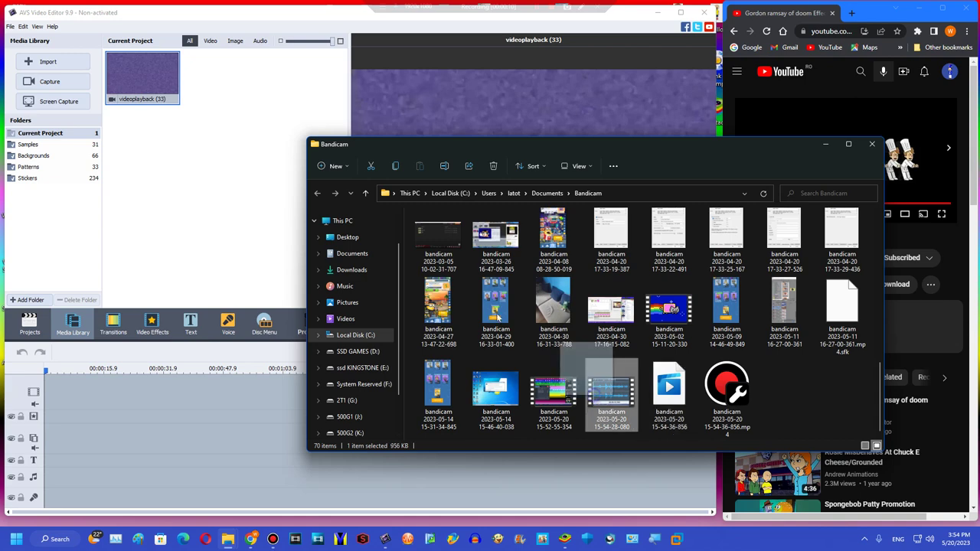
left_click_drag(147, 127, 153, 123)
left_click_drag(142, 76, 55, 392)
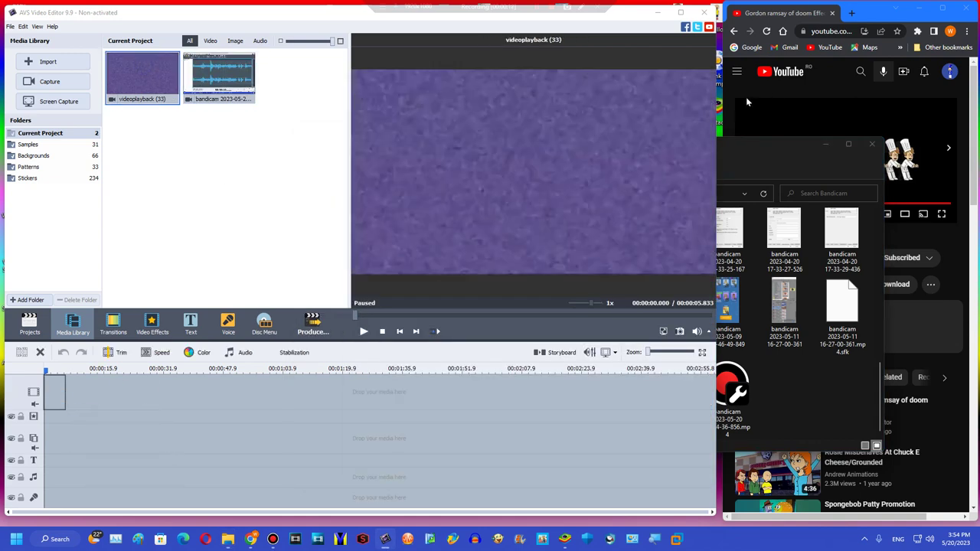
left_click(816, 145)
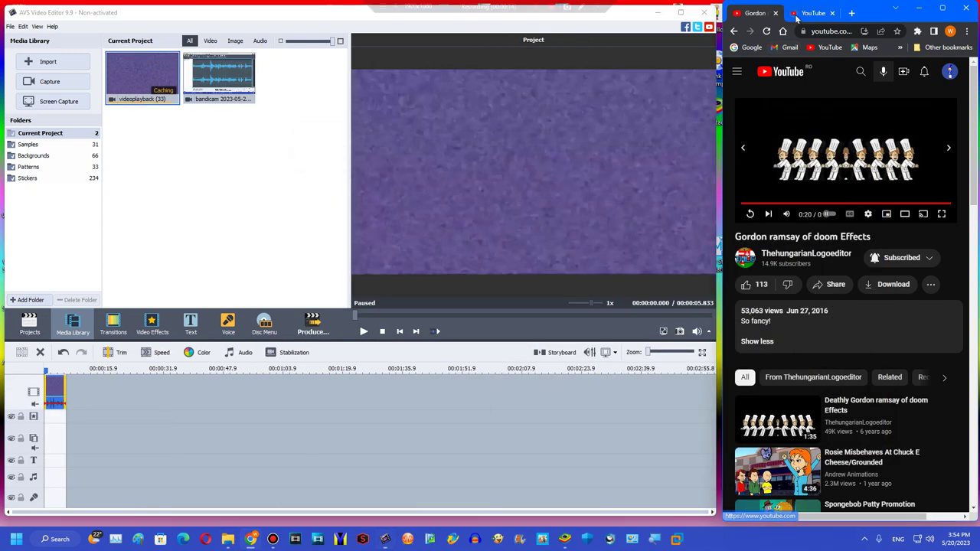
Switch to Chrome and bring up the YouTube home page tab, leaving voice search closed
left_click(800, 14)
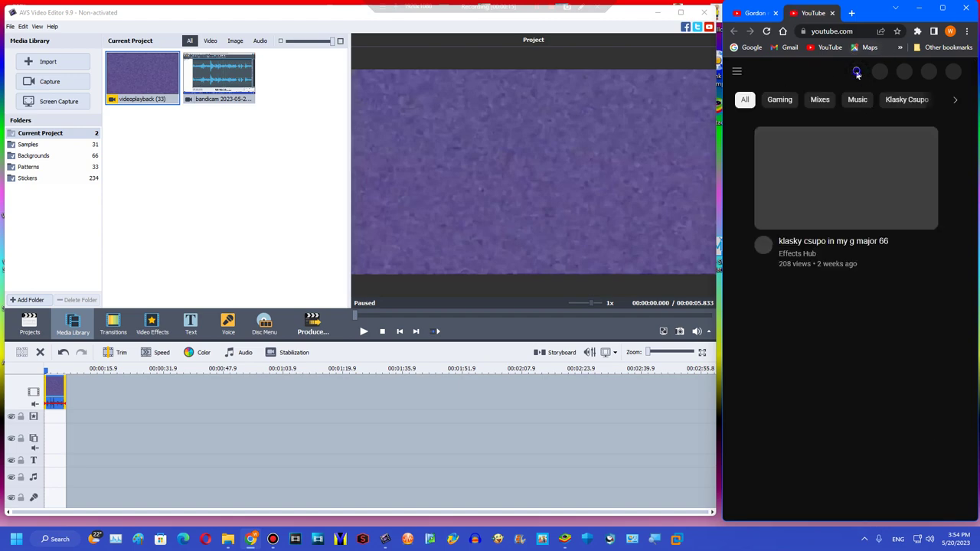
left_click(855, 70)
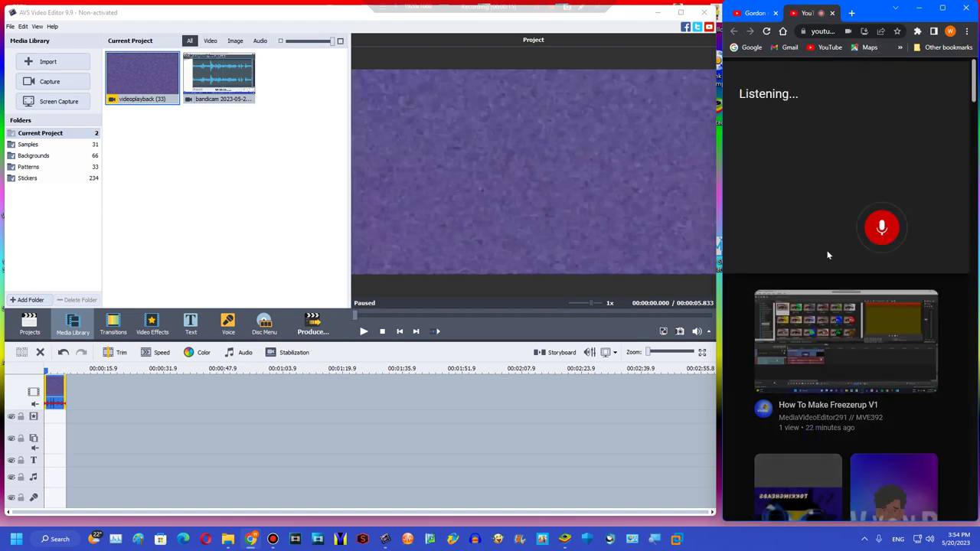
left_click(740, 322)
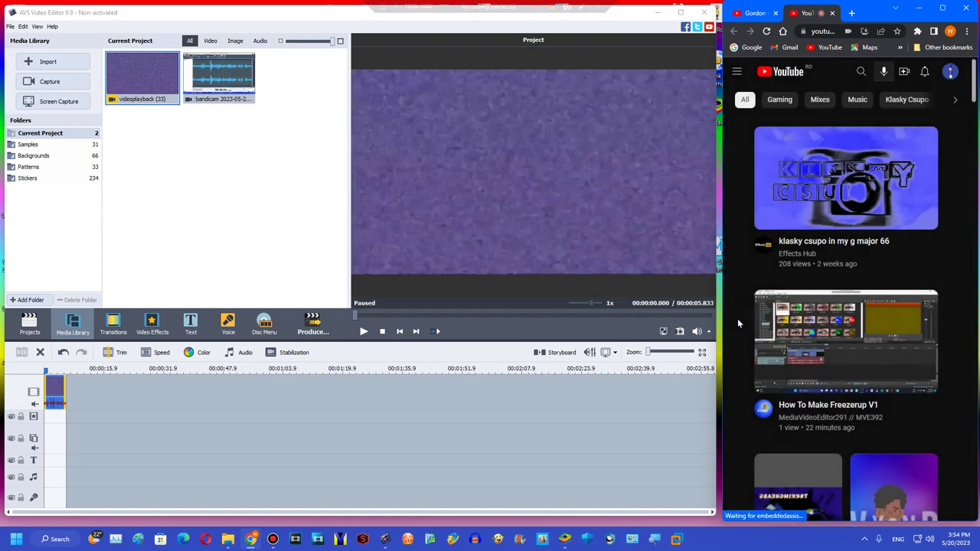
Search YouTube for "how to make video tuneup avs"
left_click(862, 70)
type("h")
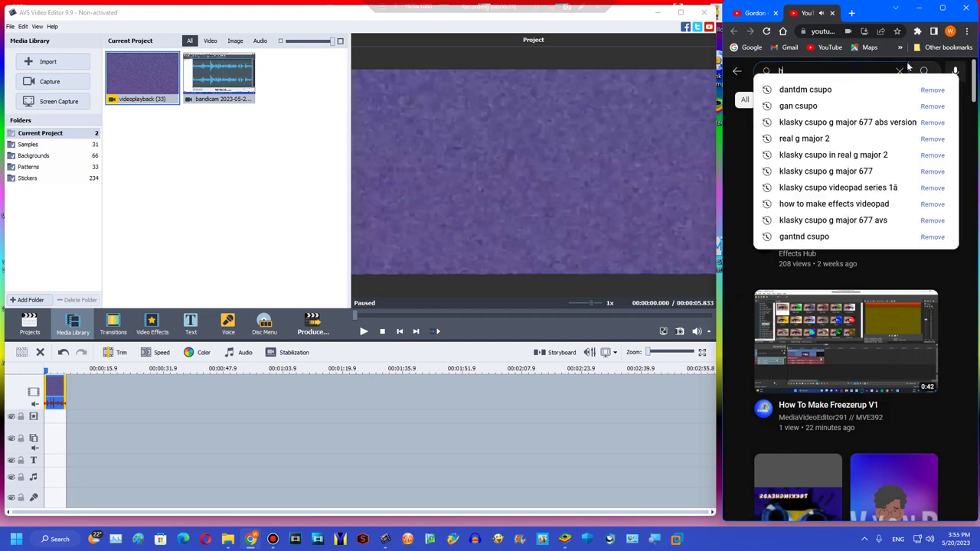
type("ow to make new")
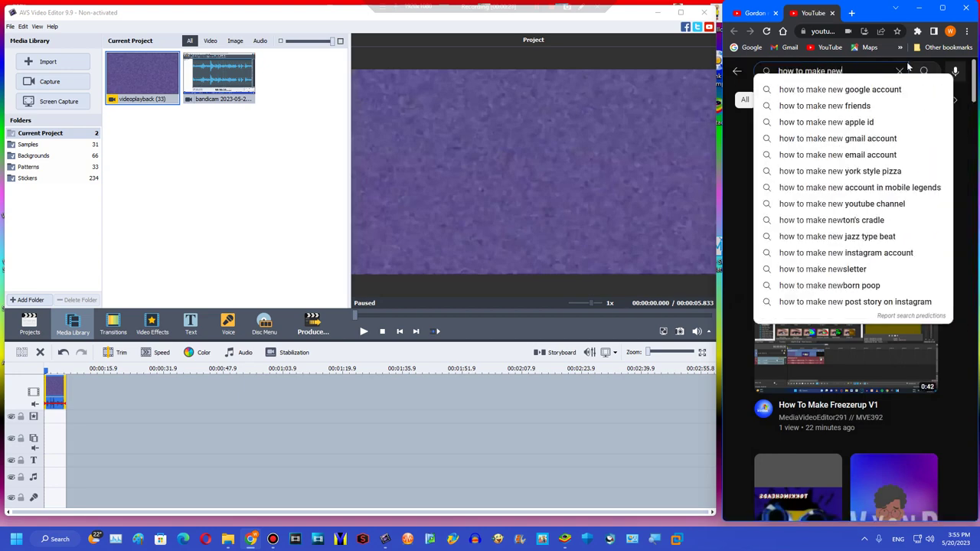
type("b")
key("BackSpace")
type("bkue")
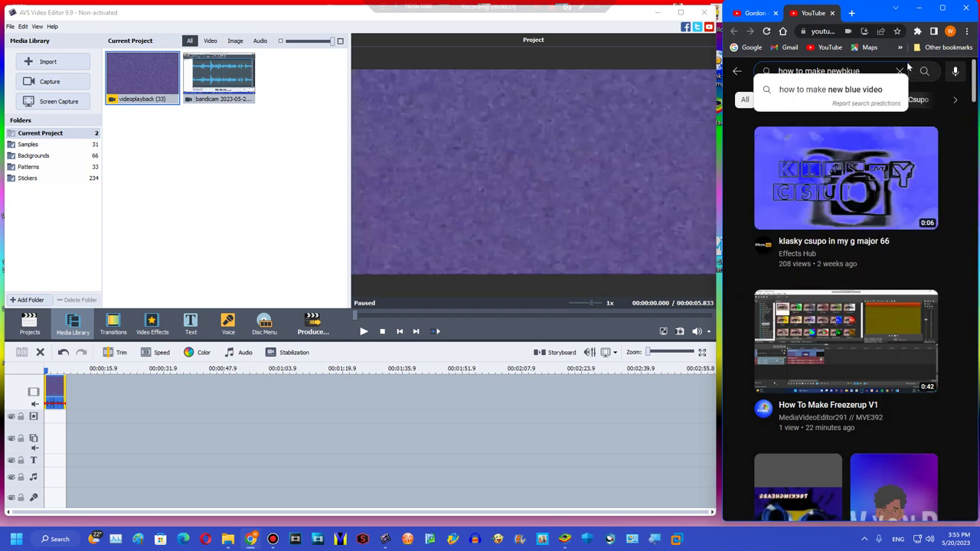
key("BackSpace")
key("BackSpace")
key("BackSpace")
key("BackSpace")
key("BackSpace")
key("BackSpace")
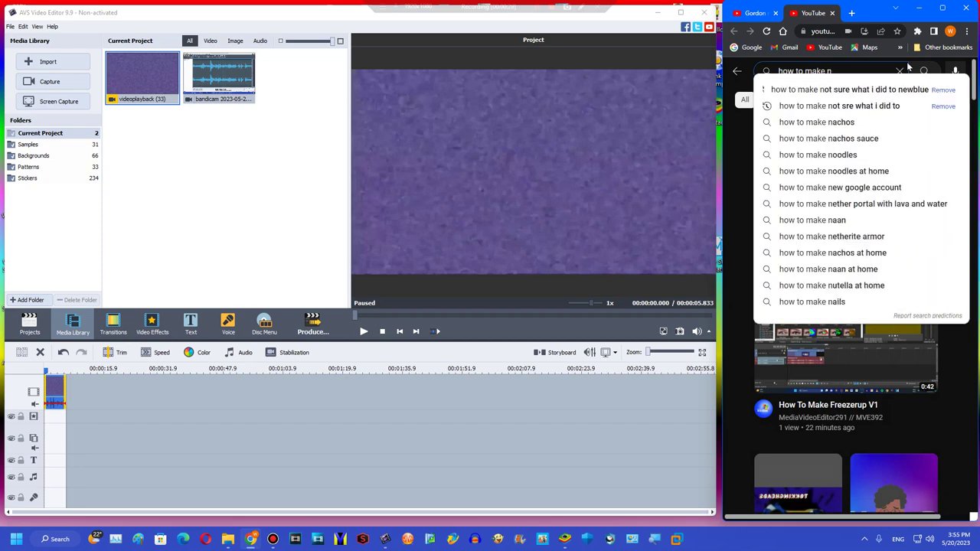
type("video")
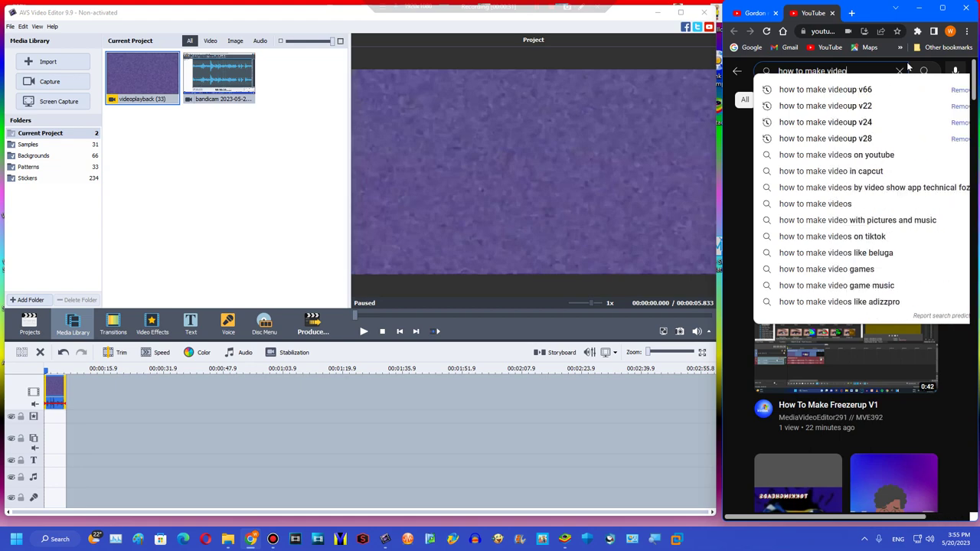
type(" tureup")
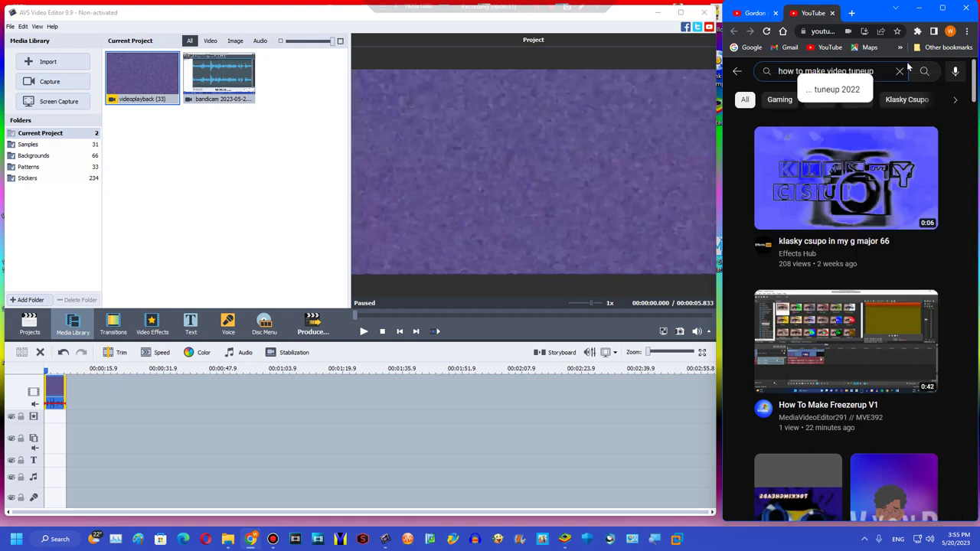
type(" avs")
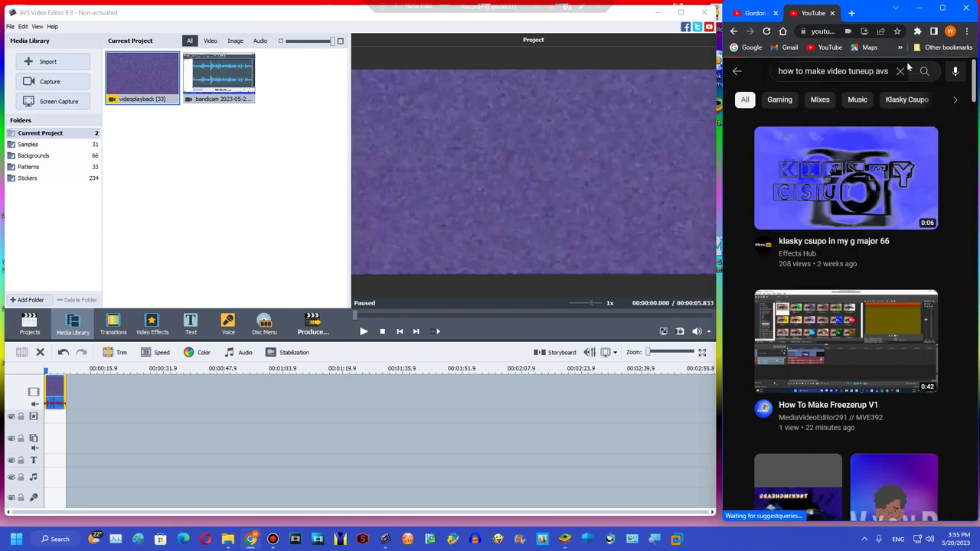
Maximise the browser window and search YouTube for "how to make not sure what i did to x avs"
left_click(935, 7)
left_click_drag(450, 66, 306, 67)
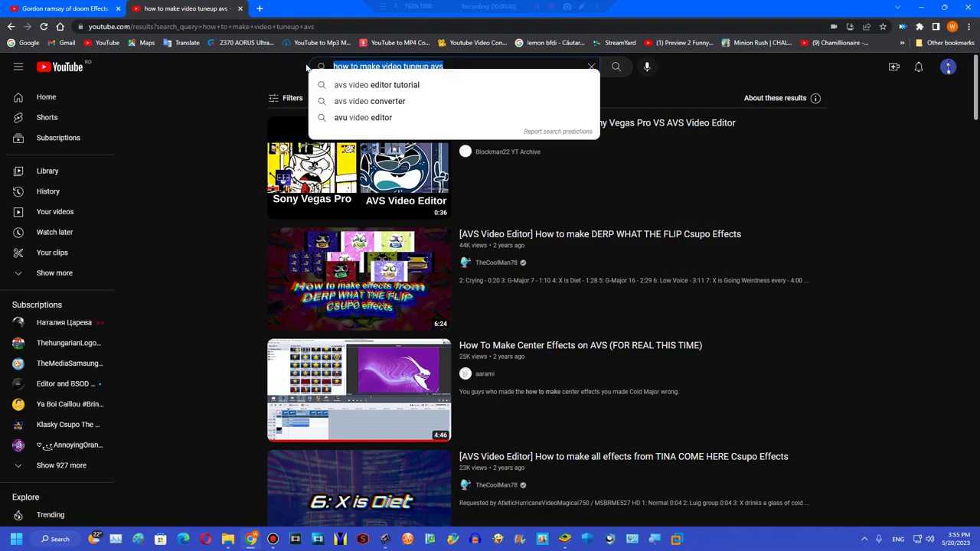
type("how to make n")
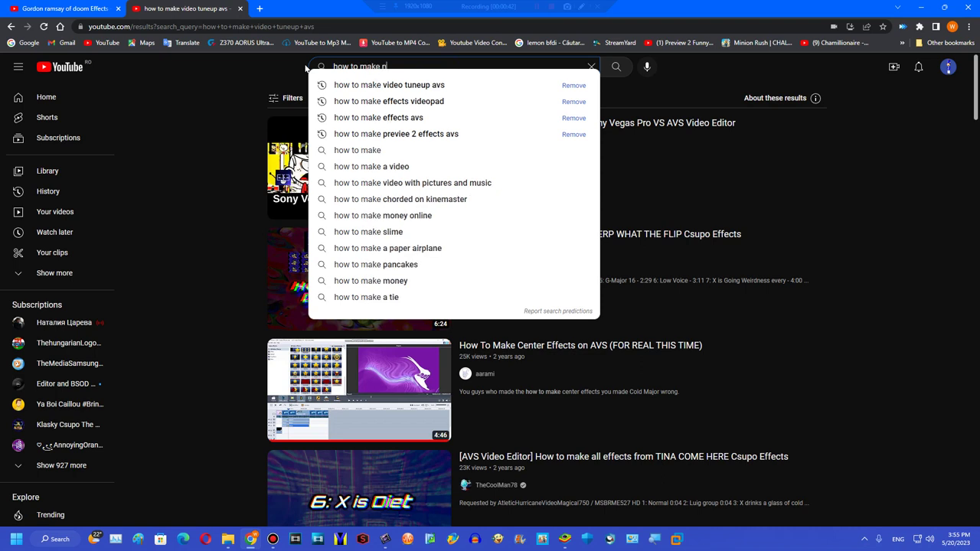
type("ot sure what i")
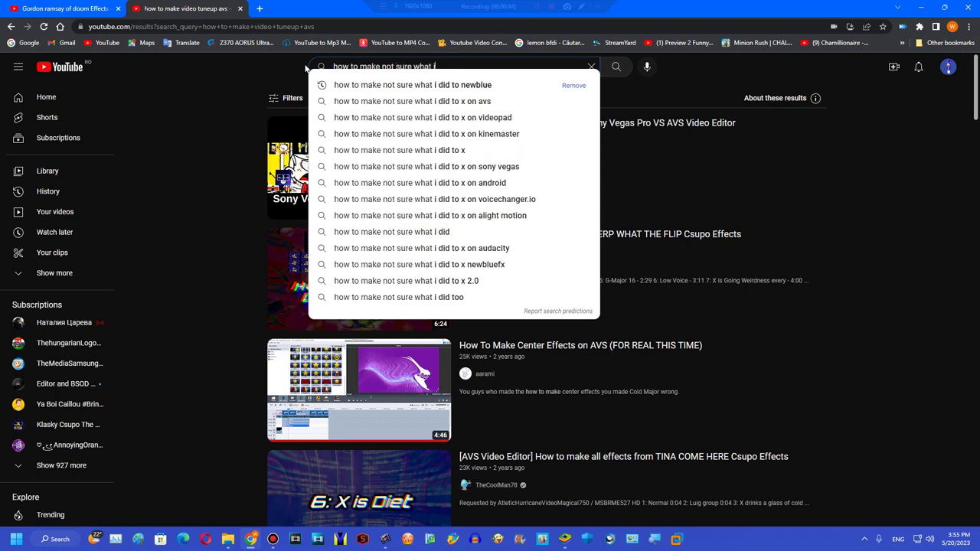
type(" did to x avs")
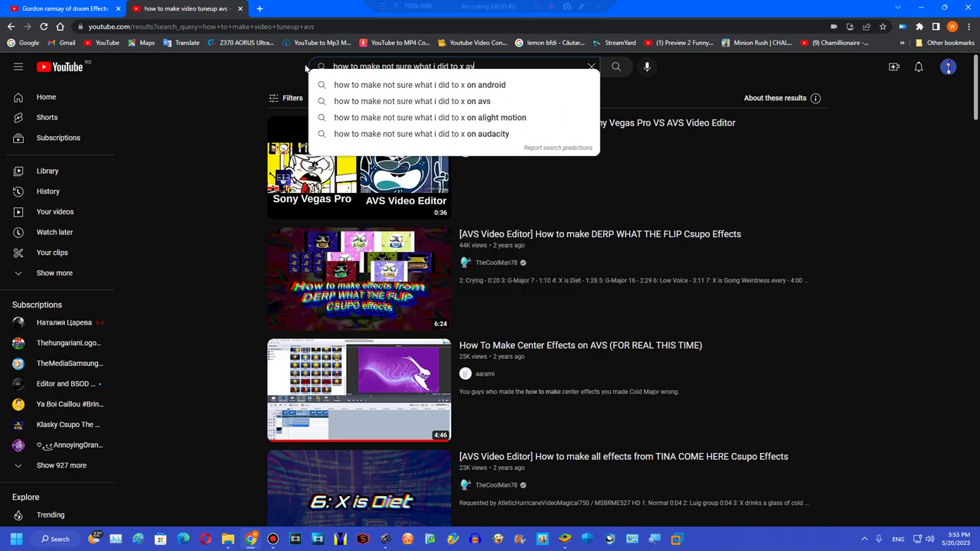
key("Return")
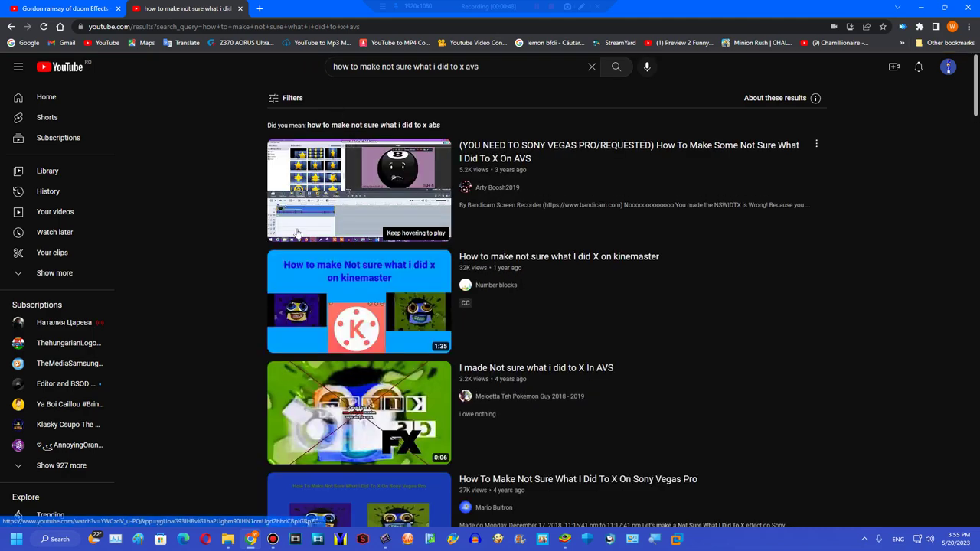
Open the video "How to Make Wat X on AVS" from the results and skip through it to about 0:41 and 1:02
scroll(348, 224, "down", 5)
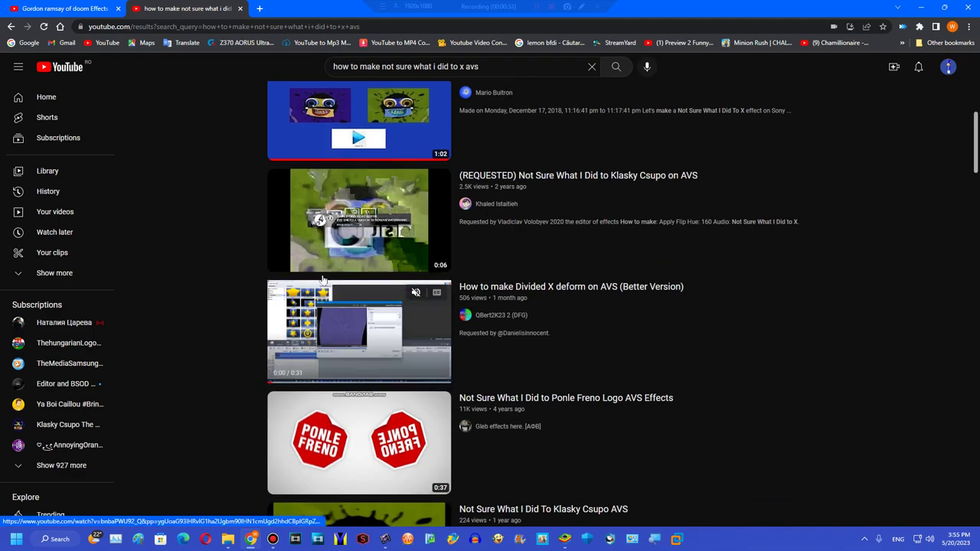
scroll(321, 341, "down", 10)
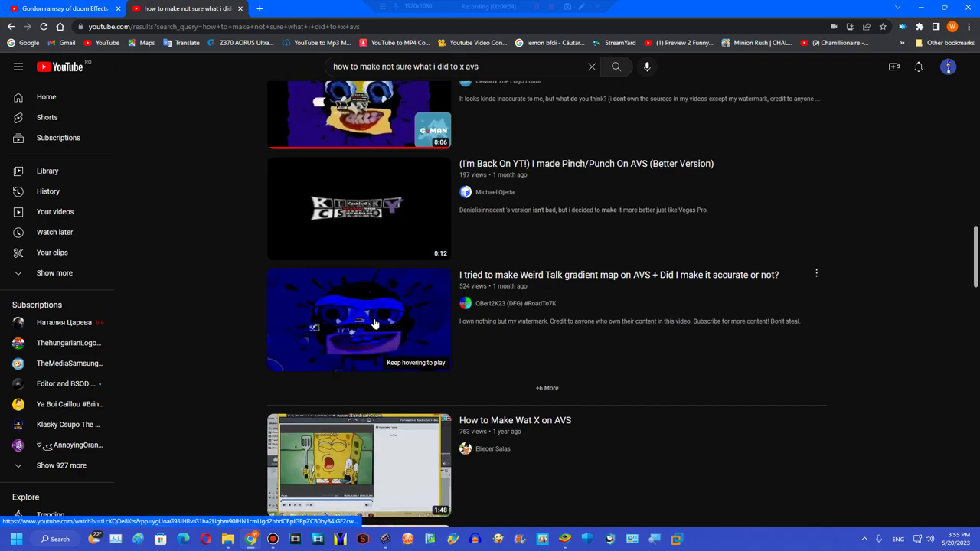
scroll(375, 324, "down", 5)
left_click(301, 106)
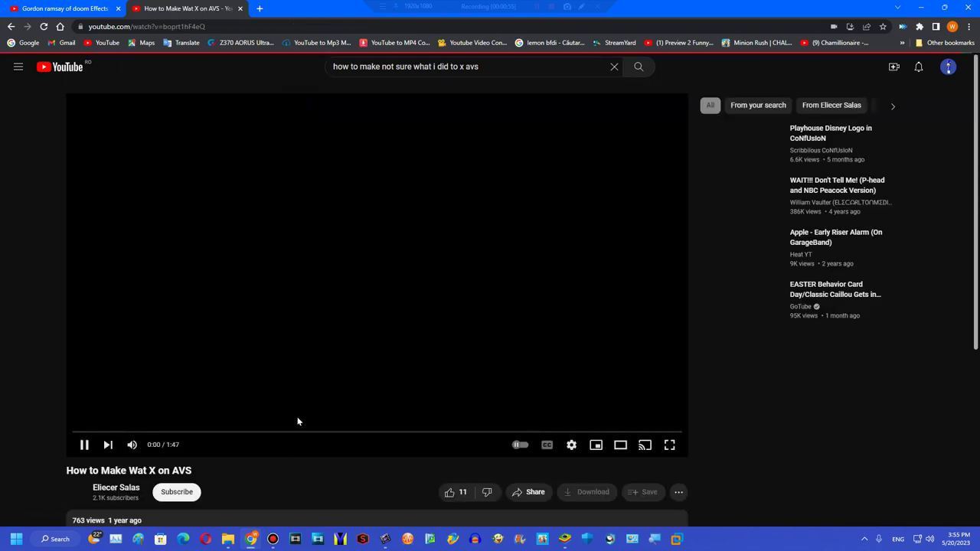
left_click(300, 434)
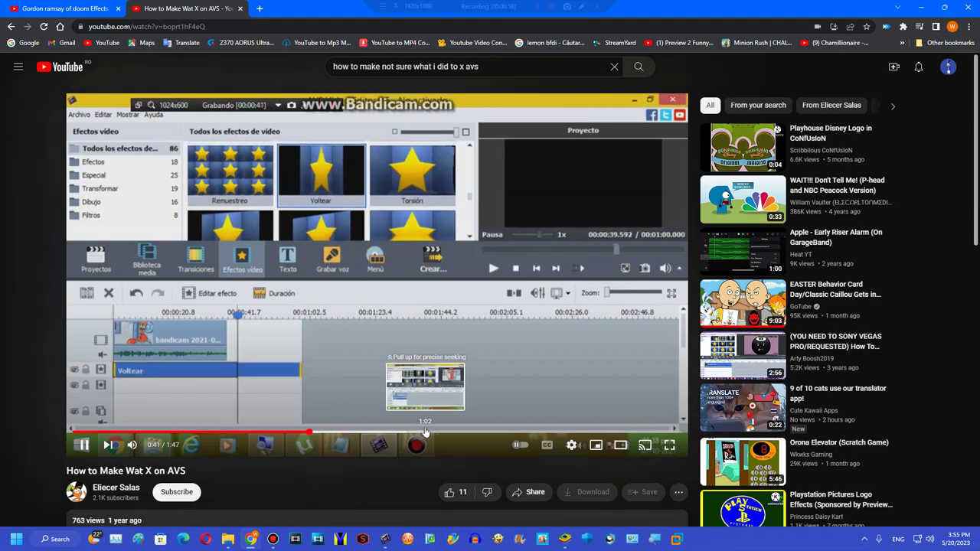
left_click(426, 433)
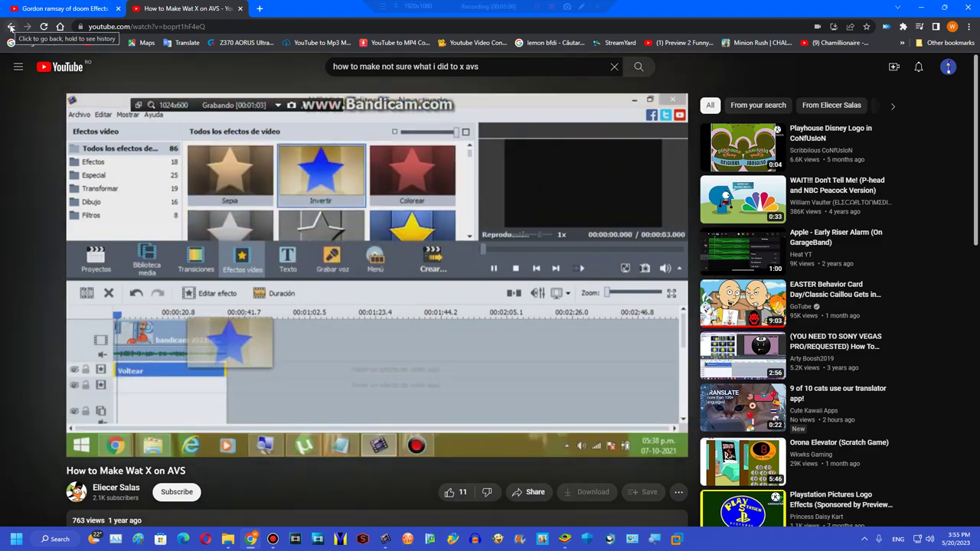
Return to the search results, open "I made Crying X (VEGAS Pro Method) on AVS" and pause it
left_click(11, 27)
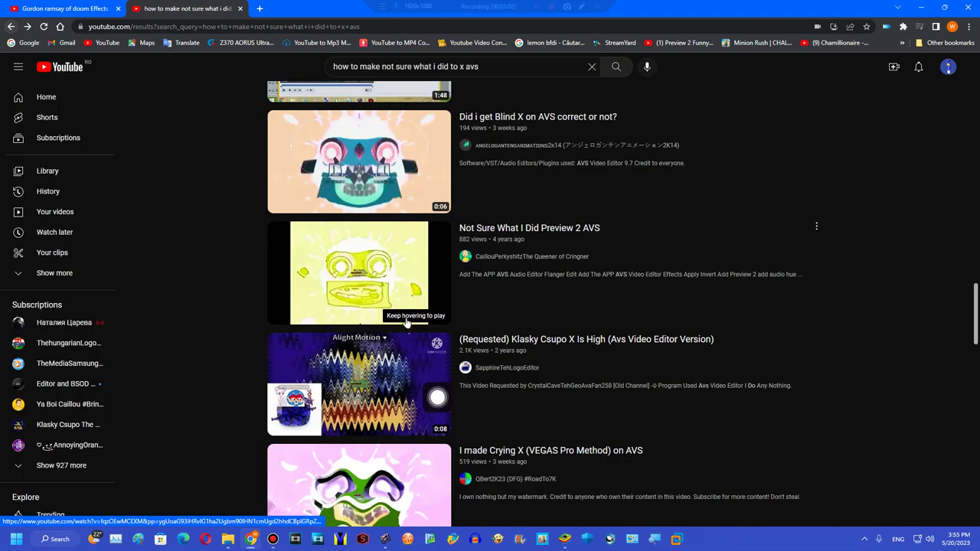
scroll(396, 197, "up", 1)
left_click(340, 474)
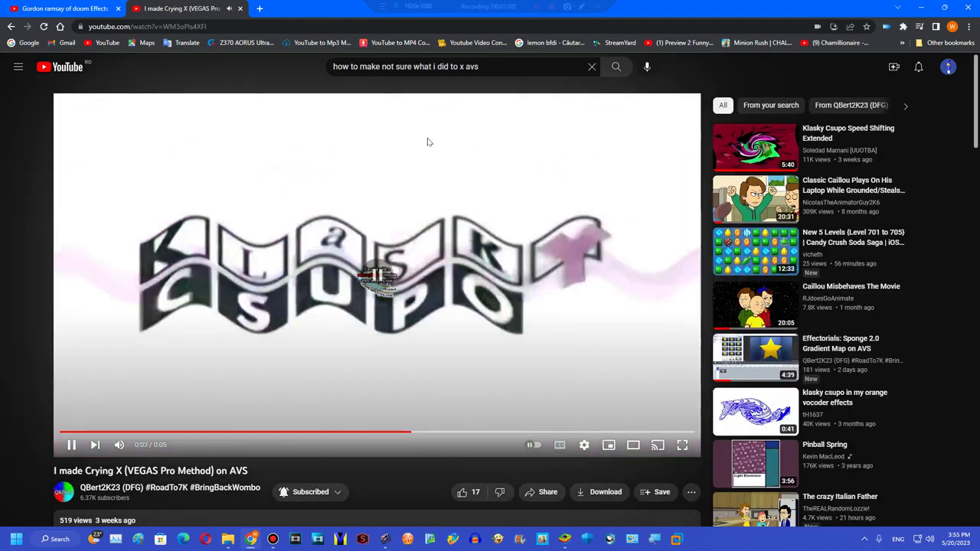
left_click(428, 138)
Remove "avs" from the query, search for "how to make not sure what i did to x" and browse the results
left_click_drag(484, 61, 383, 77)
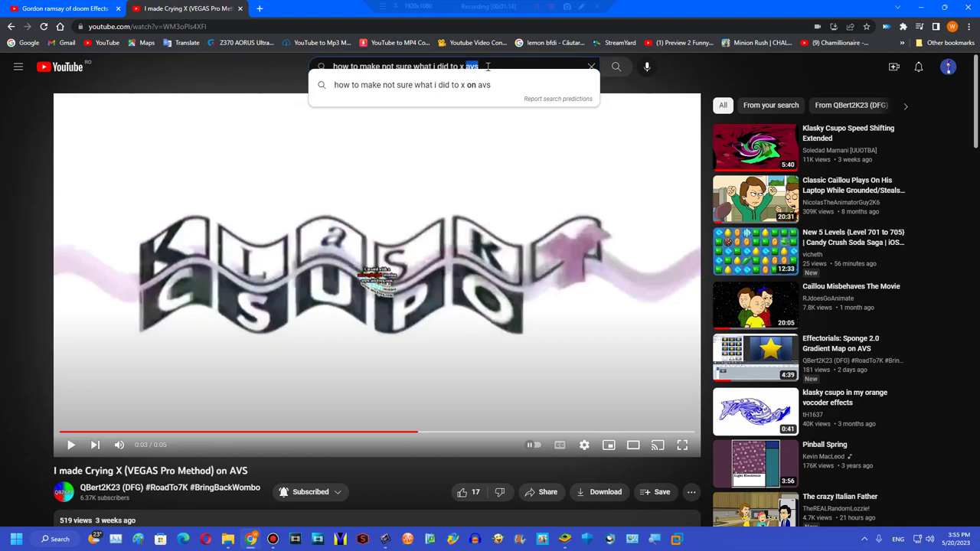
key("Return")
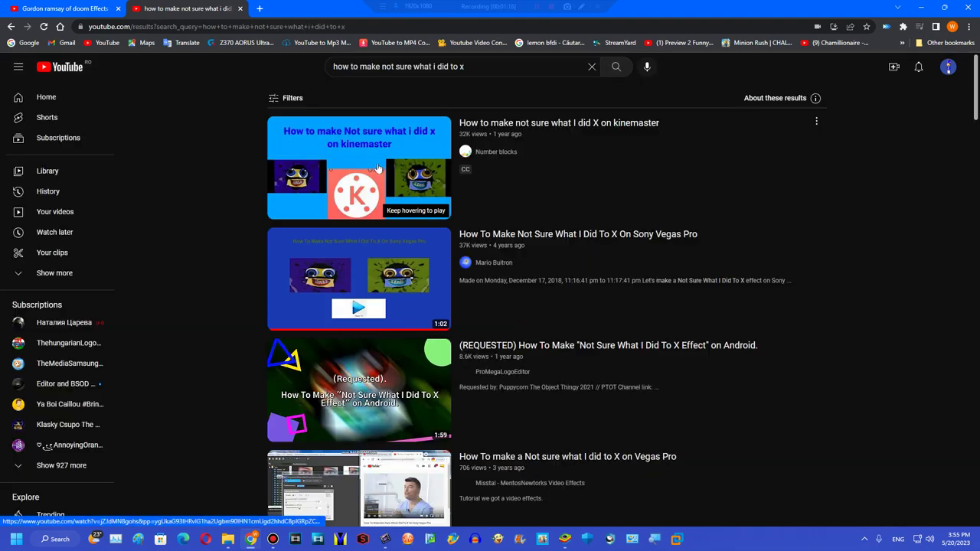
scroll(366, 280, "down", 8)
scroll(368, 273, "up", 8)
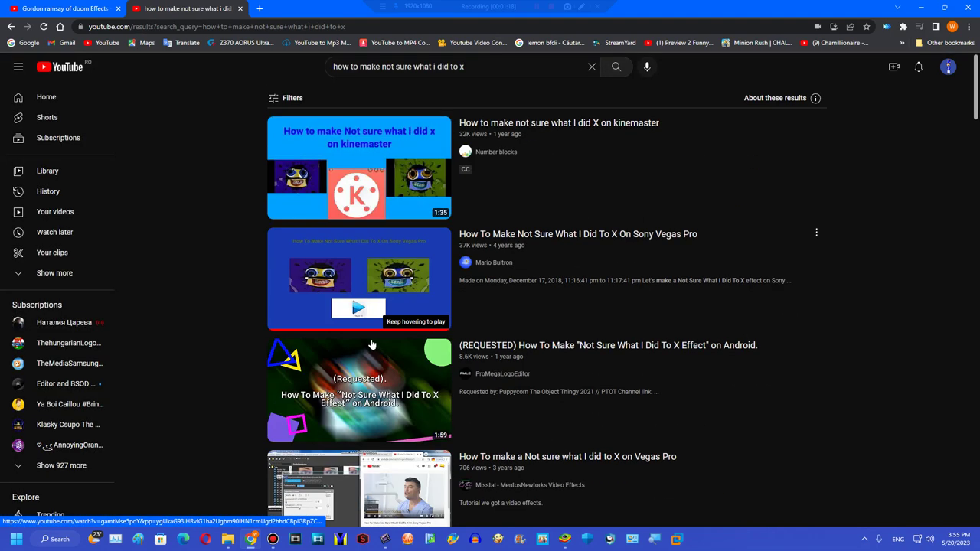
Check the Android tutorial briefly, return to the results and open "How to Make Not sure what I did to X (NewBlueFX Version)"
left_click(360, 387)
key("alt+Left")
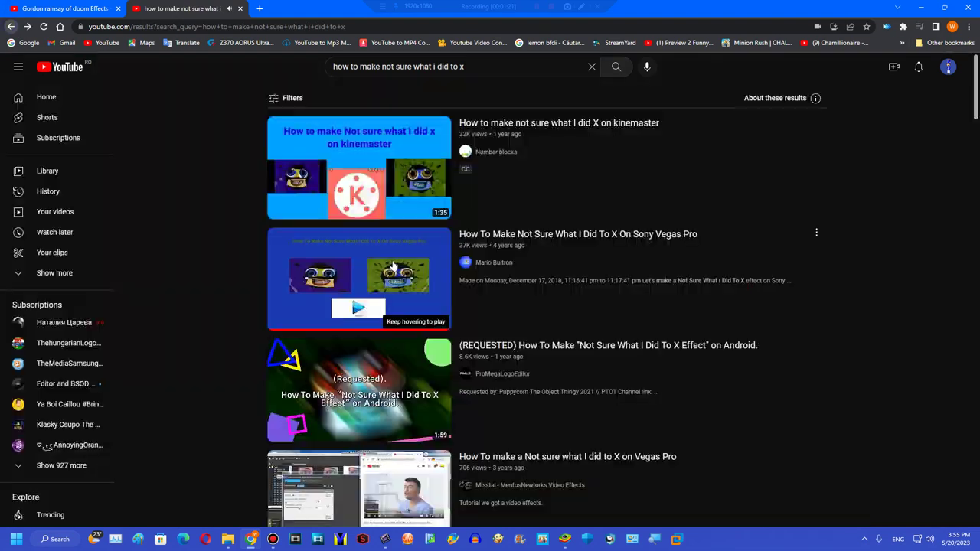
scroll(363, 251, "down", 5)
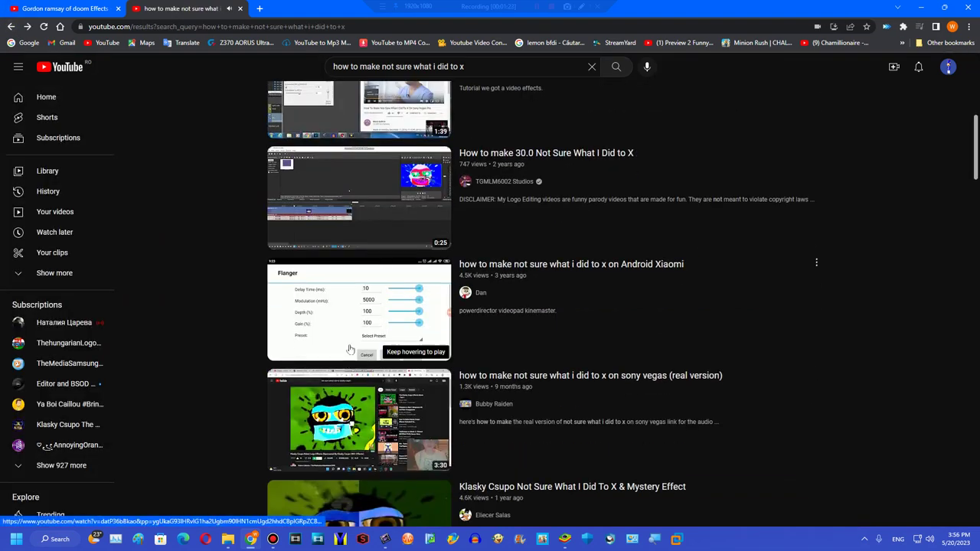
scroll(352, 209, "down", 6)
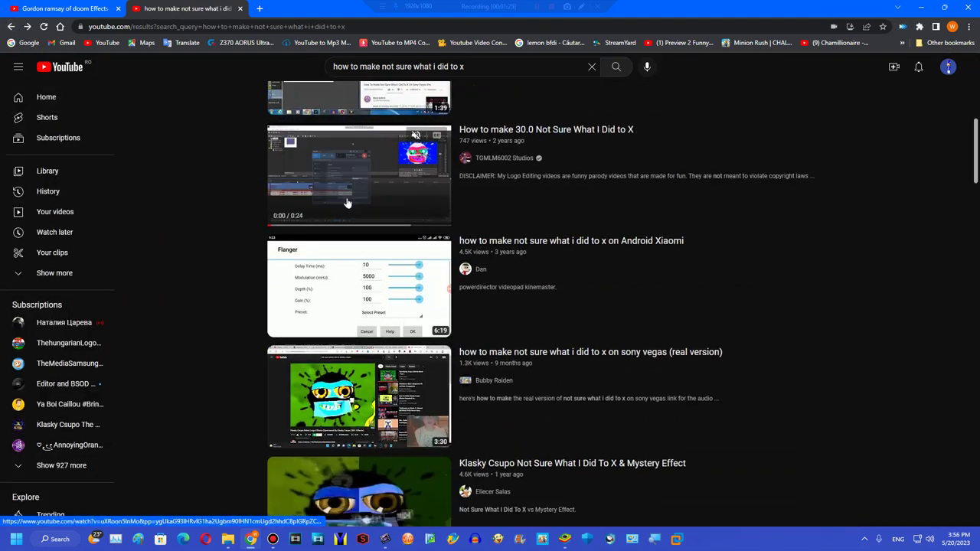
left_click(348, 238)
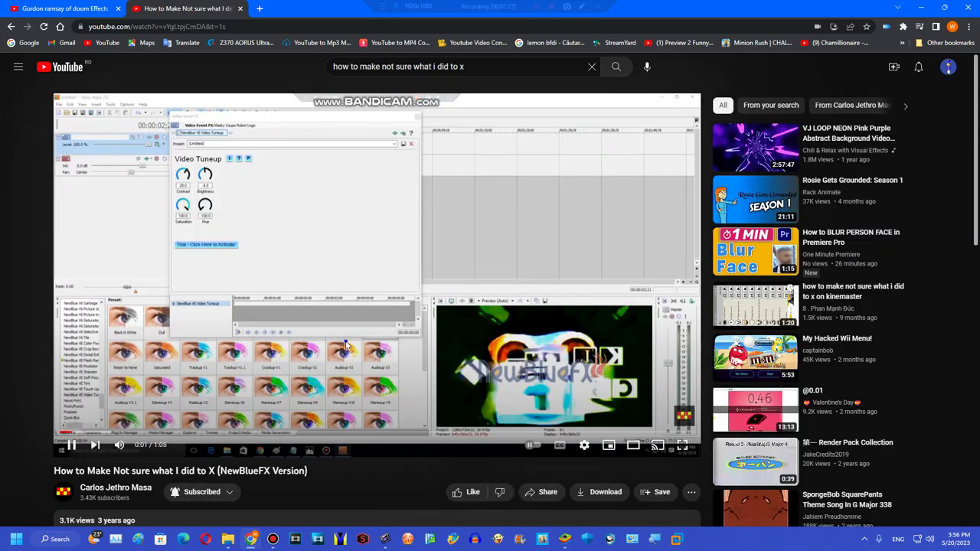
View the NewBlueFX tutorial in full screen, return to the normal player and rewind the video to the beginning
double_click(346, 343)
key("Right")
key("Left")
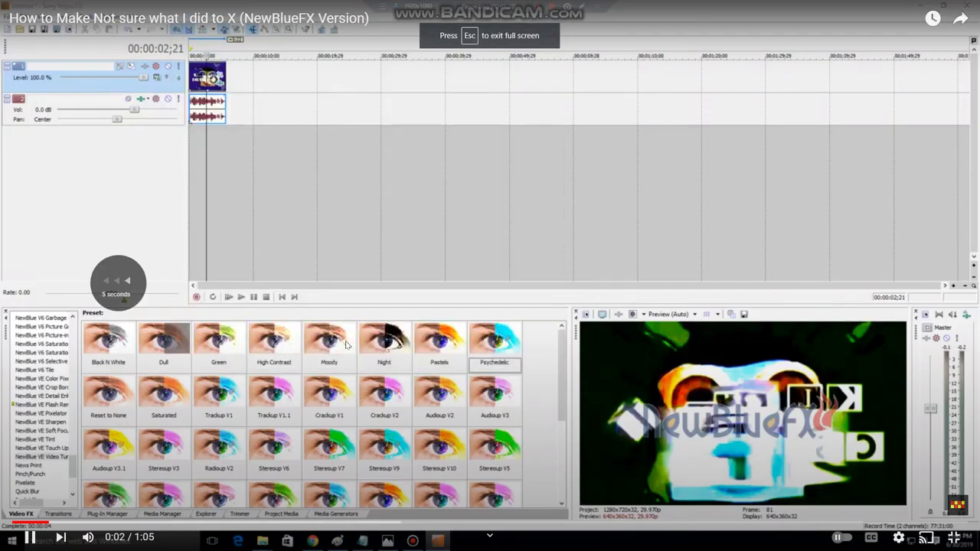
double_click(435, 294)
key("Left")
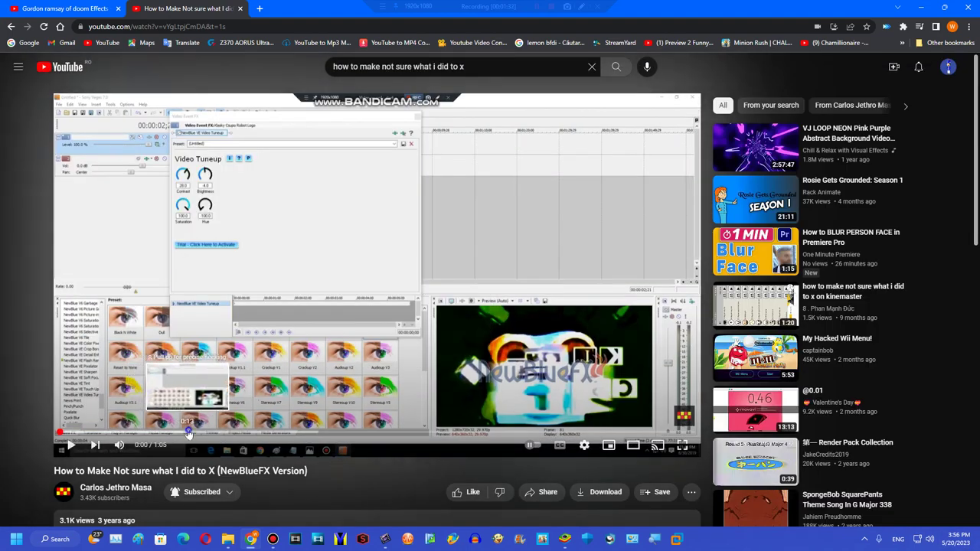
Skip the NewBlueFX tutorial to 0:13 and enlarge the player to theater mode
left_click(184, 434)
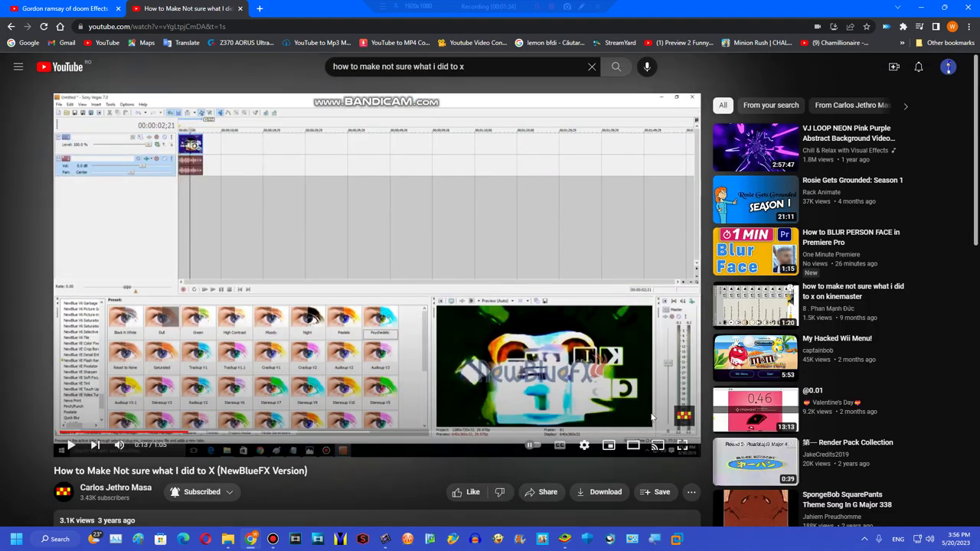
left_click(633, 445)
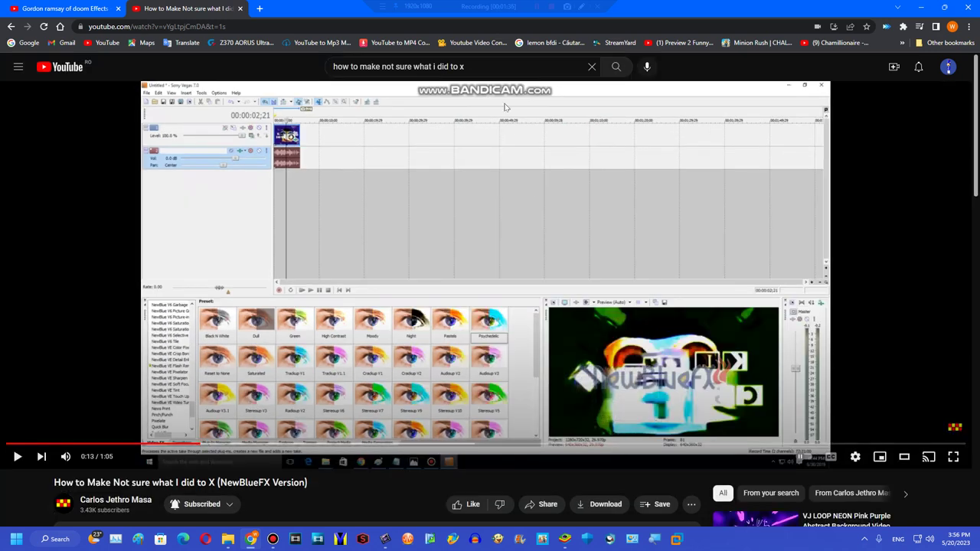
Search YouTube for "how to make psychedelic avs"
left_click(381, 67)
key("shift+End")
key("Delete")
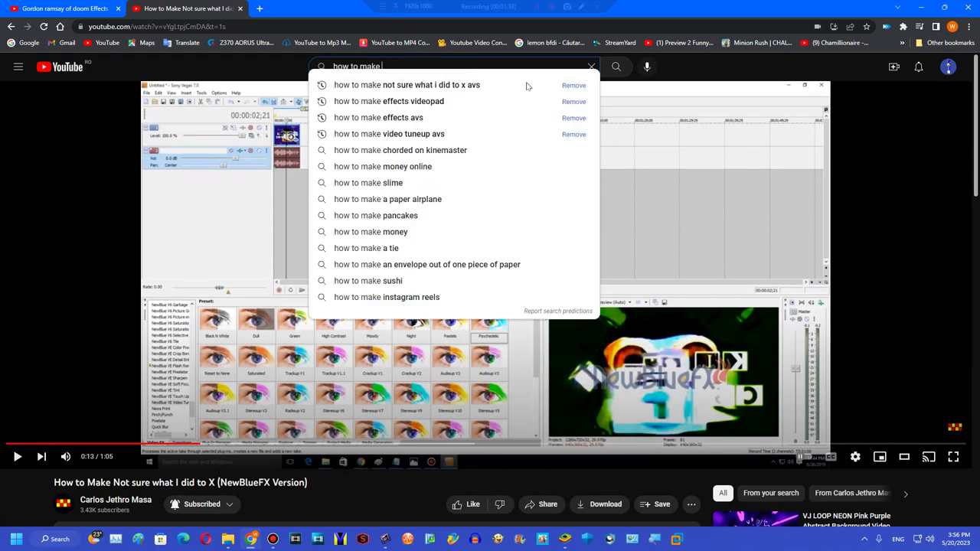
type("psych")
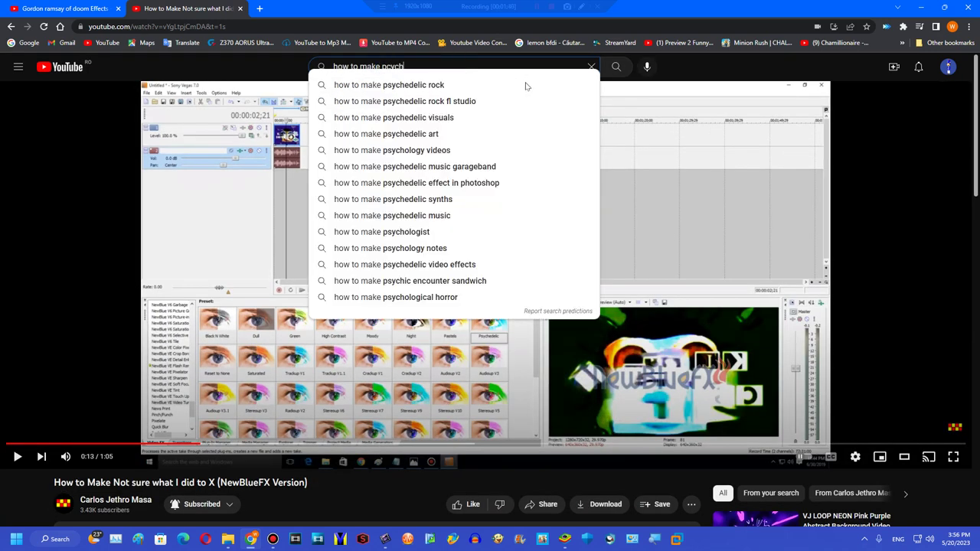
left_click(525, 85)
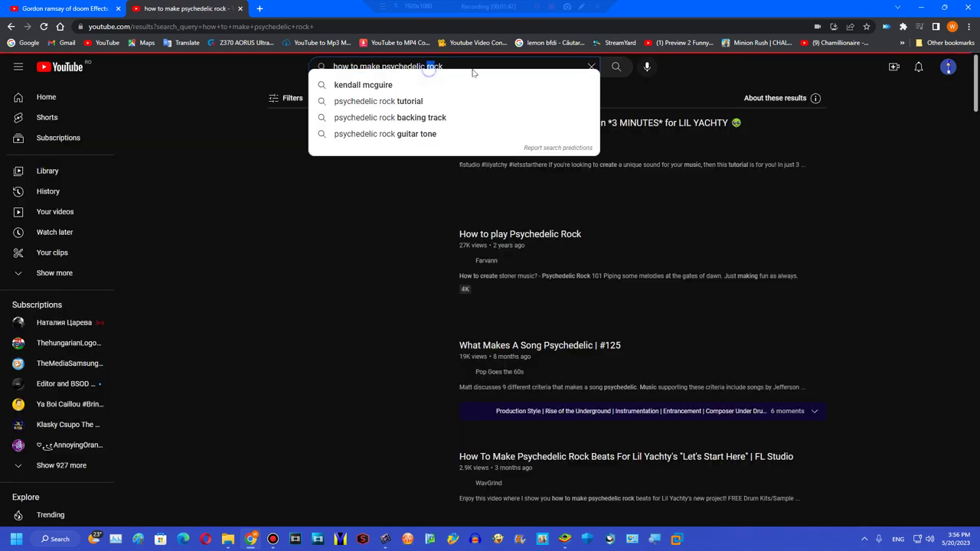
left_click_drag(426, 67, 473, 73)
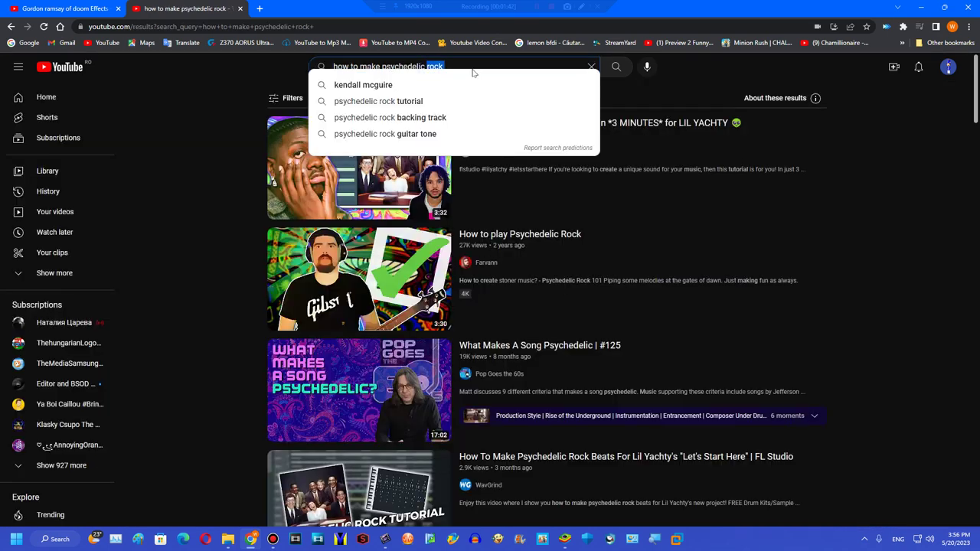
type("avs")
key("Return")
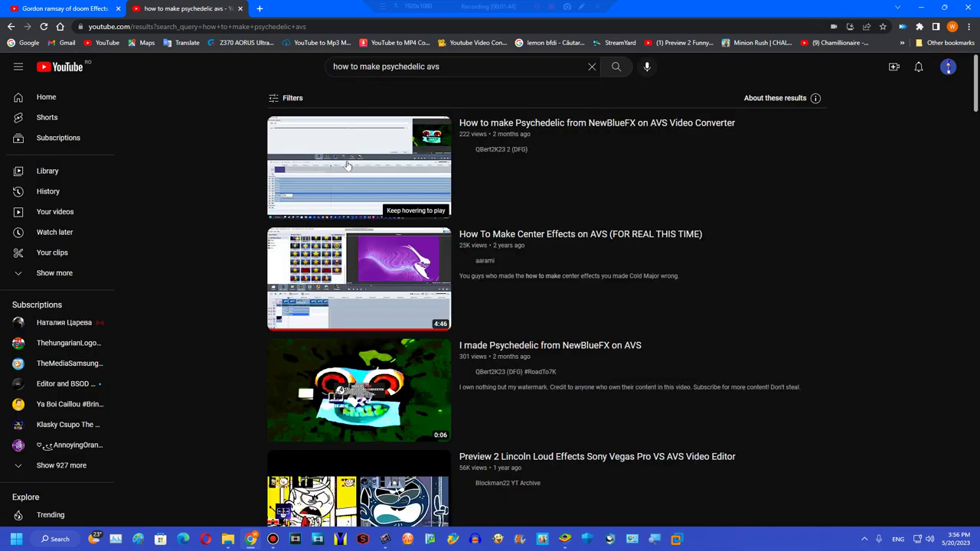
Open "How to make Psychedelic from NewBlueFX on AVS Video Converter", view it in full screen, and return to the small browser window beside the editor
left_click(346, 165)
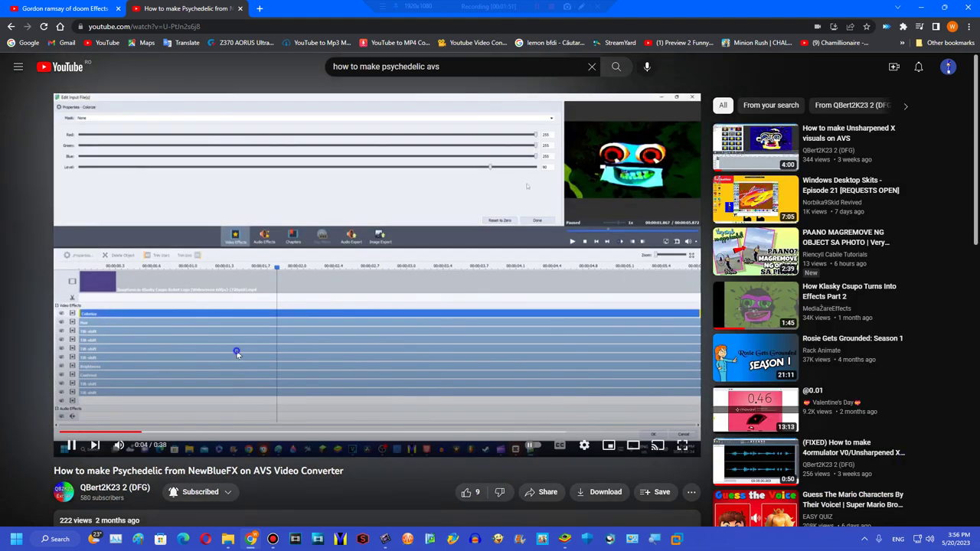
double_click(236, 350)
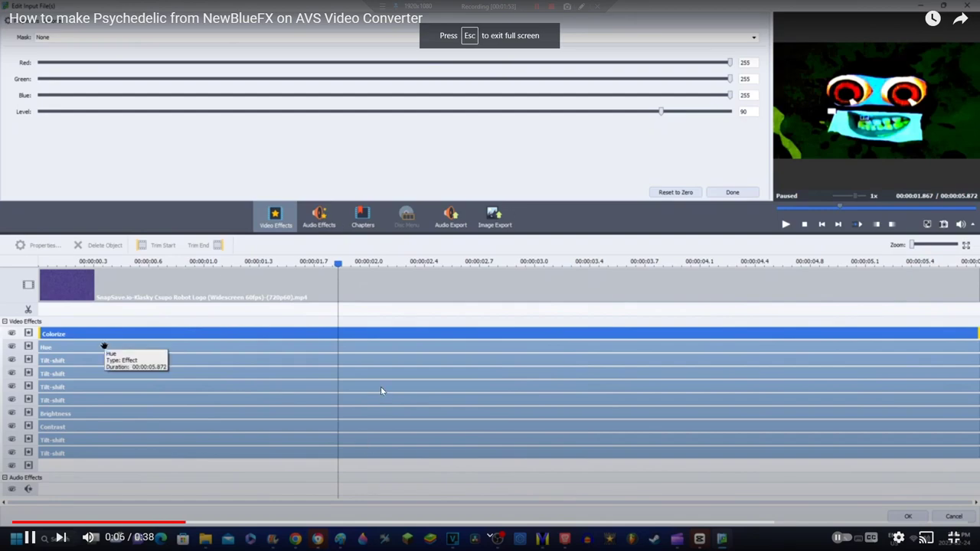
left_click(398, 427)
left_click(953, 538)
left_click(943, 8)
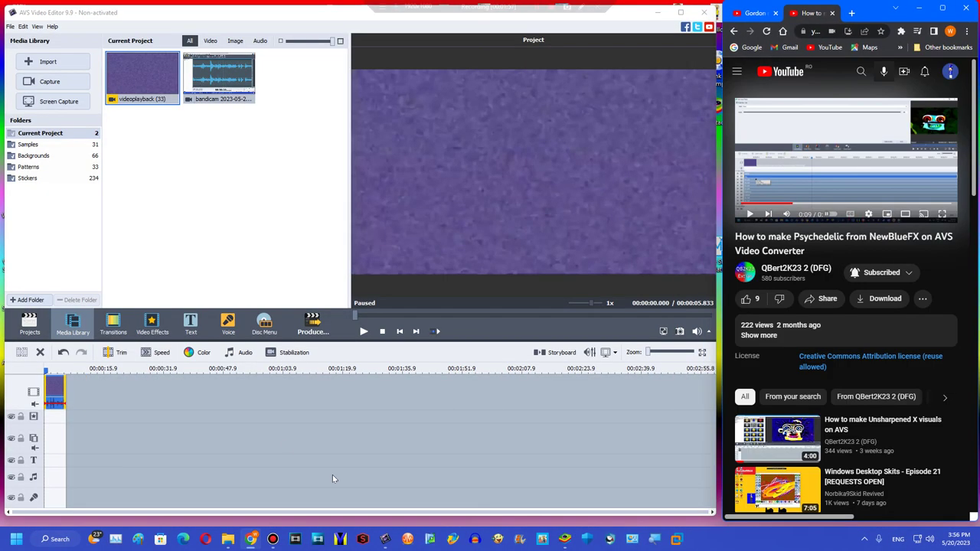
Delete the clip from the AVS Video Editor timeline and switch to AVS Video Converter, closing the Bandicam folder window
left_click(40, 352)
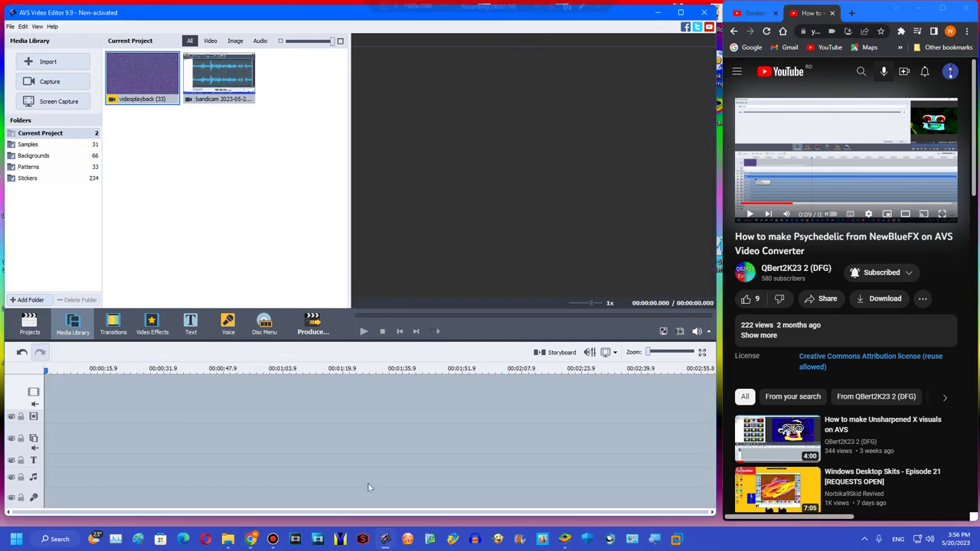
left_click(429, 539)
mouse_move(229, 539)
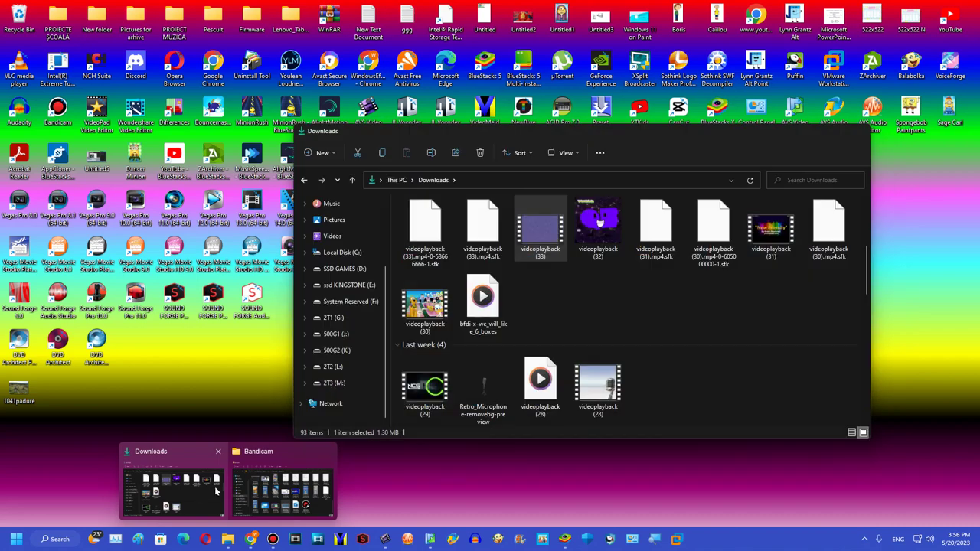
left_click(267, 486)
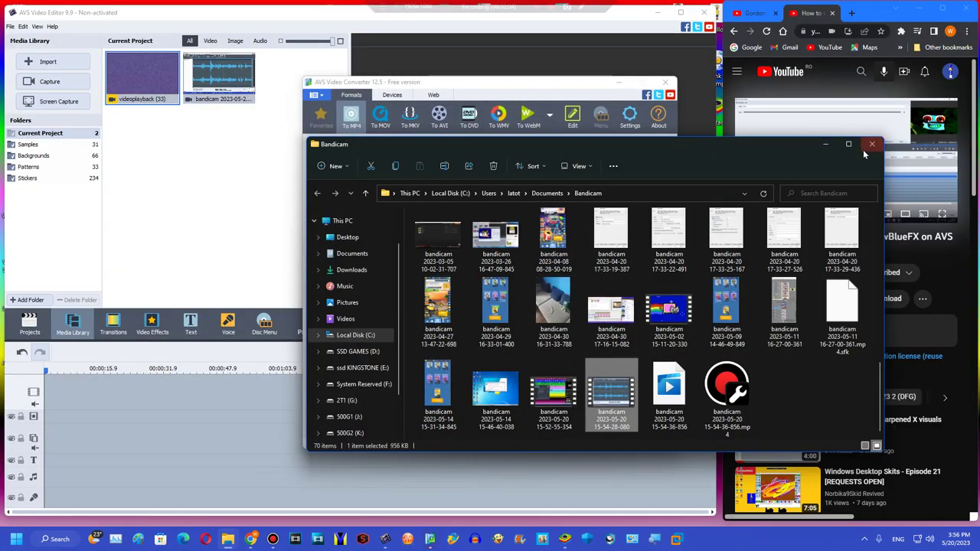
left_click(871, 144)
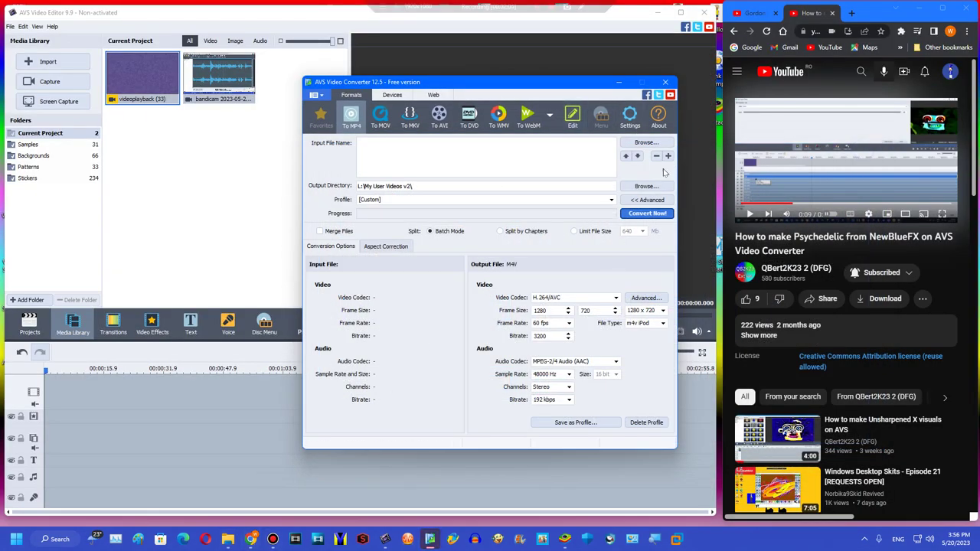
Load "videoplayback (33)" from the Downloads folder as the converter's input file
left_click(561, 188)
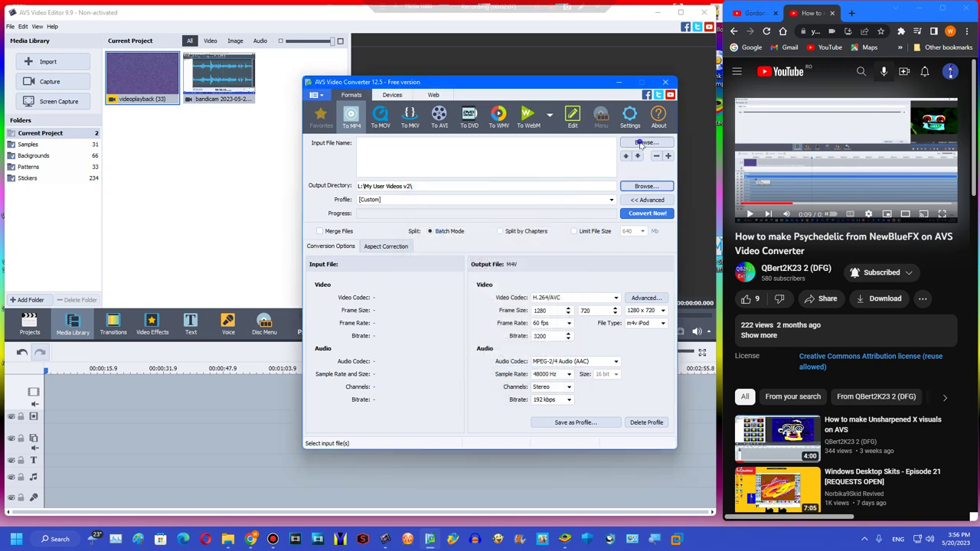
left_click(640, 142)
left_click(527, 136)
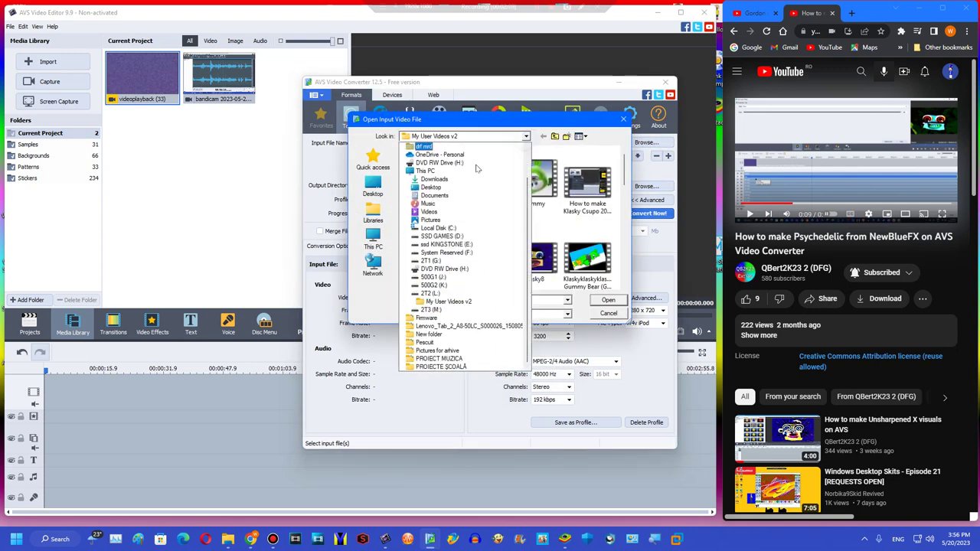
left_click(431, 188)
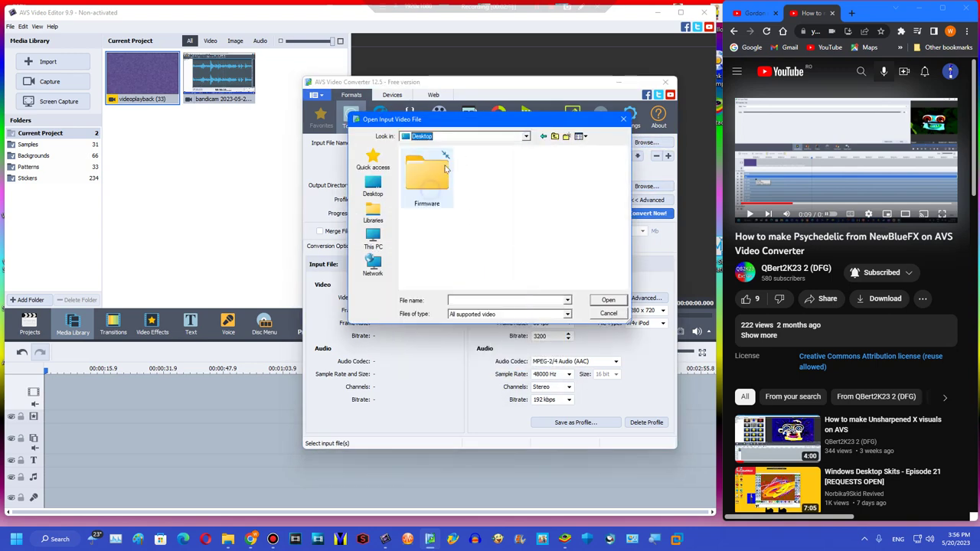
left_click(527, 136)
left_click(436, 178)
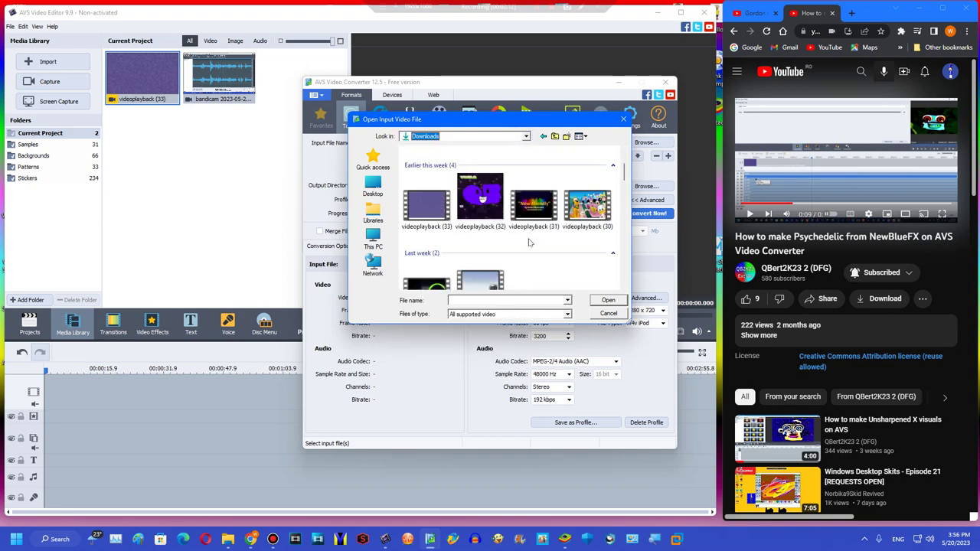
double_click(434, 220)
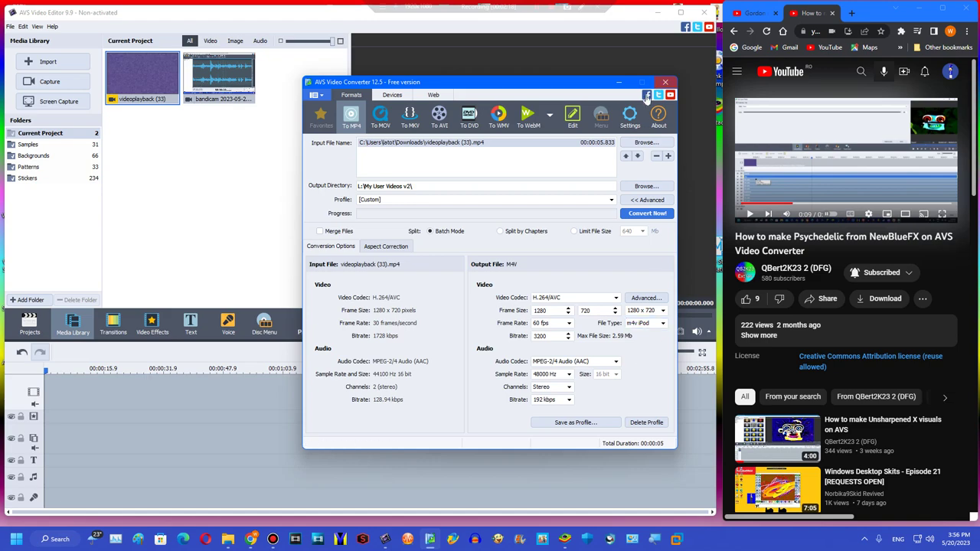
Open the input file for editing, continue with the free version and apply the Colorize effect over the whole clip
left_click(576, 115)
left_click(310, 365)
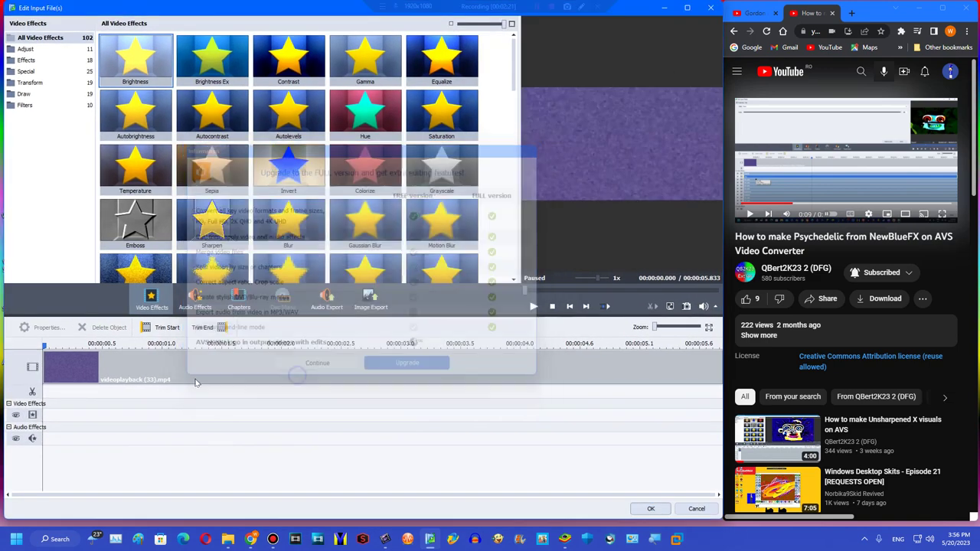
mouse_move(511, 61)
left_mouse_down()
mouse_move(499, 156)
mouse_move(510, 61)
left_mouse_up()
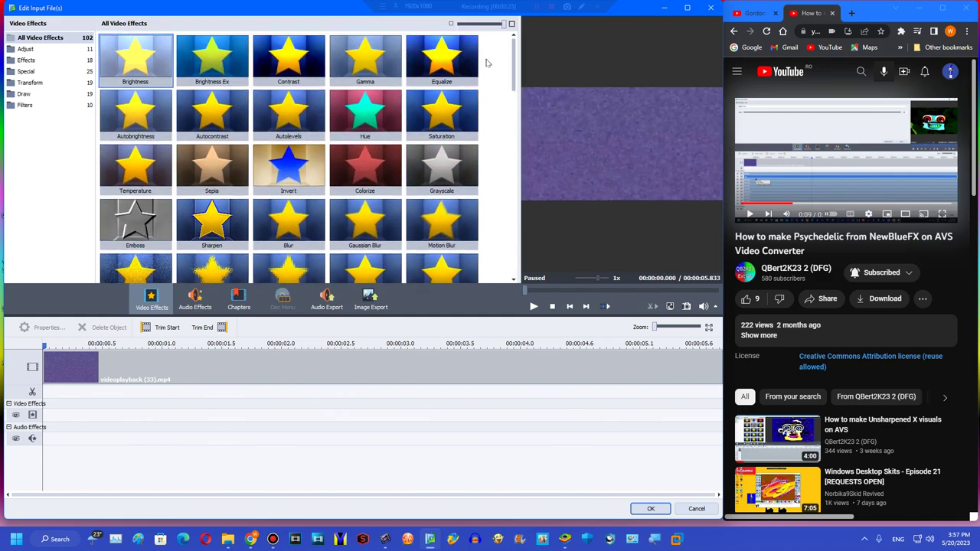
left_click_drag(364, 161, 46, 415)
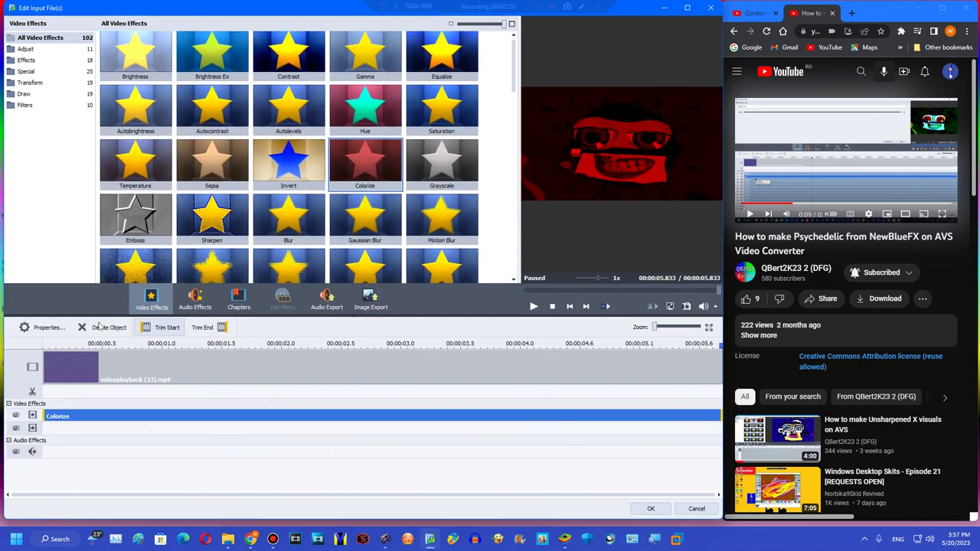
Set Colorize's red, green and blue to 255 and its level to 89
left_click(39, 327)
left_click(476, 84)
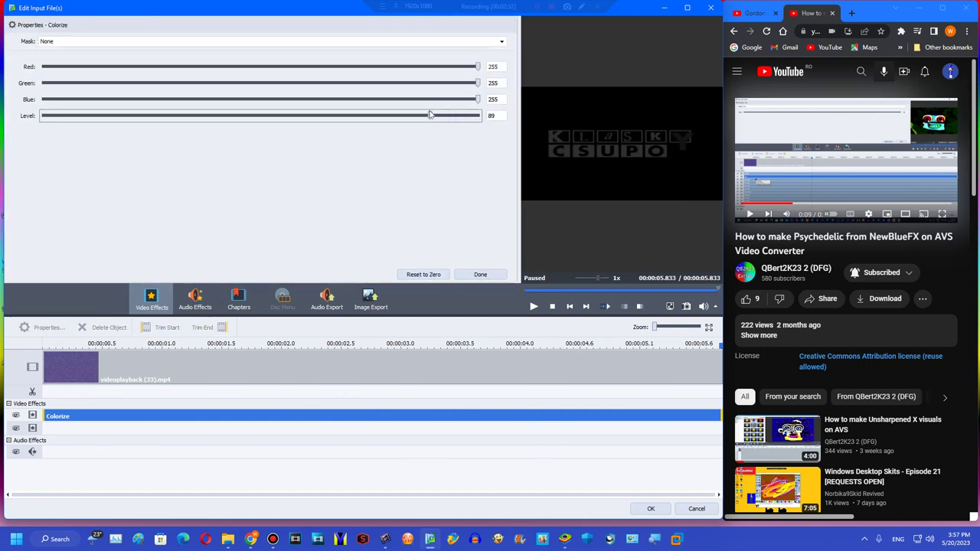
left_click(476, 274)
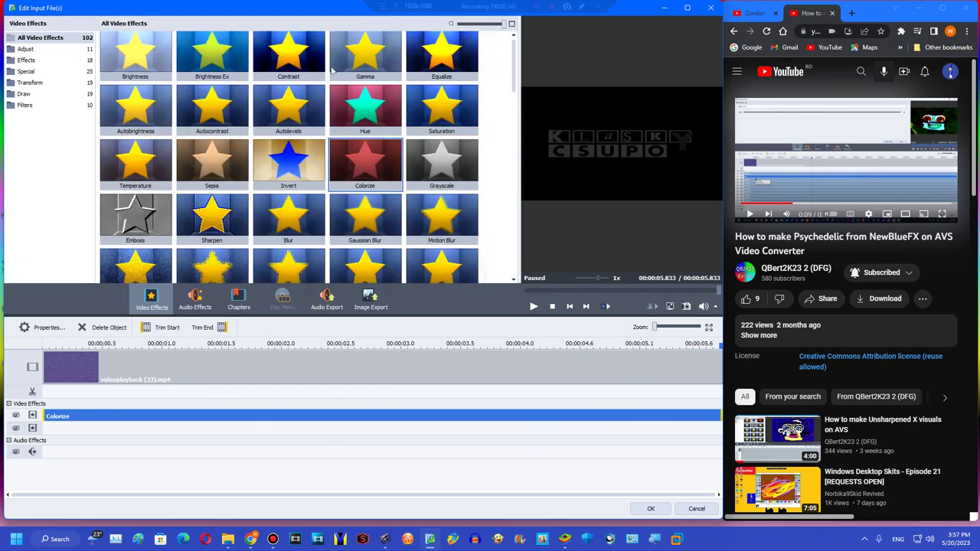
Add the Hue effect on the track below Colorize and extend it to the end of the clip
left_click_drag(514, 68, 507, 93)
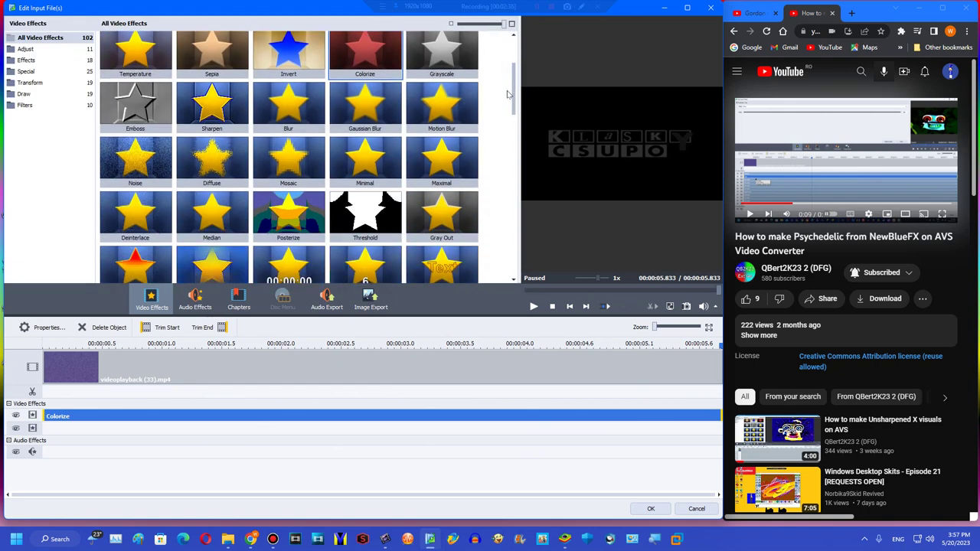
scroll(506, 94, "up", 2)
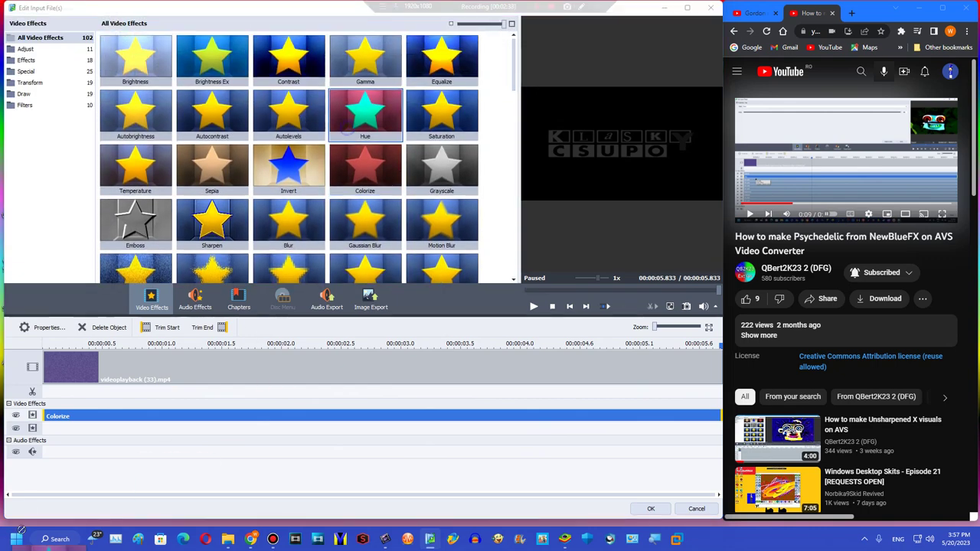
left_click_drag(365, 115, 46, 430)
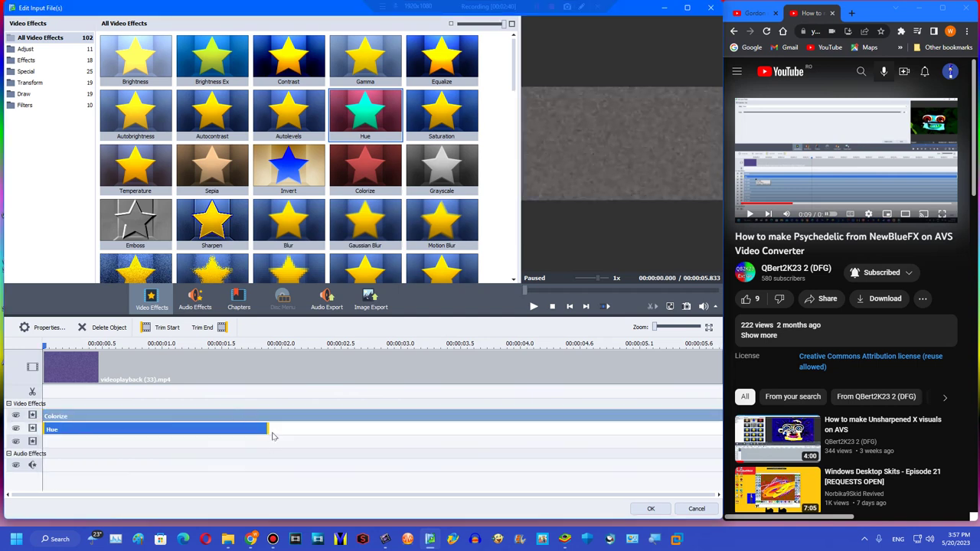
left_click_drag(270, 429, 720, 429)
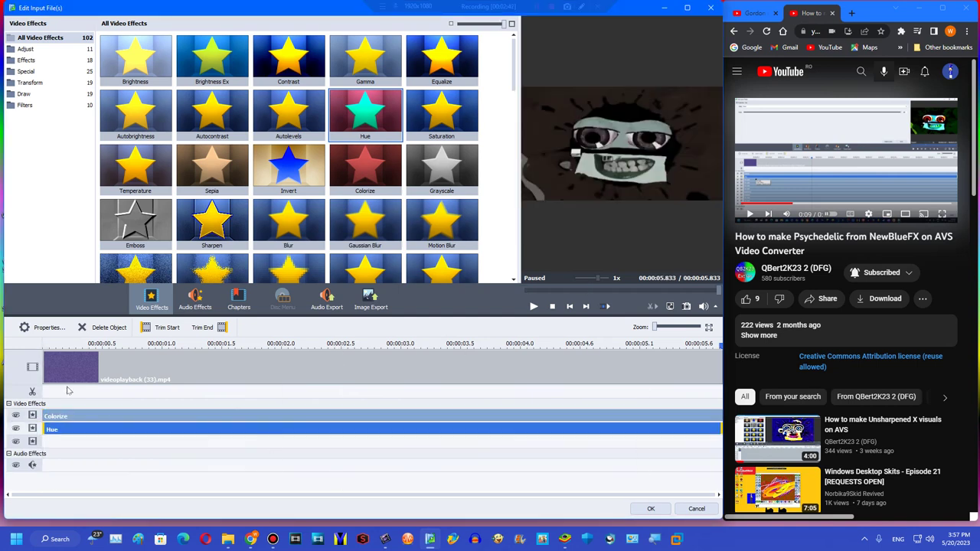
Add four Tilt-shift effects on separate tracks below Hue, each spanning the full length of the clip
left_click(113, 346)
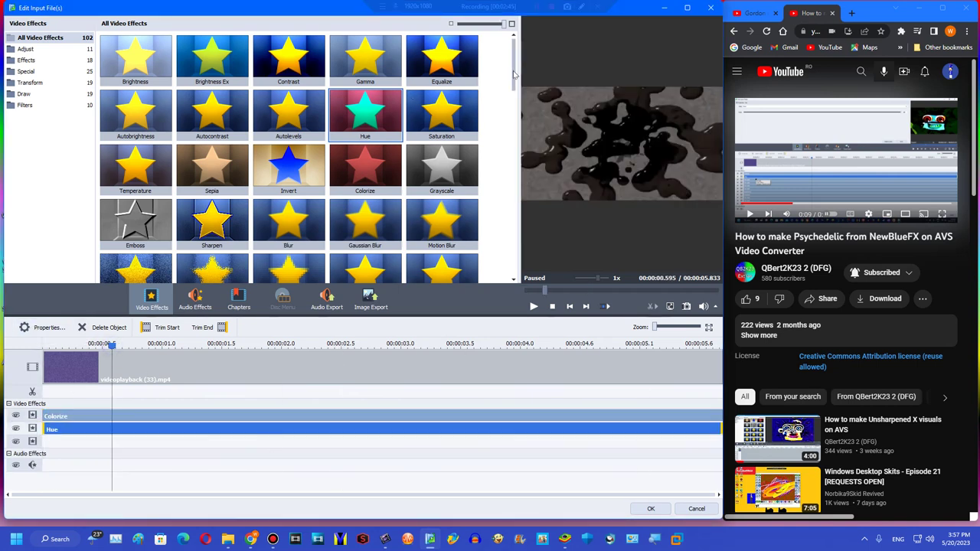
left_click_drag(514, 74, 505, 128)
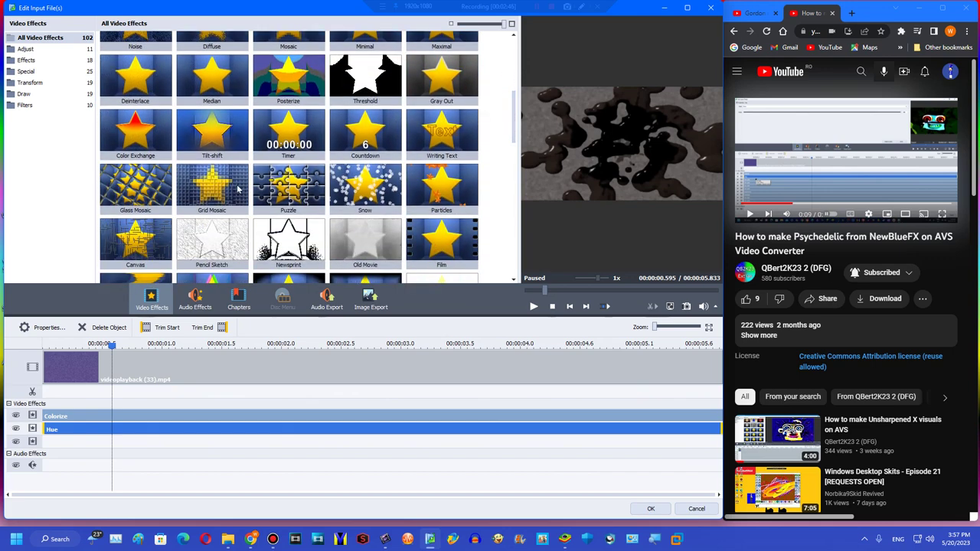
left_click_drag(212, 131, 43, 444)
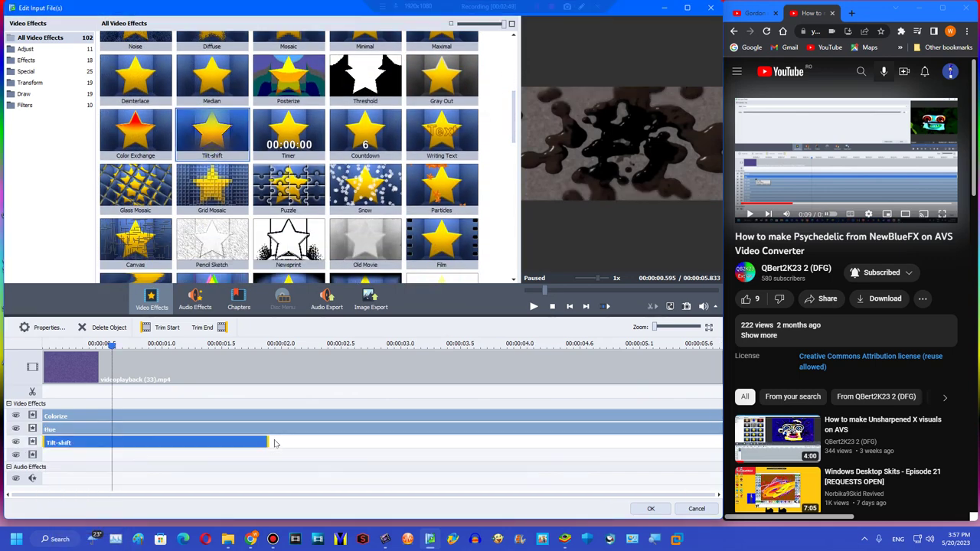
left_click_drag(455, 427, 720, 429)
left_click_drag(211, 122, 713, 453)
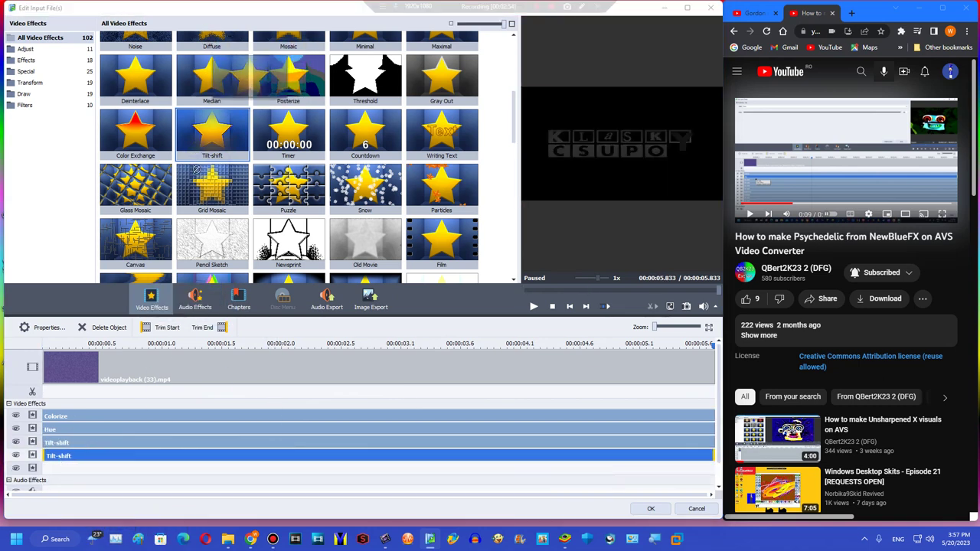
left_click_drag(249, 78, 92, 469)
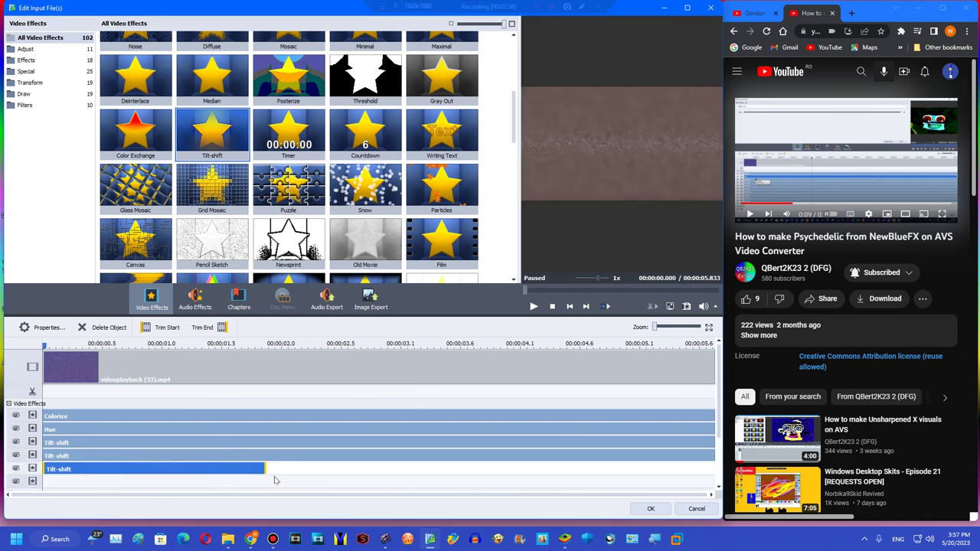
left_click_drag(266, 467, 714, 468)
scroll(226, 396, "down", 1)
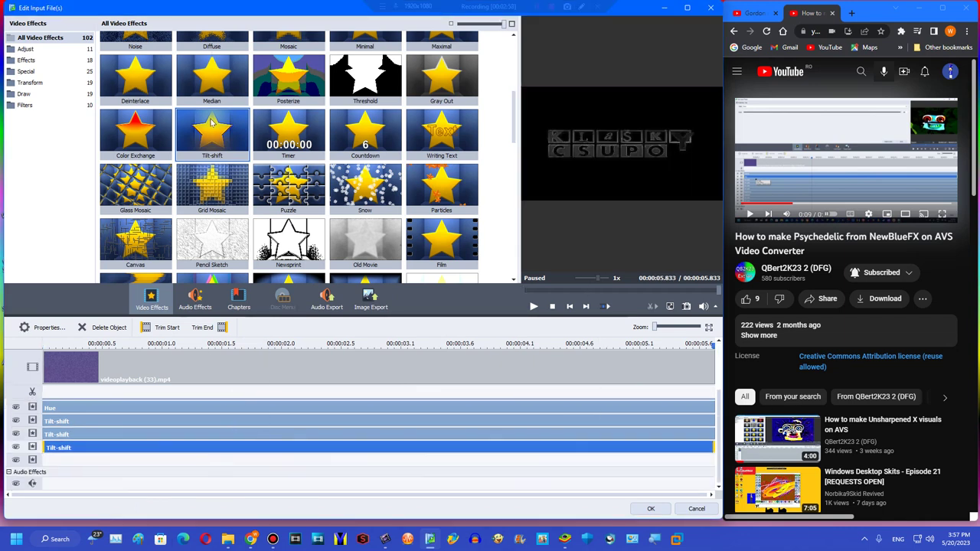
left_click_drag(213, 134, 91, 462)
left_click_drag(280, 457, 713, 460)
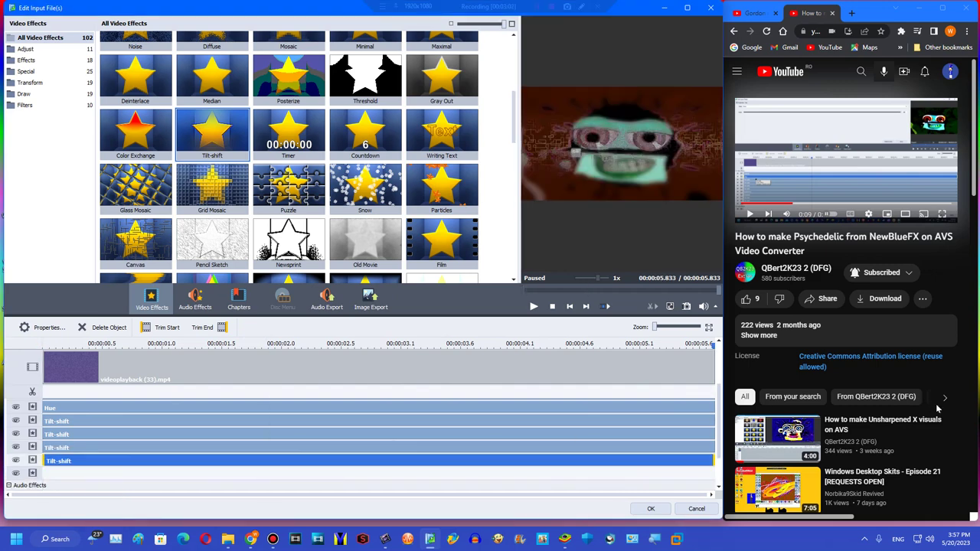
Add the Brightness and Contrast effects on separate tracks below the Tilt-shifts, each extended to the end of the clip
double_click(792, 177)
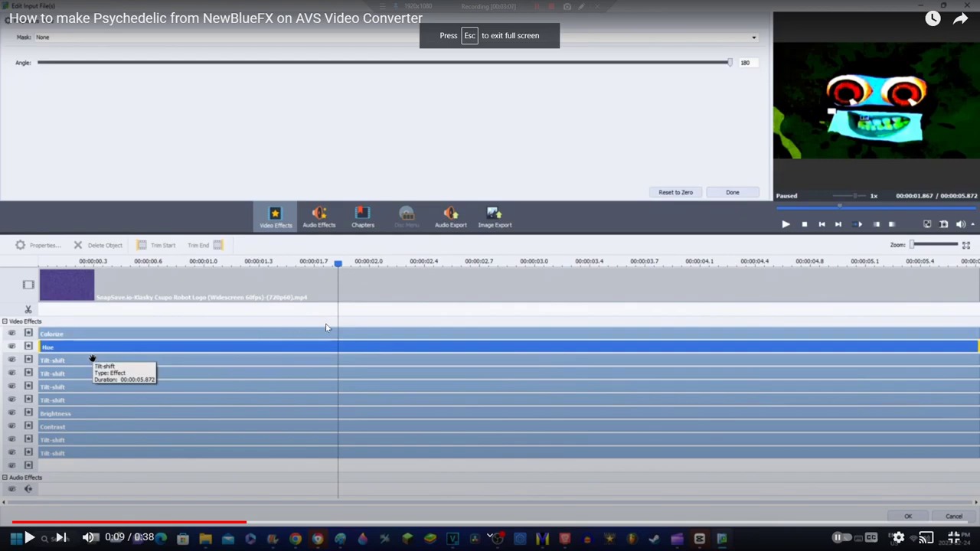
key("Escape")
left_click_drag(515, 125, 500, 41)
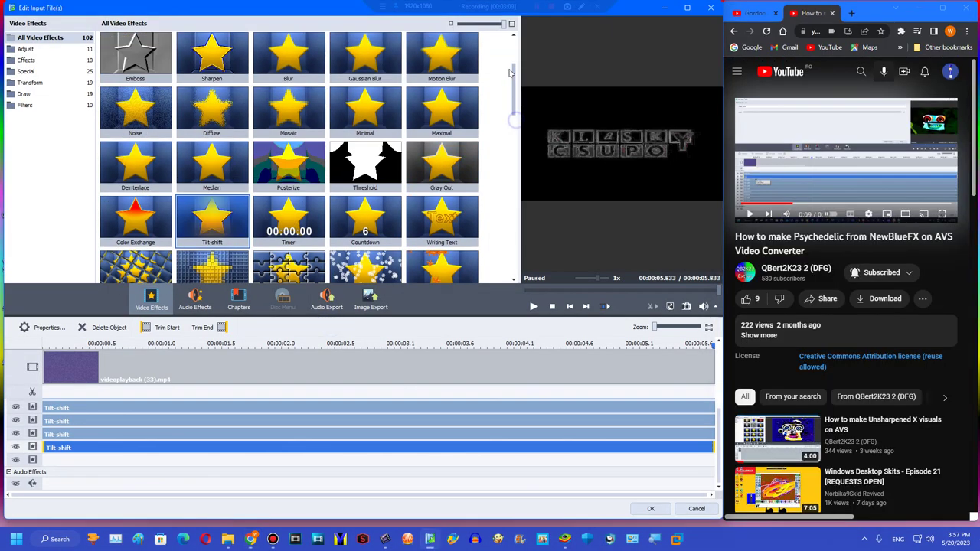
left_click_drag(135, 58, 47, 463)
left_click_drag(270, 463, 712, 461)
left_click_drag(288, 61, 47, 475)
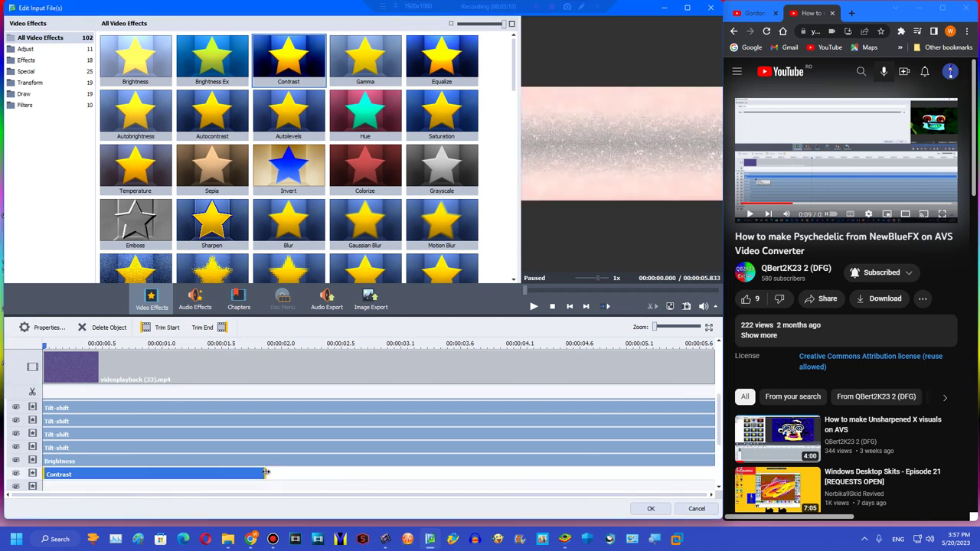
left_click_drag(265, 473, 927, 405)
scroll(299, 409, "down", 1)
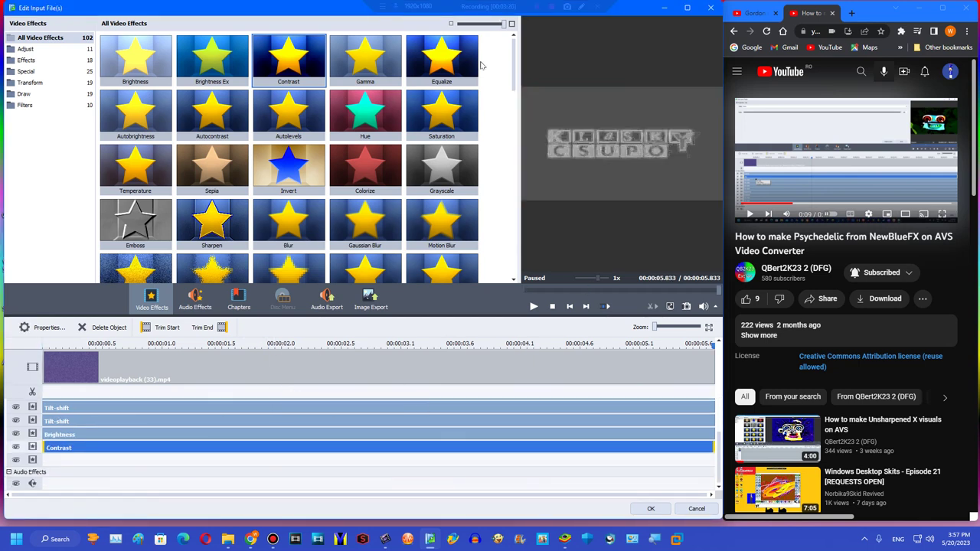
Add two more Tilt-shift effects on separate tracks below Contrast, each spanning the full length of the clip
scroll(509, 78, "down", 10)
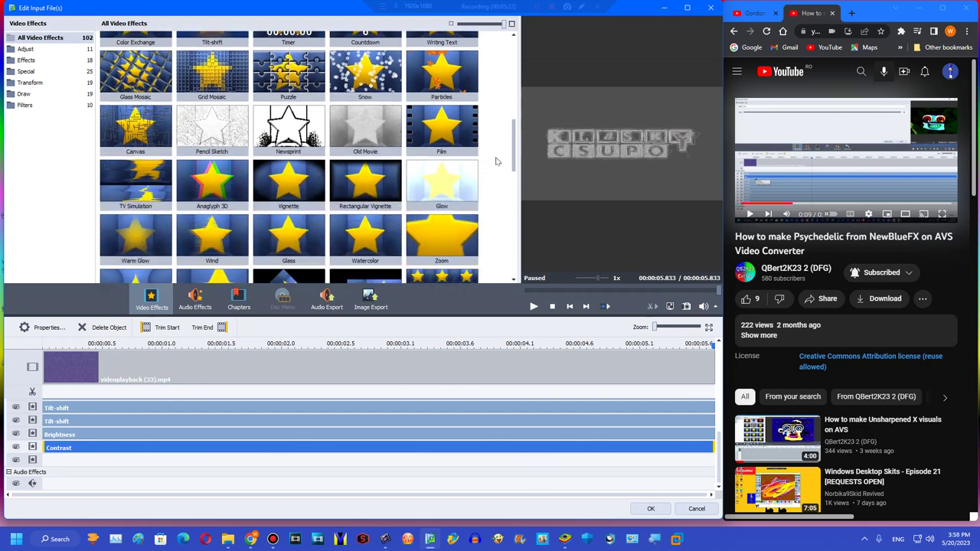
scroll(491, 154, "up", 5)
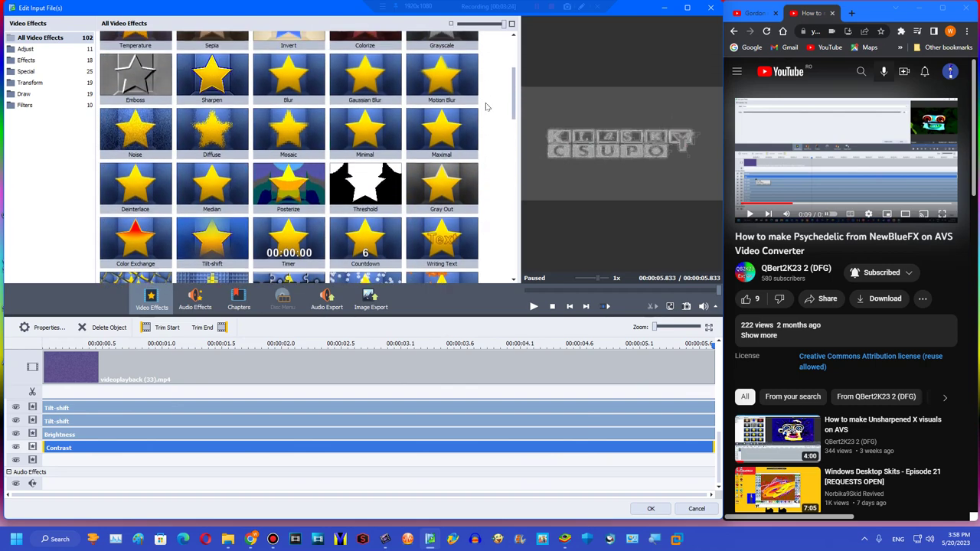
scroll(485, 102, "up", 1)
scroll(306, 168, "down", 2)
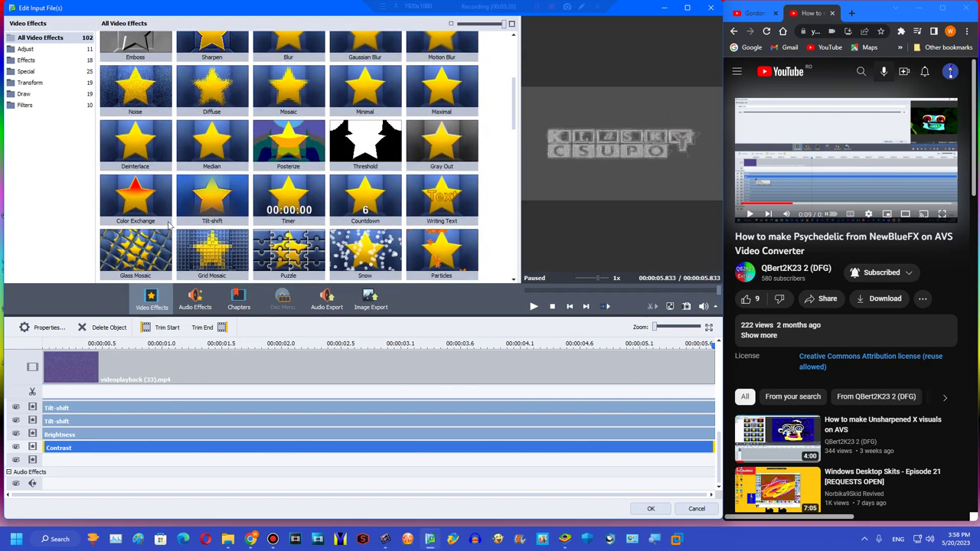
left_click_drag(187, 210, 92, 463)
left_click_drag(266, 458, 713, 458)
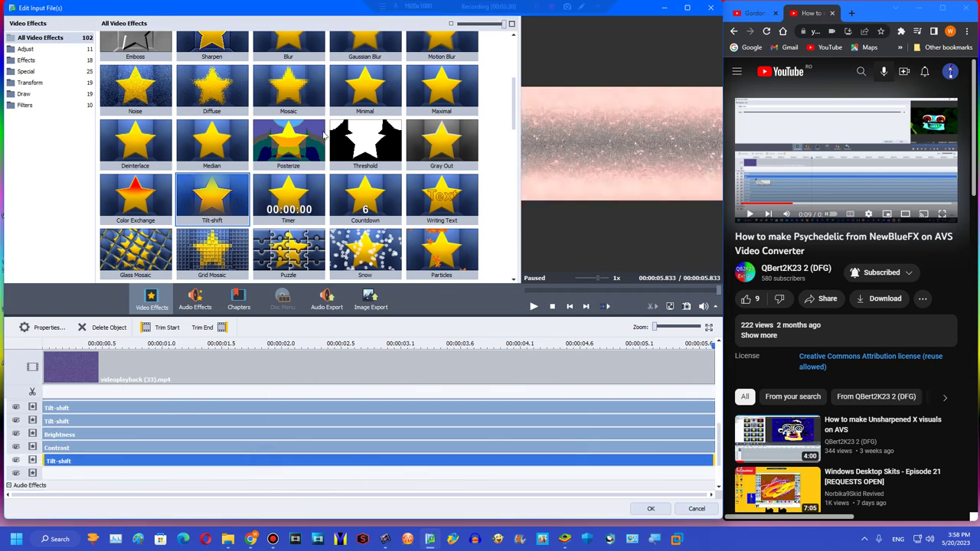
left_click_drag(228, 197, 217, 249)
left_click_drag(278, 231, 95, 476)
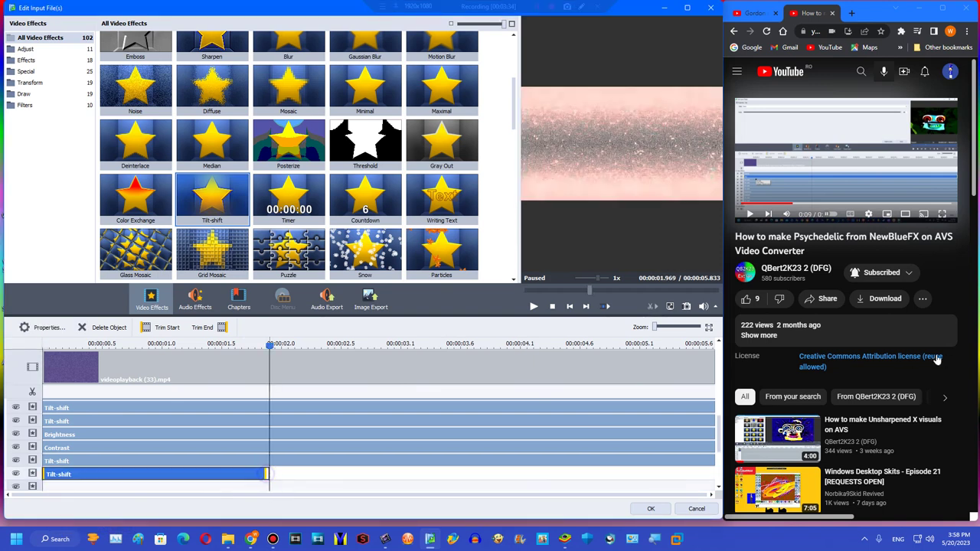
left_click_drag(265, 474, 712, 474)
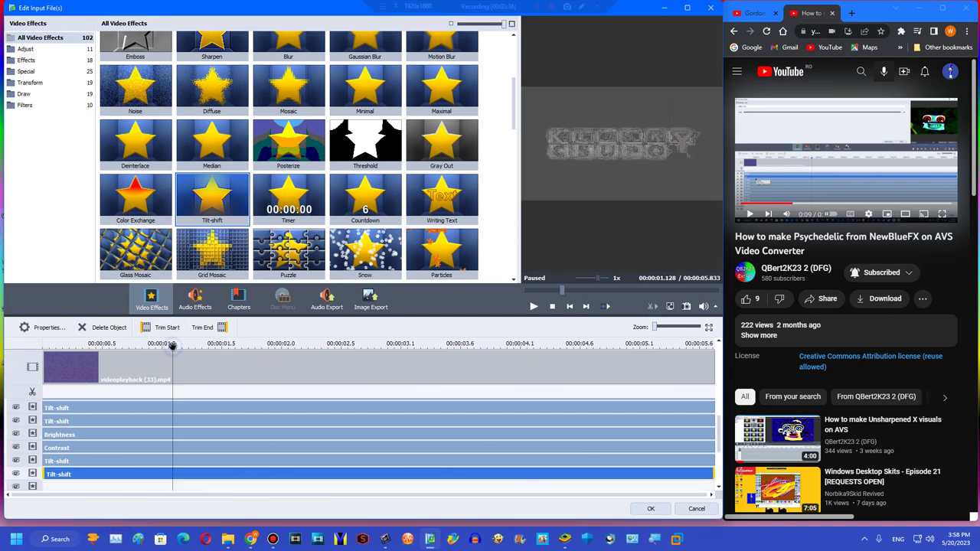
Move the playhead to 00:00:01.544 to preview the face and open the Hue effect's properties
scroll(238, 381, "up", 2)
left_click(211, 346)
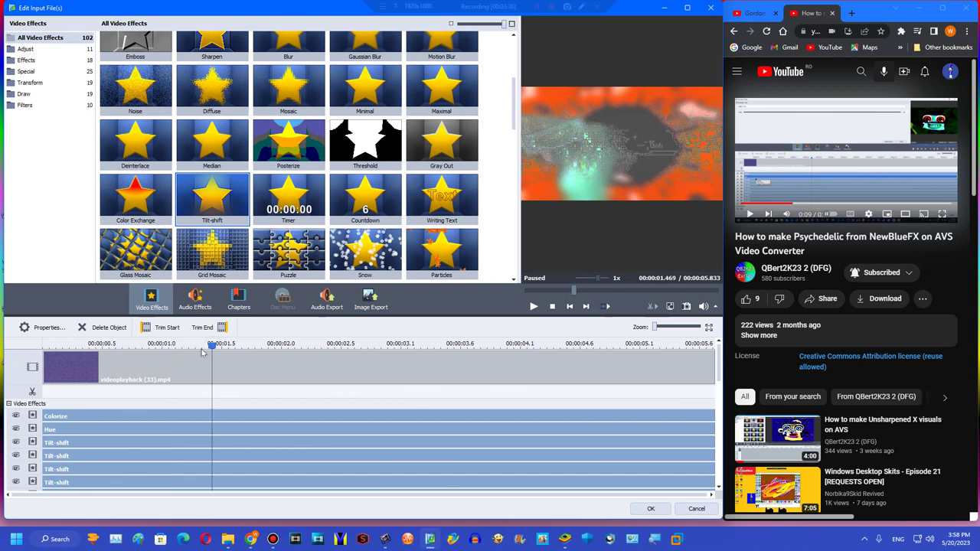
left_click(221, 346)
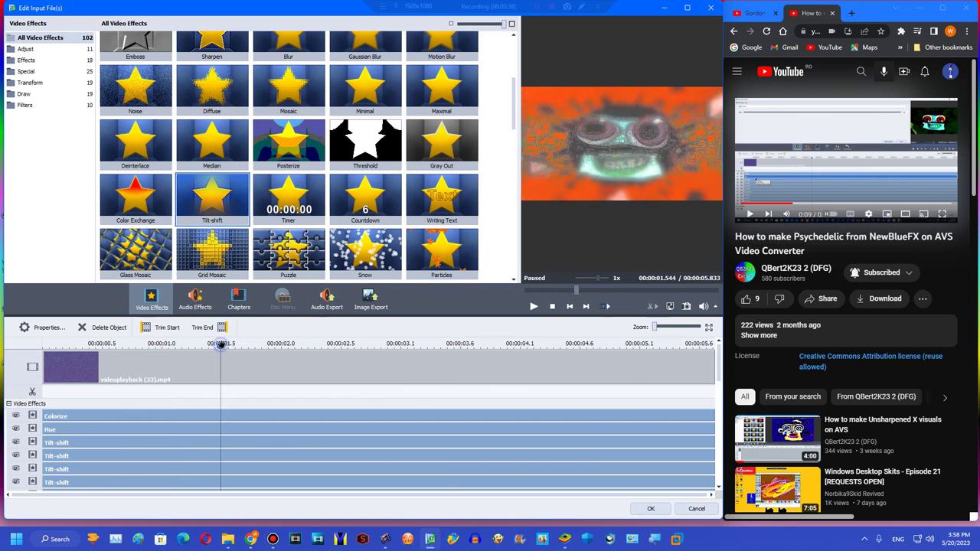
left_click(115, 435)
left_click(42, 327)
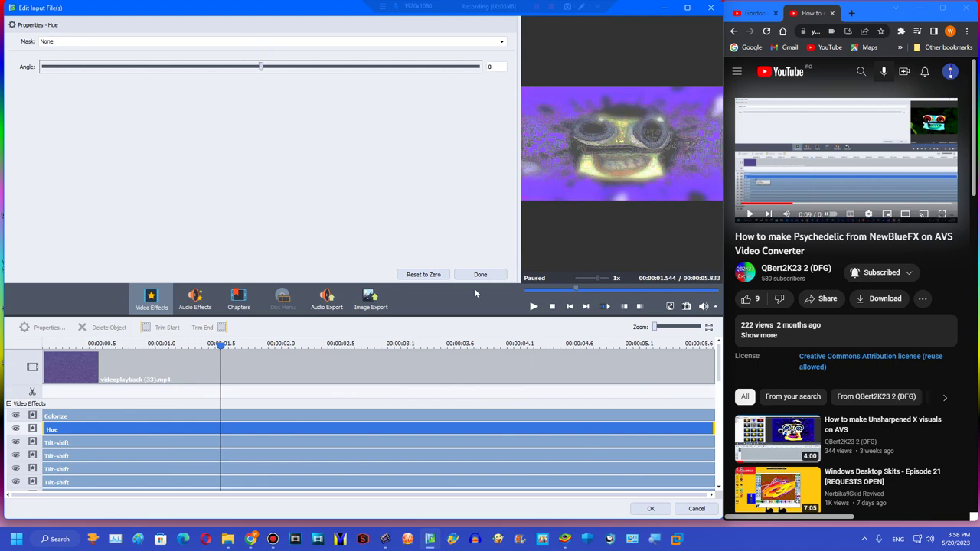
Set the first Tilt-shift's saturation to 100 and its sharpness and blur to 0
left_click(71, 445)
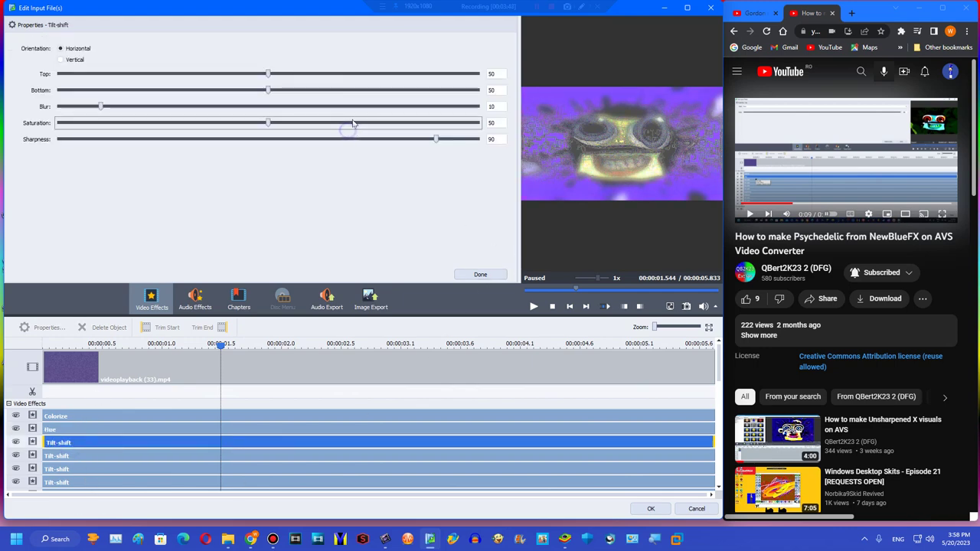
left_click_drag(440, 139, 53, 141)
left_click_drag(101, 108, 53, 107)
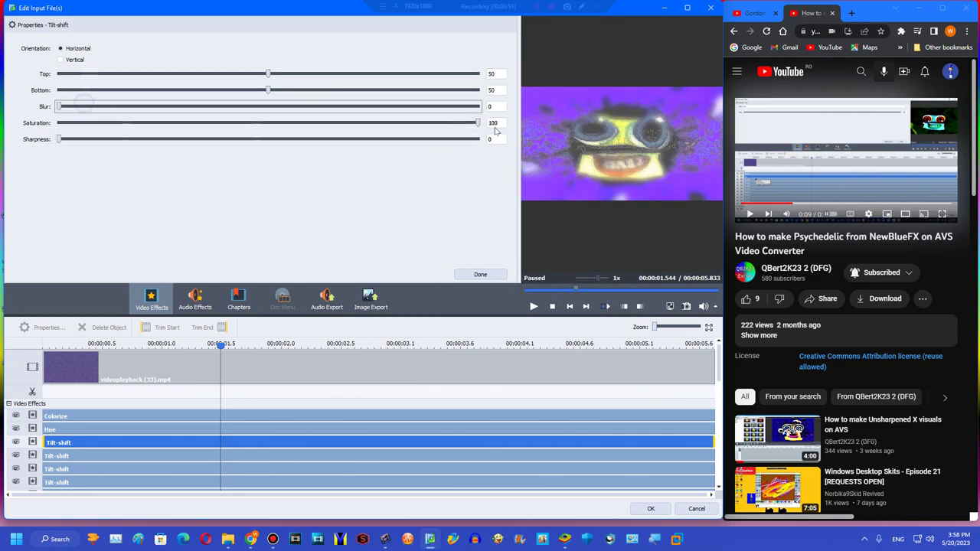
Review the rest of the tutorial video in full screen for the Tilt-shift, Brightness and Contrast settings
left_click(828, 127)
double_click(827, 127)
left_click(294, 417)
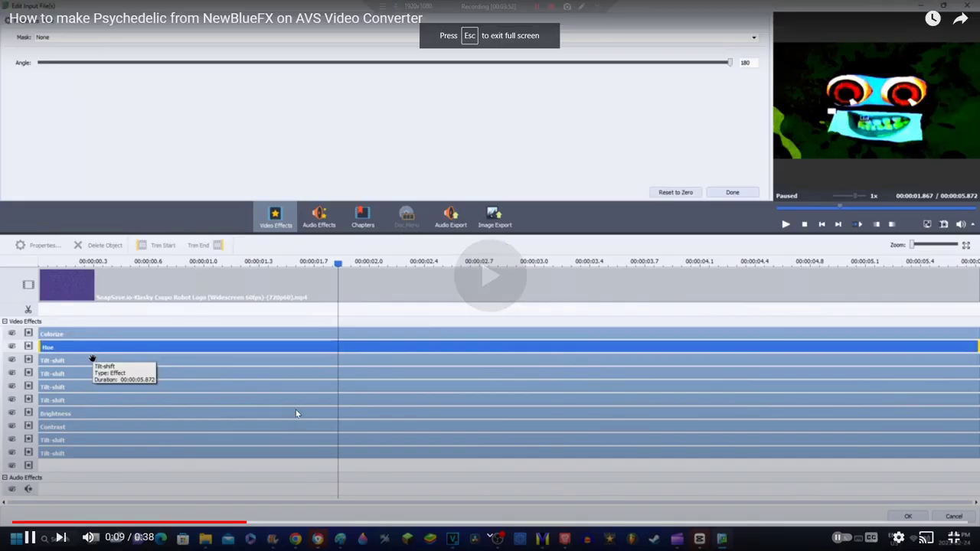
key("Right")
key("Right")
key("Right")
key("Right")
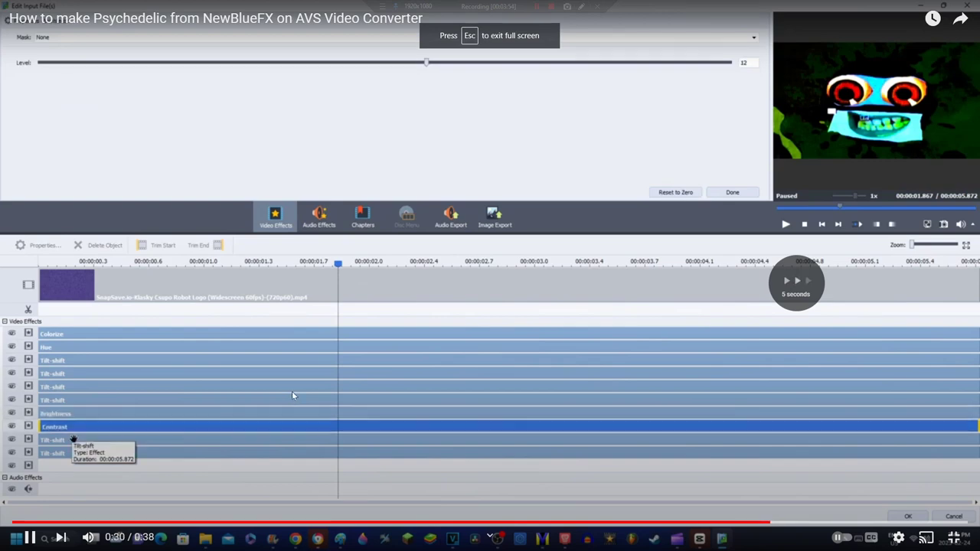
key("Left")
key("Left")
key("Right")
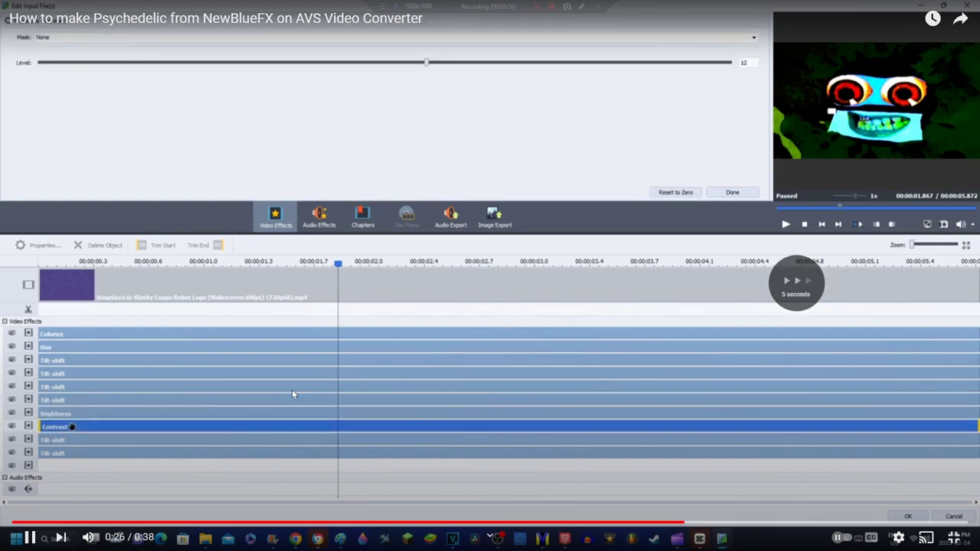
key("Left")
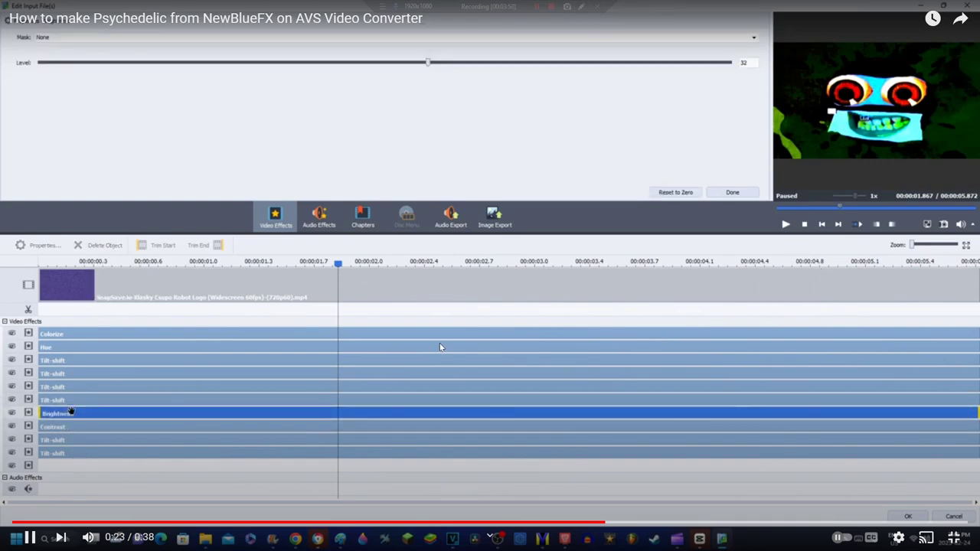
key("Right")
key("Right")
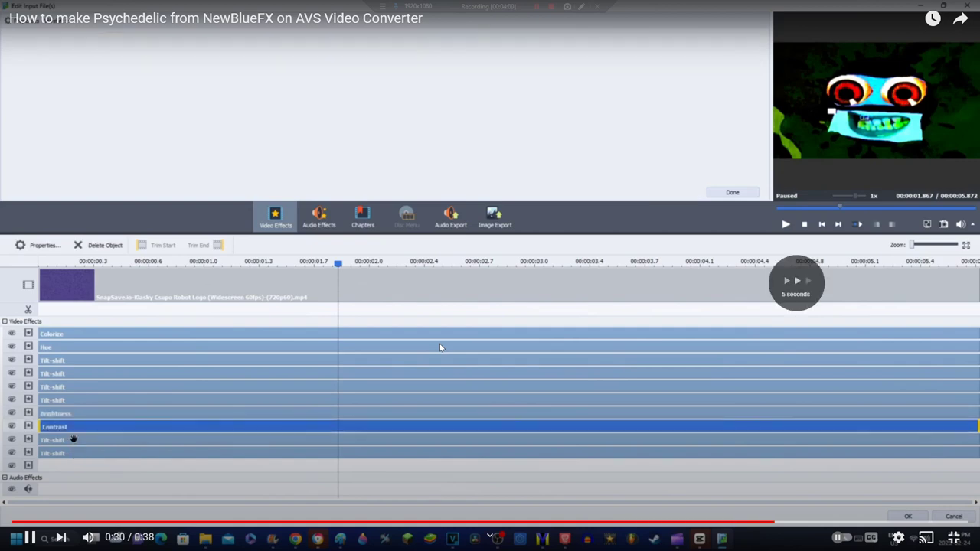
key("Left")
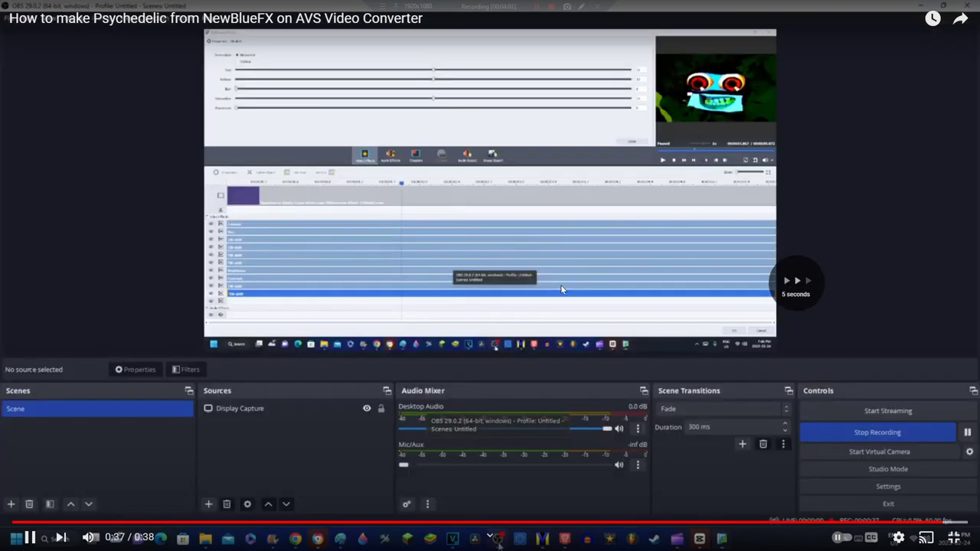
key("Escape")
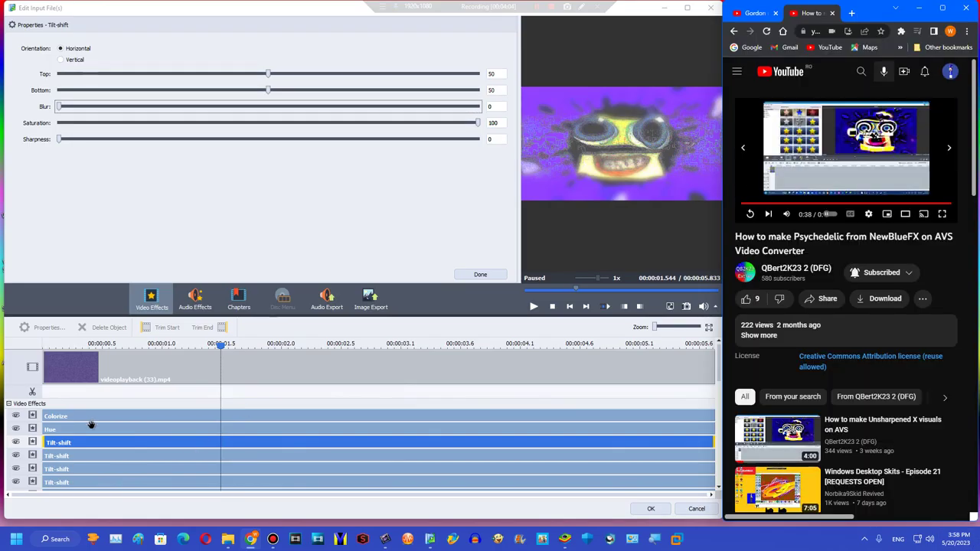
Set saturation to 100 and sharpness and blur to 0 on the second and third Tilt-shift effects
left_click(107, 454)
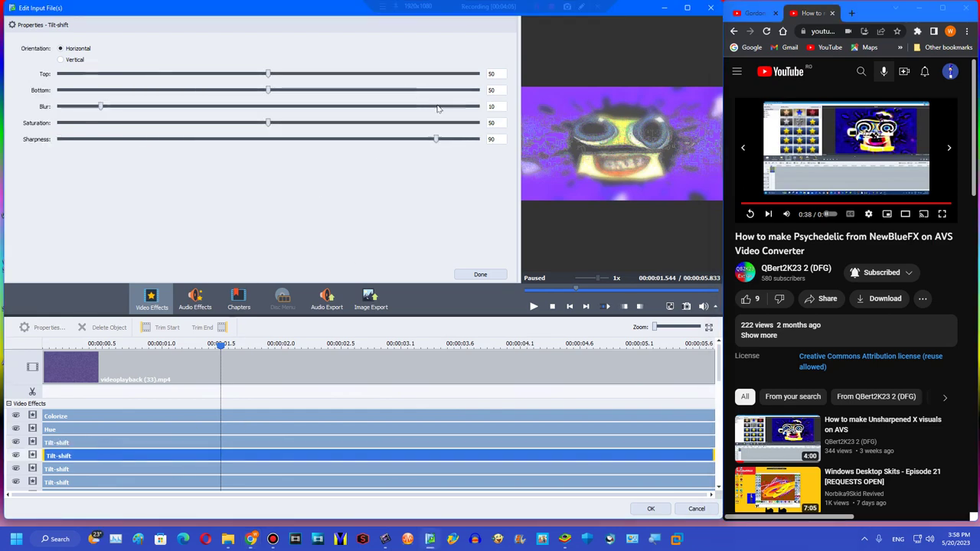
left_click_drag(440, 123, 59, 139)
left_click_drag(100, 107, 59, 107)
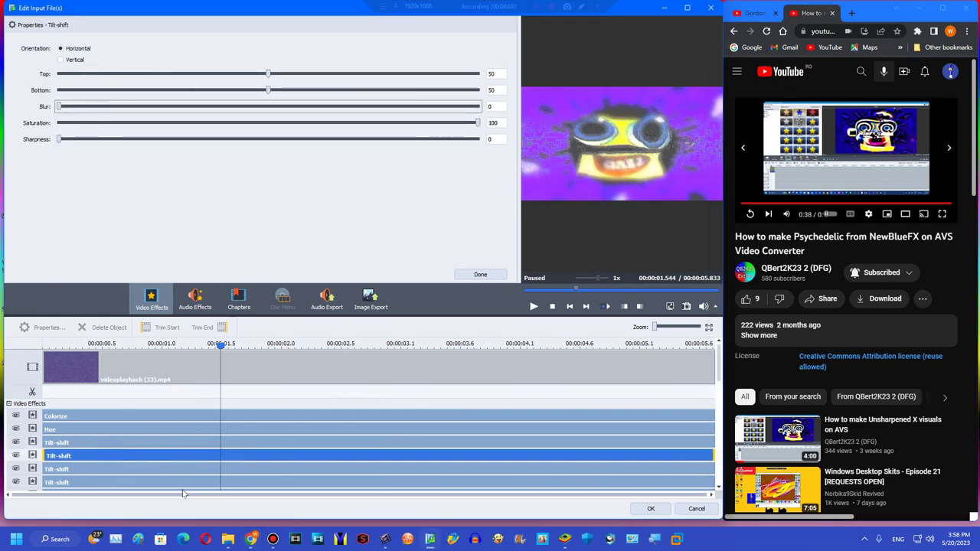
scroll(120, 447, "down", 1)
left_click(120, 449)
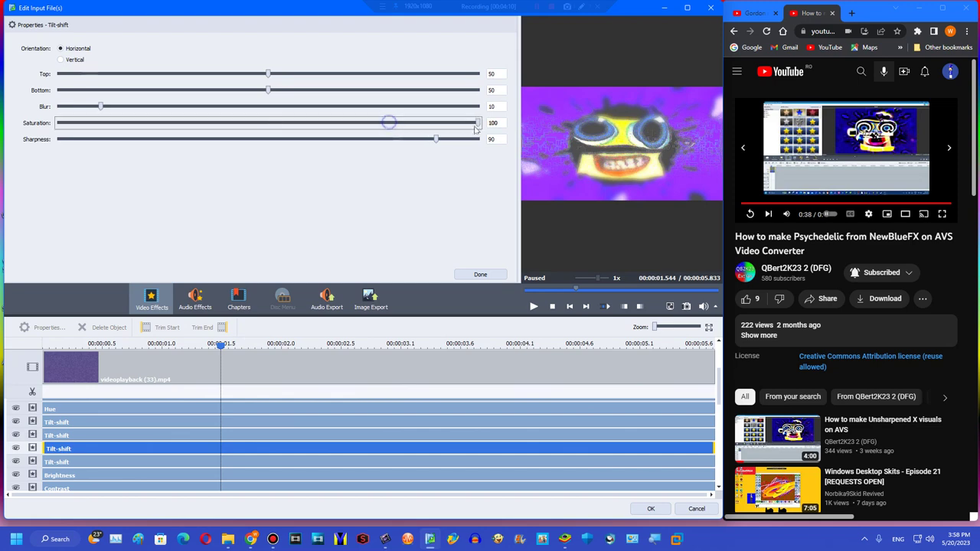
left_click_drag(435, 139, 58, 138)
left_click_drag(101, 106, 58, 107)
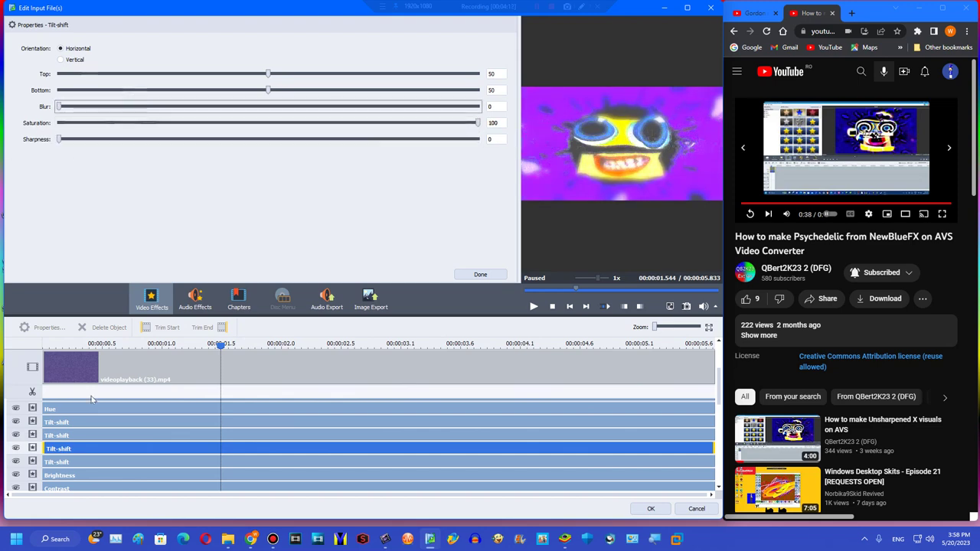
Set the fourth Tilt-shift's saturation to 25 and its sharpness and blur to 0
left_click(68, 462)
left_click_drag(478, 122, 162, 127)
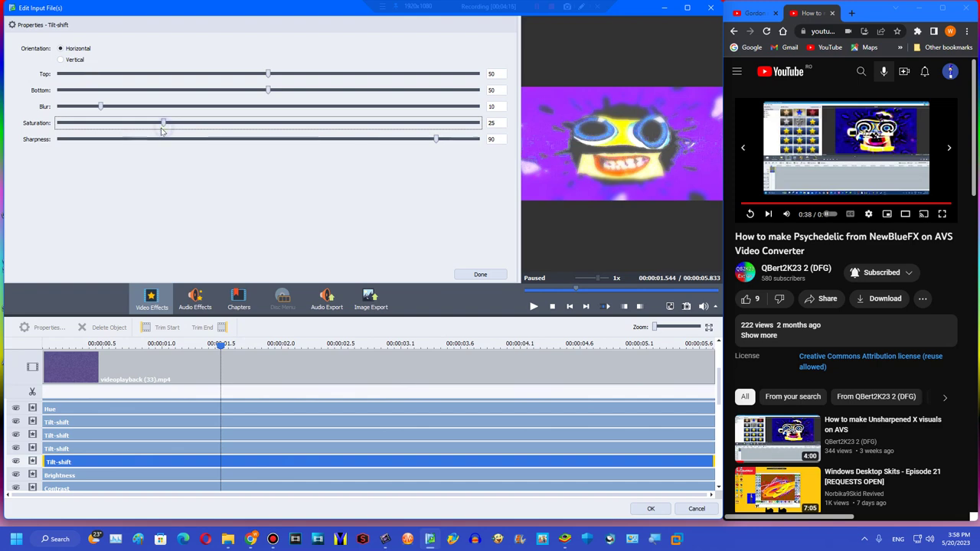
left_click(159, 140)
left_click(154, 112)
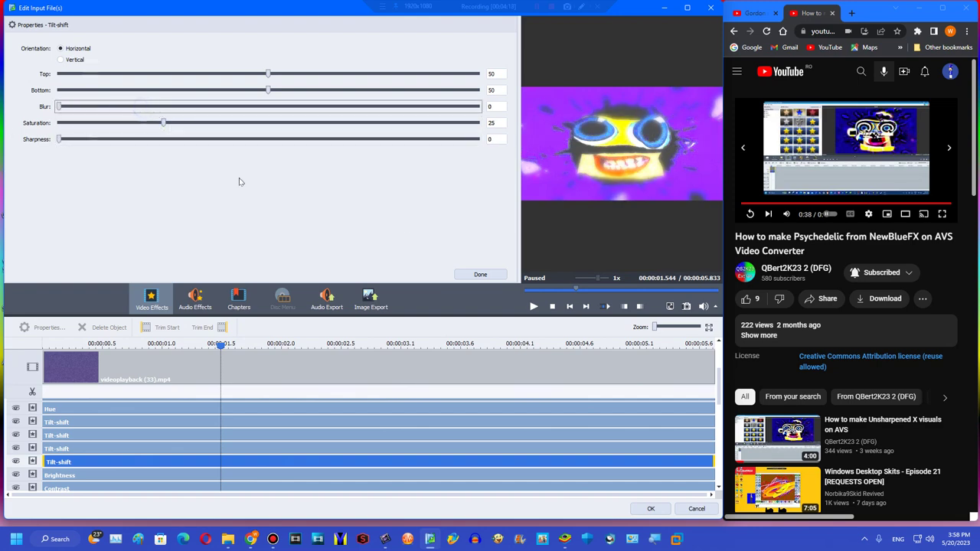
Set the Brightness effect's level to 32 and the Contrast effect's level to about 10
scroll(720, 381, "down", 2)
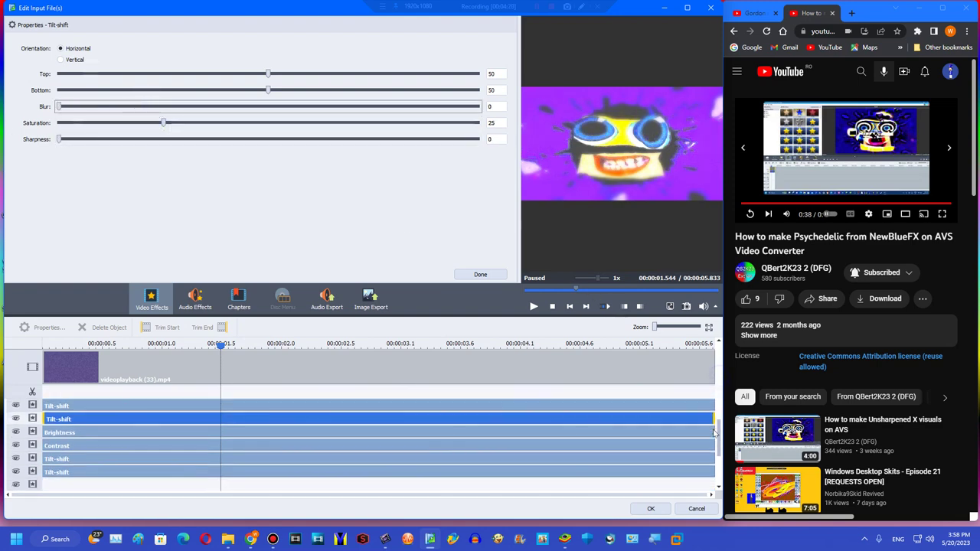
left_click(626, 429)
left_click_drag(363, 68, 287, 81)
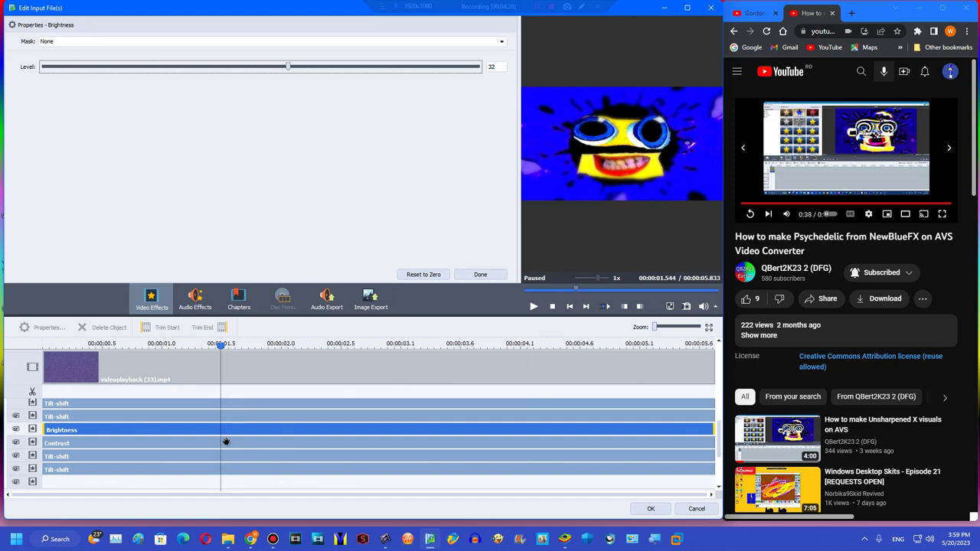
left_click(226, 442)
left_click(284, 68)
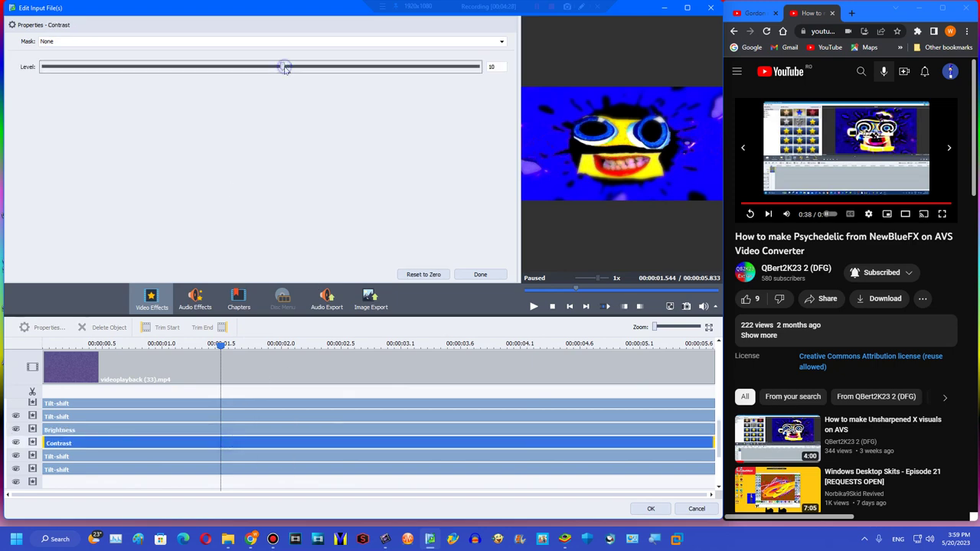
Set blur and sharpness to 0 on the Tilt-shift directly below Contrast and reduce both on the last Tilt-shift
left_click(142, 455)
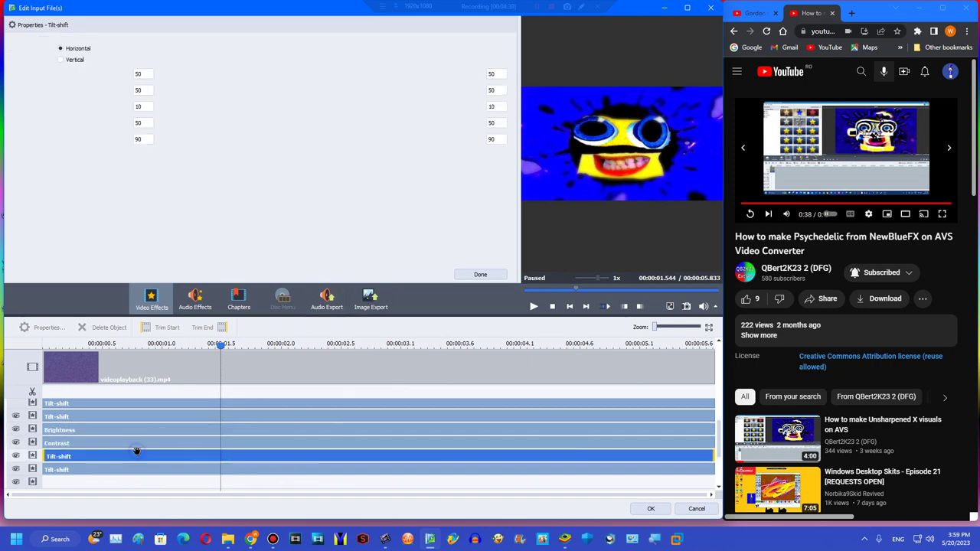
left_click(112, 107)
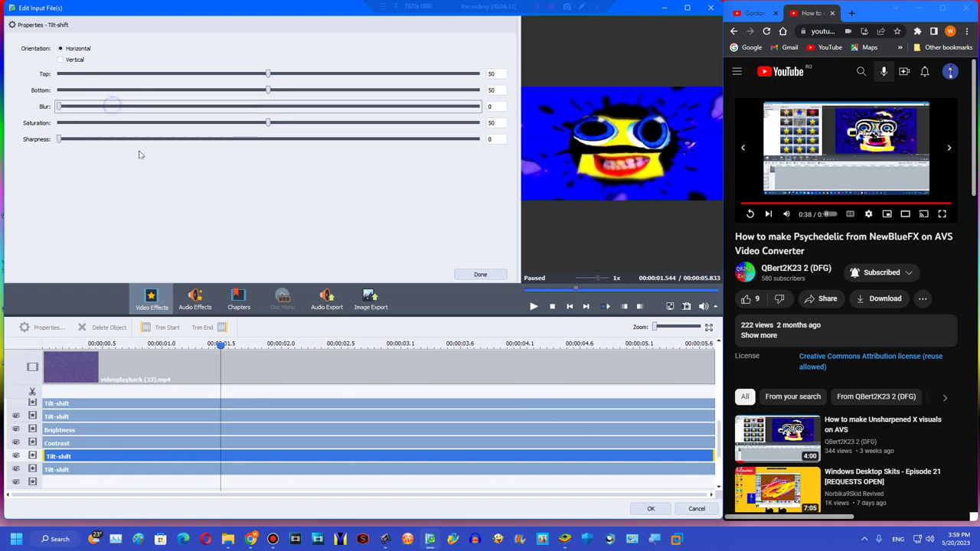
left_click(140, 470)
left_click(344, 140)
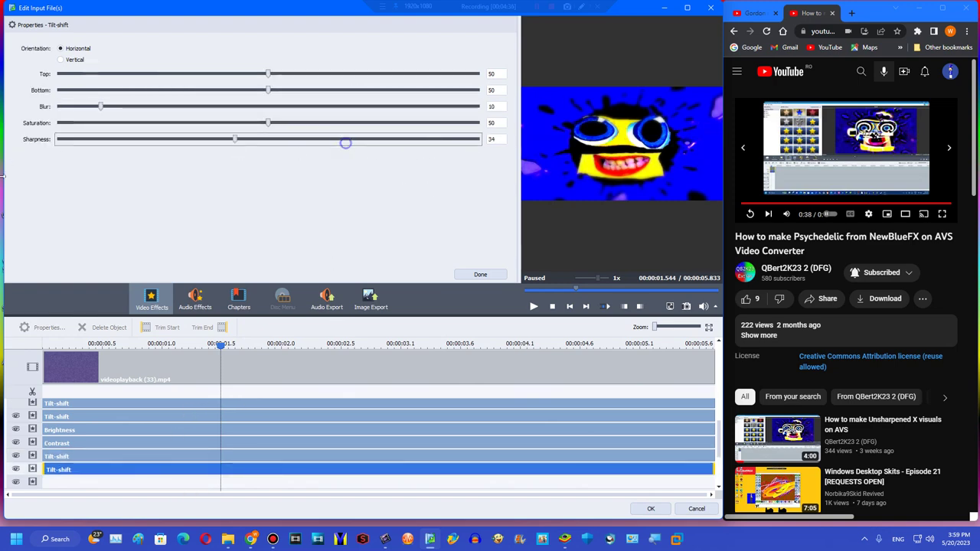
left_click(82, 107)
Set the Hue effect's angle to -180
scroll(135, 406, "up", 2)
left_click(64, 414)
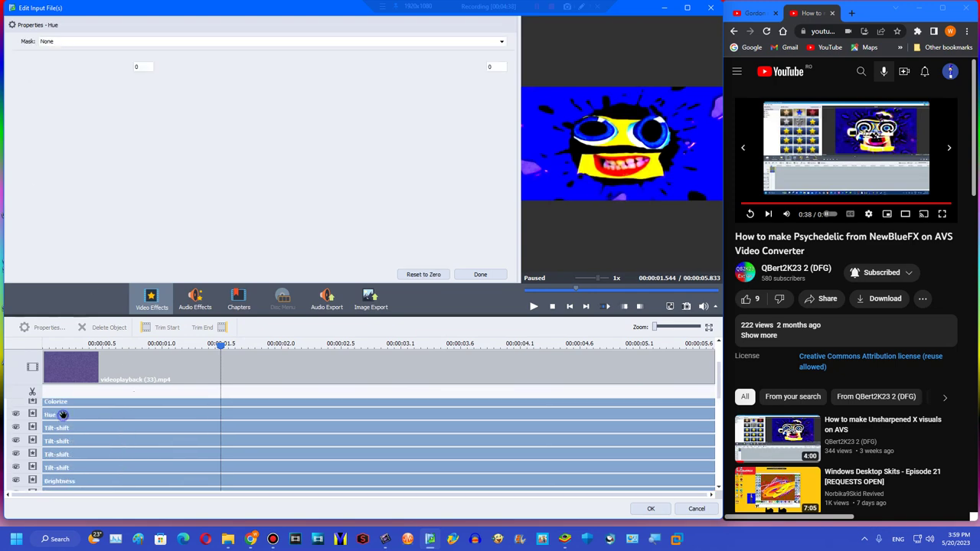
left_click(279, 66)
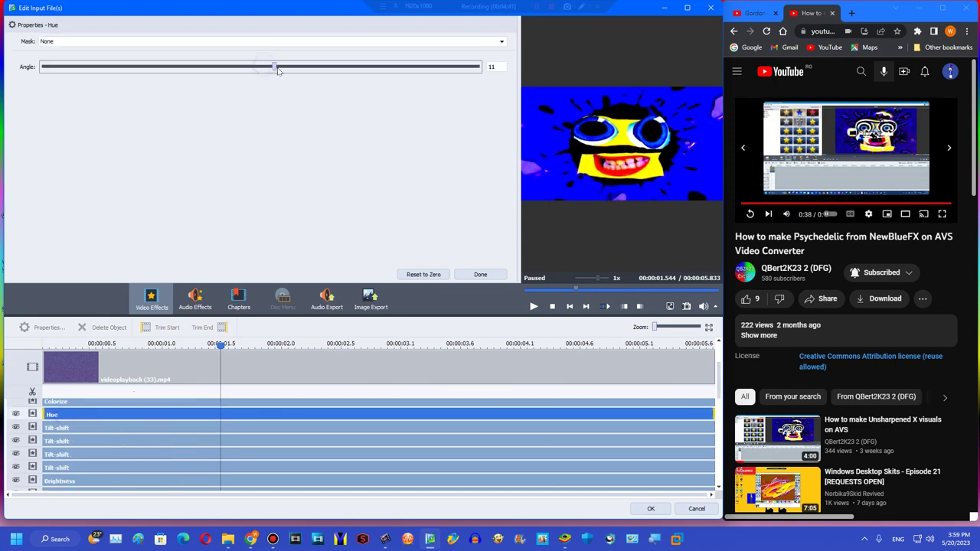
left_click_drag(278, 69, 372, 65)
left_click_drag(185, 67, 14, 98)
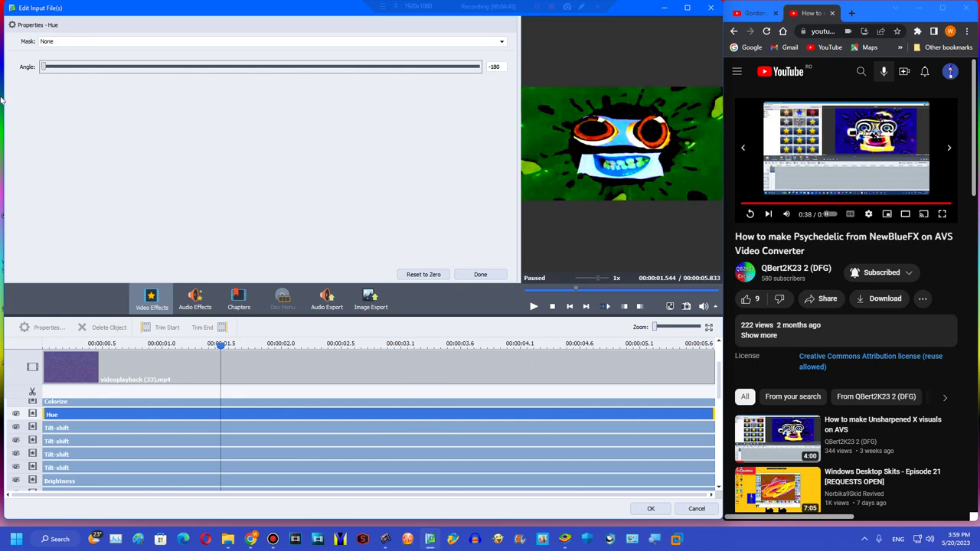
scroll(232, 393, "up", 1)
scroll(126, 391, "down", 4)
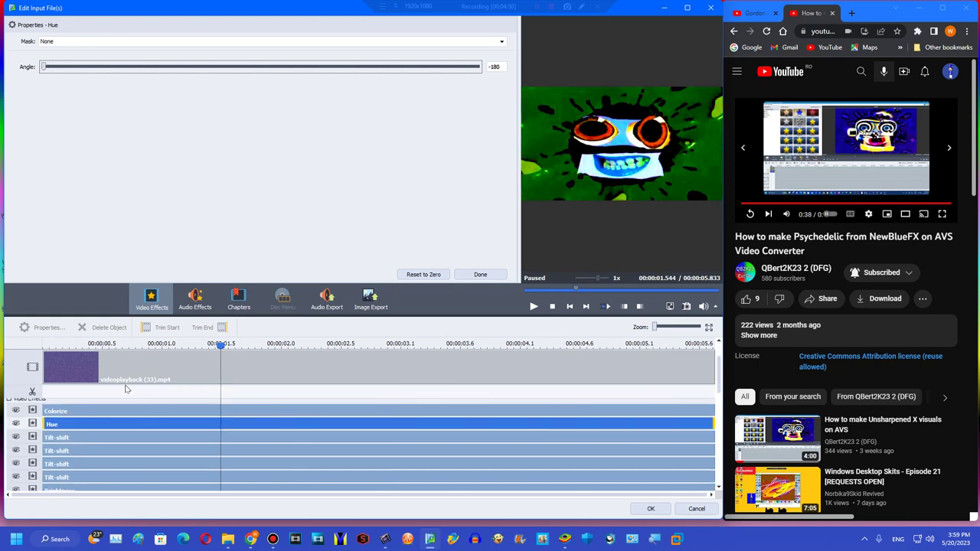
scroll(132, 414, "down", 2)
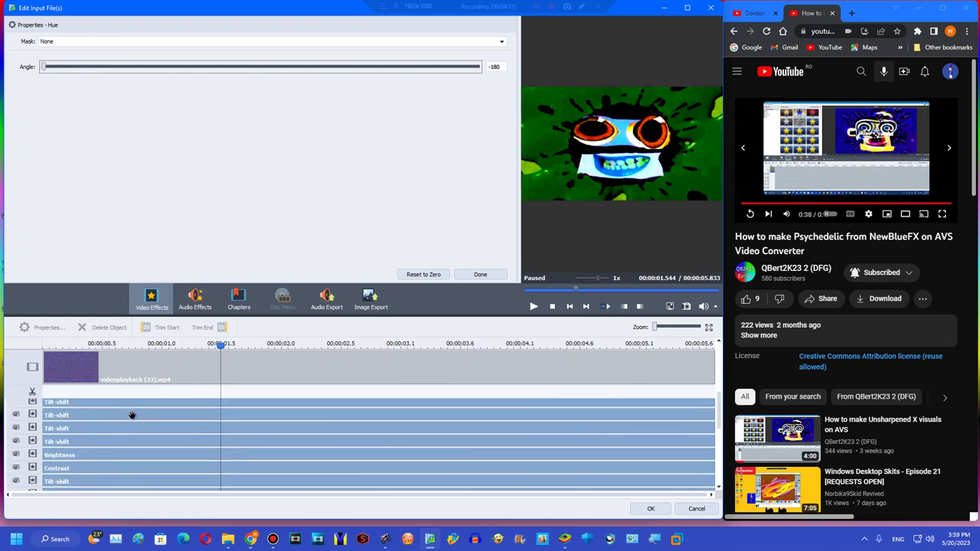
scroll(130, 414, "up", 3)
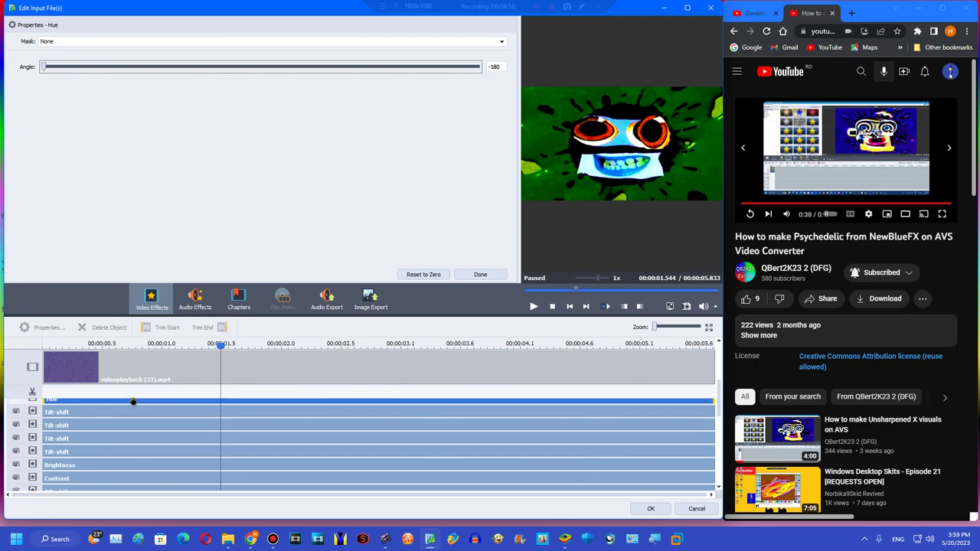
Finish editing the effects, apply them to the input clip and continue with the free version
left_click(478, 274)
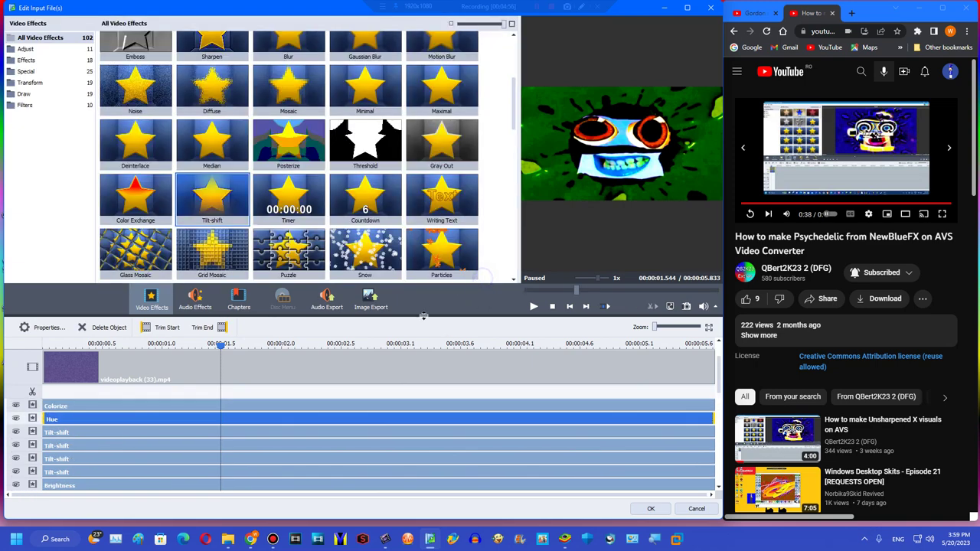
left_click(651, 510)
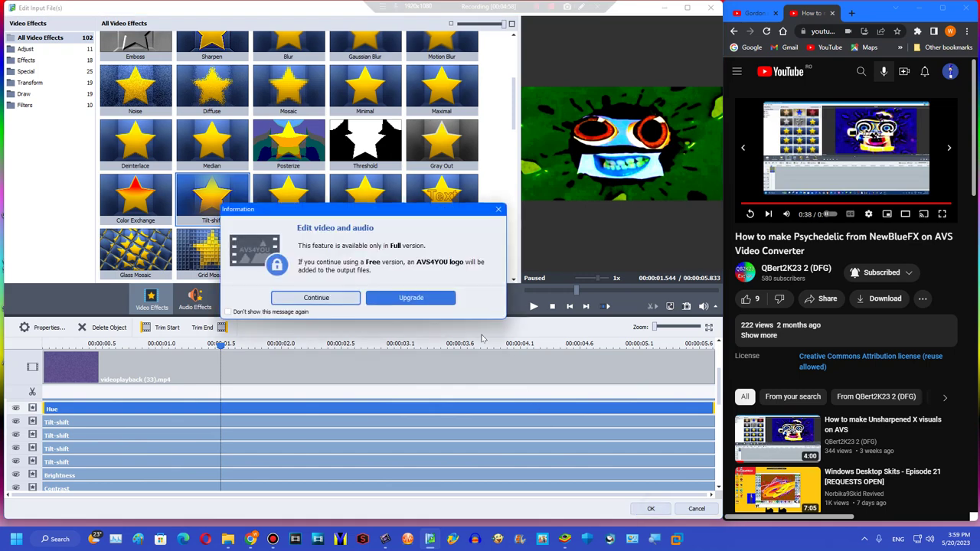
left_click(313, 298)
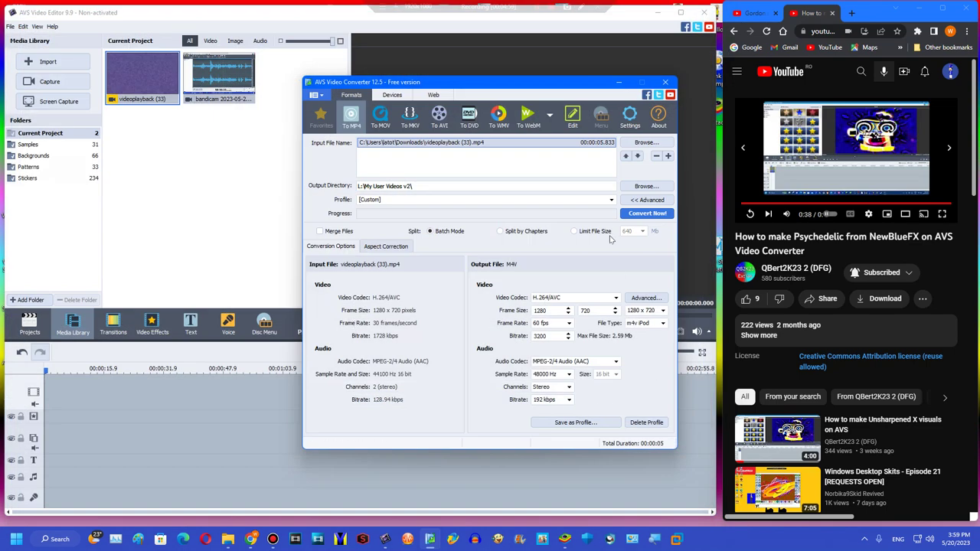
Set the output frame size to 640 x 360 and convert the video
double_click(559, 312)
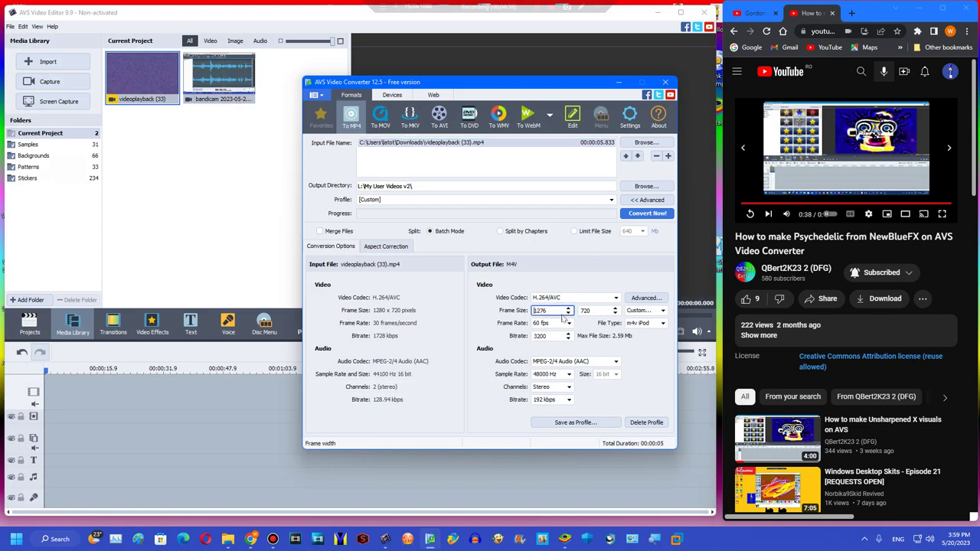
left_click(633, 312)
left_click_drag(664, 395, 669, 369)
left_click(641, 347)
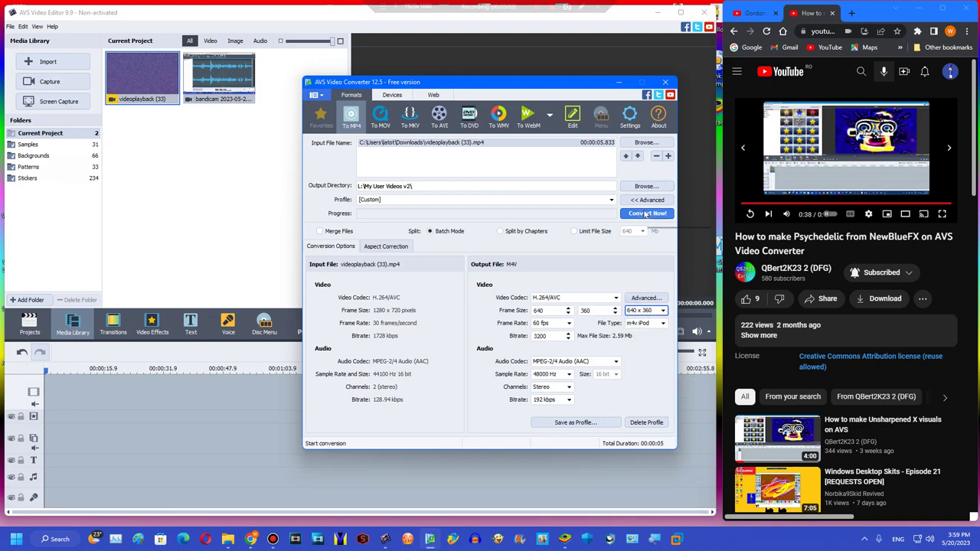
left_click(645, 214)
left_click(437, 369)
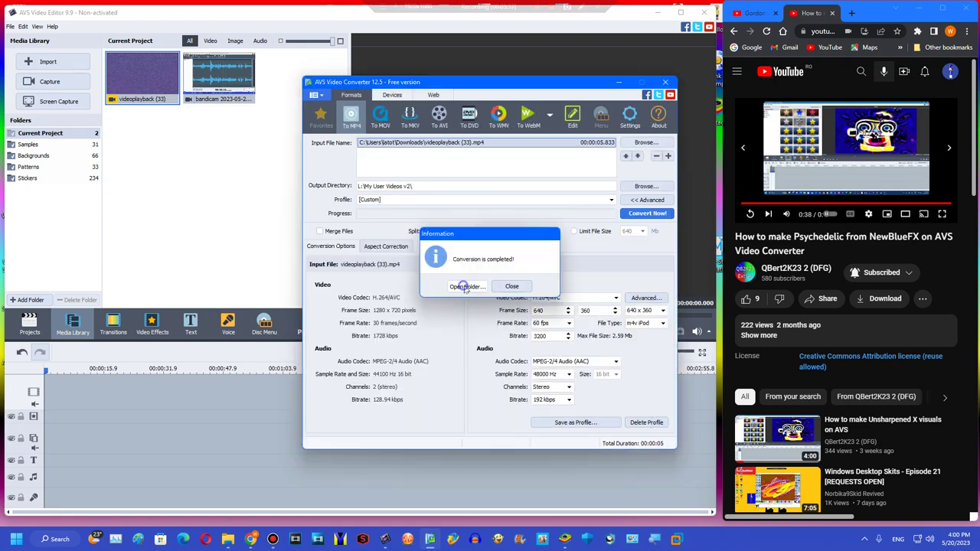
Open the output folder and import the converted videoplayback (33) into the current project in AVS Video Editor
left_click(463, 286)
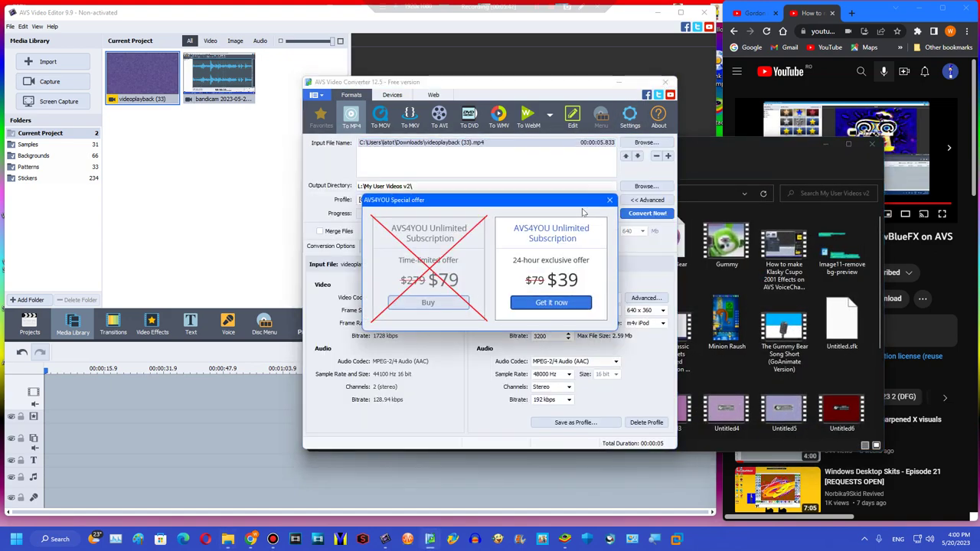
left_click(609, 200)
scroll(624, 299, "down", 3)
left_click(620, 421)
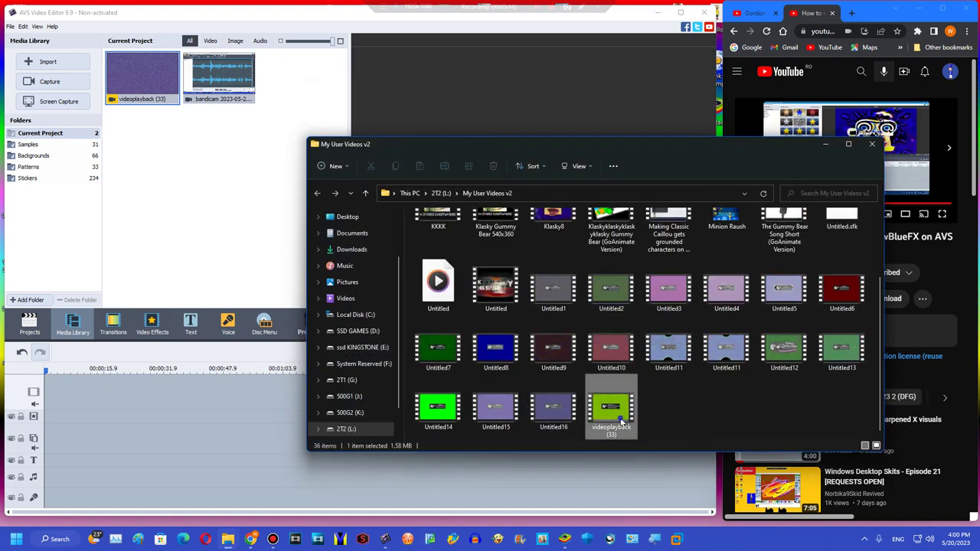
left_click_drag(621, 421, 189, 153)
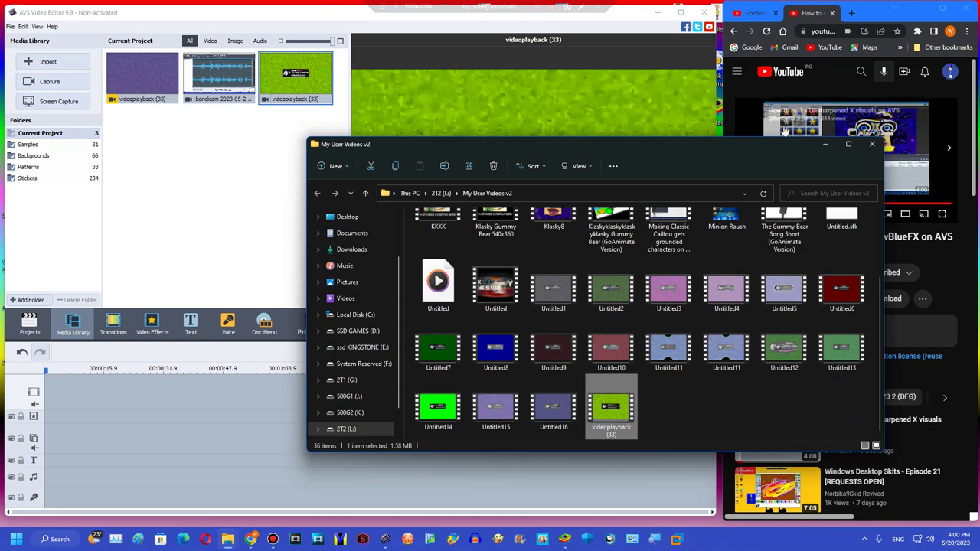
left_click(826, 145)
Place the converted clip on the video track and the bandicam recording on the music track, both starting at zero, and play them
left_click_drag(298, 102, 90, 378)
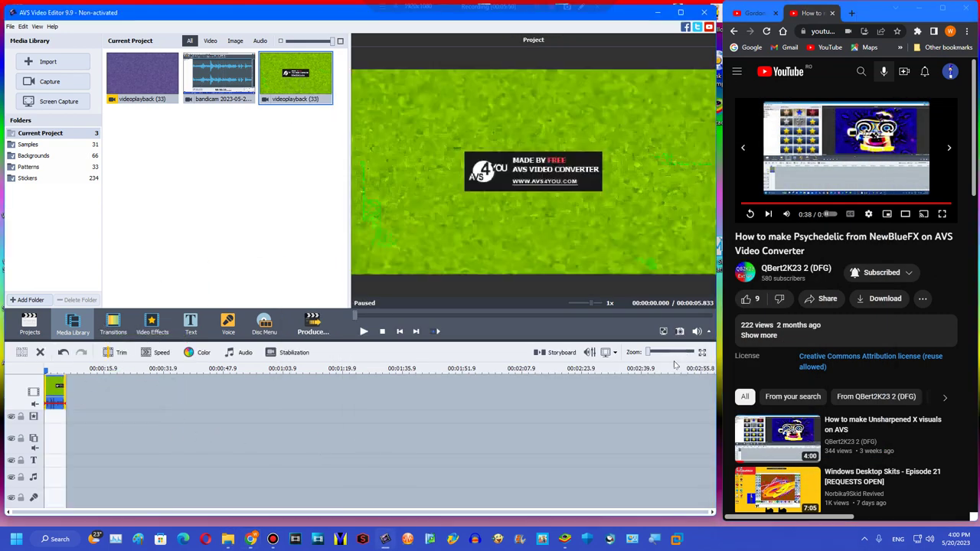
left_click(678, 354)
left_click_drag(219, 77, 46, 478)
key("space")
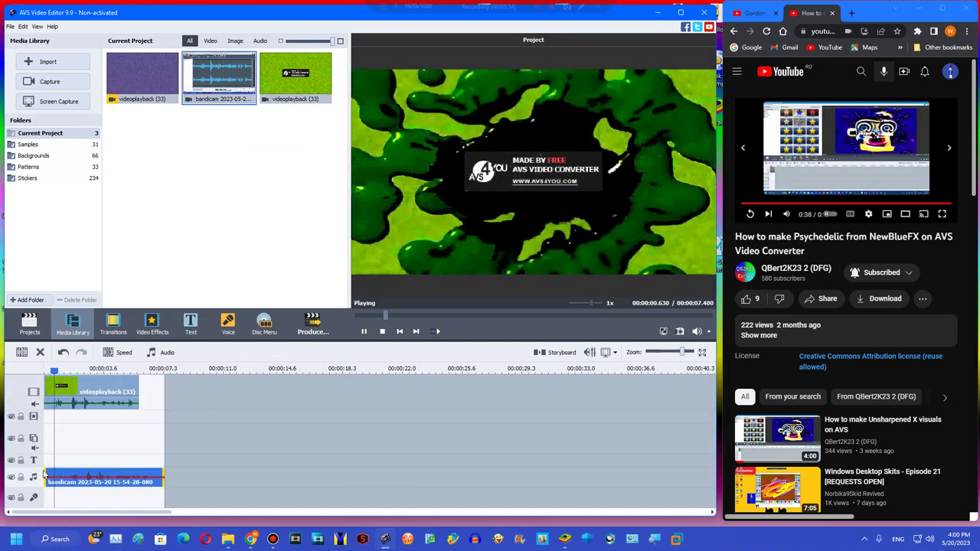
Trim the start of the bandicam audio and shift it to the timeline's beginning so it syncs with the video
left_click_drag(45, 473, 51, 477)
key("space")
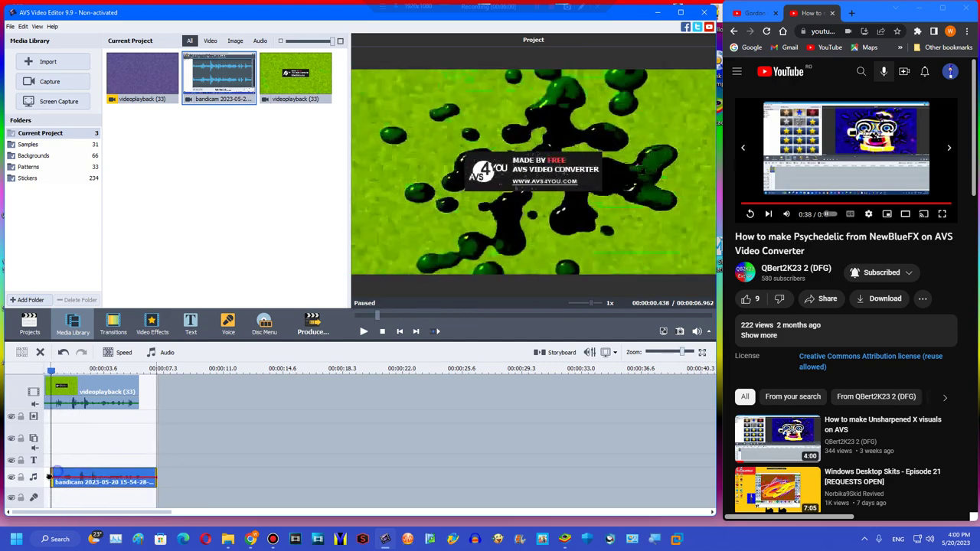
left_click_drag(114, 477, 106, 476)
key("space")
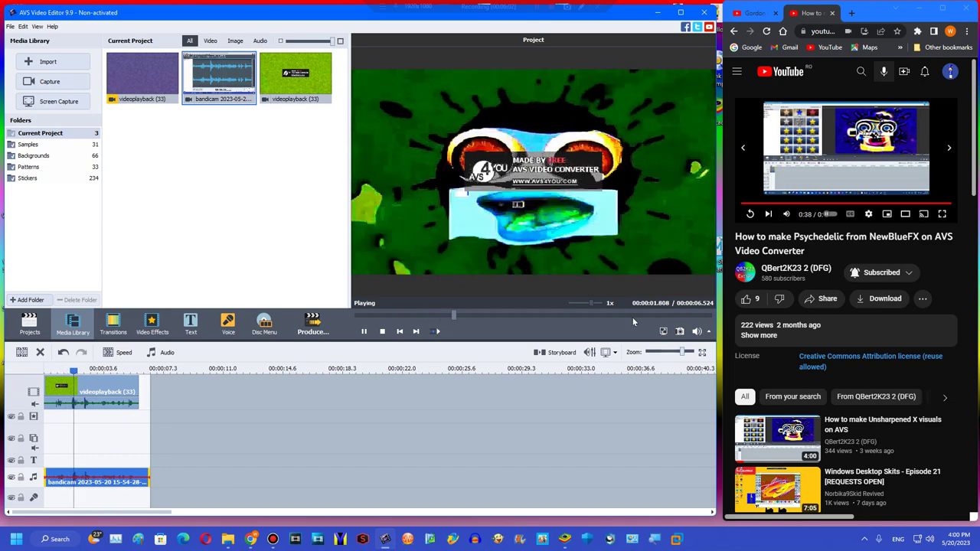
left_click(689, 353)
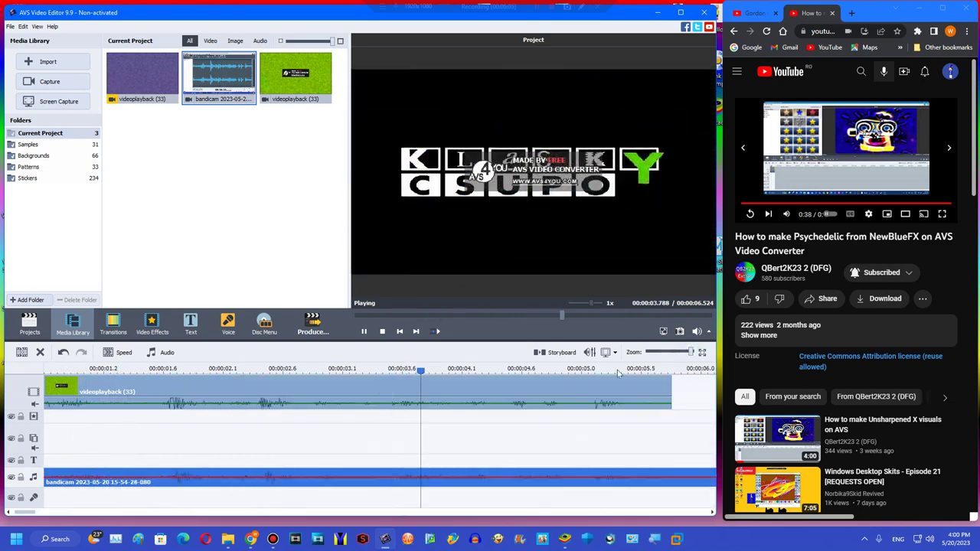
left_click(382, 331)
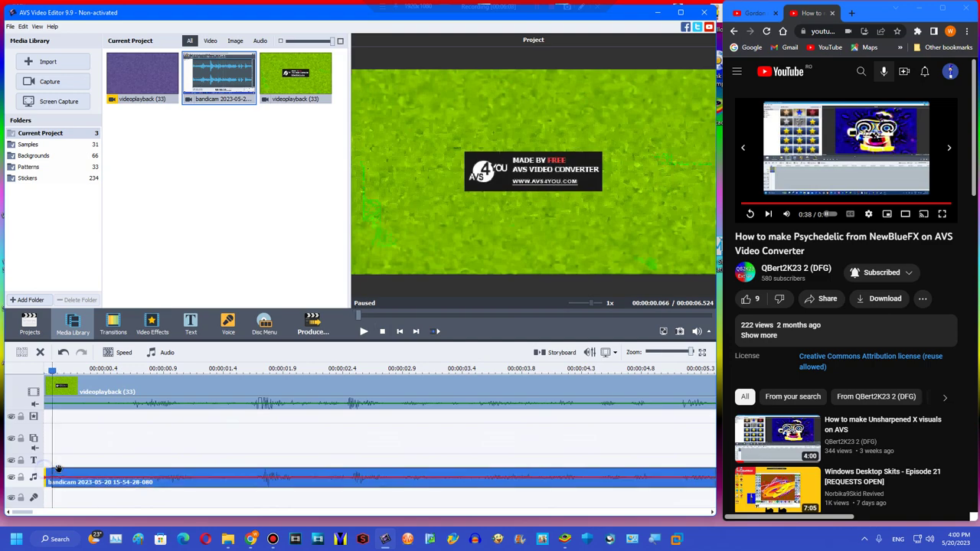
key("space")
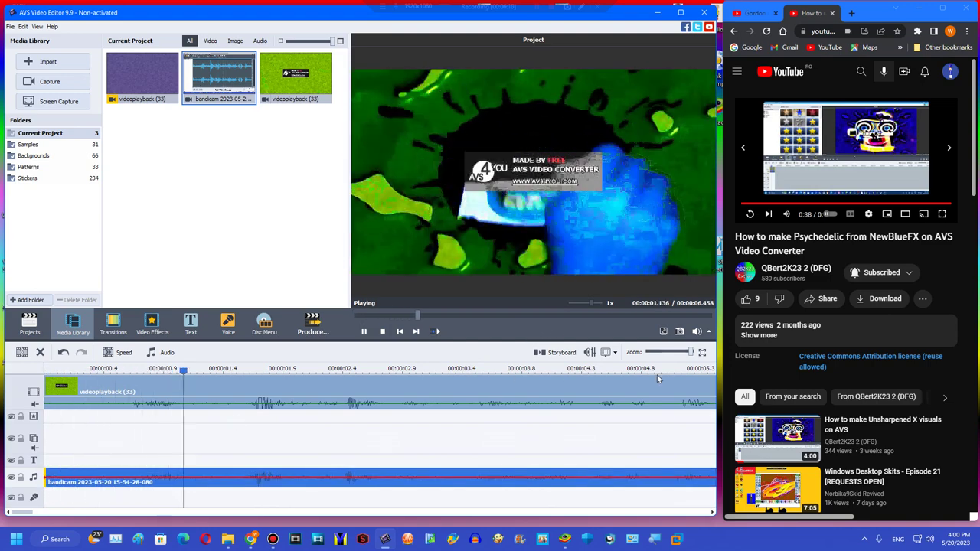
Trim the bandicam audio's end to match the video clip and mute the clip's own sound
left_click(672, 351)
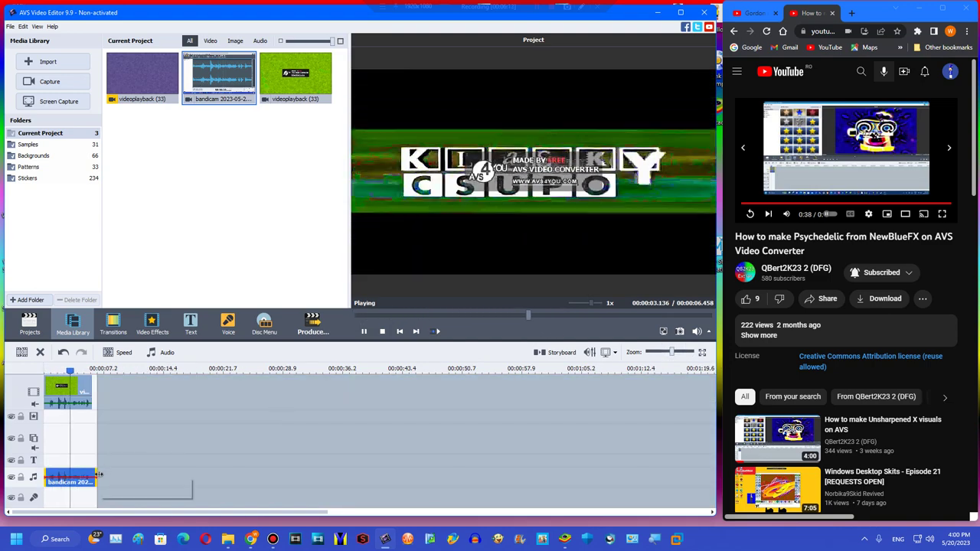
left_click_drag(98, 474, 92, 474)
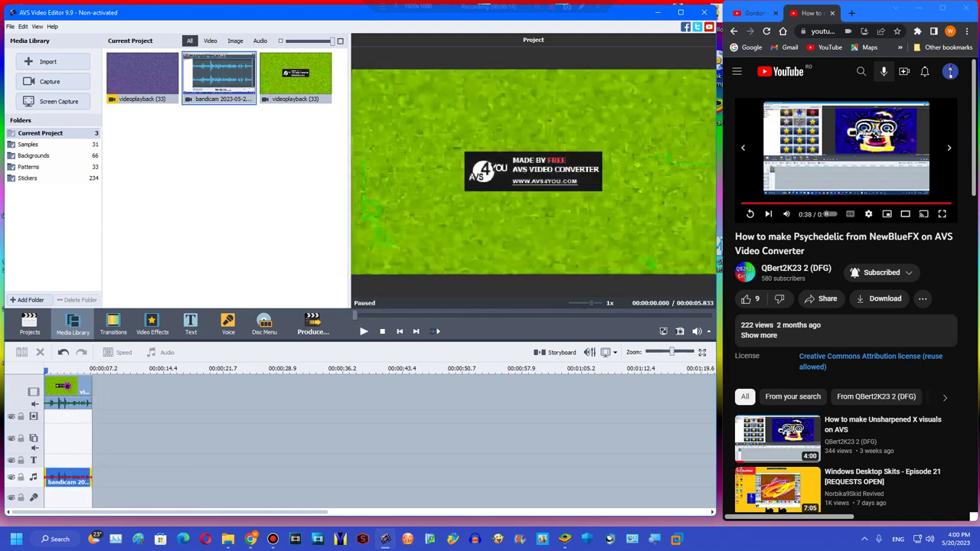
right_click(65, 387)
left_click(73, 315)
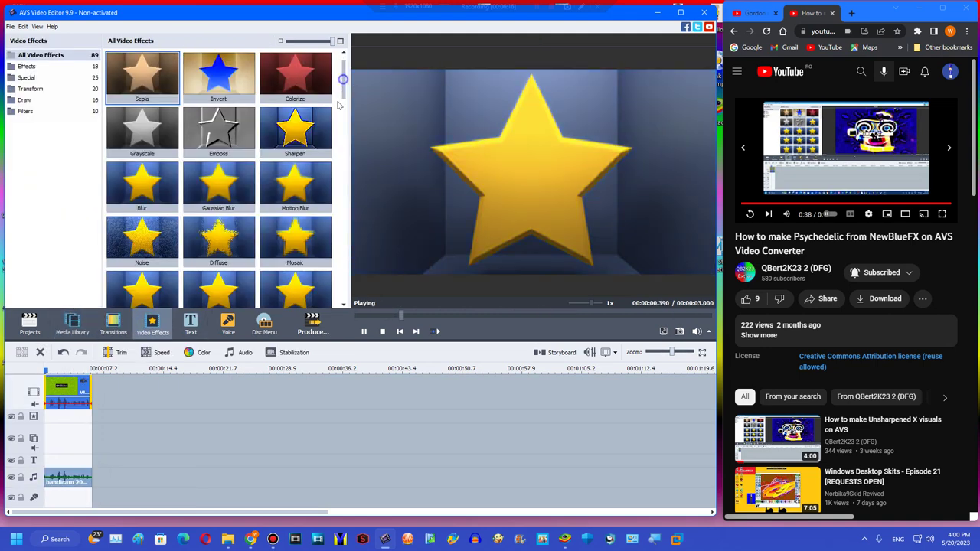
Add a Flip effect to the effects track, shorten it to the clip's length and preview the project
scroll(339, 105, "down", 15)
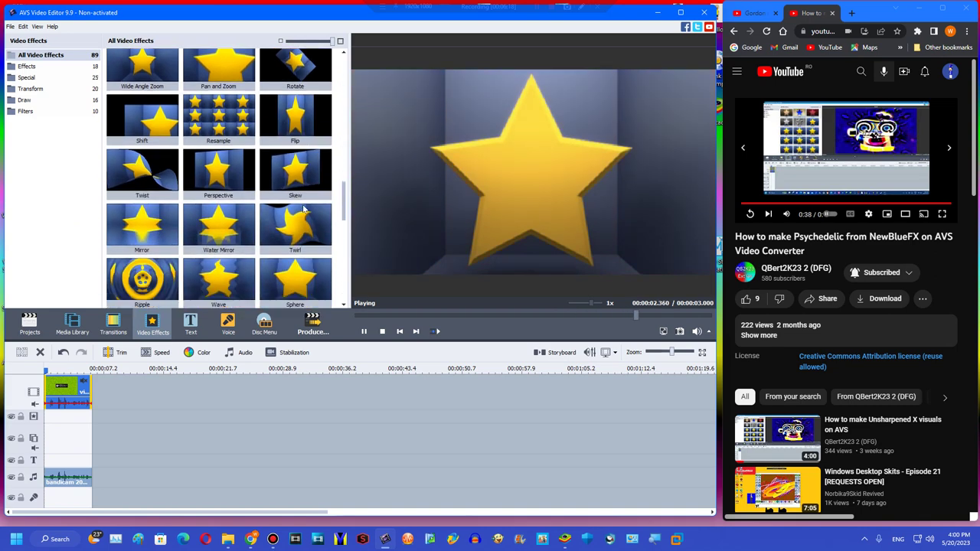
scroll(304, 208, "down", 1)
left_click_drag(296, 84, 46, 415)
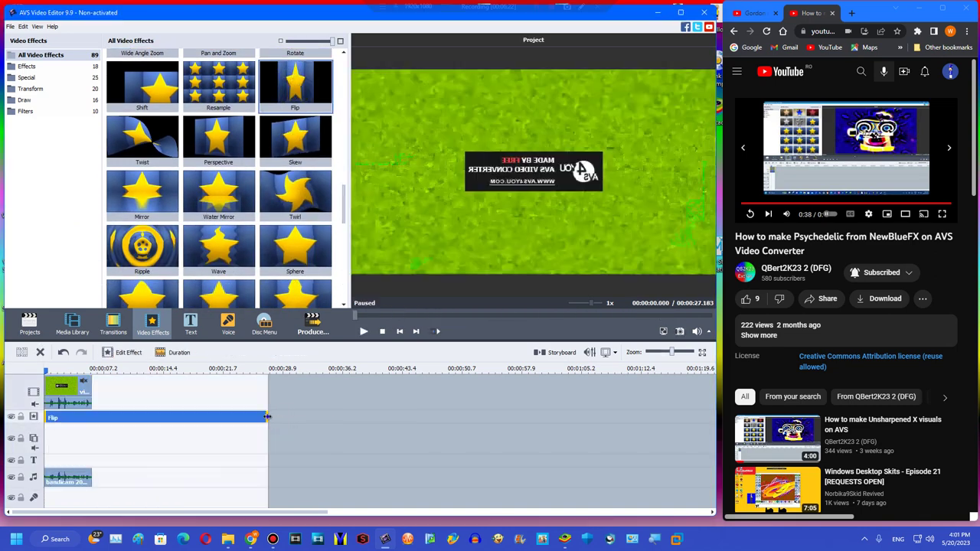
left_click_drag(268, 417, 91, 418)
left_click(363, 330)
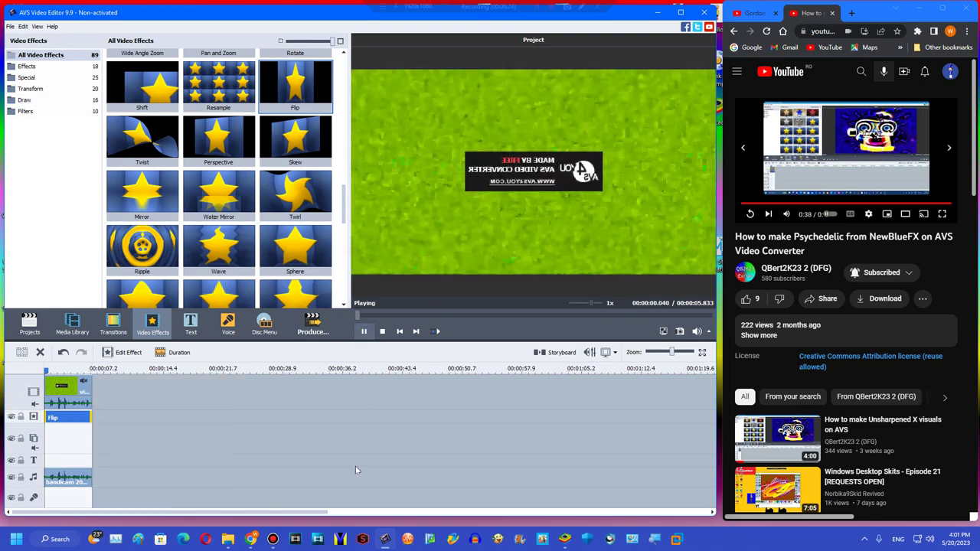
left_click_drag(671, 352, 648, 352)
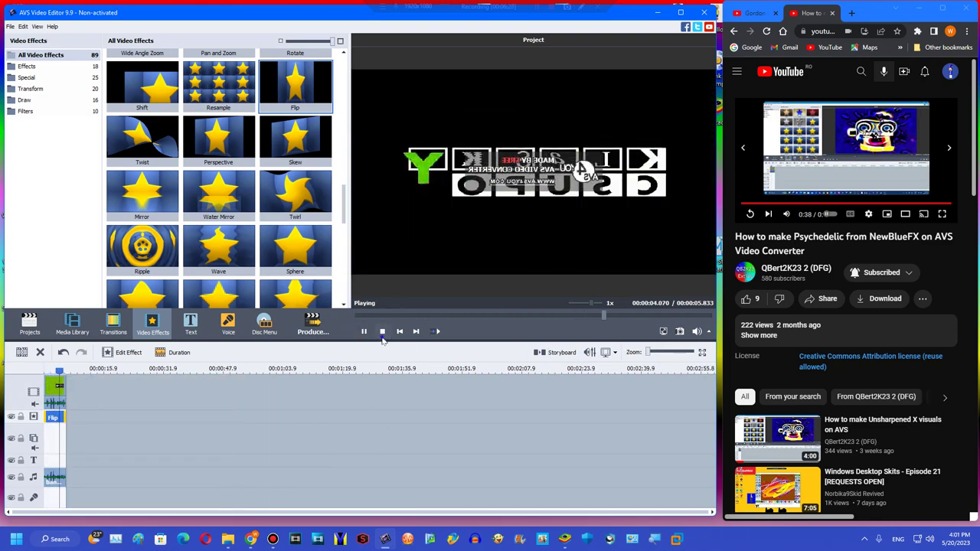
left_click(382, 331)
Start producing the project, return the YouTube page to its search results and switch back to AVS Video Editor
left_click(312, 325)
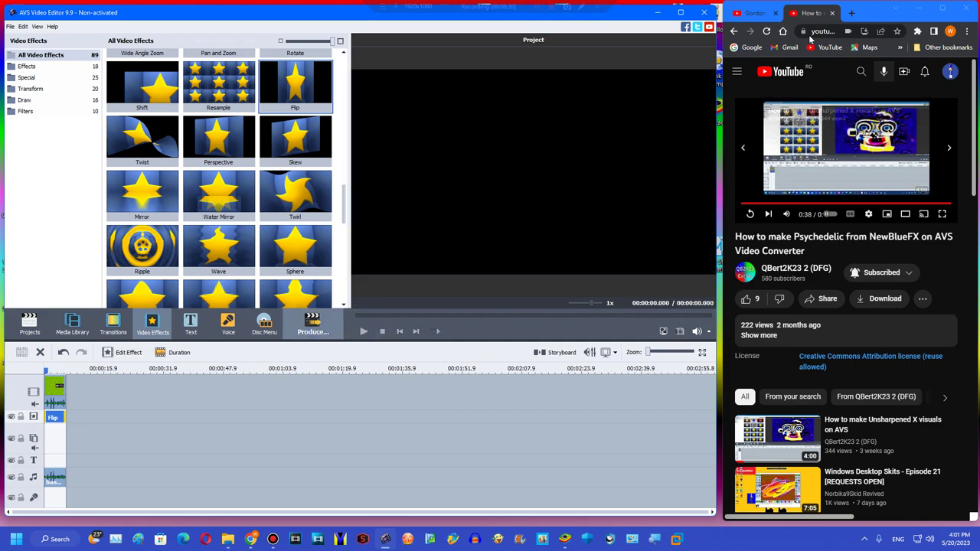
scroll(781, 352, "down", 5)
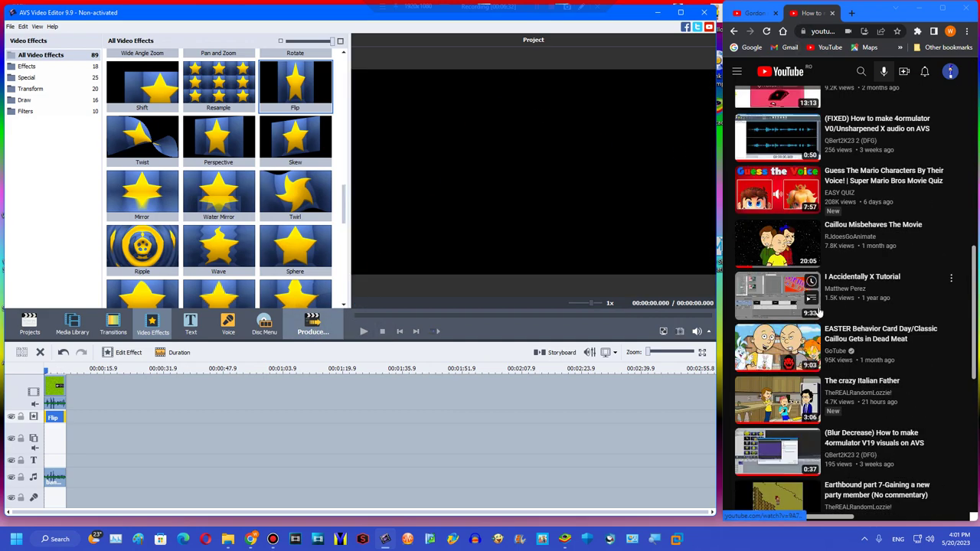
scroll(794, 341, "up", 5)
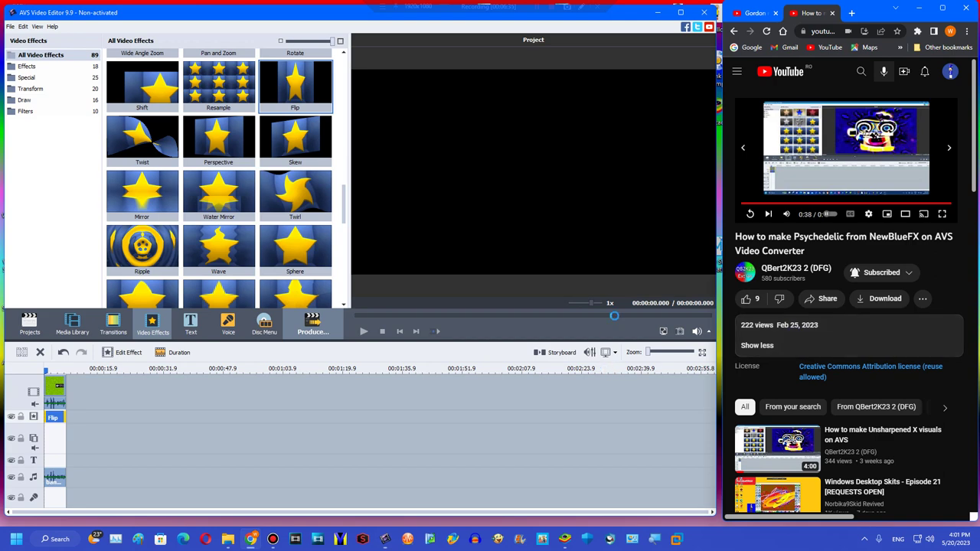
left_click(734, 31)
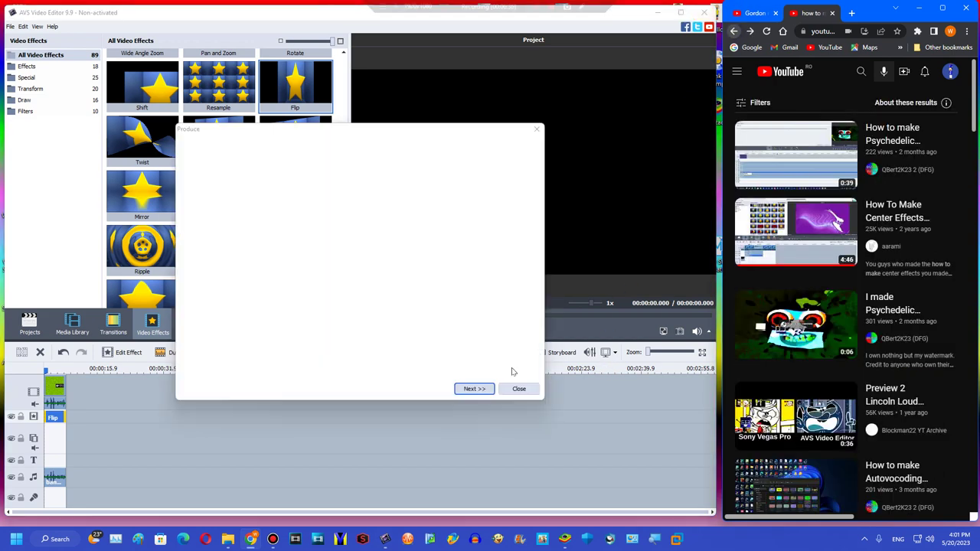
left_click(386, 534)
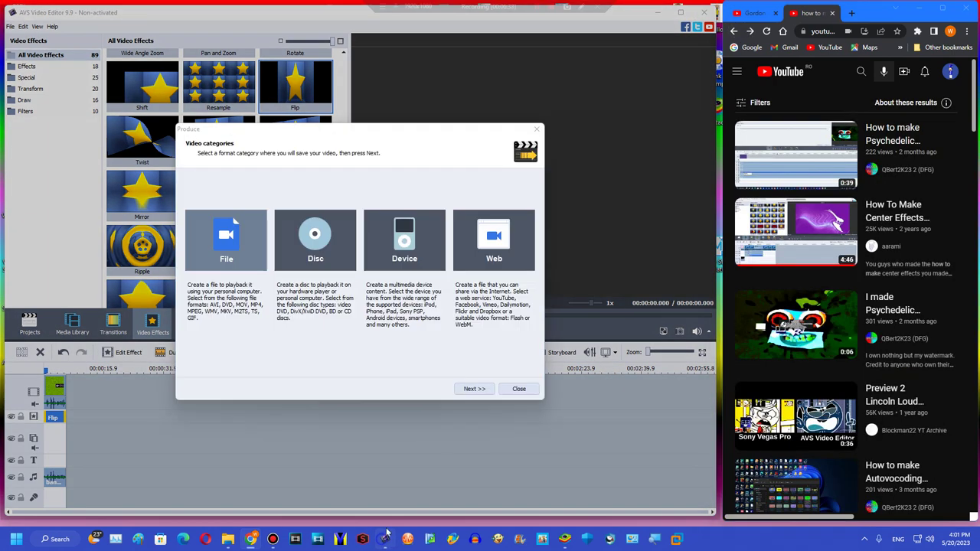
Produce the project as a WMV file named Untitled17 in the folder L:\My User Videos v2
left_click(473, 389)
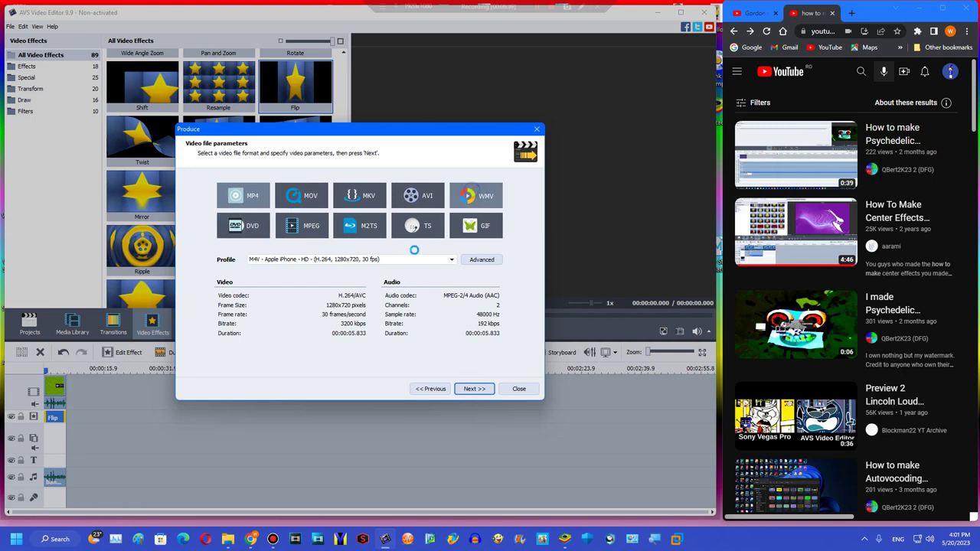
left_click(463, 392)
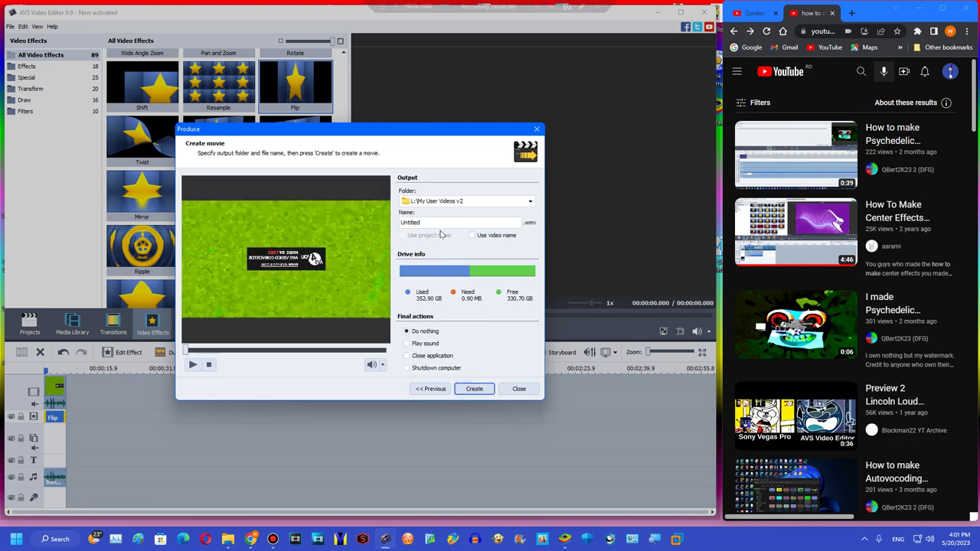
double_click(432, 222)
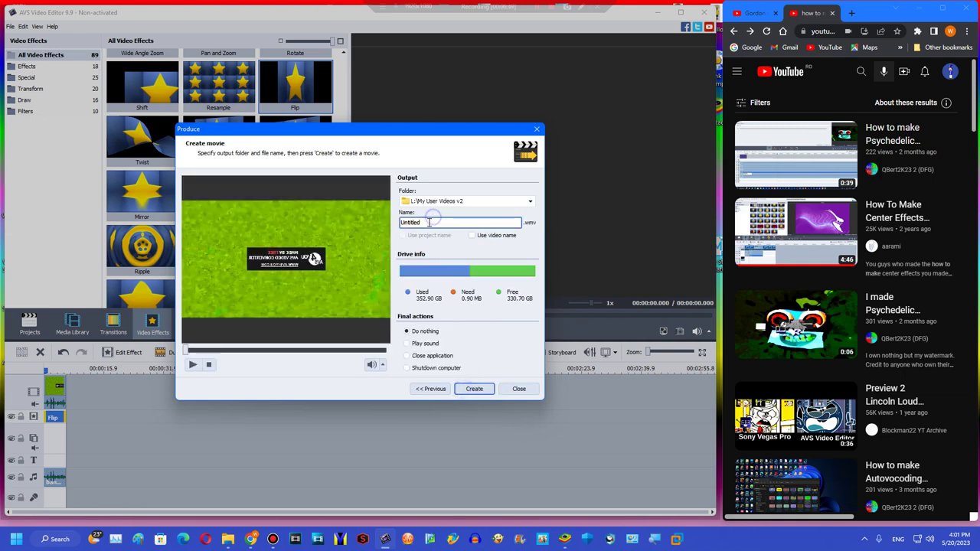
type("17")
left_click(472, 387)
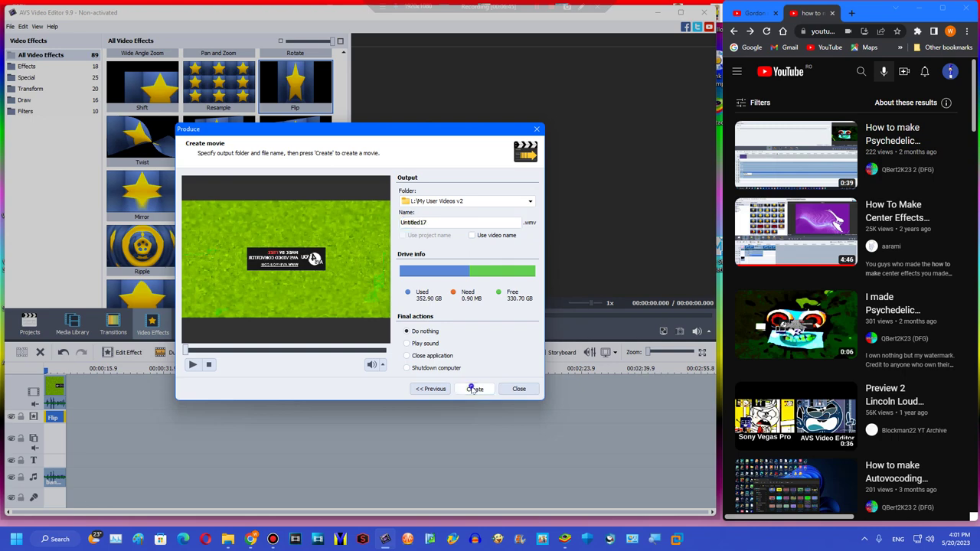
left_click(336, 317)
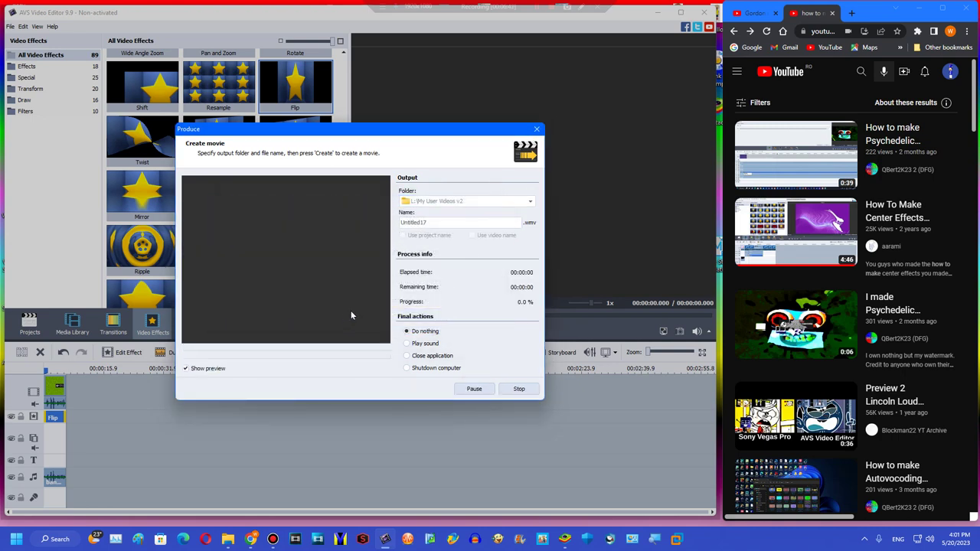
left_click(381, 285)
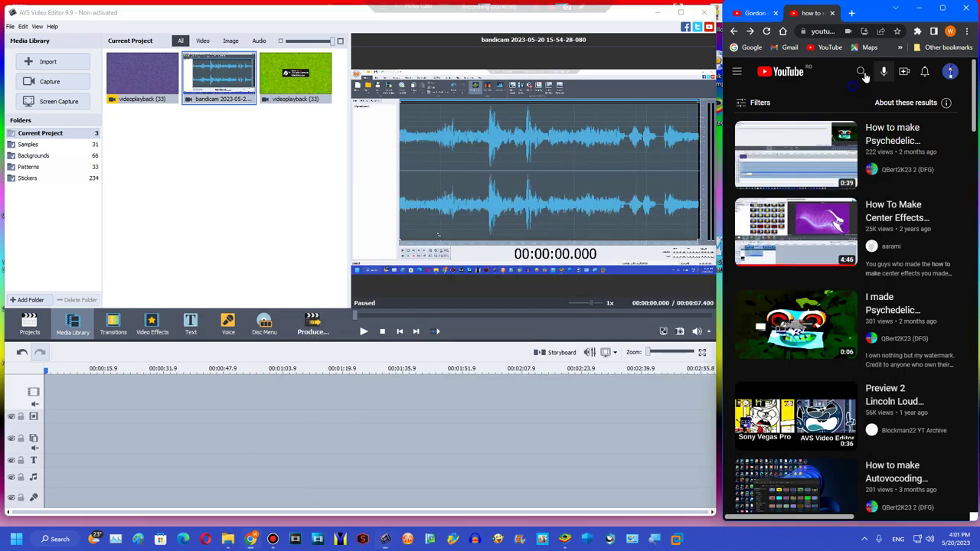
Search YouTube for "klasky csupo weird code avs" and maximize the browser window
left_click(860, 71)
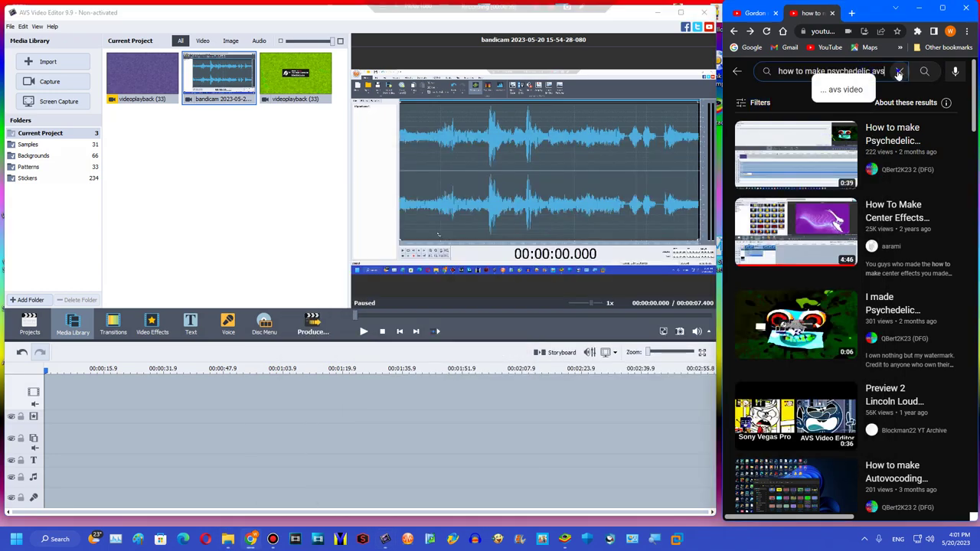
key("BackSpace")
key("BackSpace")
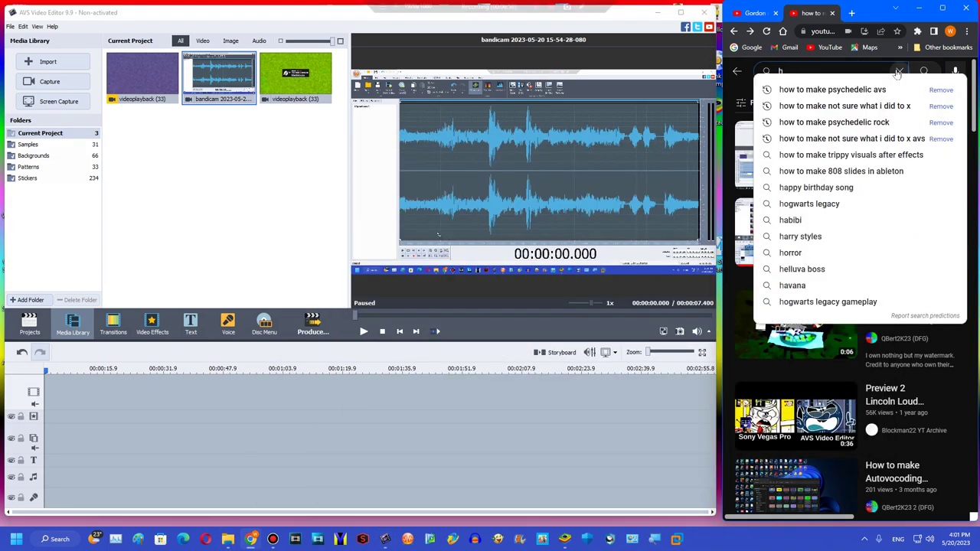
type("klasky csupo")
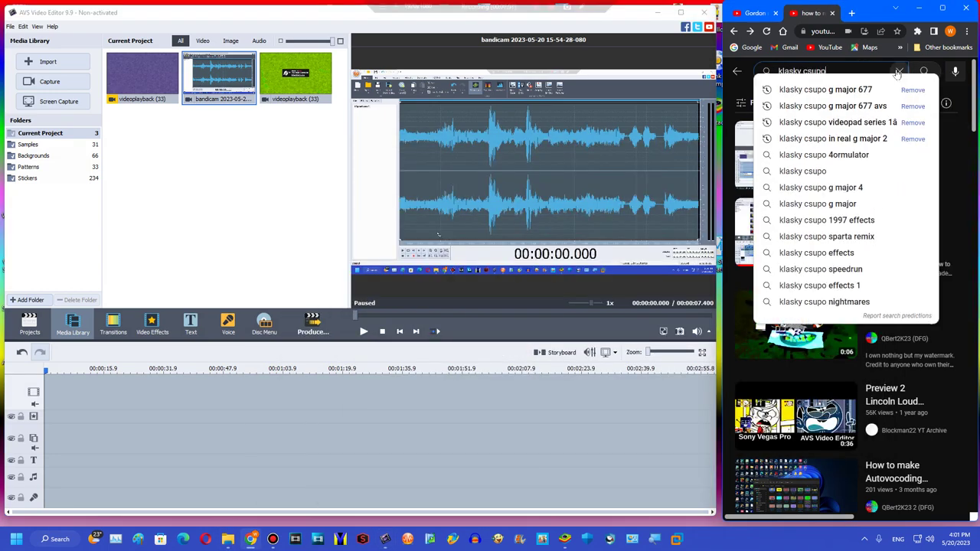
type(" weird code avs")
key("Return")
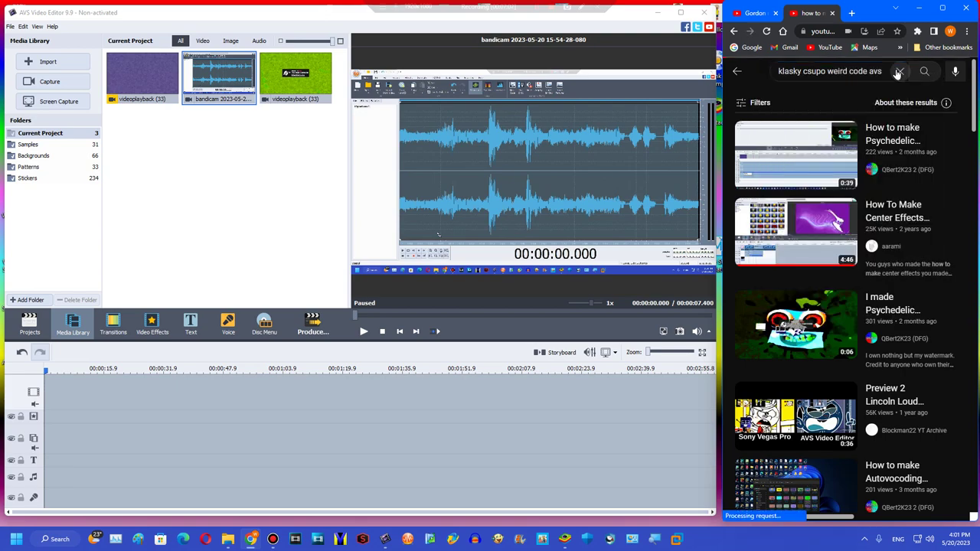
left_click(942, 8)
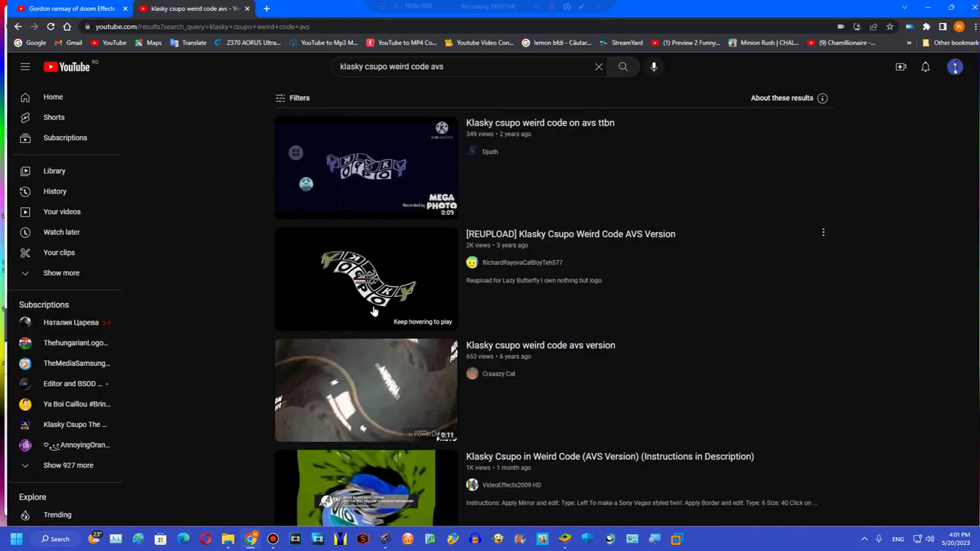
Open the video "Klasky Csupo in Weird Code (AVS Version)" and examine the effect instructions in its full description and the comments
left_click(344, 460)
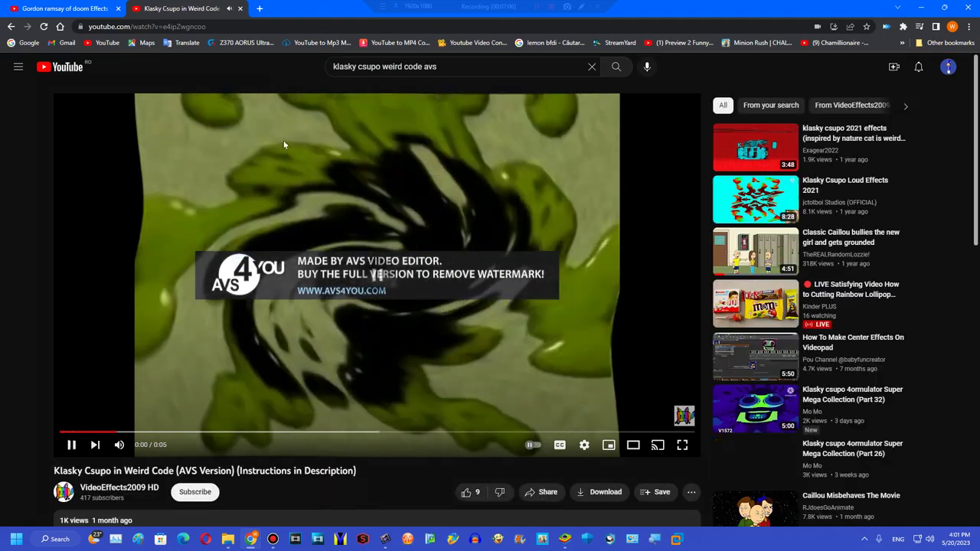
scroll(178, 179, "down", 5)
left_click(178, 140)
scroll(176, 280, "down", 3)
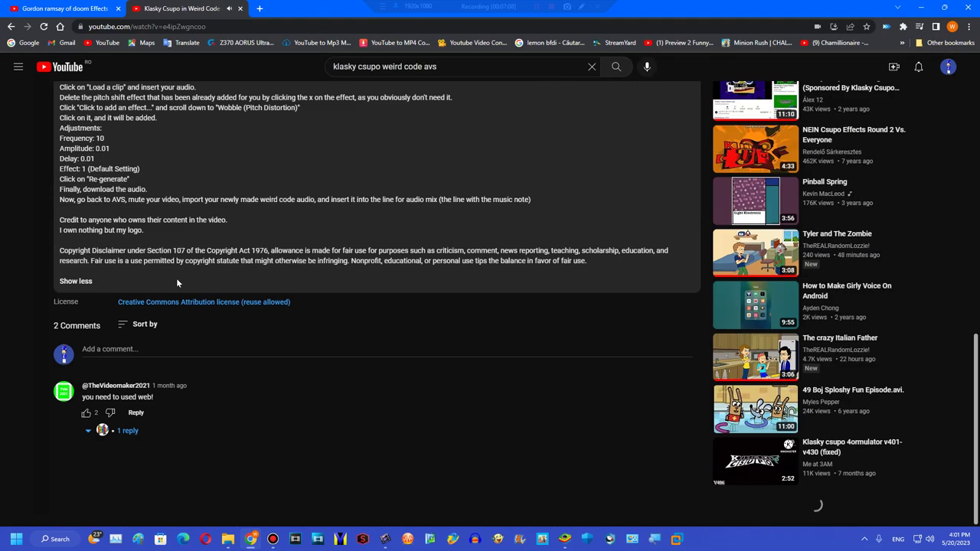
left_click(121, 431)
scroll(321, 230, "up", 9)
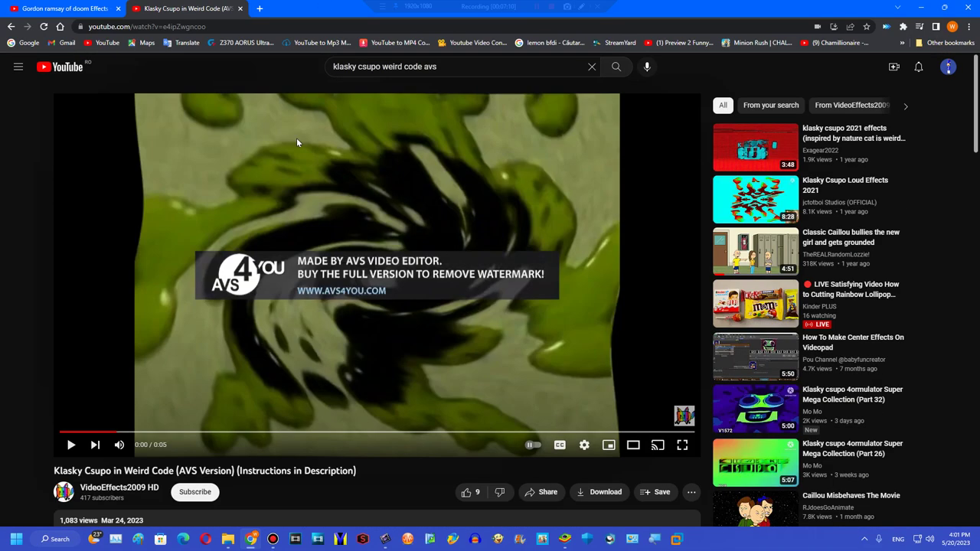
scroll(296, 138, "down", 5)
Open voicechanger.io in a new browser tab
left_click(260, 7)
type("voice")
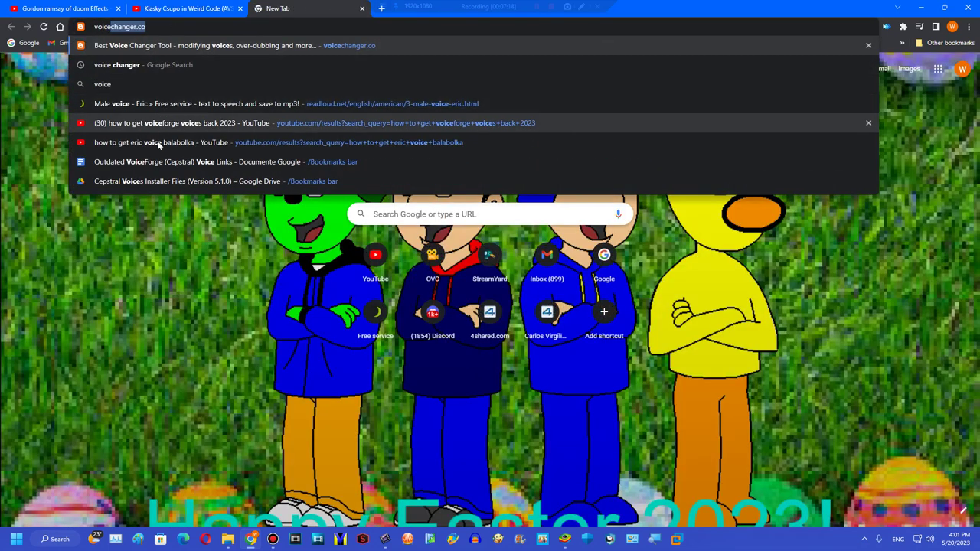
left_click_drag(161, 24, 50, 31)
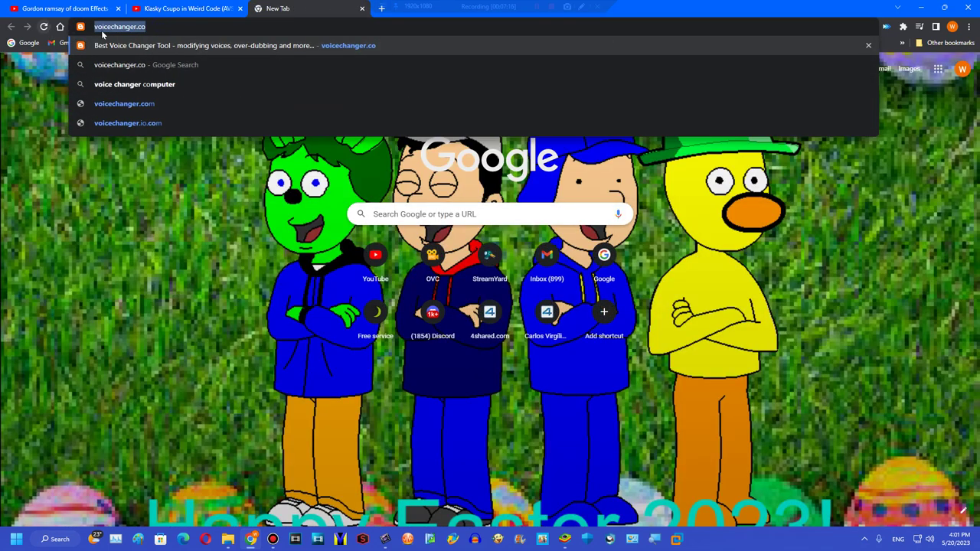
key("BackSpace")
key("BackSpace")
type("io")
key("Return")
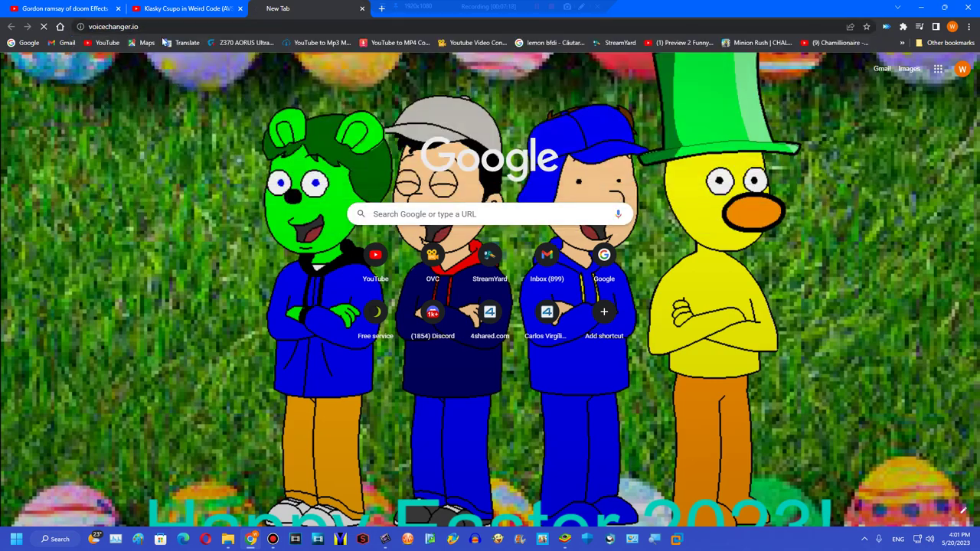
Open the custom voice creation page and close the original Voice Changer page
scroll(450, 231, "down", 5)
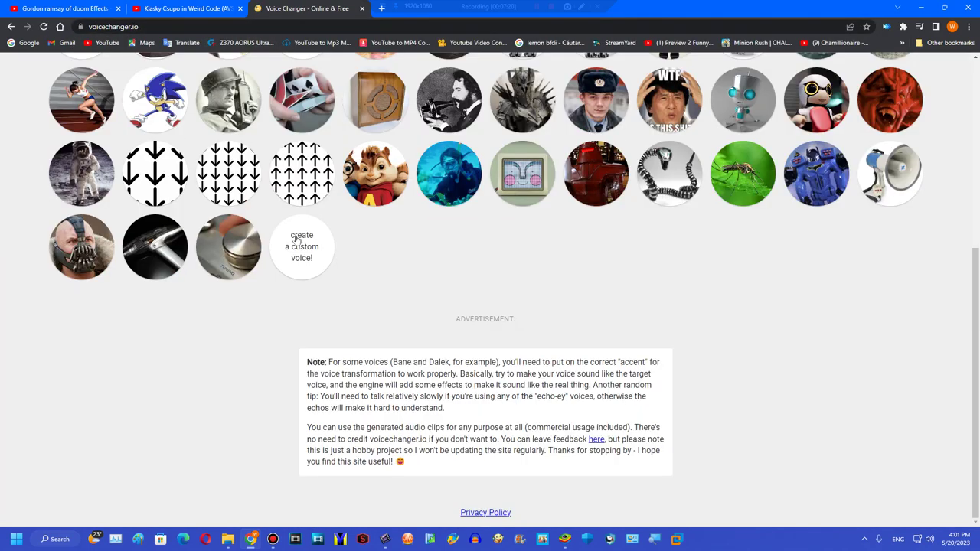
left_click(297, 237)
left_click(357, 11)
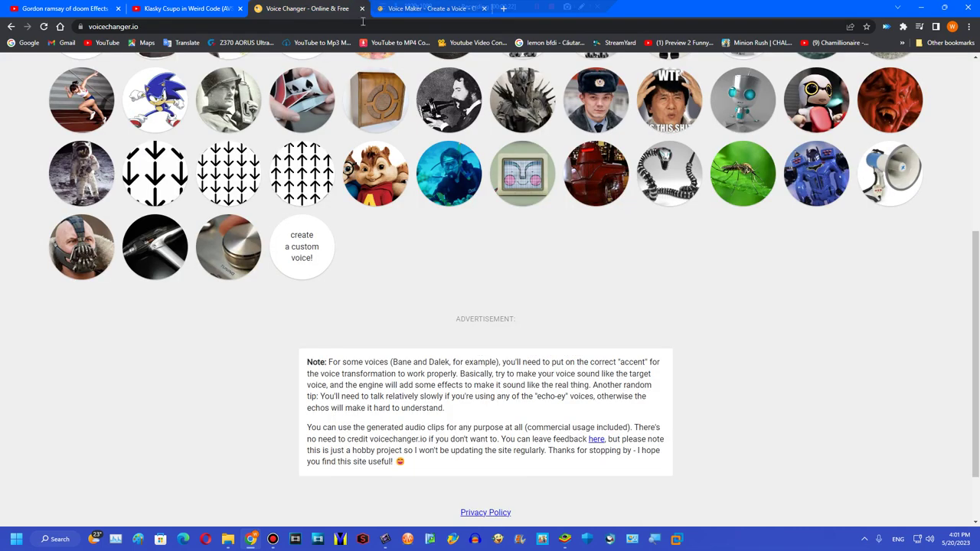
left_click(361, 8)
Load an audio clip from the Downloads folder as the Voice Maker's input audio
left_click(407, 203)
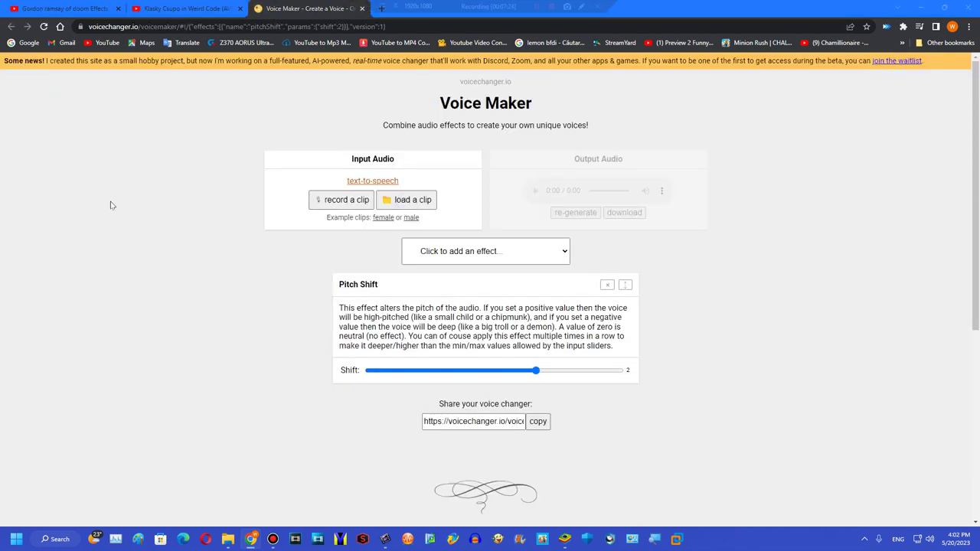
left_click(120, 106)
left_click(120, 182)
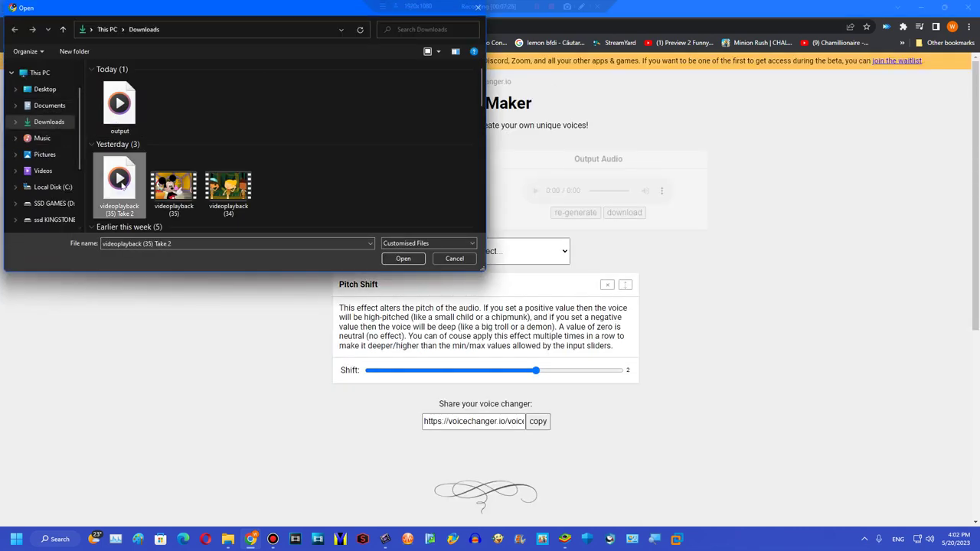
scroll(161, 186, "down", 3)
left_click(123, 131)
double_click(124, 132)
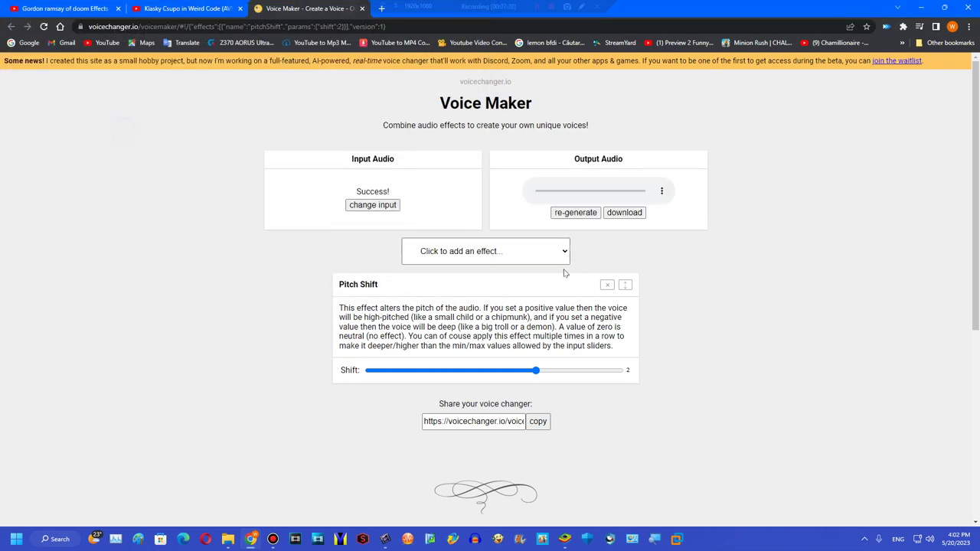
Remove the Pitch Shift effect, look through the available effects and check the video's instructions for the one to add
left_click(607, 286)
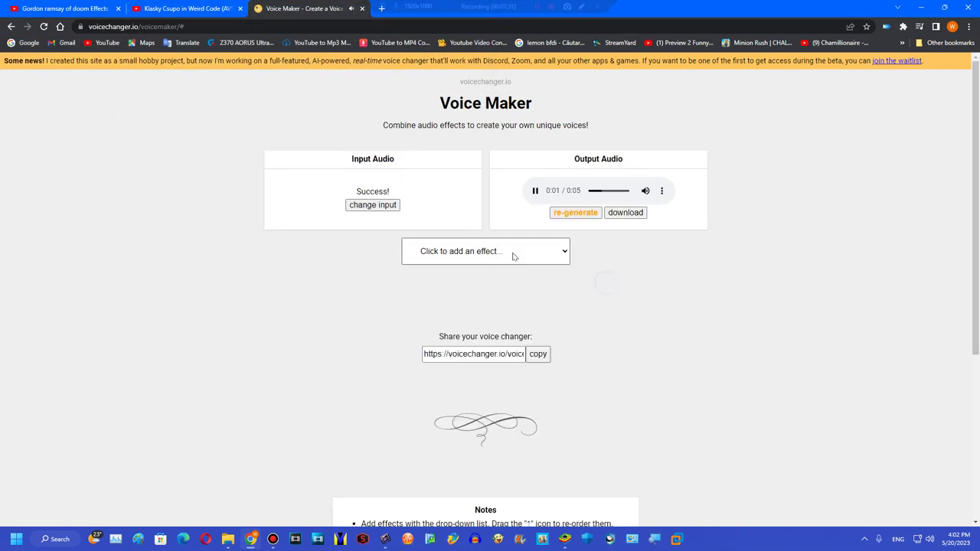
left_click(514, 252)
scroll(510, 311, "down", 10)
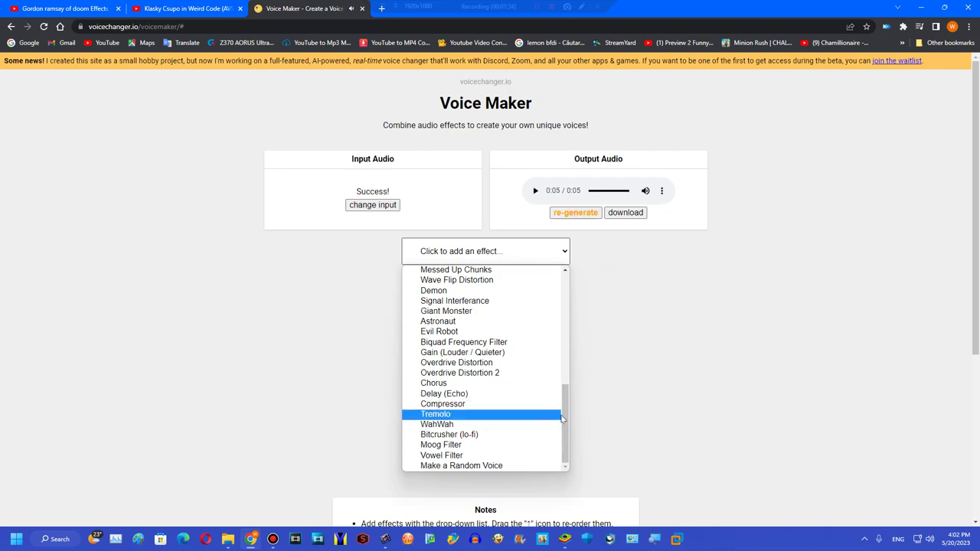
left_click_drag(564, 415, 565, 395)
left_click(214, 6)
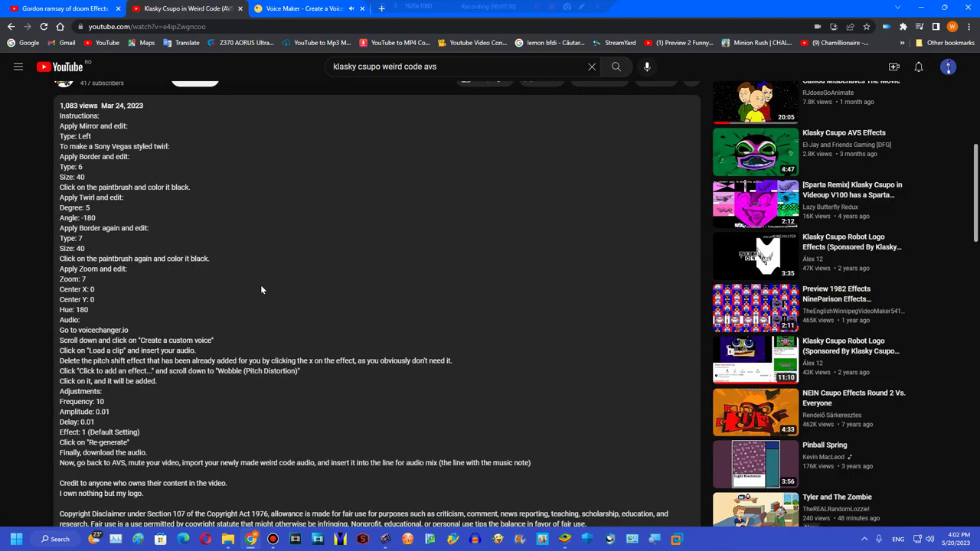
left_click(322, 6)
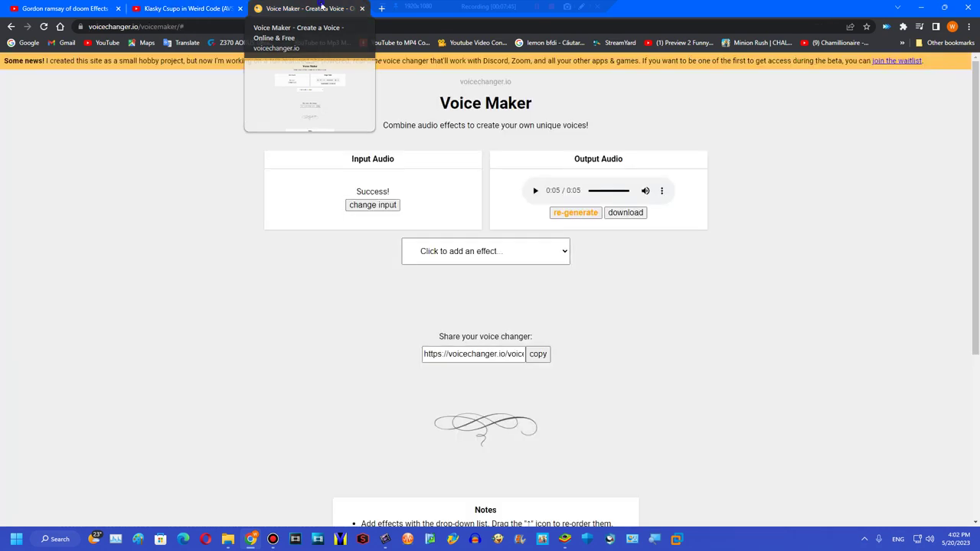
Add the Wobble (Pitch Distortion) effect to the voice and consult the video's instructions for its adjustments
left_click(465, 245)
scroll(482, 398, "down", 5)
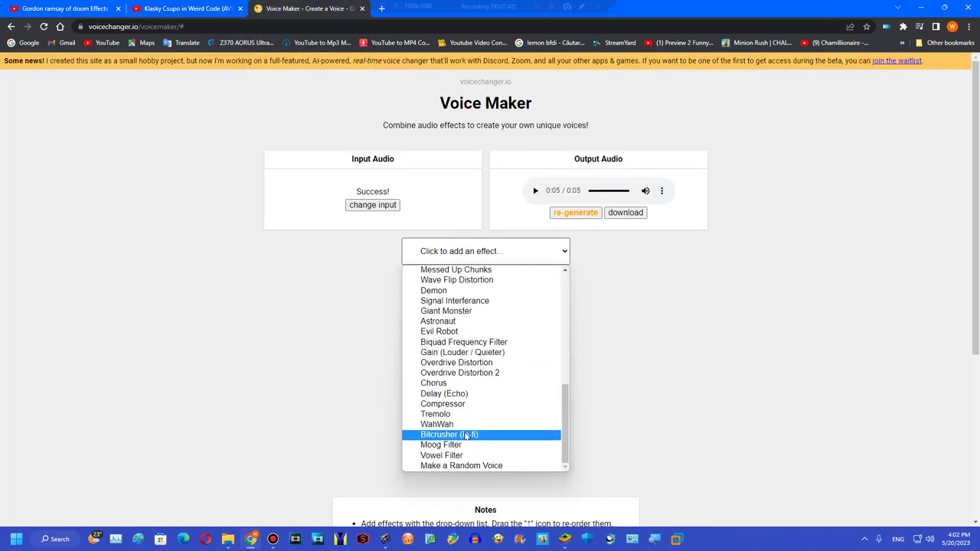
left_click_drag(567, 414, 559, 303)
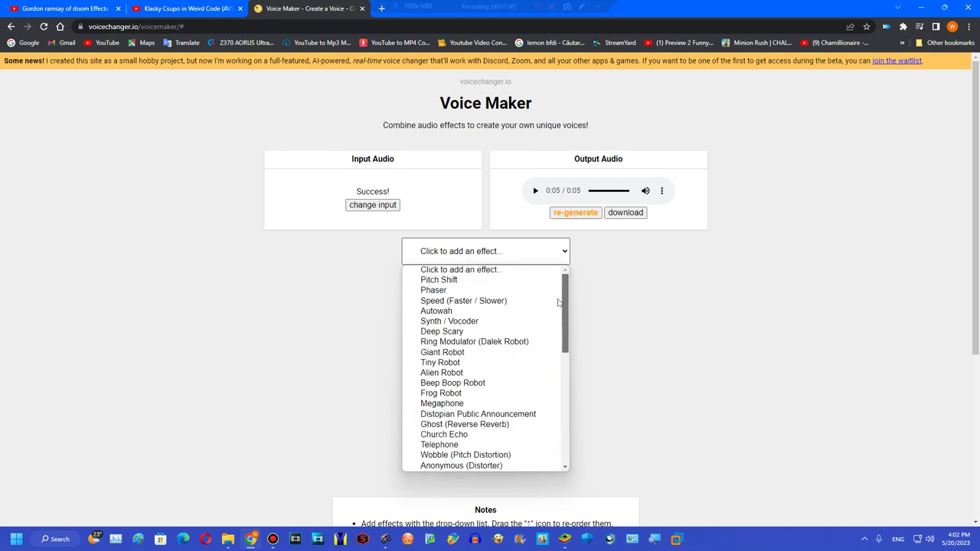
scroll(490, 459, "down", 1)
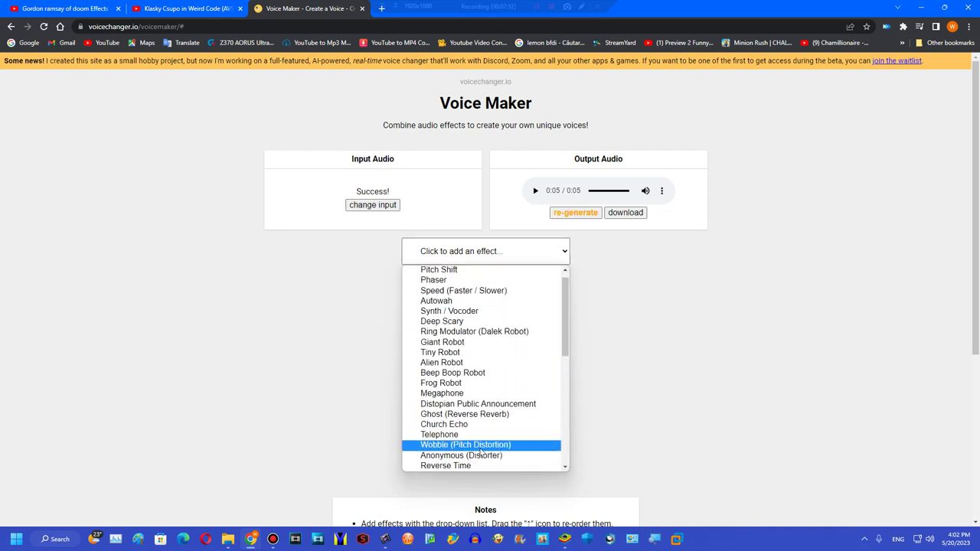
left_click(463, 444)
left_click(179, 6)
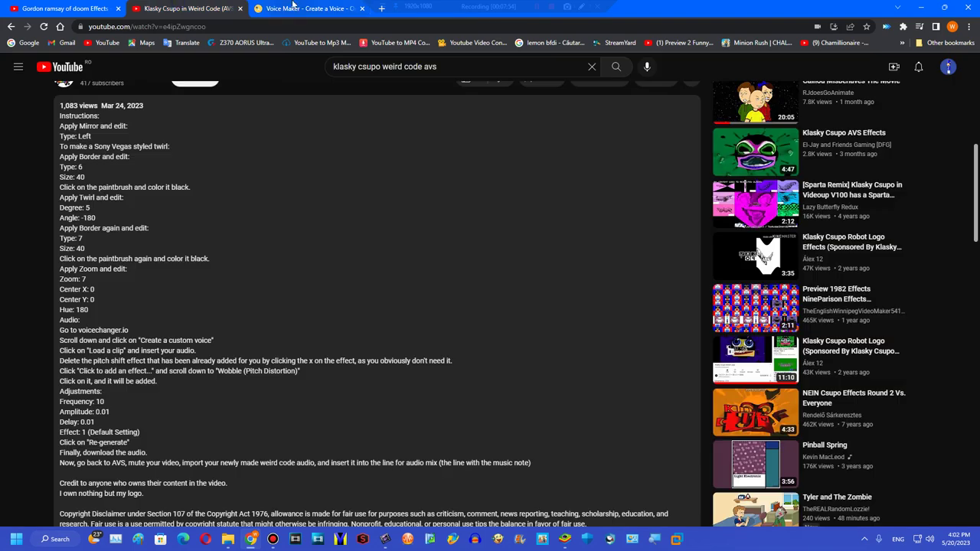
Set the Wobble effect's frequency to 10 and amplitude to 0.01, checking the video's instructions for the values
left_click(293, 7)
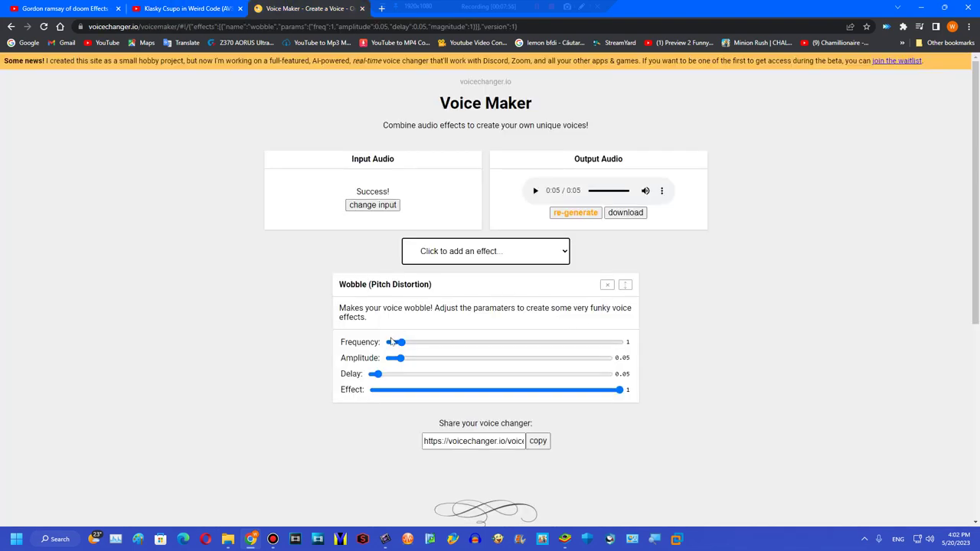
left_click_drag(391, 342, 393, 347)
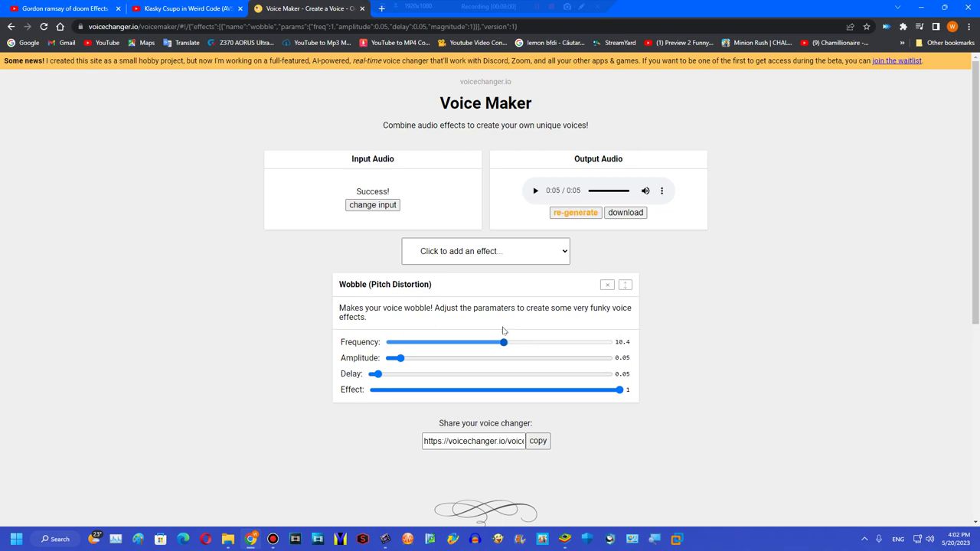
left_click(215, 6)
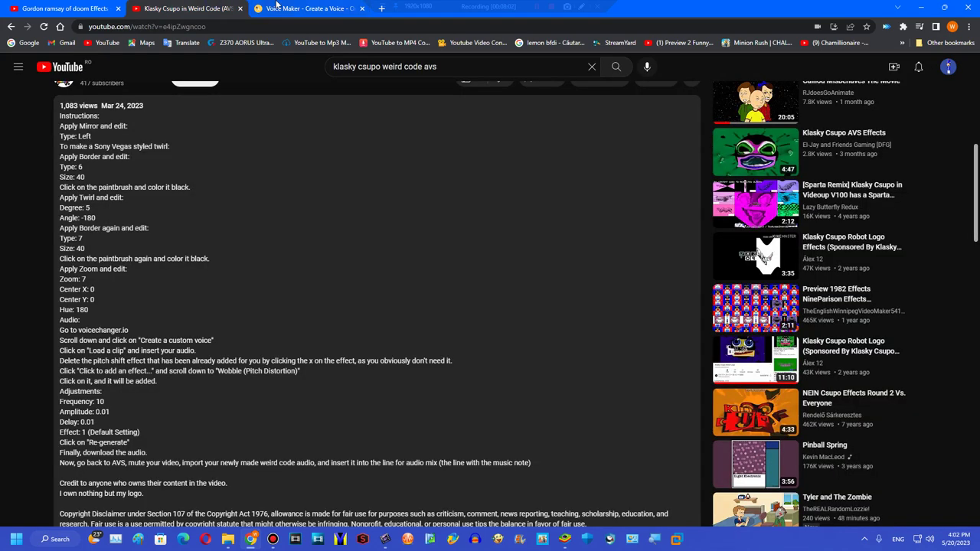
left_click(278, 6)
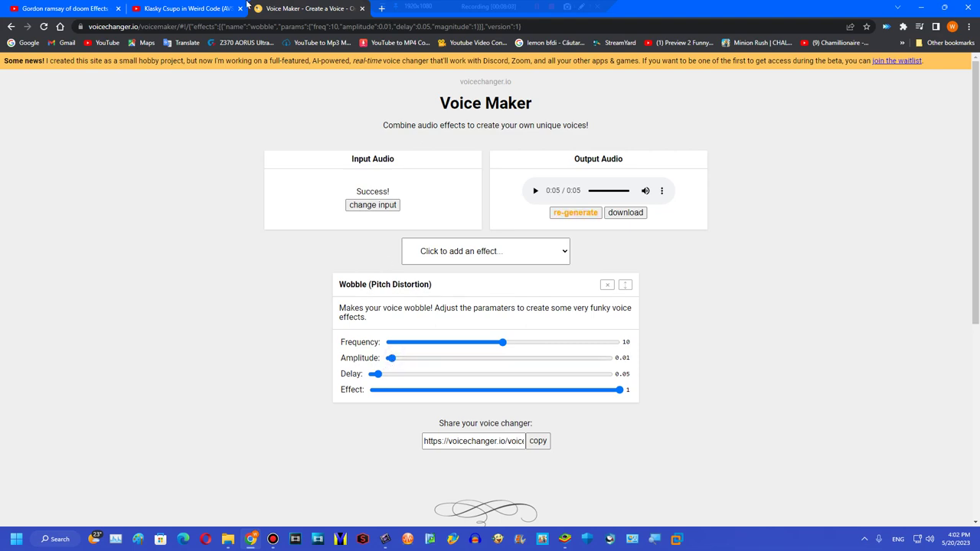
Set the Wobble delay to 0.02, re-generate the output audio and download it as a WAV file
left_click(246, 5)
left_click(278, 6)
left_click(176, 3)
left_click(323, 5)
left_click(627, 212)
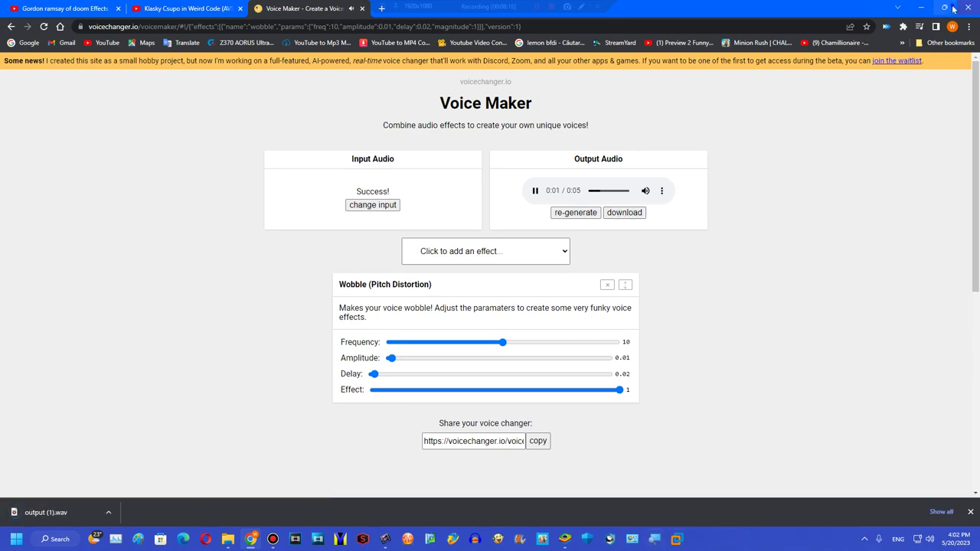
Import the downloaded output (1).wav into the AVS Video Editor project and place the purple videoplayback (33) clip on the main video line
left_click(944, 7)
left_click(832, 507)
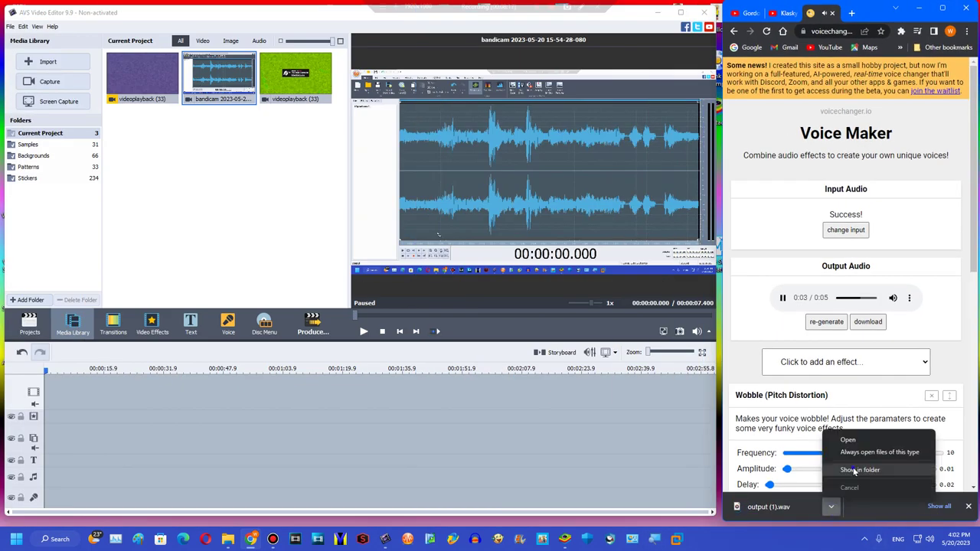
left_click(851, 466)
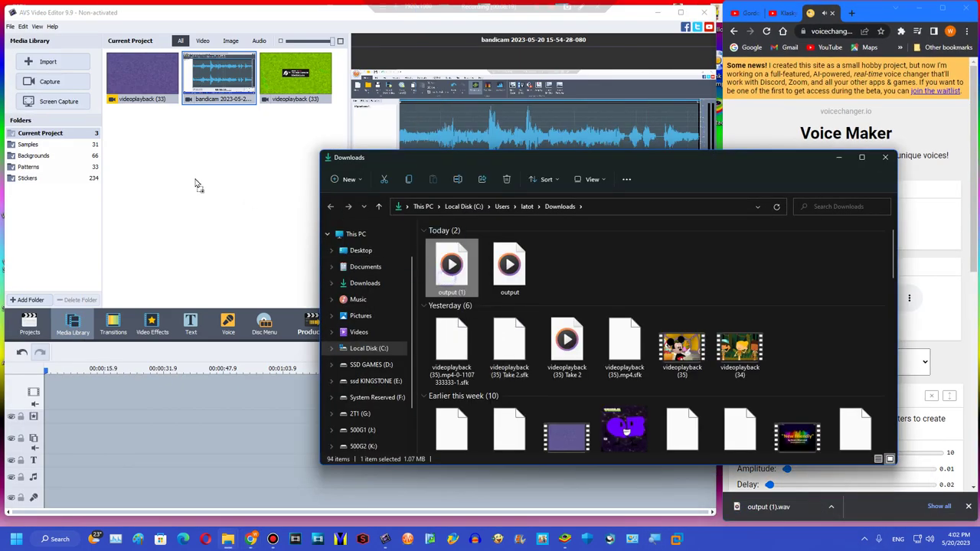
left_click_drag(196, 185, 55, 394)
Bring the Weird Code instructions back into view and set the video clip's color correction hue to 180
left_click(781, 13)
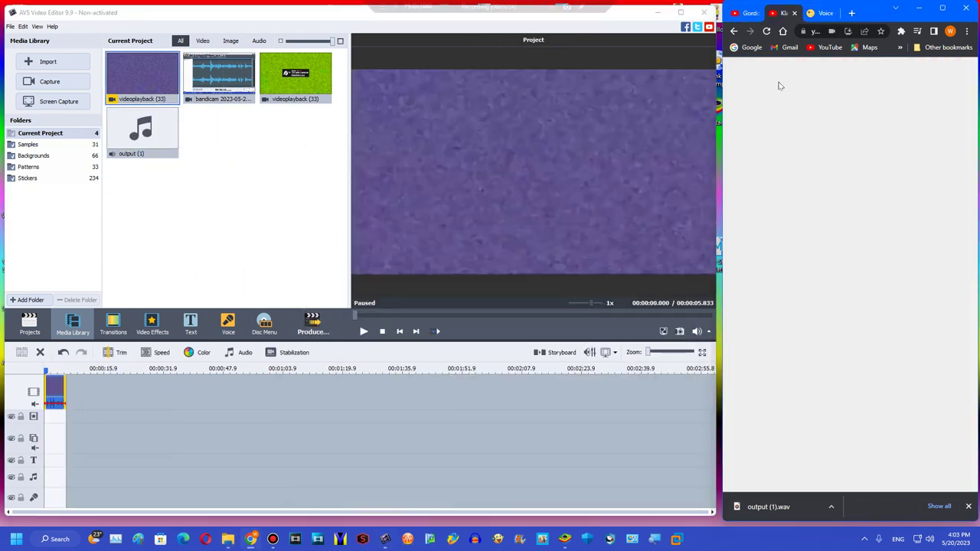
left_click(968, 506)
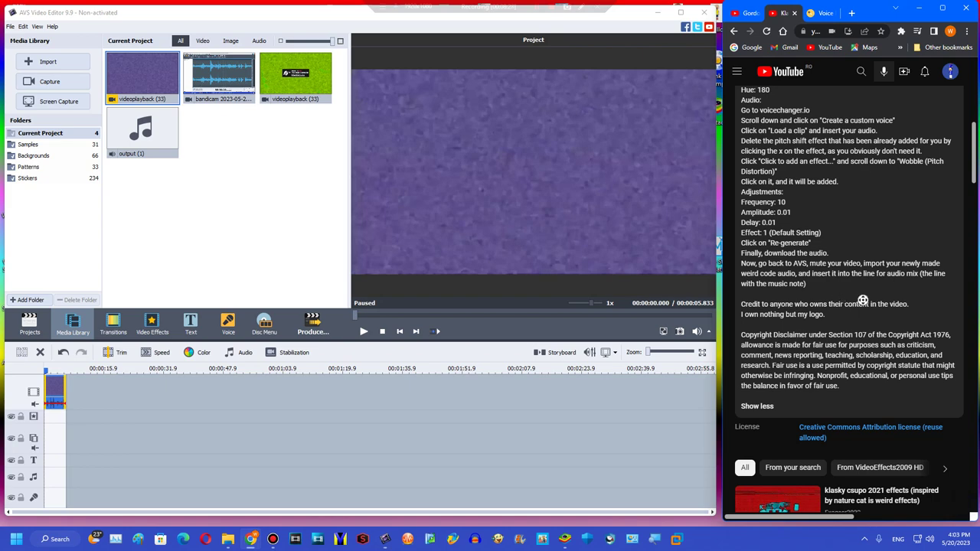
scroll(863, 300, "up", 3)
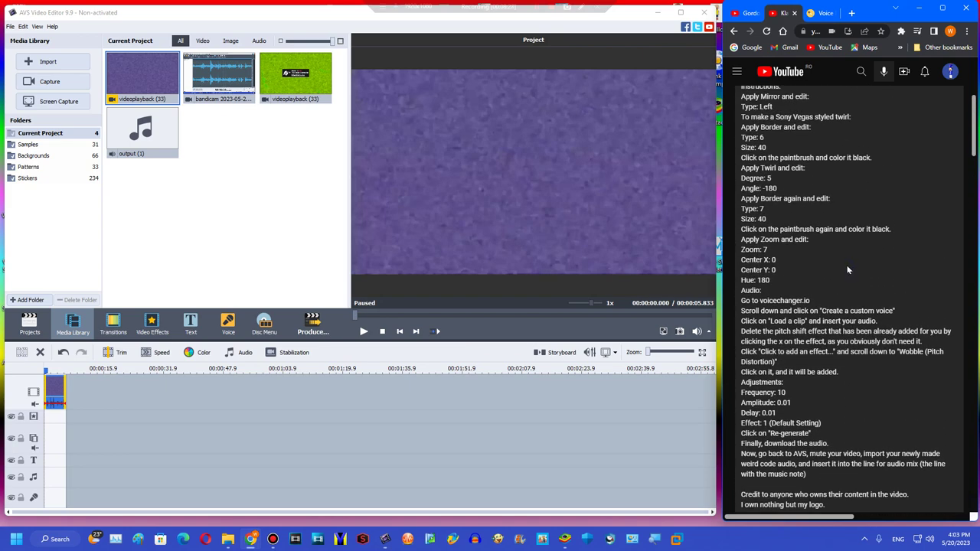
scroll(825, 238, "up", 1)
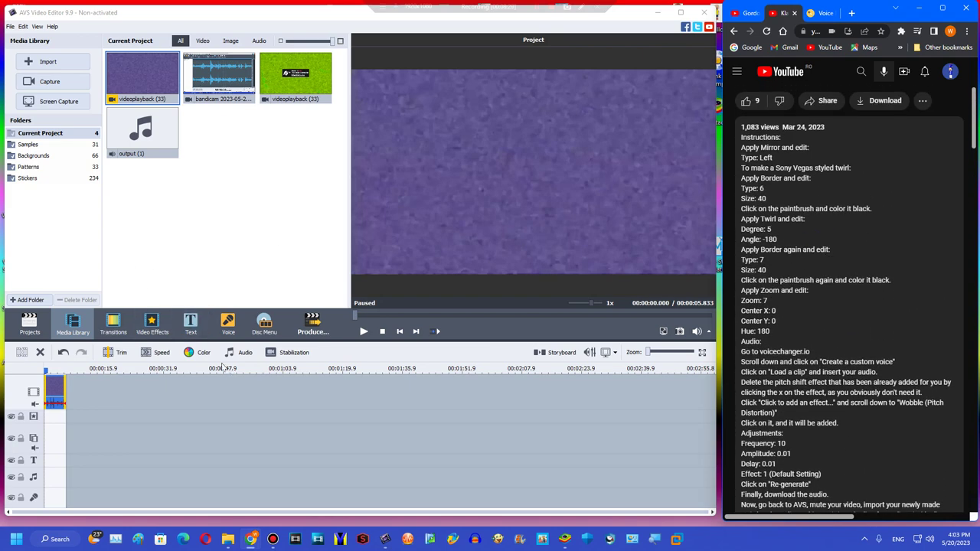
left_click(200, 352)
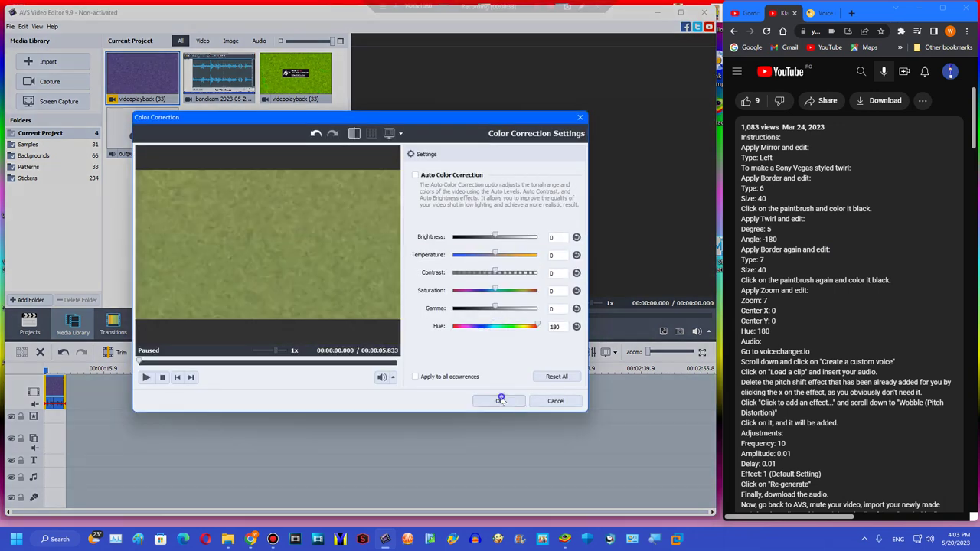
left_click(500, 400)
Place output (1) at the start of the audio mix line and mute the video clip's own sound
left_click_drag(142, 130, 65, 472)
right_click(57, 475)
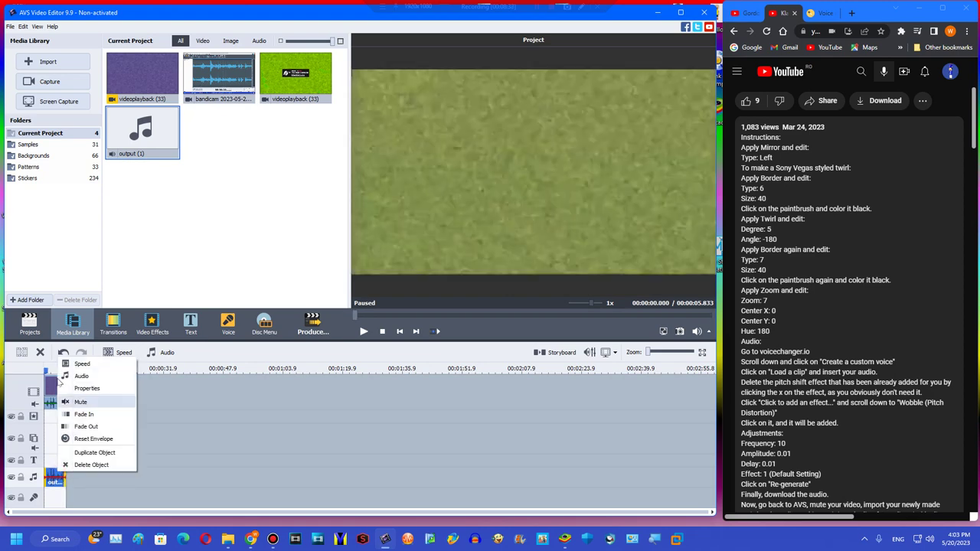
right_click(47, 381)
left_click(69, 311)
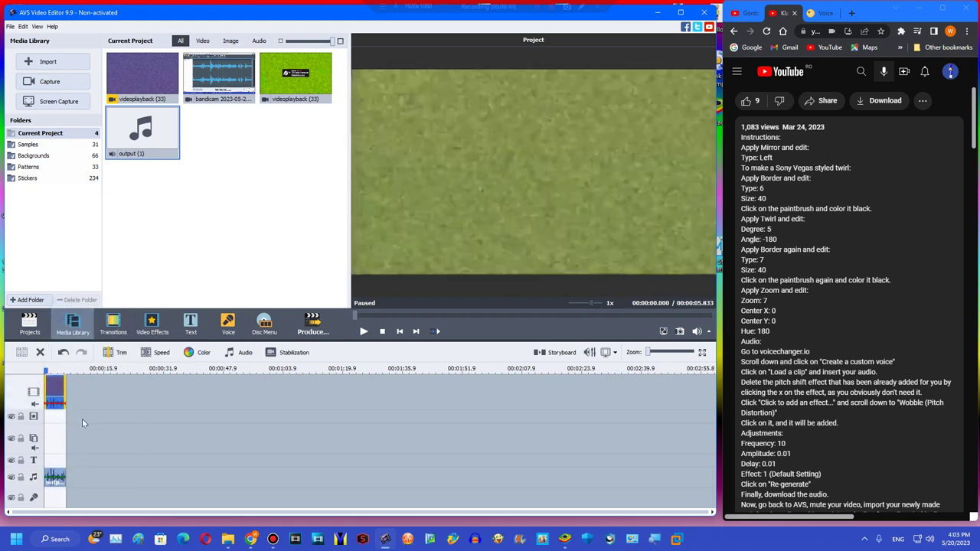
Apply the Mirror effect to the first video effects line and shorten it to the clip's length
left_click(163, 325)
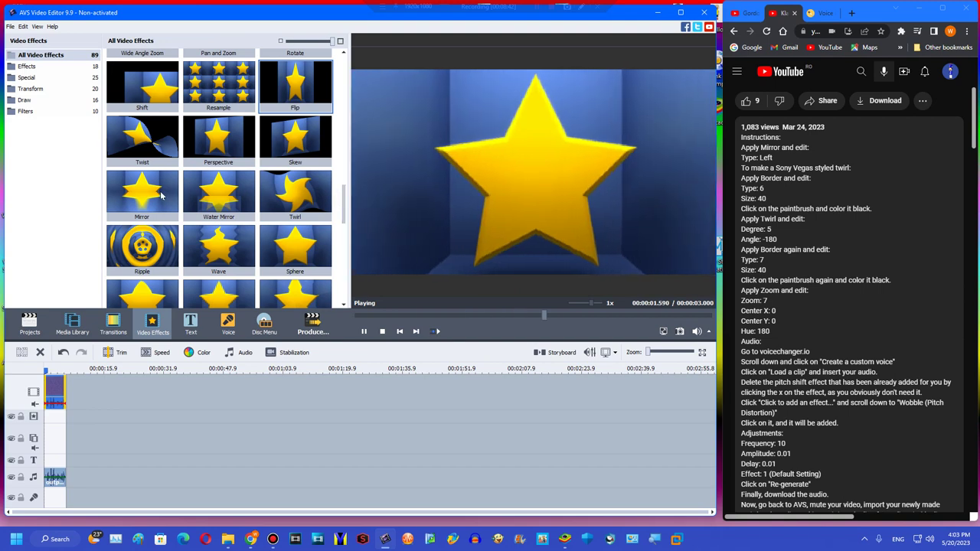
left_click_drag(161, 196, 77, 418)
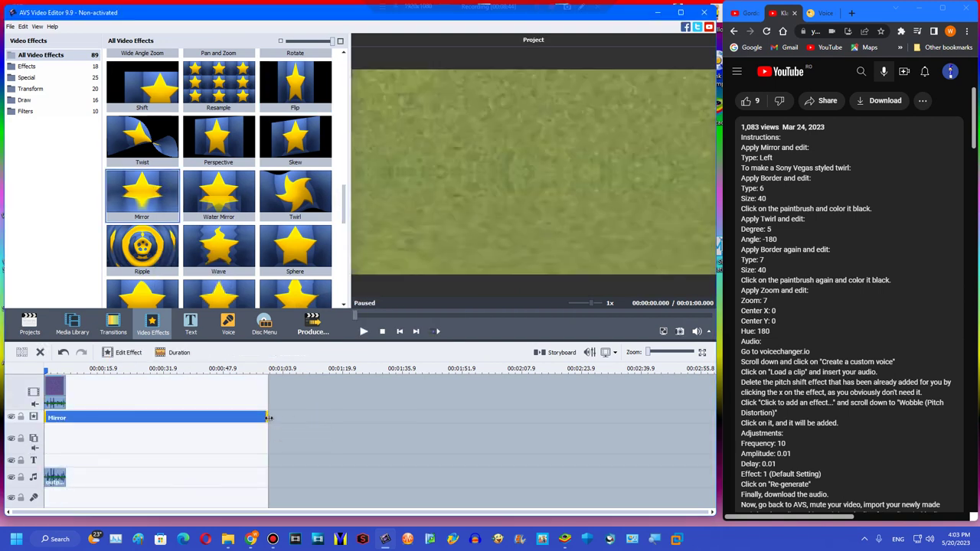
left_click_drag(268, 417, 65, 417)
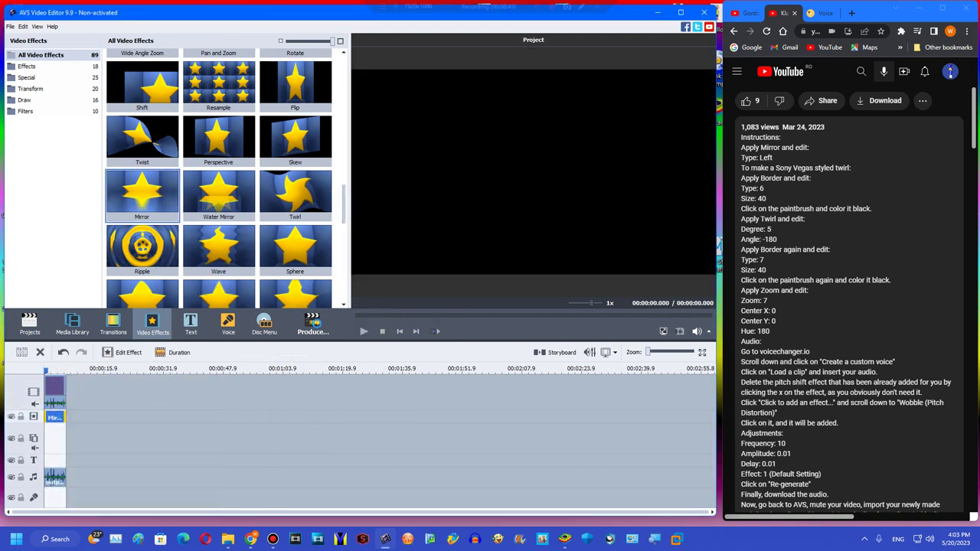
left_click(923, 238)
Set the Mirror effect's type to Left, previewing it on a frame with the face
left_click(122, 353)
left_click(224, 362)
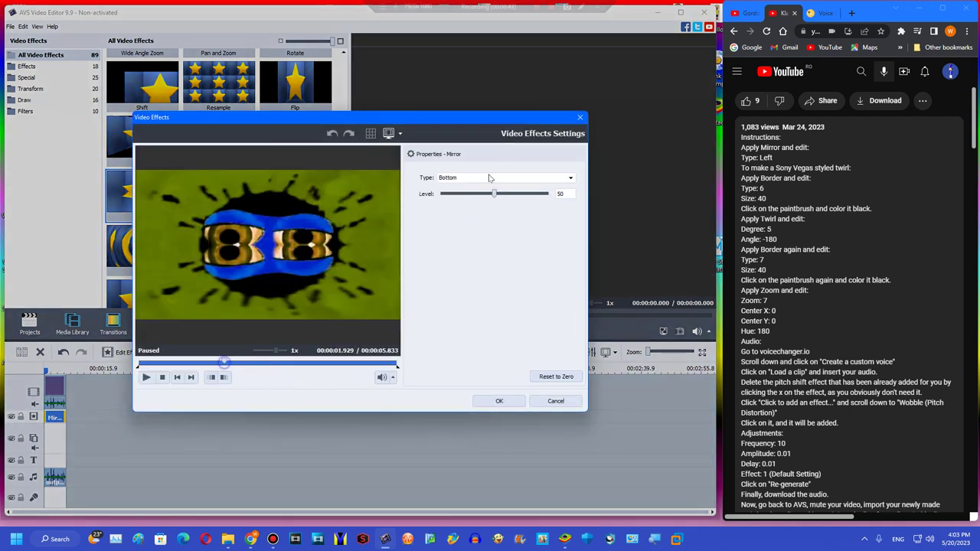
left_click(462, 176)
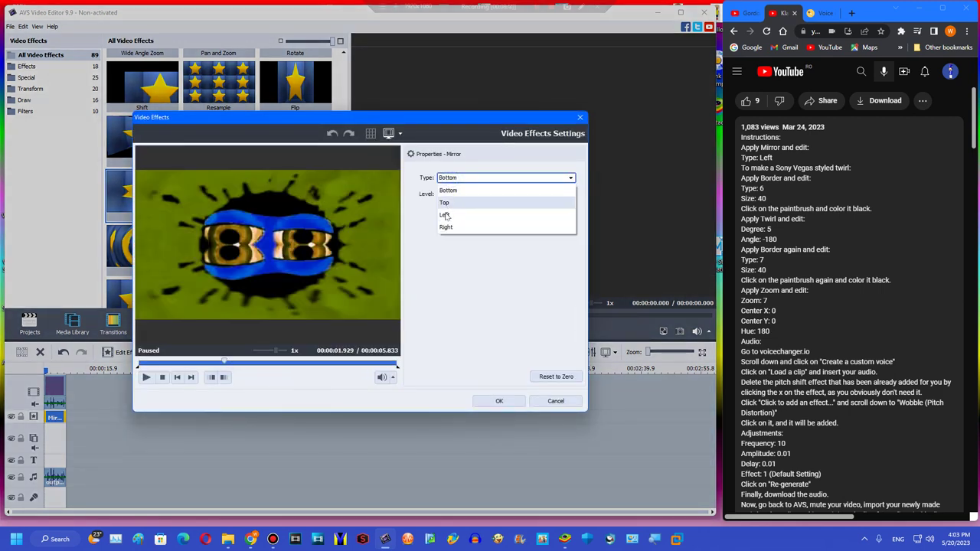
left_click(444, 211)
left_click(497, 404)
Add four more video effects lines below the Mirror line in the timeline
right_click(184, 419)
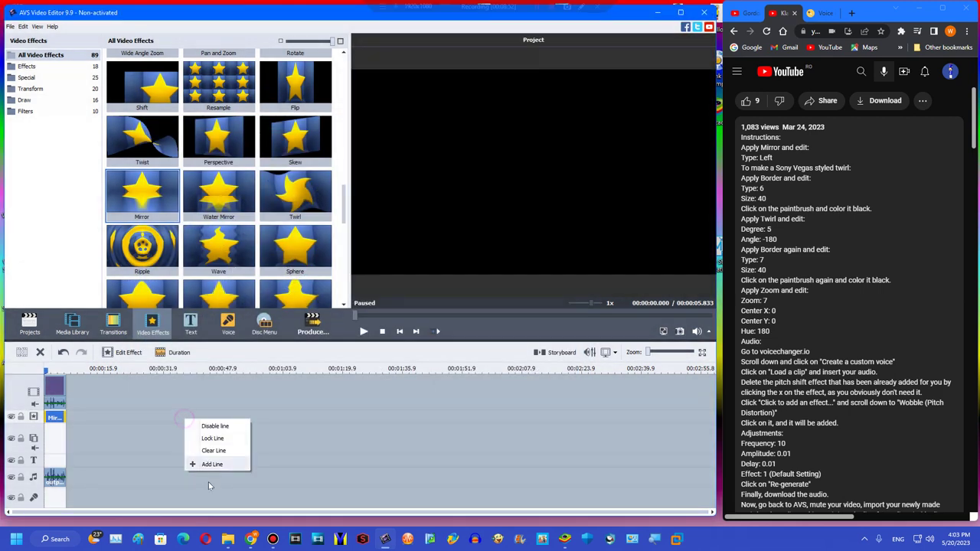
left_click(187, 457)
left_click(21, 351)
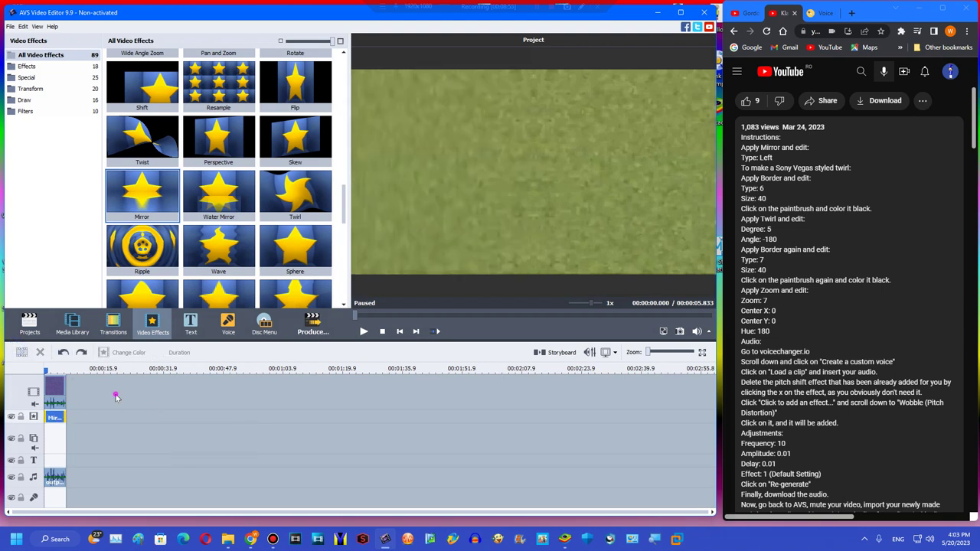
right_click(105, 385)
right_click(102, 419)
left_click(124, 464)
right_click(122, 431)
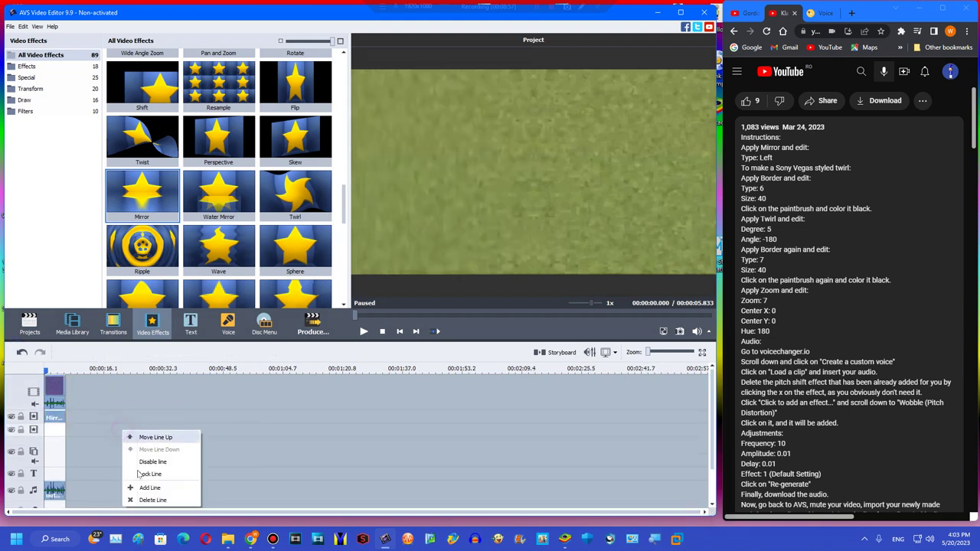
left_click(135, 483)
right_click(110, 412)
left_click(144, 481)
right_click(115, 435)
right_click(116, 436)
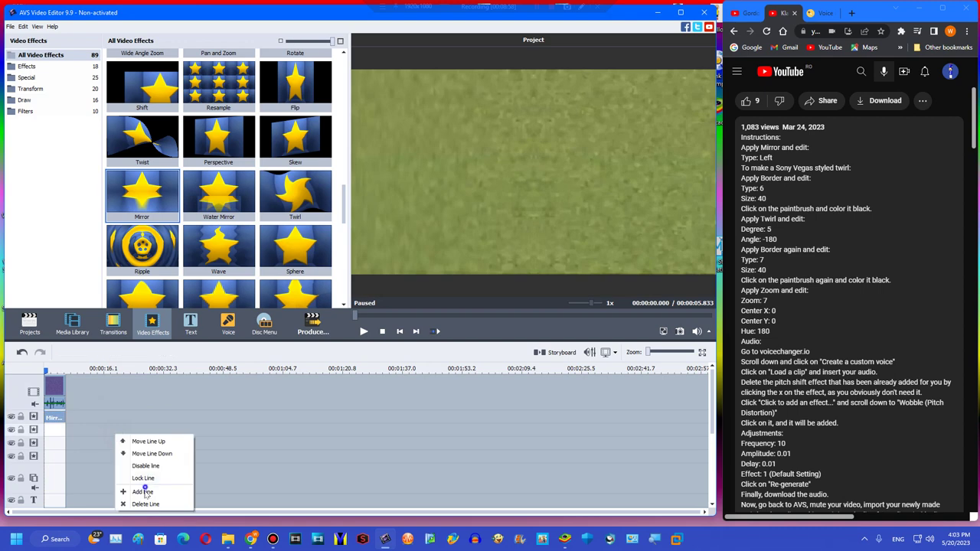
left_click(141, 490)
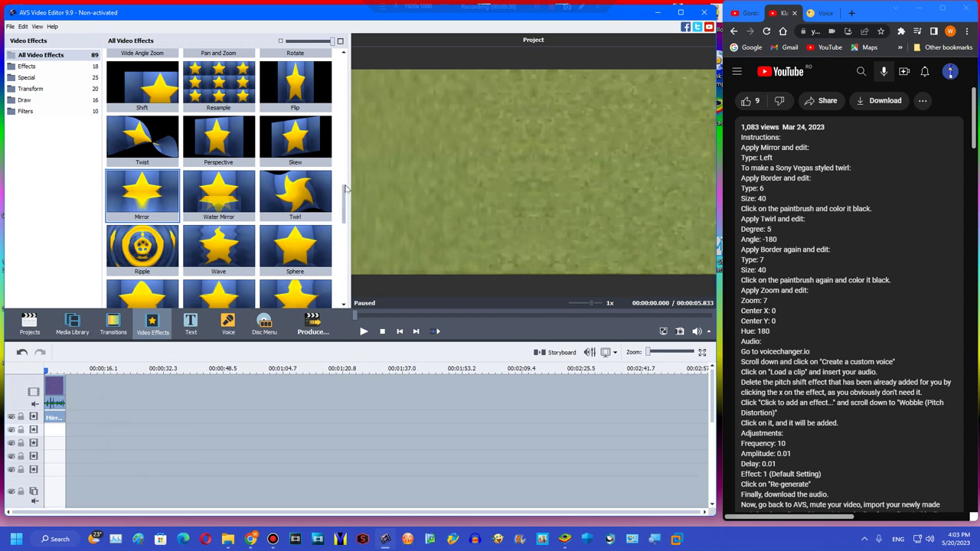
Apply the Border effect to the second video effects line and shorten it to the clip's length
left_click_drag(343, 205, 343, 258)
left_click_drag(228, 109, 91, 433)
left_click_drag(268, 431, 58, 433)
Set the Border effect to the type with bars on the left and right sides only, at size 40
double_click(56, 432)
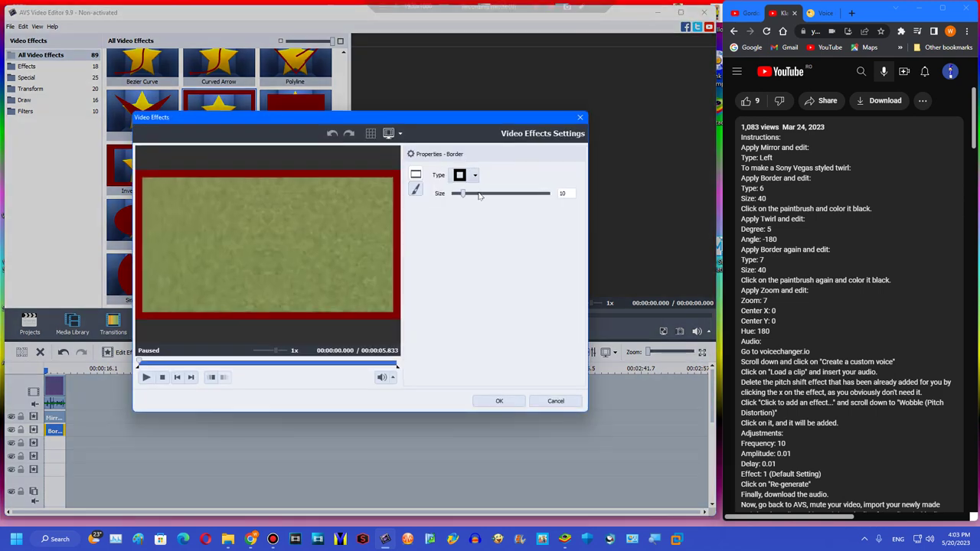
left_click(474, 176)
left_click(492, 209)
left_click_drag(462, 194, 492, 195)
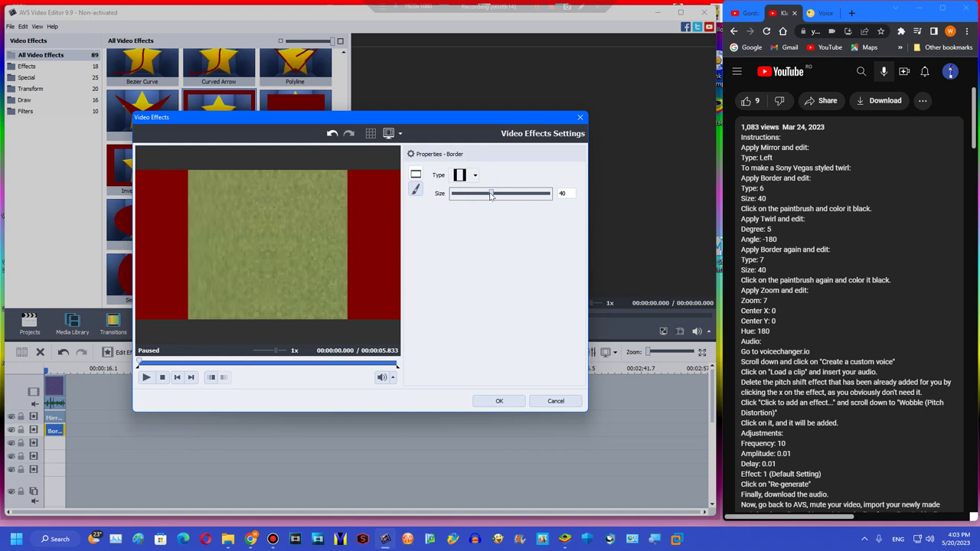
left_click(496, 402)
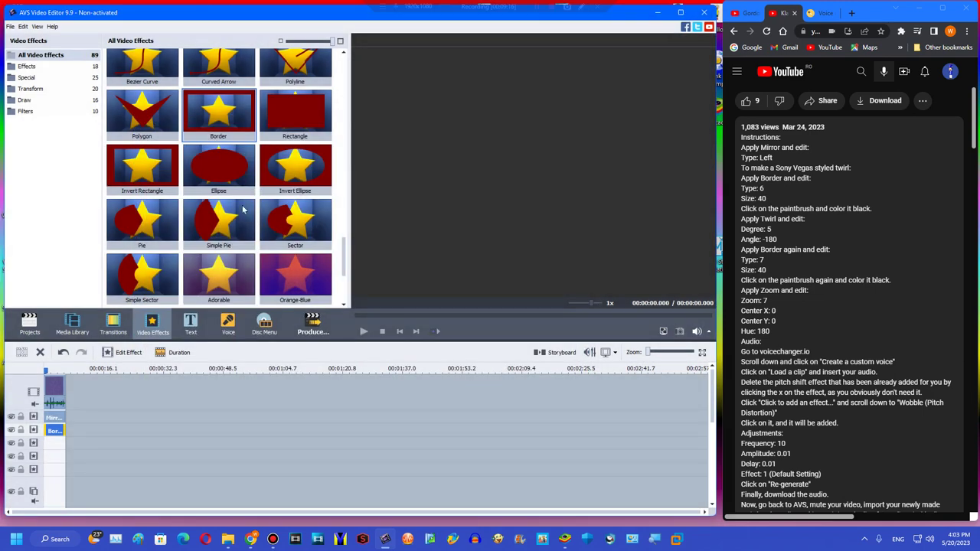
Add the Twirl effect over the clip on the third effects line, with degree 5 and angle -180
scroll(337, 222, "up", 5)
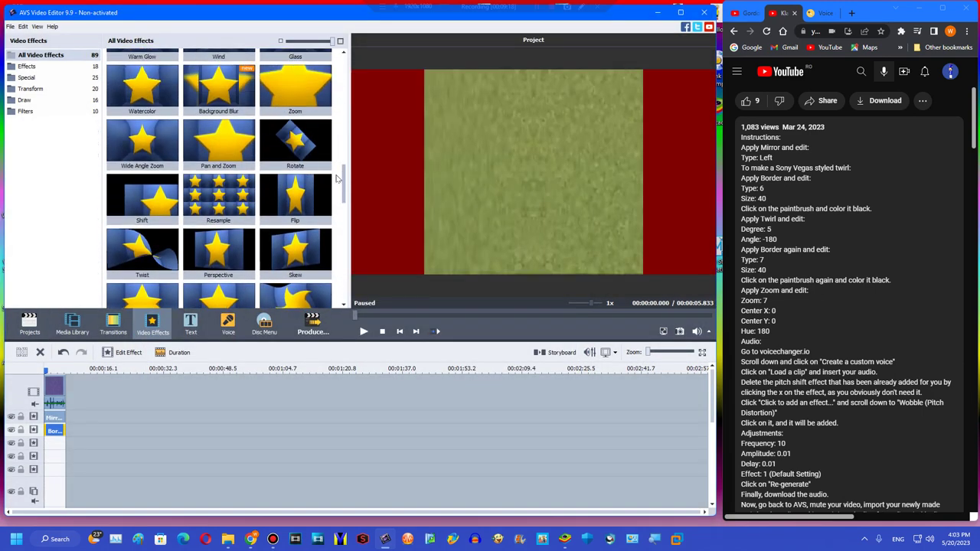
left_click_drag(331, 203, 264, 451)
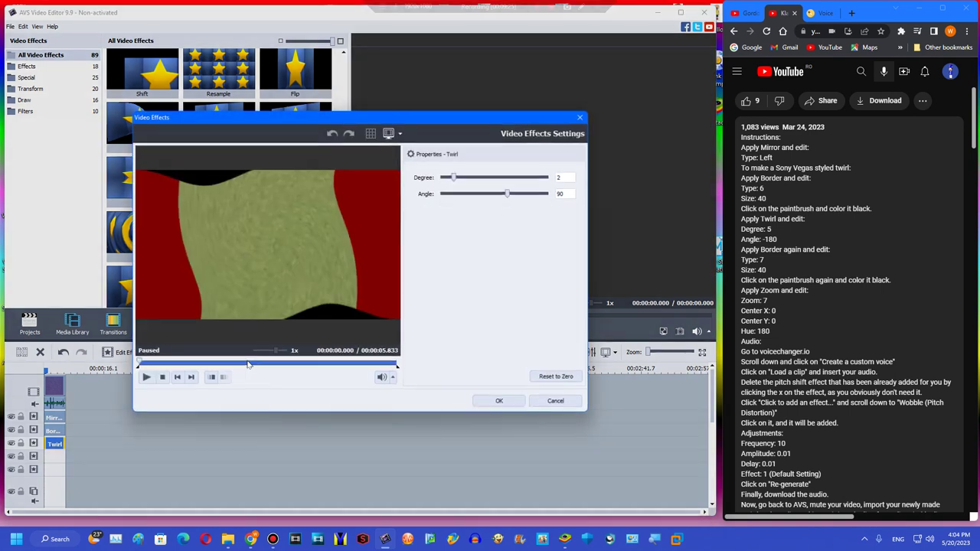
left_click(249, 362)
left_click(468, 177)
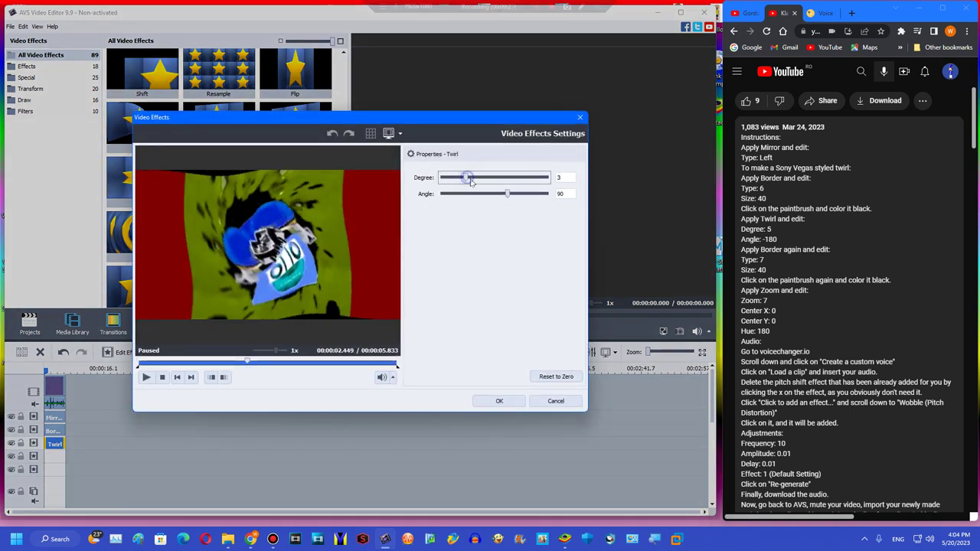
left_click_drag(471, 180, 521, 196)
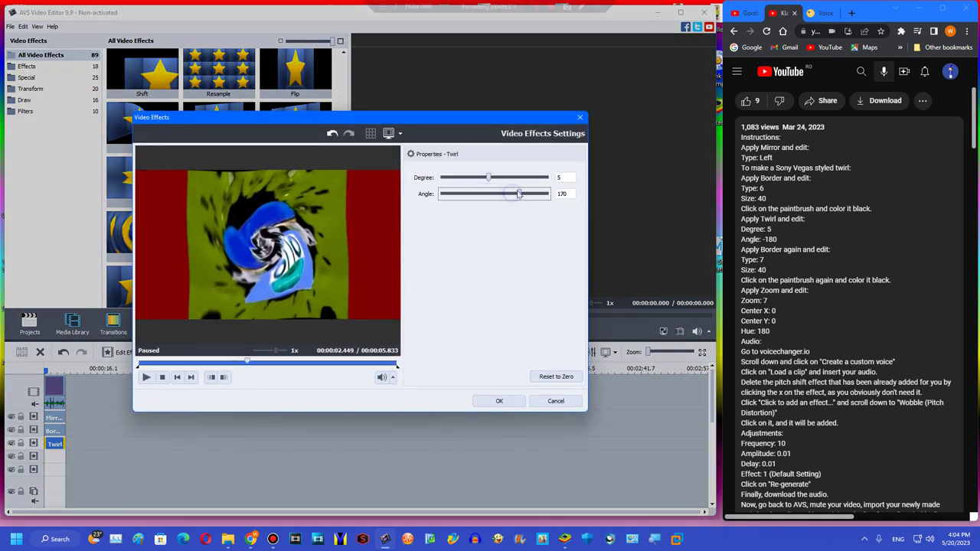
type("1")
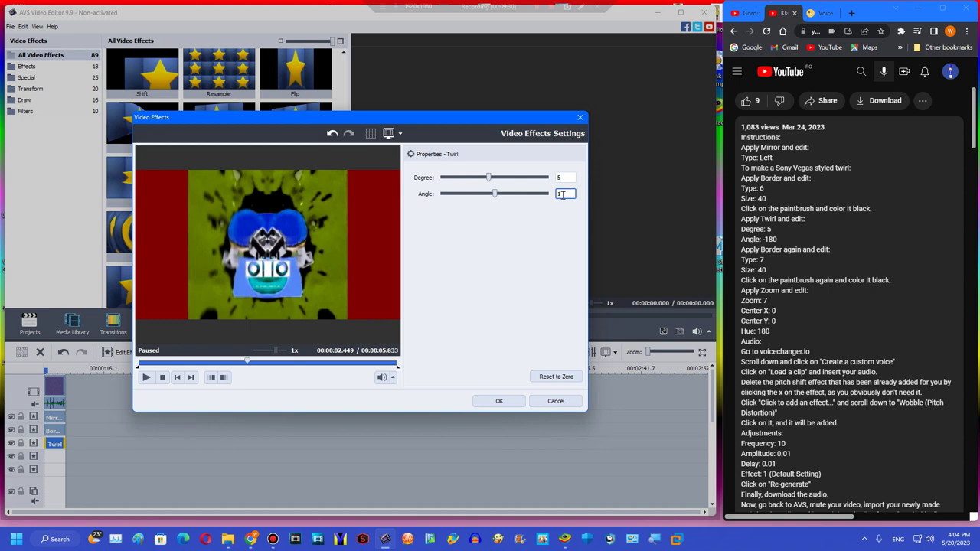
type("80-")
left_click(569, 176)
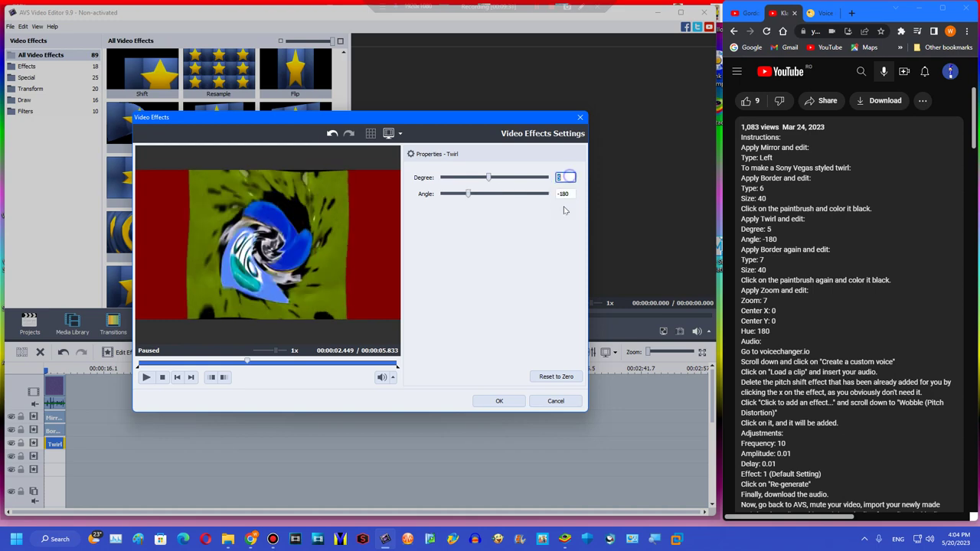
left_click(499, 402)
Duplicate the Border effect onto the fourth video effects line with bars on the top and bottom only, at size 40
right_click(76, 429)
left_click(79, 485)
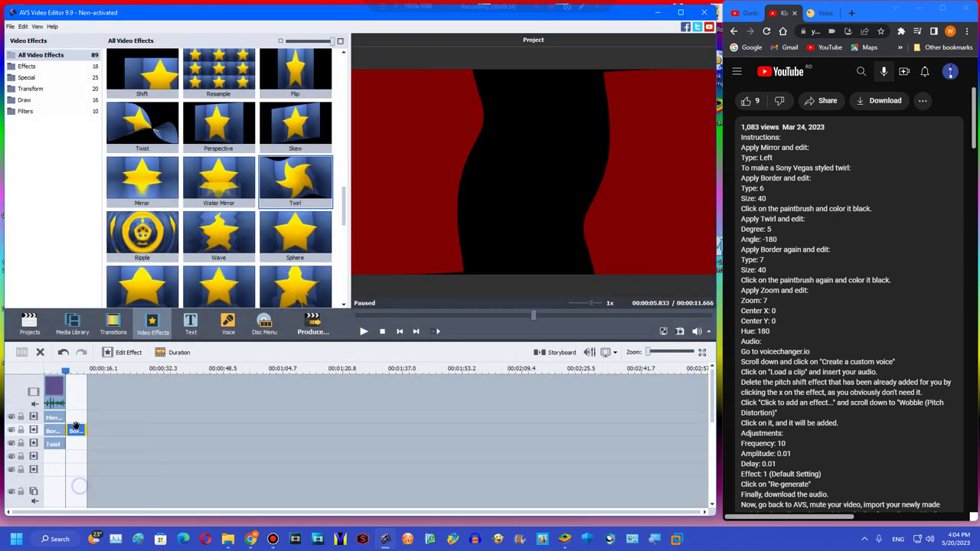
left_click(52, 460)
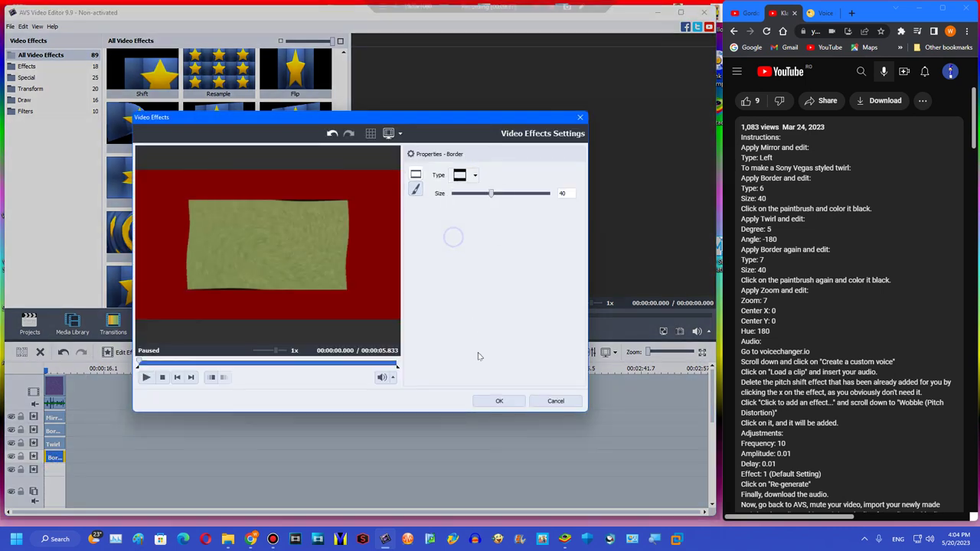
left_click(496, 398)
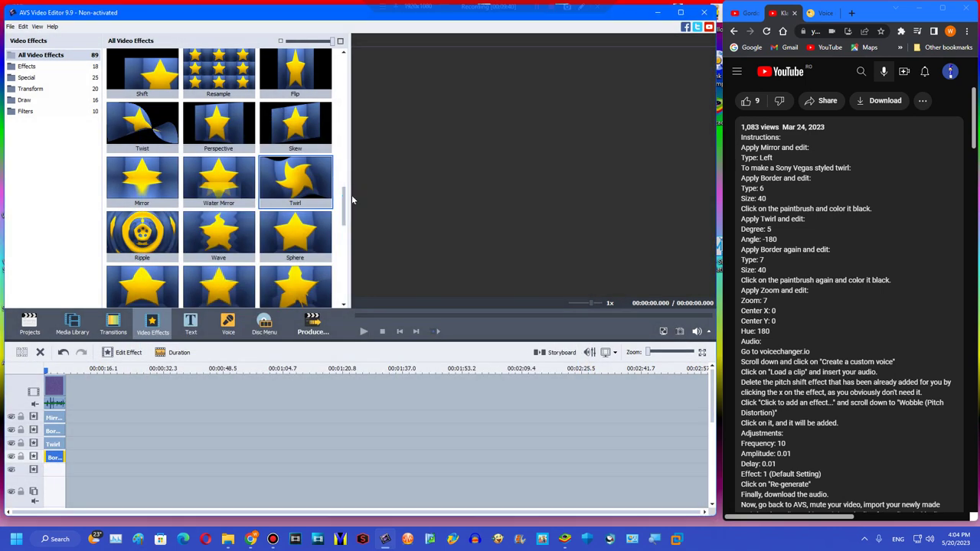
Add the Zoom effect over the clip on the fifth video effects line with zoom 8, and preview the project
scroll(340, 219, "down", 1)
scroll(336, 215, "down", 5)
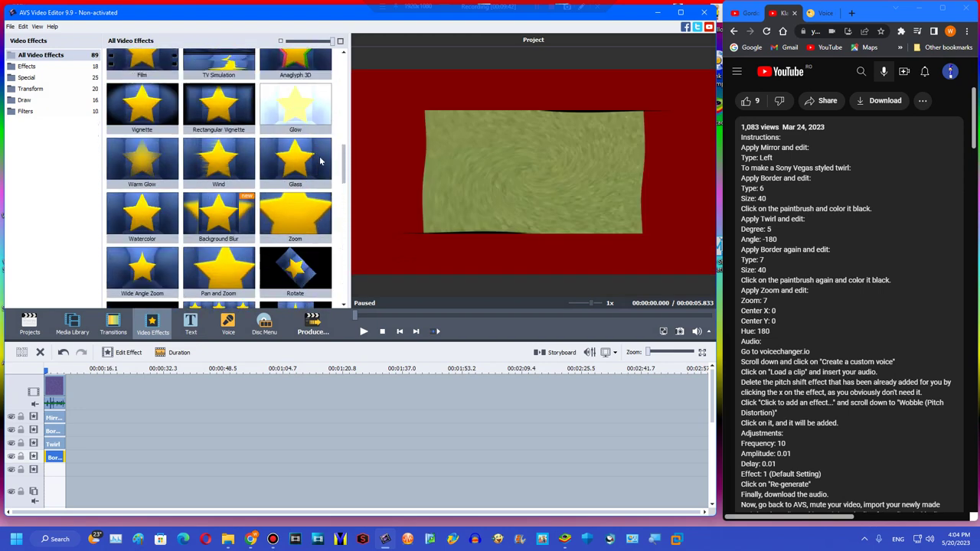
left_click_drag(295, 149, 62, 472)
left_click(85, 469)
double_click(60, 472)
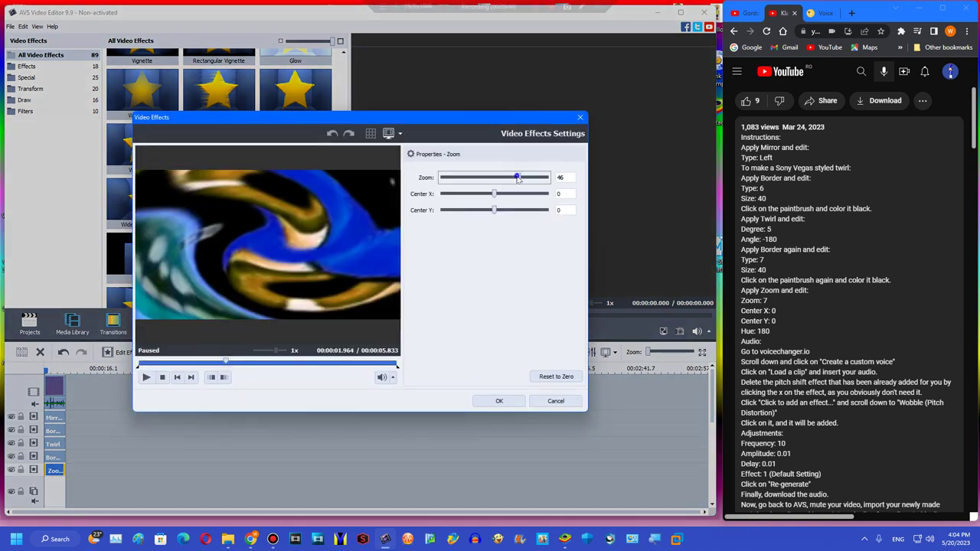
left_click_drag(517, 178, 498, 180)
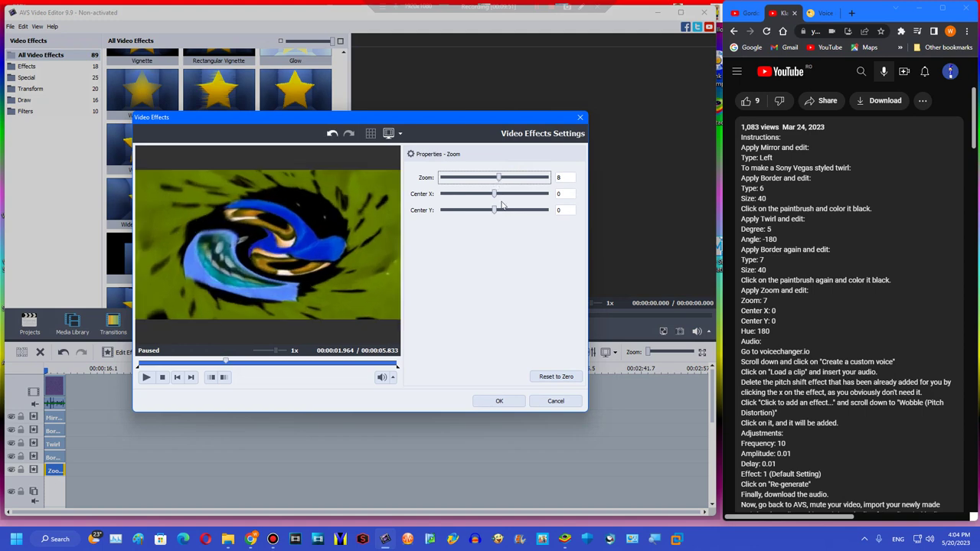
left_click(498, 402)
left_click(363, 332)
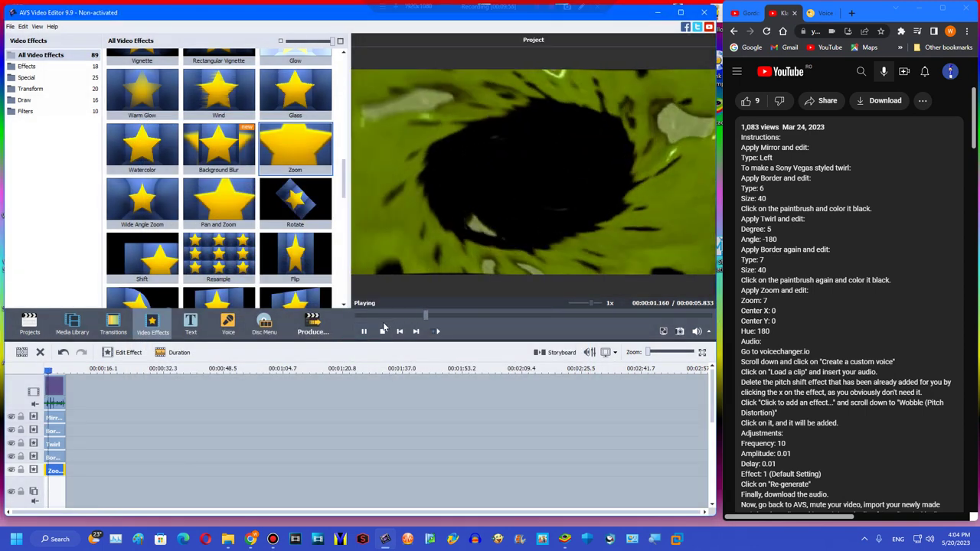
left_click(384, 332)
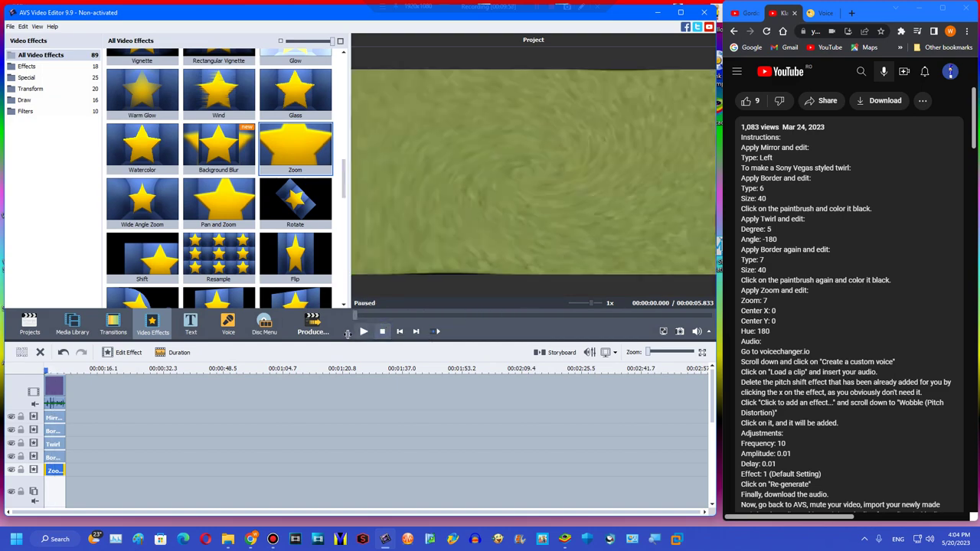
Produce the project as a WMV video file named Untitled18 in L:\My User Videos v2
scroll(899, 65, "up", 3)
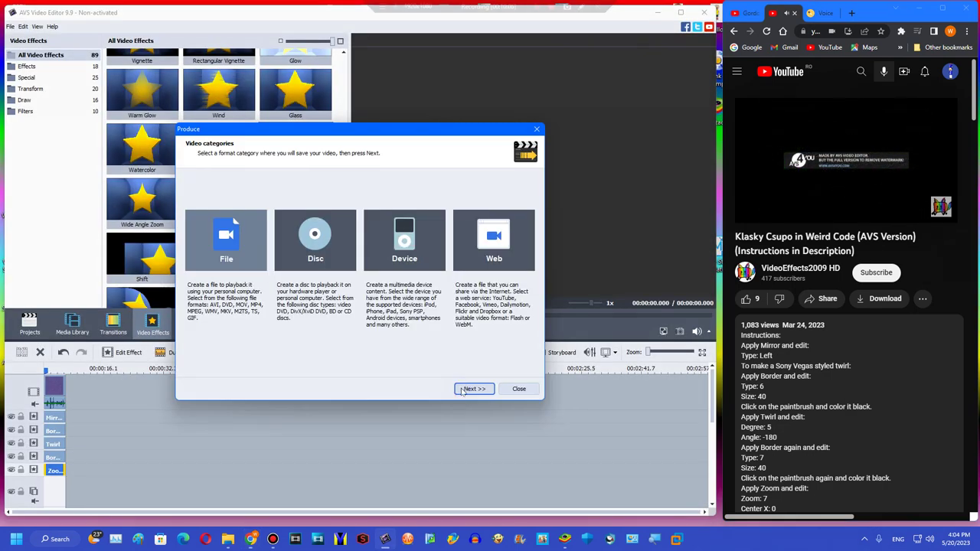
left_click(464, 389)
left_click(470, 391)
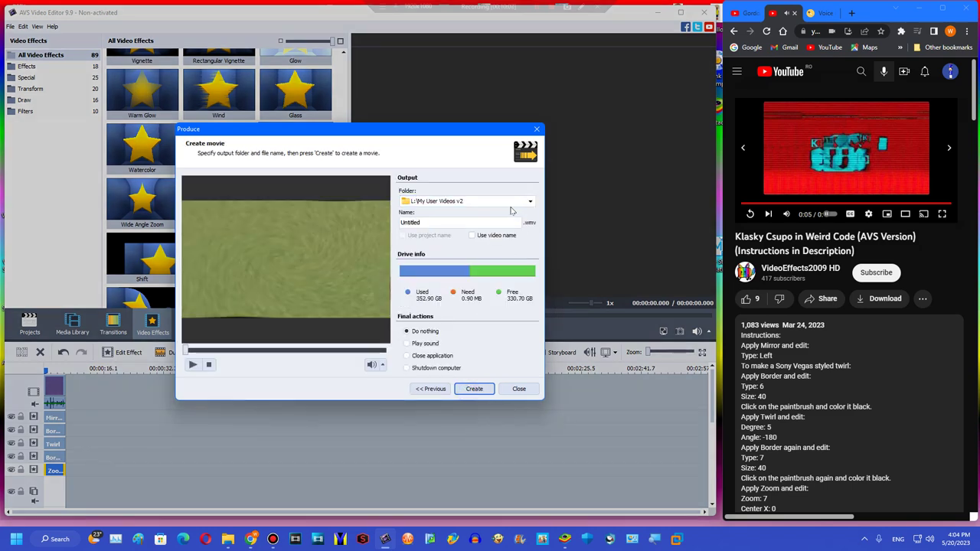
left_click(475, 388)
left_click(325, 318)
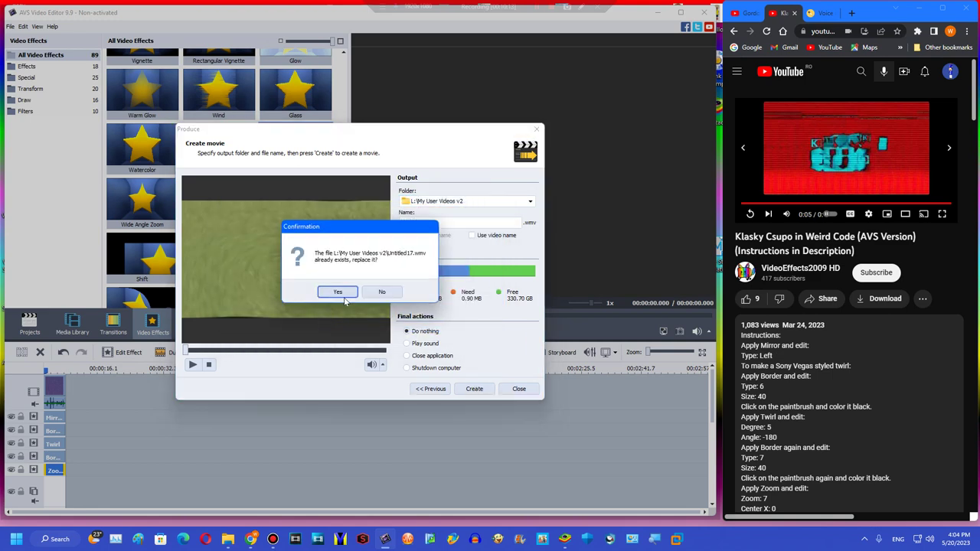
left_click(382, 292)
left_click(433, 224)
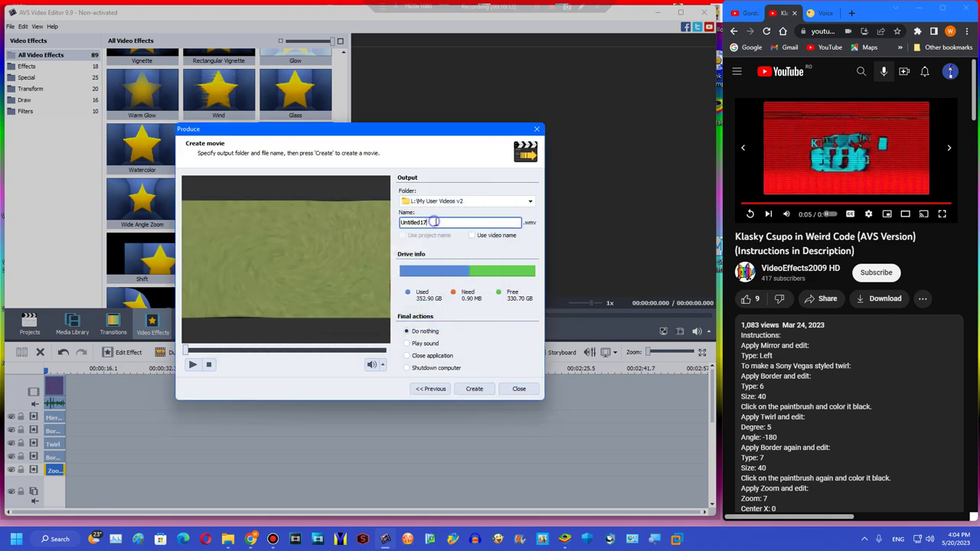
left_click(474, 388)
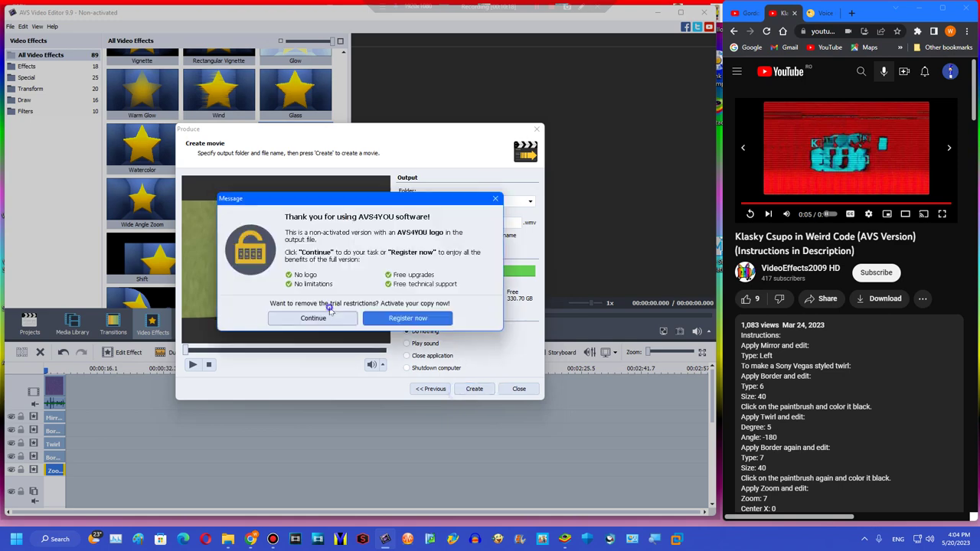
left_click(325, 318)
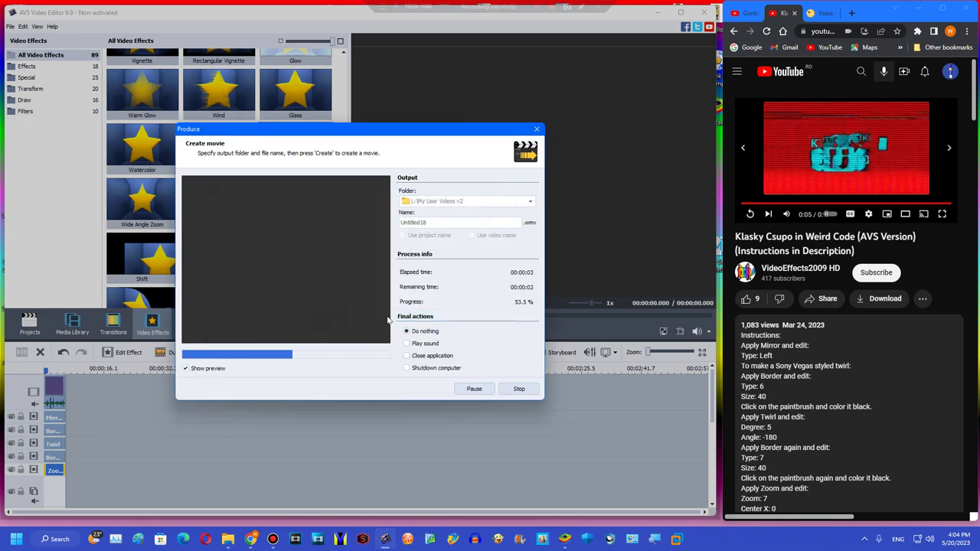
left_click(331, 281)
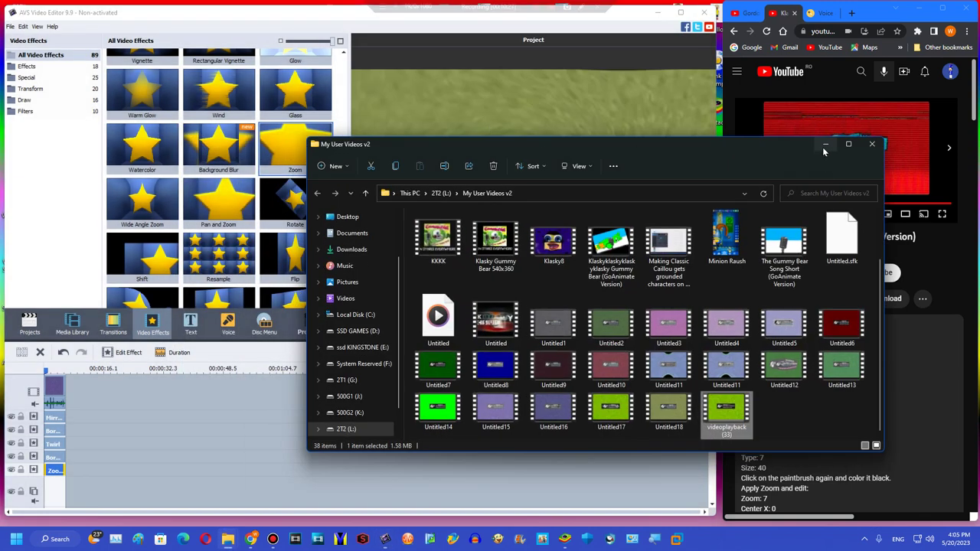
Minimize the output folder window and delete the clip with its effects from the timeline
left_click(825, 140)
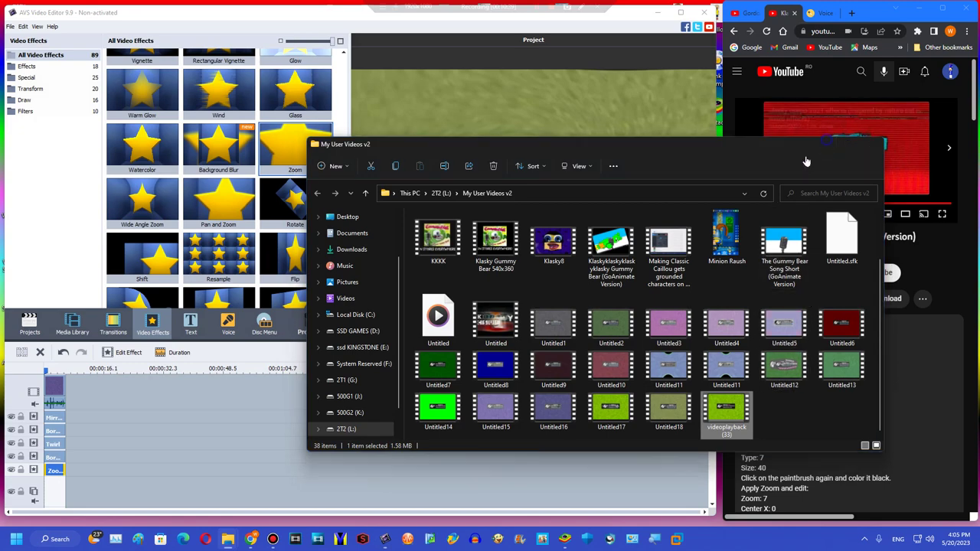
left_click(56, 381)
left_click(40, 352)
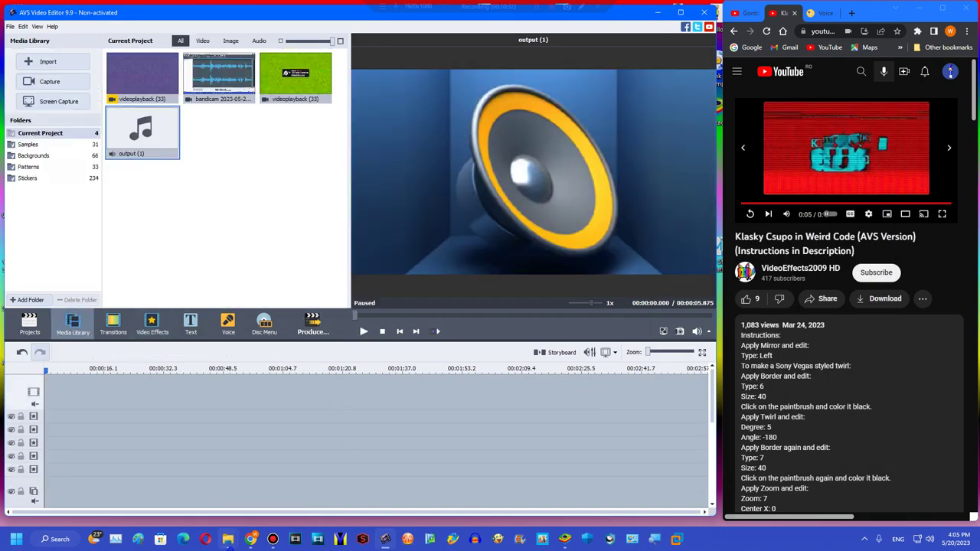
Close the Downloads folder window, place the Untitled10 video from My User Videos v2 on the timeline and play it
mouse_move(228, 539)
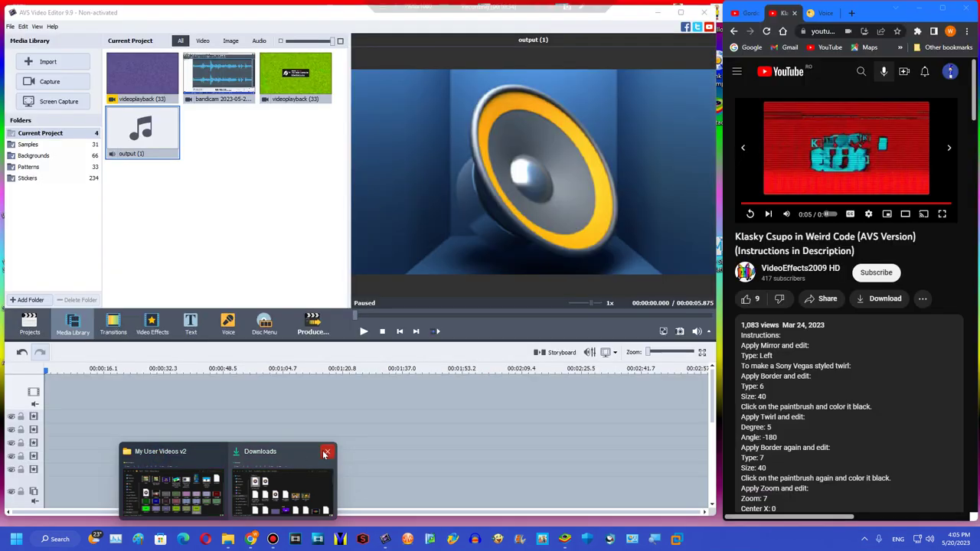
left_click(324, 451)
left_click(222, 489)
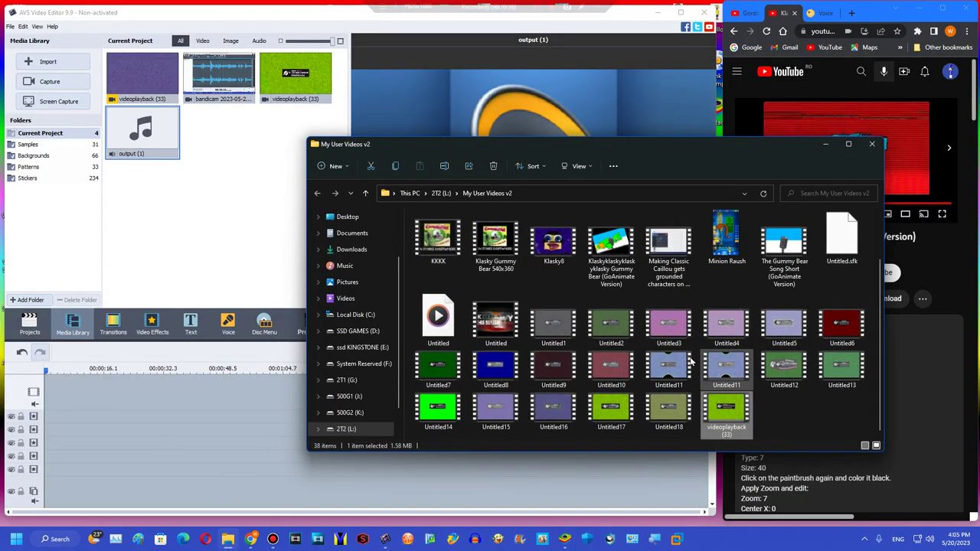
left_click_drag(601, 373, 144, 402)
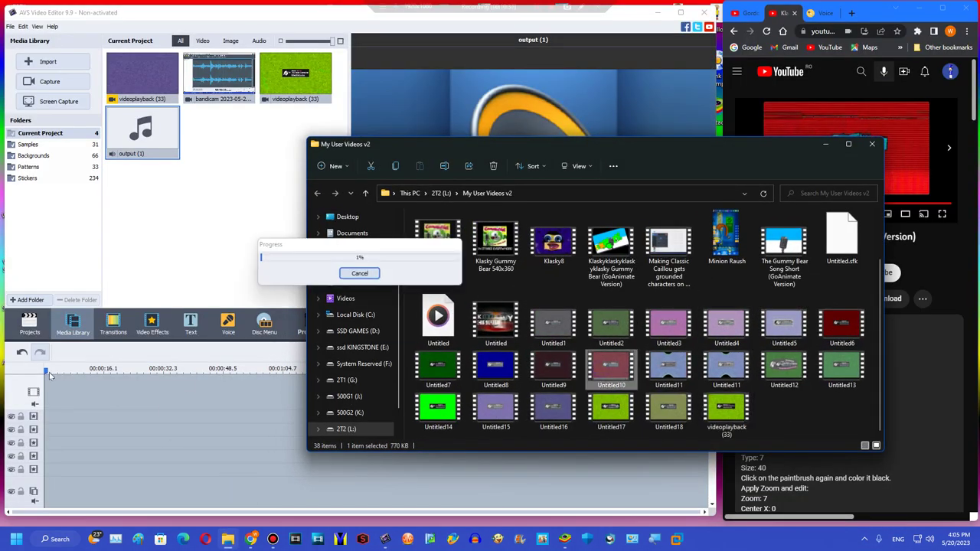
left_click(195, 307)
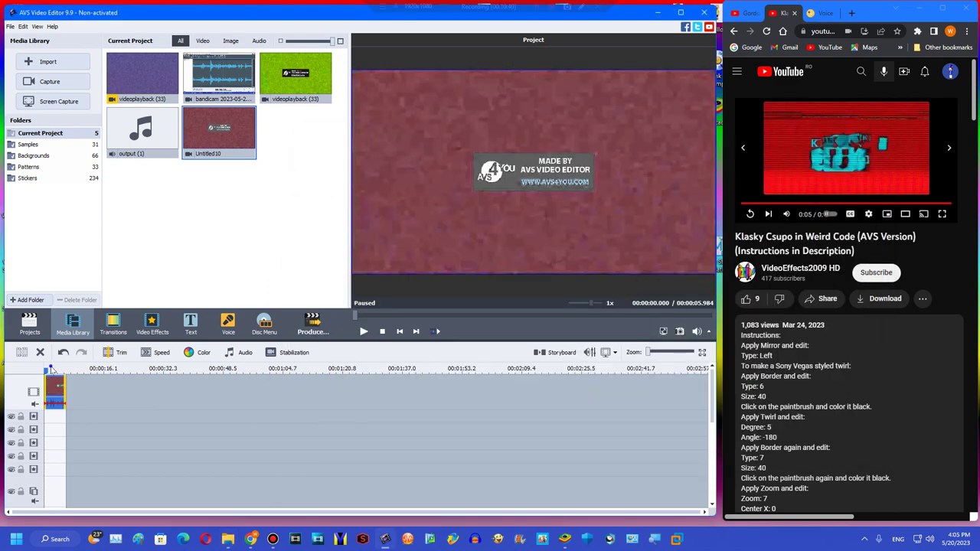
key("space")
Add the Zoom effect over the clip on the first video effects line with zoom -50
left_click(153, 325)
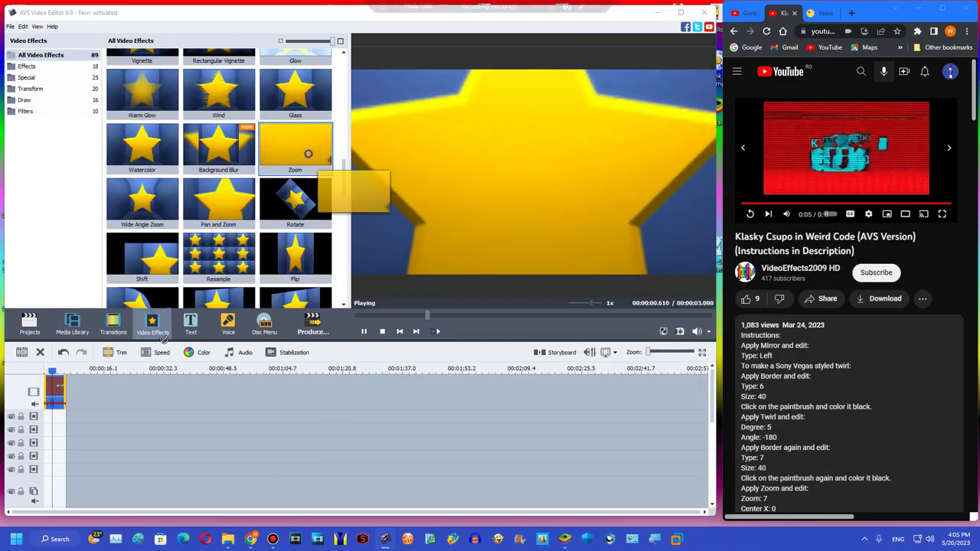
left_click_drag(306, 164, 62, 420)
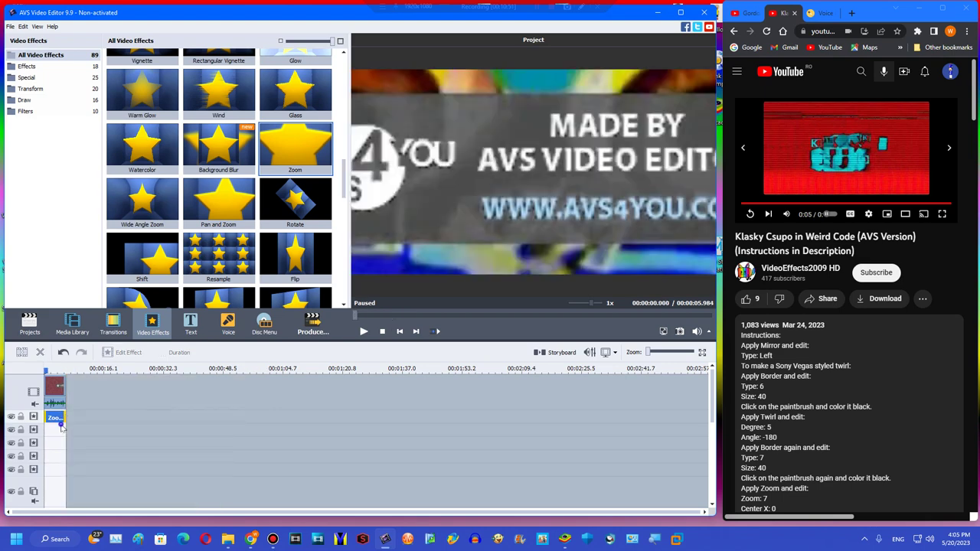
double_click(58, 418)
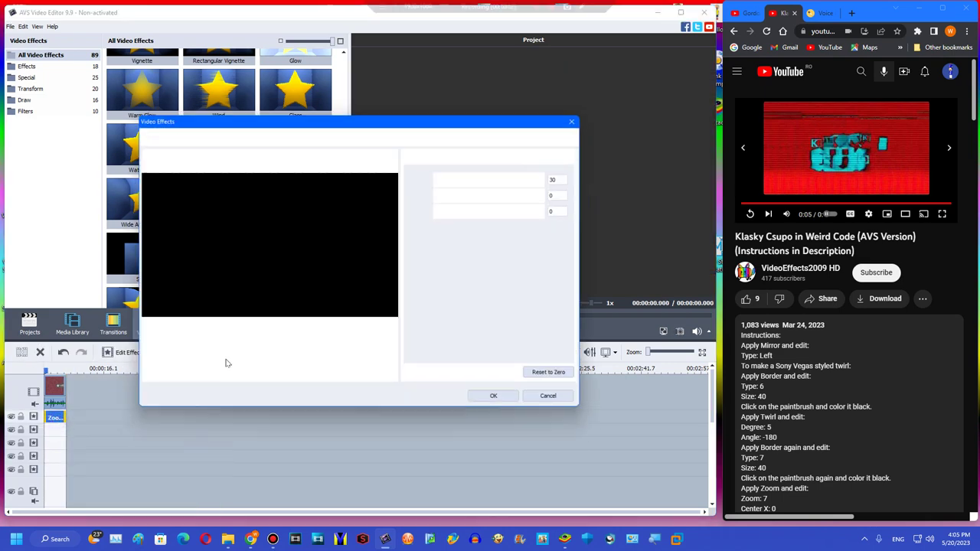
left_click(230, 363)
left_click_drag(490, 175, 467, 176)
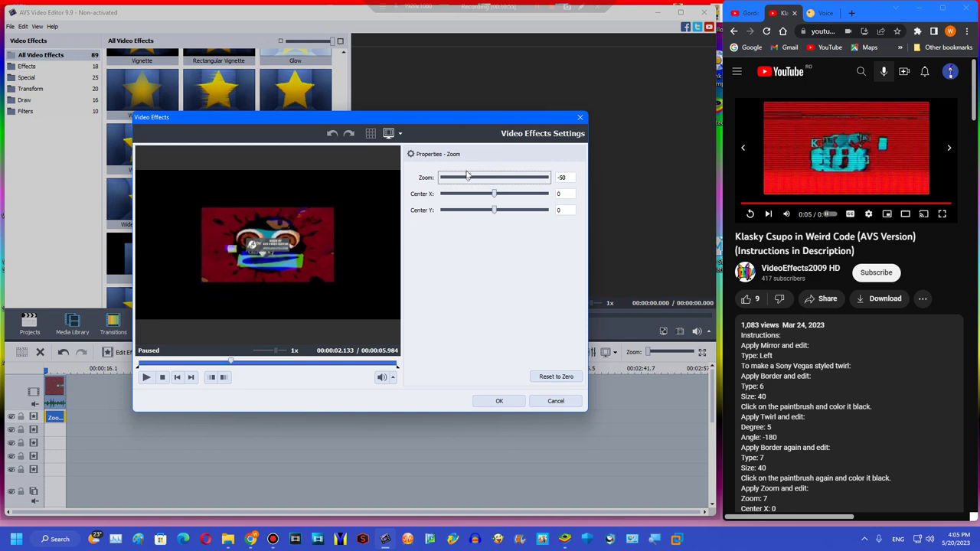
left_click(491, 408)
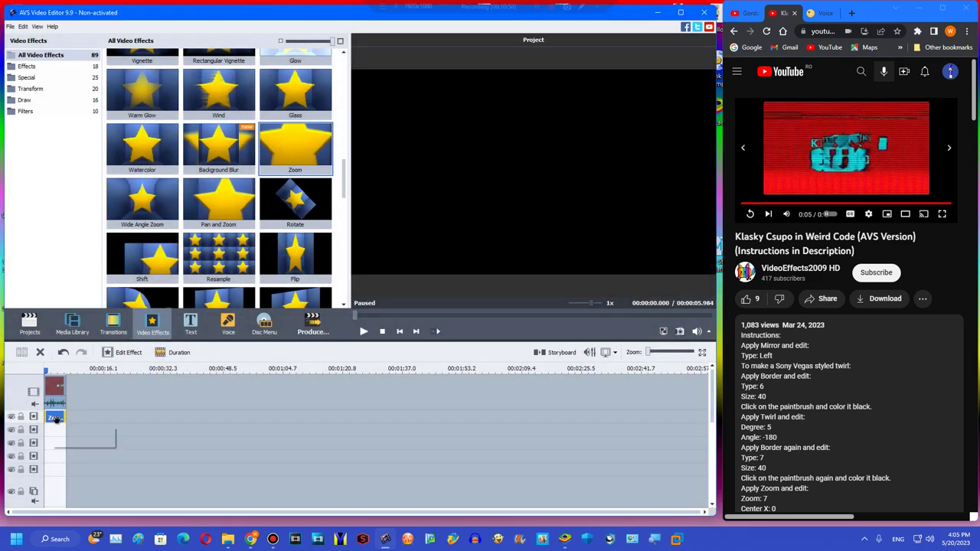
Duplicate the Zoom effect onto the fourth video effects line and set its zoom to 10
right_click(60, 419)
left_click(71, 478)
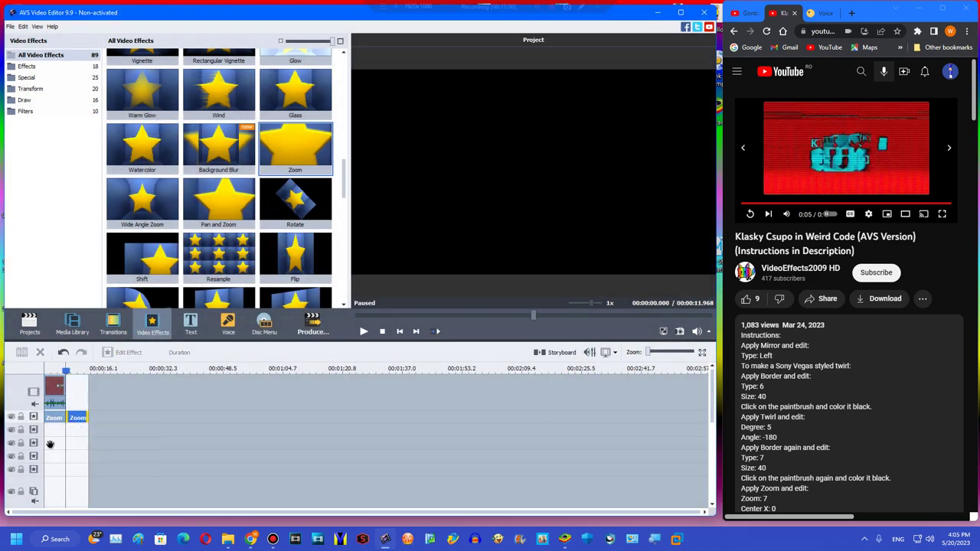
left_click_drag(50, 444, 49, 454)
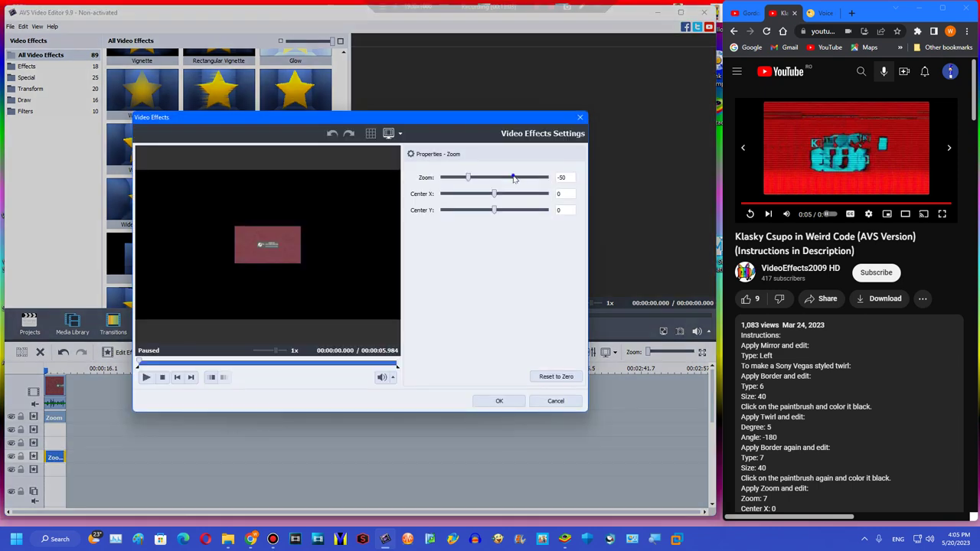
mouse_move(514, 176)
left_mouse_down()
mouse_move(490, 177)
mouse_move(497, 173)
left_mouse_up()
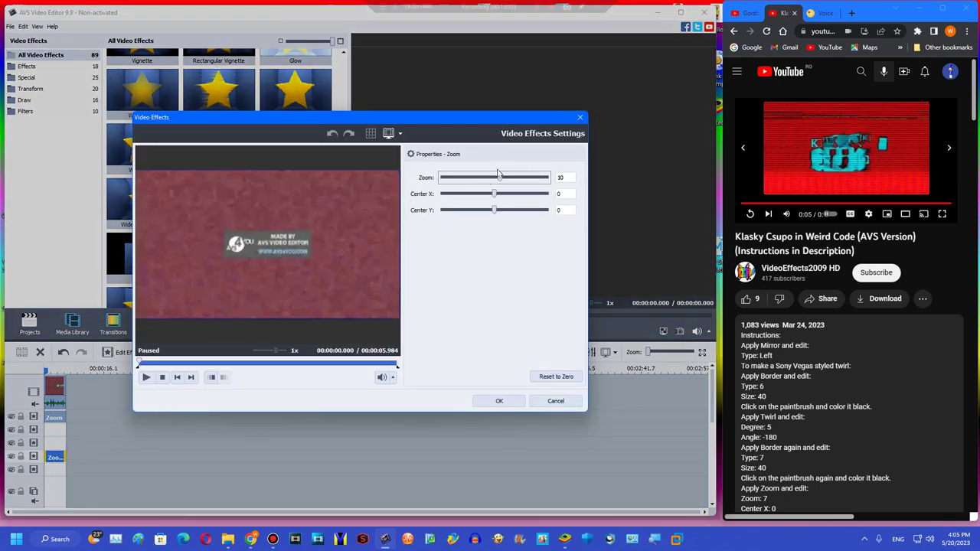
left_click(234, 367)
left_click(498, 400)
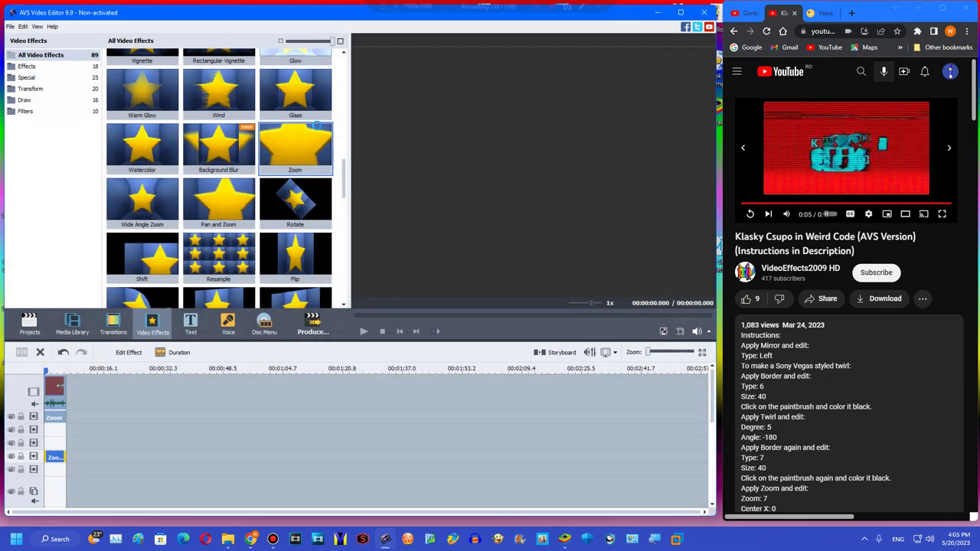
Add the TV Simulation effect over the clip on the second video effects line
scroll(324, 111, "down", 5)
scroll(325, 111, "down", 10)
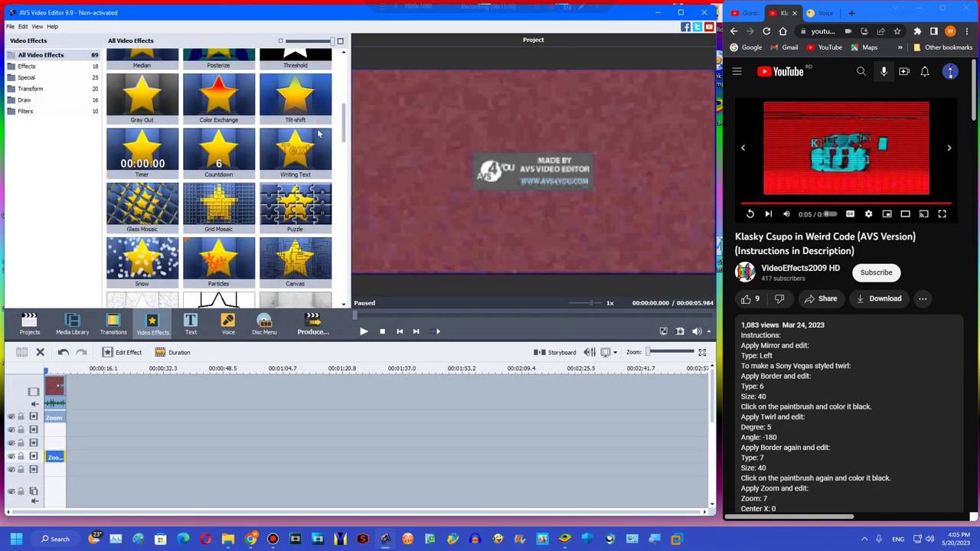
left_click_drag(218, 164, 66, 431)
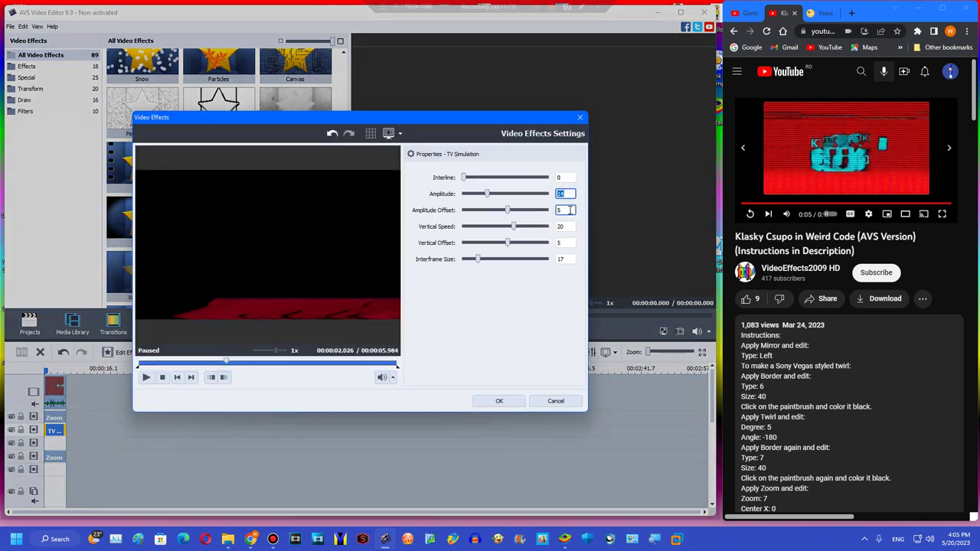
Set the TV Simulation's amplitude to 3, amplitude offset to -13, vertical speed to 100, vertical offset to 0 and interframe size to 0
type("3")
key("Tab")
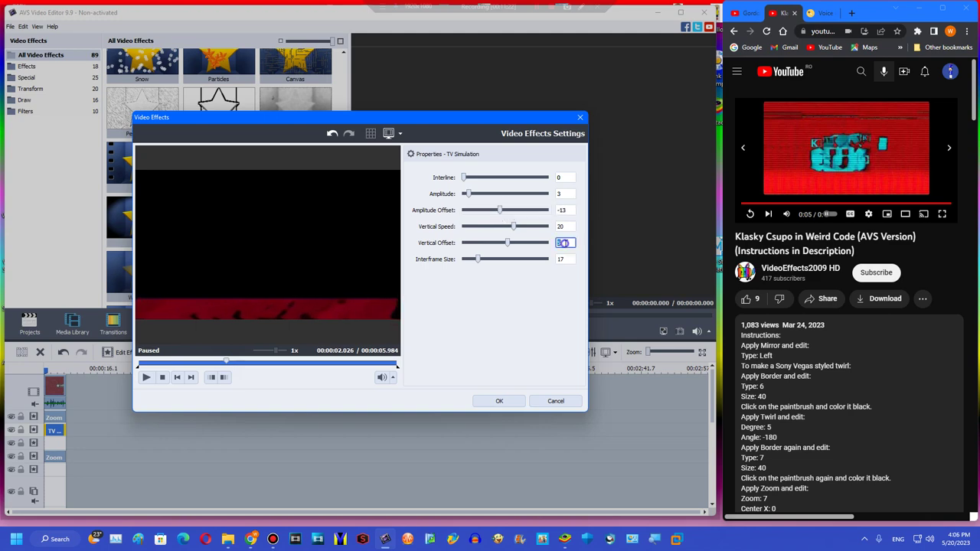
type("0")
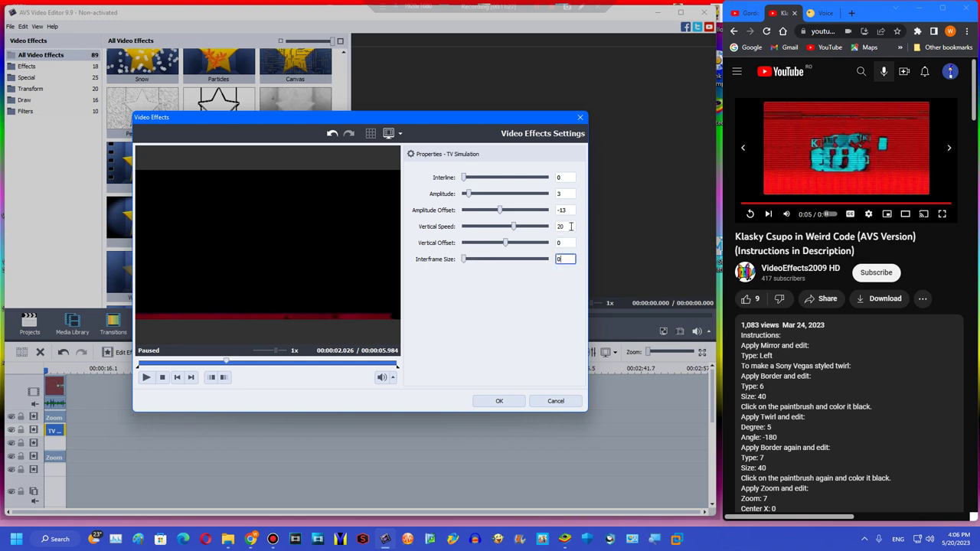
left_click(571, 226)
left_click_drag(184, 371, 269, 363)
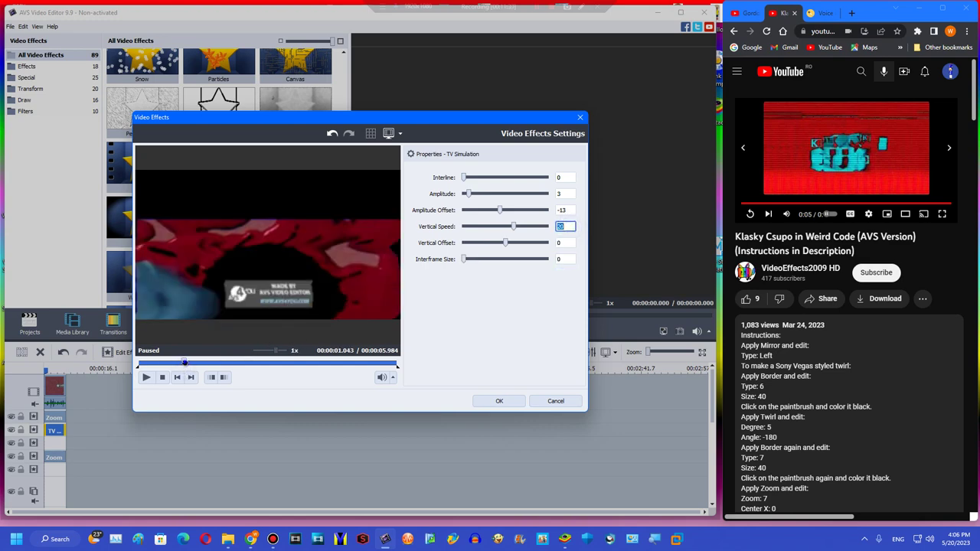
left_click_drag(525, 227, 556, 226)
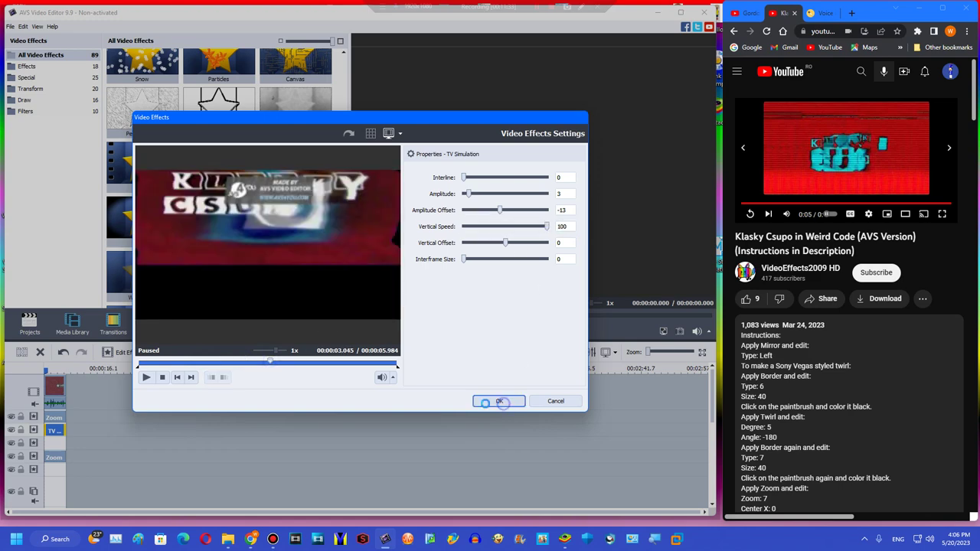
left_click(485, 402)
Duplicate the TV Simulation effect onto the third video effects line over the clip and preview the project
right_click(63, 428)
left_click(81, 483)
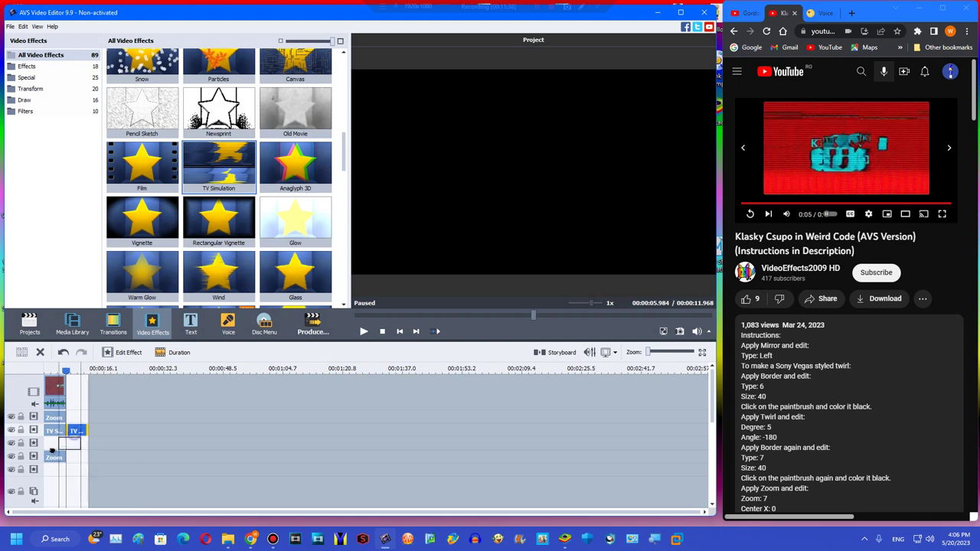
left_click_drag(51, 450, 52, 450)
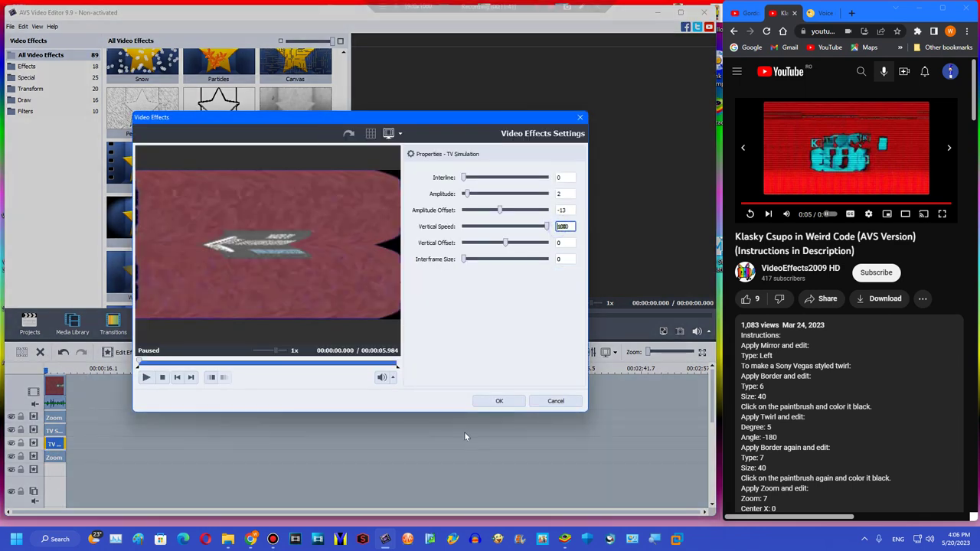
left_click_drag(198, 360, 216, 360)
left_click(500, 401)
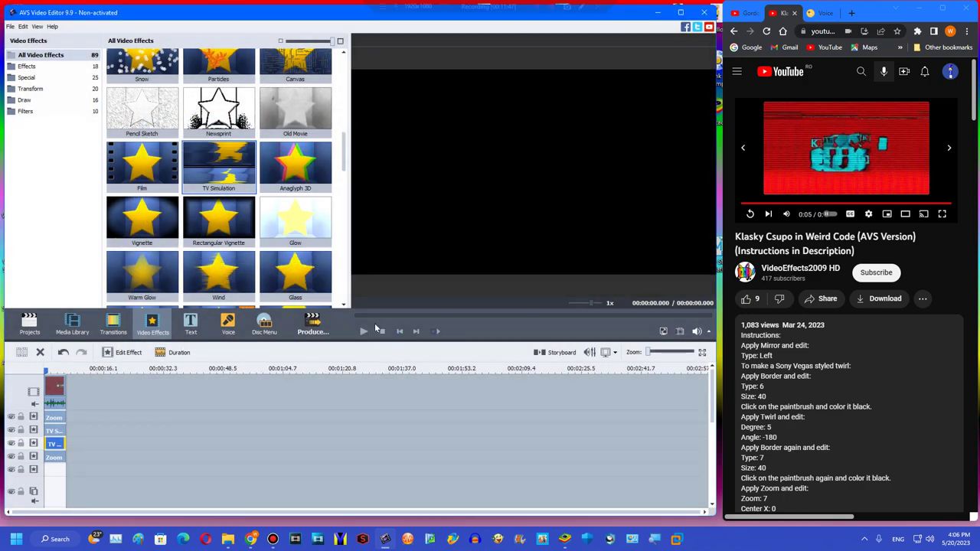
left_click(365, 331)
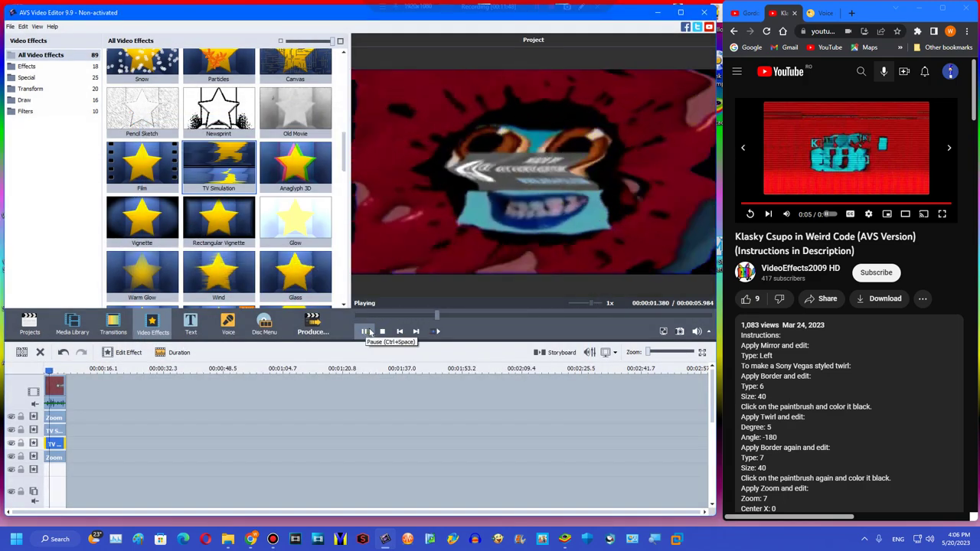
left_click(382, 331)
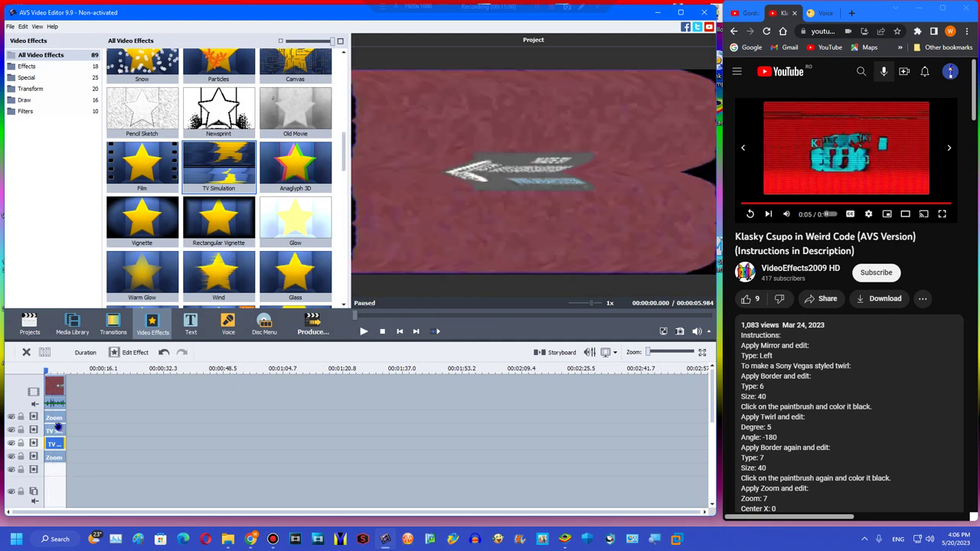
Set the vertical speed to 5 on the second-line TV Simulation and about -31 on the third-line one, and preview the project
left_click(58, 429)
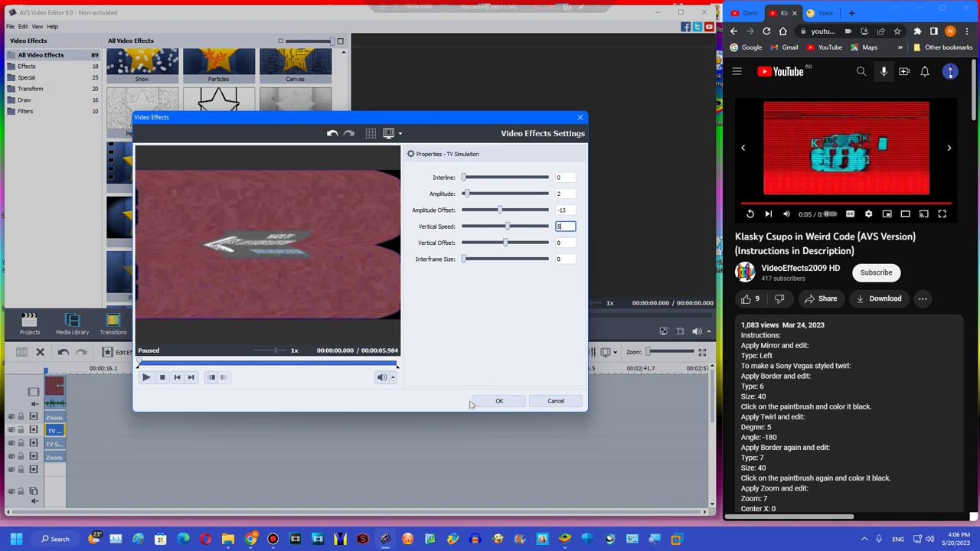
left_click(477, 403)
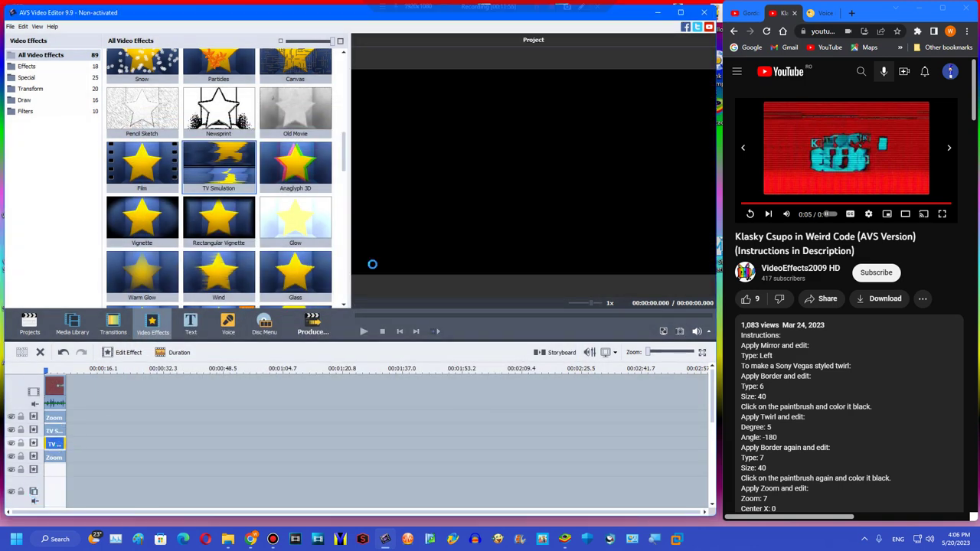
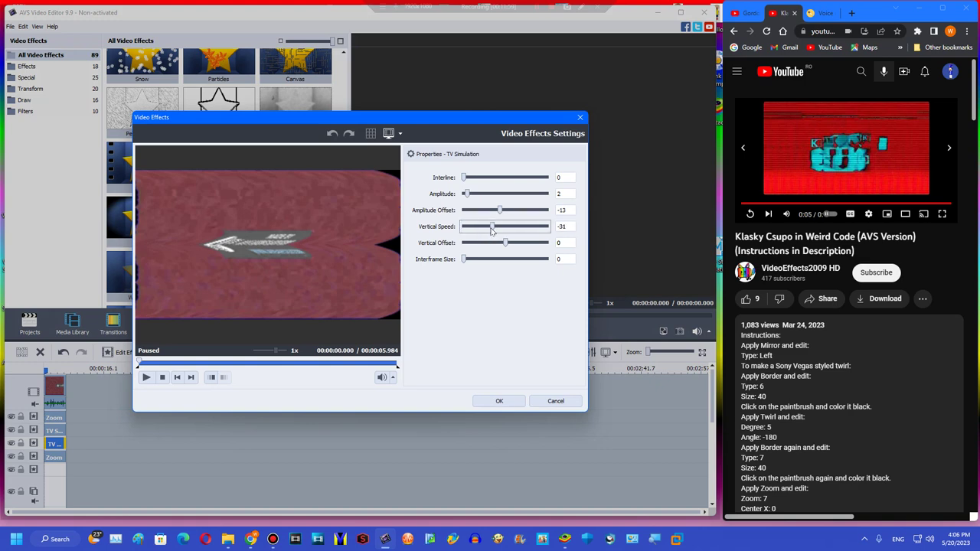
left_click(499, 401)
left_click(363, 331)
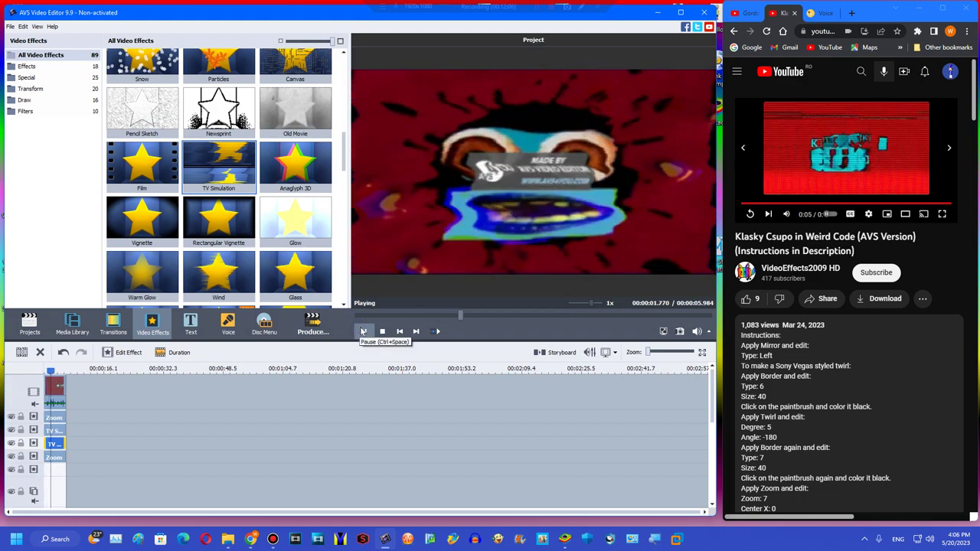
left_click(380, 331)
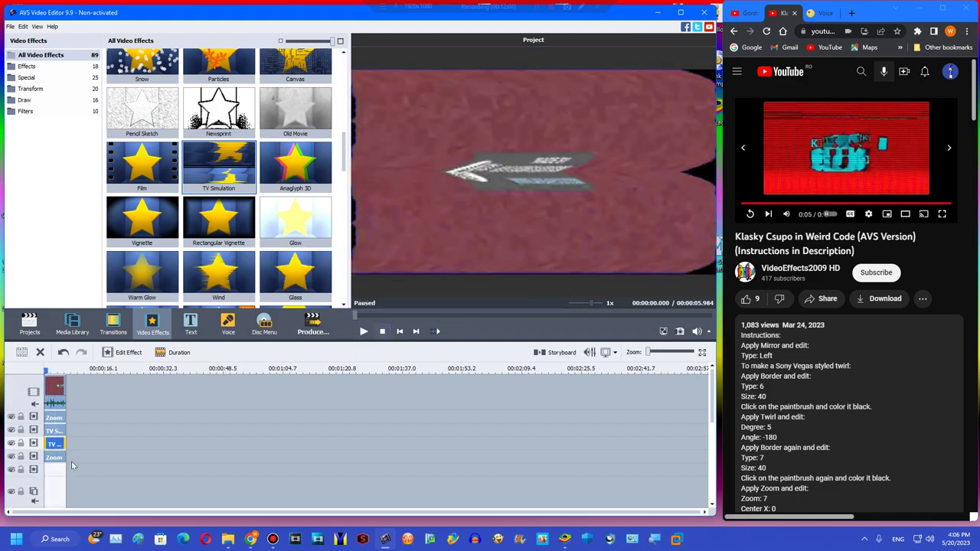
Move the two Zoom and two TV Simulation effects down to video effects lines three to six, keeping their order
mouse_move(49, 461)
left_mouse_down()
mouse_move(49, 472)
mouse_move(49, 444)
left_mouse_up()
left_click_drag(52, 417, 55, 444)
right_click(93, 464)
left_click(101, 444)
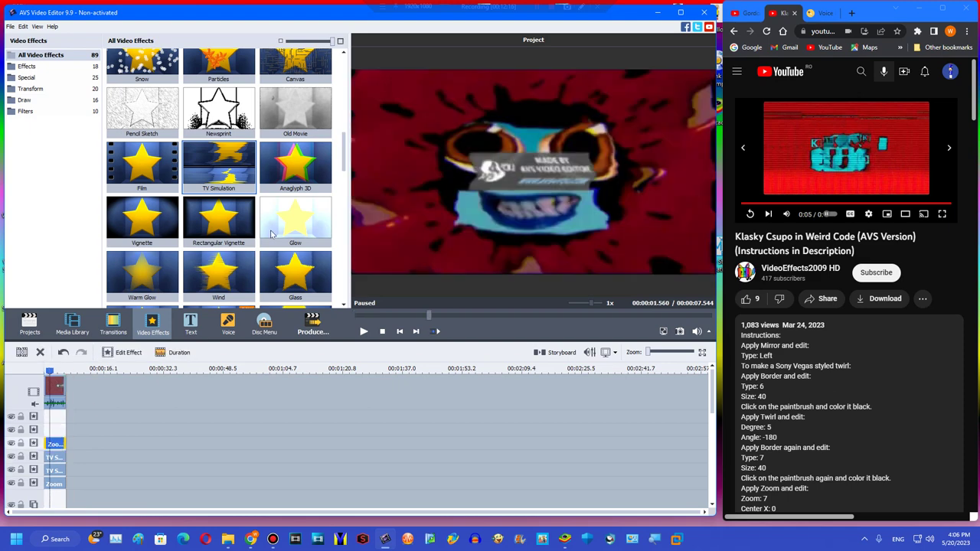
Add the Invert effect over the clip on the first video effects line
scroll(340, 171, "down", 6)
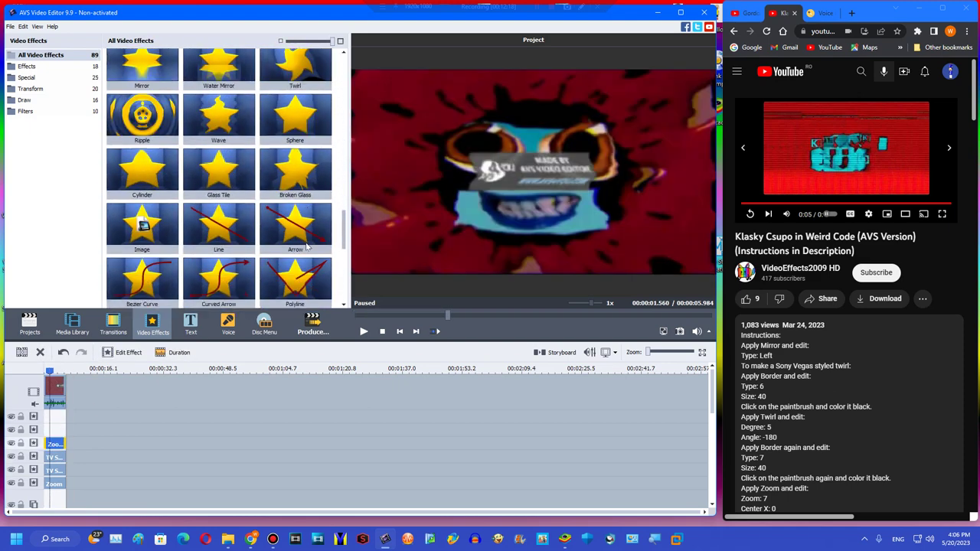
scroll(321, 115, "up", 6)
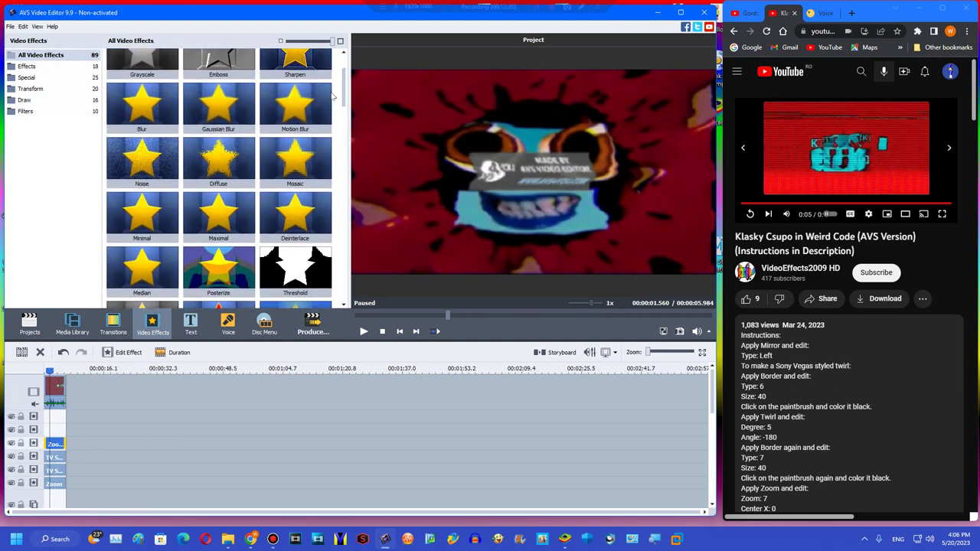
scroll(344, 79, "up", 2)
left_click_drag(219, 76, 66, 411)
Add the Flip effect over the clip on the second video effects line
left_click_drag(342, 79, 312, 186)
scroll(312, 186, "down", 4)
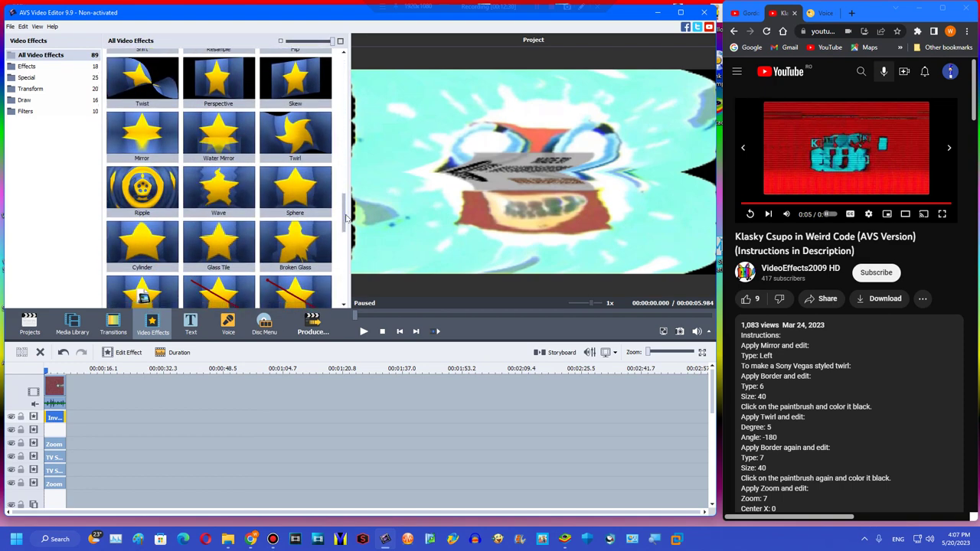
scroll(335, 204, "up", 4)
left_click_drag(295, 248, 48, 429)
left_click_drag(265, 428, 65, 417)
Add a second audio line to the timeline
right_click(58, 384)
left_click(76, 315)
scroll(92, 424, "down", 4)
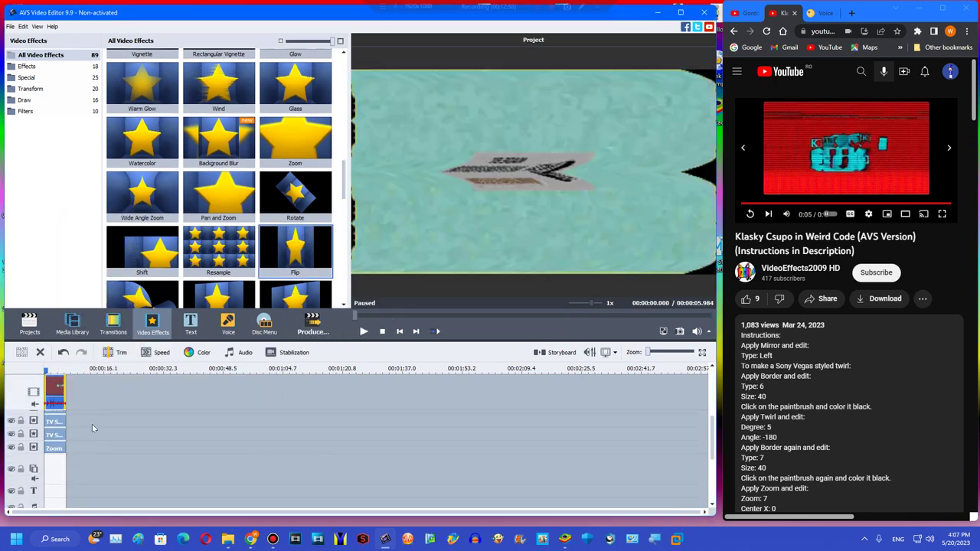
right_click(66, 477)
left_click(81, 469)
Place Untitled10 from the current project's media on the first audio line and apply Pitch Shift with rate 72
left_click(72, 326)
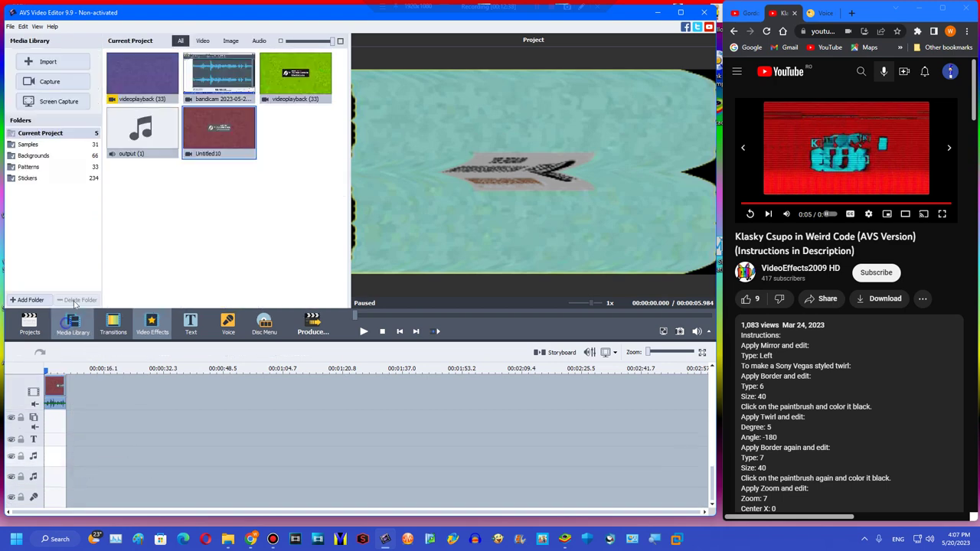
left_click_drag(219, 132, 48, 458)
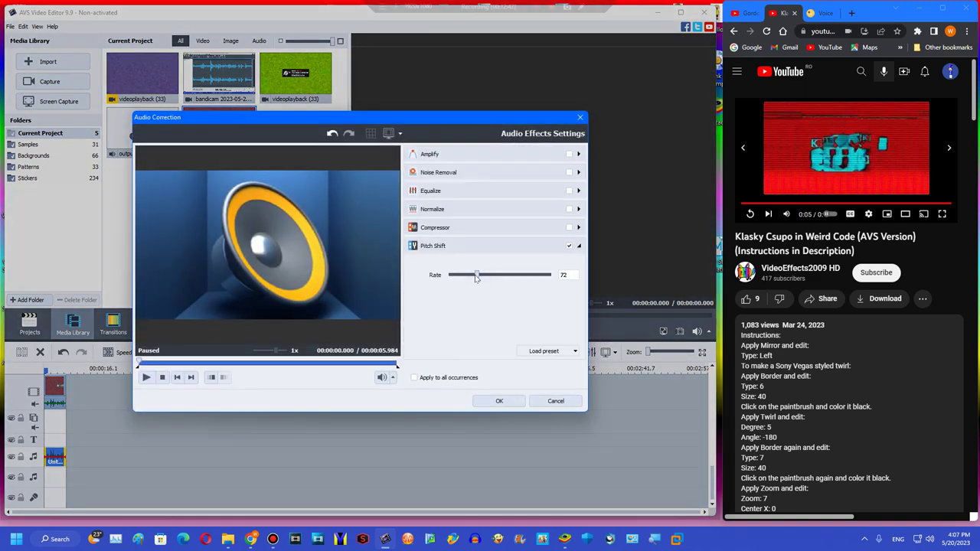
left_click(491, 405)
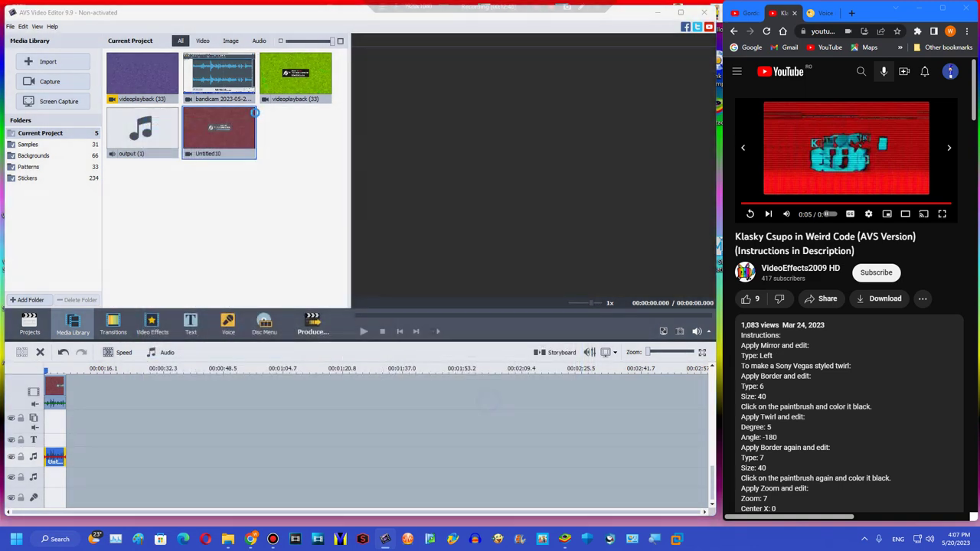
Place Untitled10 on the second audio line and apply Pitch Shift with rate 76
left_click_drag(222, 134, 52, 474)
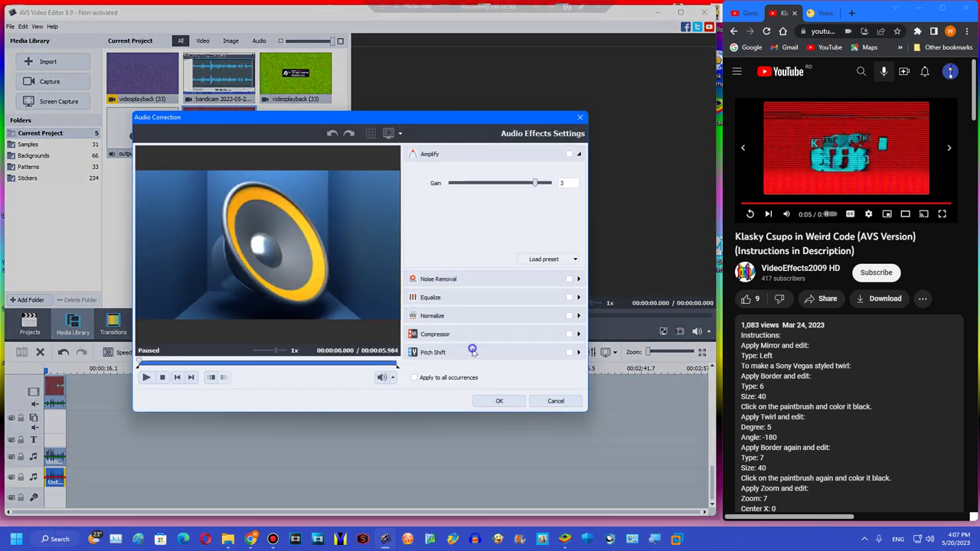
left_click(472, 349)
left_click(475, 277)
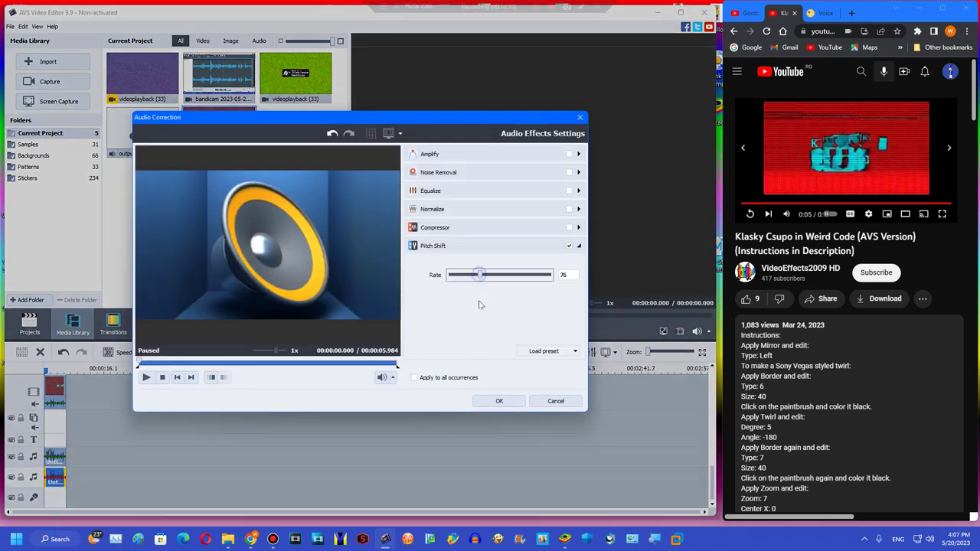
left_click(483, 403)
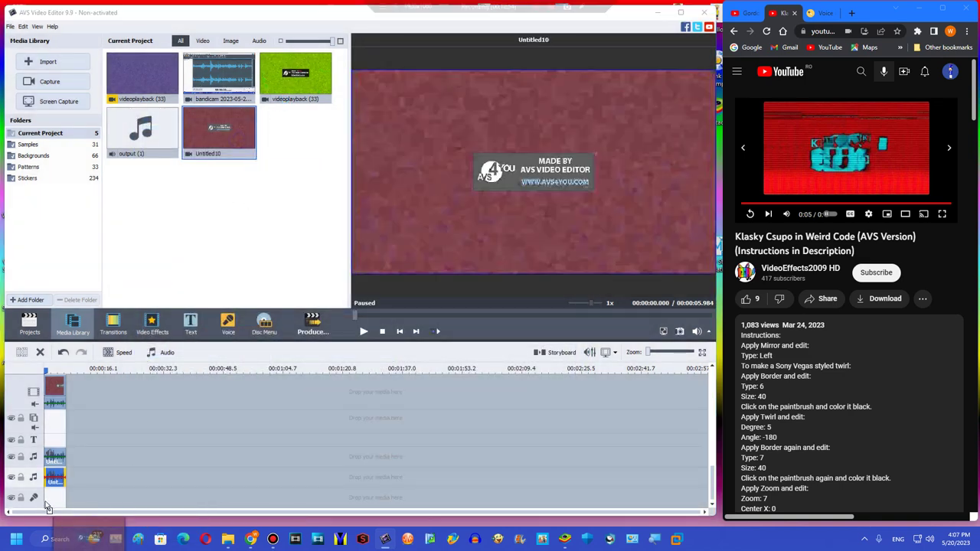
Place Untitled10 on the voice line, apply Pitch Shift with rate 79 and preview the whole project
left_click_drag(128, 397, 55, 497)
left_click(150, 350)
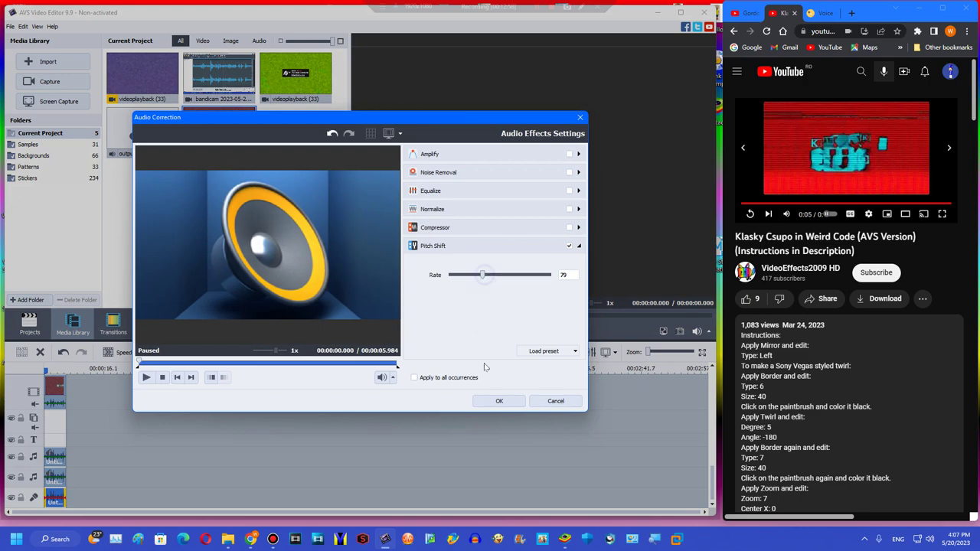
left_click(484, 399)
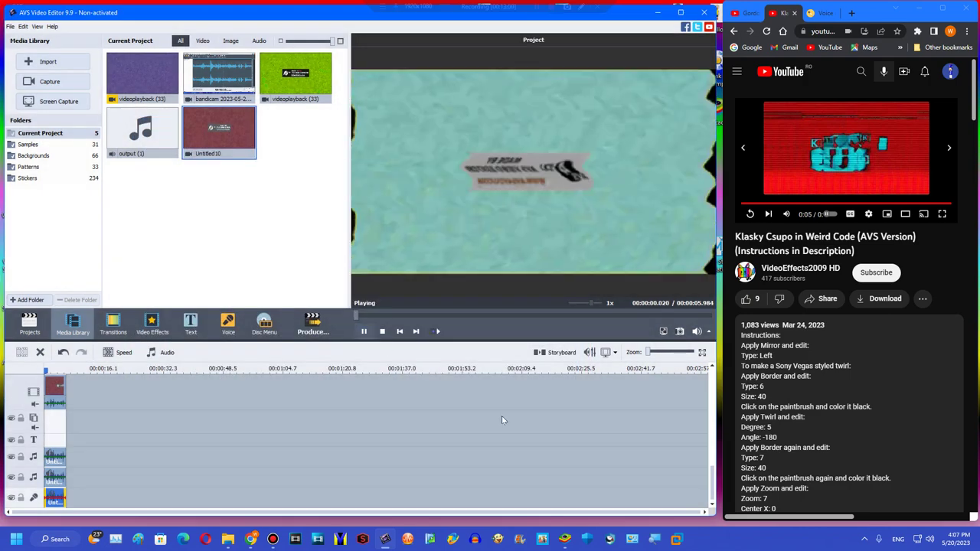
left_click_drag(711, 479, 711, 375)
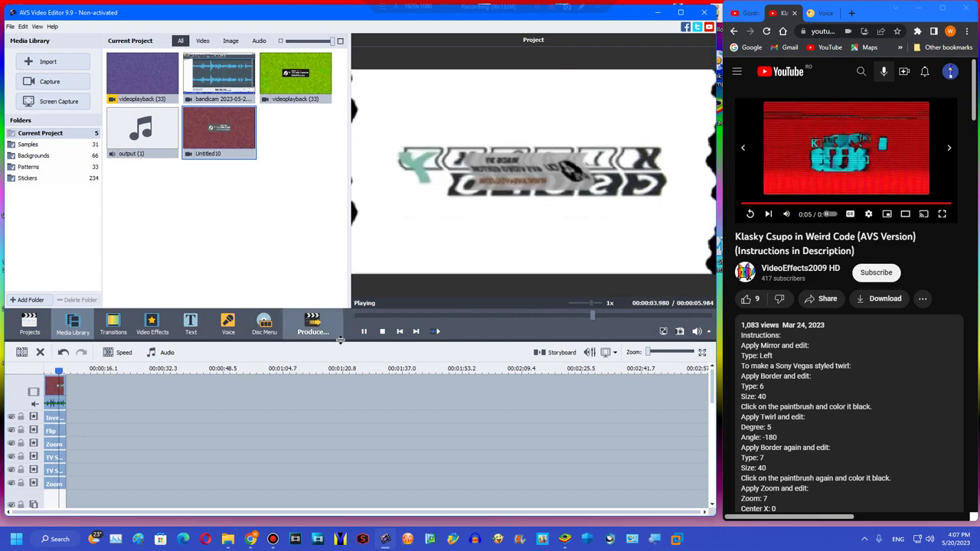
left_click(382, 331)
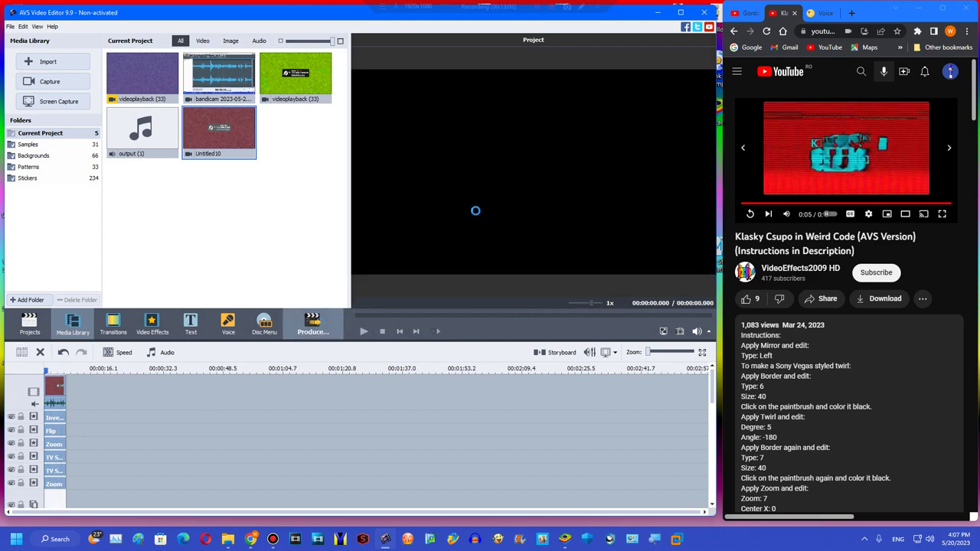
In Chrome, close the Voice tab, open the "Deathly Gordon ramsay of doom Effects" video, pause it and expand its description
left_click(825, 15)
left_click(826, 15)
left_click(748, 16)
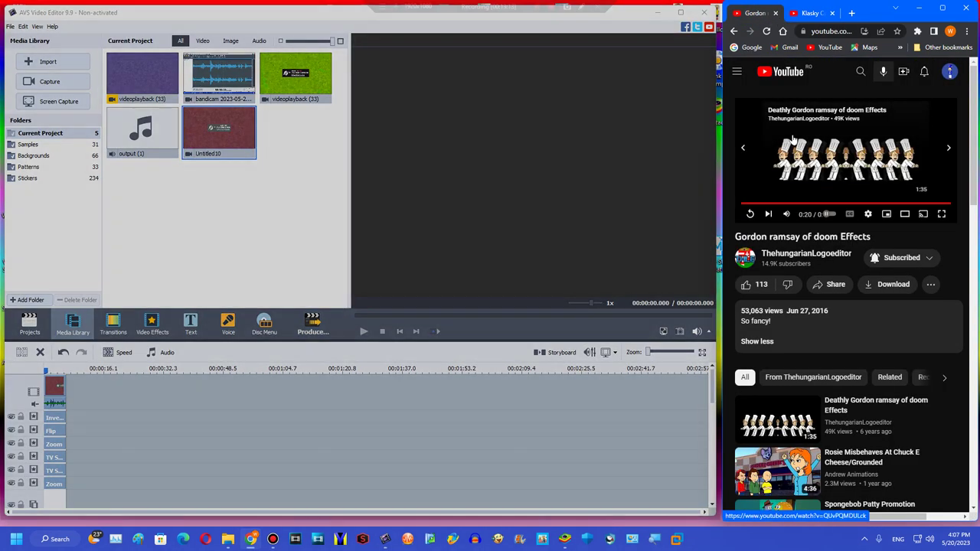
left_click(792, 140)
left_click(391, 539)
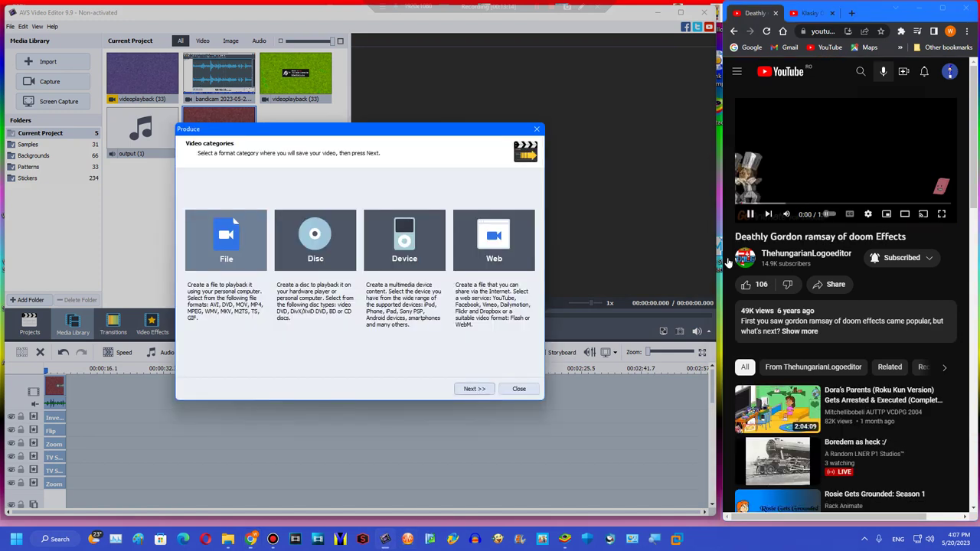
left_click(789, 250)
key("space")
left_click(768, 331)
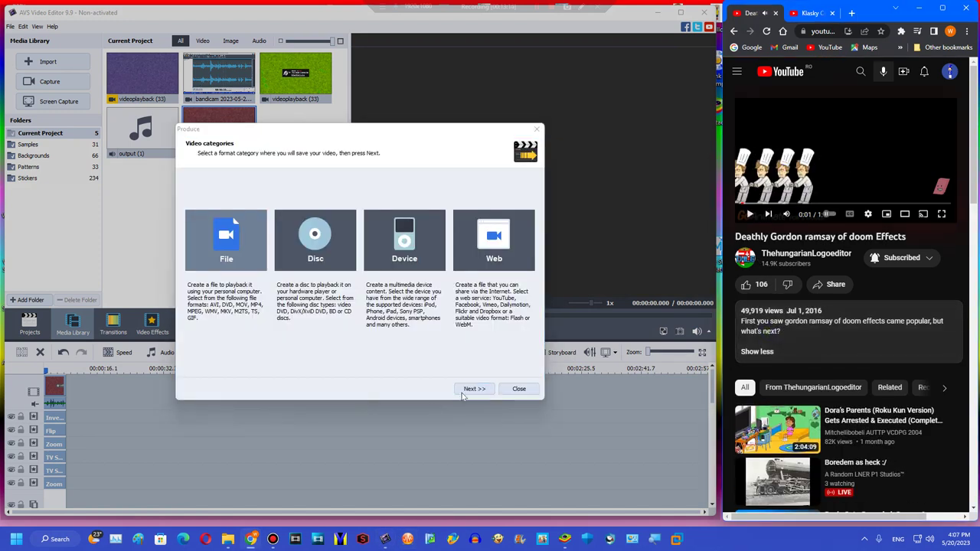
Switch to AVS Video Editor and produce the project as a WMV file in My User Videos v2, continuing with the non-activated version
left_click(461, 391)
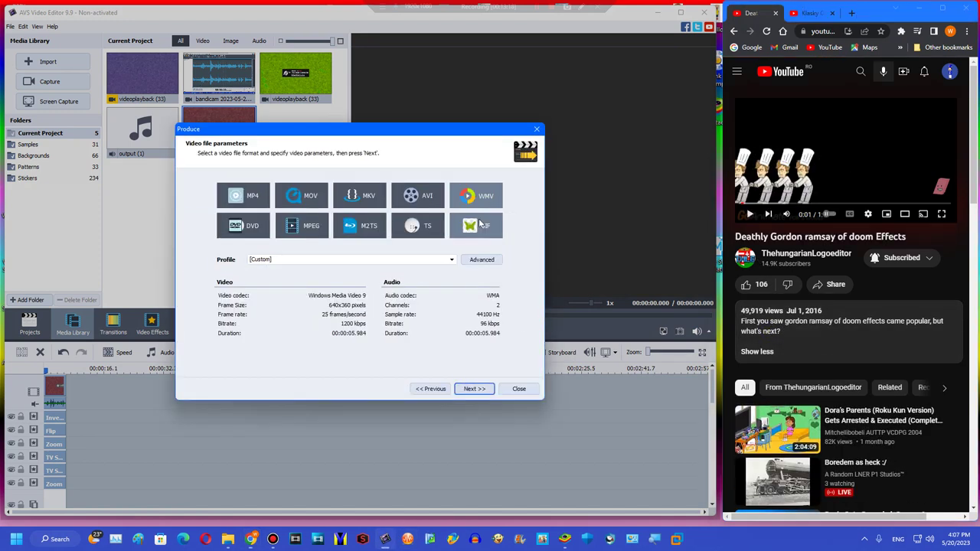
left_click(463, 388)
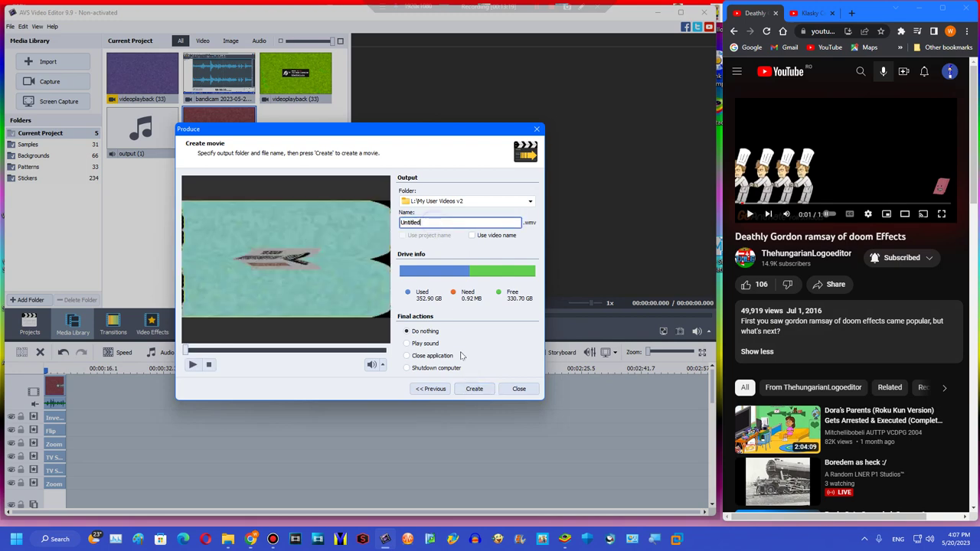
left_click(474, 389)
left_click(339, 315)
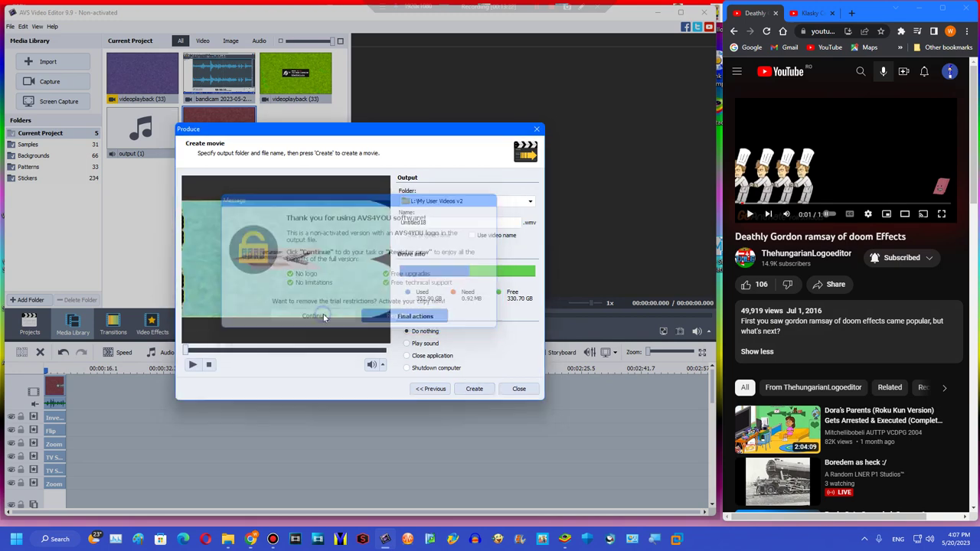
Name the output file Untitled19, create the WMV movie with the non-activated version, and view its output folder
left_click(387, 297)
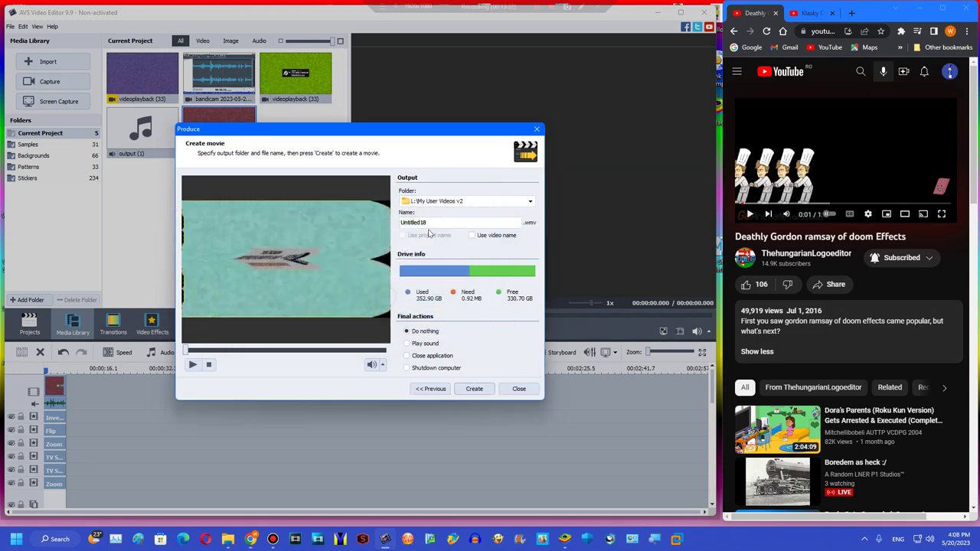
left_click(471, 389)
left_click(322, 318)
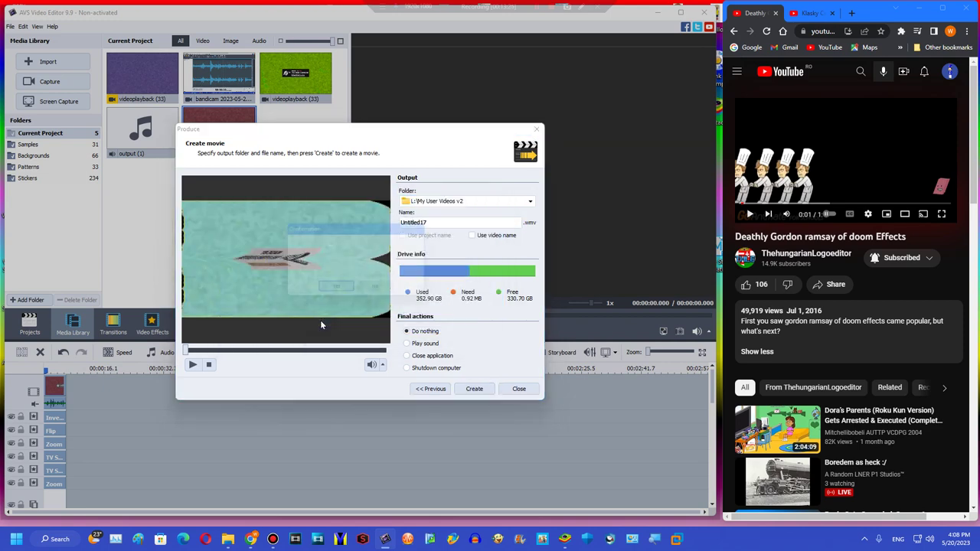
left_click(381, 294)
left_click(445, 223)
key("BackSpace")
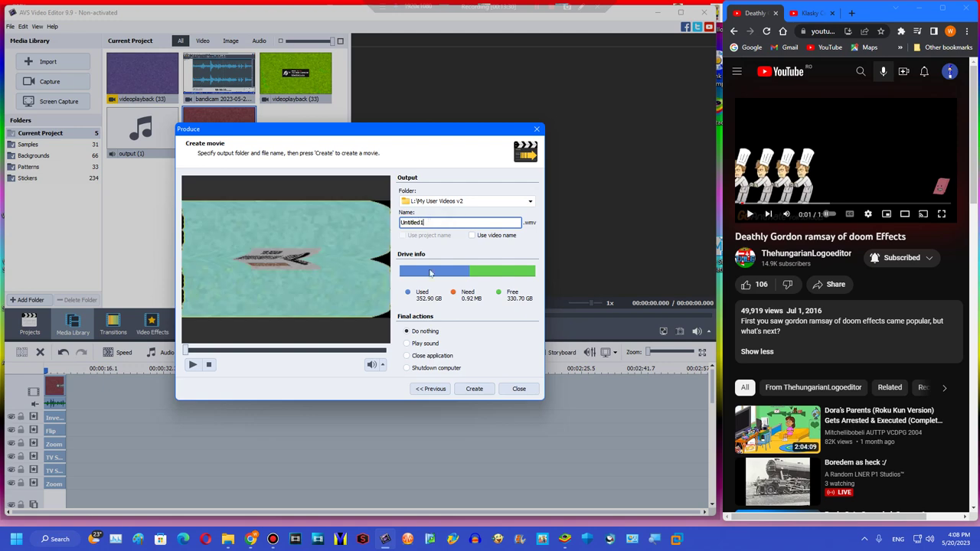
left_click(464, 390)
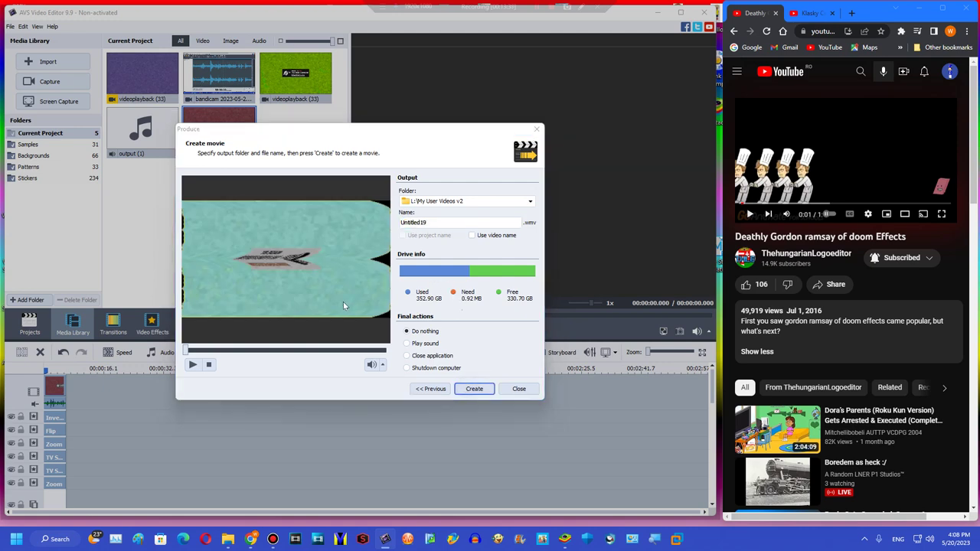
left_click(338, 319)
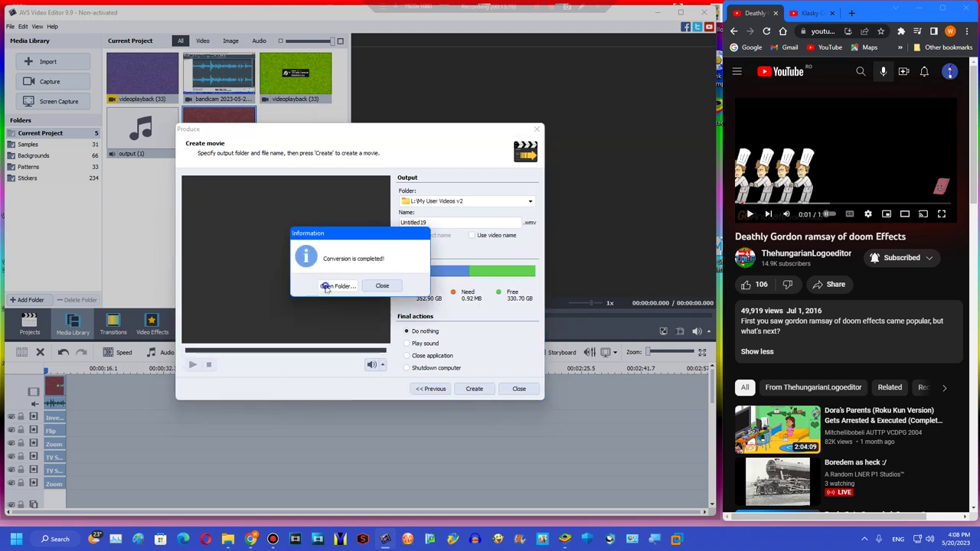
left_click(331, 285)
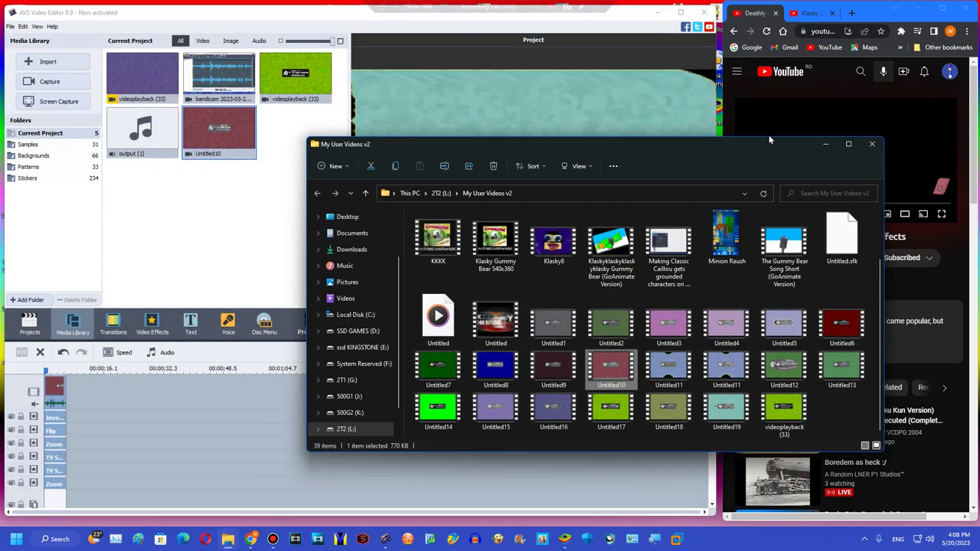
left_click(824, 144)
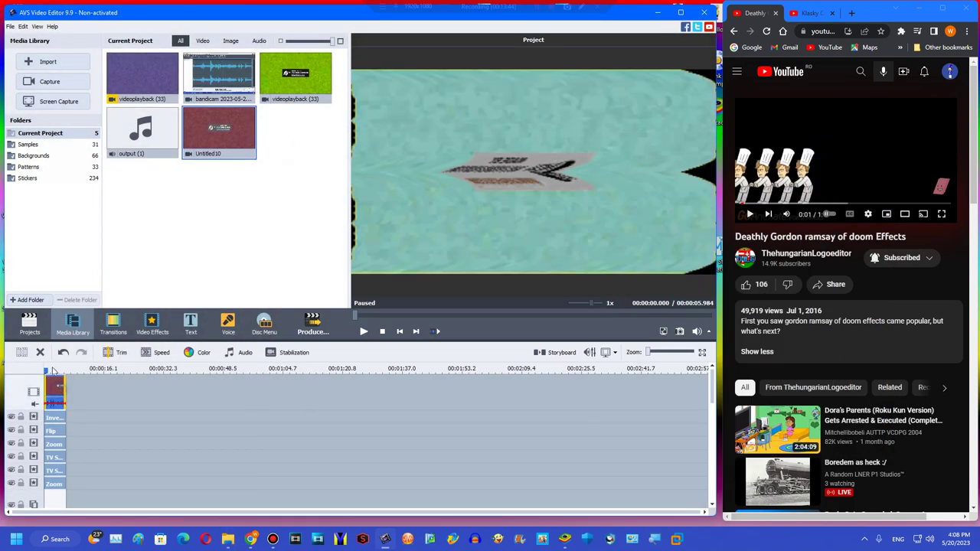
Delete the clip from the timeline and open the existing project Deaf X from the Replace Effects AVS Video Editor folder
left_click(40, 353)
left_click(34, 334)
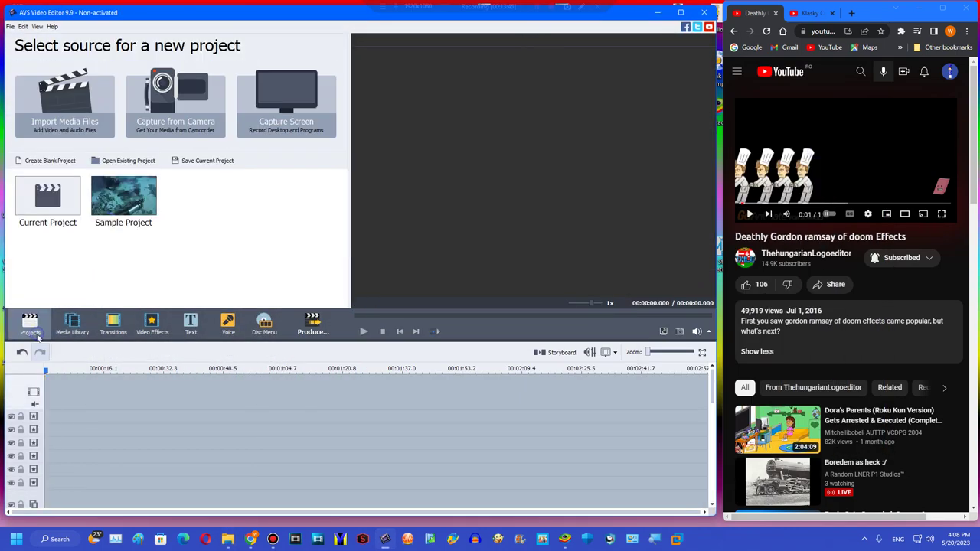
left_click(123, 160)
scroll(449, 199, "down", 8)
scroll(449, 173, "up", 12)
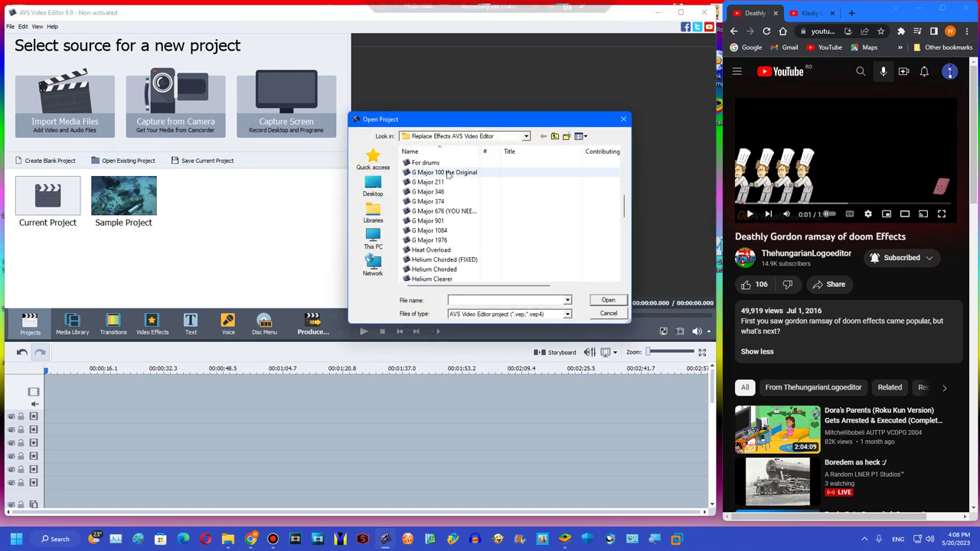
double_click(436, 222)
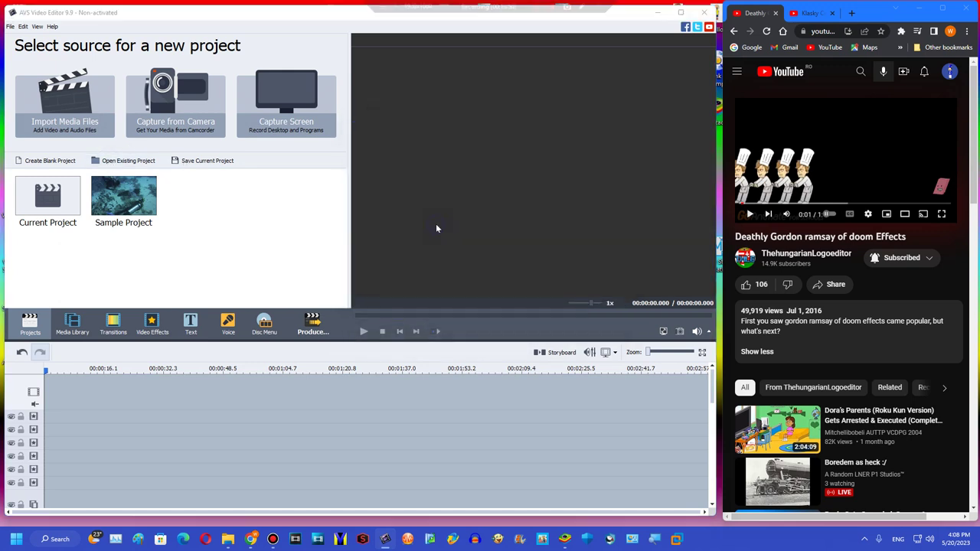
left_click(370, 292)
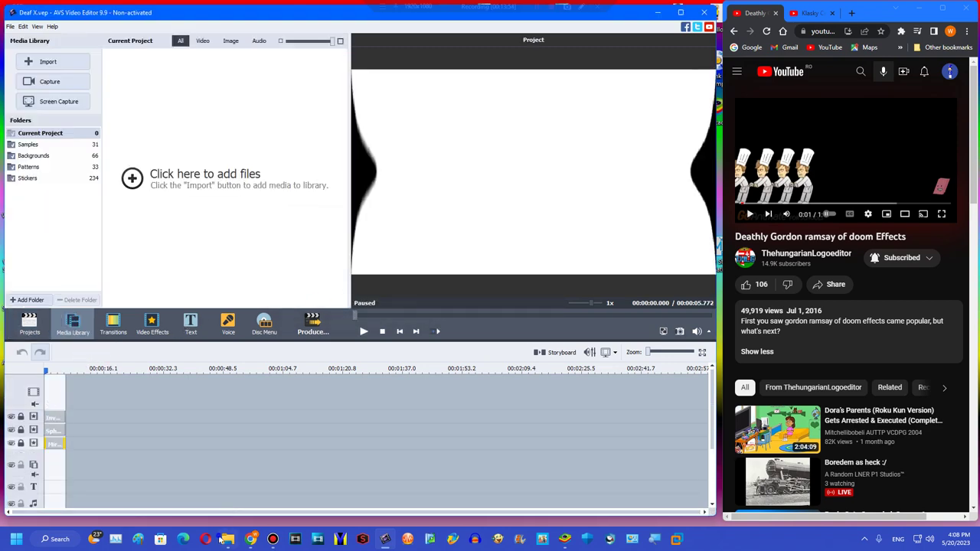
Place Untitled10 from the My User Videos v2 folder on the project's main video line
left_click(226, 539)
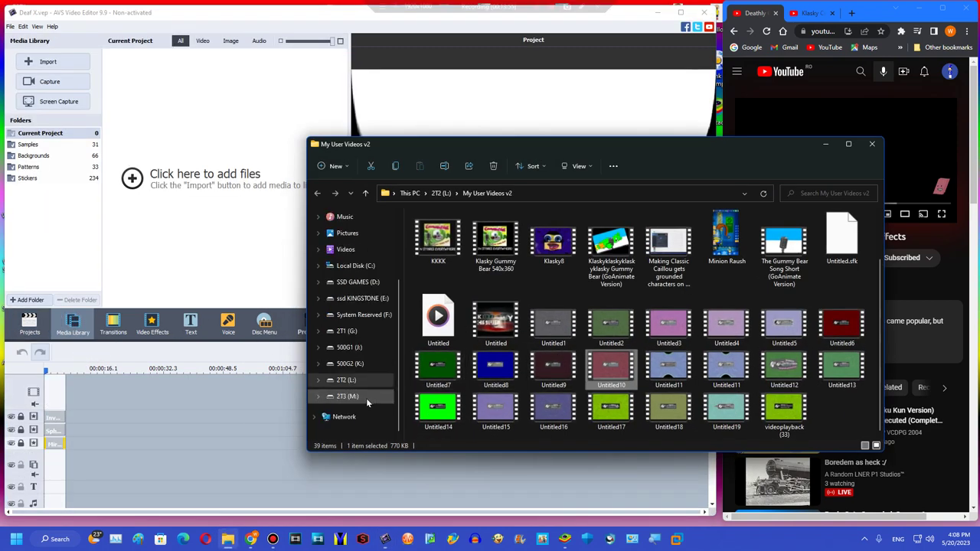
left_click(364, 394)
scroll(522, 358, "down", 3)
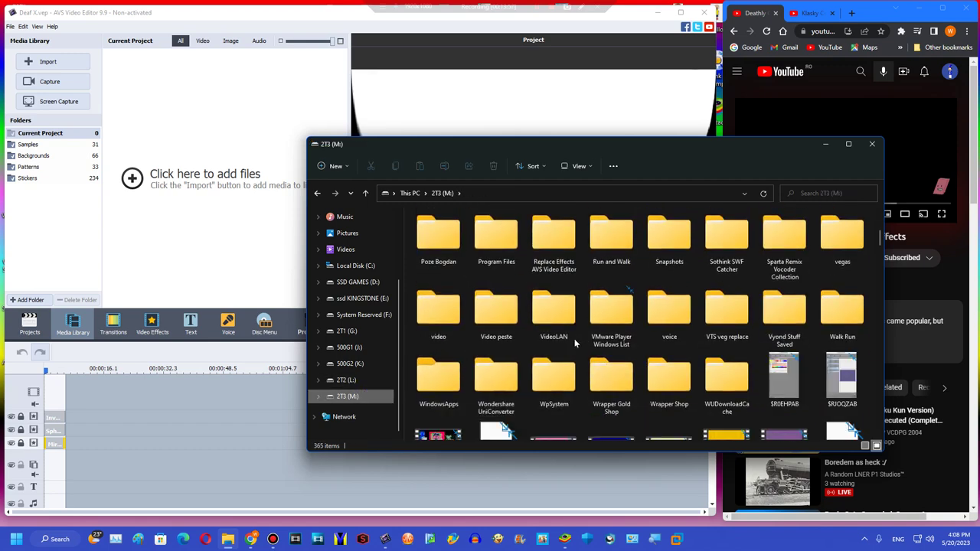
left_click(317, 192)
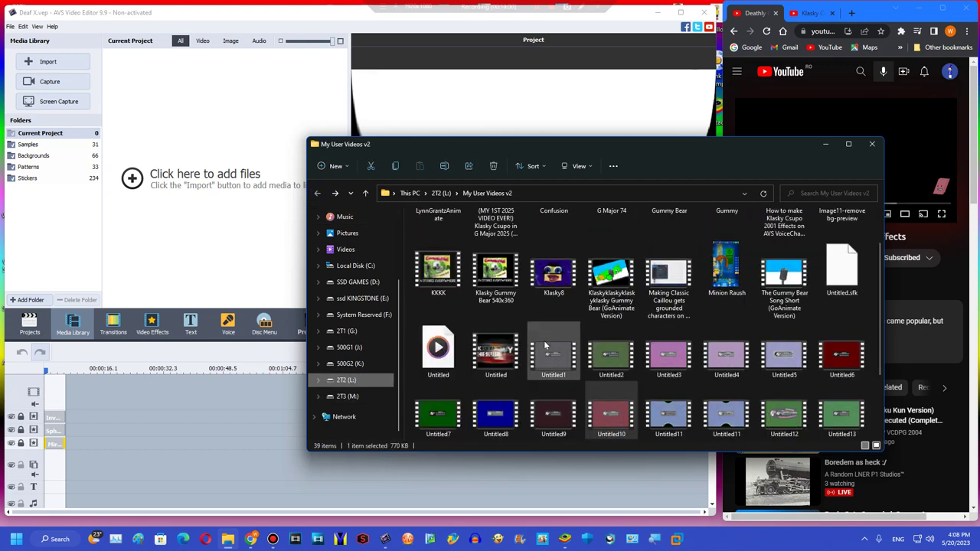
scroll(569, 354, "down", 1)
left_click_drag(602, 341, 89, 420)
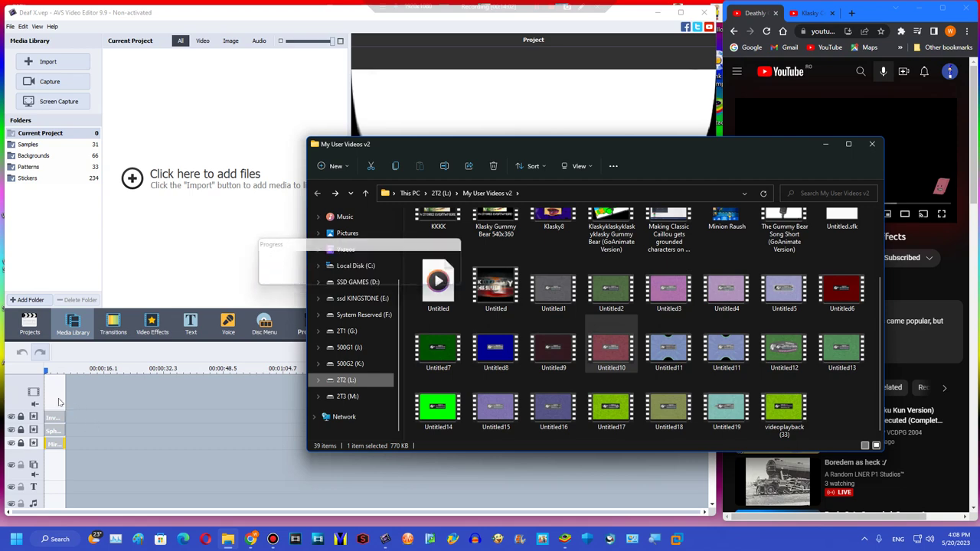
Unlock the effect lines and extend the Invert, Sphere and Mirror effects to the end of the Untitled10 clip
left_click(21, 442)
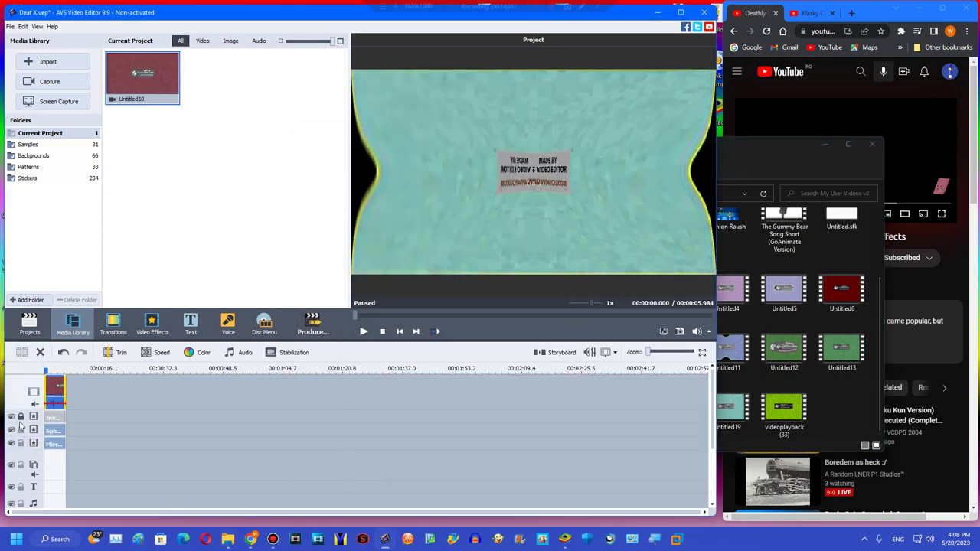
left_click(23, 425)
left_click(61, 417)
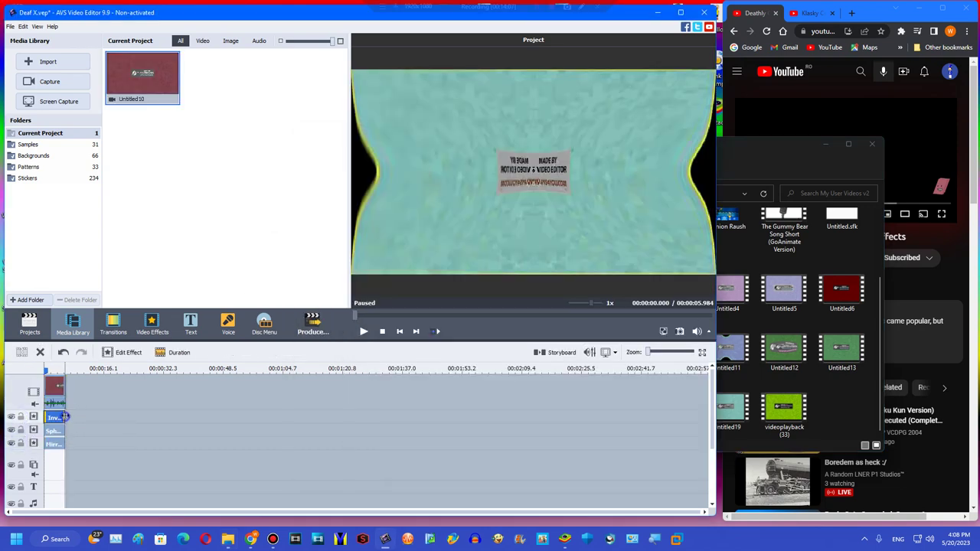
left_click(62, 431)
left_click(66, 444)
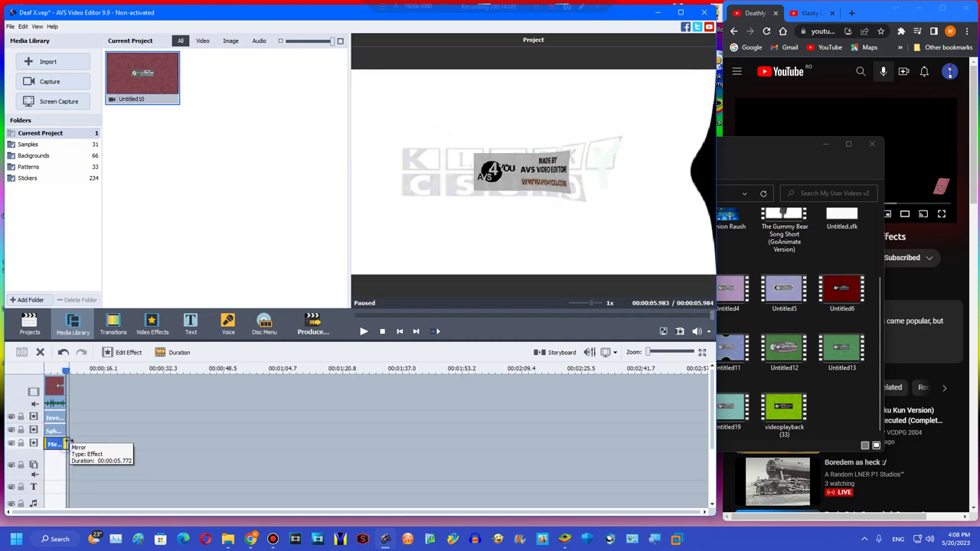
Review the Sphere effect's settings and preview, and accept them
left_click(59, 432)
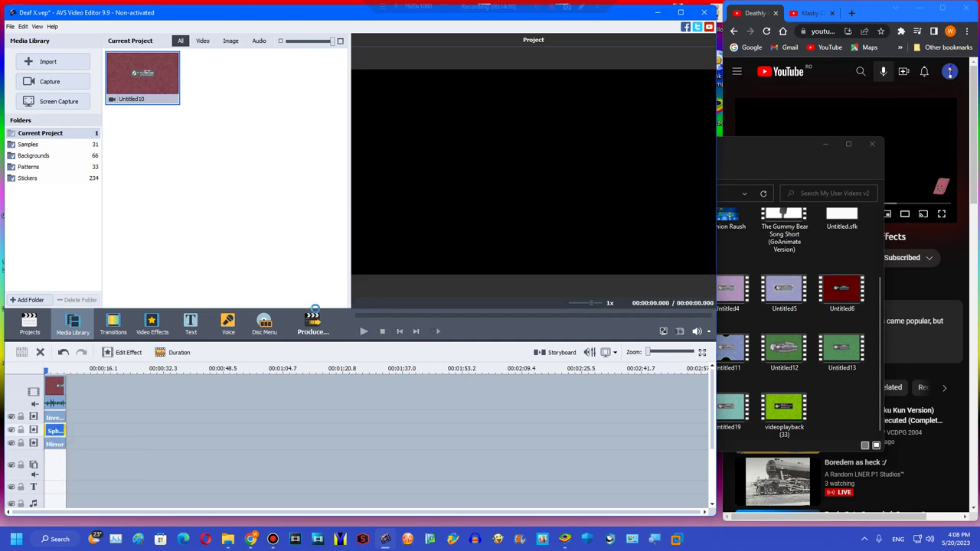
left_click(123, 353)
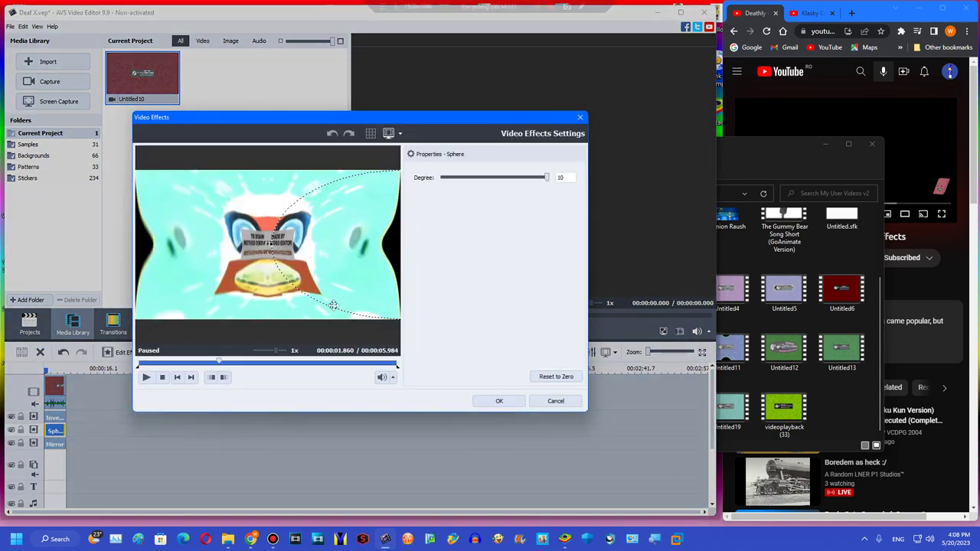
left_click(504, 405)
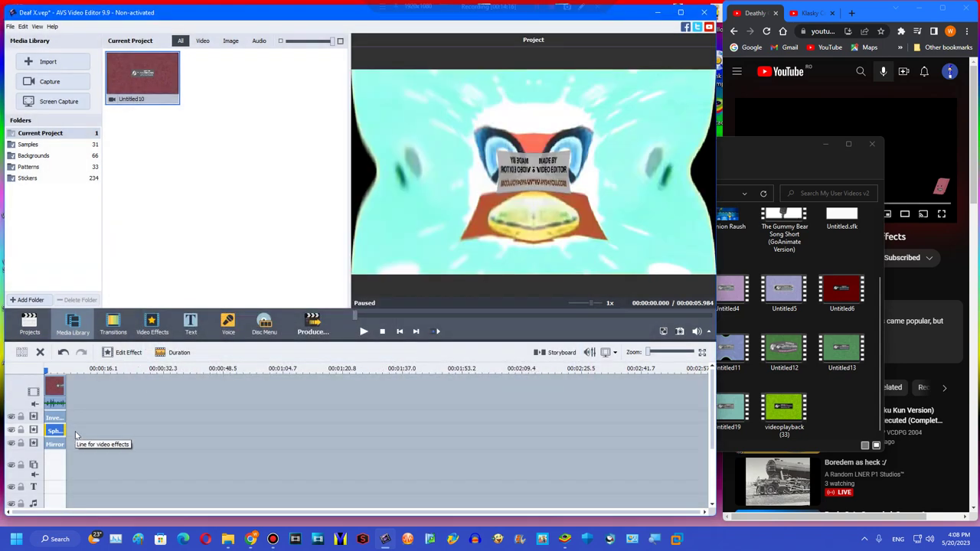
Set the Untitled10 clip's hue to -150 in Color Correction and preview the project at several points
left_click(52, 389)
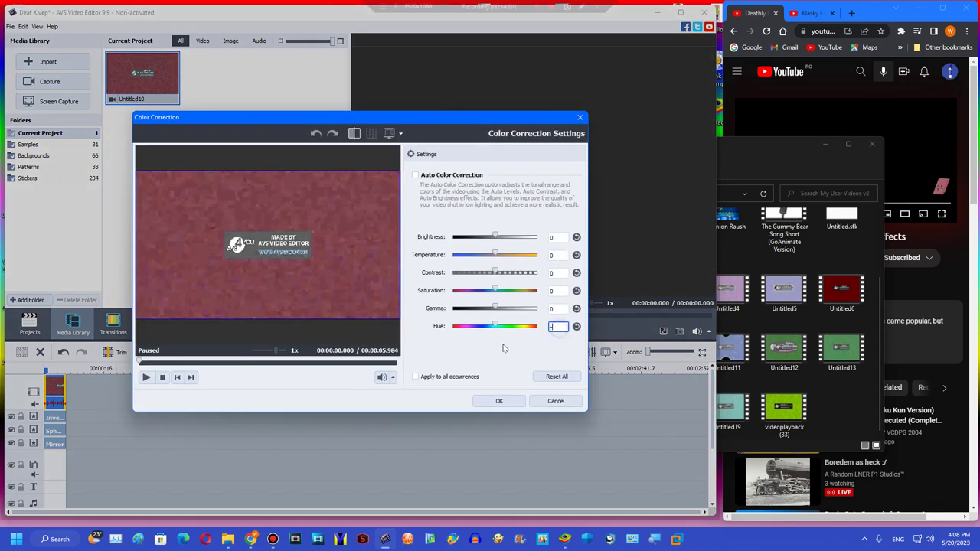
type("0")
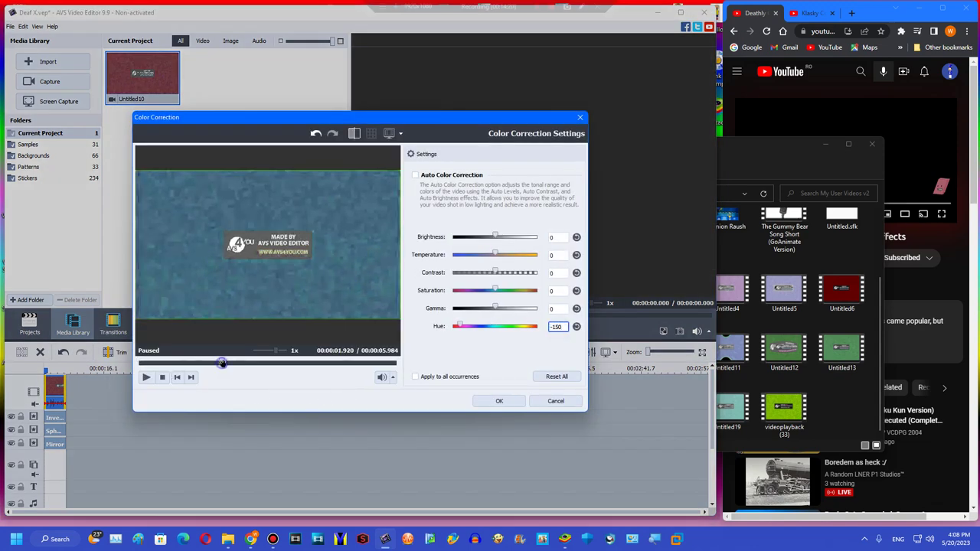
left_click(221, 363)
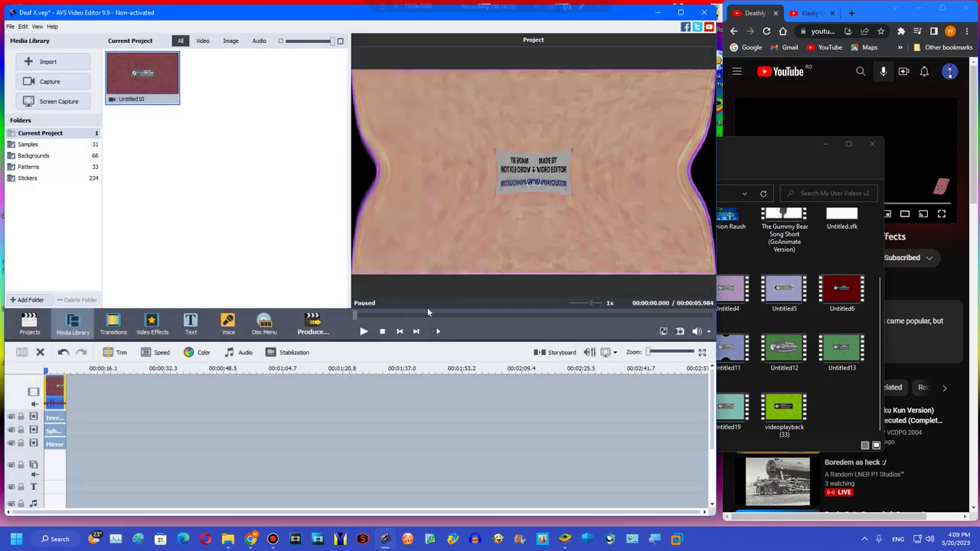
left_click_drag(428, 312, 538, 316)
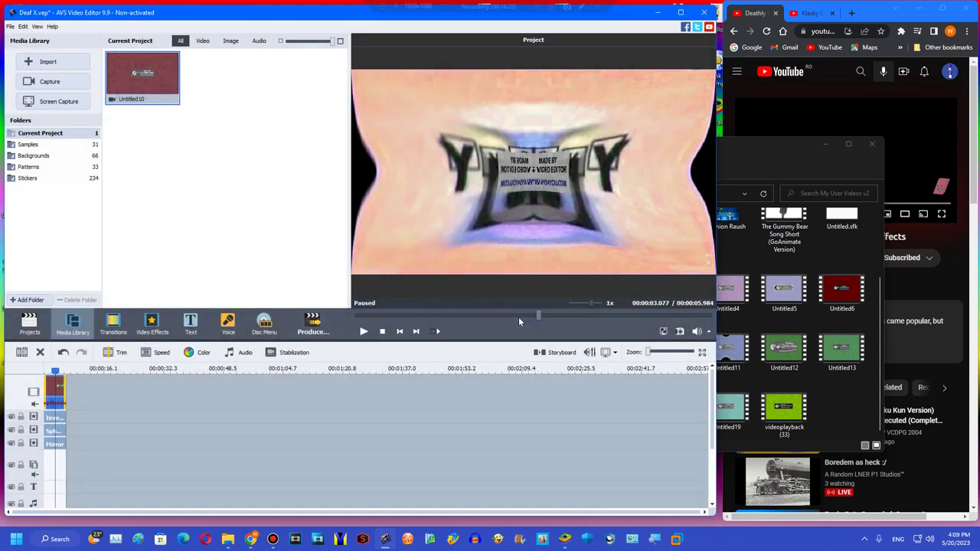
left_click(518, 315)
right_click(62, 393)
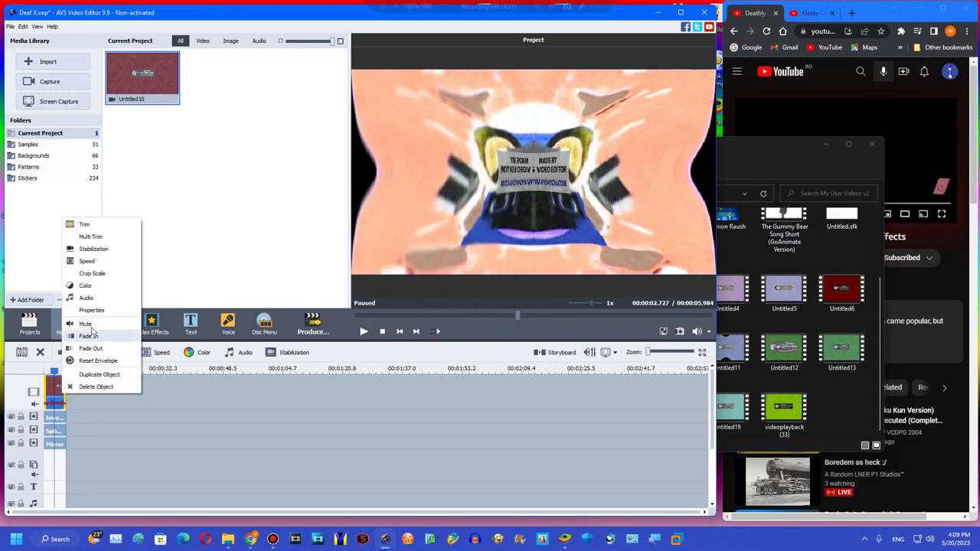
left_click(440, 494)
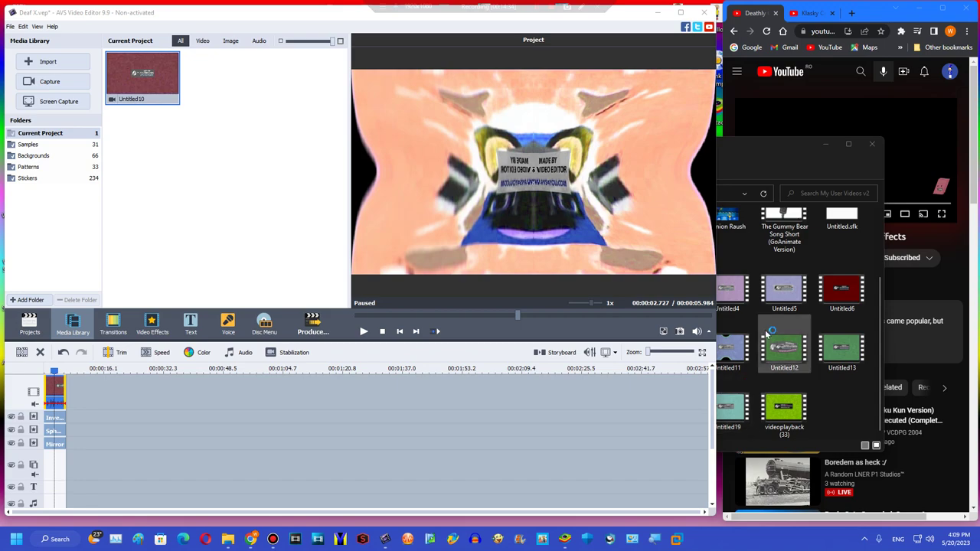
From File Explorer, import 1Splaat in the Replace Effects AVS Video Editor folder on drive M: into Audacity
left_click(784, 289)
left_click(367, 396)
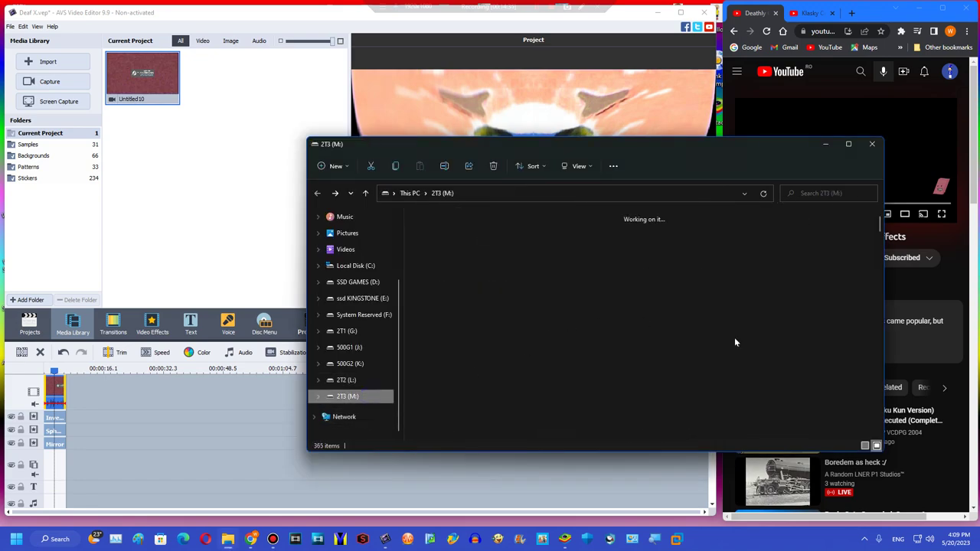
scroll(722, 354, "up", 1)
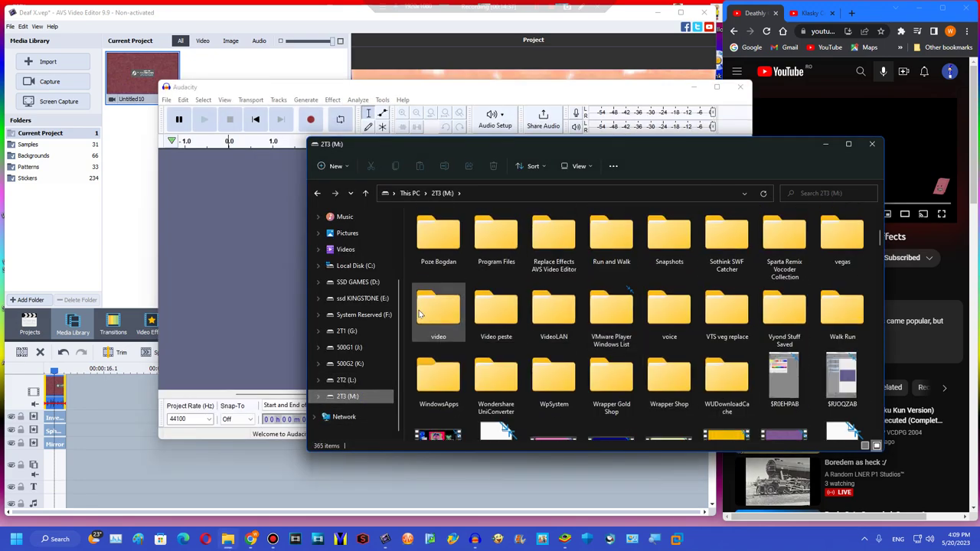
double_click(563, 246)
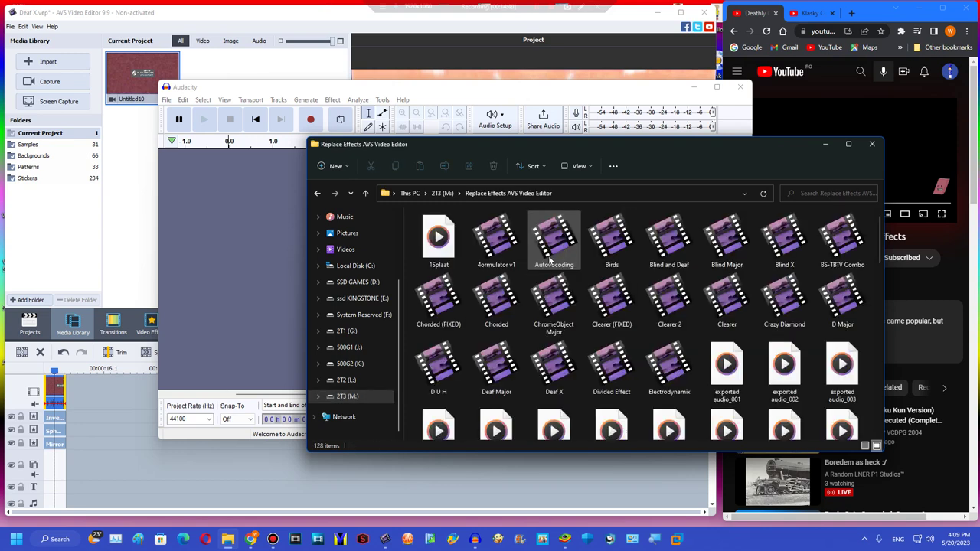
left_click_drag(438, 237, 256, 325)
Select the whole 1Splaat track and apply Change Speed with a speed multiplier of 0.500
left_click(332, 100)
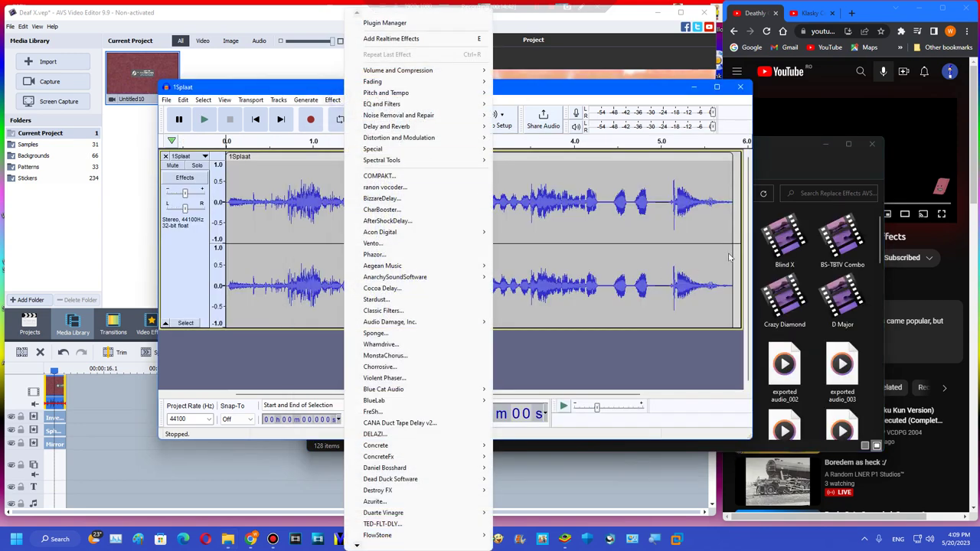
left_click_drag(741, 291, 21, 7)
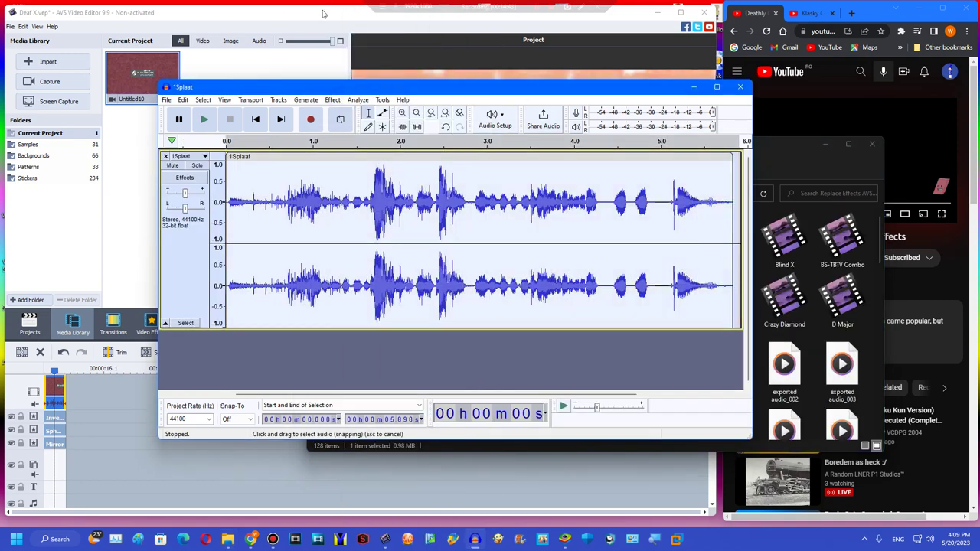
left_click(332, 100)
mouse_move(428, 92)
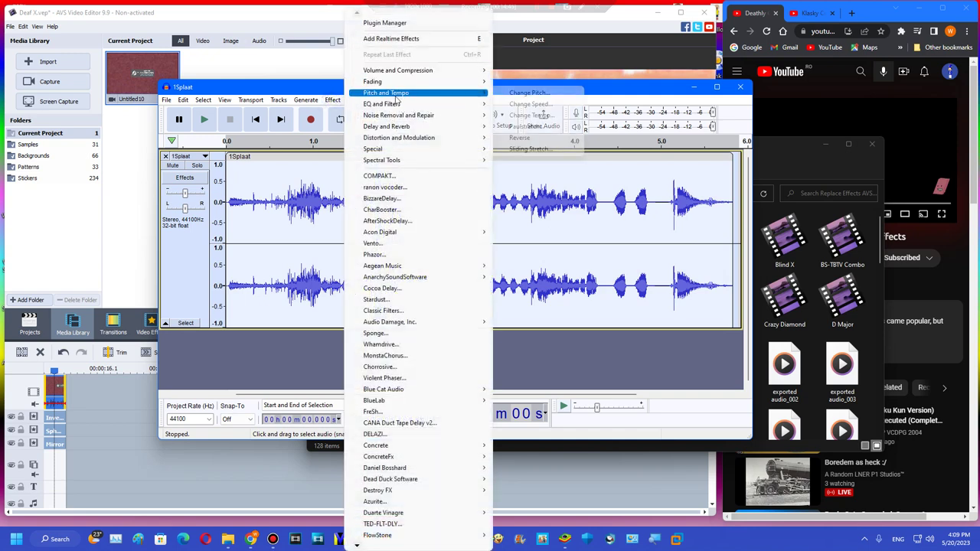
left_click(529, 104)
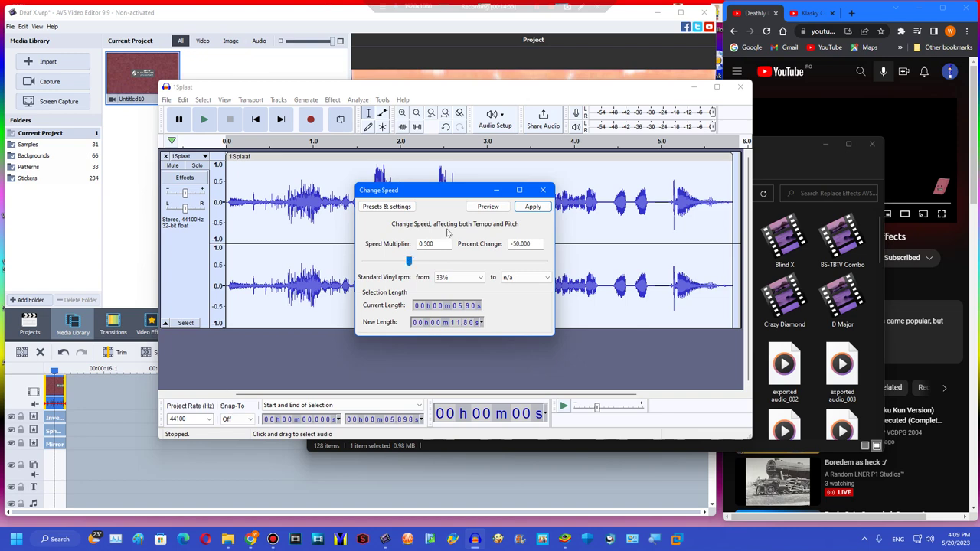
left_click(532, 206)
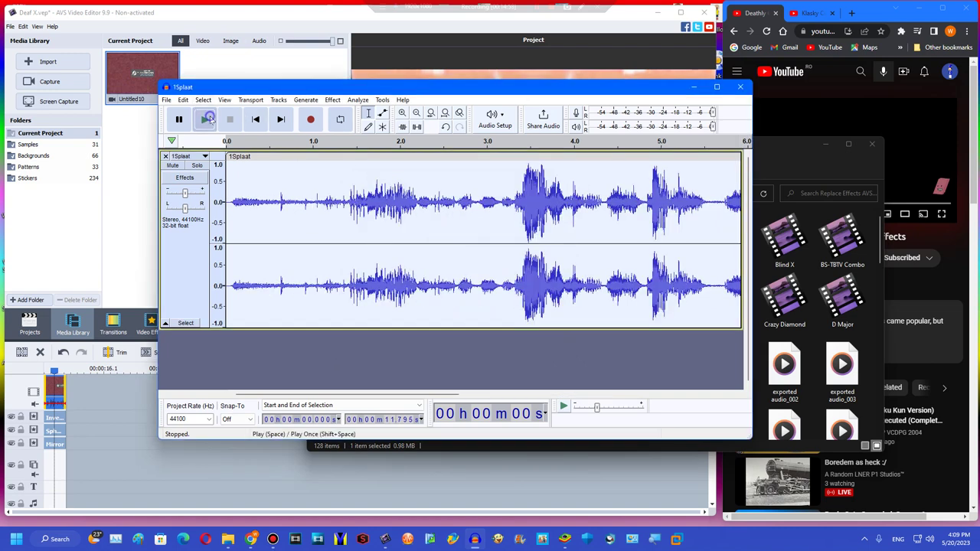
Play back part of the slowed 1Splaat track, and apply Change Speed with a 0.500 multiplier once more
left_click(208, 119)
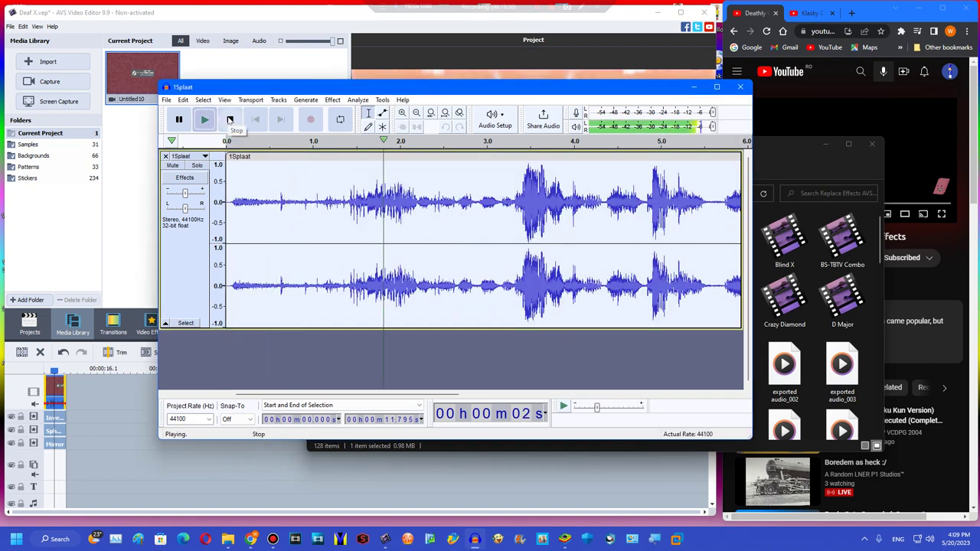
left_click(230, 119)
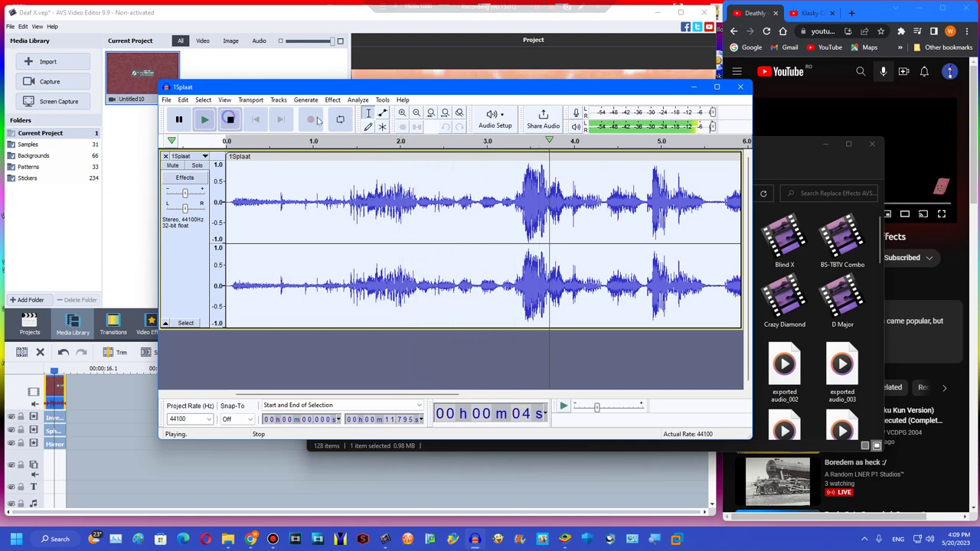
left_click(332, 99)
mouse_move(387, 93)
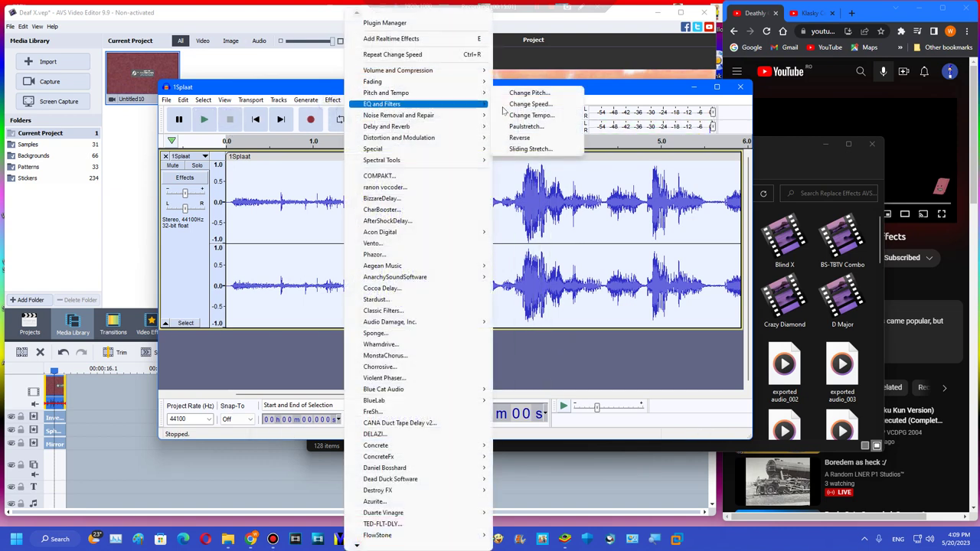
left_click(515, 105)
left_click(533, 206)
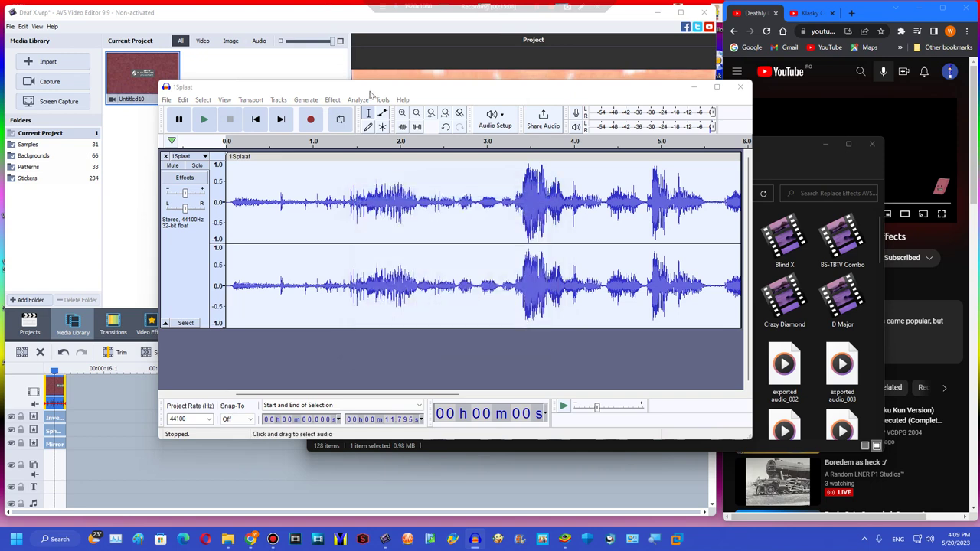
Apply Change Pitch of 24 semitones to the selected 1Splaat track
left_click(333, 100)
mouse_move(467, 93)
left_click(529, 93)
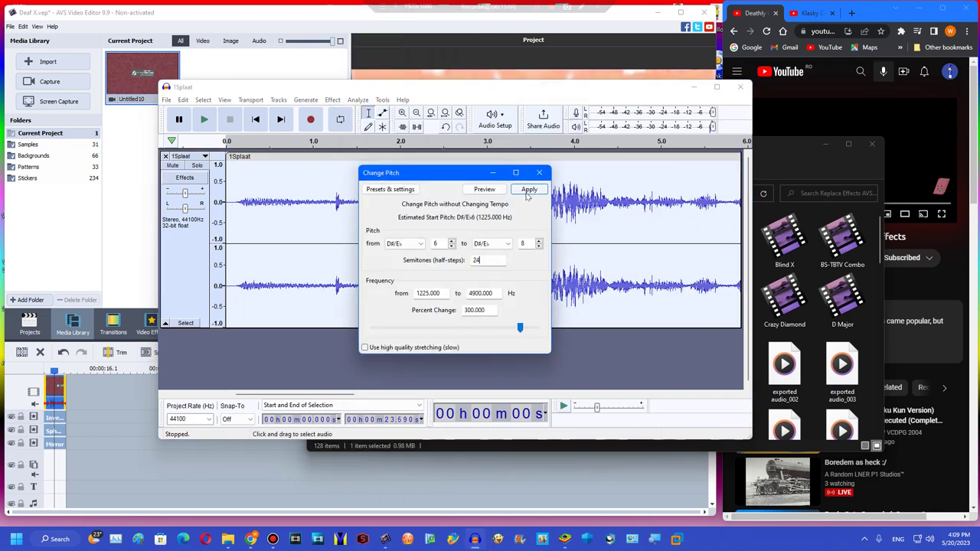
left_click(528, 191)
Apply Change Speed with a 2.000 multiplier twice to the pitched 1Splaat track and play part of the result
left_click(332, 100)
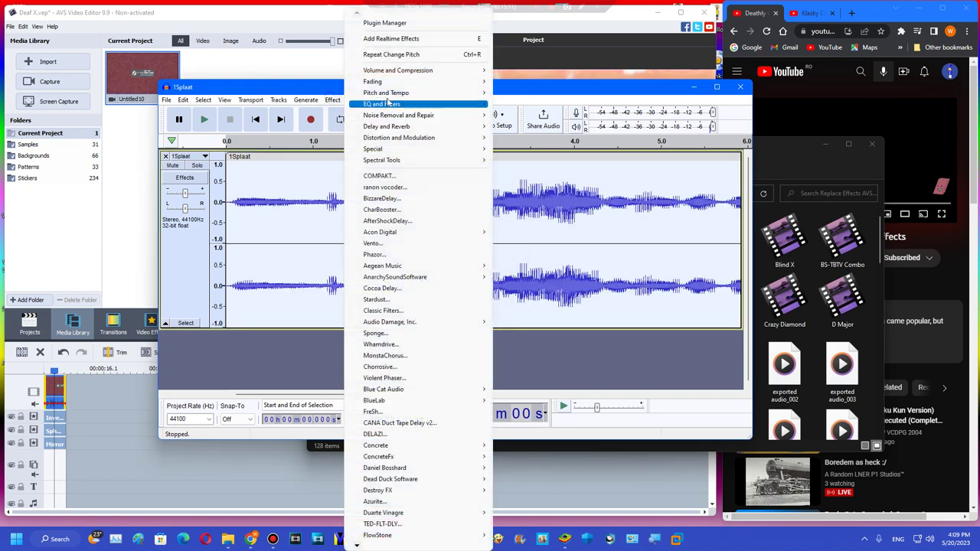
mouse_move(429, 93)
left_click(528, 103)
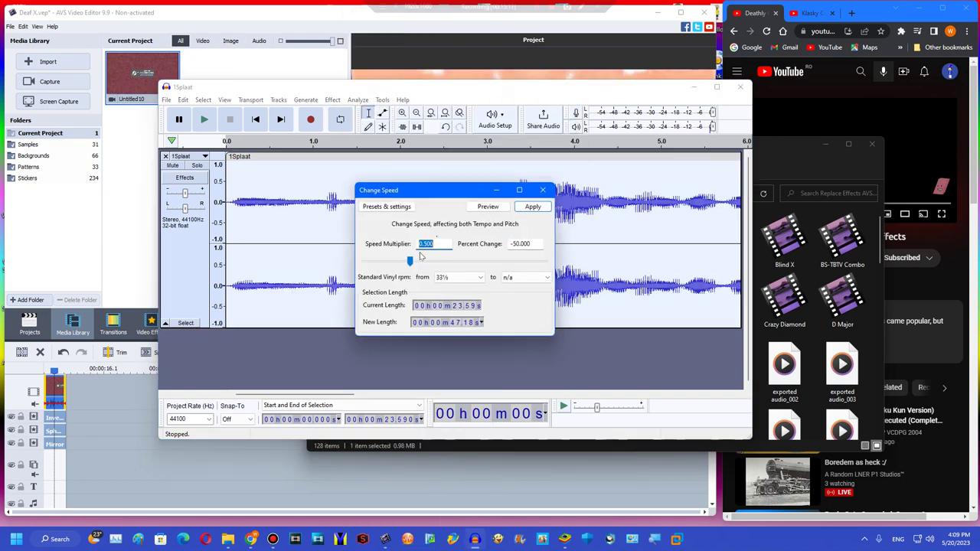
left_click(534, 210)
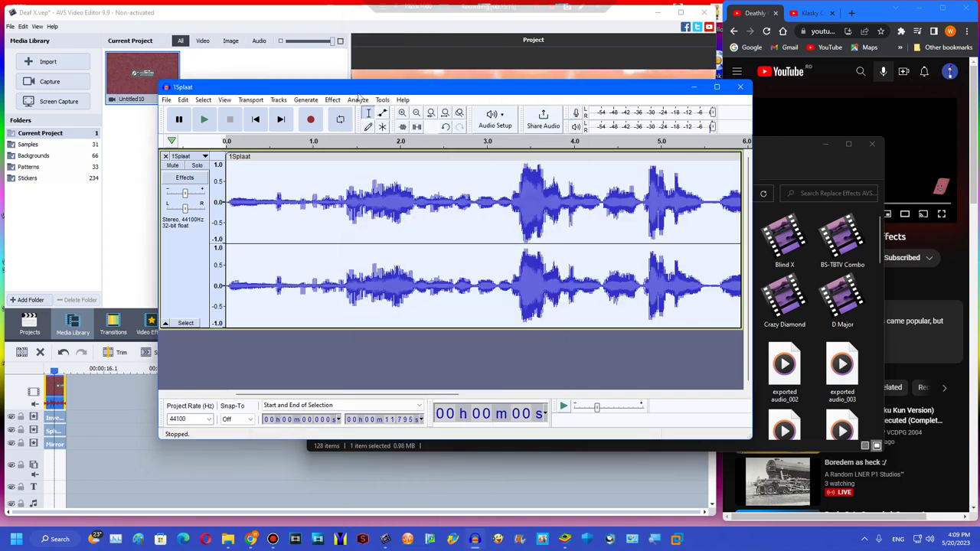
left_click(332, 100)
mouse_move(381, 92)
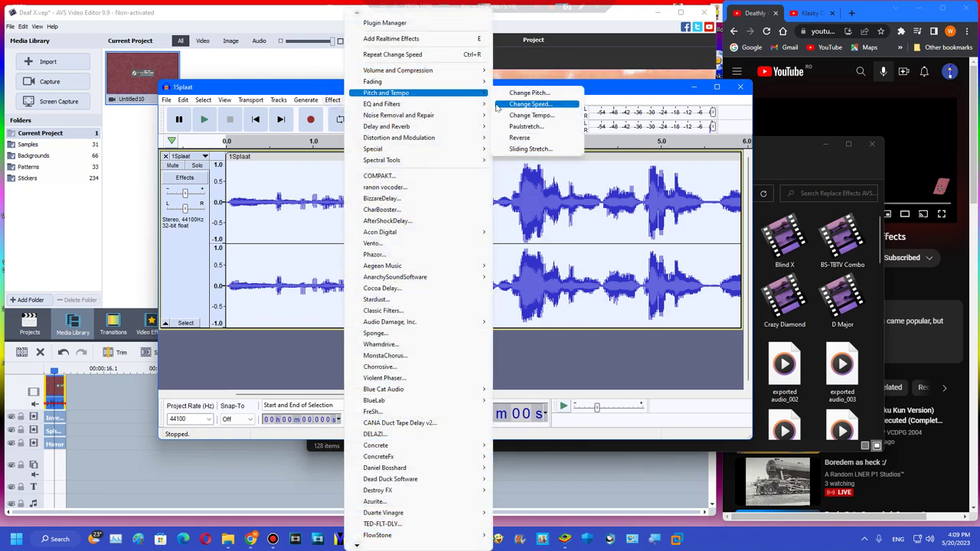
left_click(529, 103)
left_click(532, 210)
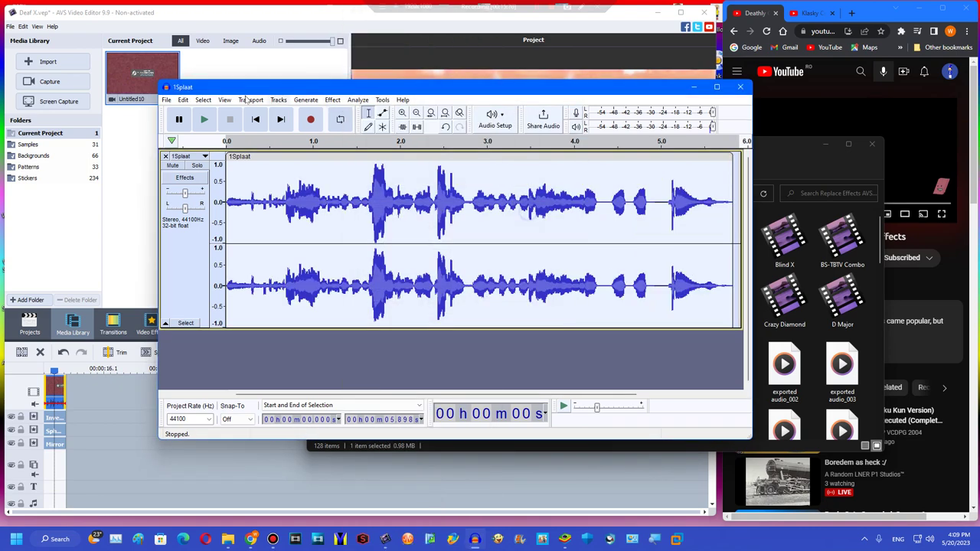
left_click(206, 119)
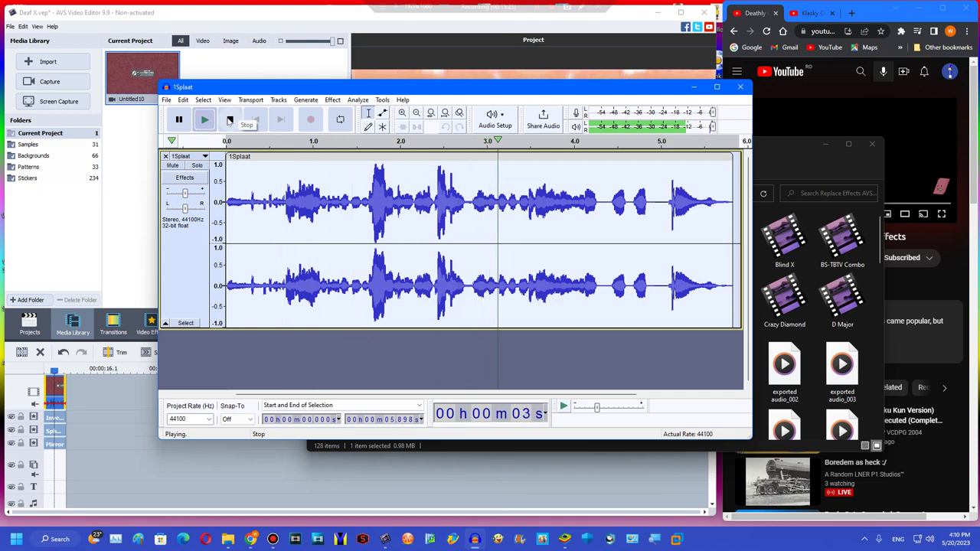
left_click(229, 120)
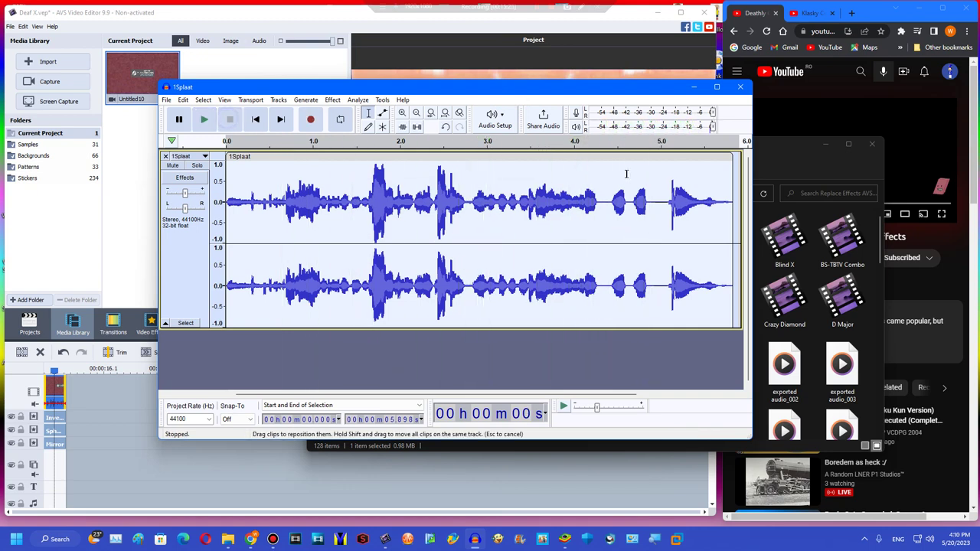
Import 1Splaat from File Explorer as a second Audacity track and apply Change Speed with a 0.500 multiplier to it twice
left_click(777, 151)
left_click_drag(439, 239, 238, 353)
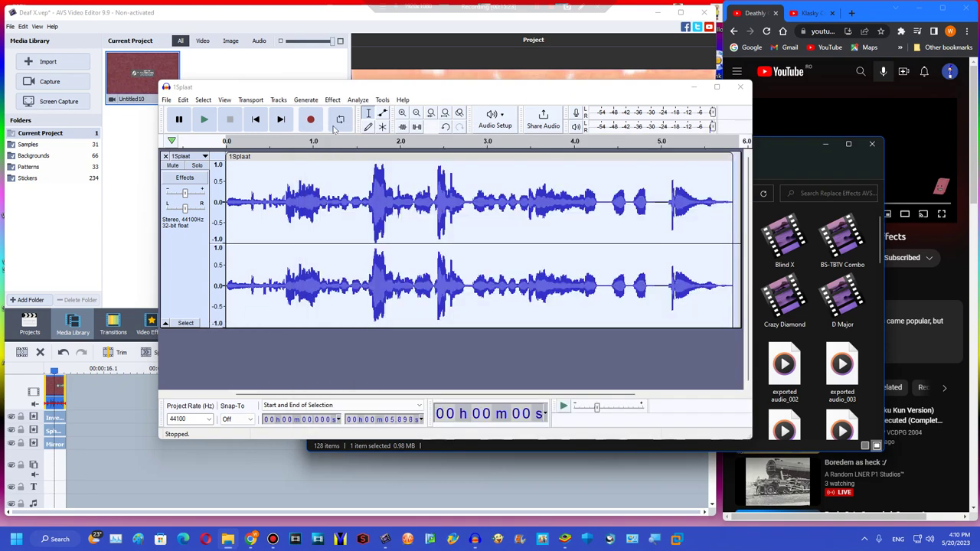
left_click(333, 101)
mouse_move(438, 98)
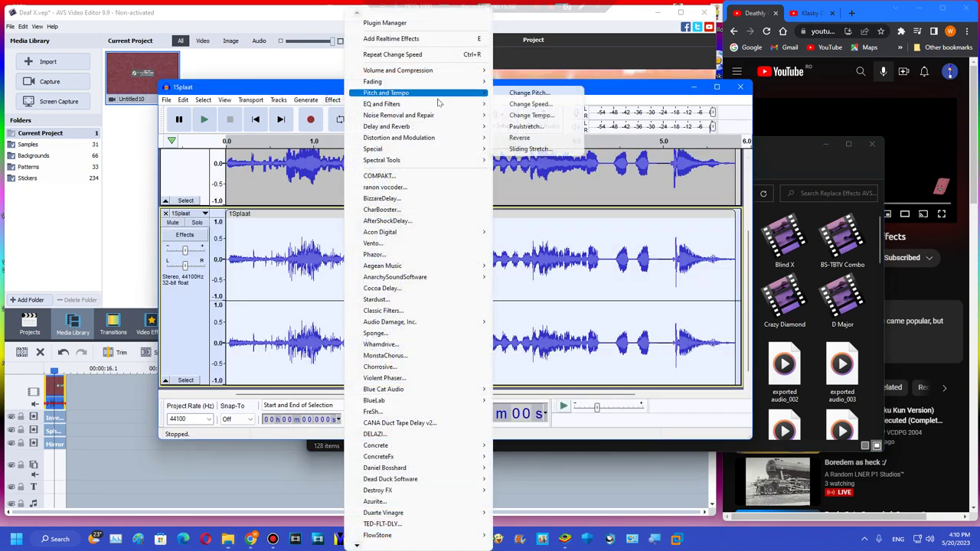
left_click(536, 102)
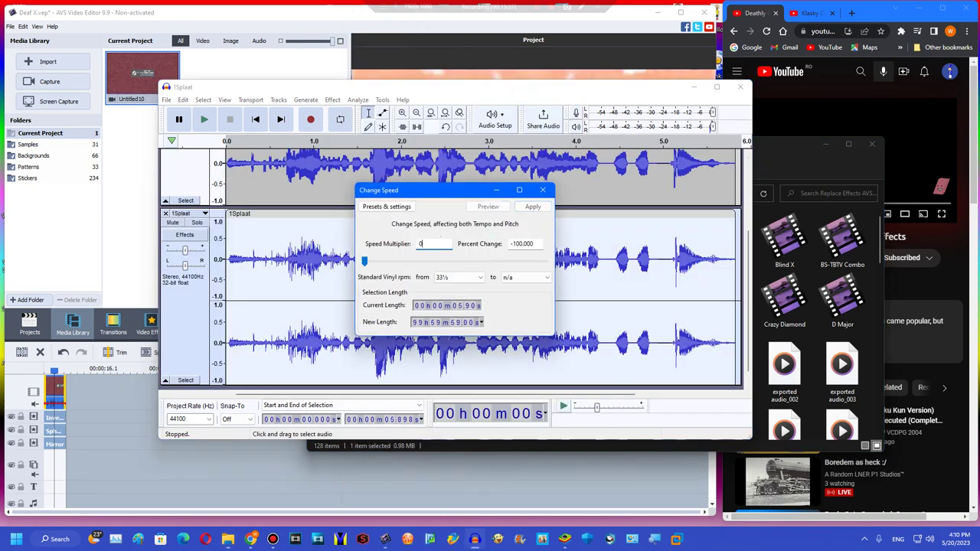
left_click(532, 207)
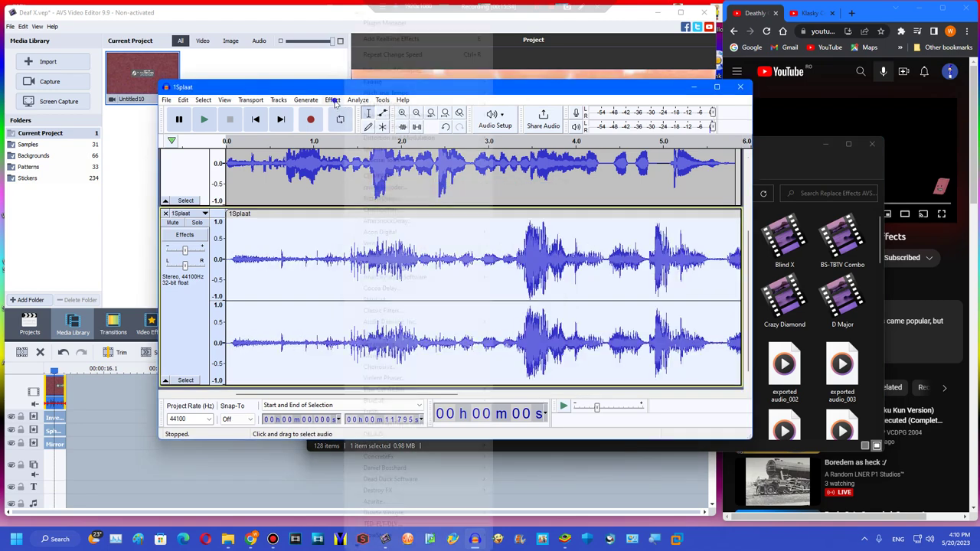
left_click(332, 100)
mouse_move(394, 95)
left_click(536, 103)
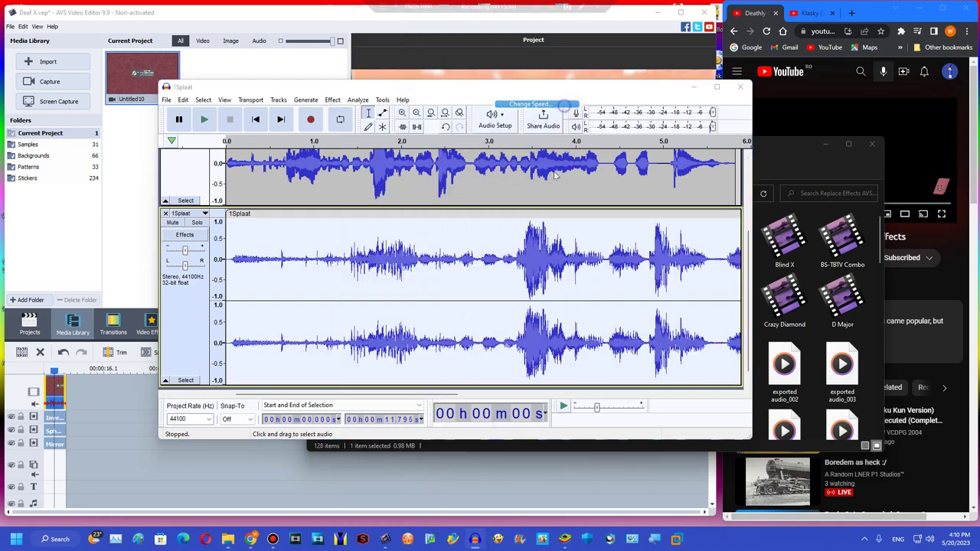
left_click(533, 207)
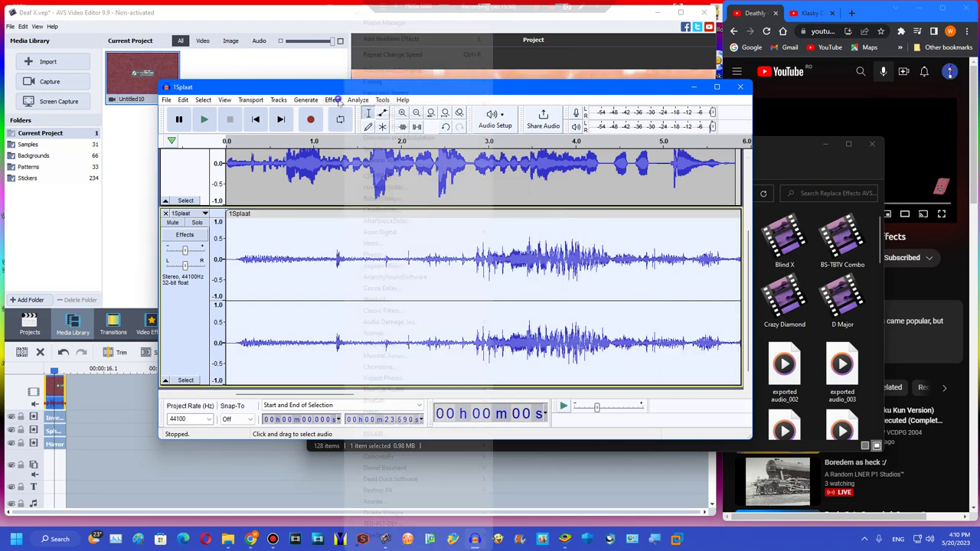
Apply Change Pitch of 22 semitones to the second 1Splaat track
left_click(332, 100)
mouse_move(382, 95)
left_click(528, 92)
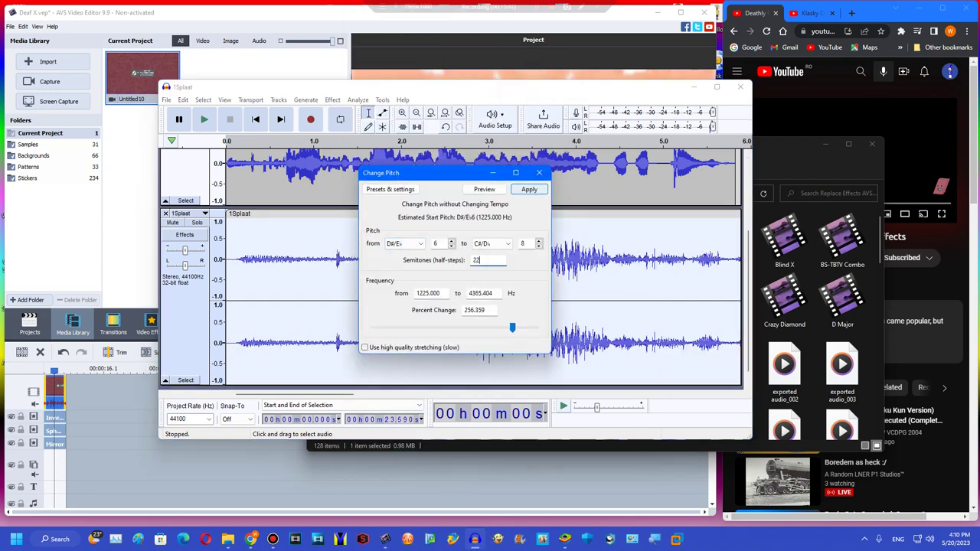
left_click(529, 190)
Apply Change Speed with a 2.000 multiplier twice to the second 1Splaat track and play both tracks together
left_click(333, 101)
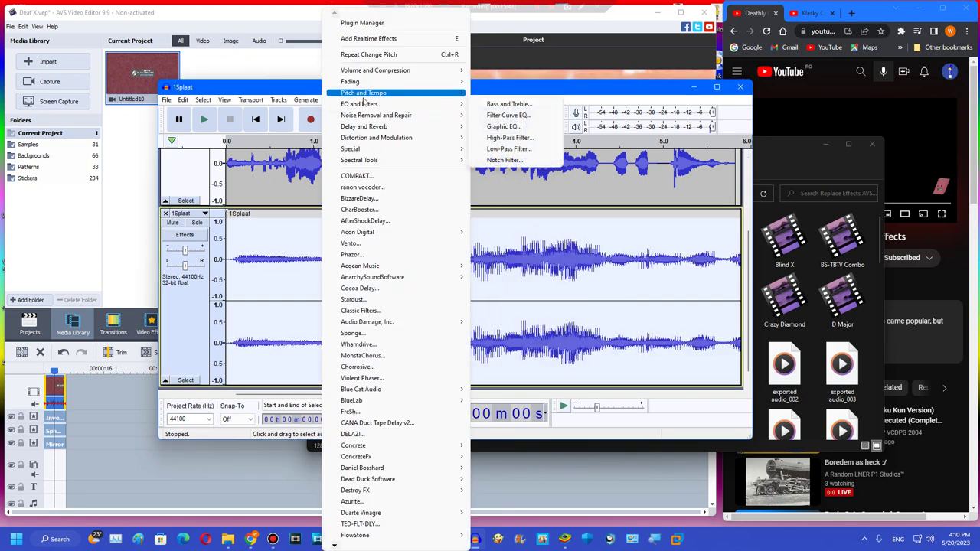
mouse_move(372, 95)
left_click(496, 105)
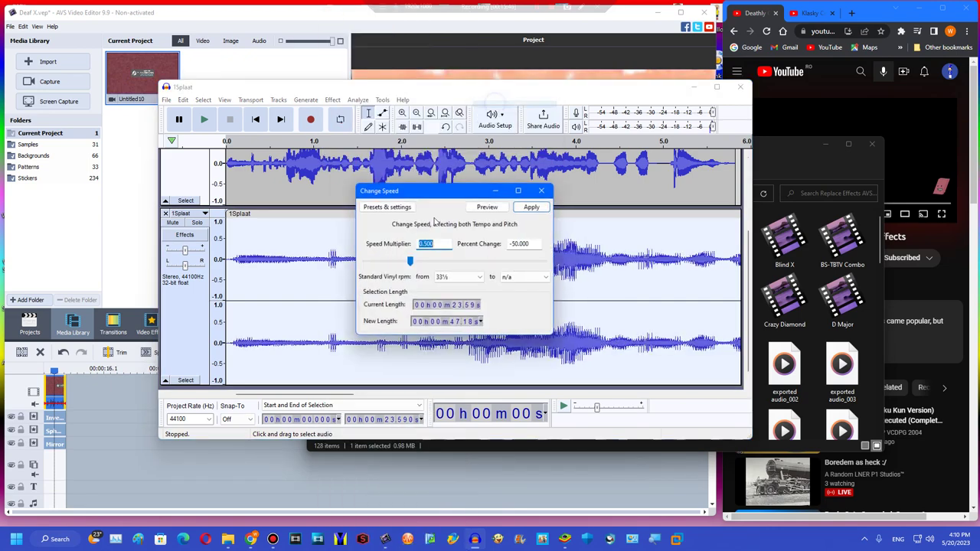
left_click(532, 207)
left_click(332, 100)
mouse_move(392, 93)
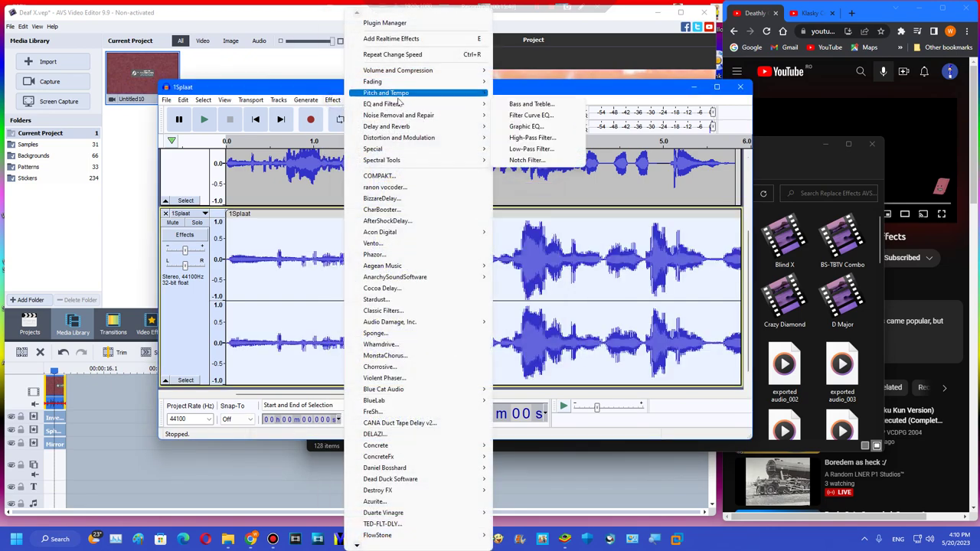
left_click(530, 105)
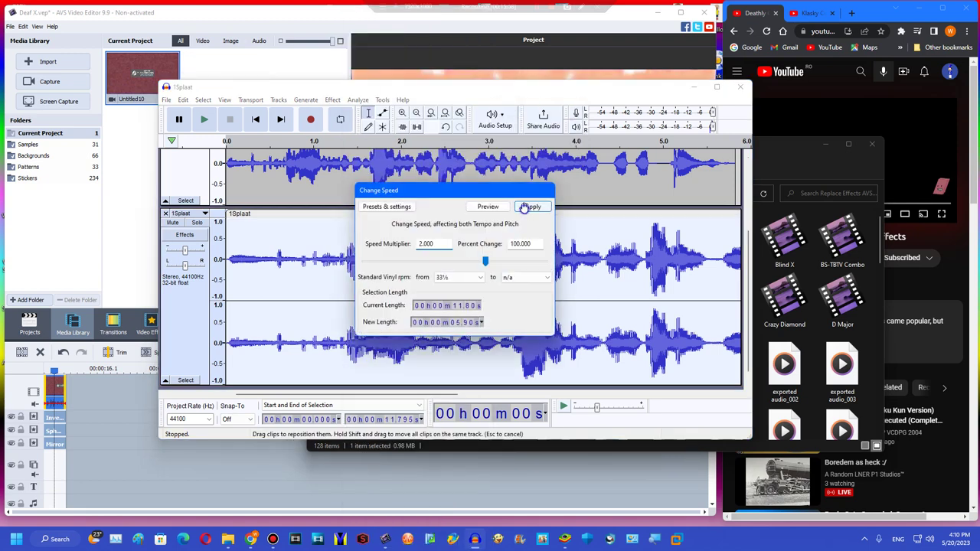
left_click(529, 208)
left_click(209, 119)
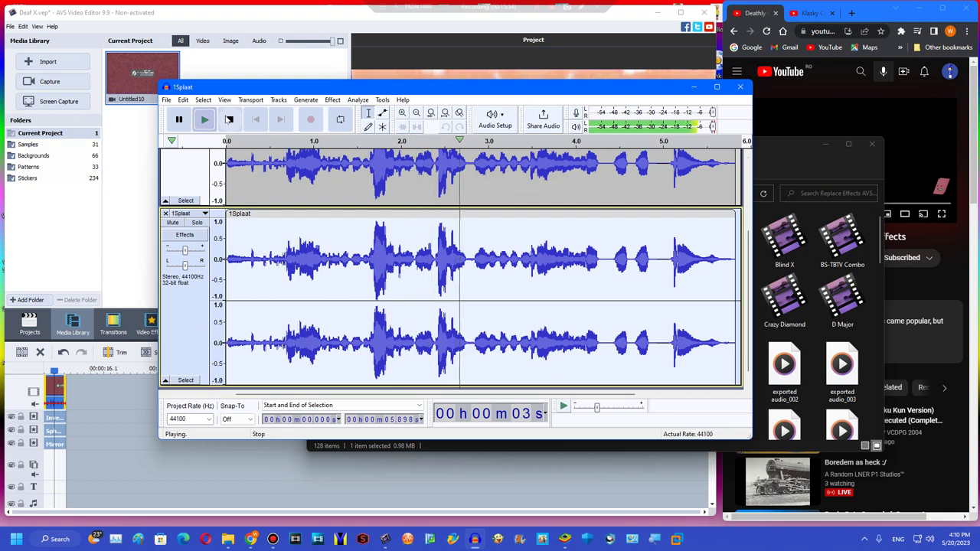
left_click(228, 120)
Export the mixed tracks as the WAV file Deaf in My User Videos v2, and close Audacity without saving the project
left_click(167, 99)
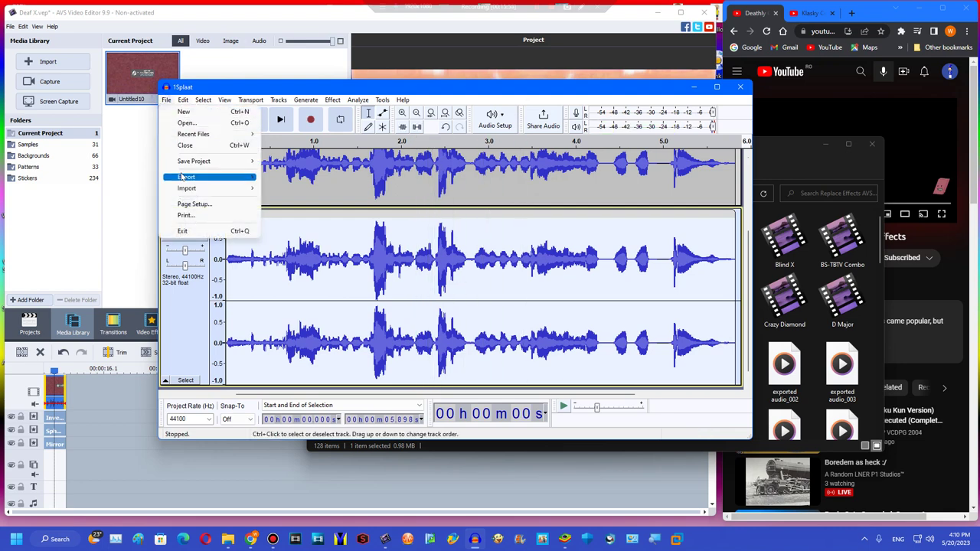
mouse_move(186, 177)
left_click(276, 187)
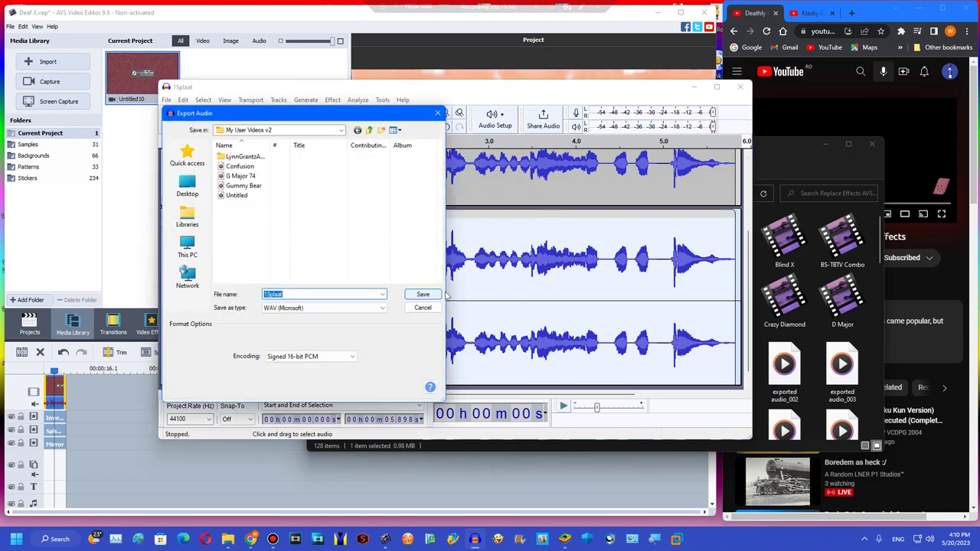
left_click(419, 295)
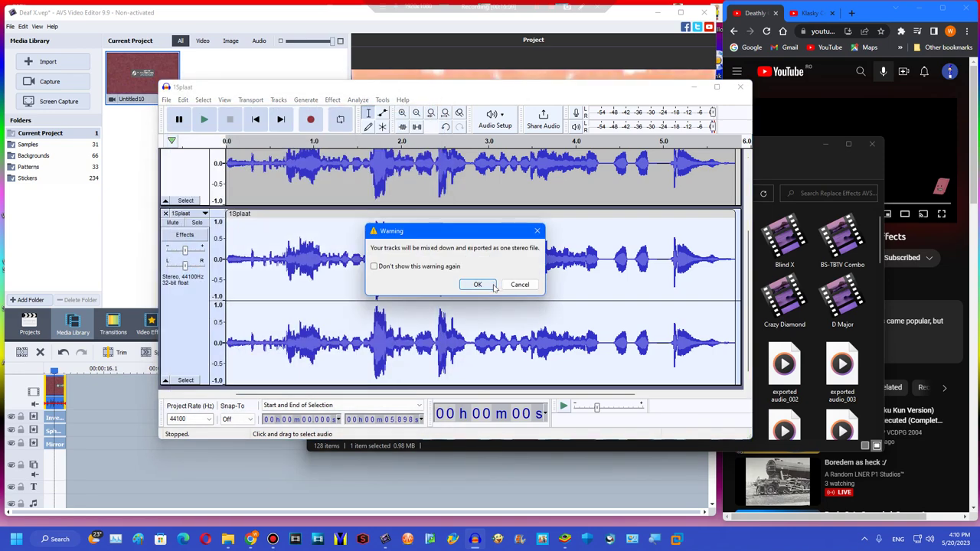
left_click(499, 285)
left_click(740, 89)
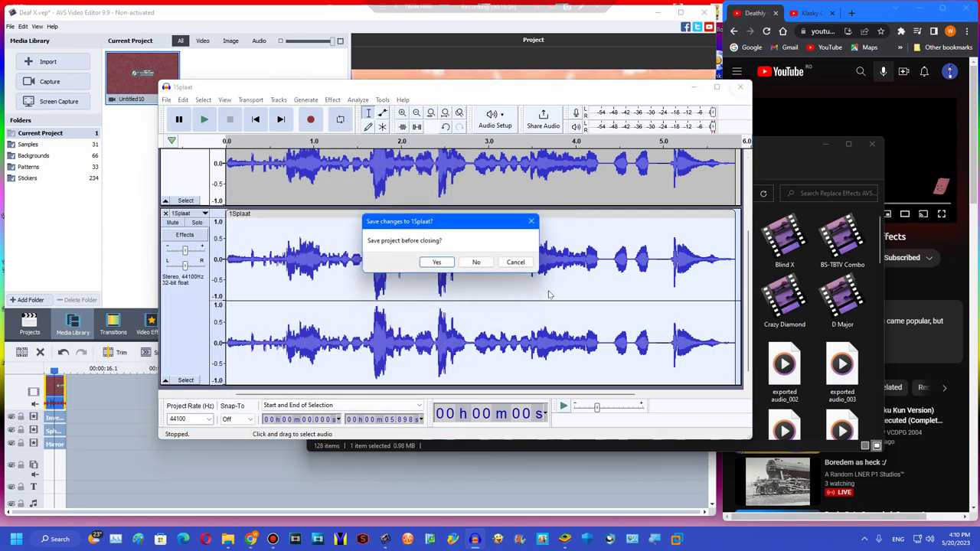
left_click(474, 261)
Add the Deaf audio file from My User Videos v2 on drive L: to the AVS Video Editor timeline's audio track
left_click(362, 380)
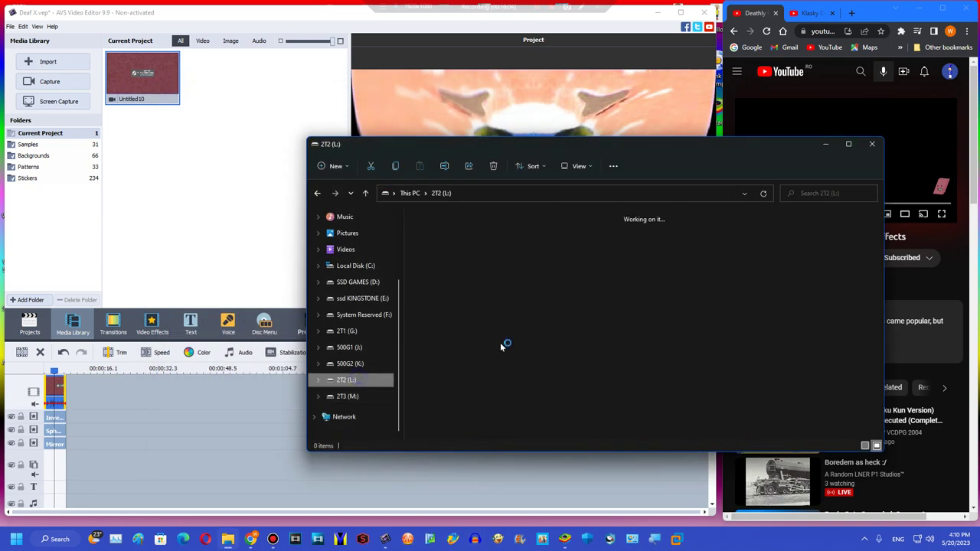
double_click(559, 327)
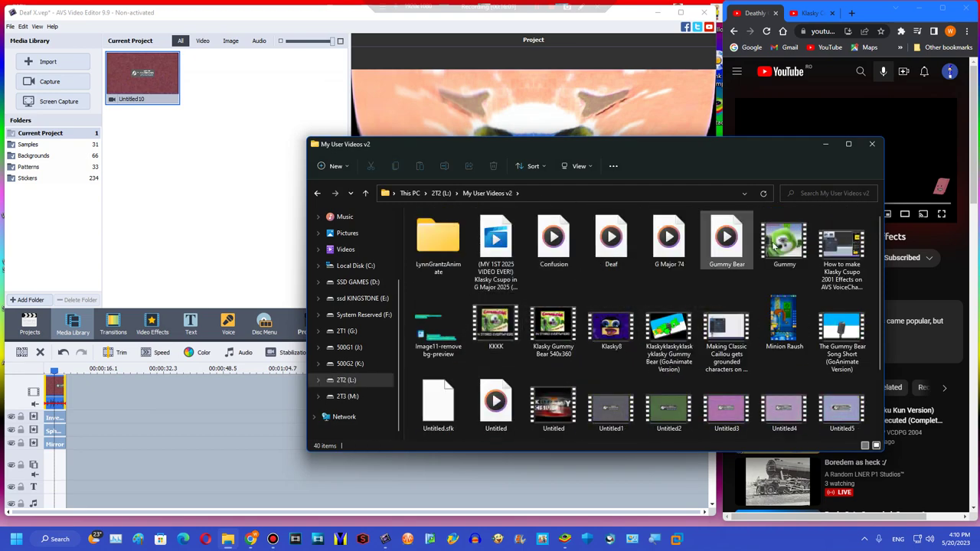
left_click_drag(611, 242, 27, 433)
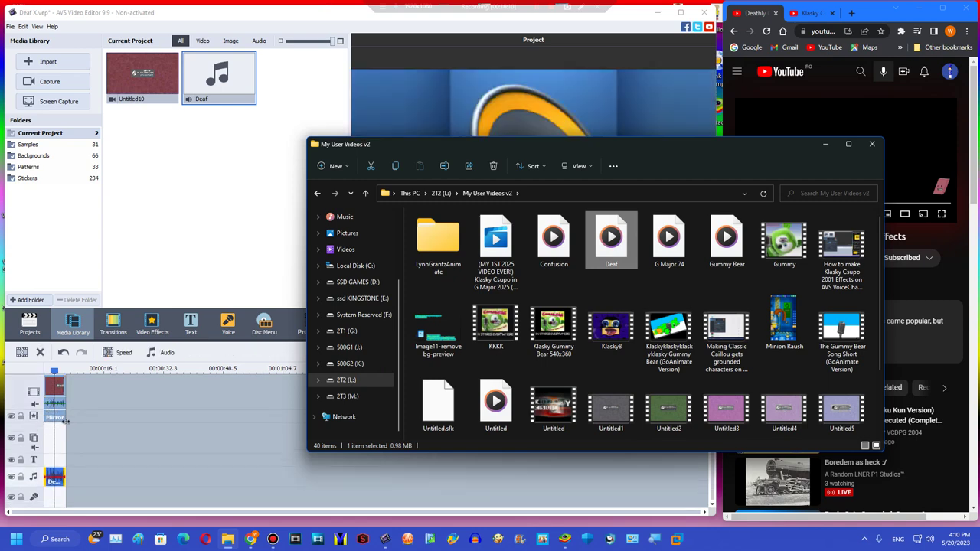
Mute the Untitled10 clip's own audio on the timeline and preview the project from the beginning
right_click(52, 386)
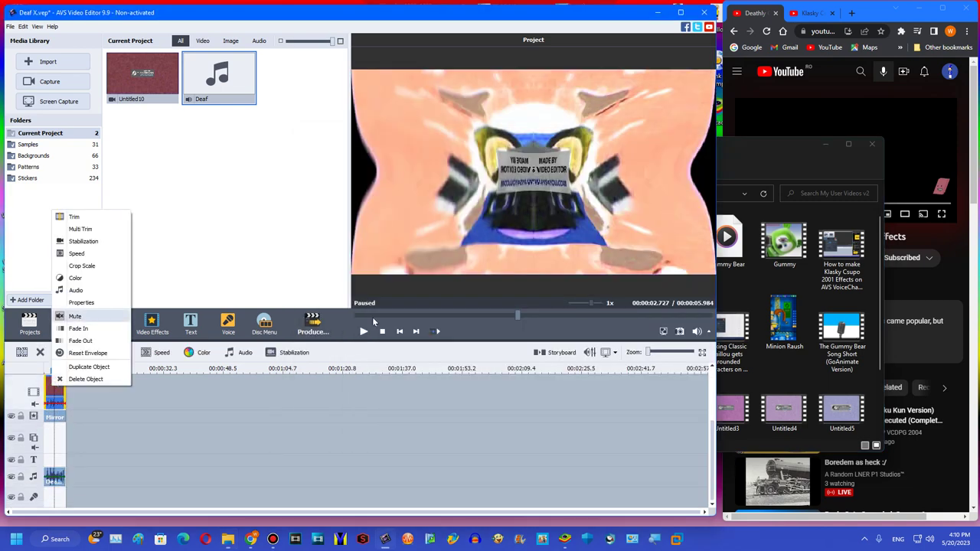
left_click(356, 315)
left_click(363, 331)
scroll(378, 390, "up", 2)
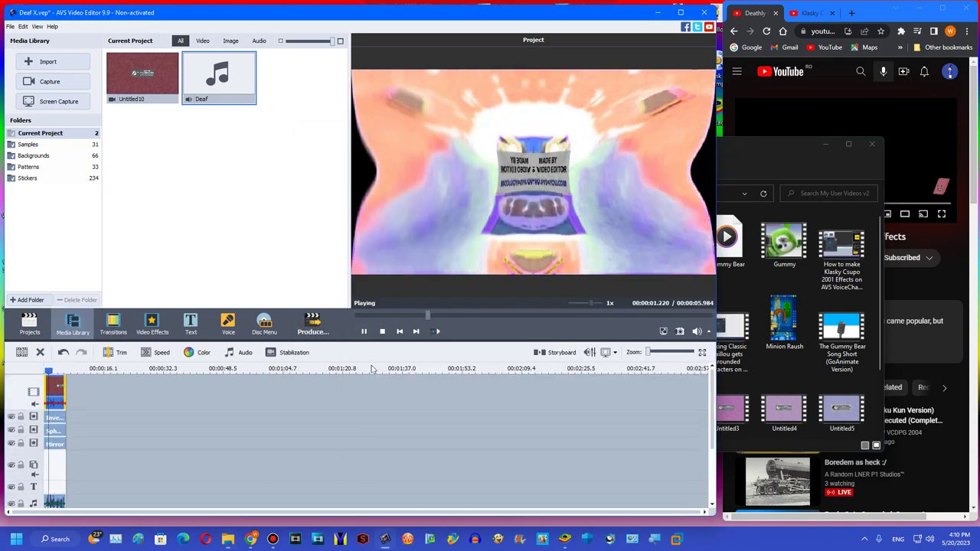
left_click(382, 330)
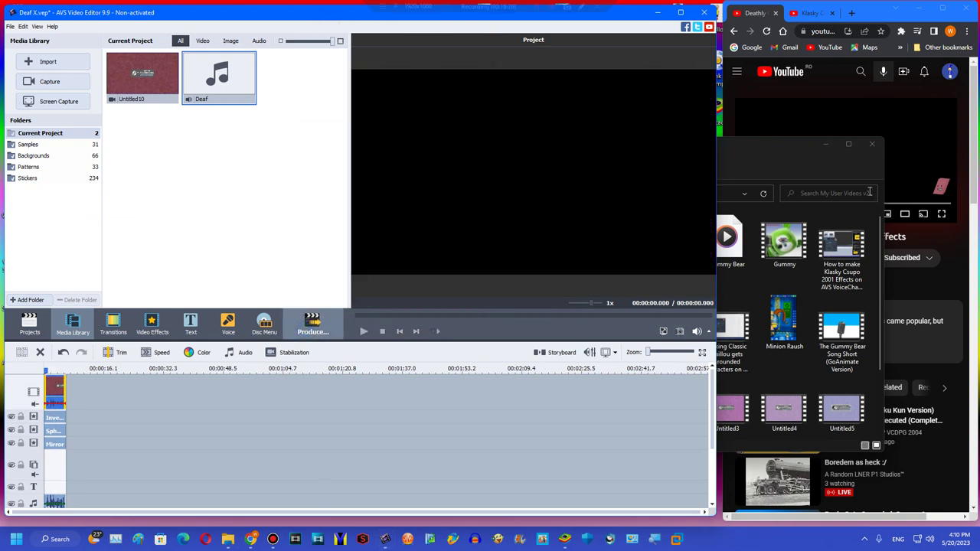
Produce the Deaf X project as the WMV file Untitled20 in L:\My User Videos v2 and open the output folder
left_click(827, 144)
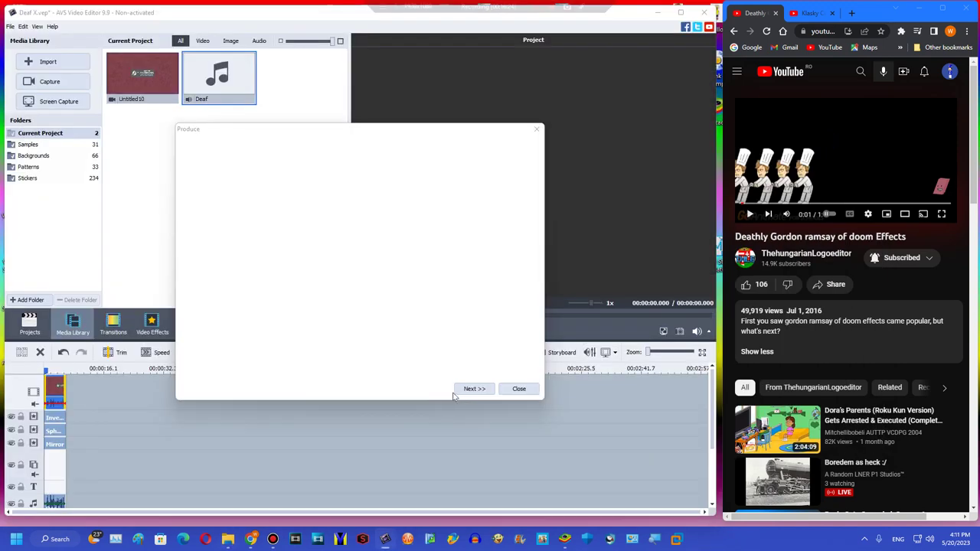
left_click(473, 388)
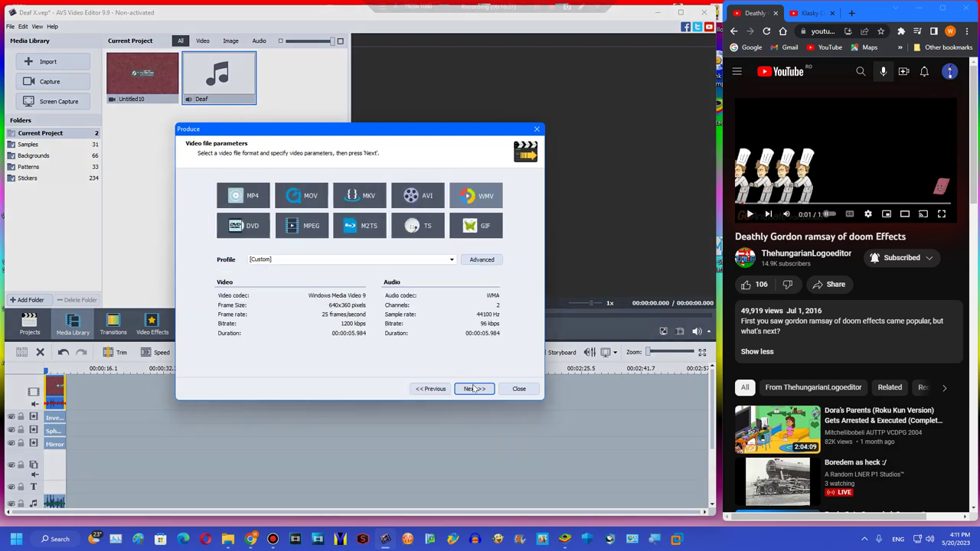
left_click(779, 423)
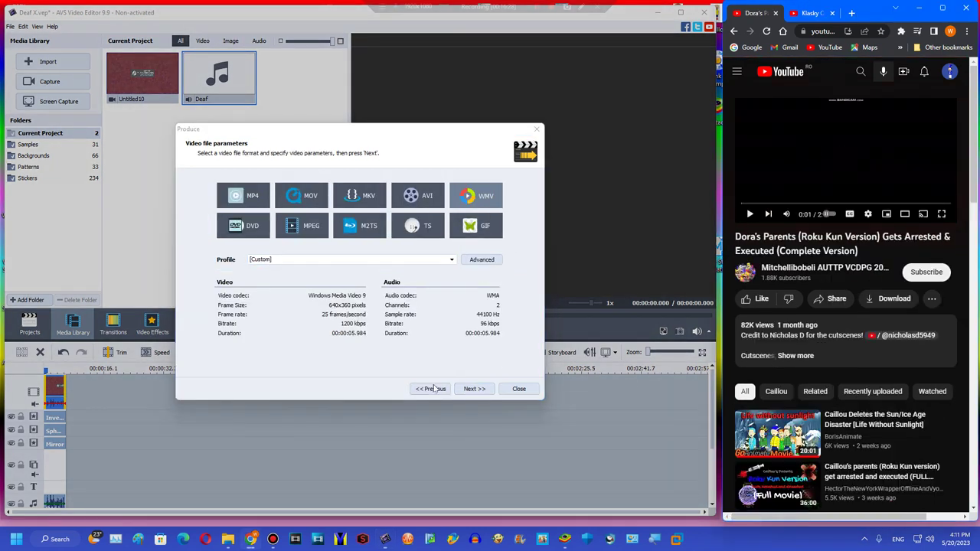
left_click(467, 389)
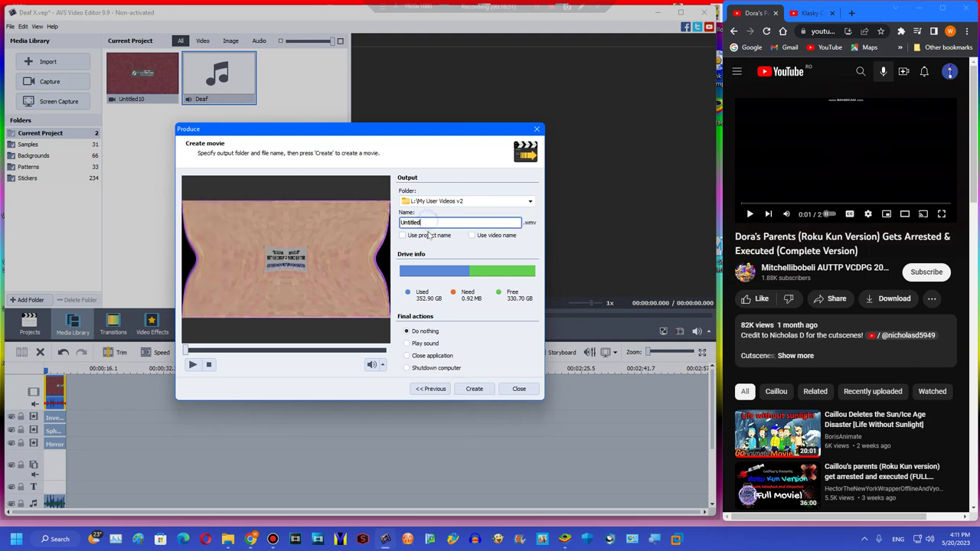
left_click(474, 389)
left_click(330, 316)
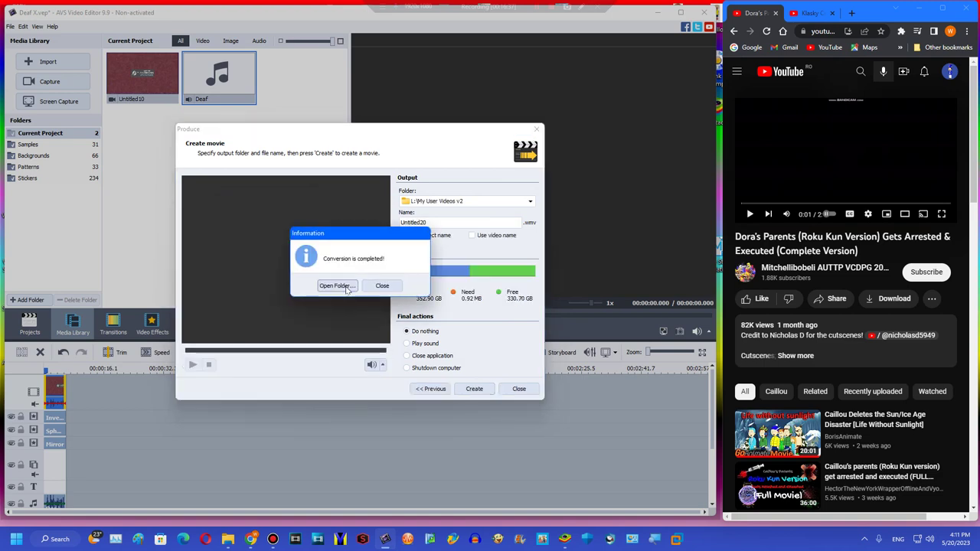
left_click(349, 287)
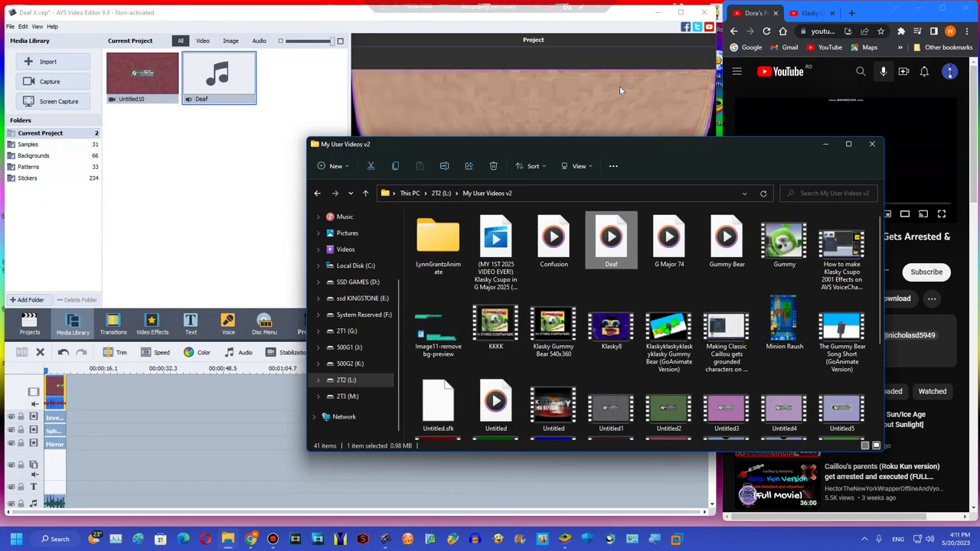
left_click(826, 144)
Reopen the saved Deaf X project without keeping the unsaved changes and view its media library
left_click(29, 324)
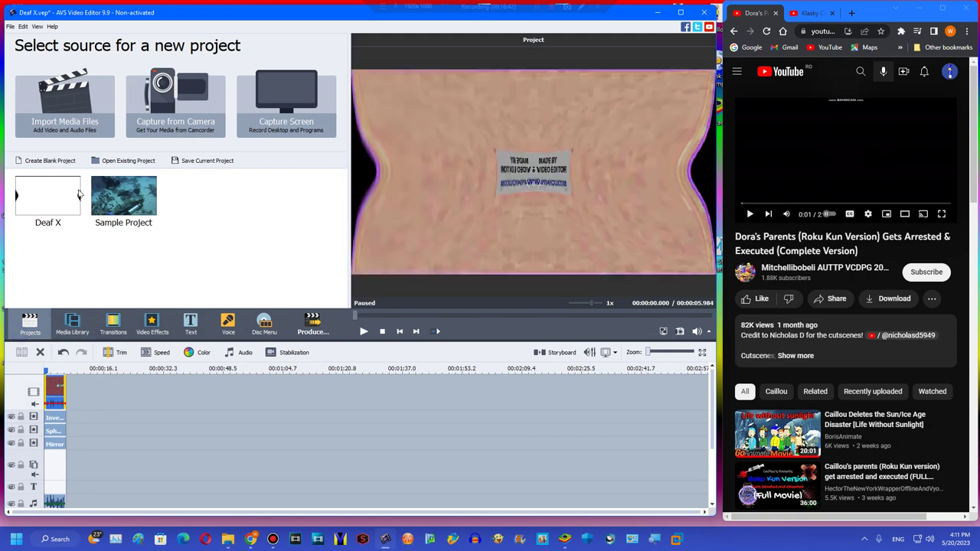
left_click(128, 160)
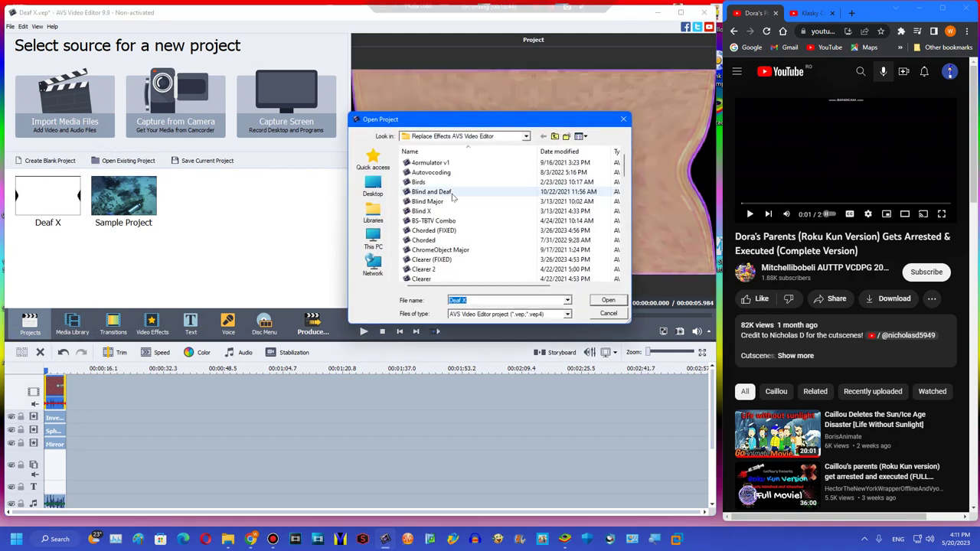
double_click(441, 217)
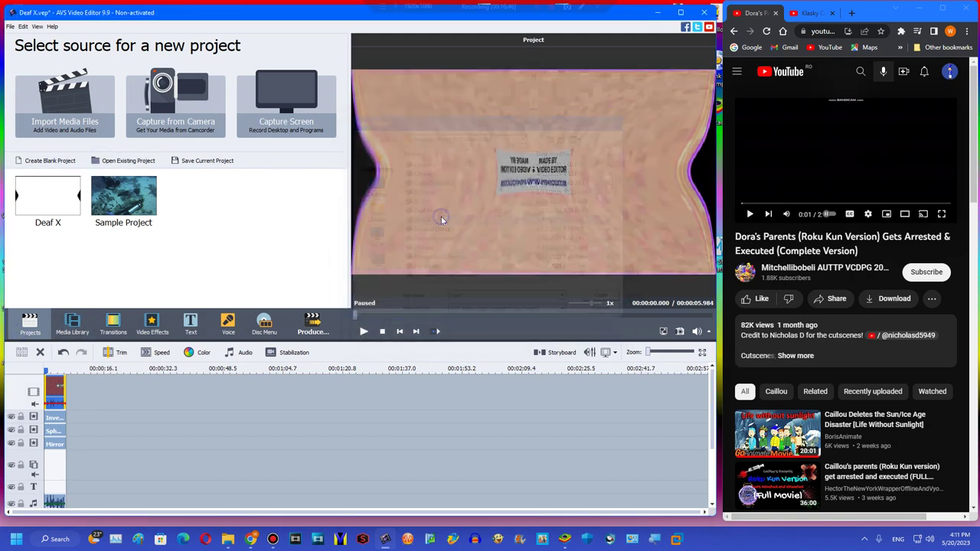
left_click(360, 292)
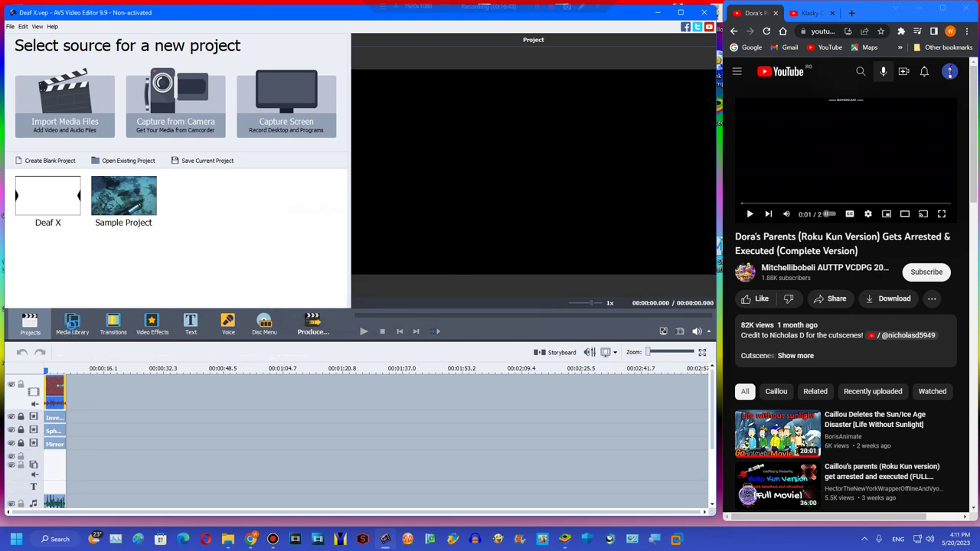
left_click(72, 326)
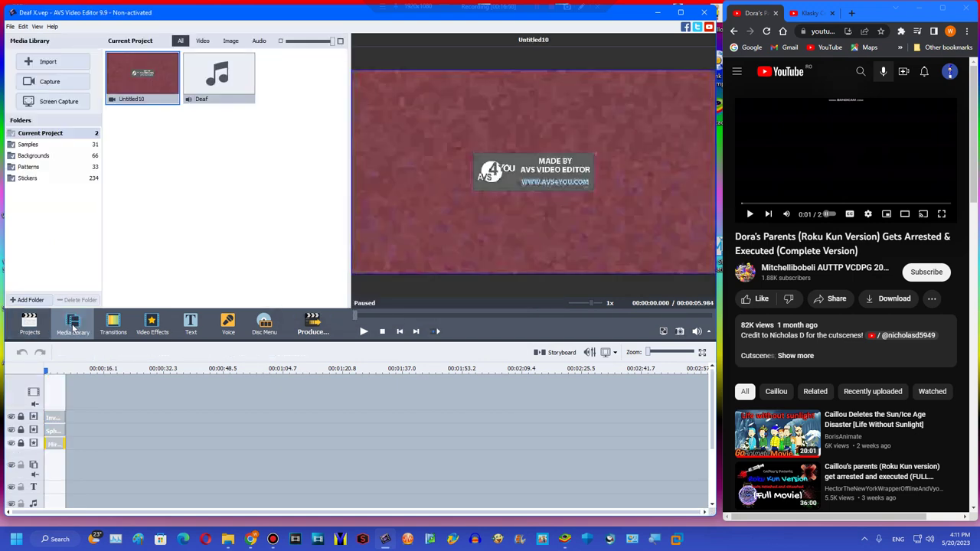
left_click(30, 323)
left_click(72, 323)
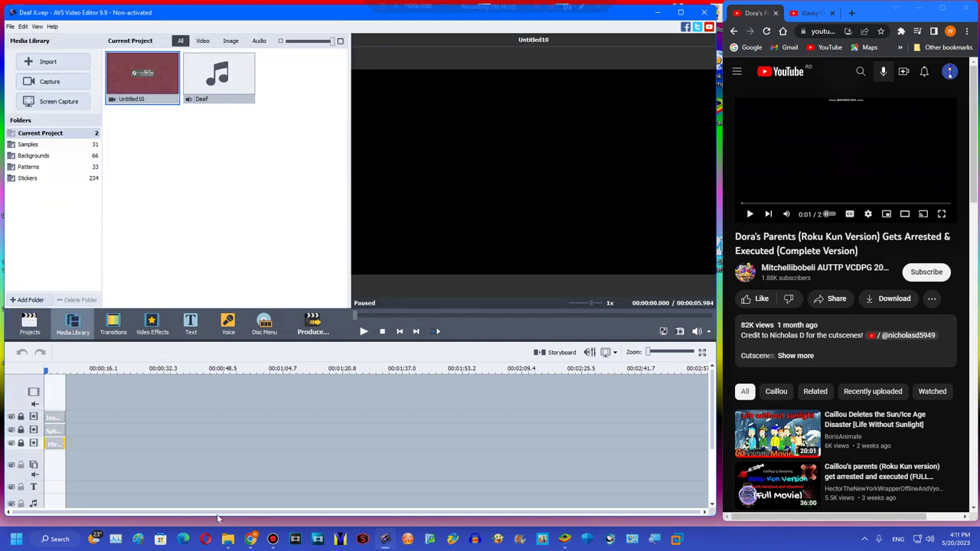
mouse_move(228, 543)
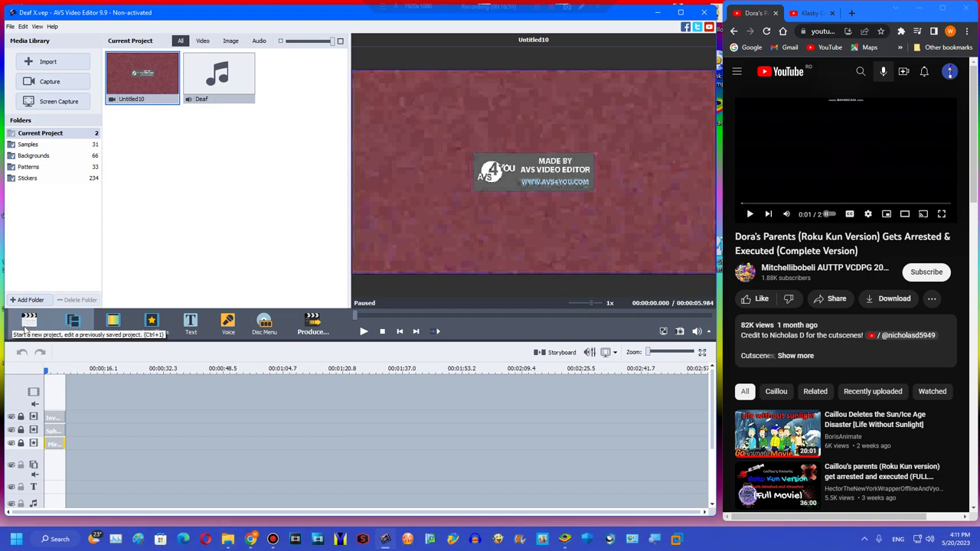
Open the existing Deaf Major project from the Replace Effects AVS Video Editor folder and show its media library
left_click(27, 325)
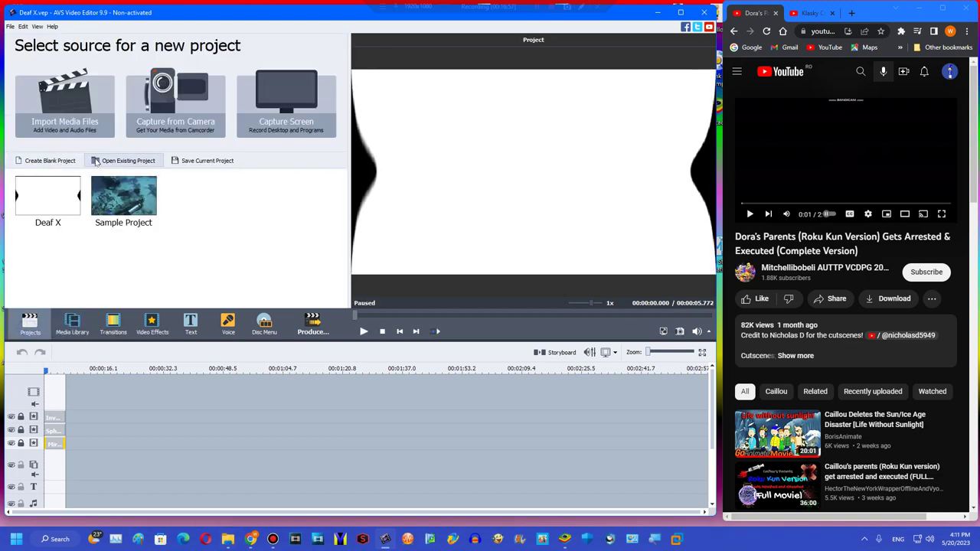
left_click(97, 161)
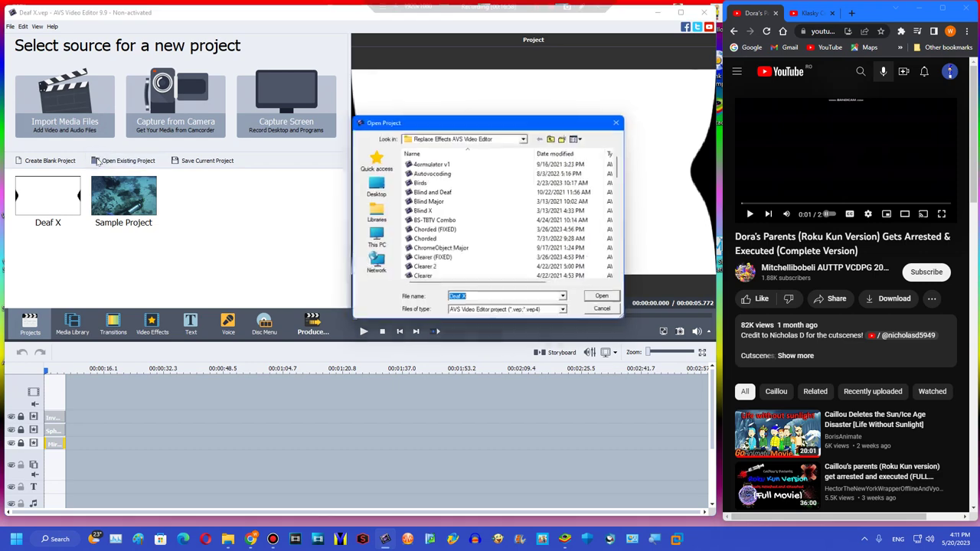
scroll(458, 221, "down", 8)
scroll(457, 221, "up", 5)
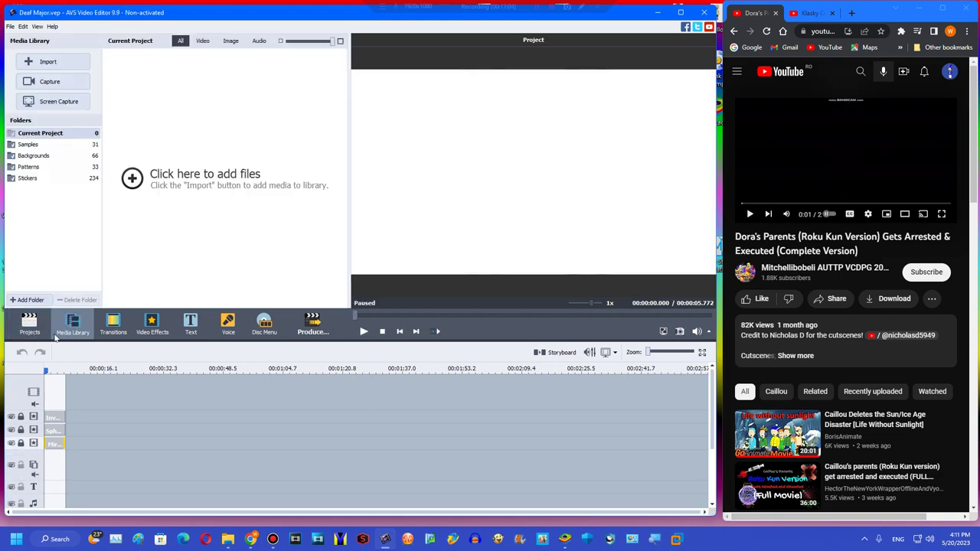
left_click(39, 327)
left_click(68, 325)
Add the Deaf audio from My User Videos v2 and videoplayback (33) from Downloads to the library, and place the video on the timeline
left_click(227, 539)
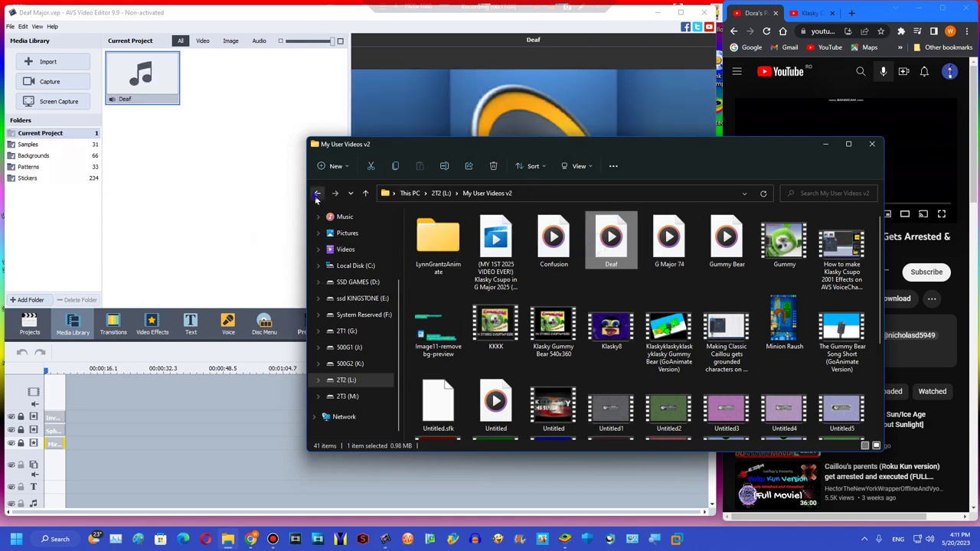
left_click(317, 194)
left_click(317, 195)
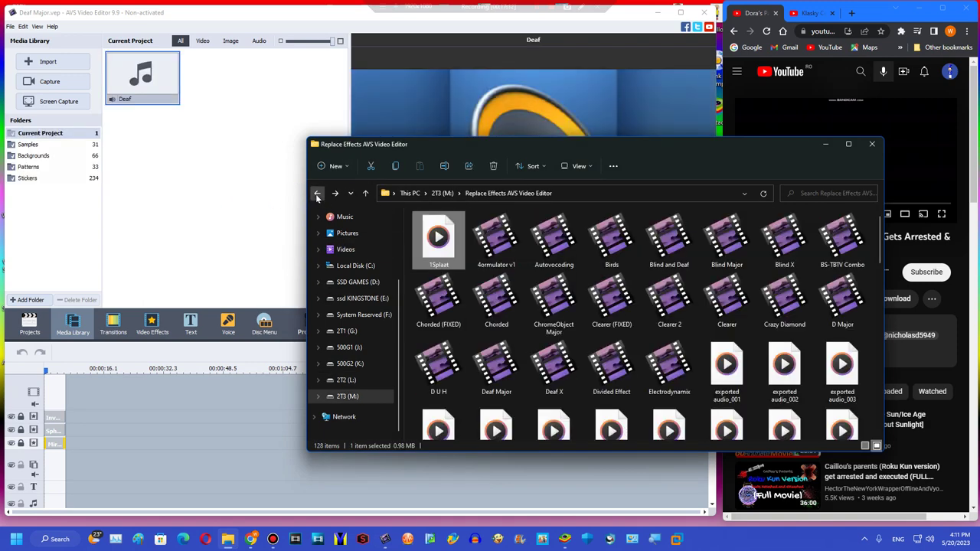
left_click(337, 194)
left_click(337, 193)
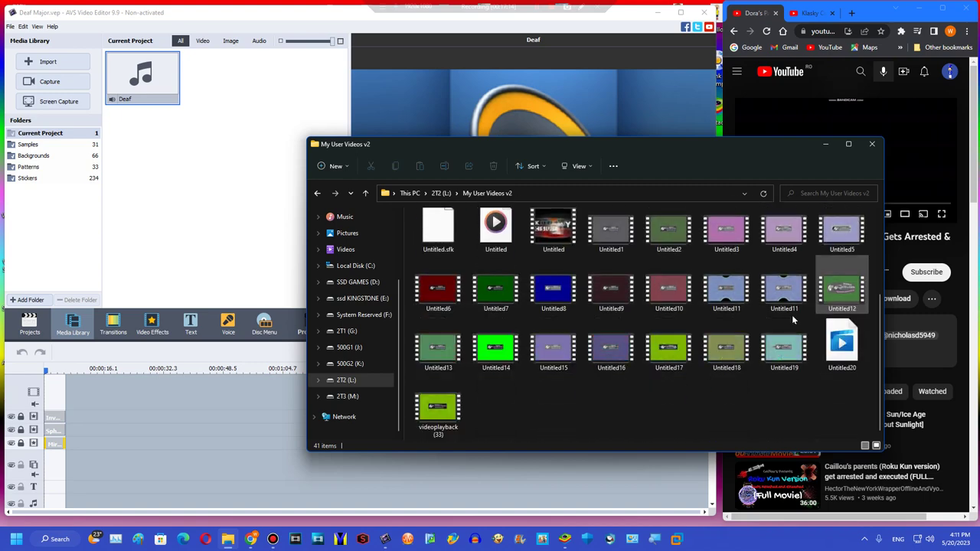
scroll(630, 302, "up", 3)
scroll(364, 259, "up", 3)
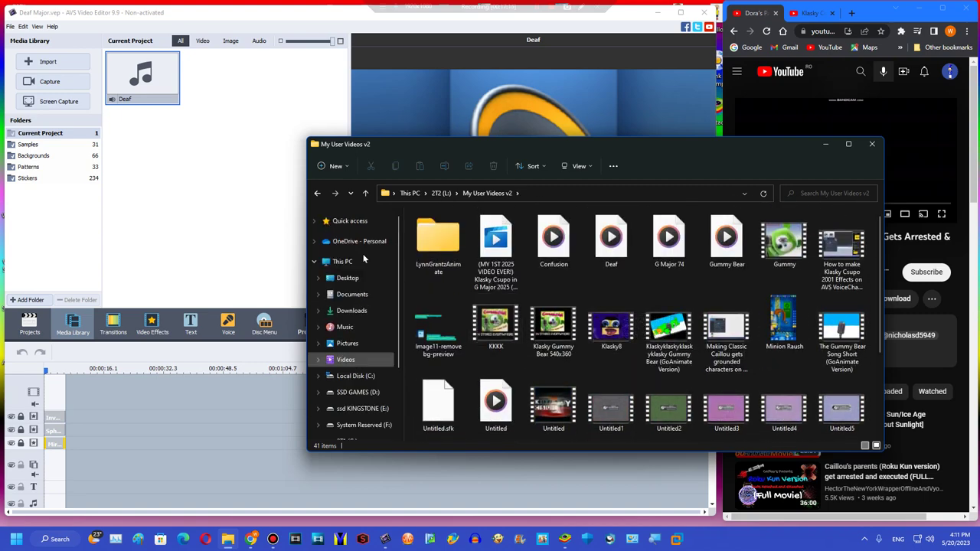
left_click(360, 310)
left_click(575, 394)
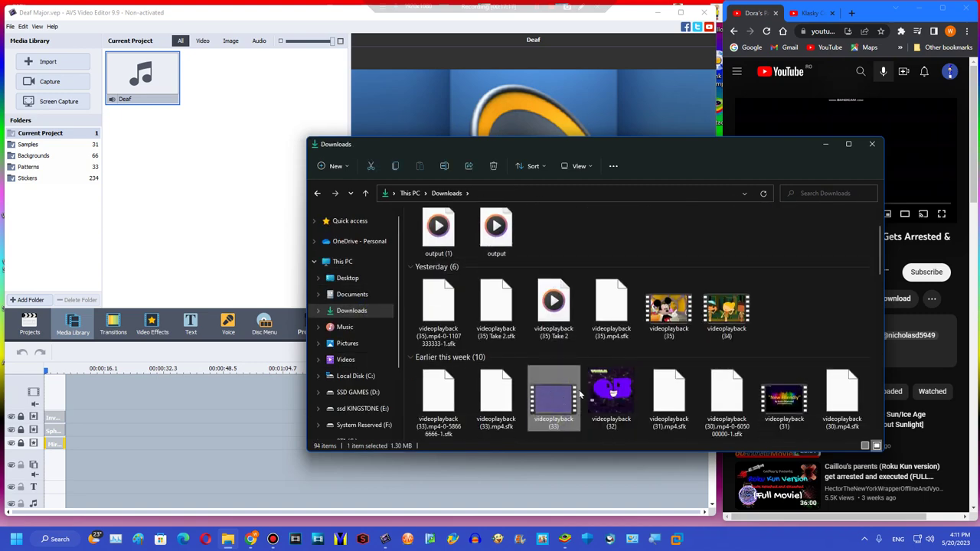
left_click_drag(580, 395, 49, 324)
left_click_drag(86, 387, 84, 389)
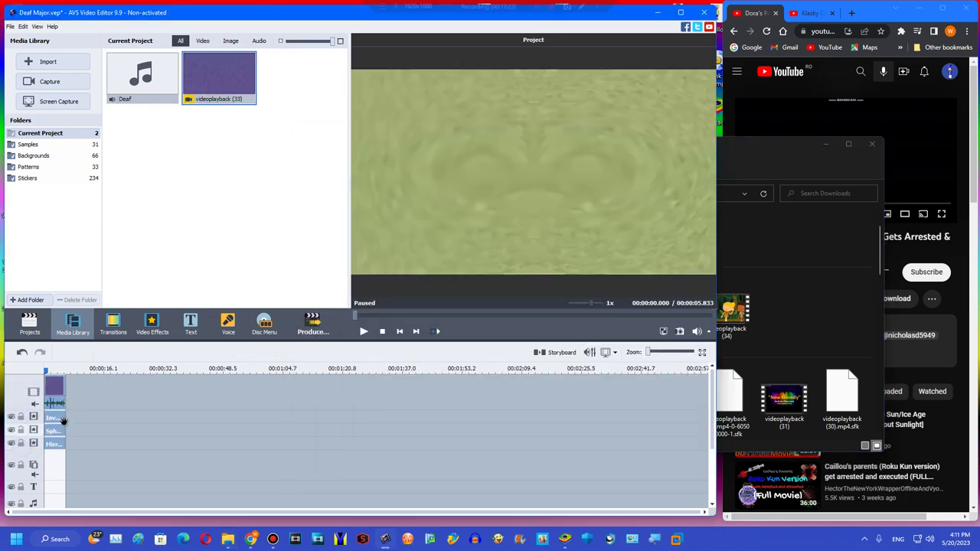
Stretch the three video effects on the timeline to the end of the videoplayback (33) clip
left_click(61, 431)
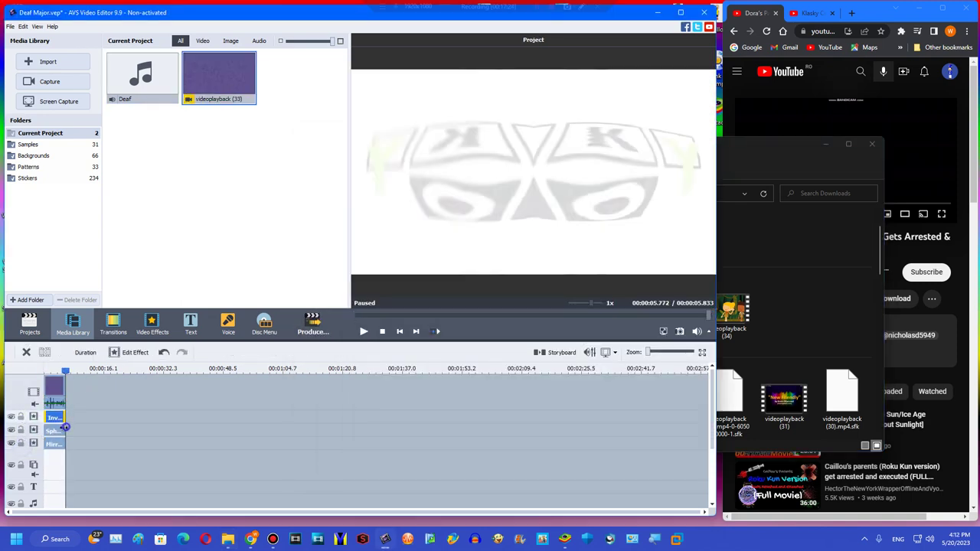
left_click(64, 444)
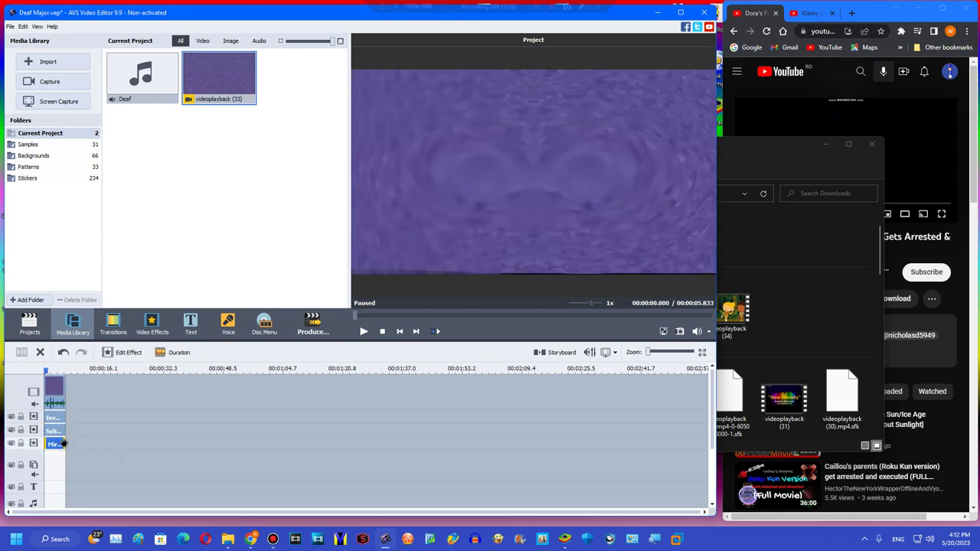
scroll(64, 443, "down", 1)
left_click(53, 374)
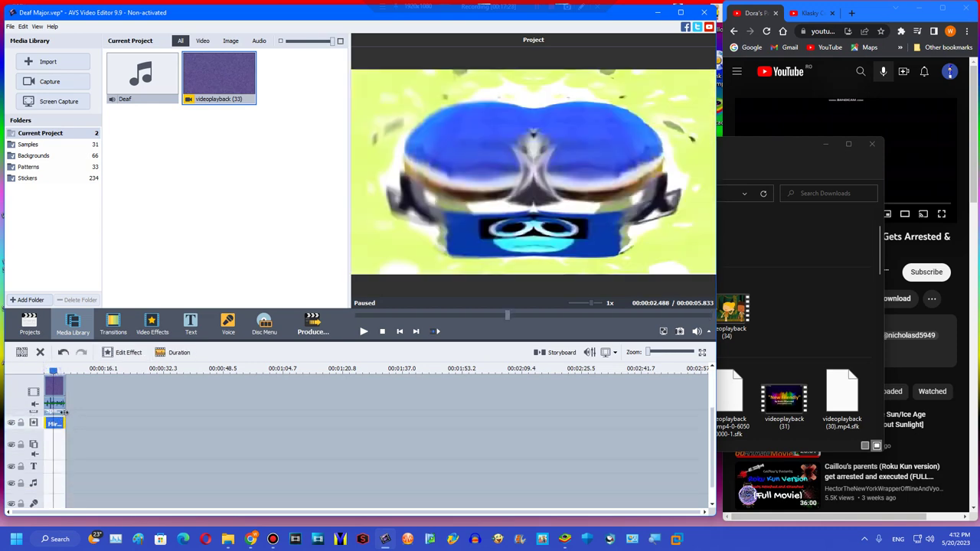
Place the Deaf audio on the music track and apply Pitch Shift to it with a rate of 75
left_click_drag(163, 90, 48, 484)
left_click(159, 355)
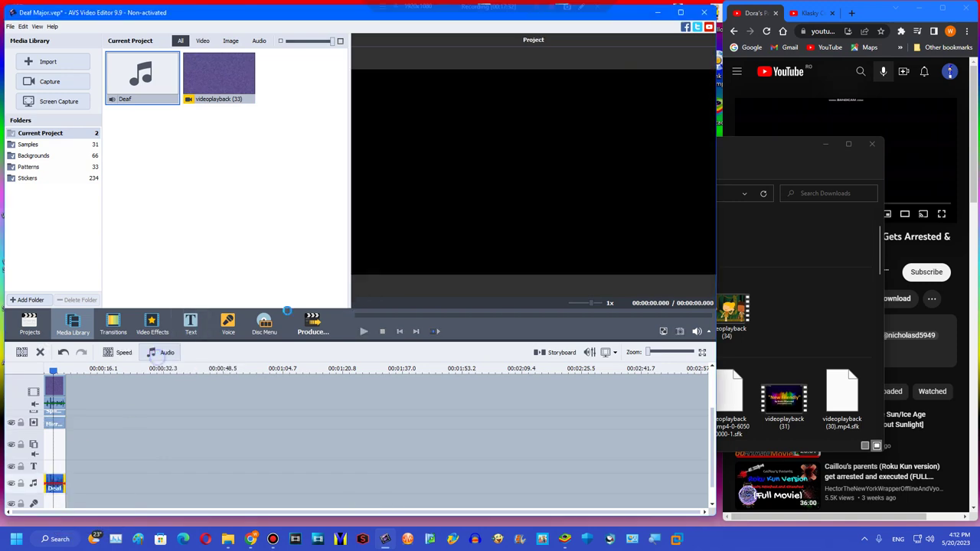
left_click(826, 144)
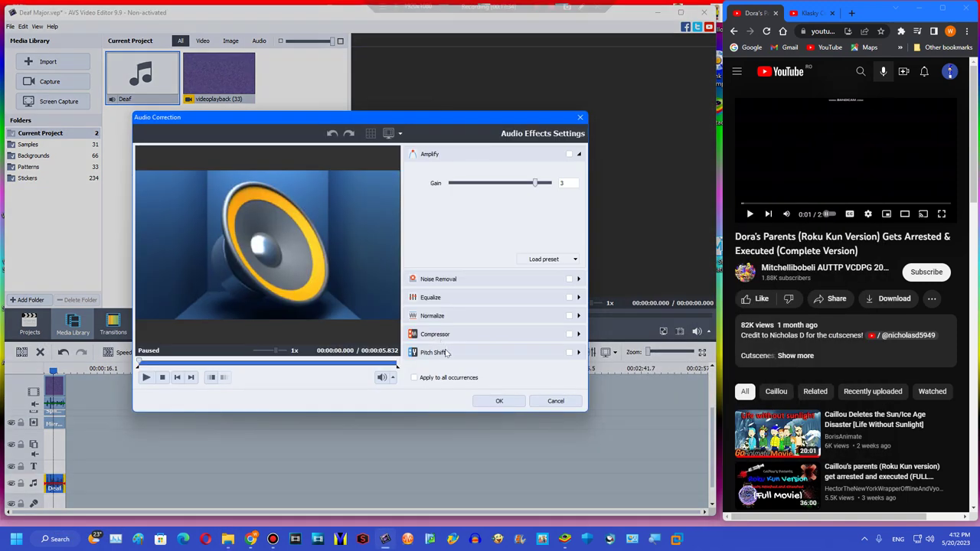
left_click(445, 351)
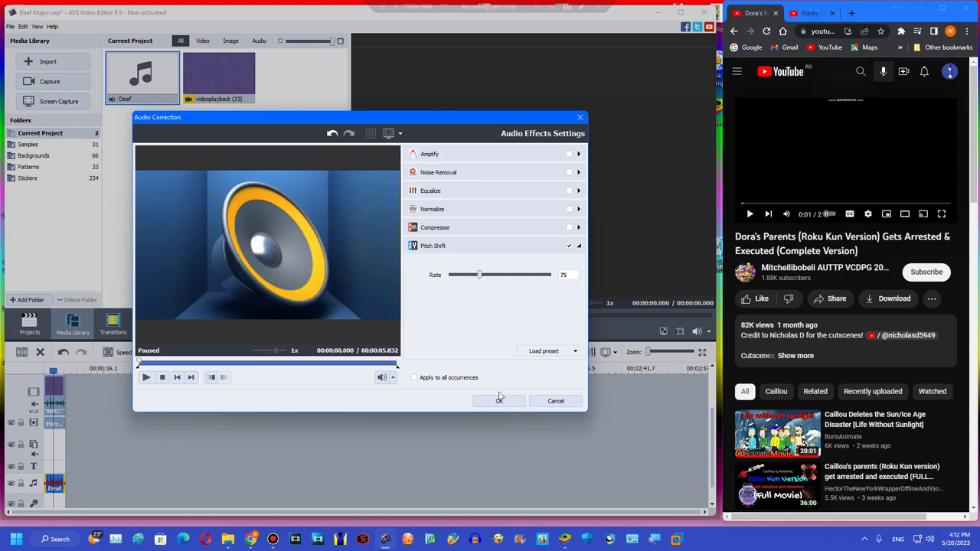
left_click(500, 399)
Add a second copy of the Deaf audio to the voice track and mute the video clip's own audio
left_click_drag(141, 95, 52, 497)
right_click(61, 386)
left_click(84, 315)
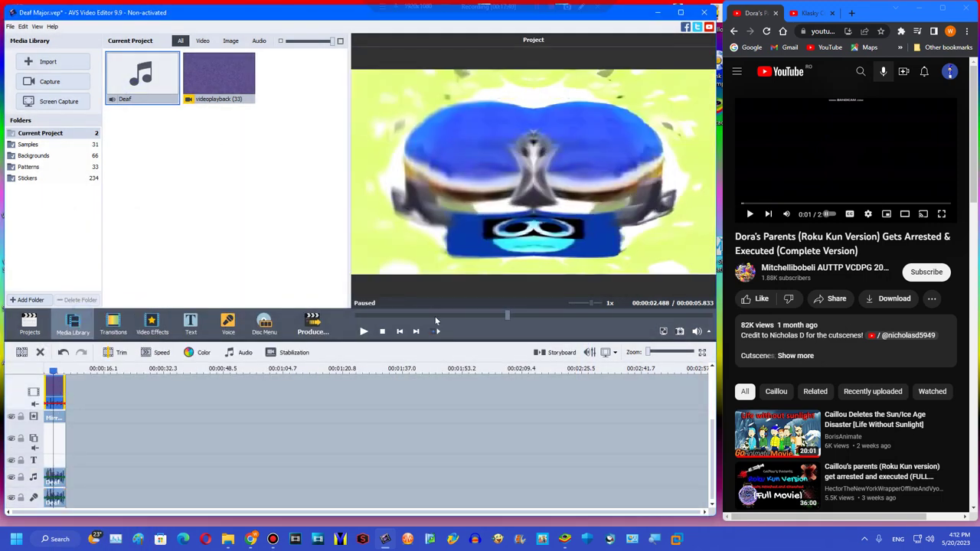
Preview the Deaf Major project from the beginning, stop playback and go to the projects overview
left_click(382, 330)
left_click(364, 330)
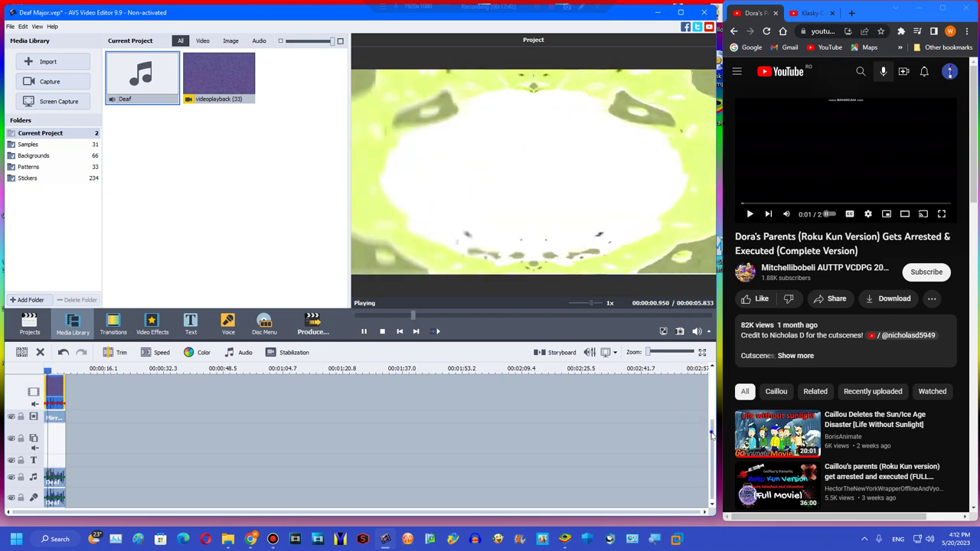
left_click(382, 331)
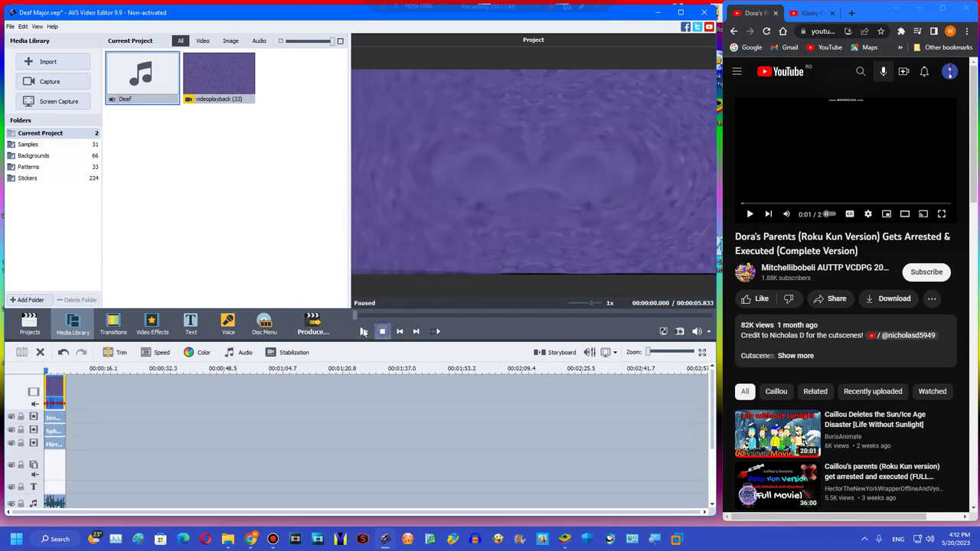
left_click(26, 329)
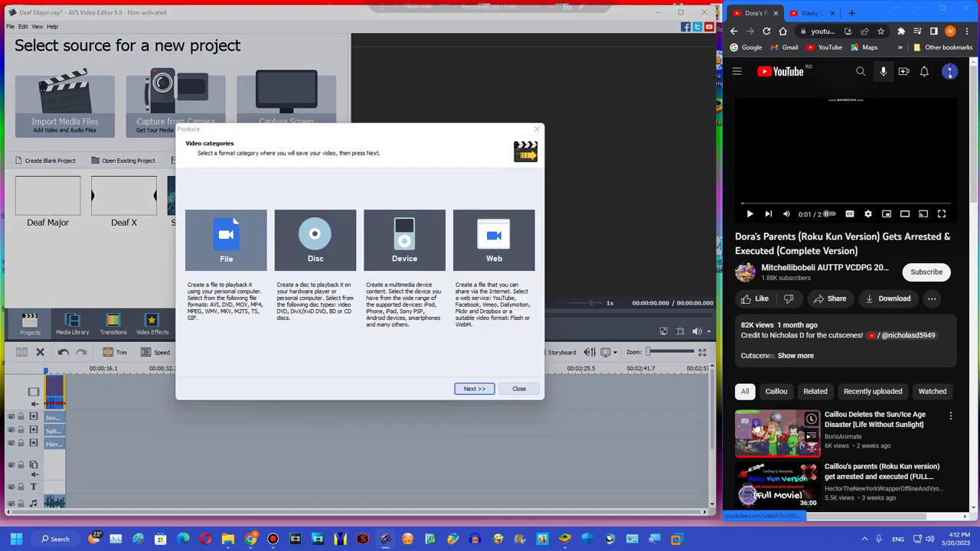
Open the YouTube video Caillou Deletes the Sun/Ice Age Disaster in the browser and expand its description
left_click(756, 429)
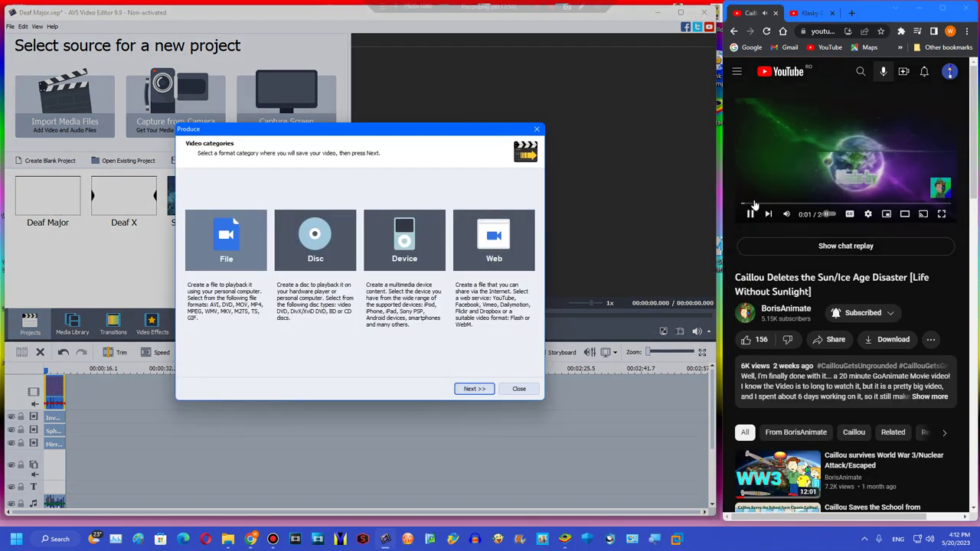
left_click(754, 205)
left_click(773, 395)
scroll(773, 396, "down", 5)
scroll(774, 396, "up", 5)
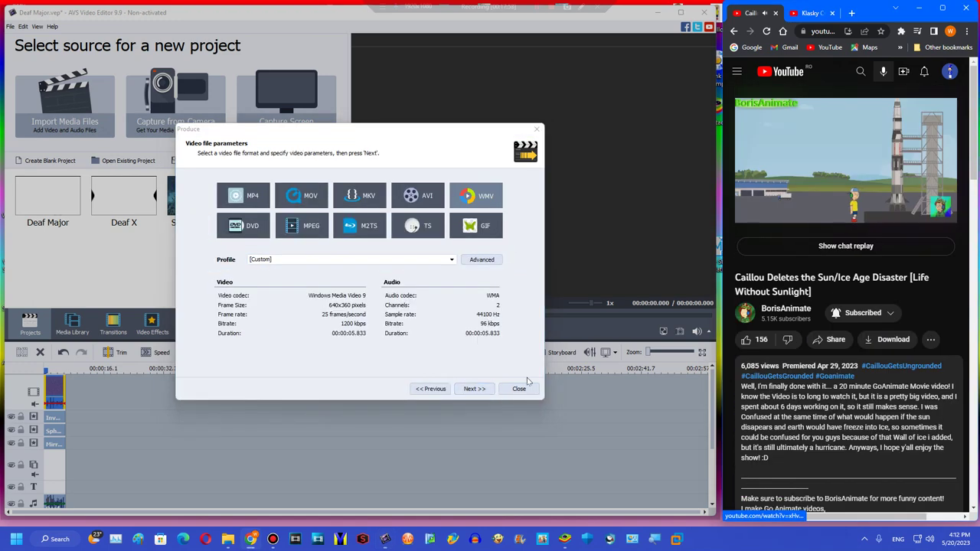
Produce the Deaf Major project as the WMV file Untitled21 in L:\My User Videos v2, continuing with the non-activated version
left_click(474, 388)
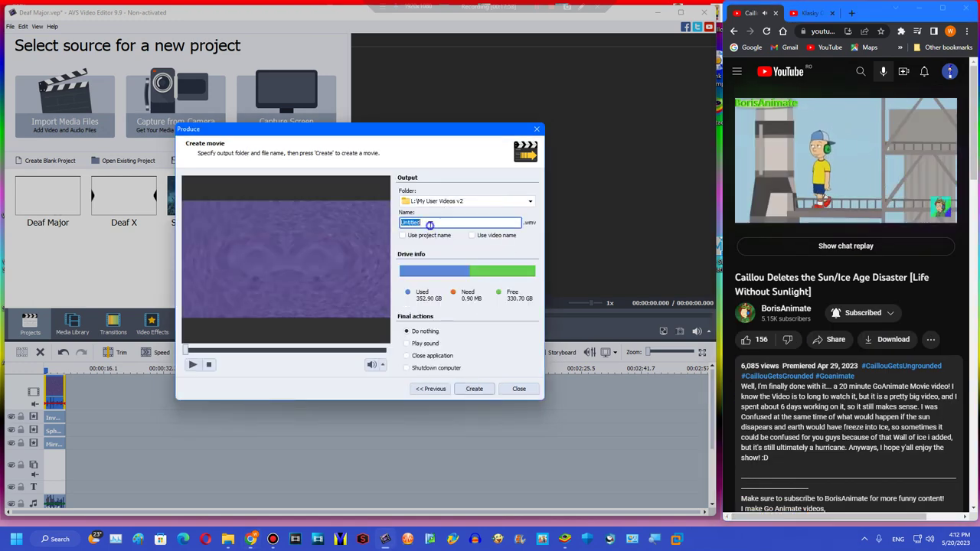
left_click(474, 388)
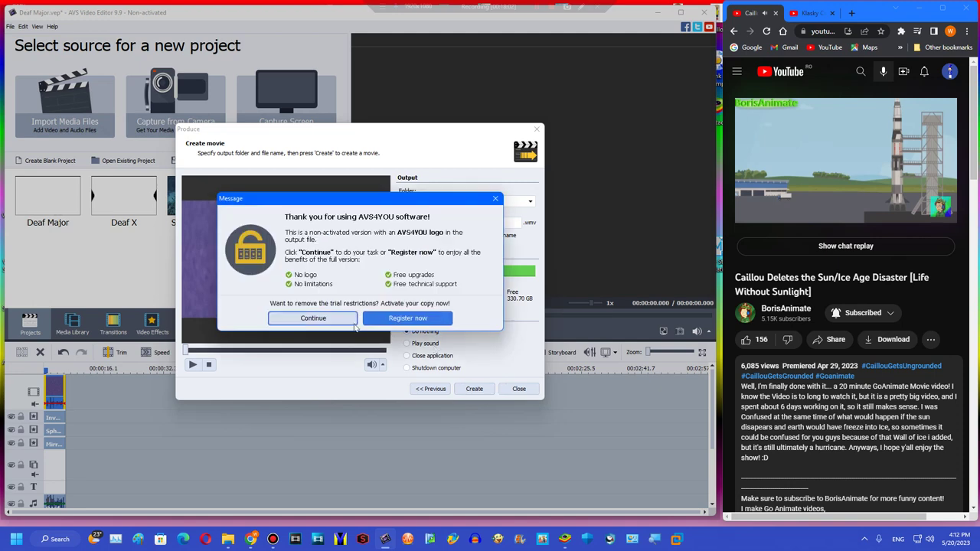
left_click(335, 319)
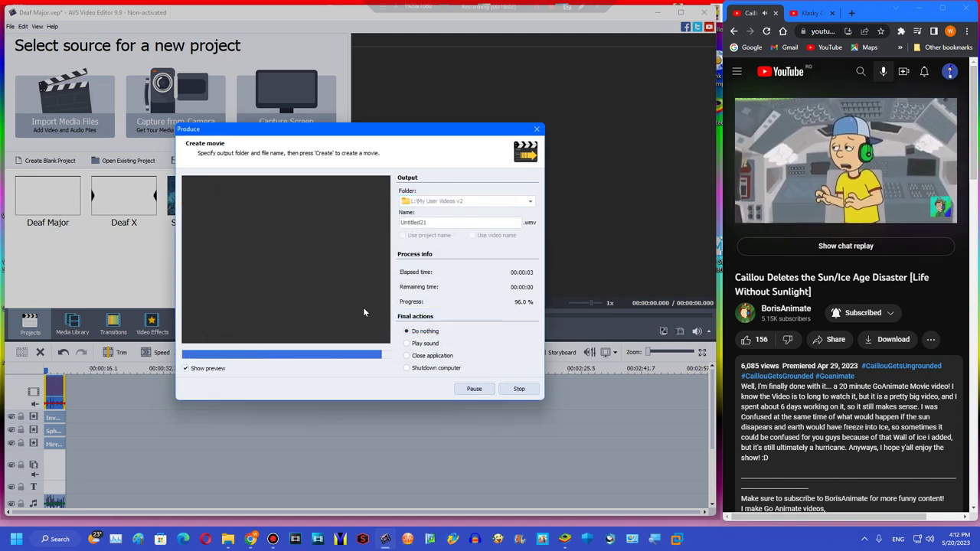
Close the exported movie's output folder and start a new blank project, discarding the changes to the current one
left_click(337, 284)
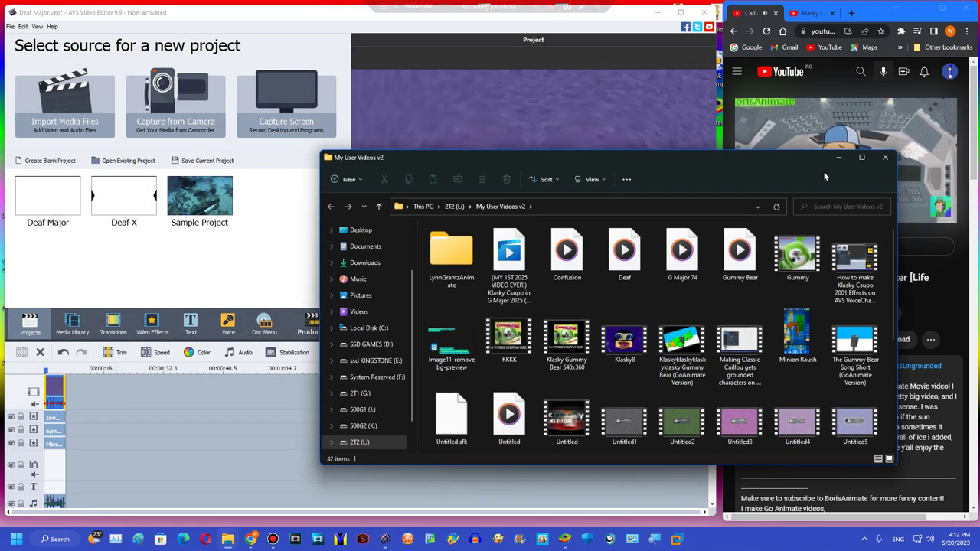
left_click(885, 157)
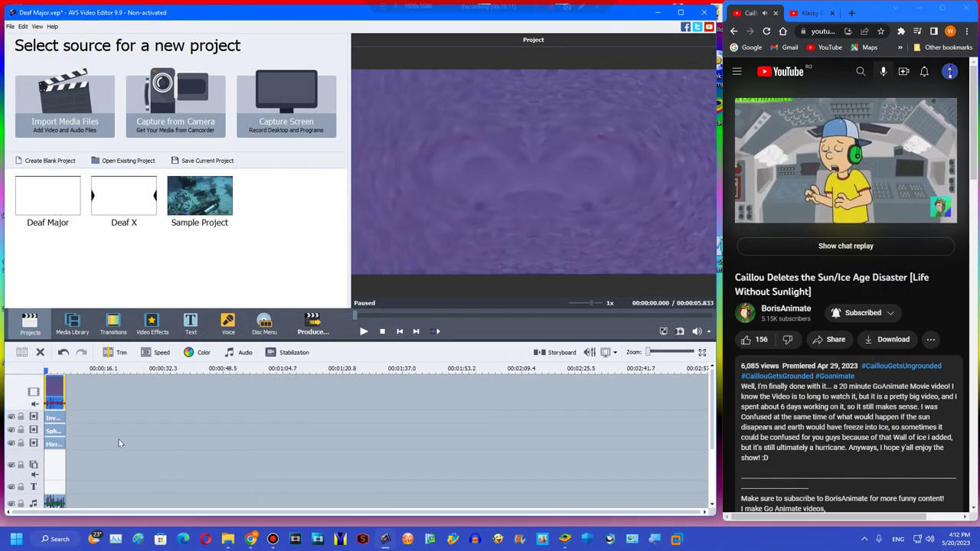
left_click(41, 353)
left_click(46, 160)
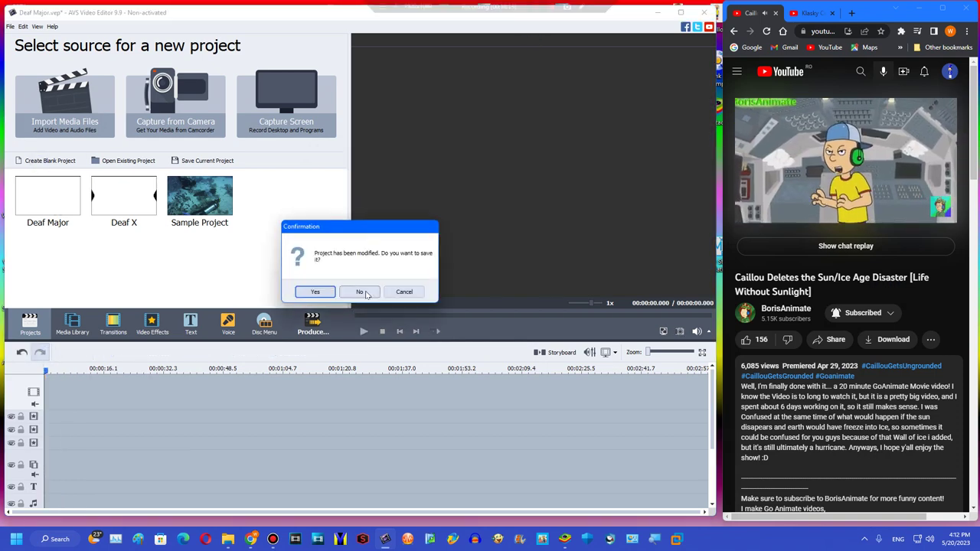
left_click(360, 292)
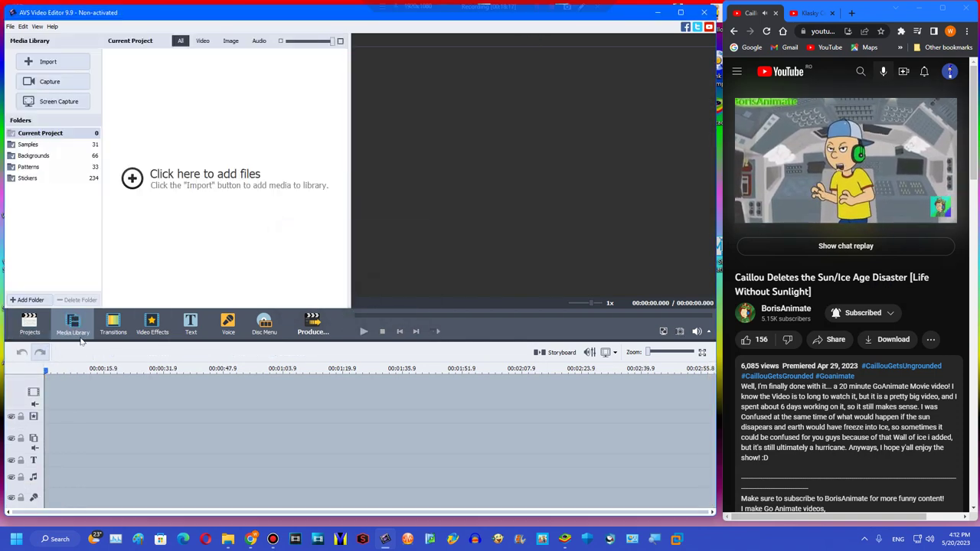
Add the videoplayback (33) clip from the Downloads folder to the media library and the main video track
left_click(31, 325)
left_click(150, 325)
left_click(73, 325)
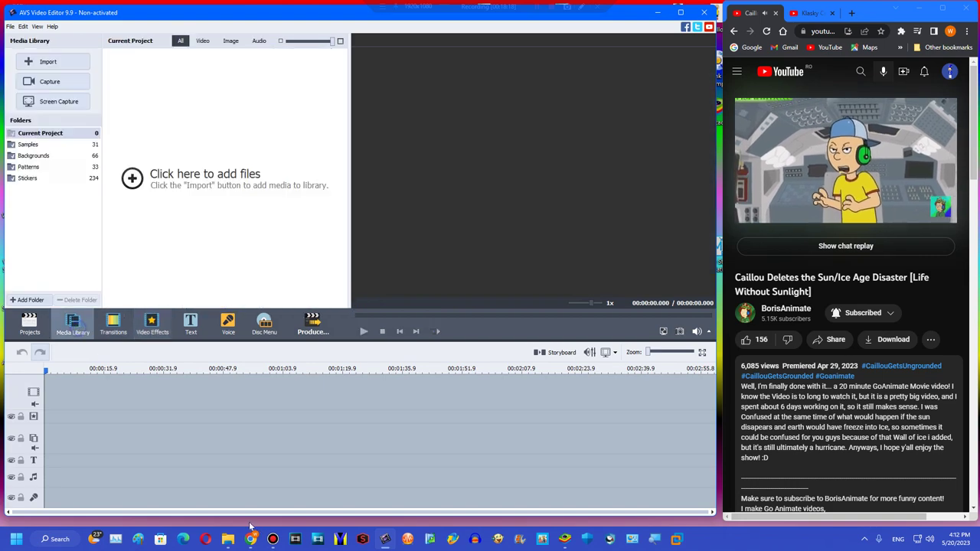
mouse_move(228, 539)
left_click(174, 479)
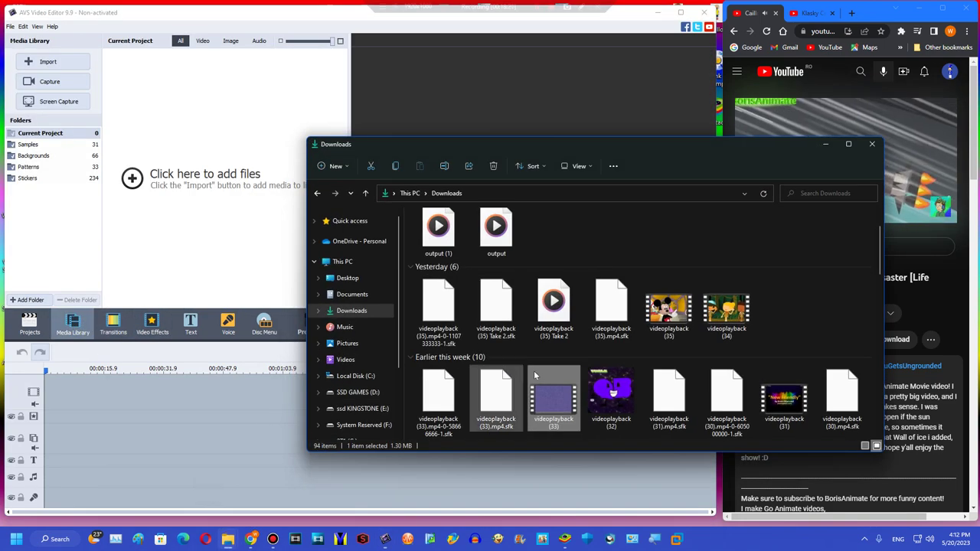
left_click(826, 144)
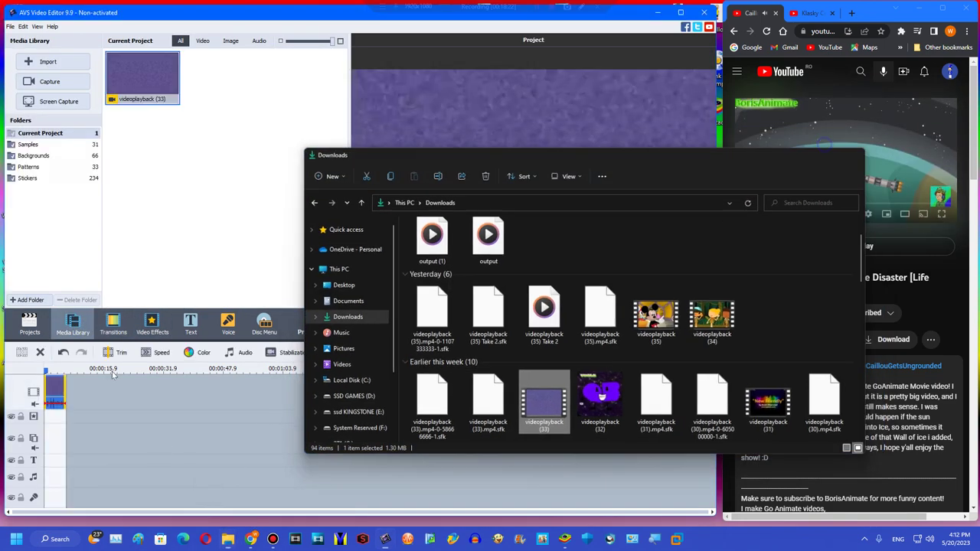
Set the clip's hue to -56 in Color Correction and its audio Pitch Shift rate to 105
left_click(199, 352)
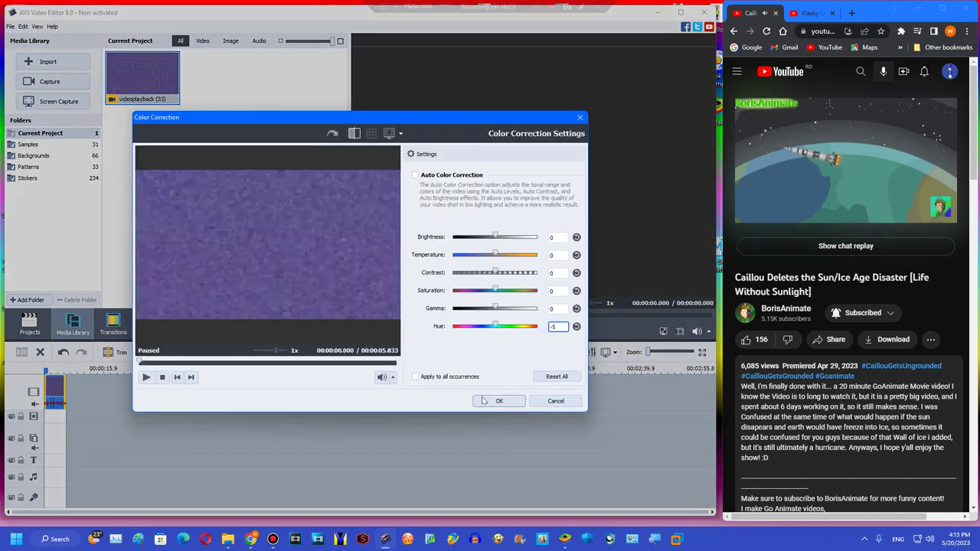
left_click(496, 400)
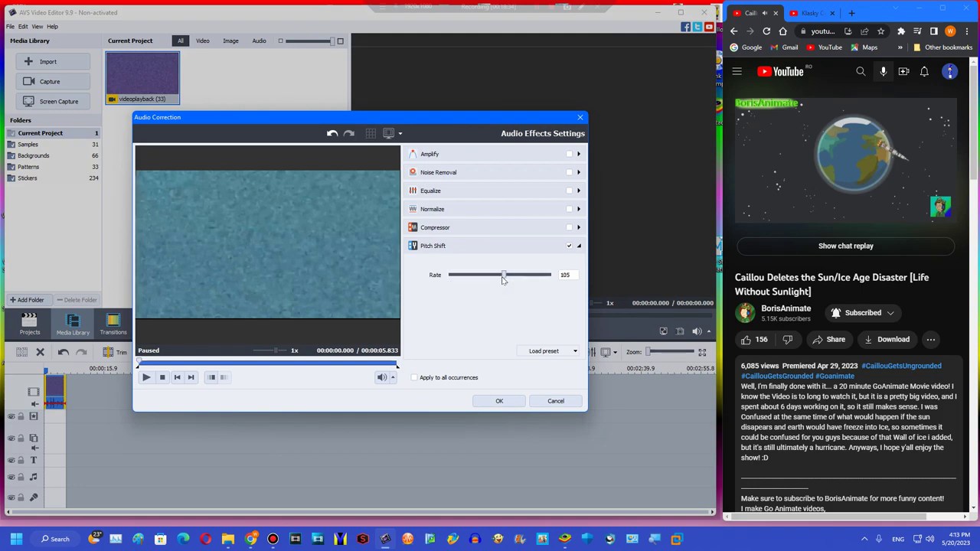
left_click(496, 401)
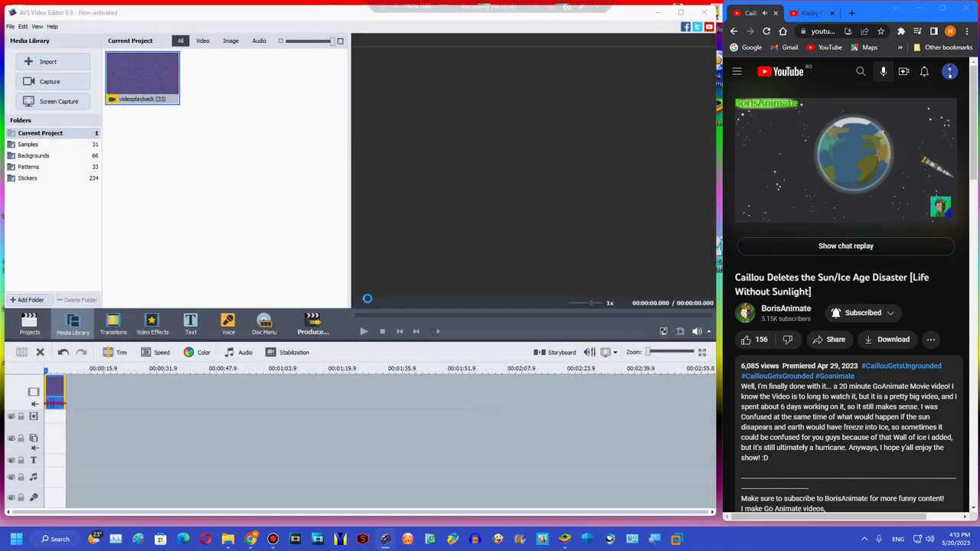
Preview the recoloured and pitch-shifted clip on the timeline and open the Produce wizard
left_click(363, 332)
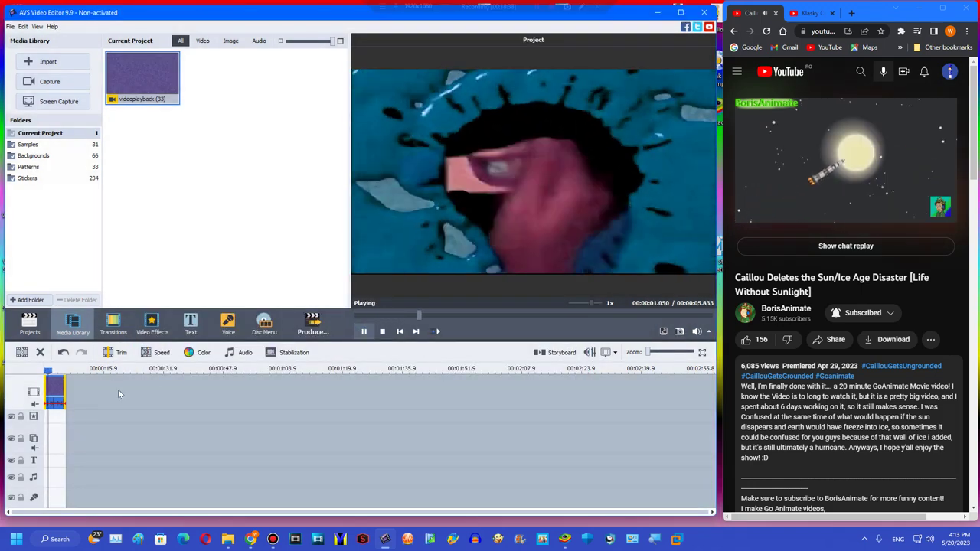
left_click(143, 78)
left_click(56, 387)
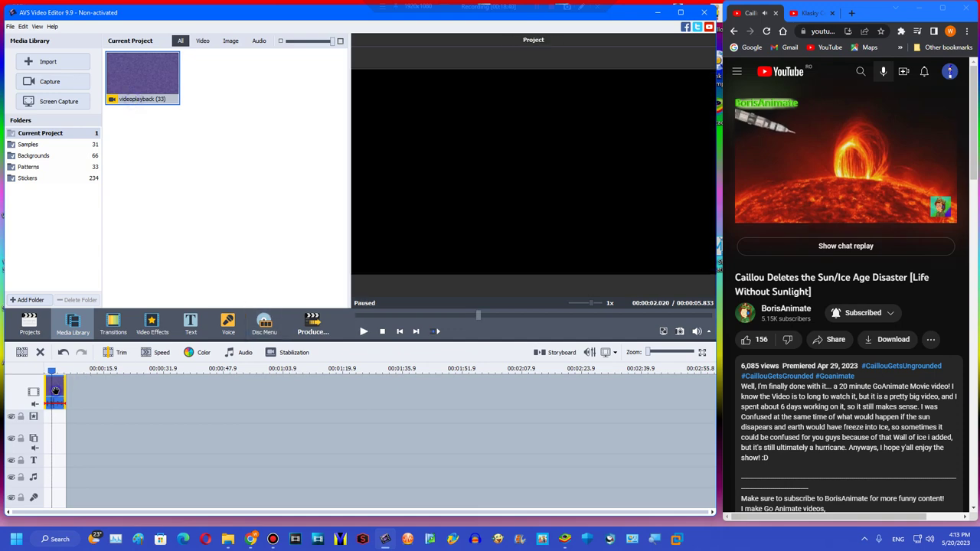
left_click(363, 331)
left_click(382, 332)
left_click(302, 329)
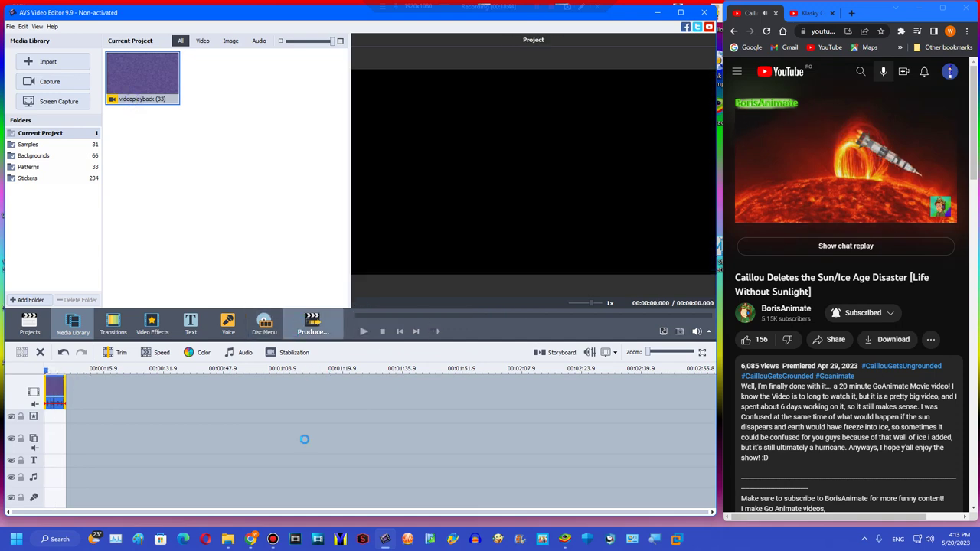
Play the earlier export Untitled17 from the My User Videos v2 folder, and put the folder away
mouse_move(230, 540)
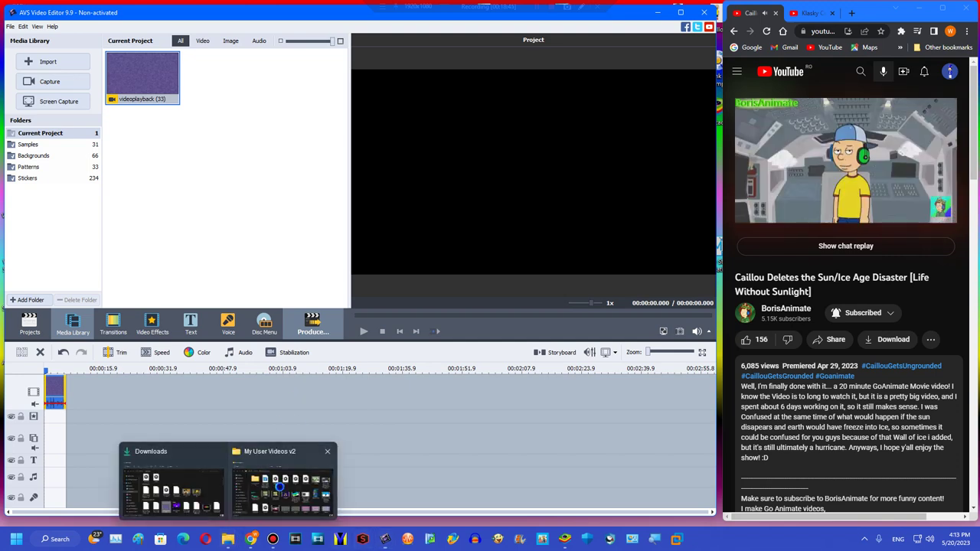
left_click(279, 488)
double_click(682, 360)
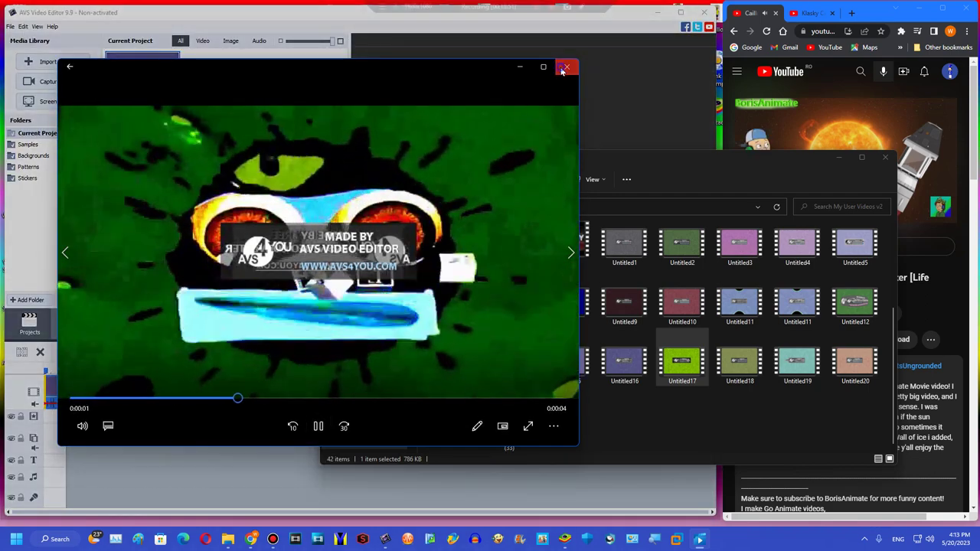
left_click(564, 68)
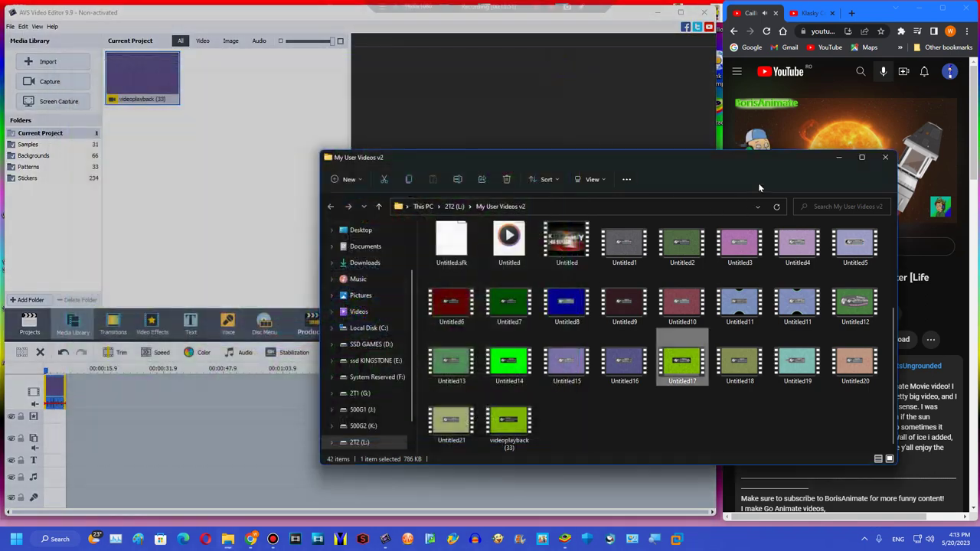
left_click(838, 158)
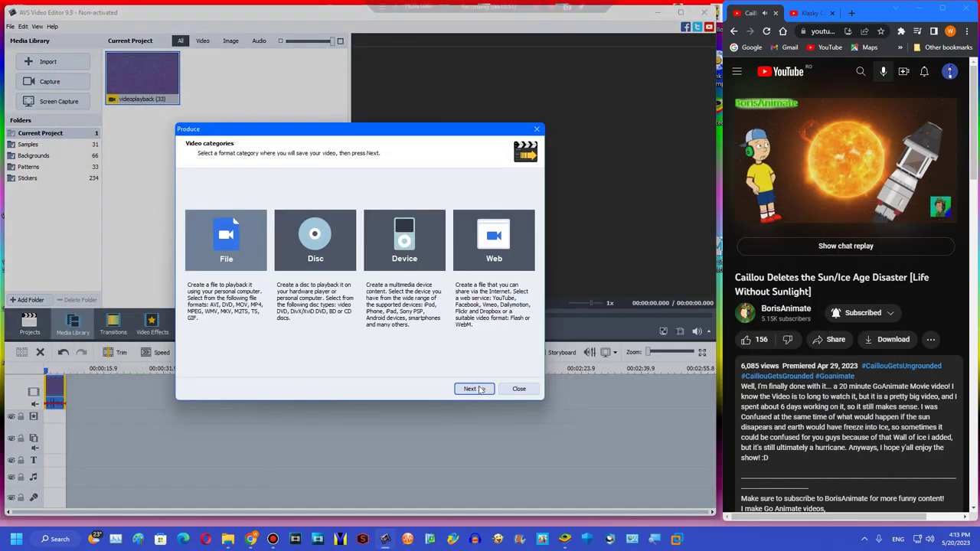
Produce the teal version as a WMV file without registering, and dismiss the output folder
left_click(480, 389)
left_click(472, 388)
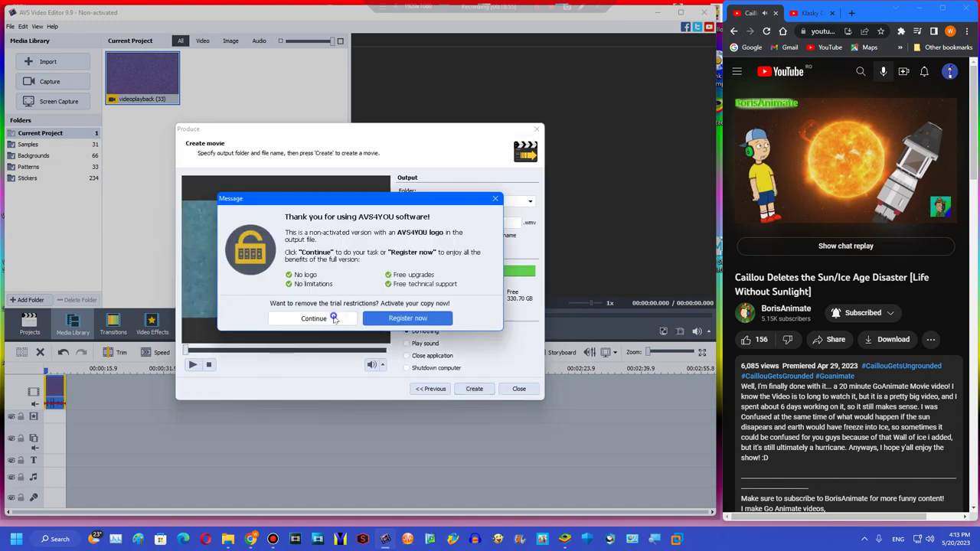
left_click(331, 315)
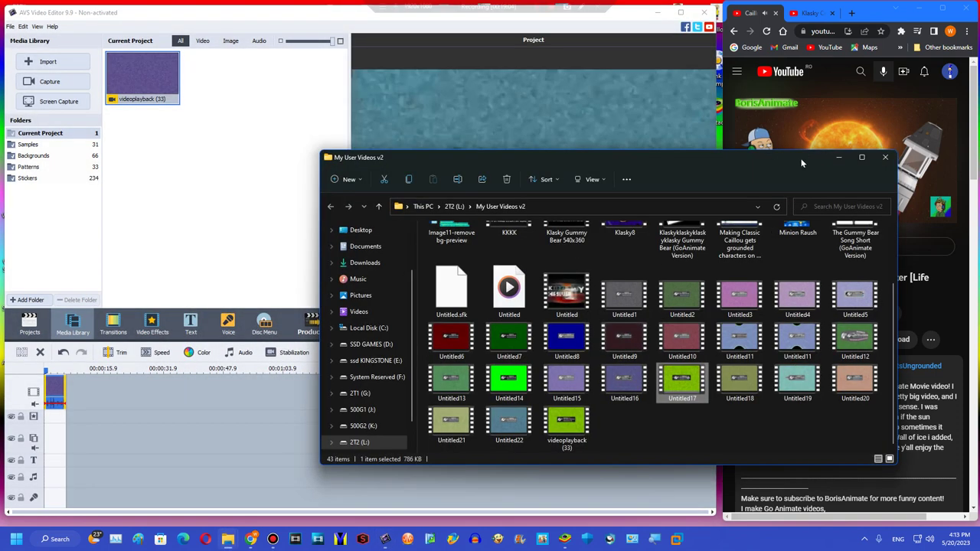
left_click(936, 156)
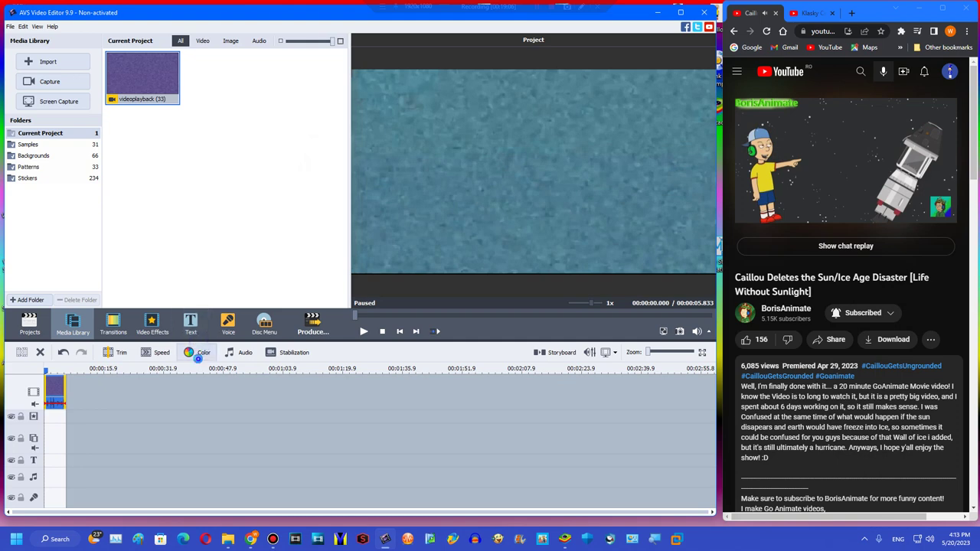
Shift the clip's hue to olive green and set its audio Pitch Shift rate to 117
left_click_drag(495, 326, 536, 338)
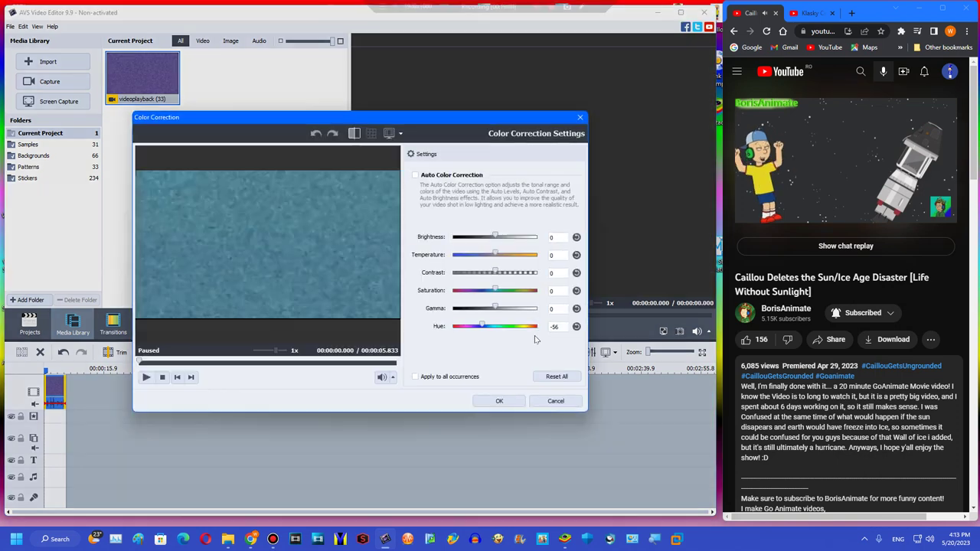
left_click(505, 403)
left_click(477, 399)
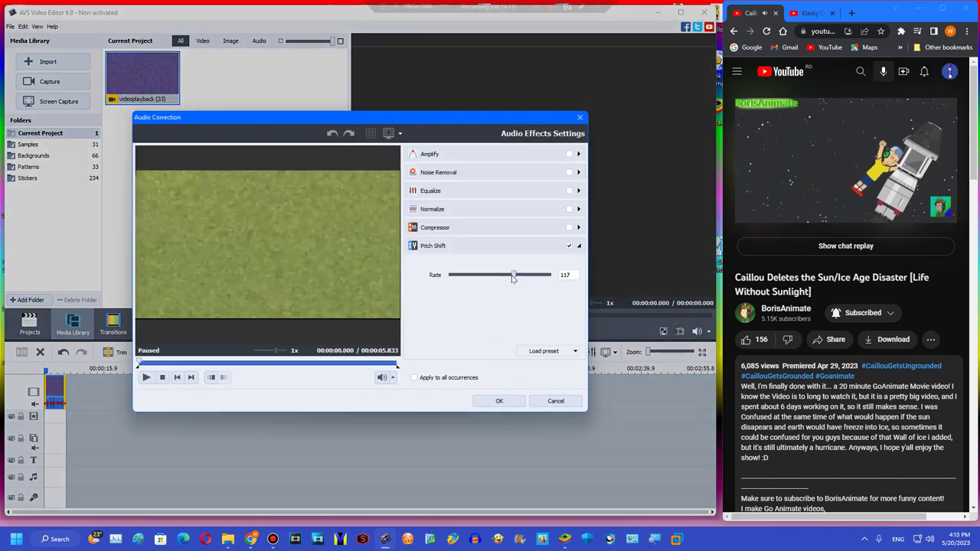
left_click(493, 395)
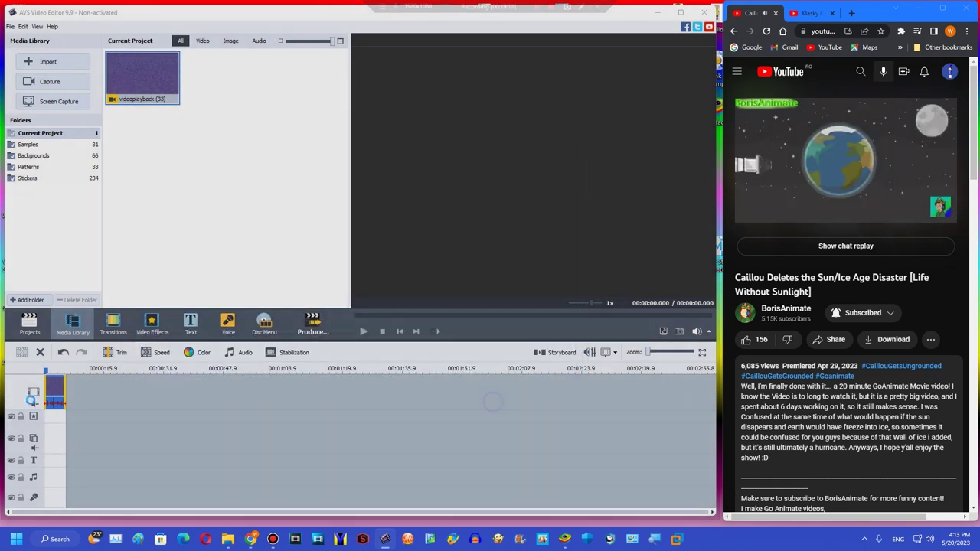
Add a second video effects line to the timeline and select the clip on the main video track
right_click(77, 416)
left_click(84, 446)
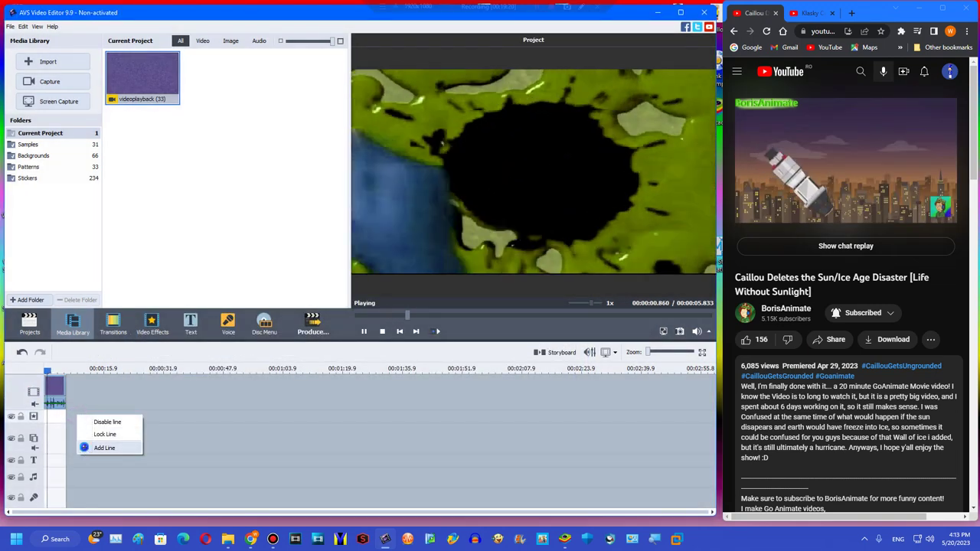
left_click(159, 86)
left_click(54, 391)
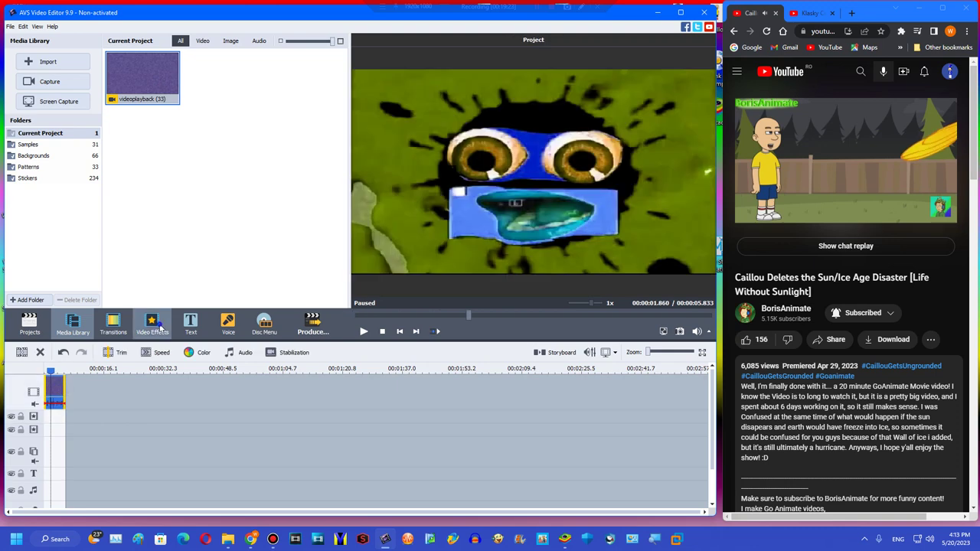
Place the Mirror effect on the first effects line and shorten it to the clip's length
left_click(152, 324)
left_click_drag(340, 182, 341, 214)
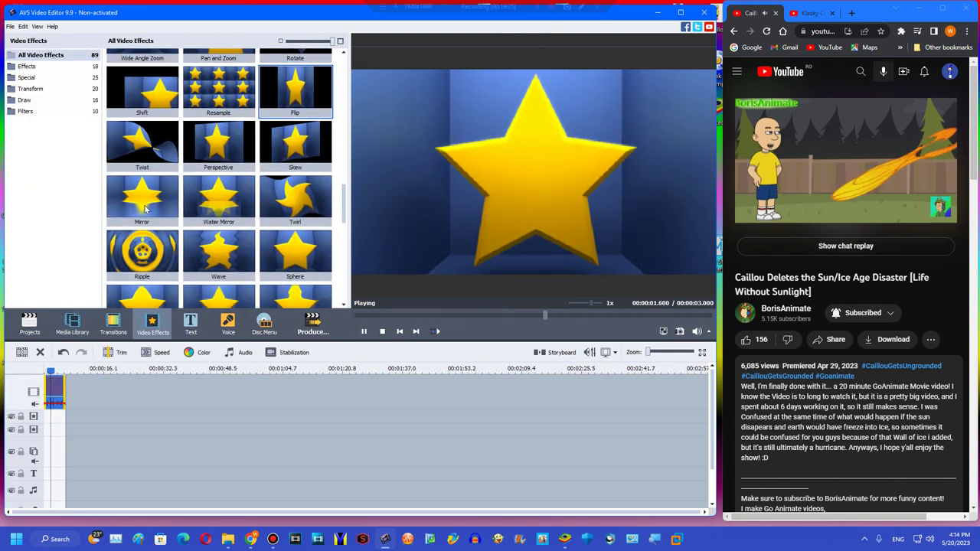
left_click_drag(143, 199, 45, 448)
left_click_drag(188, 188, 84, 420)
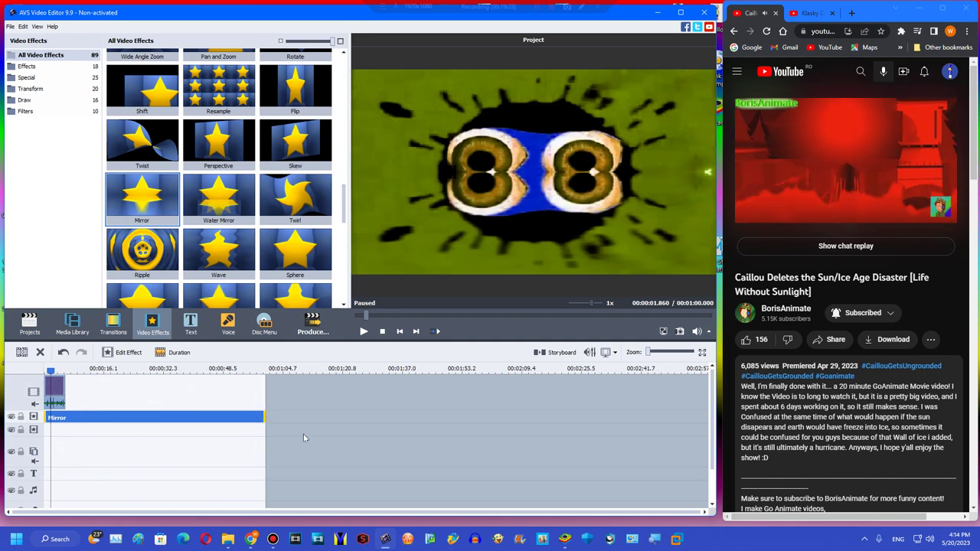
left_click_drag(264, 414, 65, 418)
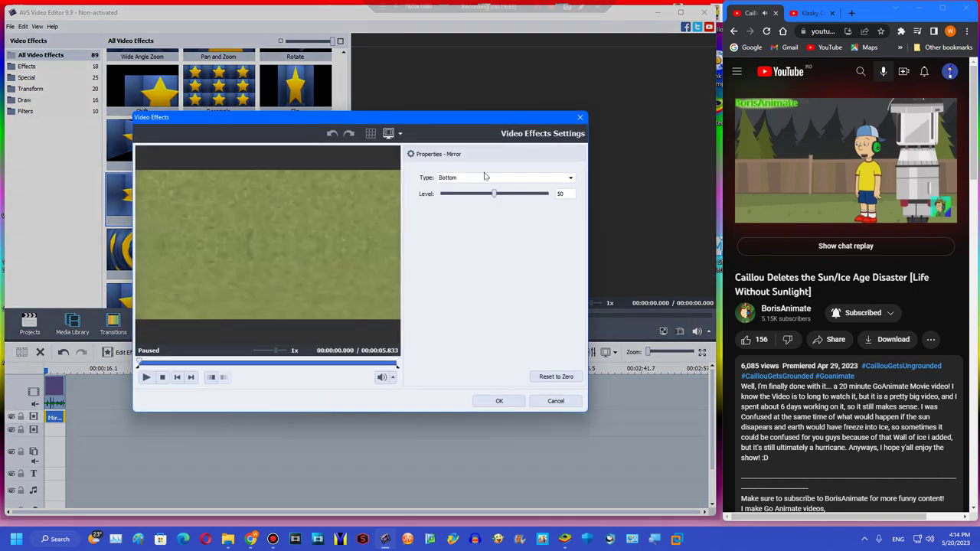
Set the Mirror effect's type to Left
left_click(485, 177)
left_click(464, 215)
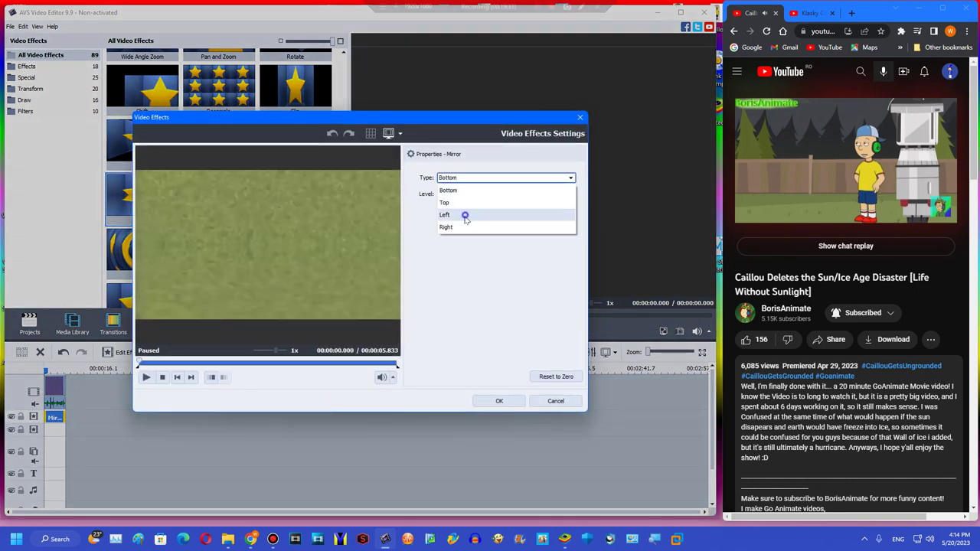
left_click(464, 215)
left_click(498, 401)
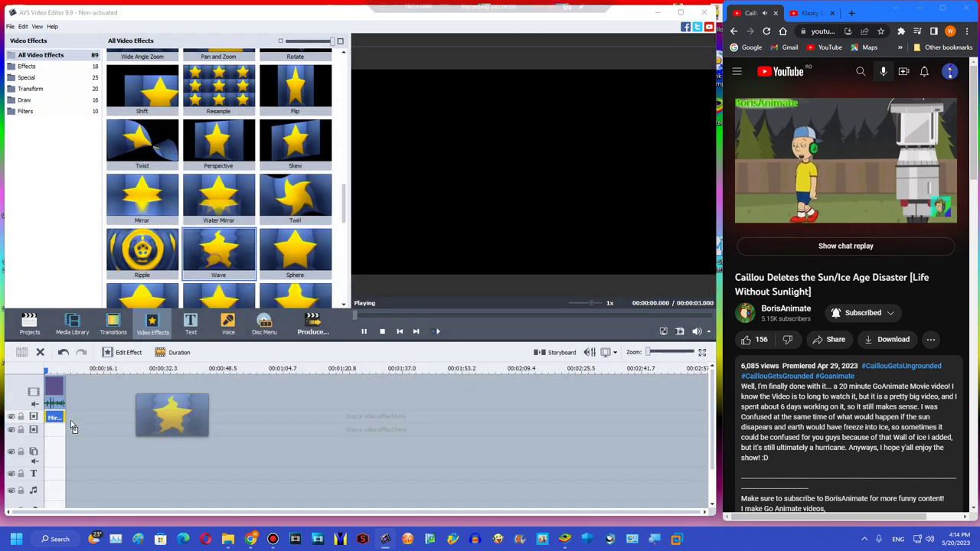
Add the Wave effect on the second effects line across the clip, with 5 peaks, amplitude 20, speed 20 and Vertical enabled
mouse_move(73, 427)
left_mouse_down()
mouse_move(57, 452)
mouse_move(64, 434)
left_mouse_up()
left_click(76, 430)
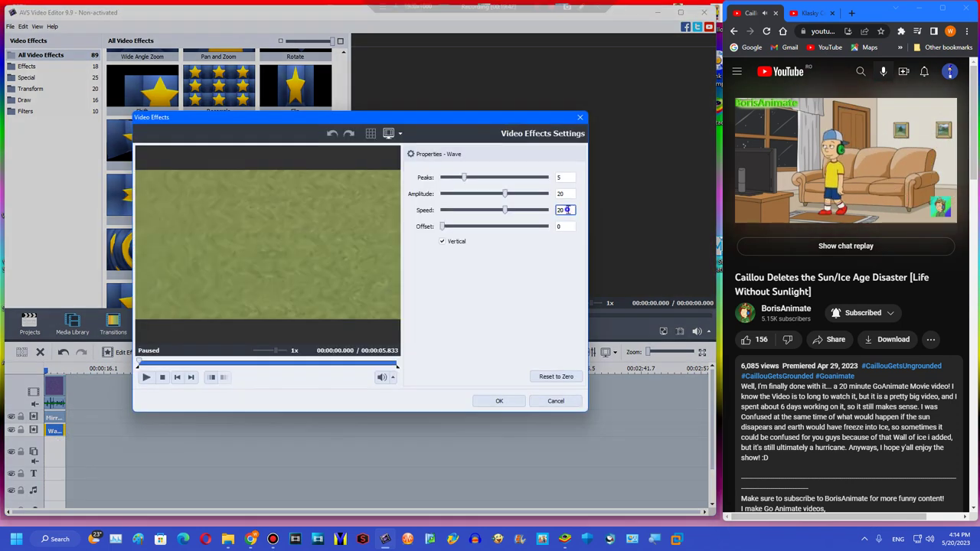
left_click(498, 401)
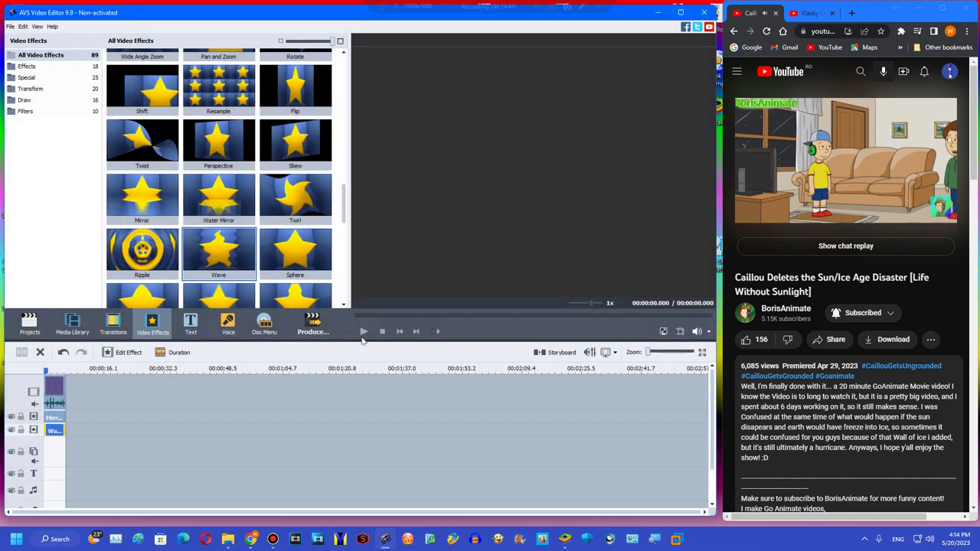
Preview the combined Mirror and Wave effects, and export the project as the WMV file Untitled23 in the My User Videos v2 folder
left_click(363, 330)
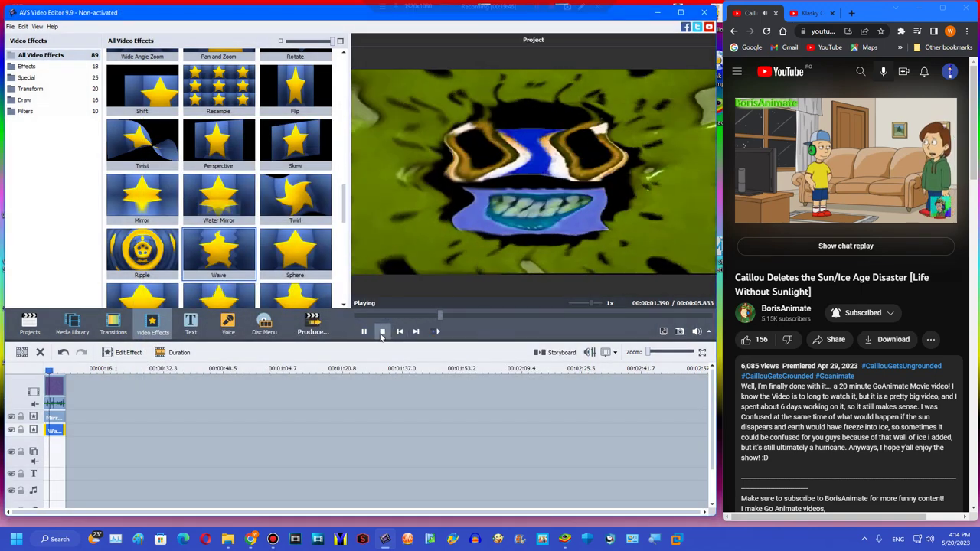
left_click(382, 331)
left_click(309, 324)
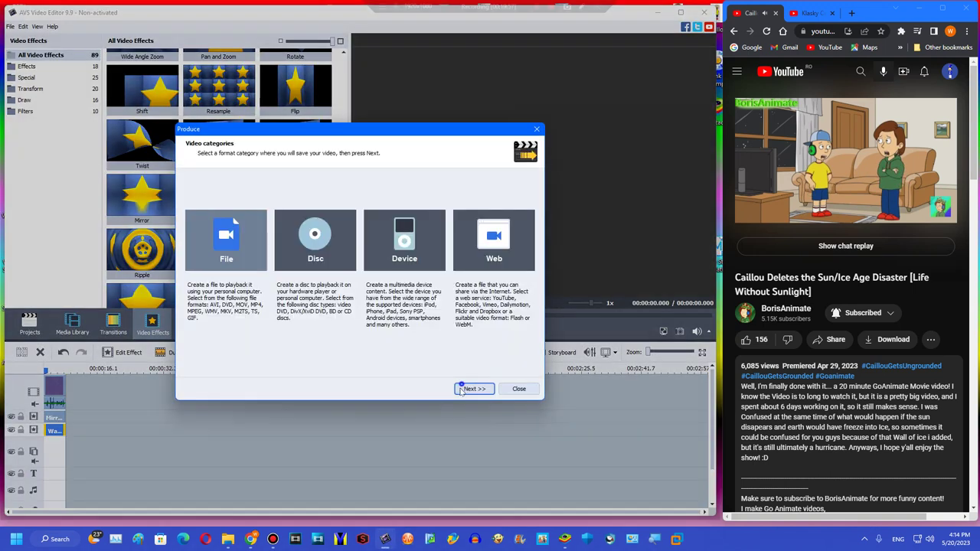
left_click(466, 390)
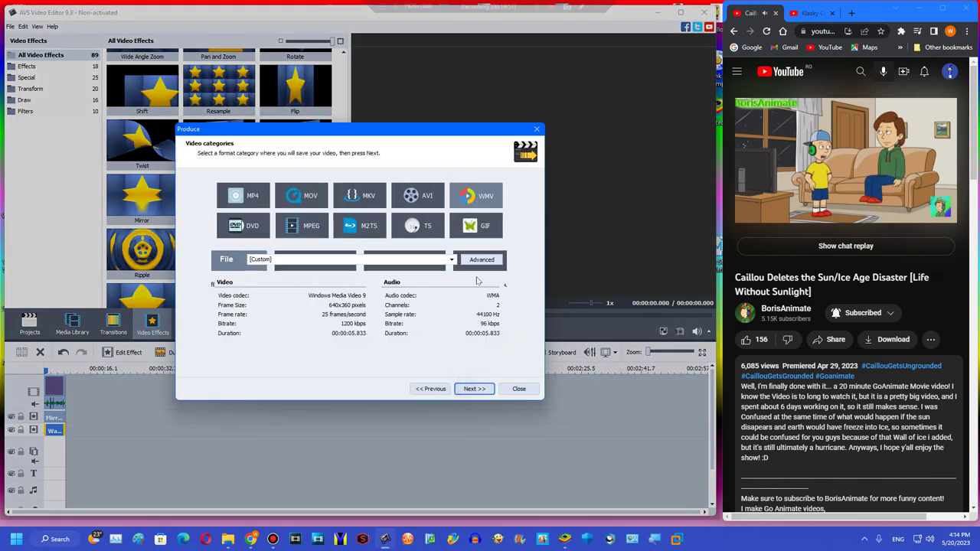
left_click(466, 390)
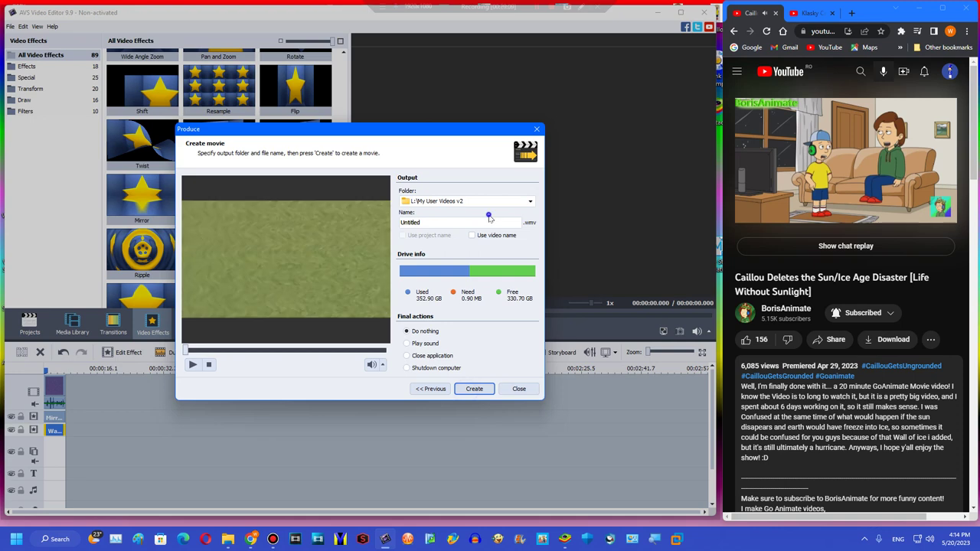
left_click(465, 391)
key("Return")
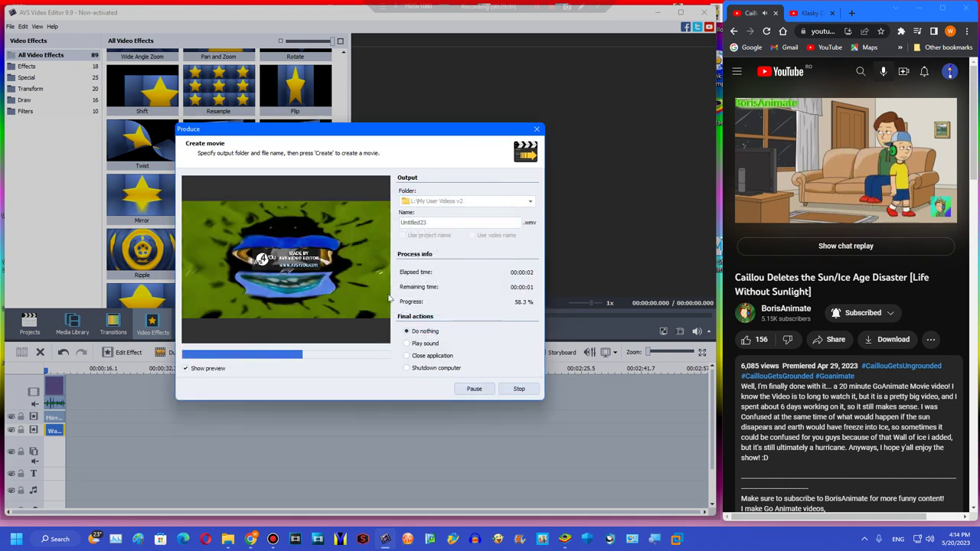
left_click(349, 291)
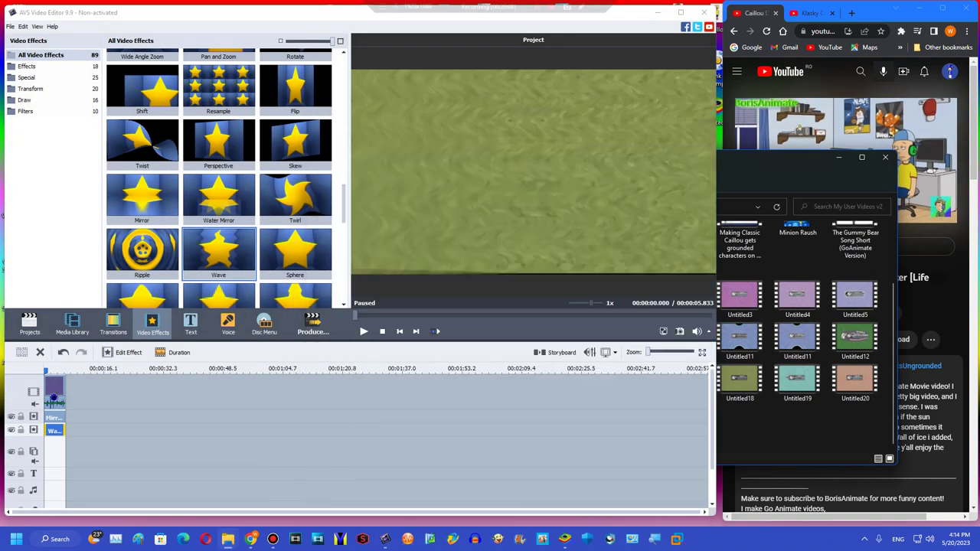
Replace the timeline contents with the Untitled10 clip imported from the My User Videos v2 folder
left_click(73, 324)
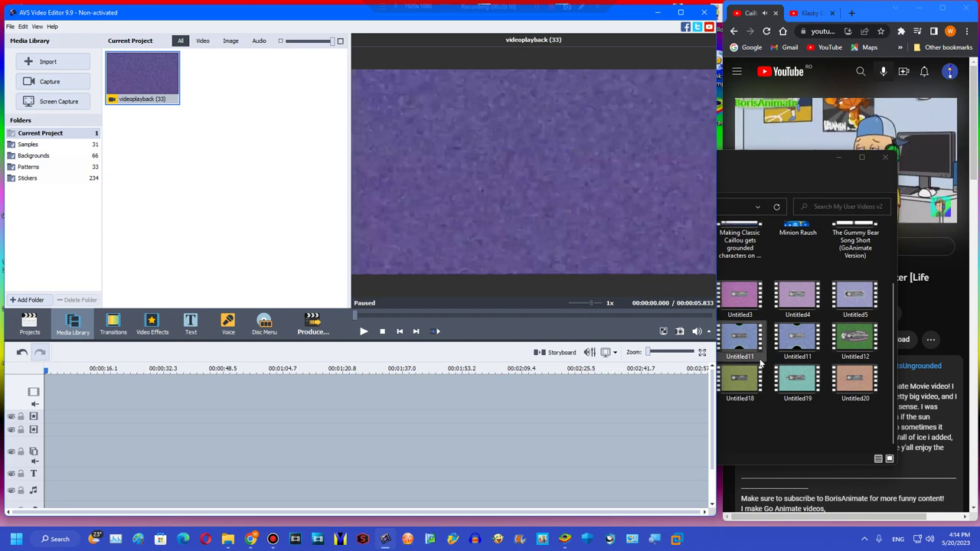
left_click(739, 337)
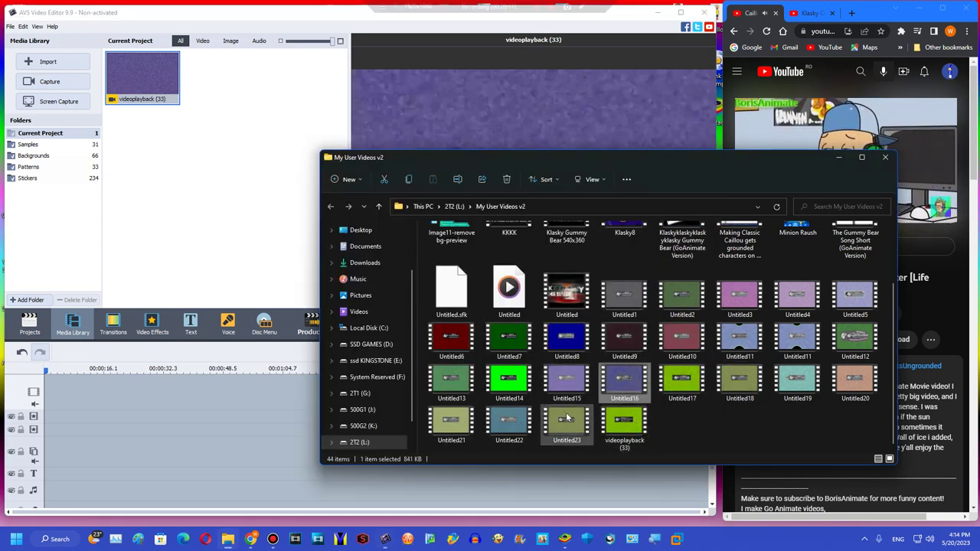
left_click_drag(682, 341, 264, 226)
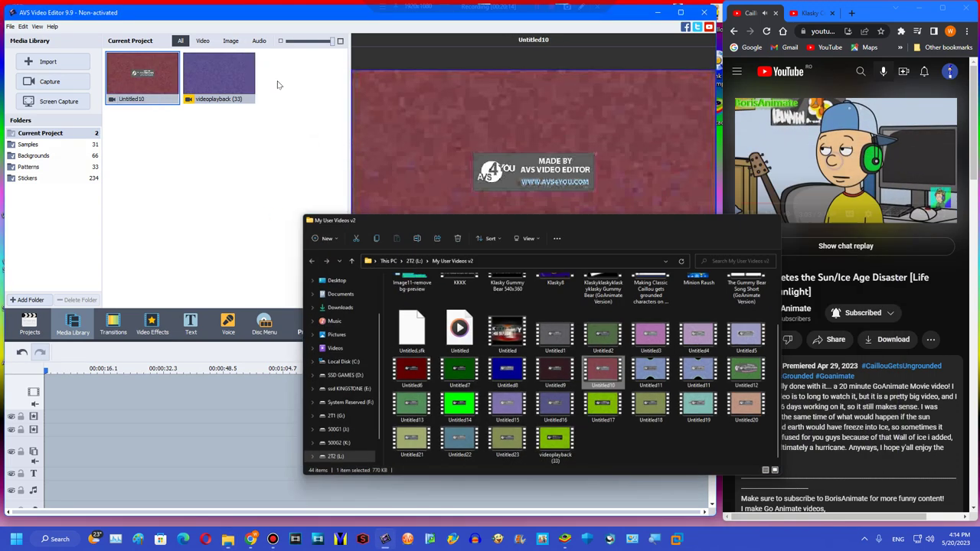
left_click(838, 157)
left_click_drag(142, 76, 134, 390)
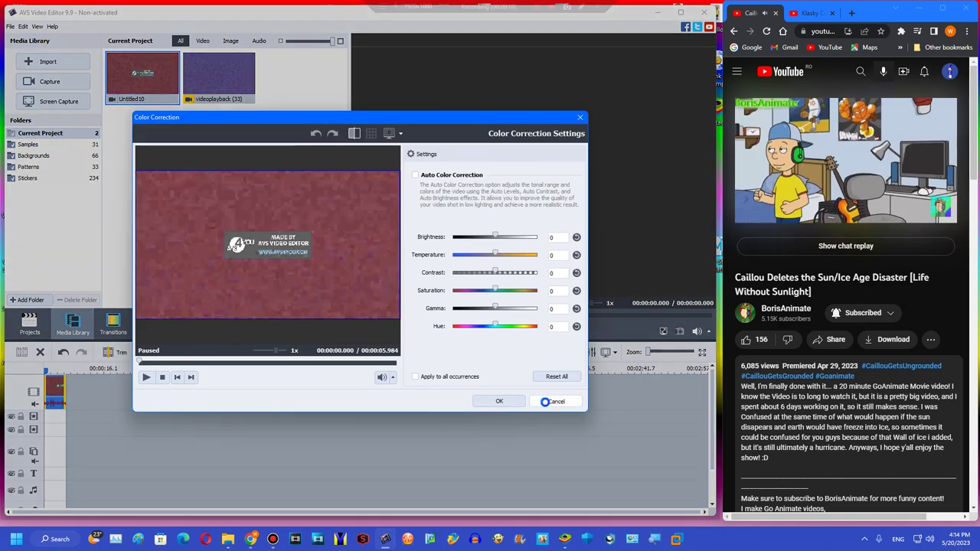
Leave the color correction unchanged and apply a Pitch Shift with rate 51 to the Untitled10 clip's audio
left_click(553, 401)
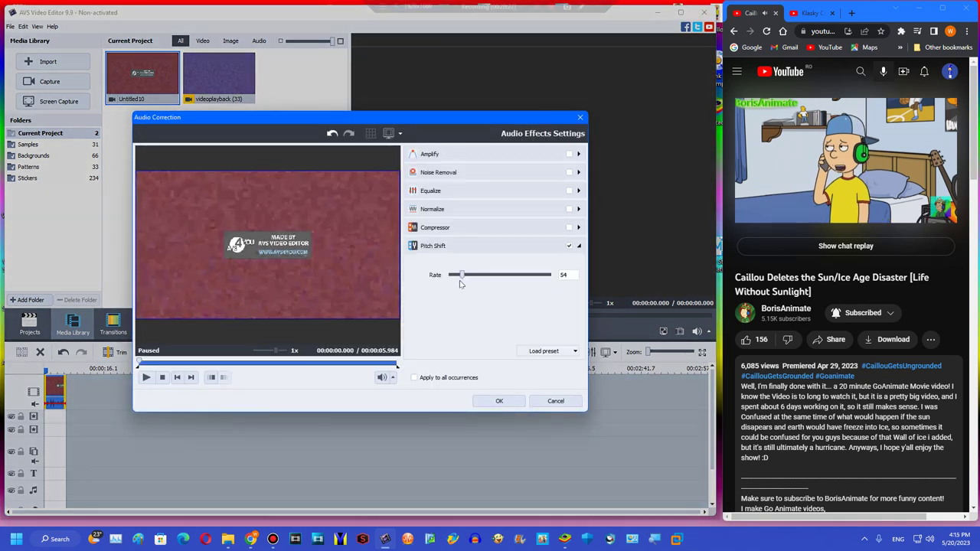
left_click_drag(459, 283, 457, 280)
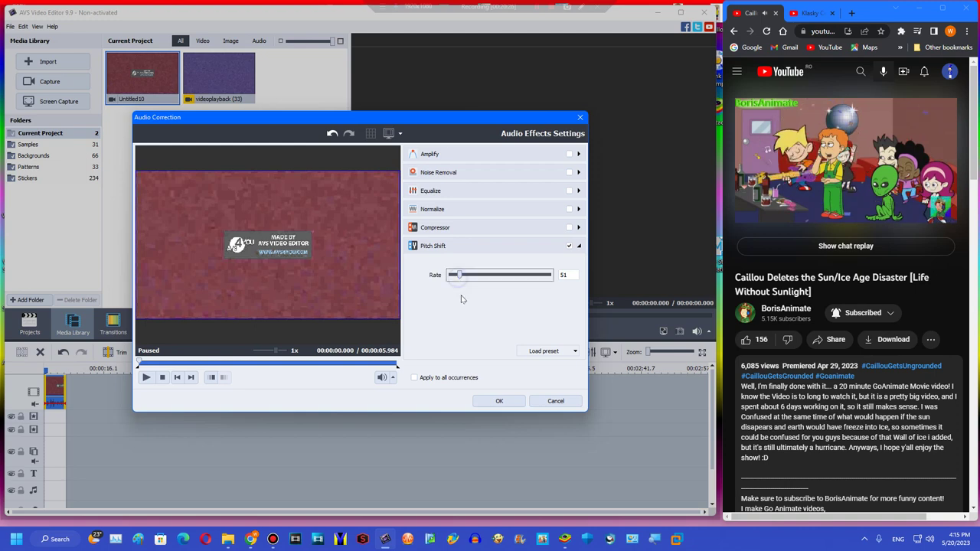
left_click(496, 401)
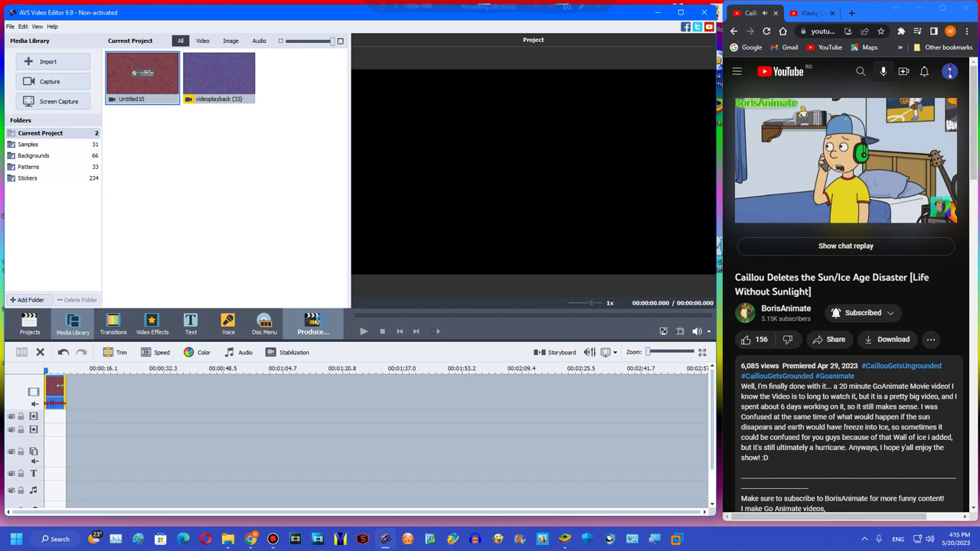
Export the pitch-shifted clip as the WMV file Untitled24 in the My User Videos v2 folder
left_click(313, 325)
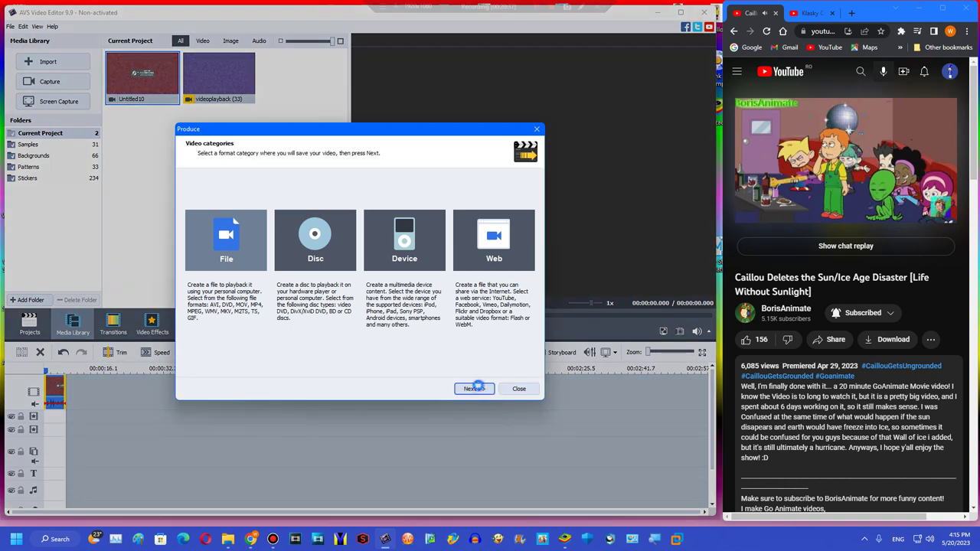
left_click(474, 388)
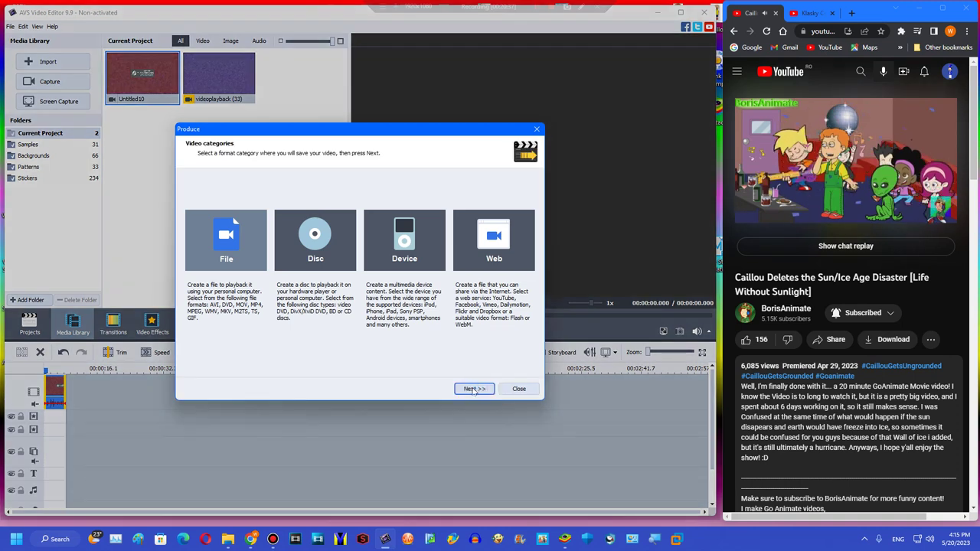
left_click(474, 388)
left_click(466, 221)
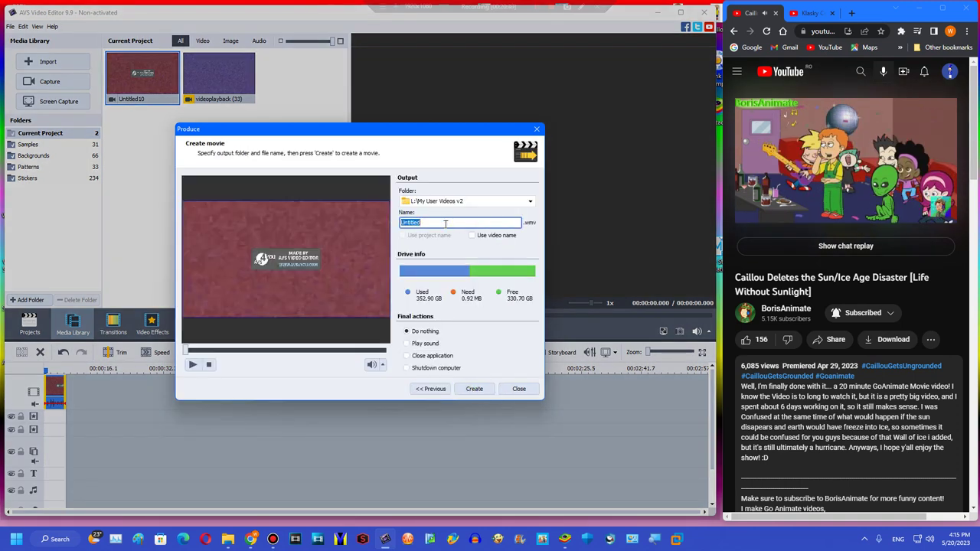
left_click(192, 364)
left_click(474, 388)
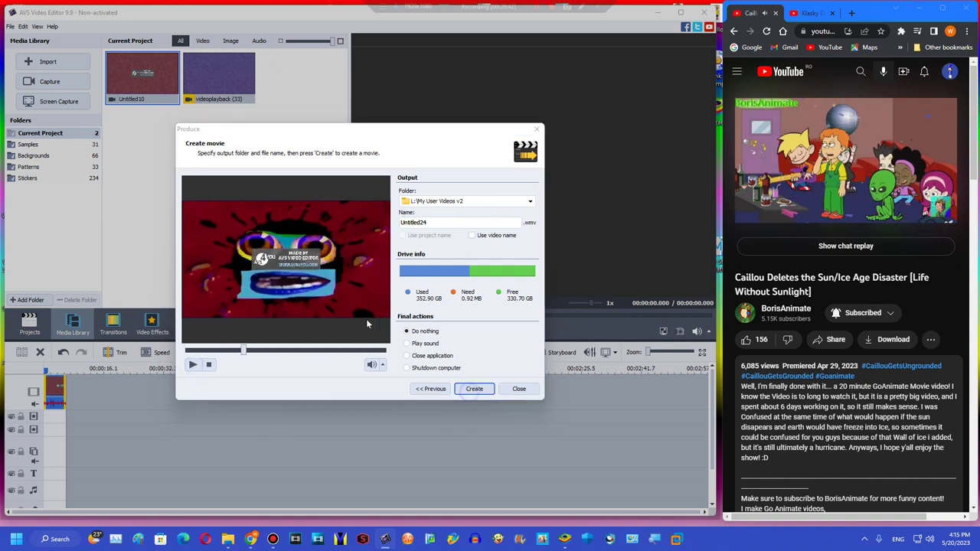
left_click(335, 315)
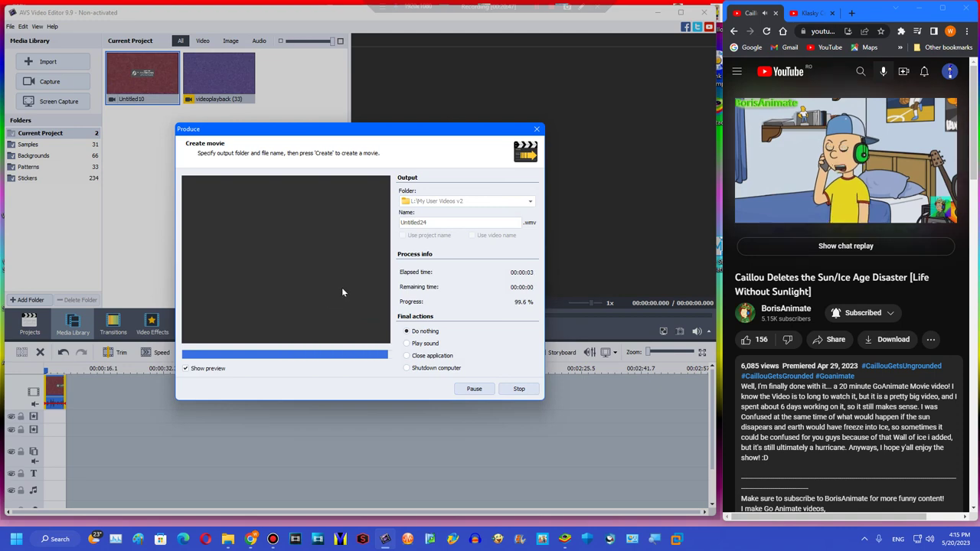
left_click(342, 287)
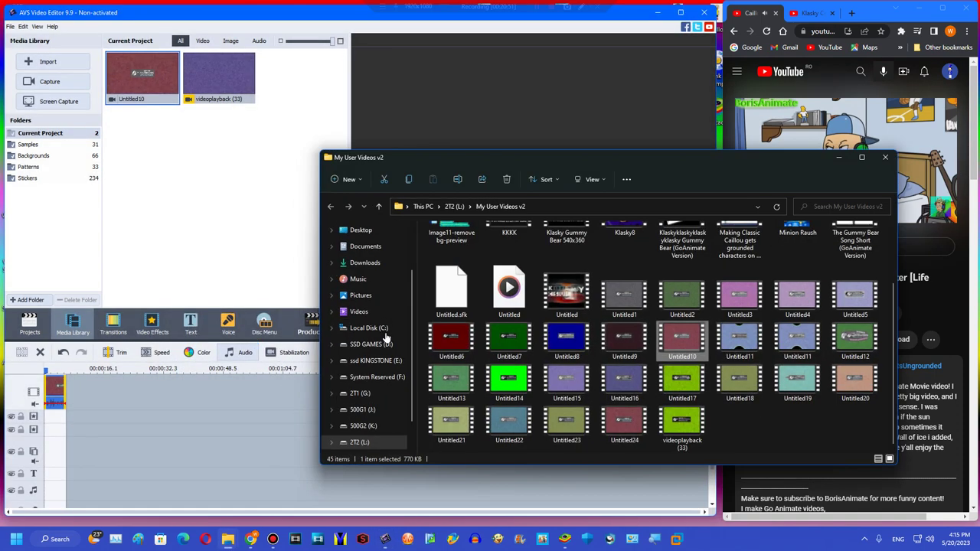
Set the Pitch Shift rate of the Untitled10 clip on the timeline to 160
left_click(839, 157)
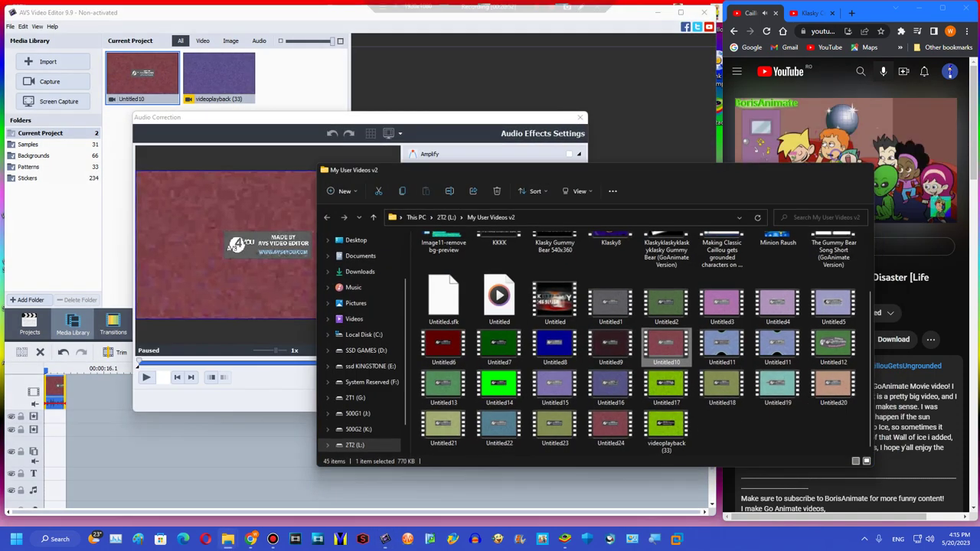
left_click(473, 347)
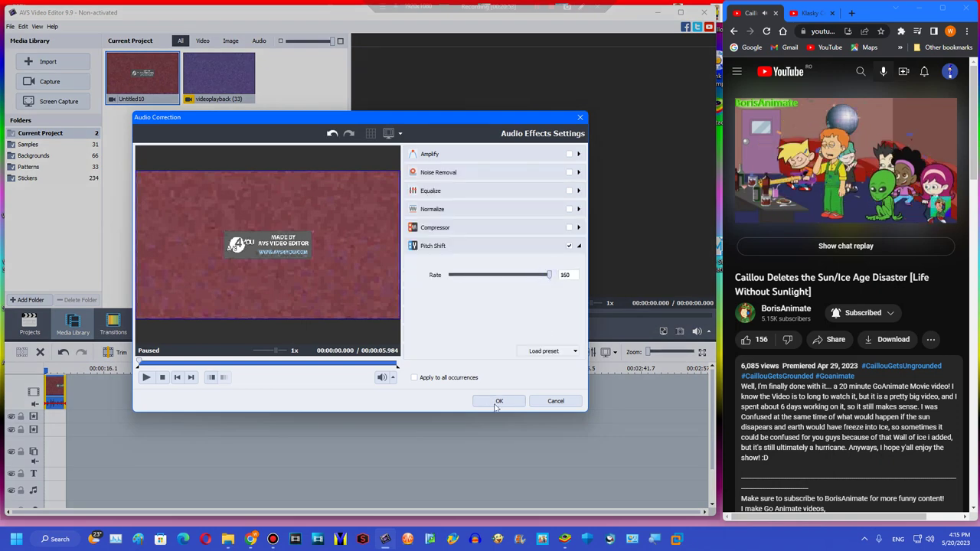
left_click(499, 401)
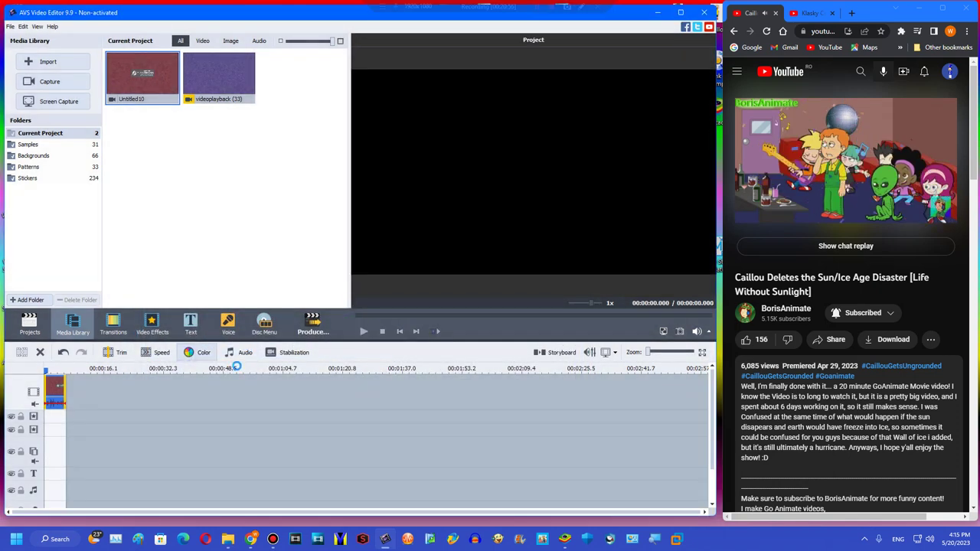
Set the Untitled10 clip's hue to -75 in its color correction settings
left_click(211, 353)
left_click(218, 361)
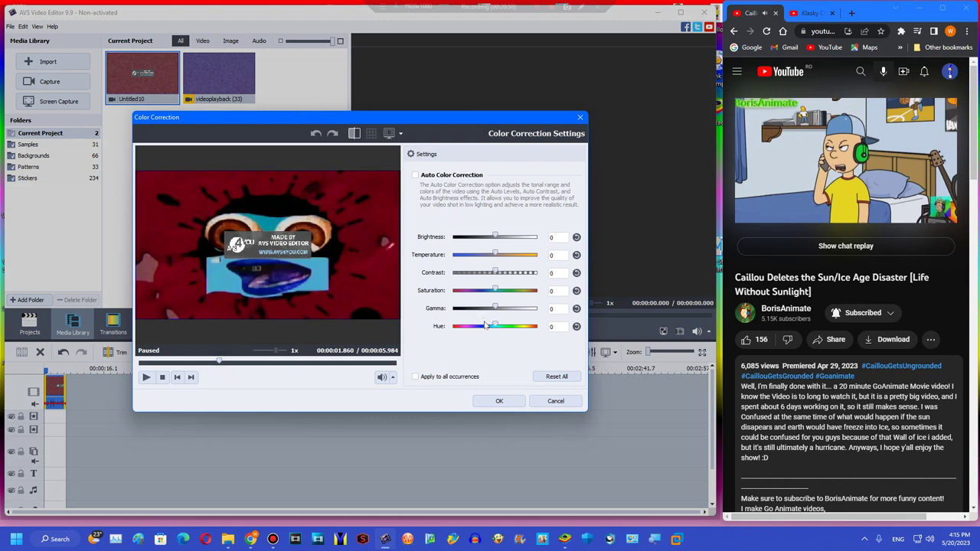
left_click_drag(481, 325, 480, 326)
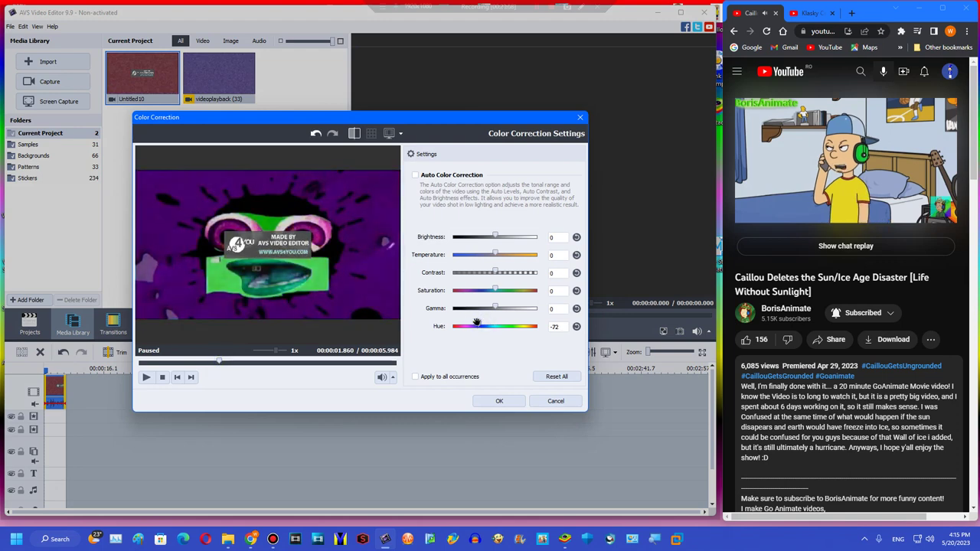
double_click(556, 326)
type("-75")
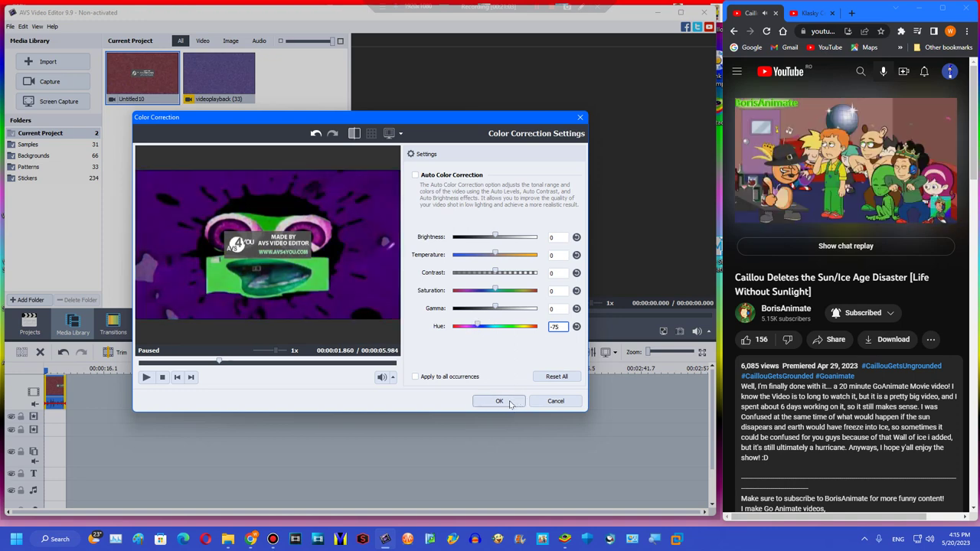
left_click(499, 401)
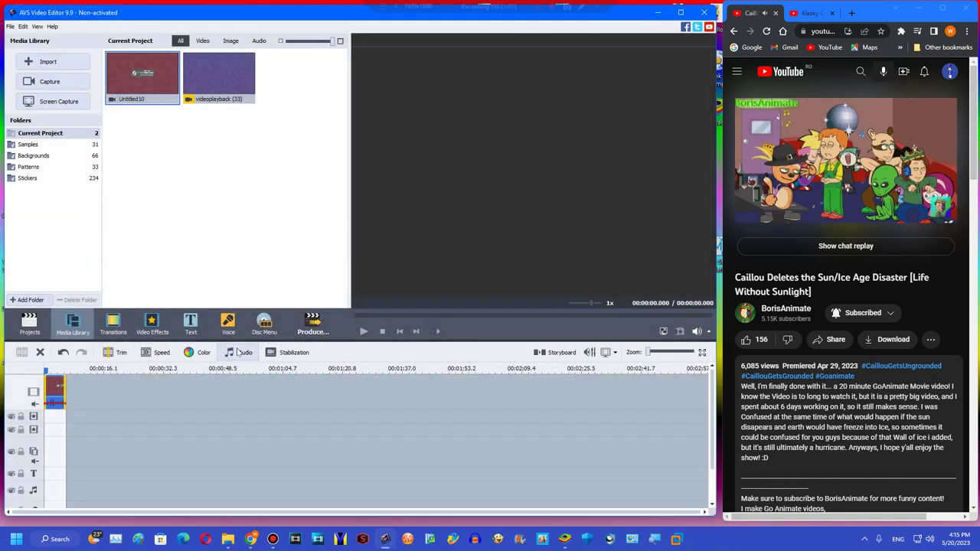
Play and scrub through the project preview to examine the recolored clip at different moments
left_click_drag(56, 370, 51, 369)
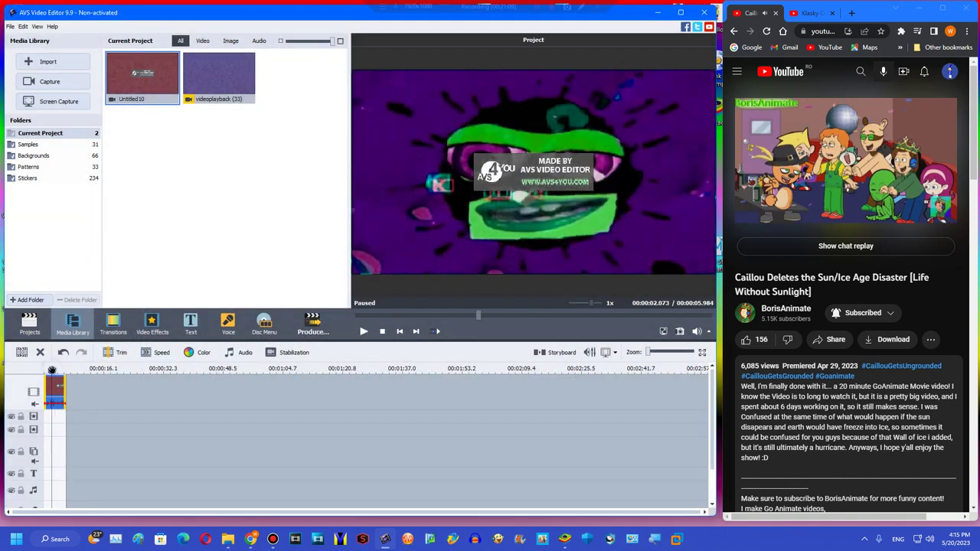
left_click(358, 315)
left_click(363, 330)
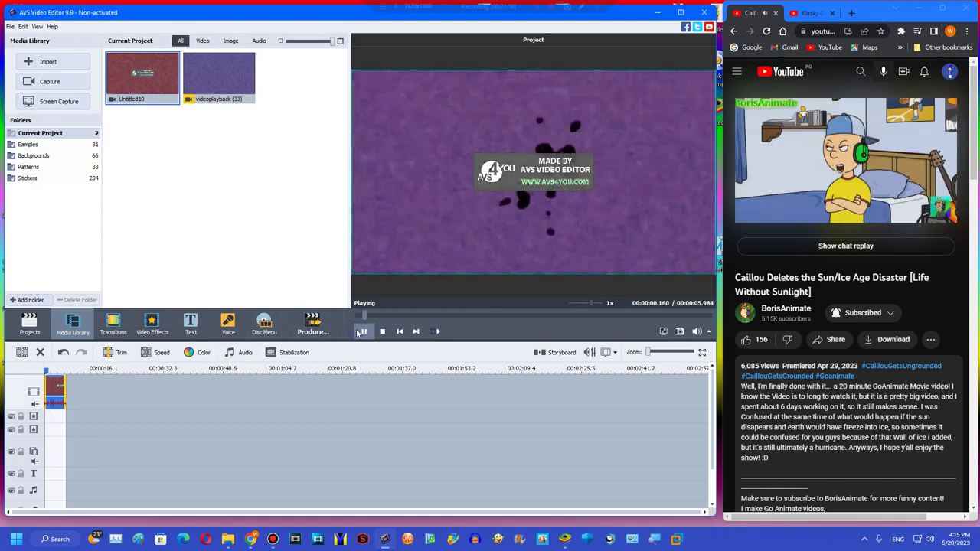
left_click(365, 331)
left_click(381, 331)
left_click_drag(386, 314, 451, 315)
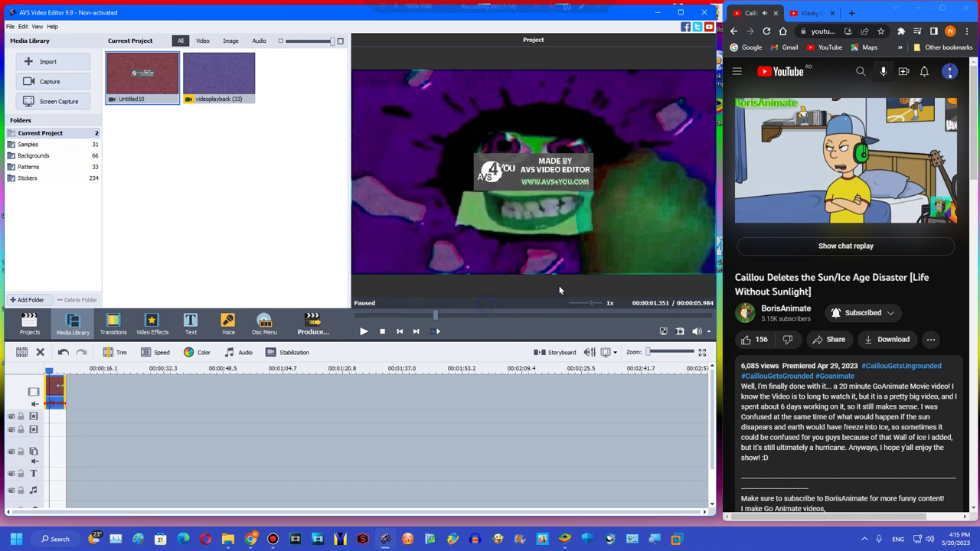
left_click(583, 303)
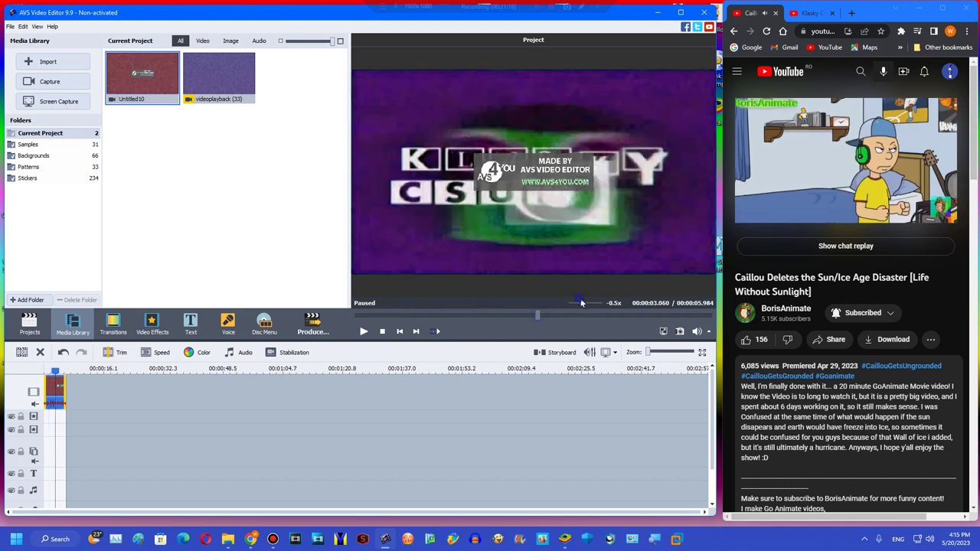
left_click(590, 303)
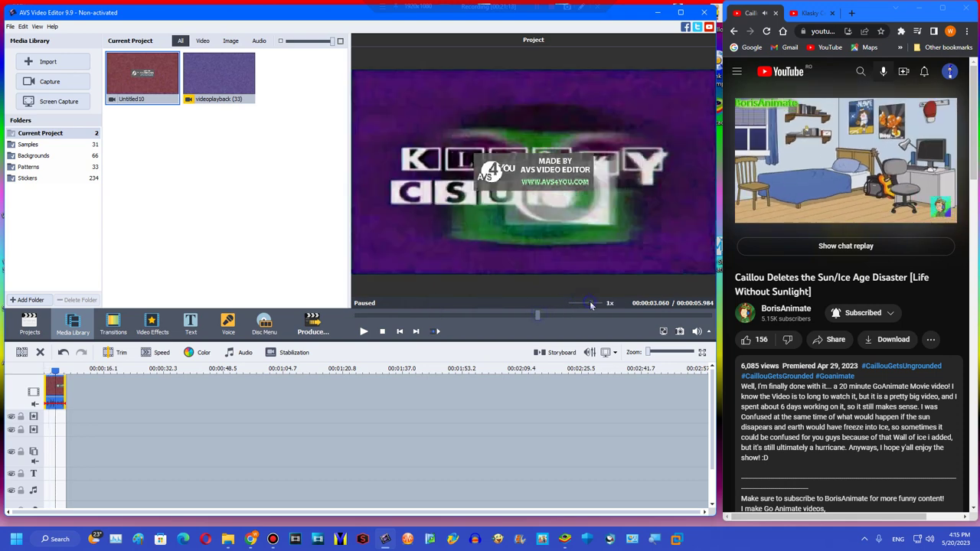
left_click(493, 313)
left_click(476, 312)
left_click(469, 312)
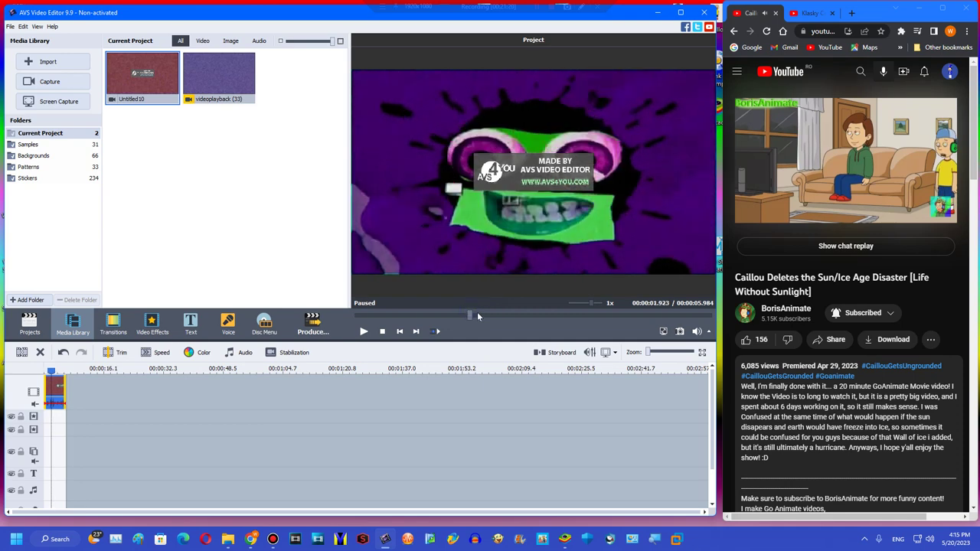
left_click(477, 313)
left_click(498, 314)
left_click_drag(499, 314, 256, 298)
Export the recolored, pitch-shifted clip as the WMV file Untitled25a in the My User Videos v2 folder
left_click(309, 314)
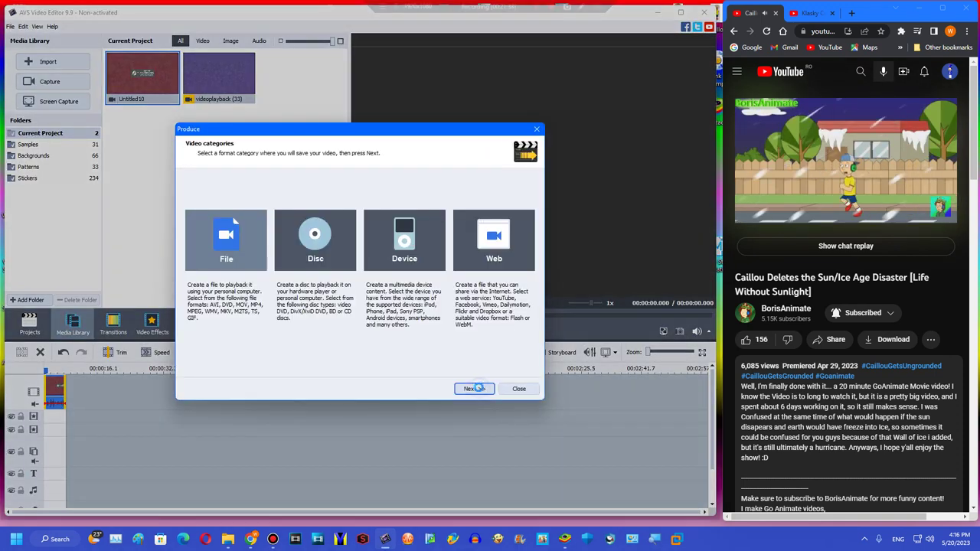
left_click(480, 389)
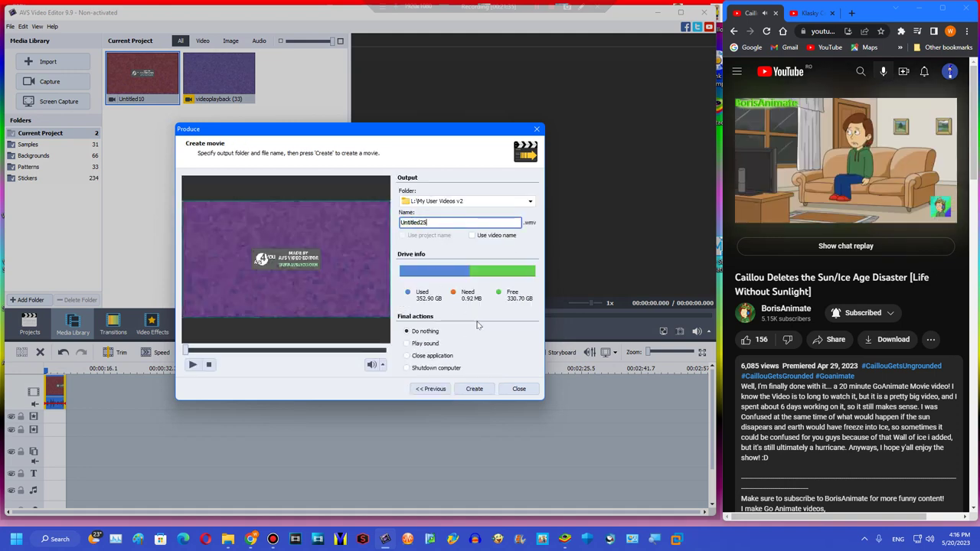
left_click(474, 389)
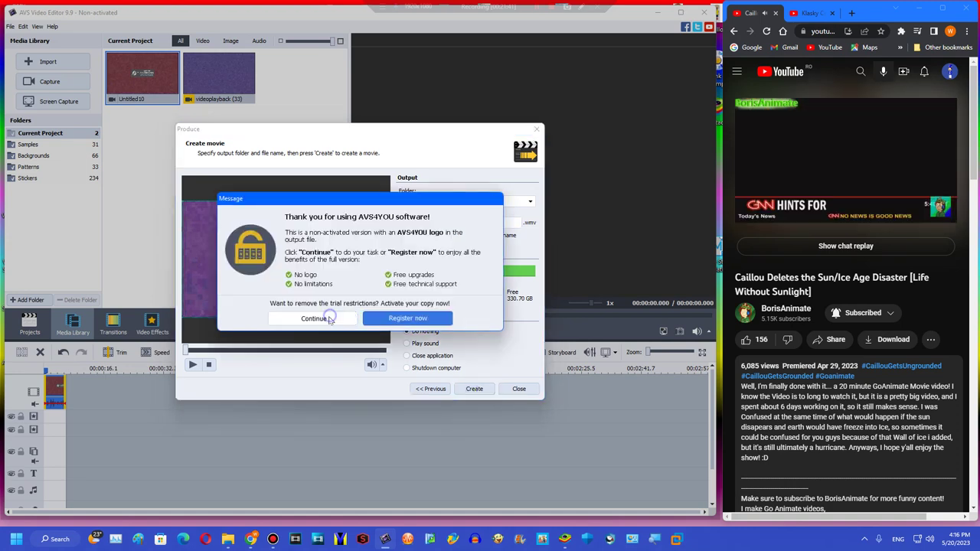
left_click(328, 315)
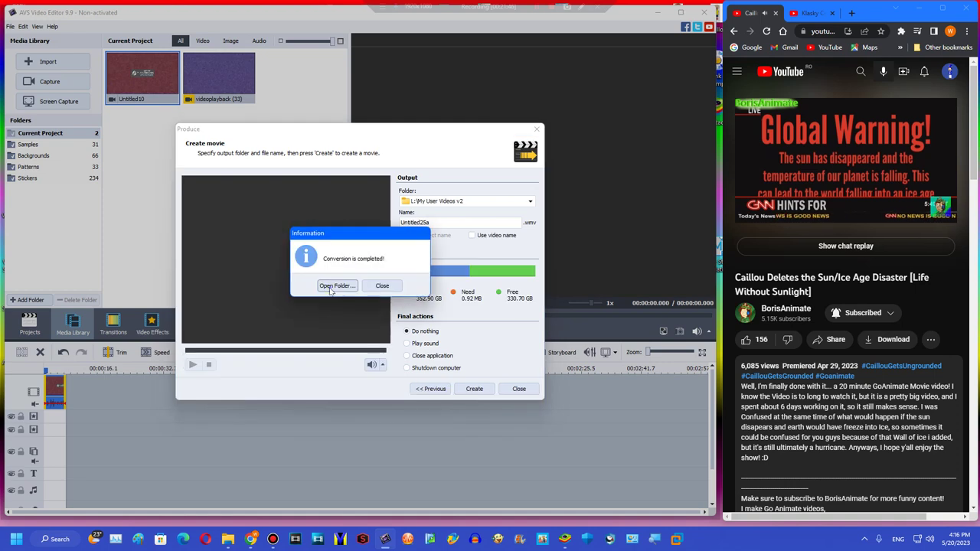
Replace the clip on the timeline with the exported Untitled25a file from the My User Videos v2 folder
left_click(331, 289)
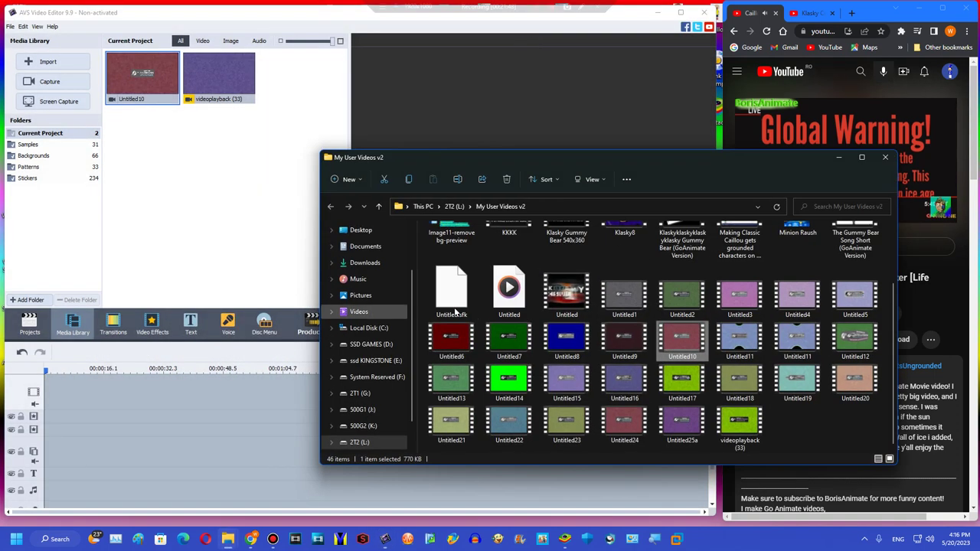
left_click_drag(237, 416, 199, 376)
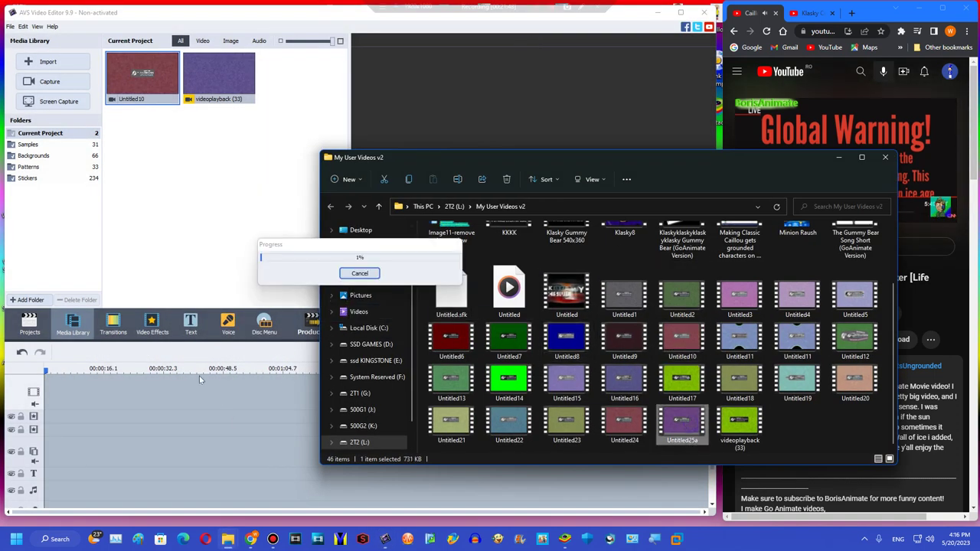
left_click(236, 351)
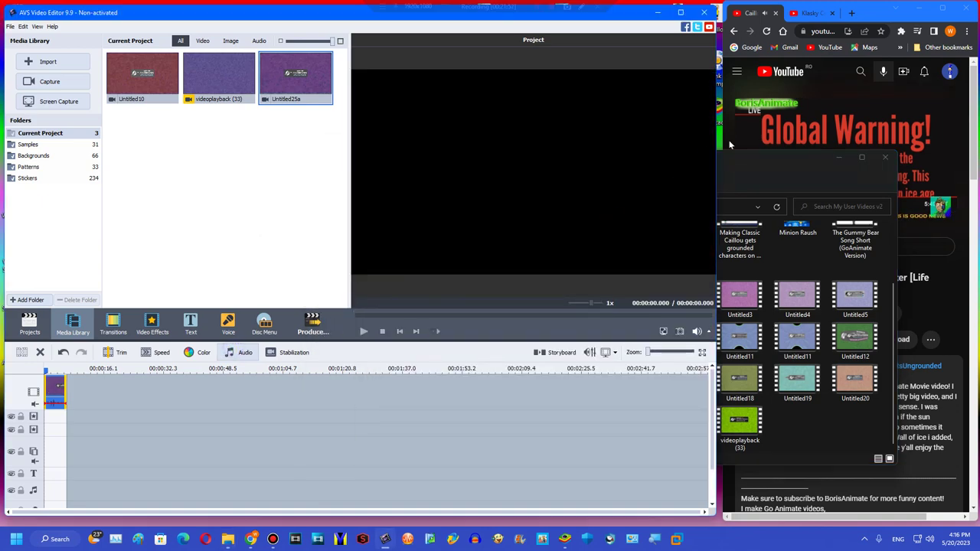
left_click(839, 156)
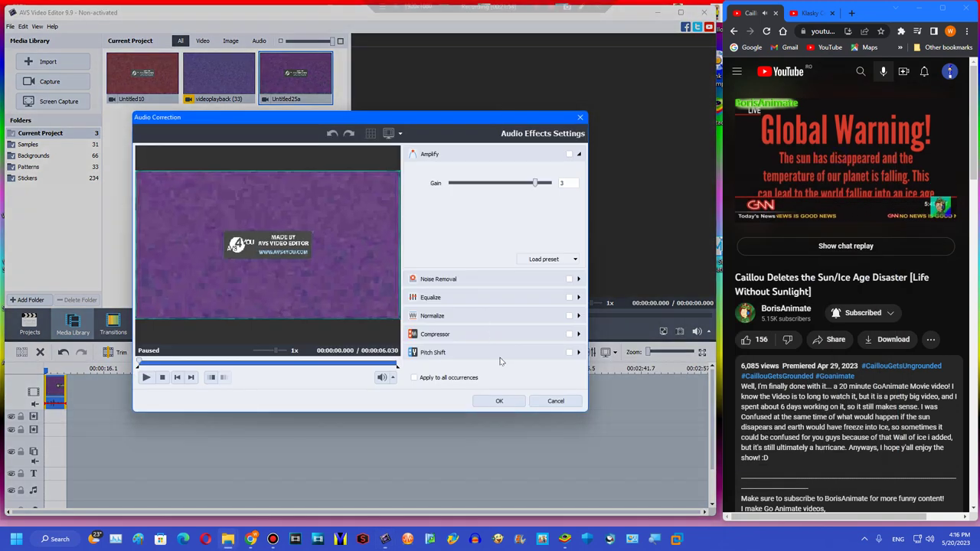
Set the Pitch Shift rate of the Untitled25a clip to 125 and start producing the movie
left_click(499, 357)
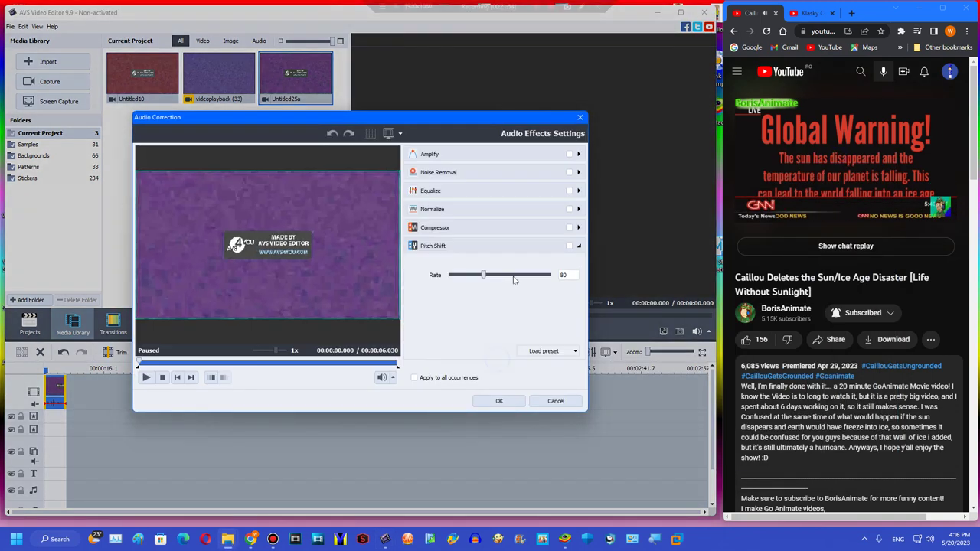
left_click_drag(514, 281, 520, 276)
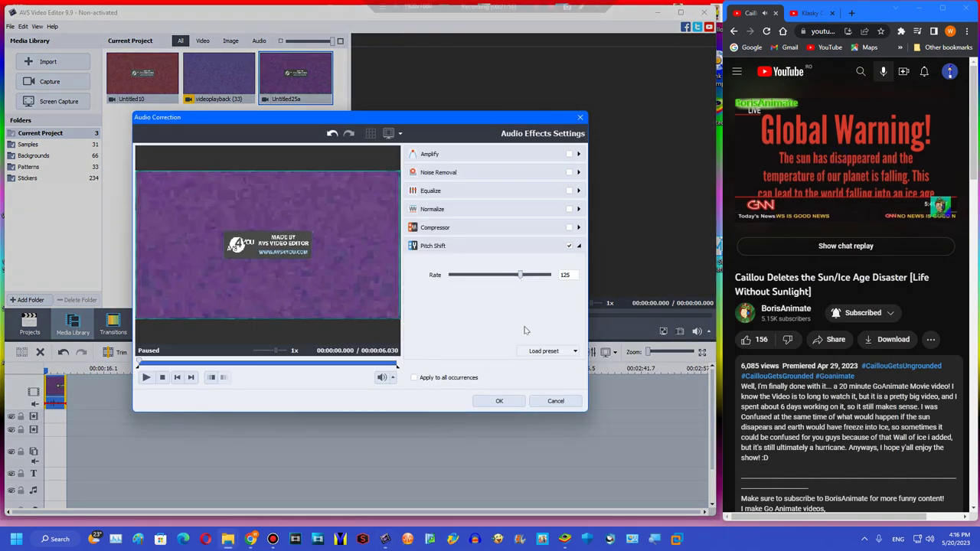
left_click(496, 401)
left_click(365, 331)
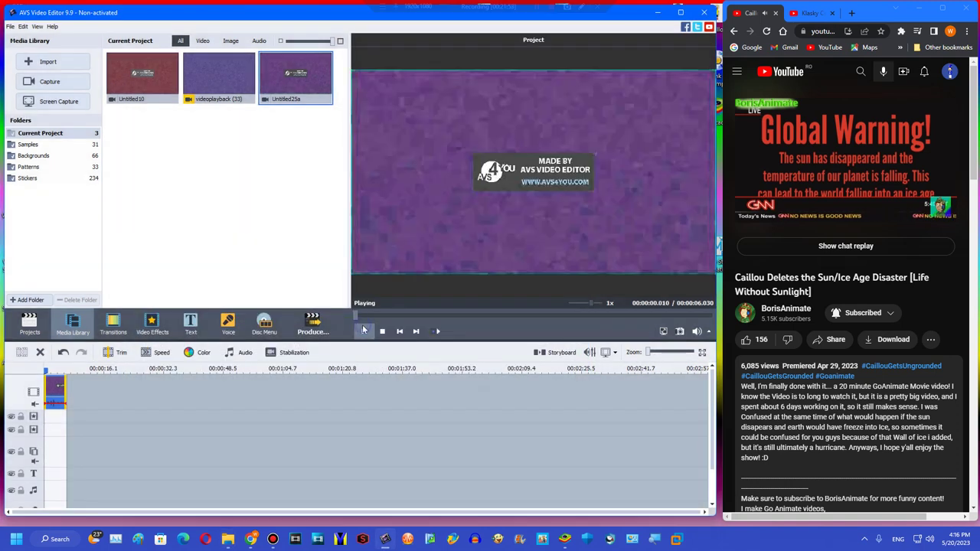
left_click(381, 330)
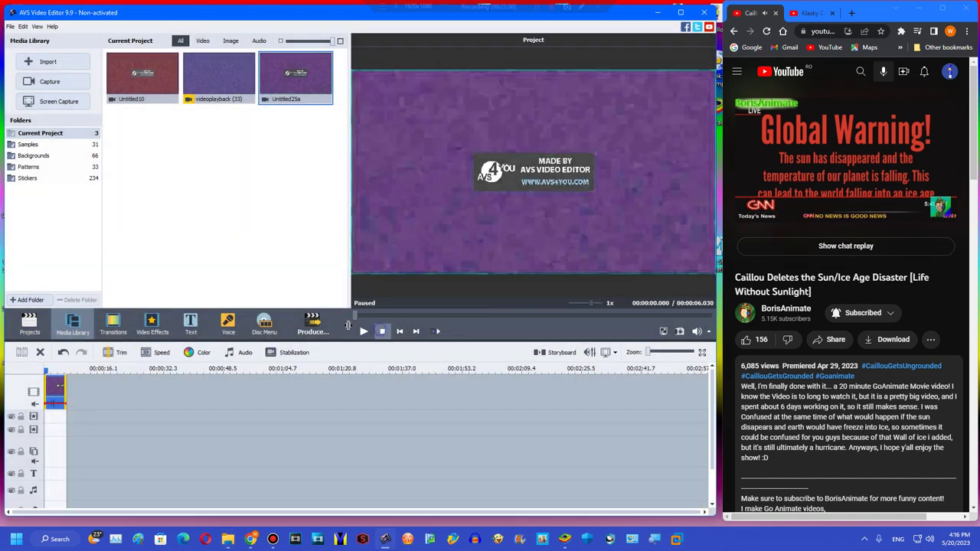
left_click(308, 325)
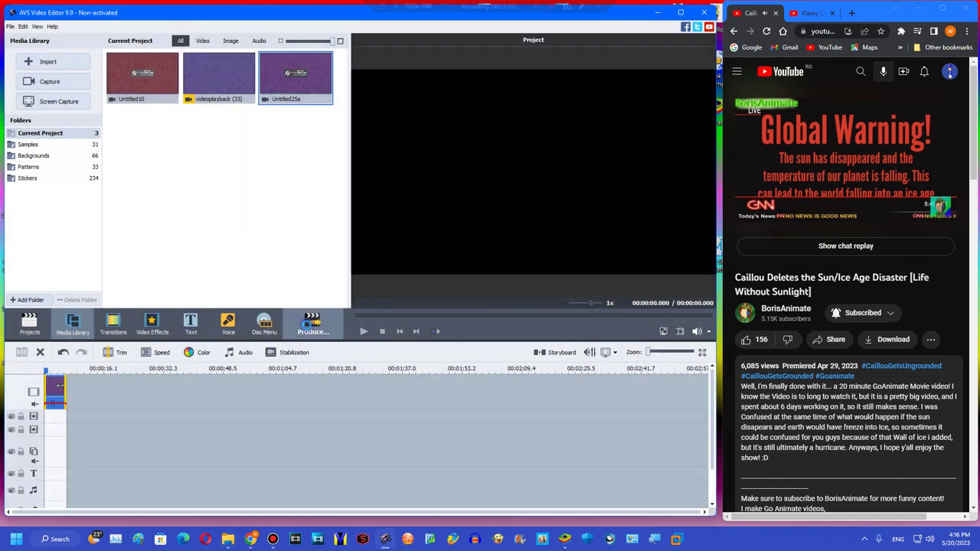
Switch to BlueStacks and look through the prize pods in the game's shop
left_click(564, 538)
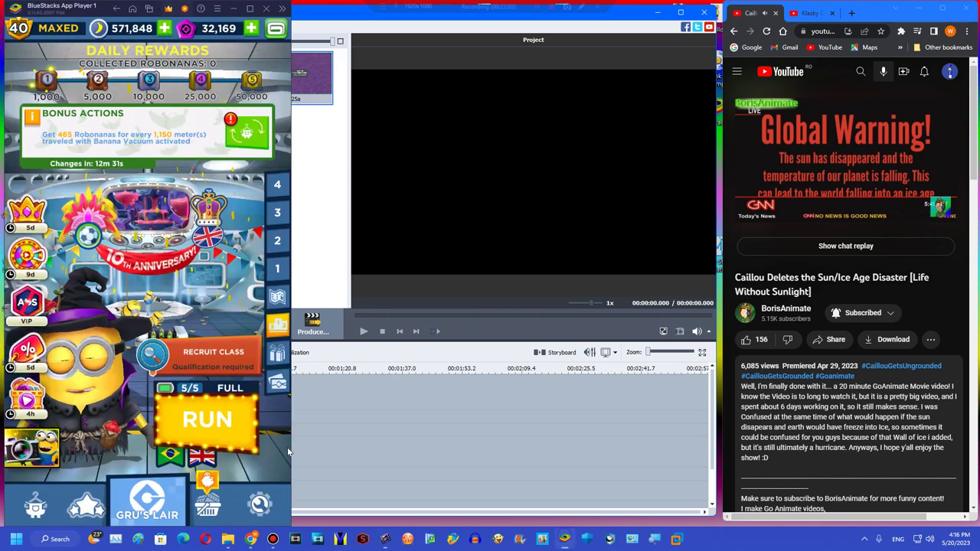
left_click(205, 501)
scroll(171, 307, "down", 5)
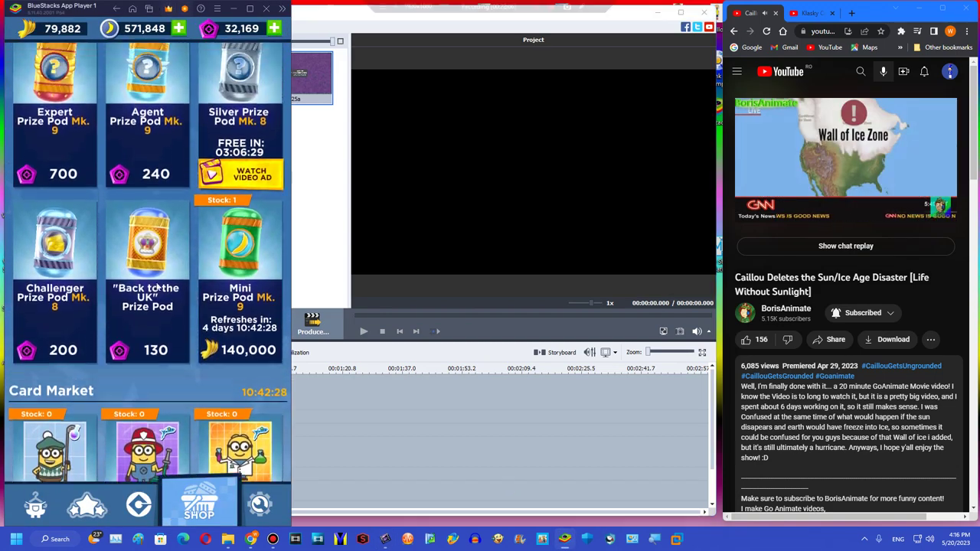
scroll(156, 287, "up", 5)
left_click(138, 504)
left_click(232, 10)
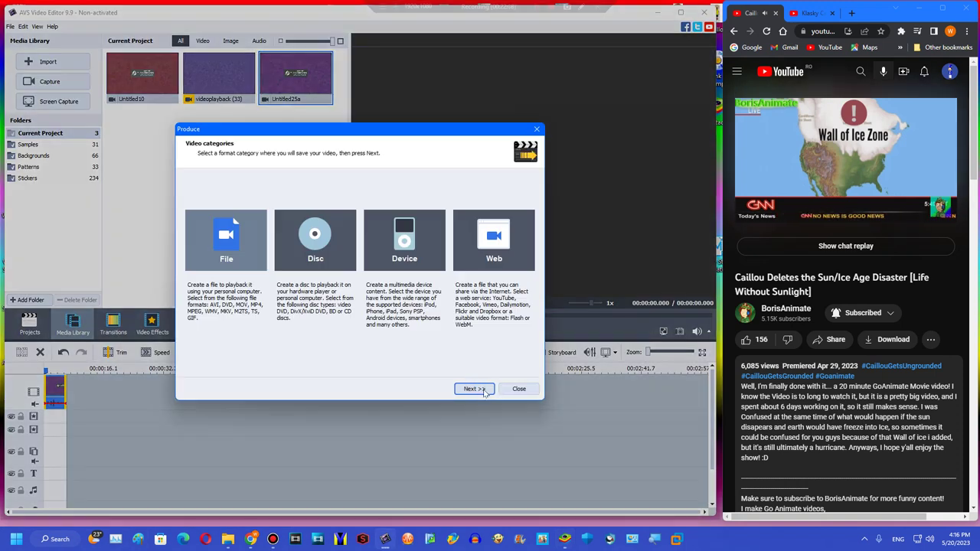
Export the project as the WMV file Untitled25b in the My User Videos v2 folder
left_click(473, 389)
left_click(474, 388)
left_click(426, 222)
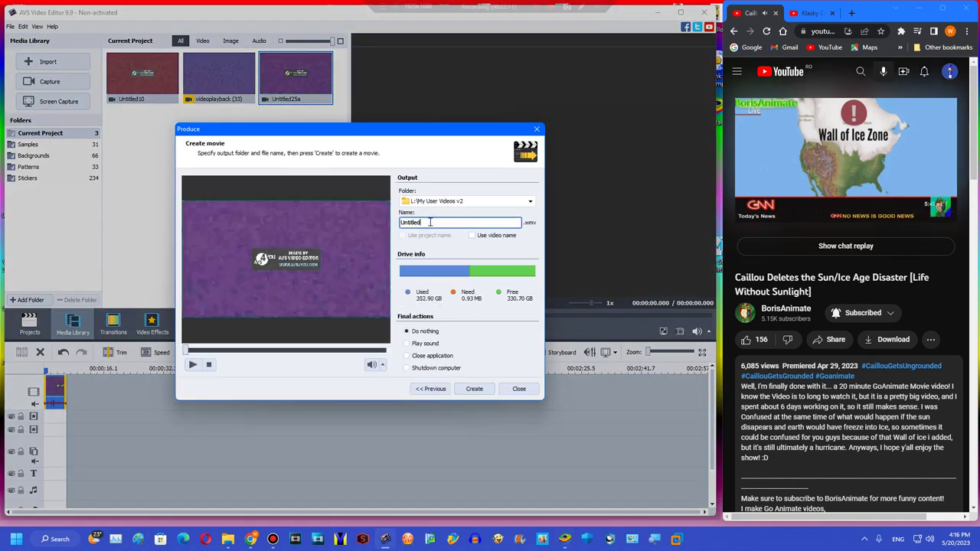
left_click(468, 388)
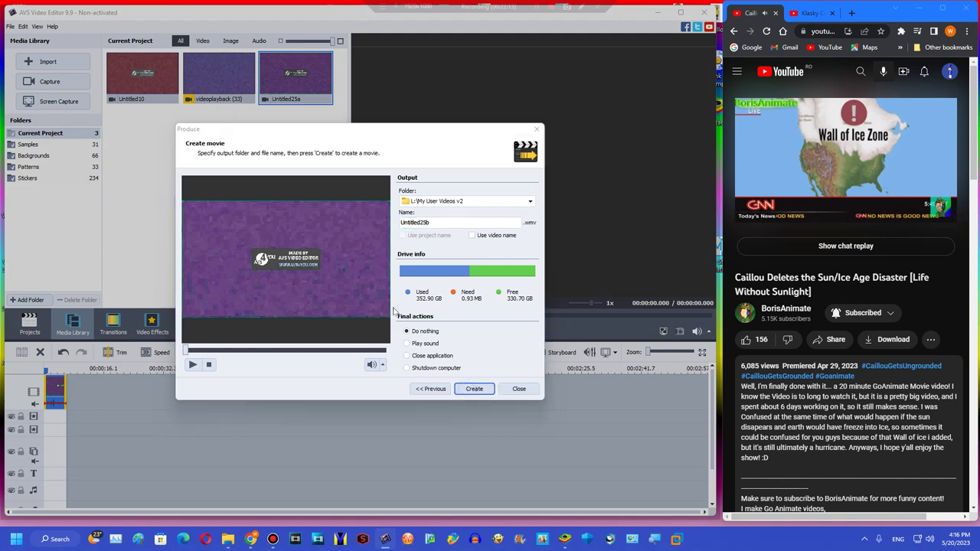
left_click(354, 319)
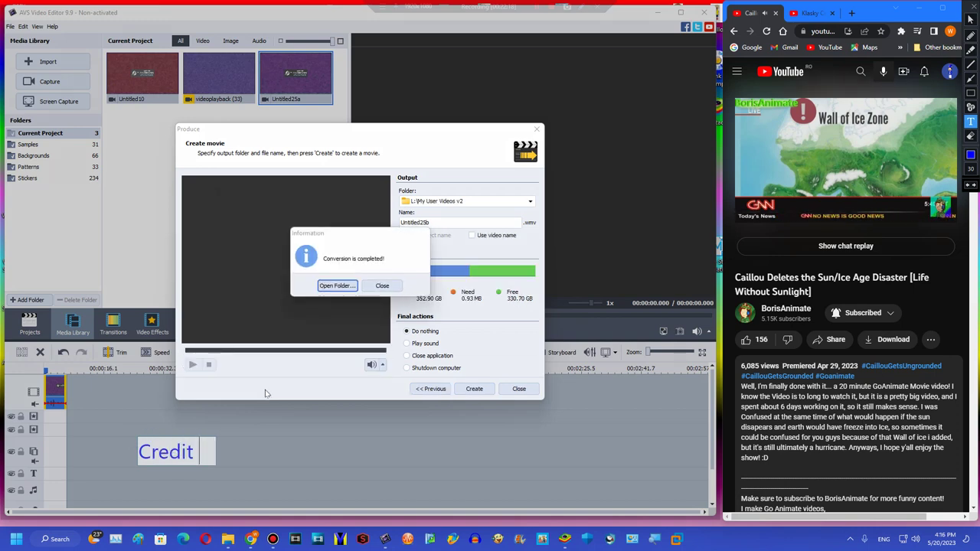
Annotate the screen over the timeline with the text "Credit to BorisAnimate for the video"
type("ro")
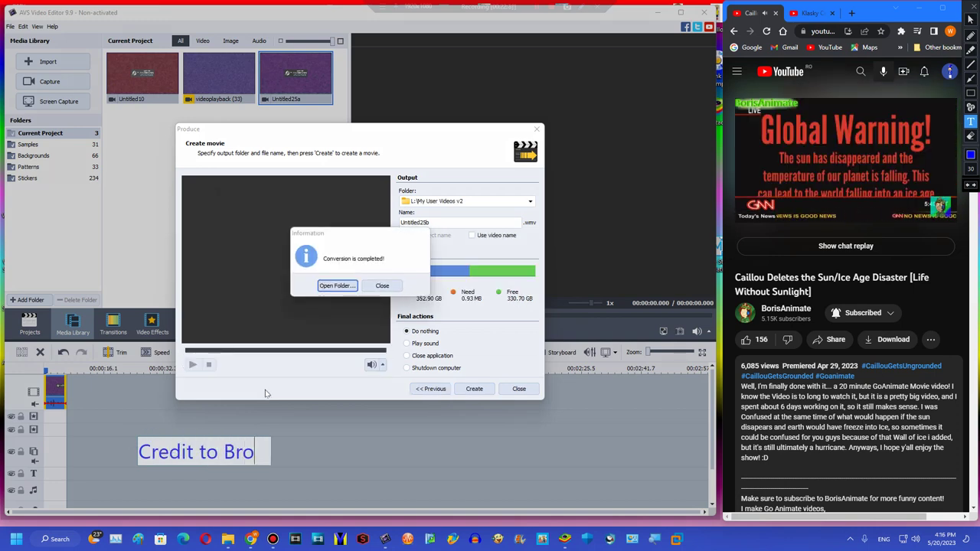
key("BackSpace")
key("BackSpace")
type("orisAnimate for thge")
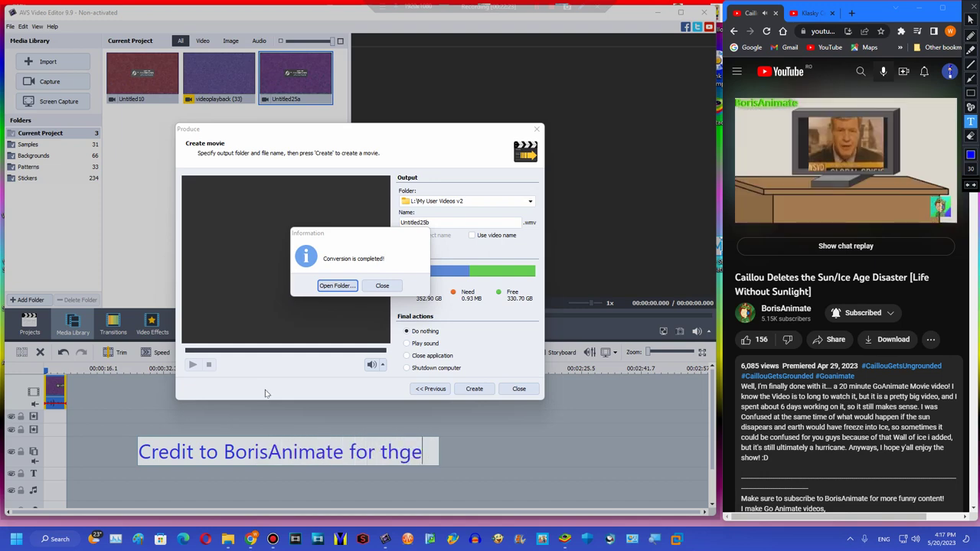
key("BackSpace")
key("BackSpace")
type("e video")
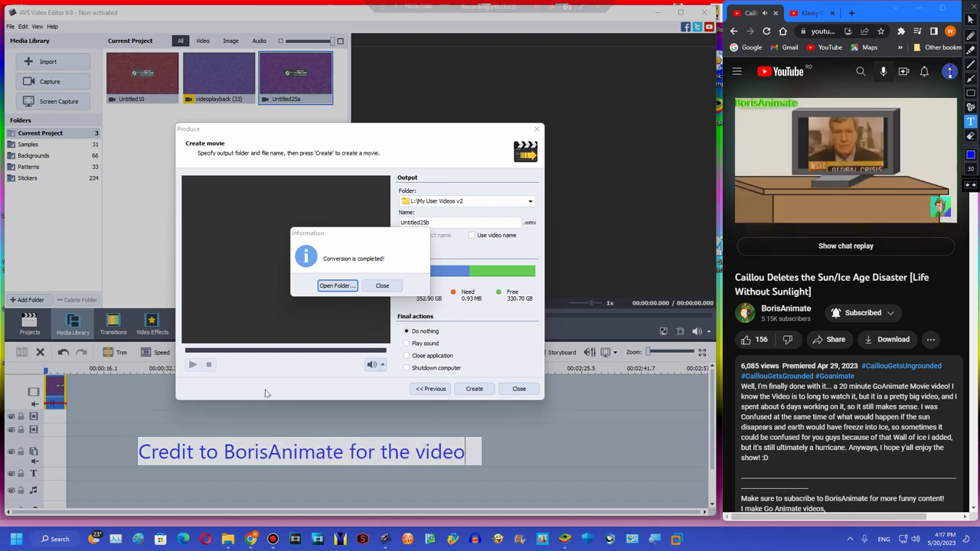
left_click(265, 390)
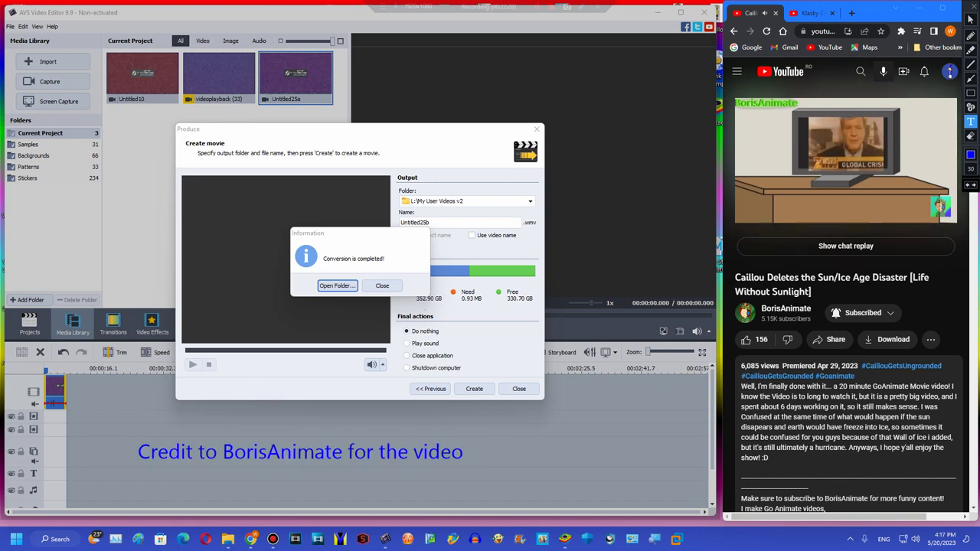
Open and dismiss the export's output folder, and annotate "But don't take this video down" below the credit text
left_click(329, 285)
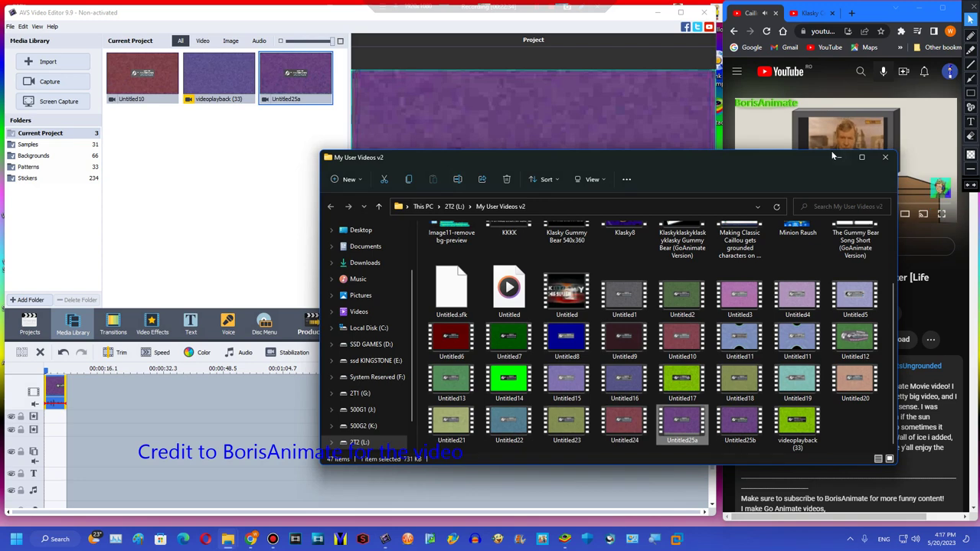
left_click(837, 157)
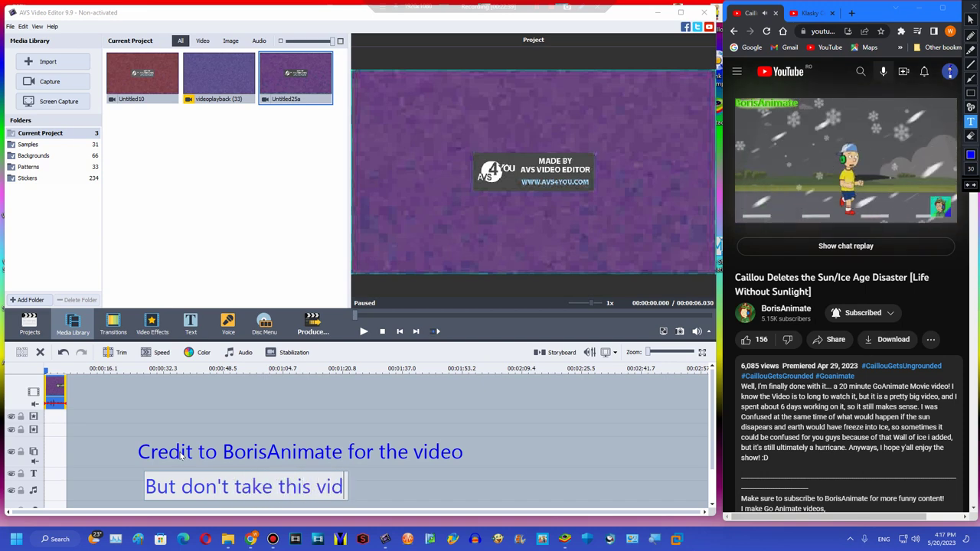
type("down")
left_click(181, 454)
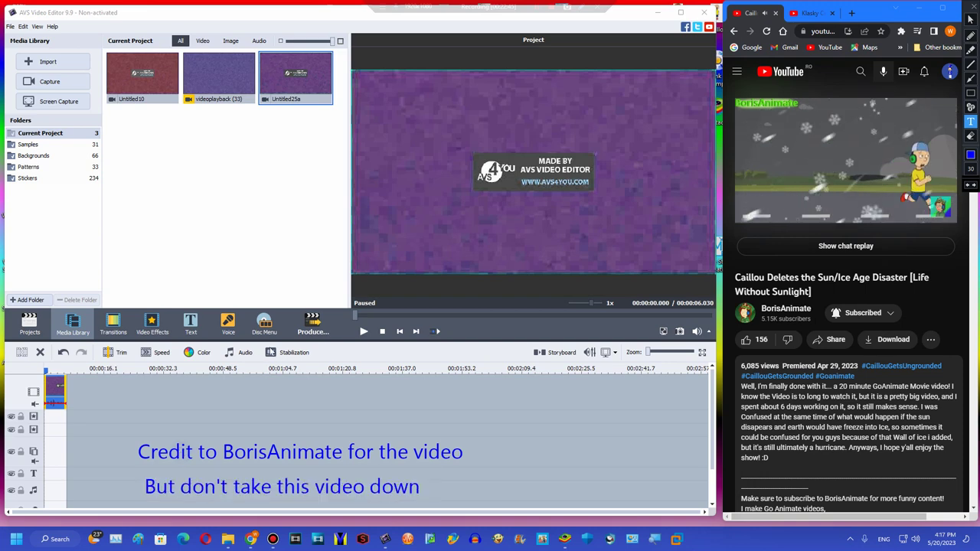
left_click(974, 20)
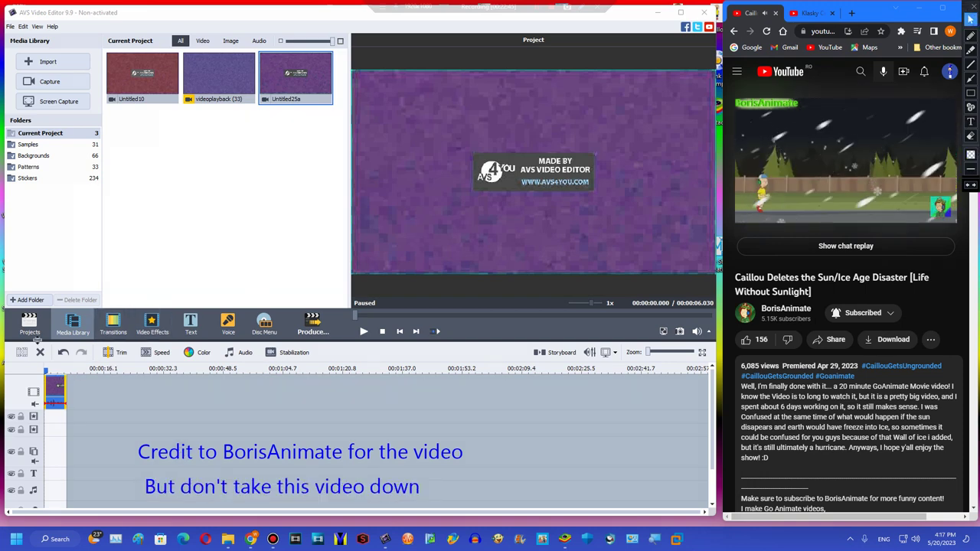
Remove the Untitled25a clip from the timeline and select videoplayback (33) in the media library
left_click(37, 349)
left_click(204, 94)
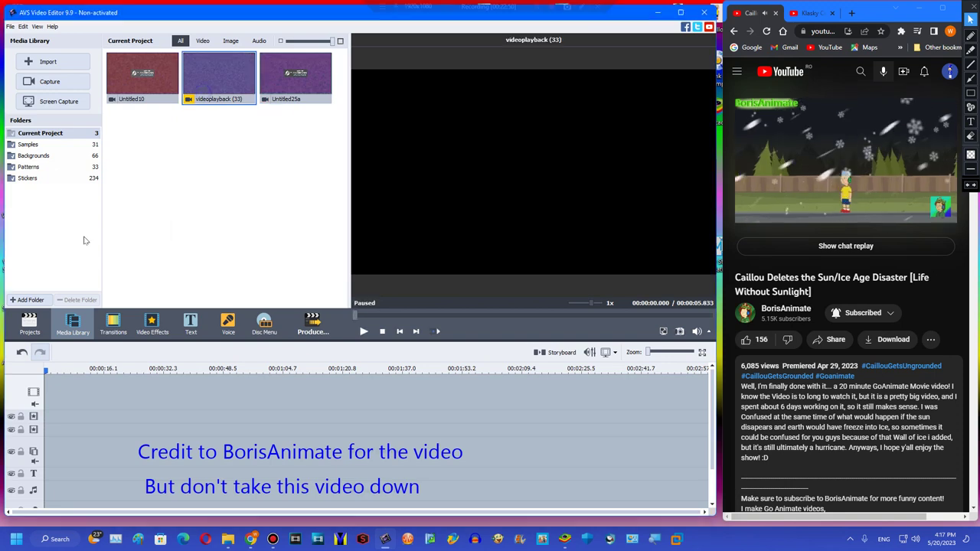
Open the Pregnant Effect project from the Replace Effects AVS Video Editor folder without saving the current project
left_click(29, 325)
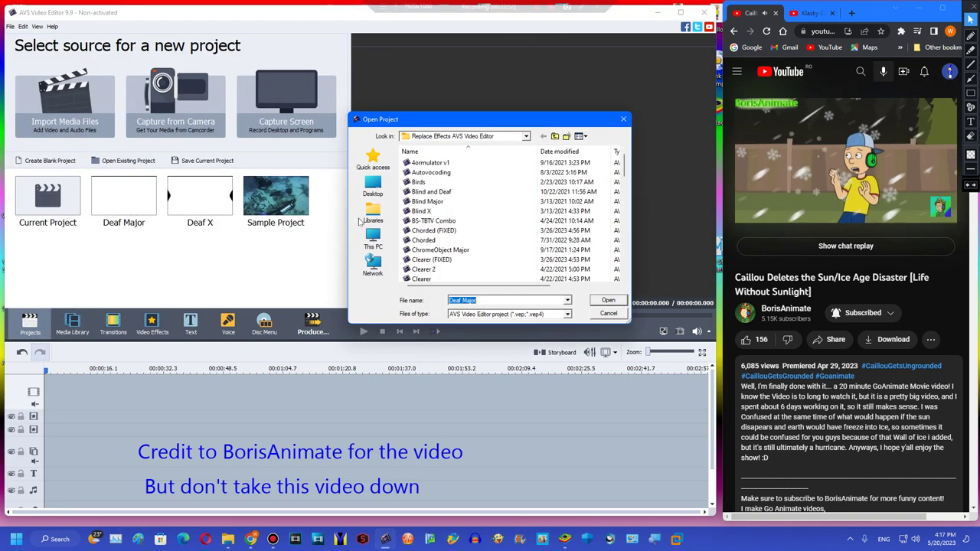
scroll(452, 230, "down", 15)
scroll(450, 243, "up", 15)
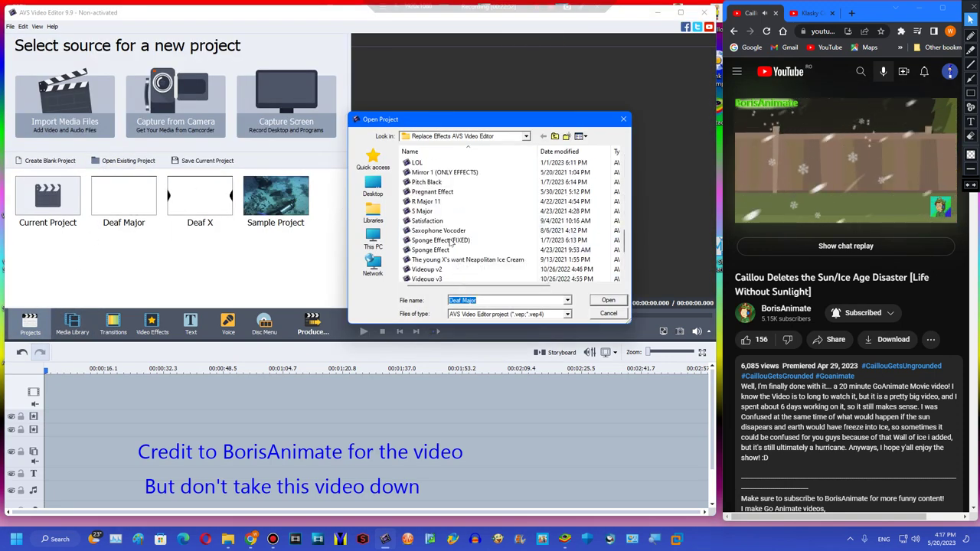
scroll(453, 222, "down", 4)
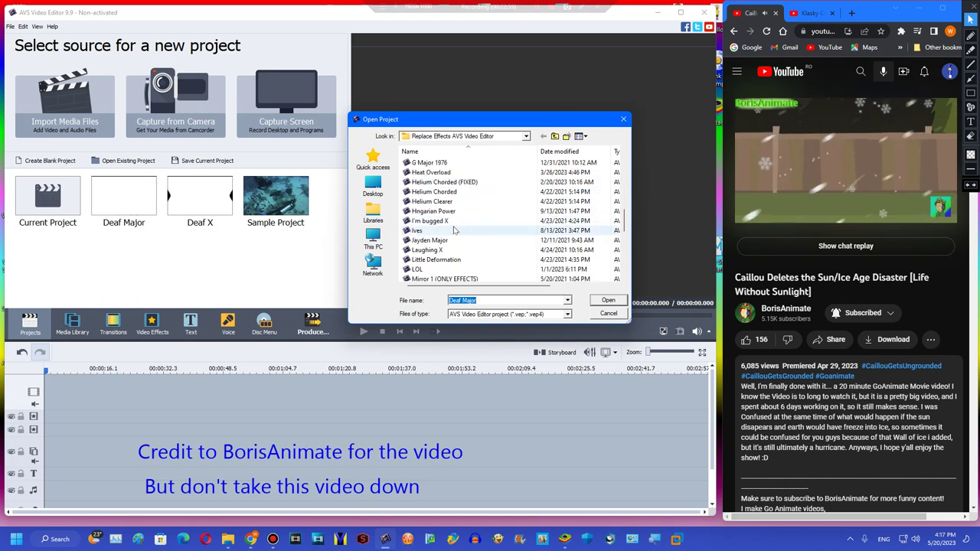
scroll(451, 245, "down", 10)
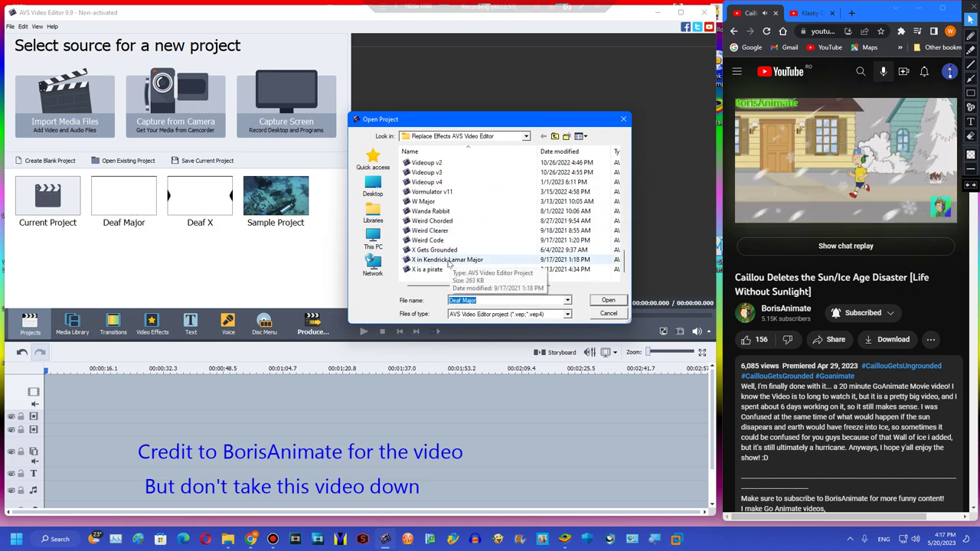
scroll(455, 268, "up", 10)
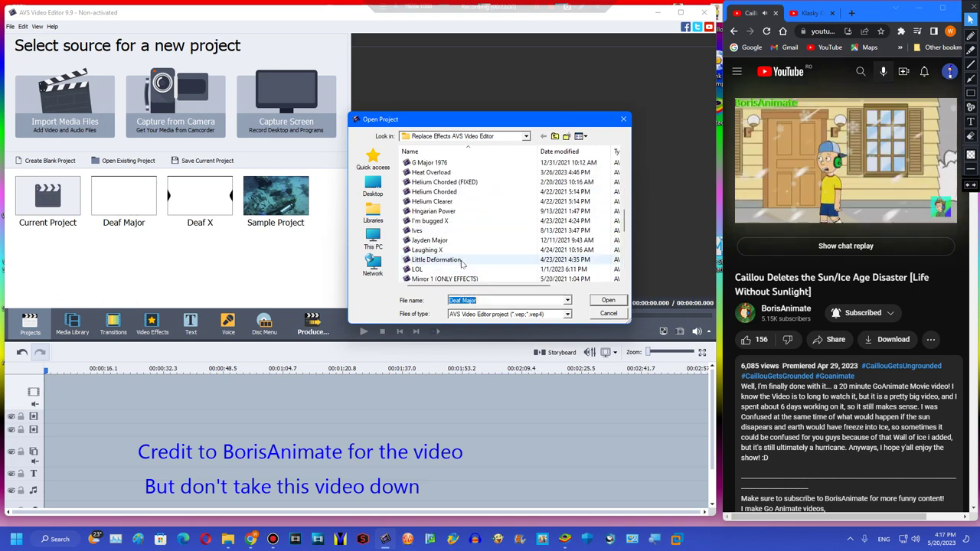
scroll(451, 230, "down", 4)
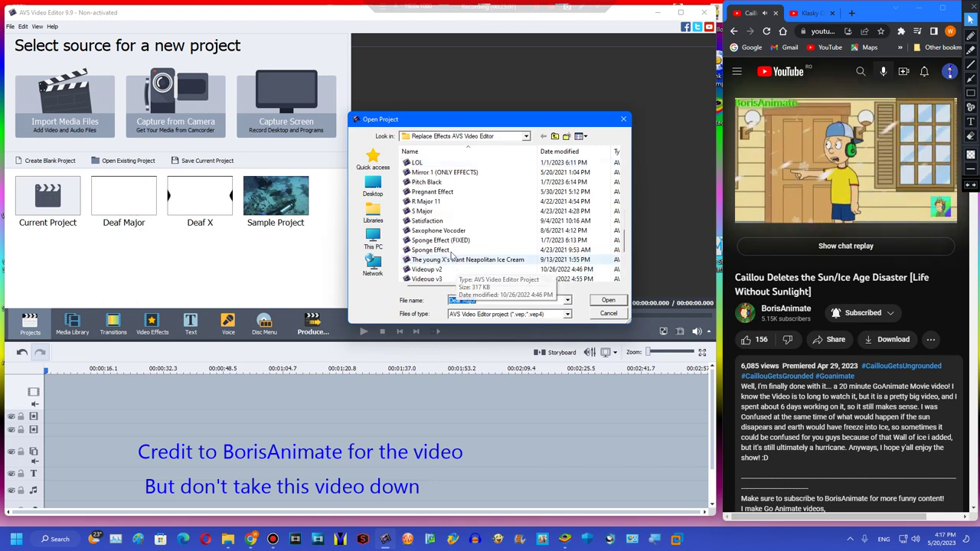
double_click(440, 201)
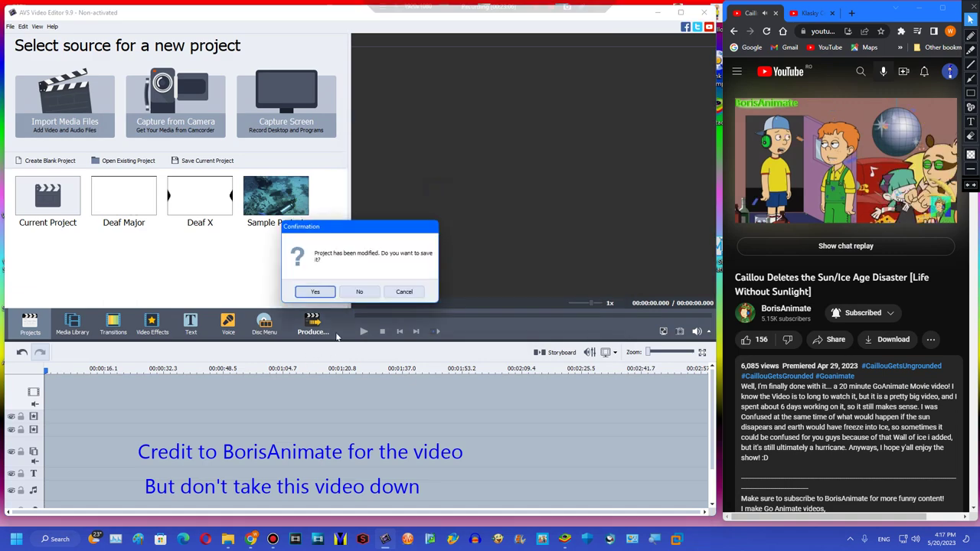
left_click(359, 292)
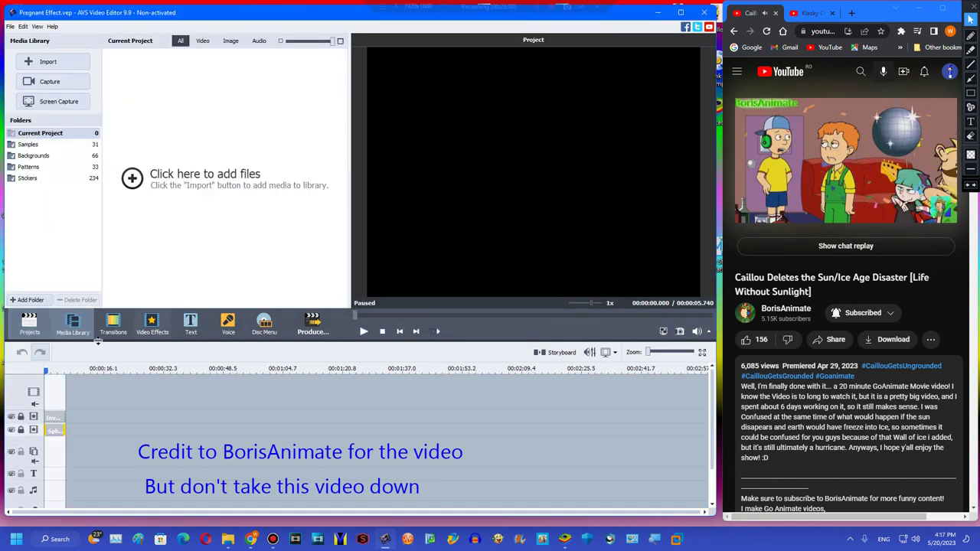
Add the videoplayback (33) clip from the Downloads folder to the start of the main video track
mouse_move(226, 541)
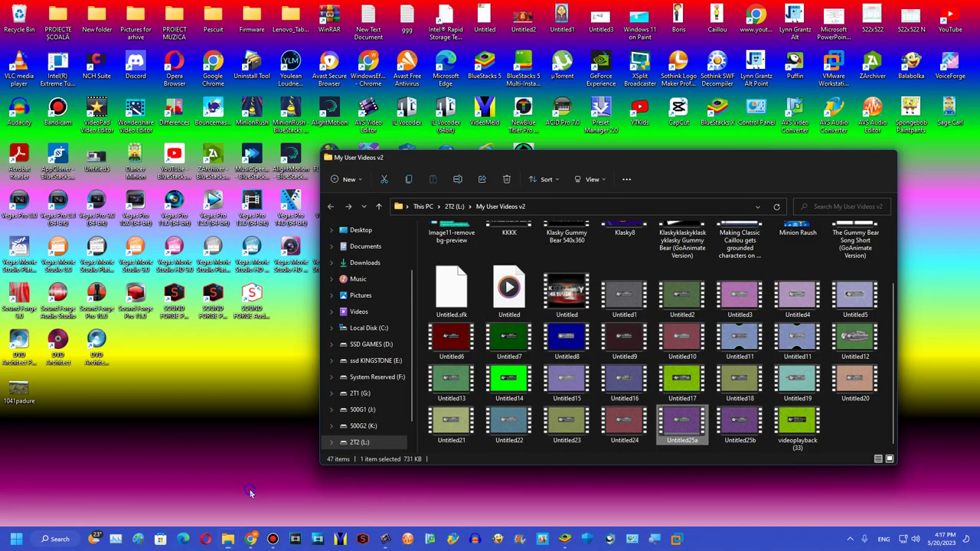
left_click(254, 494)
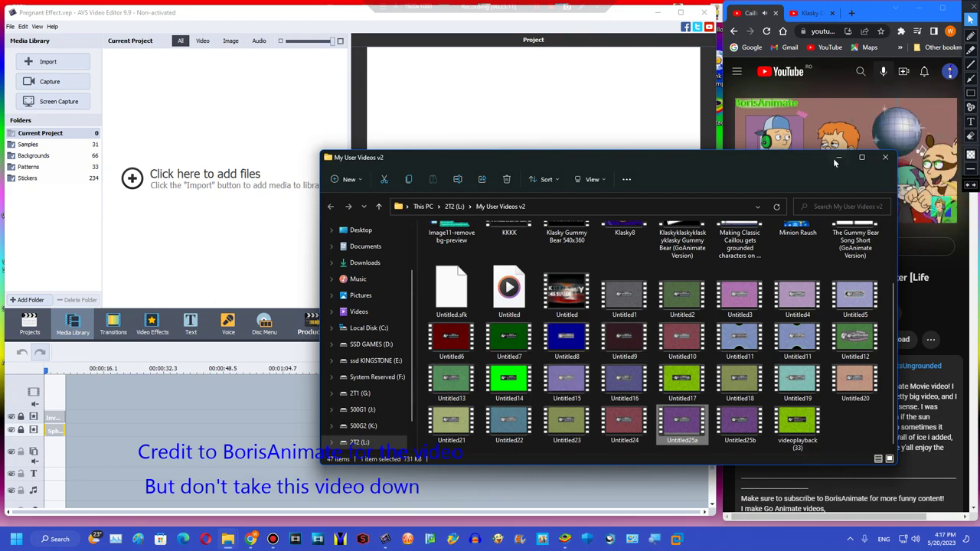
left_click(838, 158)
mouse_move(227, 539)
left_click(204, 490)
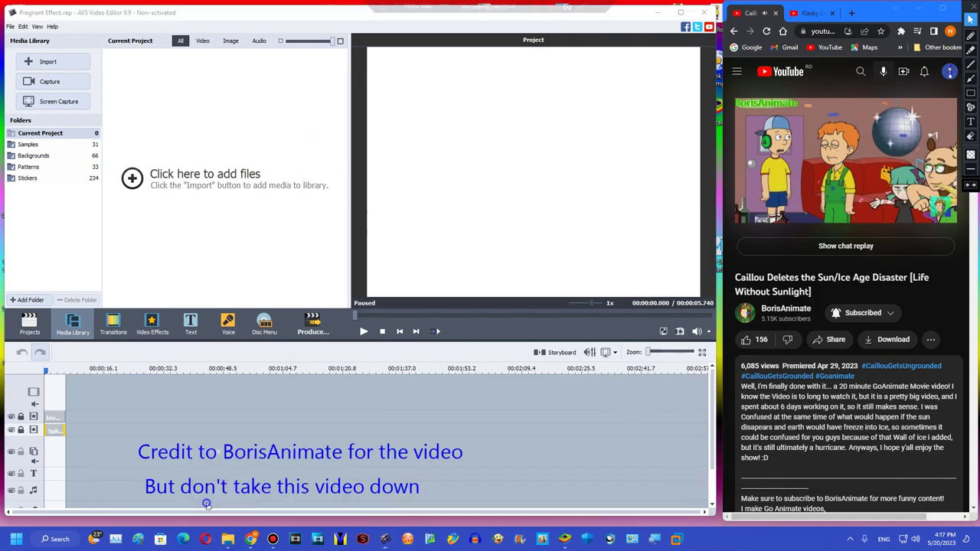
left_click_drag(561, 397, 55, 392)
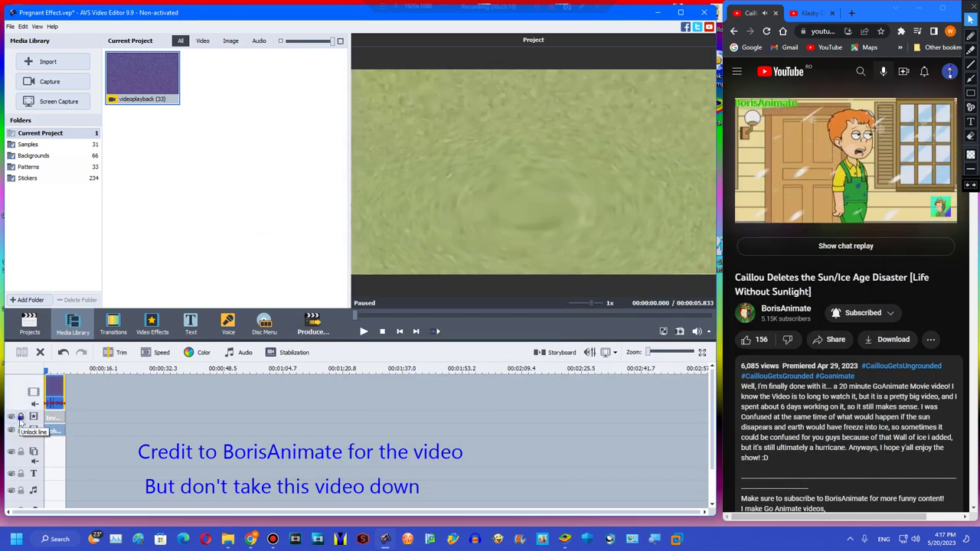
Reshape the Sphere effect's ellipse to span the full frame width and sit over the lower part of the image
left_click(54, 367)
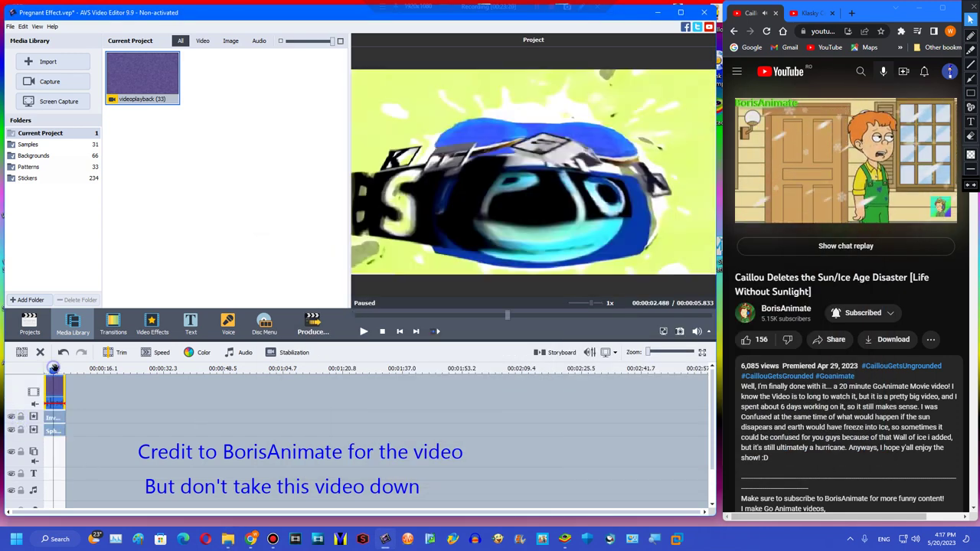
left_click(53, 432)
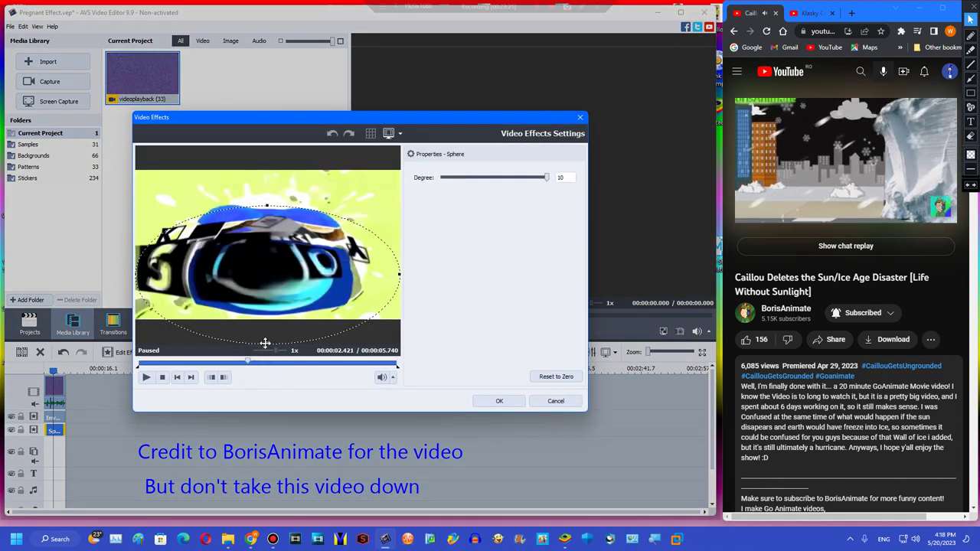
left_click_drag(265, 343, 264, 317)
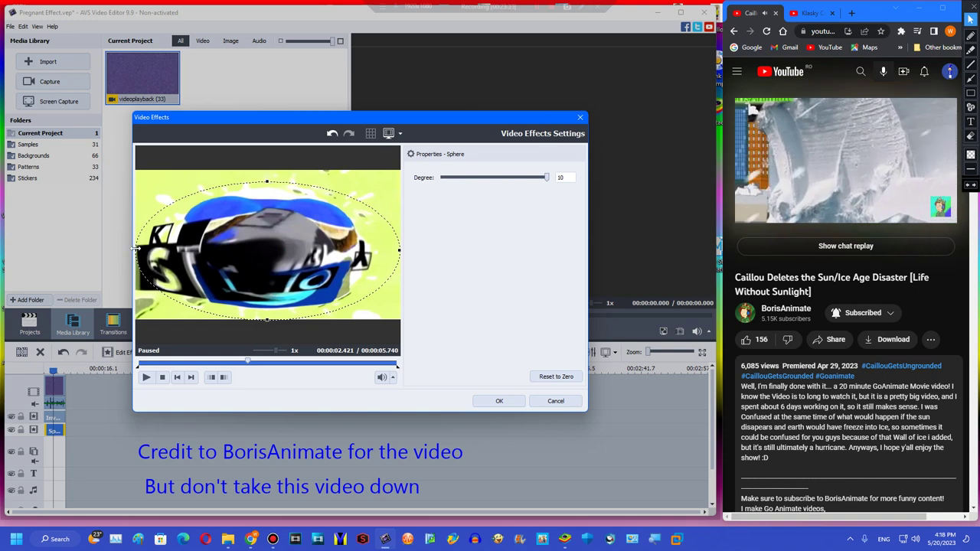
left_click_drag(267, 182, 277, 170)
left_click_drag(267, 218, 294, 296)
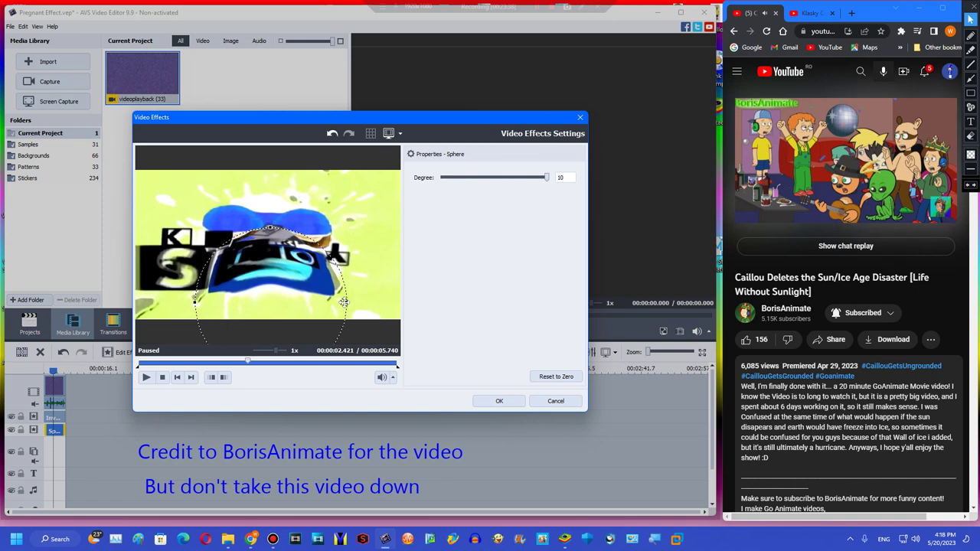
left_click_drag(354, 302, 399, 276)
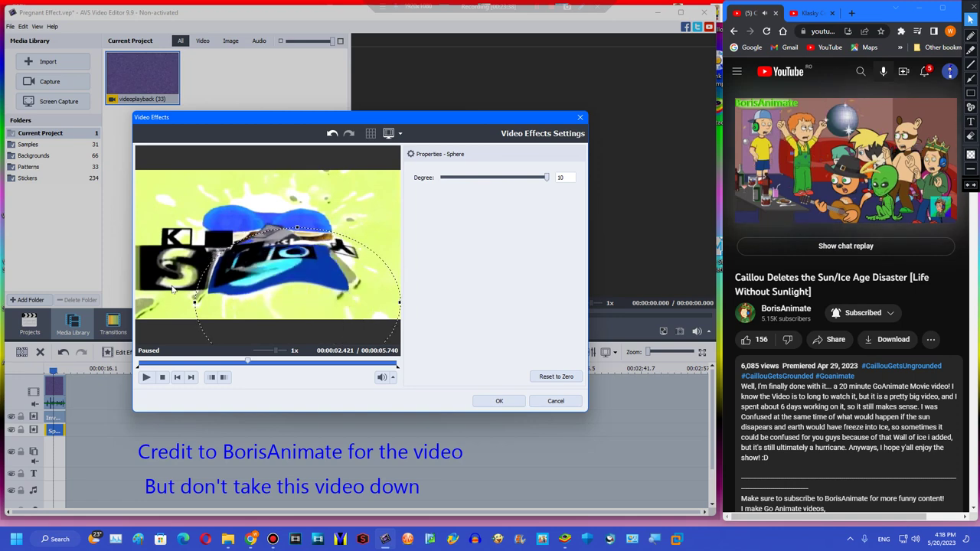
left_click(300, 365)
left_click(234, 364)
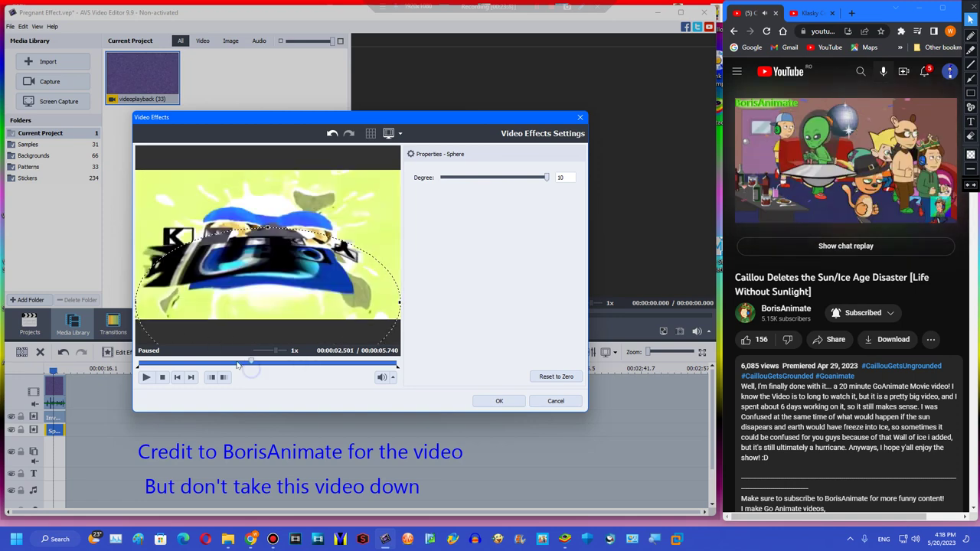
left_click(498, 402)
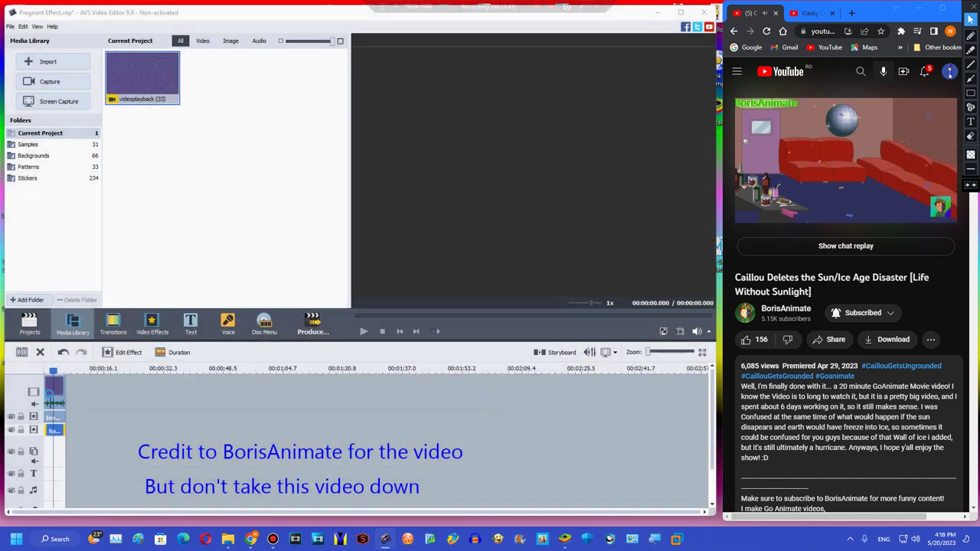
Delete the videoplayback (33) clip from the timeline and from the media library, leaving the effects in place
left_click(57, 390)
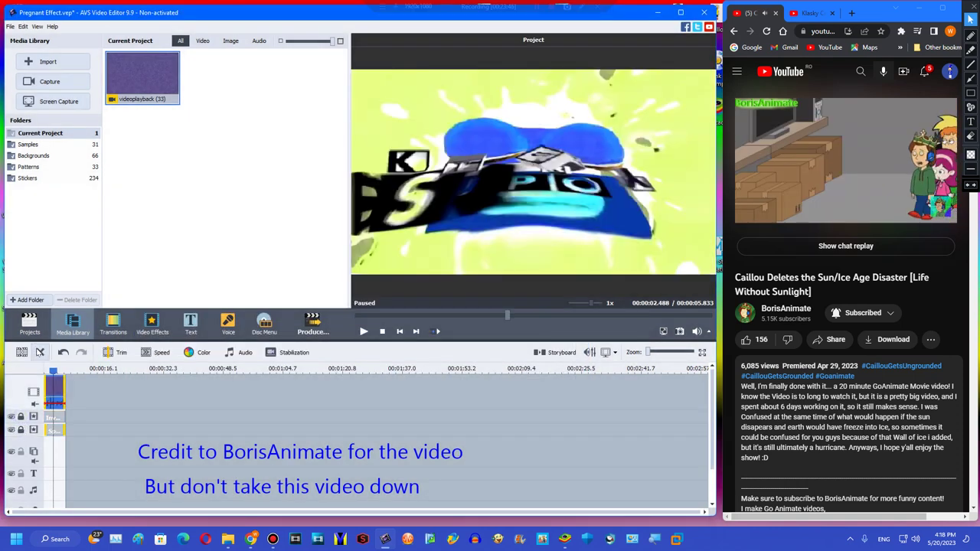
key("Delete")
left_click(135, 84)
key("Delete")
left_click(31, 327)
left_click(29, 324)
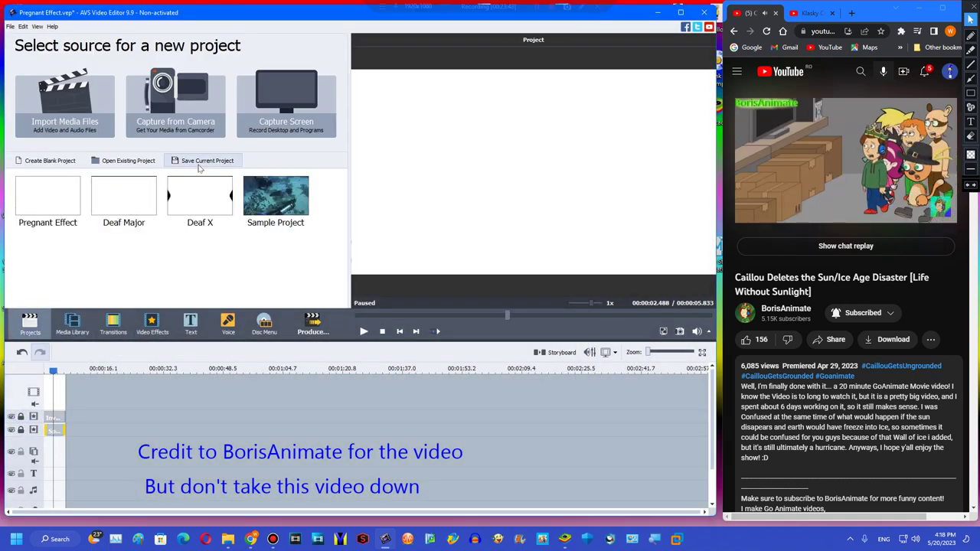
left_click(73, 325)
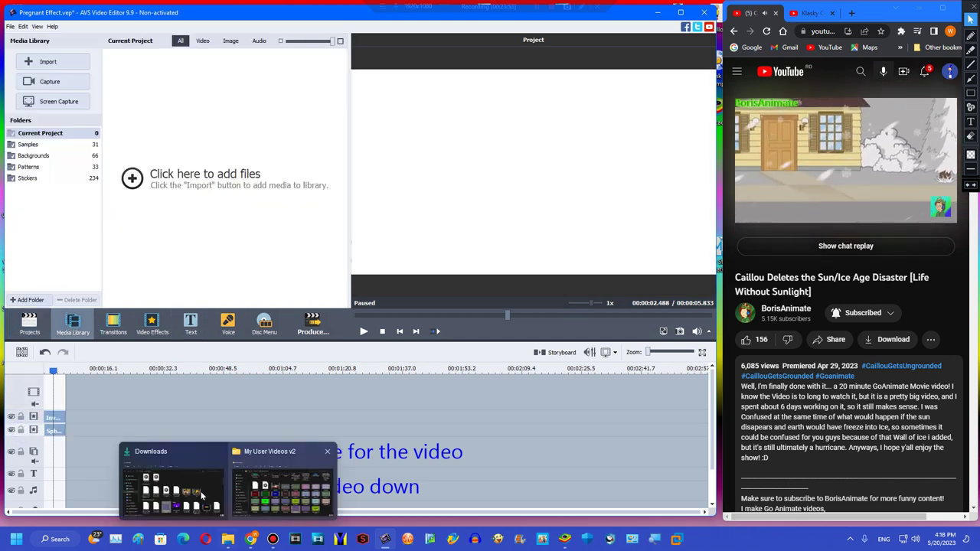
Bring videoplayback (33) from the Downloads folder back onto the main video track above the effects
mouse_move(230, 541)
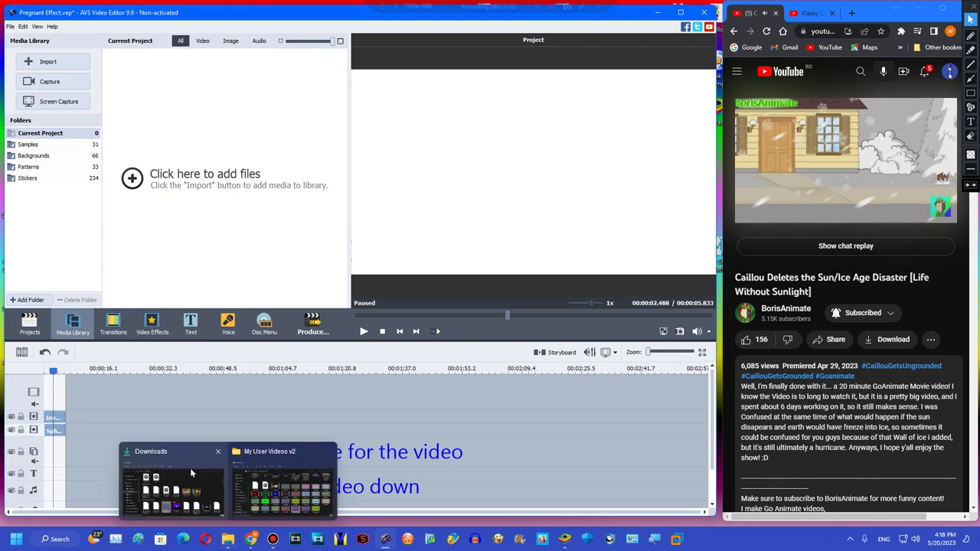
left_click(190, 467)
left_click_drag(531, 387, 53, 417)
left_click(825, 144)
left_click_drag(75, 431, 52, 431)
Set the hue of the videoplayback (33) video clip to 150 in its color correction
left_click(59, 383)
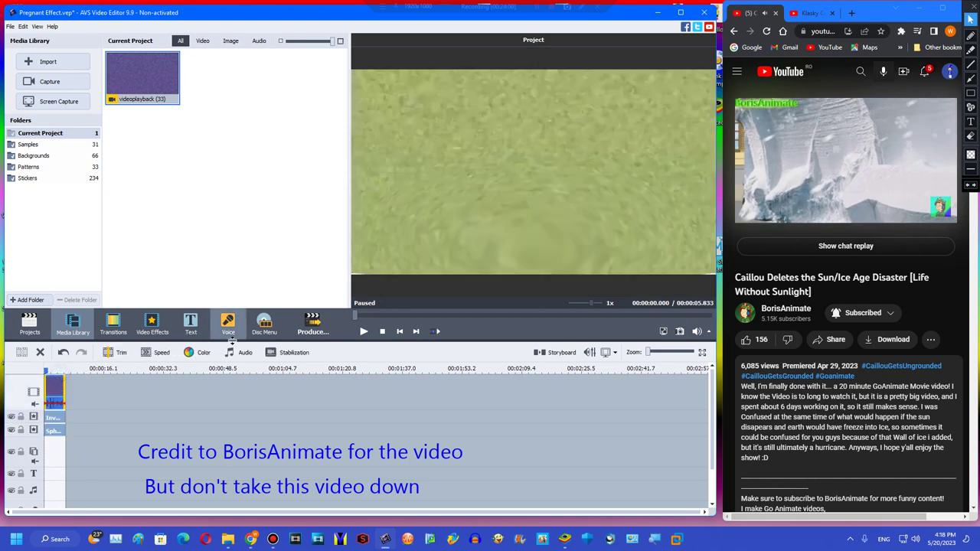
left_click(188, 352)
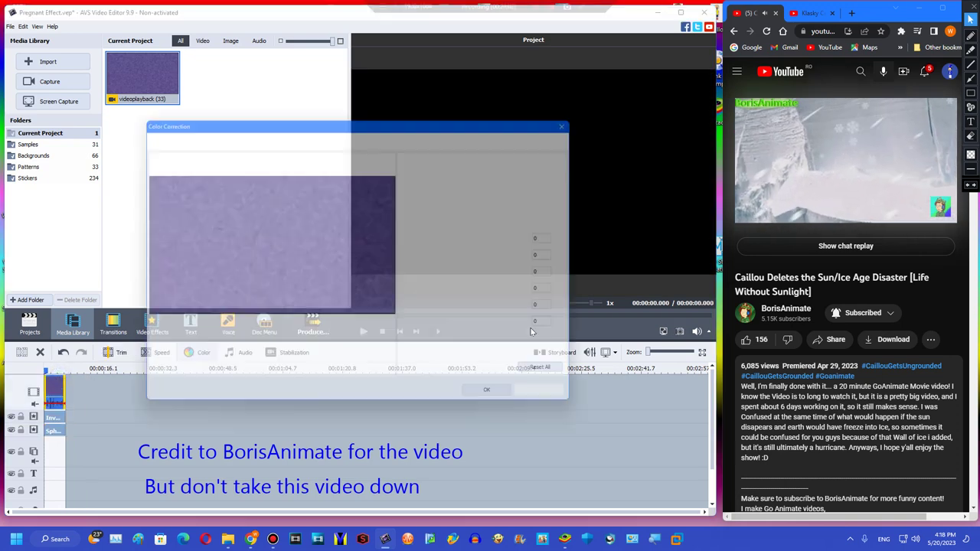
type("150")
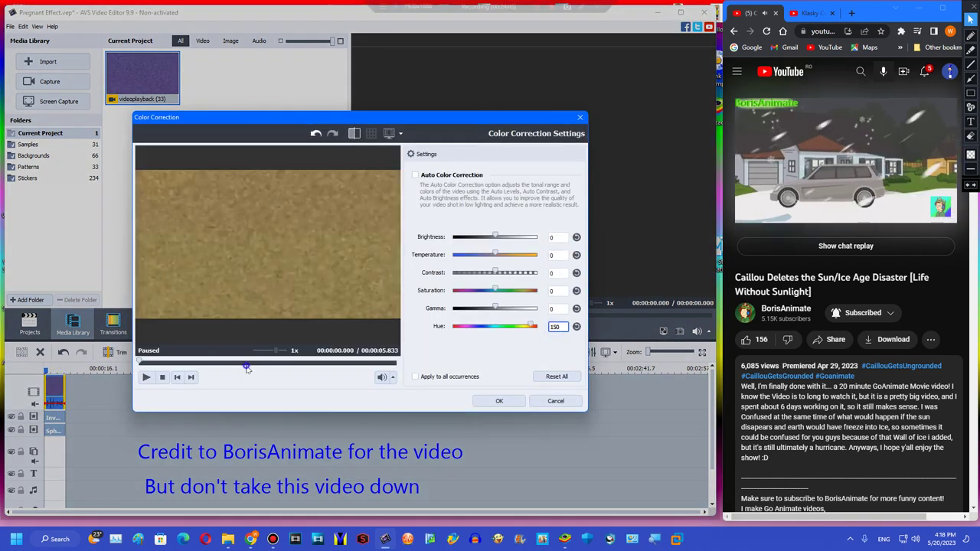
left_click(478, 401)
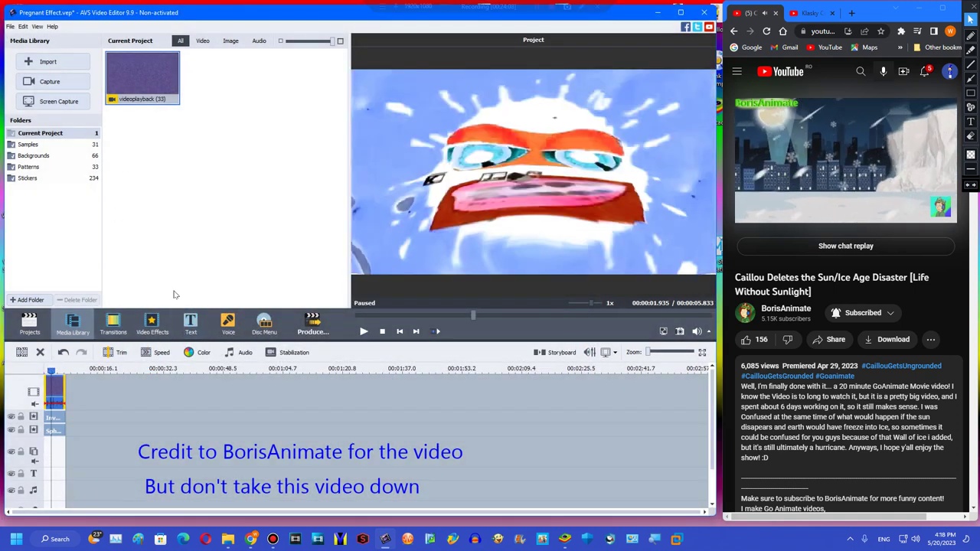
Add videoplayback (33) to the music track and apply the Helium Pitch Shift preset to it
scroll(176, 293, "down", 1)
left_click_drag(145, 76, 55, 479)
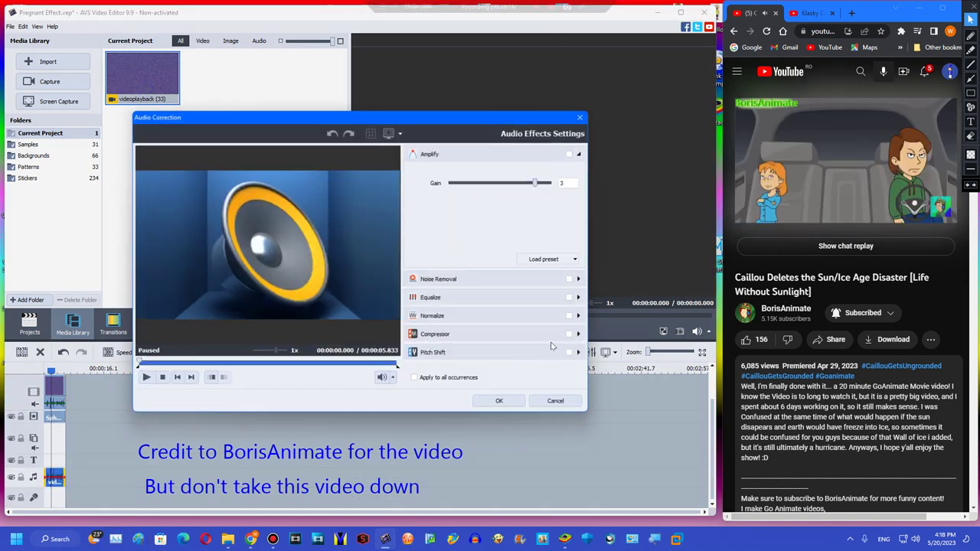
left_click(551, 349)
left_click(541, 351)
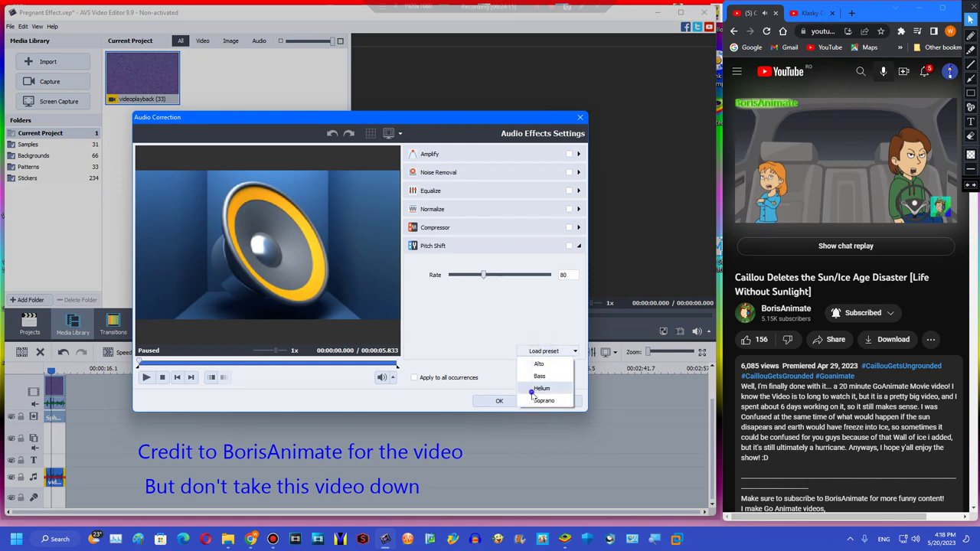
left_click(536, 389)
left_click(501, 399)
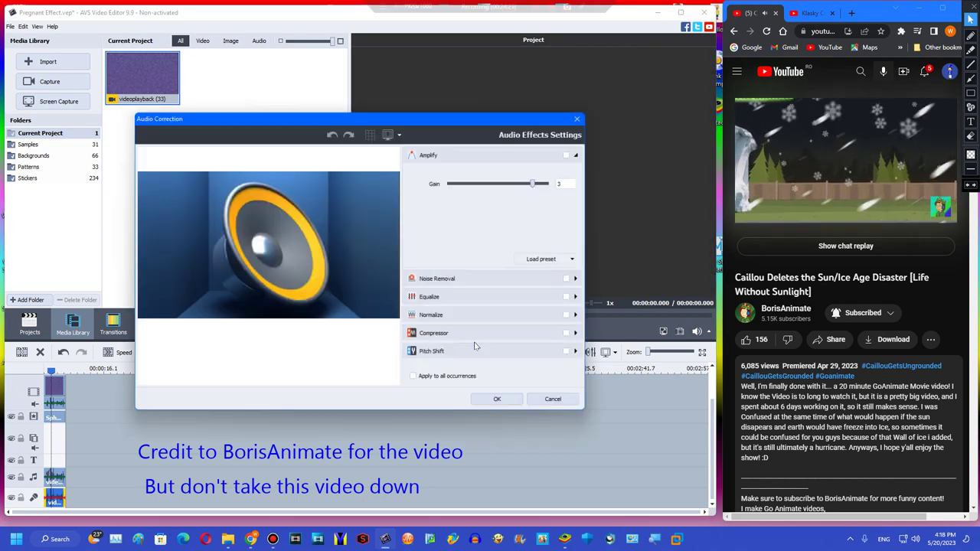
Place another videoplayback (33) copy on the voice track and set its Pitch Shift rate to 72
left_click(470, 350)
left_click(474, 274)
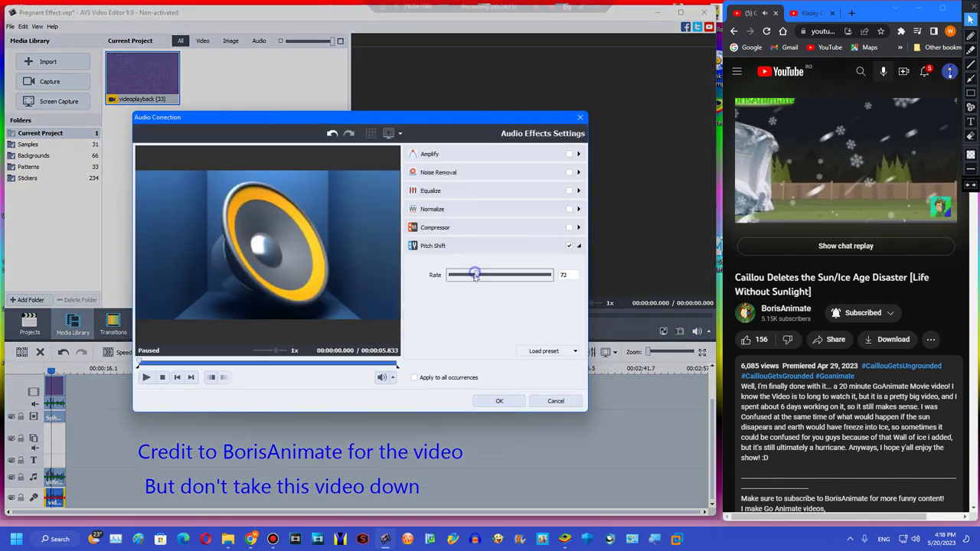
left_click(473, 399)
Preview the finished project and export it as a WMV file named Untitled26 in the L:\My User Videos v2 folder
left_click(367, 331)
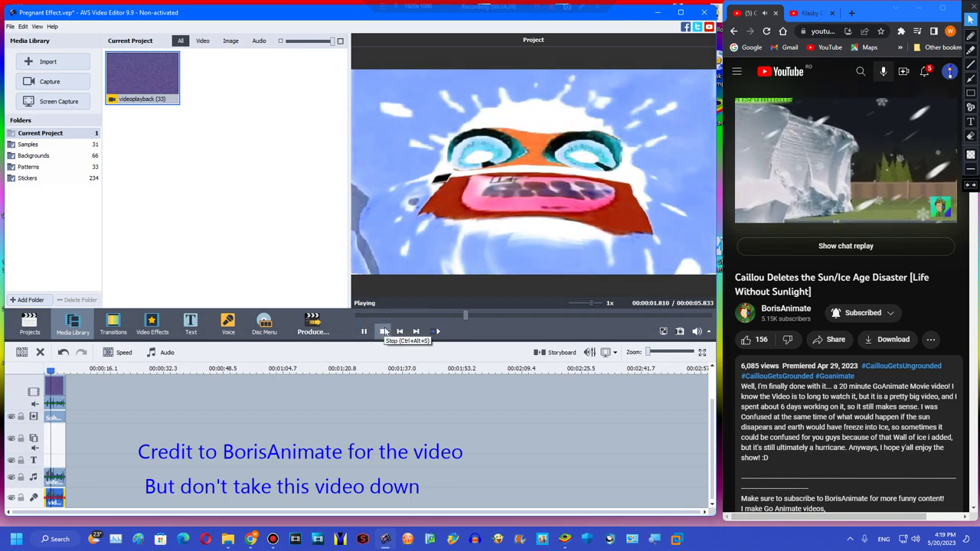
left_click(384, 331)
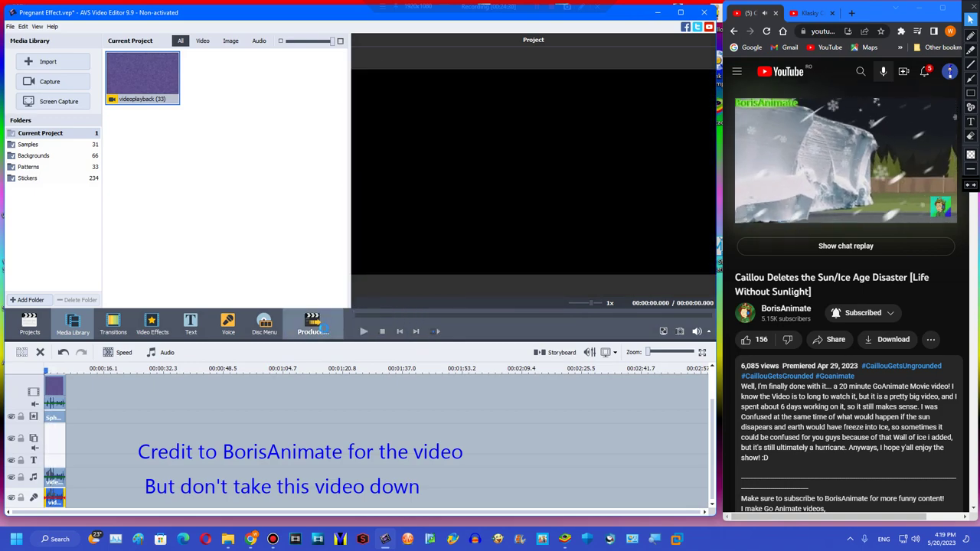
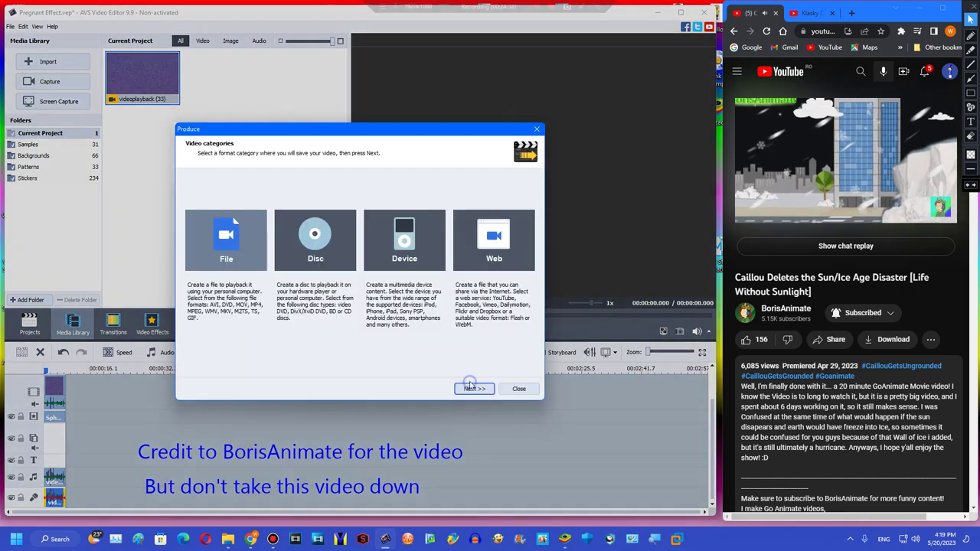
left_click(474, 389)
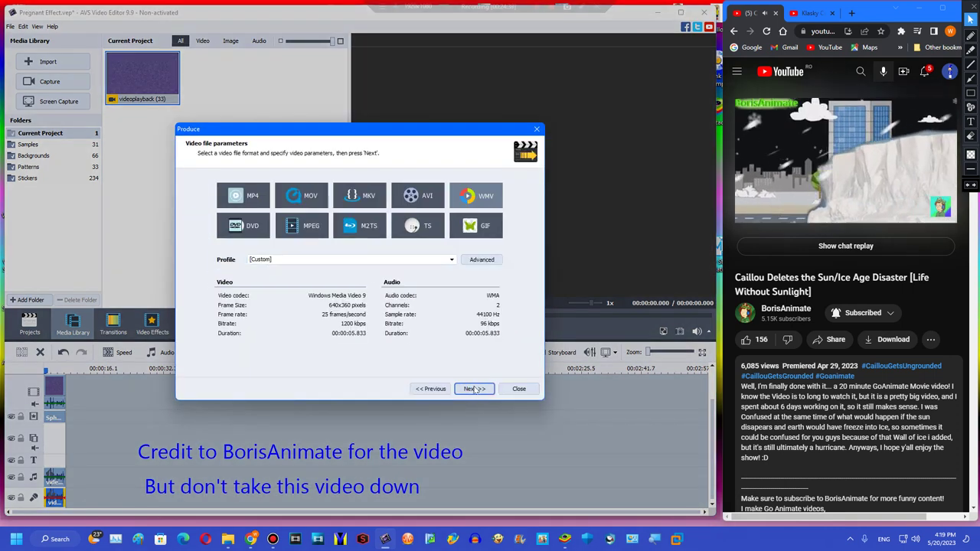
left_click(474, 389)
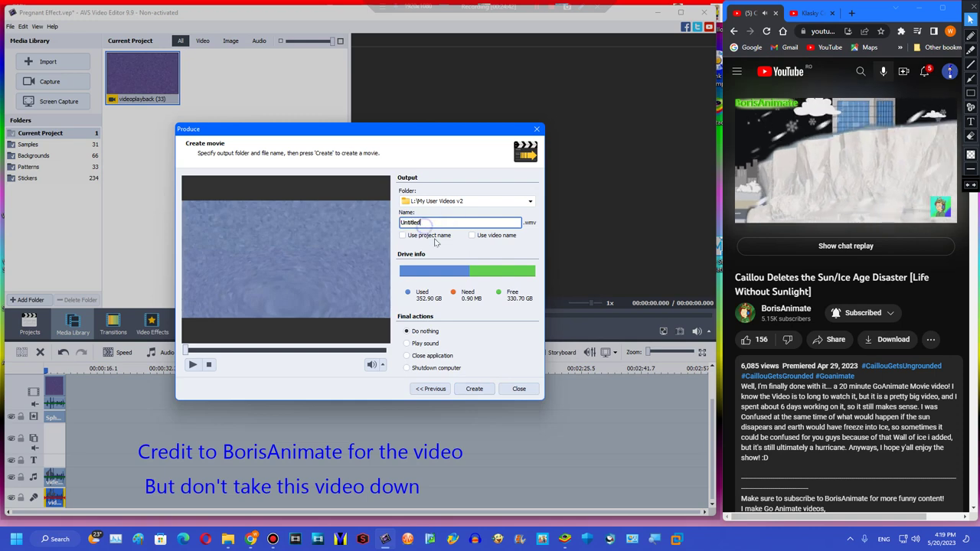
left_click(474, 389)
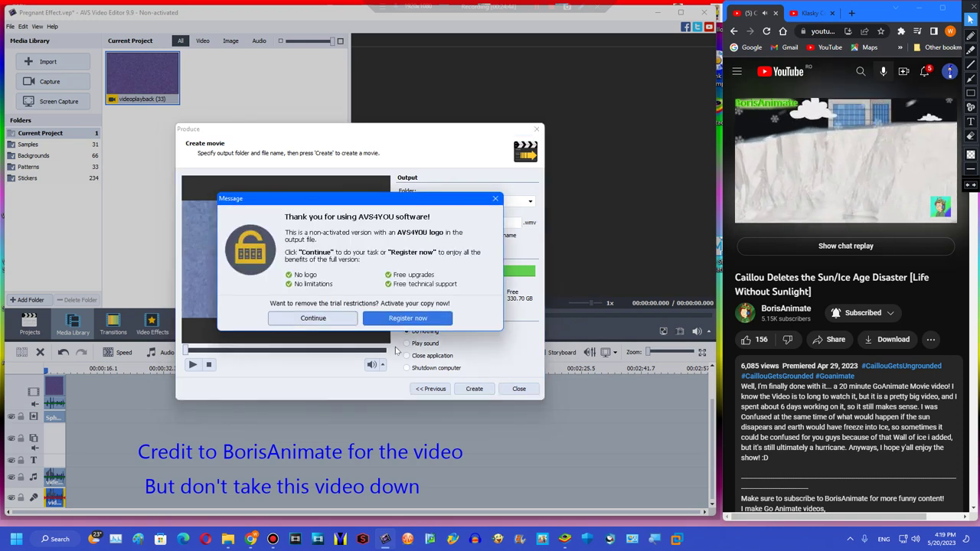
left_click(312, 319)
left_click(976, 9)
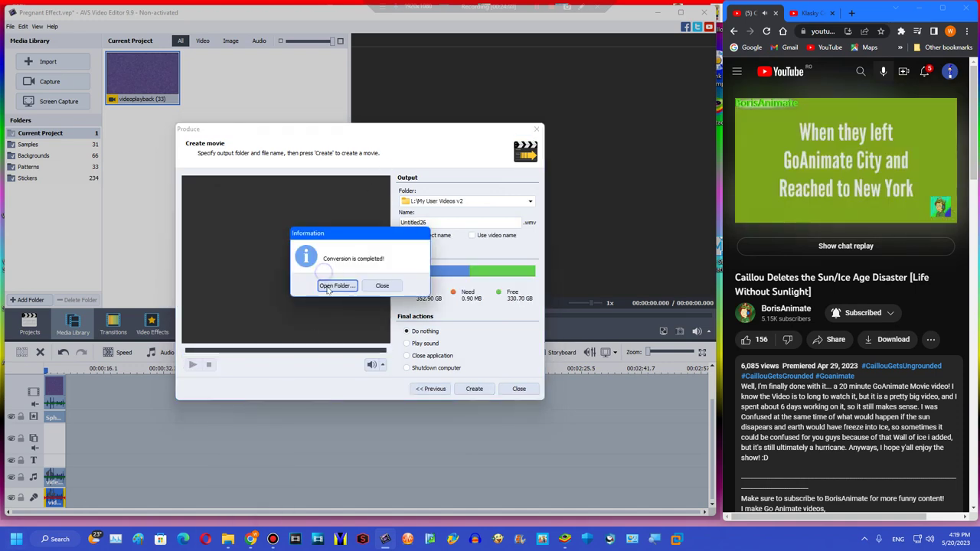
left_click(336, 285)
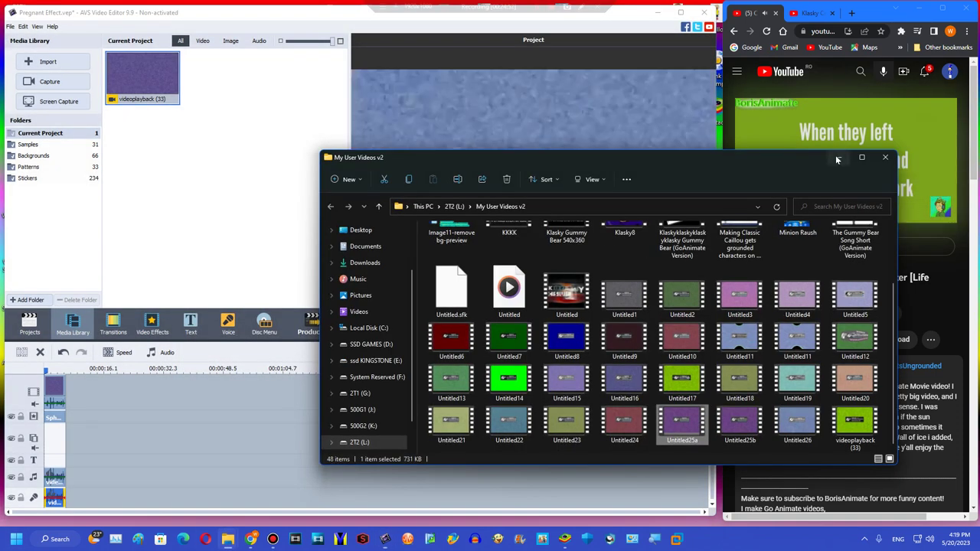
left_click(837, 158)
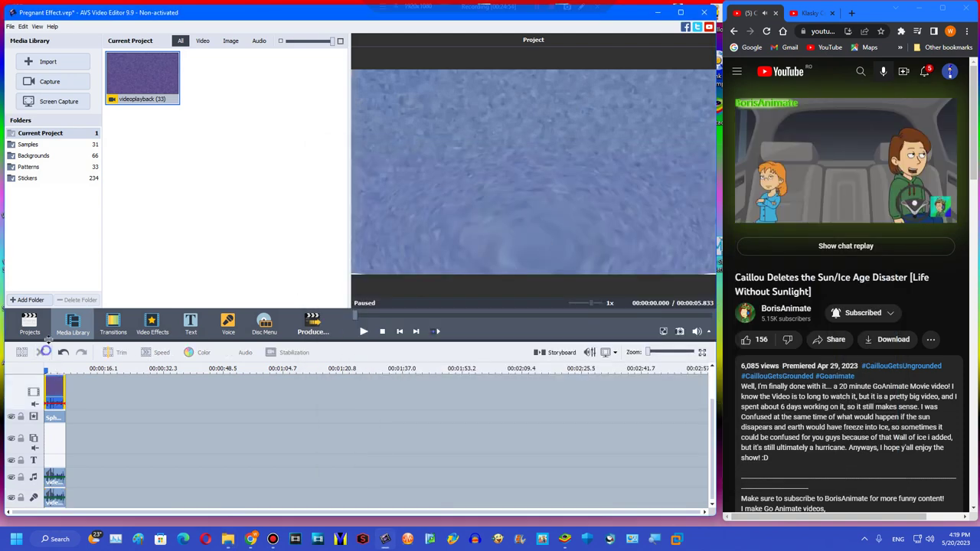
Create a new blank project without saving the changes to the current one
left_click(30, 325)
left_click(50, 165)
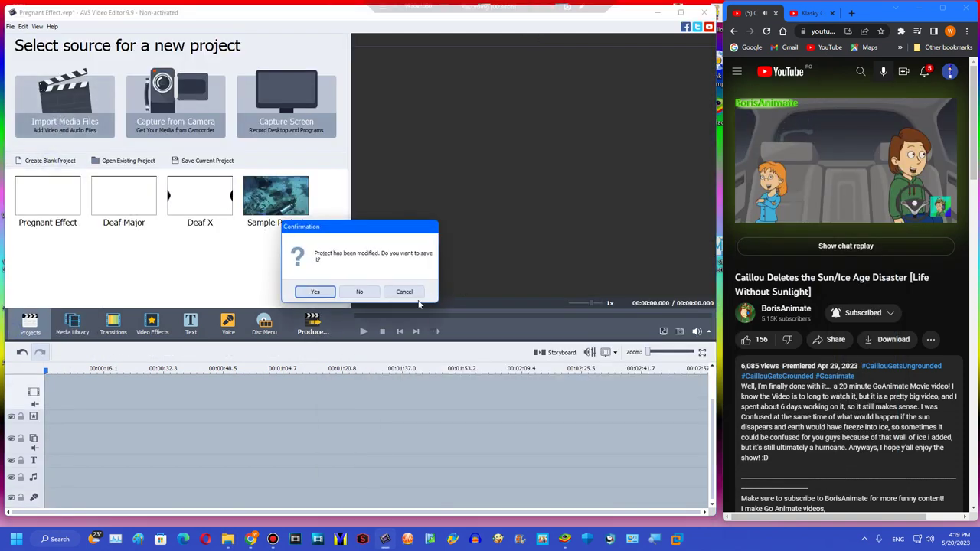
left_click(366, 294)
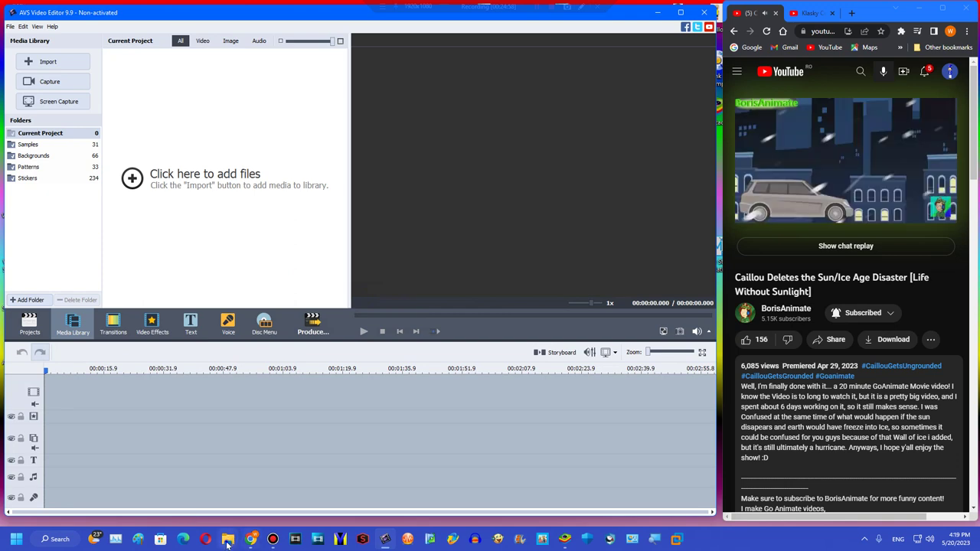
Add videoplayback (33) from the Downloads folder to the main video track and bring up the video effects library
mouse_move(227, 539)
left_click(196, 493)
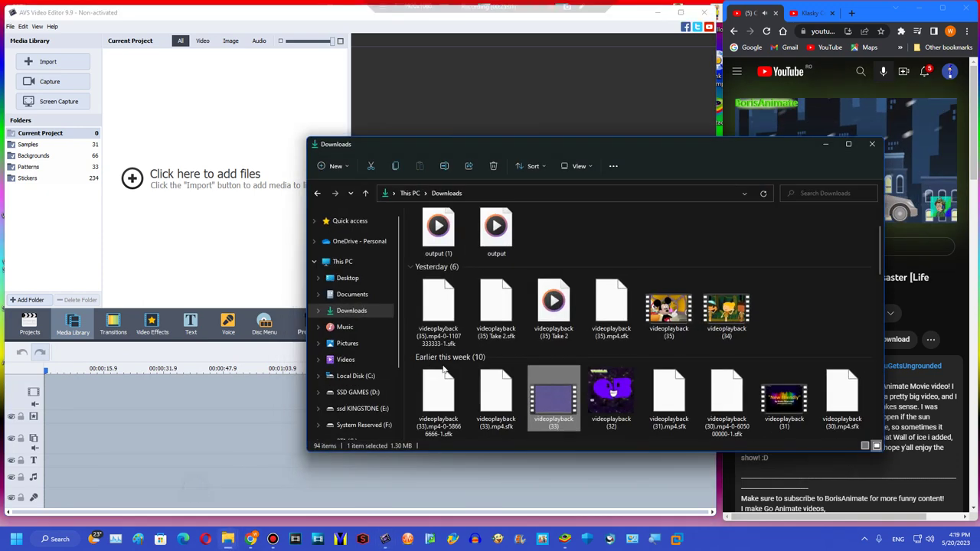
left_click_drag(554, 398, 92, 392)
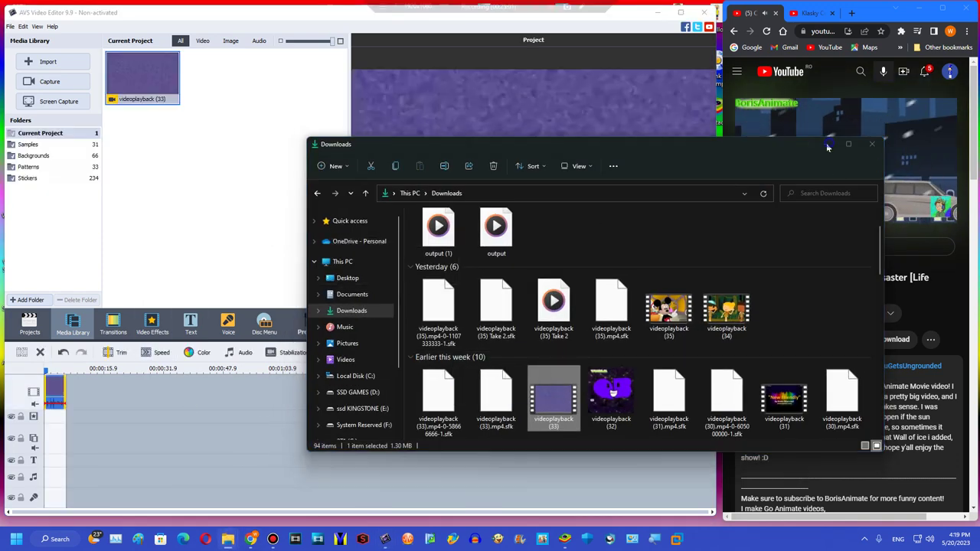
left_click(826, 144)
left_click(49, 389)
left_click(150, 321)
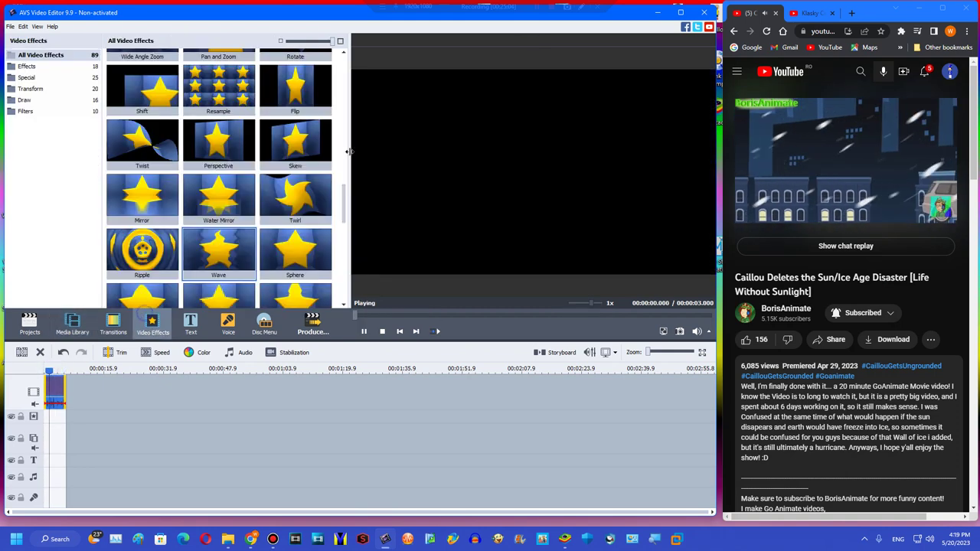
Launch Audacity and open the 2T3 (M:) drive in File Explorer
left_click(474, 542)
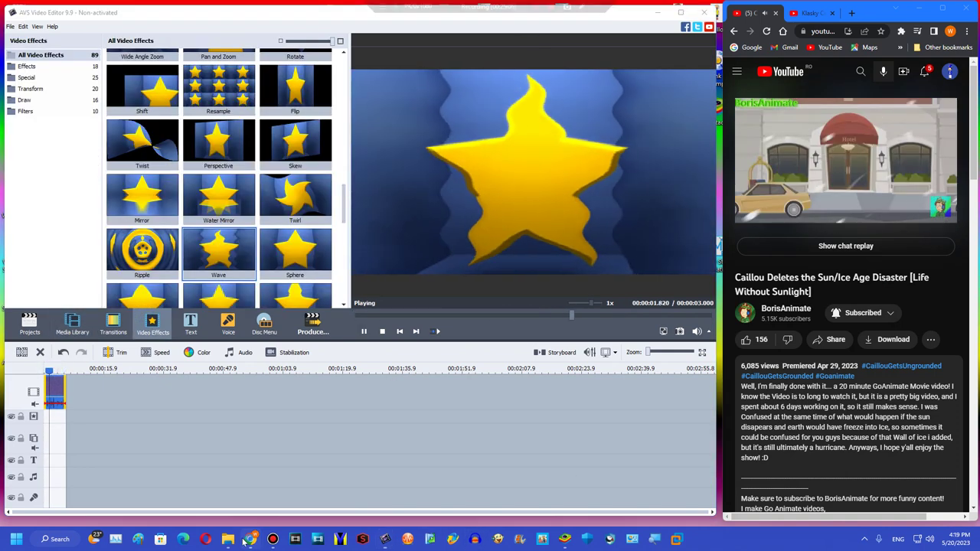
mouse_move(228, 539)
left_click(214, 486)
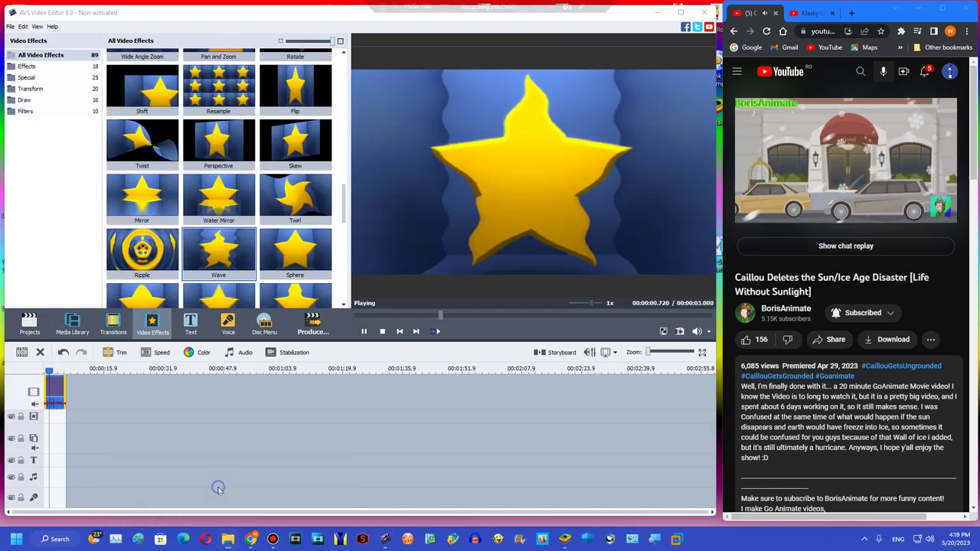
left_click(825, 143)
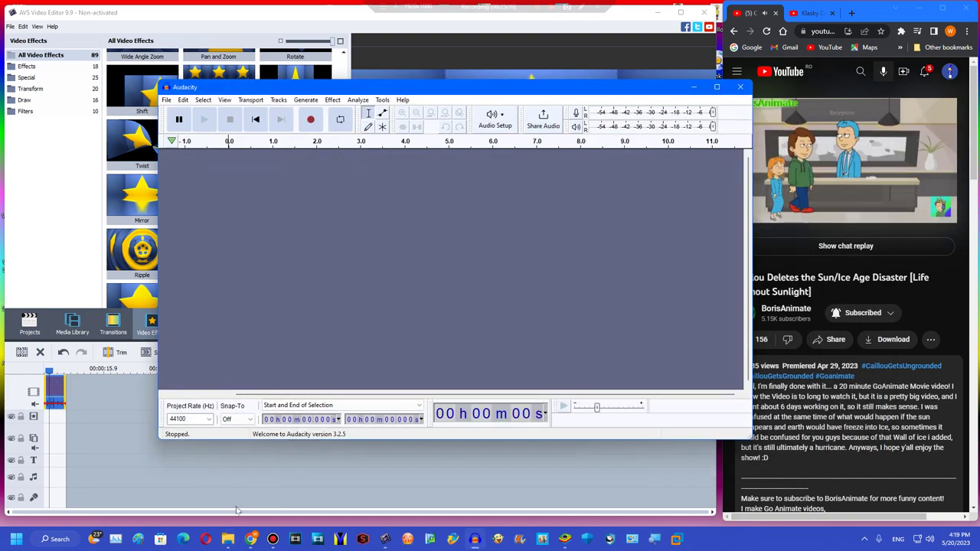
mouse_move(227, 539)
left_click(272, 470)
scroll(383, 360, "down", 2)
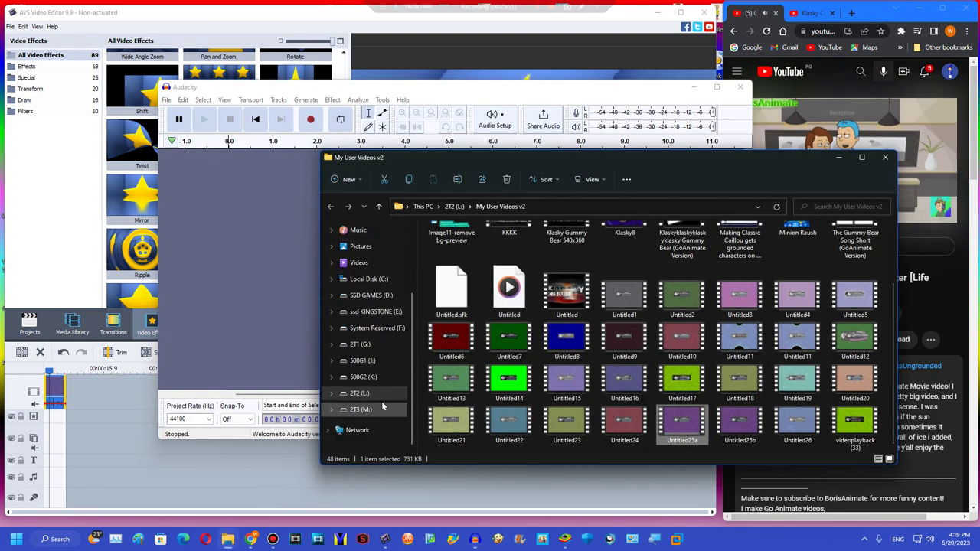
left_click(361, 409)
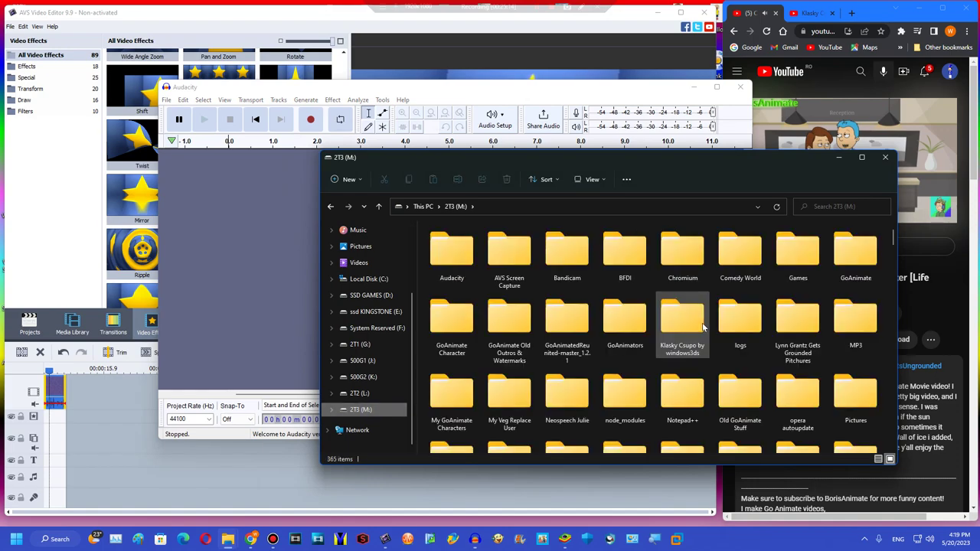
Look through the MP3 folder on the 2T3 (M:) drive and return to the drive's root
scroll(704, 330, "down", 4)
scroll(624, 321, "up", 5)
double_click(855, 322)
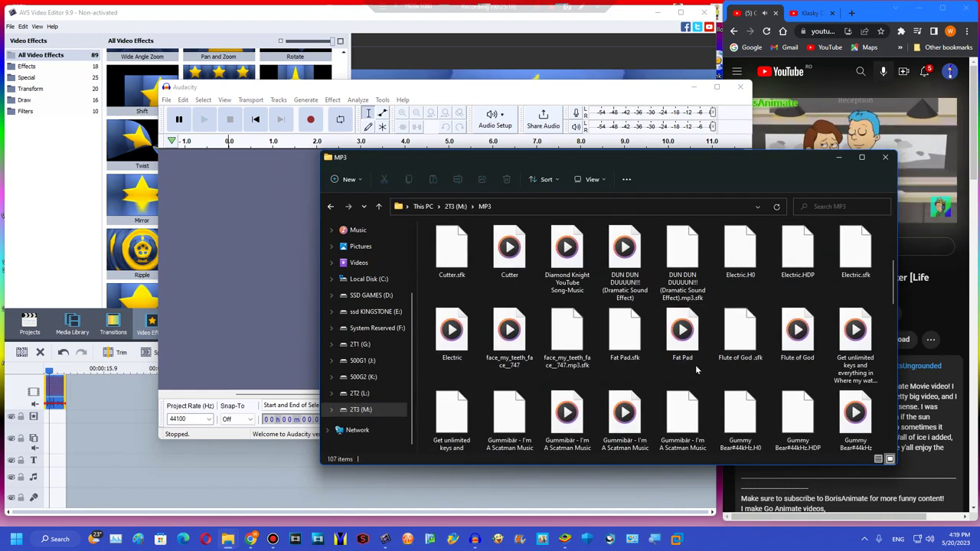
scroll(695, 345, "down", 5)
left_click(456, 206)
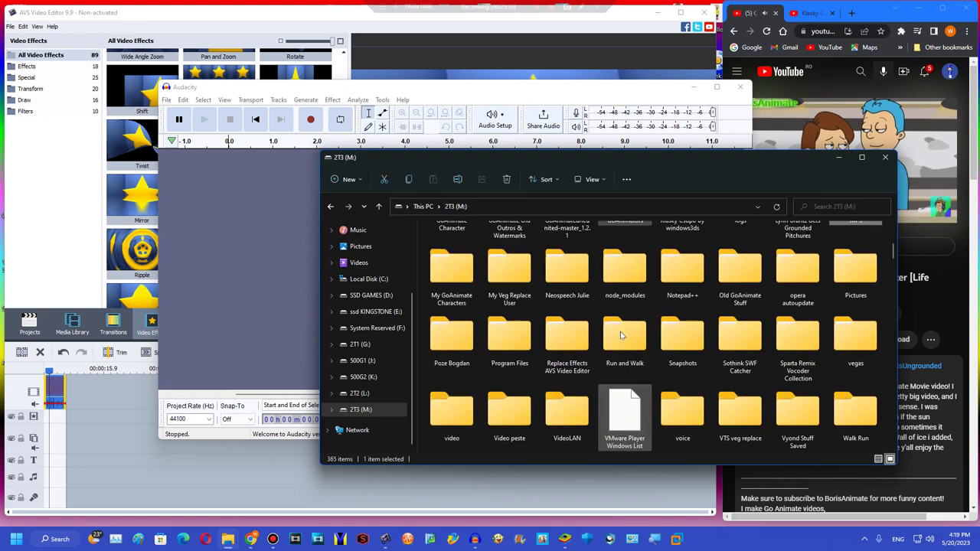
Import 1Splaat from the Replace Effects AVS Video Editor folder into Audacity
scroll(605, 321, "down", 3)
double_click(548, 280)
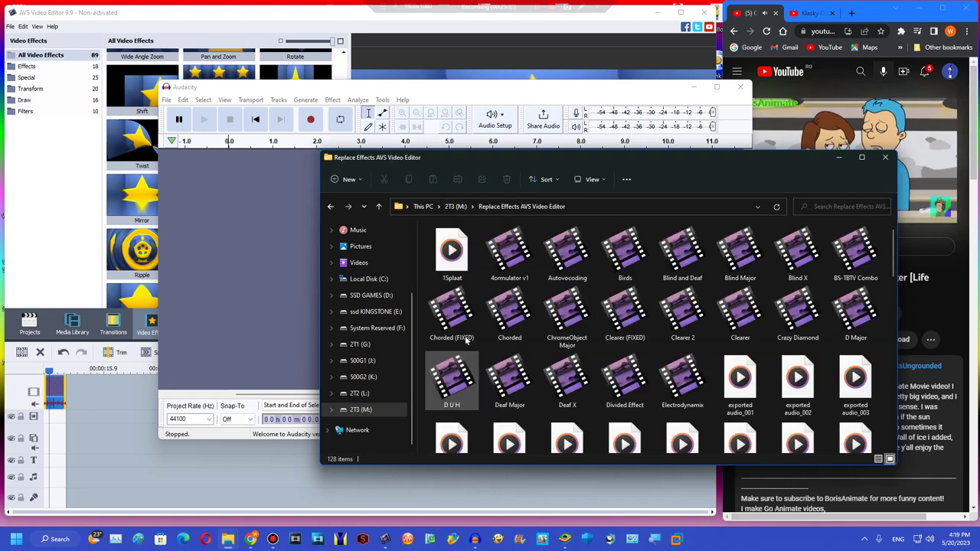
left_click_drag(452, 252, 297, 288)
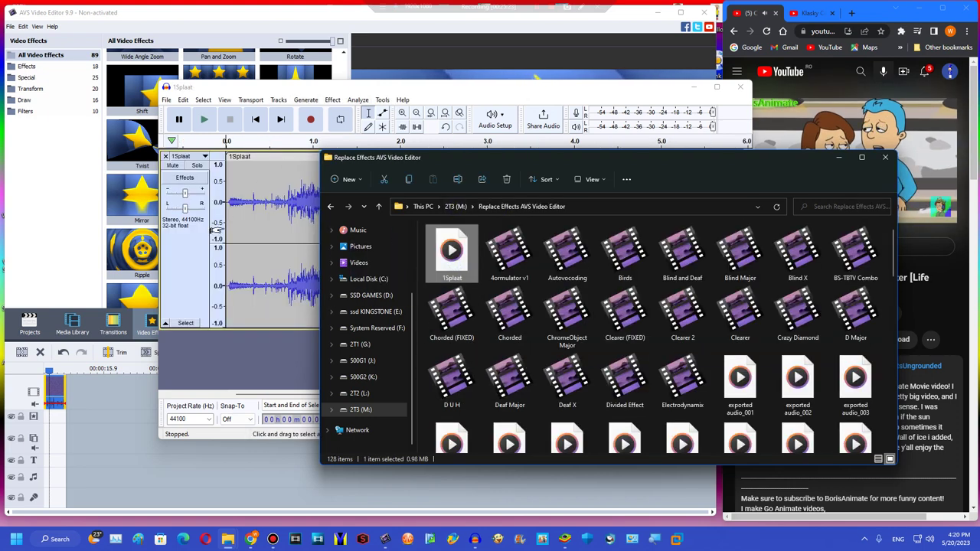
Select the whole 1Splaat track and change its pitch by -12 semitones
left_click(196, 286)
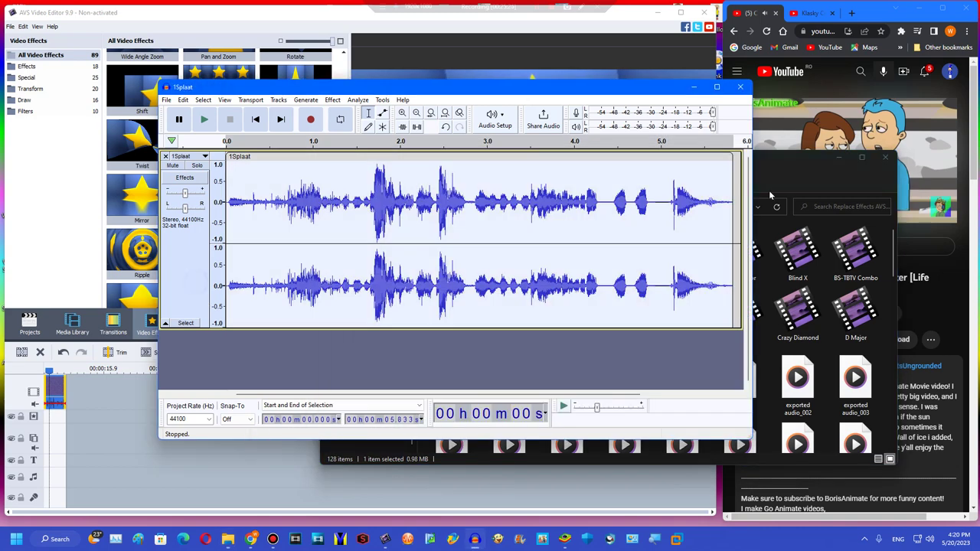
left_click(333, 100)
mouse_move(386, 92)
left_click(509, 93)
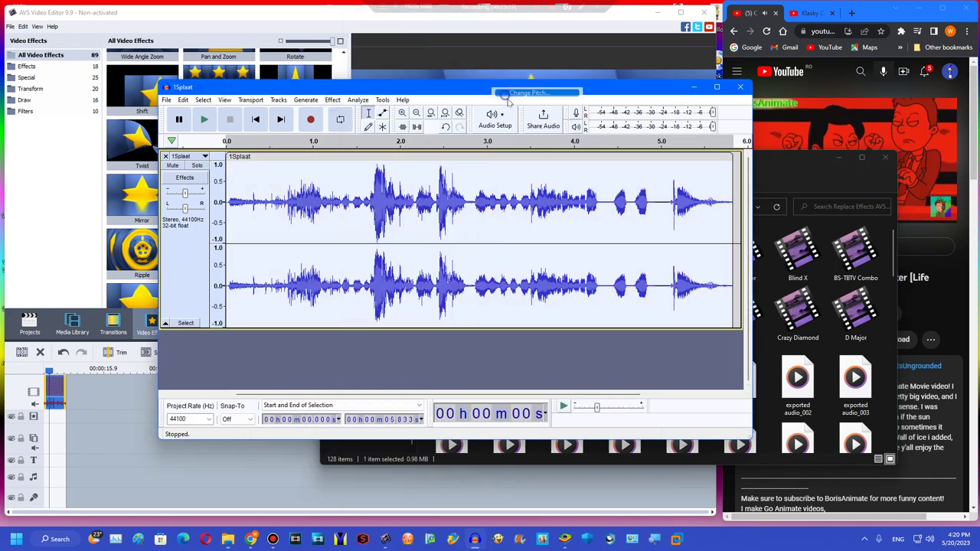
type("-12")
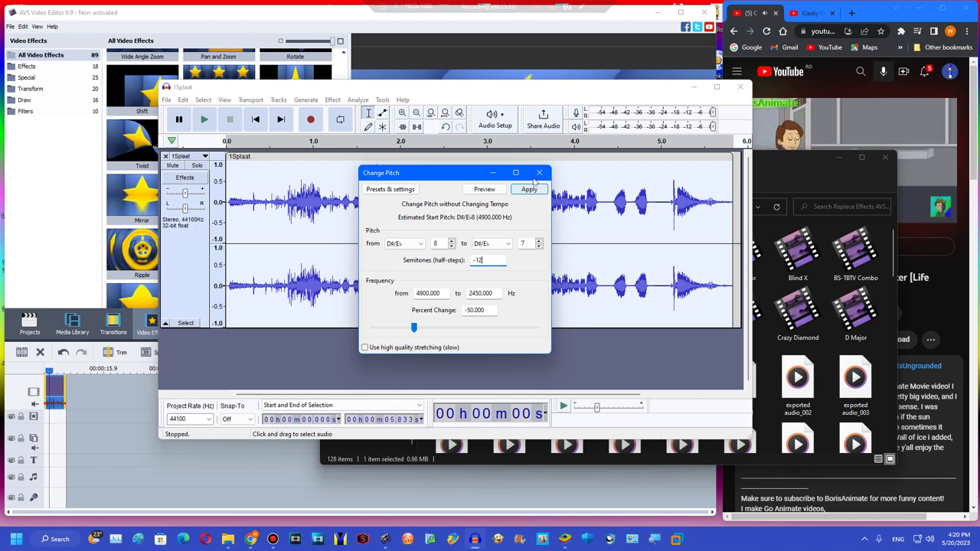
left_click(530, 190)
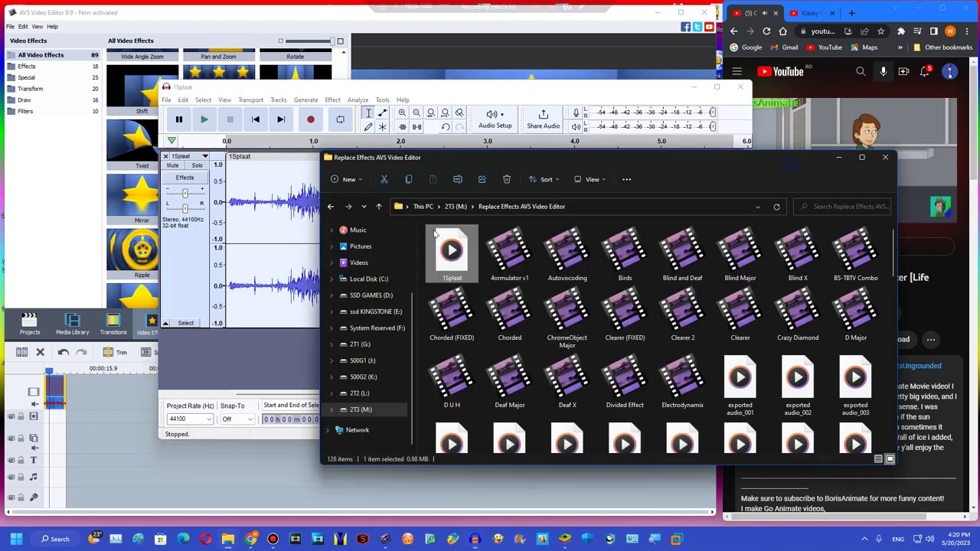
Import a second 1Splaat copy as a new track and change its pitch by -5 semitones
left_click(330, 99)
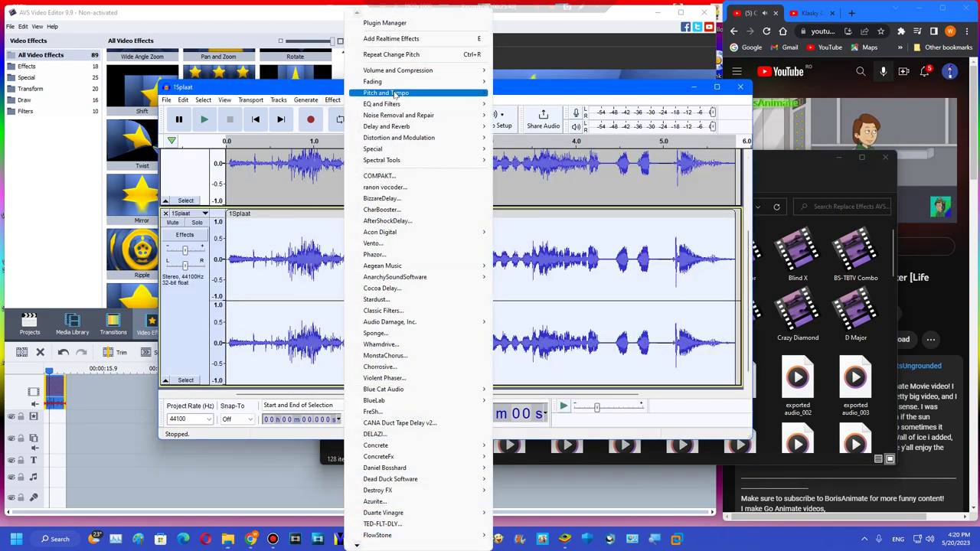
mouse_move(394, 93)
left_click(546, 94)
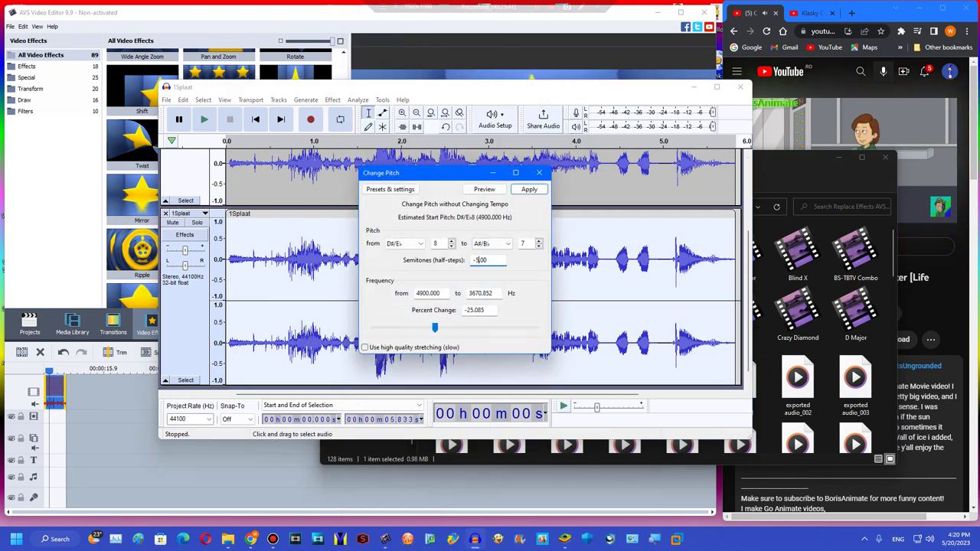
Import a third copy of 1Splaat below the existing tracks
left_click(769, 160)
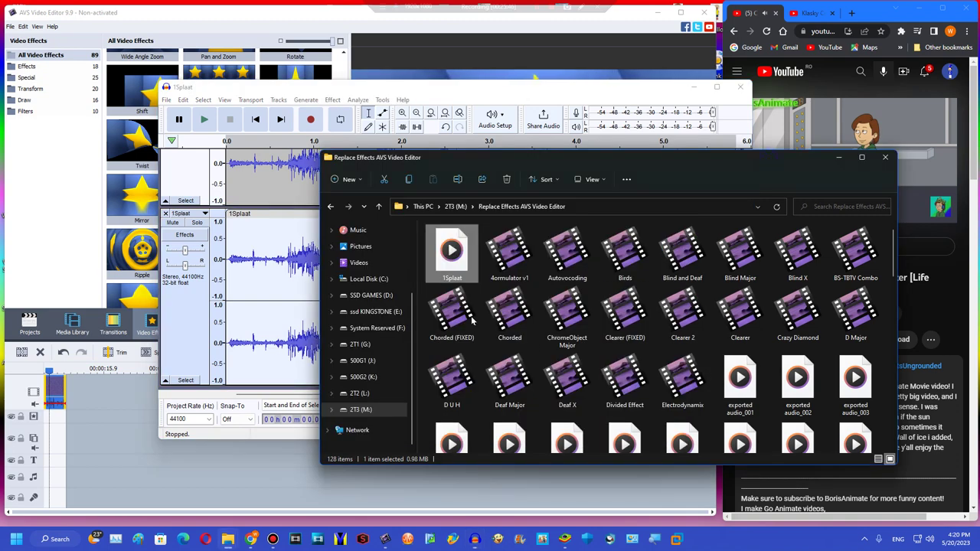
left_click(329, 98)
left_click(329, 98)
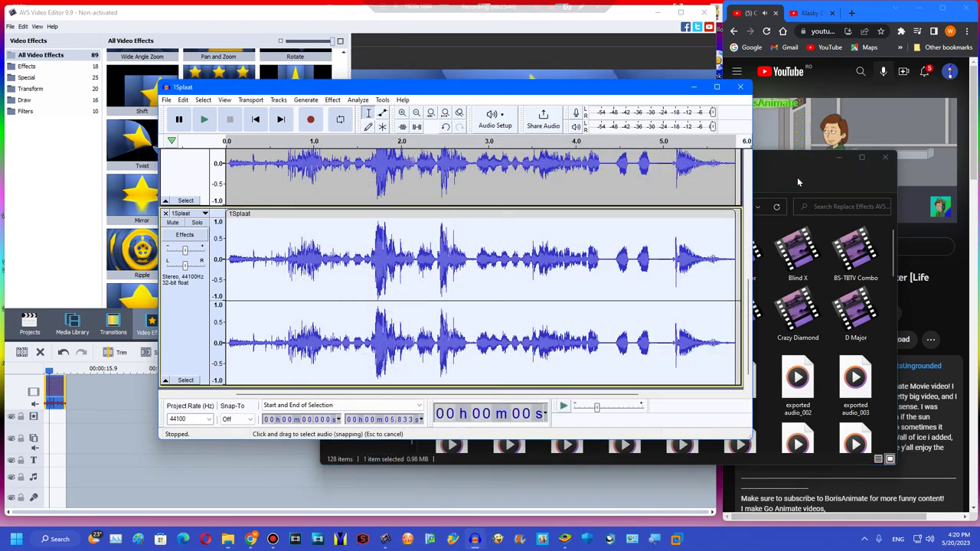
Import a fourth 1Splaat copy as a new track and change its pitch by 4 semitones
left_click(778, 165)
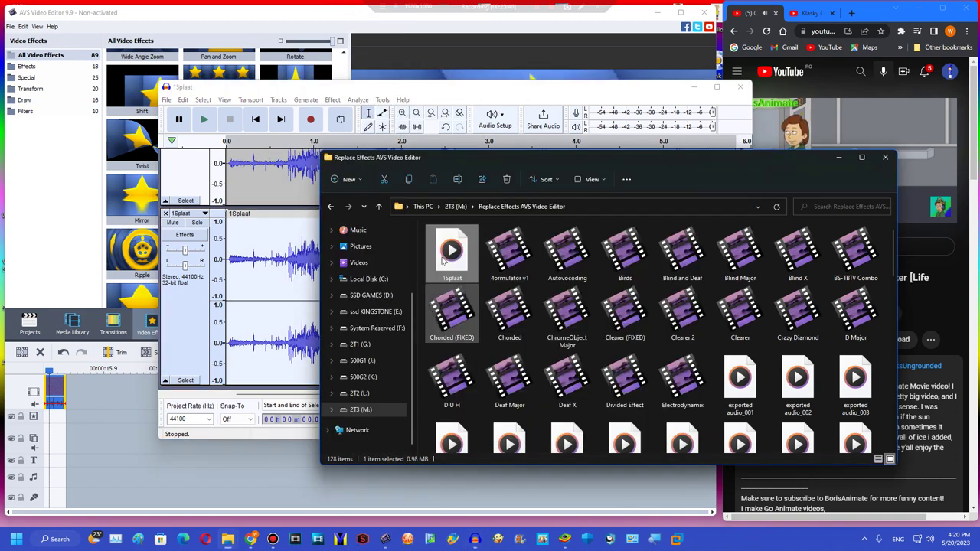
left_click(332, 100)
mouse_move(388, 95)
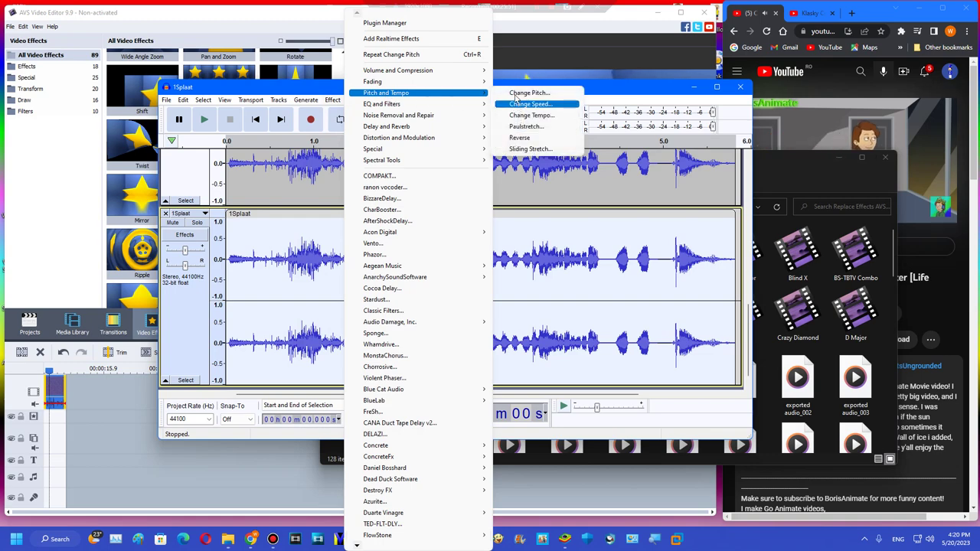
left_click(518, 93)
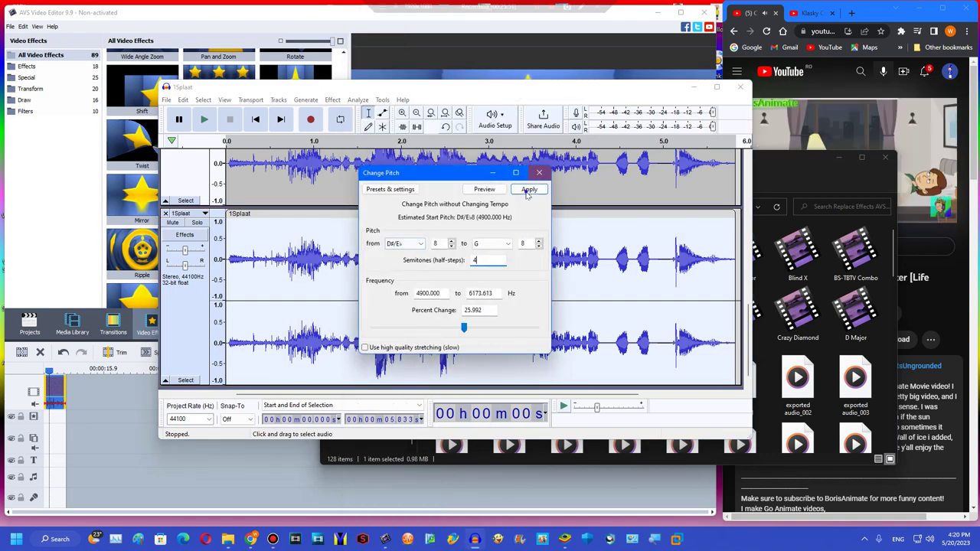
left_click(527, 192)
Import another copy of 1Splaat as a new track and change its pitch by 7 semitones
left_click(789, 163)
left_click_drag(266, 322, 268, 313)
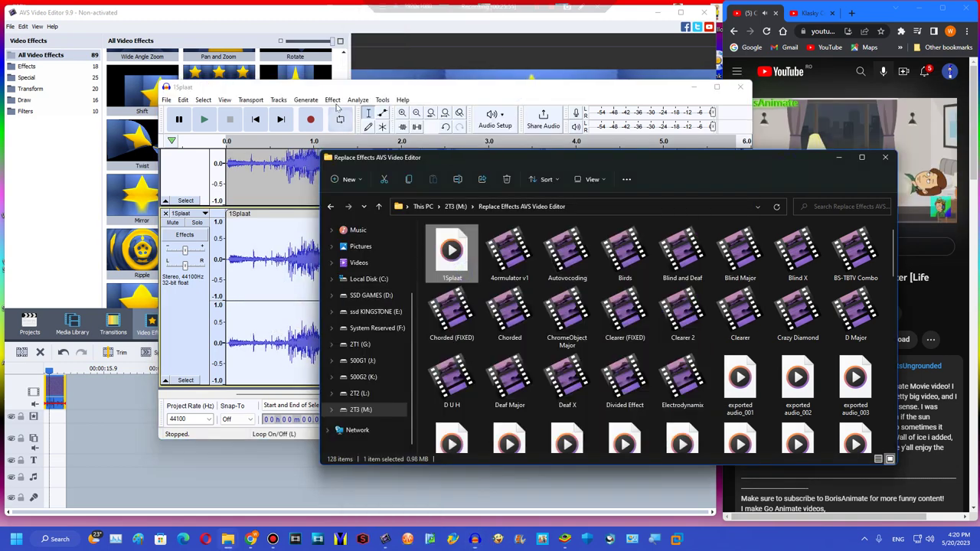
left_click(332, 99)
mouse_move(393, 95)
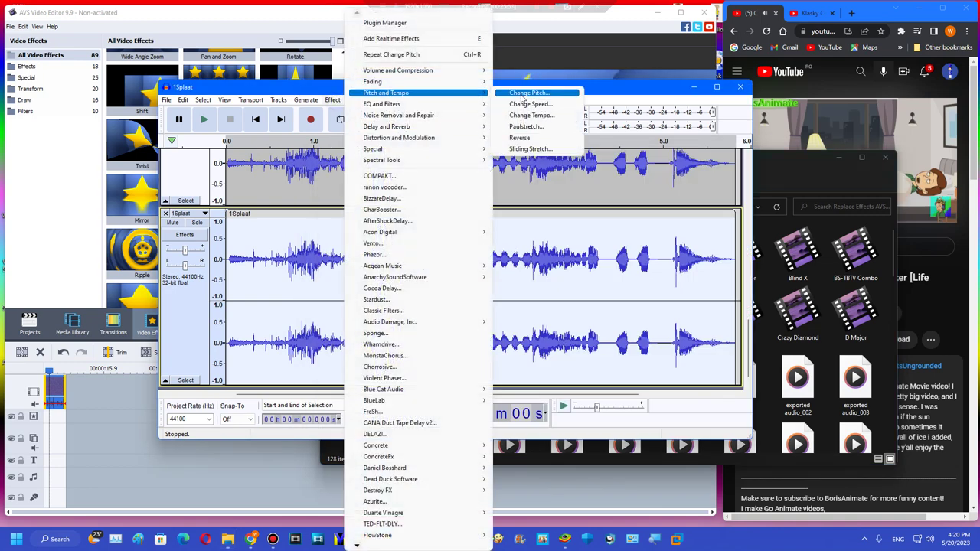
left_click(528, 93)
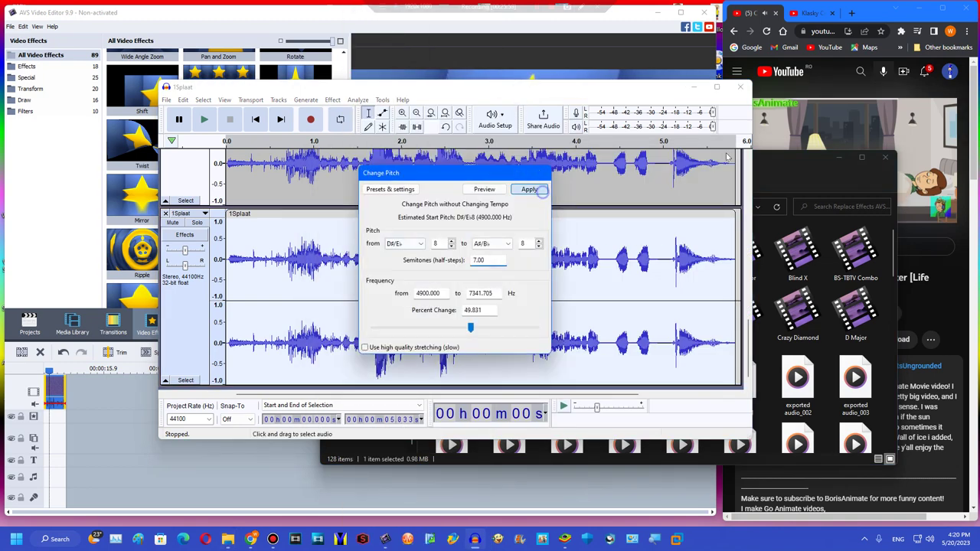
Import one more 1Splaat copy below the existing tracks and apply a pitch change to it
left_click(785, 171)
left_click_drag(452, 254, 268, 320)
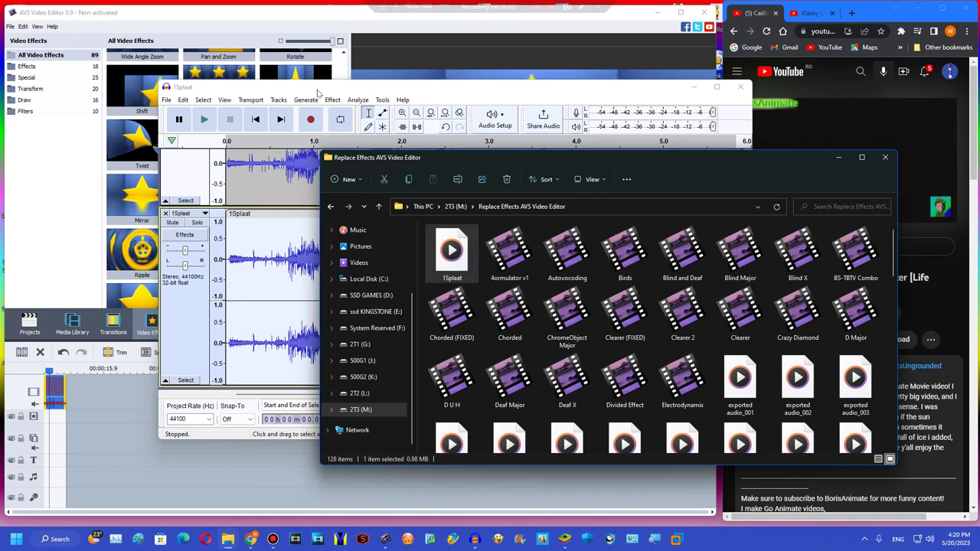
left_click(334, 101)
mouse_move(402, 93)
left_click(529, 92)
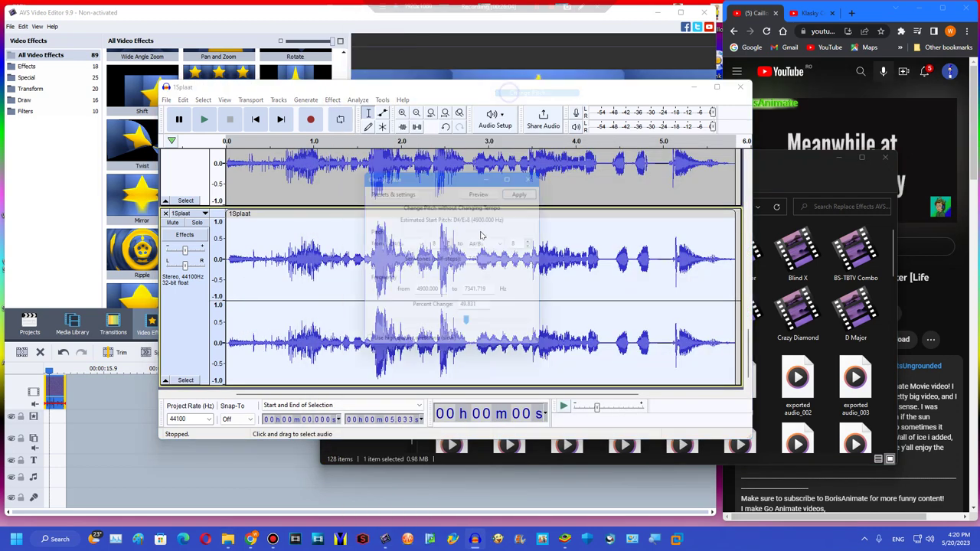
left_click(529, 190)
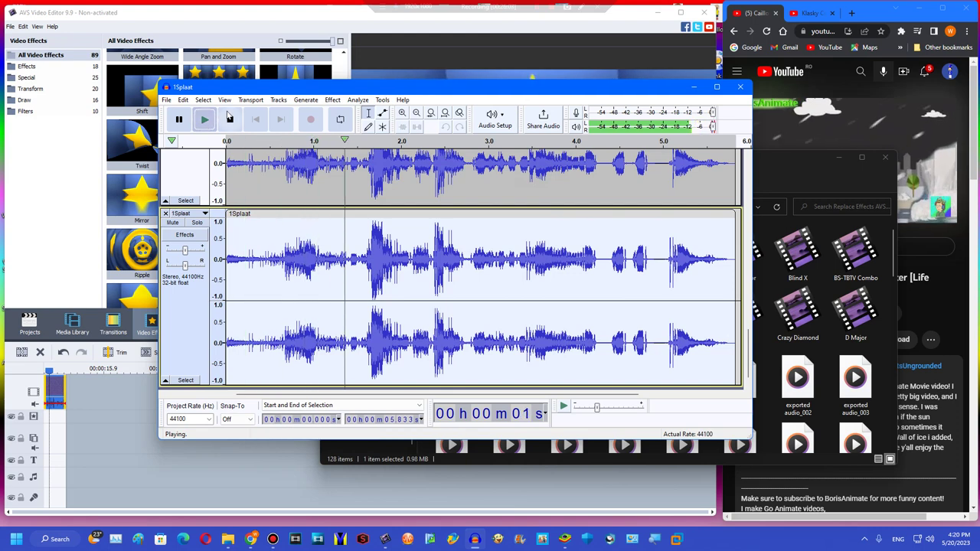
Stop playback and export the layered tracks as a WAV file named G Major in My User Videos v2
left_click(228, 115)
left_click(166, 100)
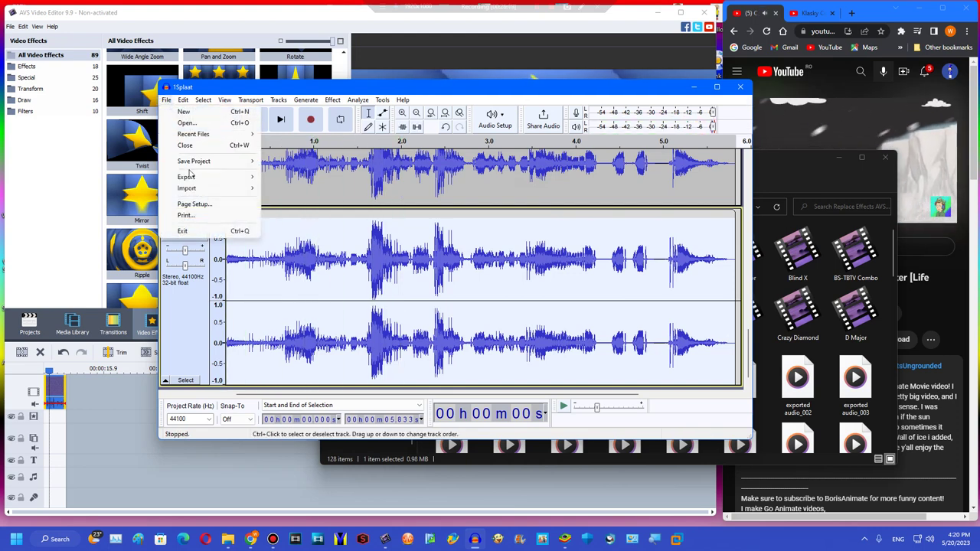
mouse_move(189, 177)
left_click(296, 188)
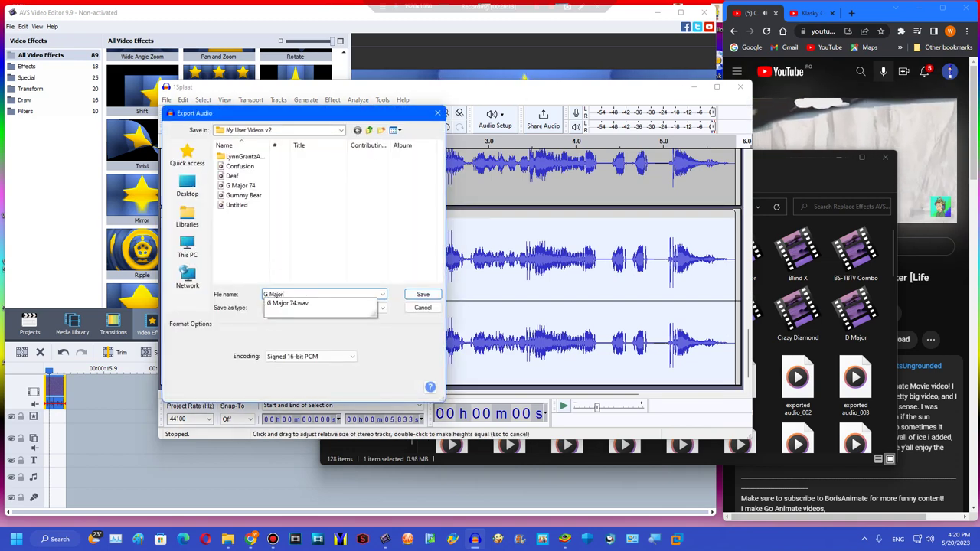
key("Return")
left_click(470, 286)
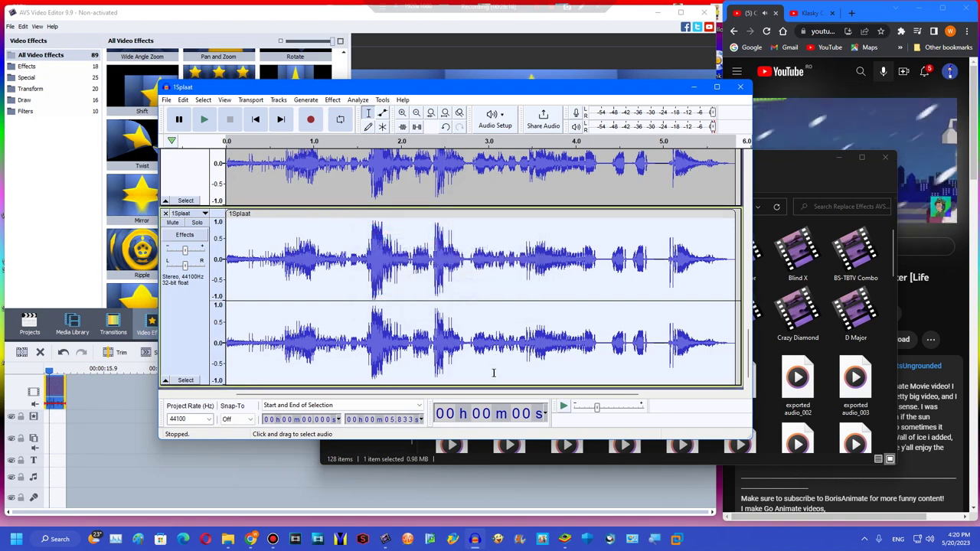
Add the G Major audio from the My User Videos v2 folder to the music track in AVS Video Editor
left_click(701, 86)
left_click(360, 392)
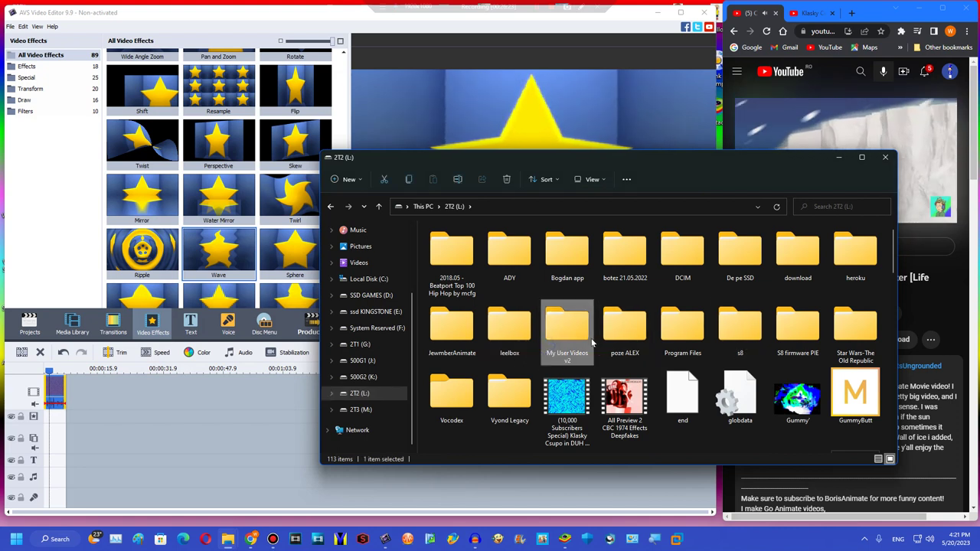
double_click(567, 337)
scroll(617, 345, "down", 2)
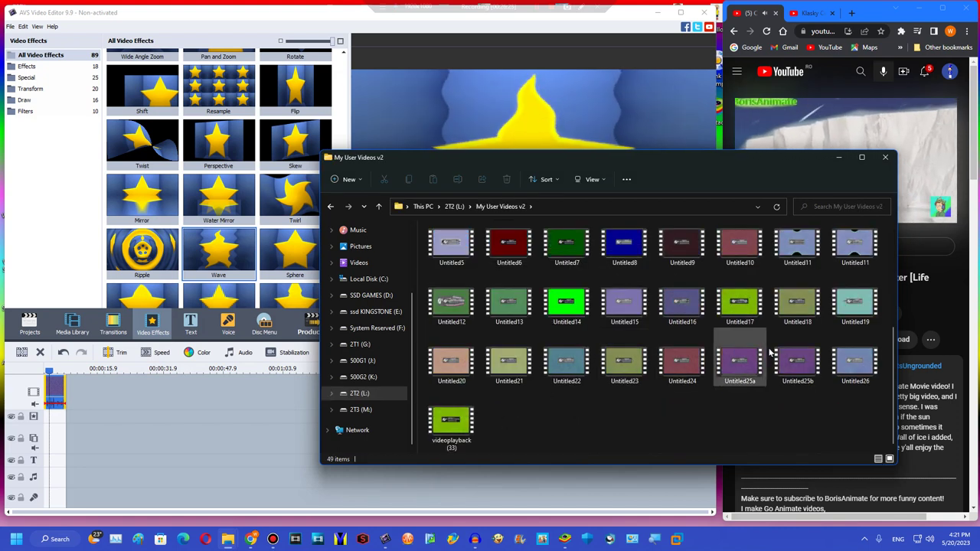
left_click(844, 366)
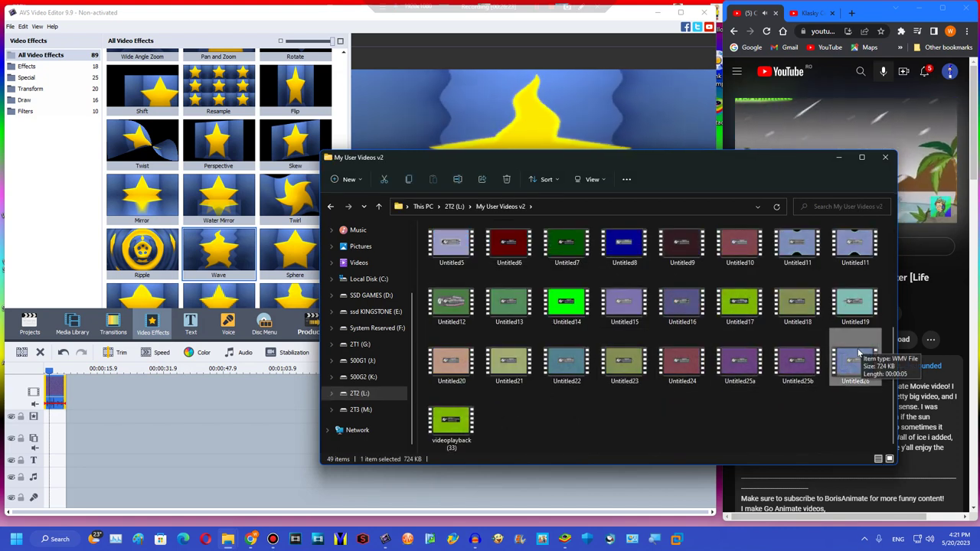
scroll(590, 316, "up", 5)
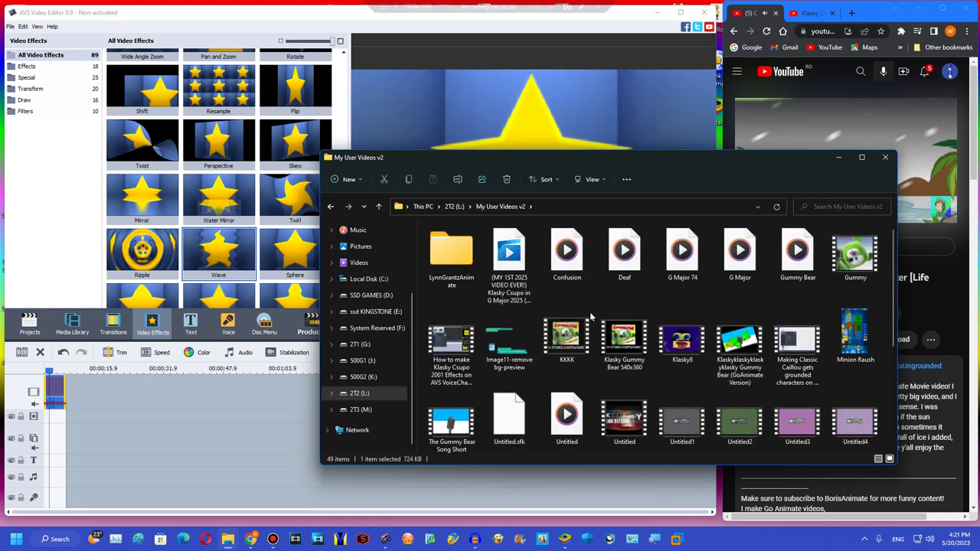
left_click_drag(728, 259, 58, 476)
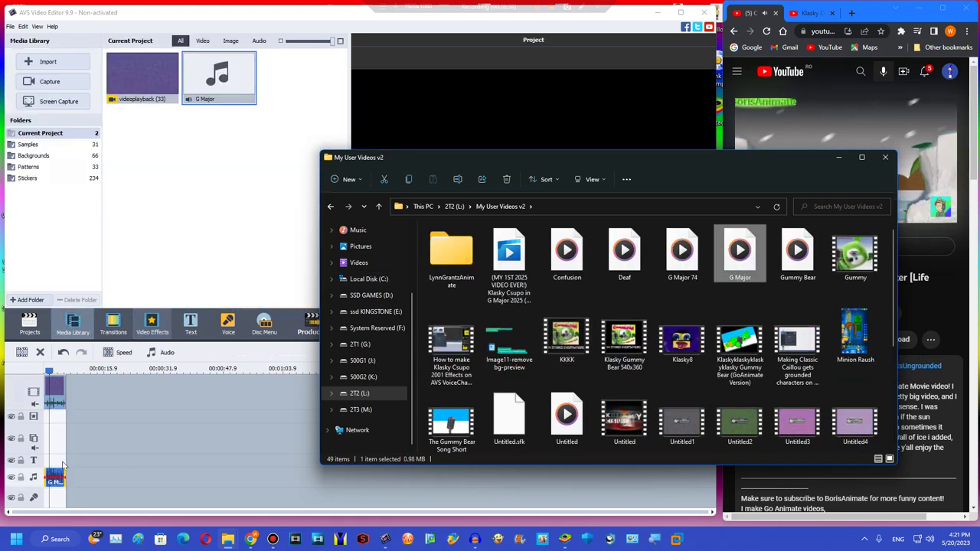
left_click(83, 463)
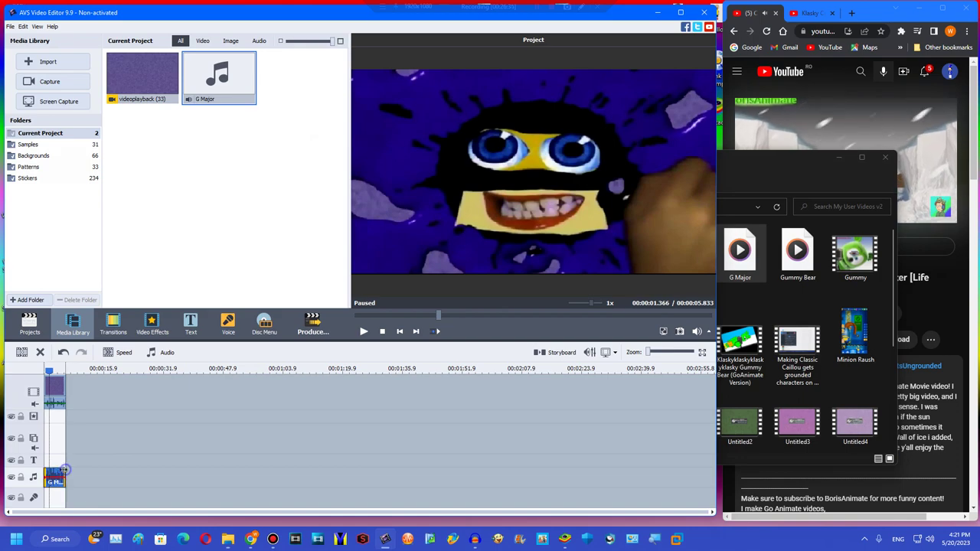
Apply the Invert video effect over the whole videoplayback (33) clip on the timeline
left_click(148, 327)
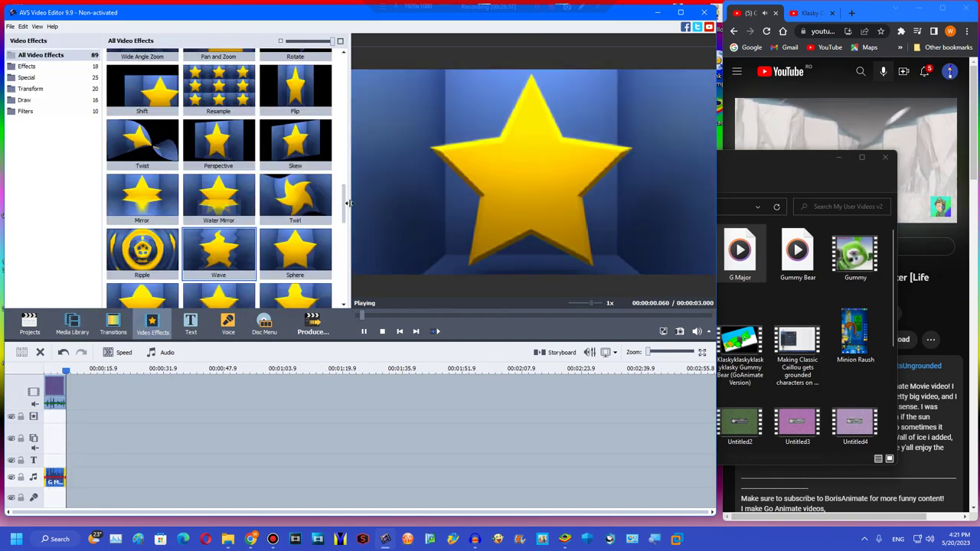
left_click_drag(340, 190, 345, 67)
left_click_drag(219, 73, 65, 410)
Preview the inverted clip together with the G Major audio and stop playback
left_click(53, 369)
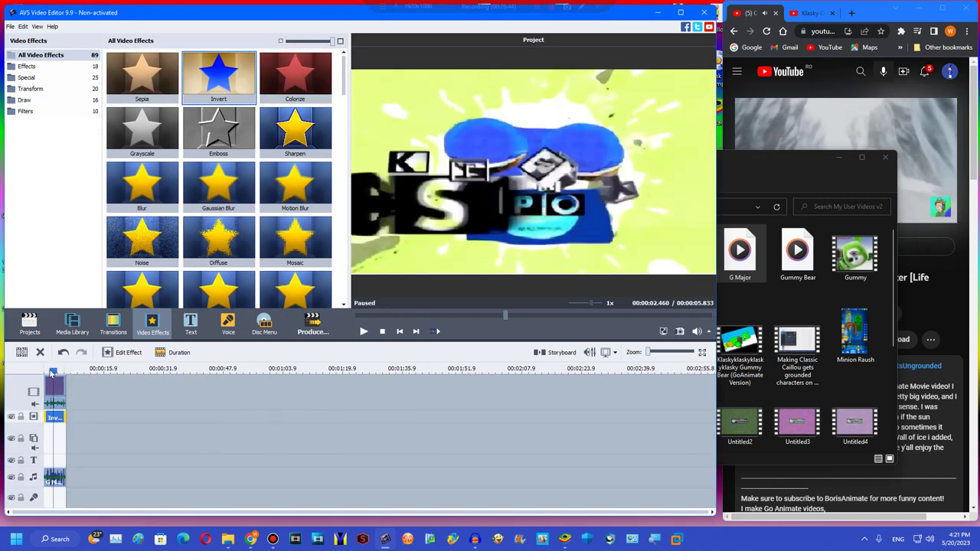
left_click_drag(51, 371, 50, 369)
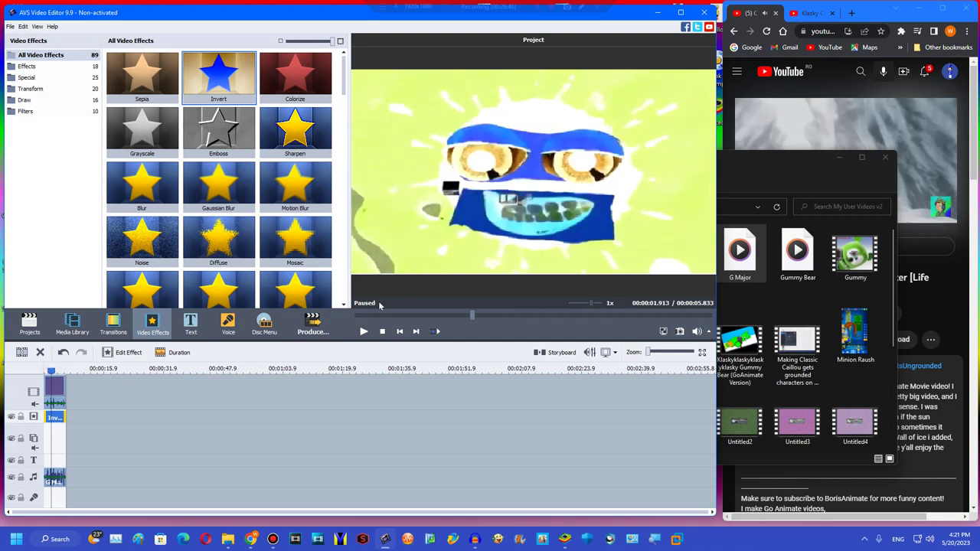
left_click(349, 320)
left_click(362, 332)
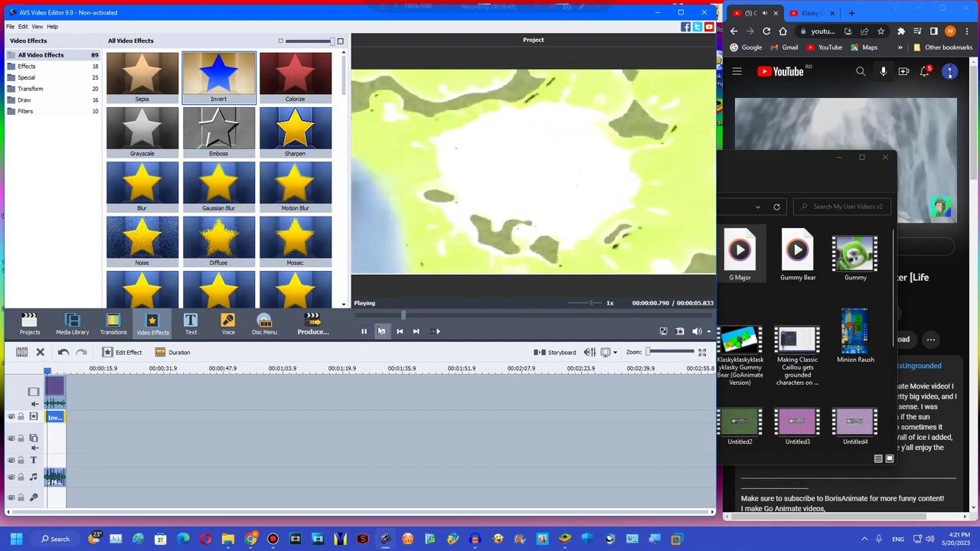
left_click(383, 330)
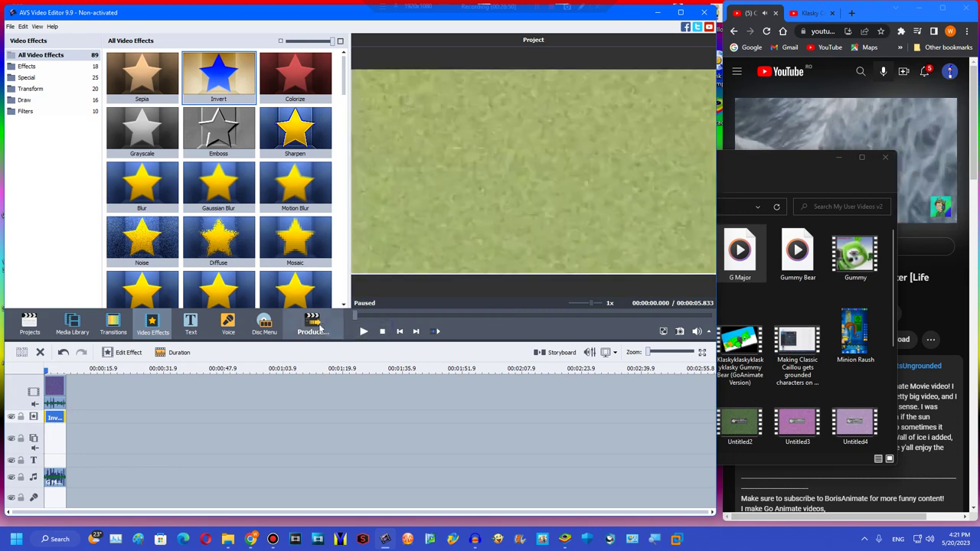
Produce the project as a WMV video file named Untitled27 in L:\My User Videos v2
left_click(907, 277)
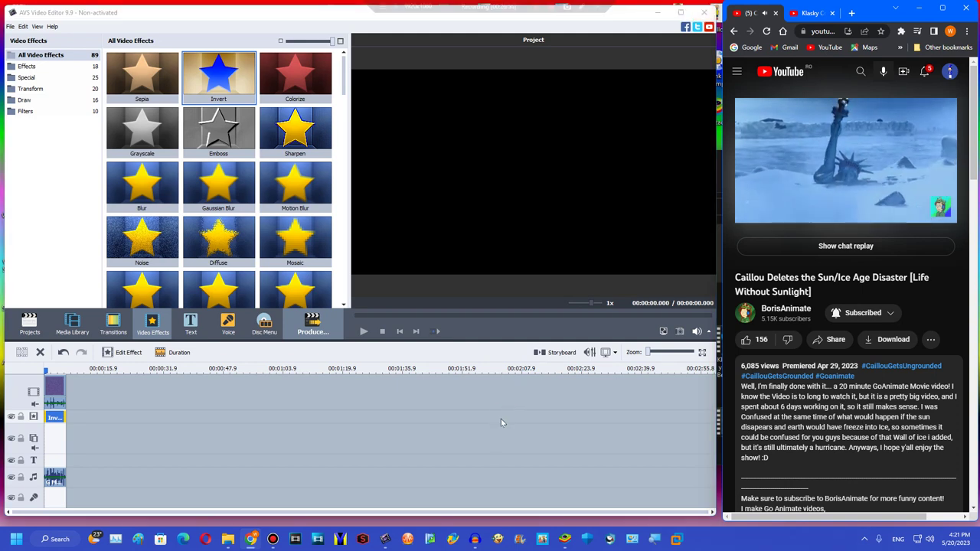
left_click(518, 389)
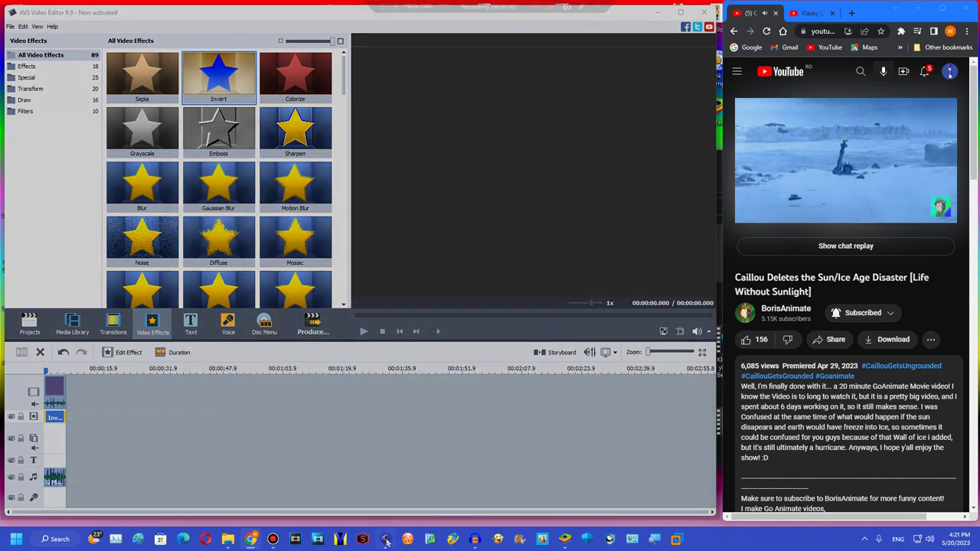
left_click(387, 540)
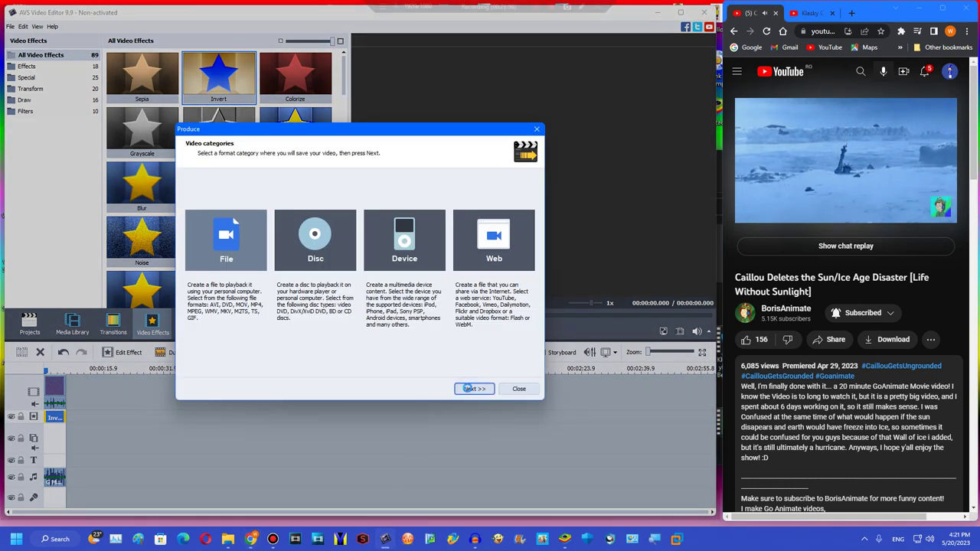
left_click(470, 389)
left_click(469, 389)
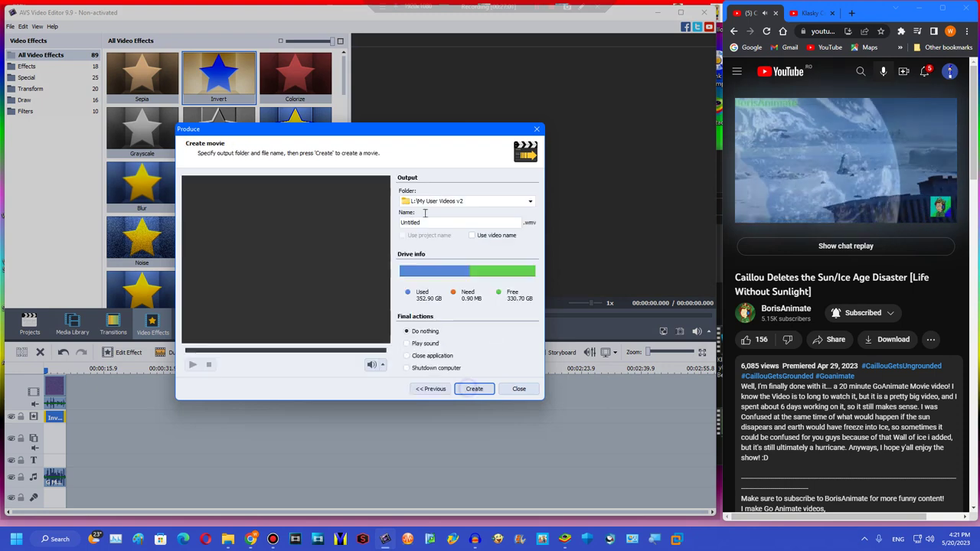
left_click(423, 222)
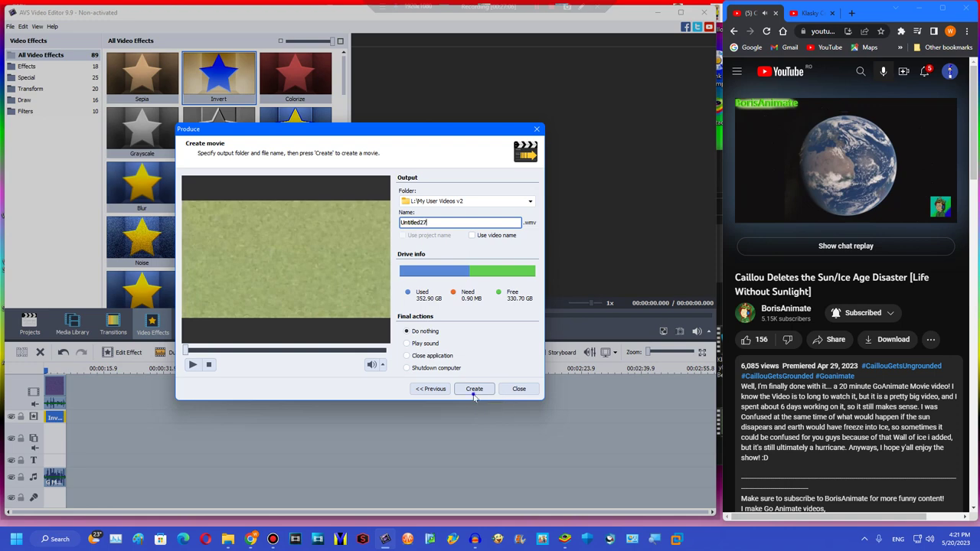
left_click(474, 389)
left_click(314, 320)
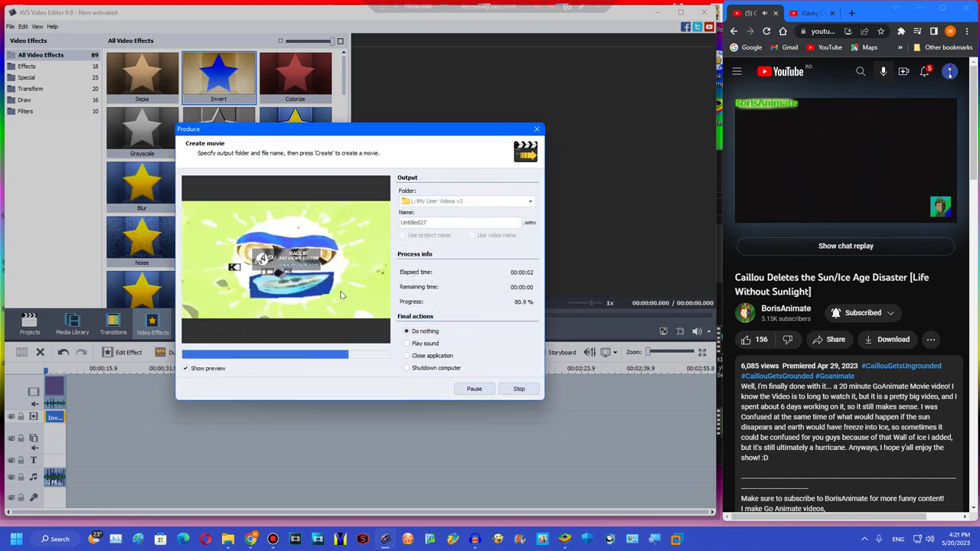
left_click(378, 284)
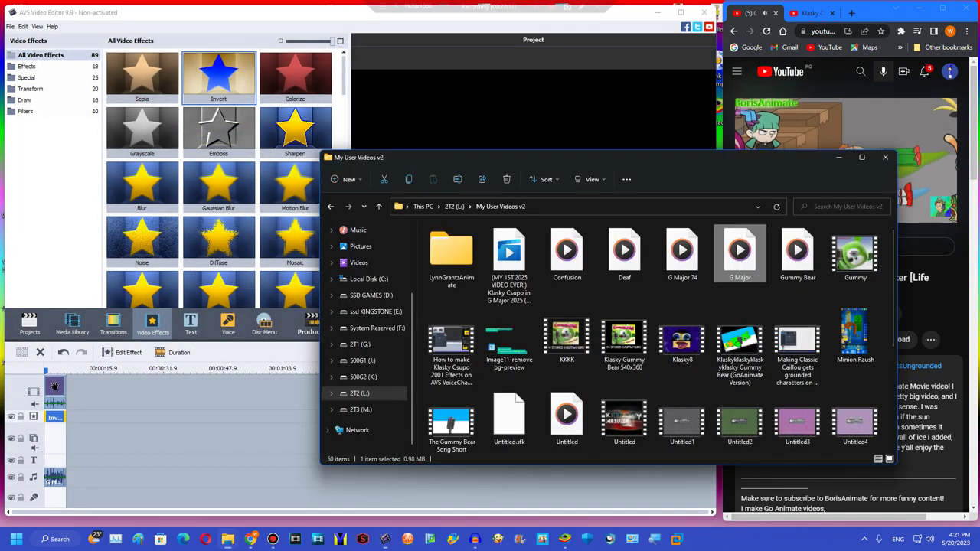
Clear the clip with its effect and audio from the timeline and show the project's media library
left_click(55, 388)
left_click(40, 353)
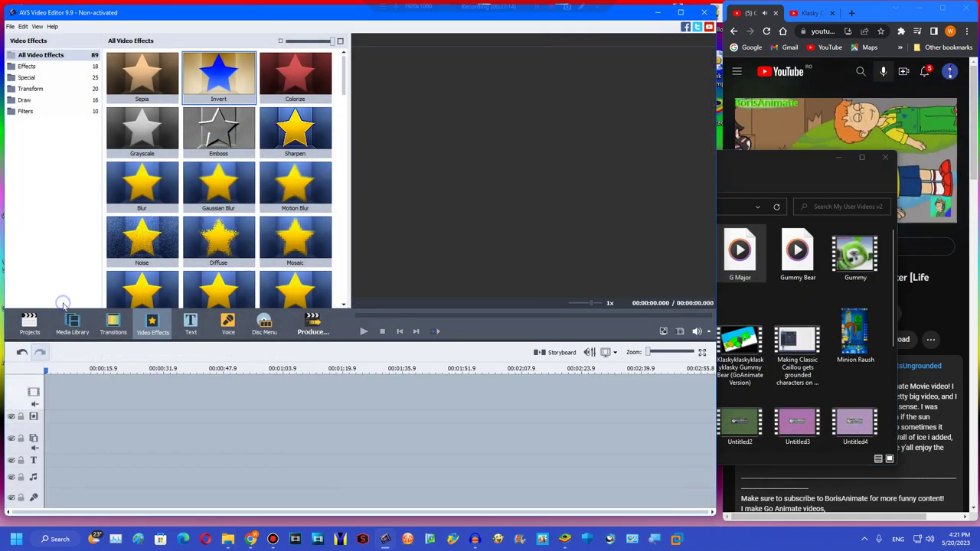
left_click(72, 324)
Add Untitled25a from My User Videos v2 to the timeline and set its color correction hue to 70
left_click(776, 410)
scroll(776, 408, "down", 3)
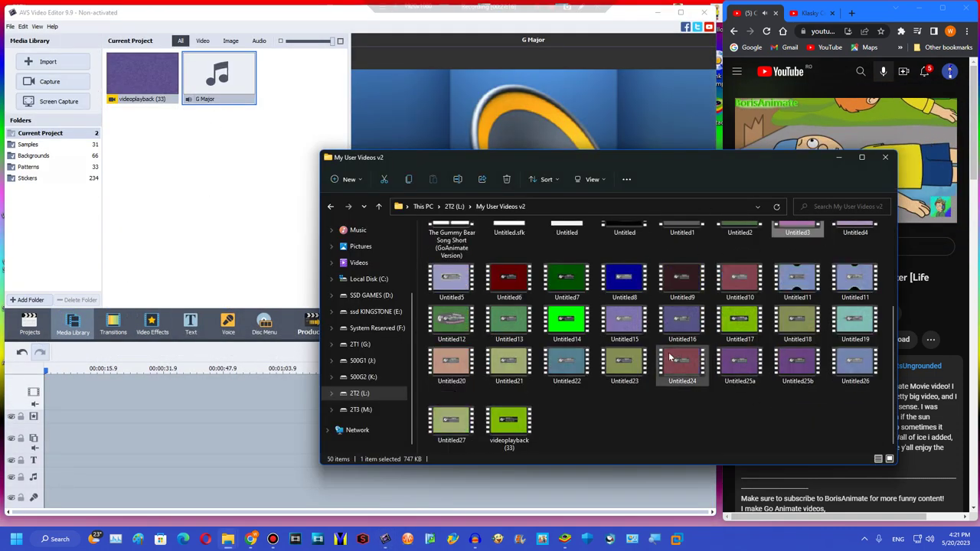
left_click(739, 362)
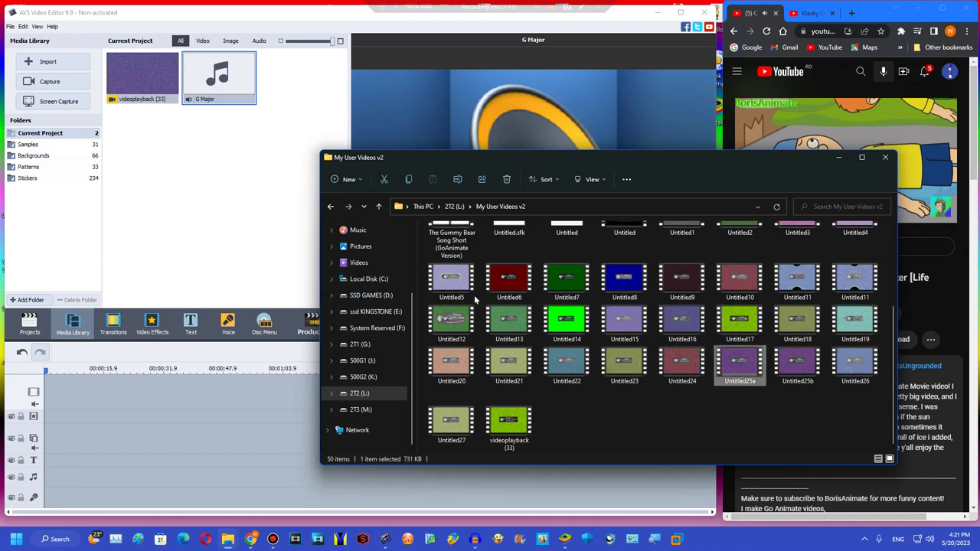
left_click(840, 157)
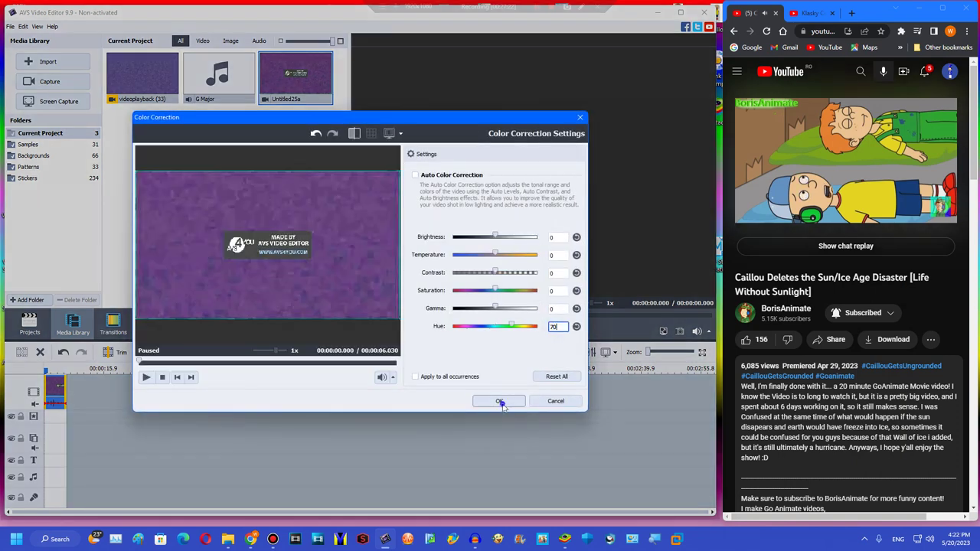
left_click(499, 402)
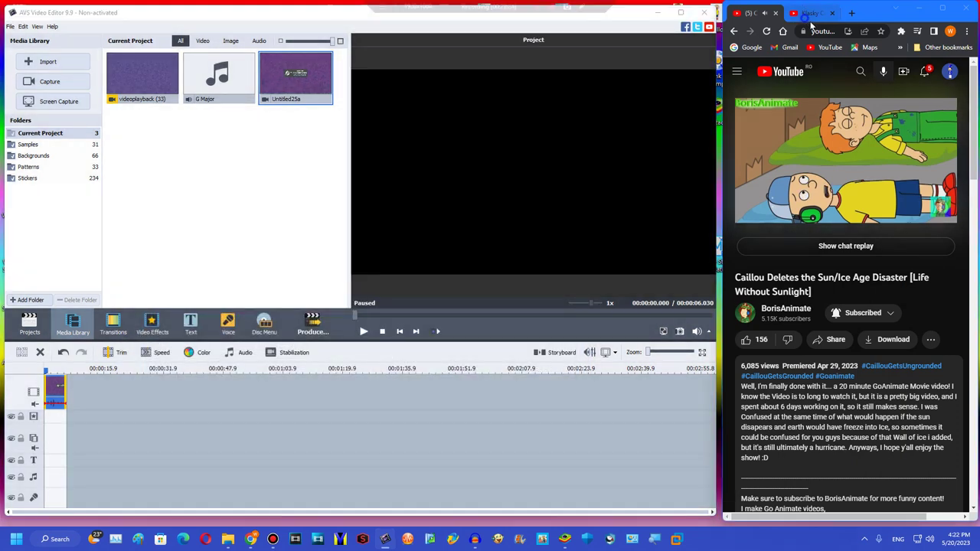
Switch to the other YouTube video page and search for "how to make divided effect deform"
left_click(812, 13)
left_click(893, 71)
type("how")
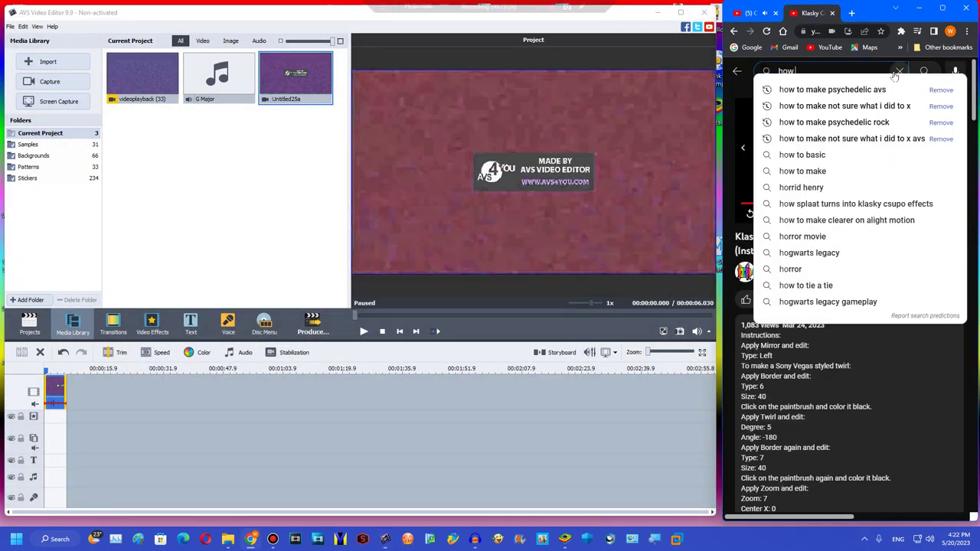
type(" to make divided")
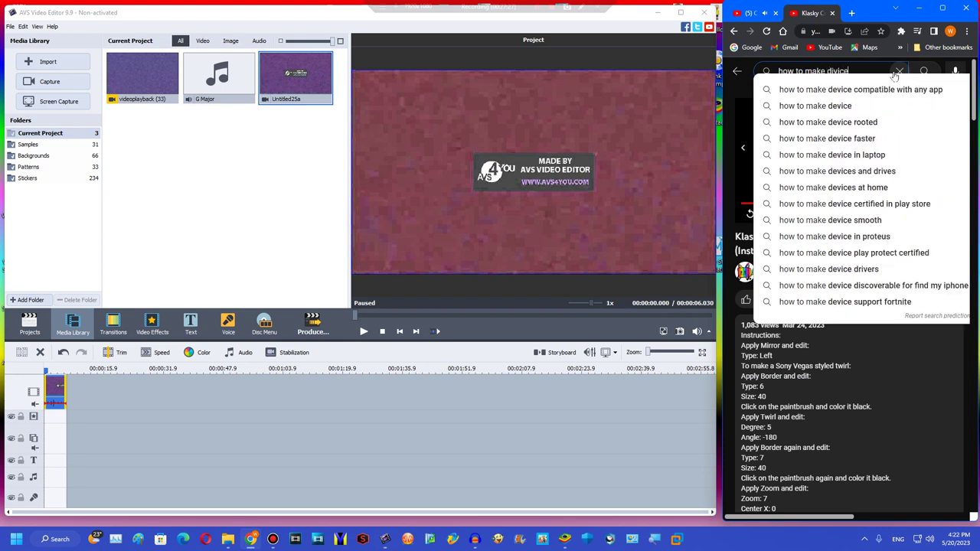
type(" effect deform")
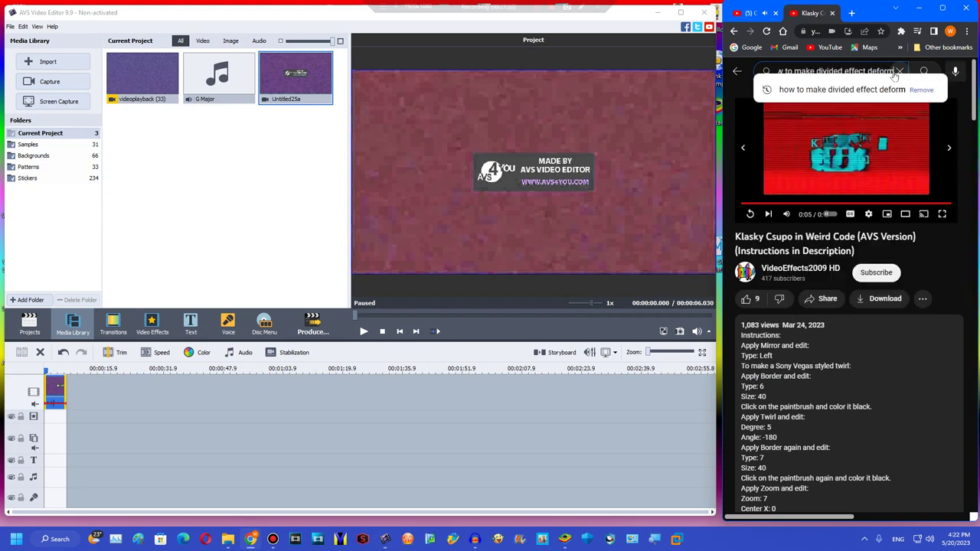
key("Return")
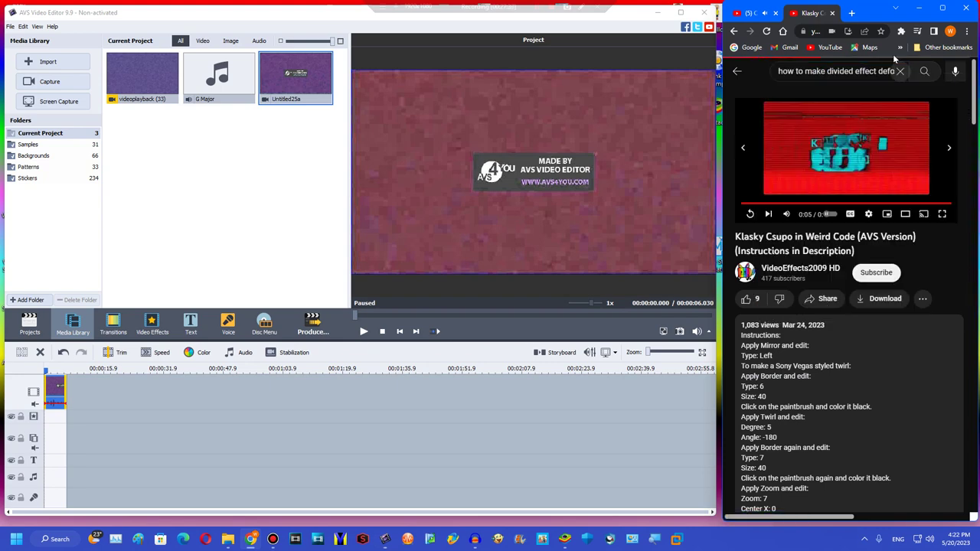
Open the video "How to make Divided X deform on AVS (Better Version)" and briefly view it in an enlarged browser window
left_click(789, 258)
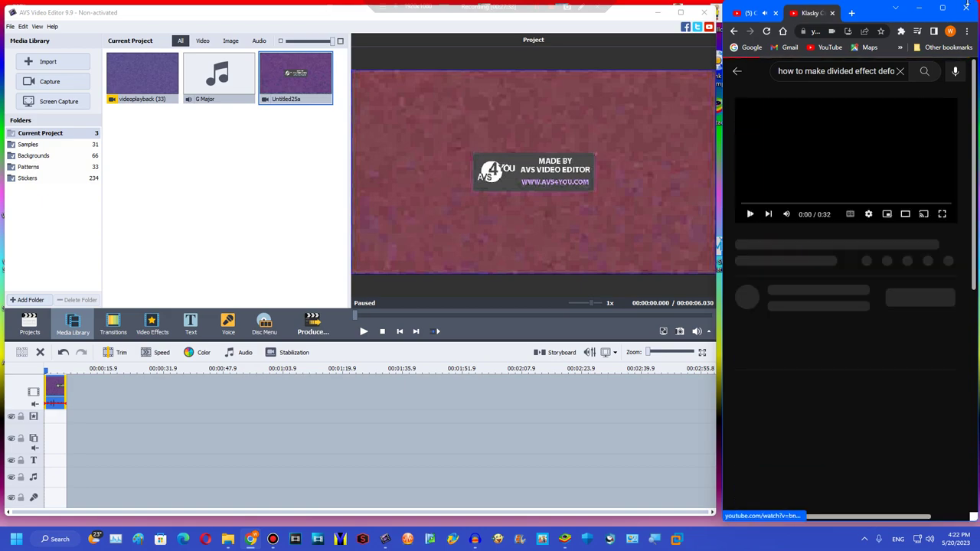
left_click(942, 8)
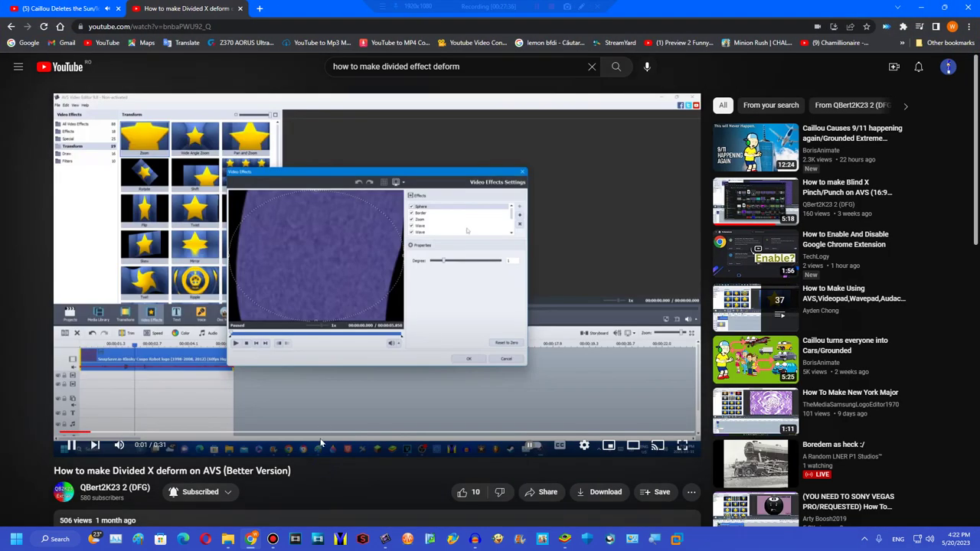
left_click(944, 8)
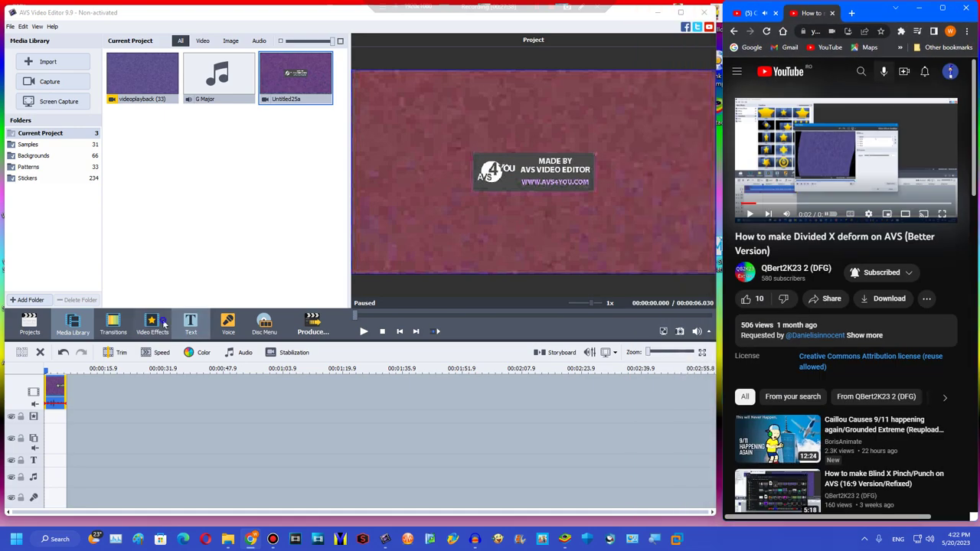
Add the Sphere effect under the clip, shorten it to the clip's length, and set the clip's audio pitch shift rate to 125
left_click(151, 325)
scroll(324, 182, "down", 5)
scroll(323, 182, "down", 5)
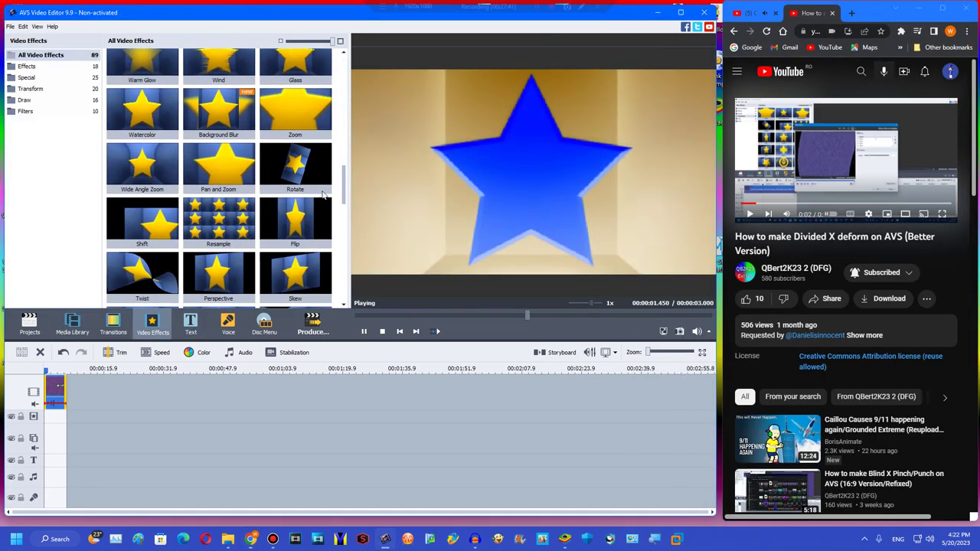
left_click_drag(295, 150, 57, 419)
left_click_drag(238, 421, 67, 387)
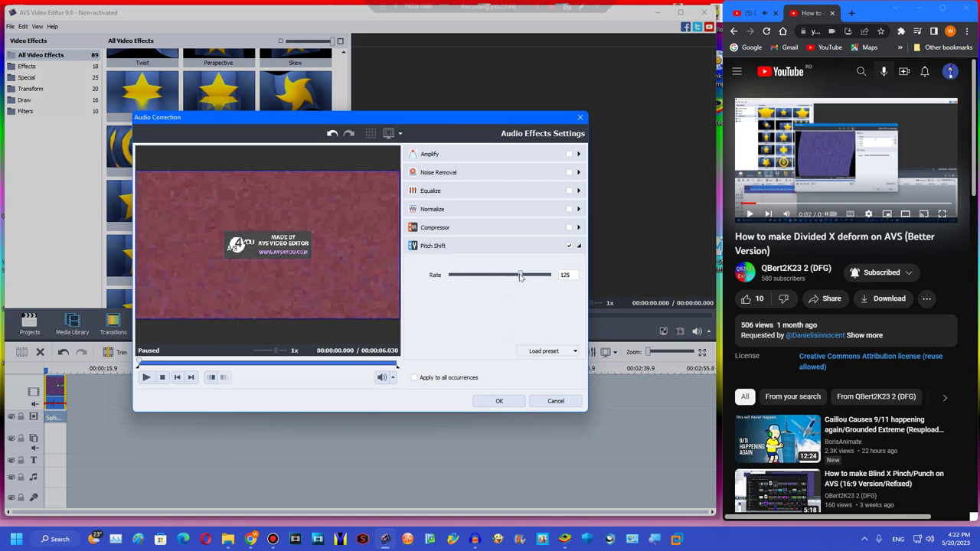
left_click(501, 406)
Add five more video effect lines to the timeline below the Sphere effect's line
right_click(87, 423)
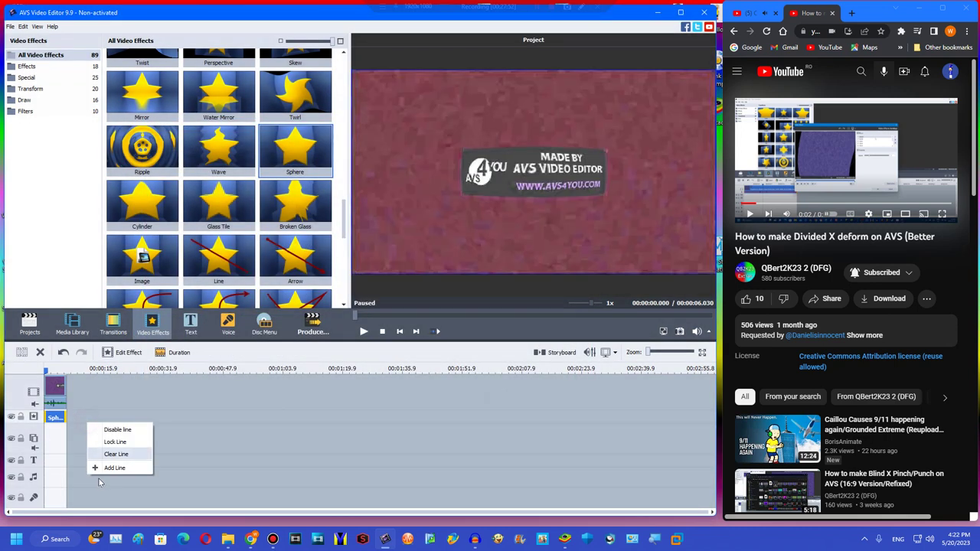
left_click(97, 467)
right_click(91, 422)
left_click(101, 490)
right_click(98, 437)
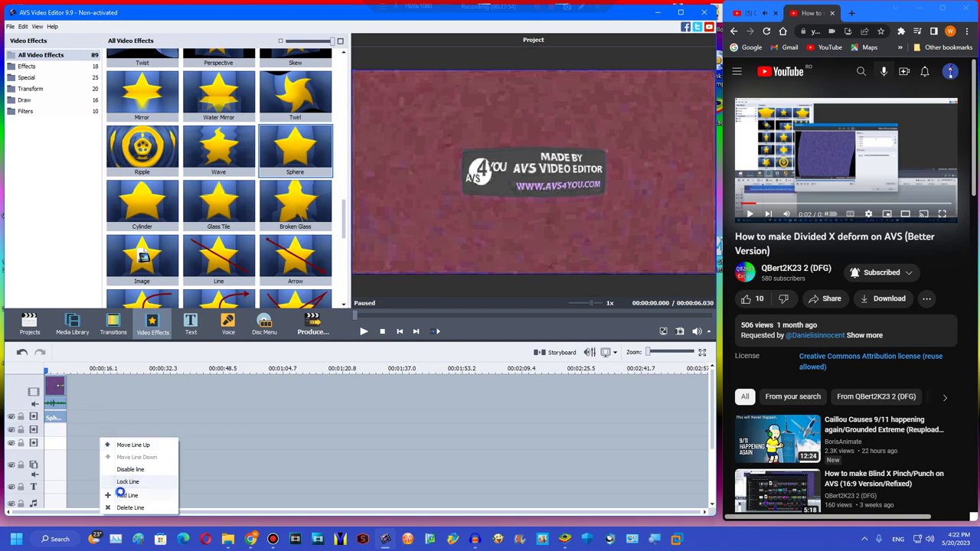
left_click(120, 494)
right_click(113, 432)
left_click(130, 488)
right_click(113, 376)
left_click(135, 428)
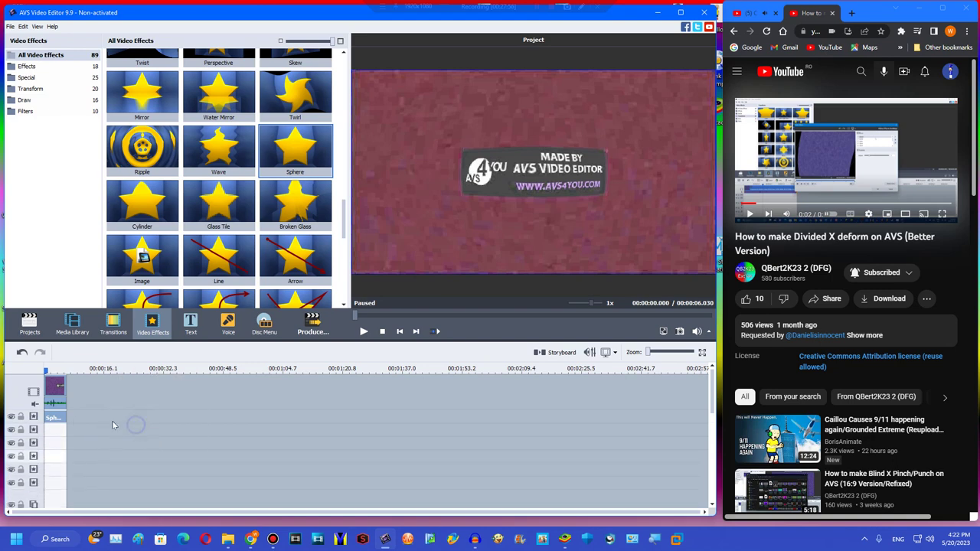
Set the Sphere effect's degree to 1
left_click(58, 417)
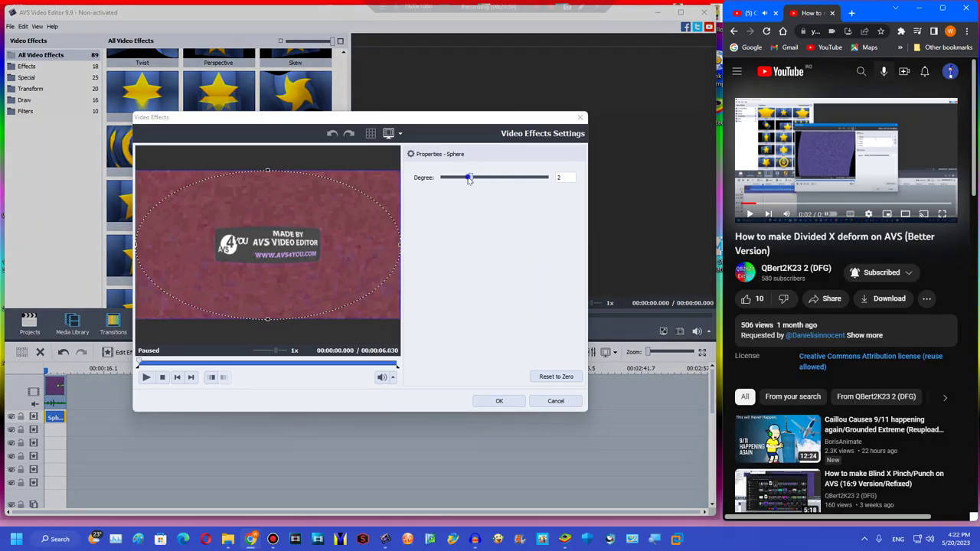
left_click(470, 178)
key("Left")
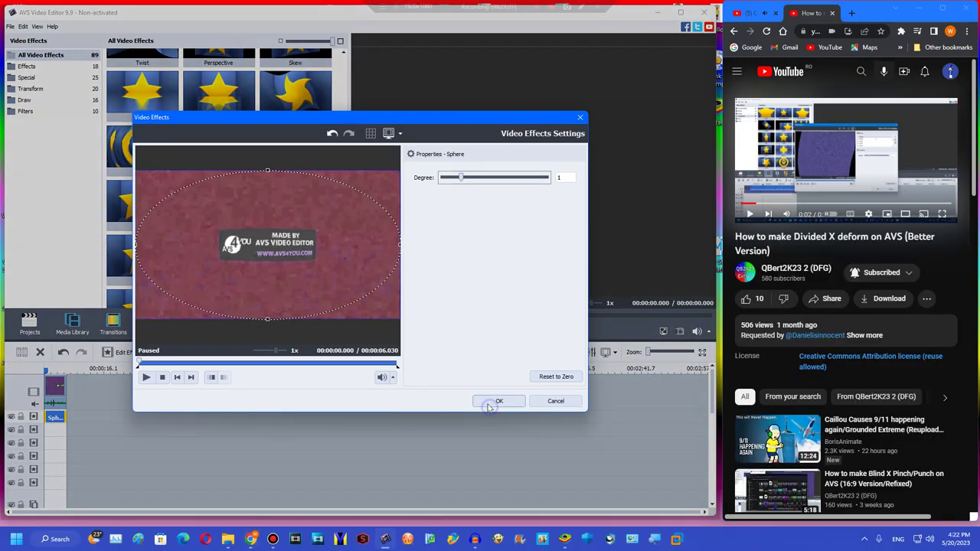
left_click(489, 406)
Following the tutorial, add a clip-length Border effect on the second effect line with the vertical side-bars type and size 25
double_click(777, 151)
key("Right")
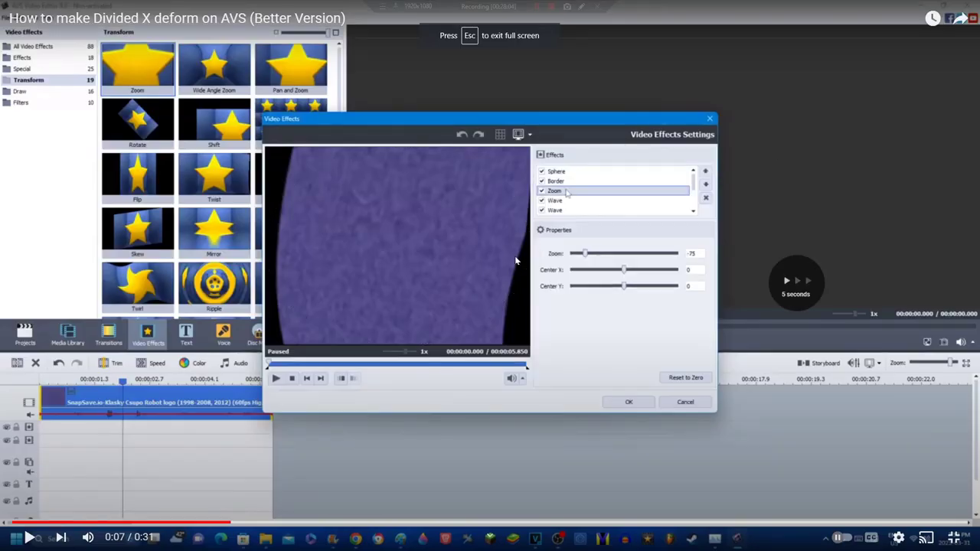
left_click_drag(147, 520, 146, 519)
key("Escape")
scroll(337, 270, "down", 5)
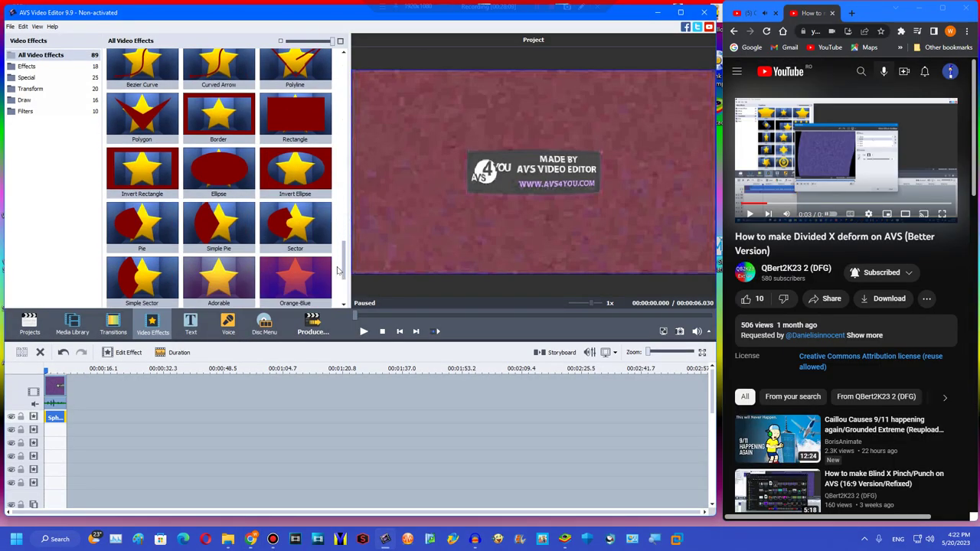
scroll(337, 269, "down", 2)
left_click_drag(218, 103, 65, 430)
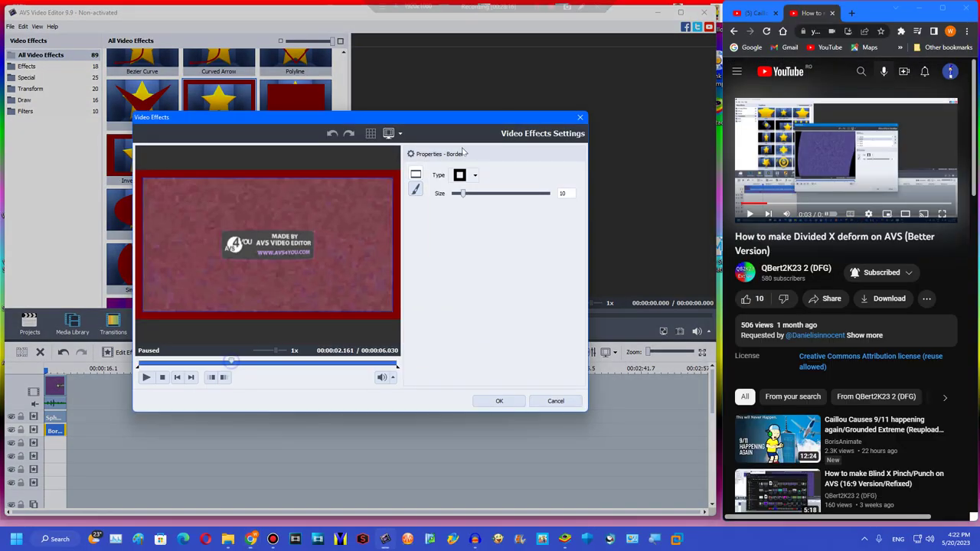
left_click(472, 175)
left_click(491, 210)
left_click_drag(488, 194, 475, 196)
left_click(498, 401)
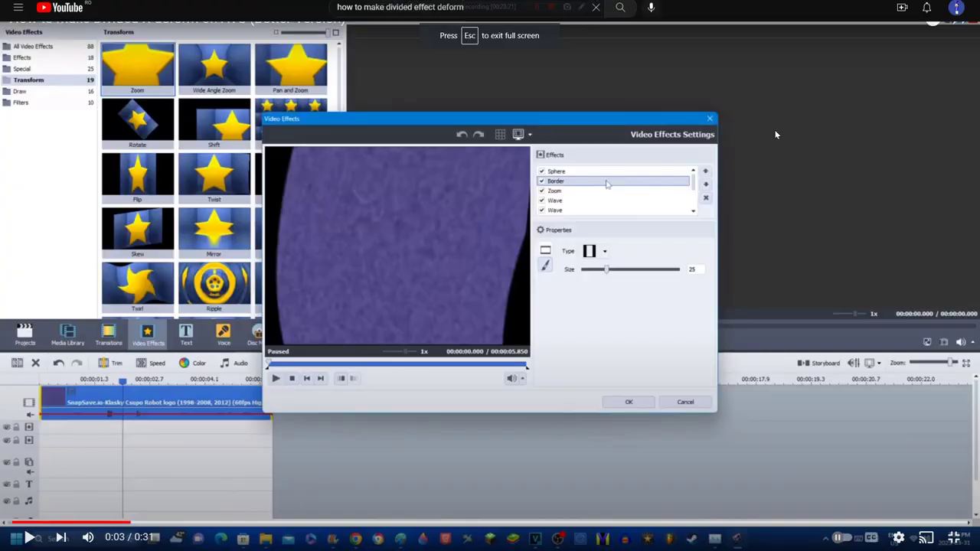
Check the effect following Border in the tutorial, and add a Zoom effect shortened to the clip's length on the third effect line
key("Right")
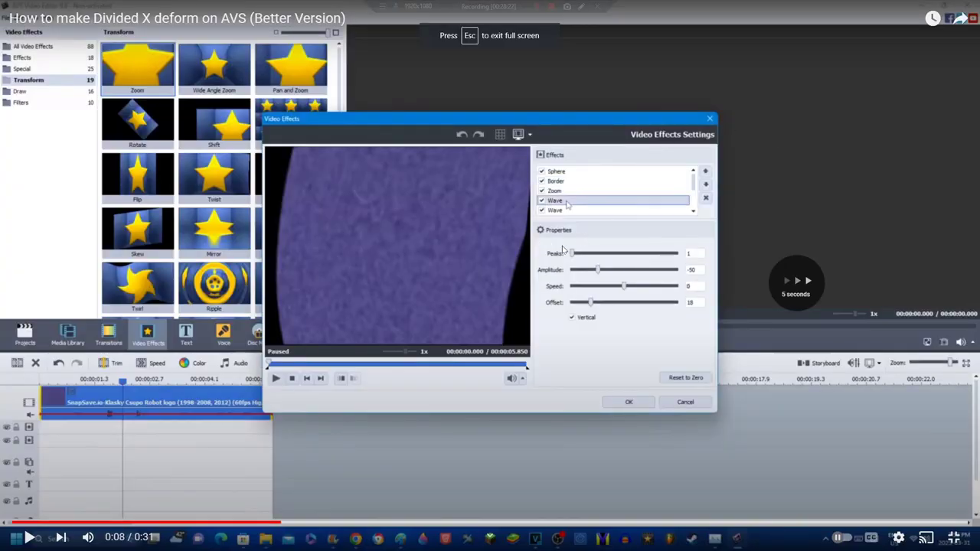
key("Left")
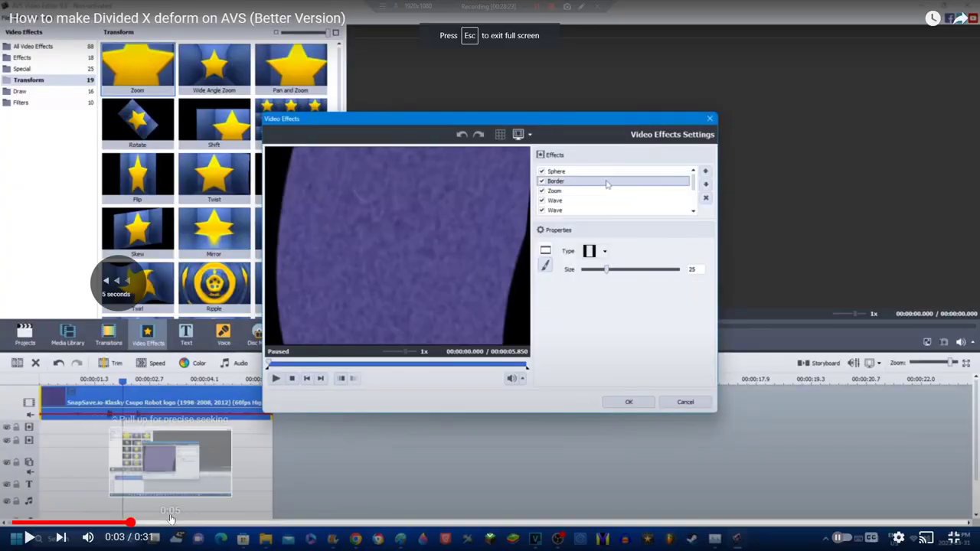
left_click(168, 520)
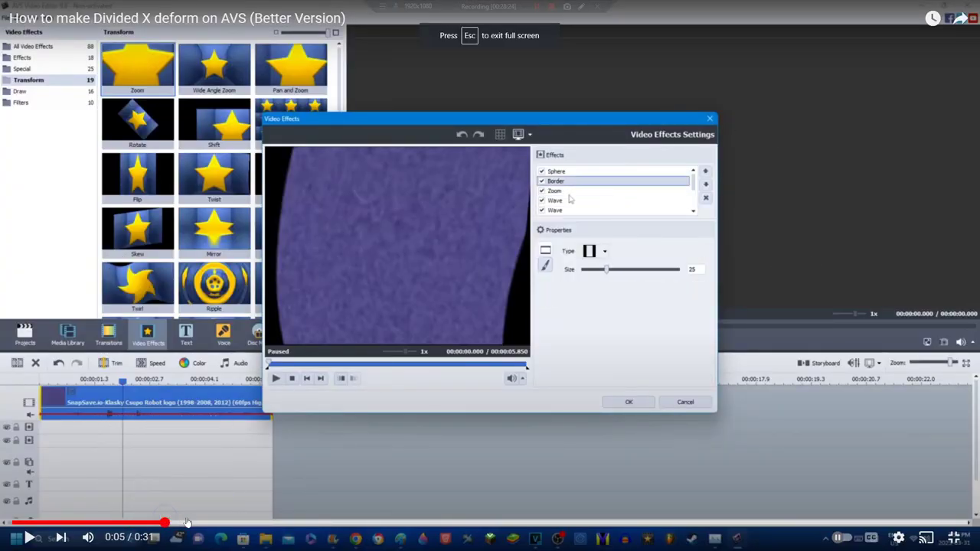
key("Escape")
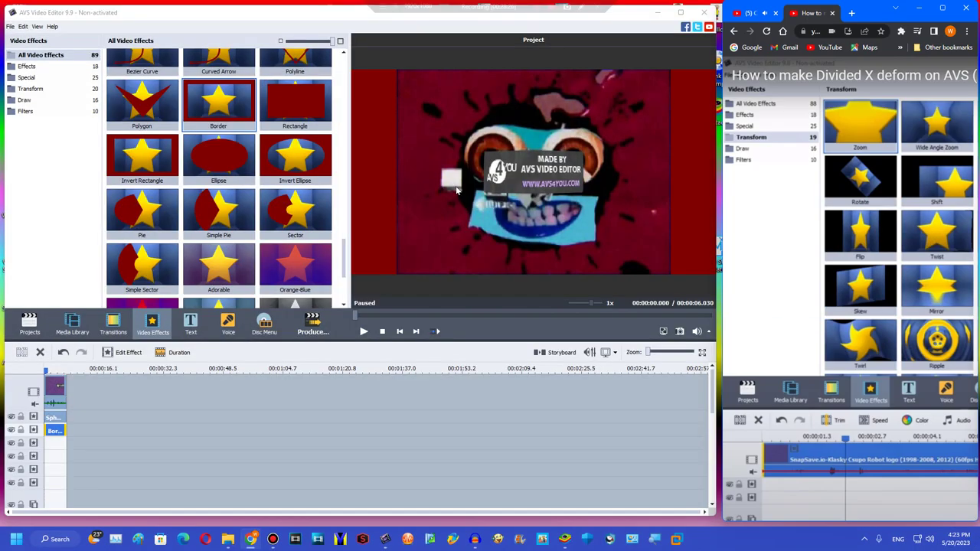
left_click_drag(343, 258, 343, 180)
left_click_drag(280, 134, 57, 459)
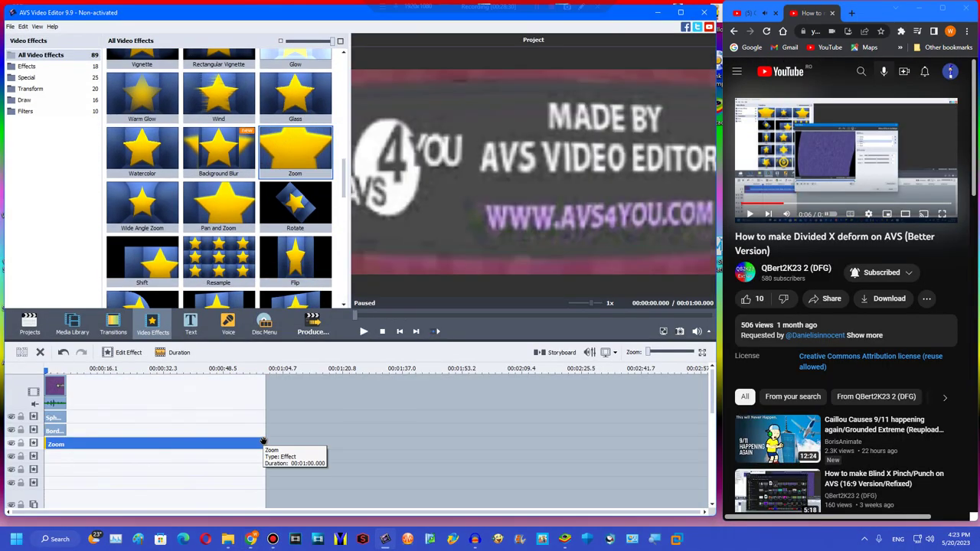
left_click_drag(262, 443, 57, 447)
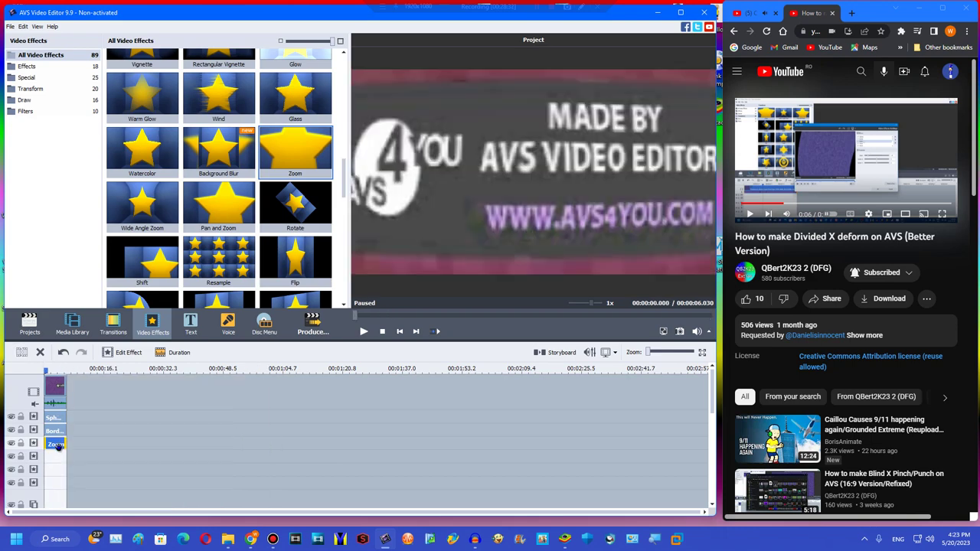
Check the tutorial's Zoom settings and set the Zoom effect's zoom value to -75
double_click(822, 193)
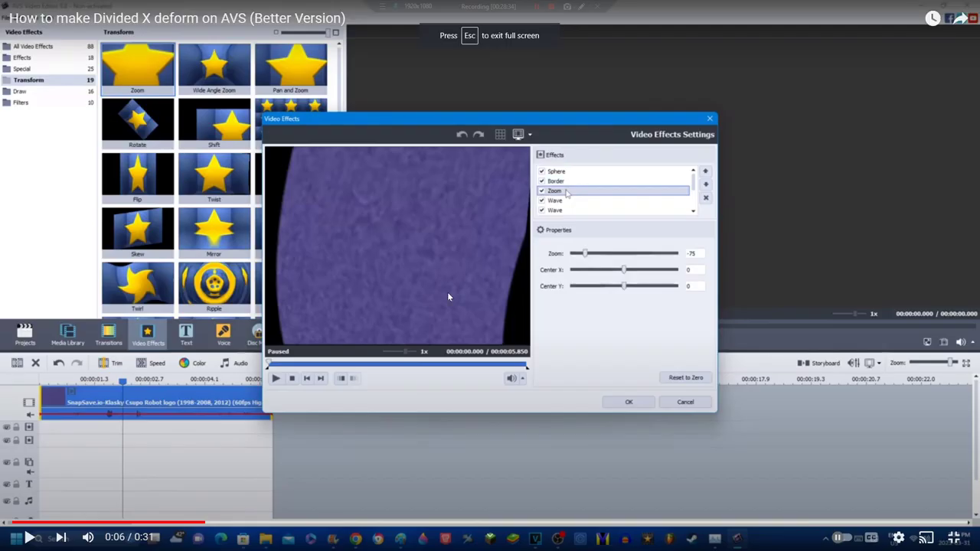
key("Right")
left_click_drag(339, 523, 329, 523)
left_click(954, 538)
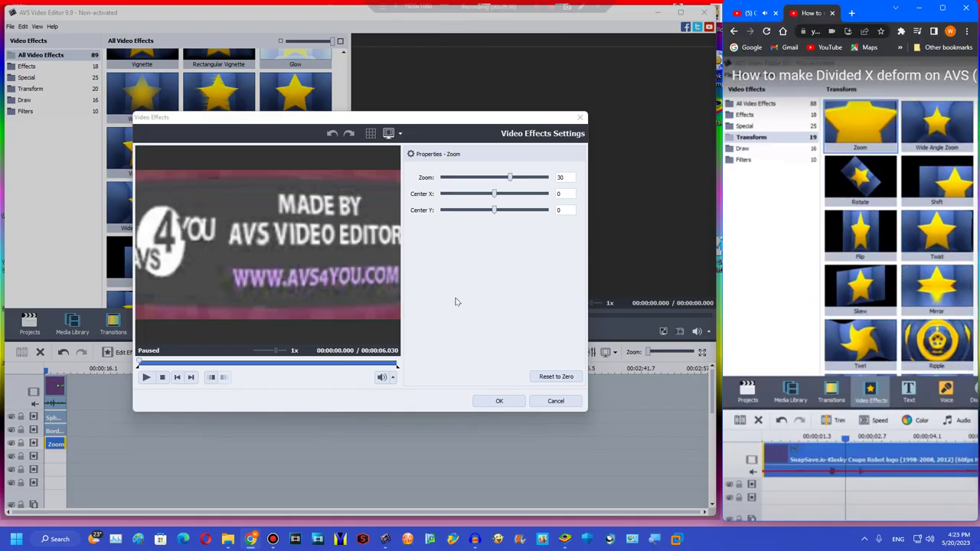
left_click_drag(509, 177, 458, 177)
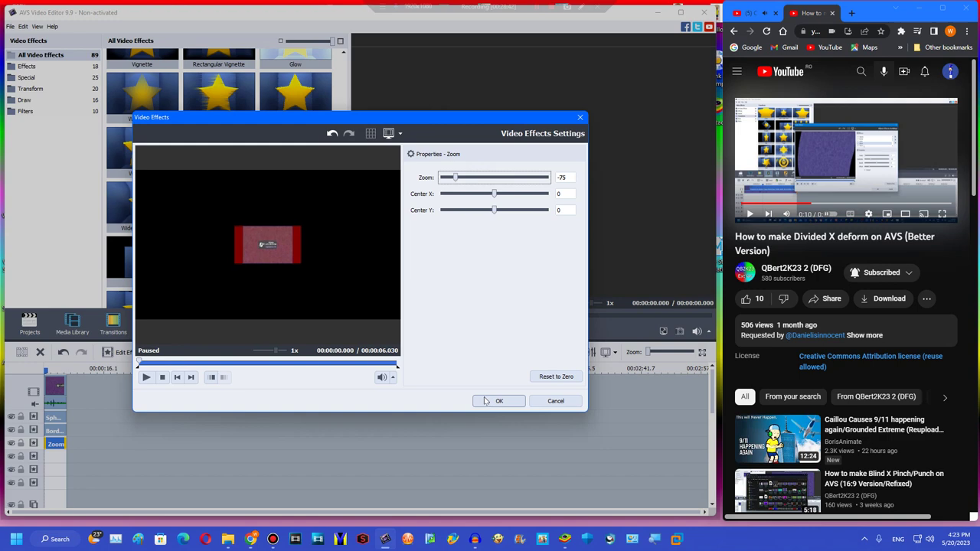
left_click(496, 401)
Add the Wave effect on the fourth effect line and shorten it to the clip's length
scroll(335, 209, "down", 5)
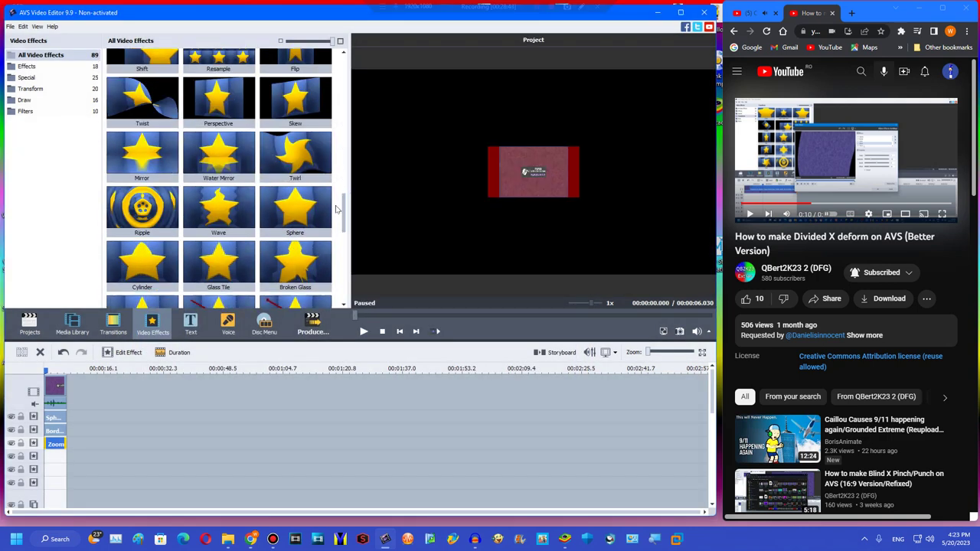
scroll(336, 208, "down", 1)
left_click_drag(219, 150, 48, 458)
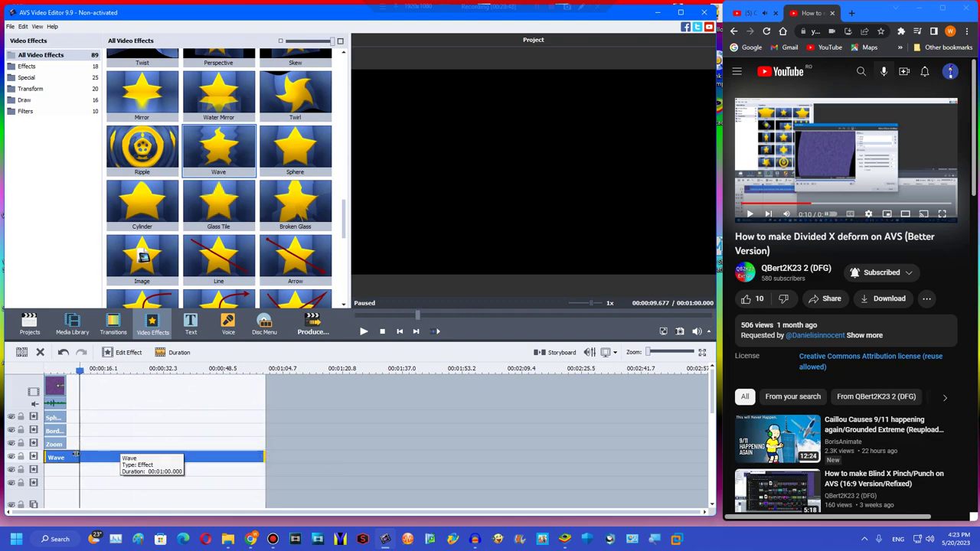
Check the tutorial's Wave settings and set the Wave effect's peaks to 1, amplitude to -50, speed to 0 and offset to 19
double_click(782, 182)
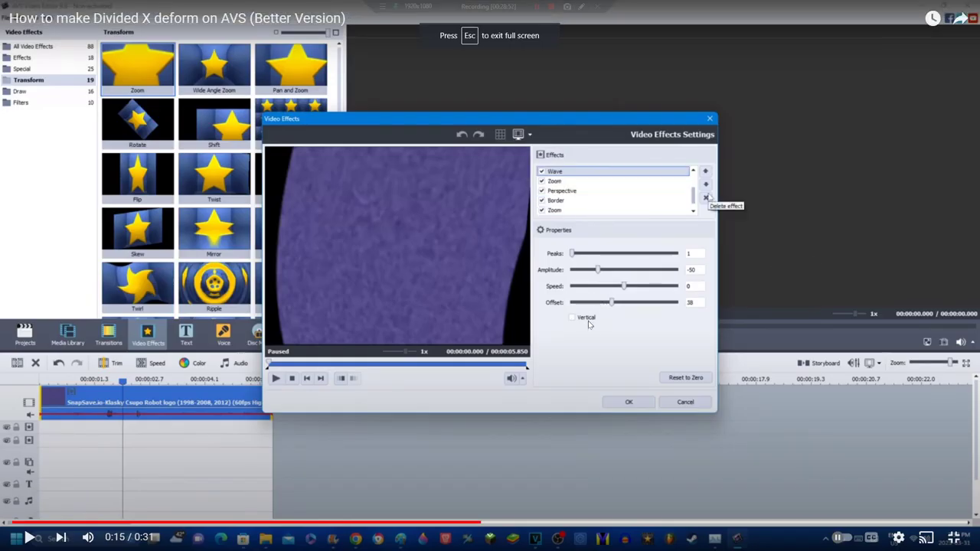
key("Left")
key("Right")
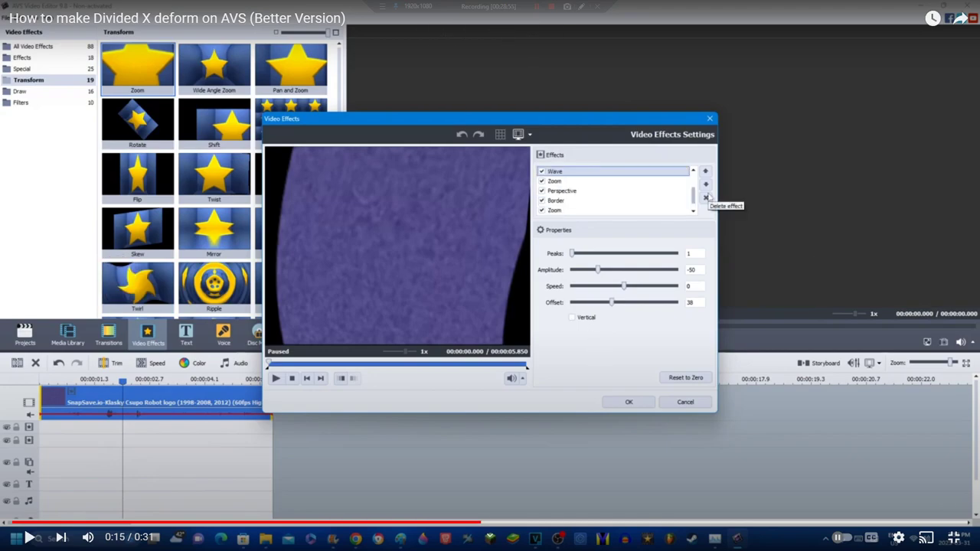
key("Escape")
left_click_drag(464, 177, 442, 177)
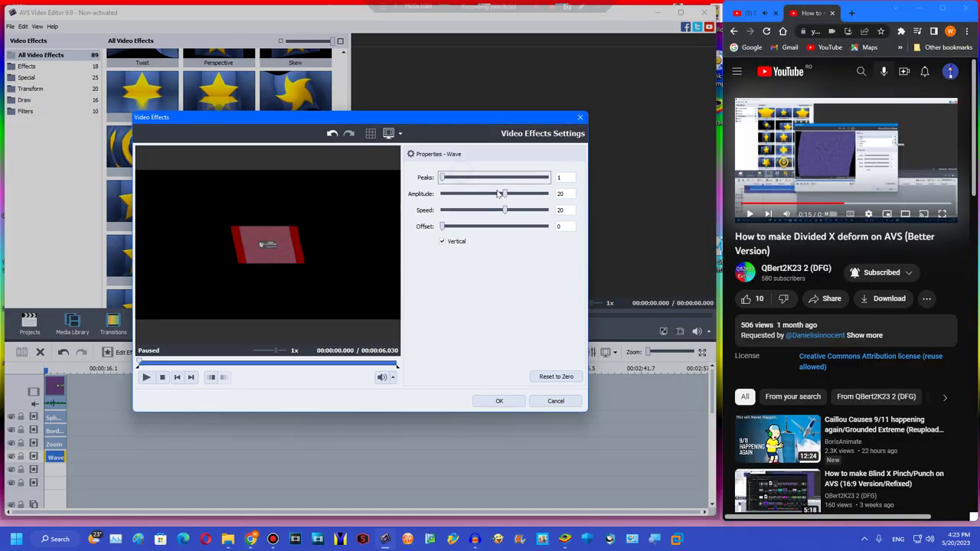
left_click_drag(507, 195, 476, 197)
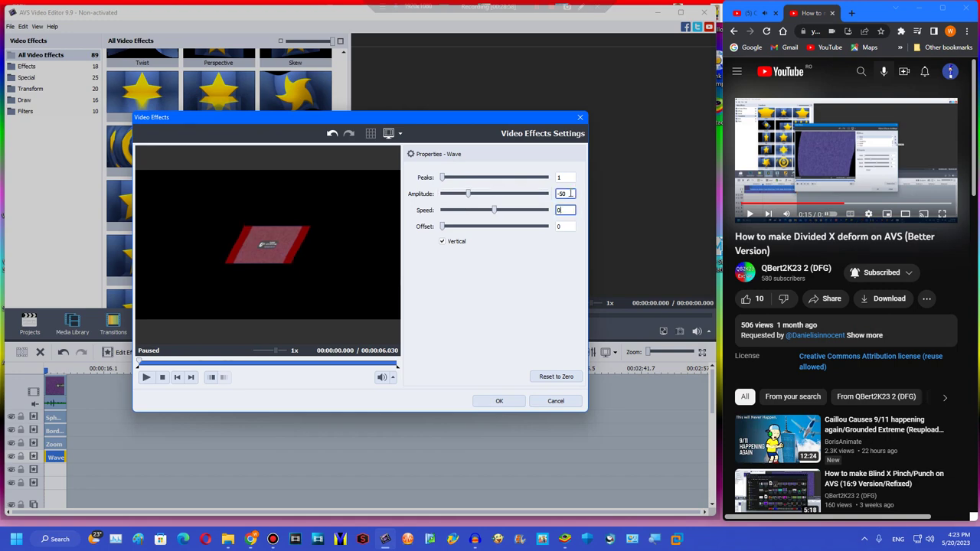
left_click_drag(458, 227, 463, 224)
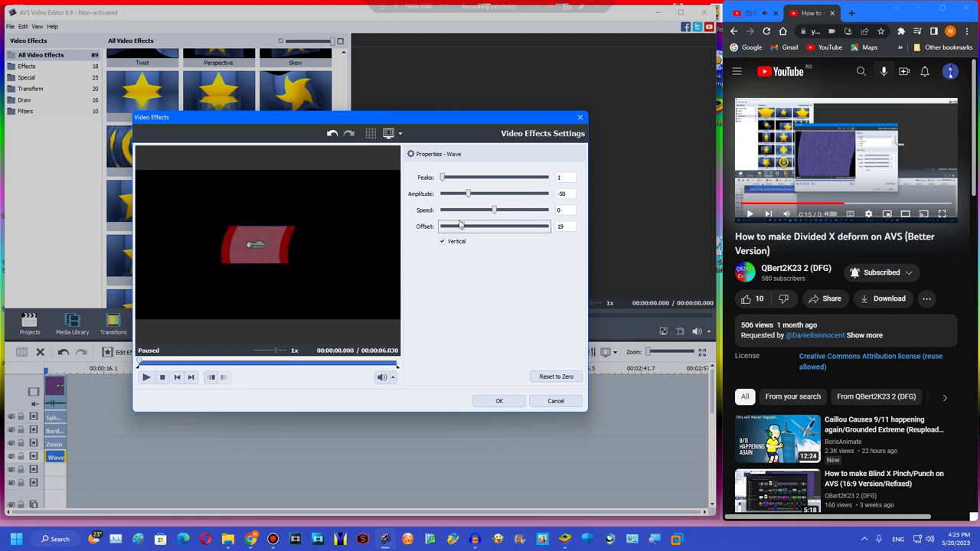
Recheck the tutorial's first Wave settings, then set the Wave effect's amplitude to 50 and offset to 68 and apply
double_click(799, 173)
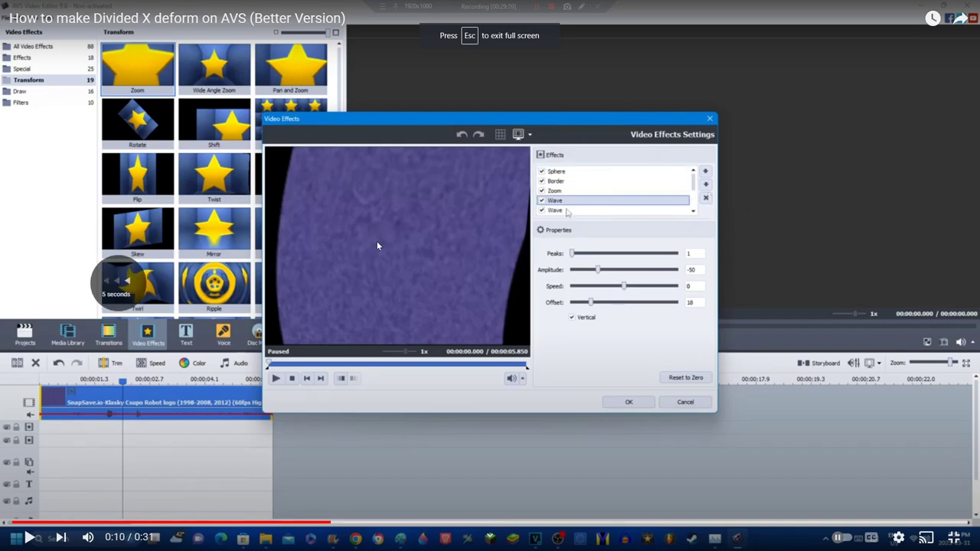
left_click(953, 538)
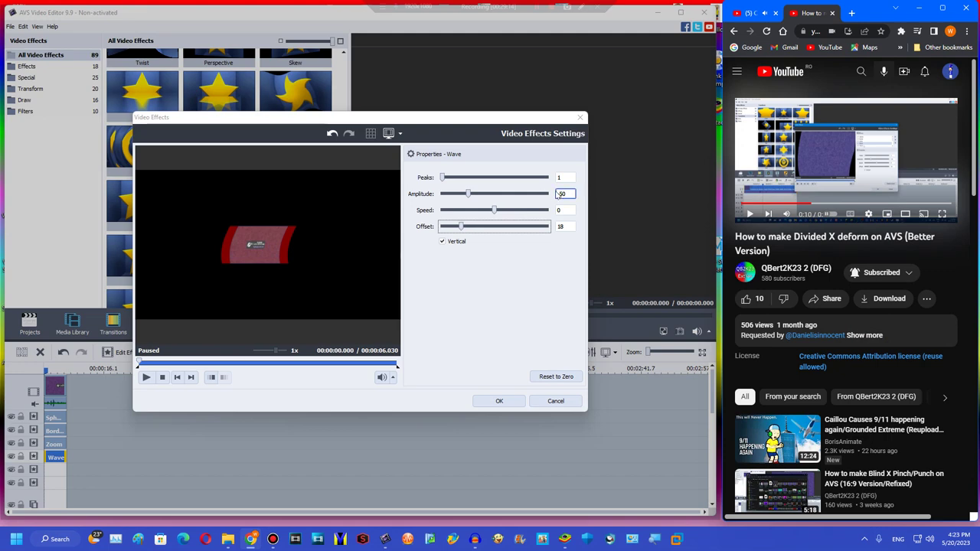
left_click_drag(468, 194, 524, 204)
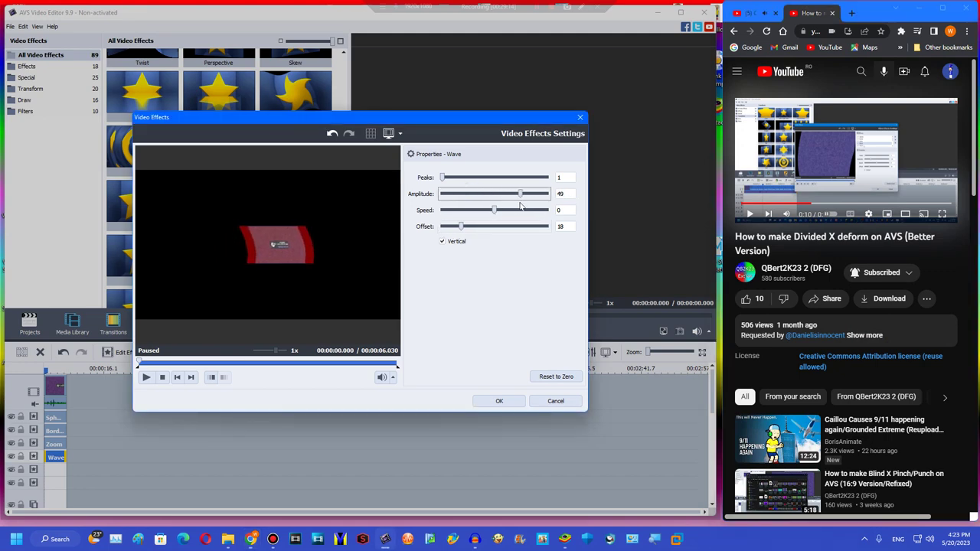
left_click_drag(470, 229, 509, 231)
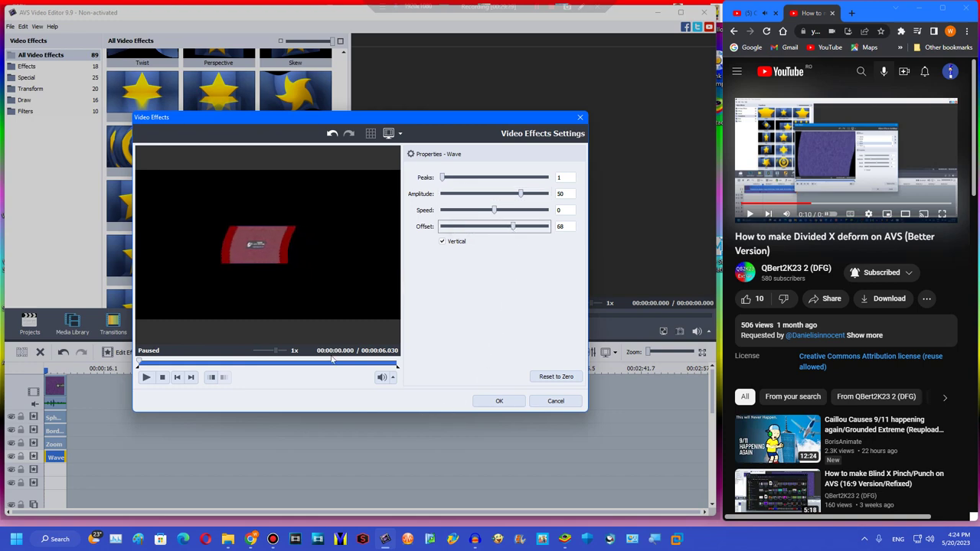
left_click(222, 365)
left_click(495, 406)
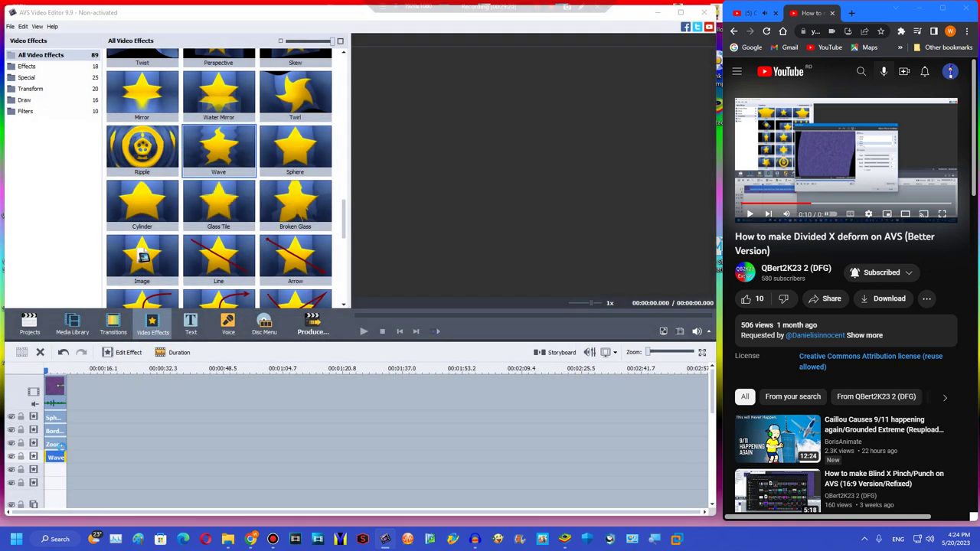
Duplicate the Wave effect, place the copy on the fifth effect line and open its settings
right_click(75, 457)
left_click(75, 457)
left_click_drag(75, 457, 55, 470)
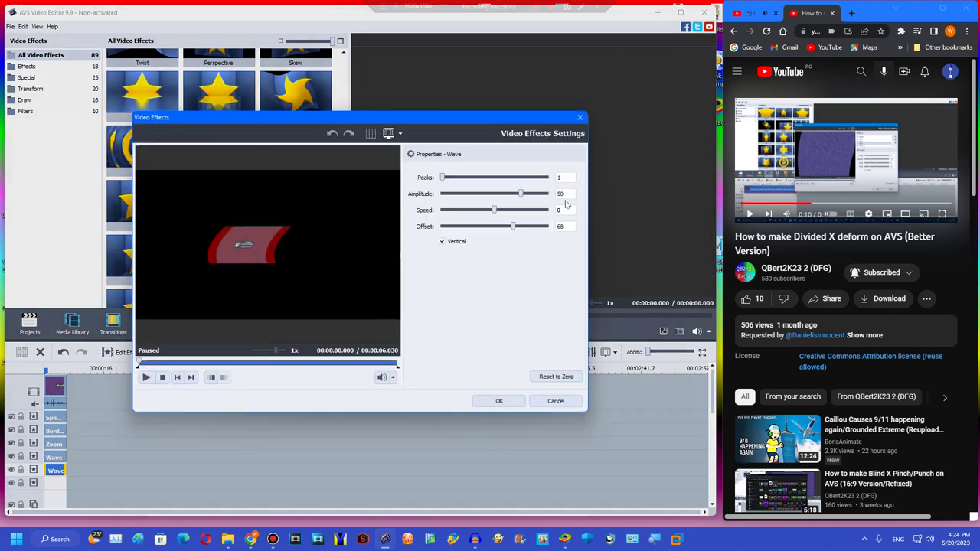
Set the copied Wave effect's amplitude to -50 and offset to 18, and preview a frame about two seconds in
double_click(565, 194)
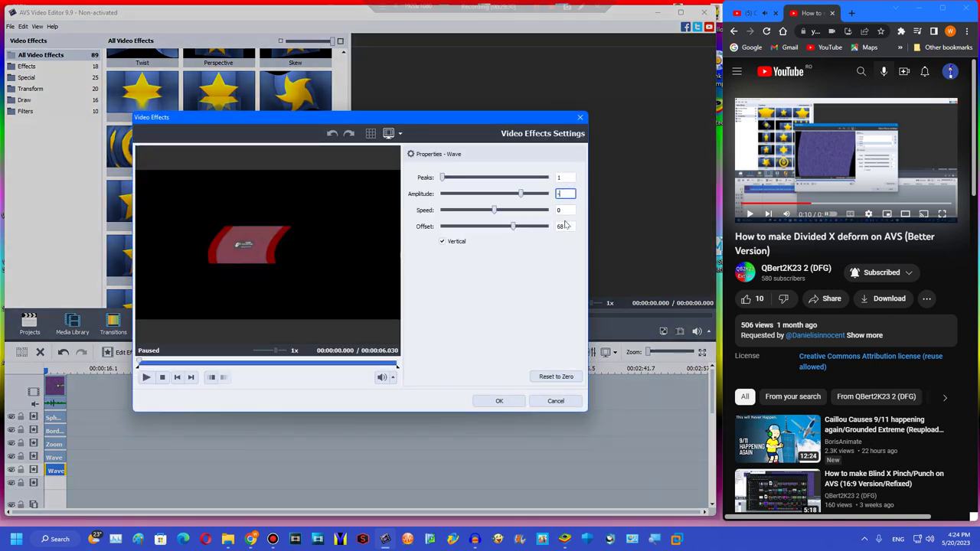
type("-50")
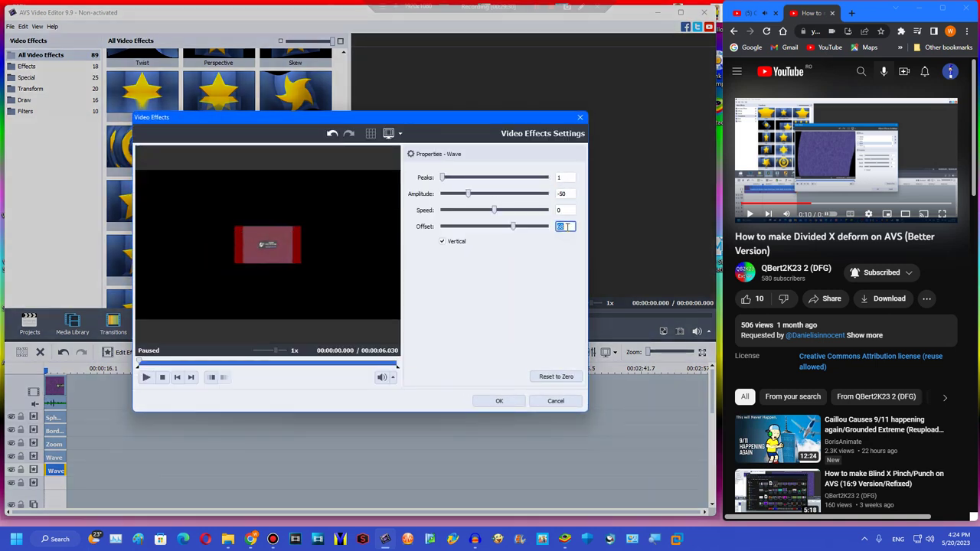
left_click_drag(513, 227, 472, 235)
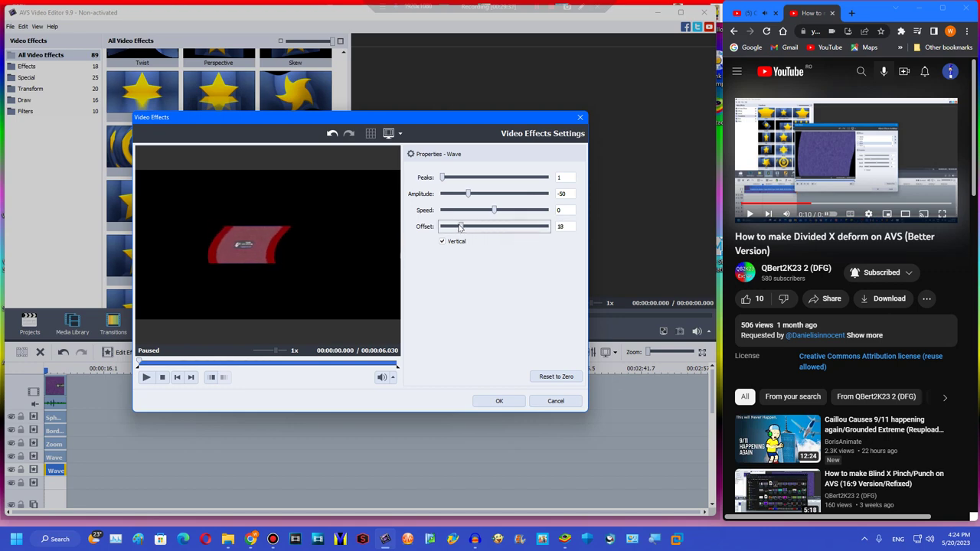
left_click(230, 366)
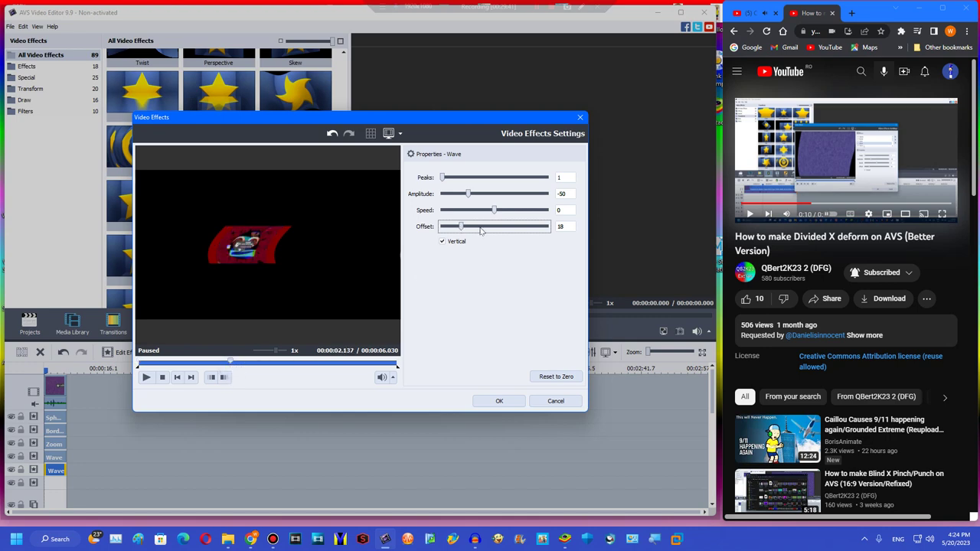
Turn off the copied Wave effect's vertical option, set its amplitude to 50 and offset to 87, and apply
left_click(454, 242)
left_click_drag(473, 231, 476, 227)
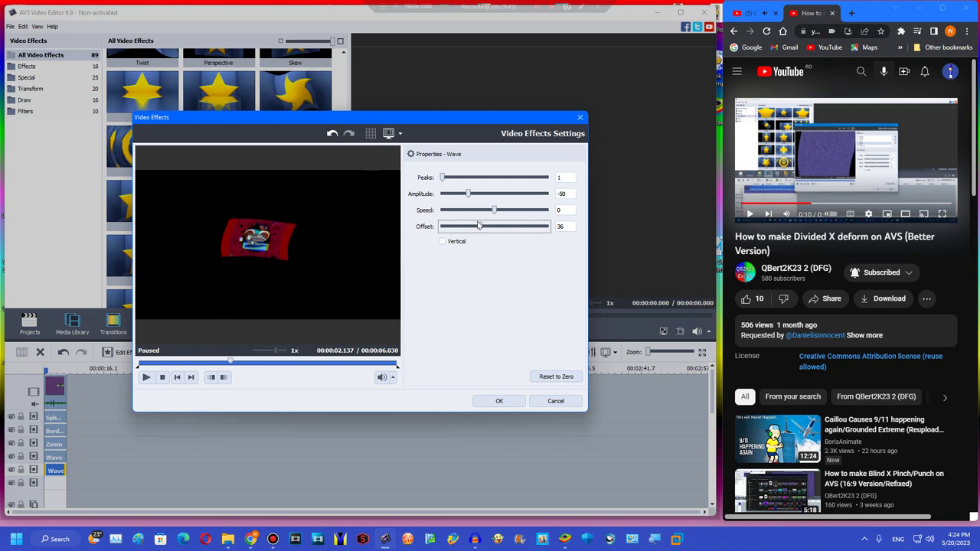
left_click_drag(484, 196, 518, 199)
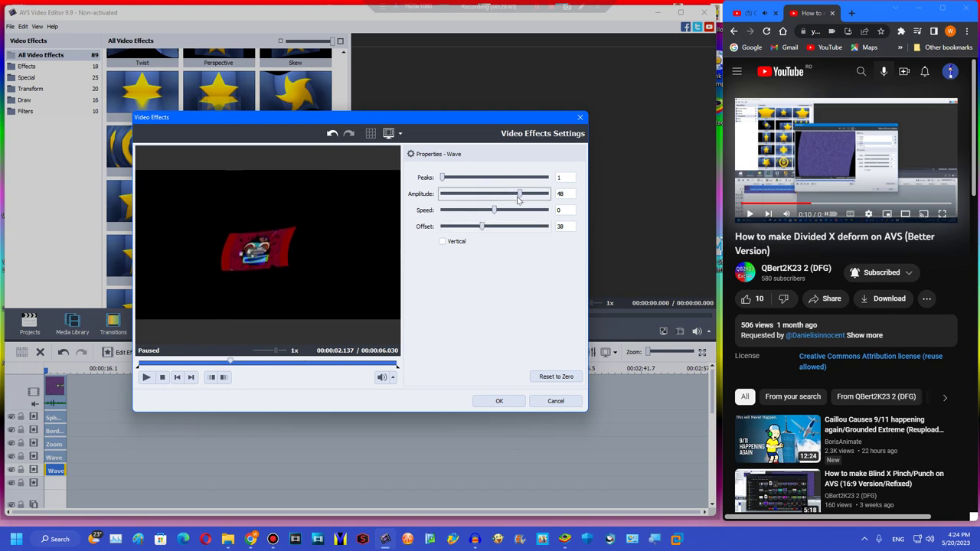
left_click_drag(484, 228, 516, 231)
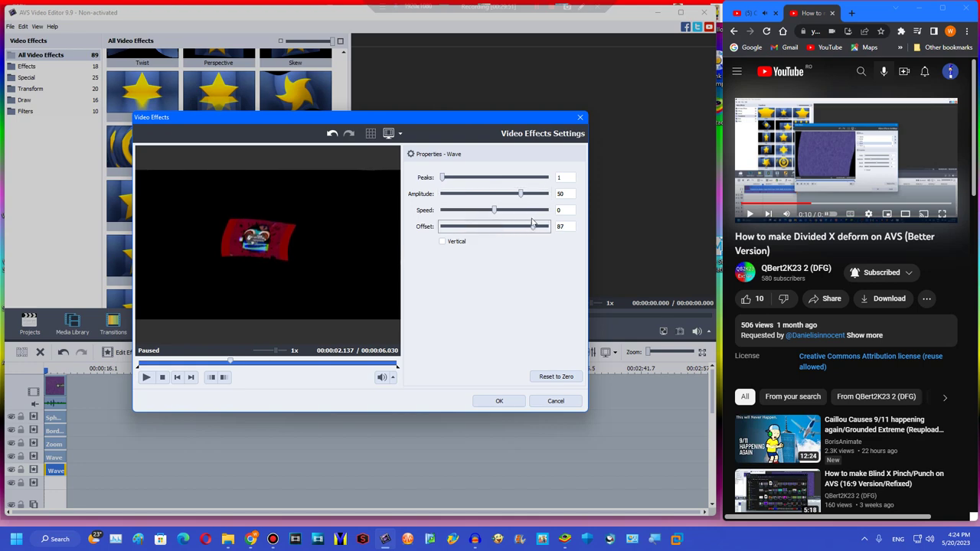
left_click(496, 399)
Add another video effect line and check the tutorial's settings for the effect following the second Wave
right_click(92, 471)
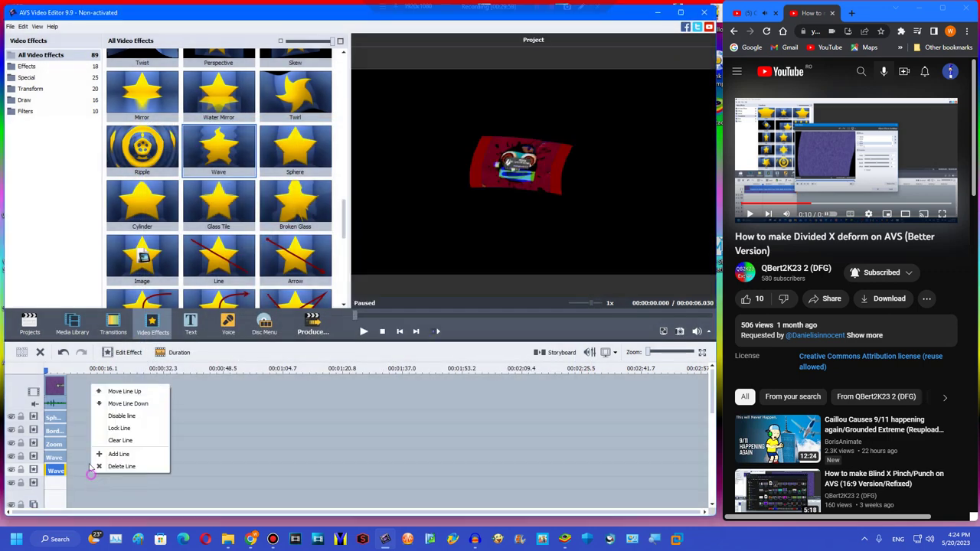
left_click(115, 454)
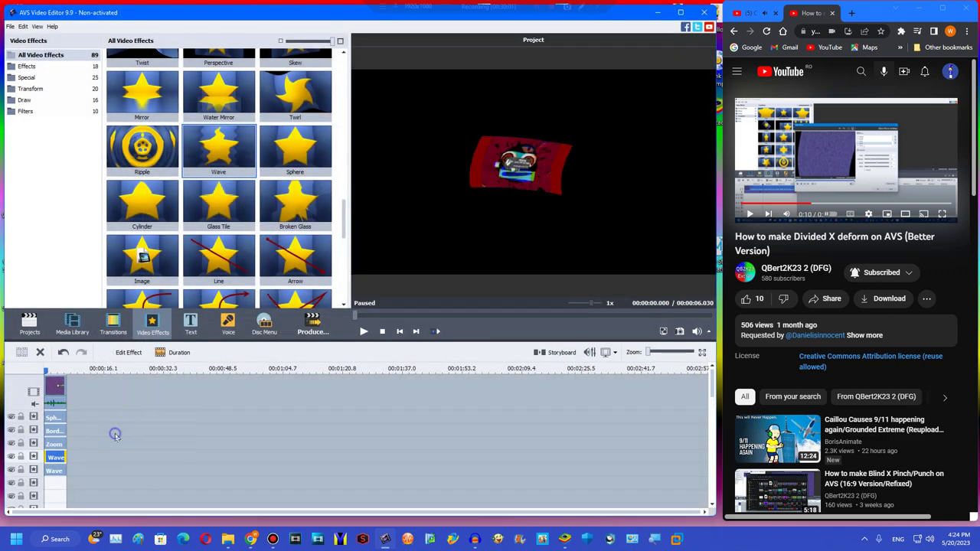
double_click(751, 142)
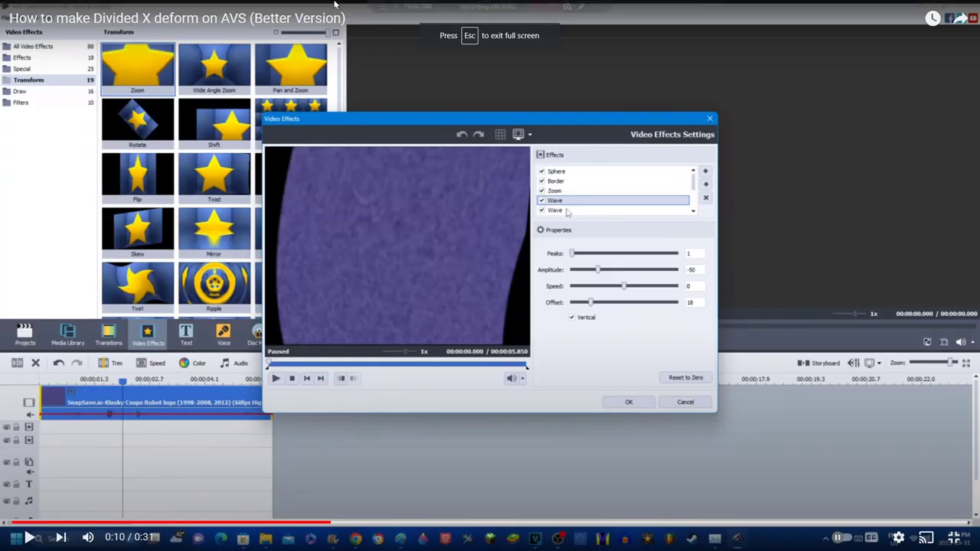
key("Right")
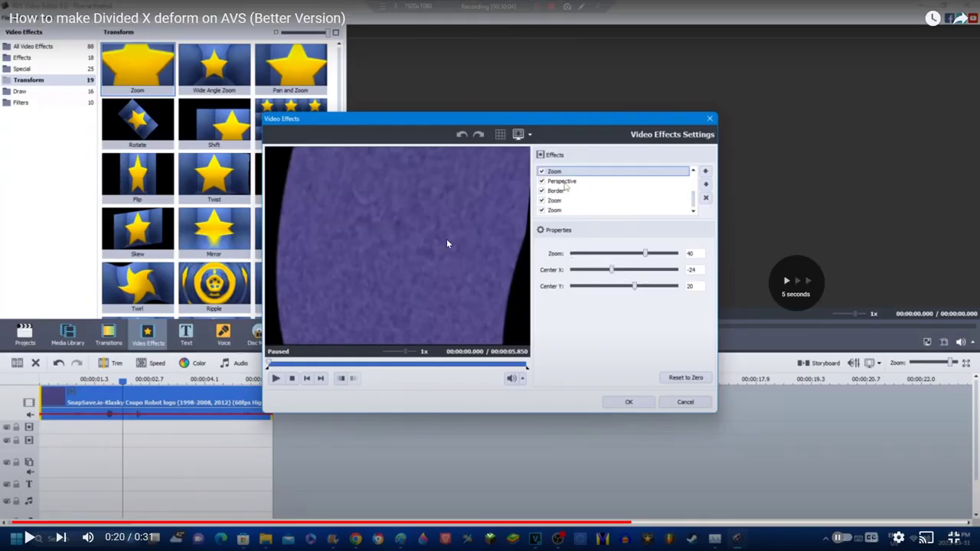
key("Left")
left_click(543, 272)
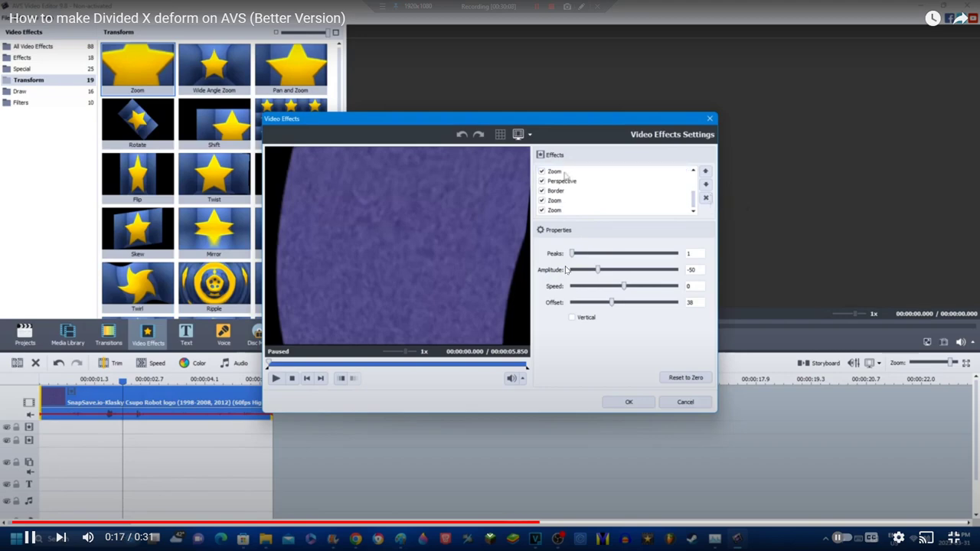
key("k")
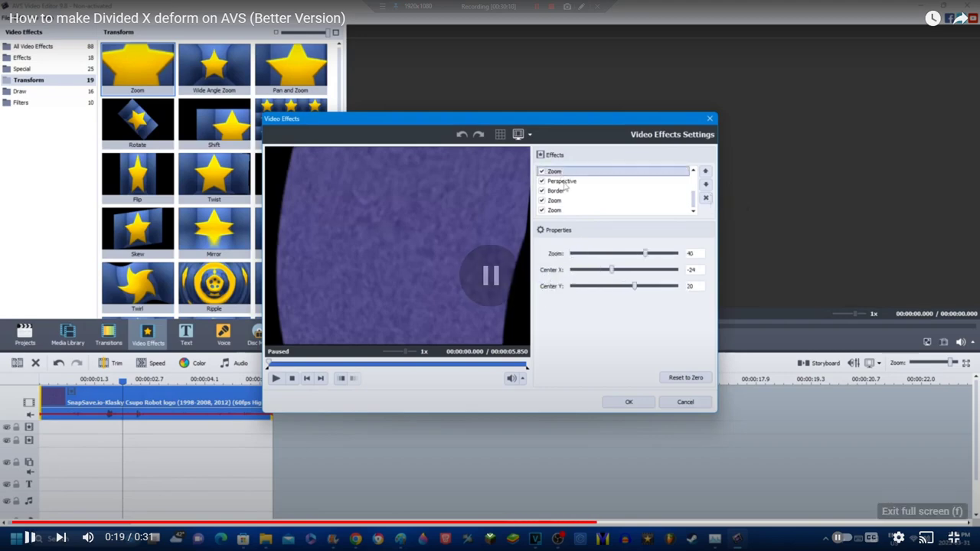
left_click(954, 537)
Duplicate the Zoom effect, place the copy on the sixth effect line and open its settings
right_click(60, 433)
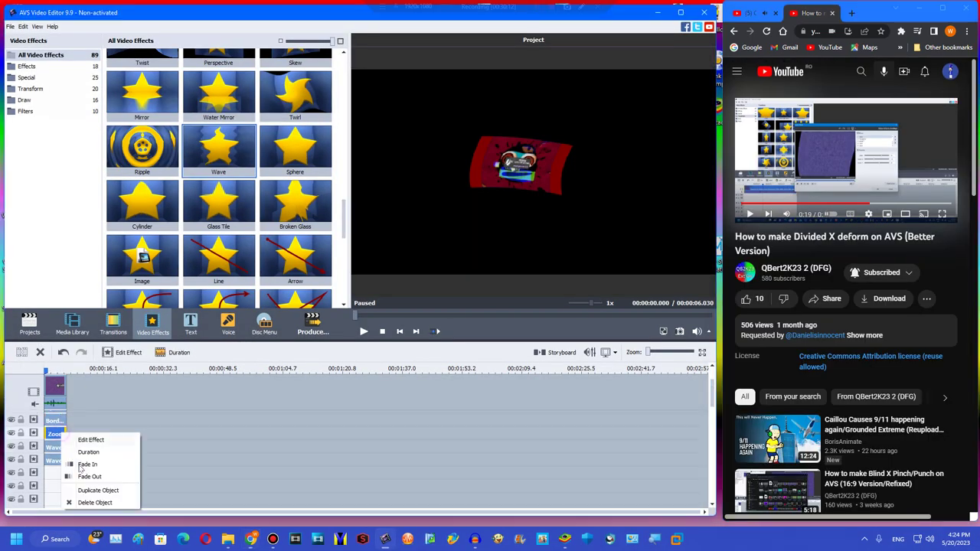
left_click(97, 490)
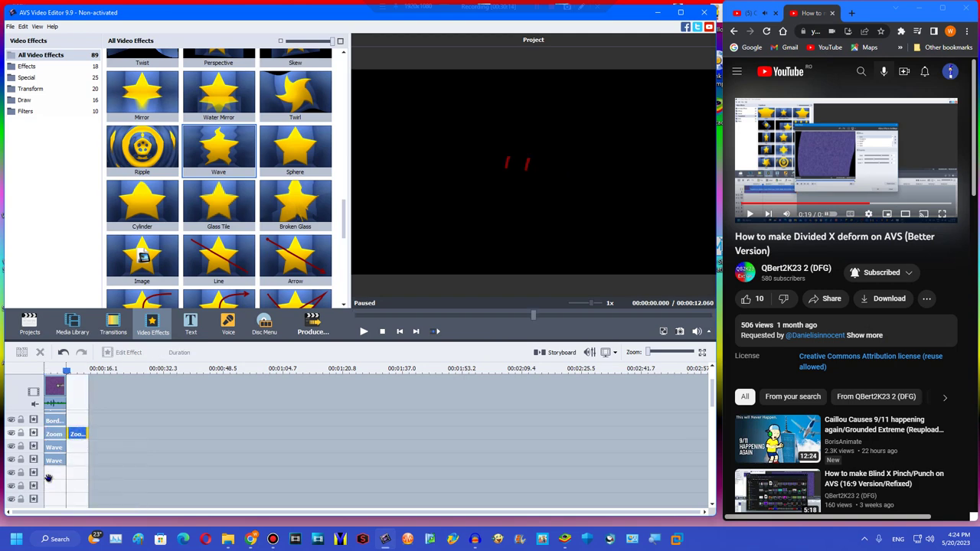
left_click_drag(48, 477, 50, 475)
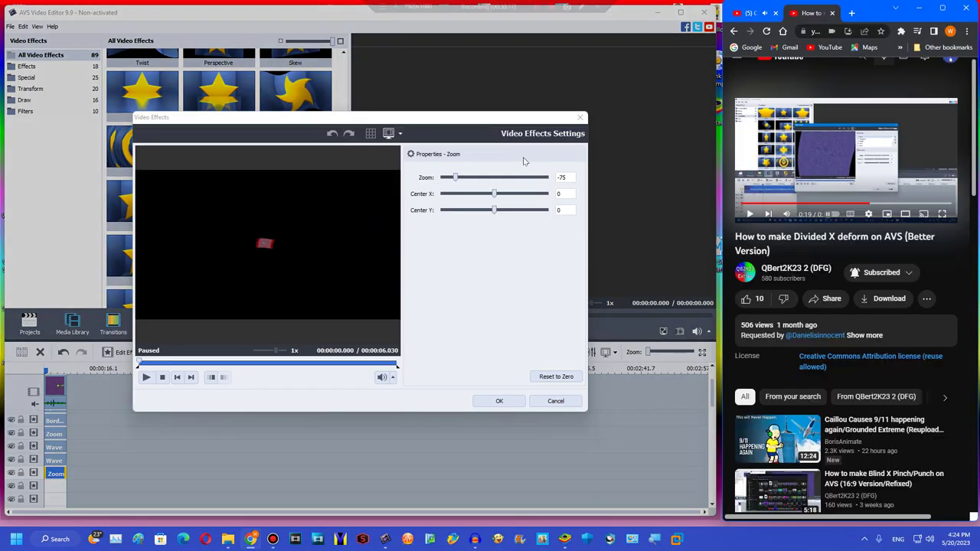
Check the tutorial's Zoom values and set the copied Zoom effect's zoom to 30, center X to -24 and center Y to 20
left_click(513, 177)
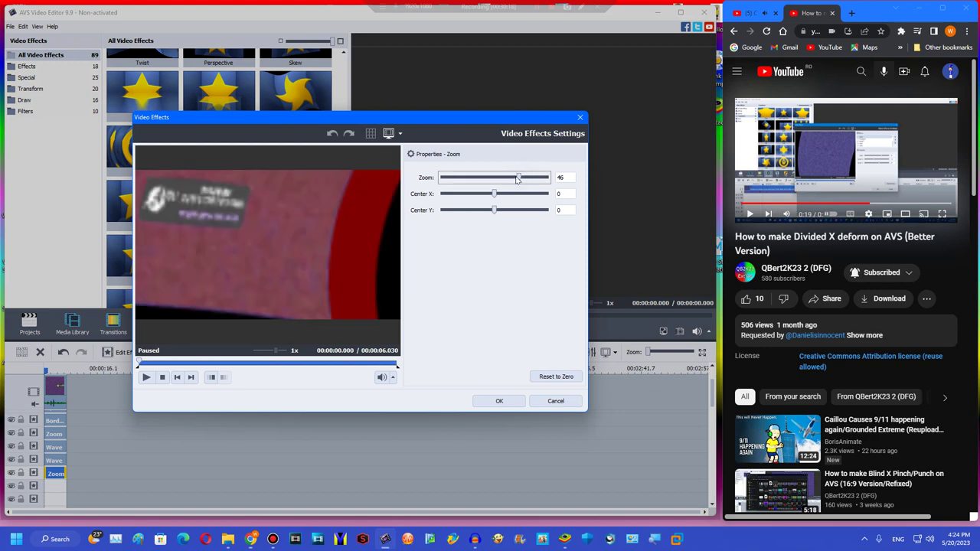
left_click_drag(513, 177, 507, 209)
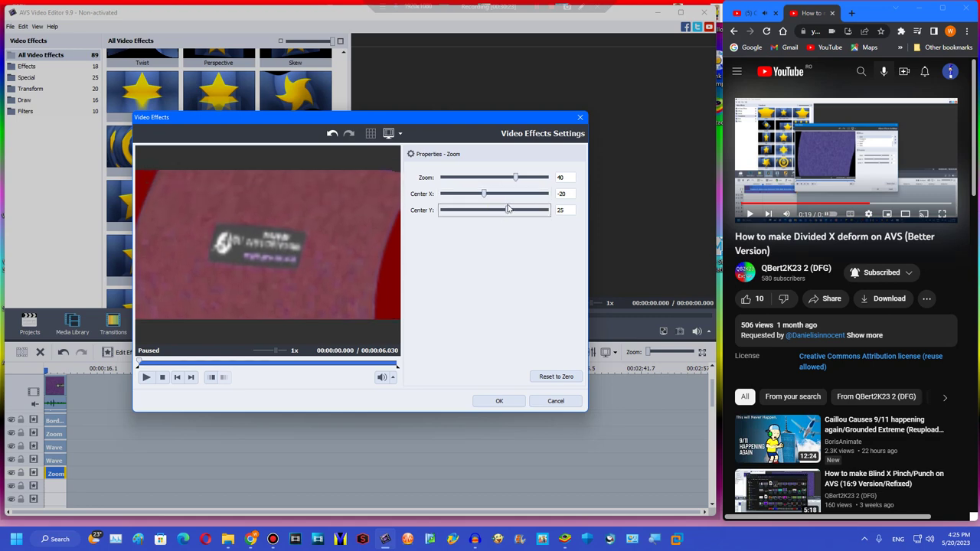
double_click(782, 144)
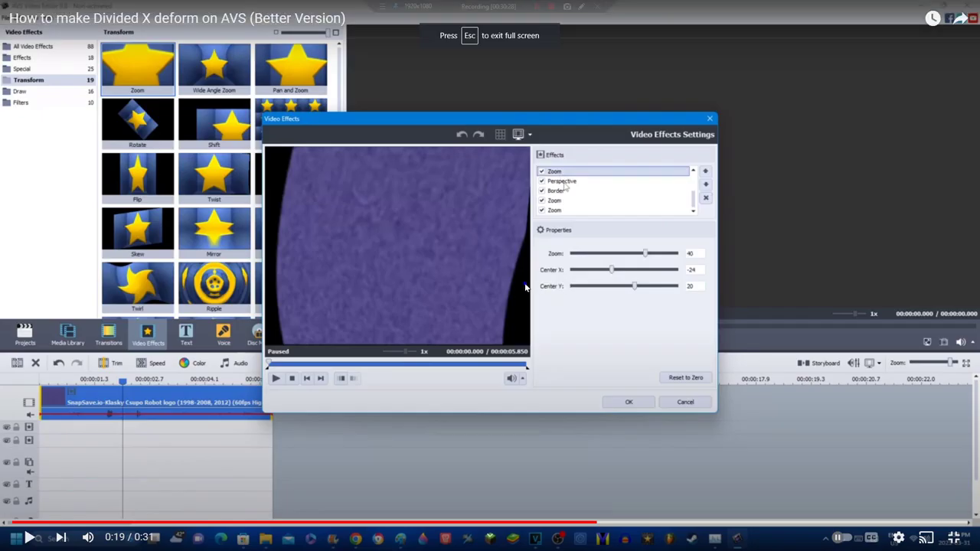
double_click(526, 284)
left_click_drag(485, 194, 512, 181)
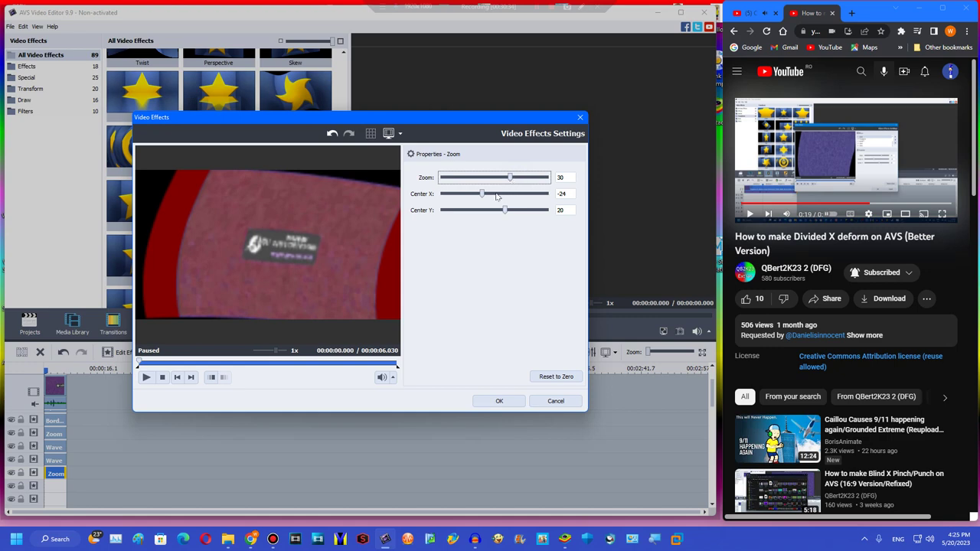
Preview a frame about 1.9 s in and set the copied Zoom effect's zoom to 40 and center X to -24
left_click(221, 362)
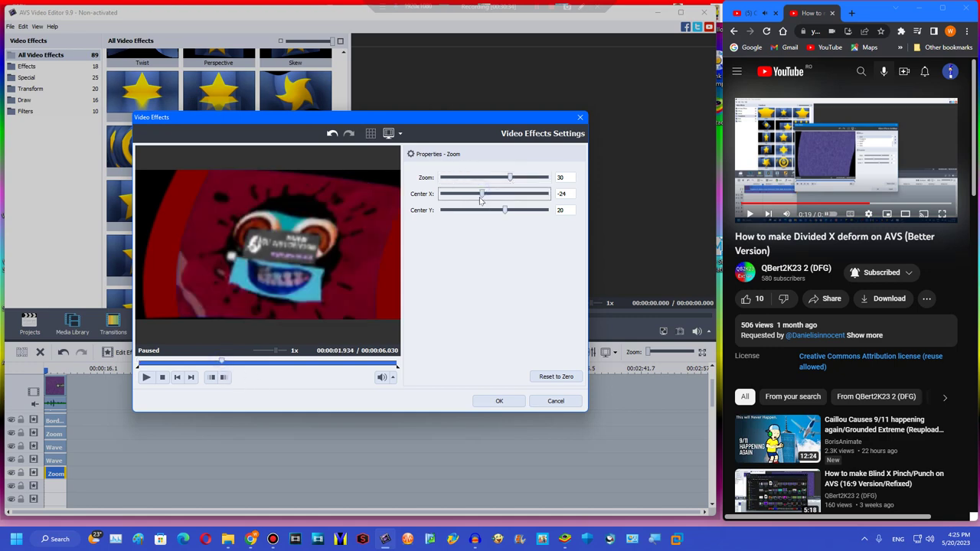
left_click_drag(483, 197, 485, 197)
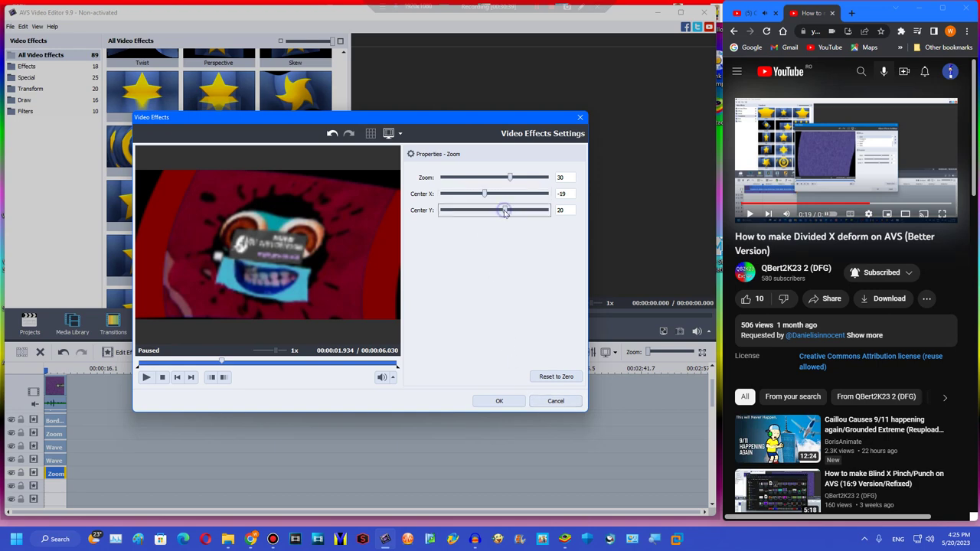
left_click_drag(505, 214, 503, 214)
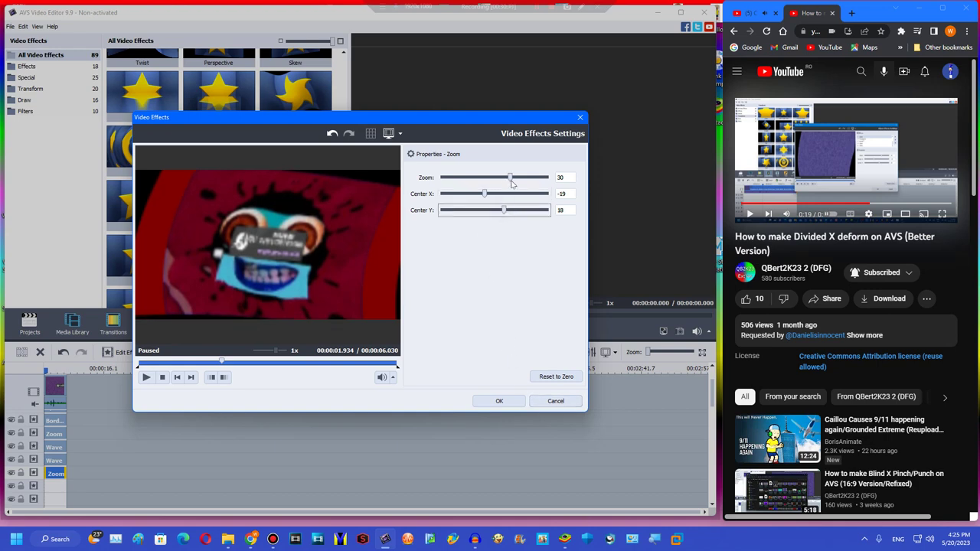
left_click_drag(512, 180, 483, 195)
key("Right")
key("Right")
key("Right")
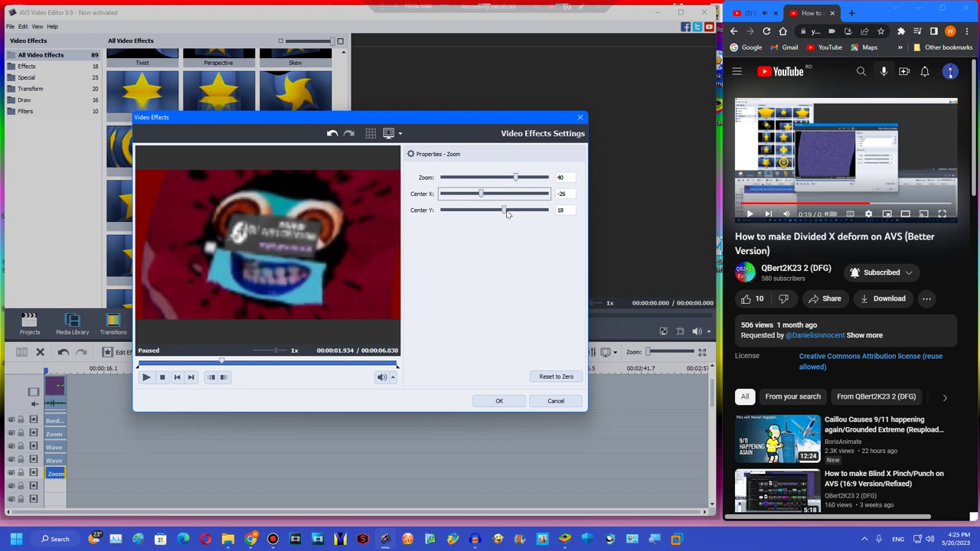
Set the copied Zoom effect's center Y to 20 and apply the settings
left_click(506, 211)
key("Left")
key("Left")
key("Left")
key("Left")
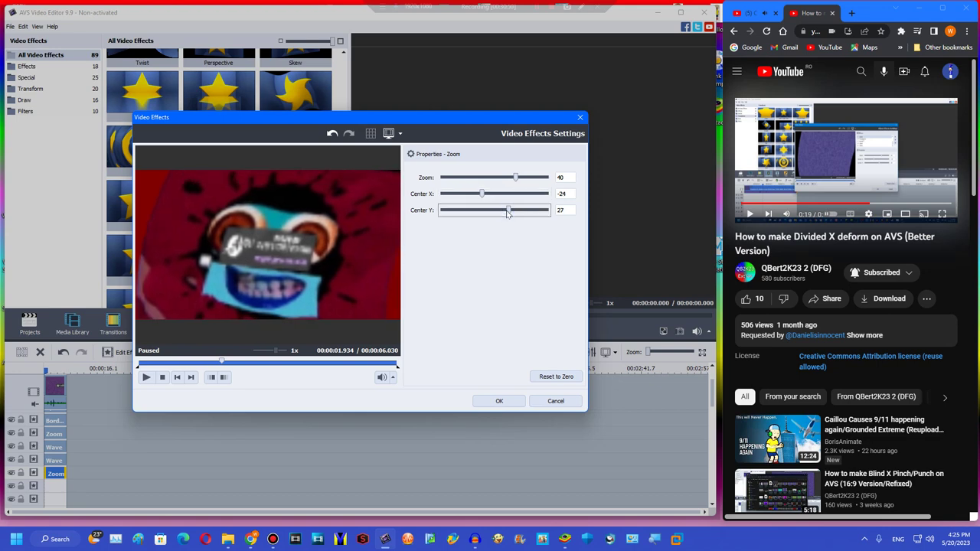
key("Left")
key("Left")
key("Left")
key("Left")
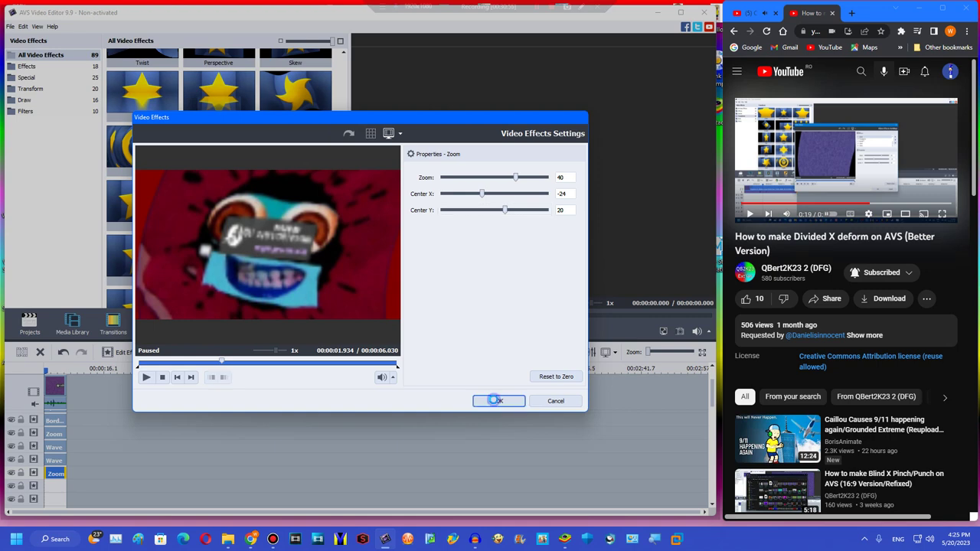
left_click(496, 401)
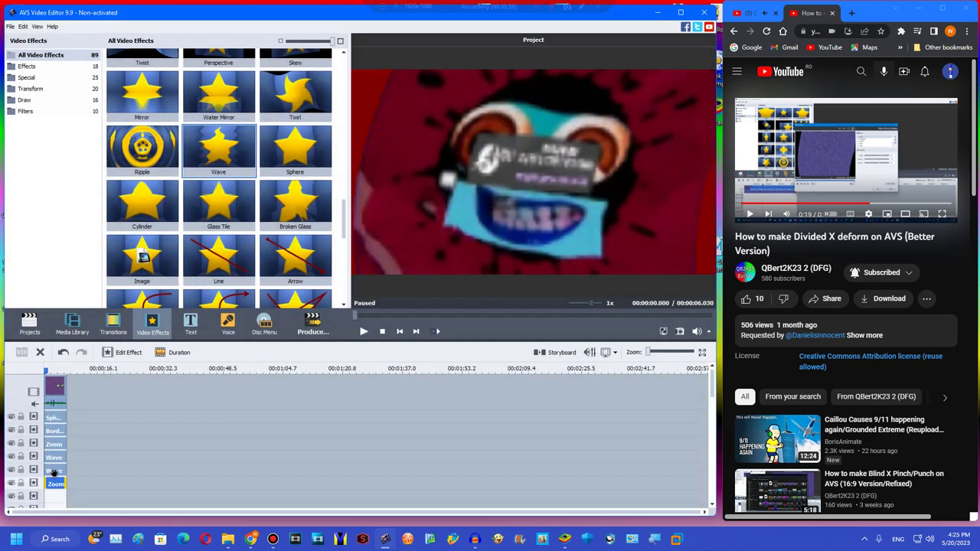
Open the Border effect's settings and check the tutorial's values for the Zoom and Perspective effects
left_click(53, 429)
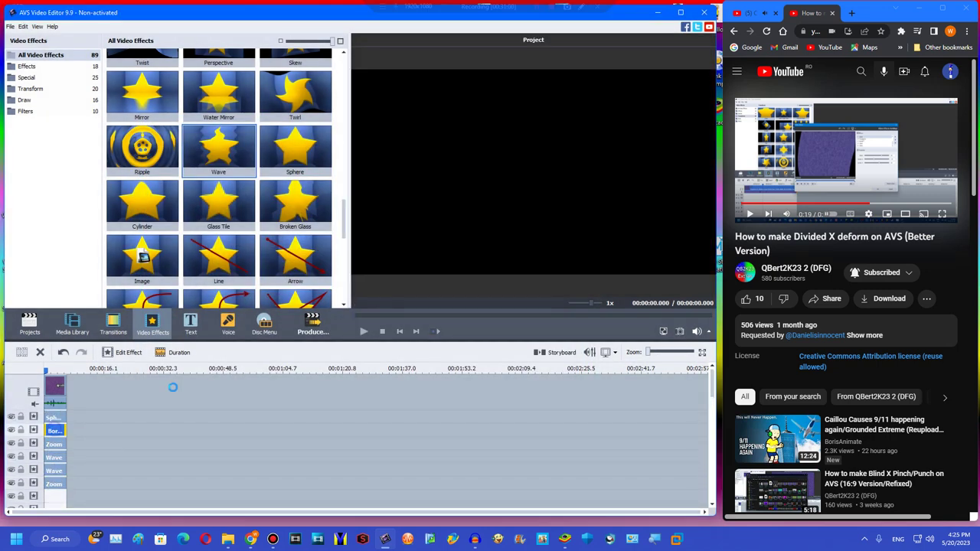
double_click(821, 164)
key("Right")
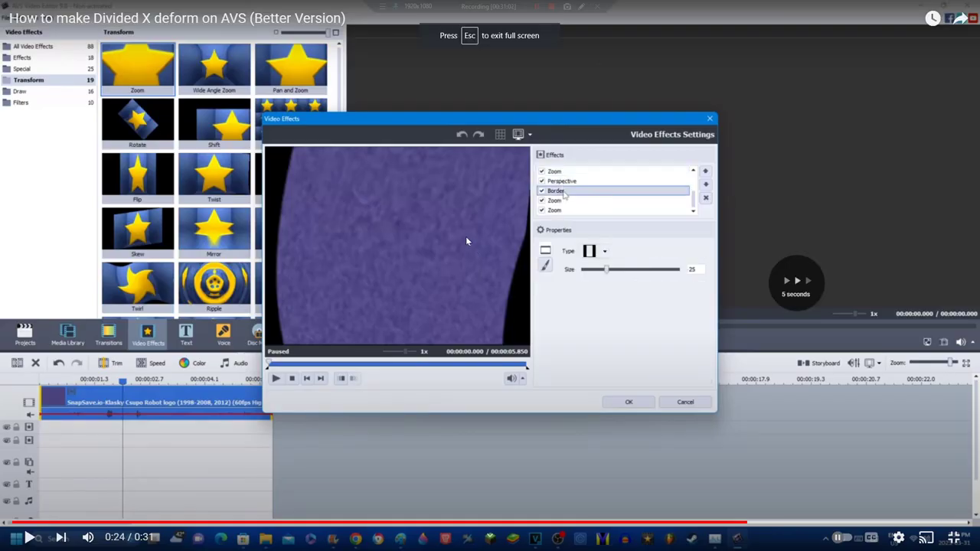
key("Left")
key("Left")
key("space")
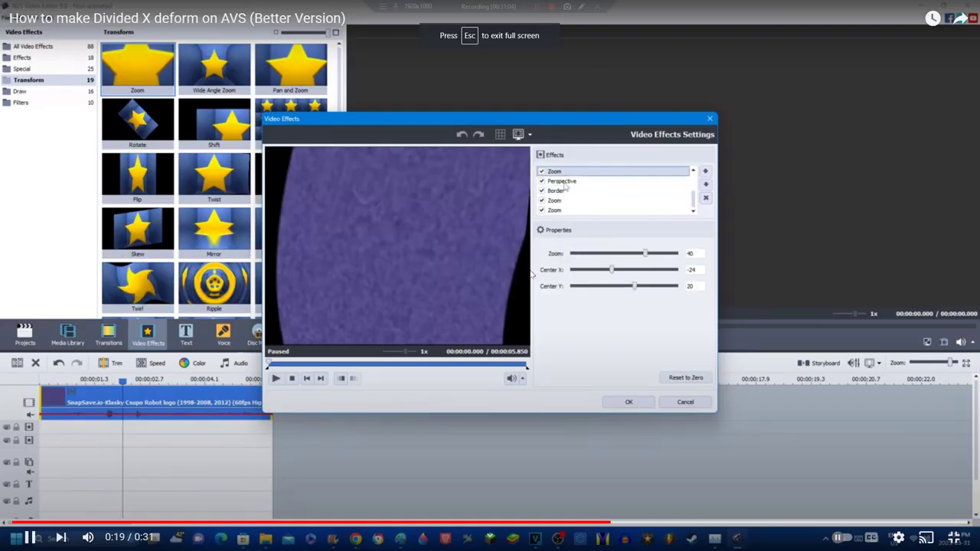
key("space")
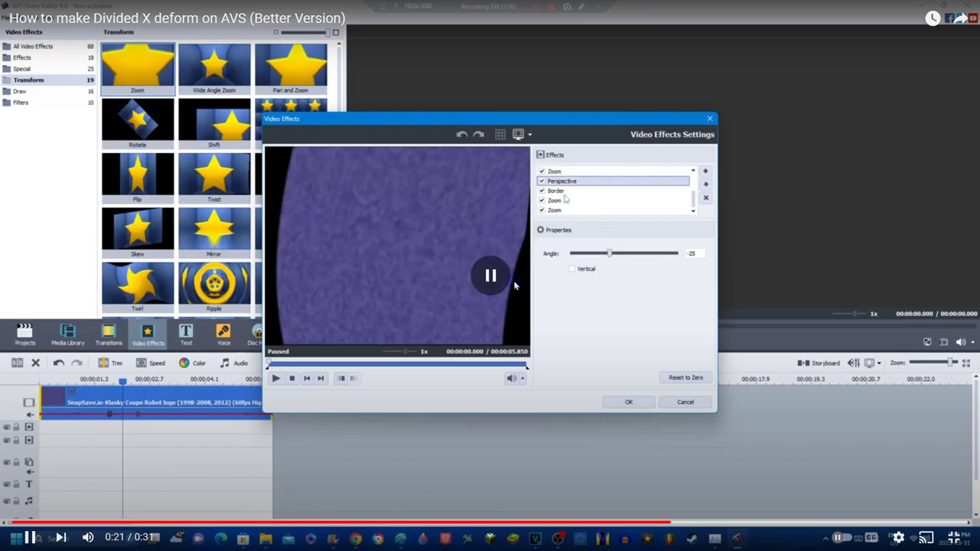
left_click(954, 537)
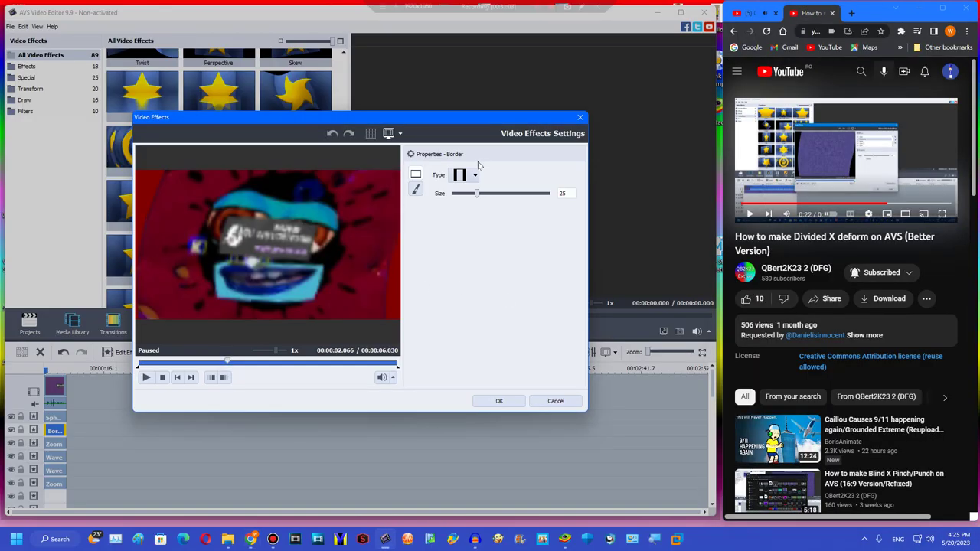
Set the Border effect's solid brush color to black and apply
left_click(414, 189)
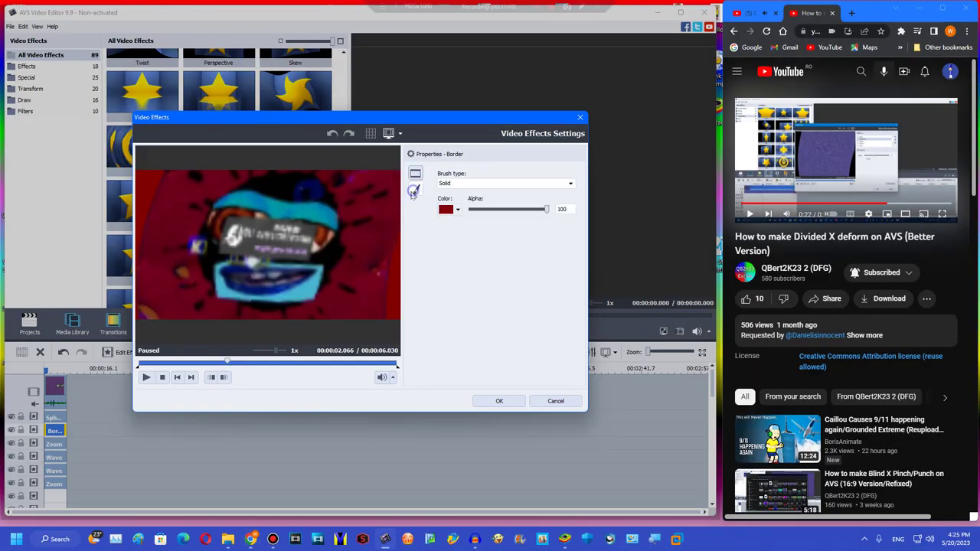
left_click(452, 209)
left_click(440, 220)
left_click(492, 405)
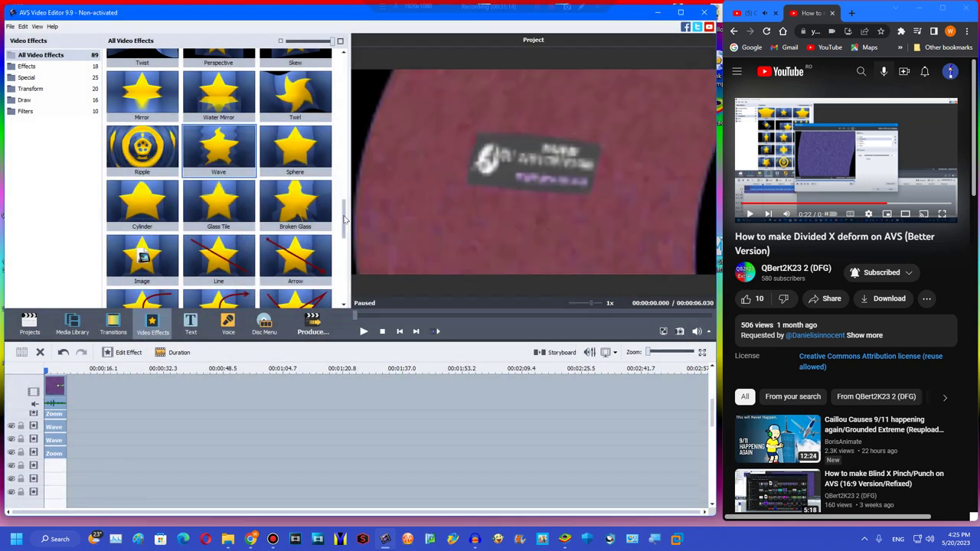
Add a Perspective effect on the line below the second Zoom and trim it to the clip's length
left_click_drag(344, 219, 327, 254)
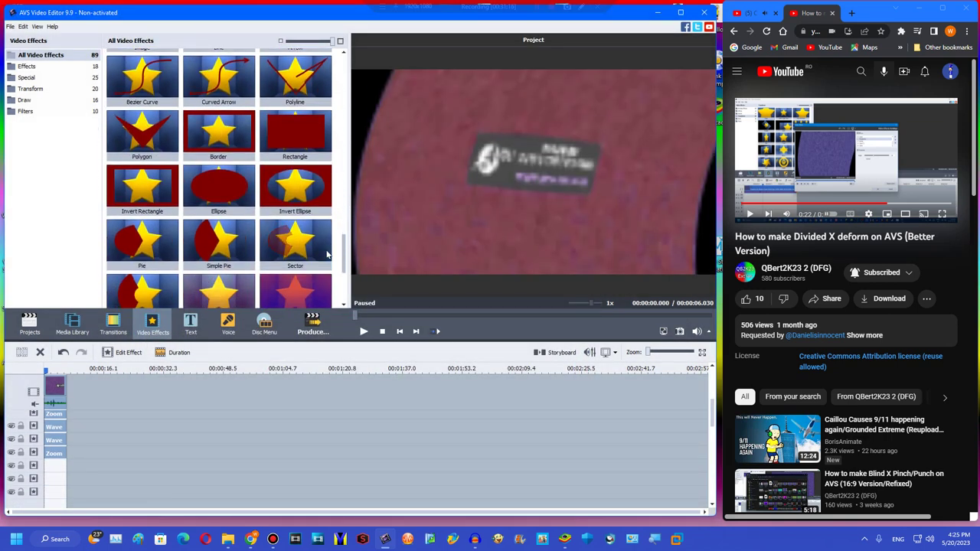
scroll(328, 254, "down", 3)
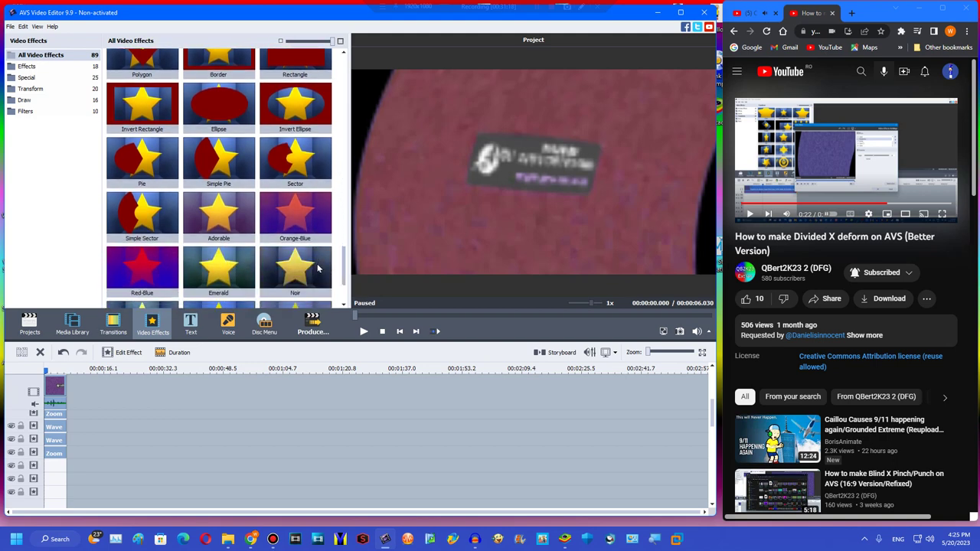
scroll(317, 268, "down", 5)
scroll(319, 248, "up", 10)
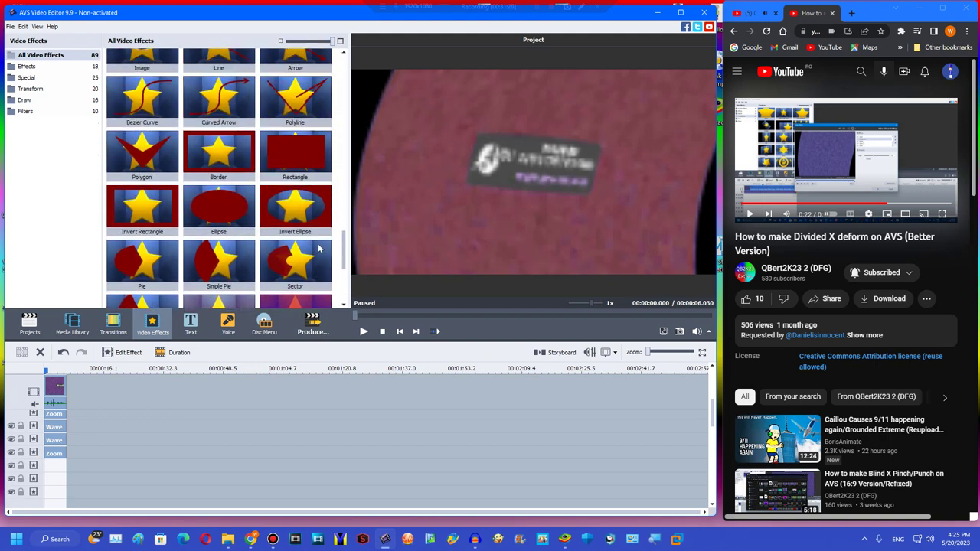
scroll(320, 245, "up", 4)
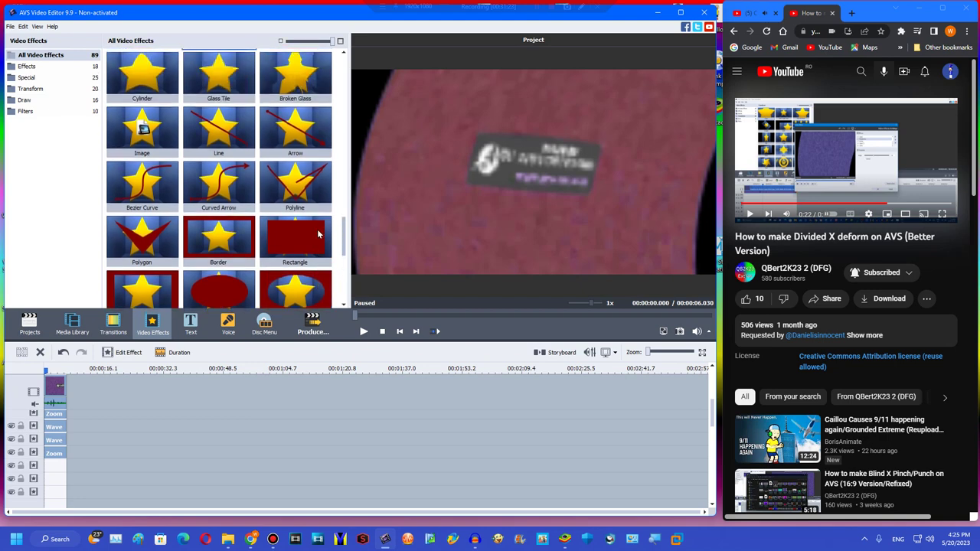
scroll(316, 222, "up", 10)
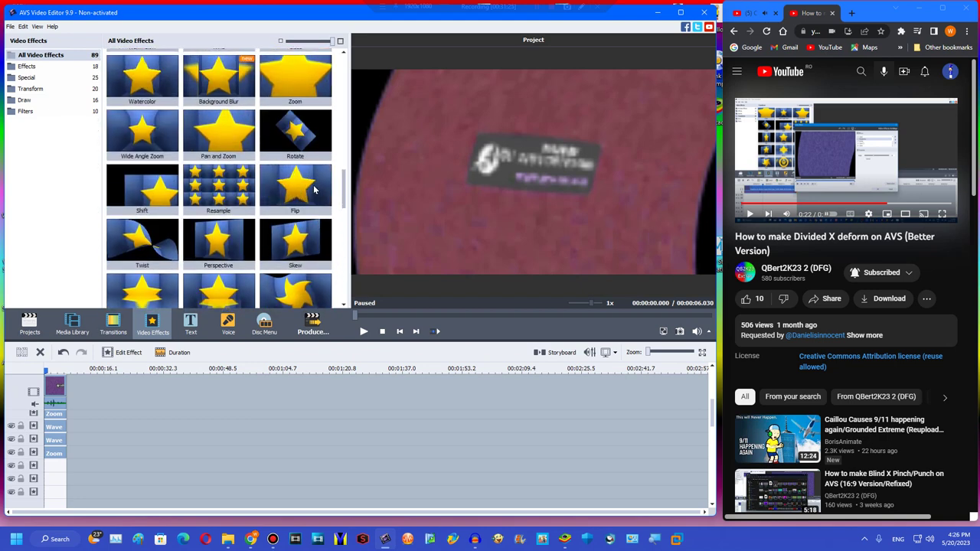
scroll(316, 184, "up", 1)
left_click_drag(220, 245, 77, 468)
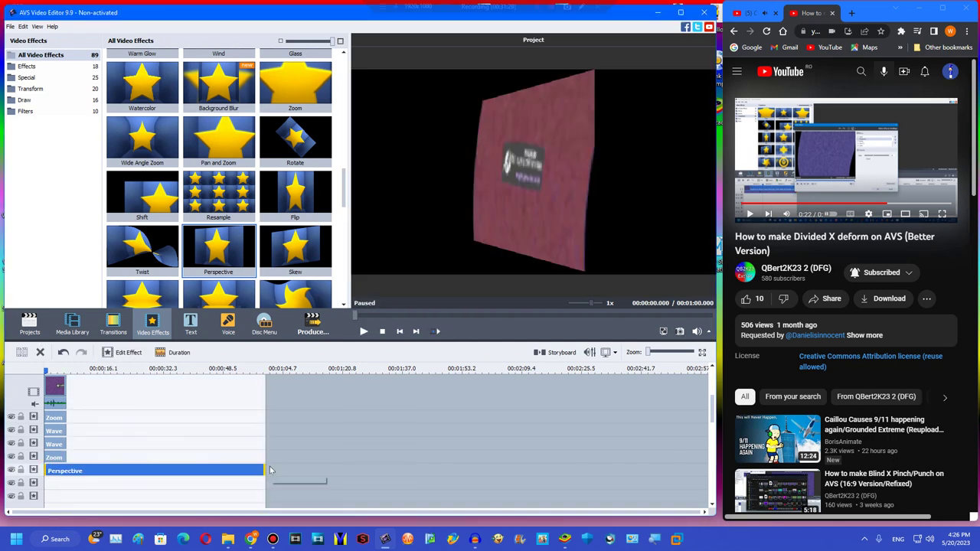
left_click_drag(267, 467, 111, 460)
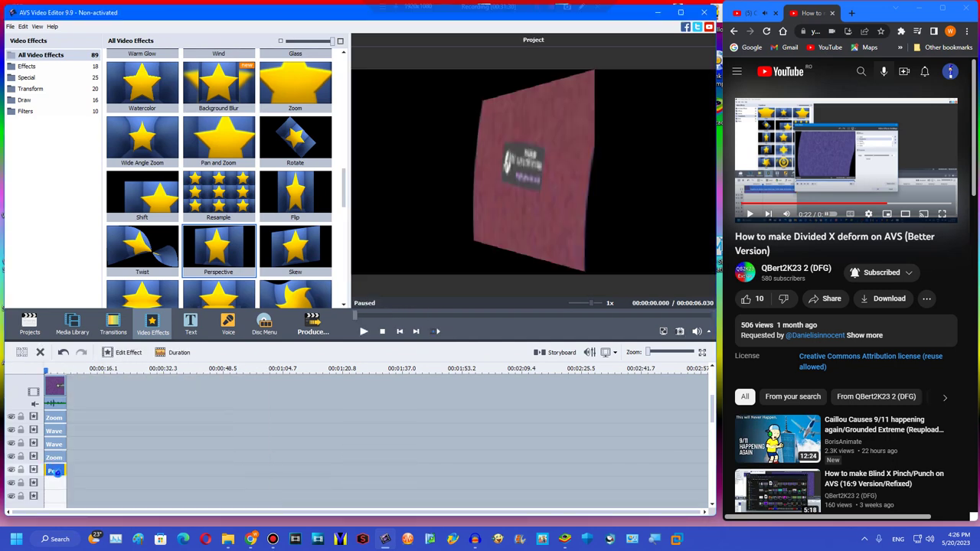
Open the Perspective effect's settings, set the angle to -25 and turn off the vertical option
double_click(796, 188)
double_click(510, 221)
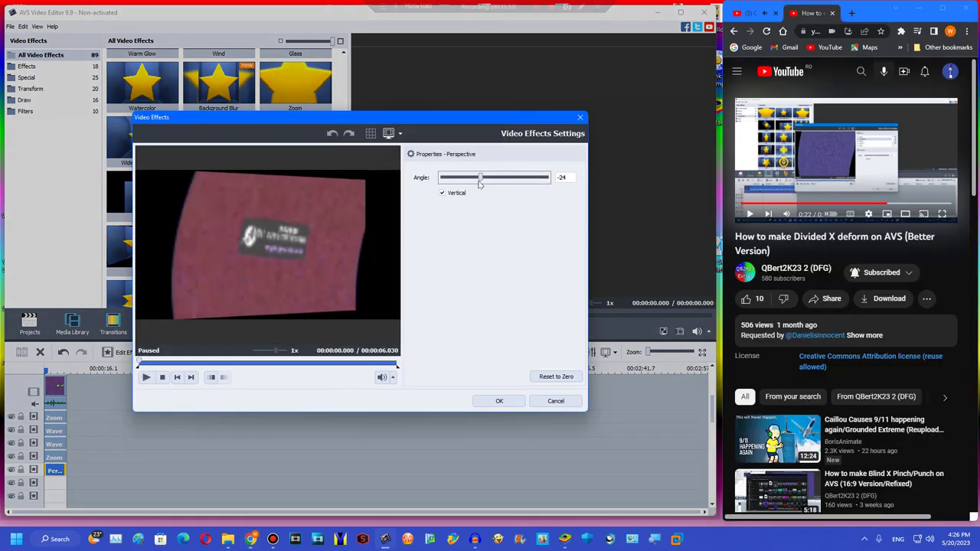
left_click_drag(480, 184, 477, 184)
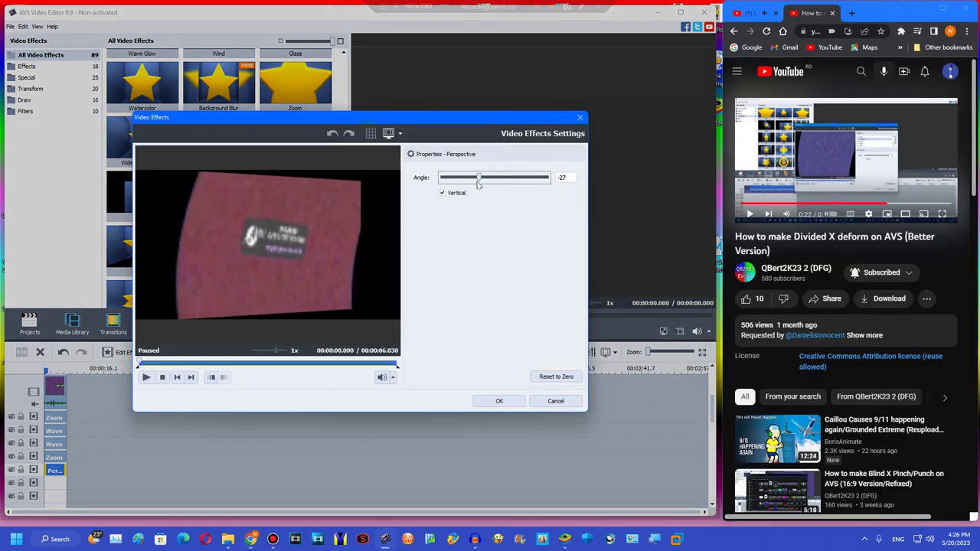
left_click(456, 193)
Check the tutorial's Perspective values and the effects following it, and apply the Perspective settings
double_click(780, 150)
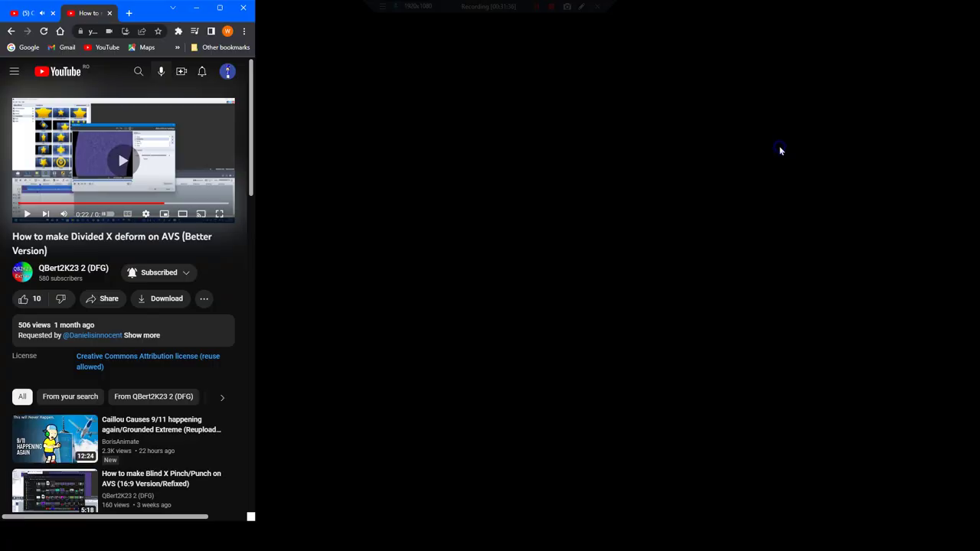
key("Right")
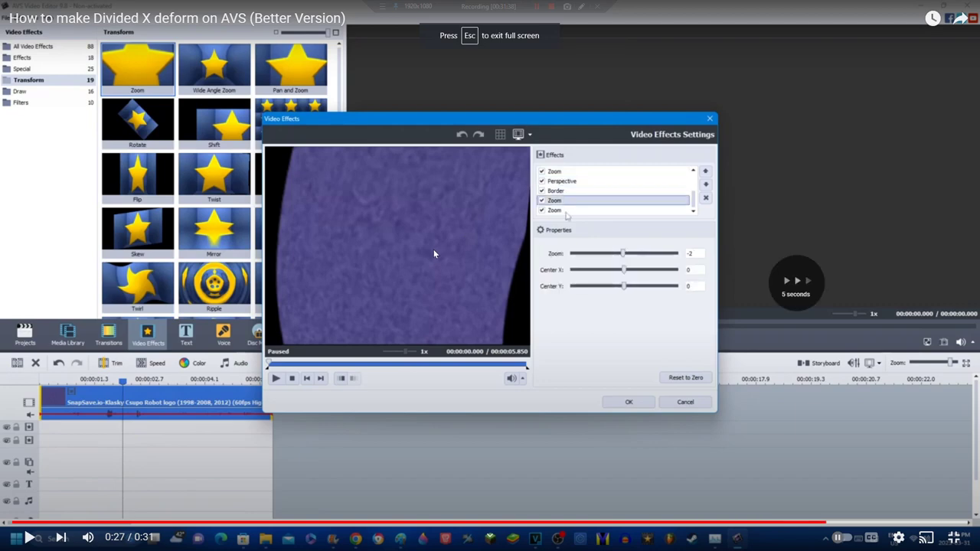
key("Left")
left_click(28, 539)
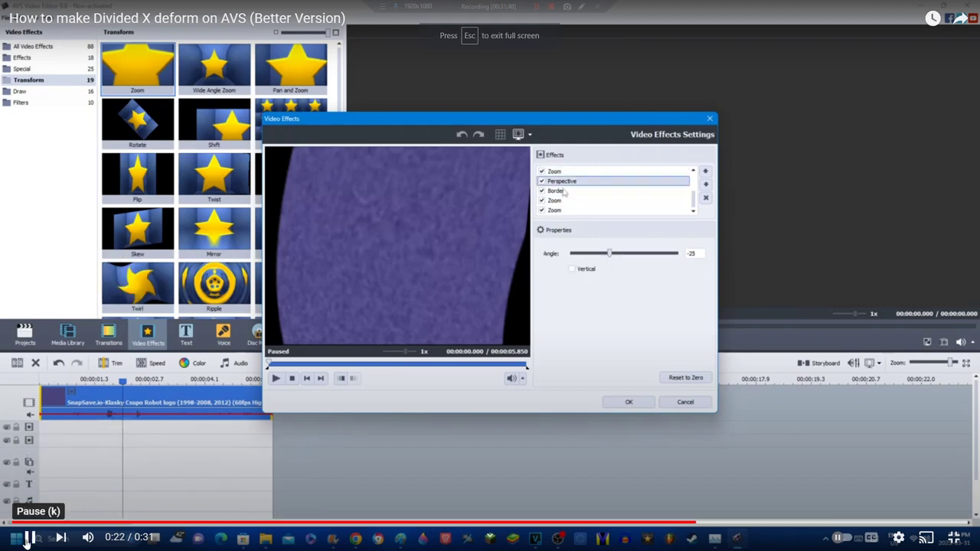
left_click(27, 541)
key("Escape")
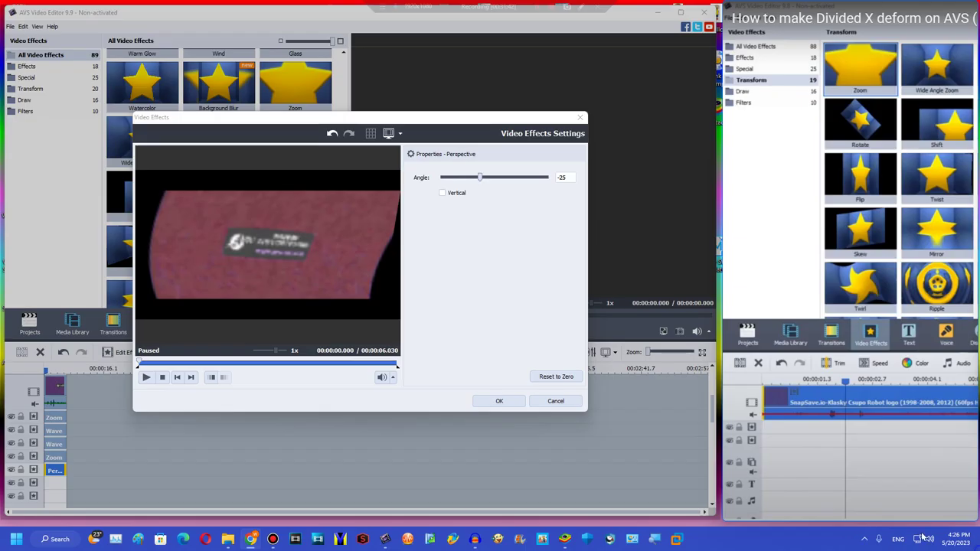
left_click(494, 403)
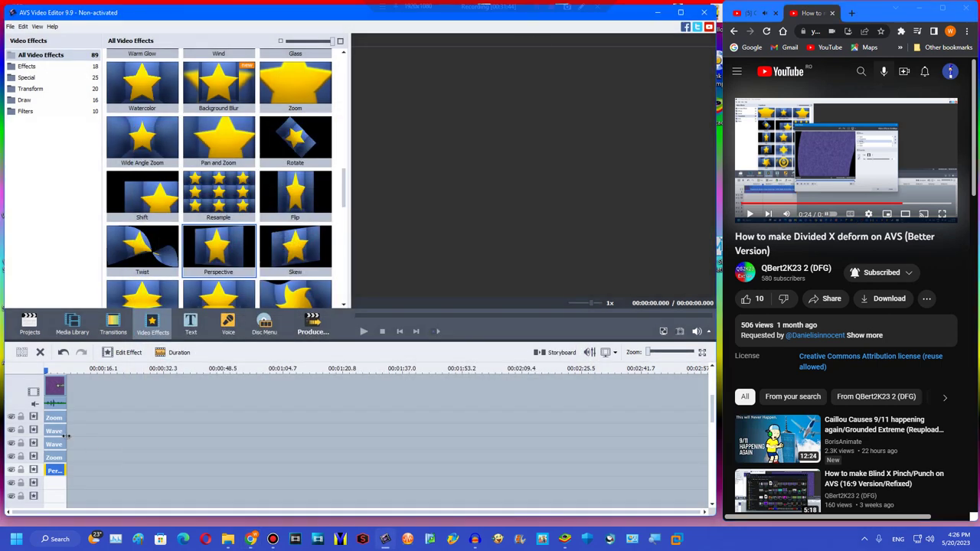
Duplicate the Border effect onto the line below Perspective and preview a frame about 1.4 s into the clip
scroll(87, 422, "up", 1)
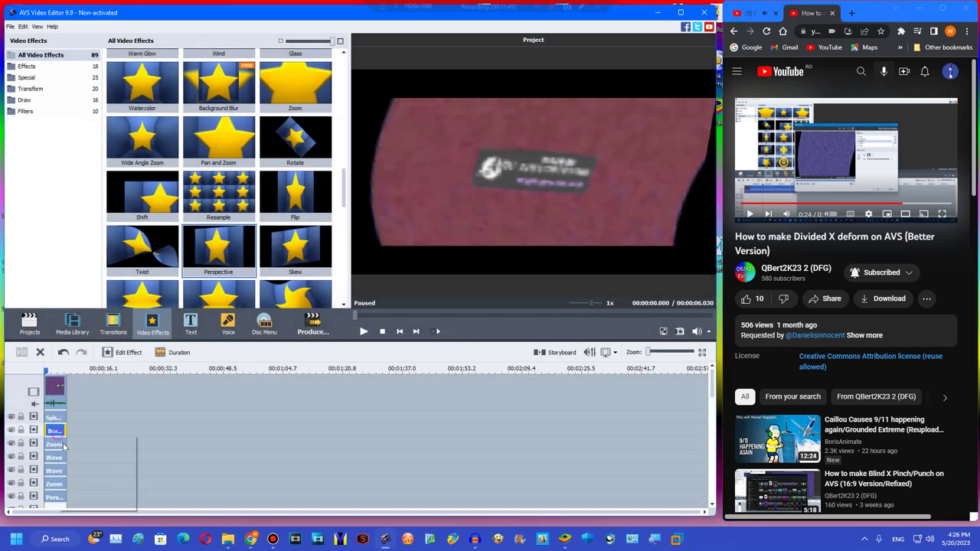
left_click(77, 492)
left_click_drag(71, 433, 51, 479)
scroll(131, 460, "up", 1)
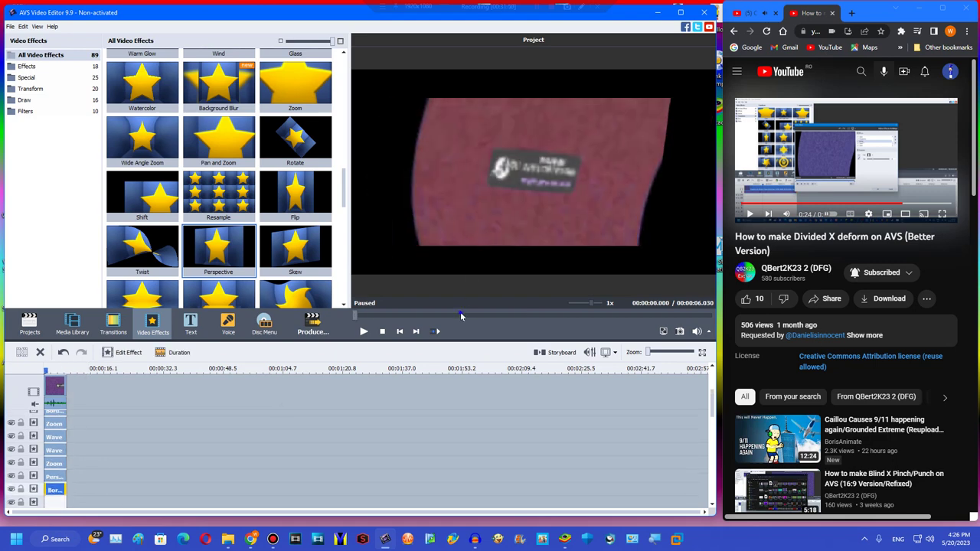
left_click_drag(461, 316, 438, 314)
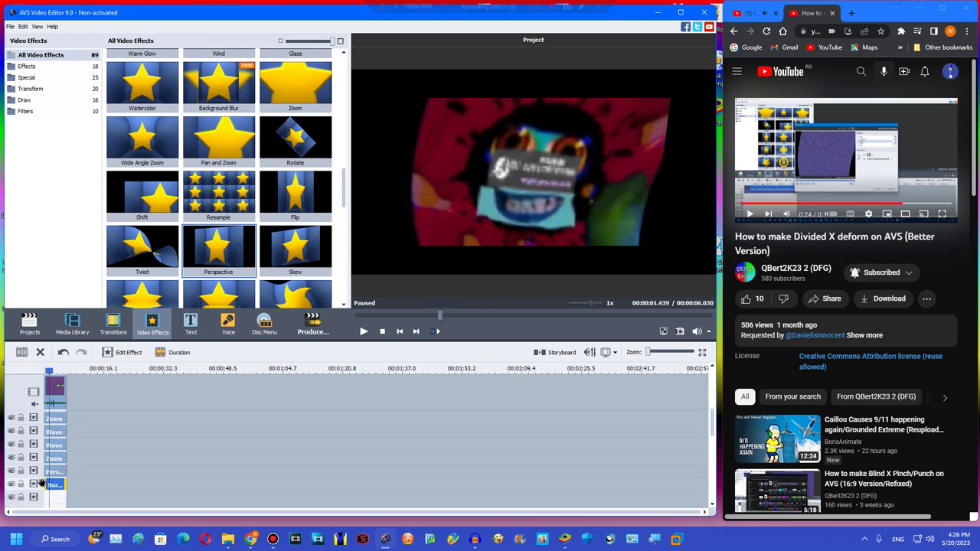
Duplicate the second Zoom effect and place the copy on the line below the copied Border
right_click(59, 438)
left_click(82, 494)
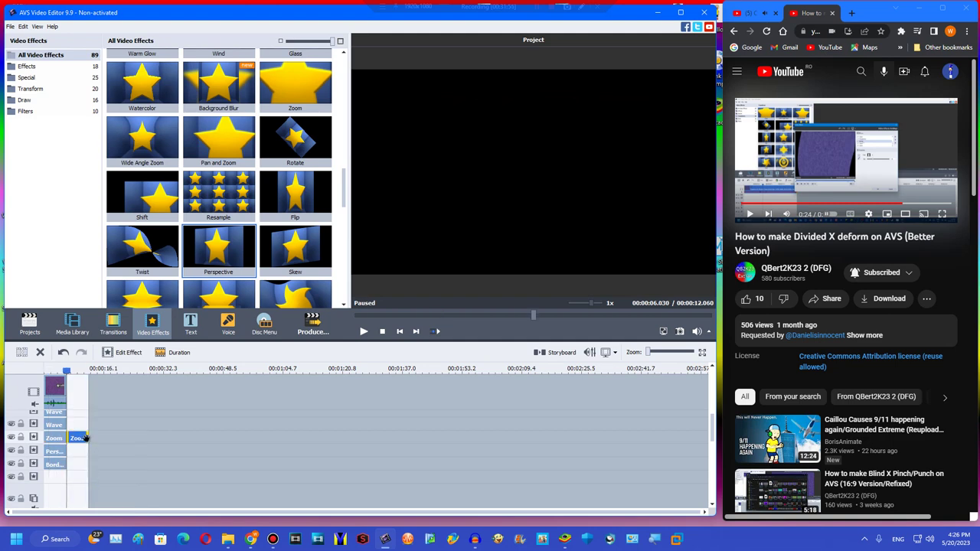
left_click_drag(49, 476, 51, 476)
right_click(97, 469)
left_click(104, 451)
scroll(68, 470, "down", 1)
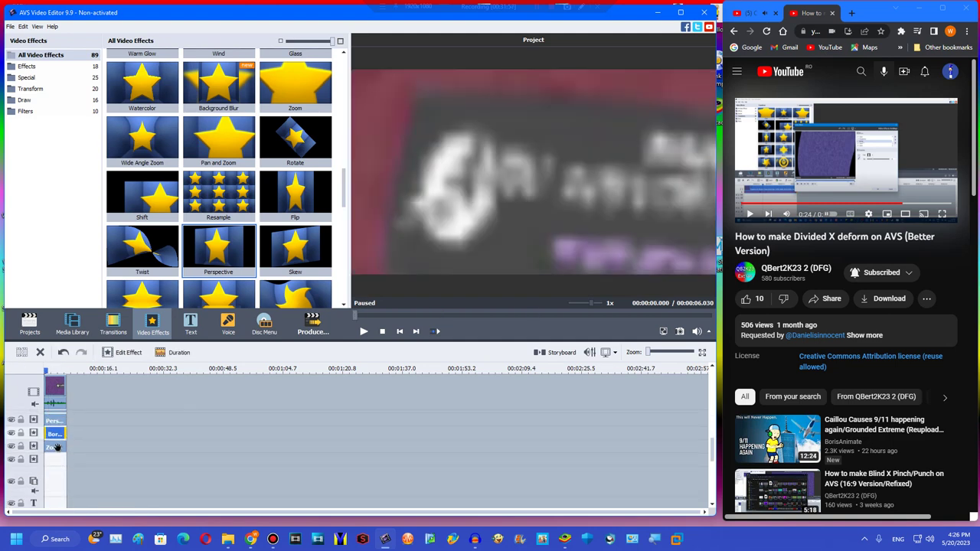
Check the tutorial's final Zoom settings and set the copied Zoom effect's Center X and Center Y to 0
double_click(57, 448)
double_click(875, 98)
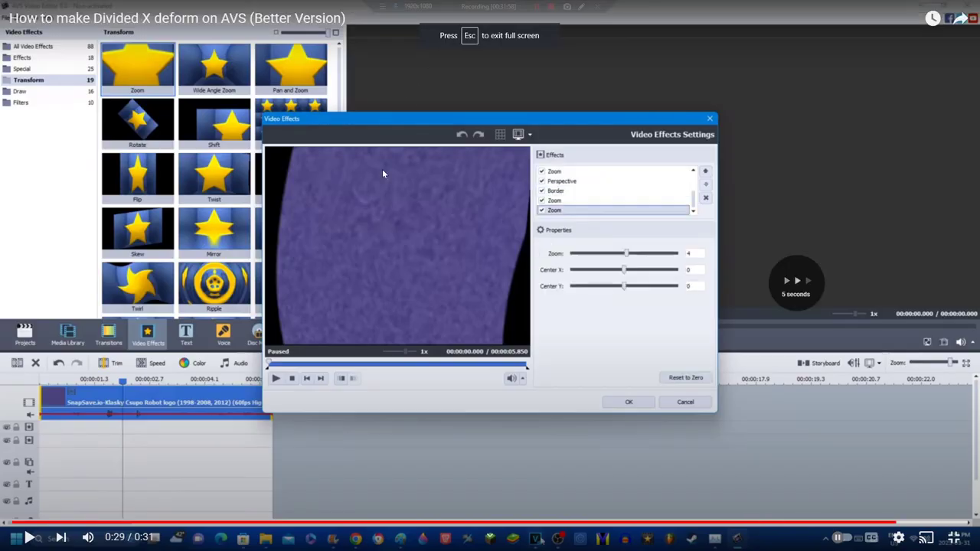
key("Escape")
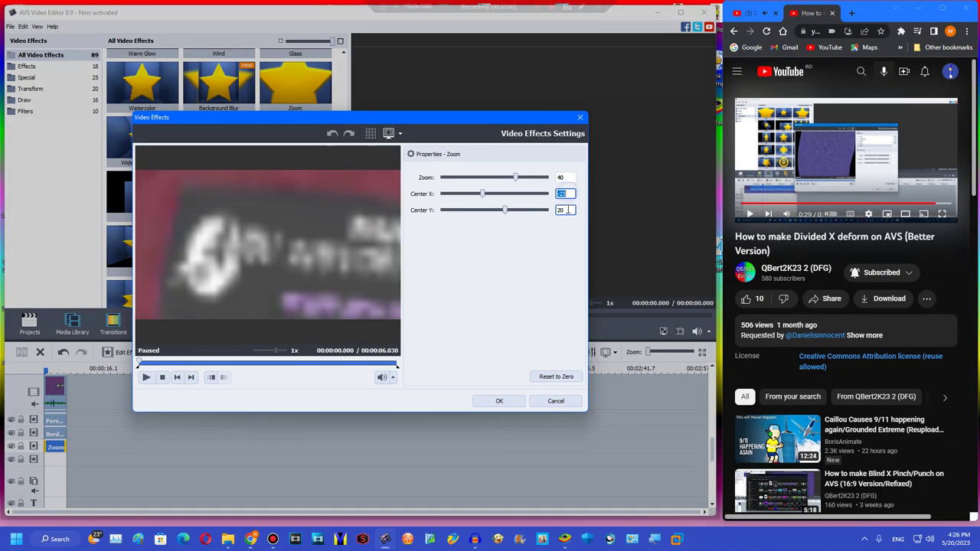
type("0")
key("Tab")
type("0")
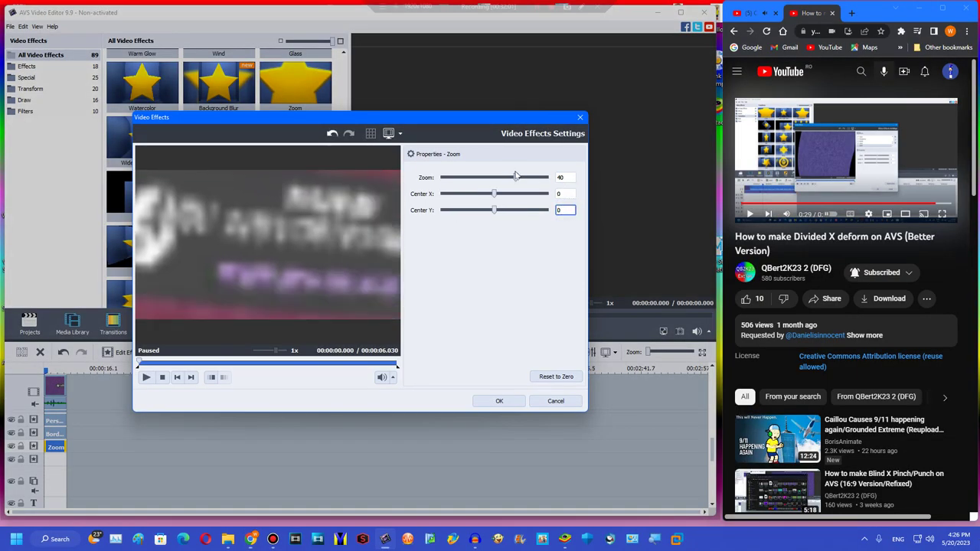
Set the copied Zoom effect's zoom to -2, checking a frame about 2 s in, and apply it
left_click_drag(505, 181, 497, 182)
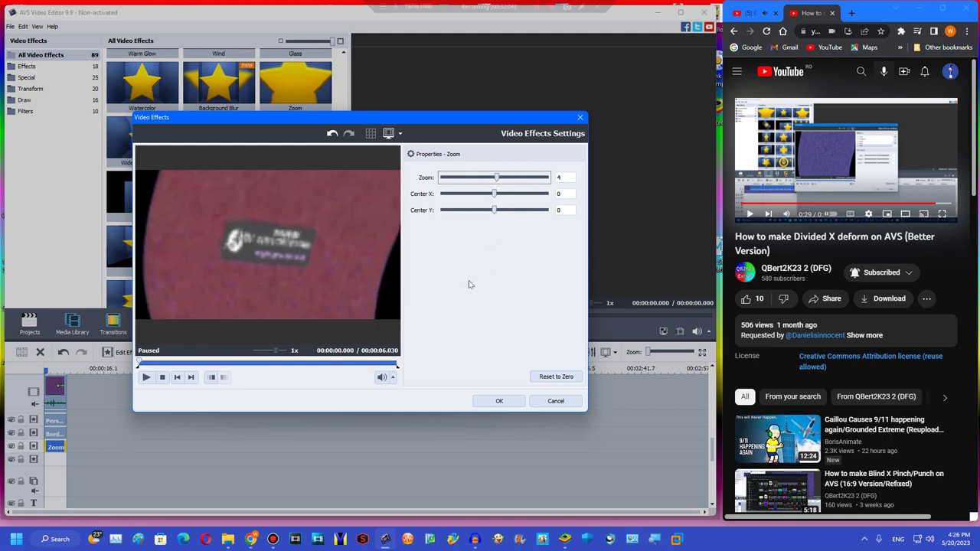
left_click(226, 363)
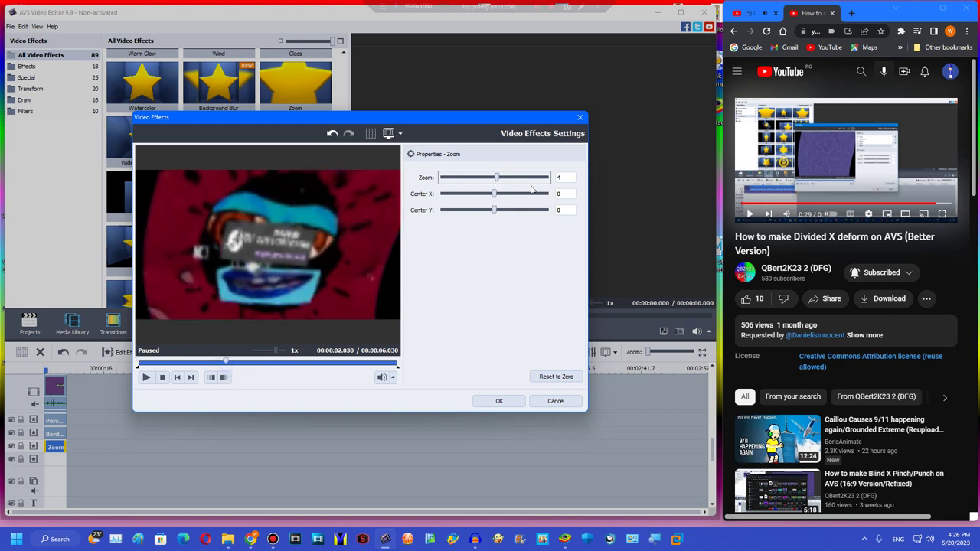
left_click_drag(498, 178, 494, 178)
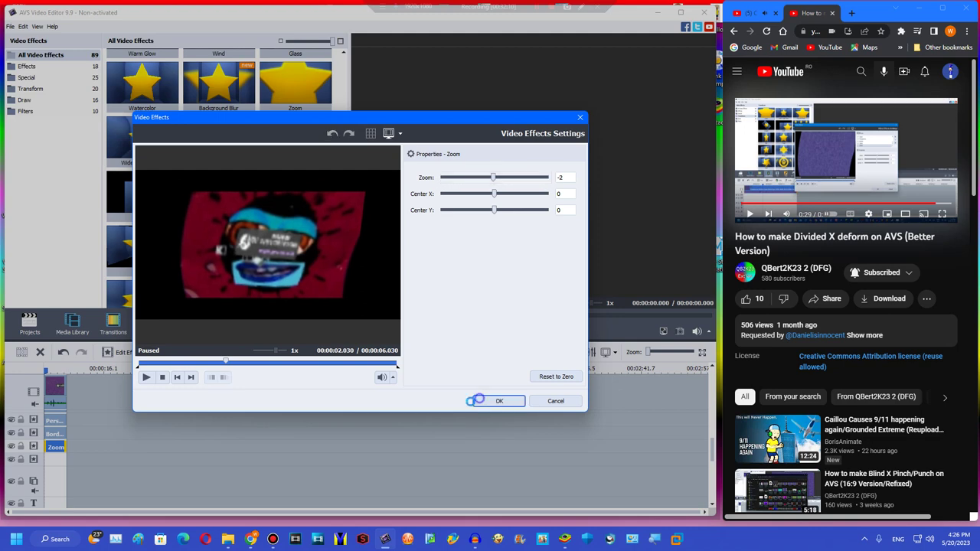
left_click(478, 400)
Duplicate the Zoom effect onto the line below and set the copy's zoom to 3
right_click(51, 446)
left_click(71, 503)
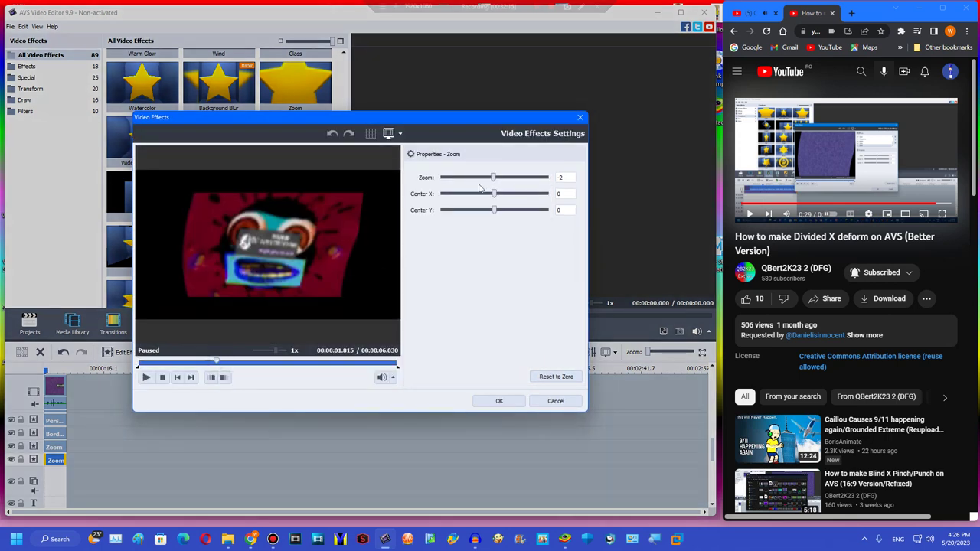
left_click_drag(494, 179, 497, 179)
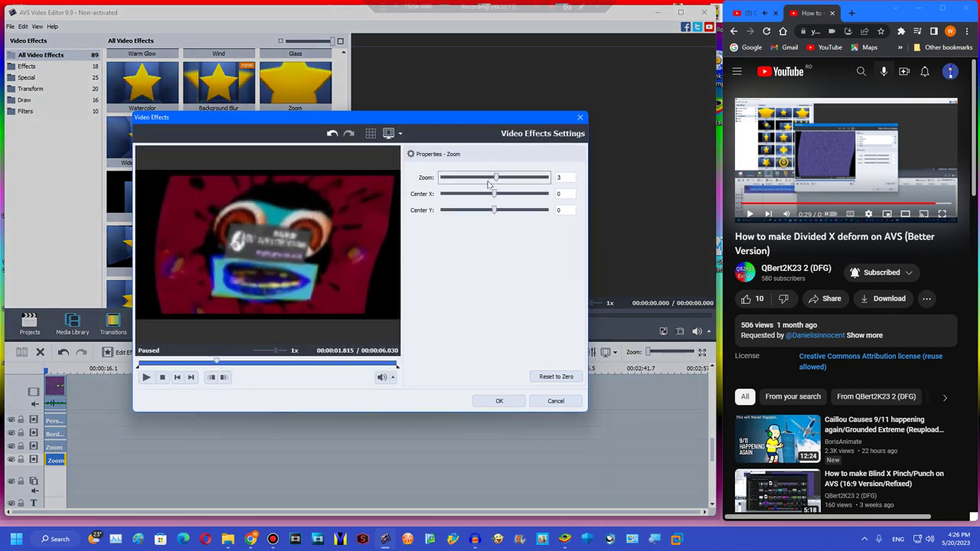
left_click(499, 403)
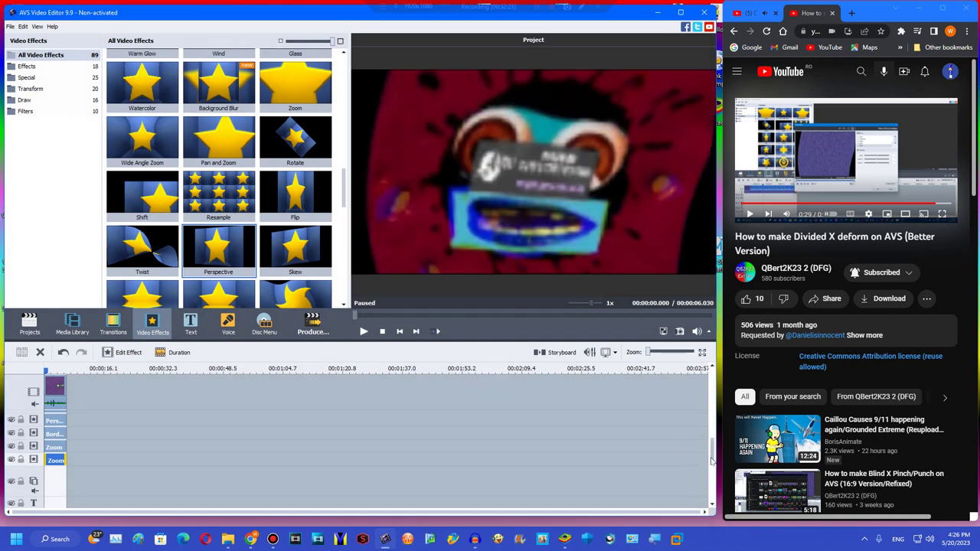
Export the finished effect chain as the WMV file Untitled28 in L:\My User Videos v2 and open the output folder
left_click_drag(710, 455, 744, 81)
left_click(762, 13)
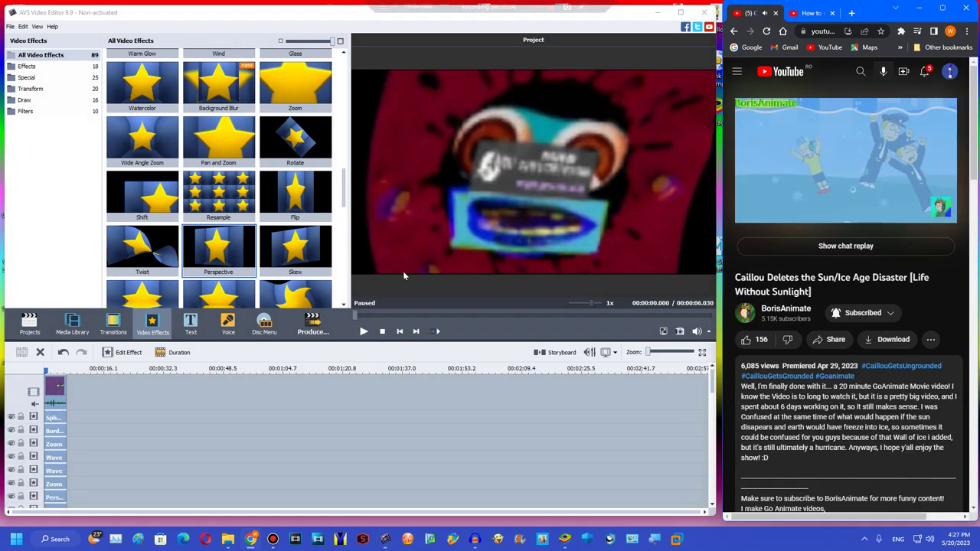
left_click(314, 326)
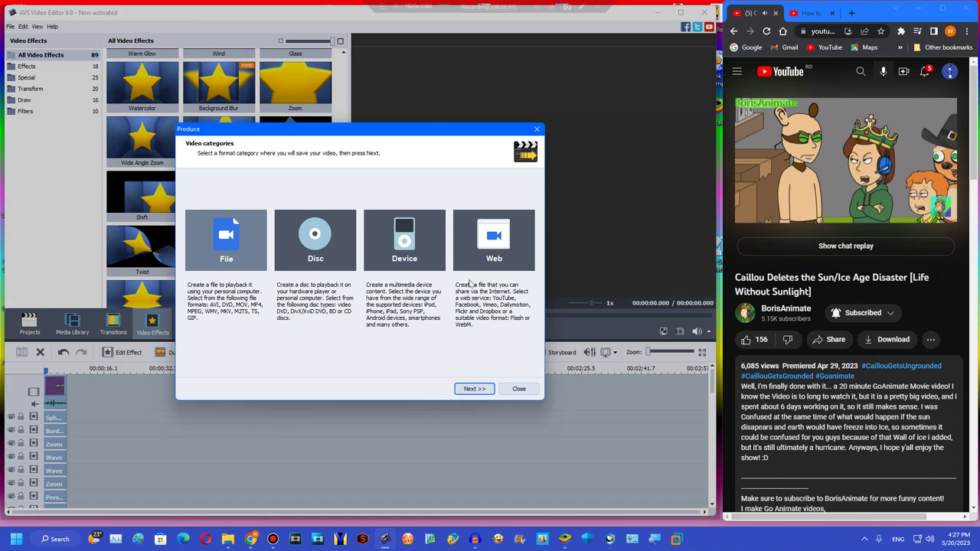
key("Return")
left_click(469, 388)
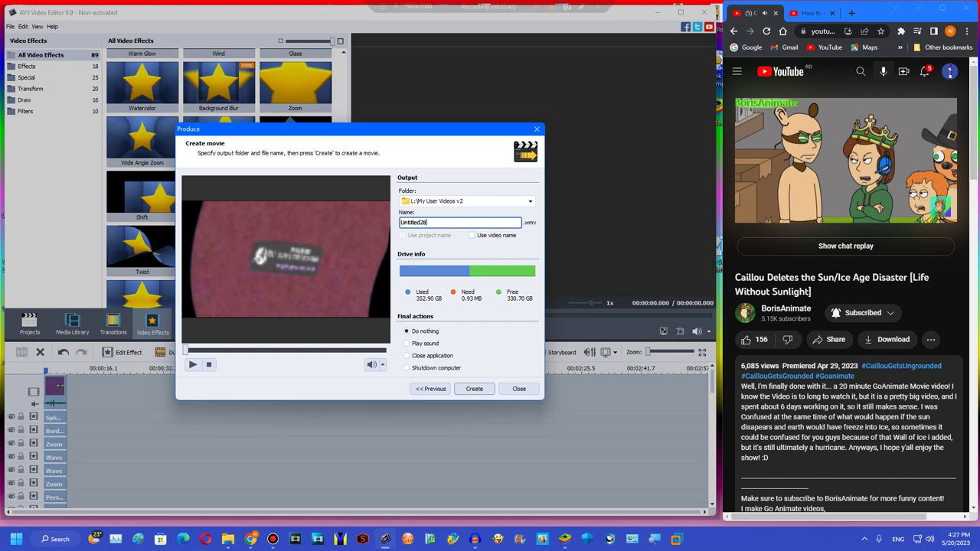
left_click(474, 389)
left_click(313, 319)
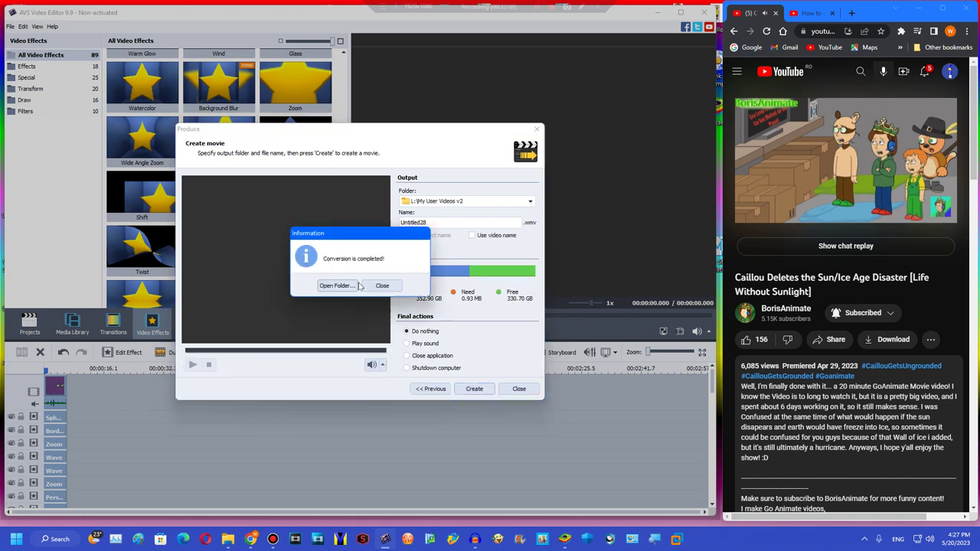
left_click(324, 286)
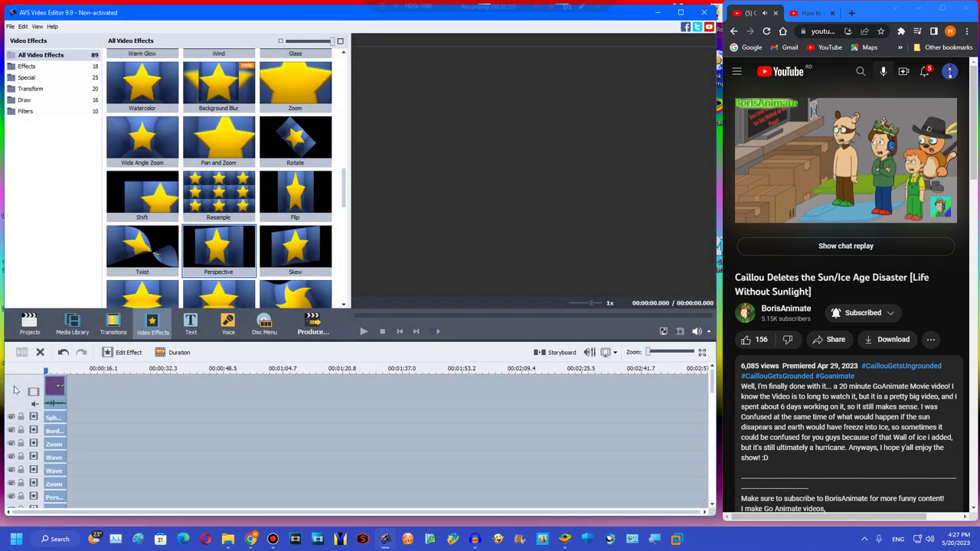
Delete the processed clip from the timeline and place videoplayback (33) there from the Media Library
left_click(14, 390)
left_click(54, 387)
left_click(40, 352)
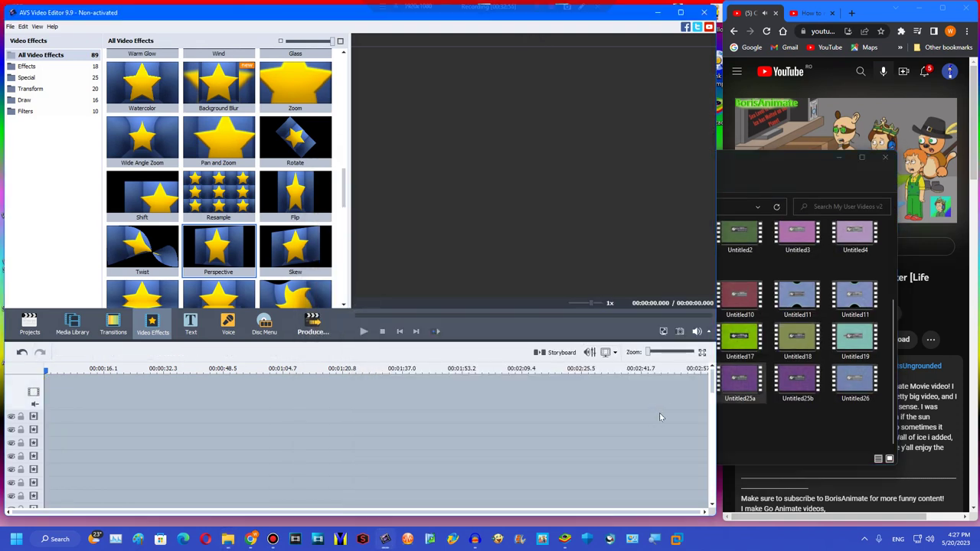
left_click(753, 388)
left_click(70, 318)
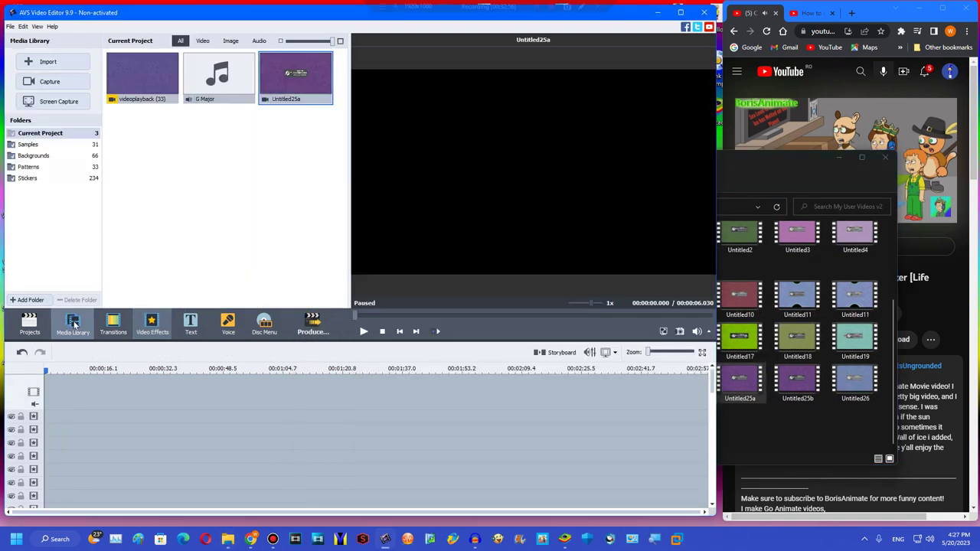
left_click(838, 158)
Switch to Audacity and undo the earlier edits until the project holds no tracks
left_click(476, 540)
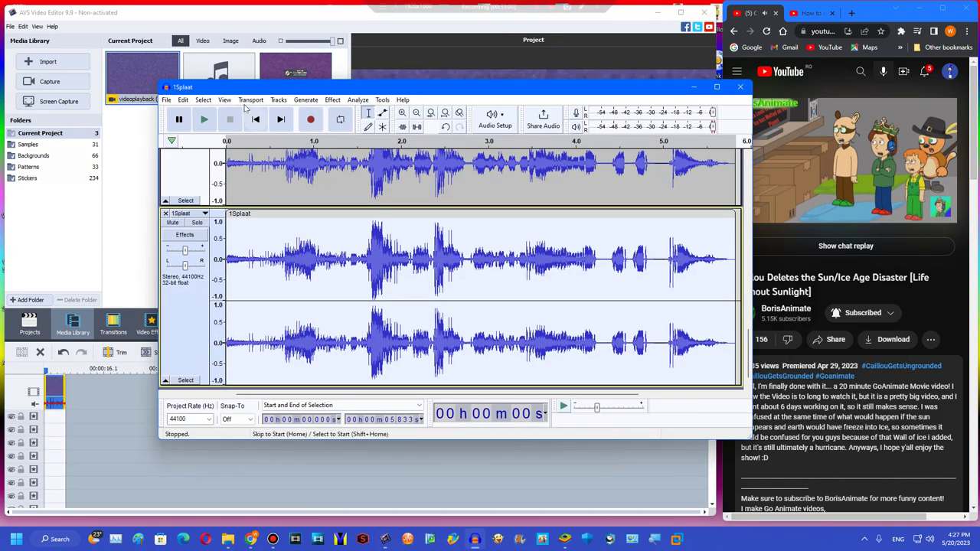
left_click(446, 129)
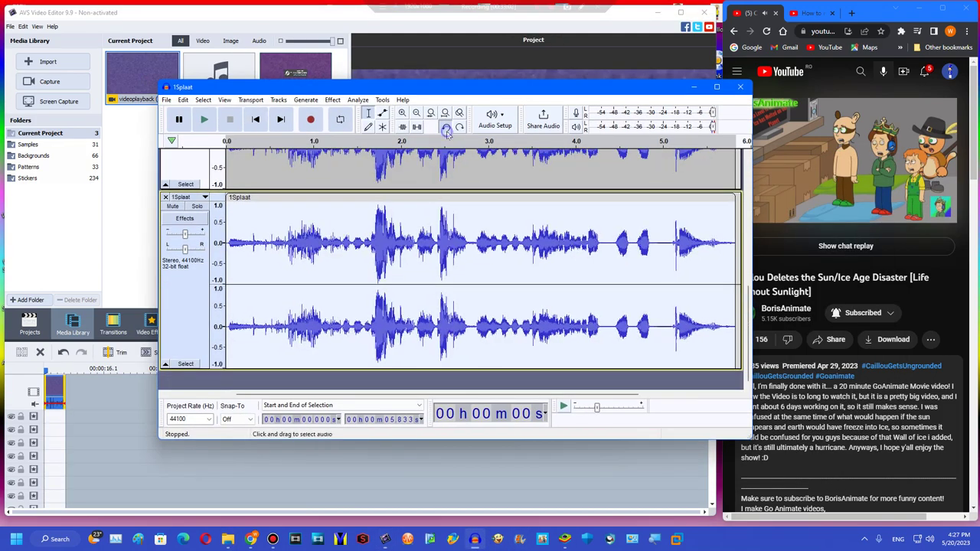
left_click(446, 129)
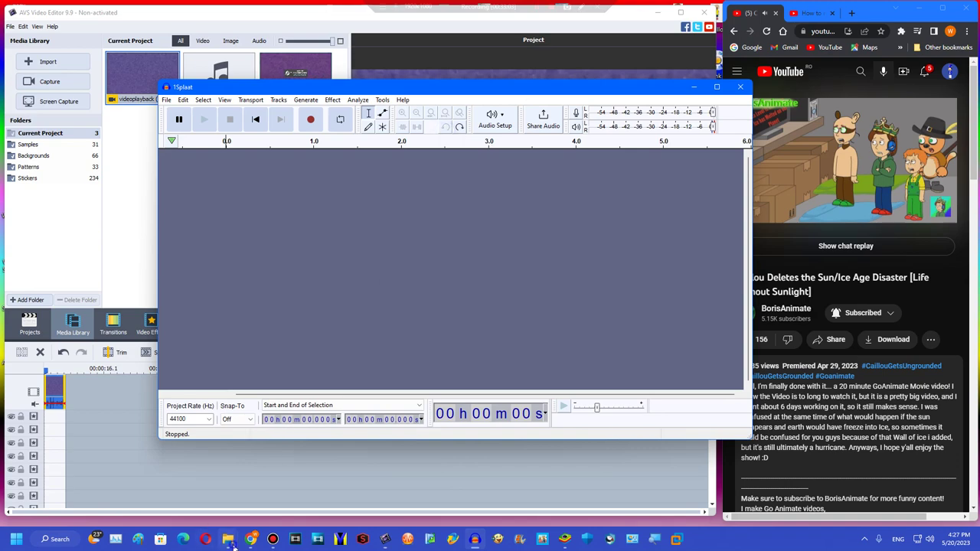
Find the Replace Effects AVS Video Editor folder on drive 2T3 (M:) and import 1Splaat into the empty Audacity project
mouse_move(229, 543)
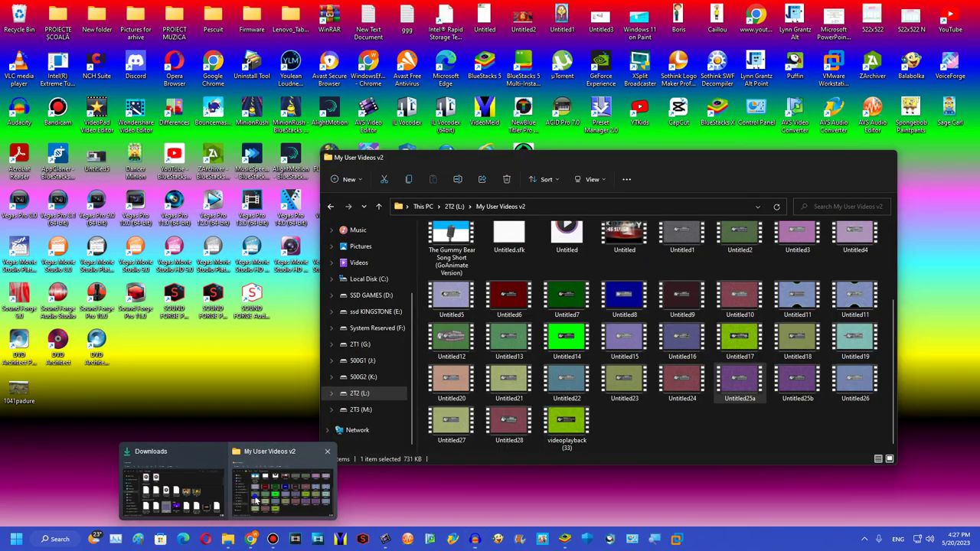
left_click(280, 487)
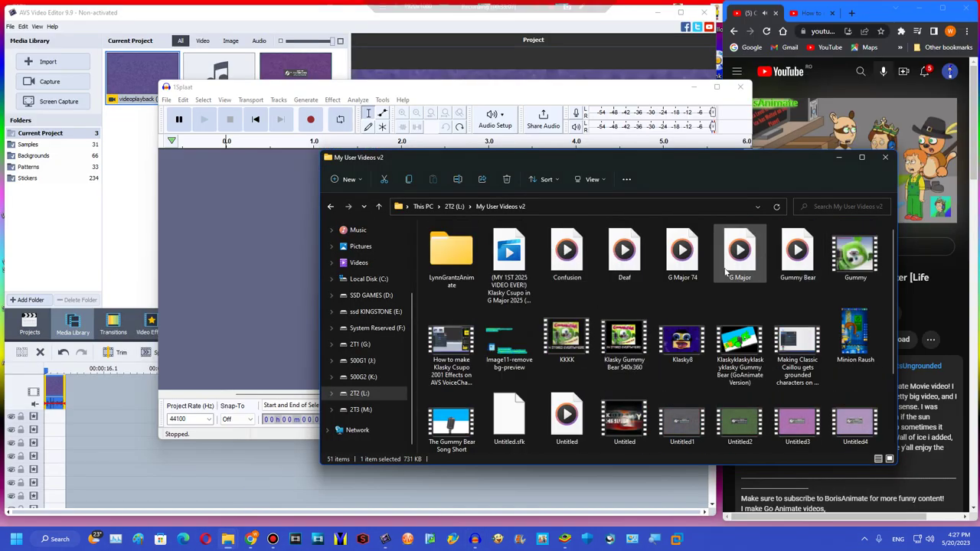
left_click(375, 416)
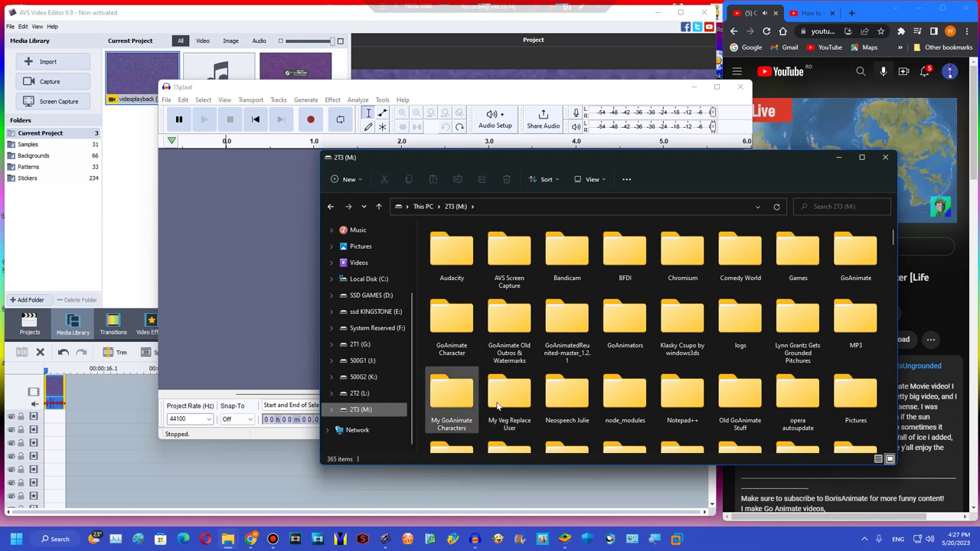
scroll(536, 391, "down", 5)
scroll(582, 322, "up", 5)
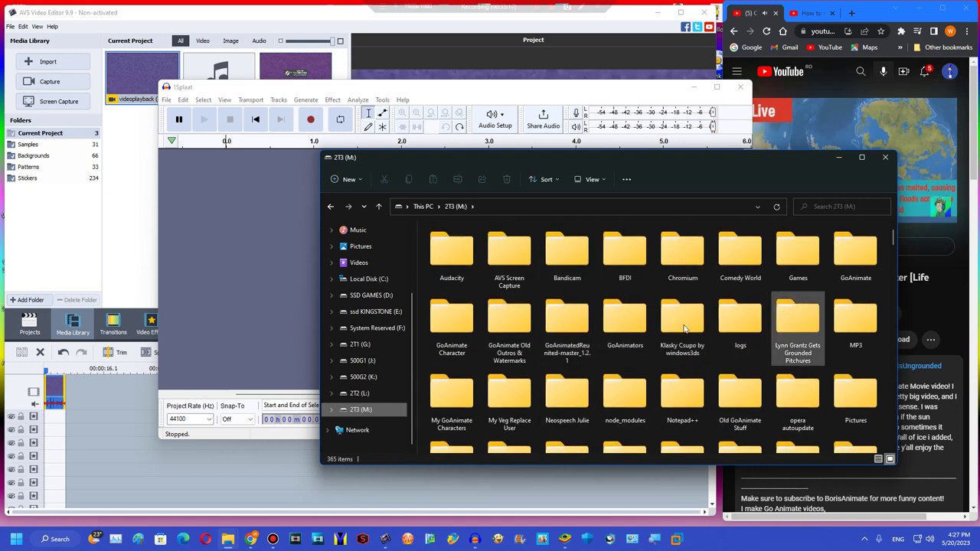
scroll(674, 322, "down", 3)
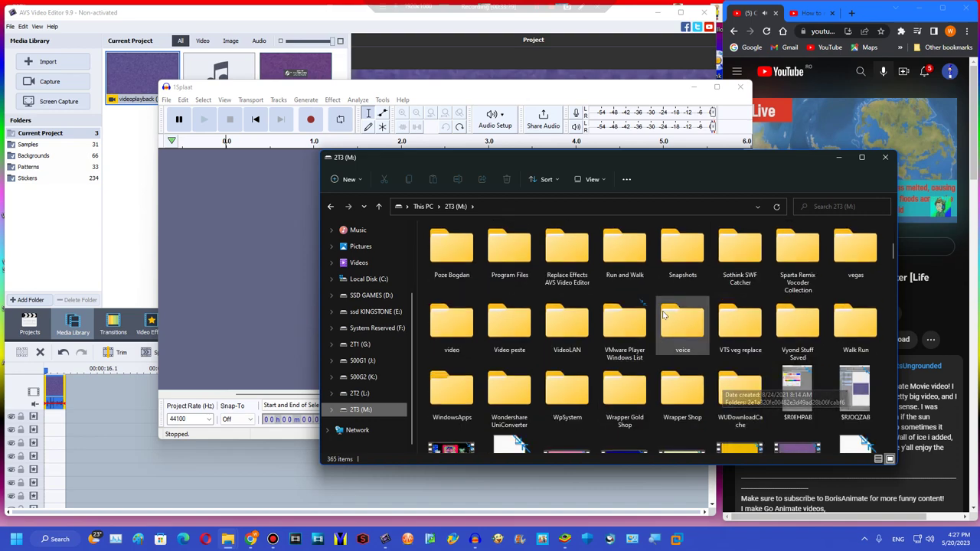
double_click(565, 253)
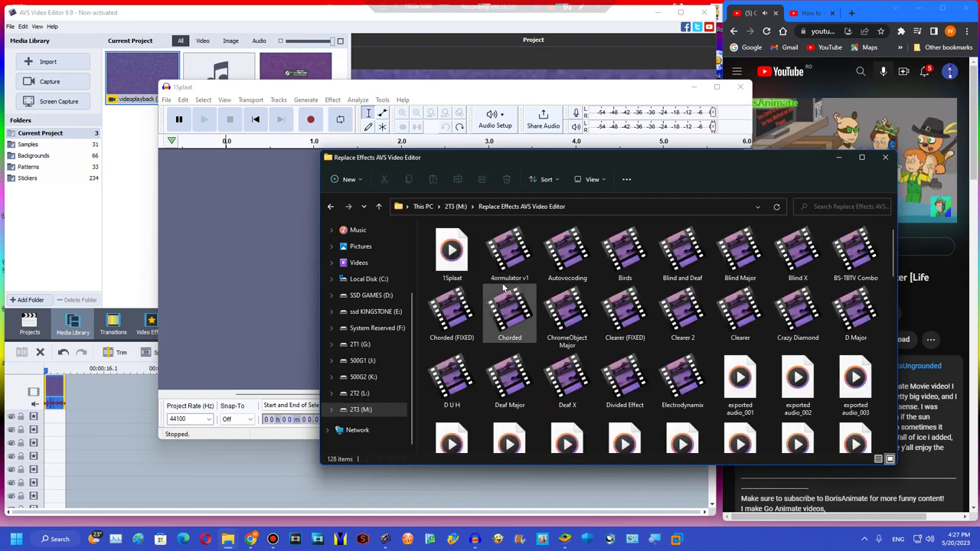
left_click_drag(452, 253, 302, 314)
Lower the whole 1Splaat track's pitch by 36 semitones with Change Pitch
left_click(332, 99)
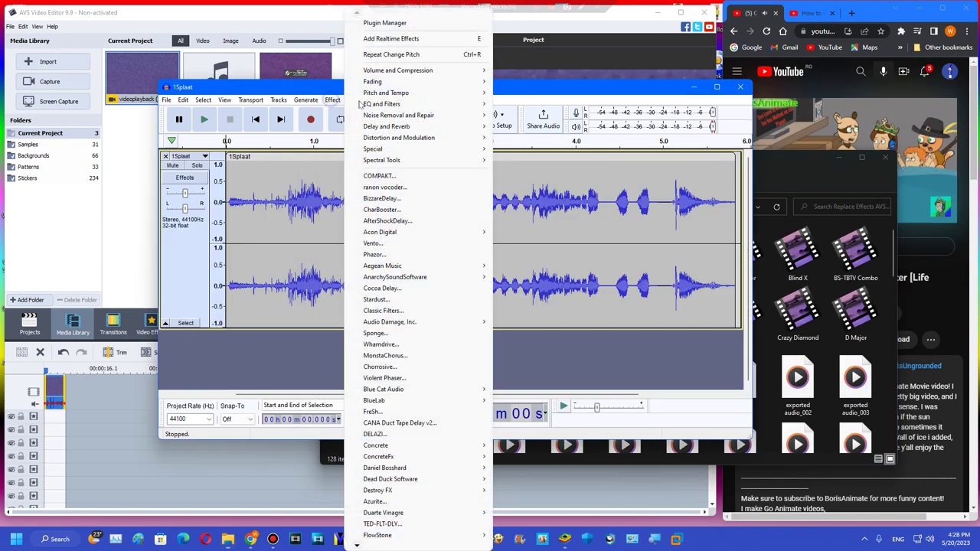
left_click(192, 255)
left_click(332, 99)
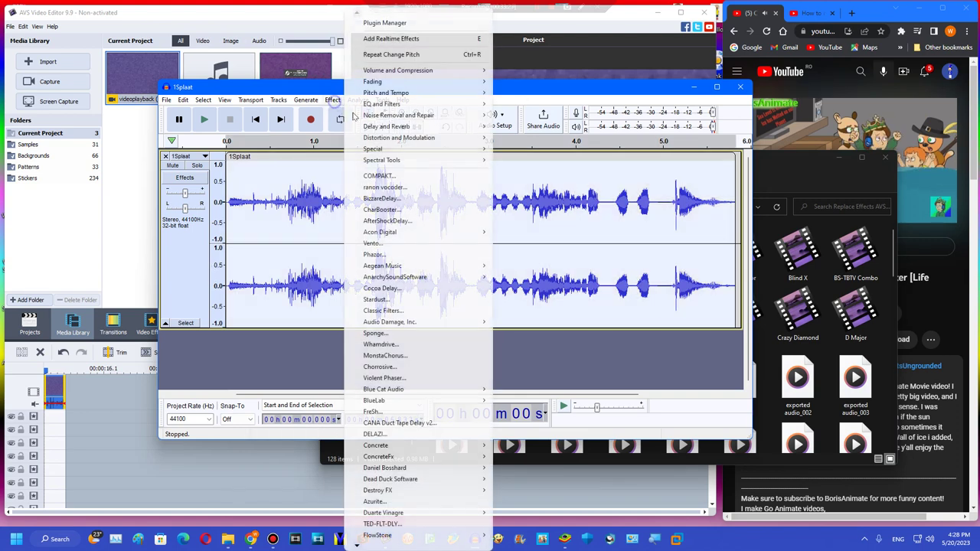
mouse_move(429, 93)
left_click(529, 93)
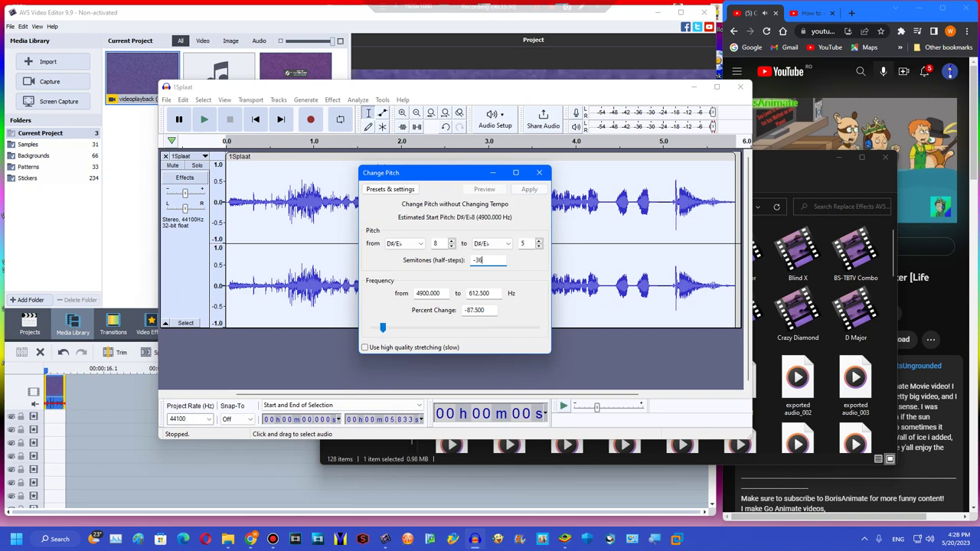
left_click(529, 189)
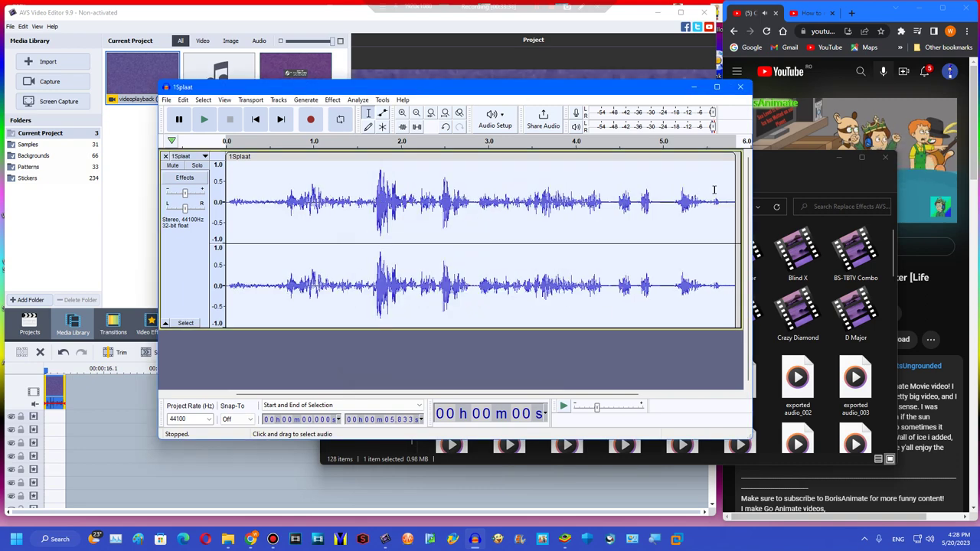
Import 1Splaat again as a second track and change its pitch by -29 semitones
left_click(780, 167)
left_click_drag(452, 253, 268, 375)
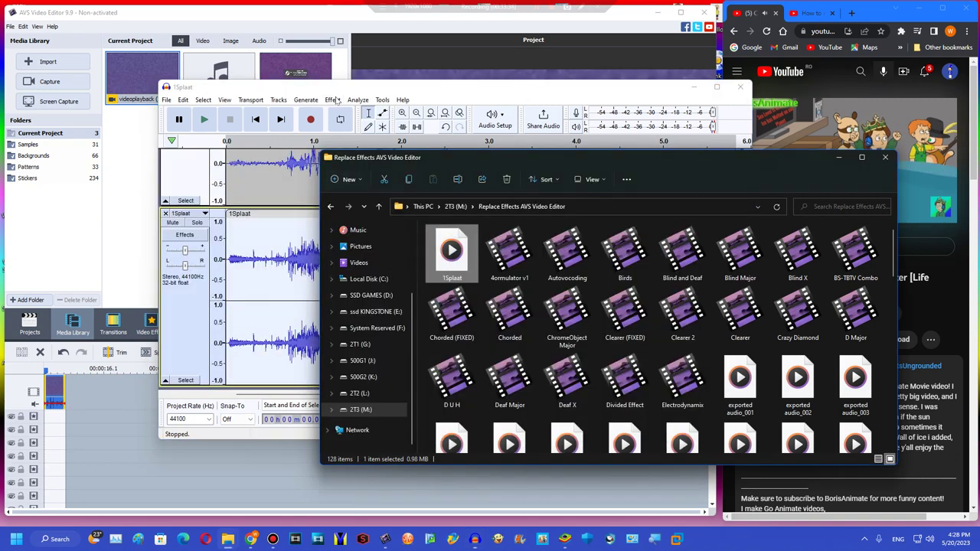
left_click(332, 100)
mouse_move(429, 94)
left_click(536, 93)
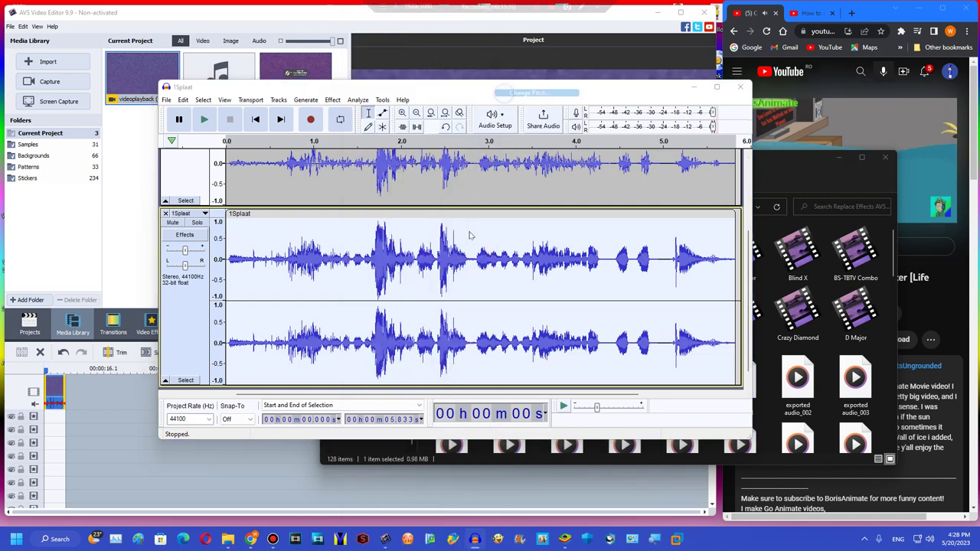
key("BackSpace")
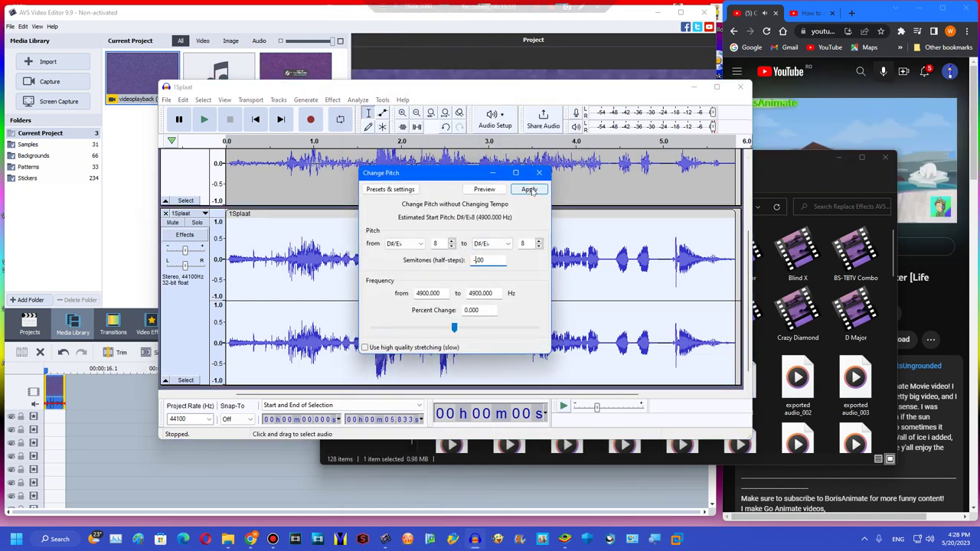
type("29")
left_click(530, 192)
Import 1Splaat as a third track and change its pitch by -24 semitones
left_click(772, 158)
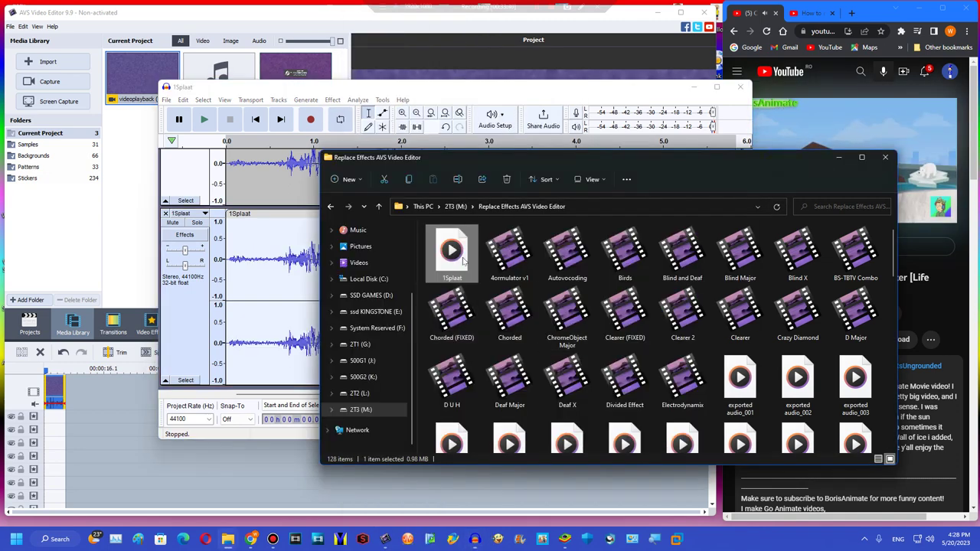
left_click(333, 99)
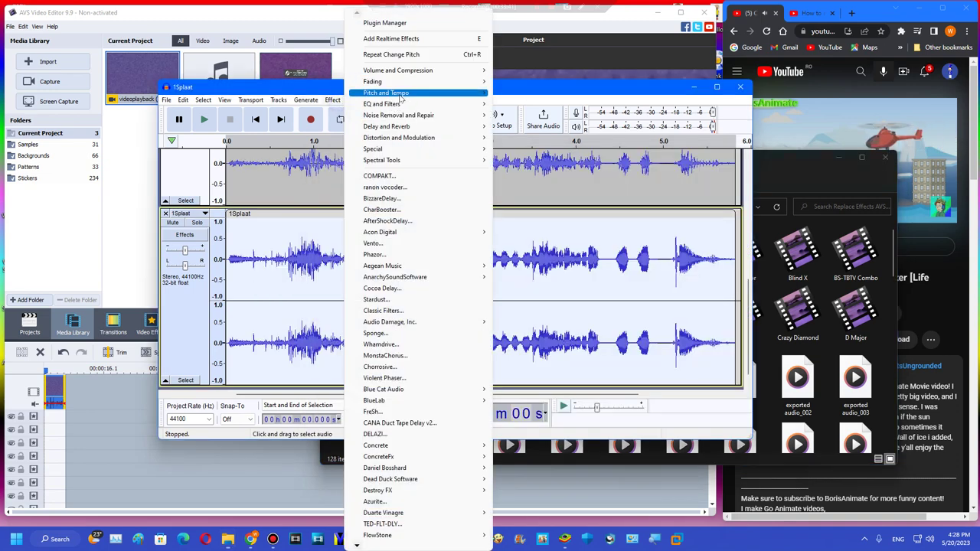
mouse_move(399, 95)
left_click(521, 92)
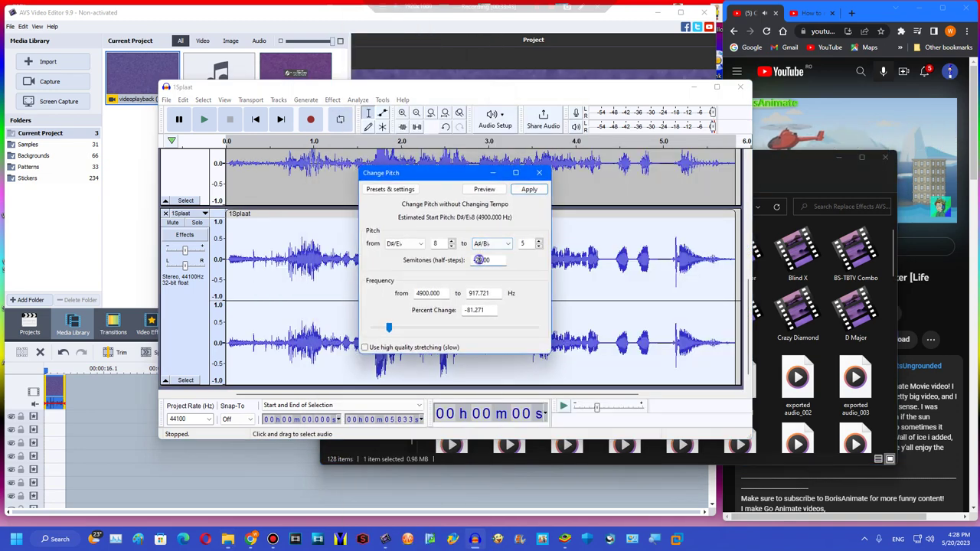
left_click(529, 189)
Import 1Splaat as a fourth track and change its pitch by -20 semitones
key("alt+Tab")
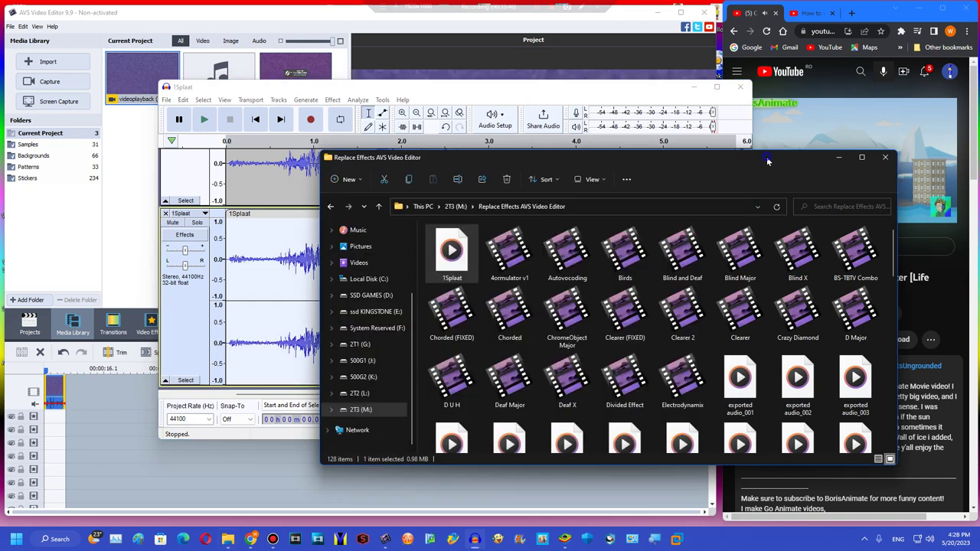
left_click_drag(455, 264, 265, 322)
left_click(332, 100)
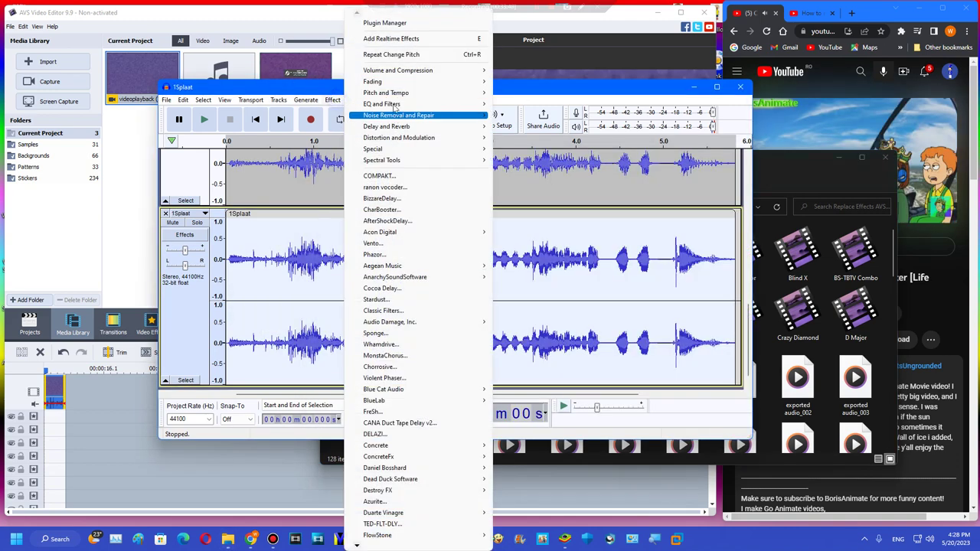
mouse_move(432, 95)
left_click(537, 94)
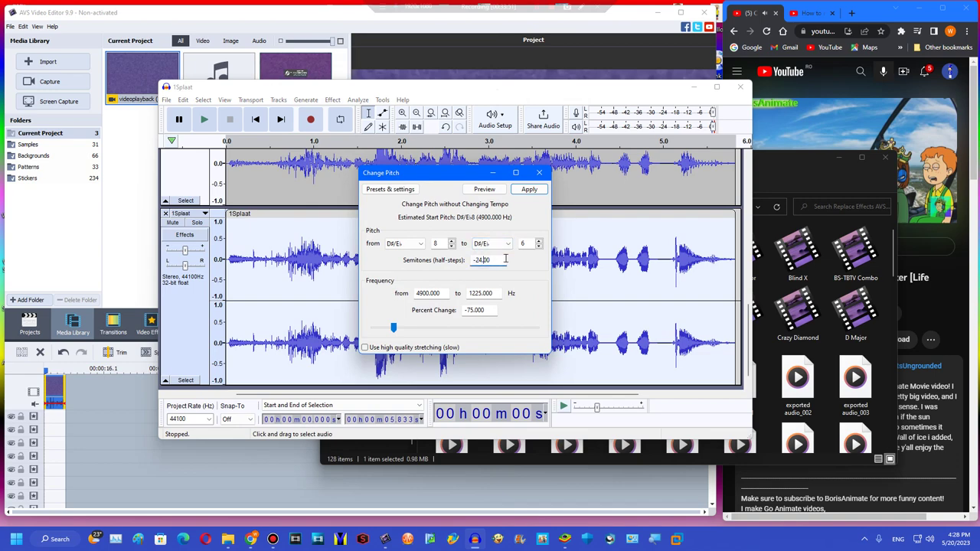
left_click(528, 189)
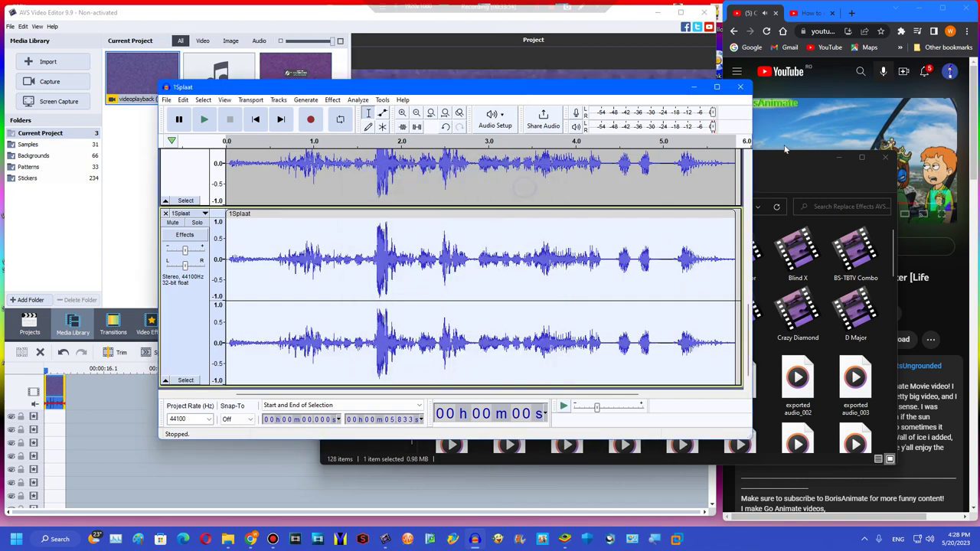
Import 1Splaat as a fifth track and change its pitch by -17 semitones
key("alt+Tab")
left_click(333, 100)
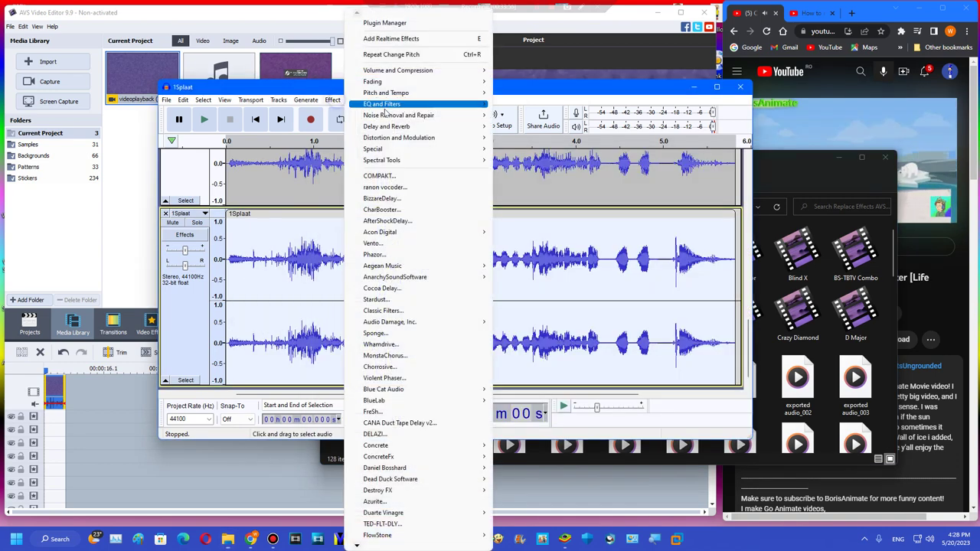
mouse_move(429, 93)
left_click(520, 95)
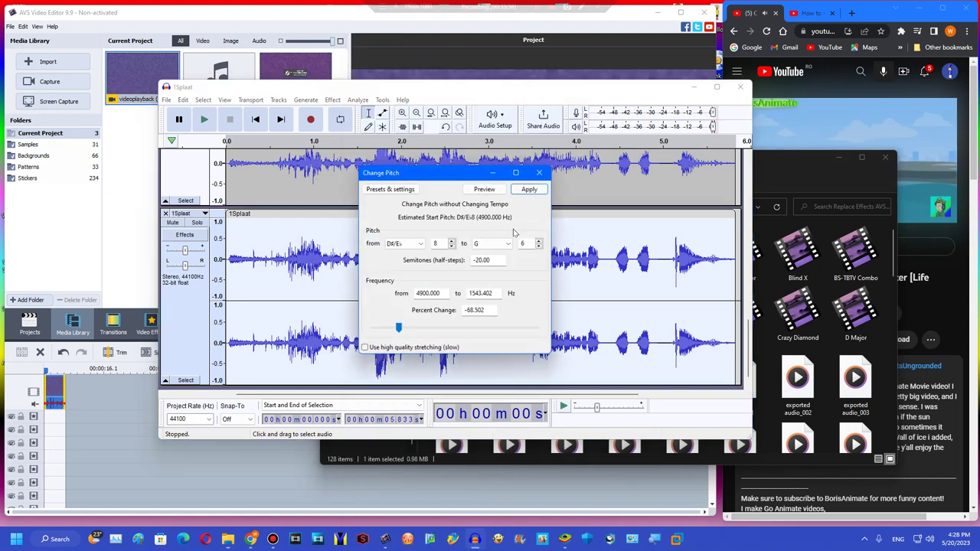
left_click(528, 189)
Import 1Splaat as a sixth track and change its pitch by -12 semitones
key("alt+Tab")
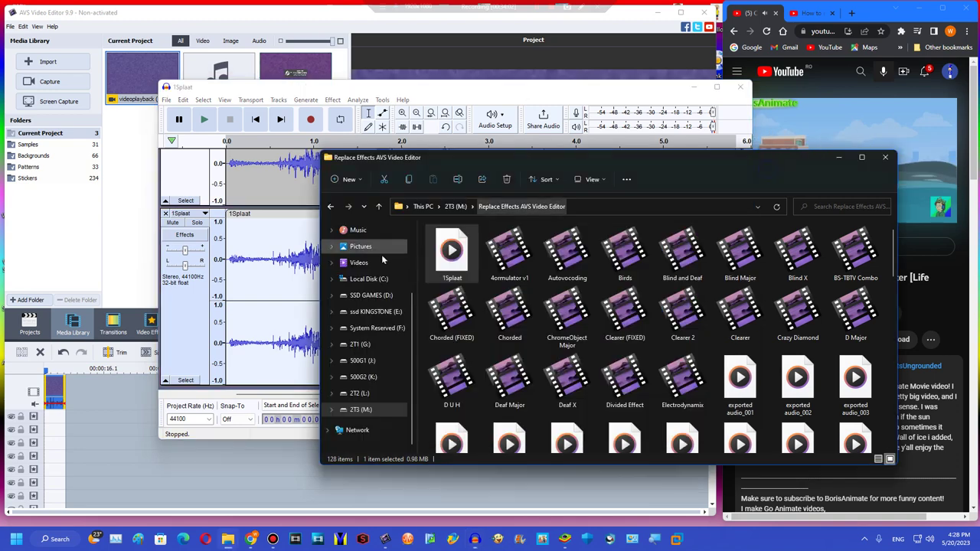
left_click(333, 99)
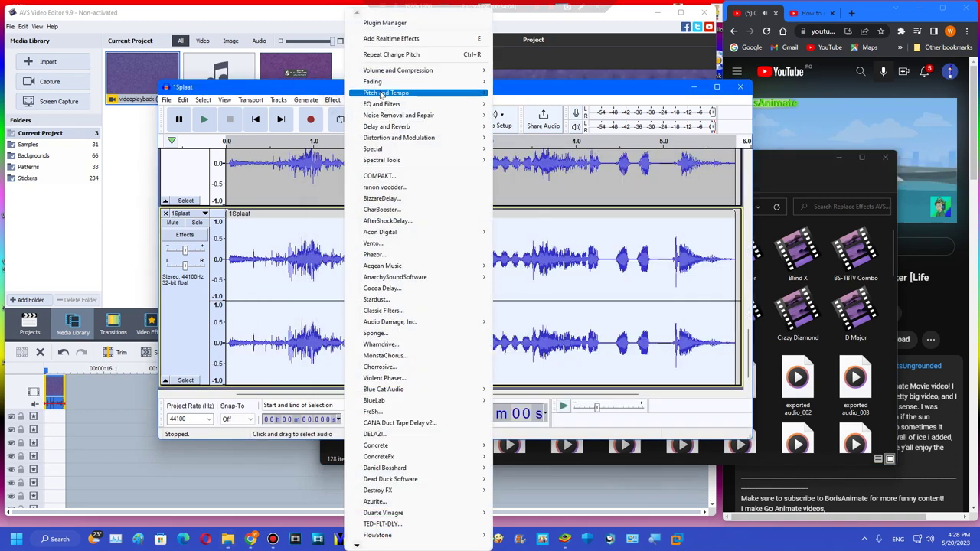
mouse_move(382, 95)
left_click(520, 95)
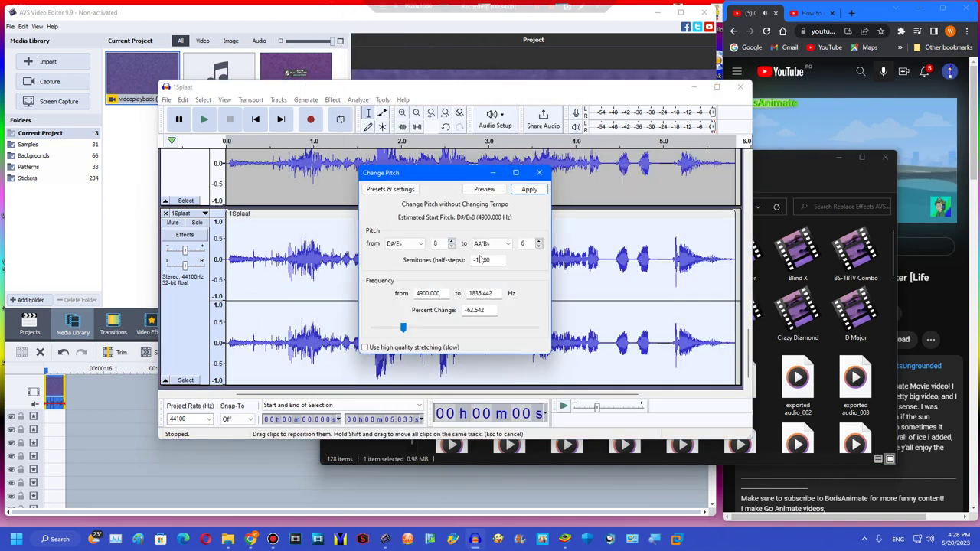
left_click(480, 261)
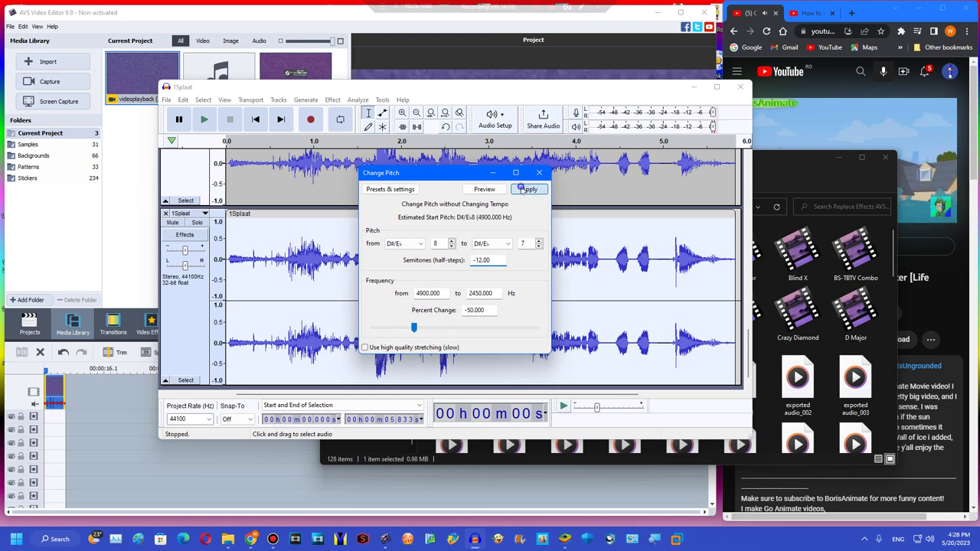
left_click(521, 189)
Play the layered tracks briefly and export them mixed down as the WAV file Rj in My User Videos v2
left_click(205, 120)
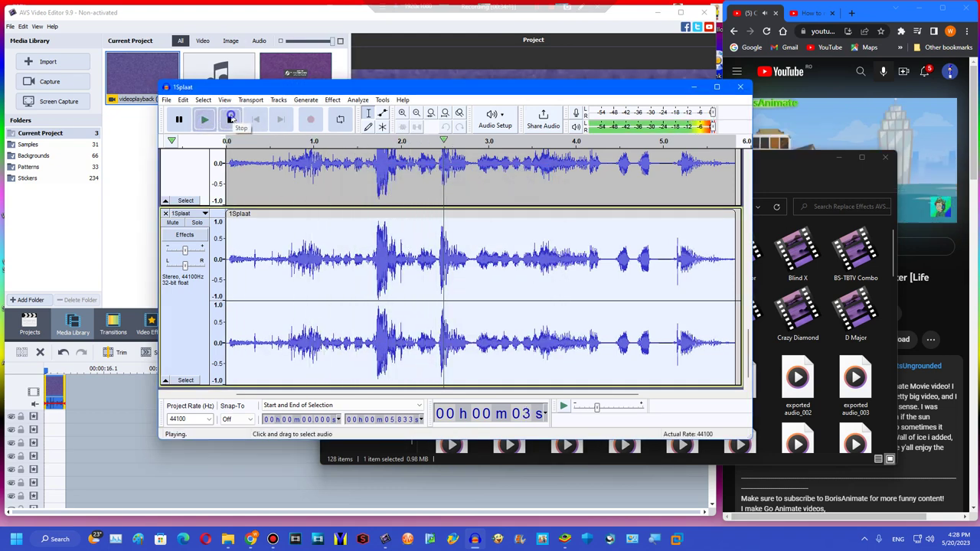
left_click(232, 120)
left_click(166, 100)
mouse_move(220, 179)
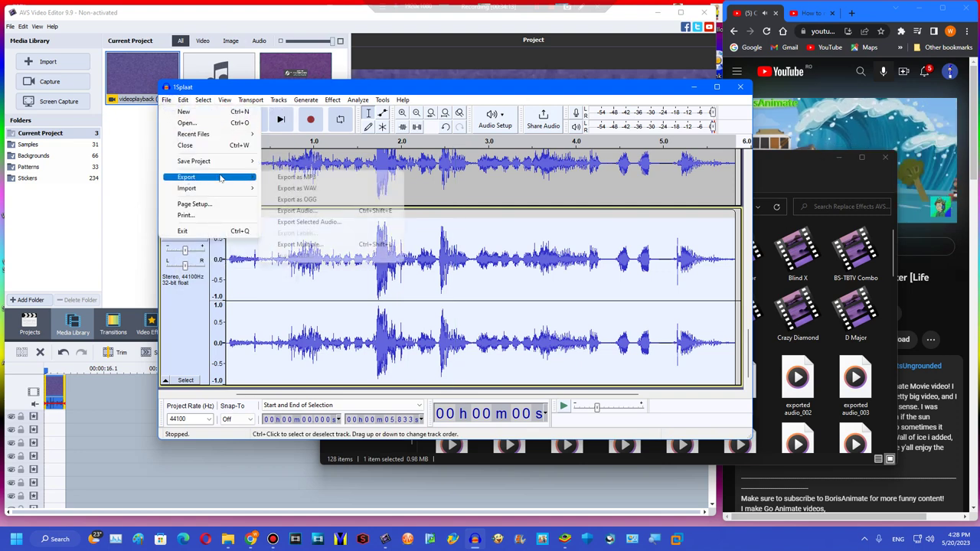
left_click(296, 187)
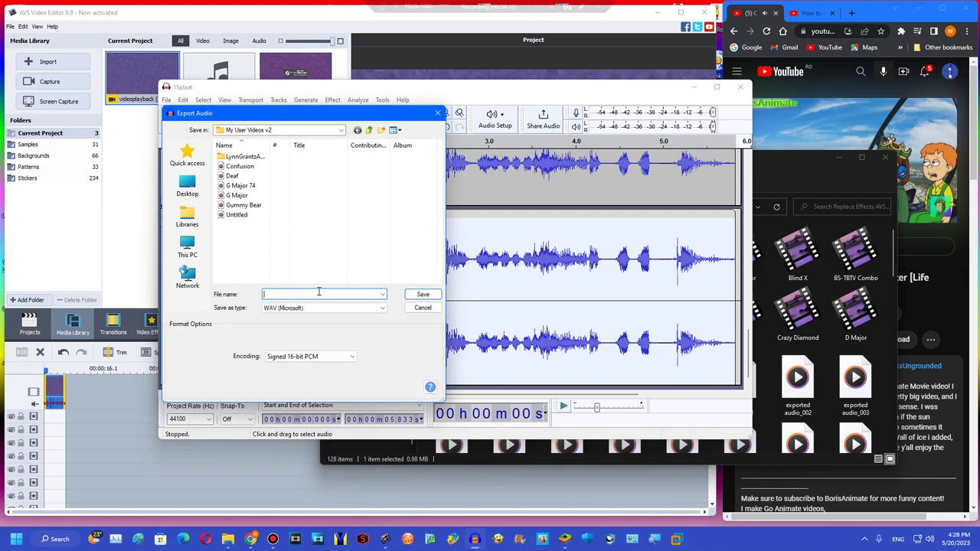
type("R")
key("Return")
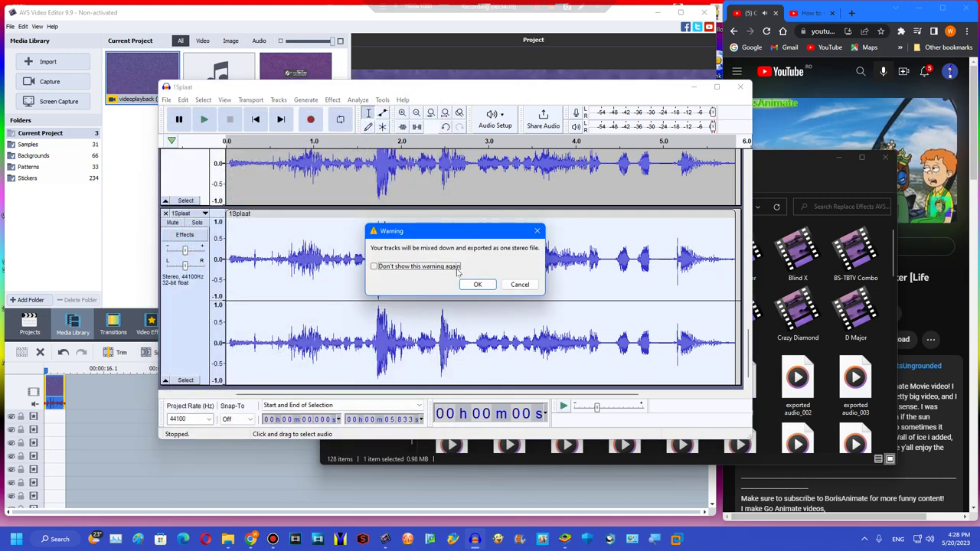
left_click(477, 284)
Undo all edits until the Audacity project holds no tracks, and close Audacity without saving the project
key("ctrl+w")
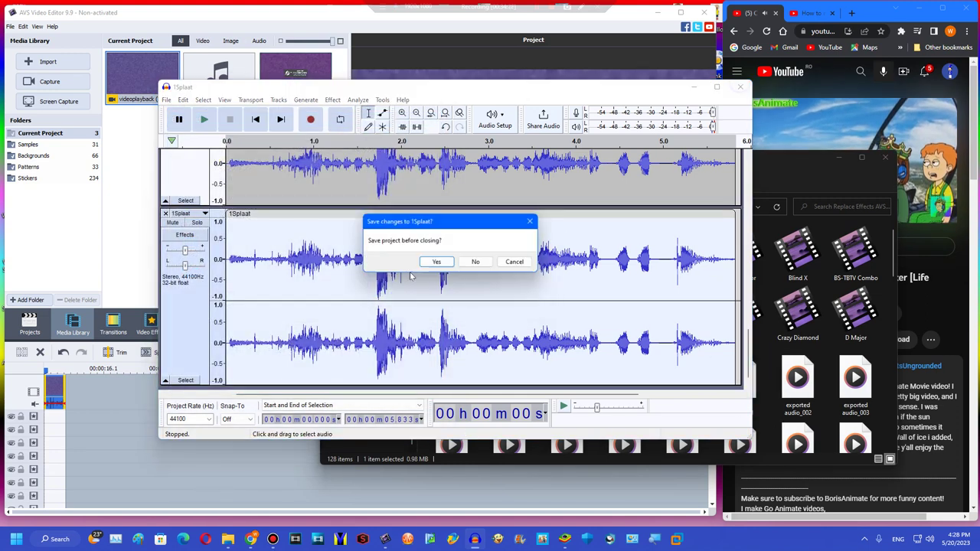
left_click(516, 263)
left_click(442, 126)
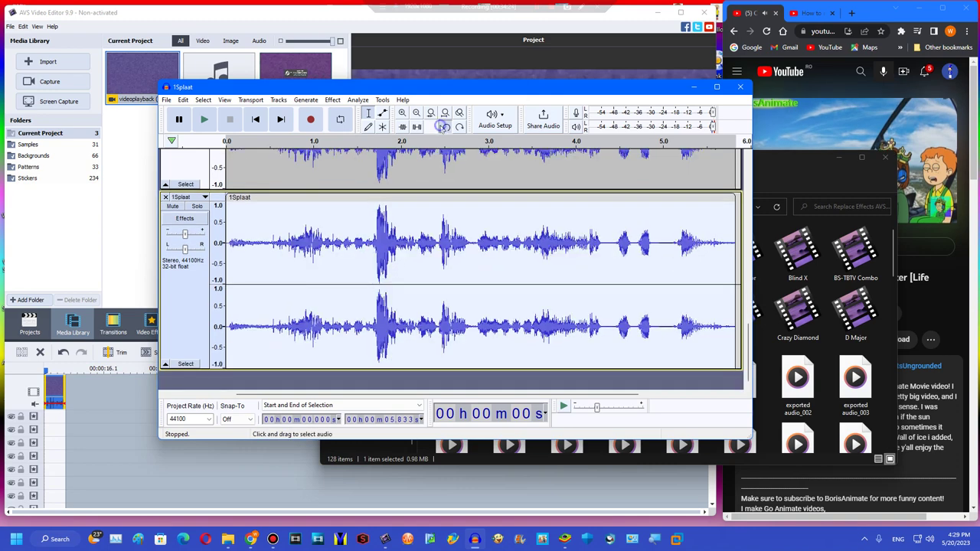
left_click(442, 126)
left_click(442, 126)
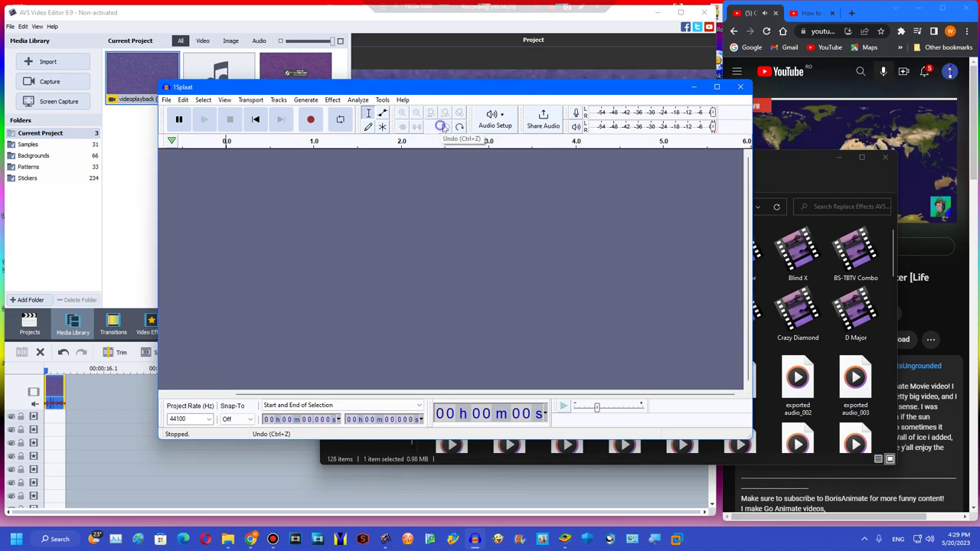
left_click(740, 87)
Find Rj in My User Videos v2 on drive 2T2 (L:) and put it beneath the video clip as replacement audio in AVS Video Editor
scroll(473, 297, "down", 10)
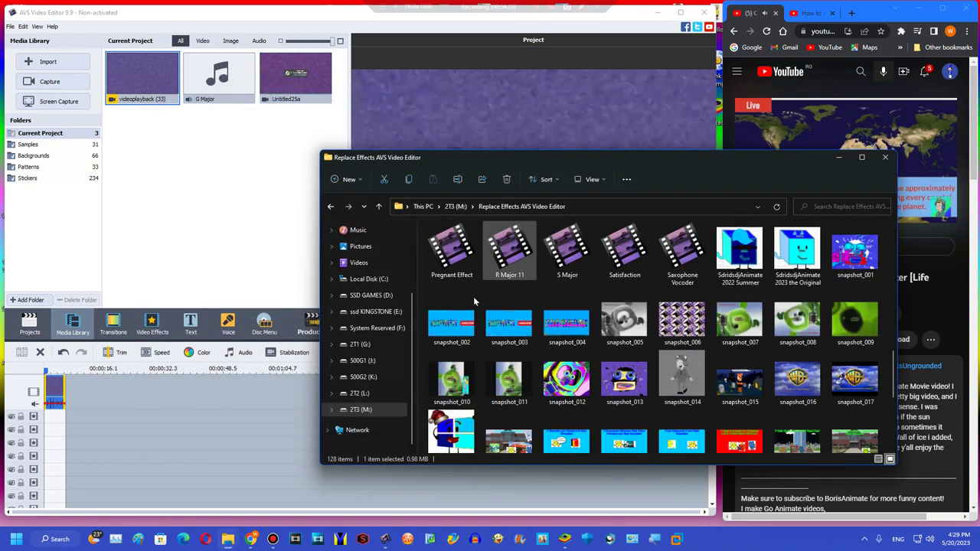
left_click(359, 393)
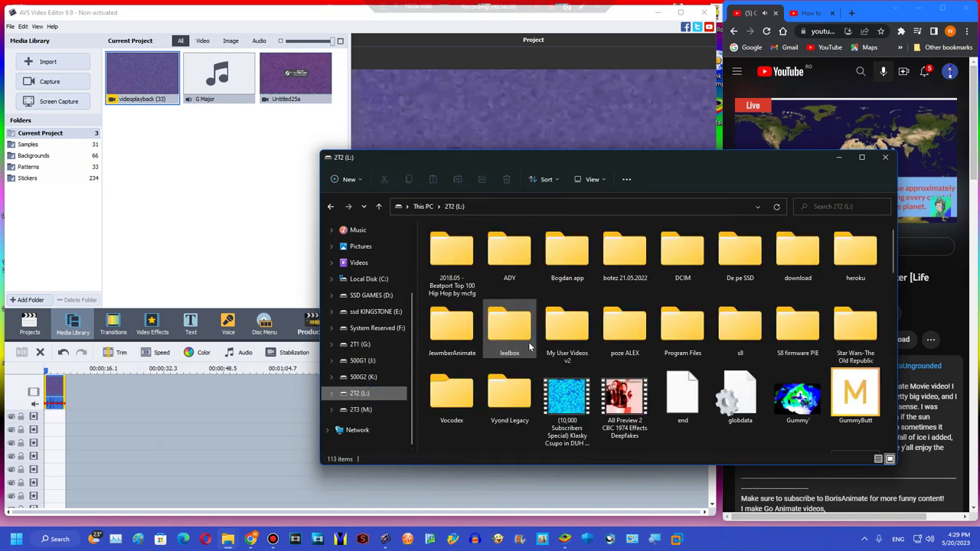
double_click(568, 331)
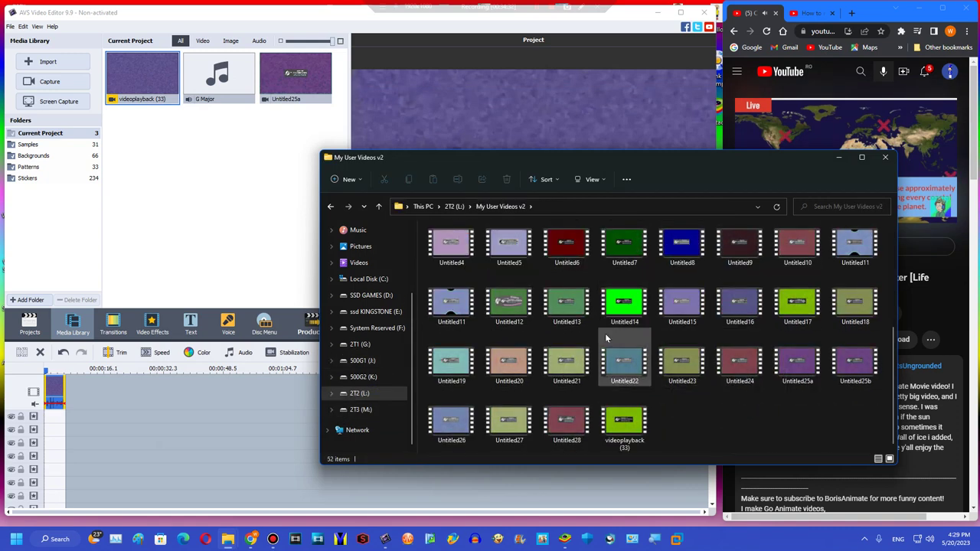
left_click_drag(451, 417, 87, 456)
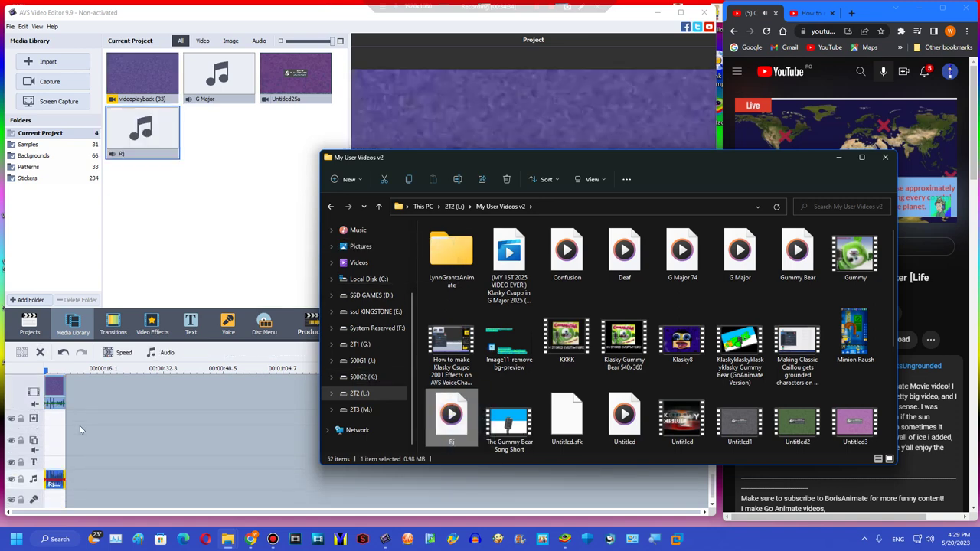
left_click(65, 473)
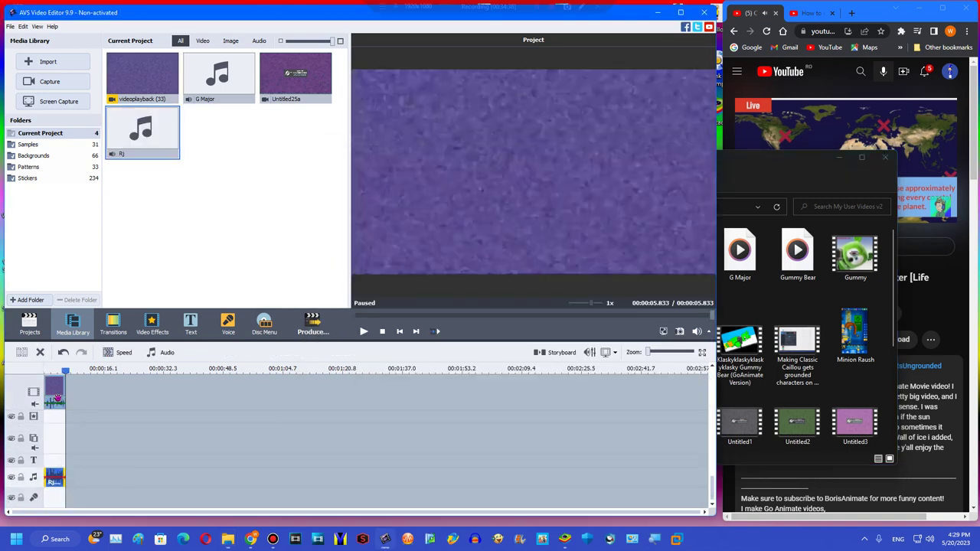
right_click(59, 398)
left_click(82, 329)
Preview the first seconds of the project with the Rj audio and minimize the file window
left_click(364, 331)
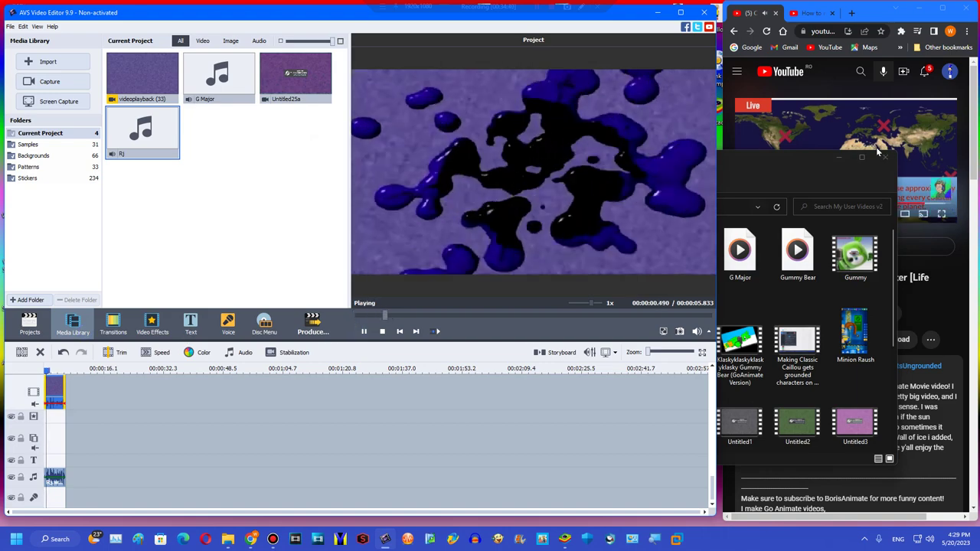
left_click(839, 157)
scroll(76, 381, "up", 1)
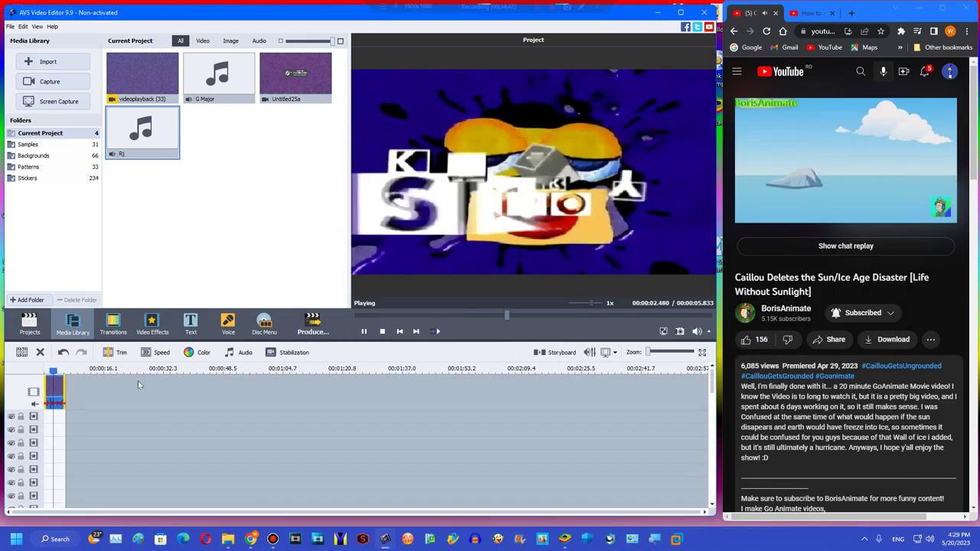
left_click(382, 332)
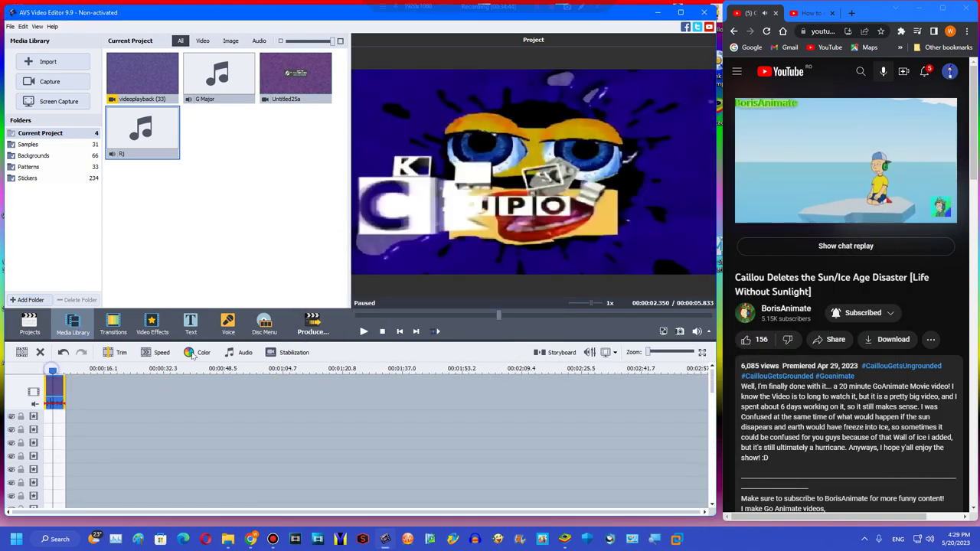
Set the video clip's hue to 100 in the color correction
left_click(197, 353)
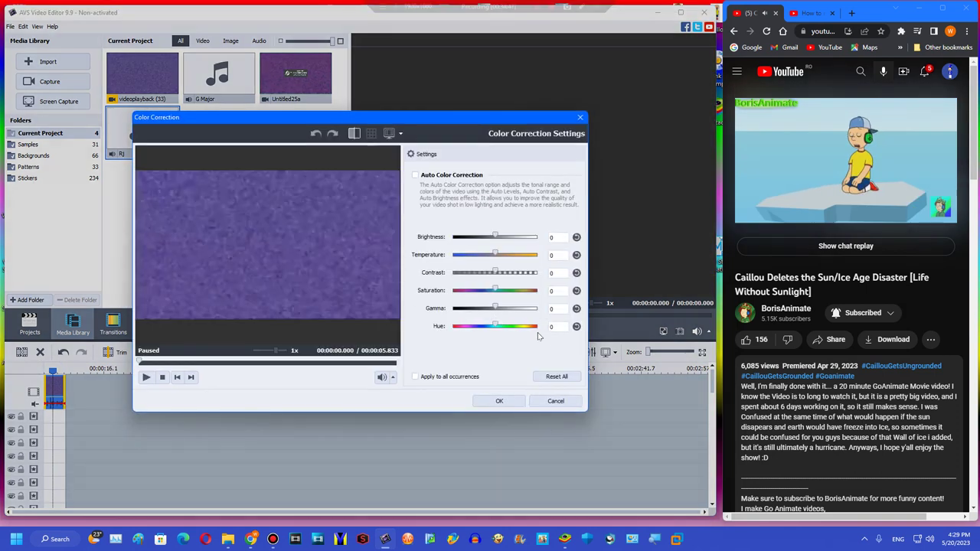
left_click(557, 326)
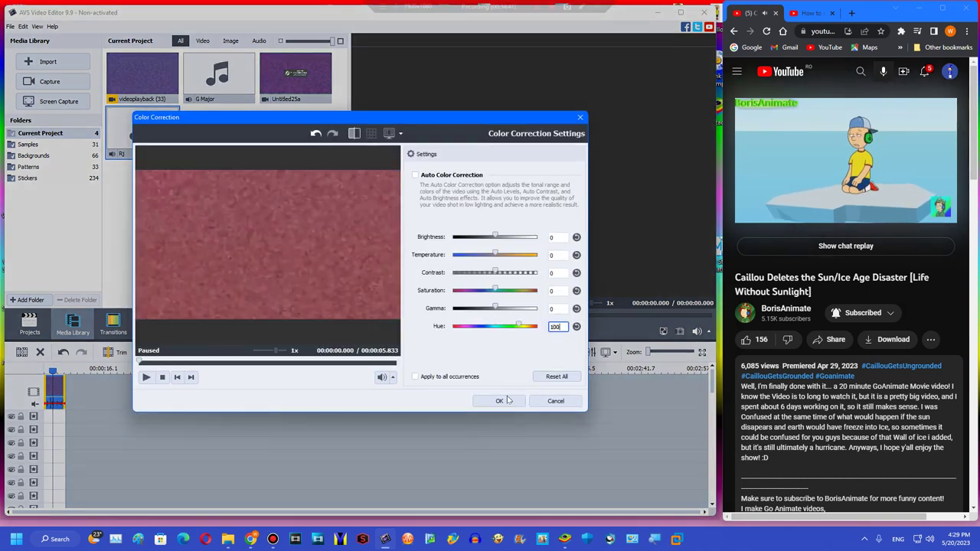
left_click(499, 401)
Add the Mirror effect above the video clip's start and shorten it to the clip's length
left_click(153, 325)
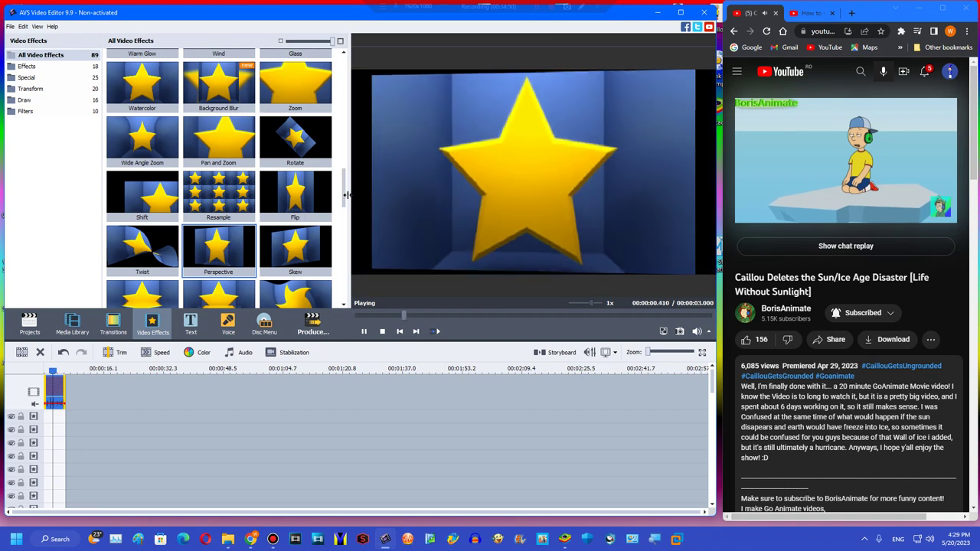
scroll(219, 192, "down", 1)
left_click(142, 245)
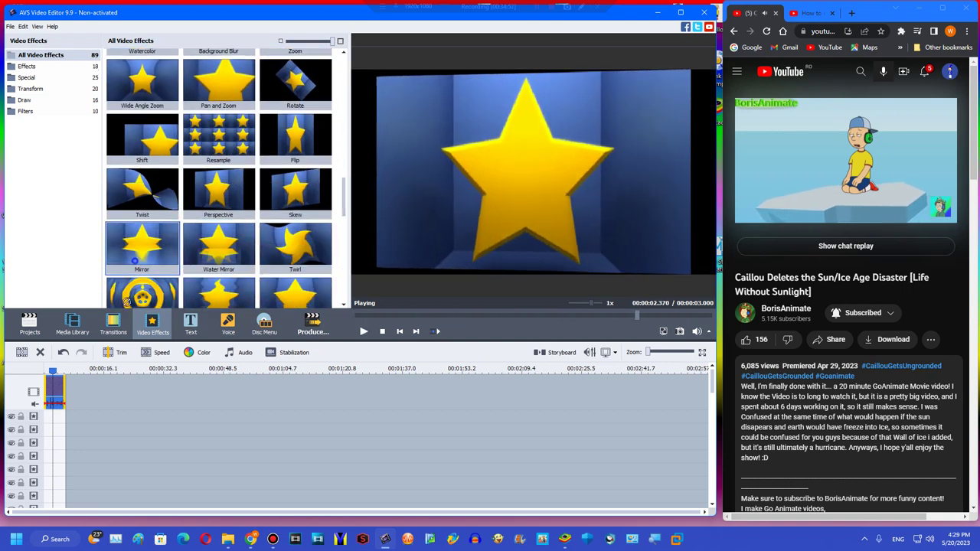
left_click_drag(134, 260, 274, 421)
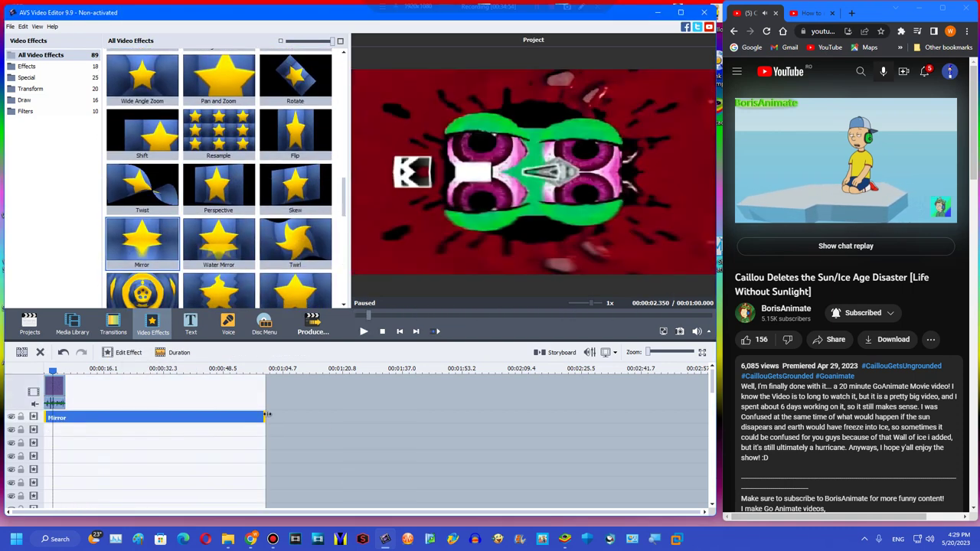
left_click(92, 413)
left_click_drag(67, 405, 65, 410)
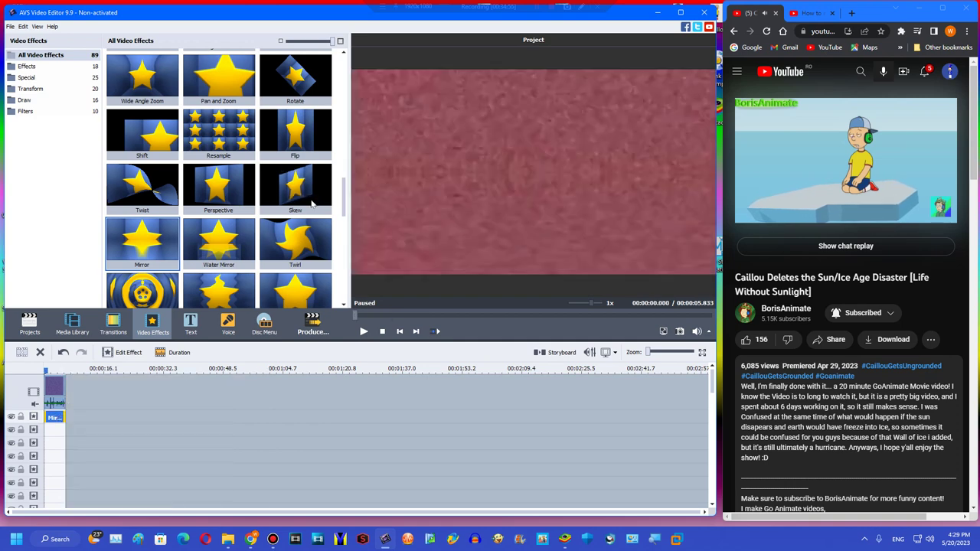
Add the Invert effect on the second effect row, covering the length of the video clip
left_click_drag(344, 183, 334, 56)
left_click_drag(219, 73, 55, 430)
right_click(52, 414)
left_click(84, 470)
left_click(273, 202)
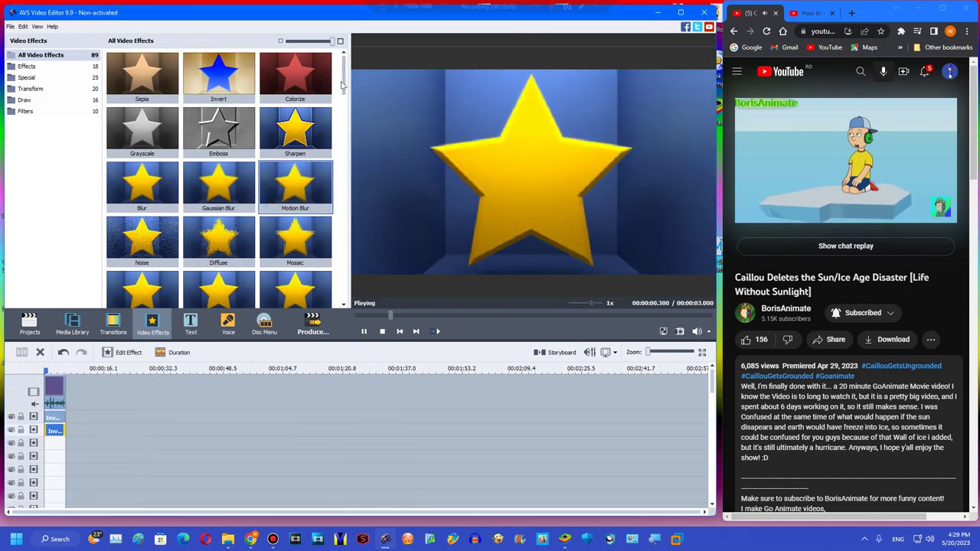
Replace the effect on the second effect row with the Flip effect and preview the result partway through the project
left_click_drag(342, 86, 330, 201)
left_click_drag(295, 191, 53, 431)
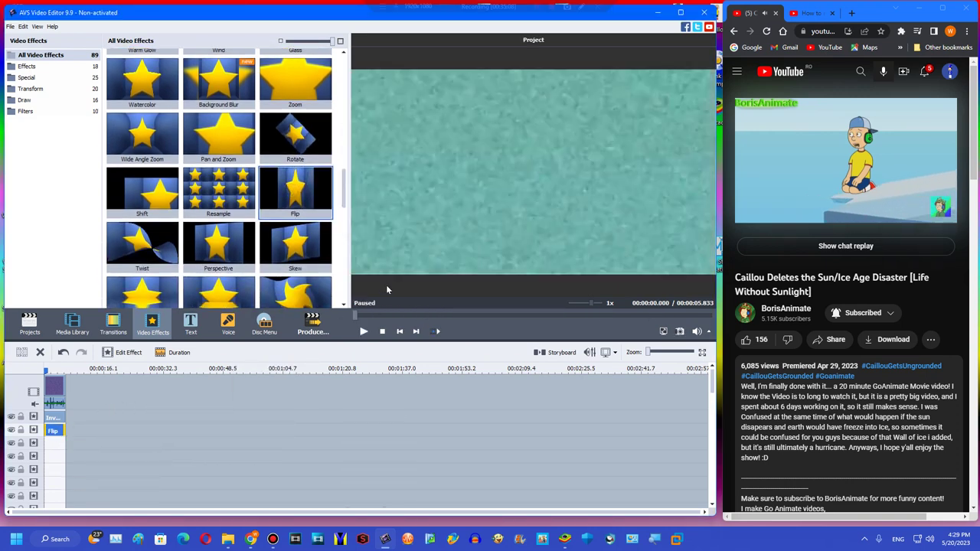
left_click_drag(418, 317, 441, 315)
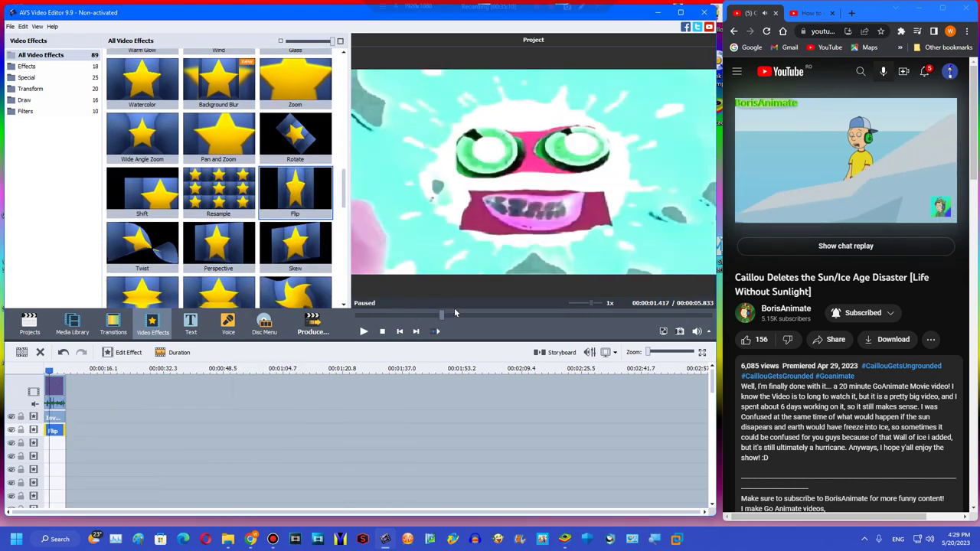
left_click(470, 314)
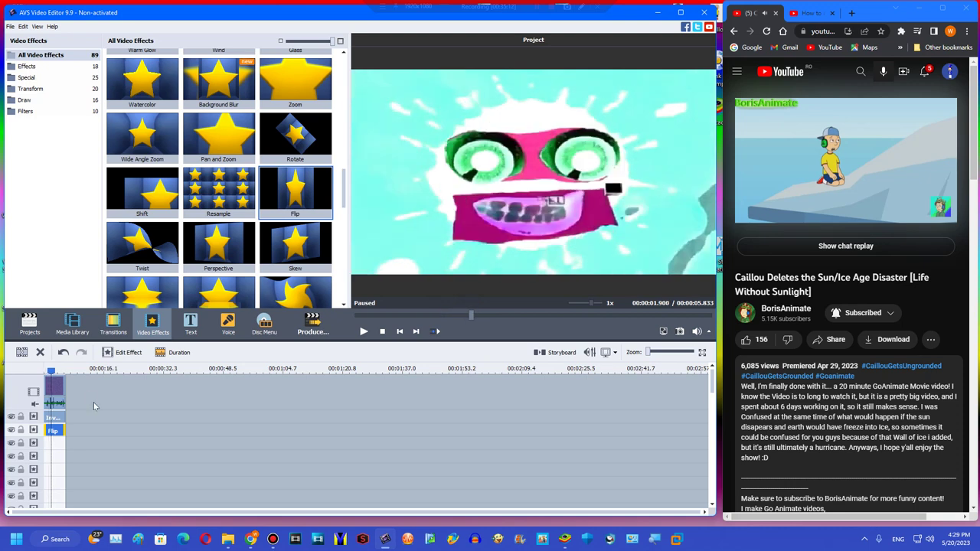
Set the video clip's hue to 110 in the color correction
left_click(56, 388)
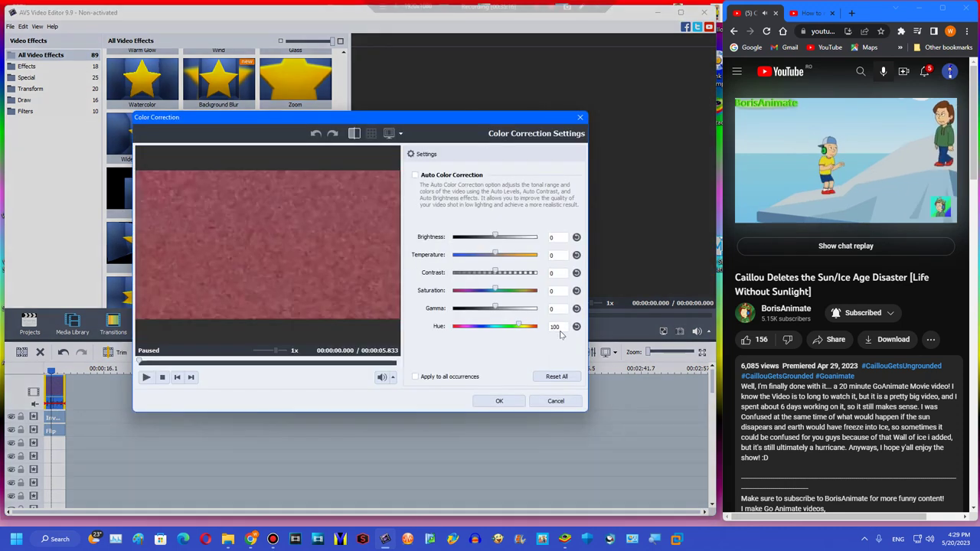
double_click(559, 330)
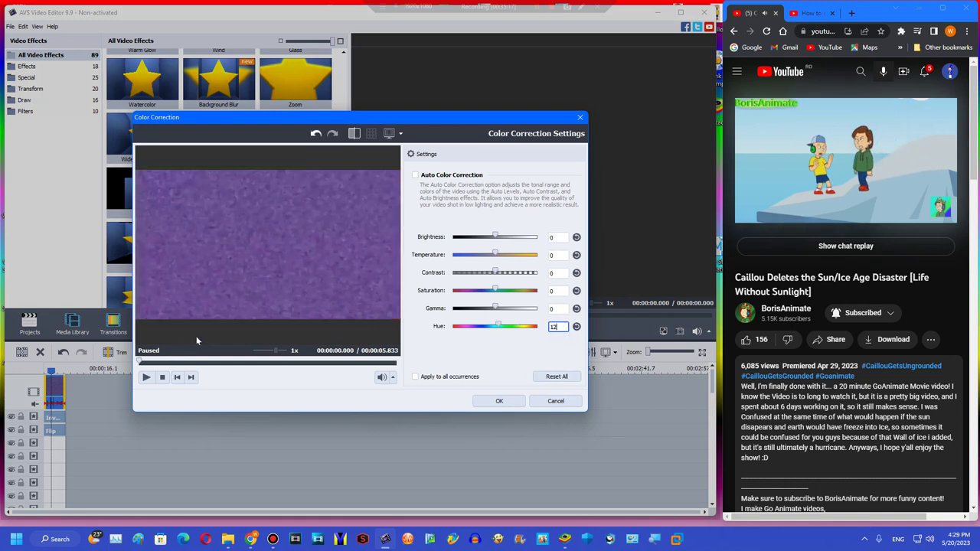
key("BackSpace")
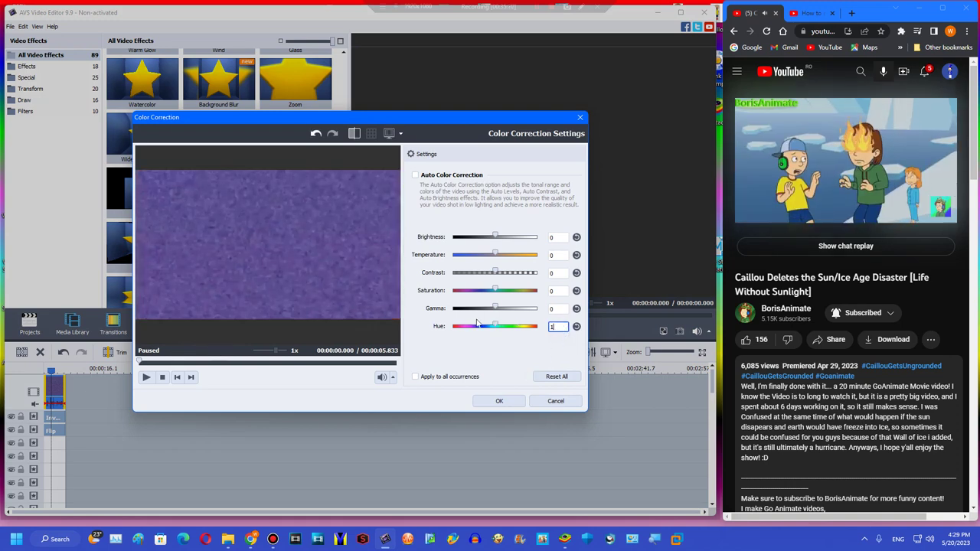
type("10")
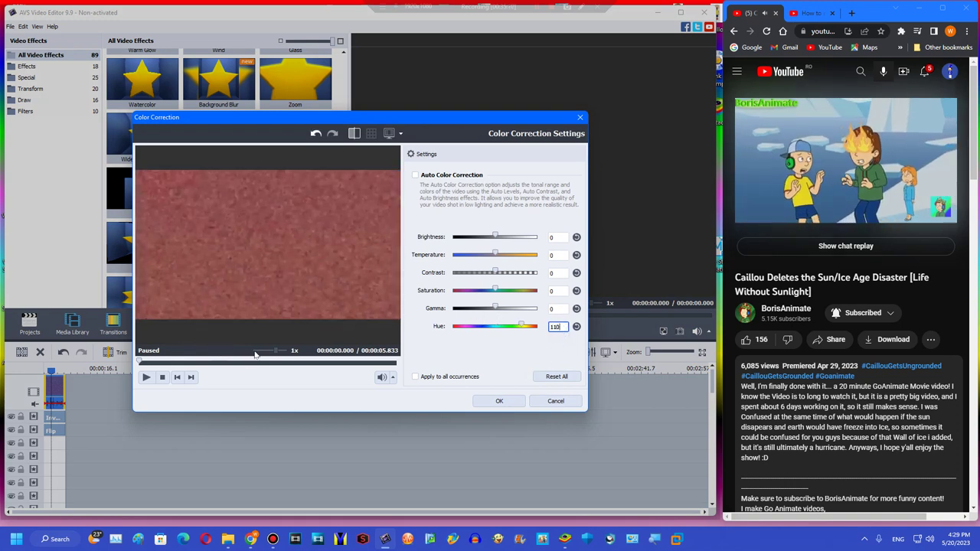
left_click(500, 401)
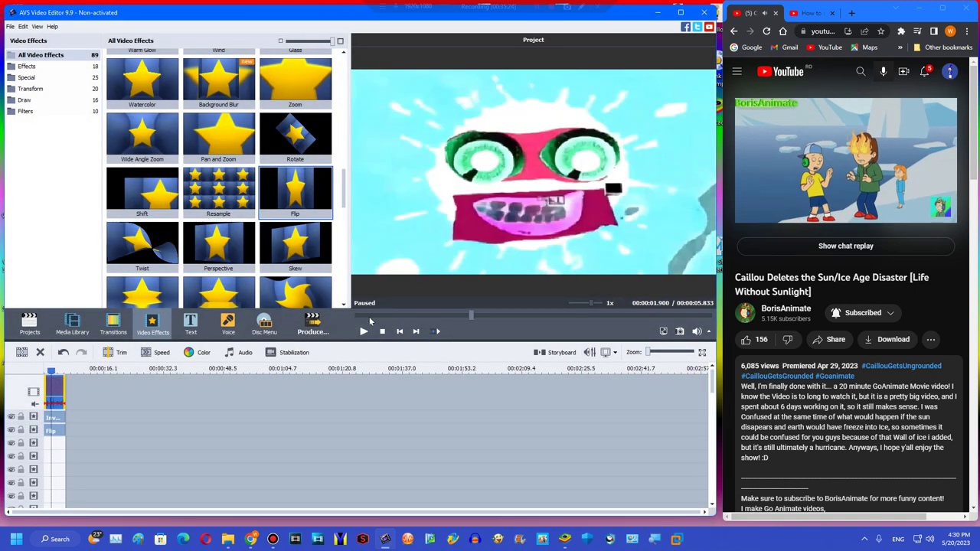
Switch to YouTube, play the latest video from the BorisAnimate channel and skip past its opening warning
left_click(754, 317)
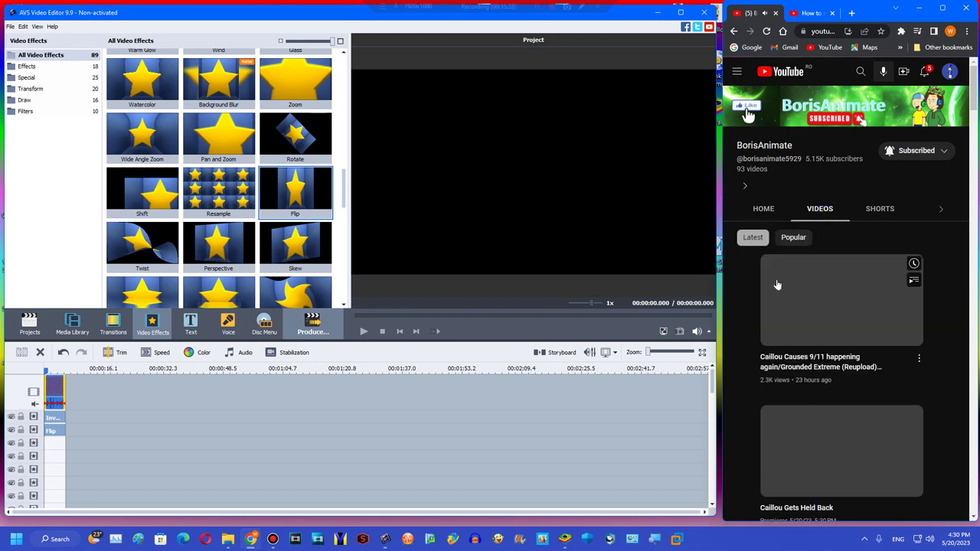
left_click(778, 293)
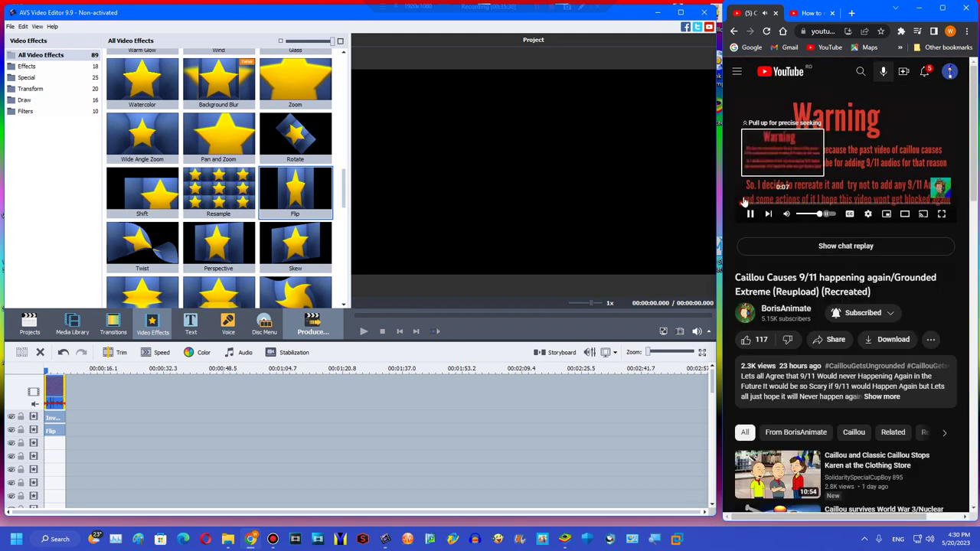
left_click(755, 203)
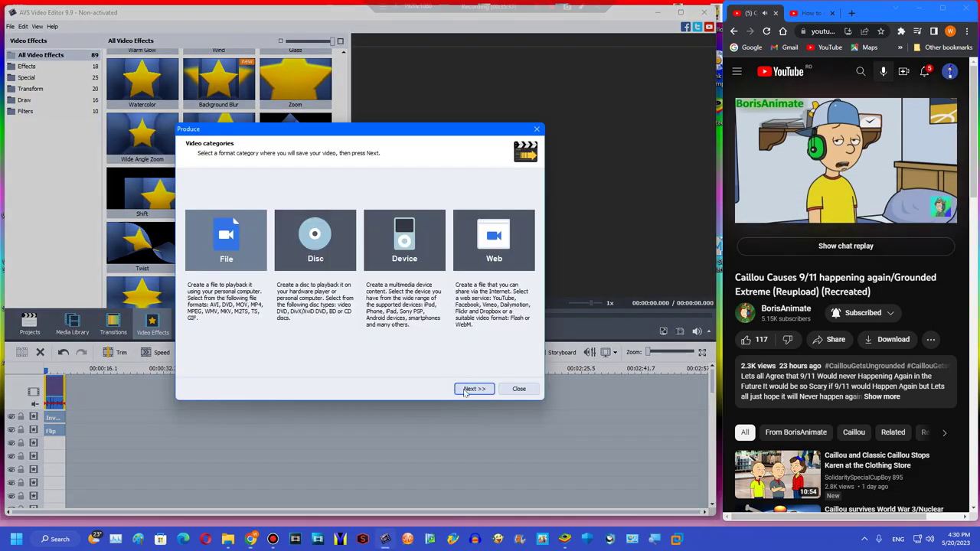
Export the project as a WMV file named Untitled29 to the My User Videos v2 folder and dismiss the completion notice
left_click(465, 390)
left_click(464, 389)
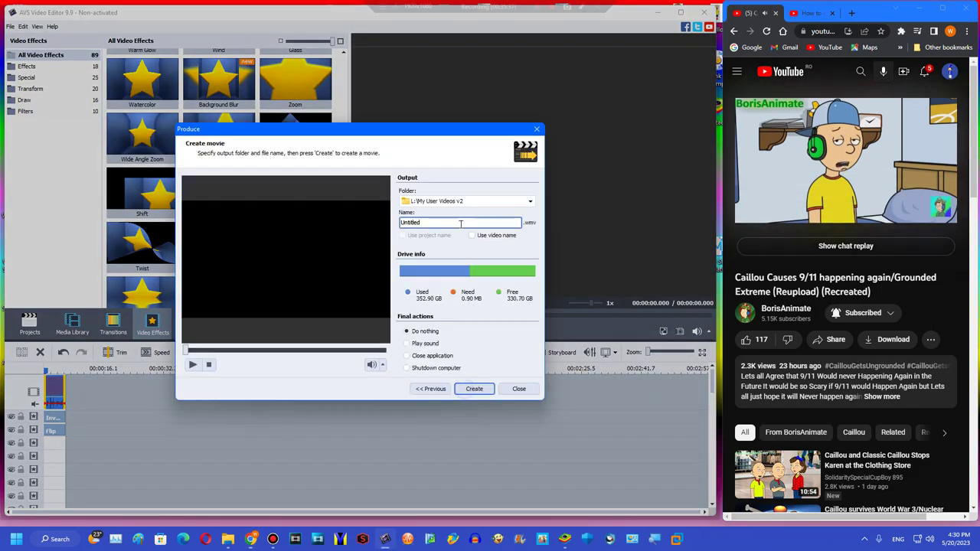
type("9")
left_click(474, 389)
left_click(315, 315)
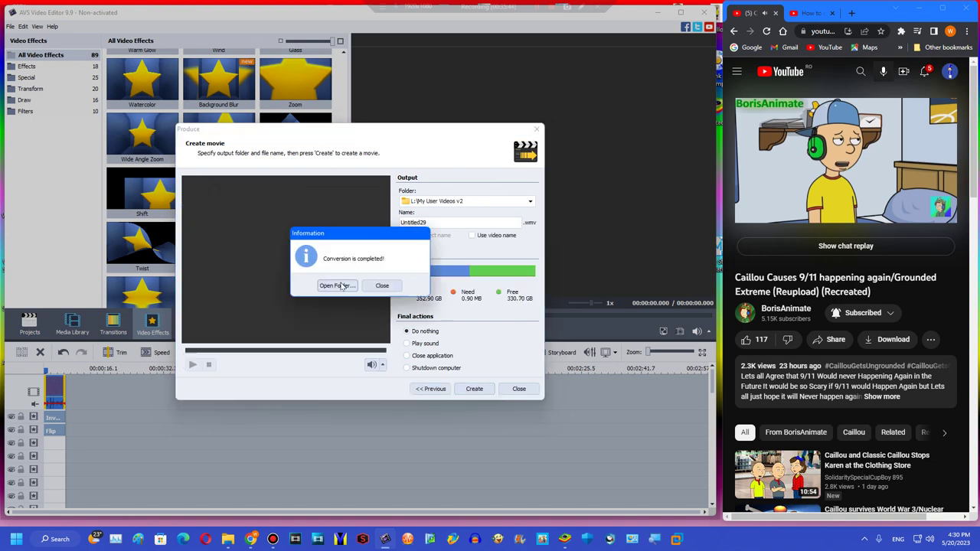
left_click(387, 284)
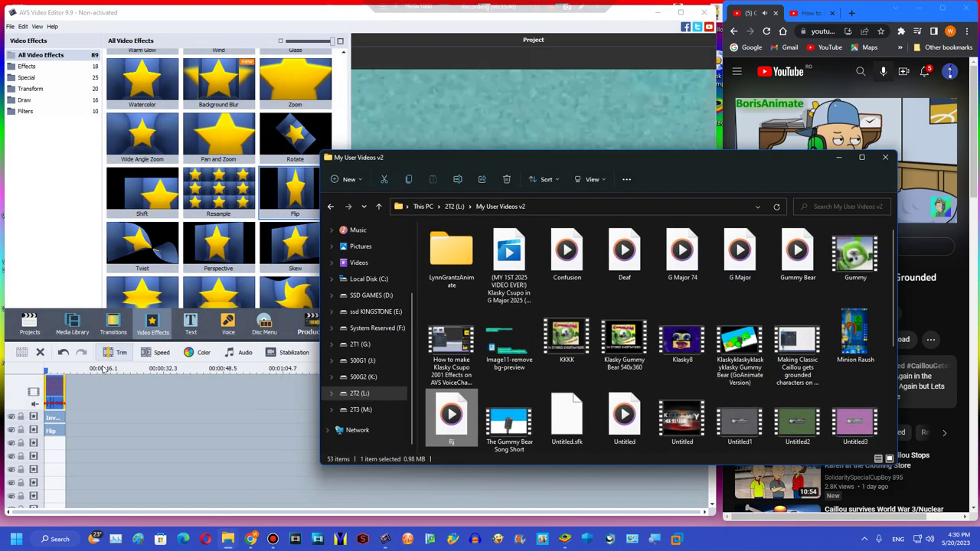
Delete the video clip with its effects from the timeline and minimize the editor
left_click(53, 384)
left_click(40, 352)
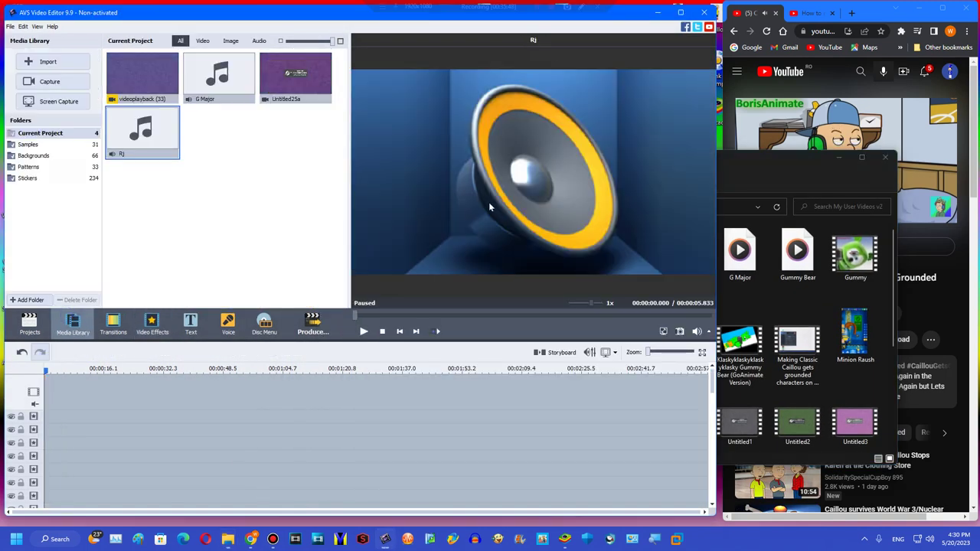
left_click(657, 12)
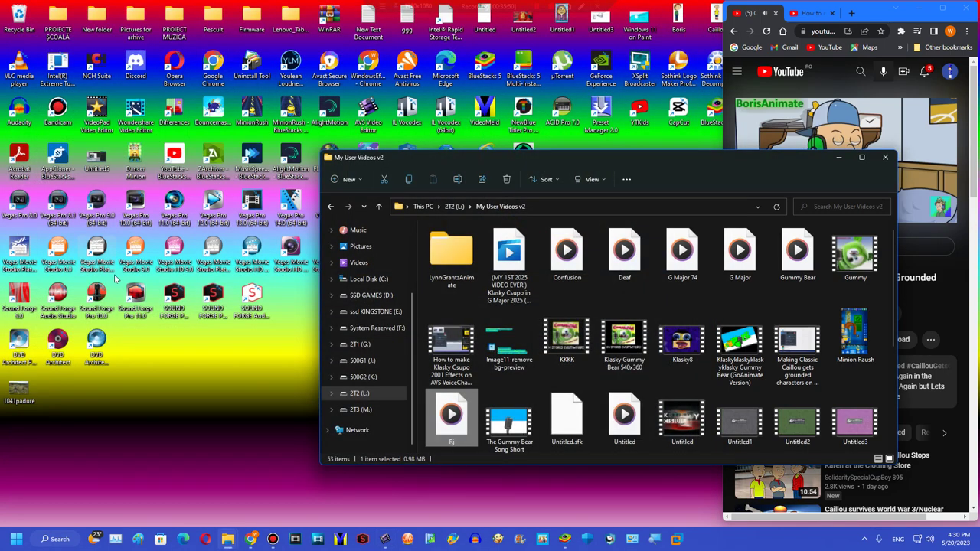
Launch Sony Vegas Pro 8.0, place Untitled29 from the video folder on the timeline and close the Sony Net Notify window
left_click(22, 200)
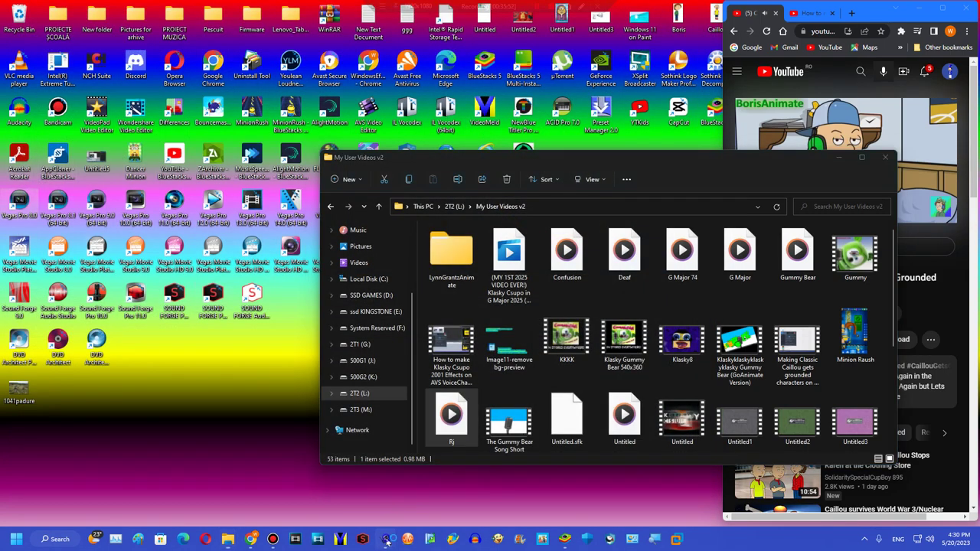
left_click(387, 540)
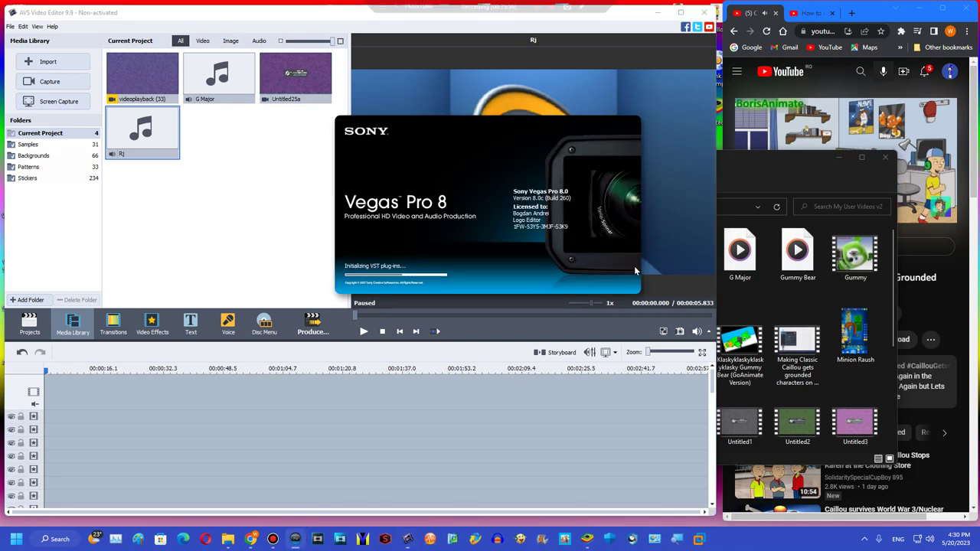
left_click(761, 171)
scroll(683, 287, "down", 5)
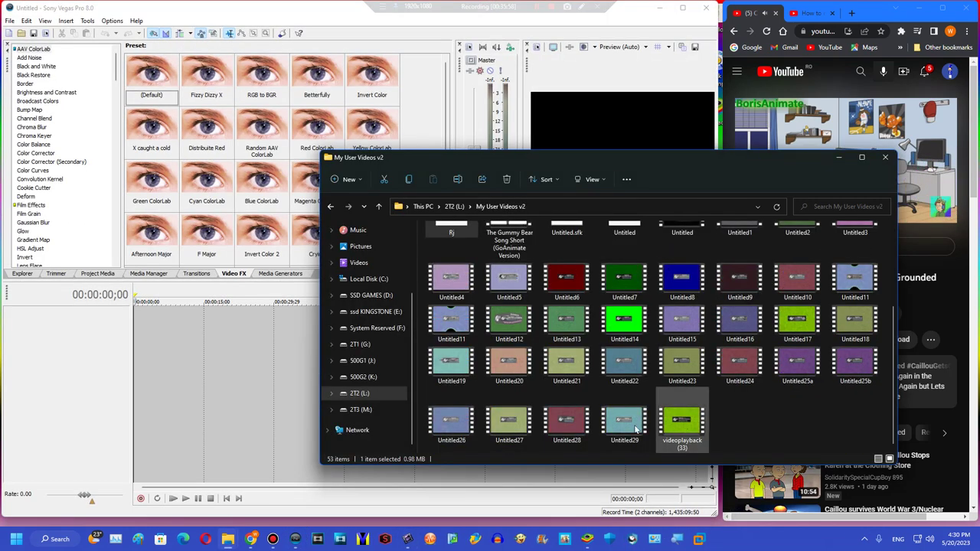
left_click_drag(624, 427, 163, 344)
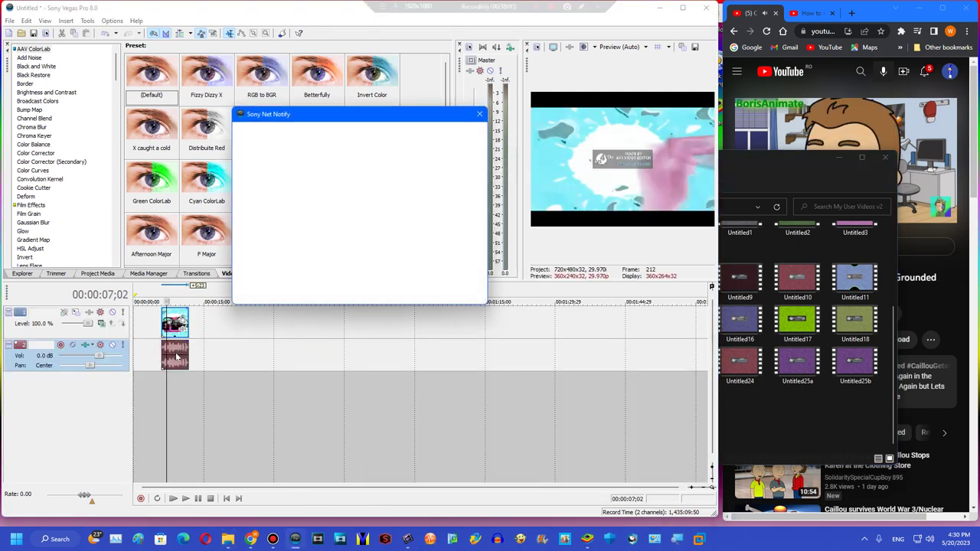
left_click(479, 113)
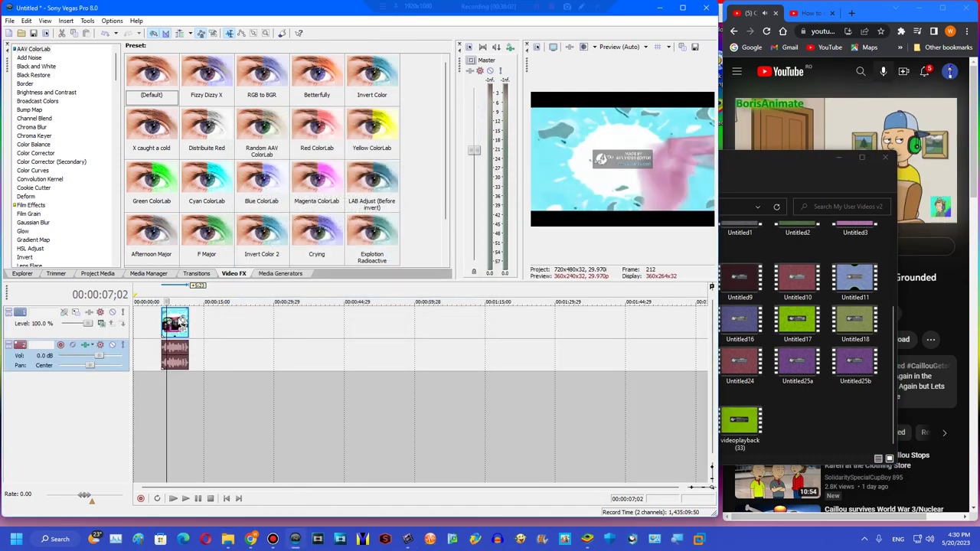
Reverse the Untitled29 clip and move it to the start of the timeline
right_click(179, 323)
left_click(222, 212)
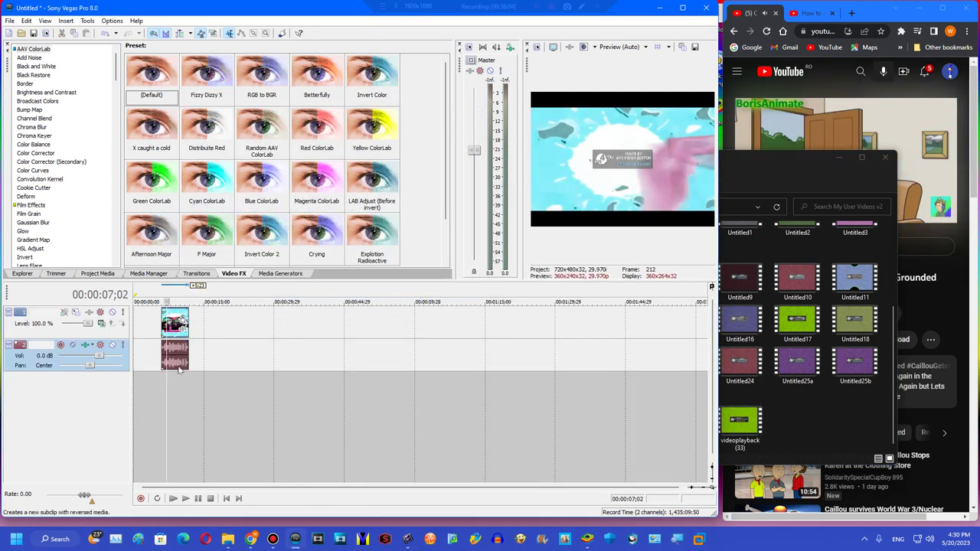
left_click_drag(178, 351, 116, 352)
Open the properties of the reversed clip's audio event
left_click(135, 356)
right_click(134, 364)
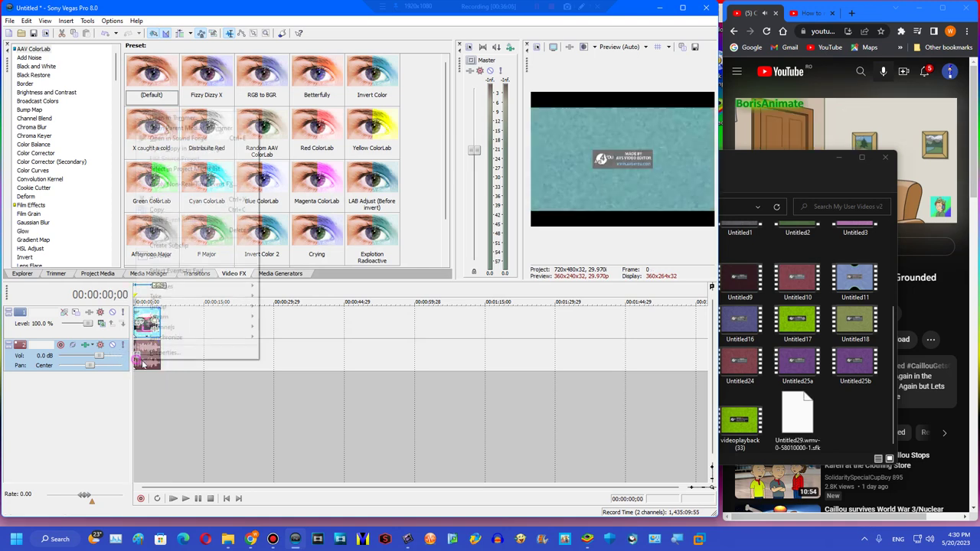
left_click(139, 363)
right_click(142, 361)
left_click(195, 354)
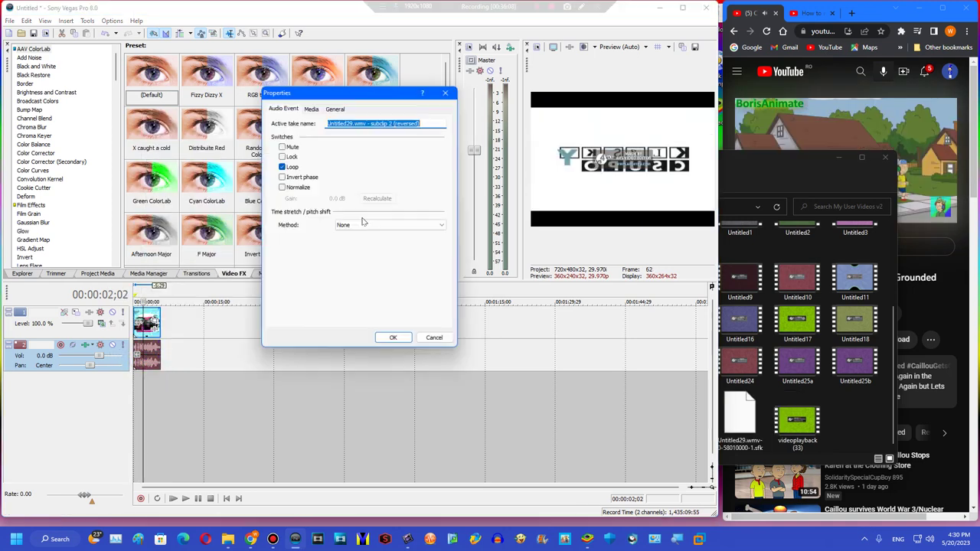
Apply Classic time stretch to the reversed audio event with a pitch change of -12 and the A17 Drums, unpitched (minimum echo) attribute
left_click(353, 238)
left_click(412, 279)
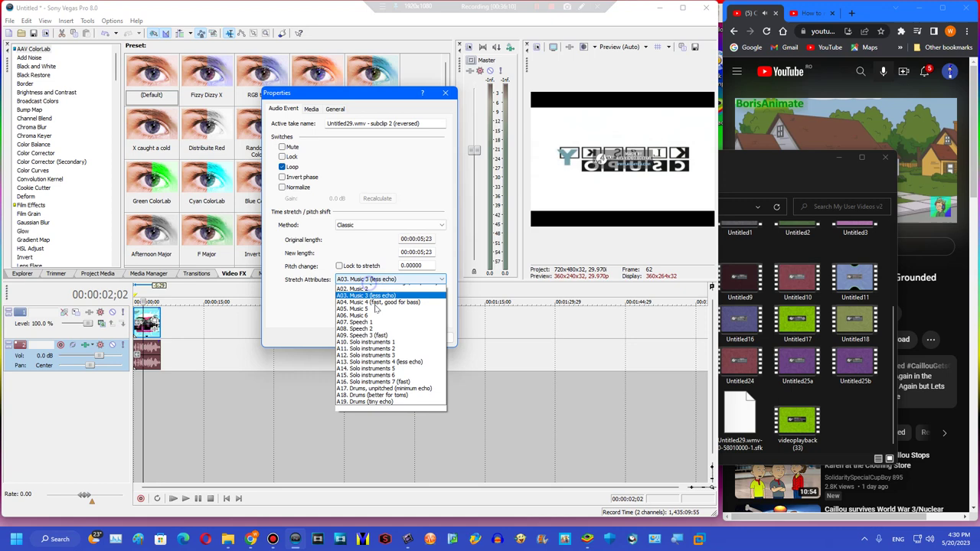
left_click(375, 398)
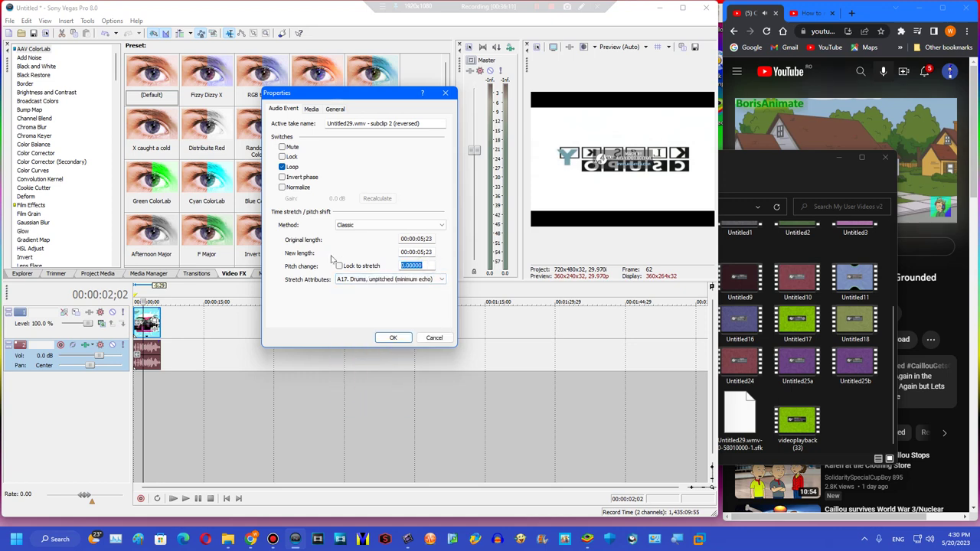
type("-12")
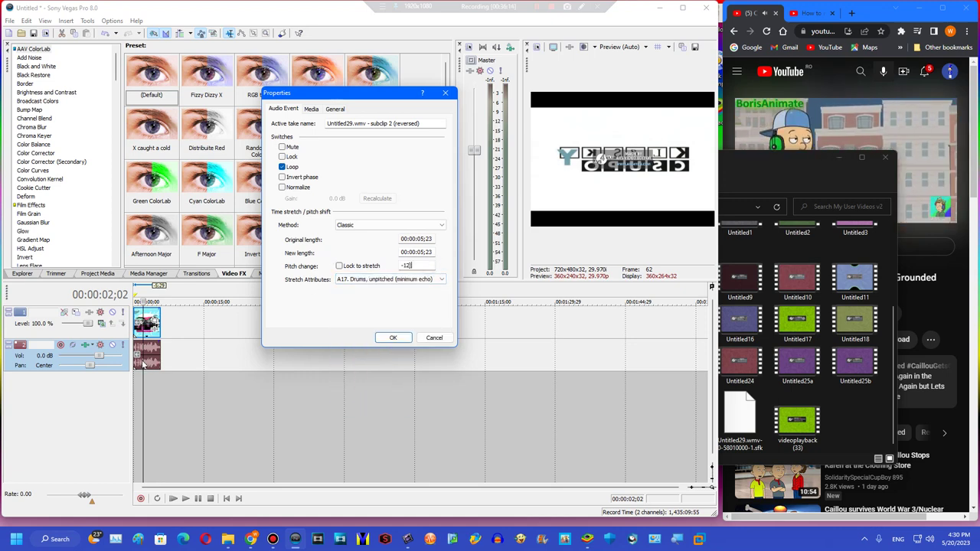
key("Return")
right_click(155, 351)
left_click(191, 346)
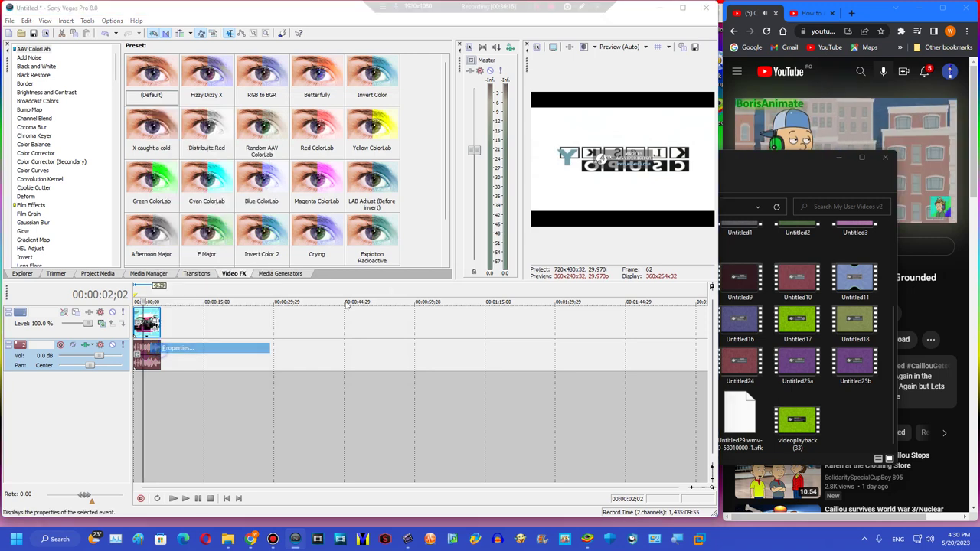
left_click(388, 332)
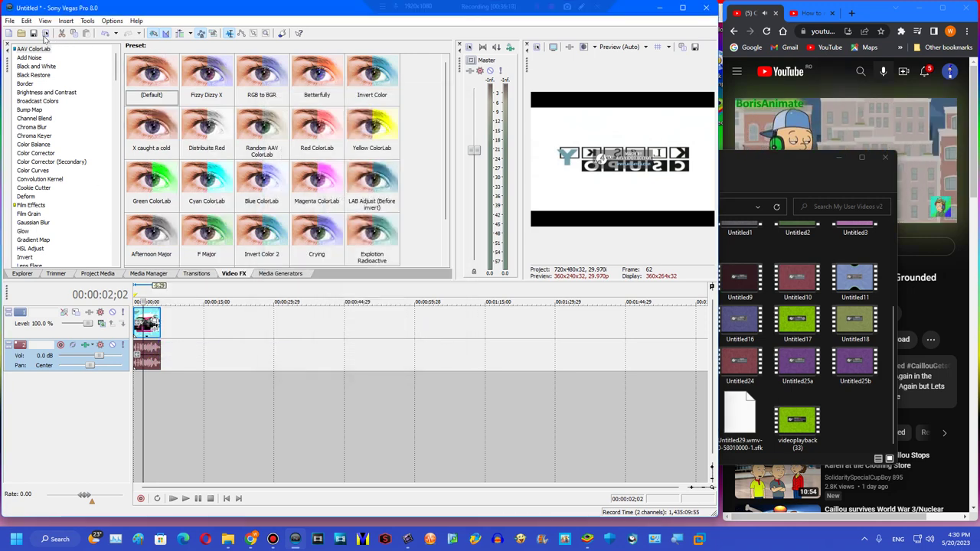
Add the Invert effect to the reversed video event with a blend amount of 1.000
left_click(10, 21)
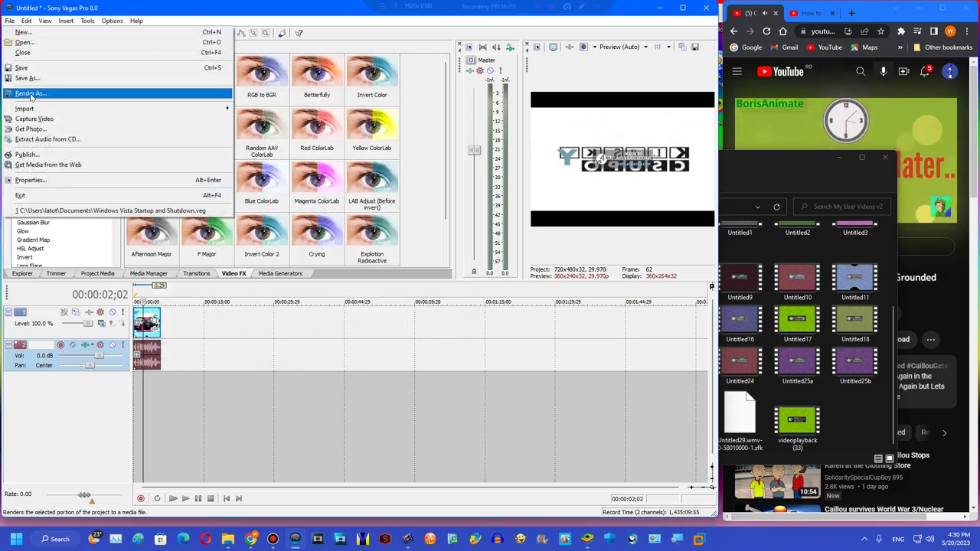
left_click(146, 325)
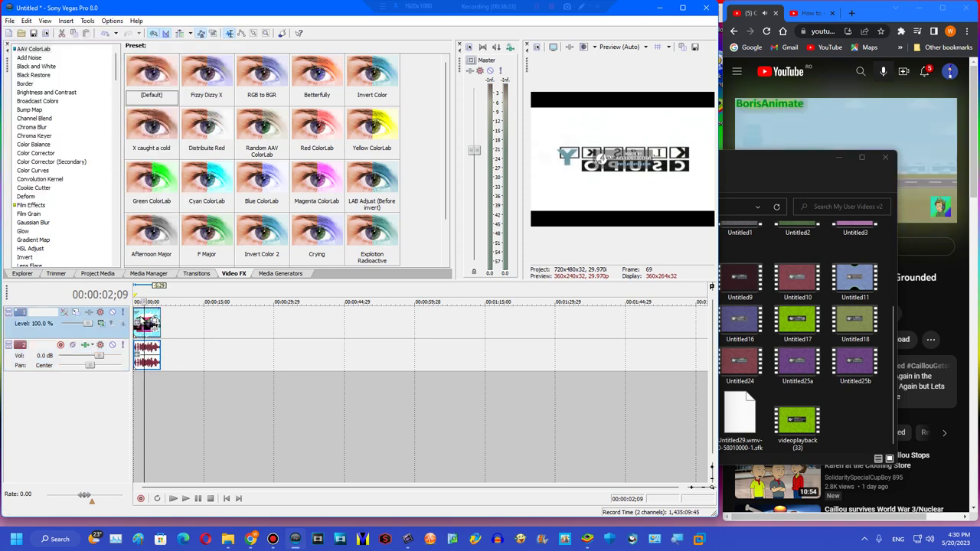
left_click(25, 249)
left_click(25, 257)
left_click_drag(147, 325, 147, 325)
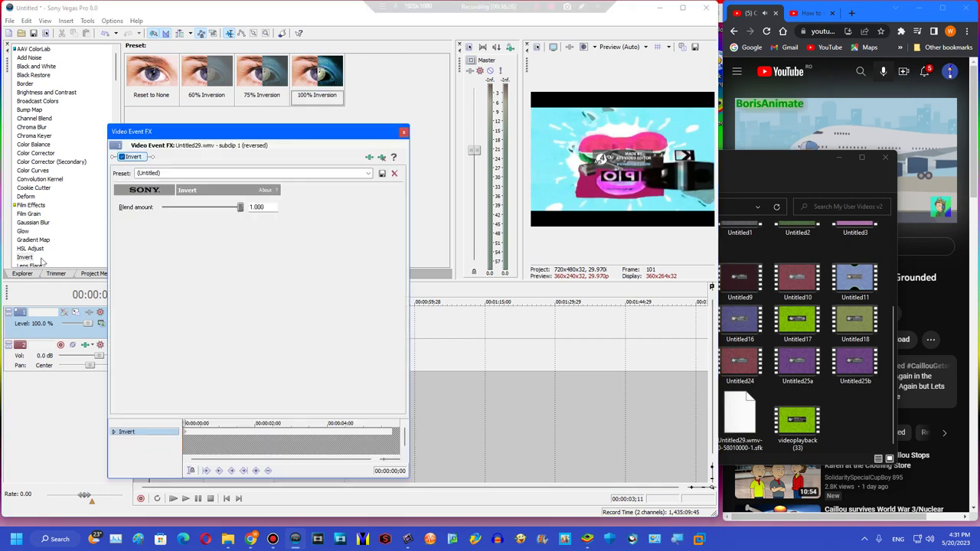
Add one HSL Adjust effect to the video event after Invert, with a hue shift of 0.20
left_click(29, 248)
left_click_drag(262, 153, 178, 221)
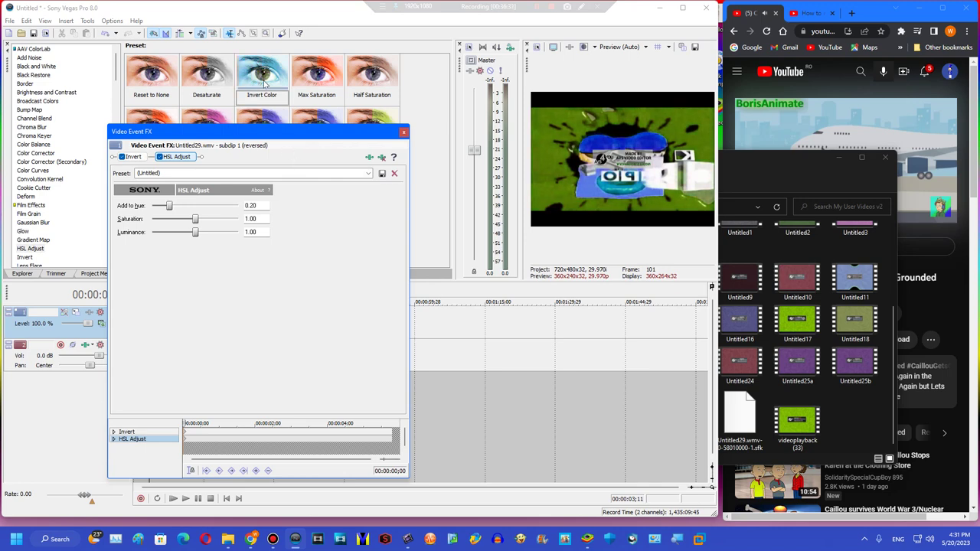
left_click_drag(264, 83, 263, 209)
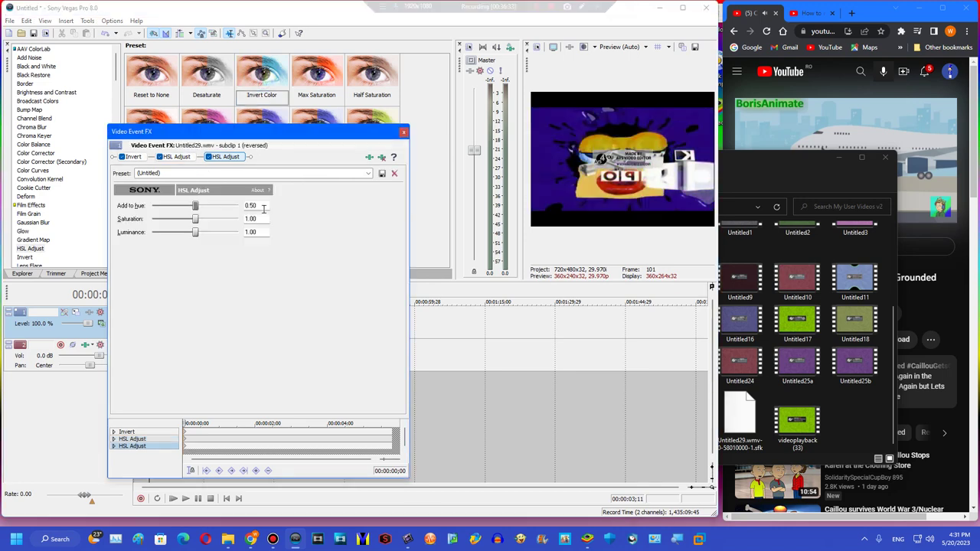
left_click(393, 158)
left_click(404, 131)
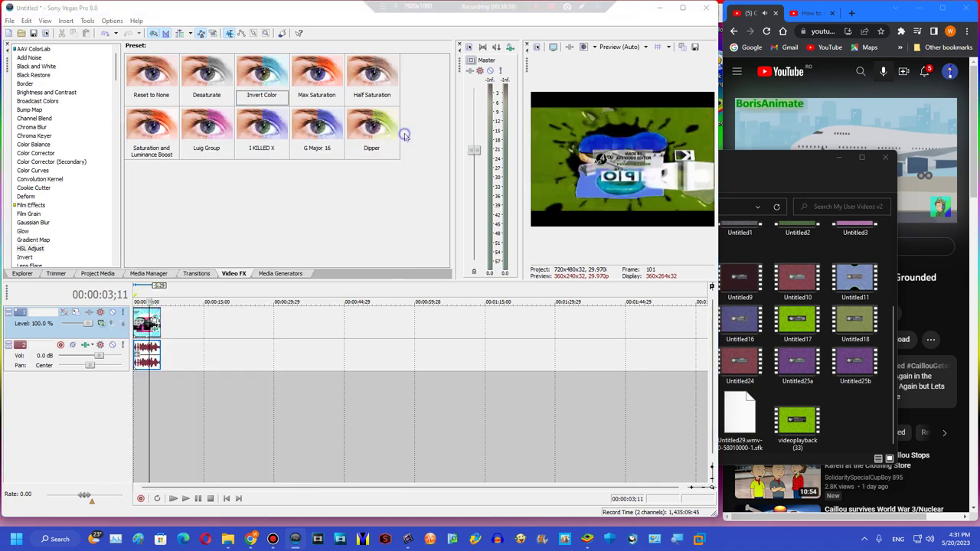
Play the timeline from its start to preview the recolored, pitch-shifted clip
left_click(134, 379)
key("space")
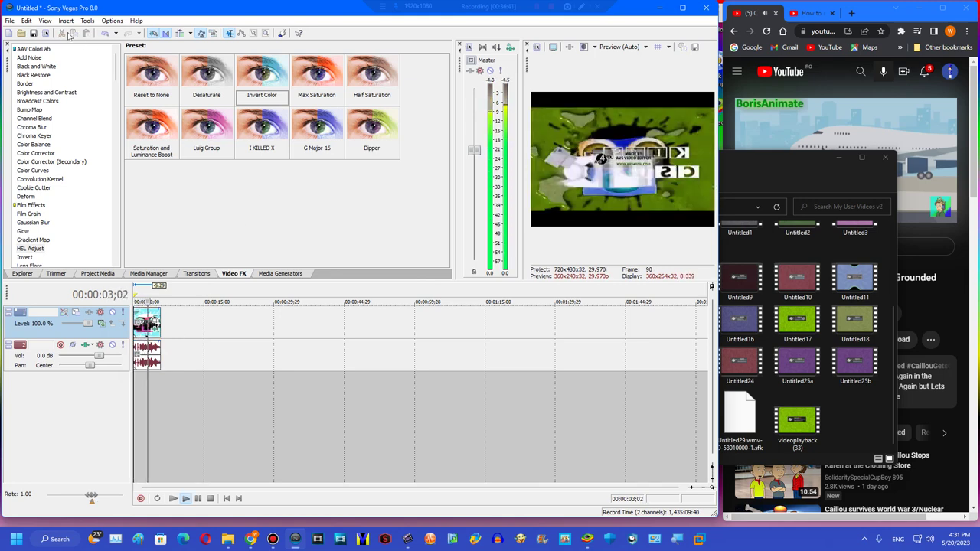
key("space")
Try to customize the WMV render template with a custom image size 640 pixels wide
left_click(9, 21)
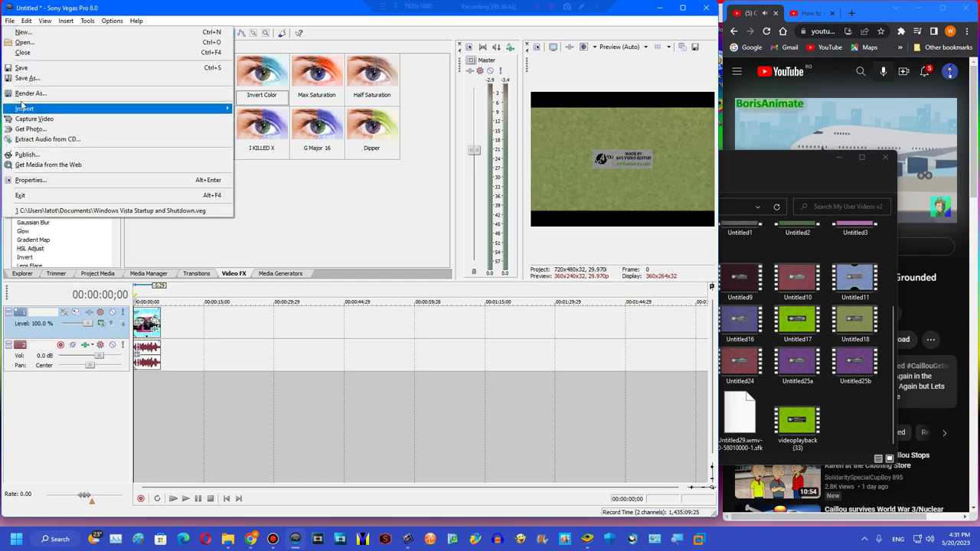
left_click(46, 108)
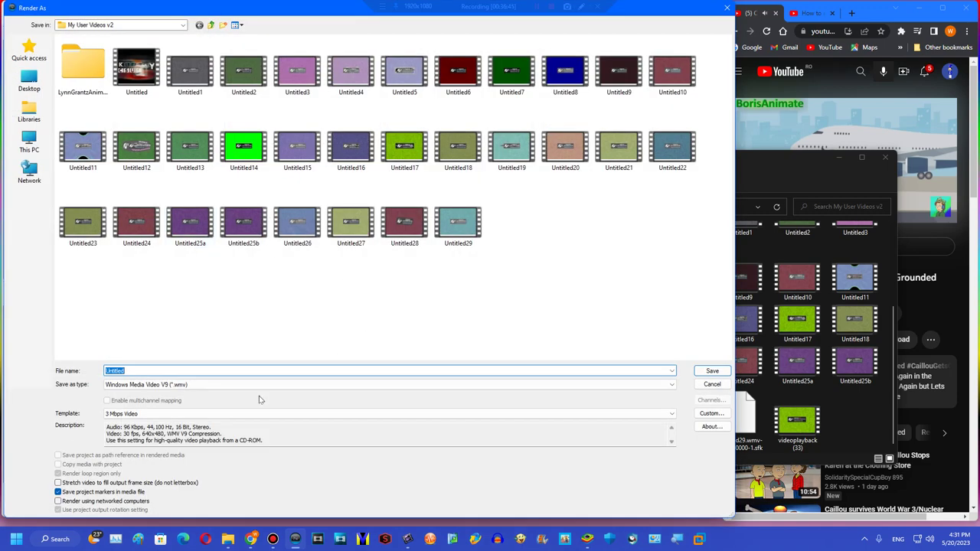
left_click(712, 413)
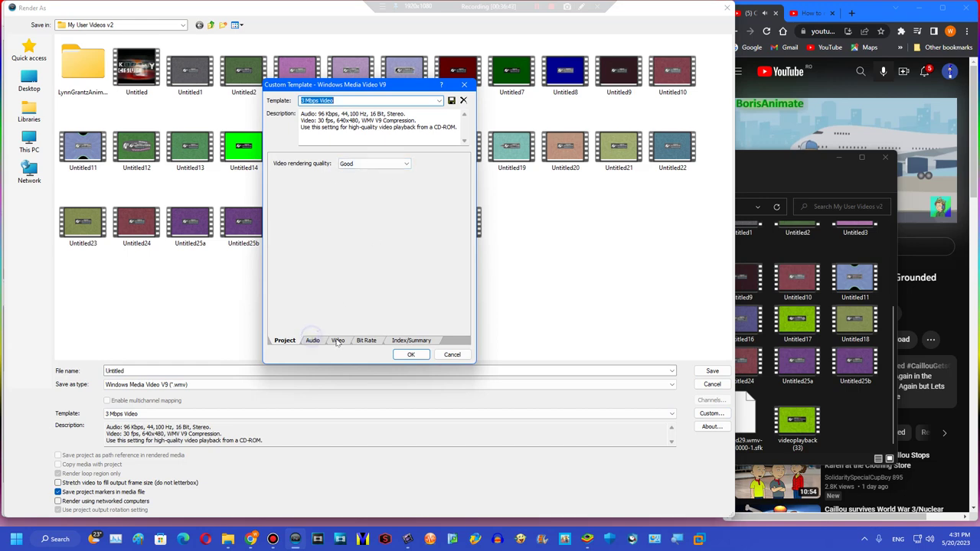
left_click(337, 341)
left_click(352, 203)
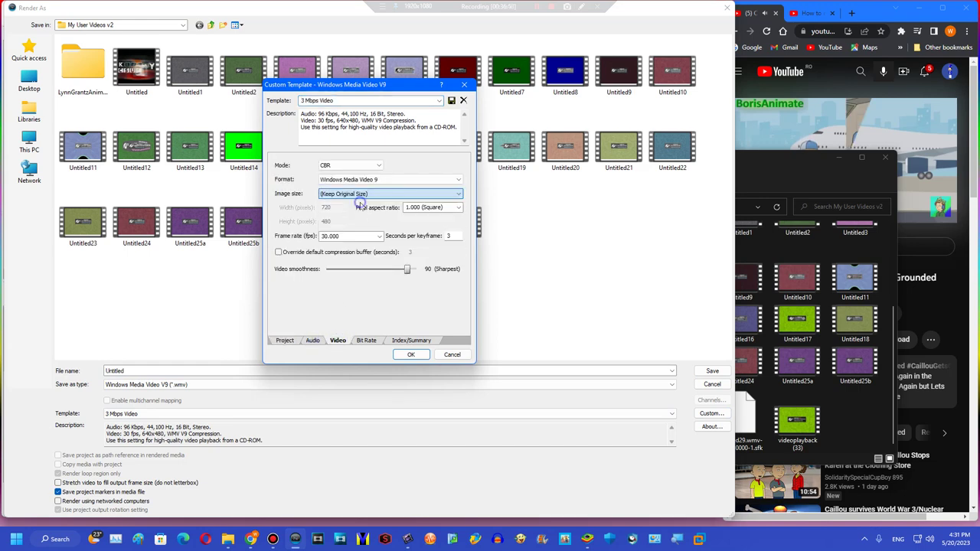
left_click(346, 194)
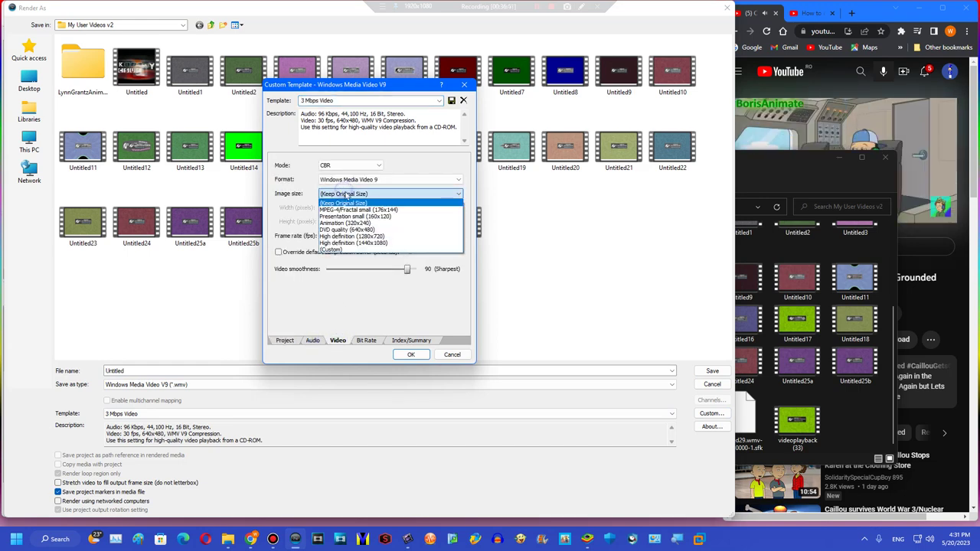
left_click(333, 250)
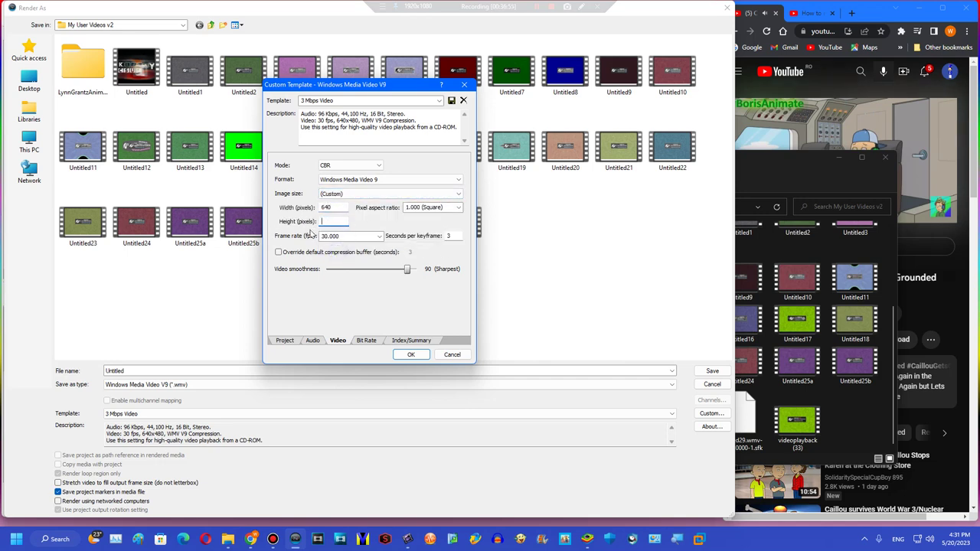
left_click(410, 355)
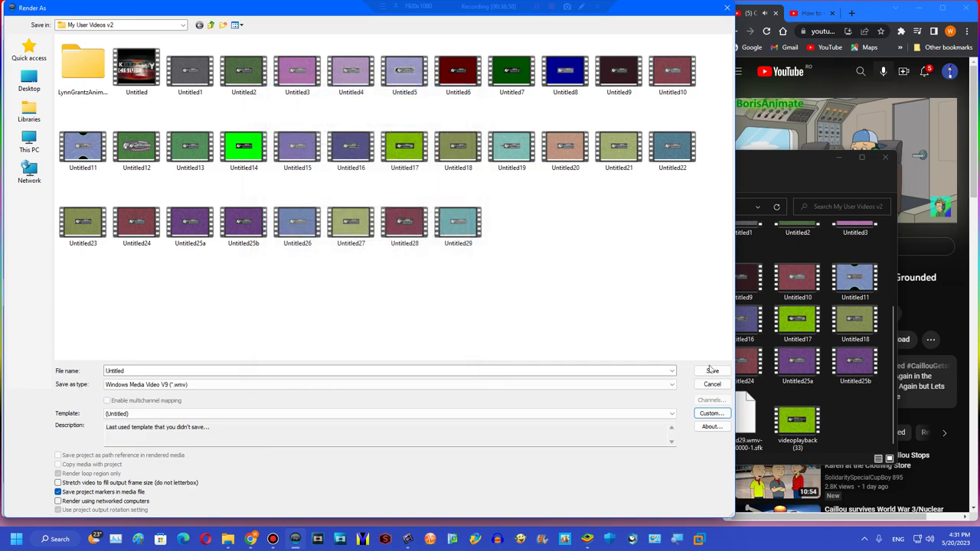
Render the project as Untitled30 in Windows Media Video V9 with the 3 Mbps Video template, without overwriting the existing Untitled file
left_click(708, 372)
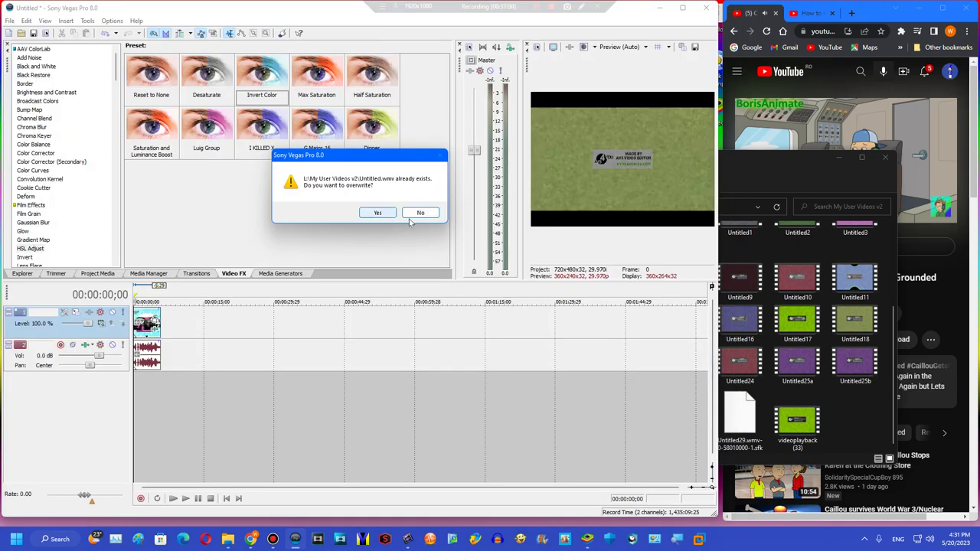
left_click(412, 217)
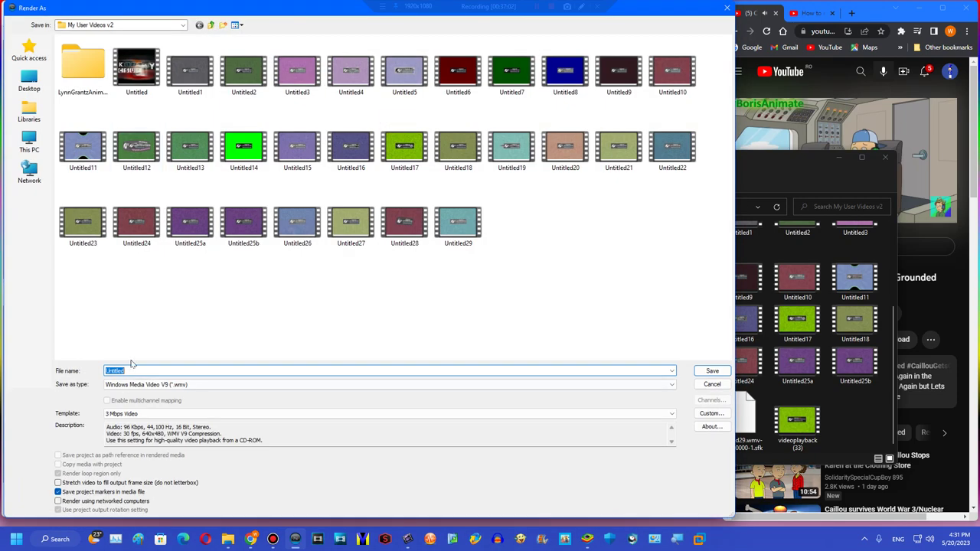
type("30")
key("Return")
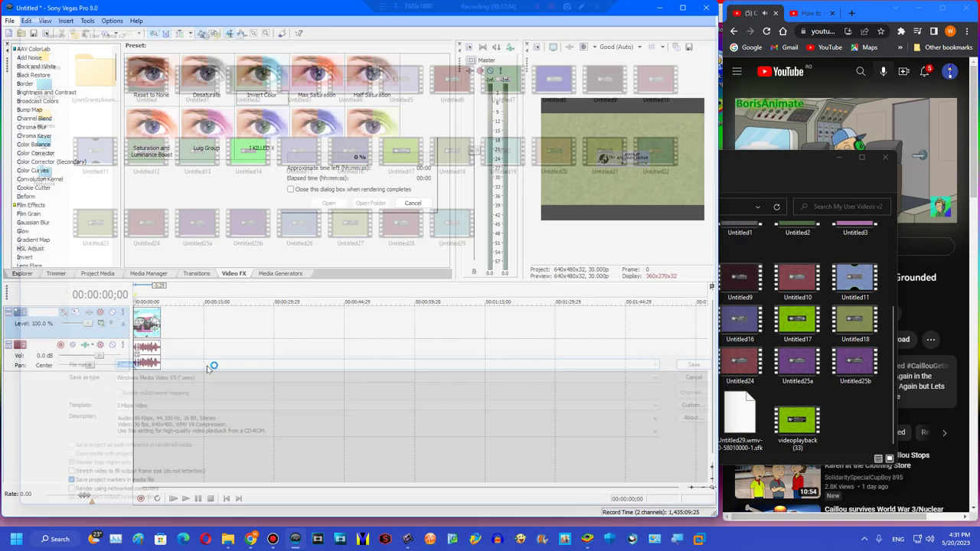
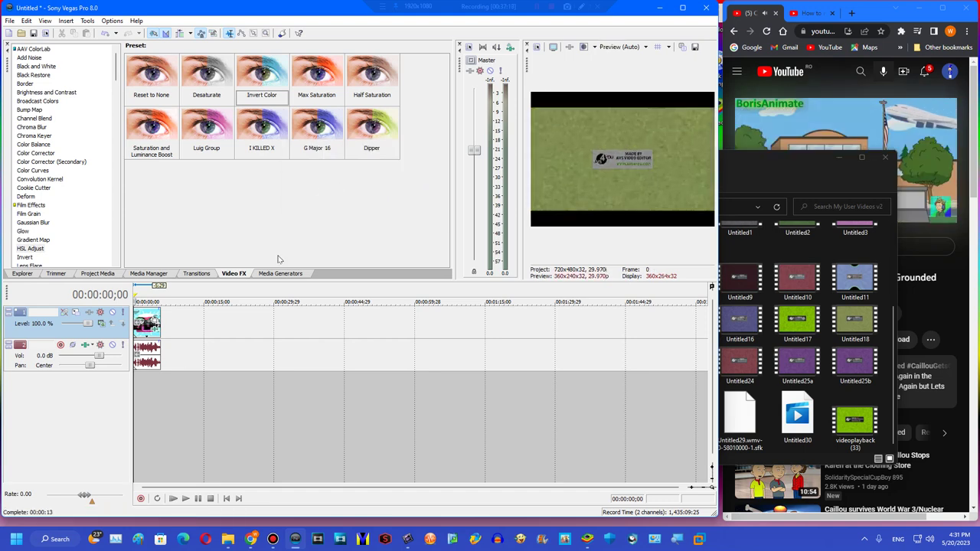
Play the rendered Untitled30 video in the media player to check its picture, and close the player
left_click(797, 436)
double_click(797, 438)
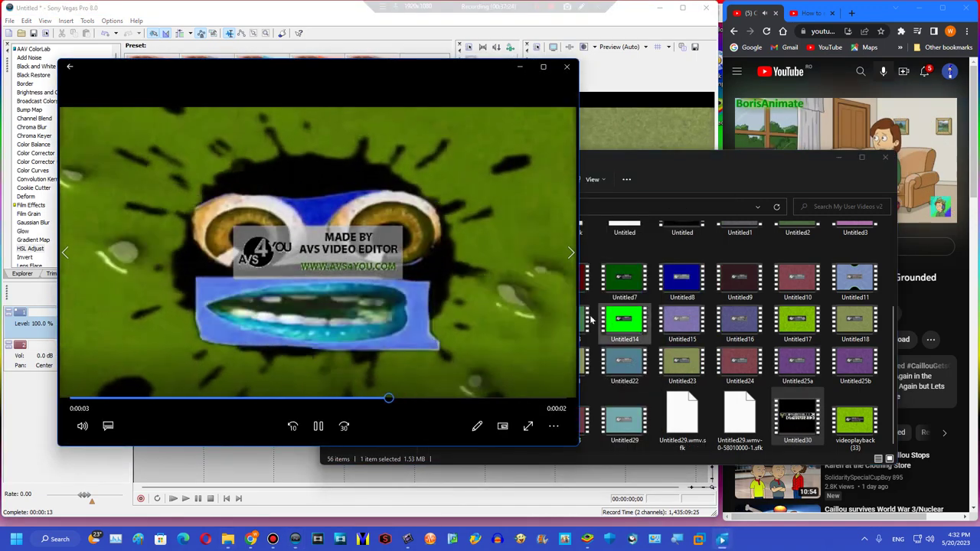
left_click_drag(577, 315, 4, 277)
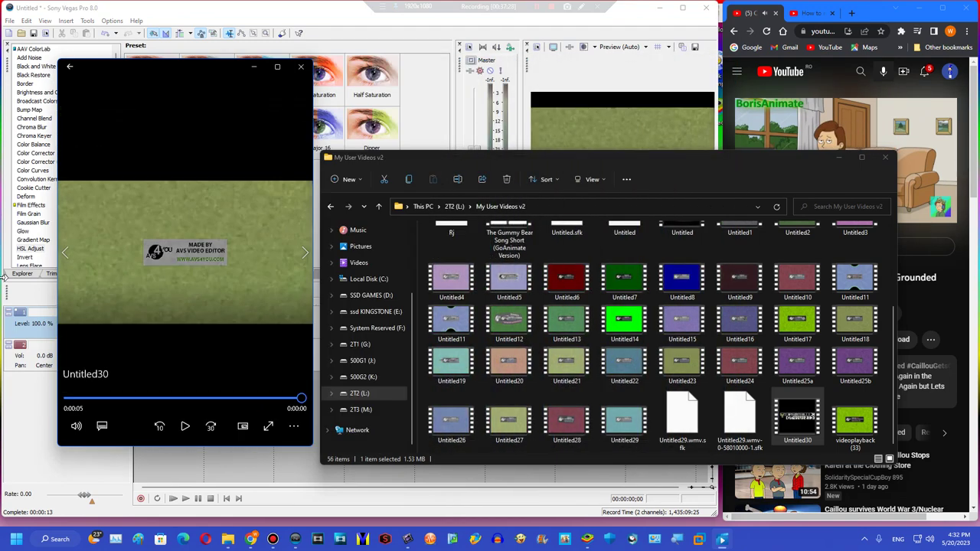
left_click(301, 66)
left_click(10, 21)
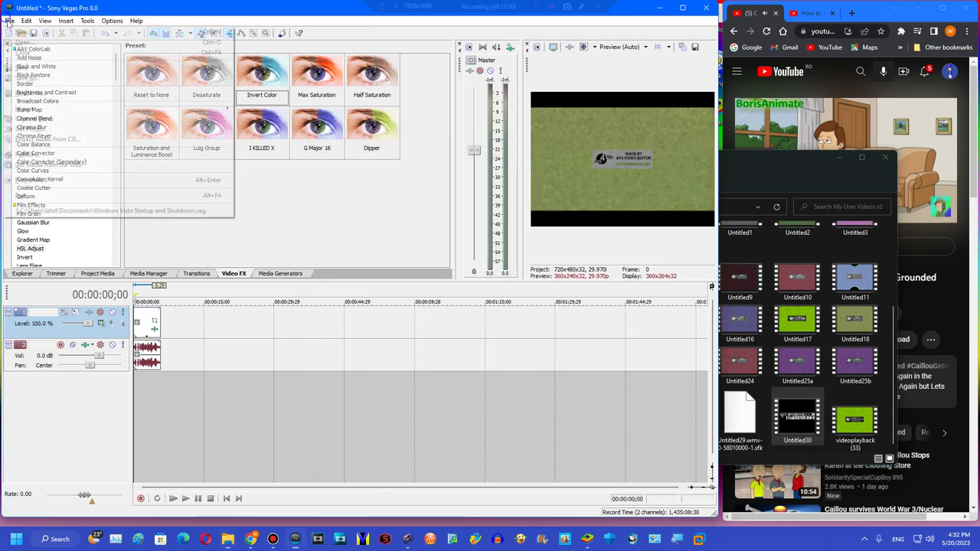
left_click(31, 91)
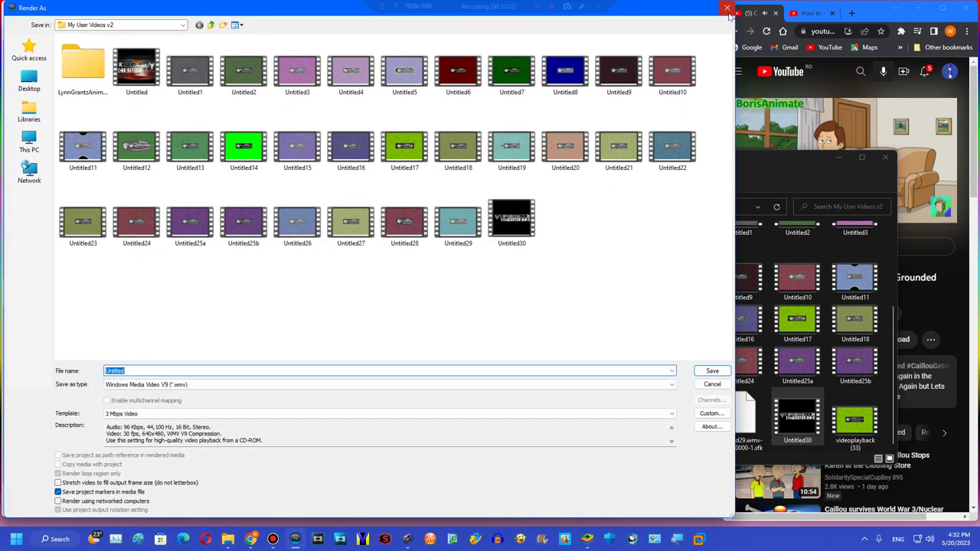
left_click(727, 9)
Set the project's frame size to 640 pixels wide and 360 pixels high
key("alt+Return")
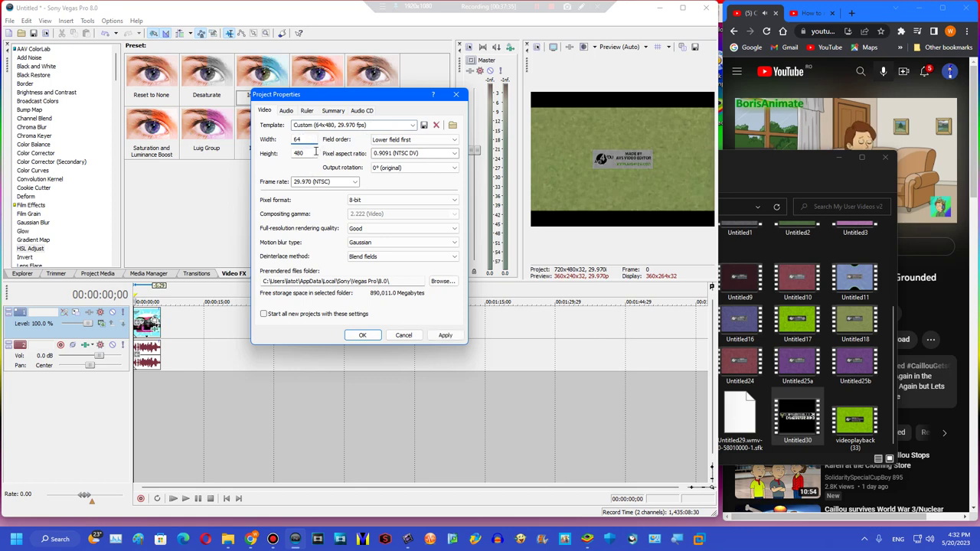
type("360")
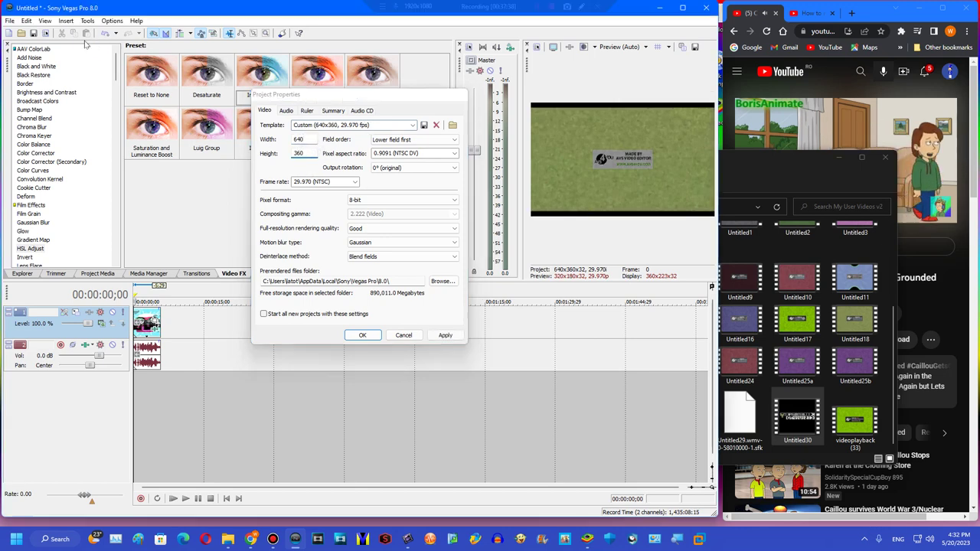
key("Return")
Base the project on the Multimedia video template, with a 29.970 (NTSC) frame rate and a 640 × 360 frame size
left_click(11, 20)
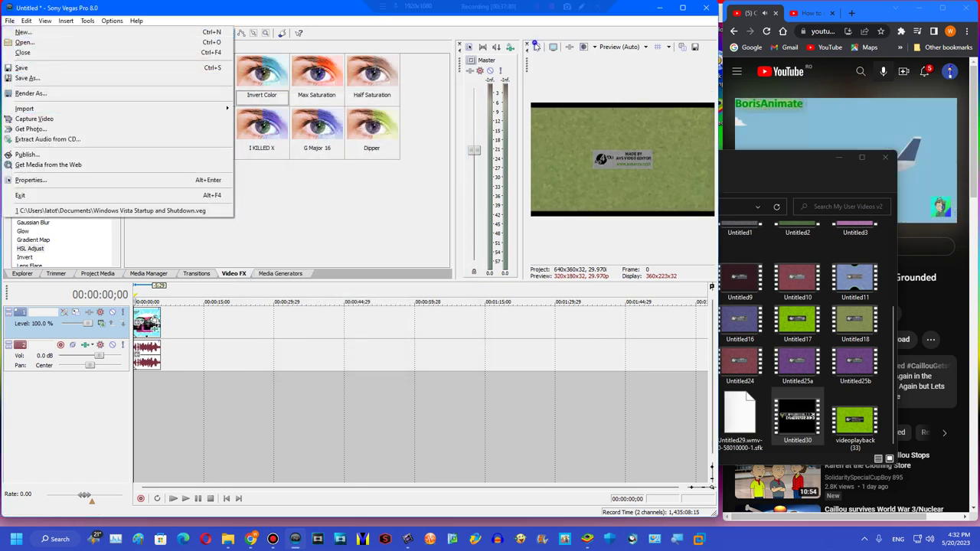
key("alt+Return")
left_click(412, 125)
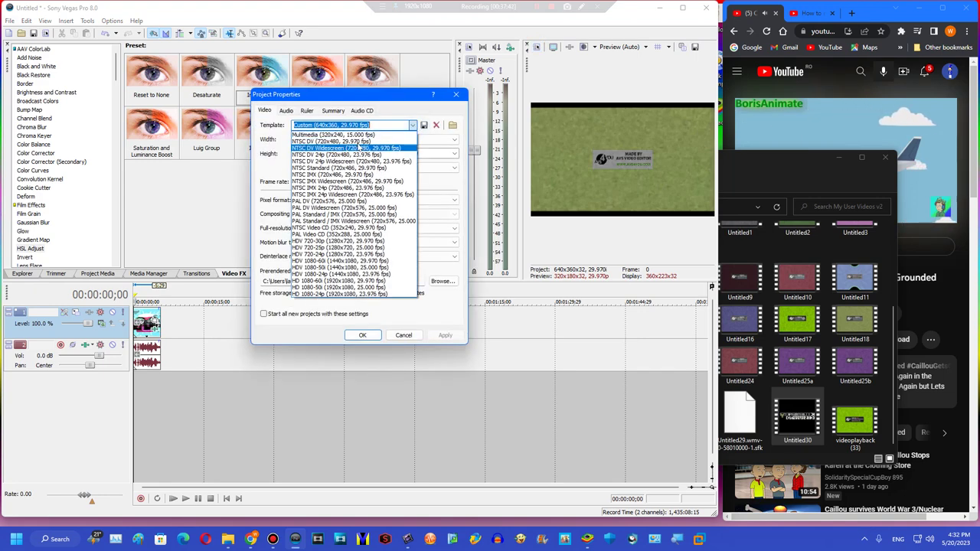
left_click(354, 135)
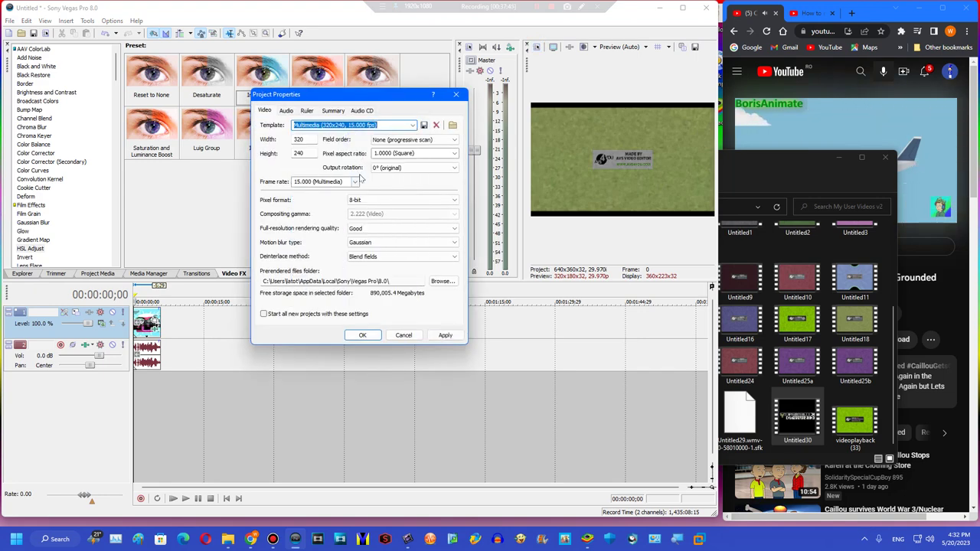
left_click(355, 181)
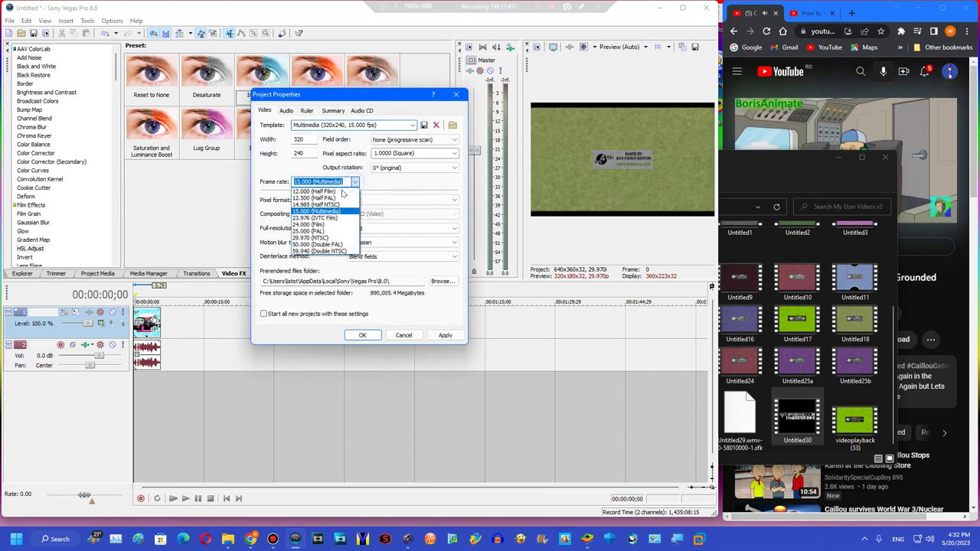
left_click(314, 238)
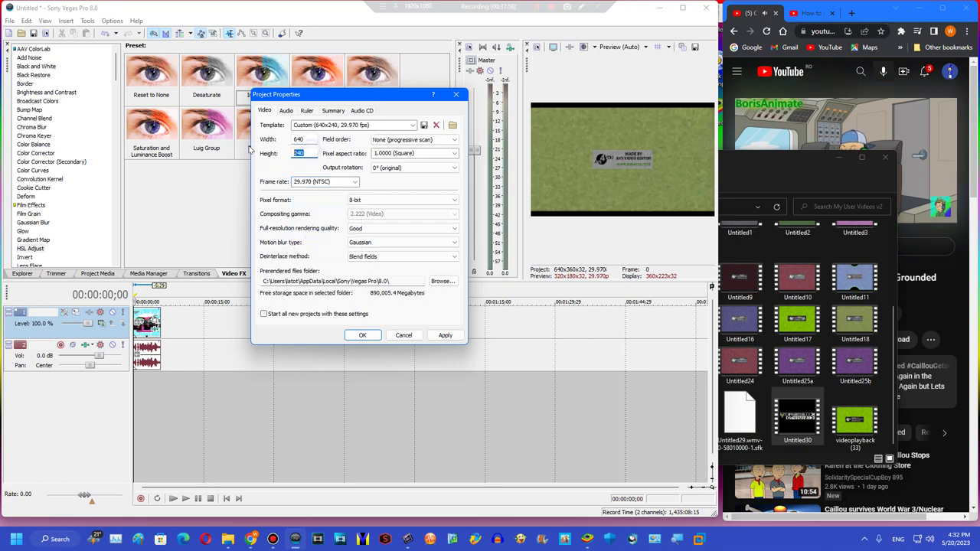
type("360")
key("Return")
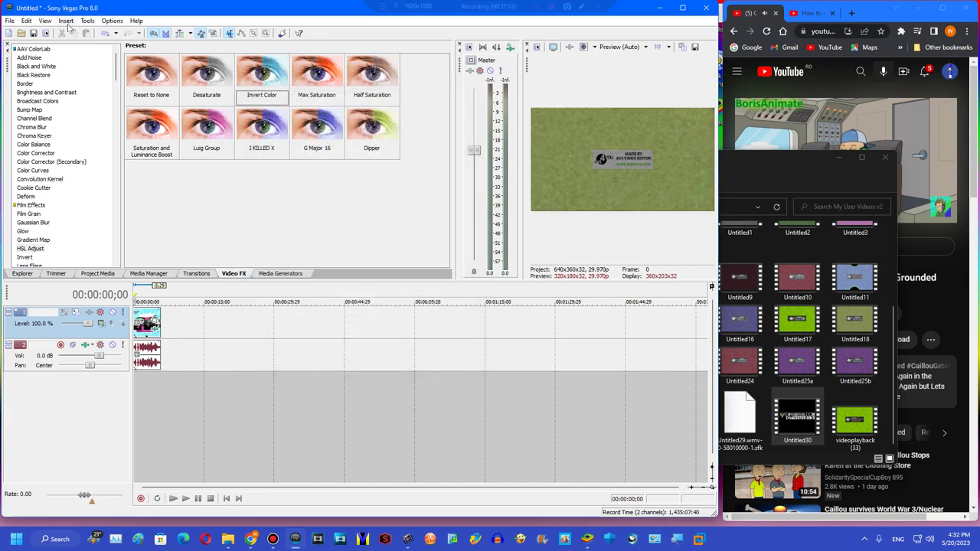
Customize the Windows Media Video V9 render template so its video image size is (Keep Original Size)
left_click(9, 21)
left_click(59, 105)
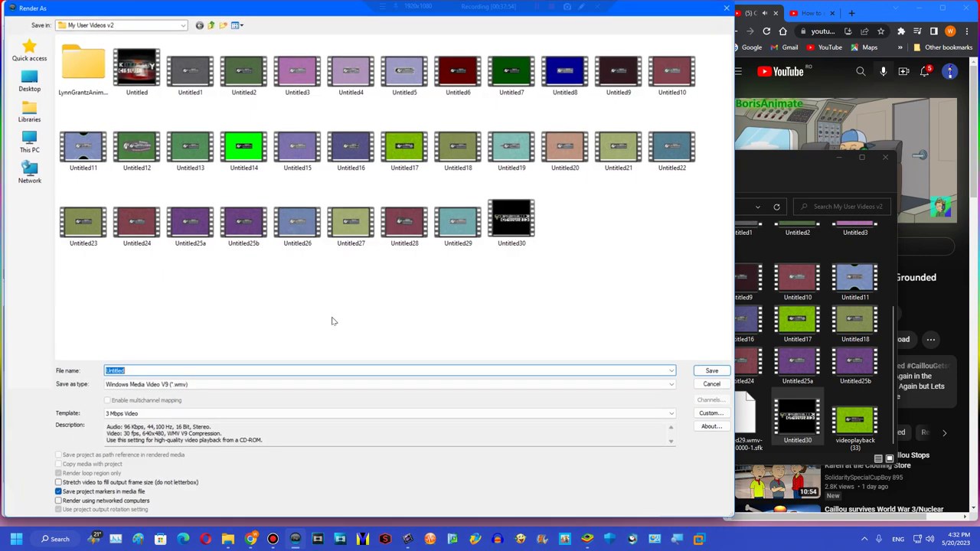
left_click(711, 426)
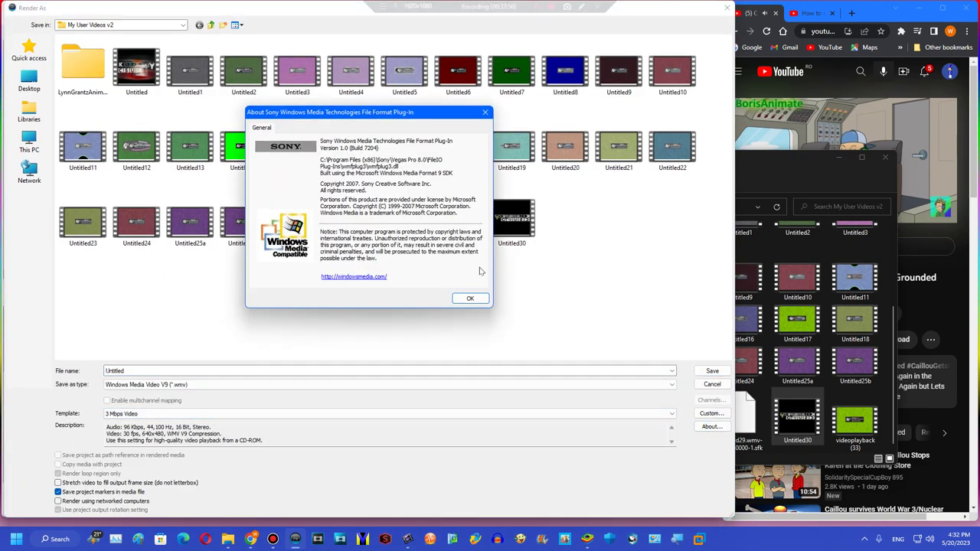
left_click(485, 113)
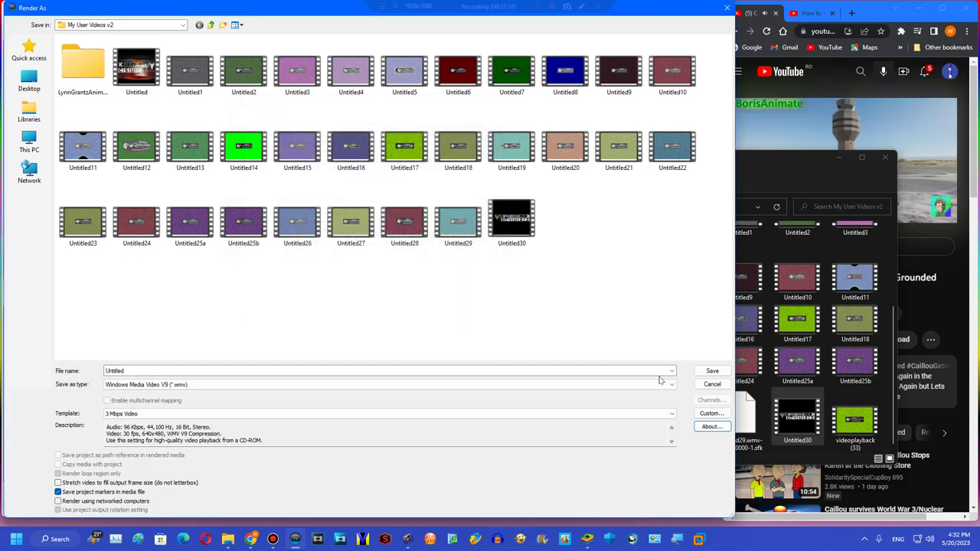
left_click(710, 413)
left_click(337, 340)
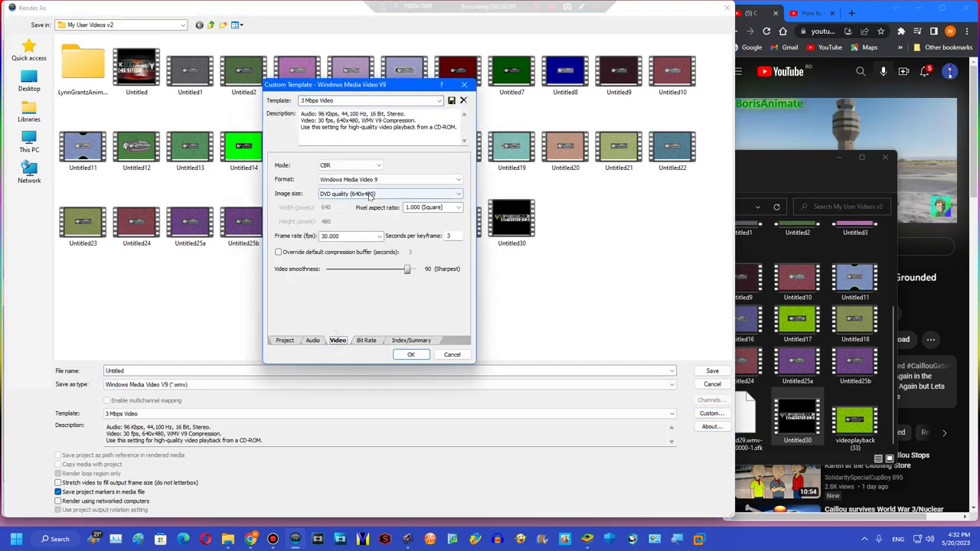
left_click(351, 194)
left_click(346, 203)
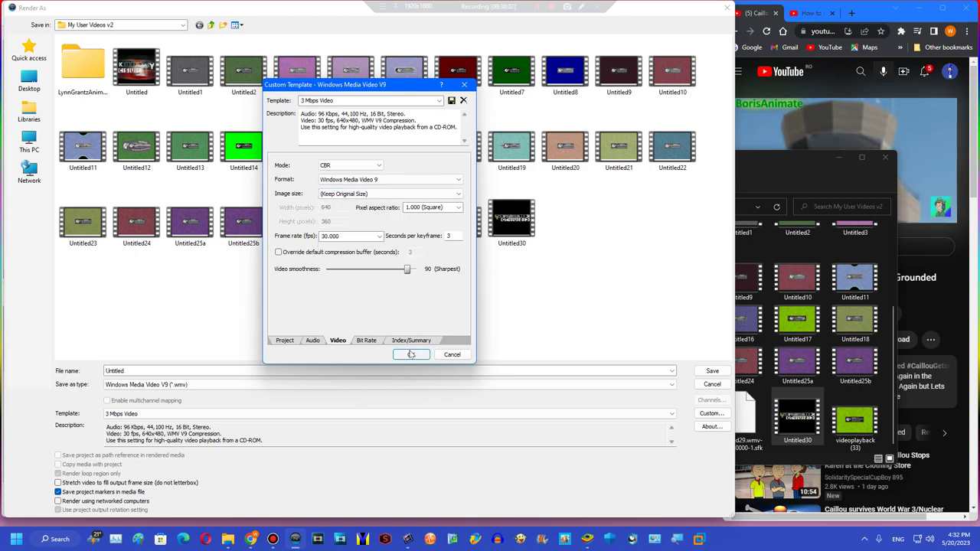
left_click(411, 354)
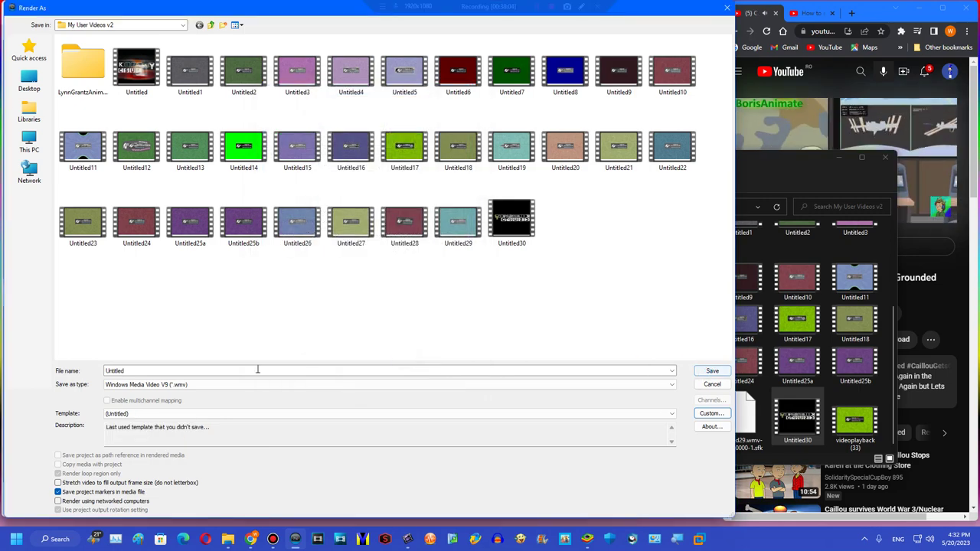
Render the project as Untitled30 with the customized template, replacing the existing Untitled30 file
double_click(227, 372)
left_click(212, 371)
type("30")
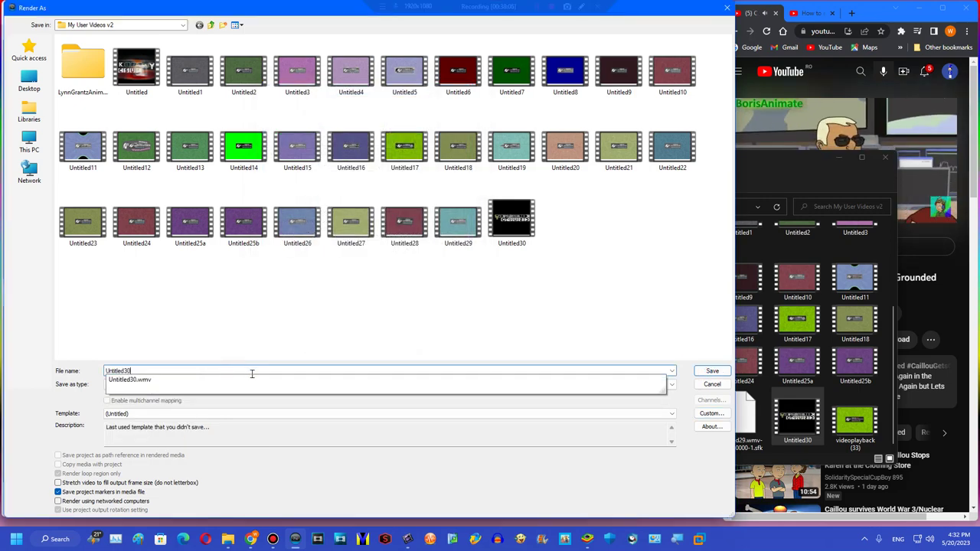
key("Return")
left_click(383, 214)
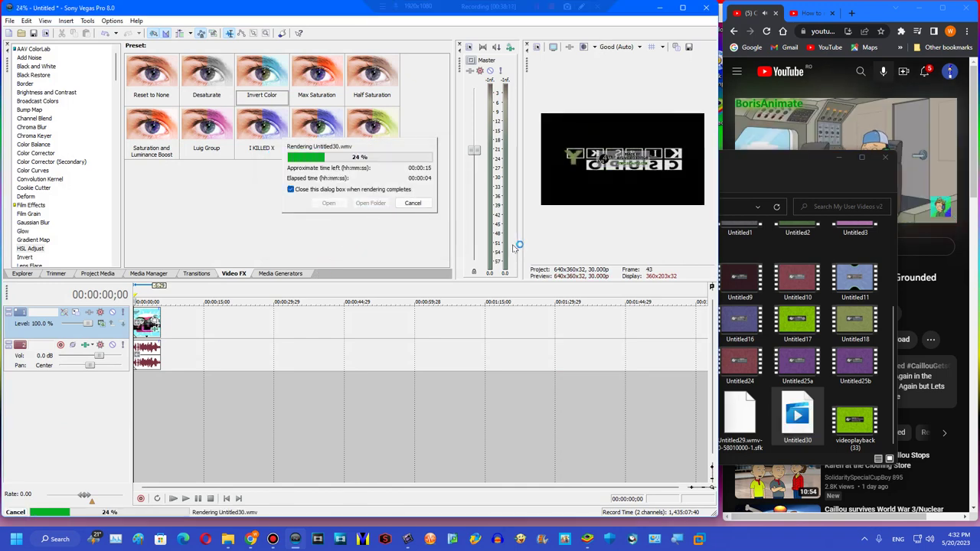
left_click(919, 307)
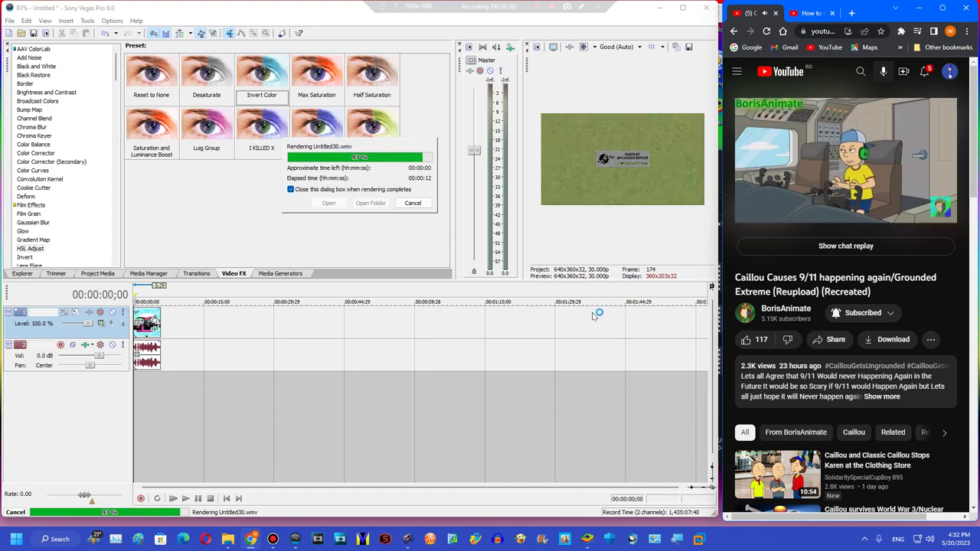
Close the Sony Vegas project without saving changes and delete the leftover Untitled29 .sfk files from the My User Videos v2 folder
left_click(704, 9)
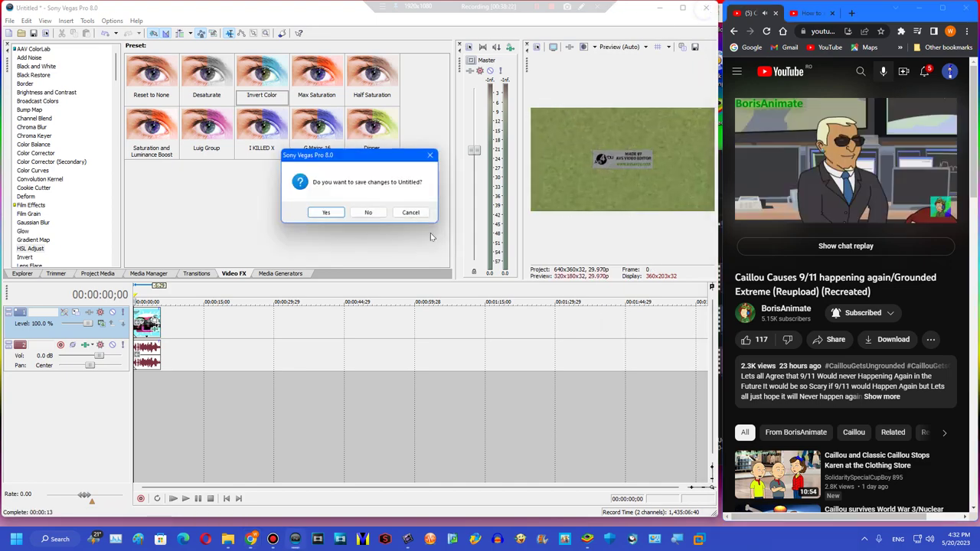
left_click(370, 210)
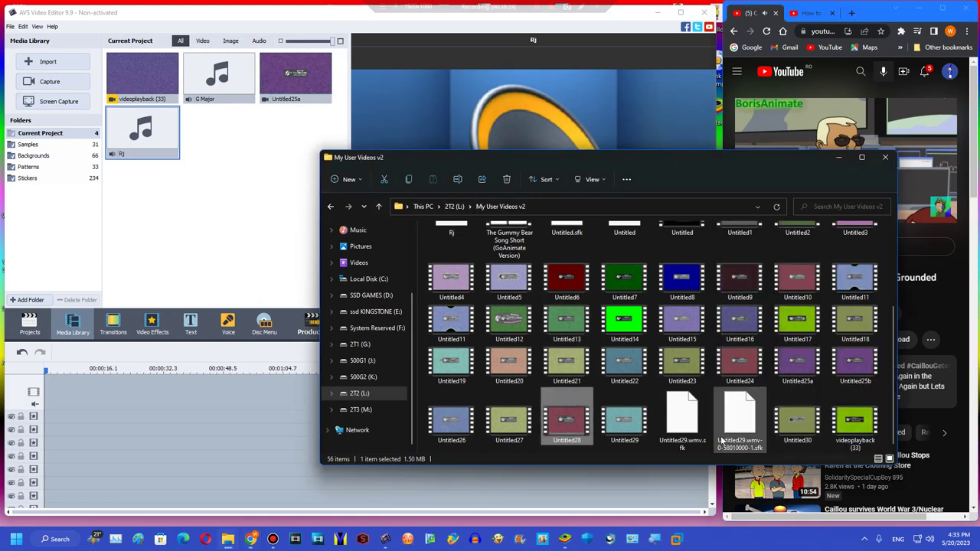
left_click(679, 427)
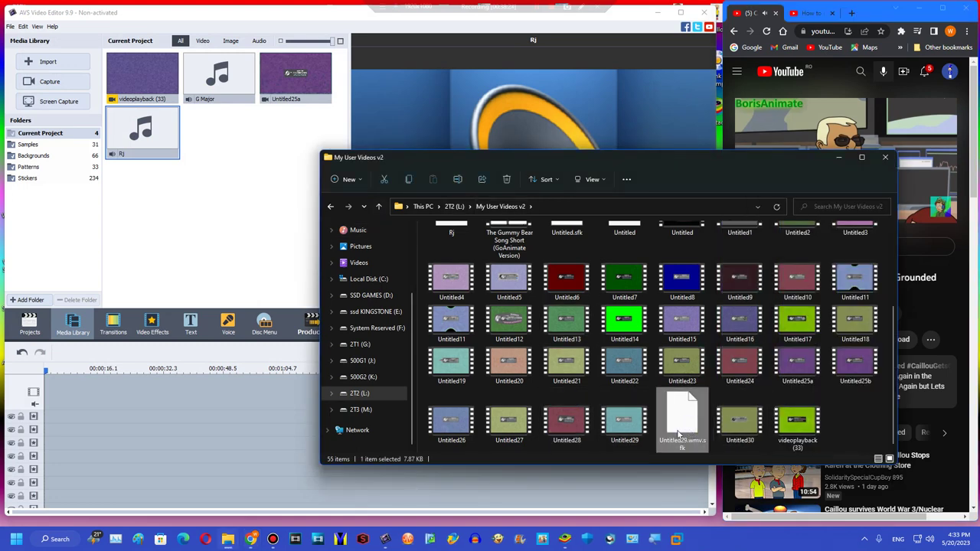
key("Delete")
In AVS Video Editor, place the videoplayback (33) clip at the start of the main video track
left_click_drag(150, 105, 81, 399)
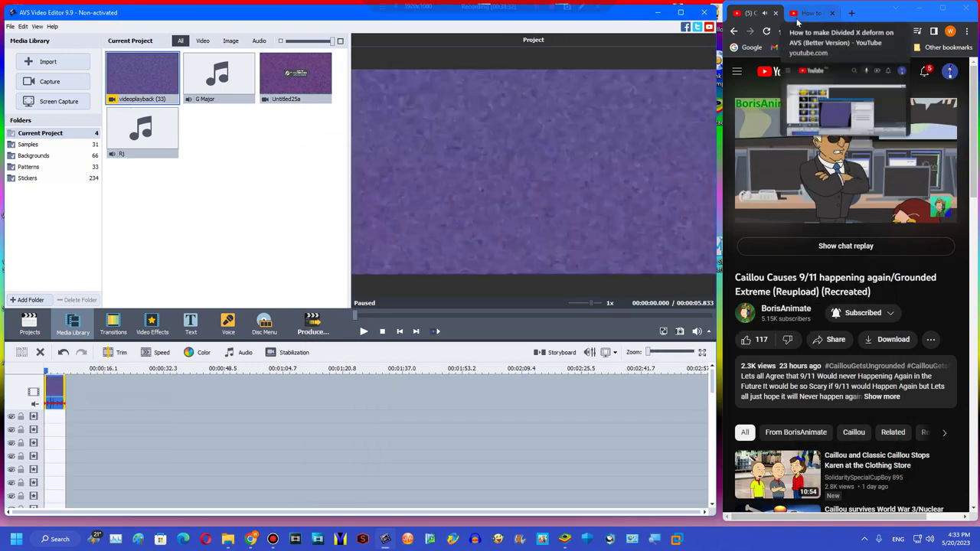
Switch to YouTube in Chrome, search for "how to make real g major 4" and look through the results
left_click(829, 13)
left_click(861, 71)
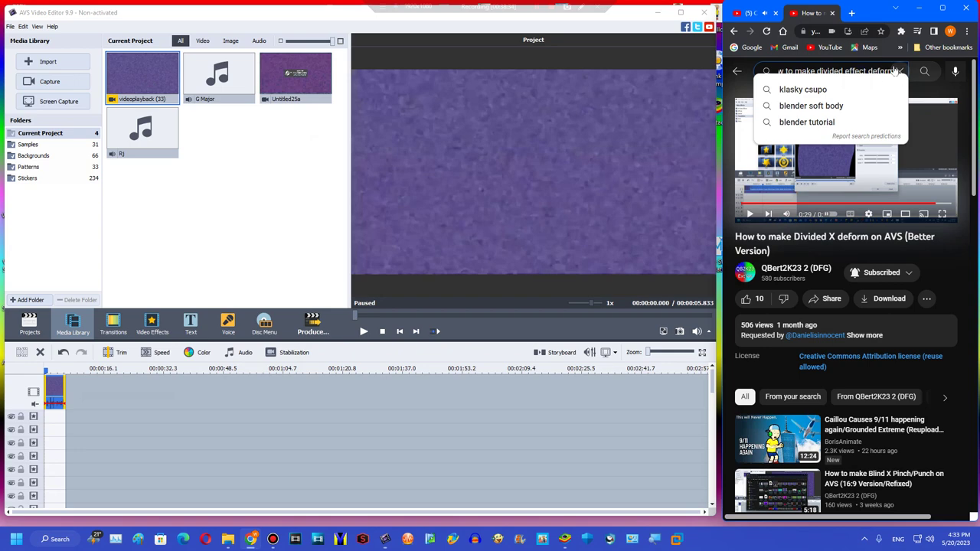
left_click(895, 70)
type("how to make real d")
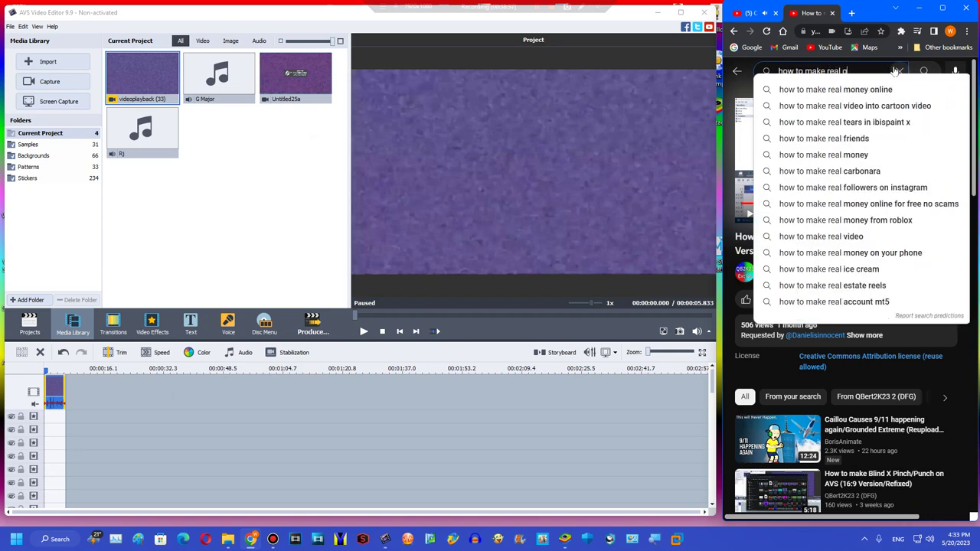
key("BackSpace")
type("g major 4")
key("Return")
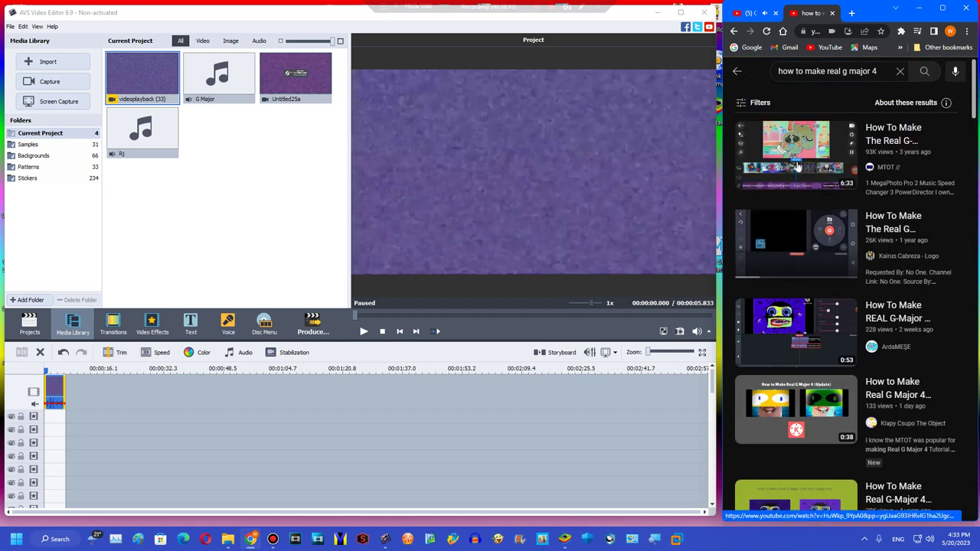
scroll(798, 172, "down", 5)
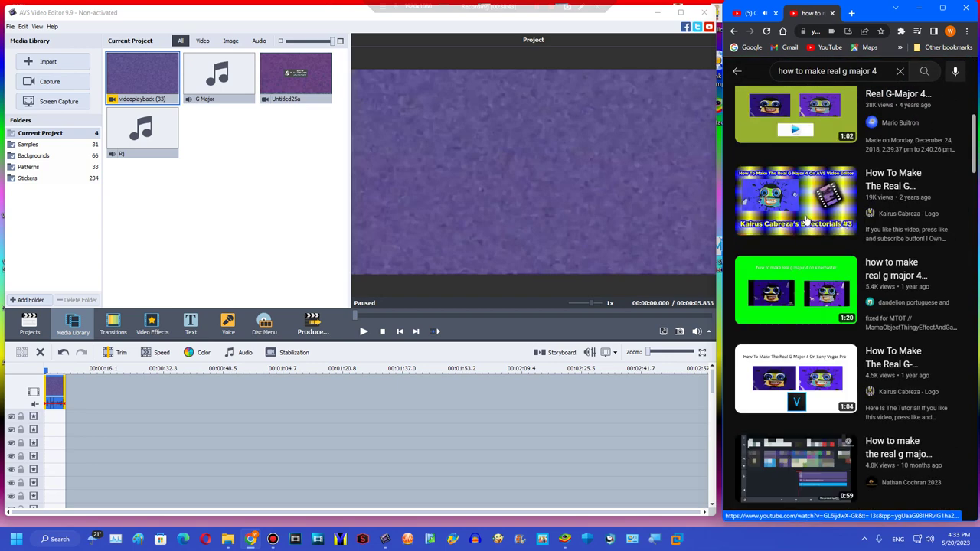
scroll(806, 220, "up", 6)
Refine the YouTube search to "how to make real g major 4 avs" and browse the results in a maximized browser window
left_click(880, 69)
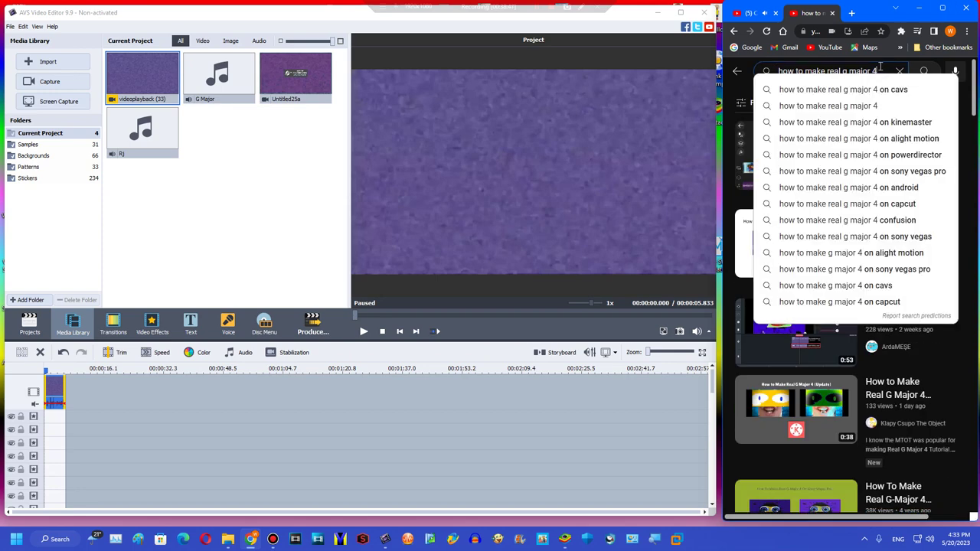
type("avs")
key("Return")
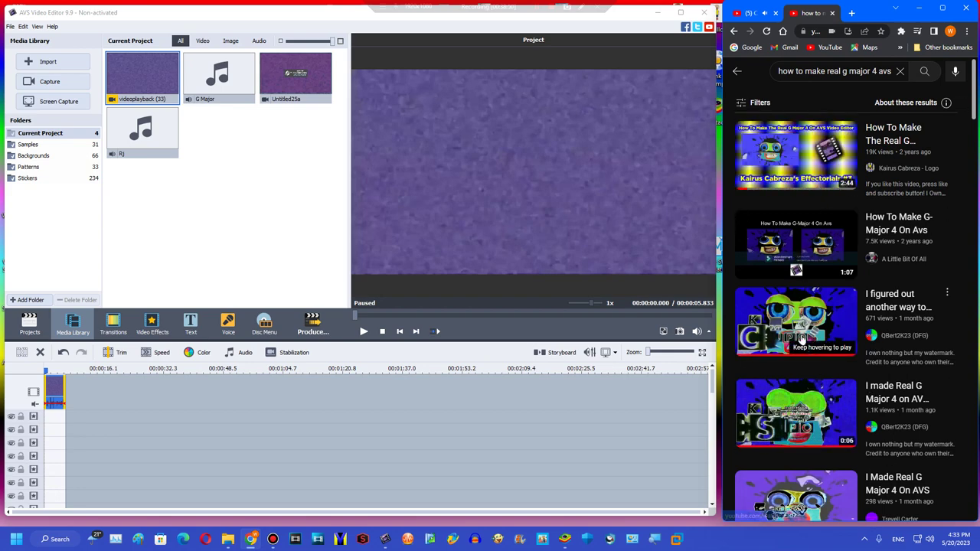
scroll(839, 289, "down", 5)
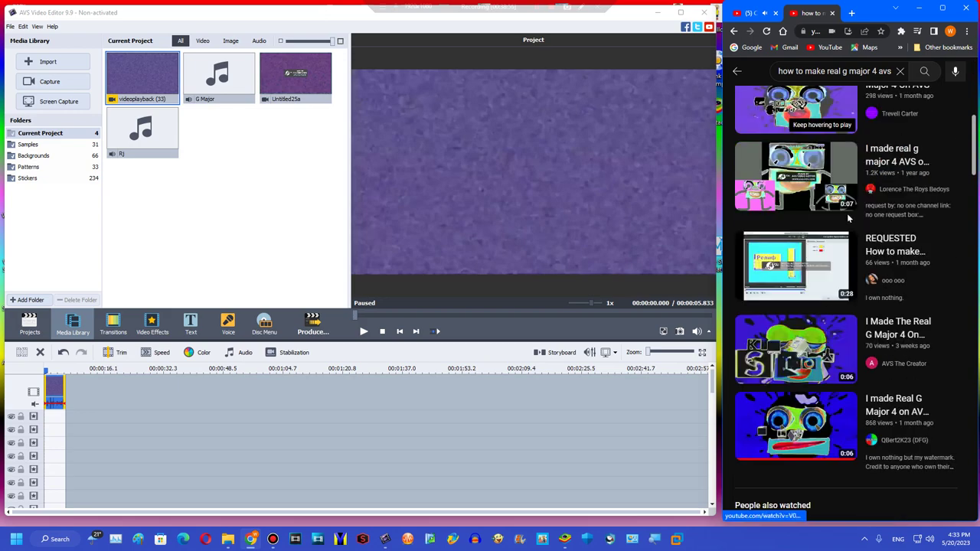
left_click(953, 6)
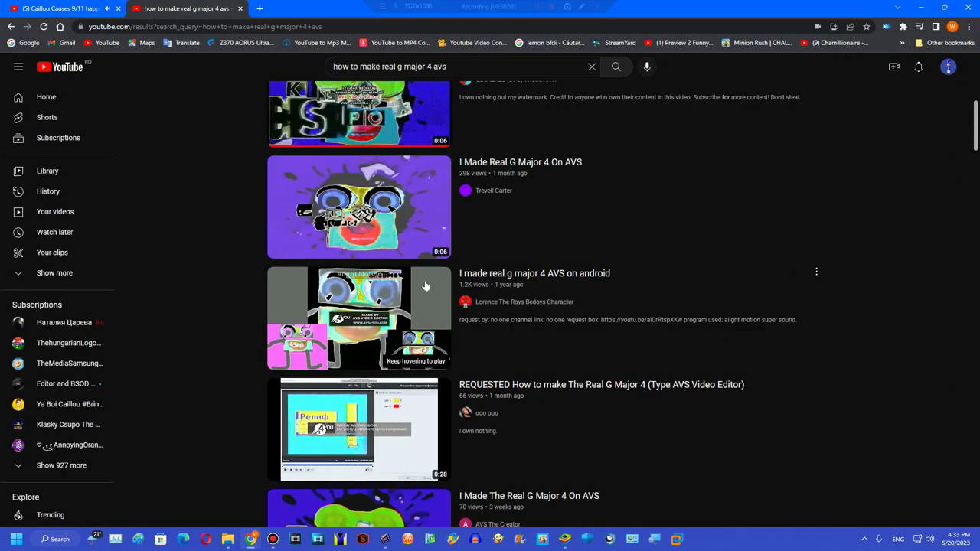
scroll(423, 258, "down", 5)
scroll(423, 259, "up", 5)
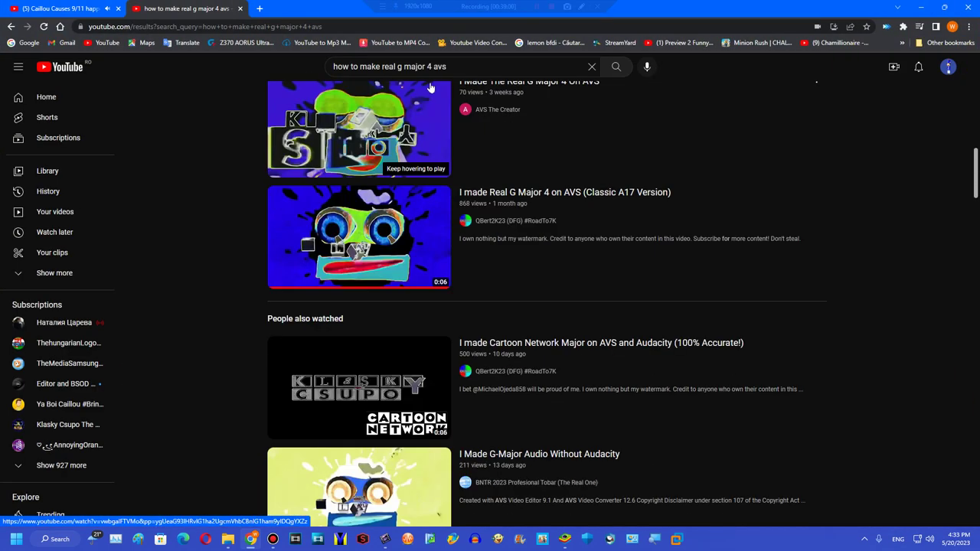
Change the YouTube search to "how to make real g major 4 visuals avs"
left_click(436, 69)
type("visu")
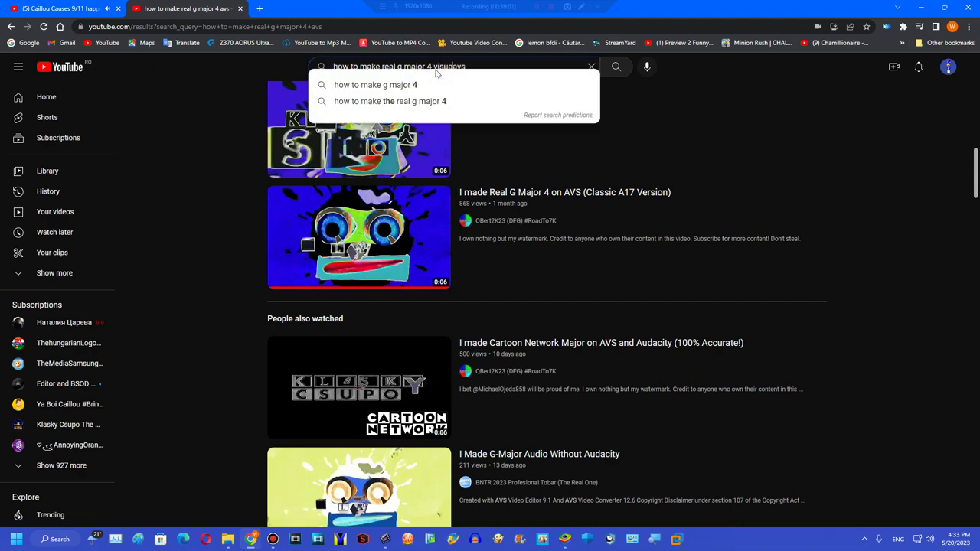
type("als")
key("Return")
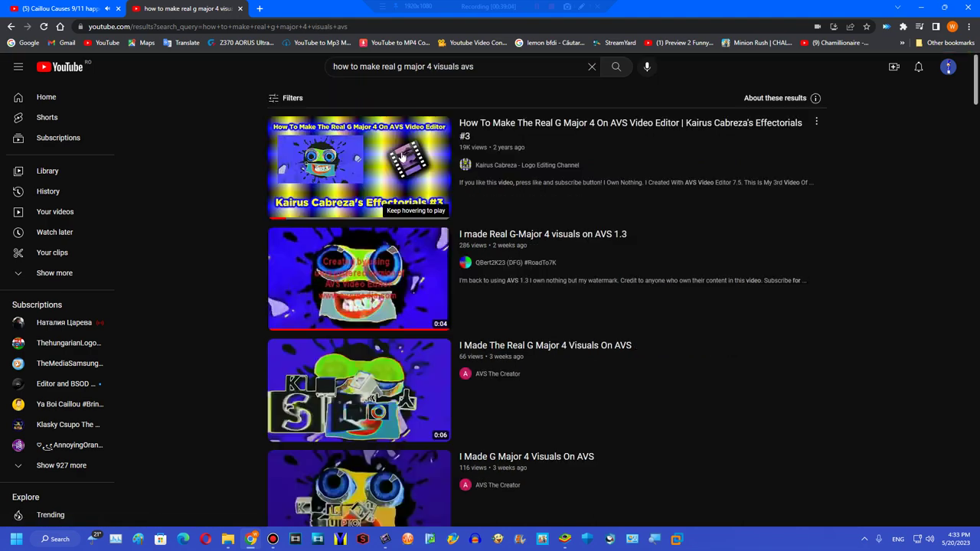
Open the "How To Make The Real G Major 4 On AVS Video Editor" tutorial, skip to 1:10, and return to the results
left_click(350, 216)
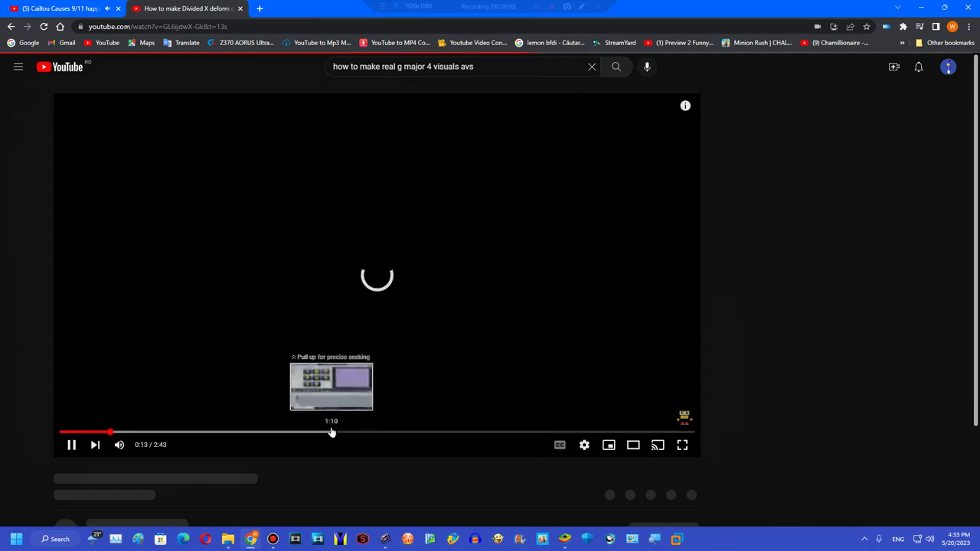
left_click(330, 433)
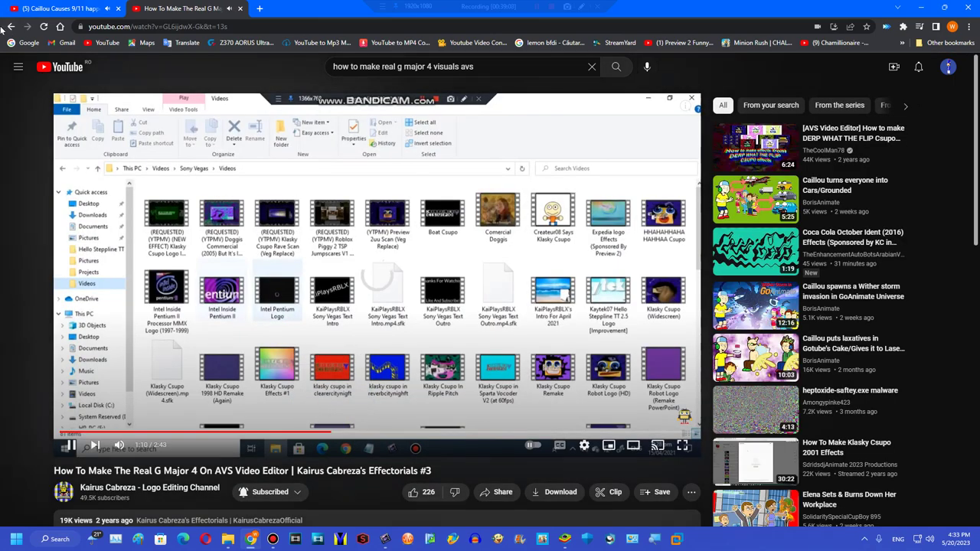
left_click(9, 26)
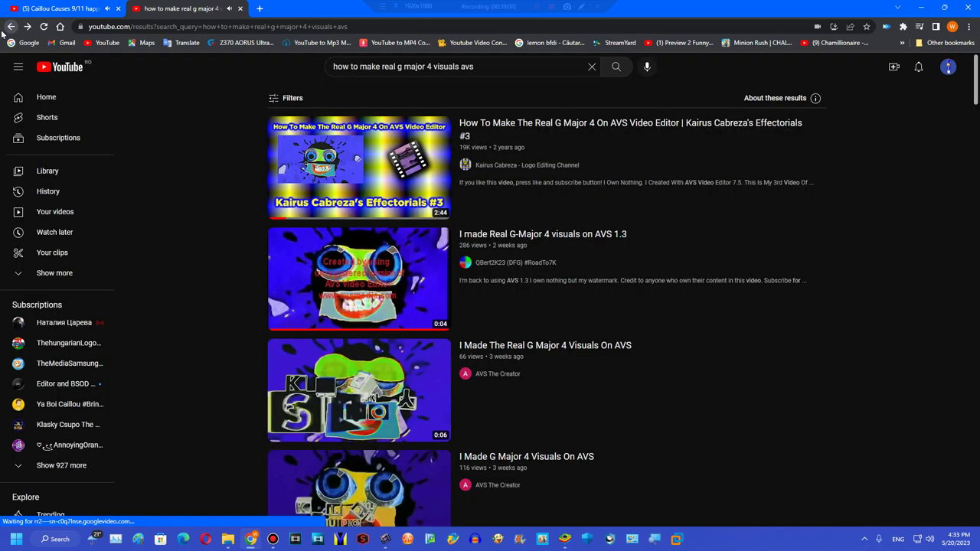
Check the "How to make G major -4 visuals on AVS" video and go back to the search results
scroll(397, 314, "down", 5)
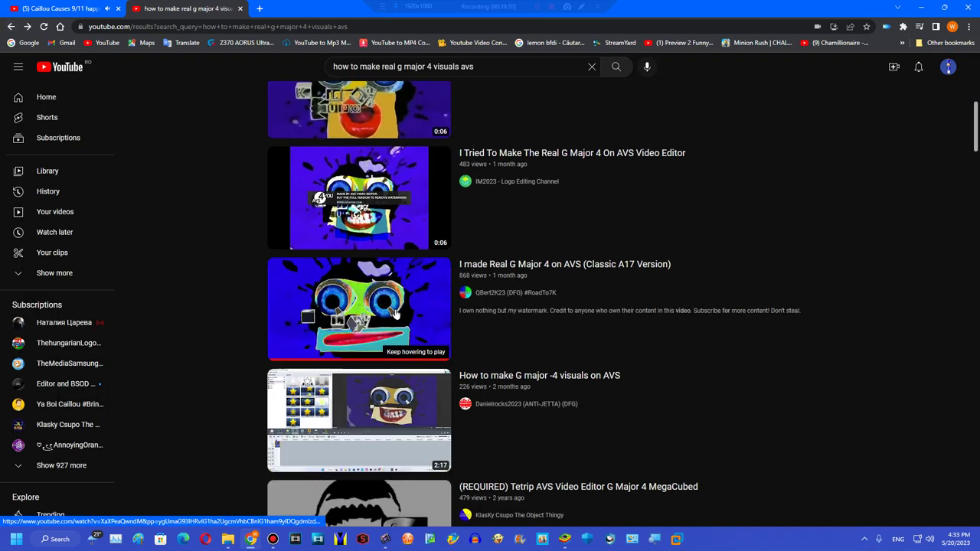
left_click(376, 384)
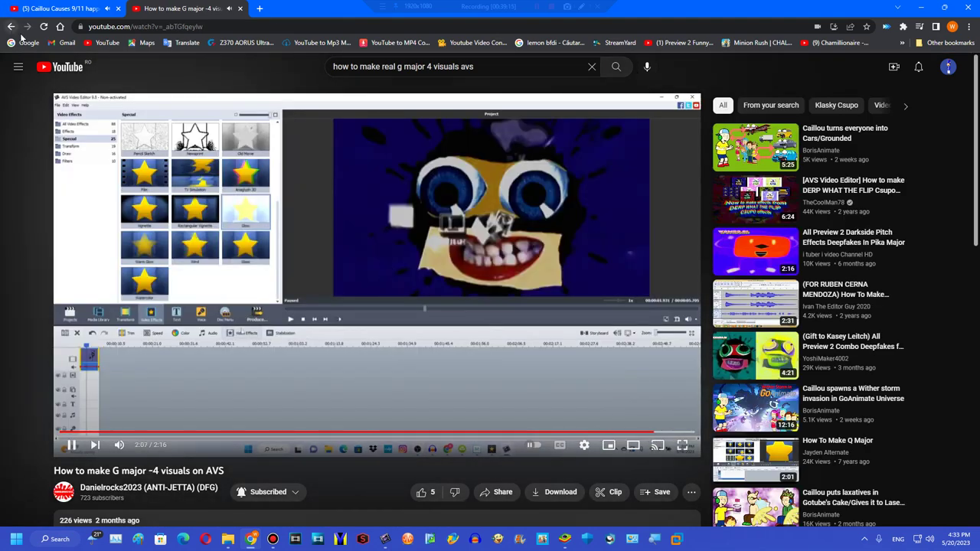
left_click(11, 26)
Open "REQUESTED How to make The Real G Major 4 (Type AVS Video Editor)", skip ahead through it, and return to the results
scroll(422, 289, "down", 5)
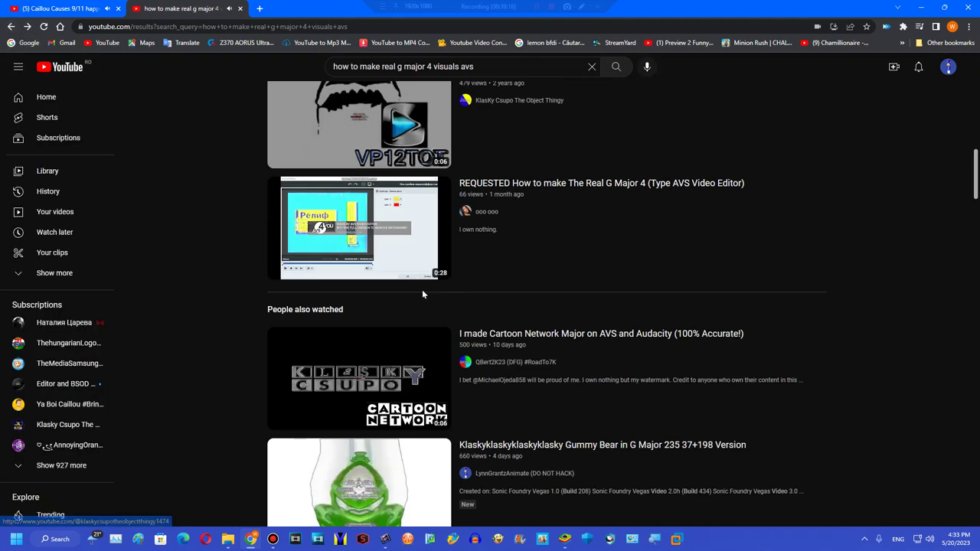
left_click(372, 271)
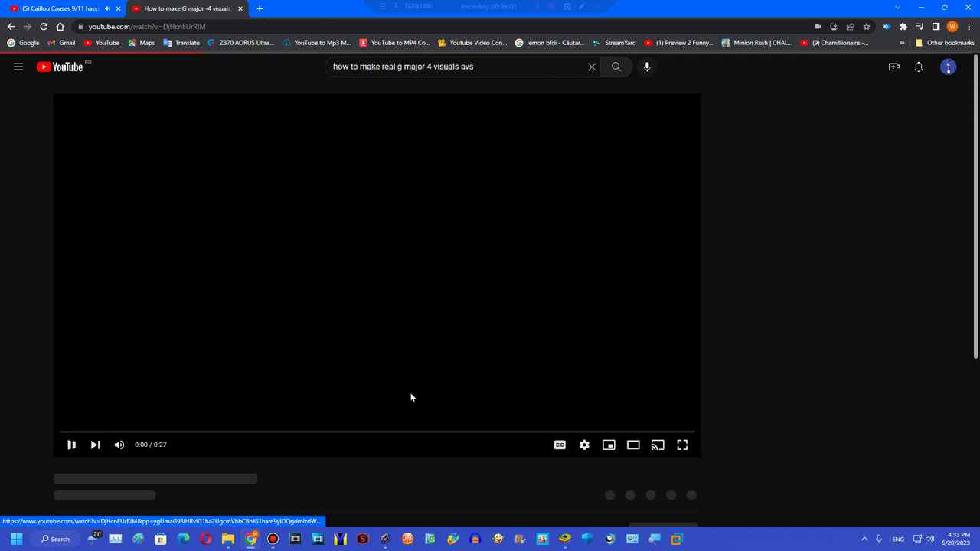
left_click_drag(426, 434, 586, 427)
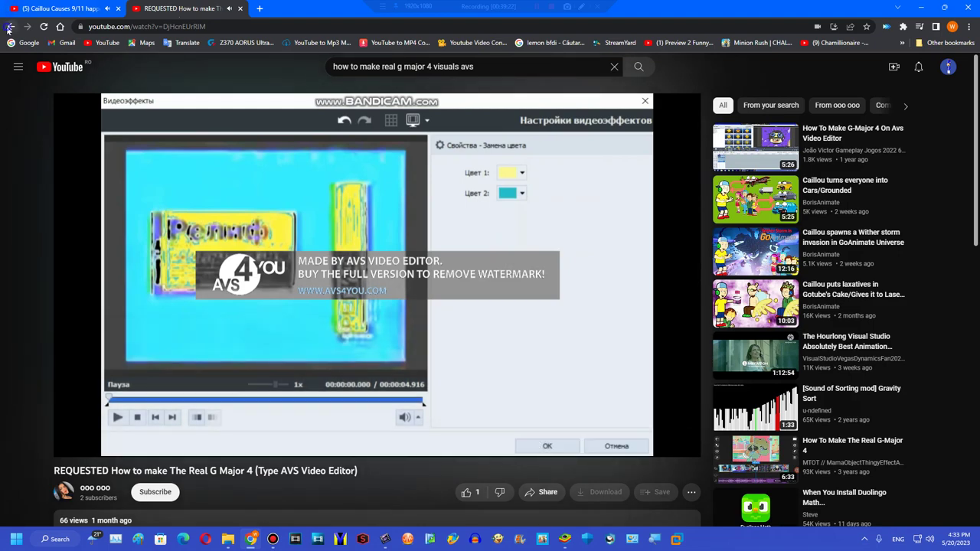
left_click(11, 26)
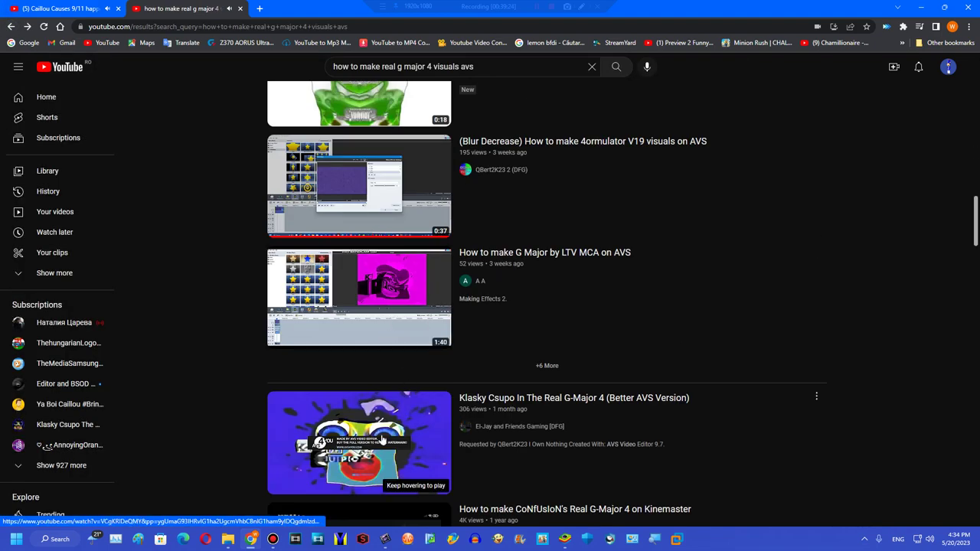
Find the "How to make The Real G major 4 on AVS" tutorial further down the results and open it
scroll(381, 440, "down", 10)
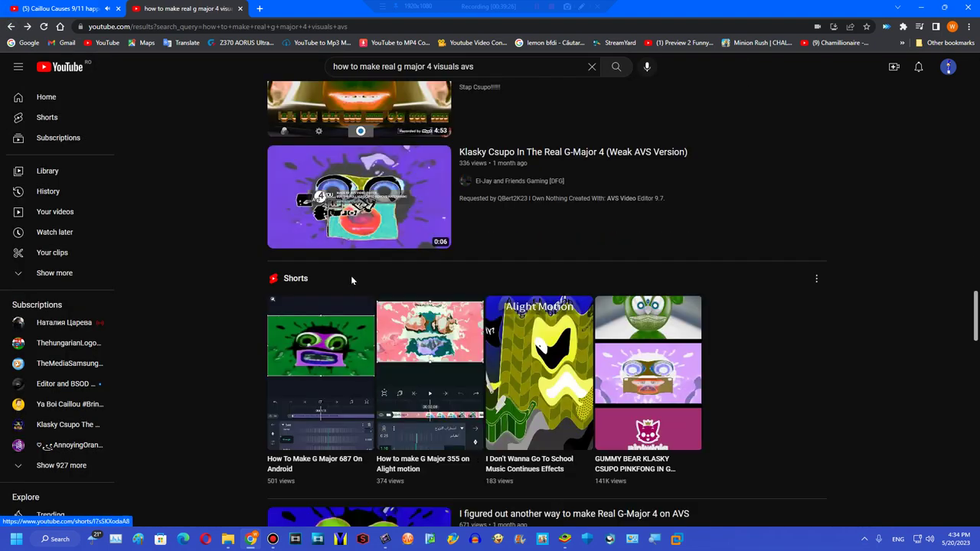
scroll(341, 240, "down", 5)
left_click(344, 274)
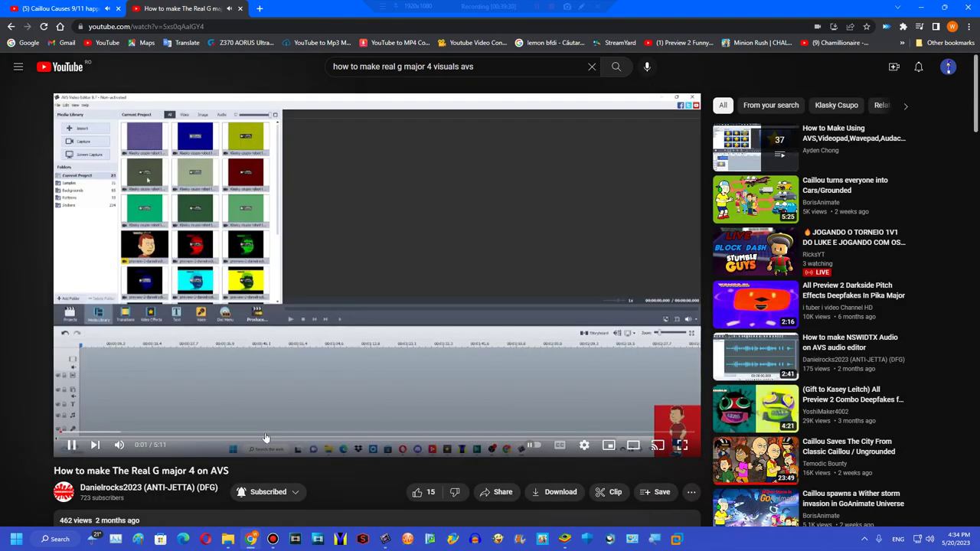
Skip to about 0:10 in the G major 4 tutorial and examine its Color Correction settings full screen
left_click(315, 432)
left_click_drag(313, 434, 76, 433)
left_click(109, 432)
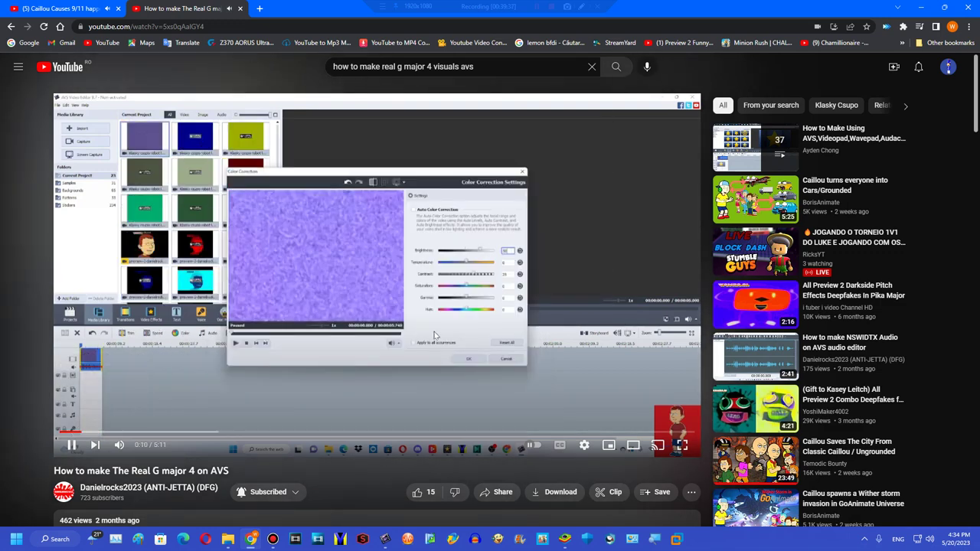
double_click(434, 332)
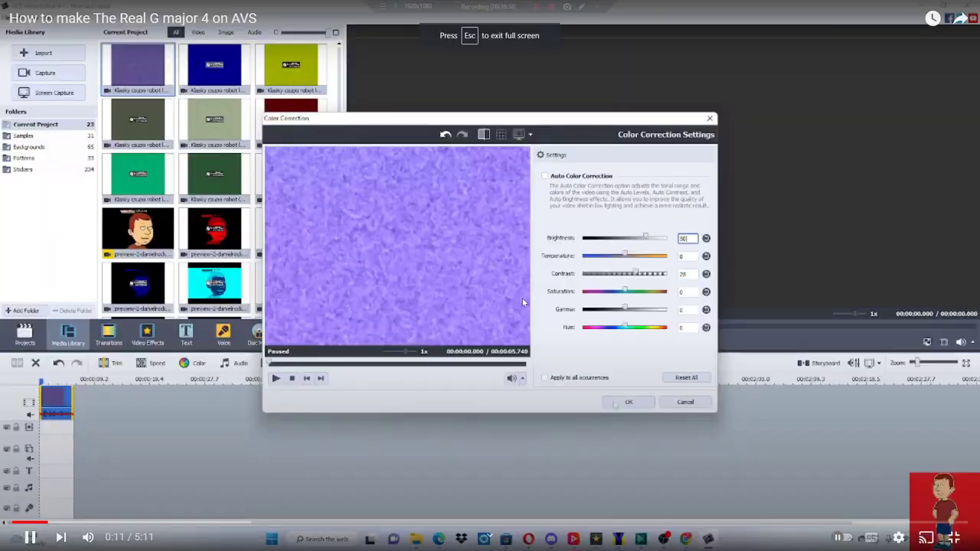
key("Escape")
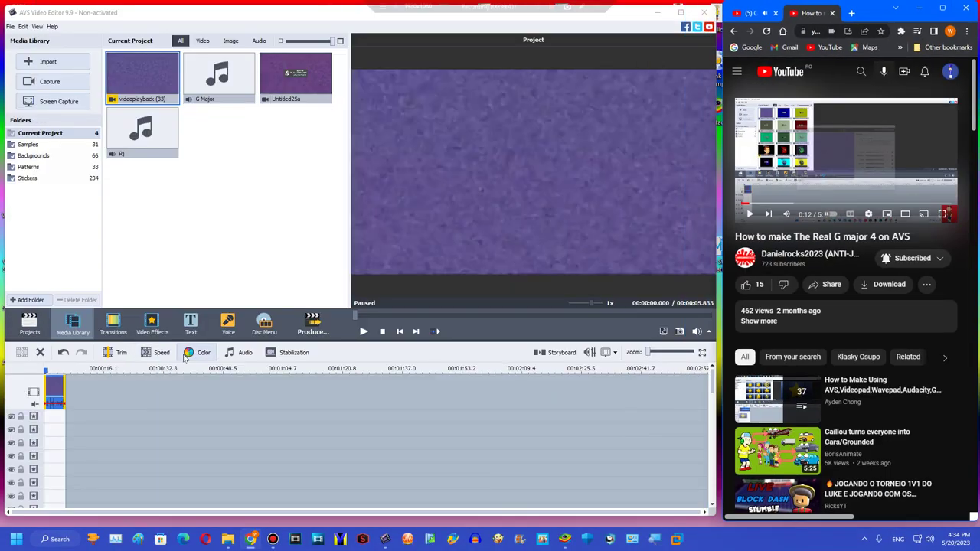
Apply color correction to the timeline's video clip with Brightness 50 and Contrast 75
left_click(184, 355)
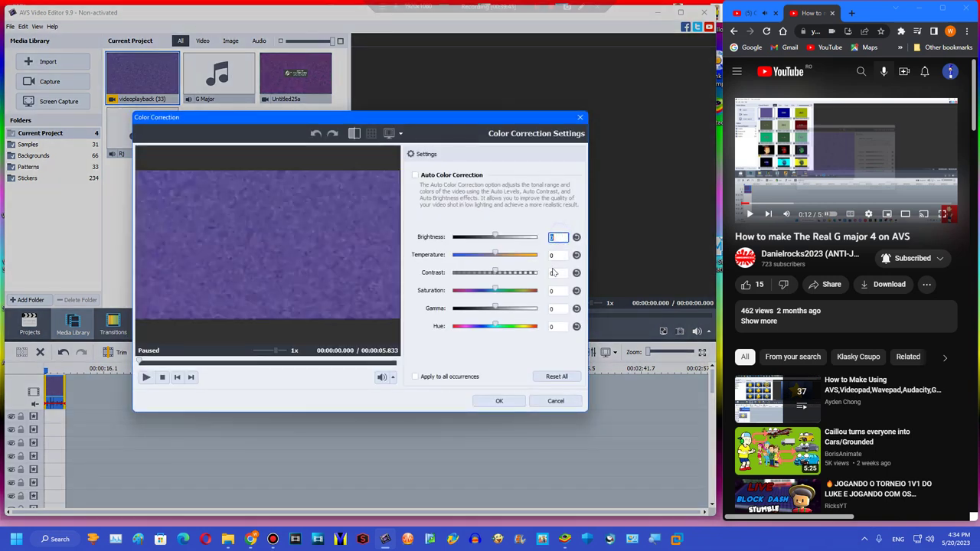
type("50")
left_click(554, 273)
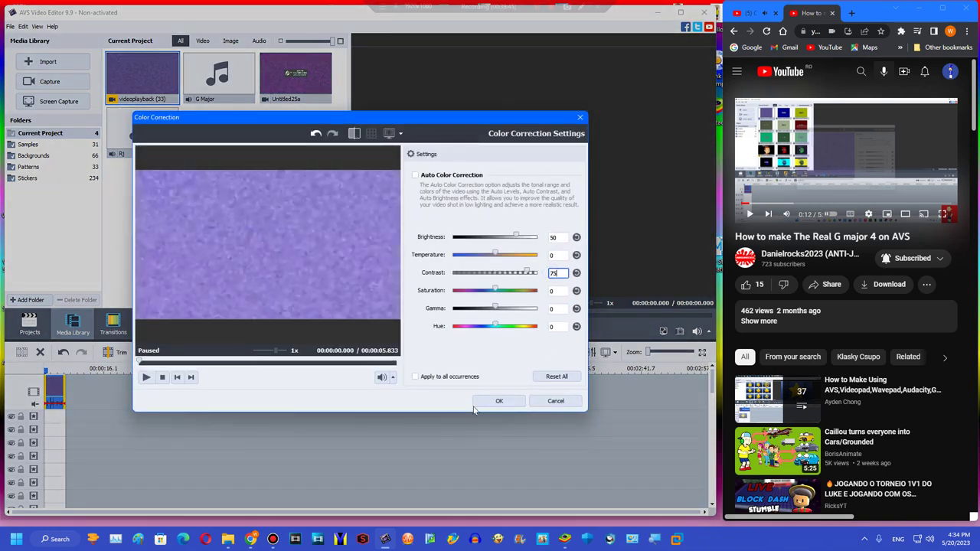
left_click(494, 402)
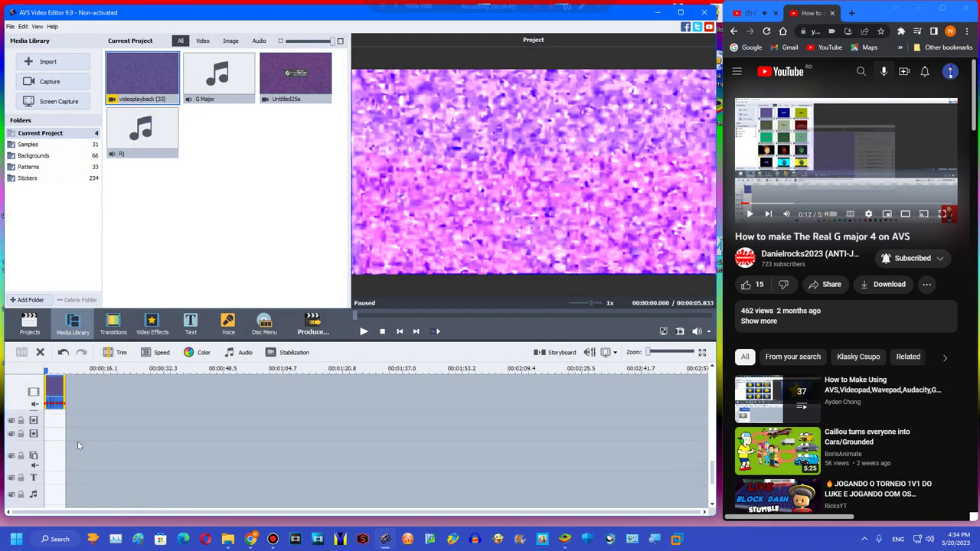
Add videoplayback (33) to the audio track and apply a Pitch Shift with a rate of 75
left_click_drag(139, 56, 49, 477)
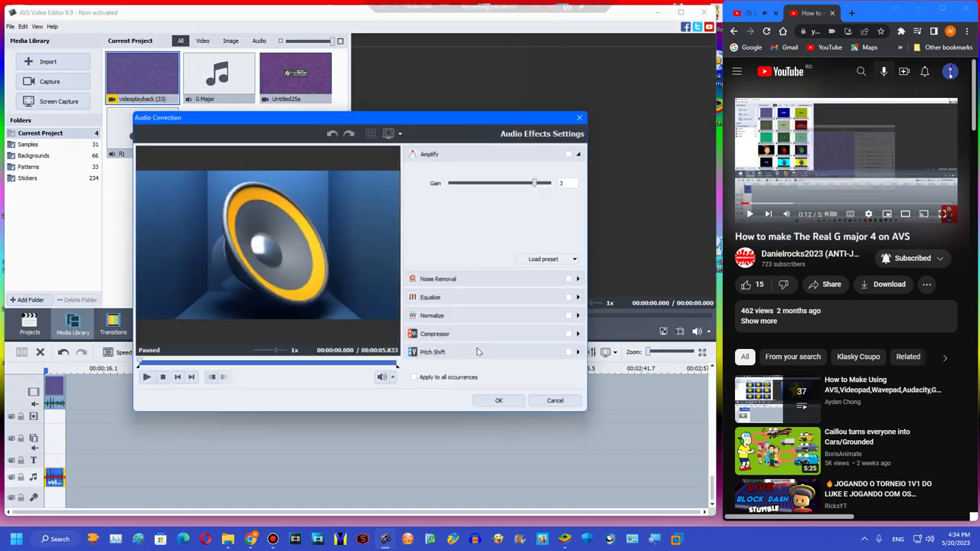
left_click(475, 351)
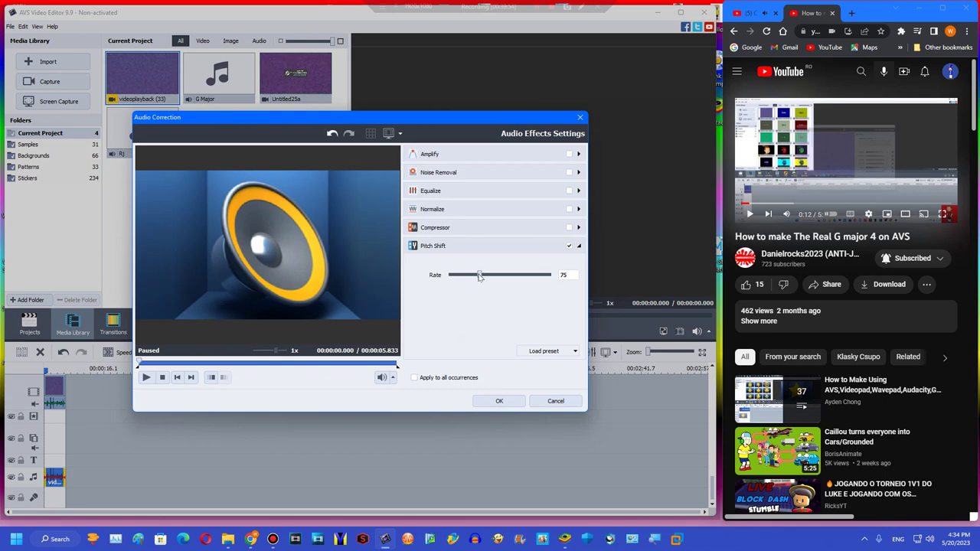
left_click(494, 403)
View the tutorial full screen and skip ahead to 1:17 to examine the effect and render stages
double_click(783, 170)
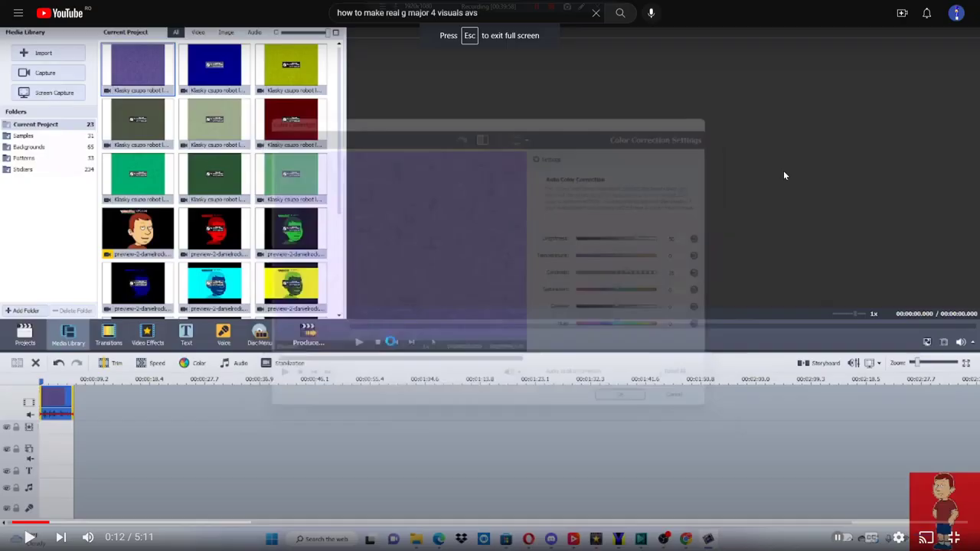
key("Right")
key("Right")
key("Right")
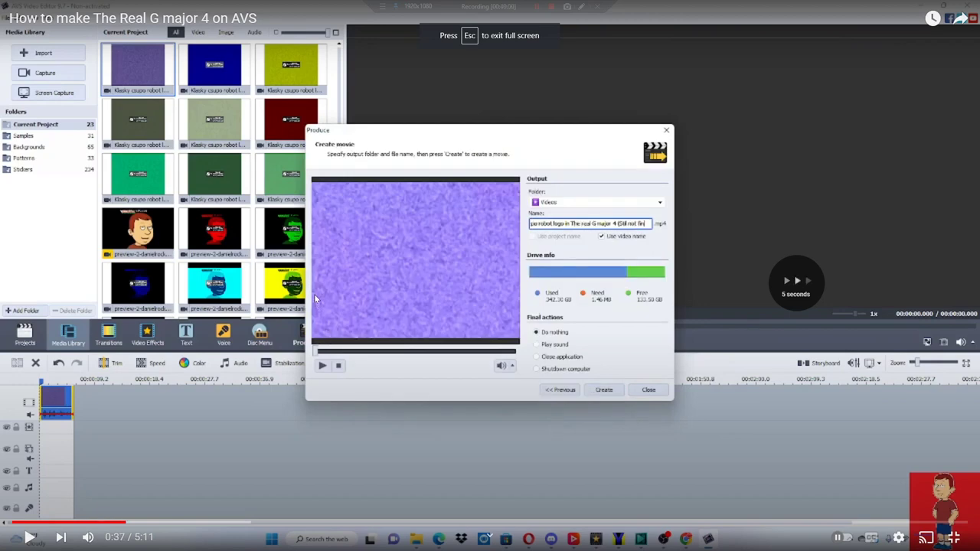
key("Right")
key("Right")
key("Right")
key("Right")
key("Right")
key("Right")
key("Right")
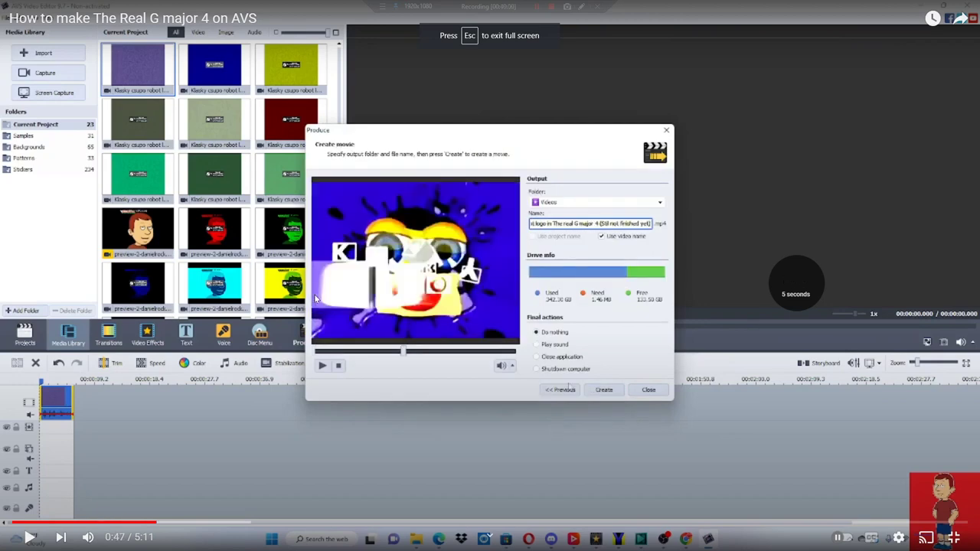
key("Right")
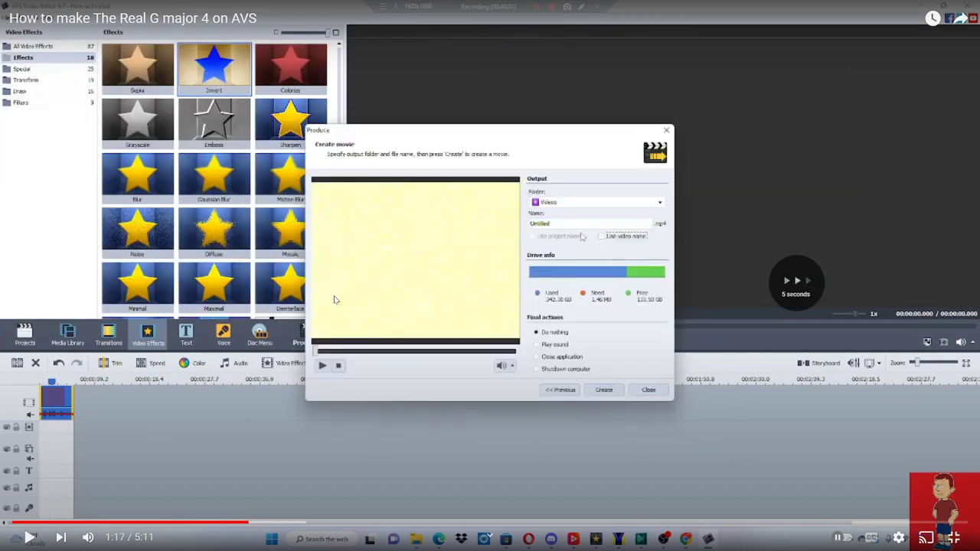
Move back through the tutorial to about 0:55, examine its second color correction, and leave full screen
key("Left")
key("Left")
key("Left")
key("Left")
key("Left")
key("Left")
key("Left")
key("Left")
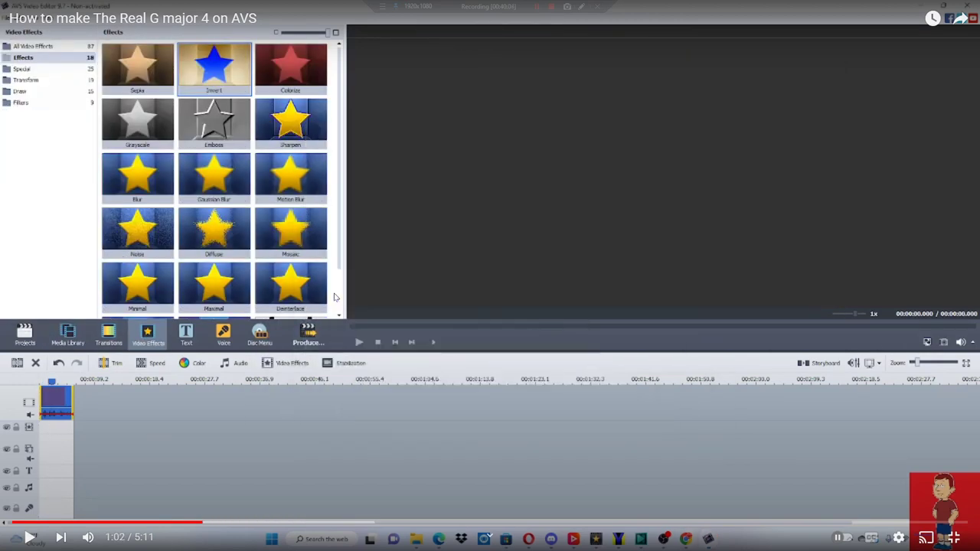
key("Right")
key("Right")
key("Right")
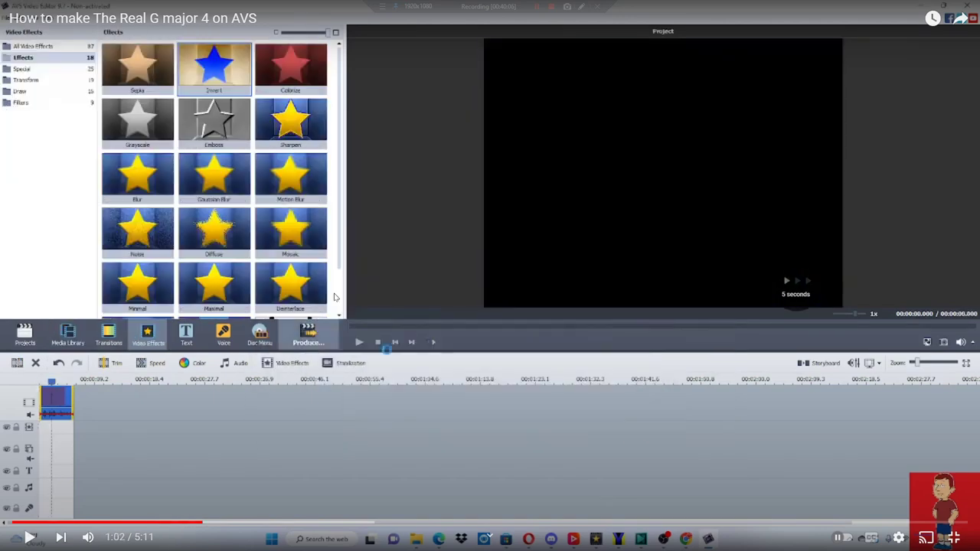
key("Left")
key("space")
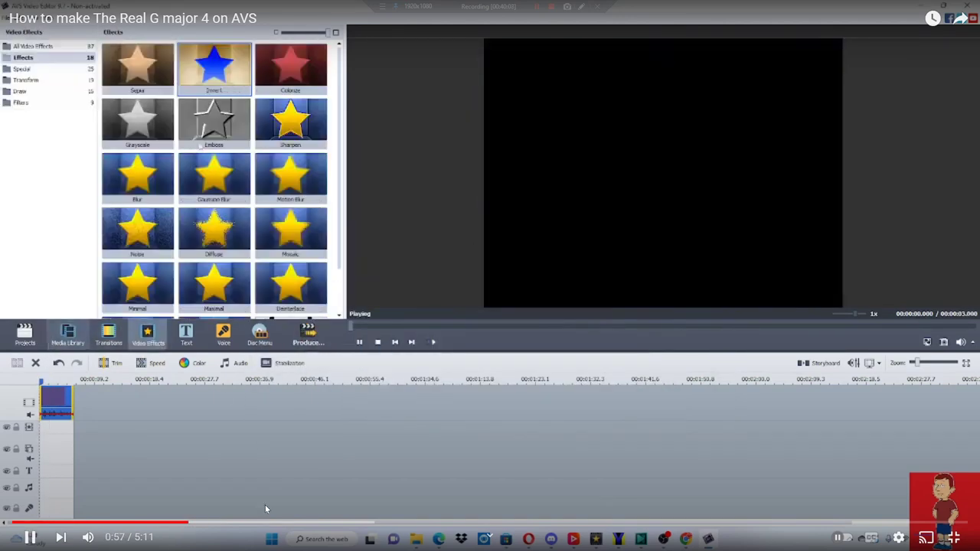
key("Left")
key("Left")
key("Left")
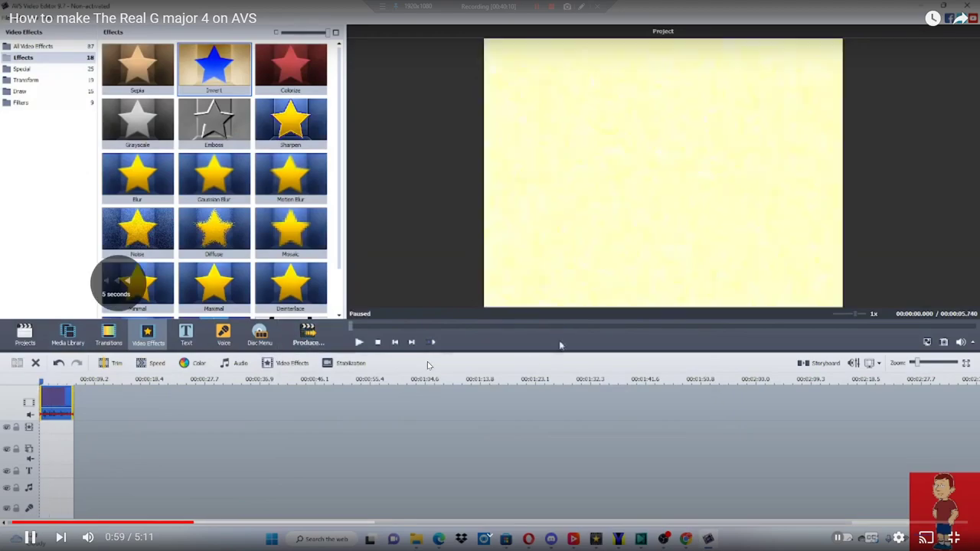
key("Right")
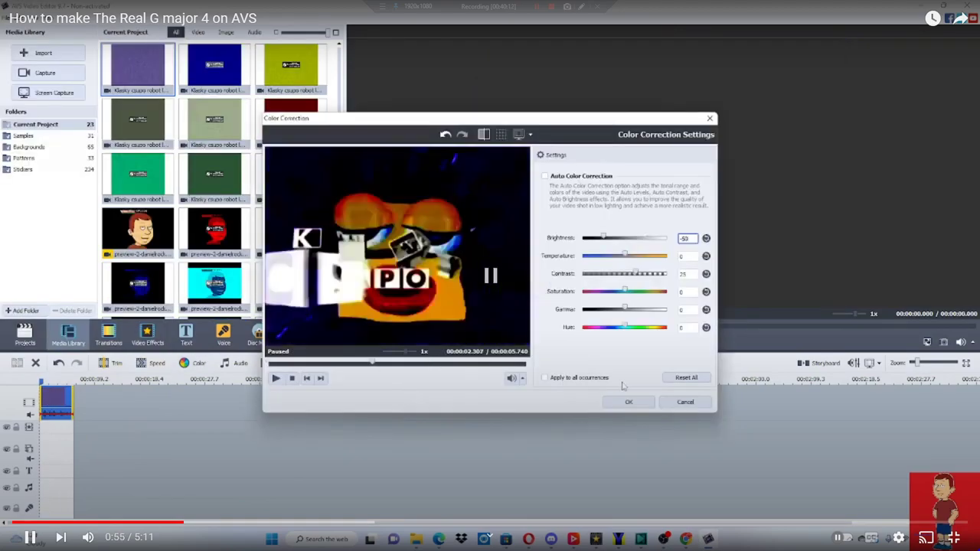
key("Escape")
Preview the project at different points and review the clip's color correction settings without changing them
left_click(52, 371)
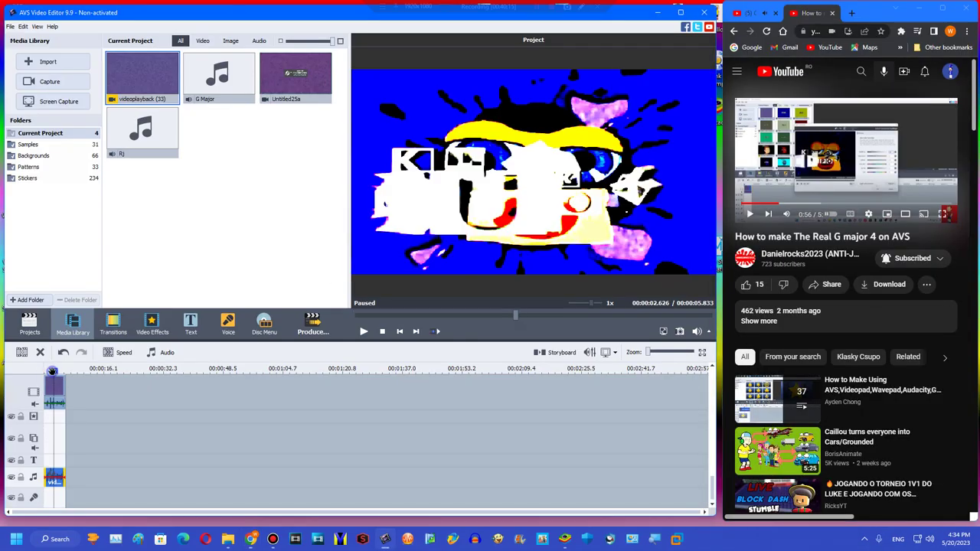
left_click(377, 316)
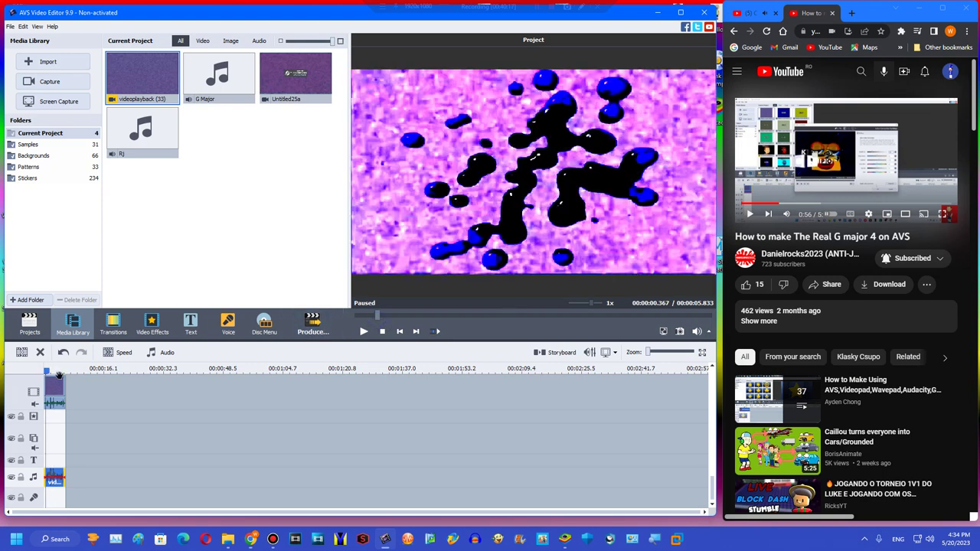
left_click(53, 381)
left_click(197, 352)
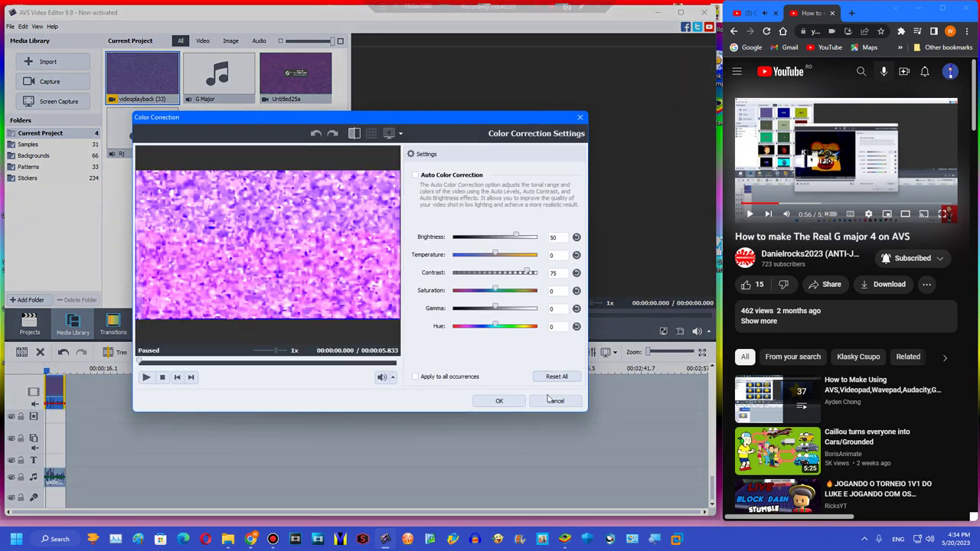
left_click(550, 400)
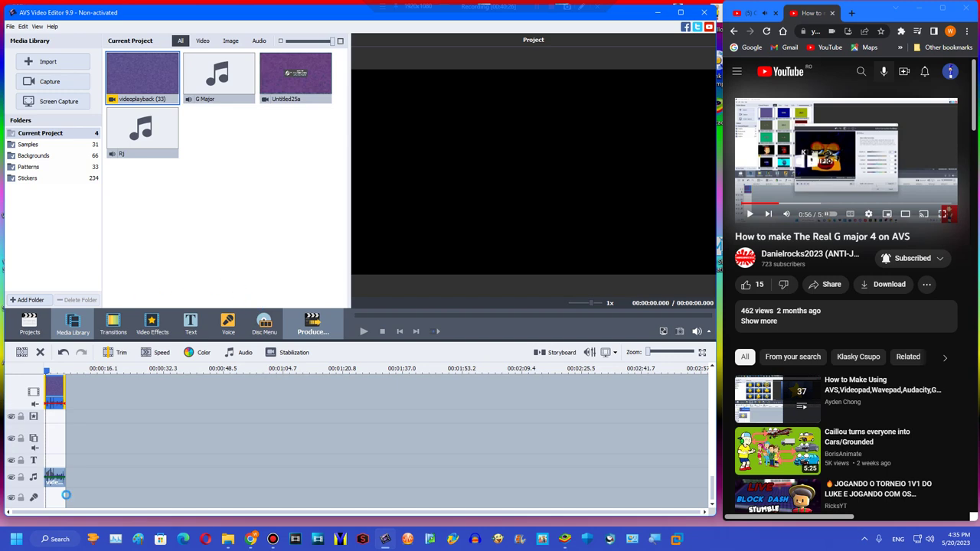
Render the project as a WMV file named Untitled31a in L:\My User Videos v2 and open that folder
key("super+w")
left_click(411, 378)
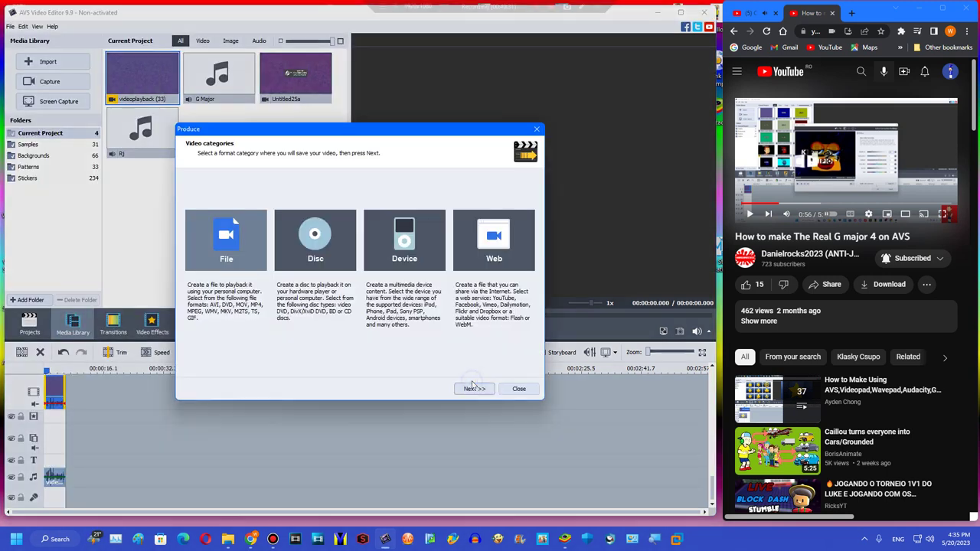
left_click(472, 387)
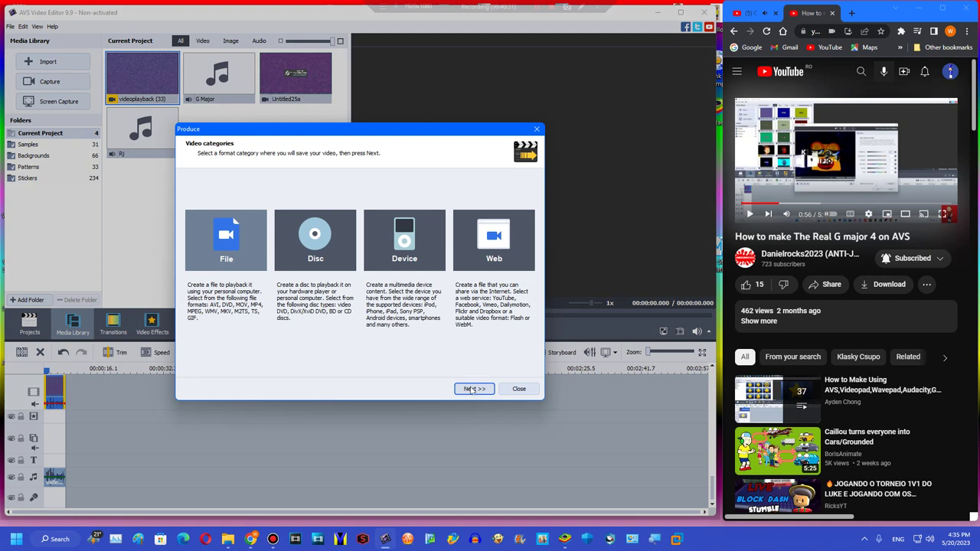
left_click(471, 389)
double_click(427, 222)
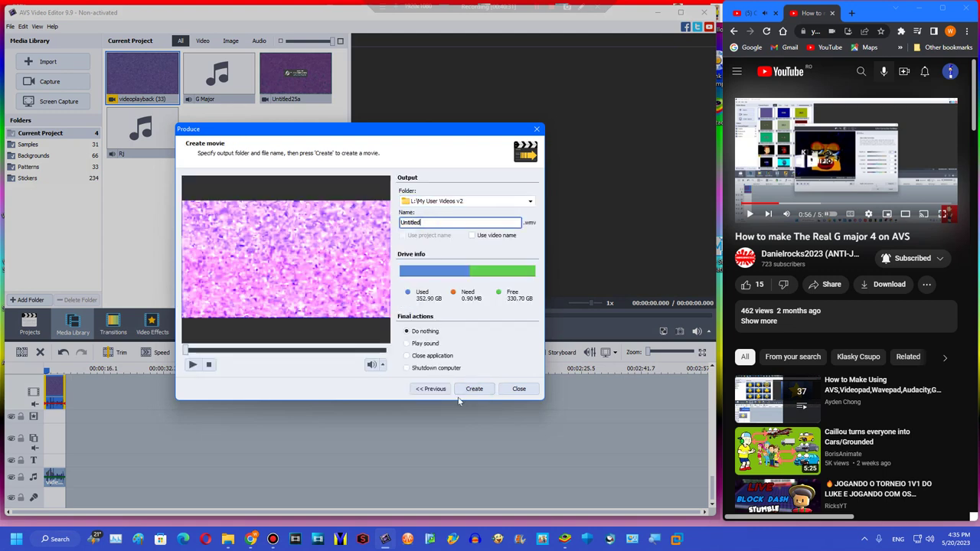
type("31a")
key("Return")
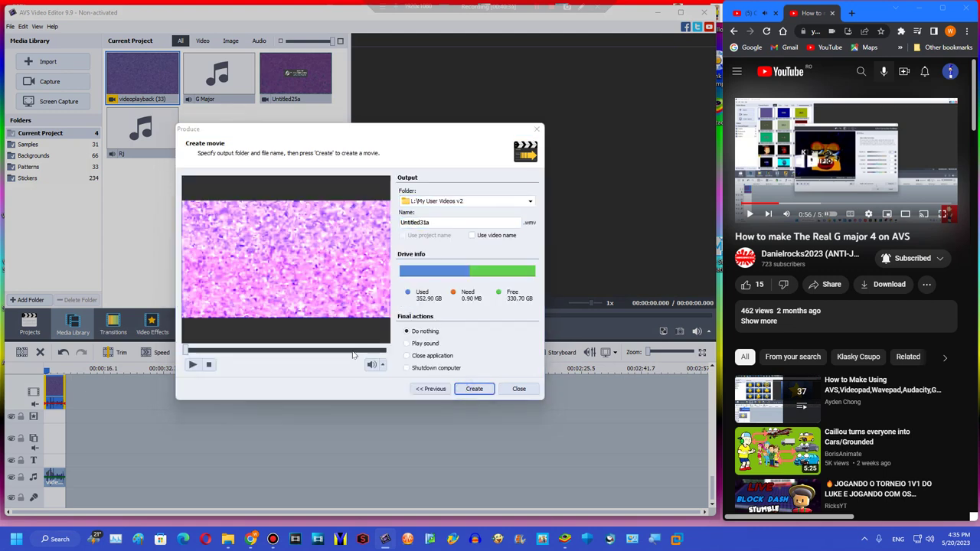
left_click(332, 317)
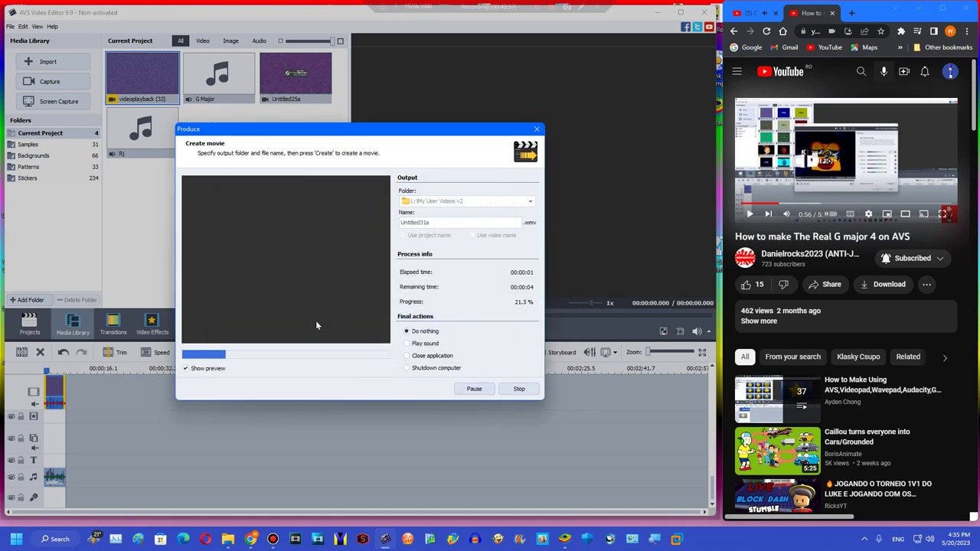
left_click(344, 287)
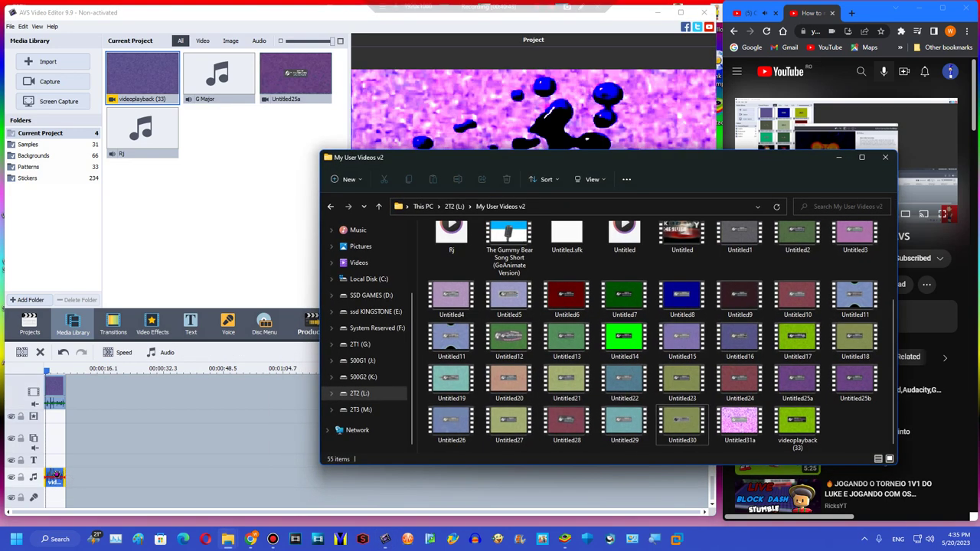
Delete the separate videoplayback (33) audio clip from the audio track
right_click(59, 478)
left_click(66, 464)
scroll(63, 406, "up", 1)
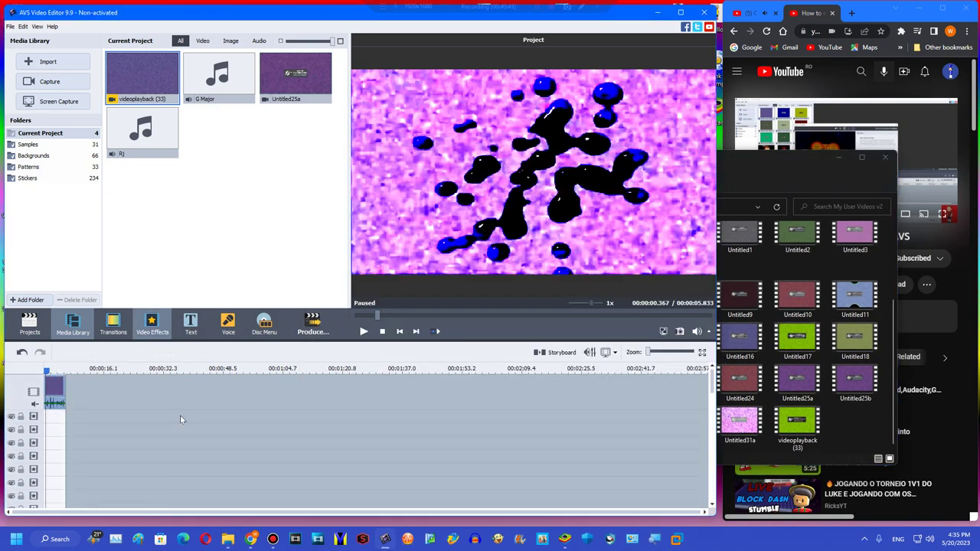
Apply the Invert video effect to the timeline's video clip
left_click(151, 325)
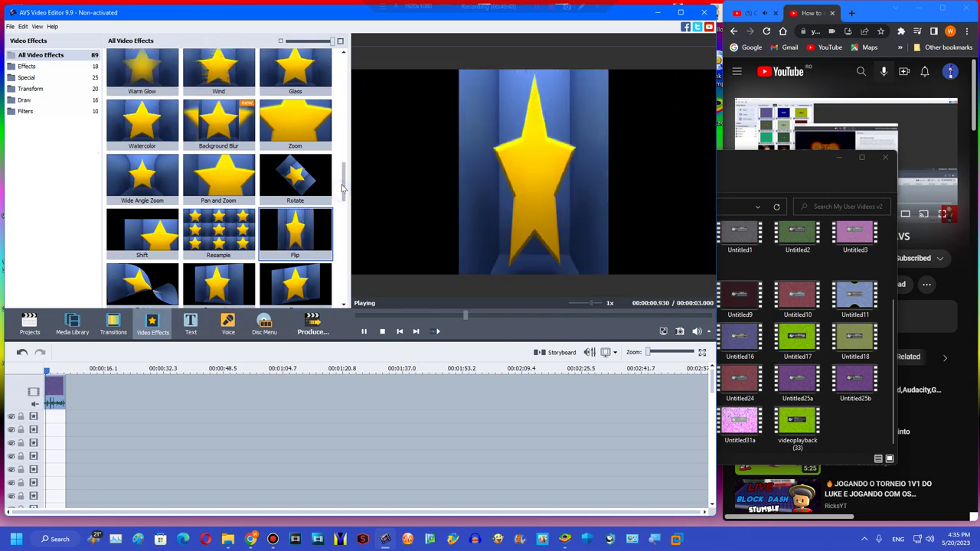
left_click_drag(343, 188, 65, 398)
Set the video clip's color correction Brightness to -50, keep Contrast at 75, and preview the result
left_click(56, 392)
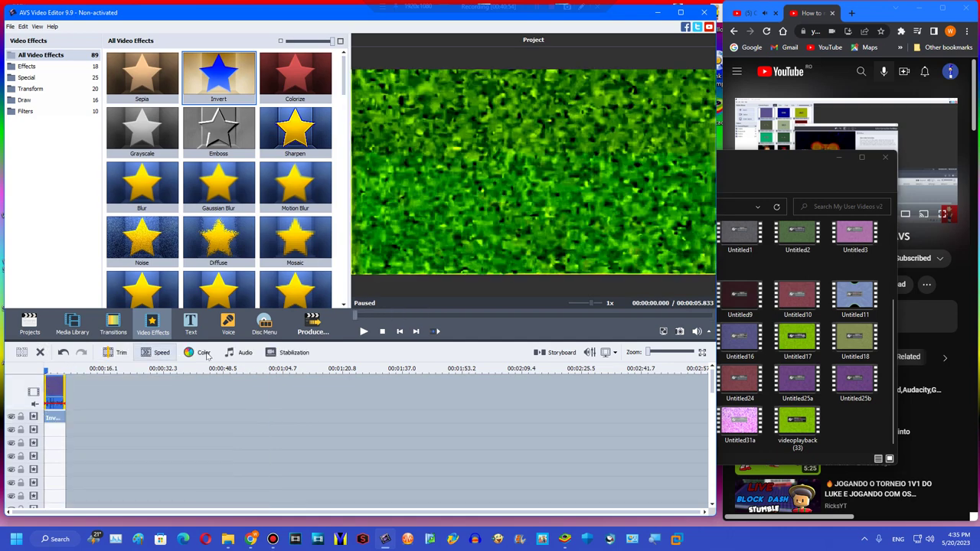
left_click(196, 352)
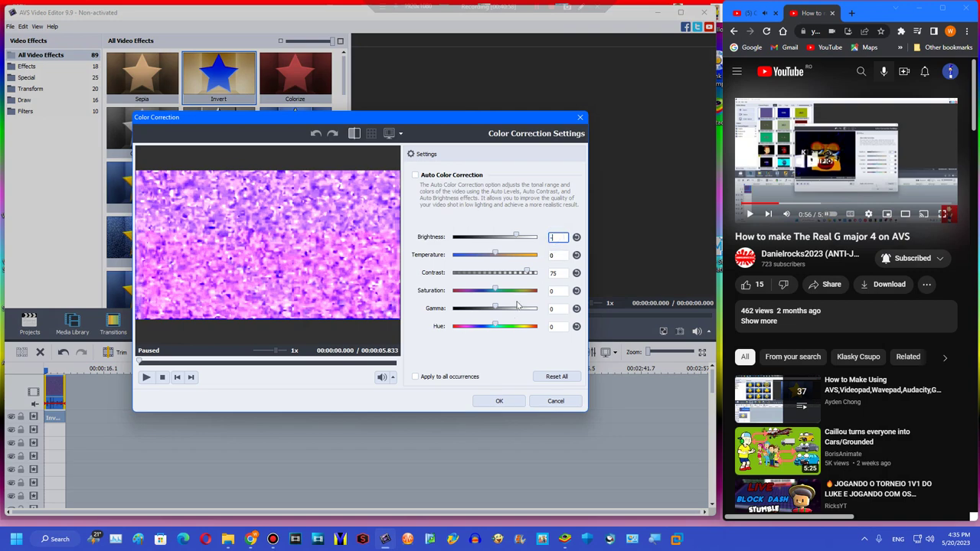
type("-50")
left_click(239, 364)
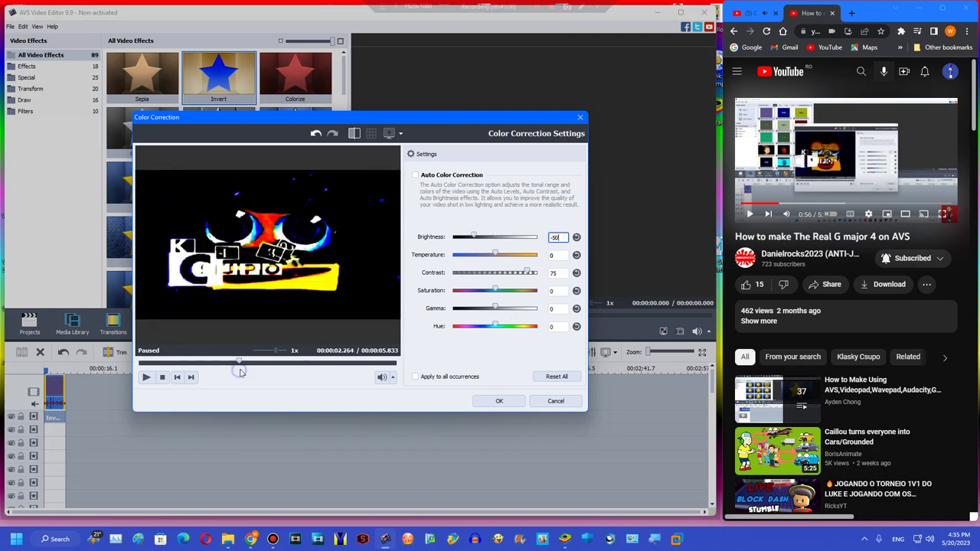
left_click(498, 401)
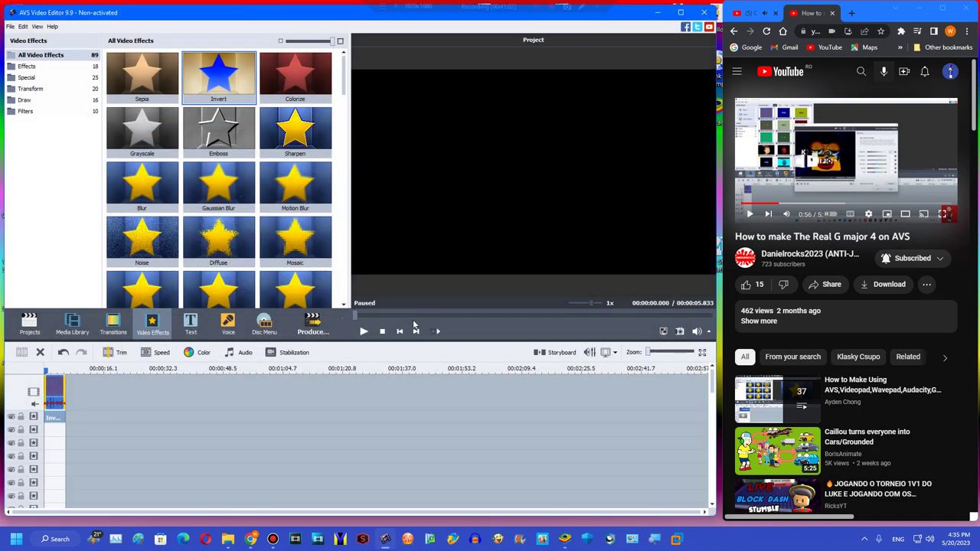
left_click(440, 314)
Review the YouTube tutorial in full screen from the color correction part ahead to the video overlay settings, and return to AVS Video Editor
left_click(310, 320)
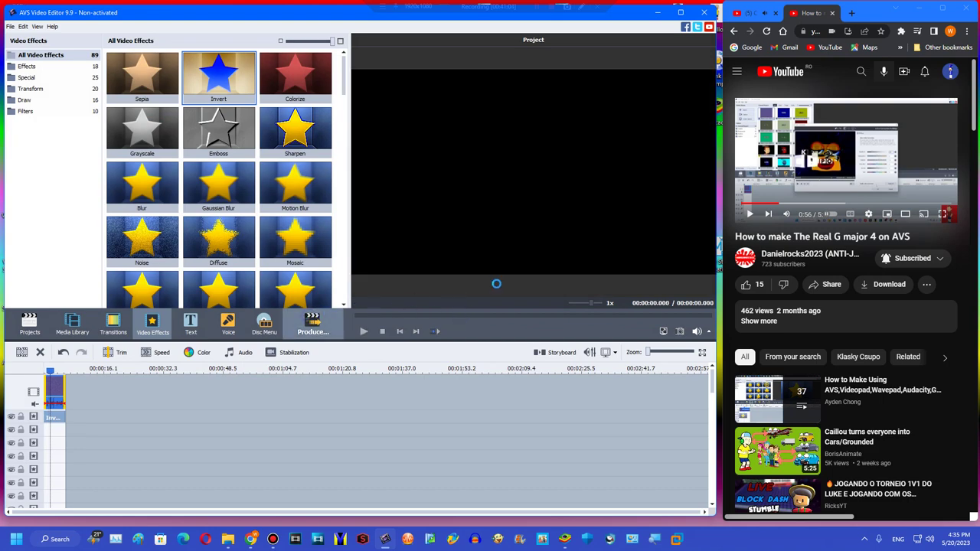
double_click(785, 144)
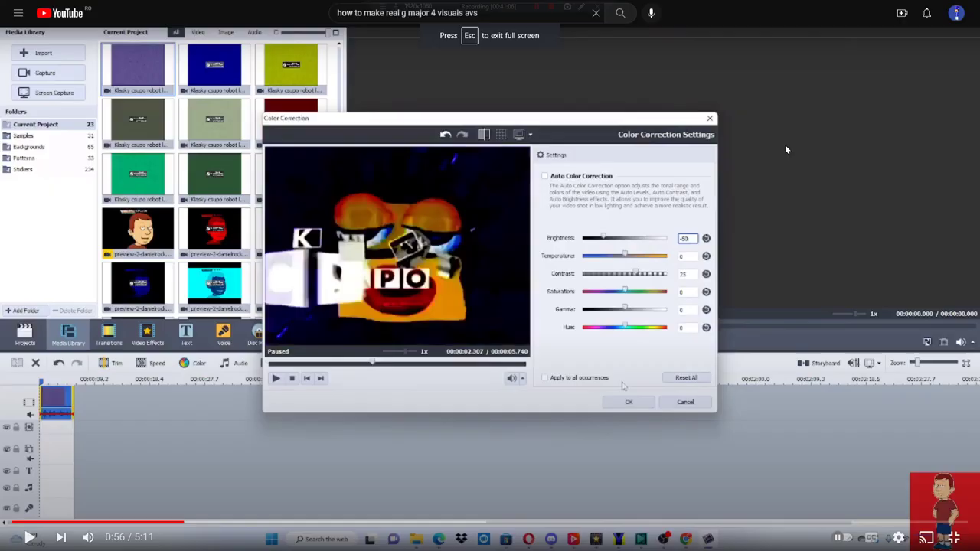
key("Right")
key("Right")
key("Right")
key("Right")
key("Right")
key("Right")
key("Right")
key("Right")
key("Right")
key("Right")
key("Right")
key("Right")
key("Right")
key("Right")
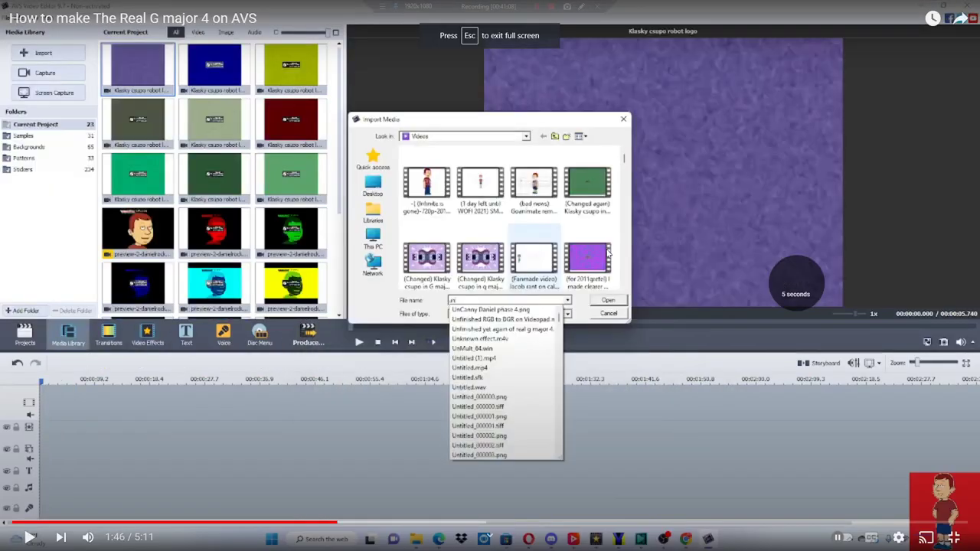
key("Right")
key("Right")
key("Right")
key("Right")
key("Right")
key("Right")
key("Right")
key("Right")
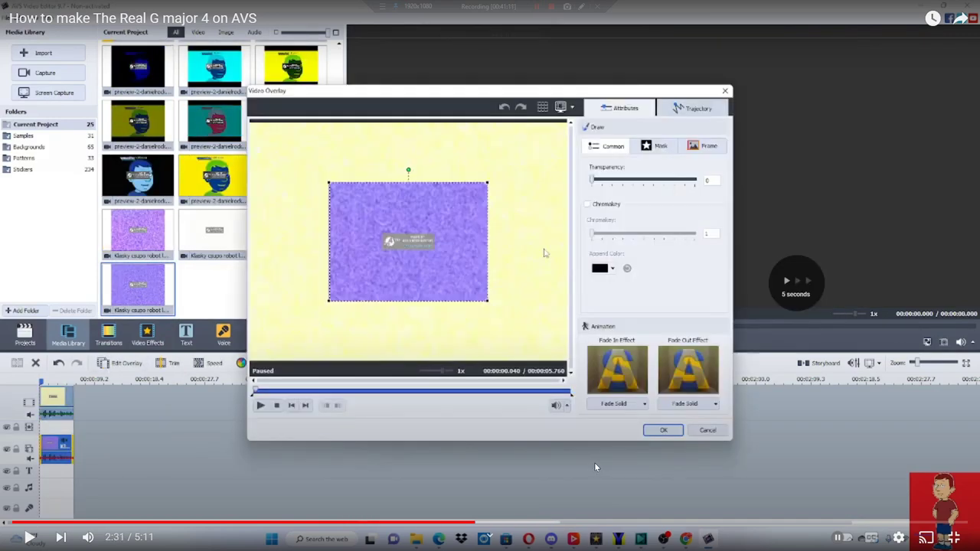
key("Escape")
left_click(508, 389)
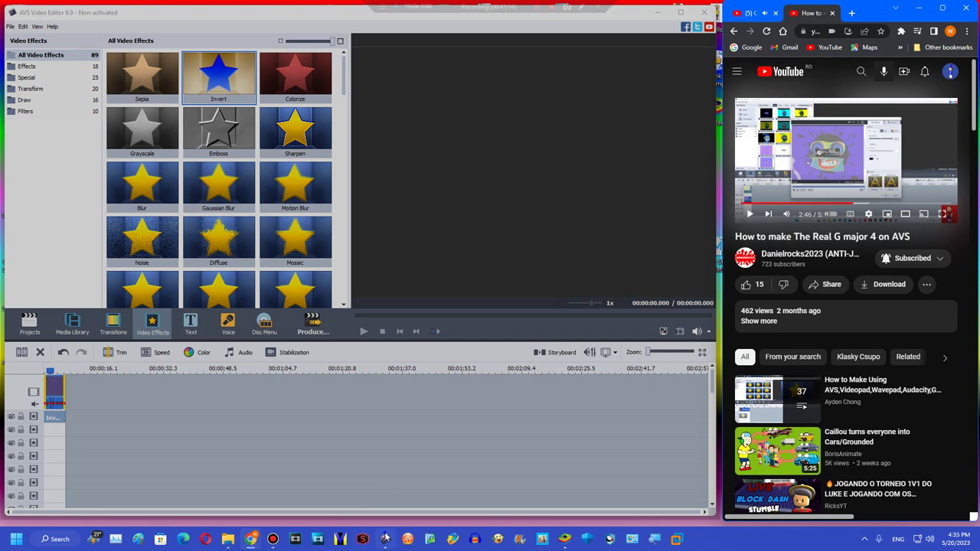
left_click(385, 538)
left_click(517, 389)
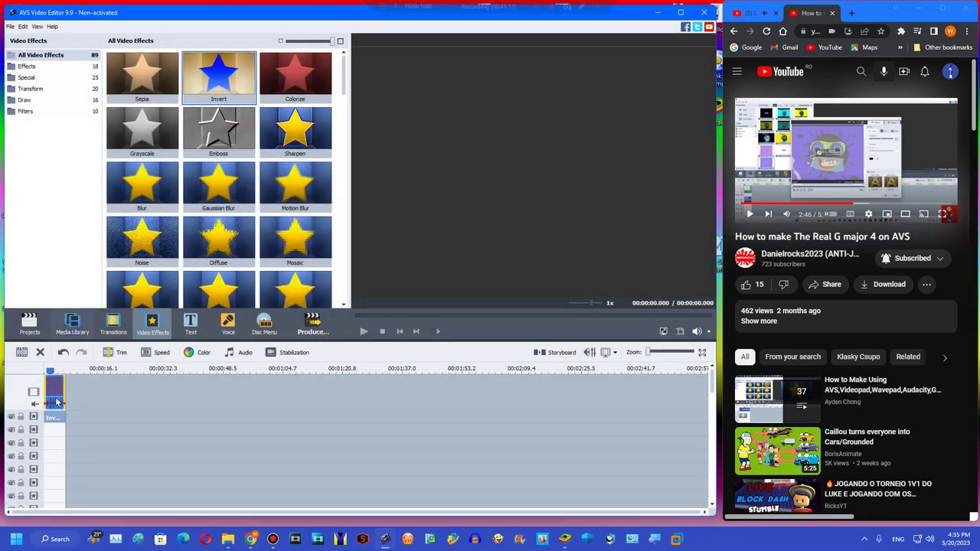
Import Untitled31a from the My User Videos v2 folder and place it at the start of the video overlay track
left_click(72, 325)
right_click(49, 394)
left_click(81, 320)
scroll(207, 414, "down", 4)
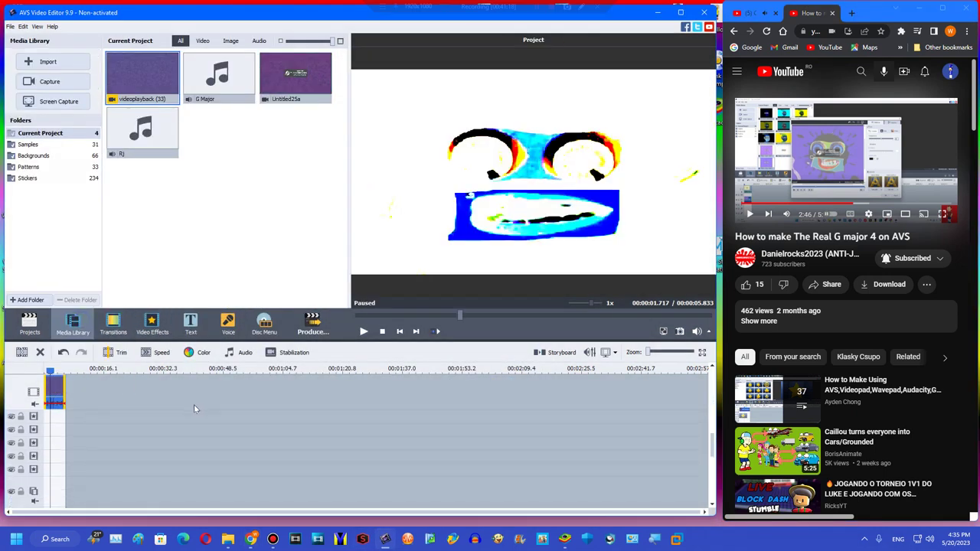
scroll(193, 408, "down", 2)
left_click(228, 540)
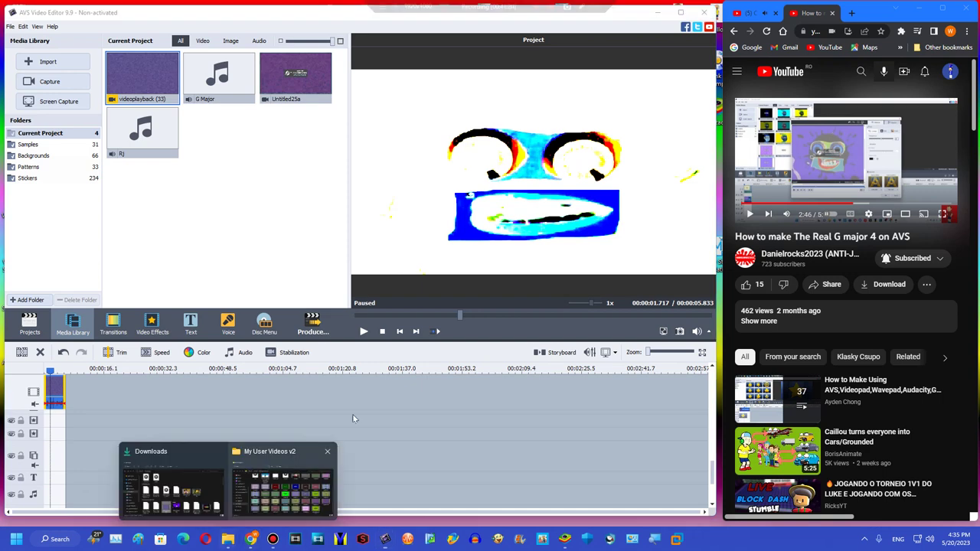
left_click(249, 496)
left_click_drag(740, 423, 61, 448)
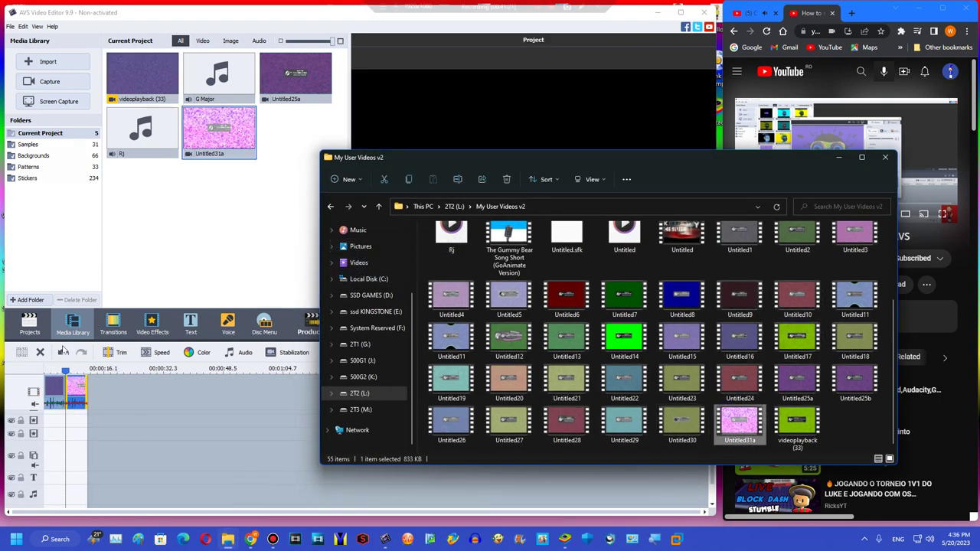
left_click(43, 351)
left_click_drag(208, 137, 49, 457)
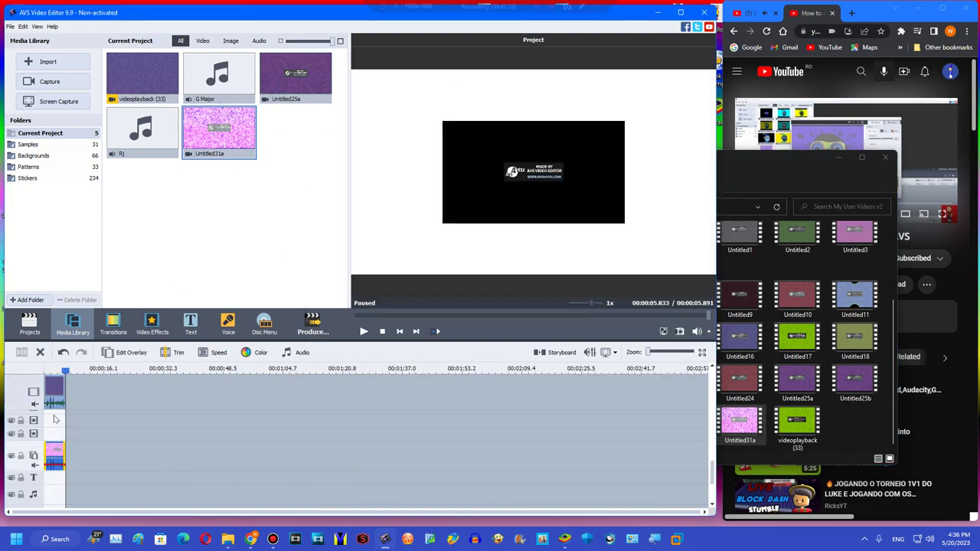
Mute the main videoplayback (33) clip and preview the project with the Untitled31a overlay on top
left_click(48, 369)
left_click(55, 369)
left_click(51, 369)
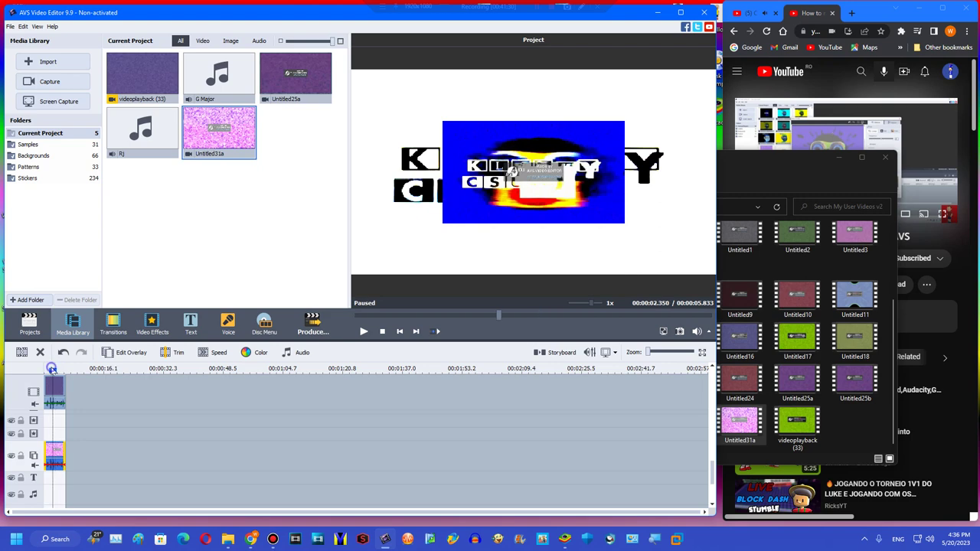
right_click(50, 387)
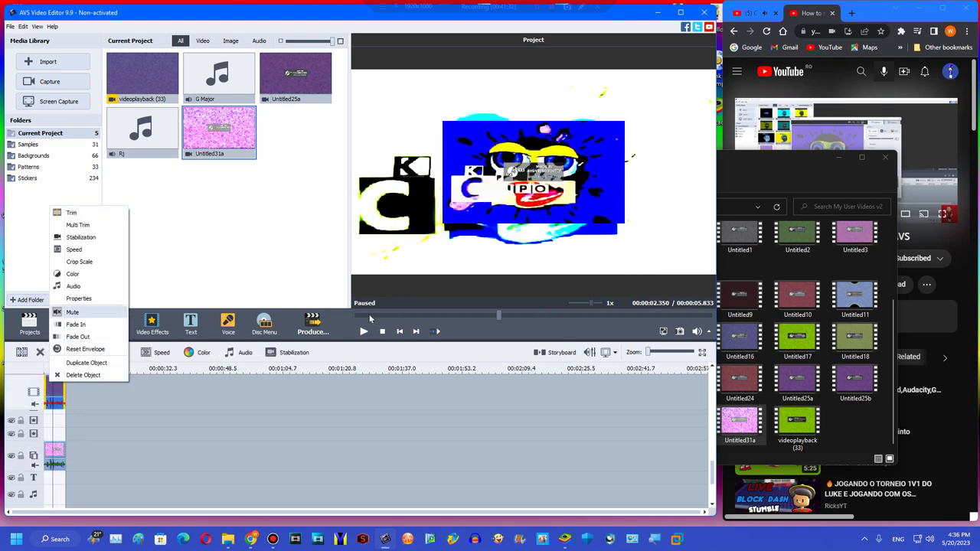
left_click(364, 330)
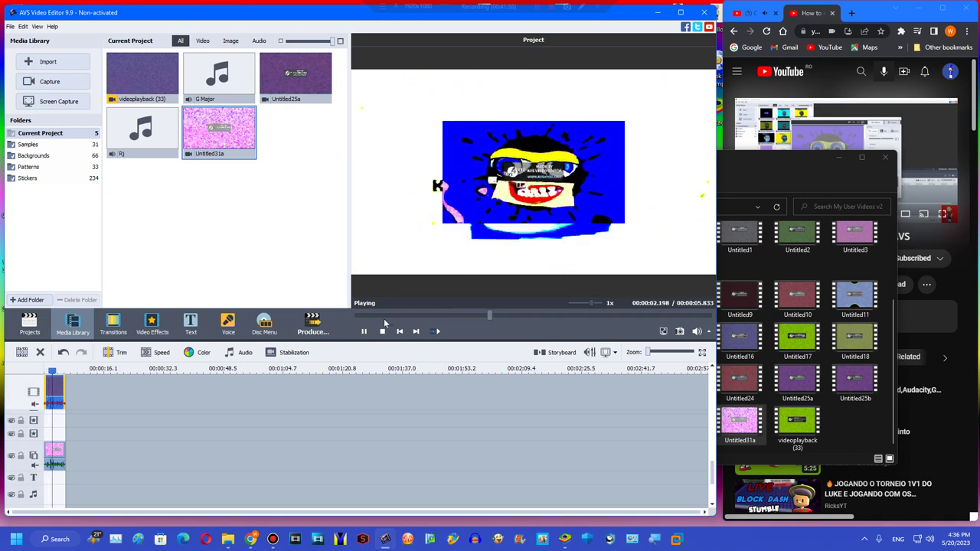
left_click(382, 331)
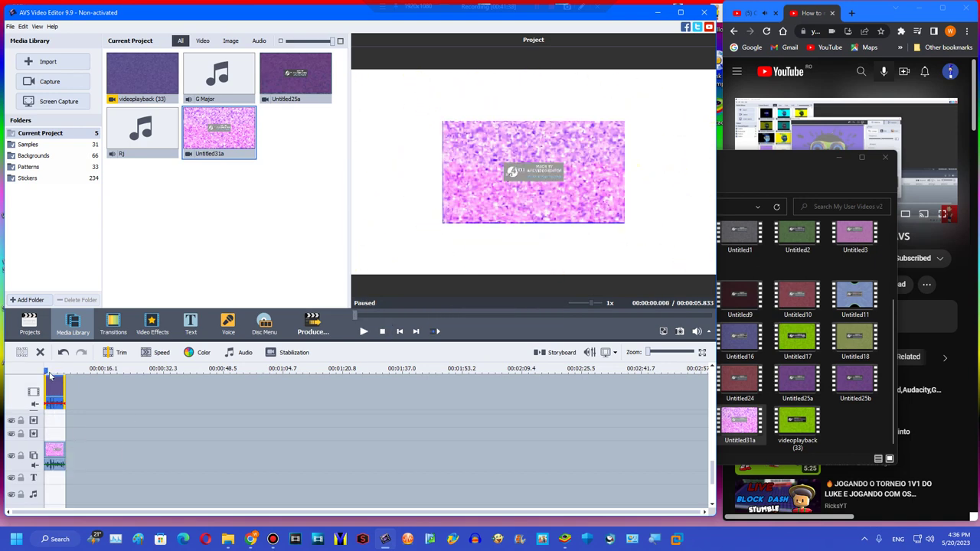
left_click_drag(46, 368, 53, 369)
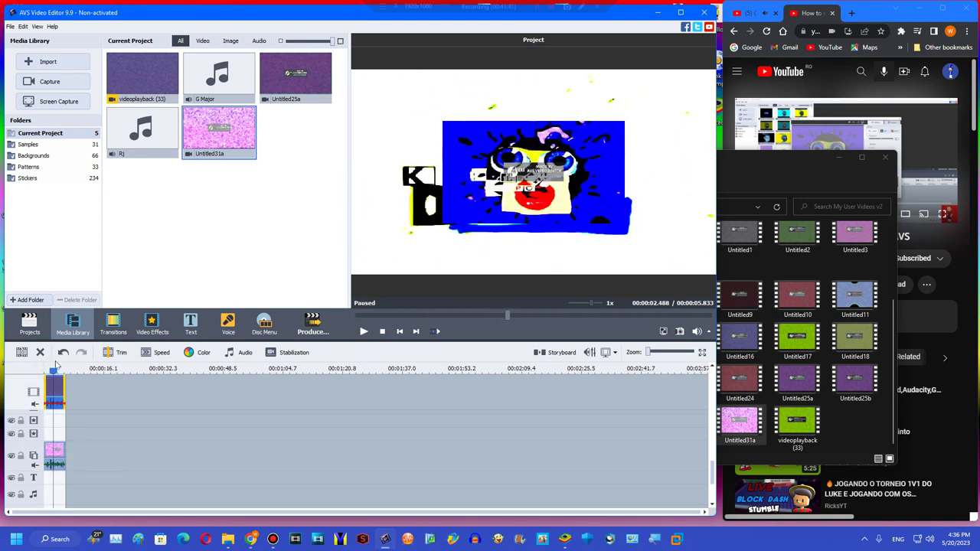
Examine at maximum timeline zoom how the Untitled31a overlay lines up with the main clip, playing and scrubbing the project
left_click(52, 442)
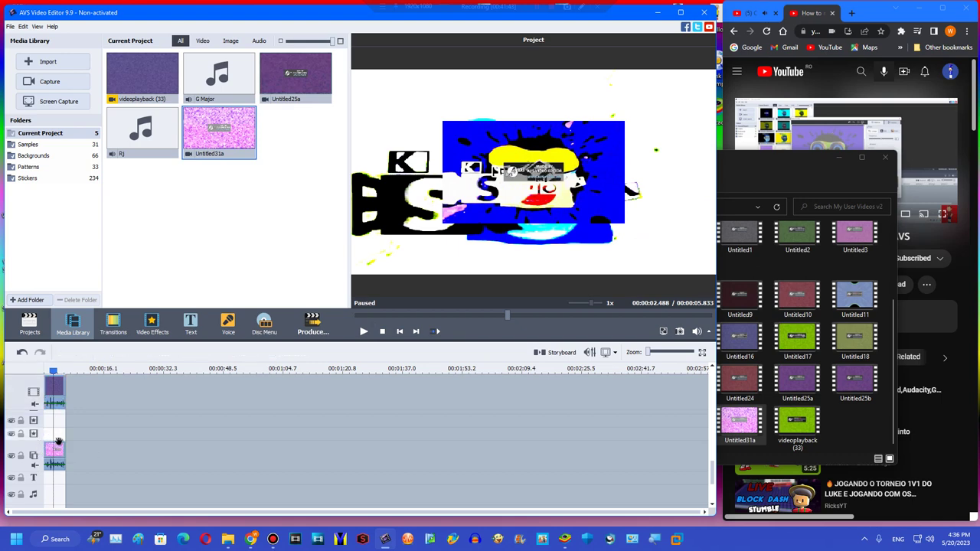
left_click_drag(682, 352, 693, 351)
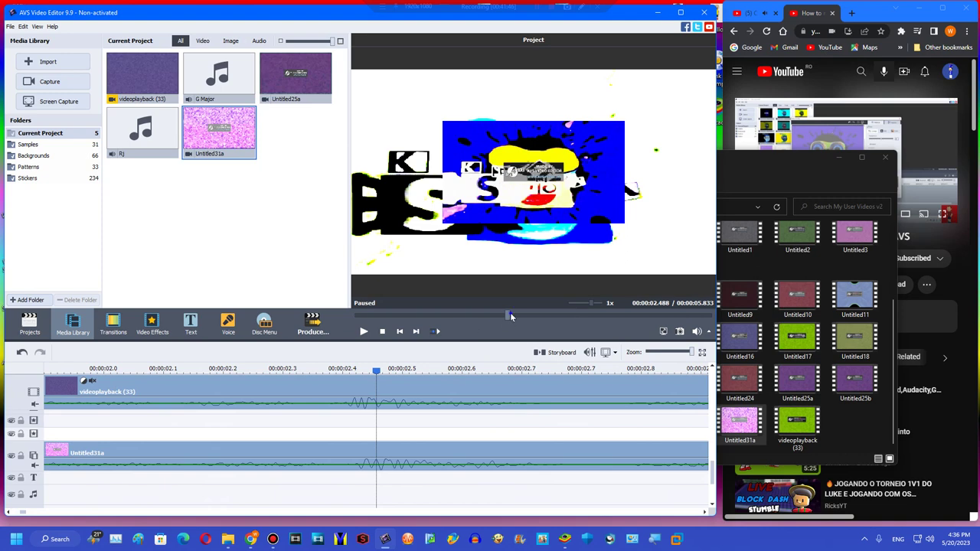
key("Home")
left_click(53, 448)
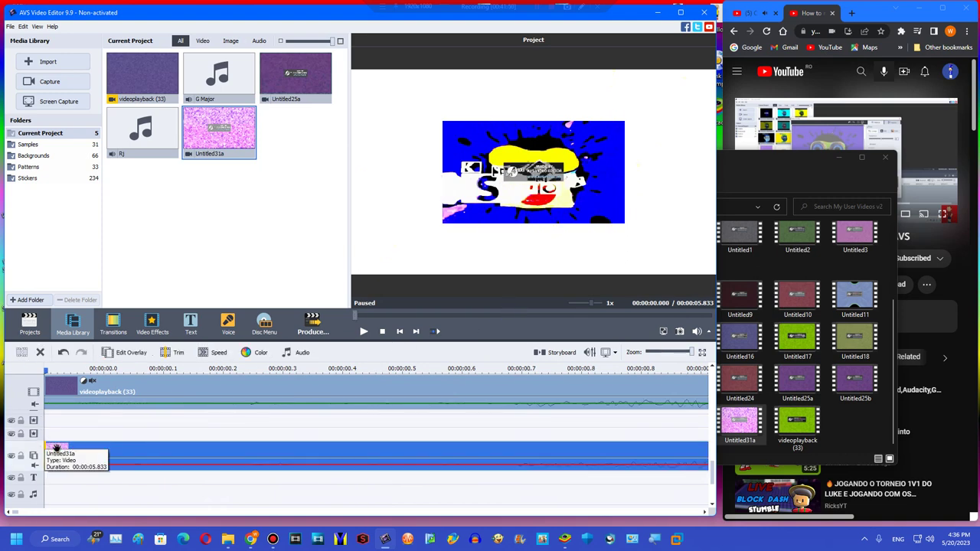
mouse_move(45, 450)
left_mouse_down()
mouse_move(66, 449)
mouse_move(49, 452)
left_mouse_up()
key("space")
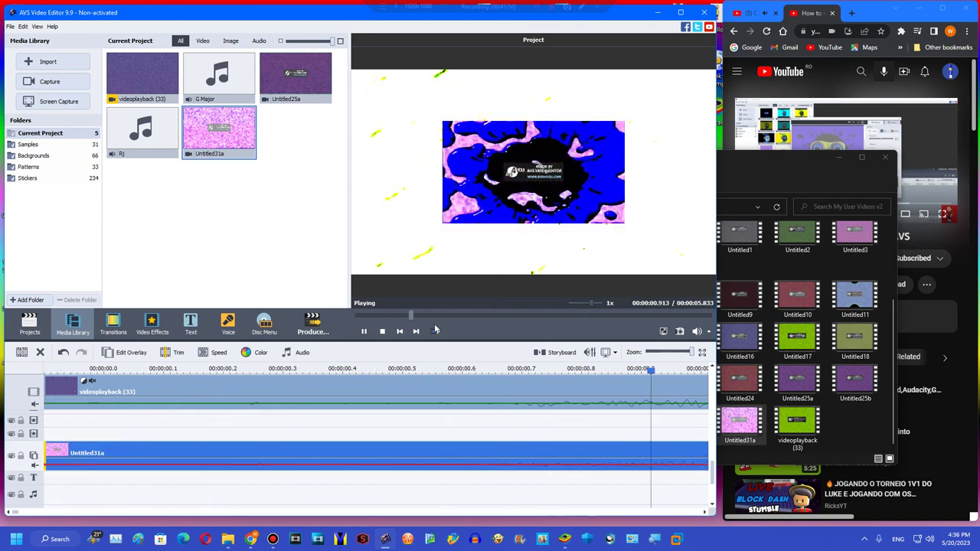
key("space")
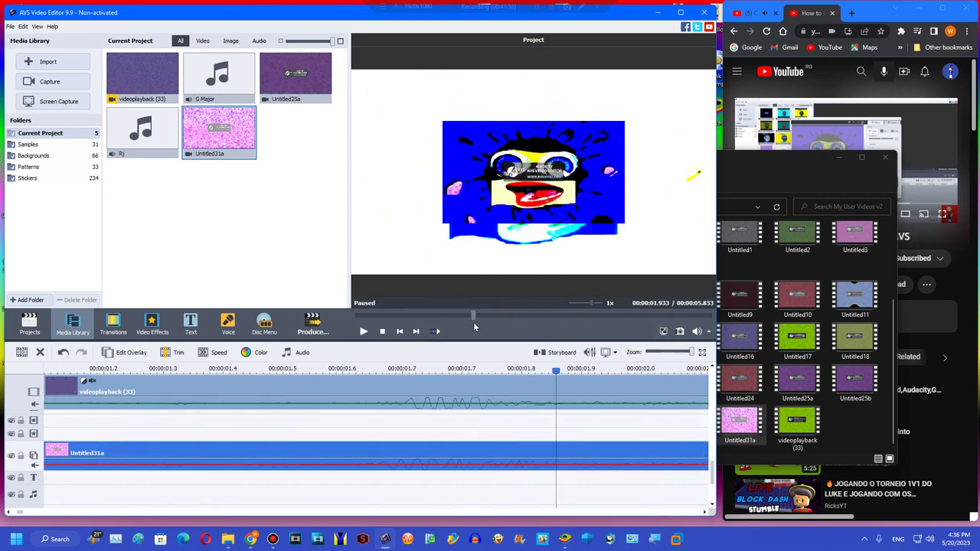
left_click_drag(473, 316, 507, 299)
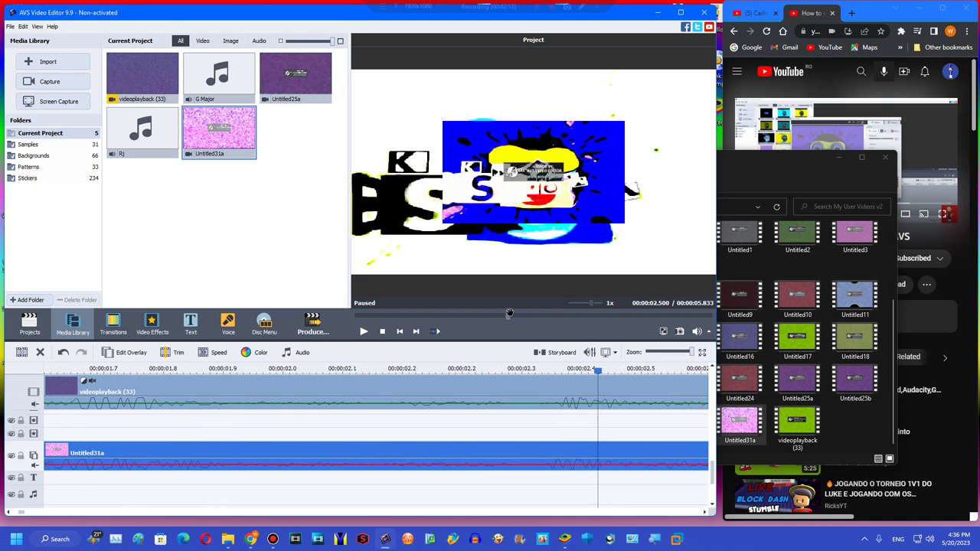
left_click_drag(509, 313, 355, 315)
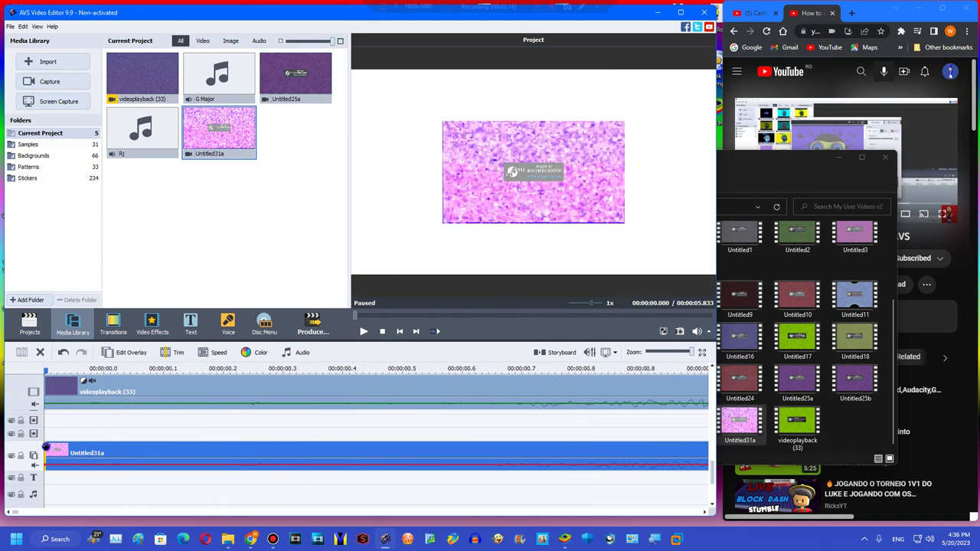
Try shifting the Untitled31a overlay slightly later on its track, undo the move, and scrub through the result
left_click_drag(45, 449, 122, 448)
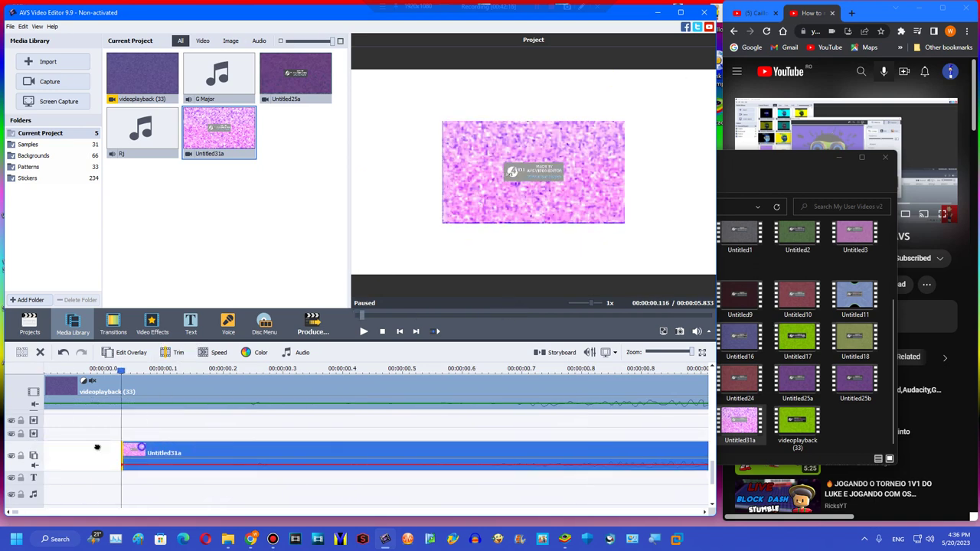
key("ctrl+z")
left_click(186, 372)
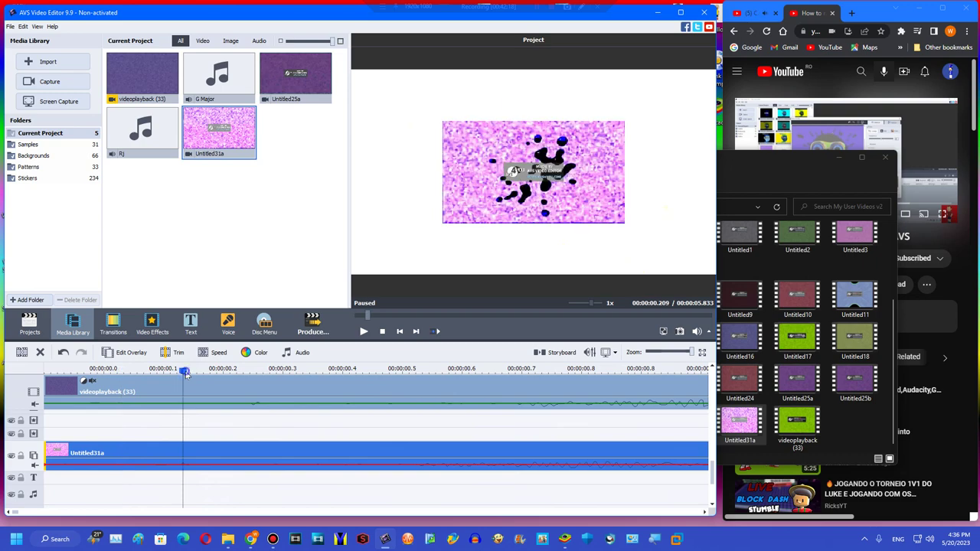
left_click_drag(204, 371, 111, 359)
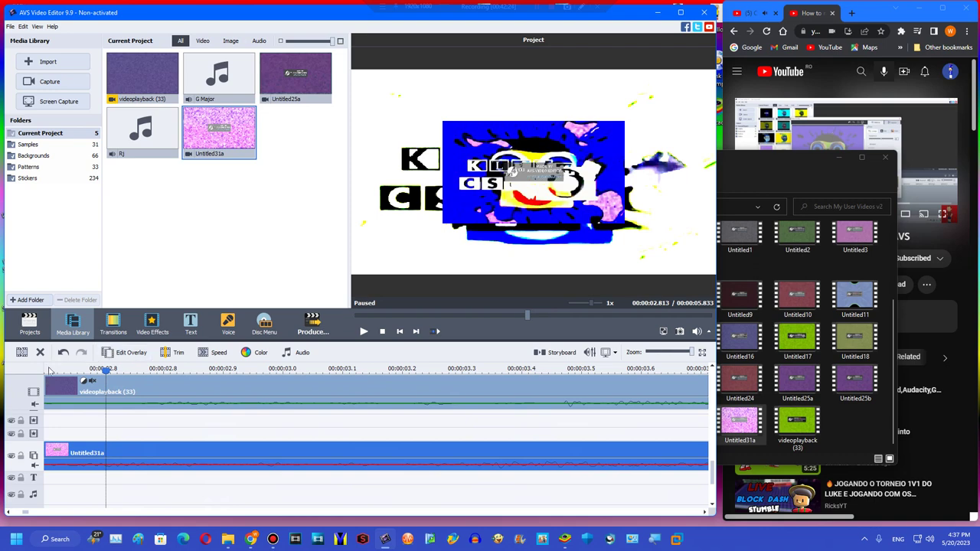
Delete the Untitled31a clip from the video overlay track and return the playhead to the start of the project
left_click(48, 376)
right_click(71, 455)
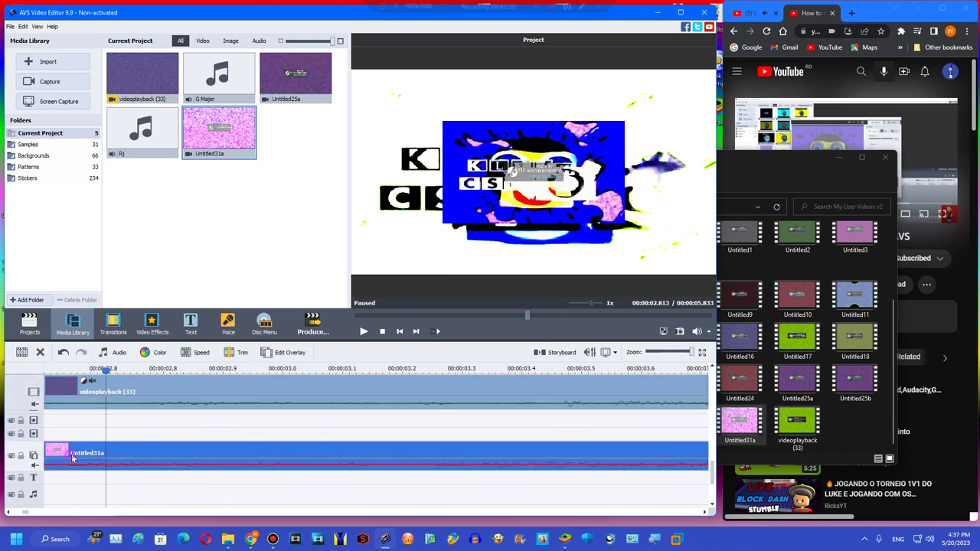
left_click(78, 449)
left_click_drag(660, 350, 332, 346)
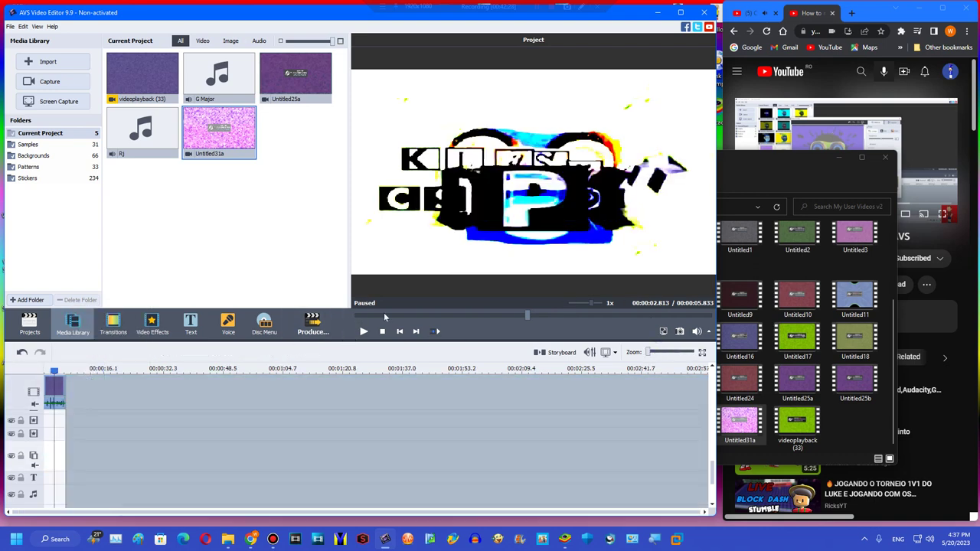
left_click(363, 315)
Render the project as a WMV file named Untitled31b in L:\My User Videos v2 and open that folder
left_click(312, 324)
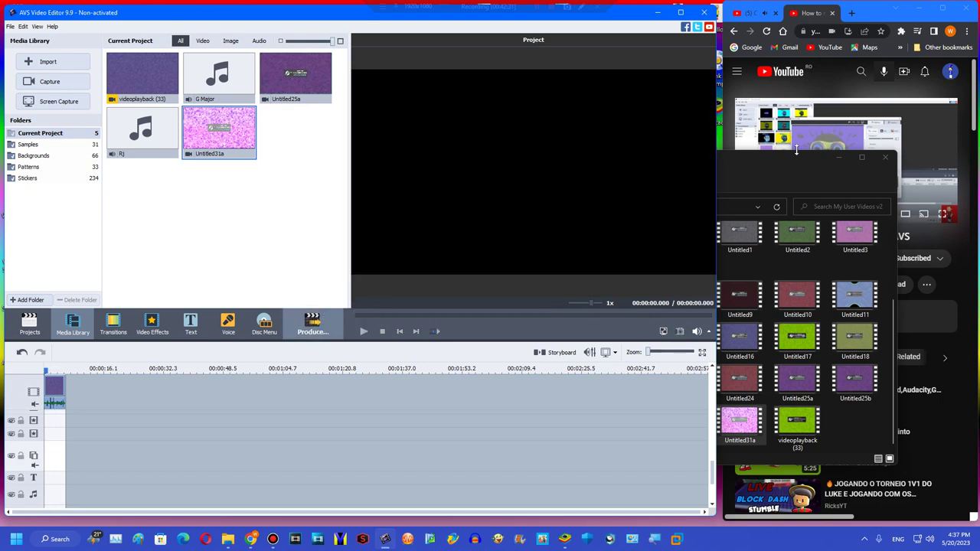
left_click(748, 12)
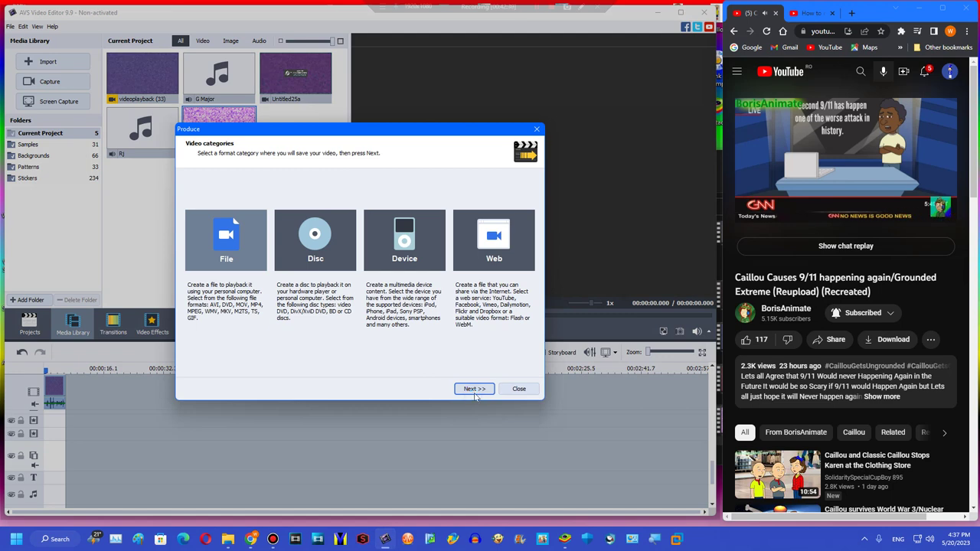
key("Return")
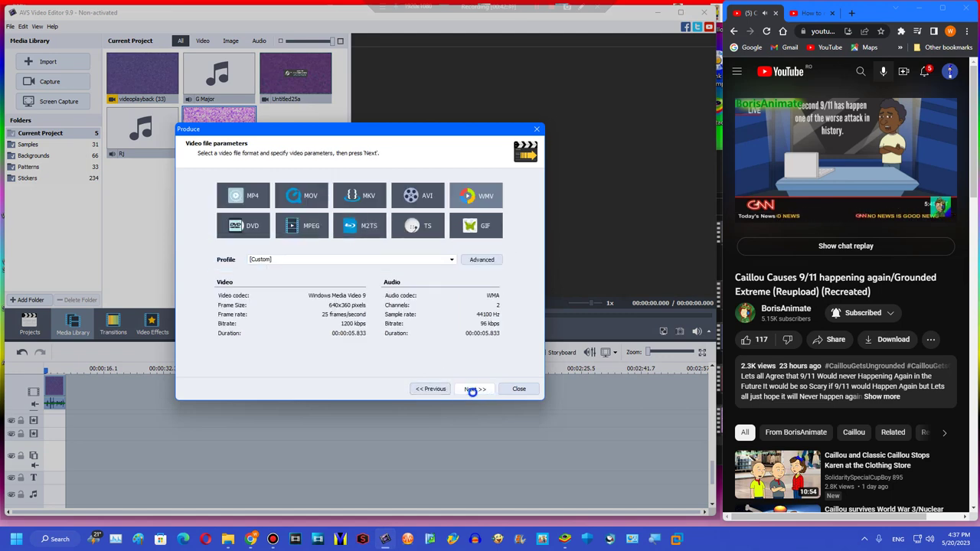
left_click(472, 390)
left_click(431, 222)
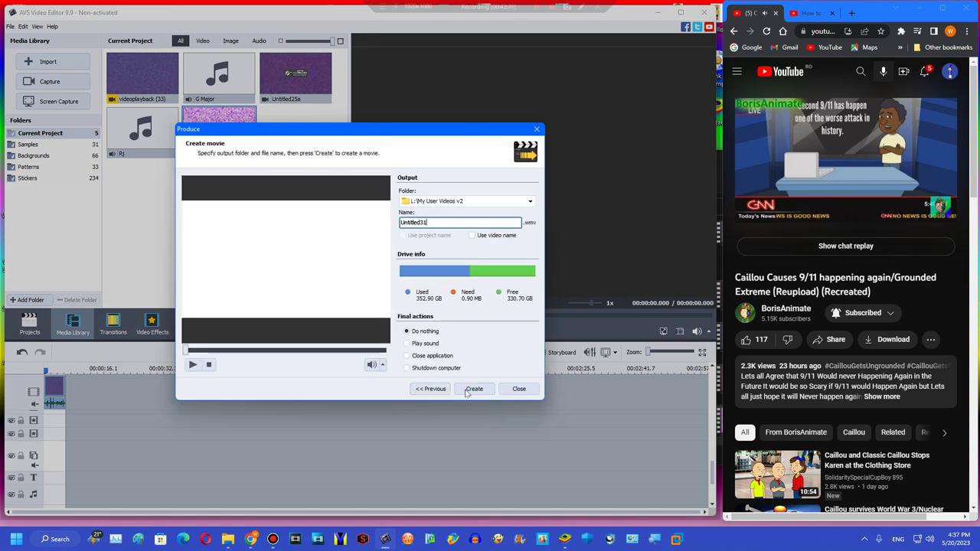
type("31b")
key("Return")
left_click(327, 318)
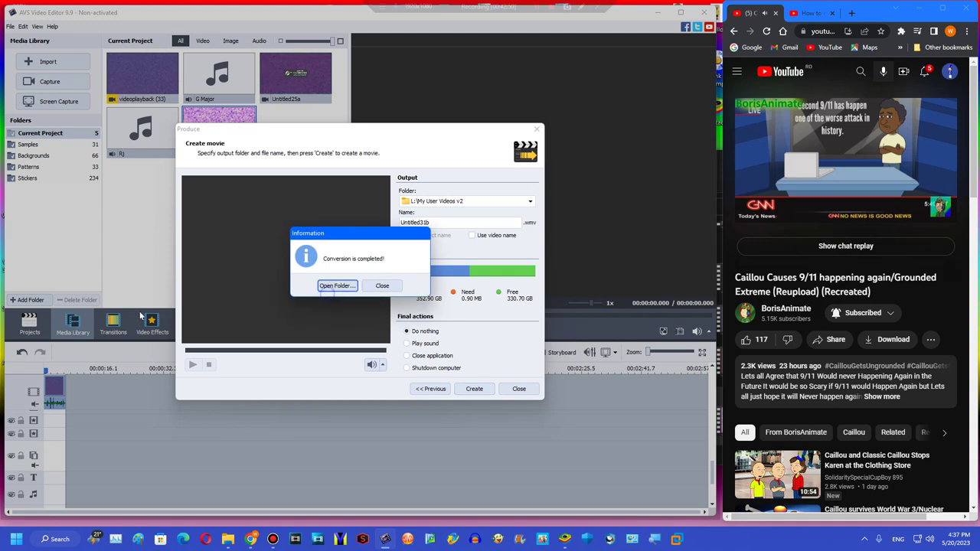
left_click(335, 287)
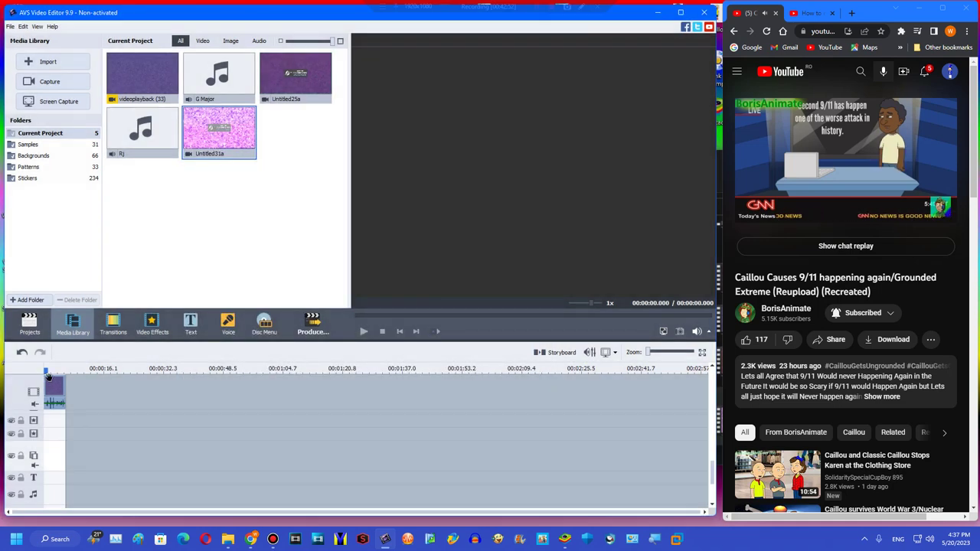
Import Untitled31a and Untitled31b from the My User Videos v2 folder, placing Untitled31a on the main track and Untitled31b on the overlay track
left_click(785, 395)
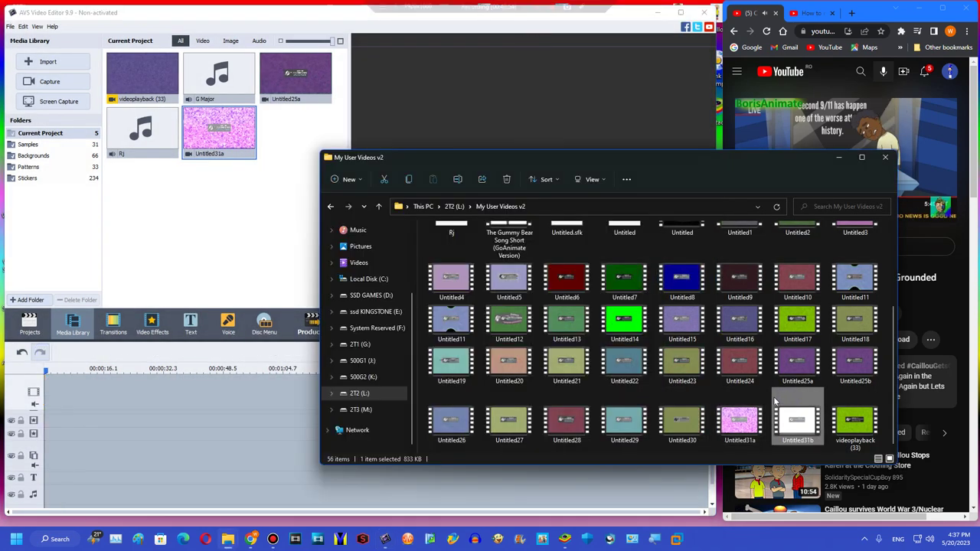
left_click(737, 420)
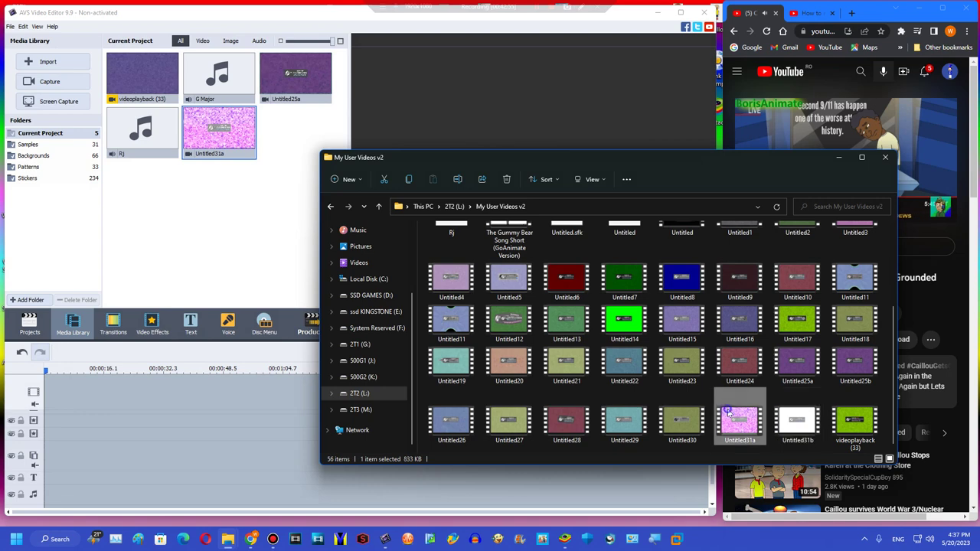
left_click(792, 420, "ctrl")
left_click_drag(792, 420, 202, 176)
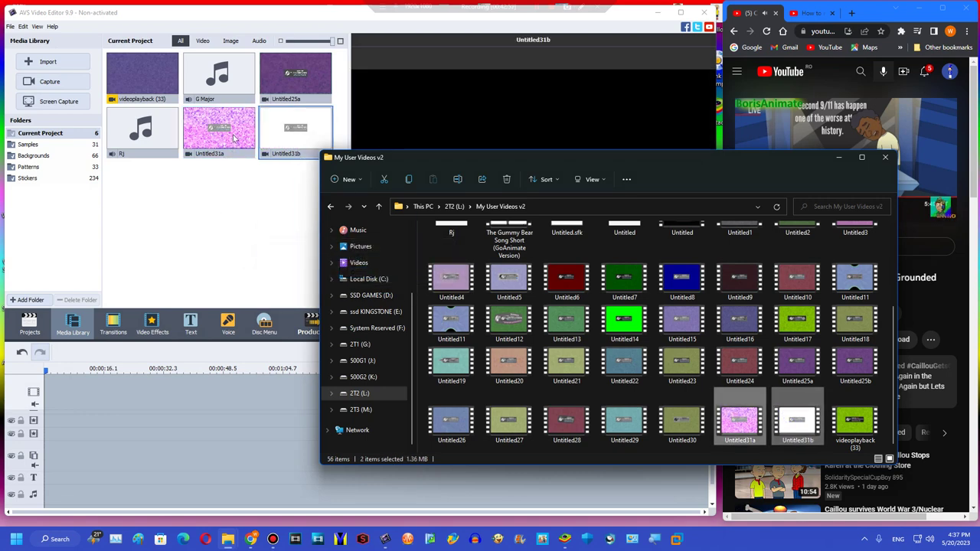
left_click_drag(242, 125, 83, 401)
left_click_drag(280, 147, 55, 457)
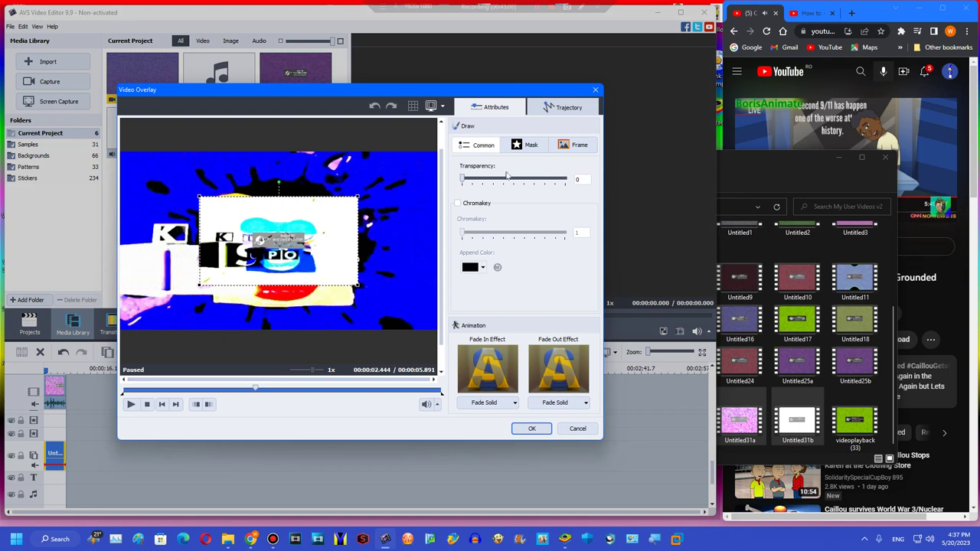
Set the Untitled31b overlay's transparency to 50, enlarge it to fill the whole frame, and apply the overlay settings
left_click_drag(507, 176, 525, 177)
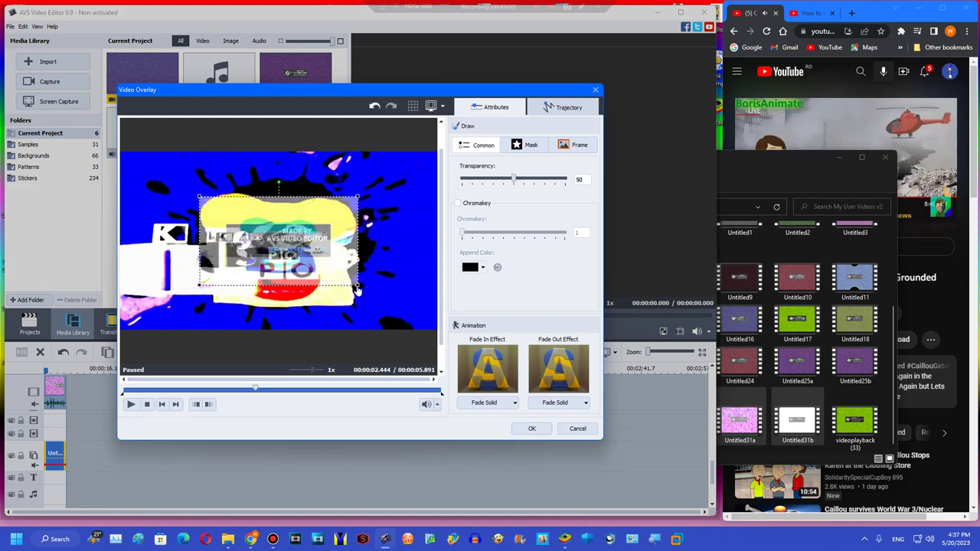
left_click_drag(373, 296, 438, 331)
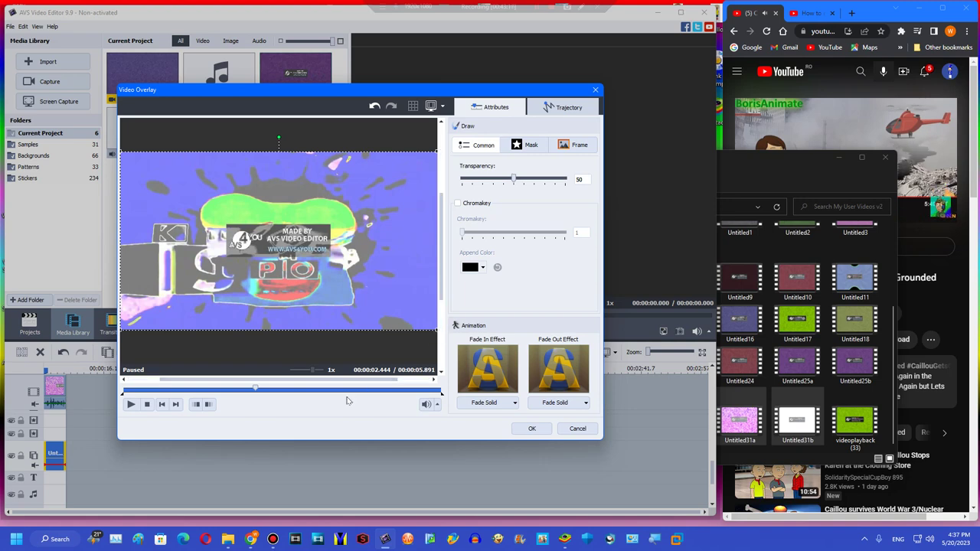
left_click(228, 393)
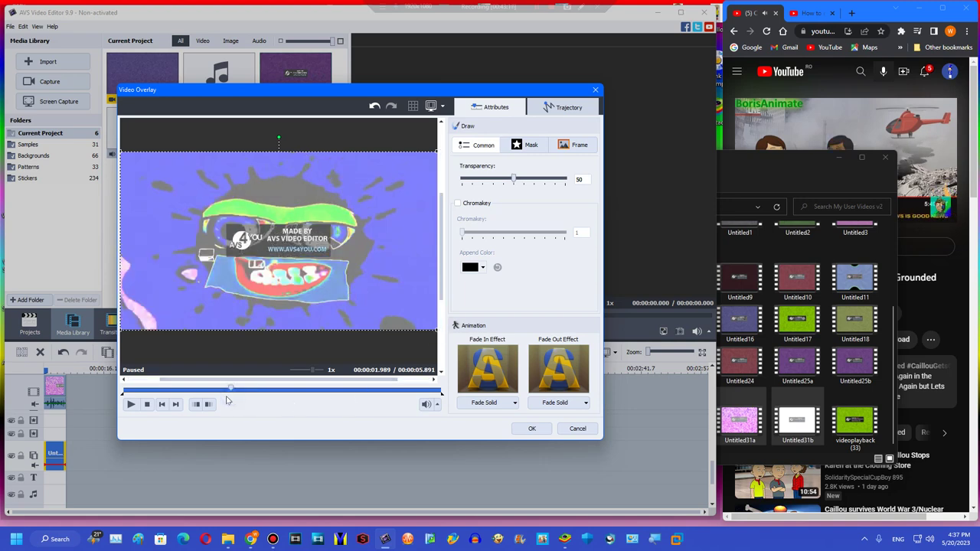
left_click(530, 430)
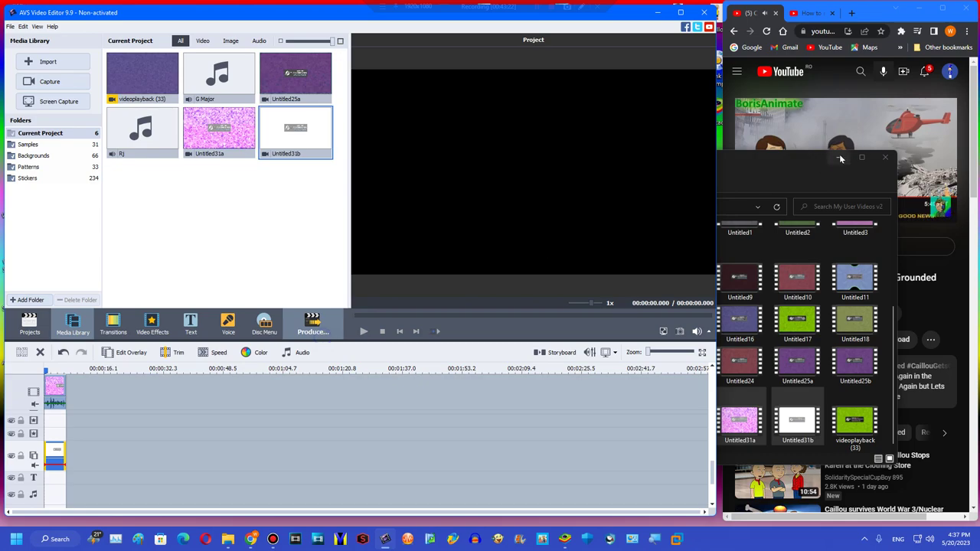
Minimize the folder window and examine the last part of the G Major 4 tutorial in full screen for the final color correction values
left_click(840, 158)
left_click(822, 12)
double_click(866, 188)
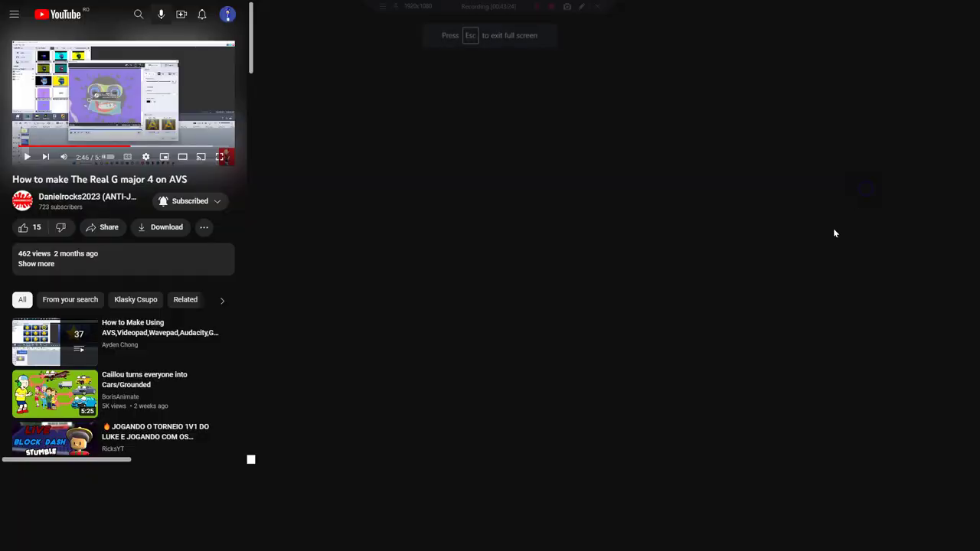
left_click(754, 522)
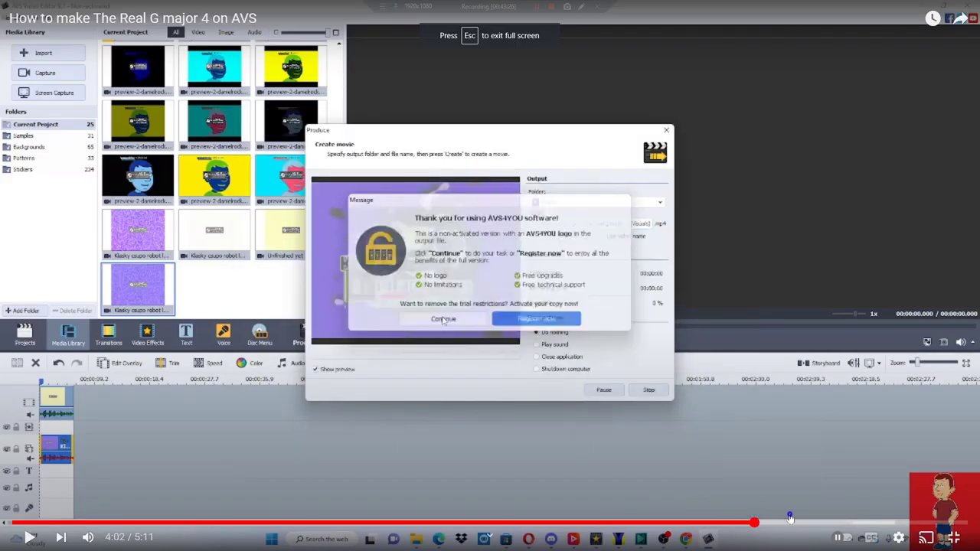
left_click(790, 522)
left_click(882, 522)
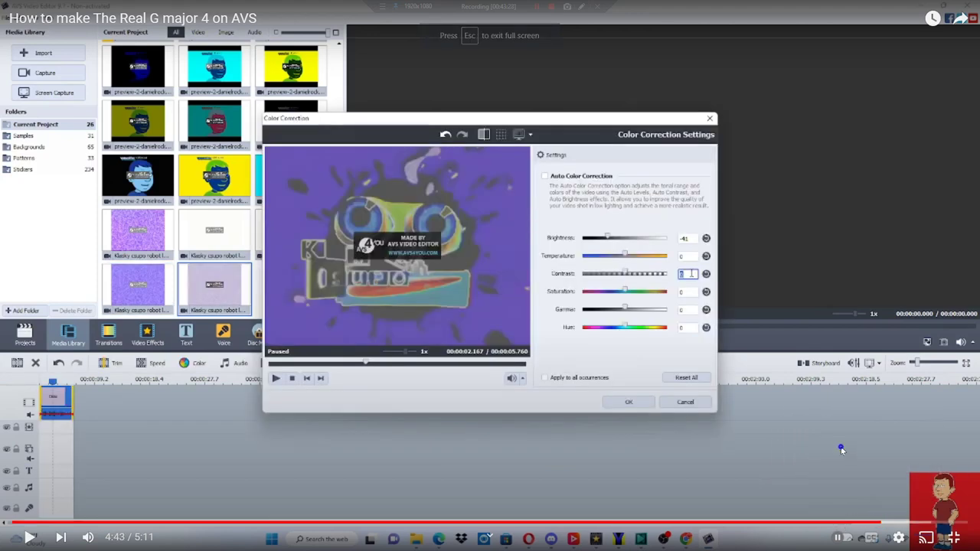
left_click(898, 522)
left_click_drag(904, 520, 914, 521)
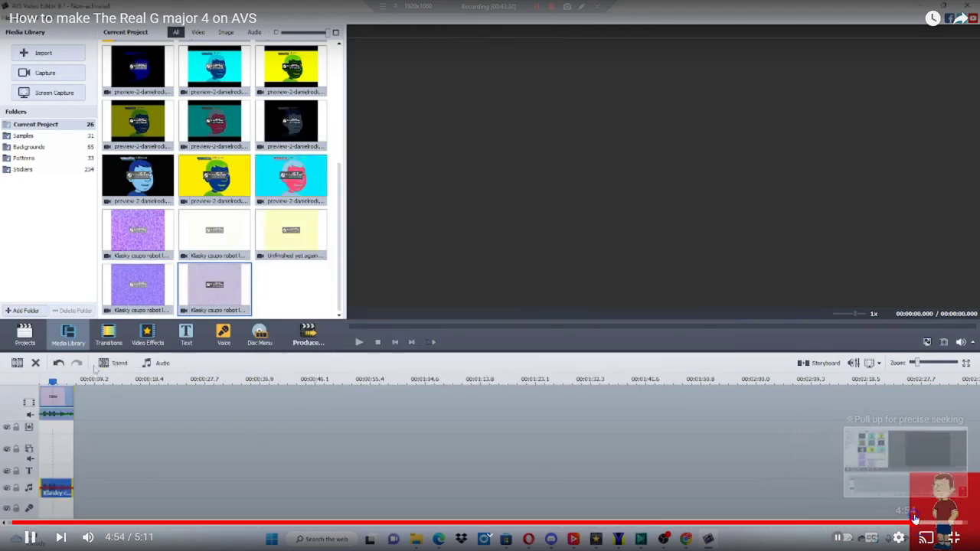
left_click(895, 522)
left_click(752, 392)
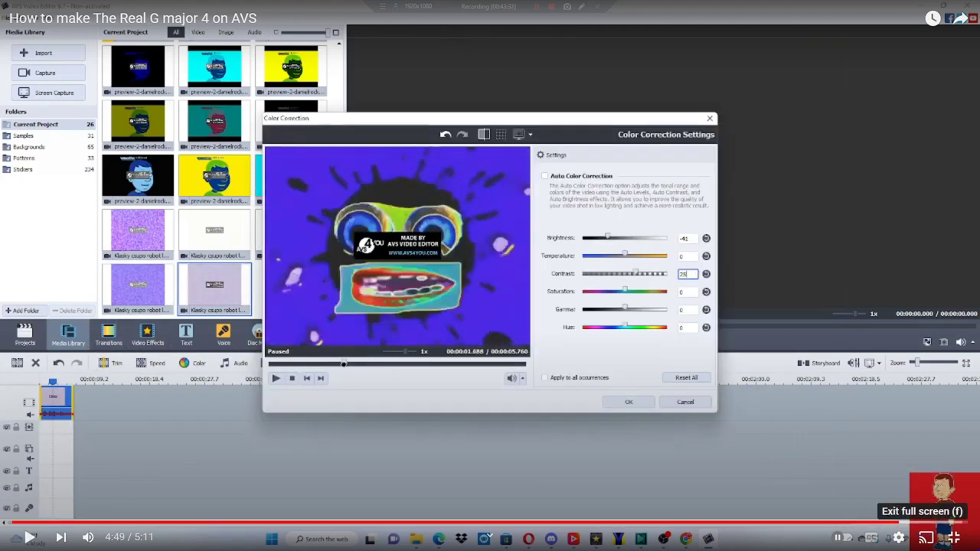
left_click(953, 538)
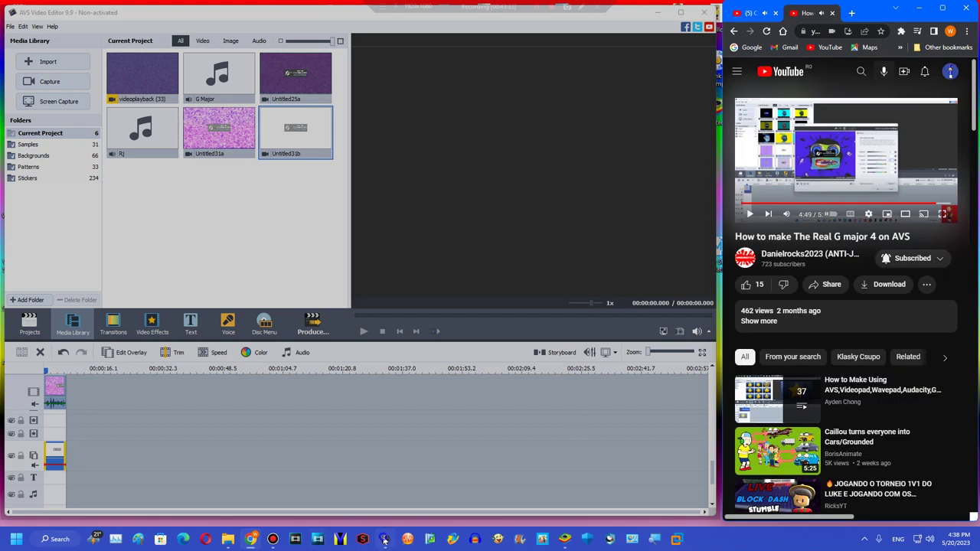
Render the project as a WMV file named Untitled31c in L:\My User Videos v2 and open that folder
left_click(384, 539)
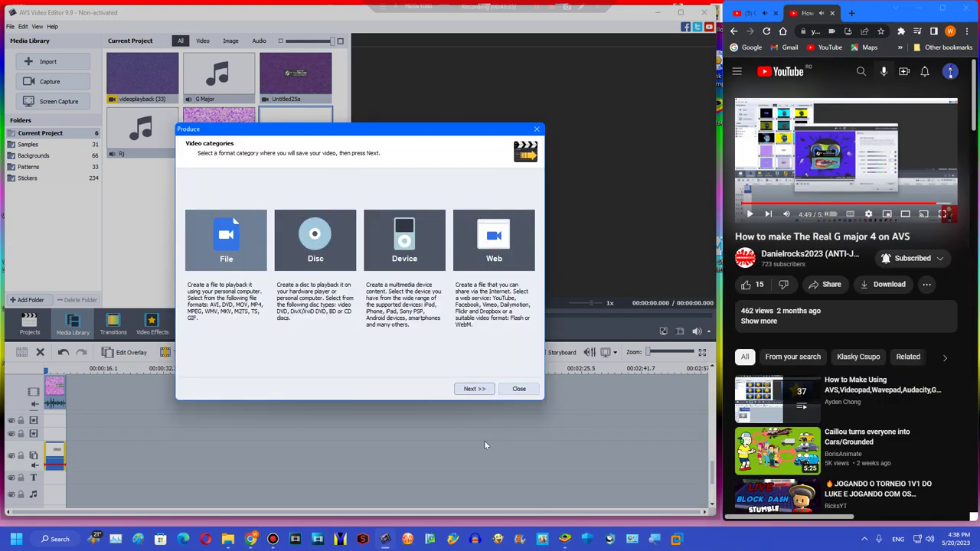
left_click(469, 391)
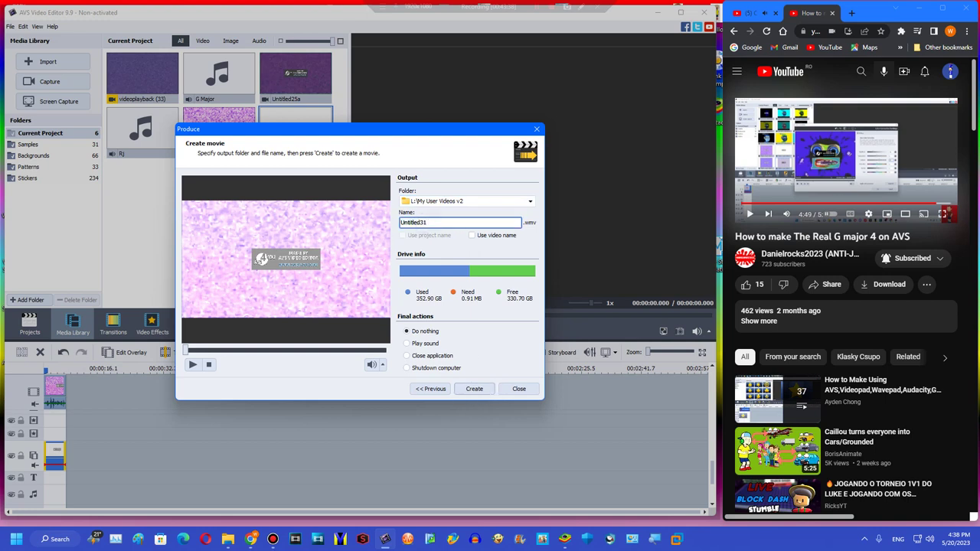
left_click(474, 388)
left_click(307, 318)
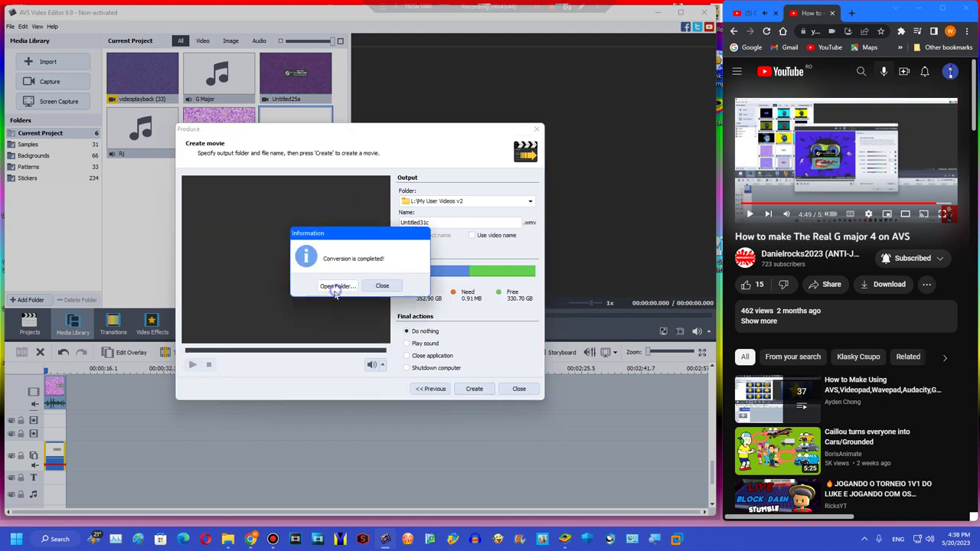
left_click(333, 290)
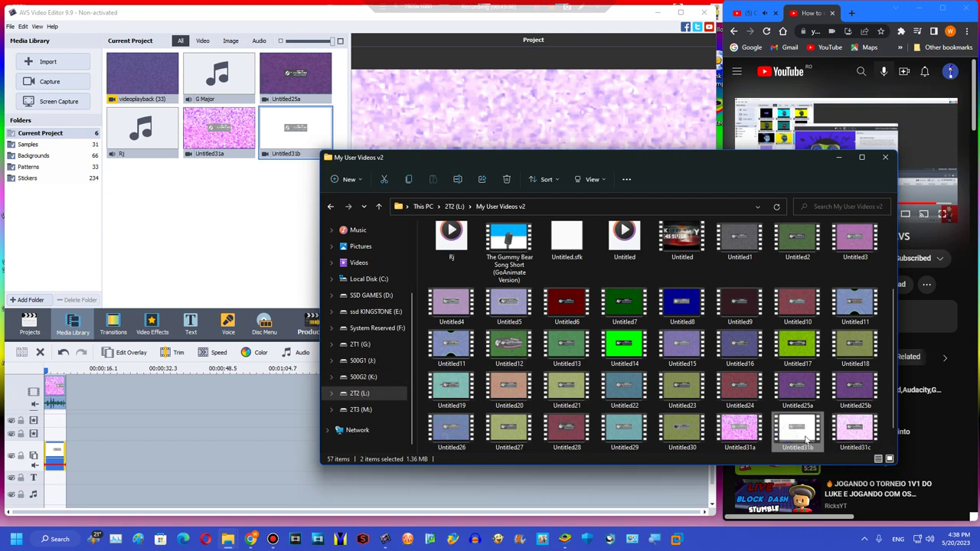
Add Untitled31c to the main track and delete the earlier main and overlay clips, leaving it alone on the timeline
left_click_drag(853, 429, 54, 395)
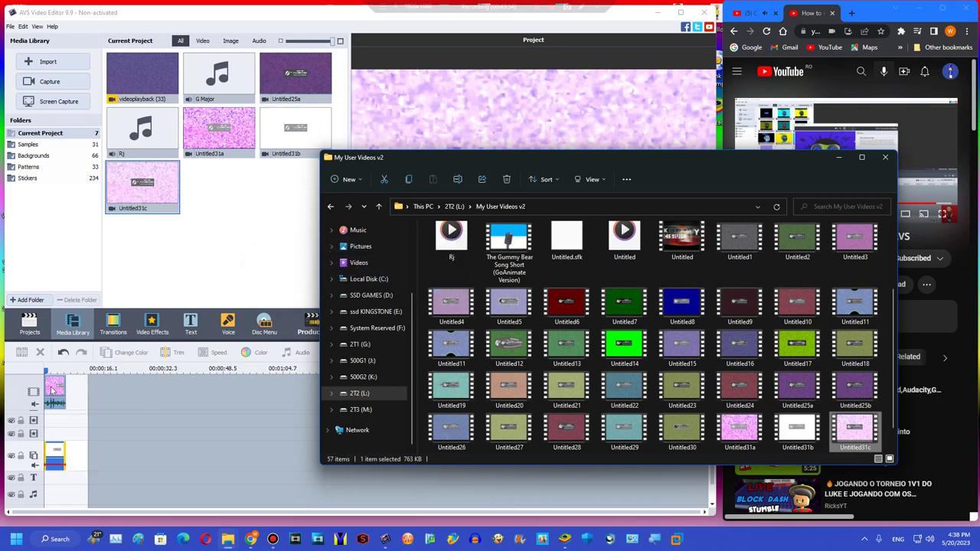
left_click(75, 386)
left_click(41, 352)
Color-correct the Untitled31c clip with brightness -41 and contrast about 25, and play back part of the project
left_click(193, 352)
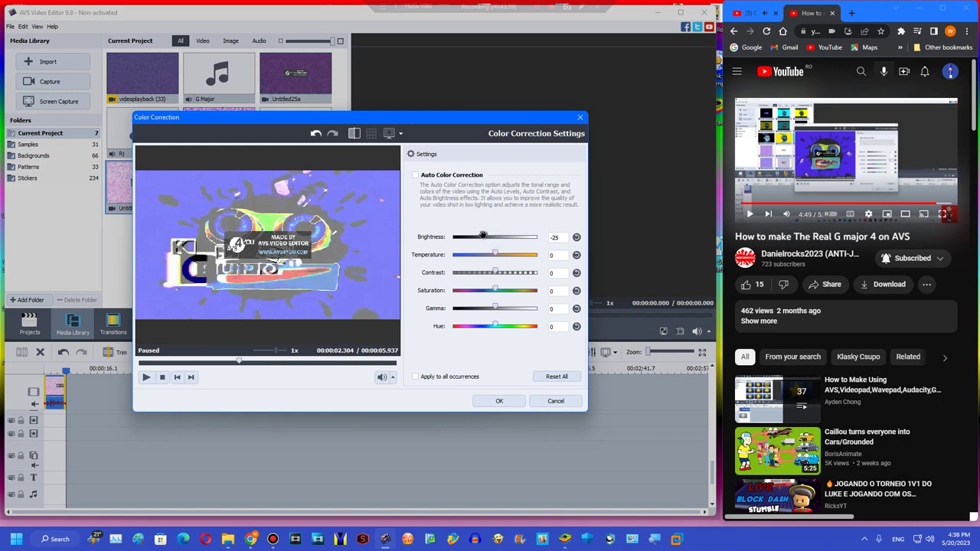
left_click_drag(483, 236, 480, 236)
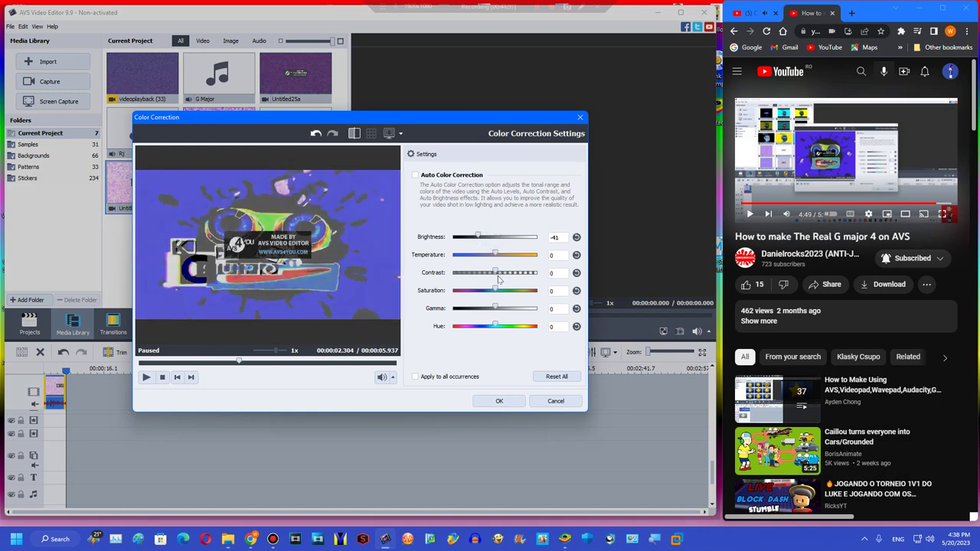
left_click_drag(503, 272, 508, 268)
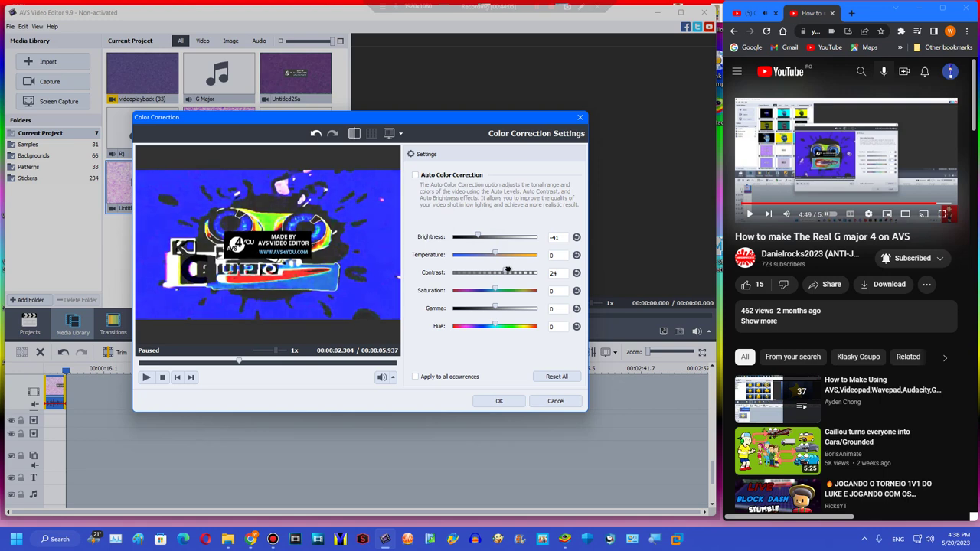
left_click_drag(508, 268, 509, 268)
left_click(211, 364)
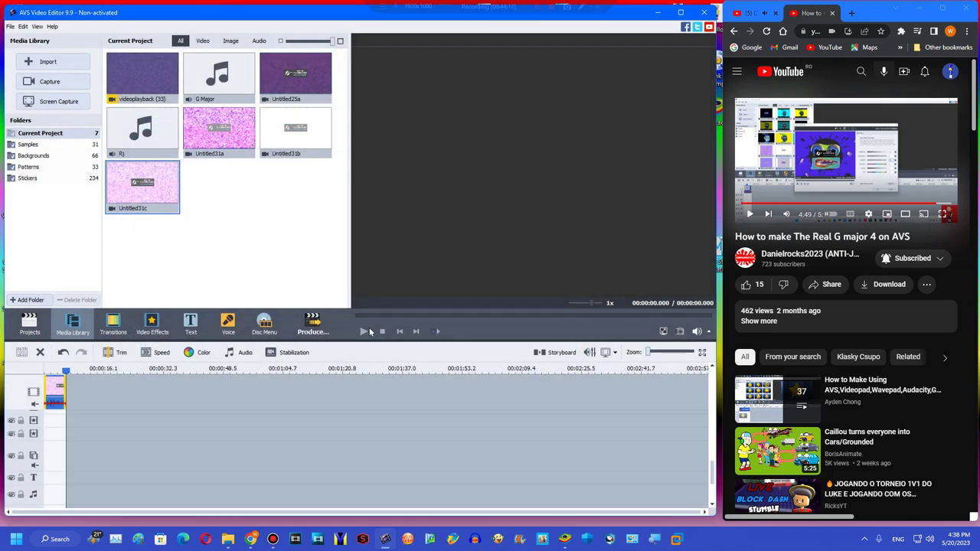
left_click(368, 331)
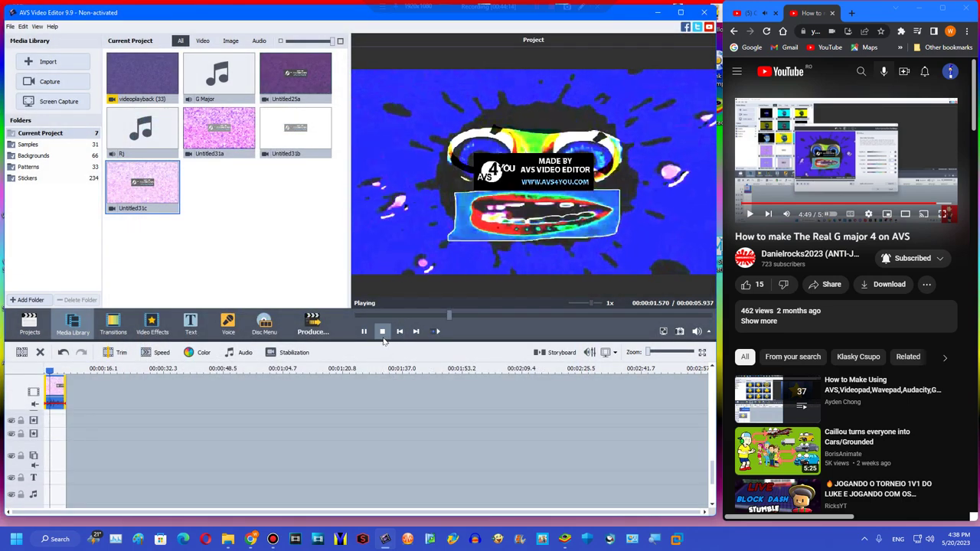
left_click(383, 332)
Render the color-corrected project as a WMV file named Untitled31d in L:\My User Videos v2 and open that folder
left_click(748, 18)
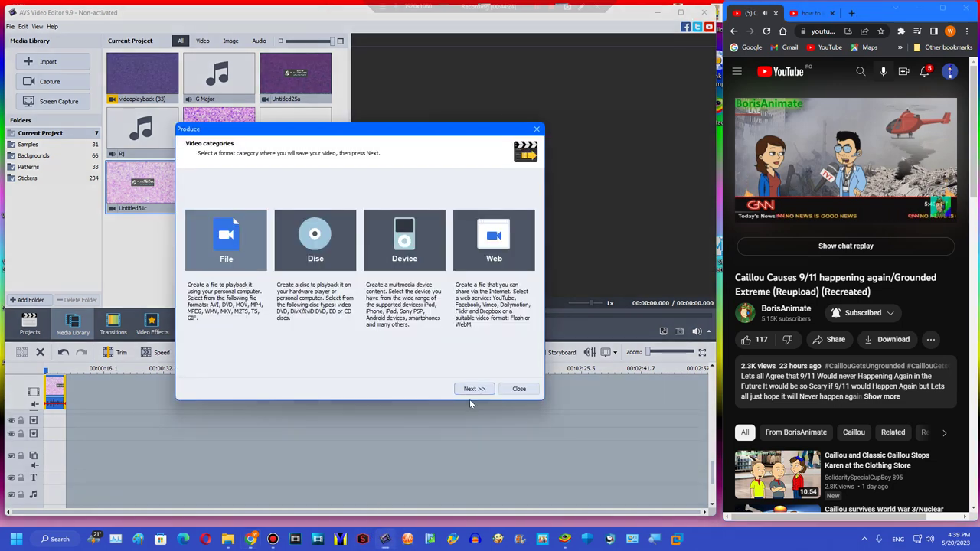
left_click(468, 389)
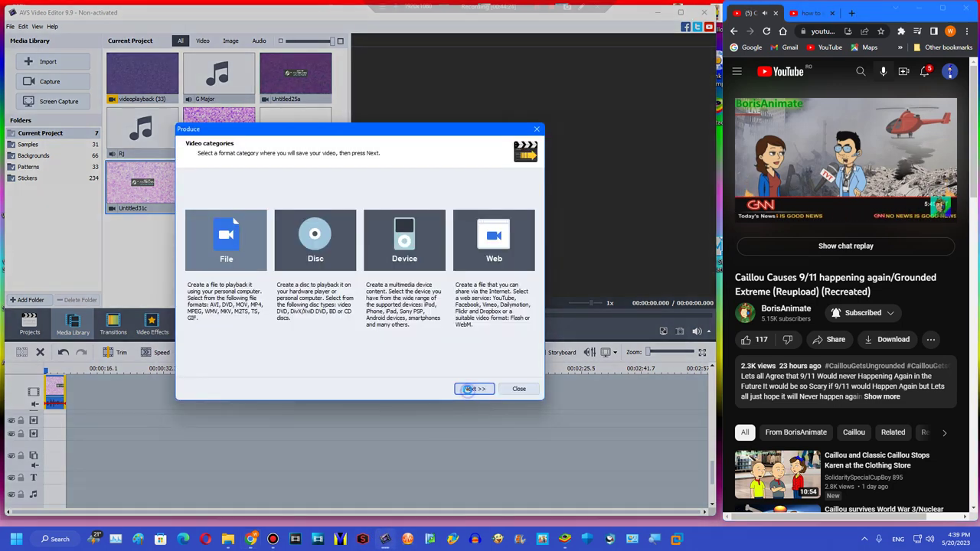
left_click(472, 389)
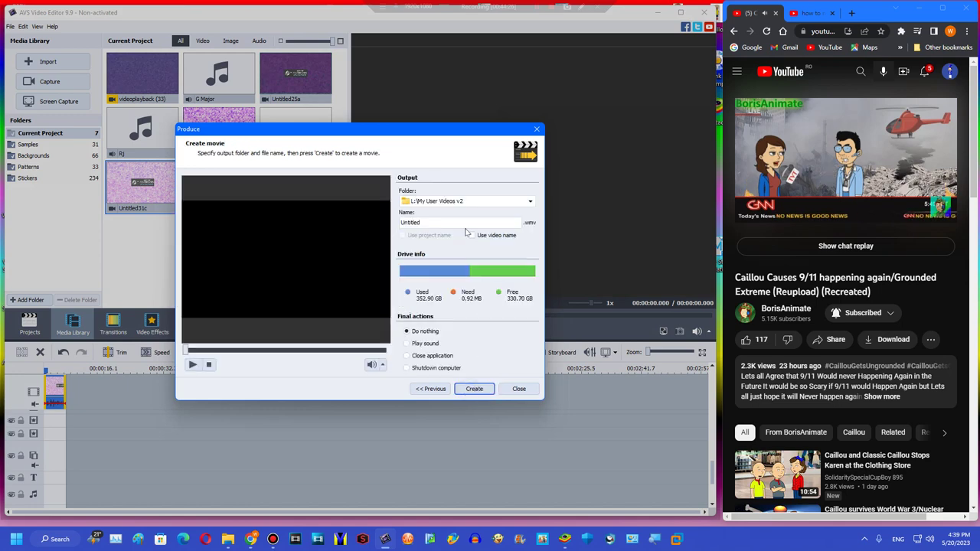
type("31d")
left_click(474, 389)
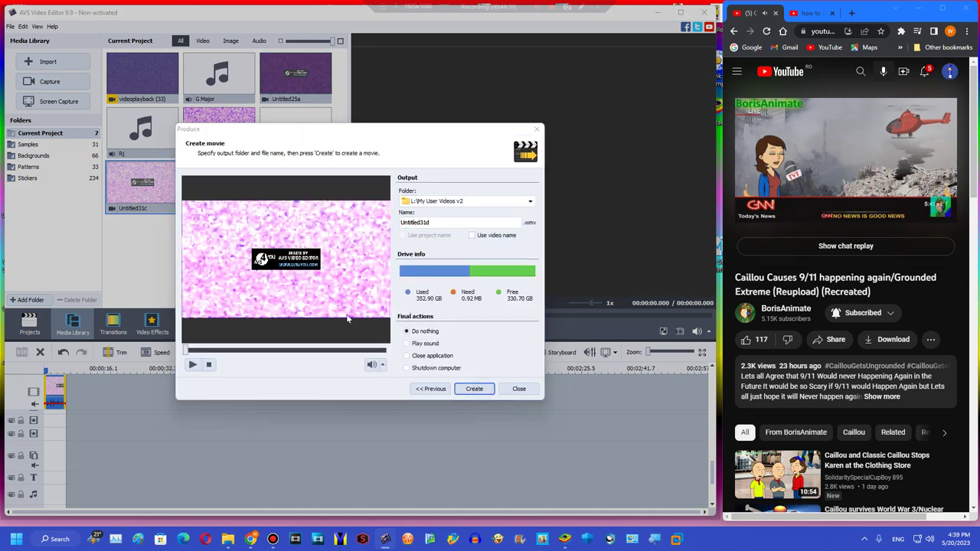
left_click(321, 317)
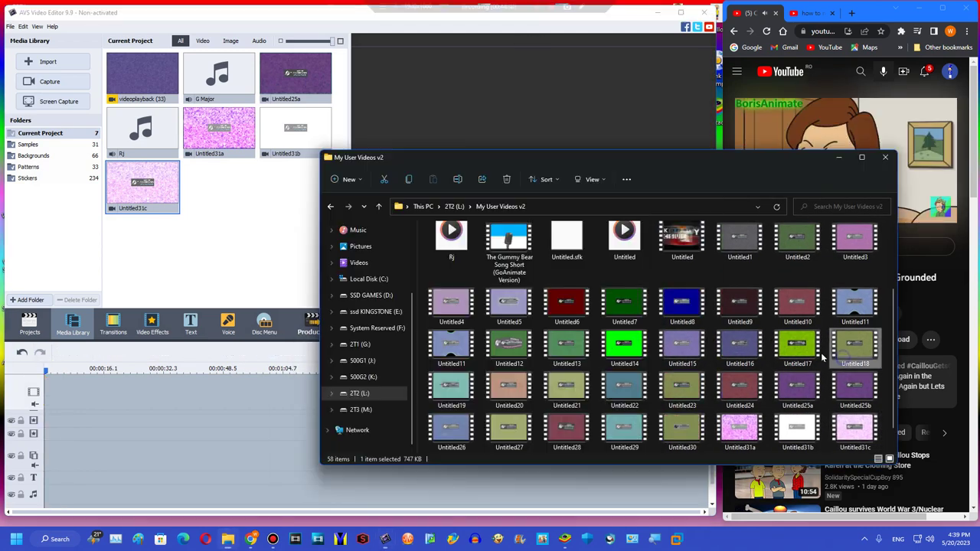
scroll(730, 300, "down", 1)
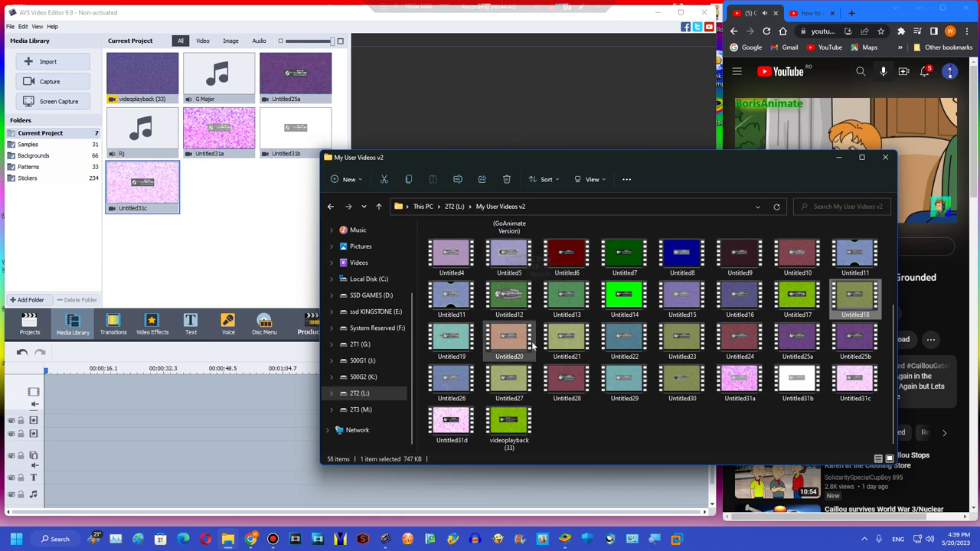
Switch to Audacity, import G Major.wav from the My User Videos v2 folder, and select the whole audio track
left_click(684, 305)
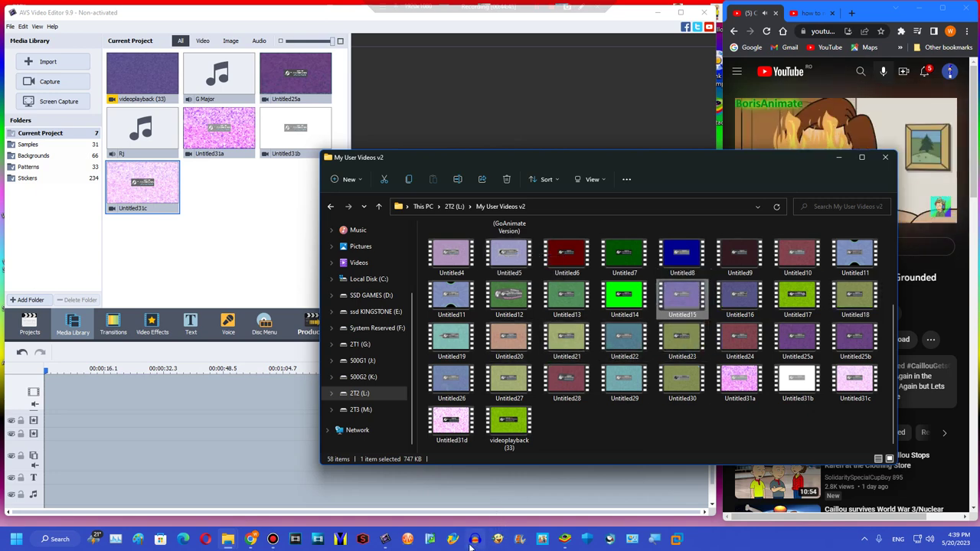
scroll(647, 296, "up", 5)
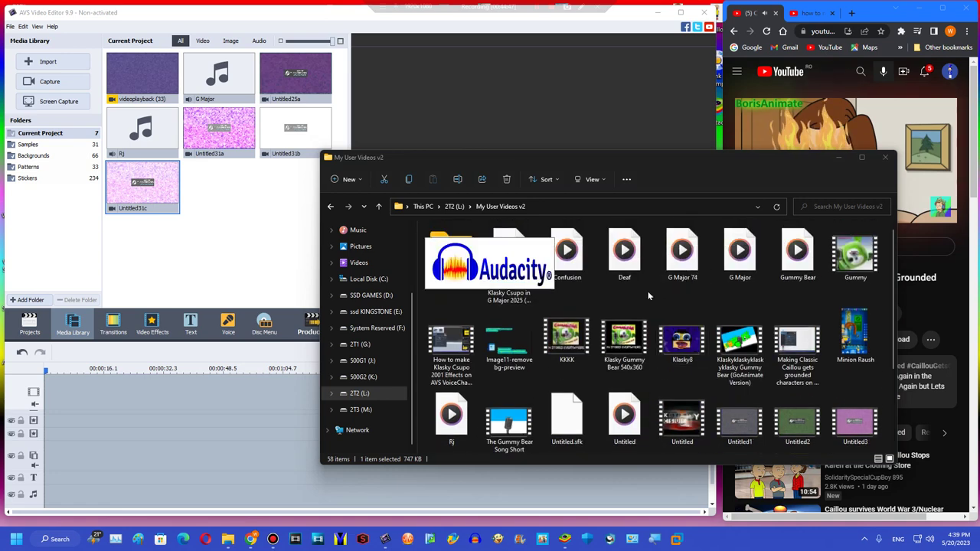
left_click(744, 261)
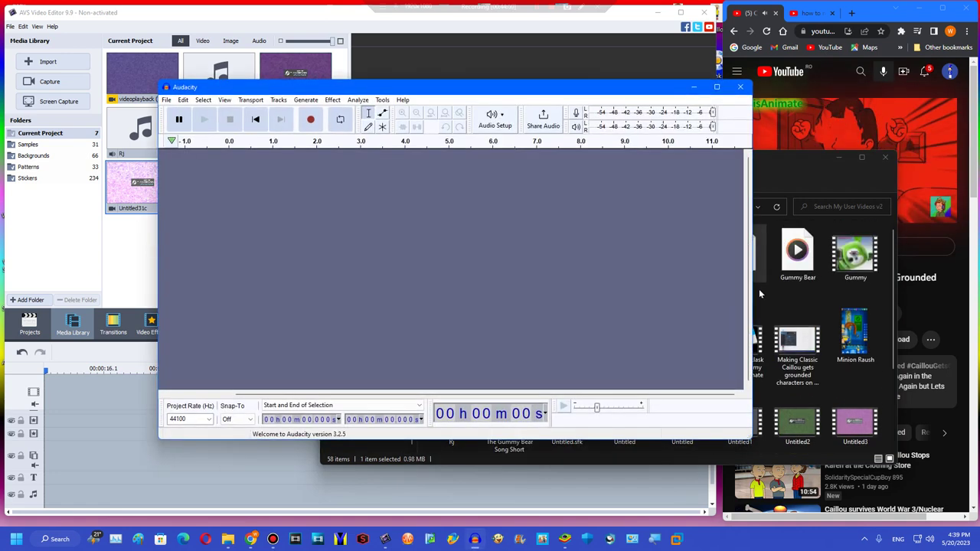
left_click_drag(759, 274, 610, 285)
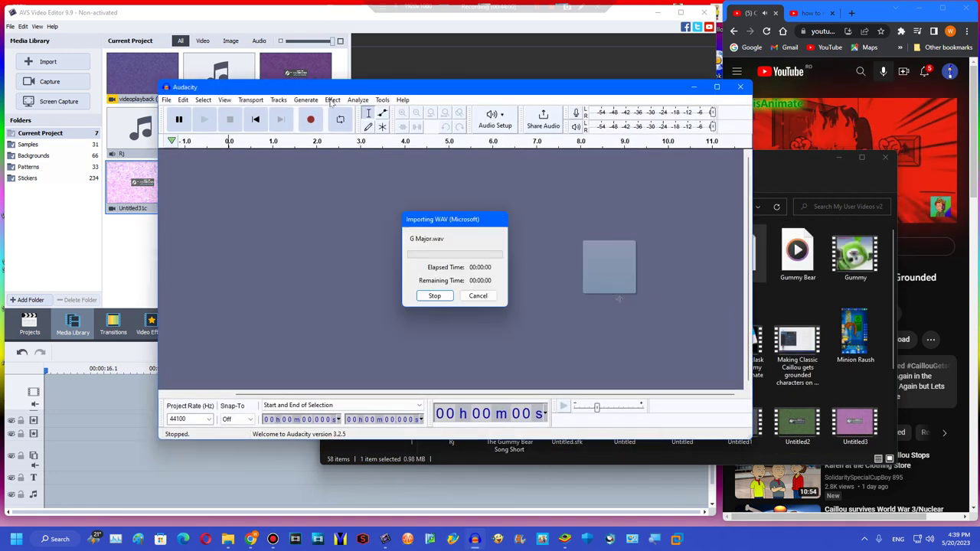
left_click(177, 254)
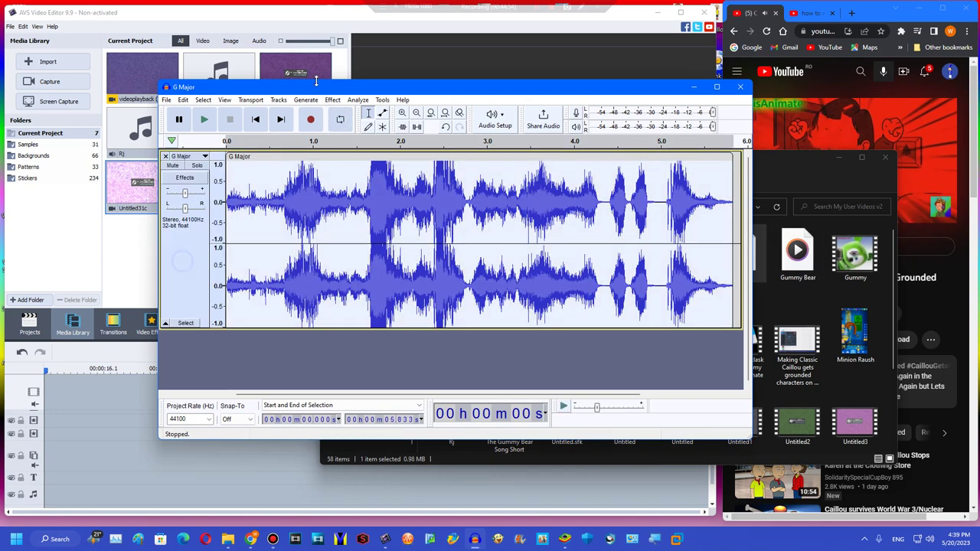
Reverse the selected G Major audio track
left_click(332, 99)
mouse_move(393, 93)
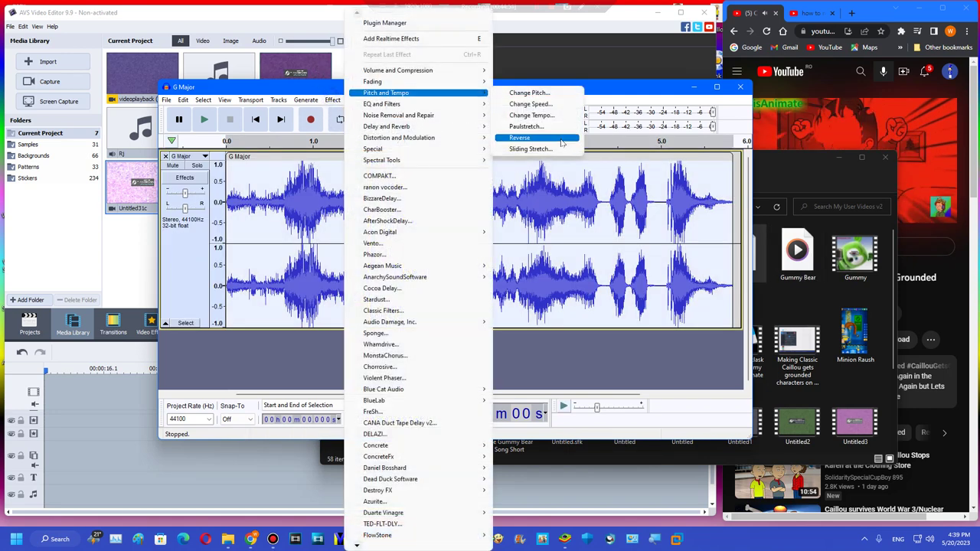
left_click(561, 139)
Export the reversed audio as a WAV named G Major reverse in My User Videos v2 and close the project without saving
left_click(166, 100)
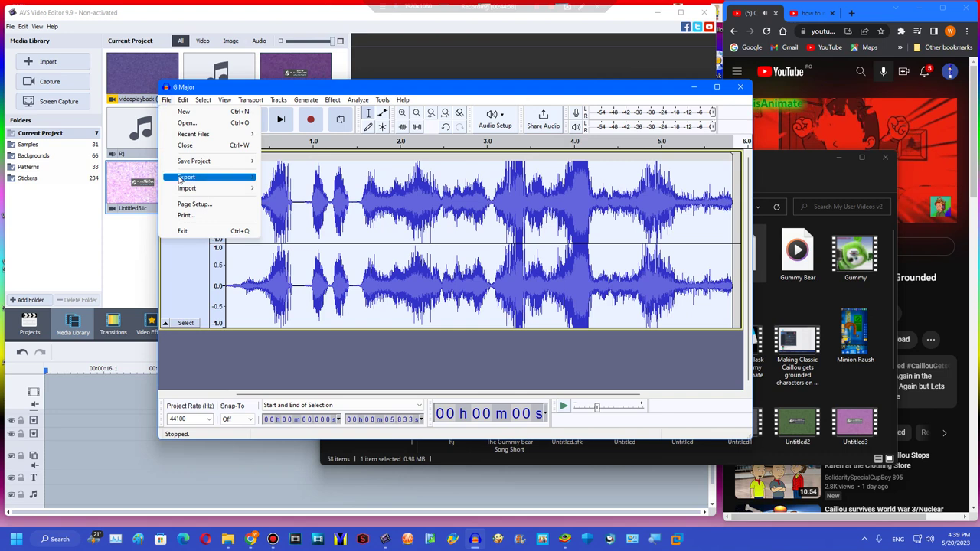
mouse_move(200, 177)
left_click(324, 189)
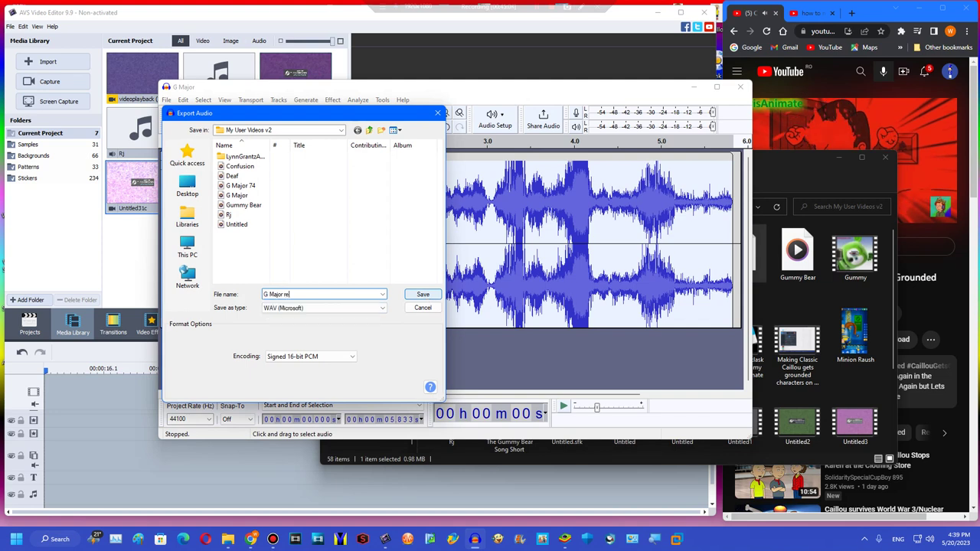
type("erse")
left_click(423, 294)
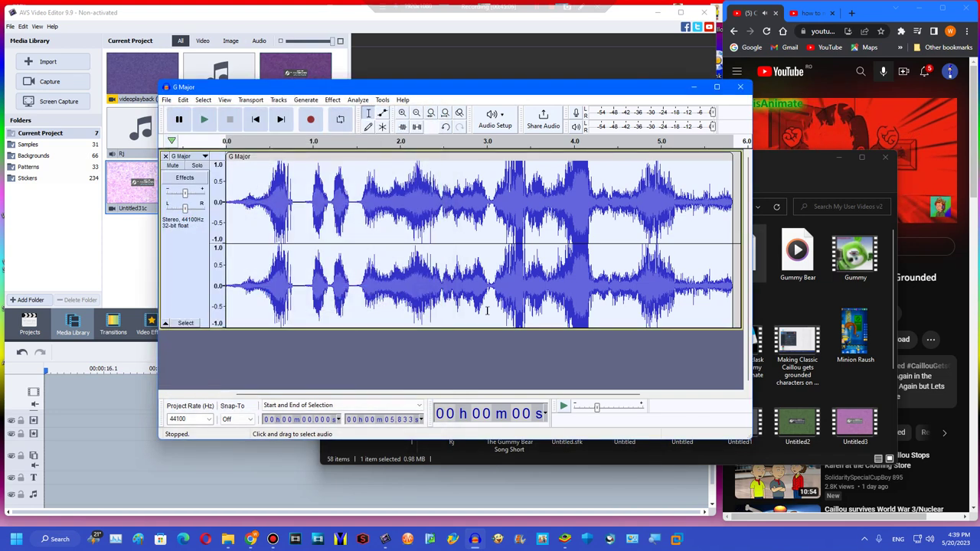
left_click(740, 87)
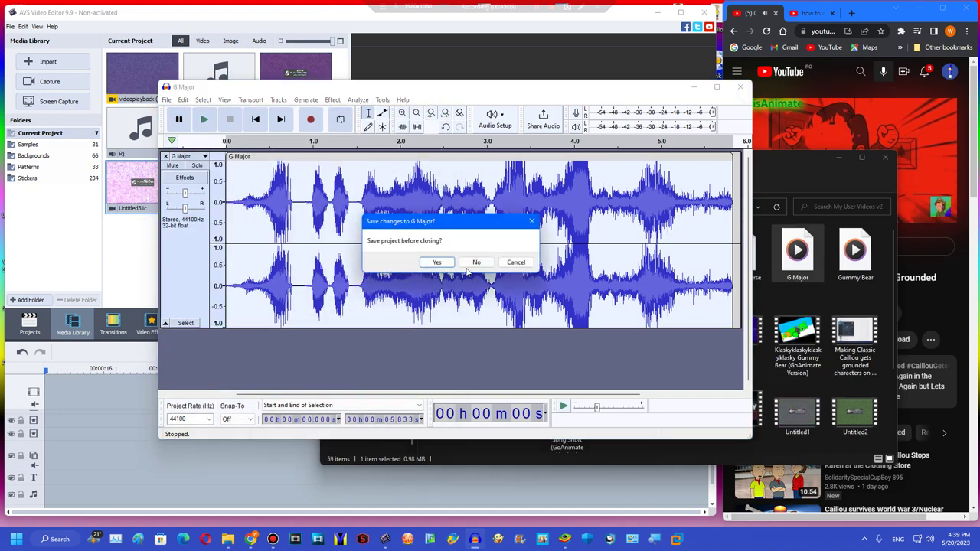
left_click(477, 263)
Switch to AVS Video Editor, import G Major reverse and Untitled16 from My User Videos v2, and place Untitled16 on the main track
left_click_drag(740, 251, 263, 212)
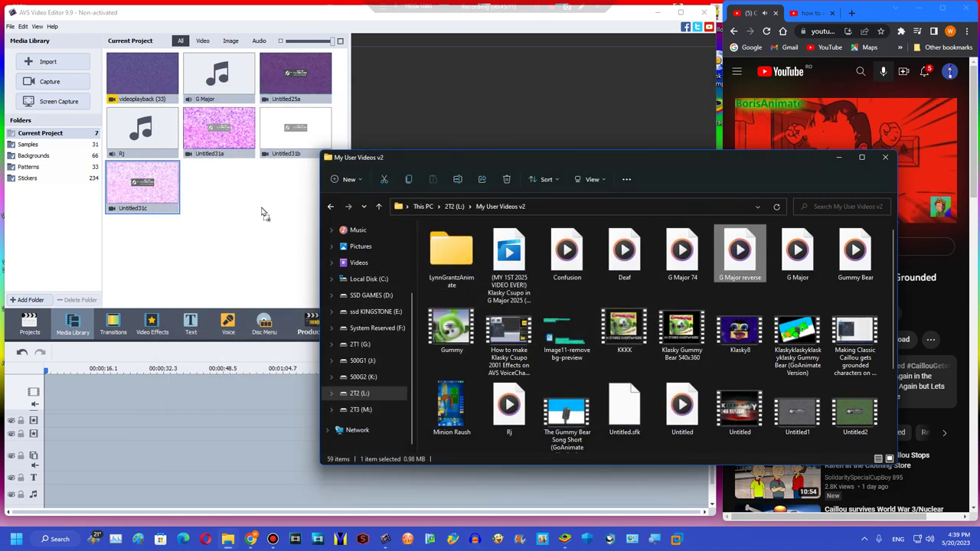
scroll(694, 358, "down", 3)
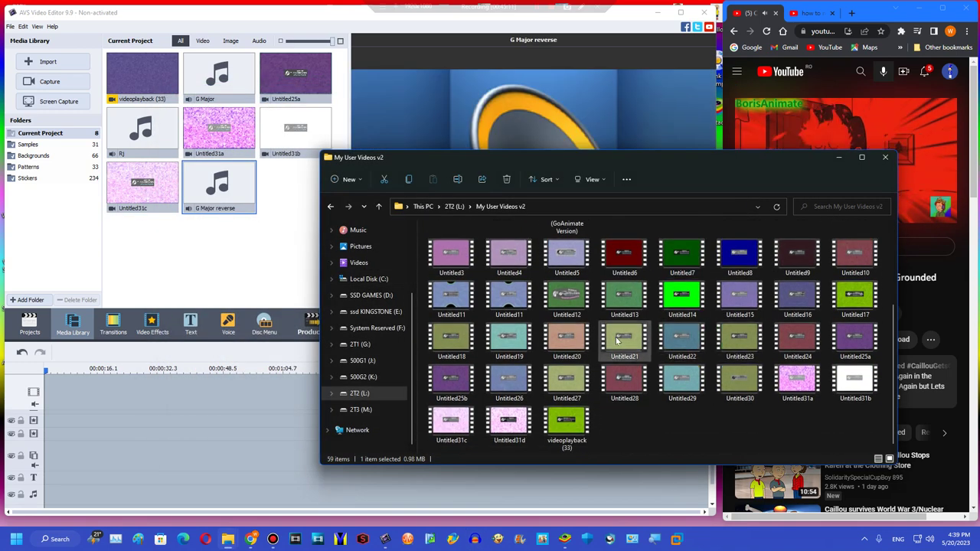
left_click_drag(817, 300, 306, 260)
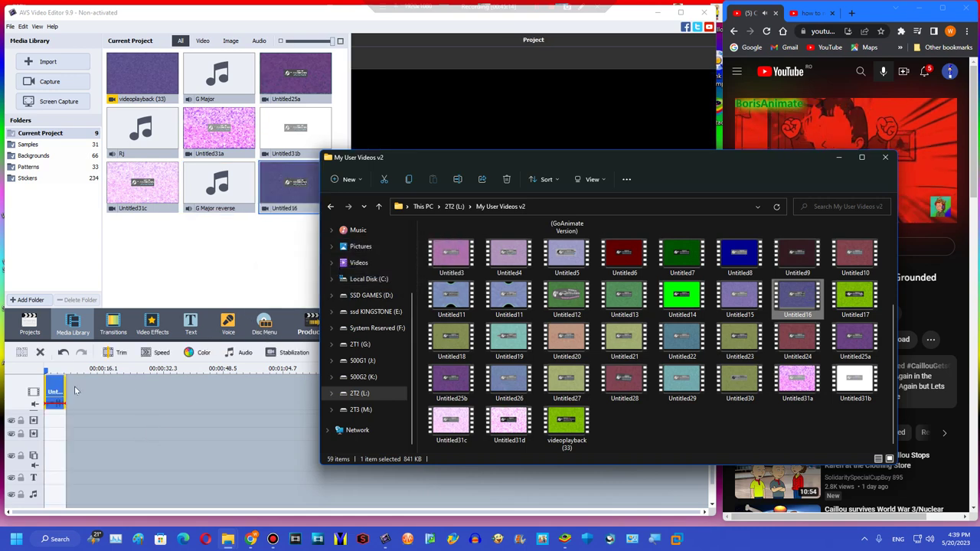
left_click(53, 371)
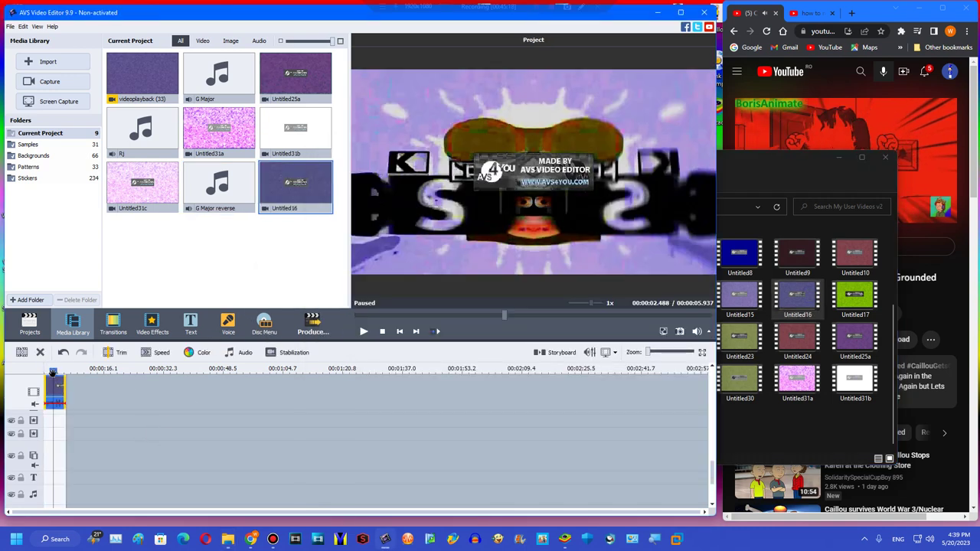
Add a Glow video effect under the Untitled16 clip and set its level to 25
scroll(86, 392, "up", 5)
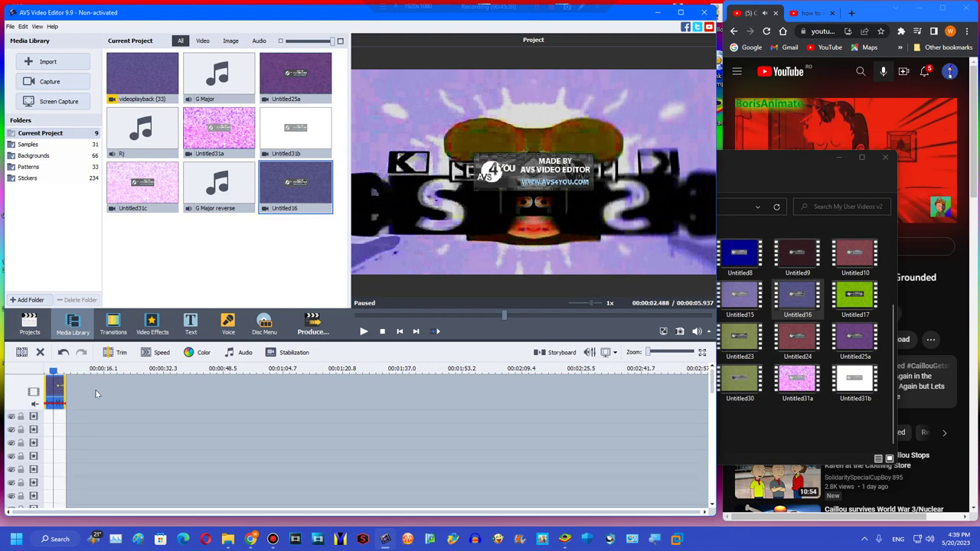
left_click(151, 326)
scroll(333, 155, "down", 5)
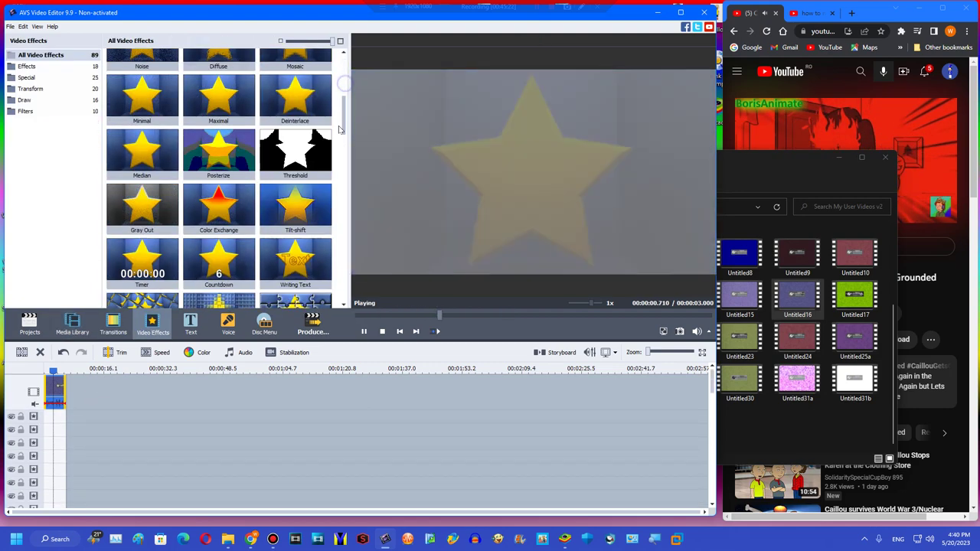
scroll(333, 156, "down", 3)
left_click_drag(295, 180, 64, 418)
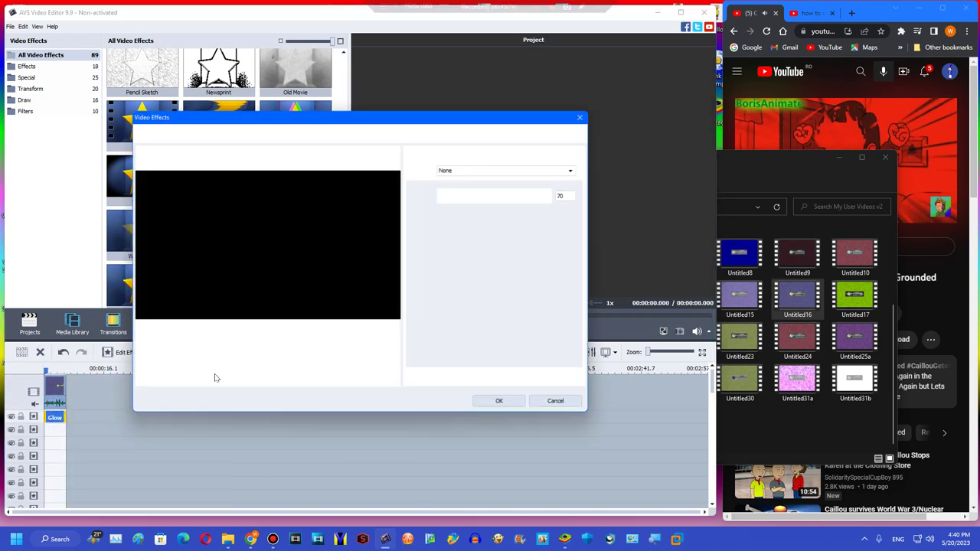
left_click(213, 362)
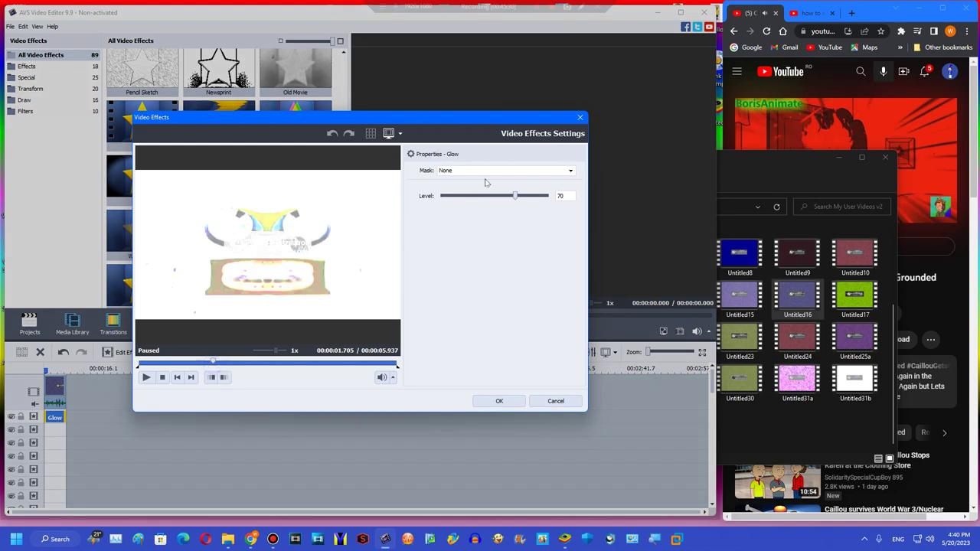
left_click(469, 196)
left_click_drag(469, 198, 466, 199)
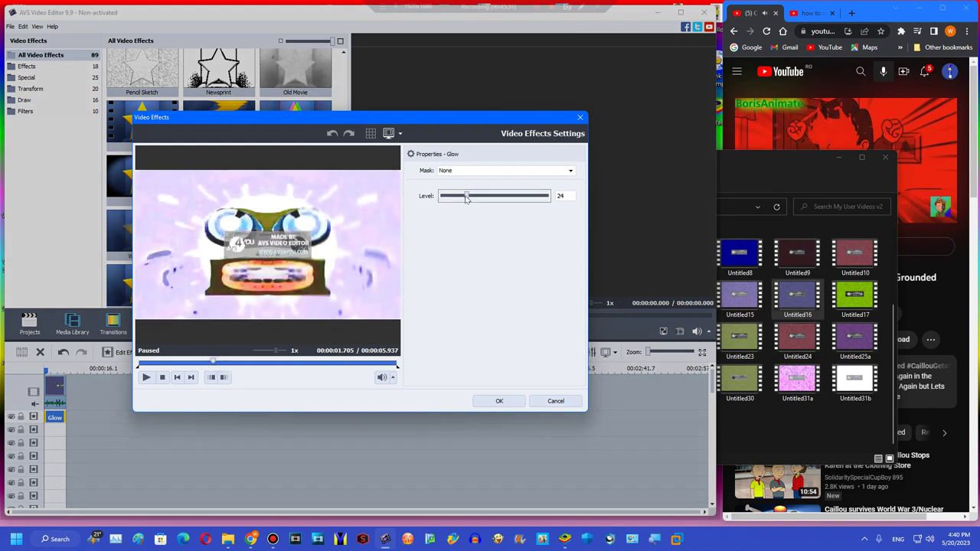
left_click(483, 401)
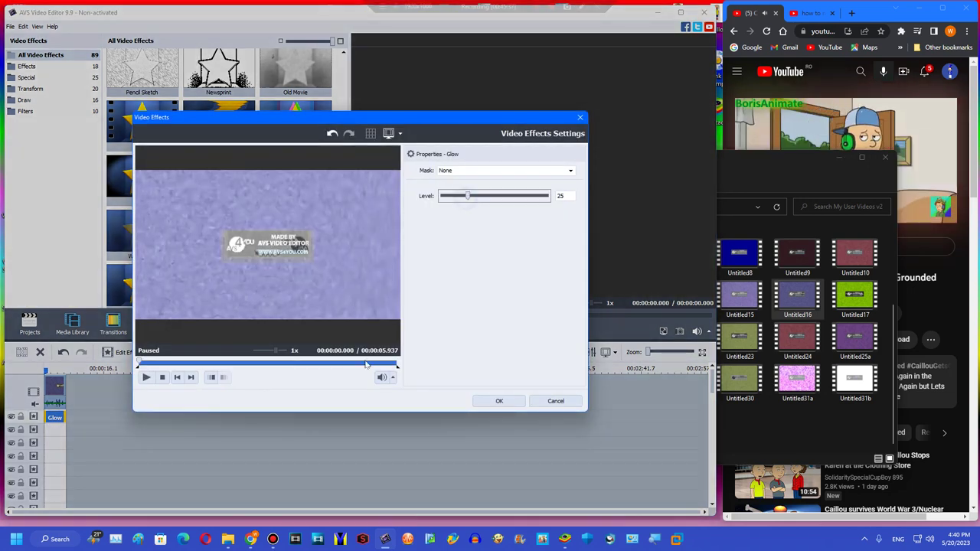
left_click(485, 404)
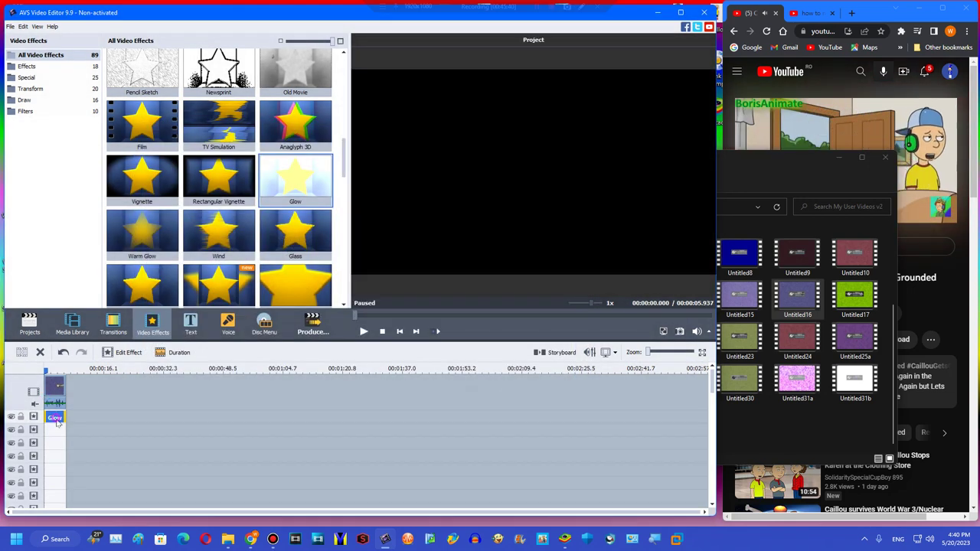
Duplicate the Glow effect onto the second effects track and preview the result partway through the clip
right_click(60, 417)
left_click(78, 475)
left_click_drag(74, 418, 64, 430)
left_click(64, 430)
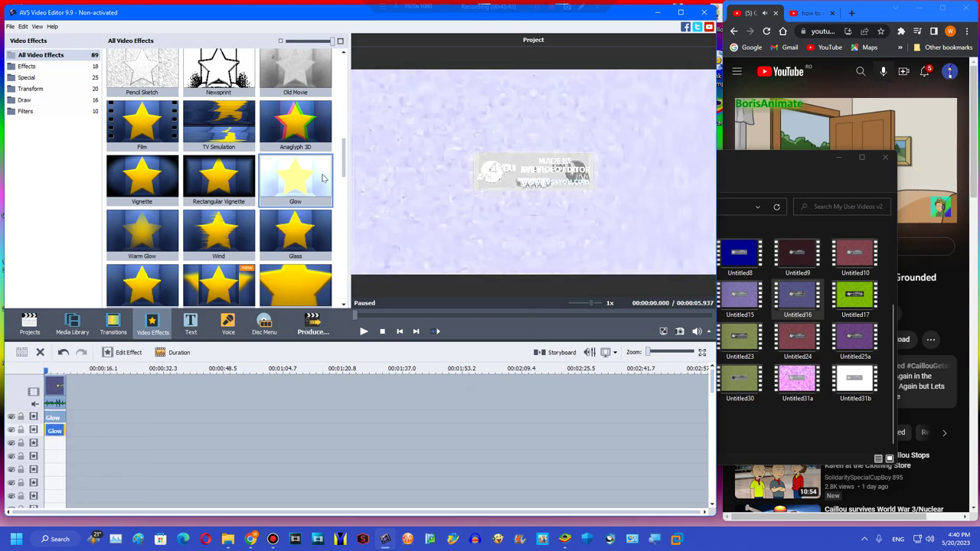
left_click(415, 314)
left_click(463, 313)
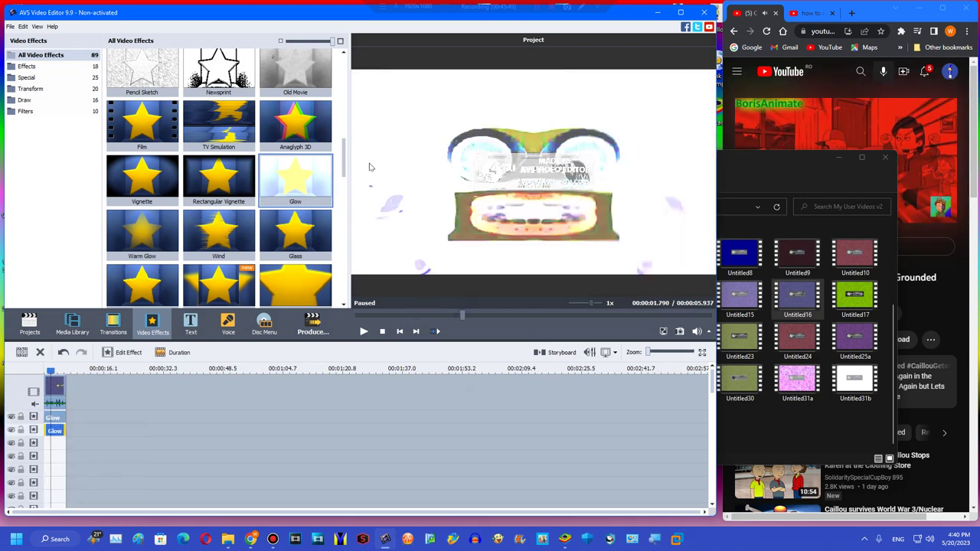
Add the Invert effect on the third effects track and shorten it to the length of the clip
left_click_drag(345, 159, 344, 75)
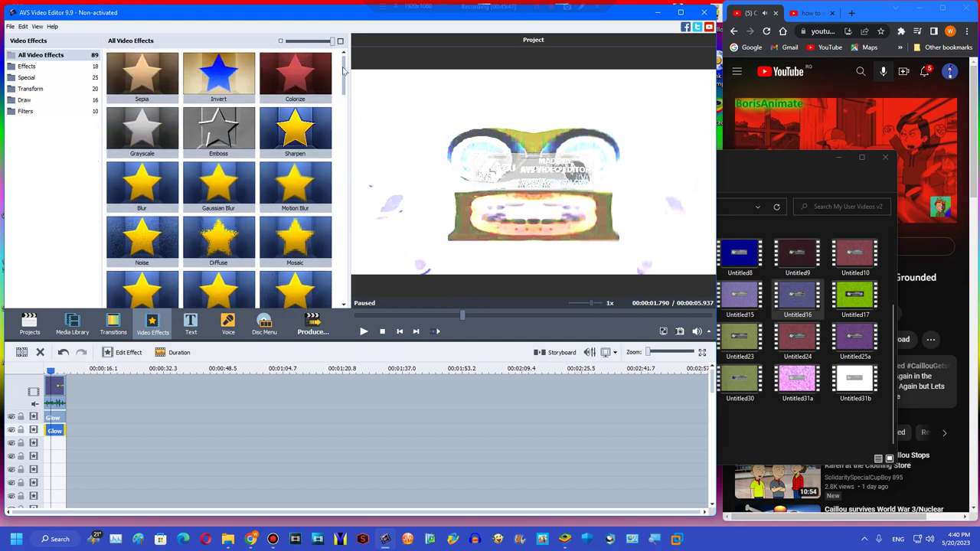
left_click_drag(222, 83, 47, 446)
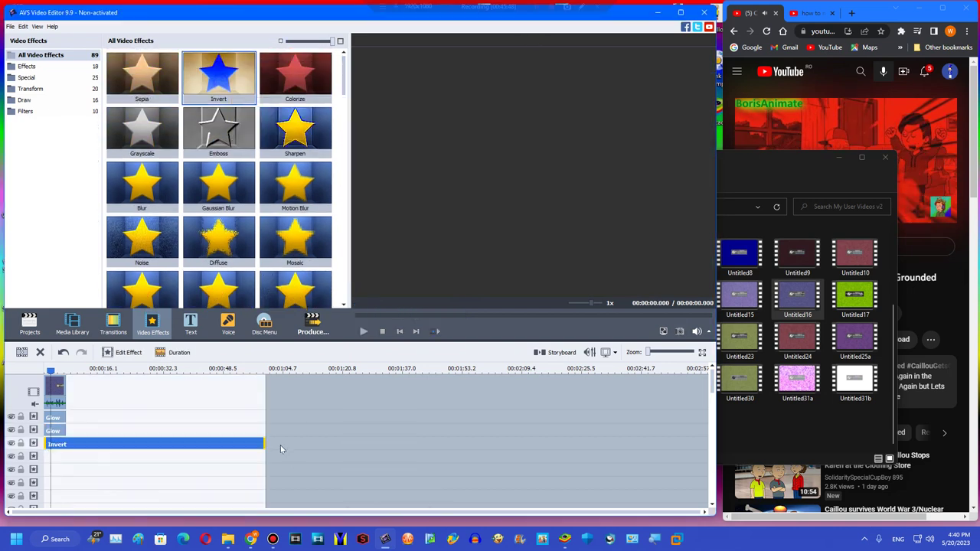
left_click_drag(265, 444, 67, 430)
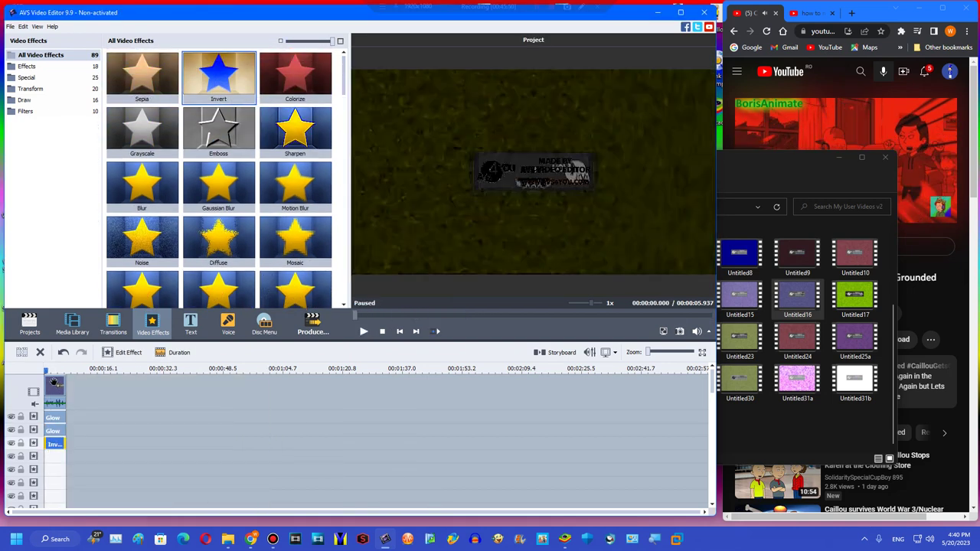
Place G Major reverse on the audio track at the start of the timeline and play back part of the project
left_click(55, 386)
right_click(56, 386)
left_click(89, 311)
scroll(60, 427, "down", 4)
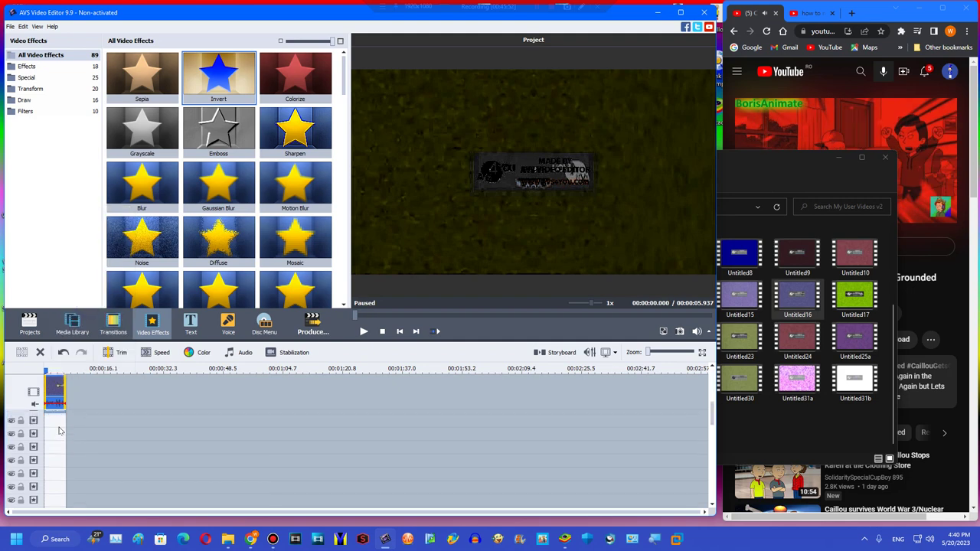
left_click(73, 324)
left_click_drag(218, 188, 46, 476)
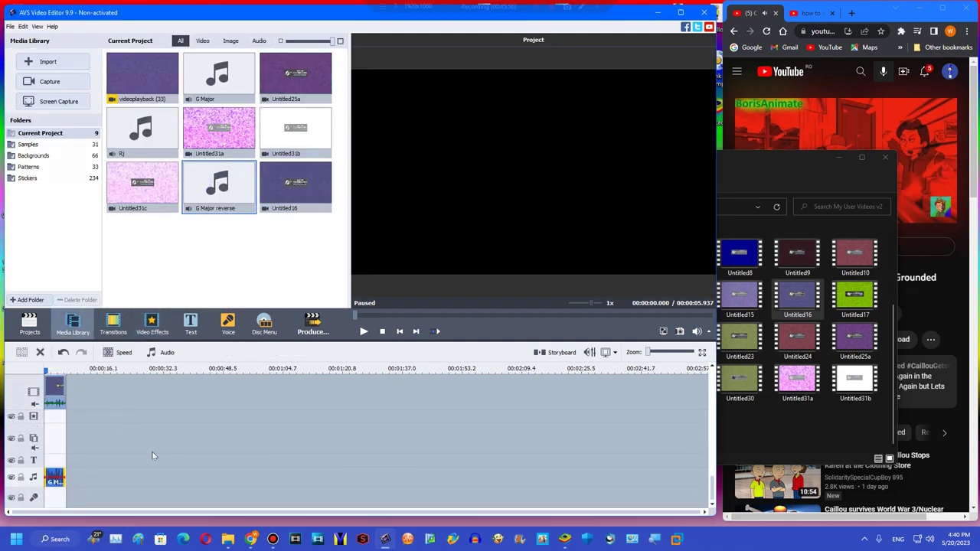
left_click(363, 330)
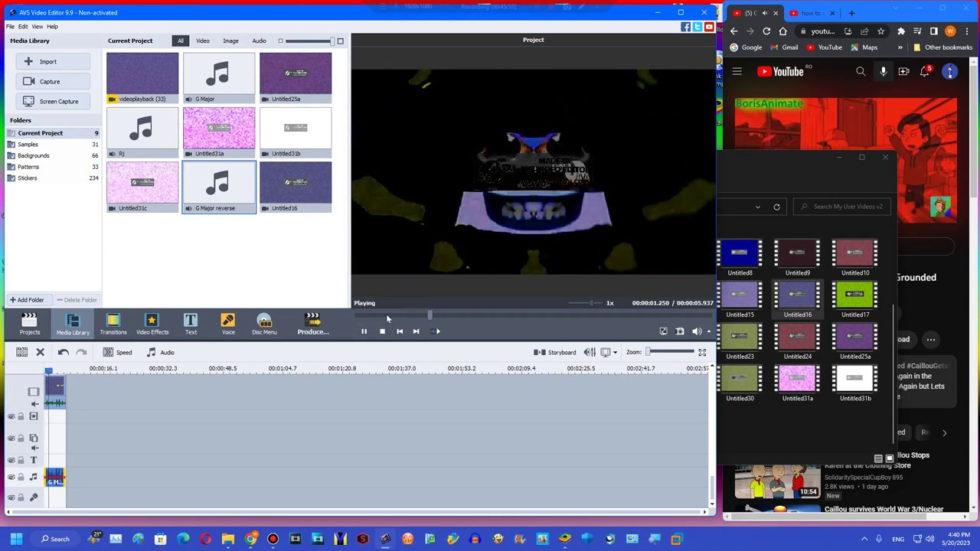
left_click(382, 331)
Render the project as a WMV file named Untitled32 in L:\My User Videos v2
left_click(315, 325)
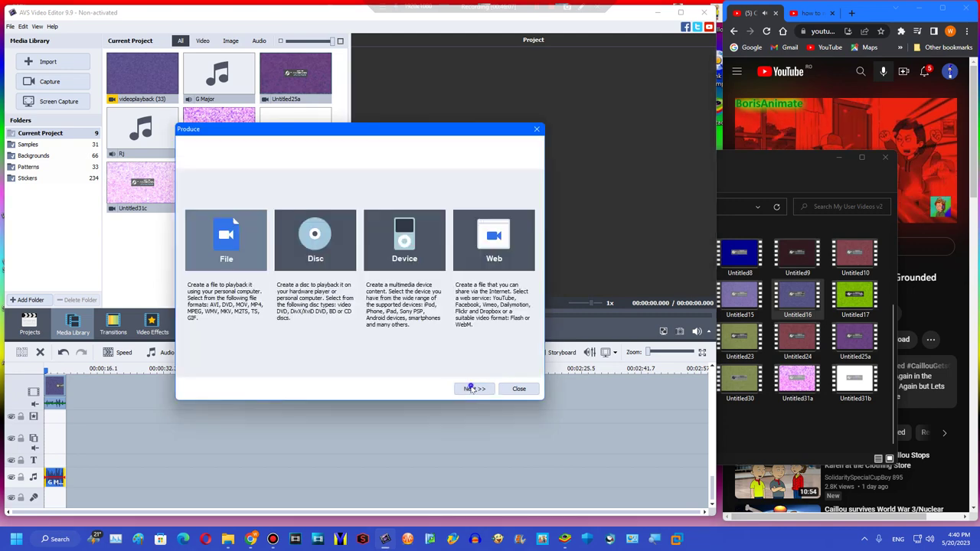
left_click(473, 389)
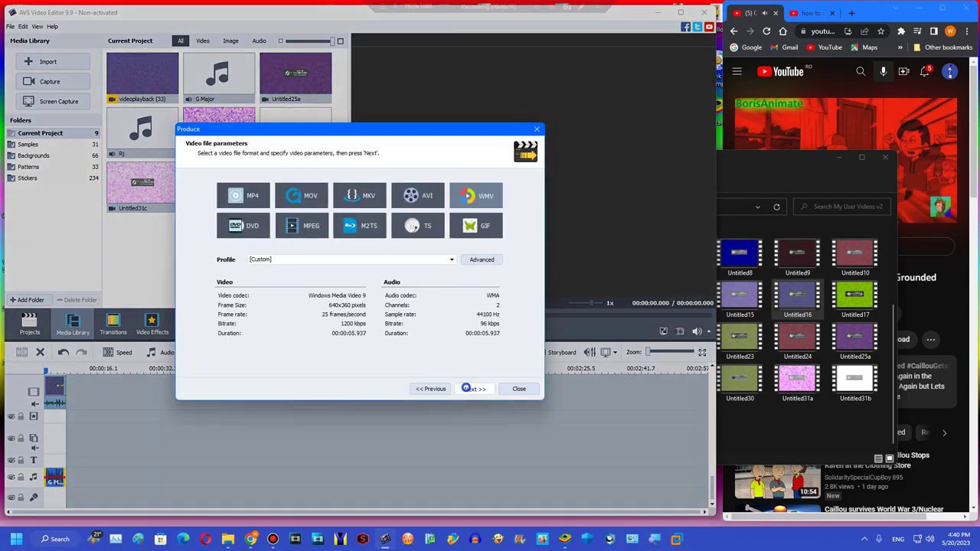
left_click(473, 389)
double_click(437, 222)
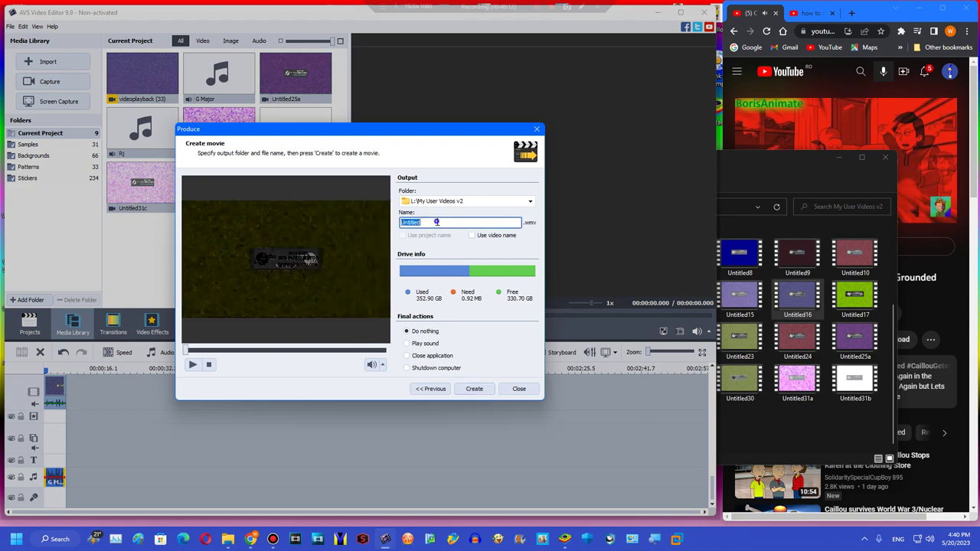
type("32")
left_click(475, 389)
left_click(344, 314)
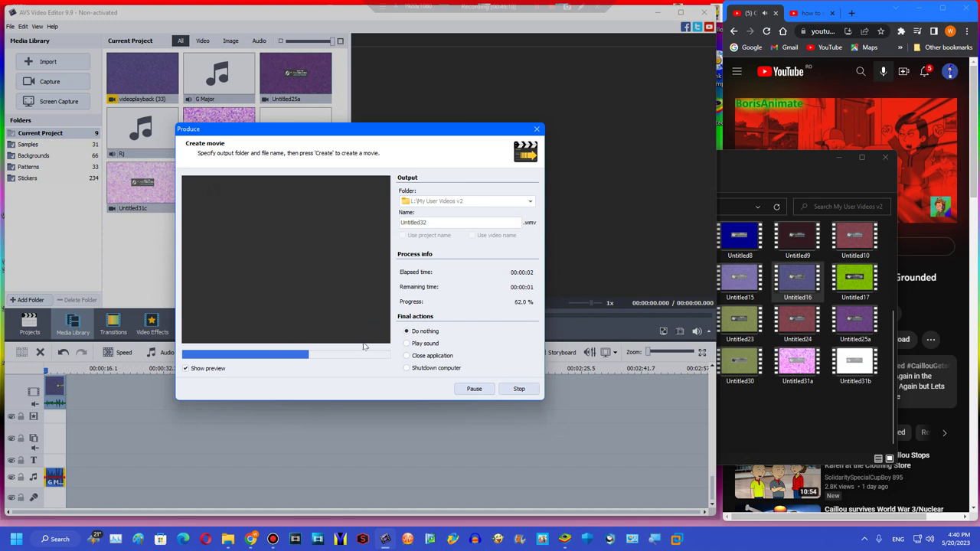
left_click(324, 295)
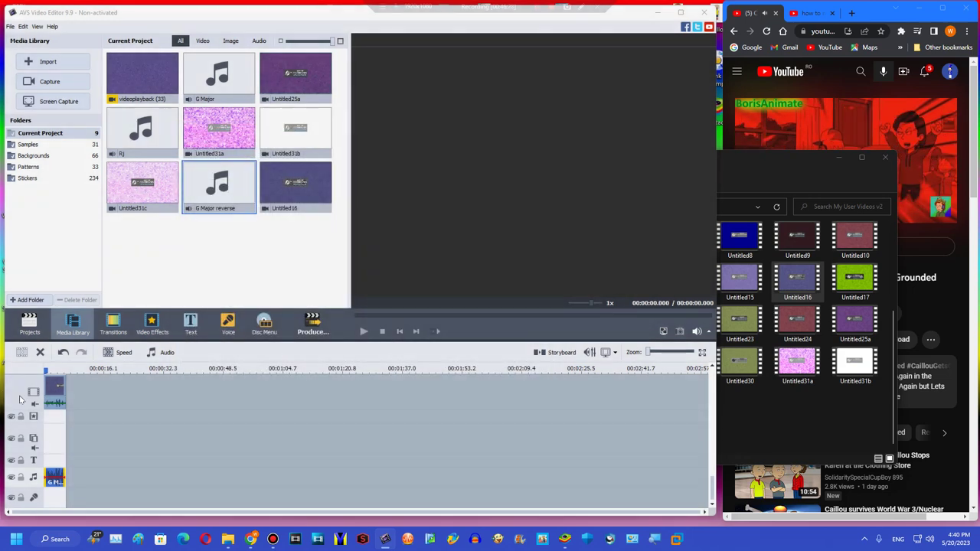
Clear the timeline by deleting the Untitled16 clip together with its effects and the reversed audio
left_click(754, 177)
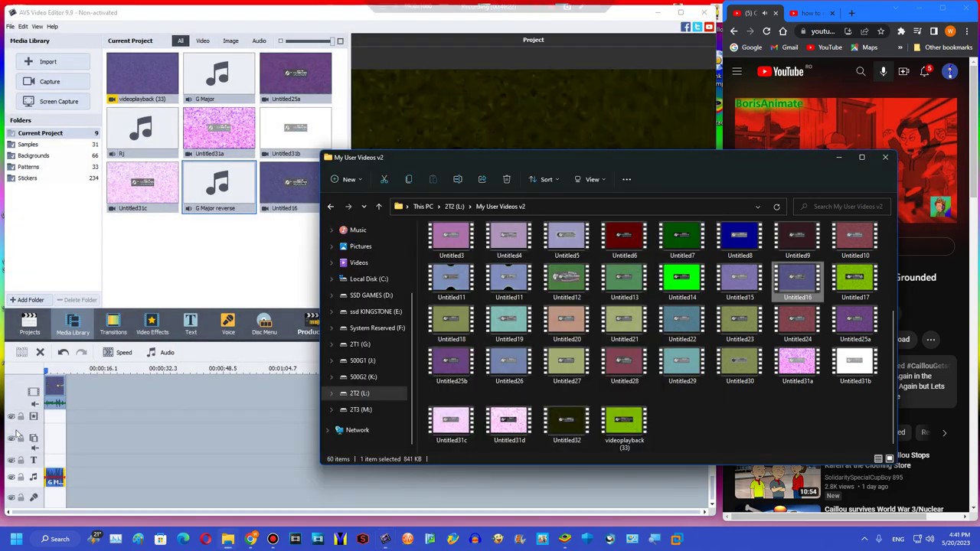
left_click(47, 390)
left_click(40, 352)
Import Untitled31d from the My User Videos v2 folder into the media library and preview a frame near 1.9 seconds
left_click_drag(754, 337, 687, 325)
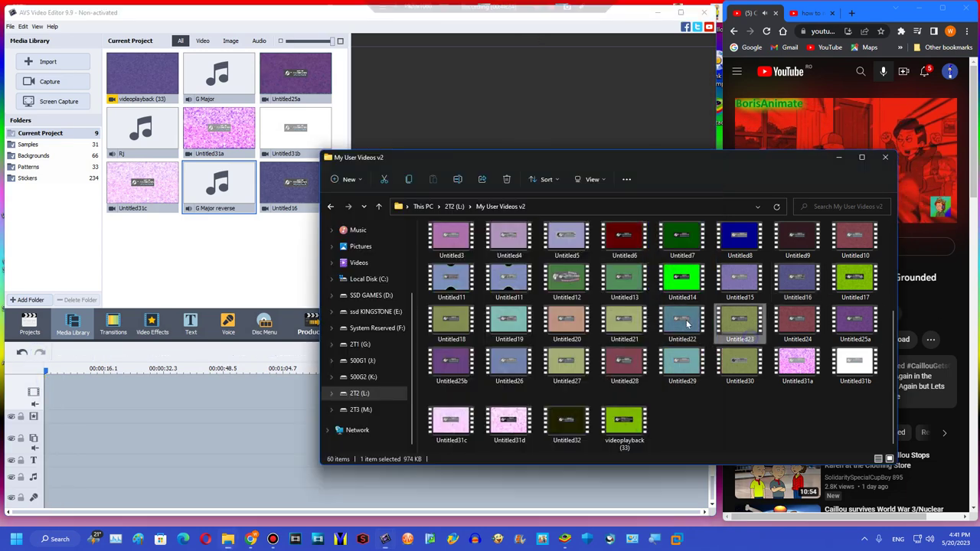
scroll(687, 323, "up", 3)
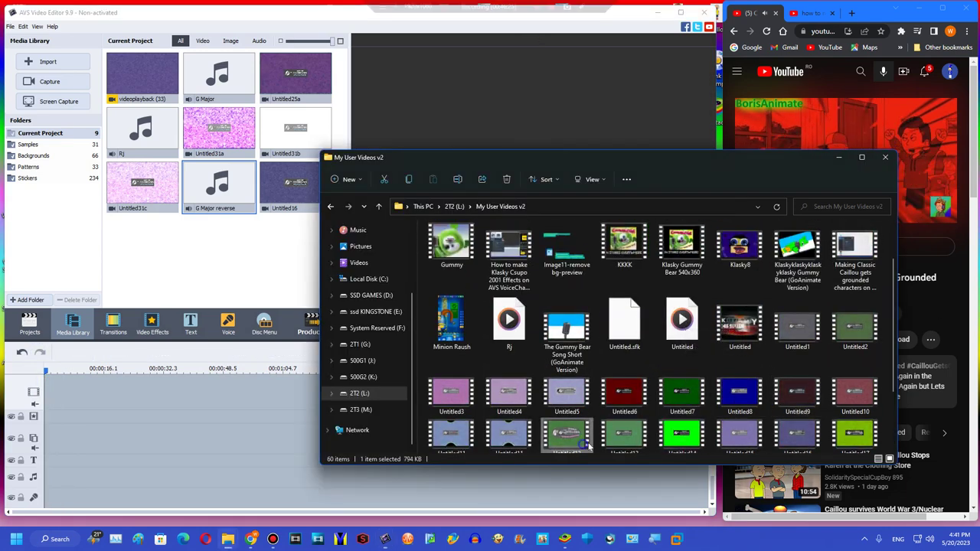
scroll(588, 446, "down", 3)
left_click(510, 420)
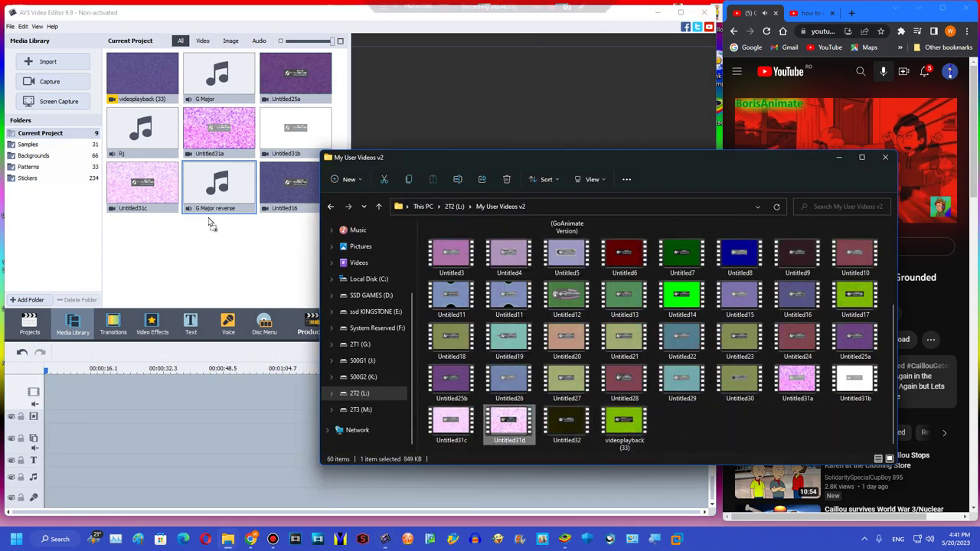
left_click_drag(210, 222, 208, 221)
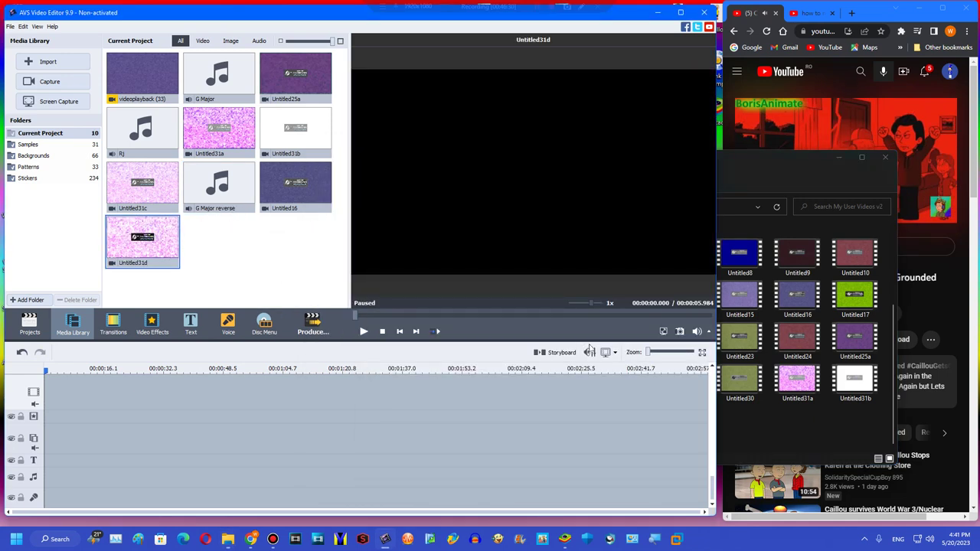
left_click_drag(506, 317, 466, 316)
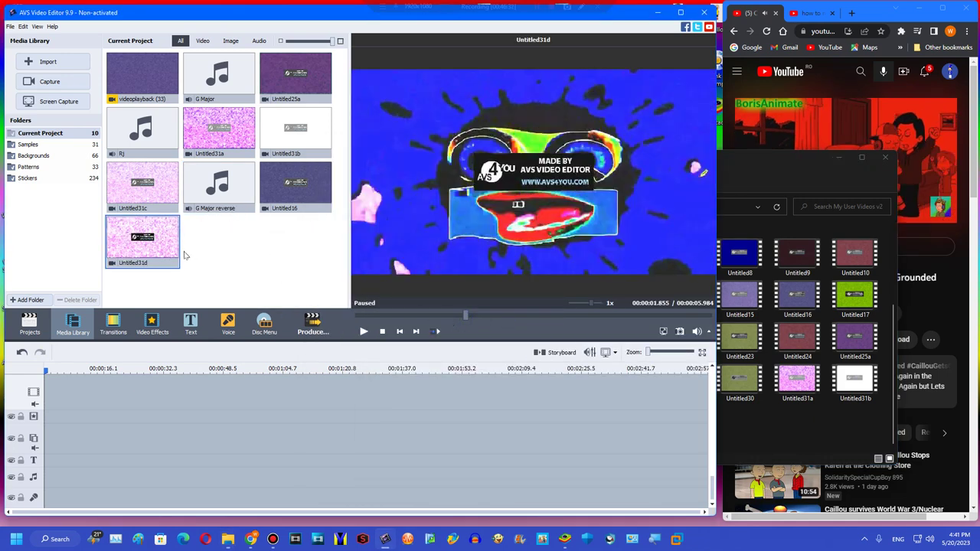
Extract the audio of Untitled31d and save it as the MP3 file exported audio_027
right_click(151, 234)
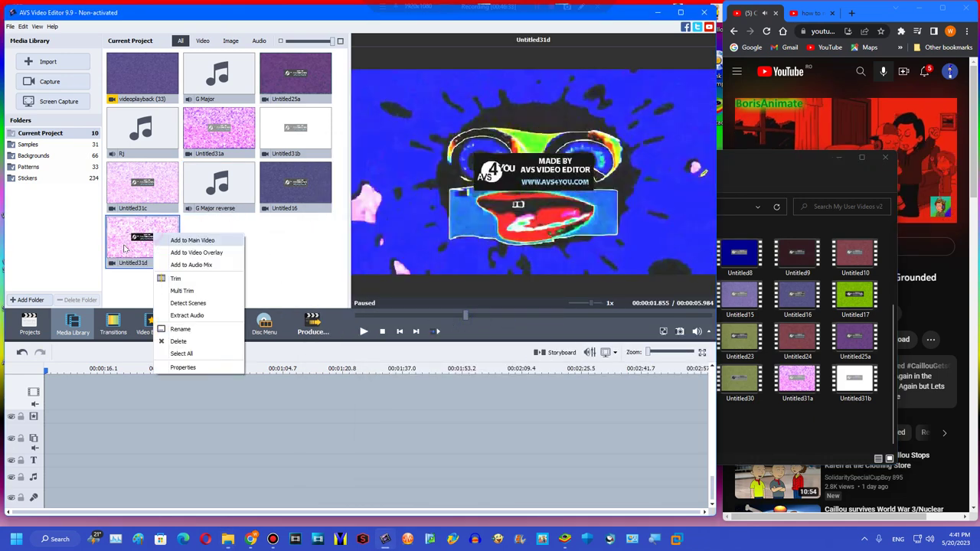
left_click(183, 315)
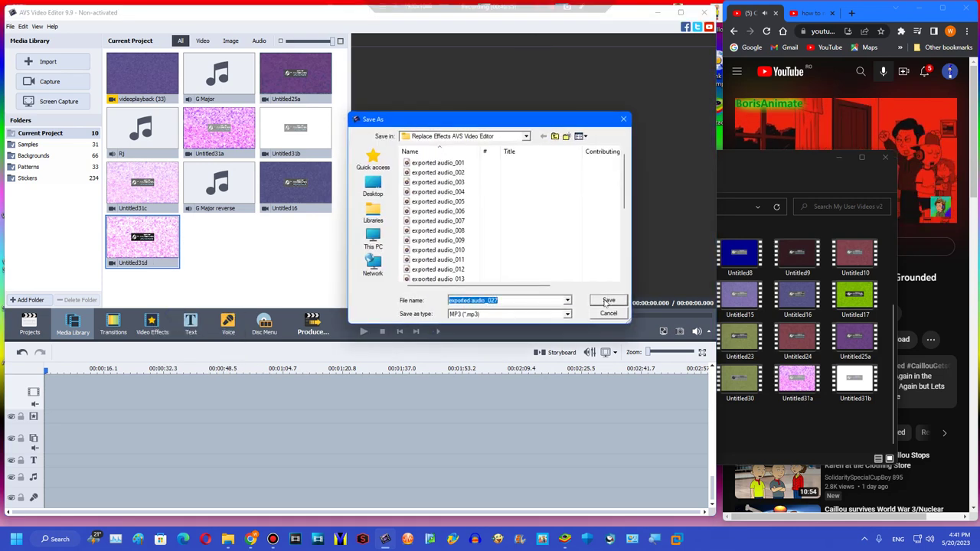
left_click(607, 301)
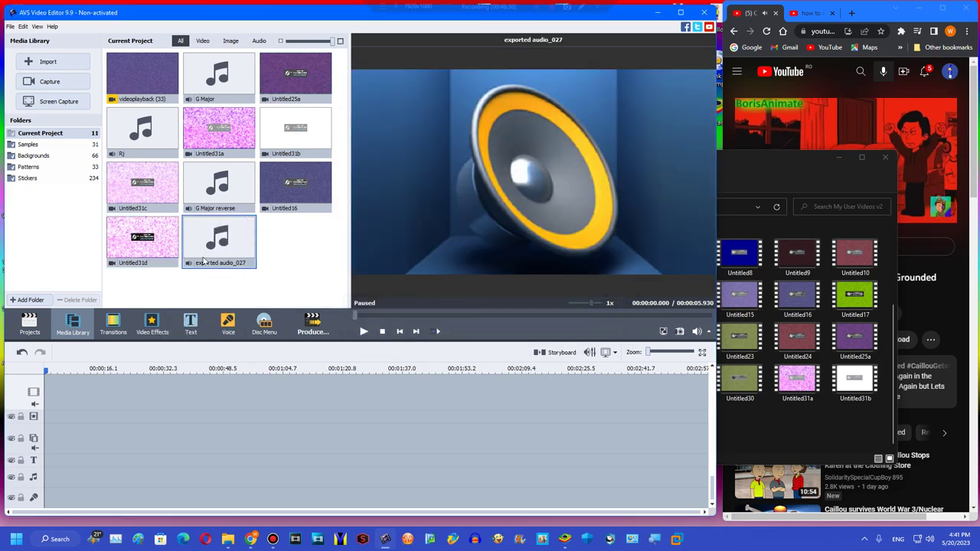
Place Untitled31d at the start of the main video track and add a Colorize effect matching its length
left_click_drag(124, 253, 86, 392)
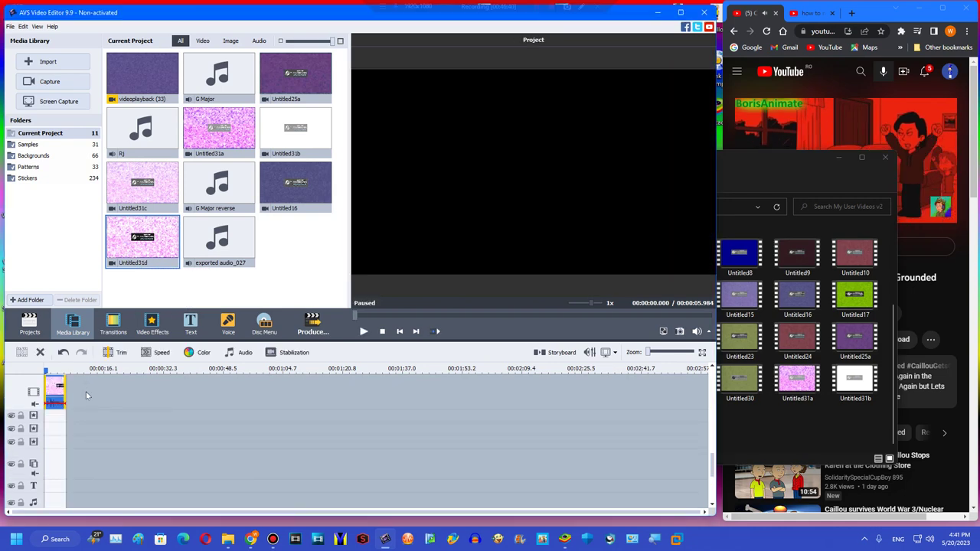
left_click(152, 325)
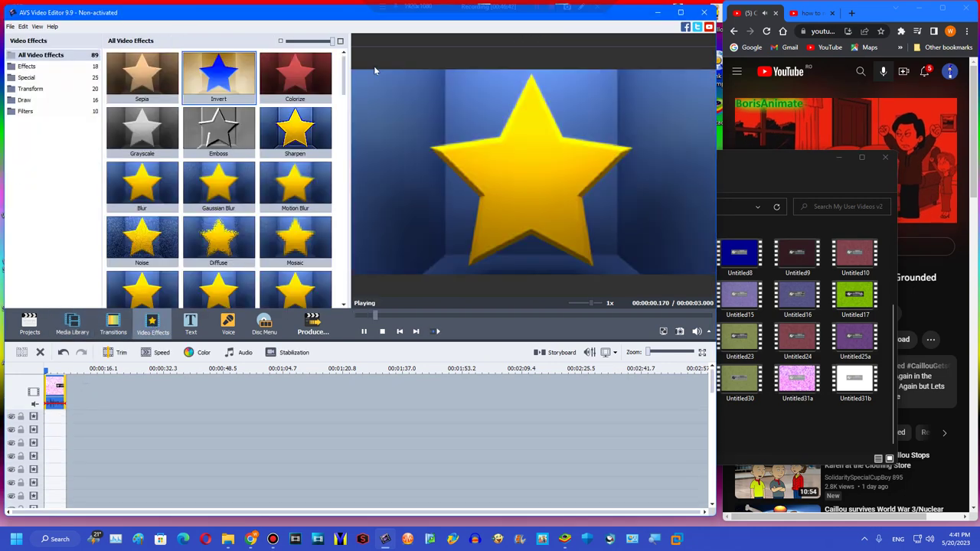
left_click_drag(295, 76, 48, 419)
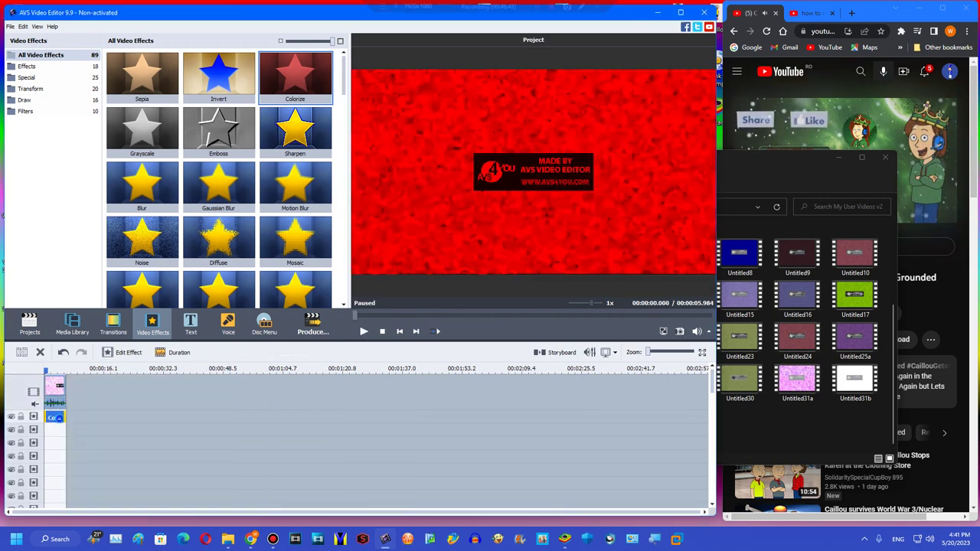
Switch to YouTube, browse the BorisAnimate channel's videos and open "Caillou cooks Rotten Chicken Nuggets"
left_click(768, 309)
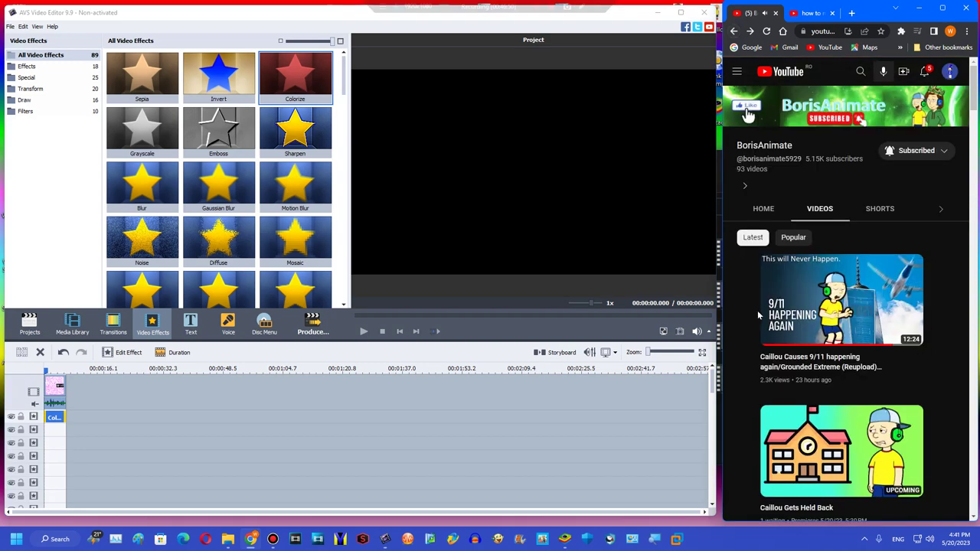
scroll(793, 439, "down", 5)
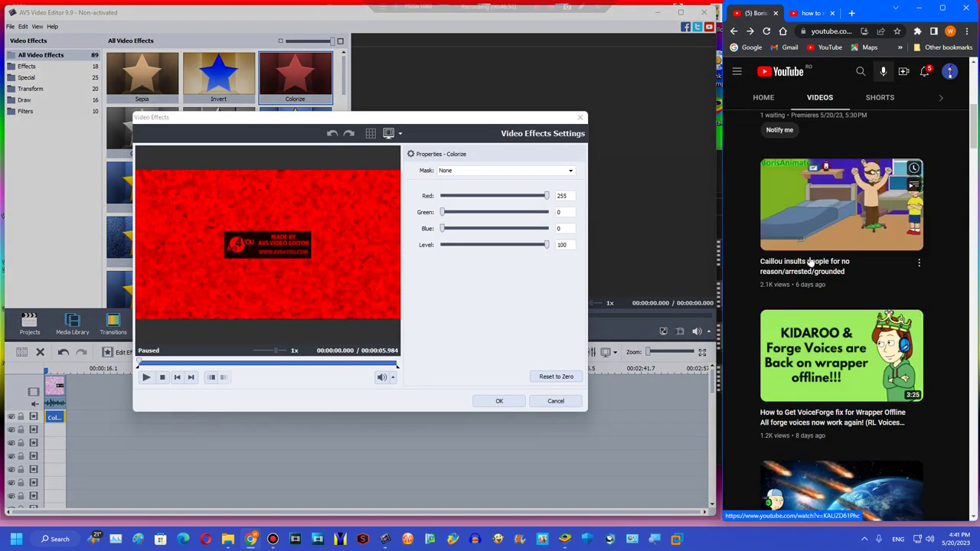
scroll(814, 329, "down", 5)
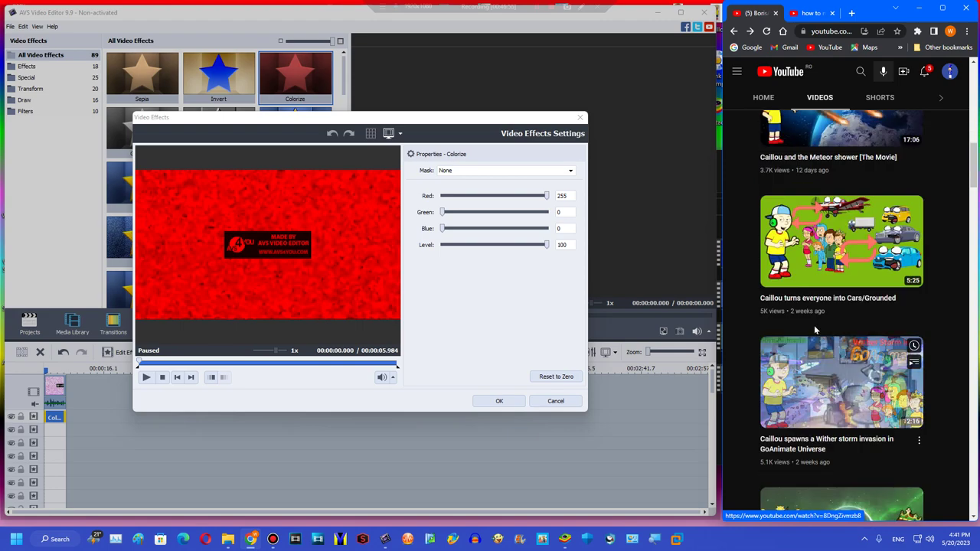
scroll(746, 271, "up", 5)
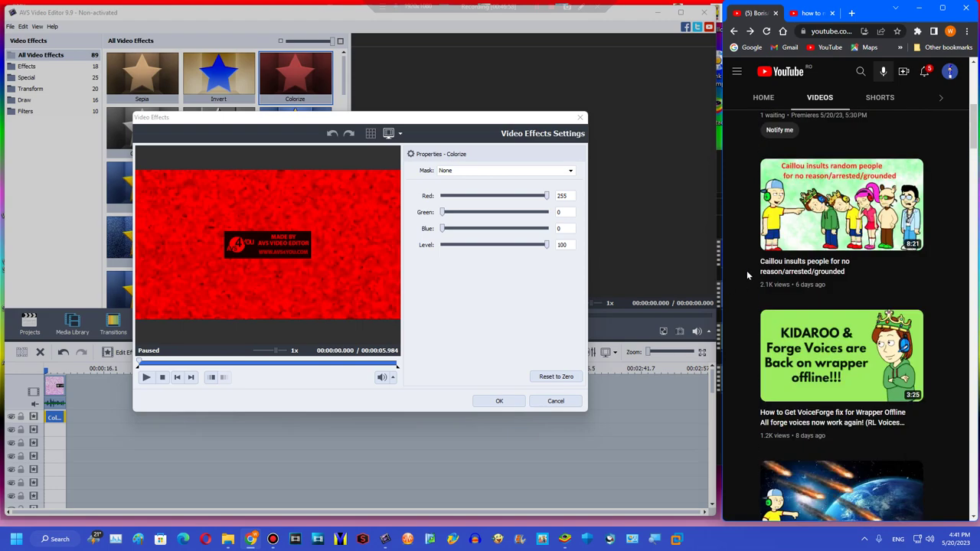
scroll(780, 459, "down", 5)
scroll(799, 507, "down", 5)
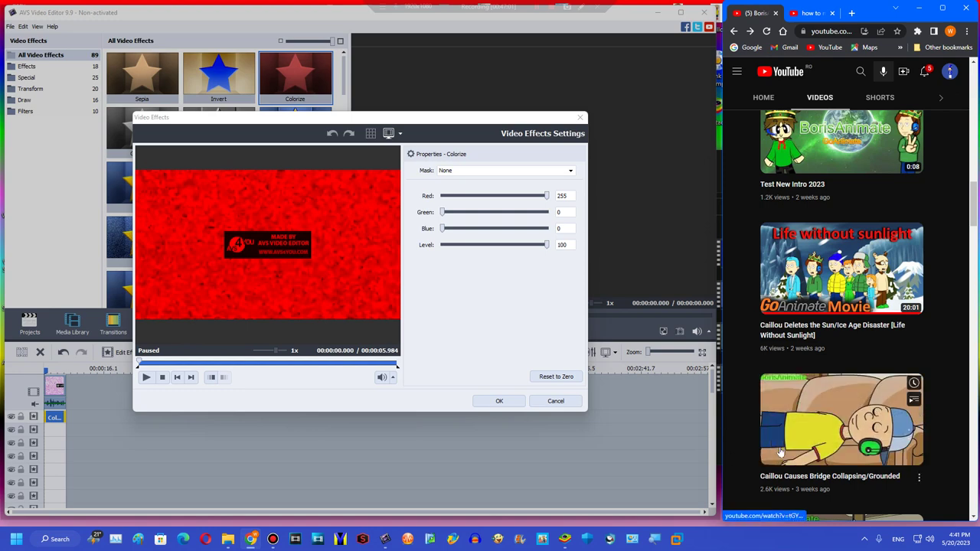
scroll(821, 463, "down", 5)
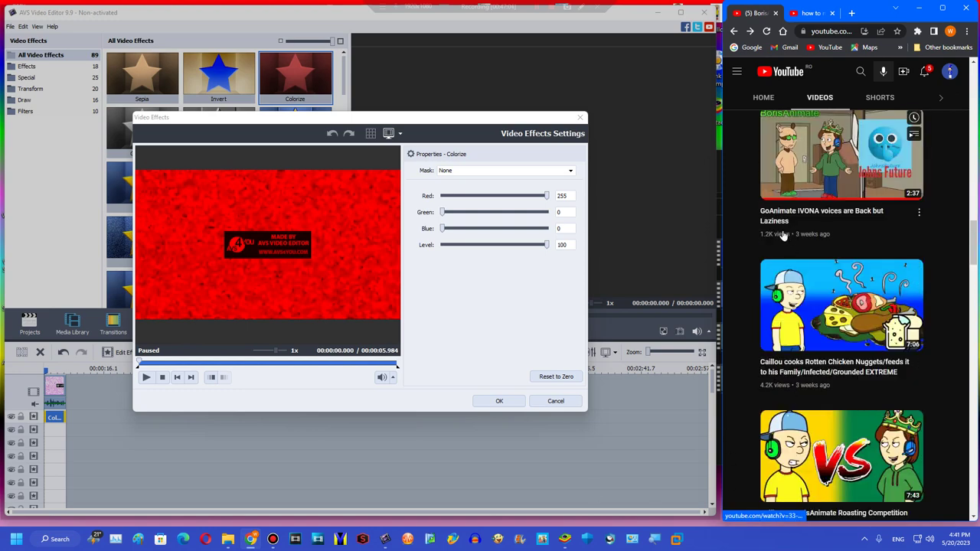
left_click(765, 303)
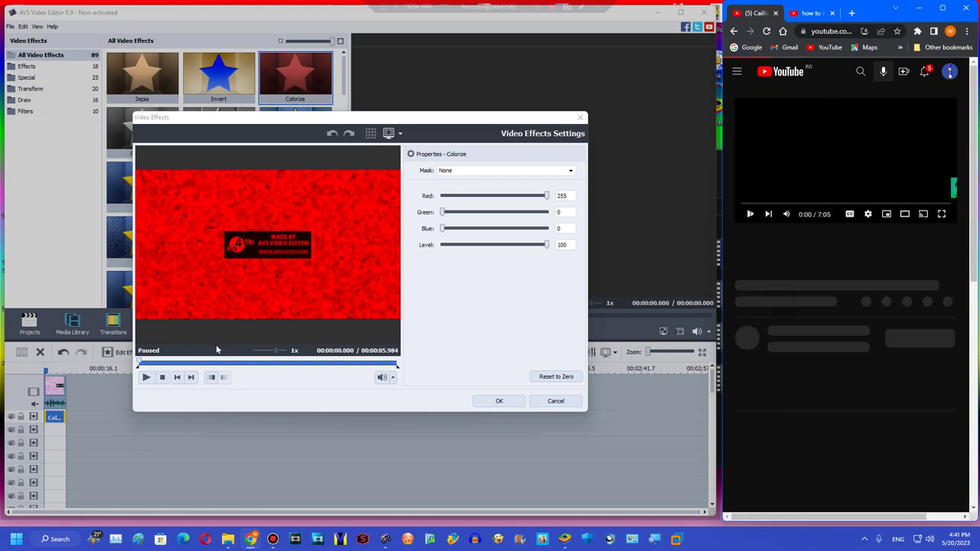
Set the Colorize effect's green and blue values to 255 in AVS Video Editor and apply the settings
left_click(533, 218)
left_click(530, 228)
left_click(537, 213)
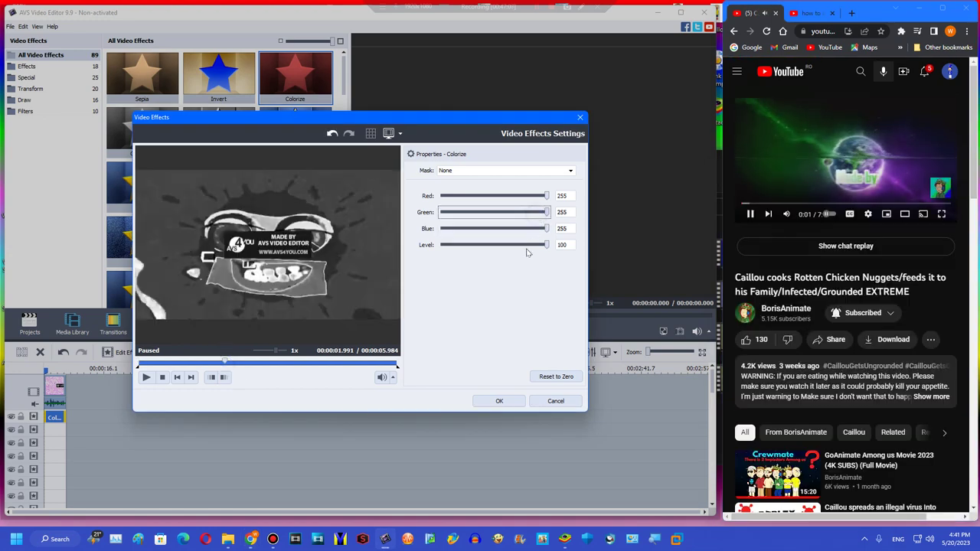
left_click(498, 401)
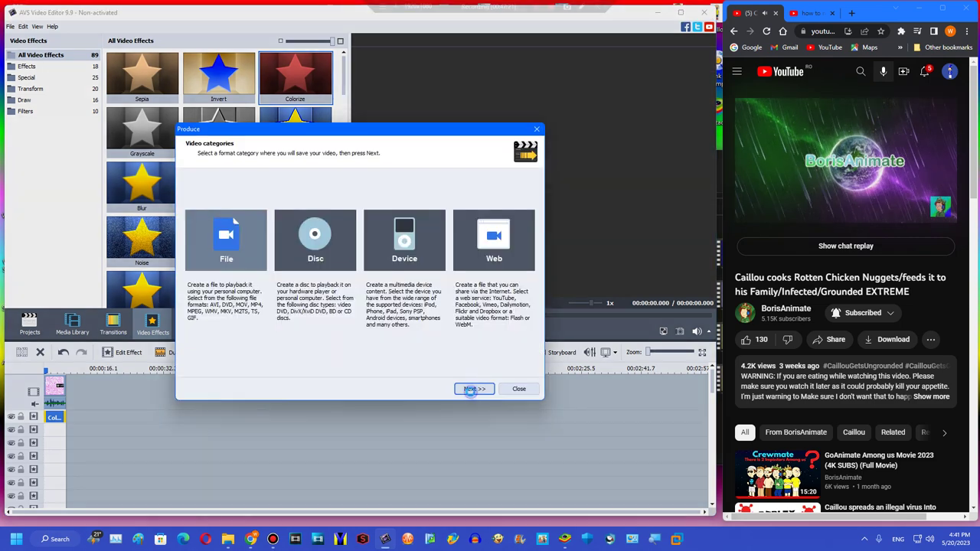
Render the project as a WMV file named Untitled33a in L:\My User Videos v2
left_click(472, 389)
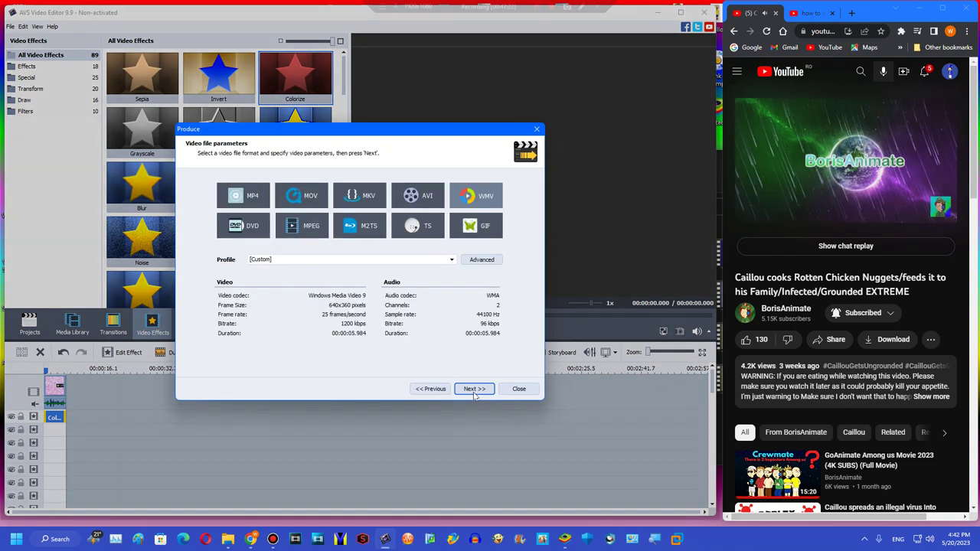
left_click(473, 388)
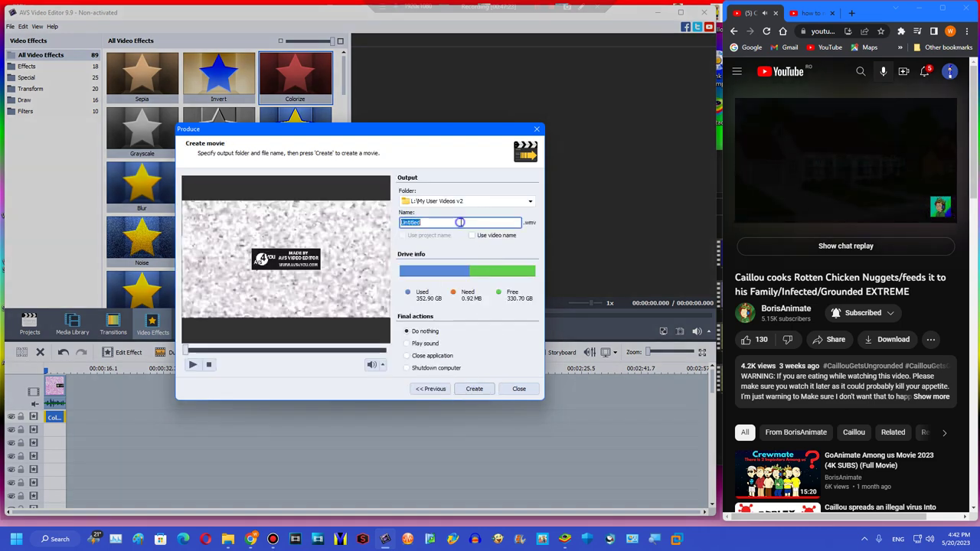
left_click(432, 222)
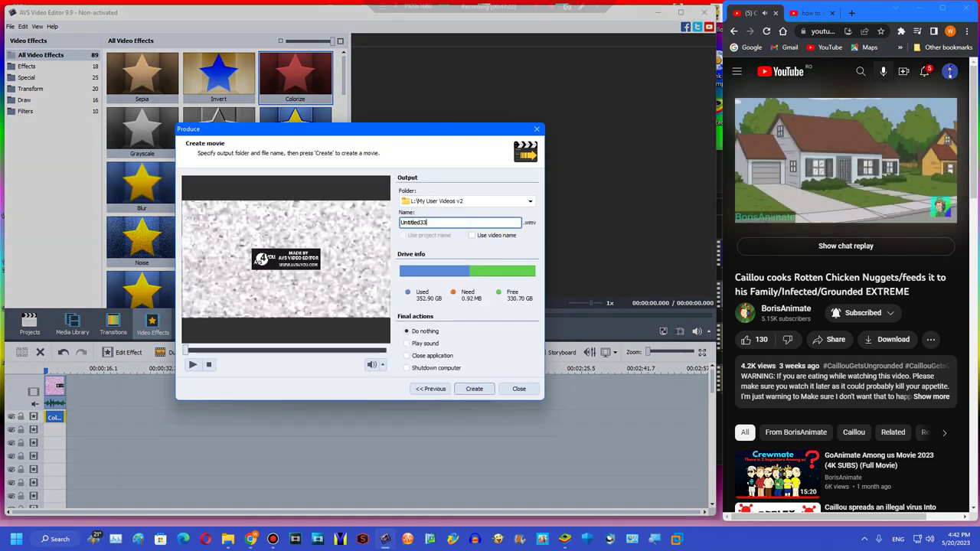
left_click(474, 389)
left_click(334, 316)
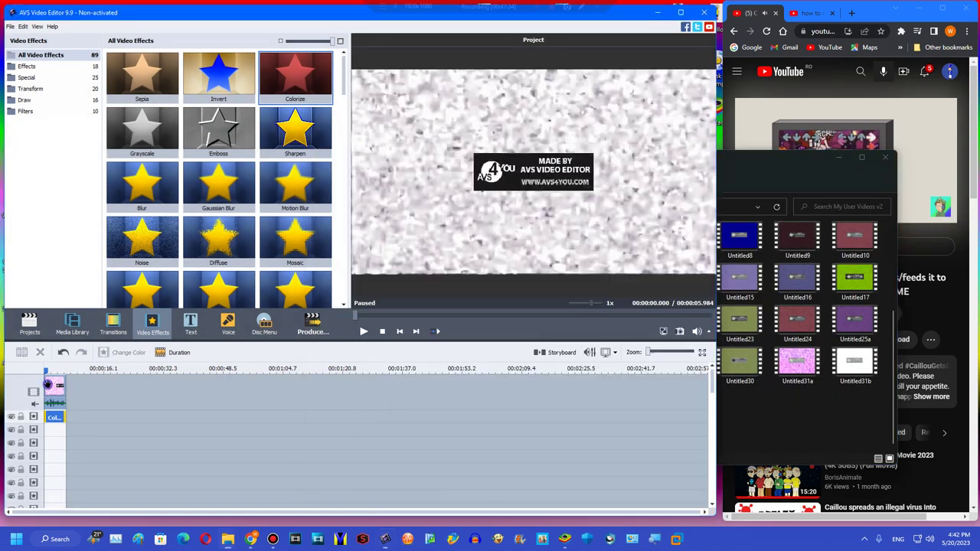
Clear the timeline and import Untitled33a from the My User Videos v2 folder onto the main video track
left_click(41, 355)
left_click(69, 324)
left_click(794, 411)
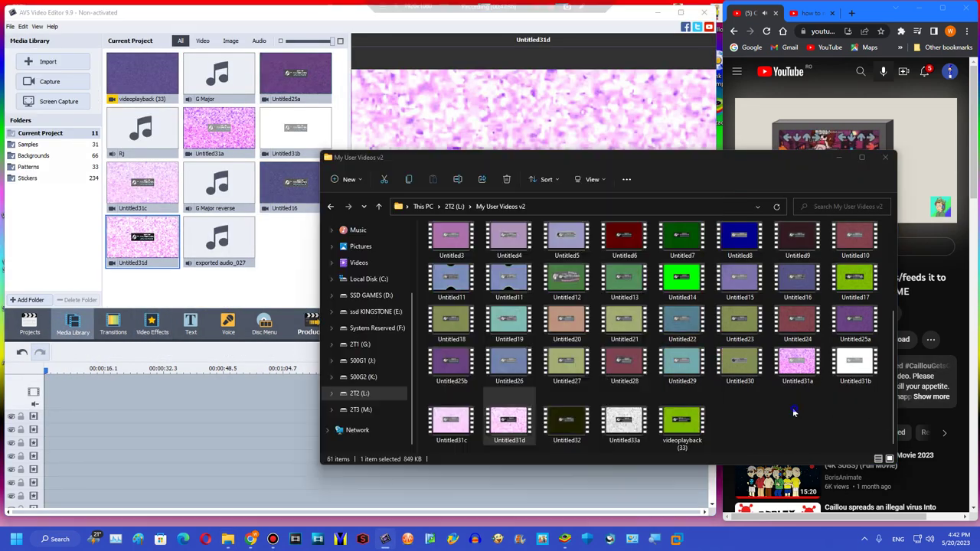
left_click_drag(503, 431, 620, 415)
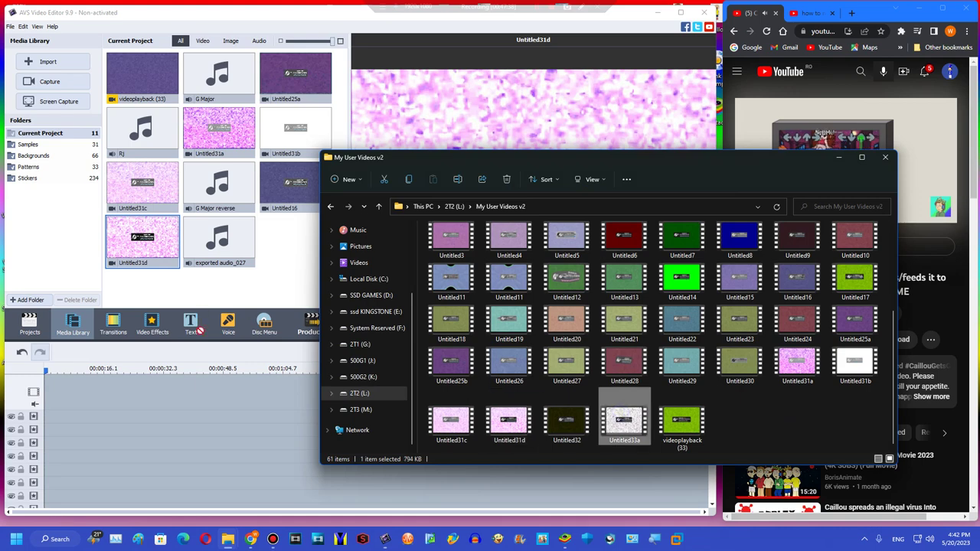
left_click_drag(184, 370, 184, 371)
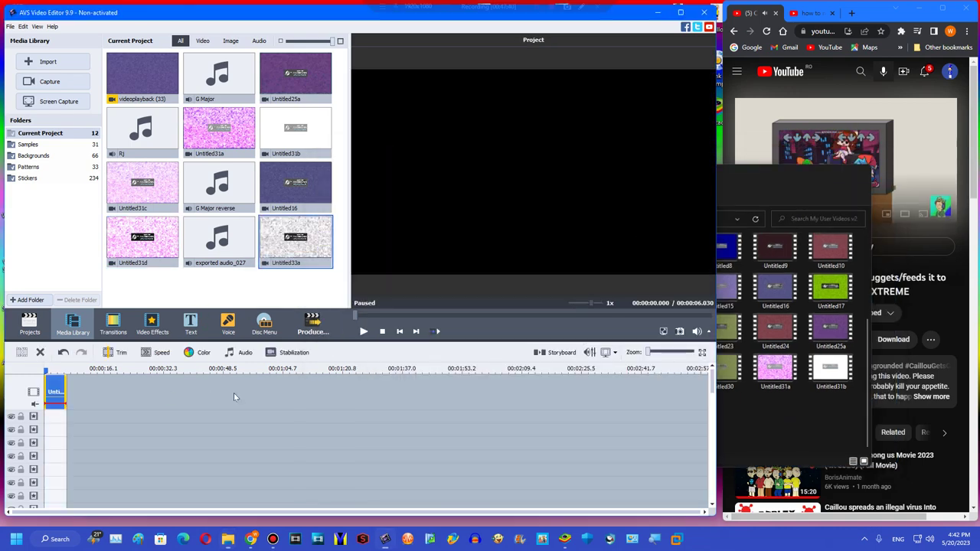
Preview a frame near 1.9 seconds and set the hue of the Untitled33a clip to 180 with color correction
left_click(51, 371)
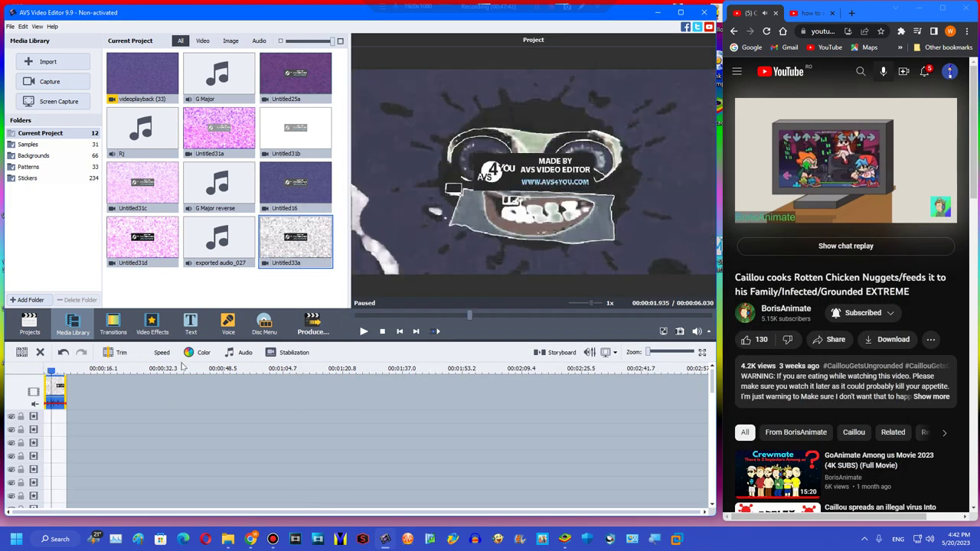
left_click(196, 352)
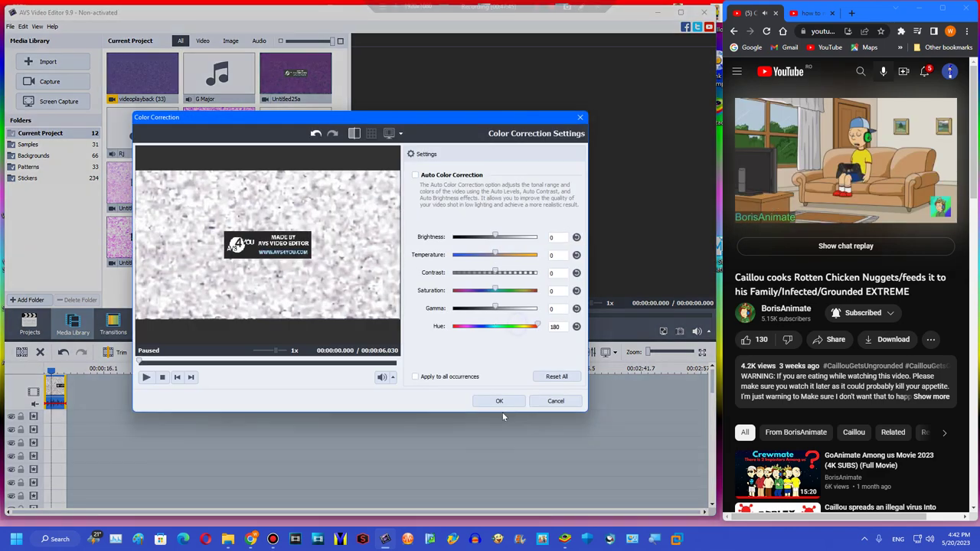
left_click(494, 401)
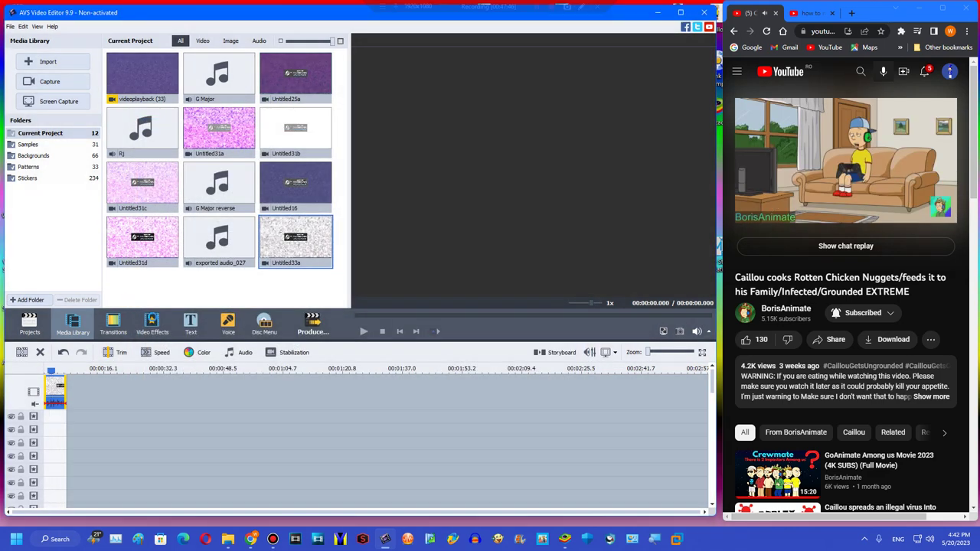
Add the Glow effect to the first effect track at the start of the timeline
left_click(153, 323)
left_click_drag(345, 77, 322, 170)
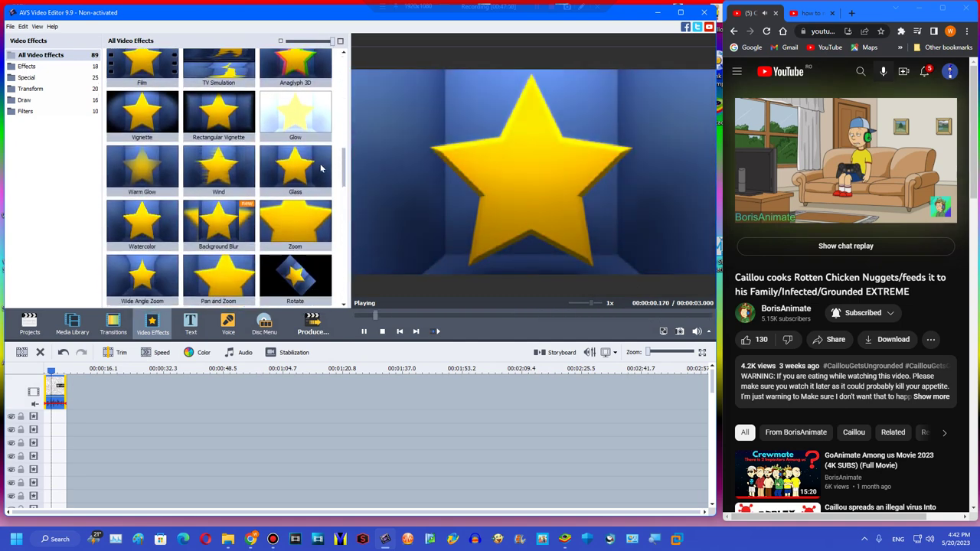
left_click_drag(298, 123, 45, 419)
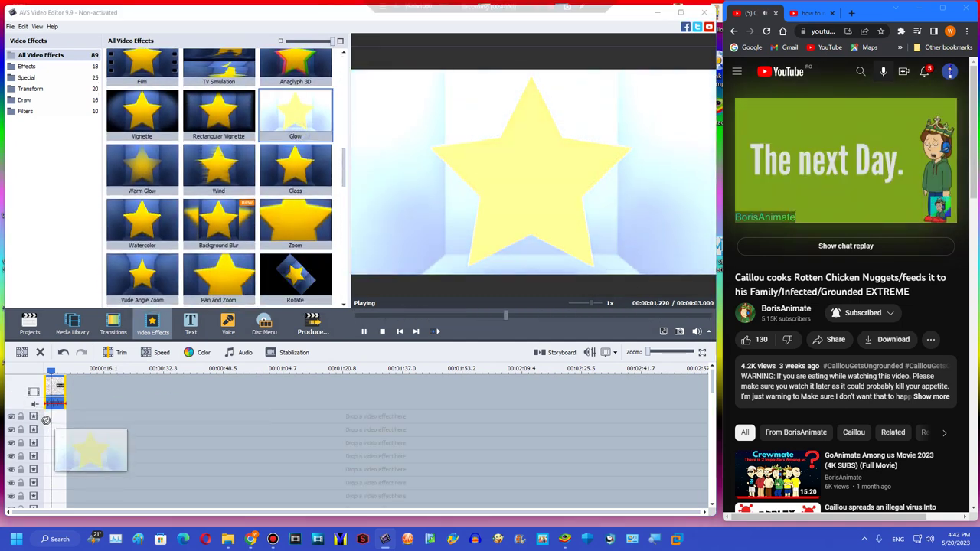
left_click_drag(239, 416, 240, 417)
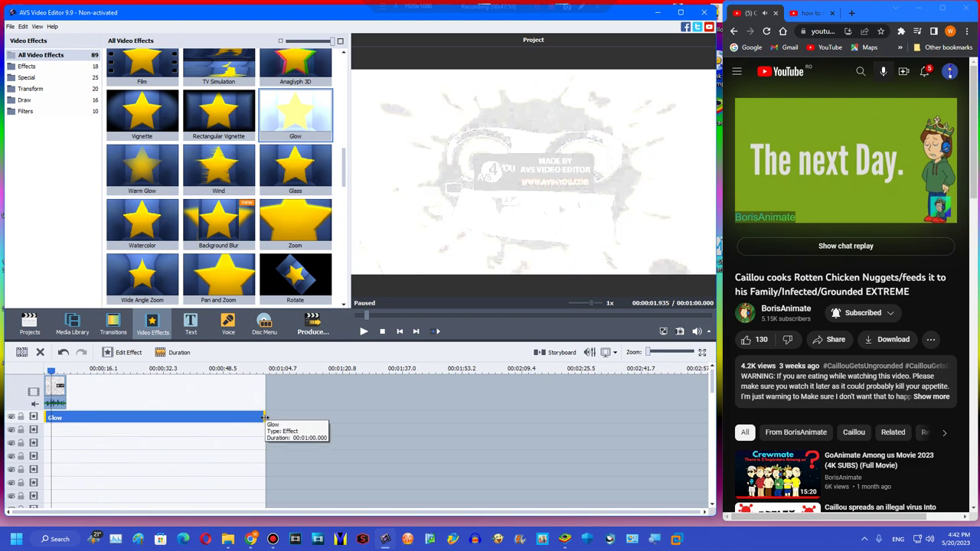
Trim the Glow effect to the clip's length, adjust its level and place it on the sixth effect track
left_click_drag(67, 414, 66, 415)
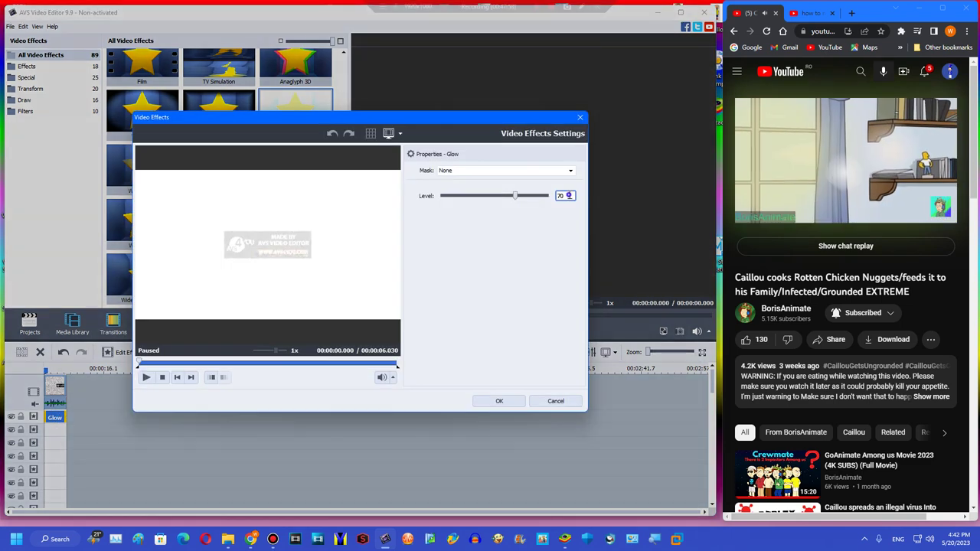
left_click(496, 402)
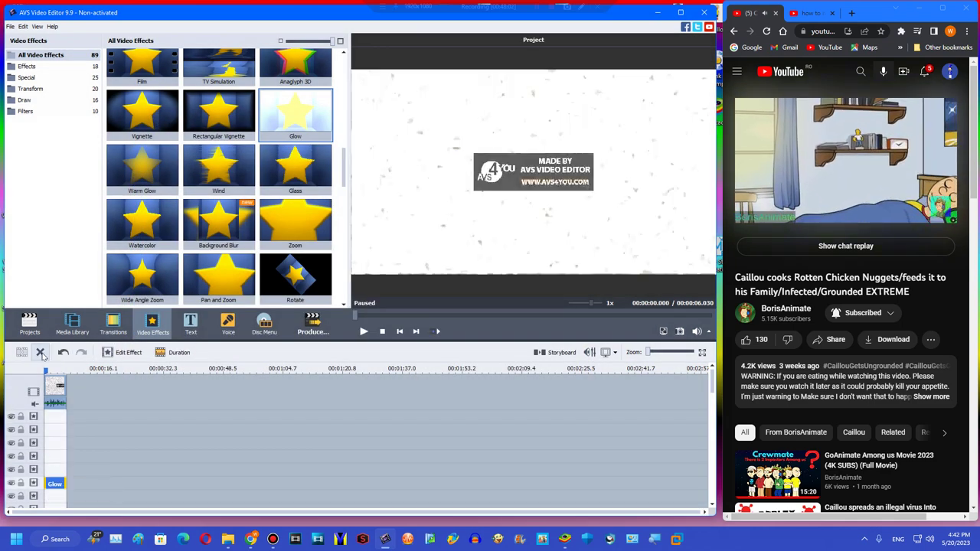
left_click_drag(55, 372, 53, 372)
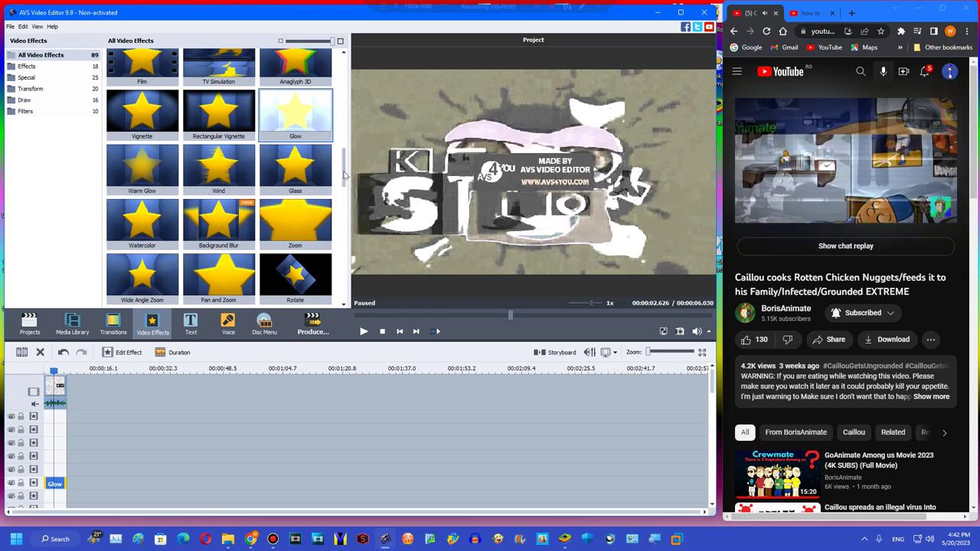
Find the Tilt-shift effect and add it to the first effect track at the start of the timeline
left_click_drag(345, 176, 322, 75)
scroll(300, 136, "down", 7)
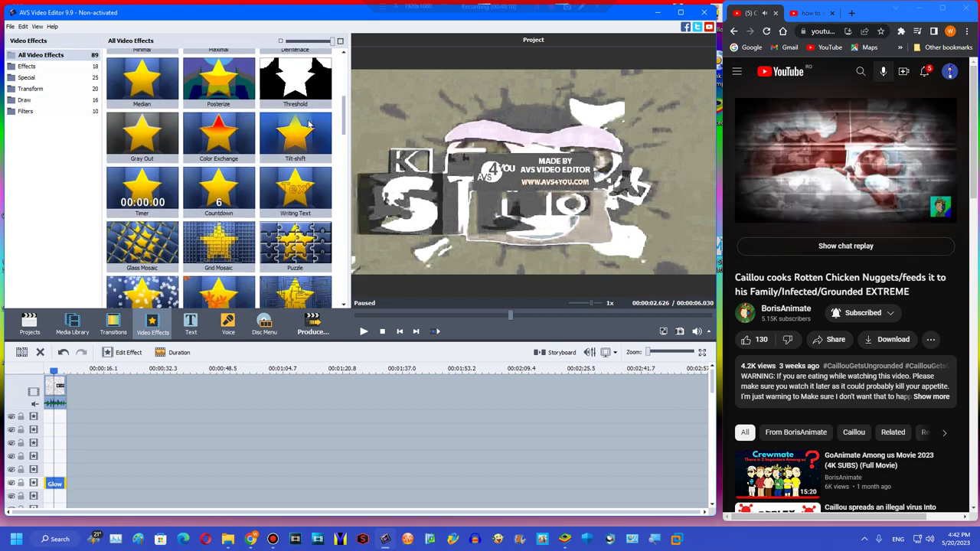
scroll(301, 136, "down", 6)
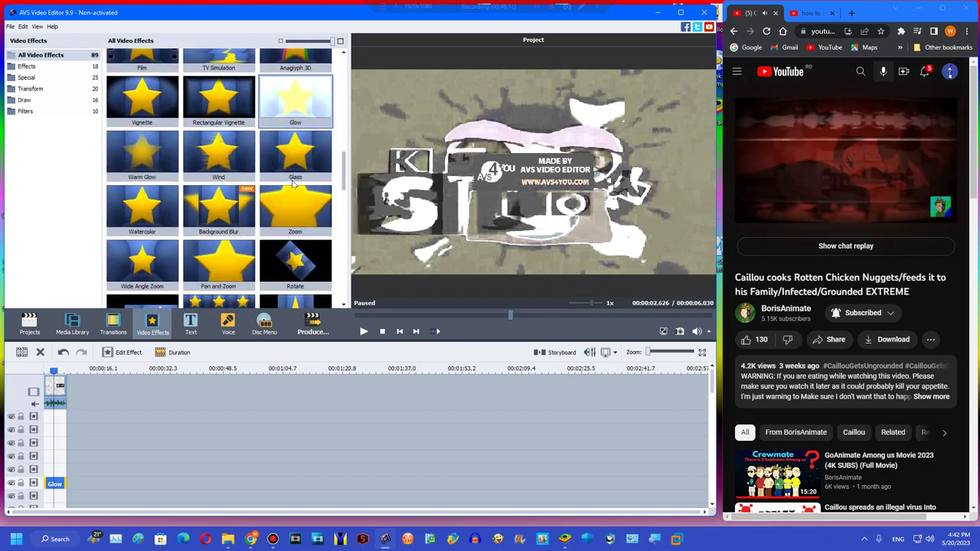
scroll(288, 95, "up", 7)
scroll(289, 93, "up", 5)
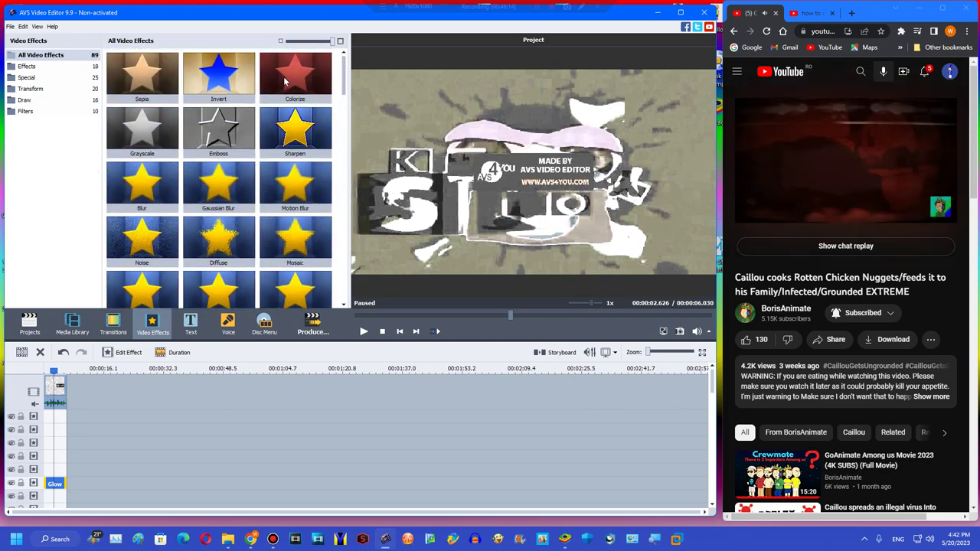
scroll(277, 100, "down", 2)
scroll(277, 100, "down", 4)
left_click_drag(296, 163, 49, 419)
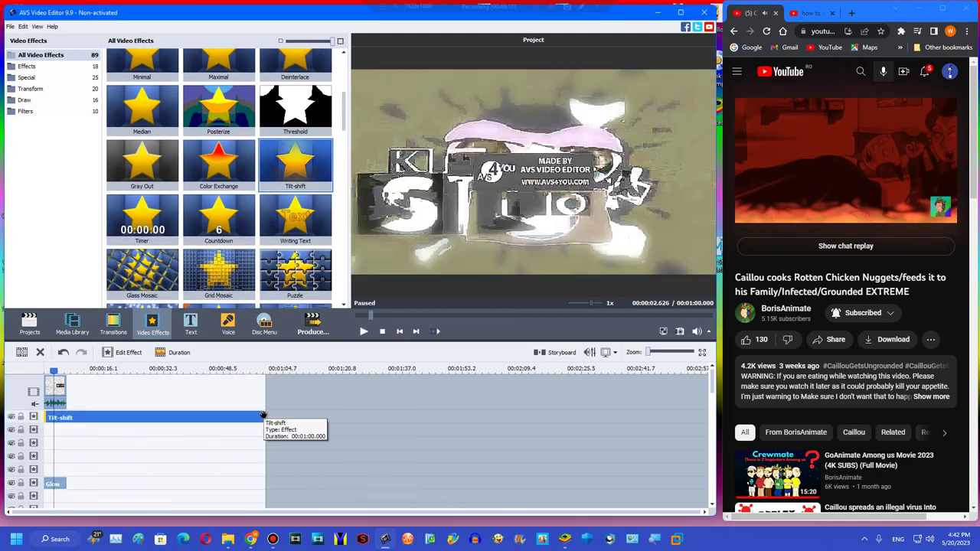
Trim the Tilt-shift effect to the clip's length and set blur to 0, saturation to 50 and sharpness to 0
left_click_drag(265, 414, 66, 417)
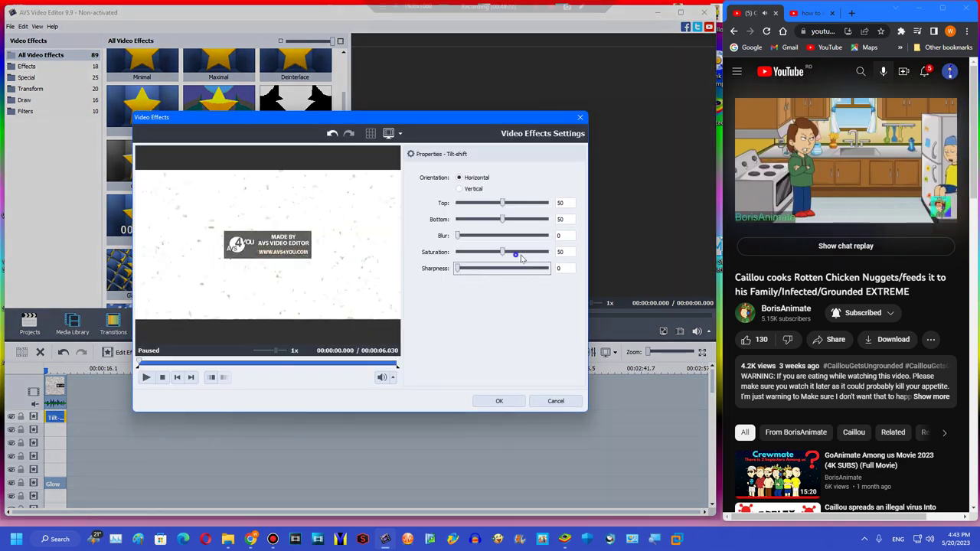
left_click(490, 402)
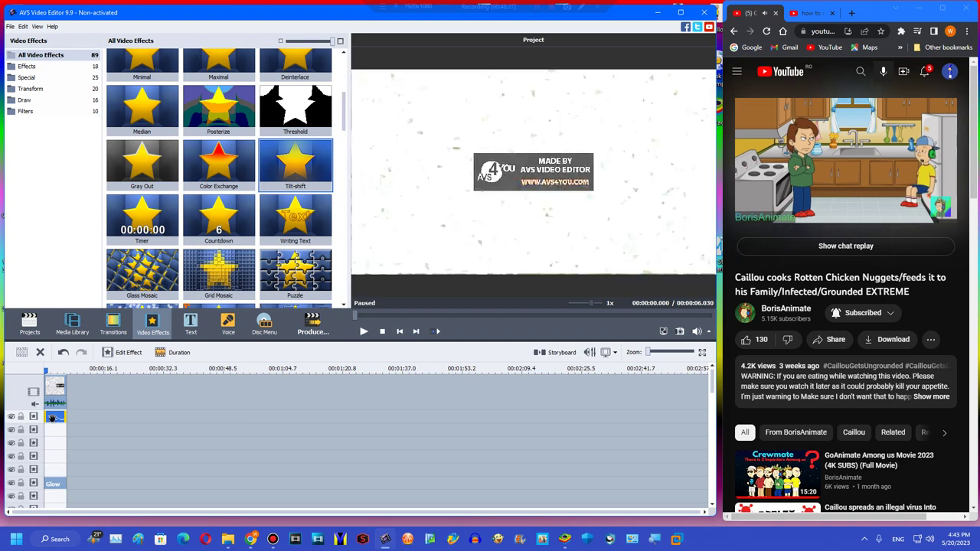
Duplicate the Tilt-shift effect onto the second, third and fourth effect tracks, and set the fourth track copy's saturation to 25
right_click(54, 418)
left_click(84, 476)
left_click_drag(50, 429, 52, 430)
right_click(52, 430)
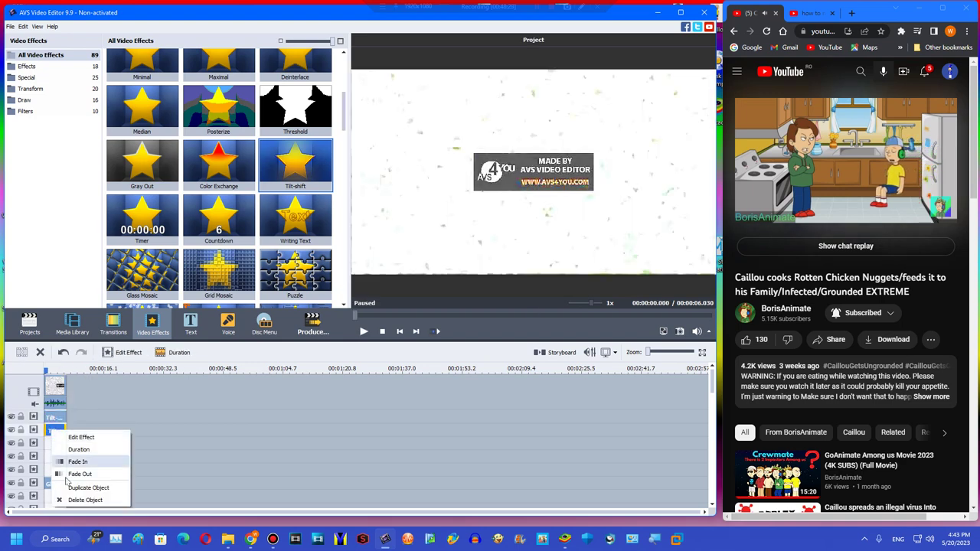
left_click(78, 488)
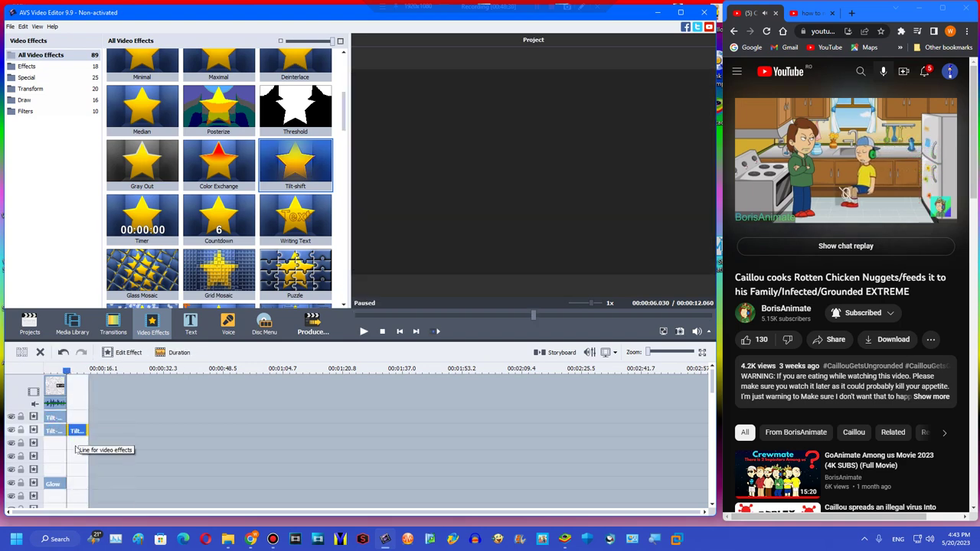
right_click(50, 442)
left_click_drag(52, 442, 56, 454)
left_click(75, 498)
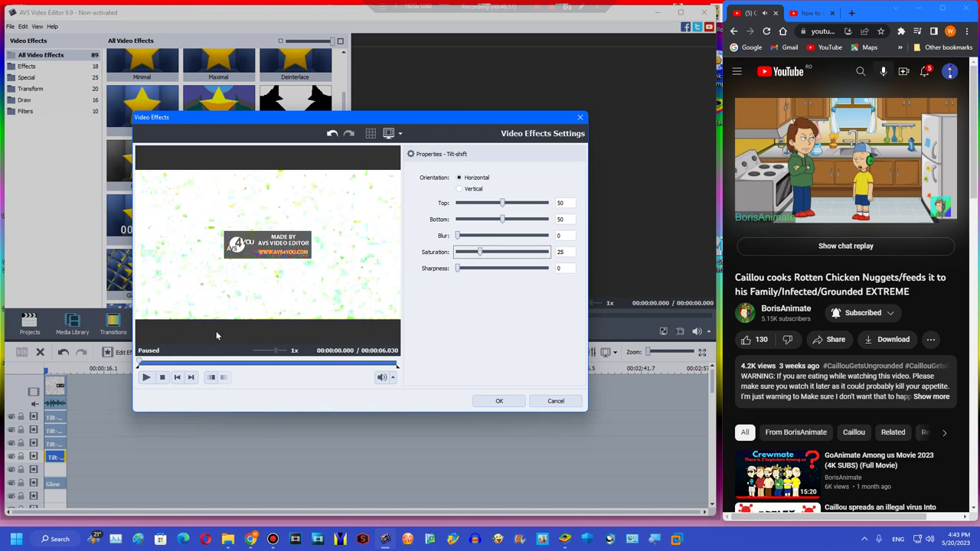
left_click(478, 402)
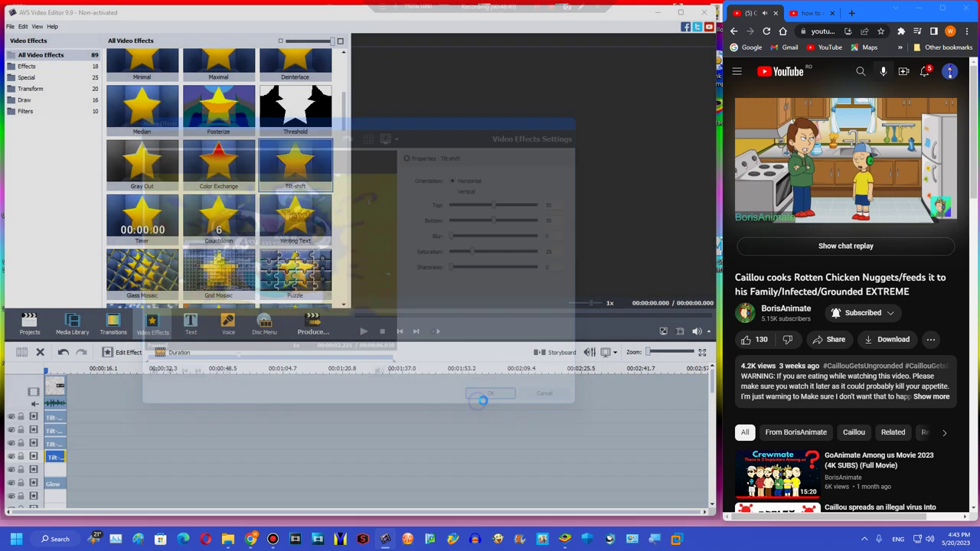
Preview a frame near 1.8 seconds, add the Invert effect trimmed to the clip's length, and place it on the sixth effect track below Glow
scroll(333, 180, "down", 6)
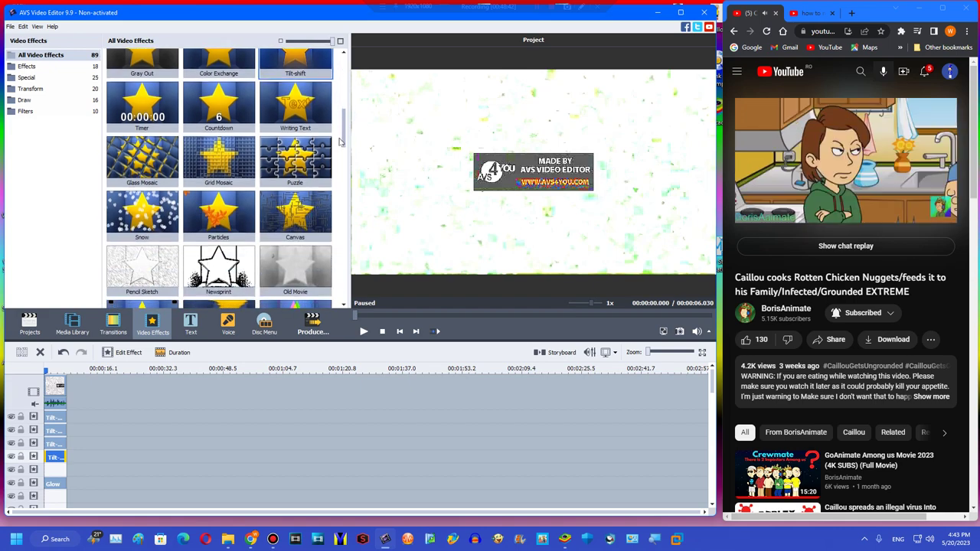
scroll(333, 180, "down", 3)
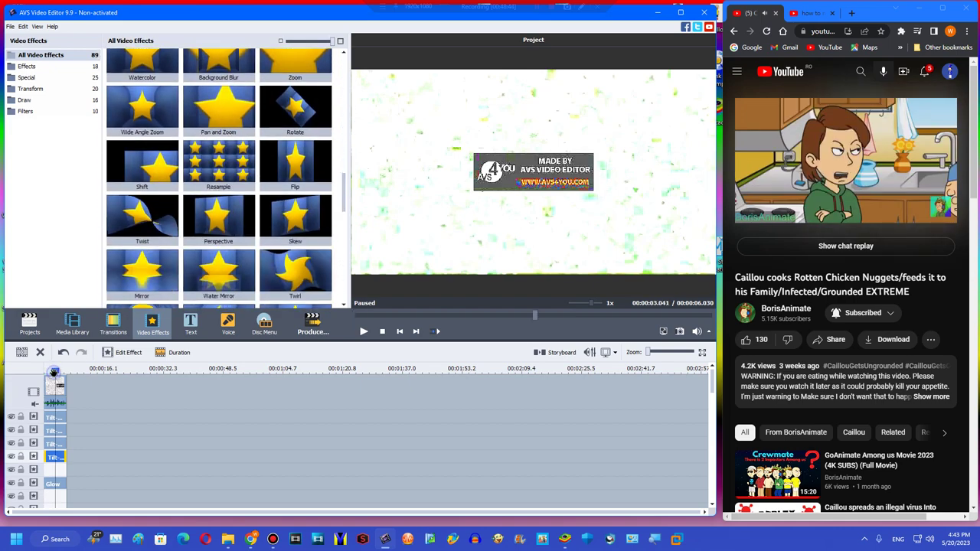
left_click_drag(54, 371, 51, 371)
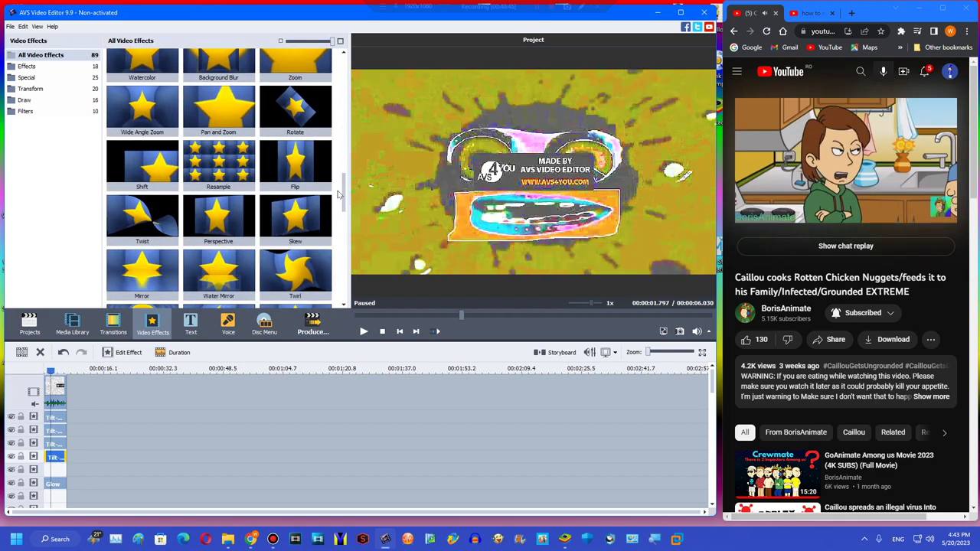
left_click_drag(343, 185, 342, 65)
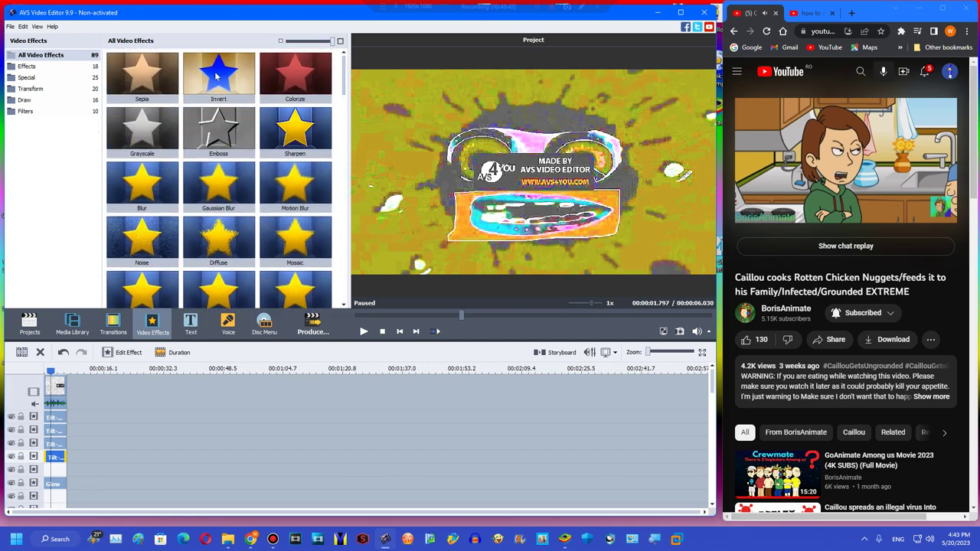
left_click_drag(218, 76, 55, 470)
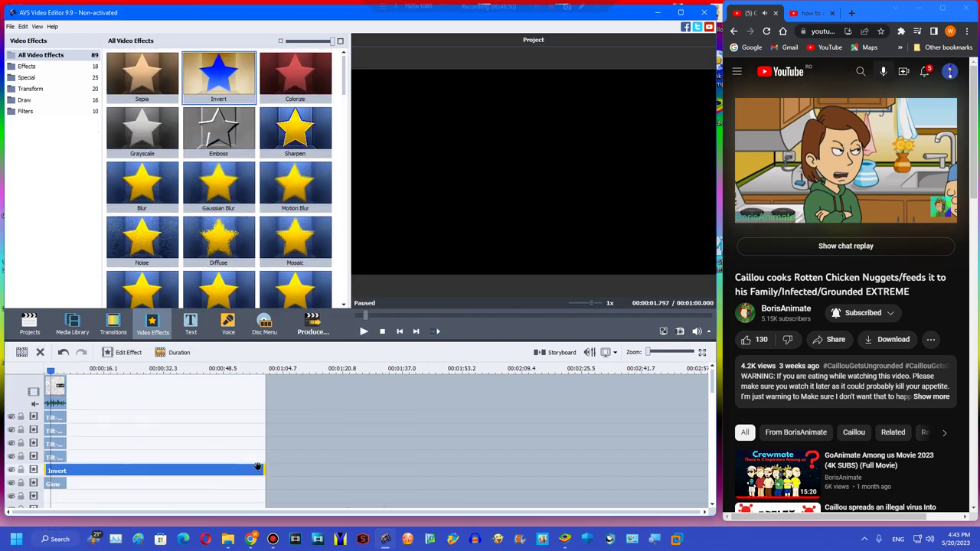
left_click_drag(266, 470, 56, 484)
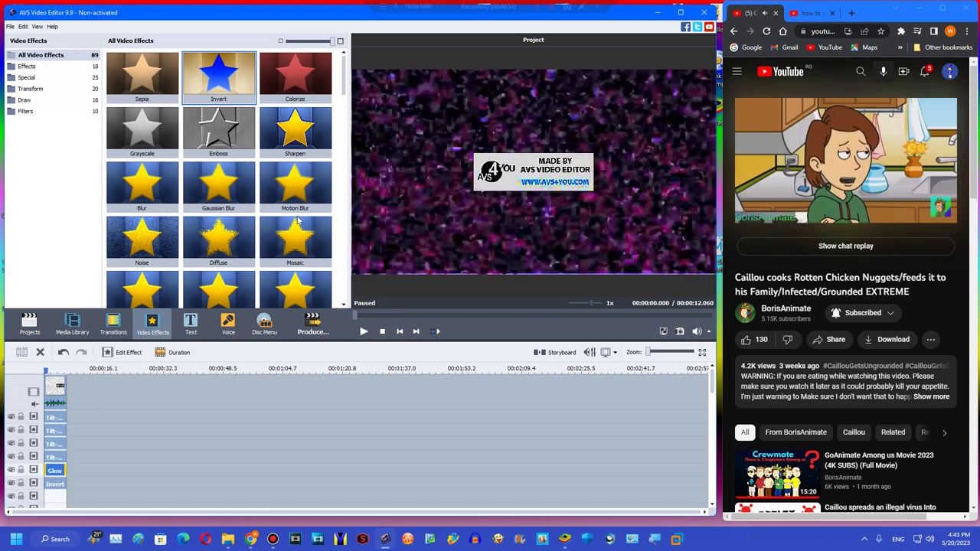
Add the Mirror effect on the seventh effect track at the clip's length and set its type to Right
left_click_drag(343, 93, 314, 183)
scroll(315, 182, "down", 5)
left_click_drag(142, 165, 66, 481)
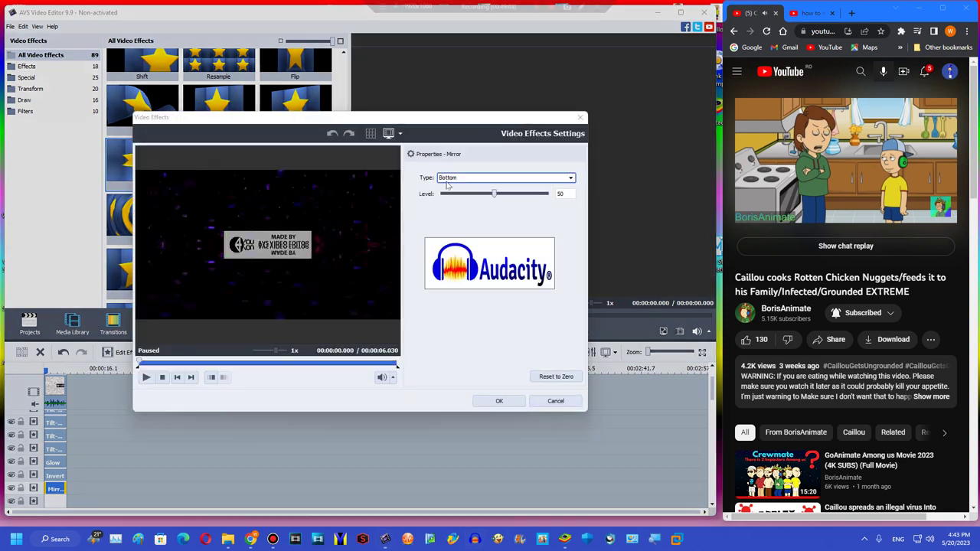
left_click(455, 178)
left_click(447, 227)
left_click(499, 401)
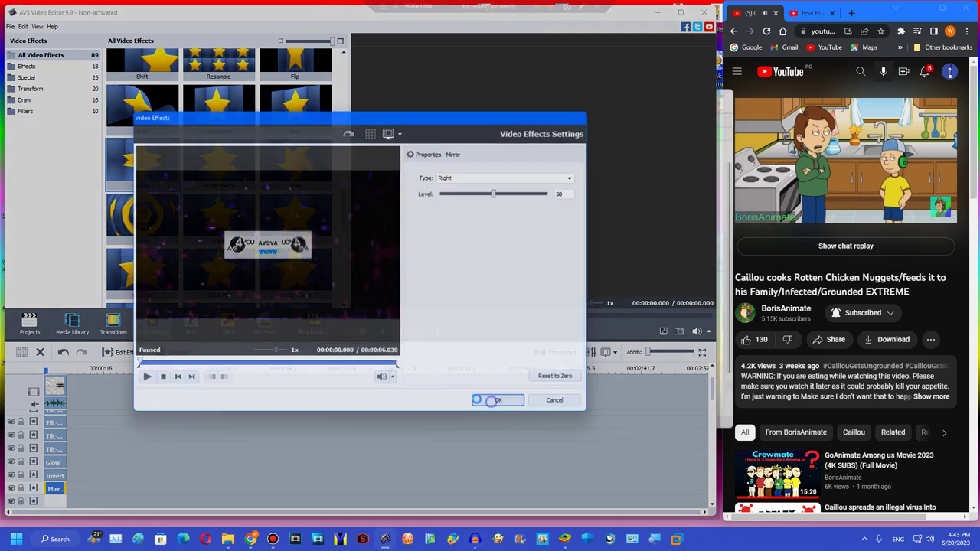
Mute the Untitled33a clip's audio on the timeline and show the project's media library
right_click(61, 394)
left_click(78, 325)
scroll(113, 391, "down", 3)
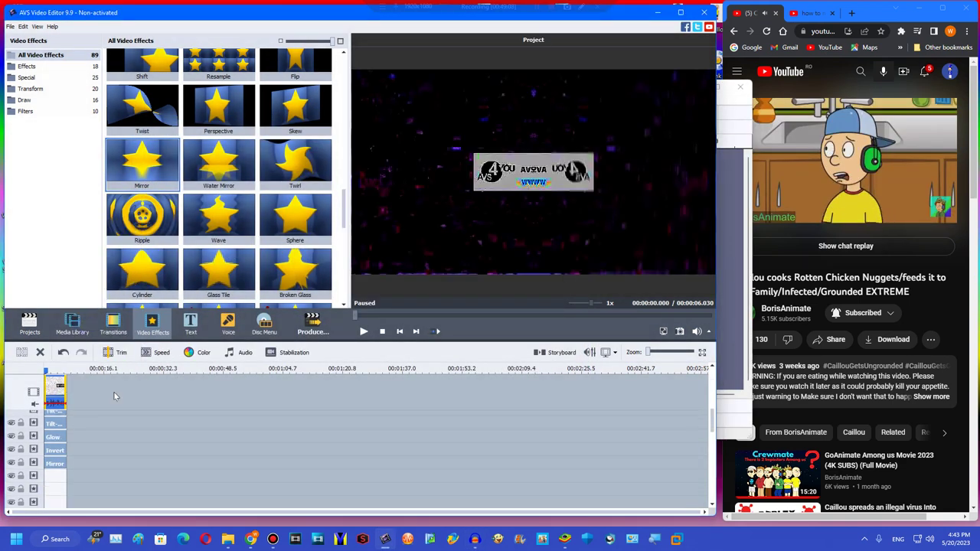
left_click(72, 325)
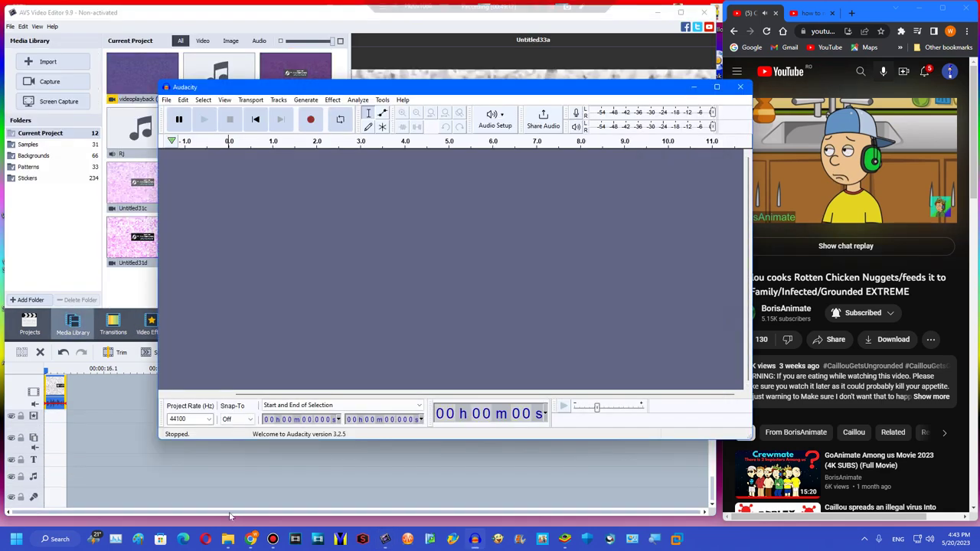
Find exported audio_027 in the Replace Effects AVS Video Editor folder and load it into Audacity
mouse_move(227, 539)
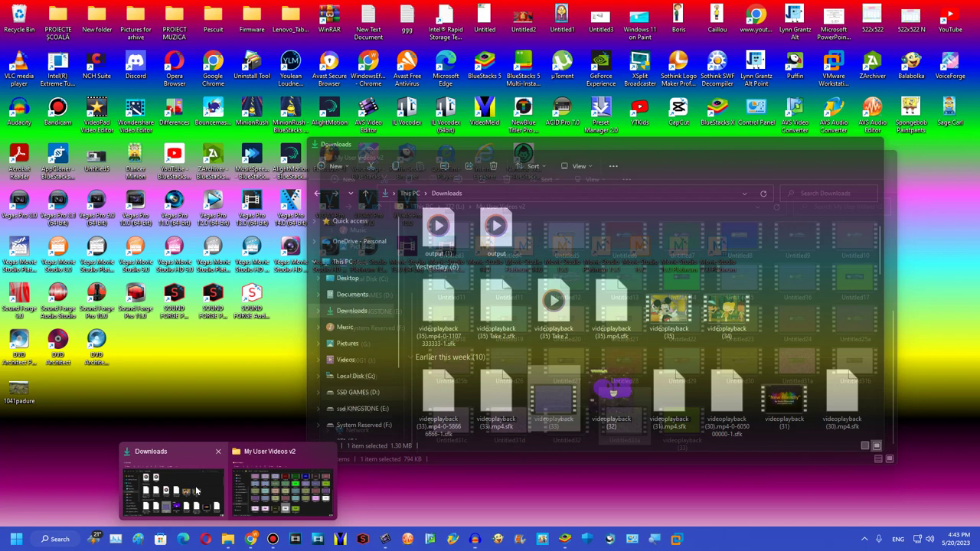
left_click(172, 482)
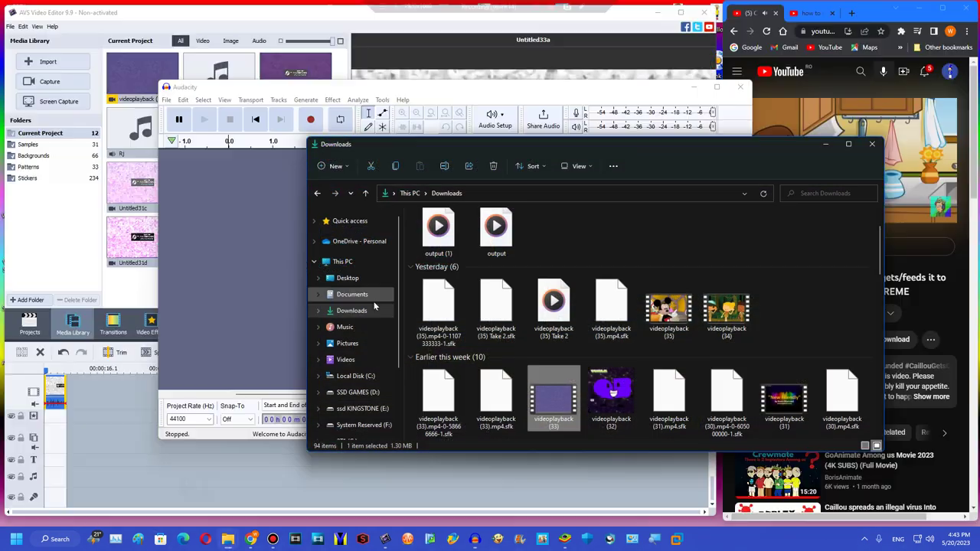
left_click(825, 144)
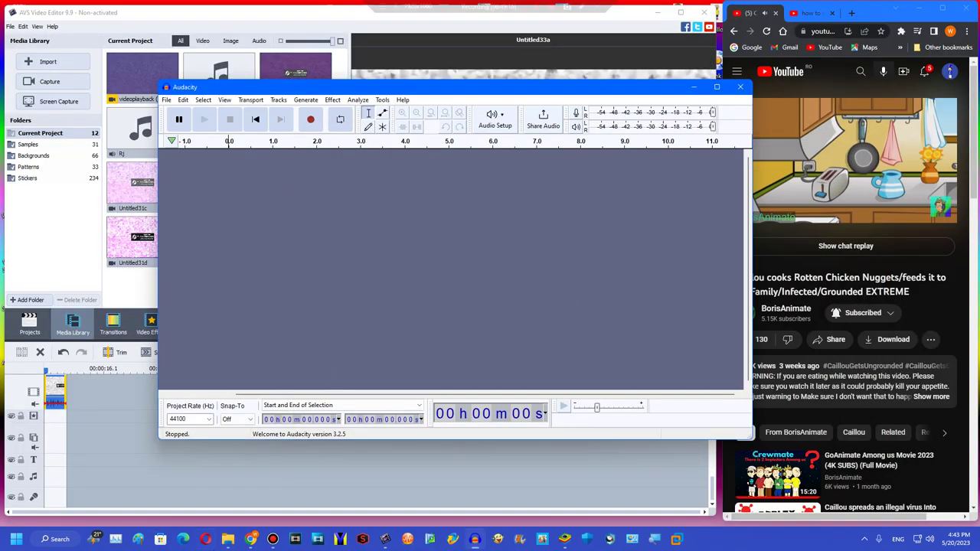
mouse_move(228, 539)
left_click(274, 493)
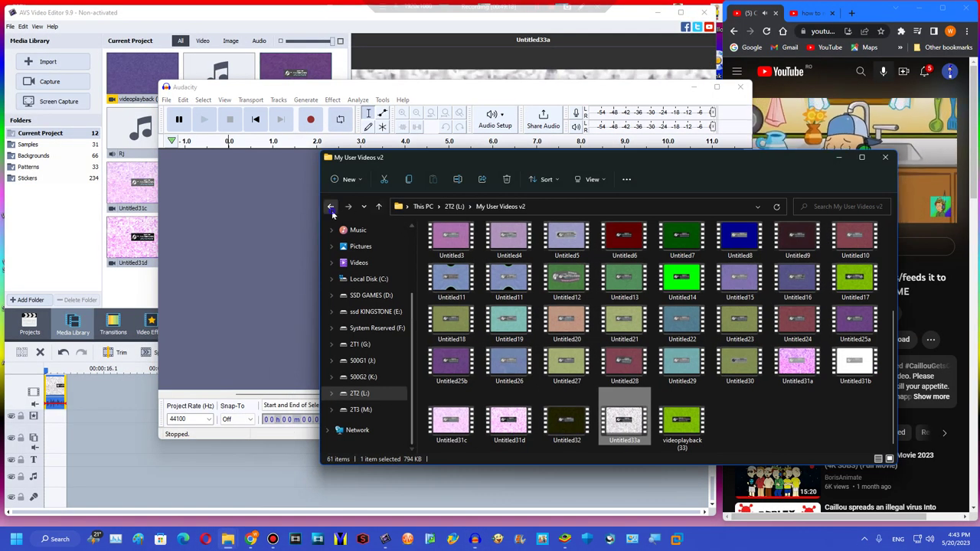
left_click(330, 207)
scroll(414, 267, "down", 20)
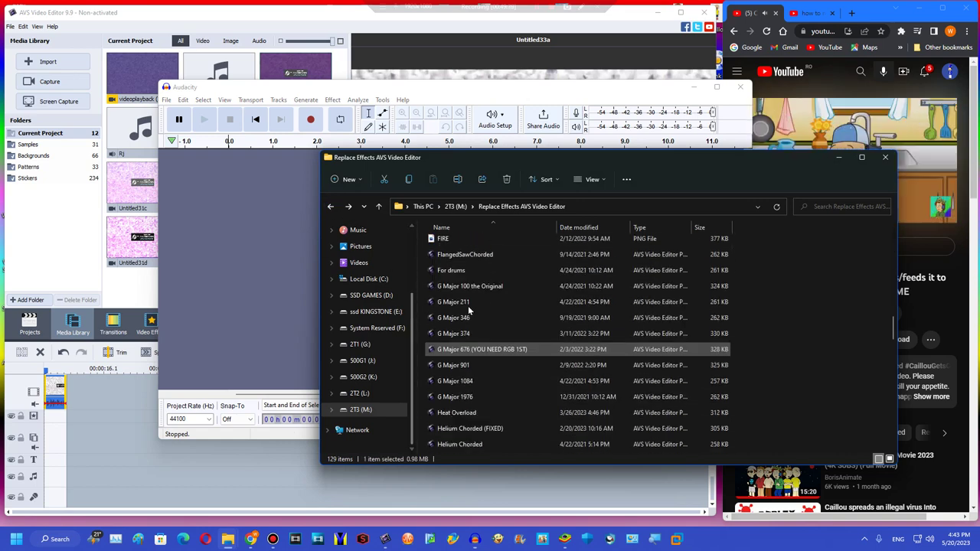
scroll(482, 306, "up", 20)
scroll(483, 306, "up", 3)
left_click_drag(463, 369, 261, 339)
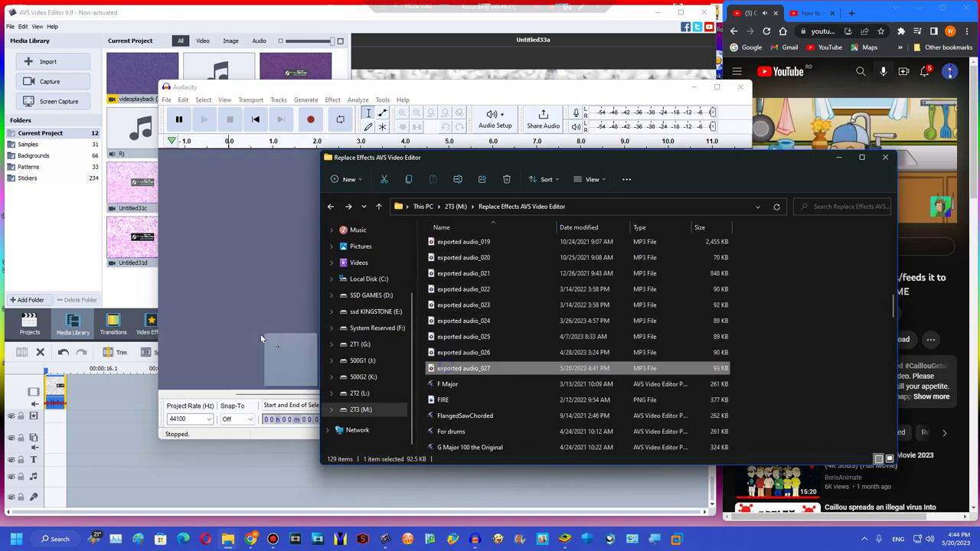
Reverse the whole exported audio_027 track in Audacity
left_click(332, 100)
mouse_move(378, 92)
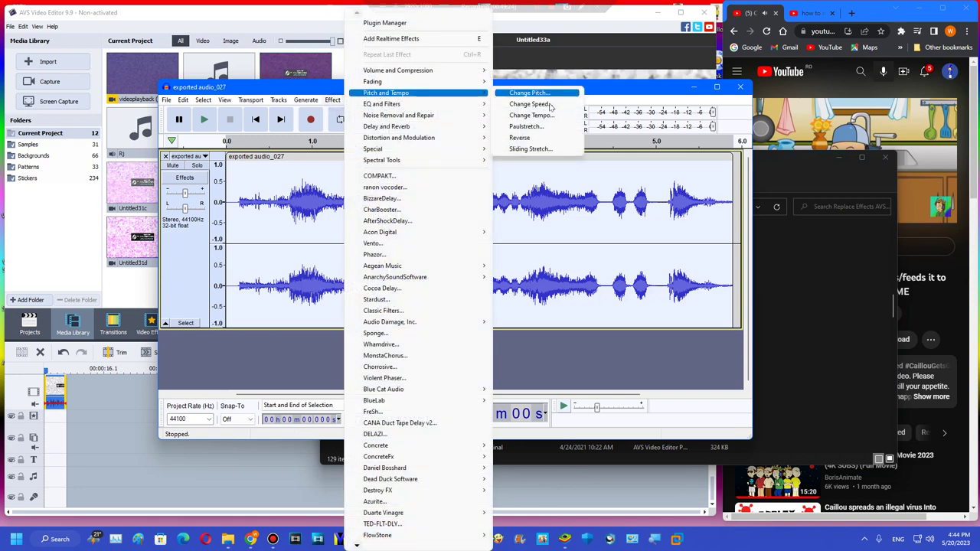
left_click(519, 139)
left_click(152, 89)
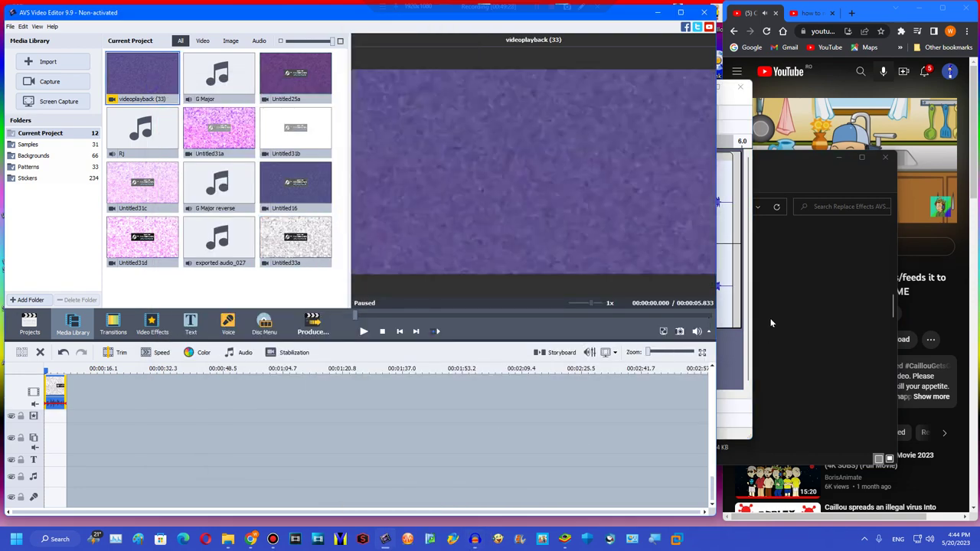
left_click(732, 353)
Export the reversed audio as exported audio_027 into the My User Videos v2 folder and close the Audacity project
left_click(166, 99)
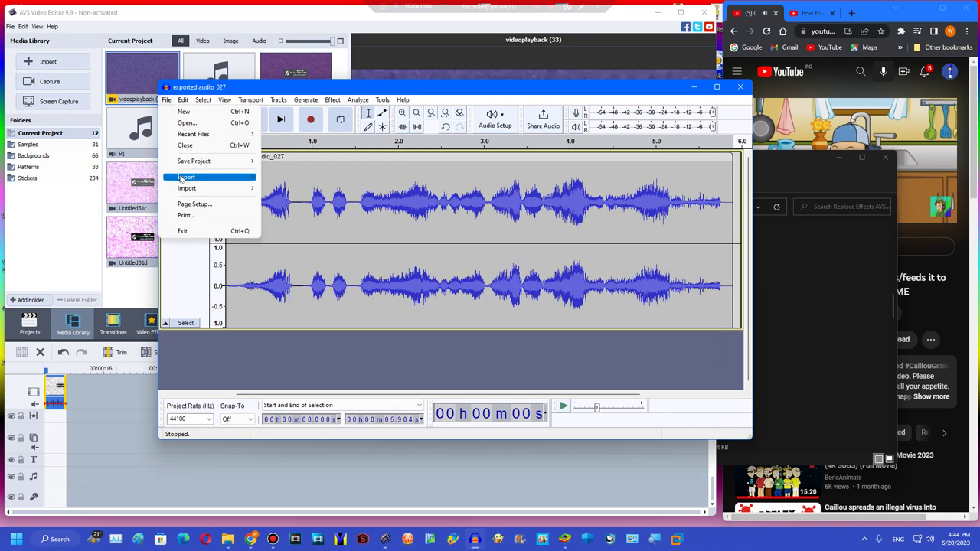
mouse_move(181, 178)
left_click(287, 191)
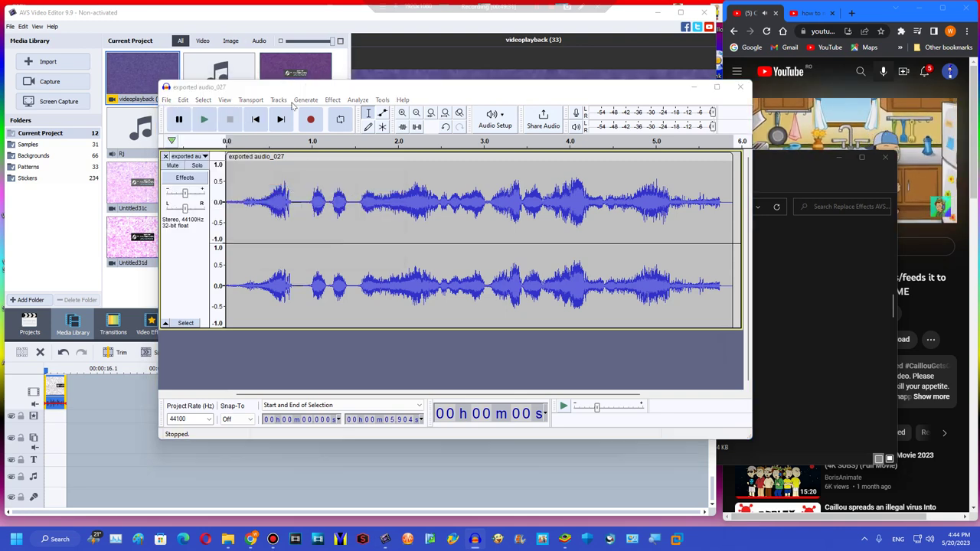
left_click(733, 89)
left_click(485, 262)
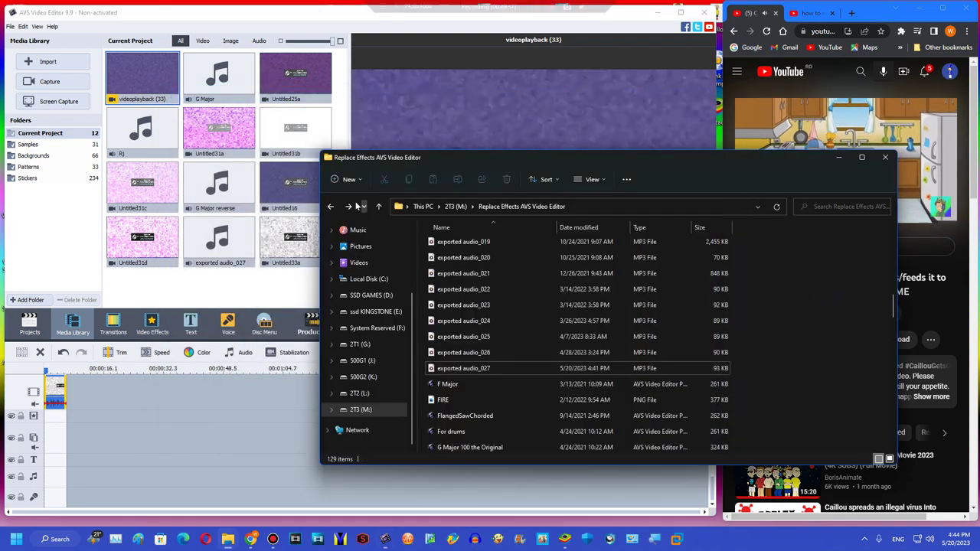
Browse to the My User Videos v2 folder and place exported audio_027 on the AVS Video Editor audio track at the timeline's start
left_click(331, 206)
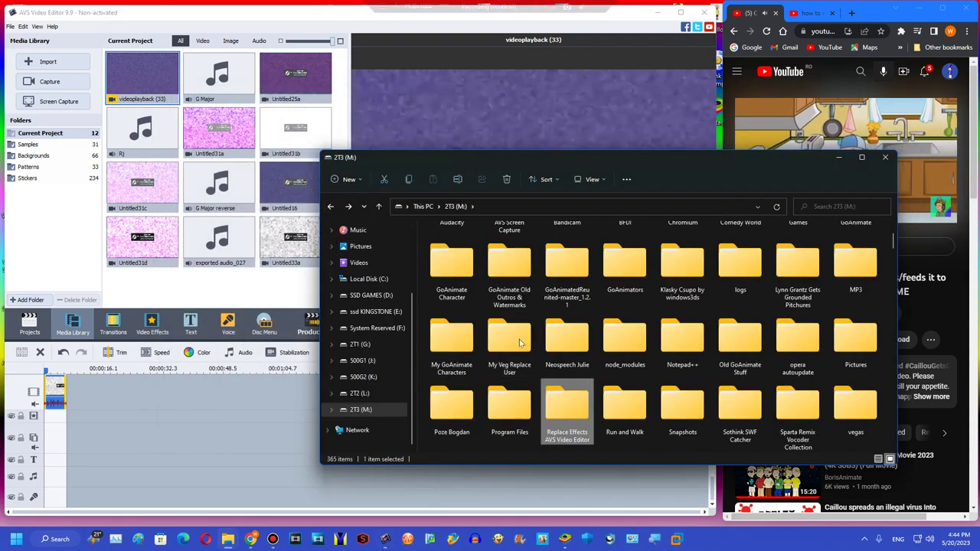
scroll(519, 342, "down", 2)
left_click(329, 208)
left_click(349, 207)
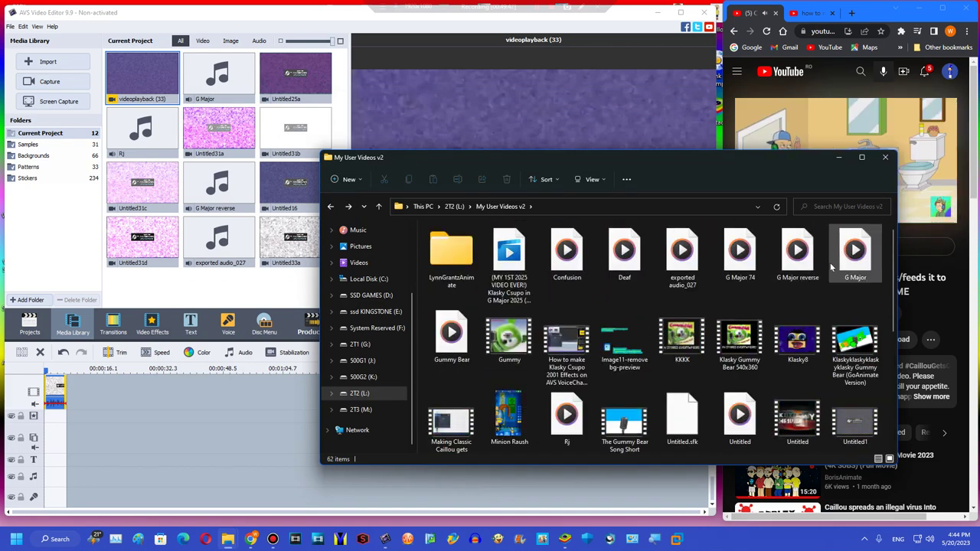
left_click_drag(662, 282, 77, 416)
left_click_drag(52, 458, 57, 476)
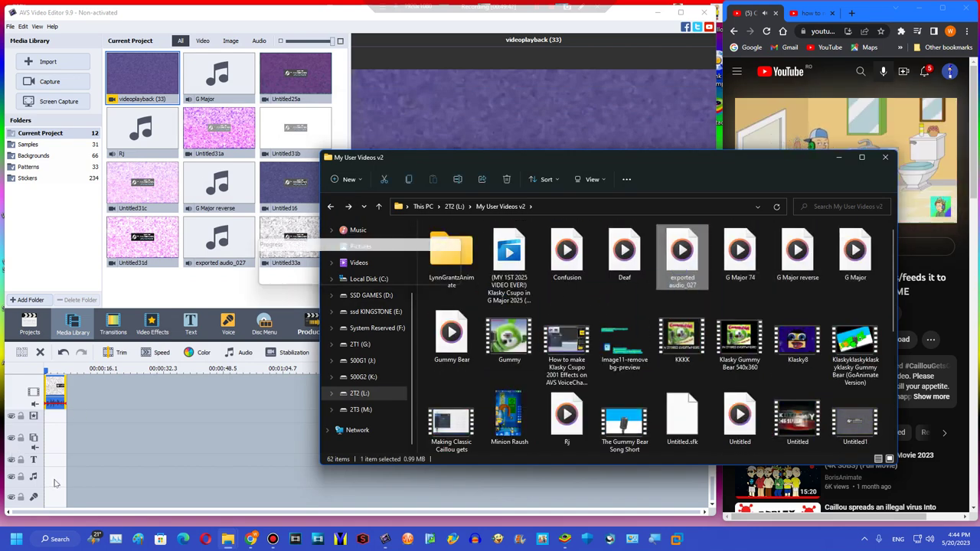
Mute the clip's own audio again and play the project from the start to check it with the new audio
right_click(56, 389)
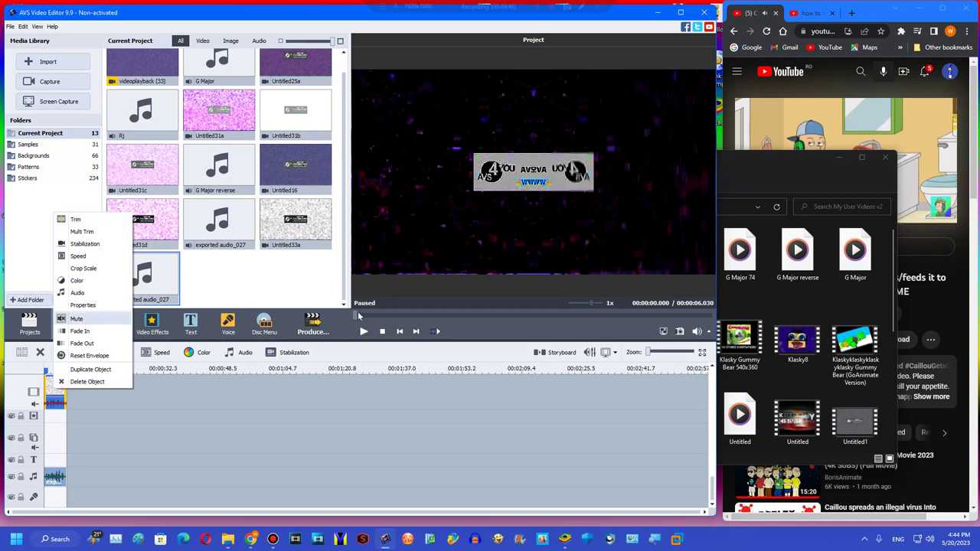
left_click(364, 332)
left_click(364, 331)
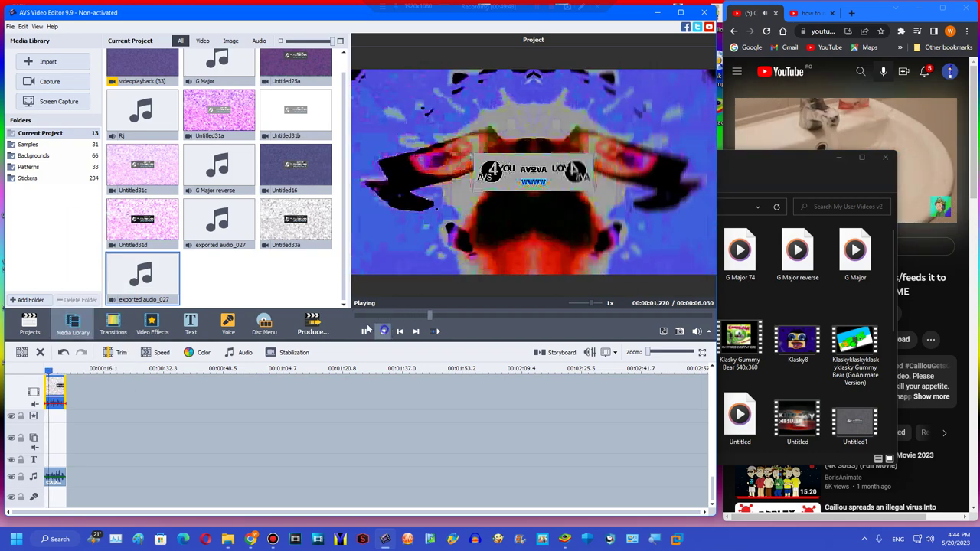
Produce the project as a WMV video file named Untitled33b in the My User Videos v2 folder
left_click(908, 285)
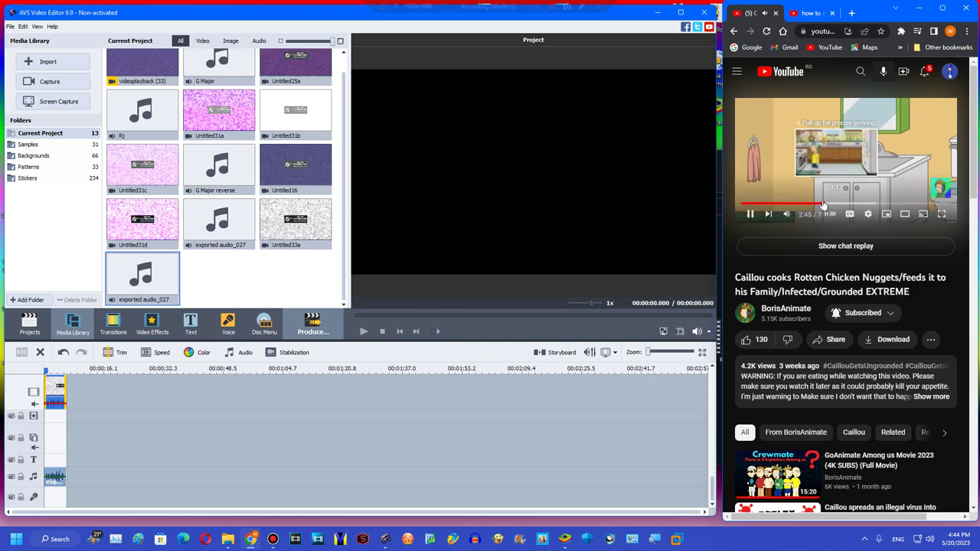
left_click_drag(823, 205, 831, 209)
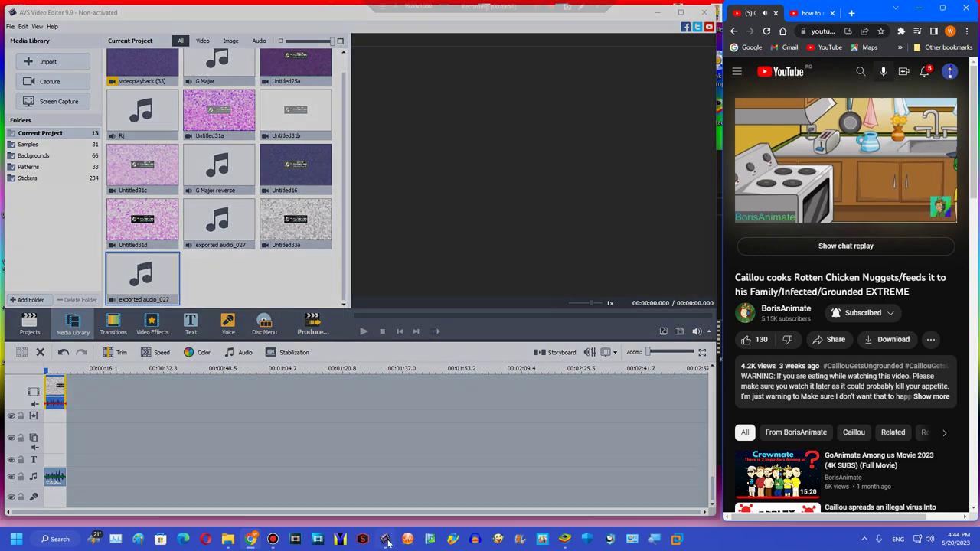
left_click(387, 541)
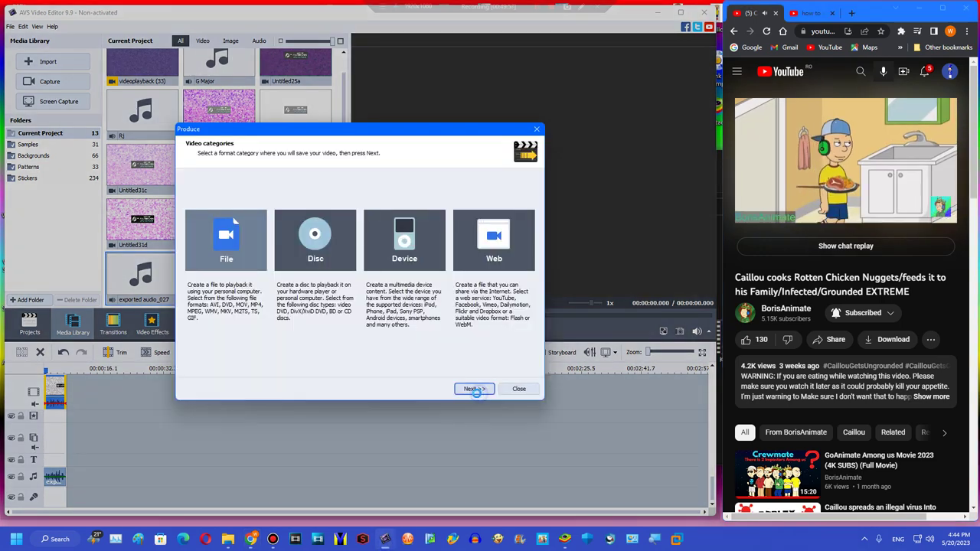
left_click(473, 389)
left_click(473, 389)
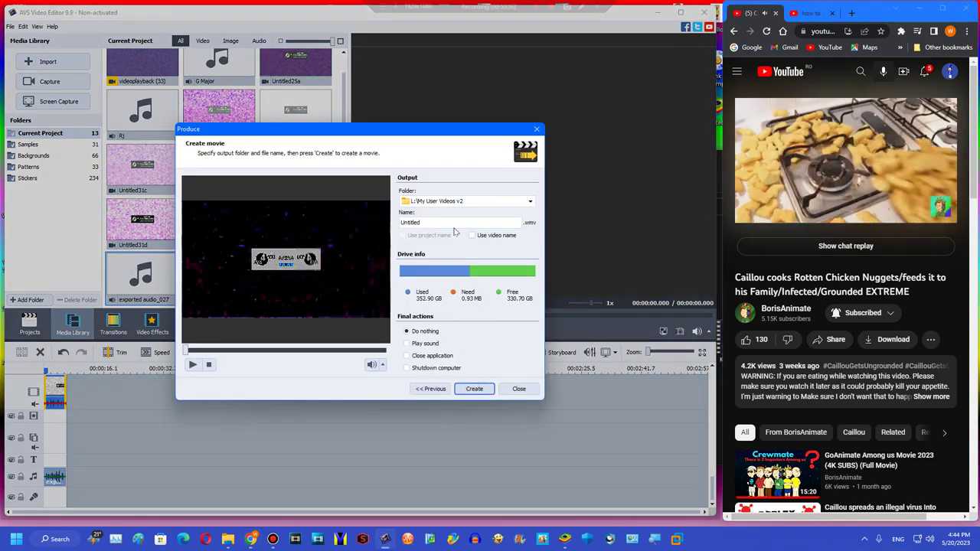
double_click(435, 221)
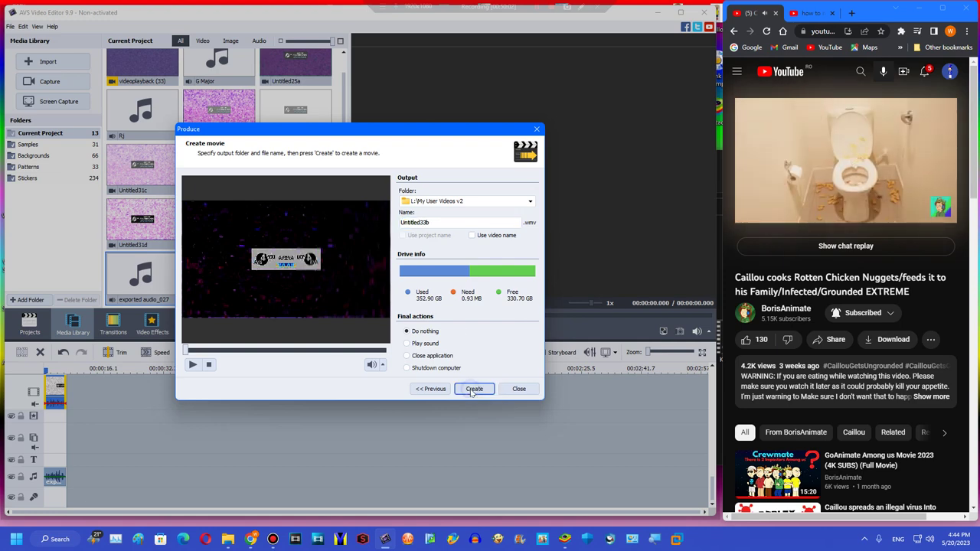
left_click(473, 392)
left_click(339, 317)
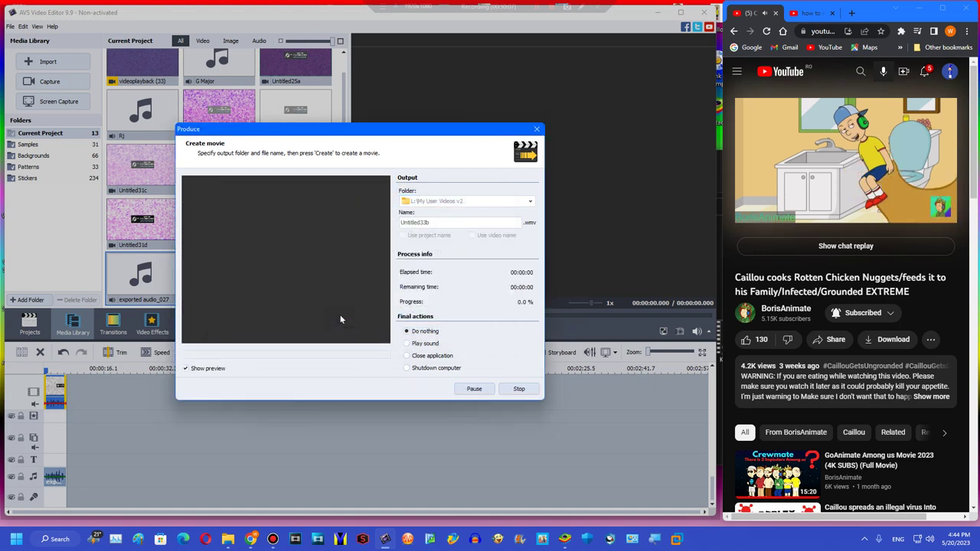
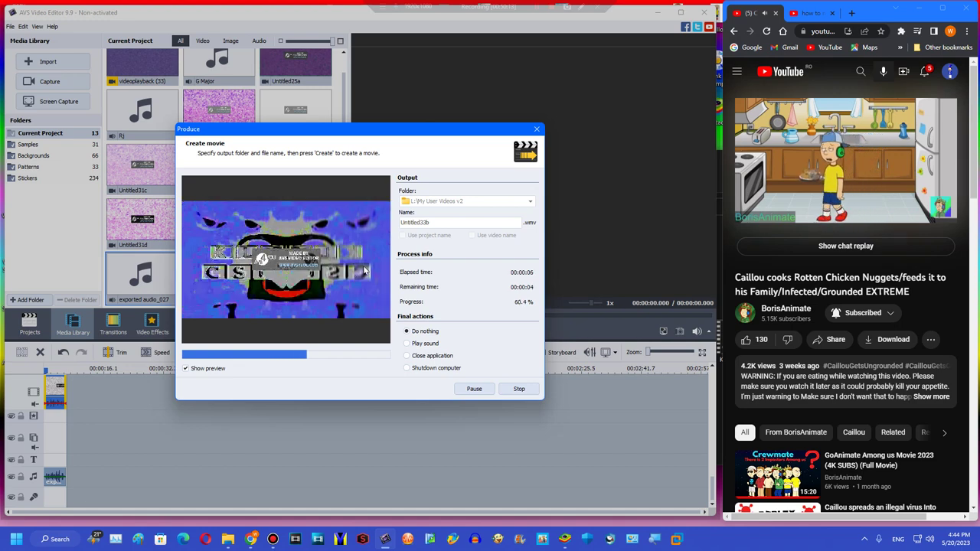
left_click(330, 288)
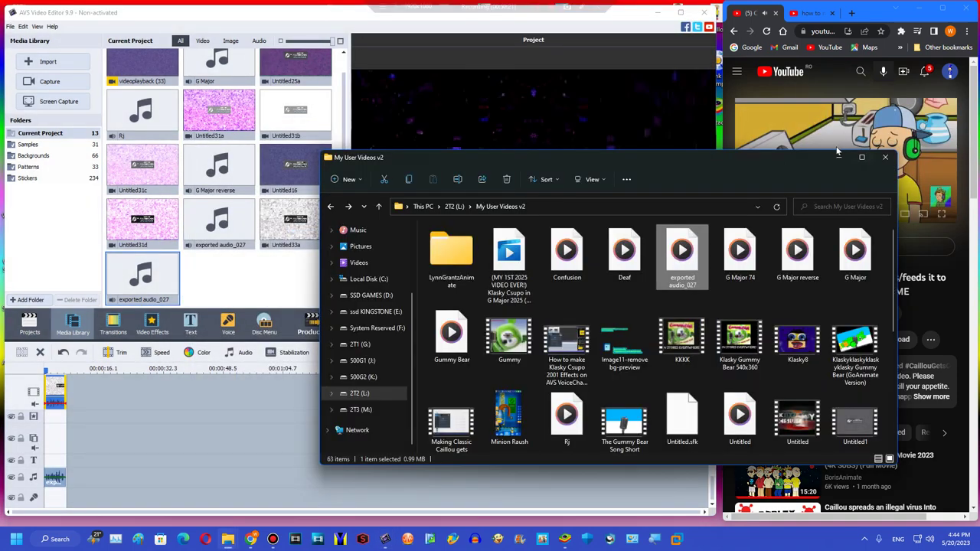
Clear the finished clip with its effects and audio from the timeline, and browse the My User Videos v2 folder for the rendered files
left_click(885, 157)
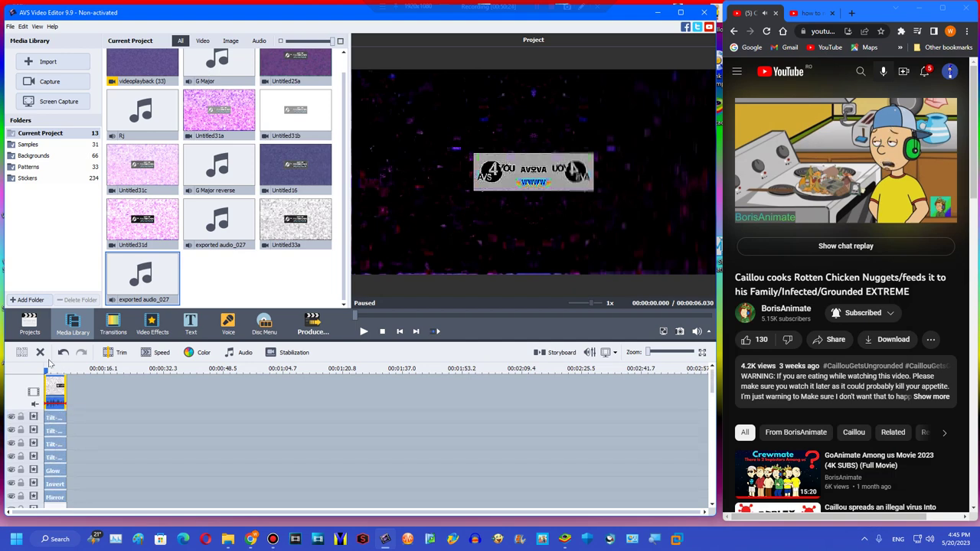
left_click(41, 352)
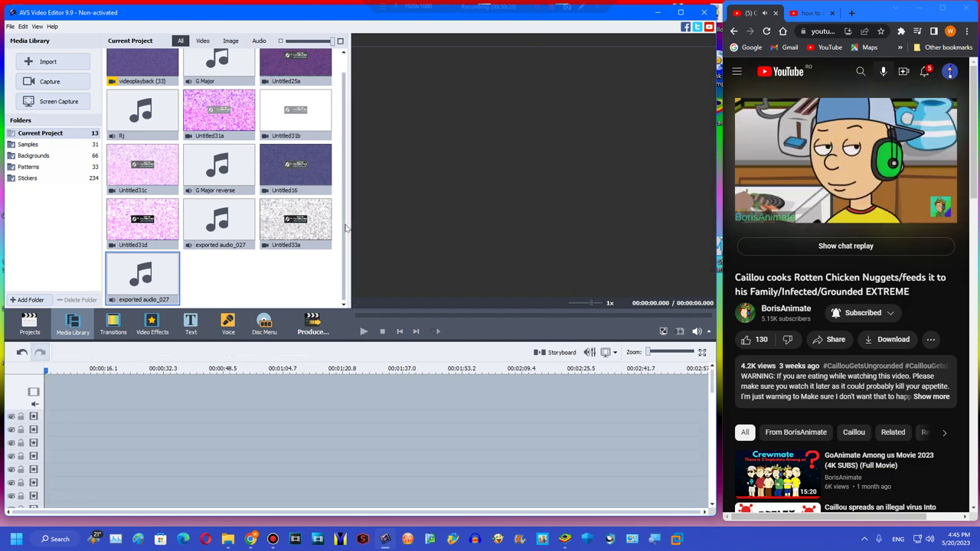
scroll(337, 153, "up", 1)
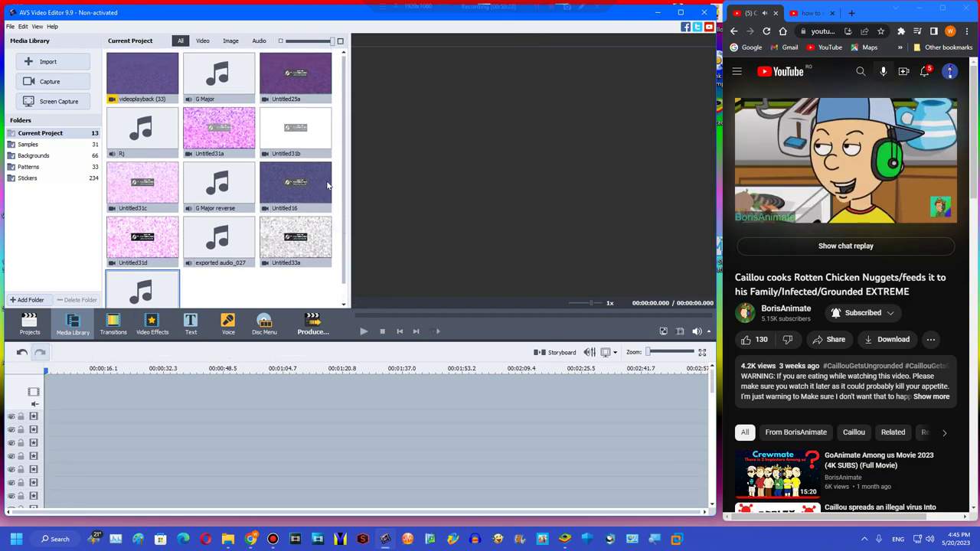
left_click(227, 539)
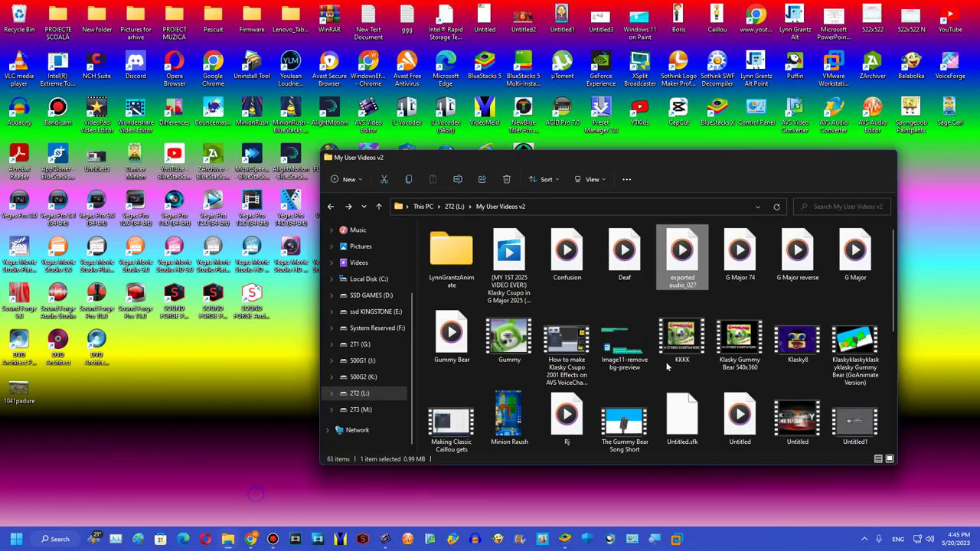
left_click(257, 496)
scroll(566, 322, "down", 3)
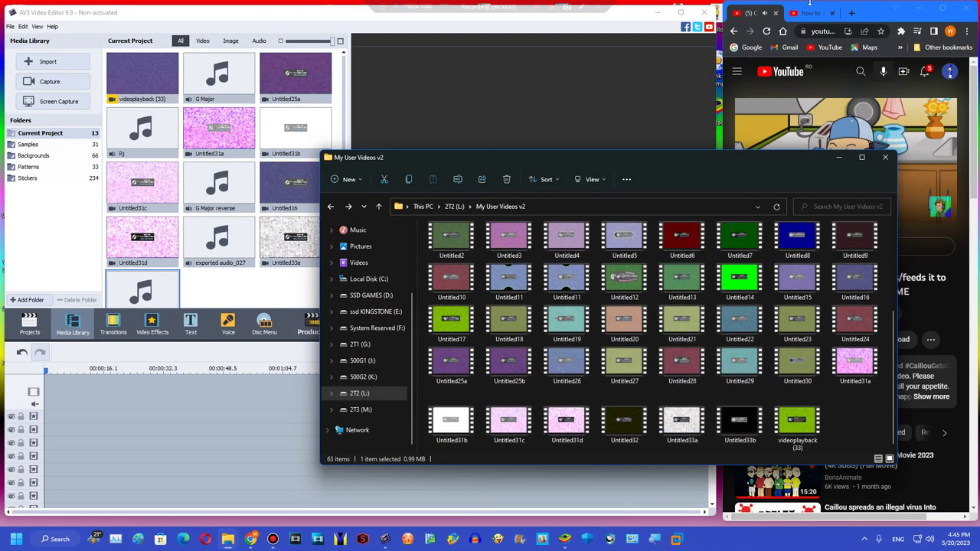
Search YouTube for "klasky csupo georgian confusion" and open a Klasky Csupo in CoNfUsIoN video from the results
left_click(811, 13)
left_click(861, 71)
left_click(889, 76)
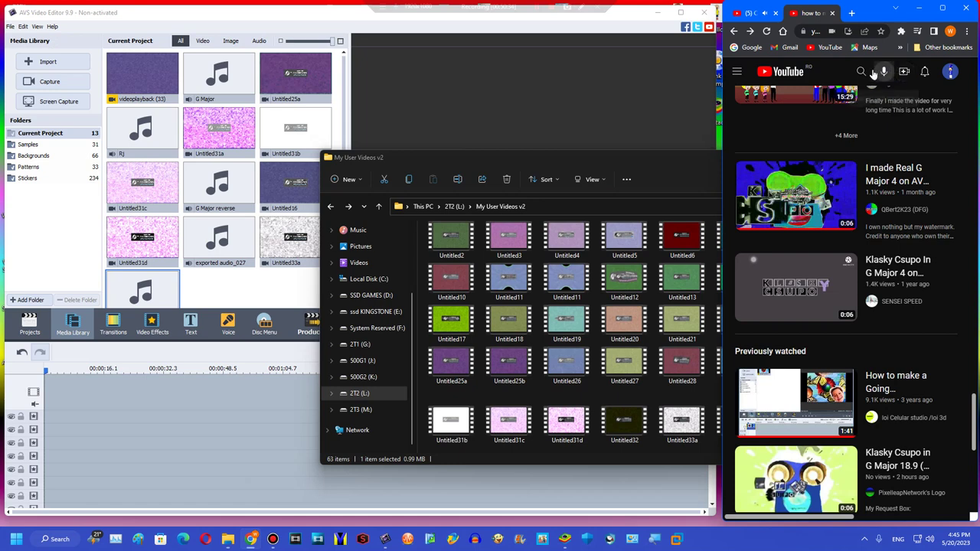
left_click(873, 73)
type("klask")
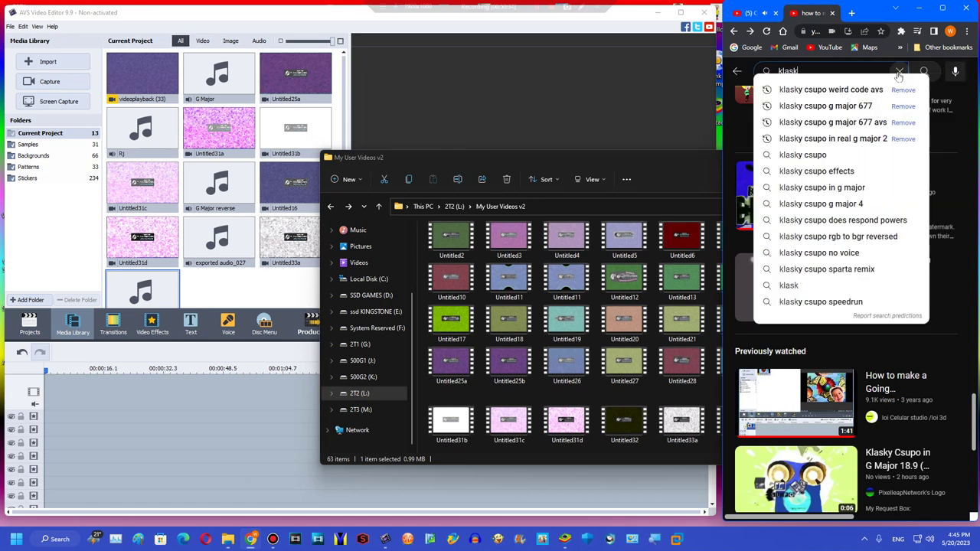
type("y csupo ")
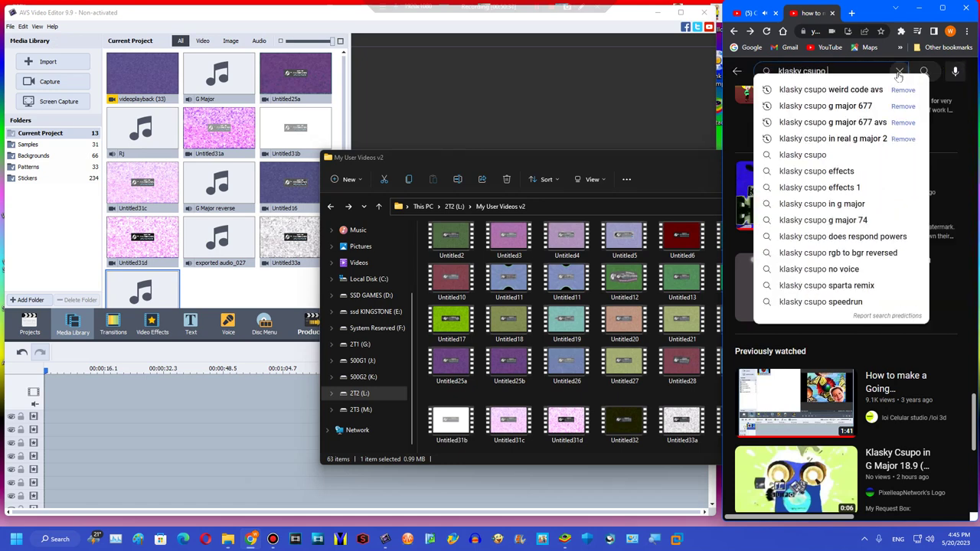
type("georgia")
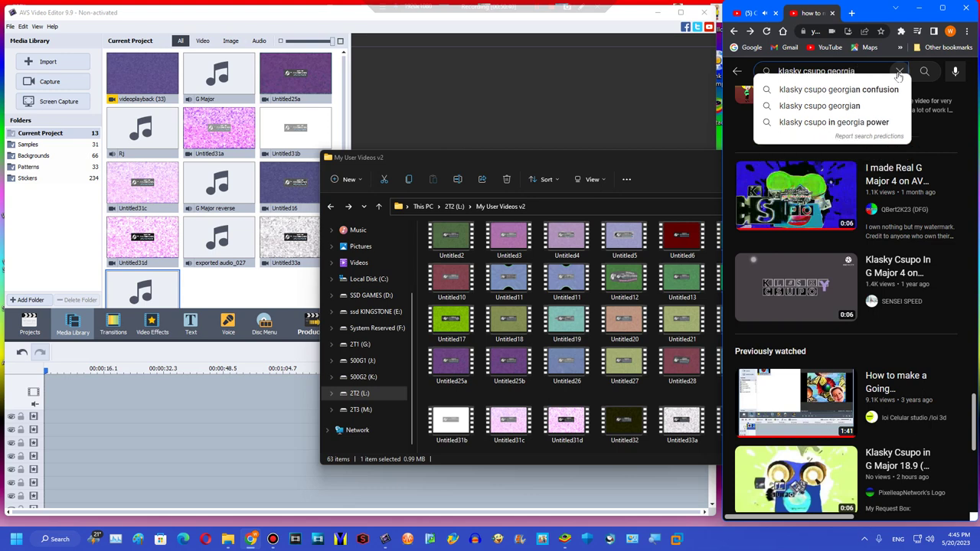
left_click(816, 88)
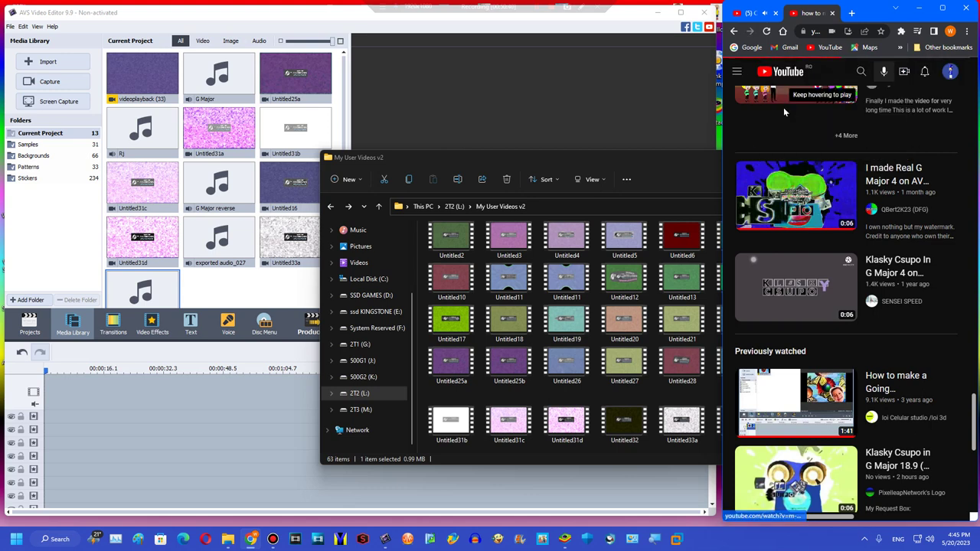
scroll(814, 431, "down", 10)
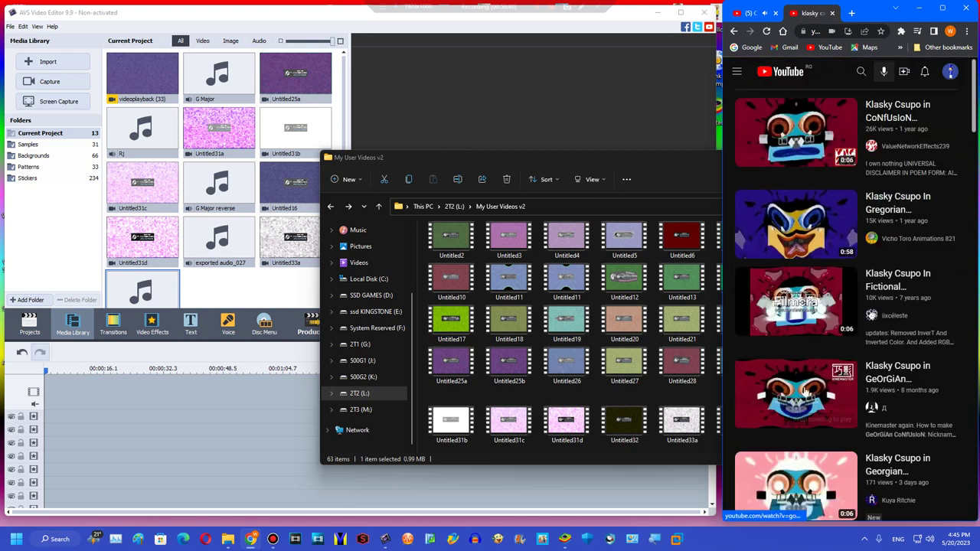
scroll(804, 387, "down", 5)
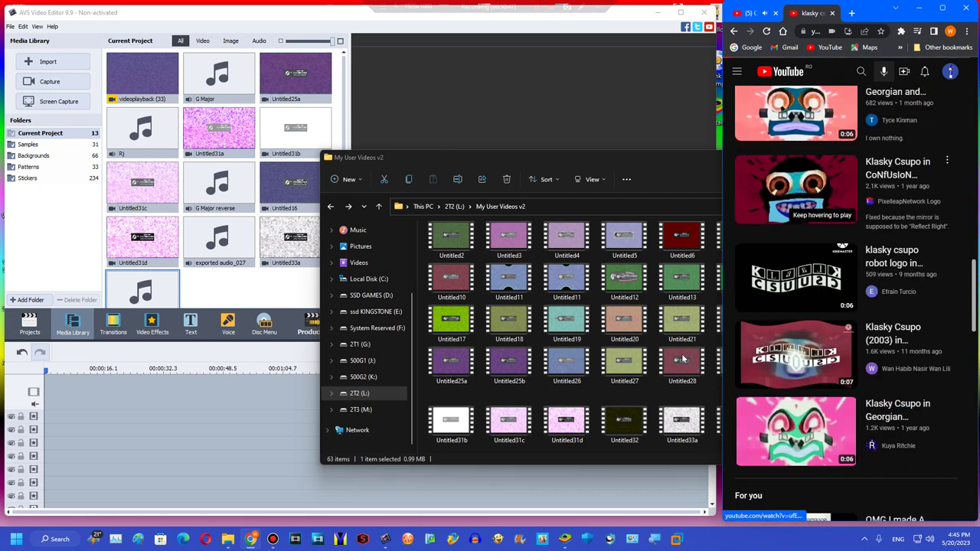
Find the Confusion audio file in the My User Videos v2 folder and add it to the AVS Video Editor media library
left_click(591, 410)
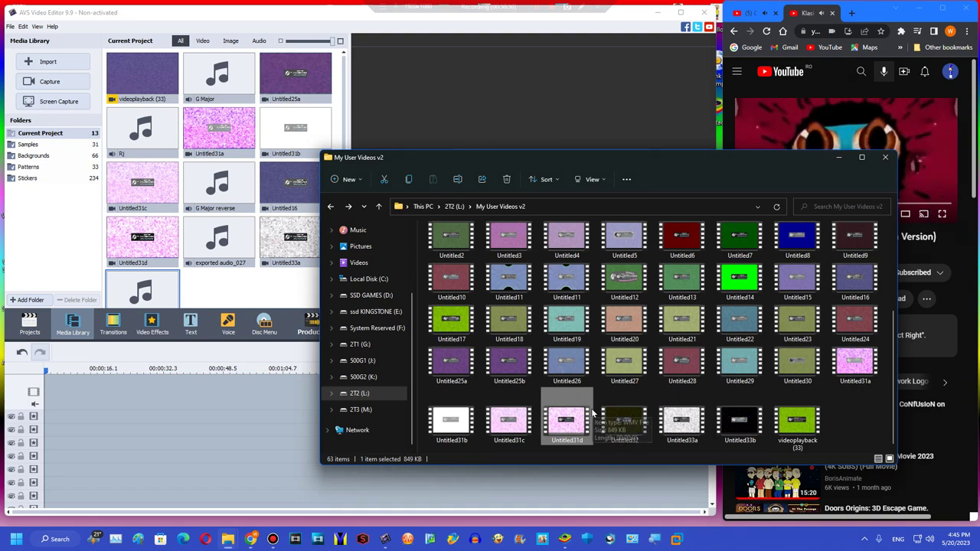
scroll(612, 383, "up", 5)
scroll(671, 330, "down", 2)
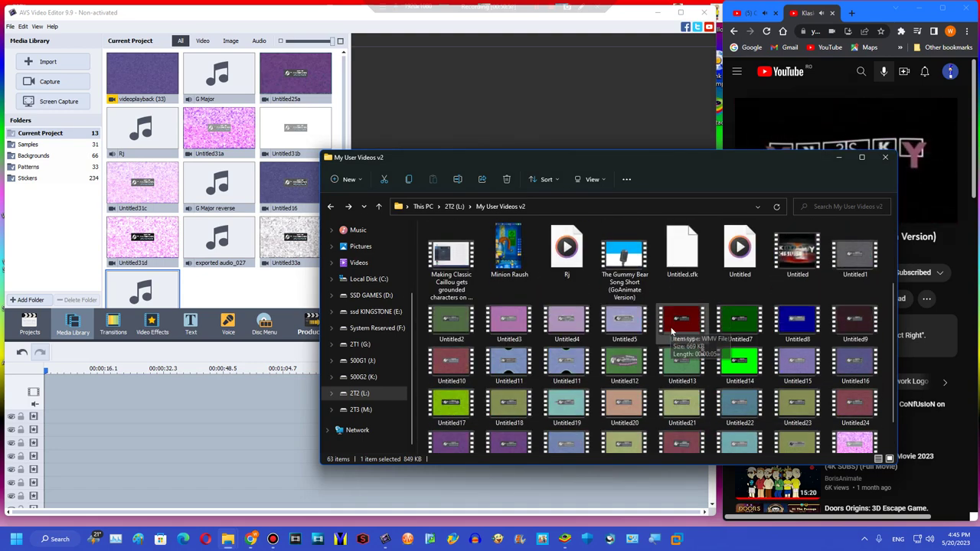
scroll(670, 291, "up", 3)
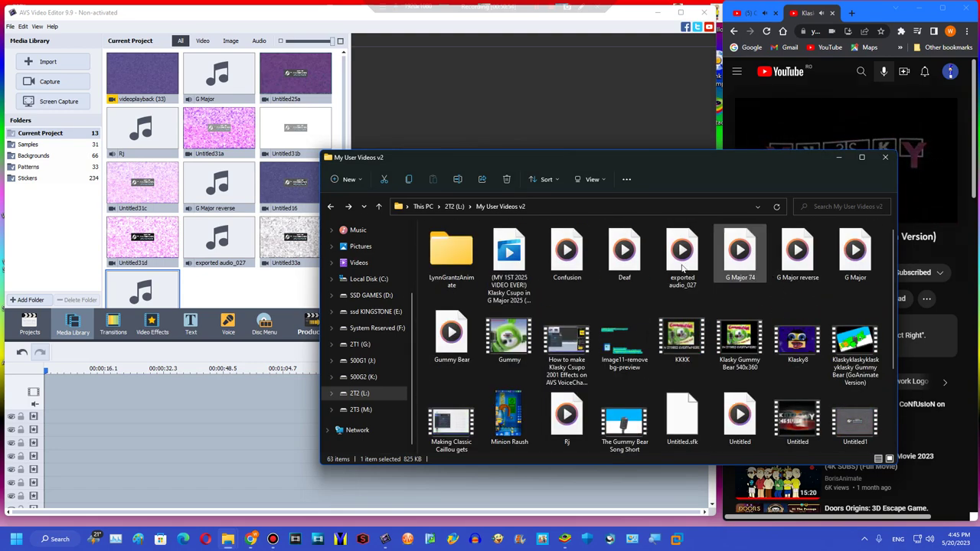
left_click(567, 252)
scroll(637, 385, "down", 3)
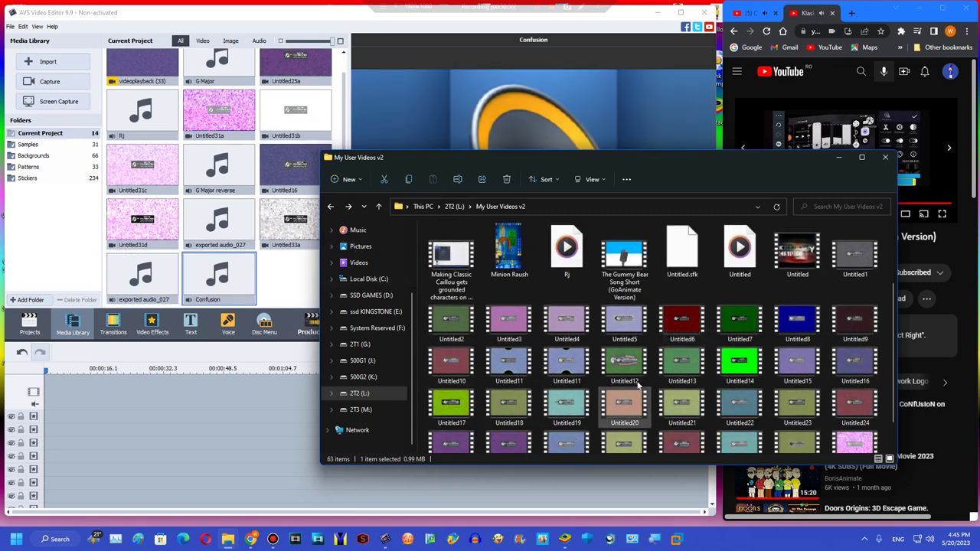
Import Untitled10, place it at the timeline's start with its own audio muted, and put Confusion on the audio track beneath it
left_click(664, 411)
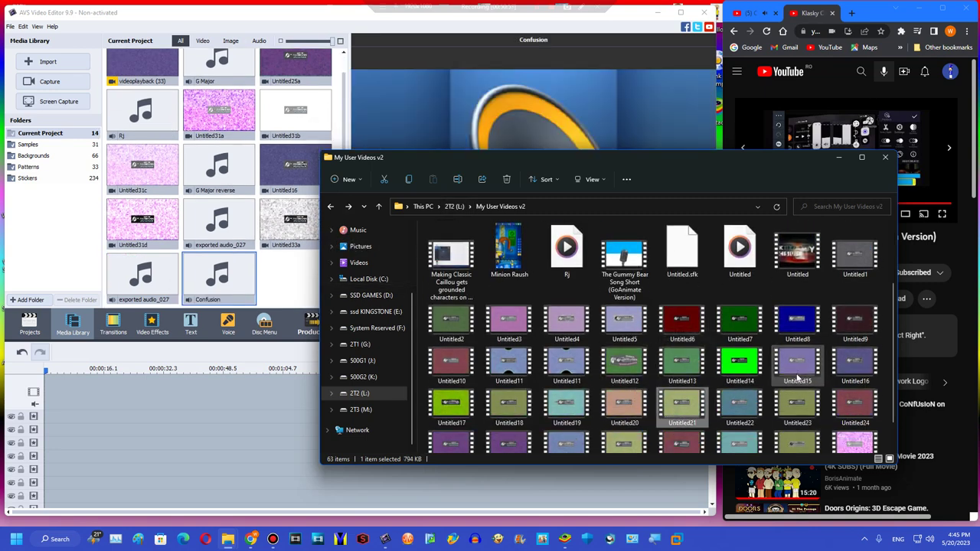
left_click_drag(459, 366, 193, 285)
left_click_drag(153, 64, 87, 417)
right_click(58, 396)
left_click(175, 281)
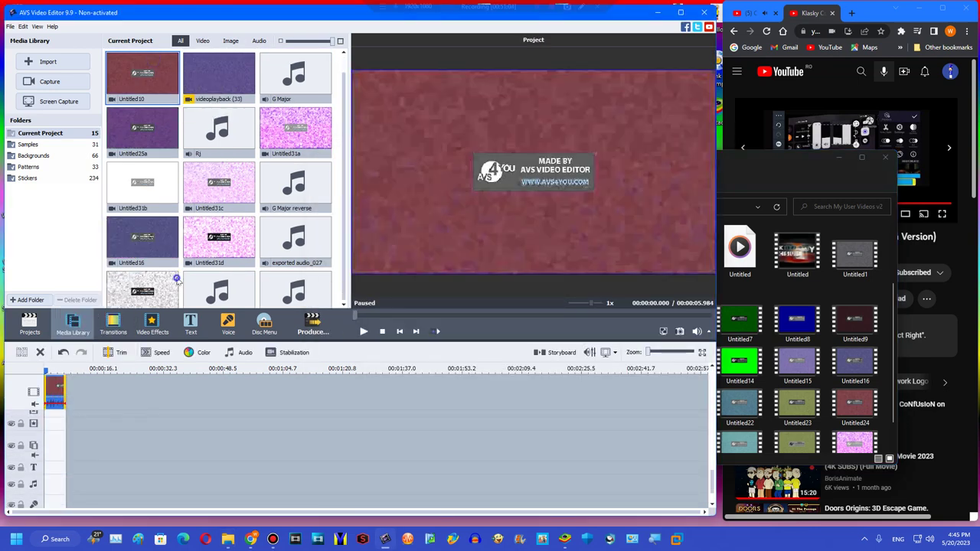
left_click_drag(297, 281, 69, 500)
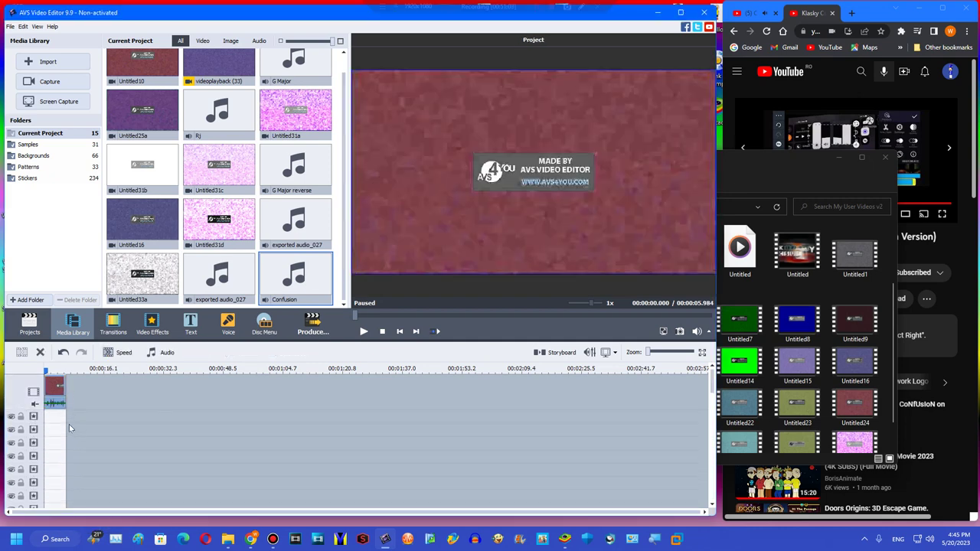
Apply a Mirror effect of type Left to the Untitled10 clip
left_click(153, 325)
scroll(218, 176, "down", 1)
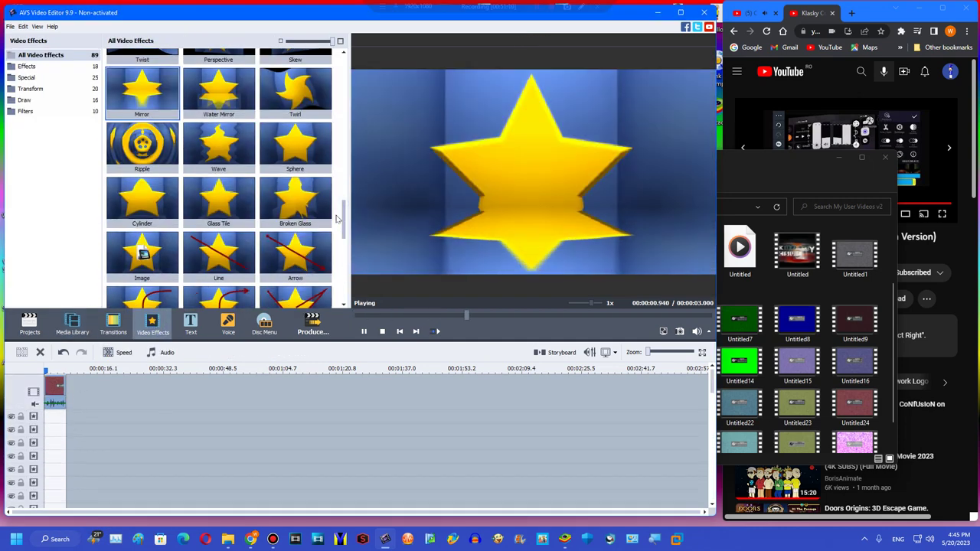
left_click_drag(142, 129, 47, 420)
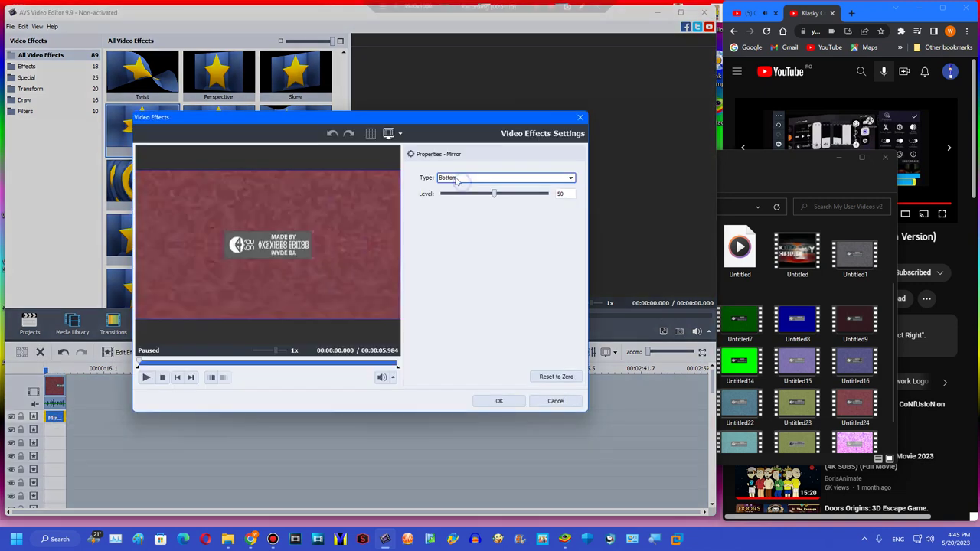
left_click(452, 178)
left_click(447, 214)
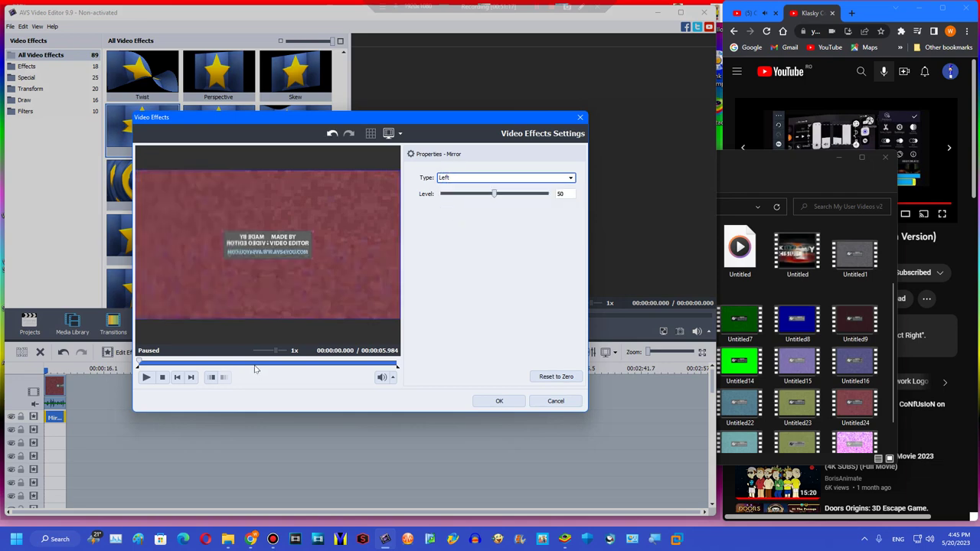
left_click(255, 366)
left_click(497, 403)
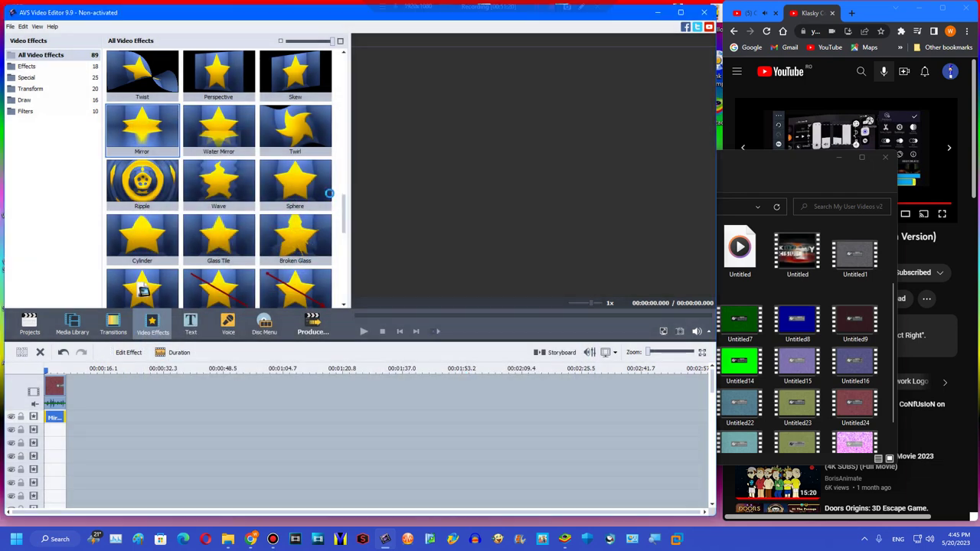
Add a Wave effect below Mirror on the Untitled10 clip with Peaks 1, Speed 0, Offset 60 and Vertical off, then preview the project
left_click_drag(110, 394, 65, 431)
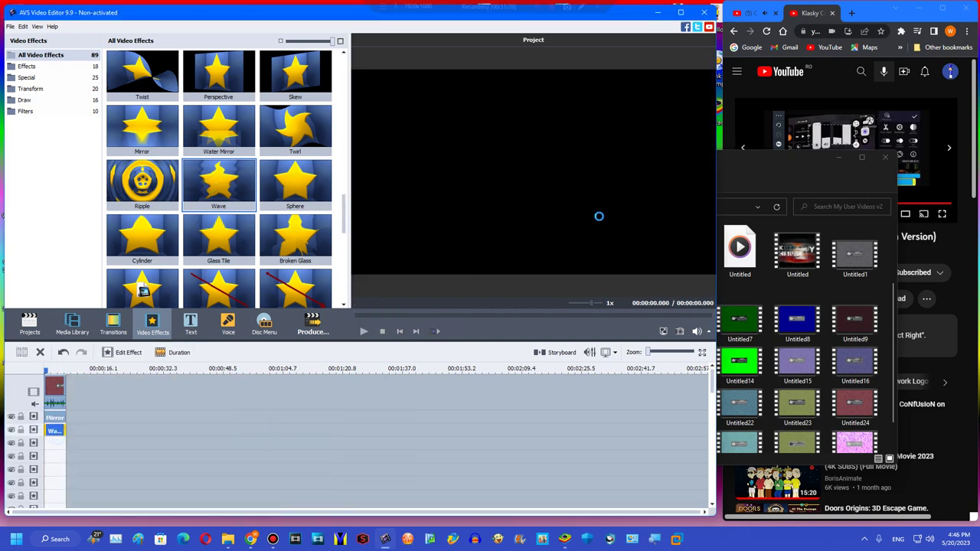
left_click(744, 17)
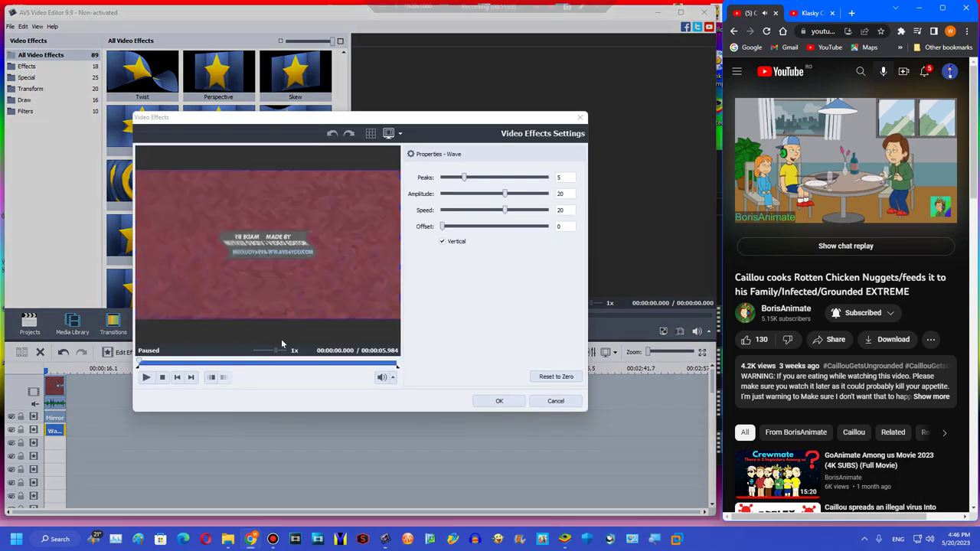
left_click(229, 362)
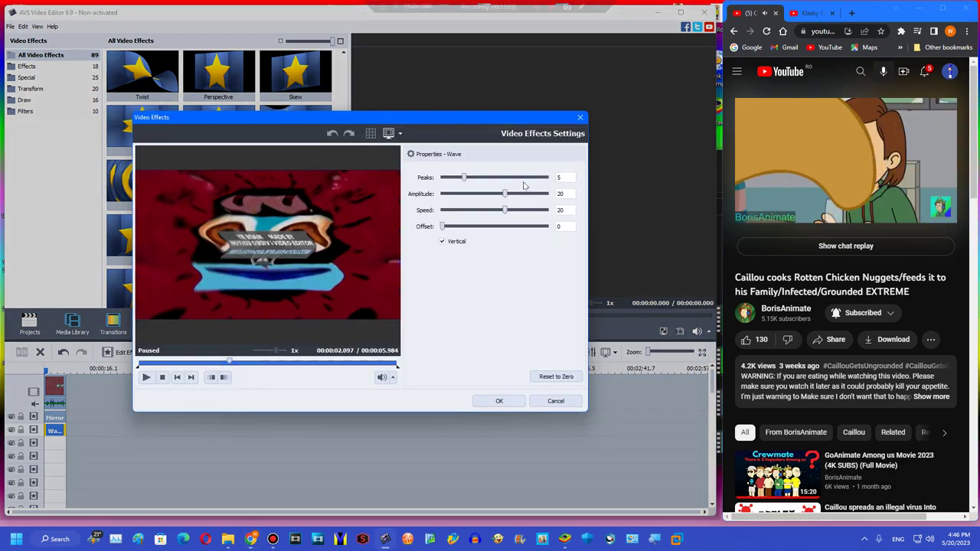
left_click_drag(469, 180, 443, 178)
double_click(566, 211)
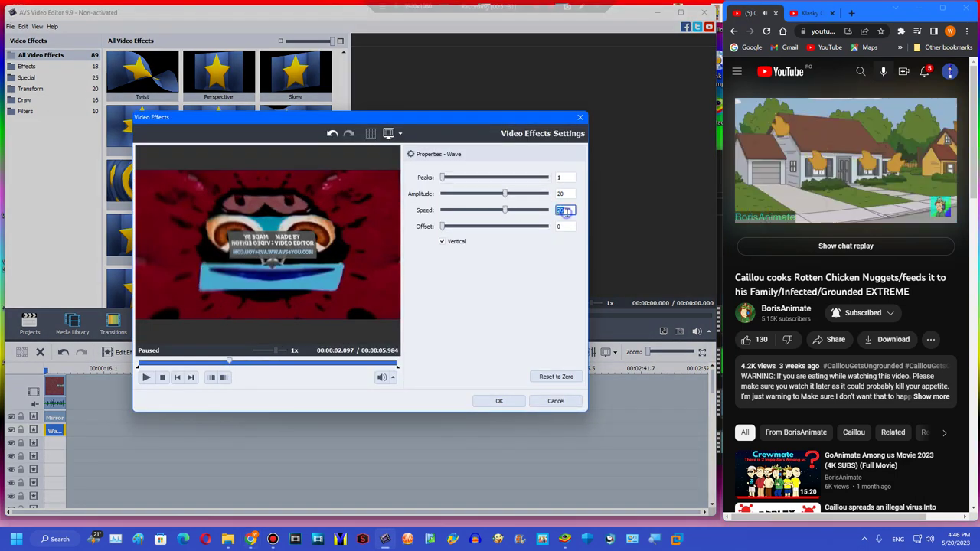
type("0")
left_click(451, 243)
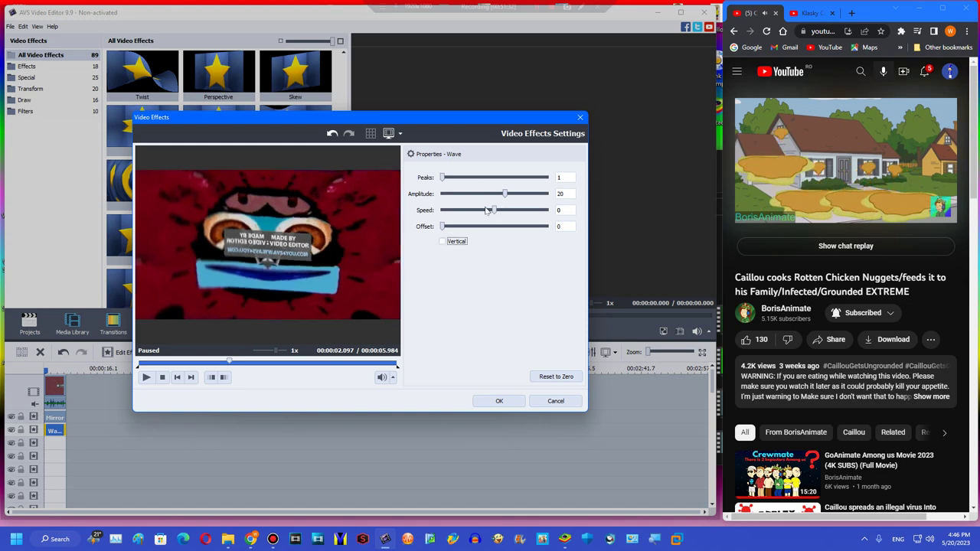
left_click_drag(491, 226, 506, 226)
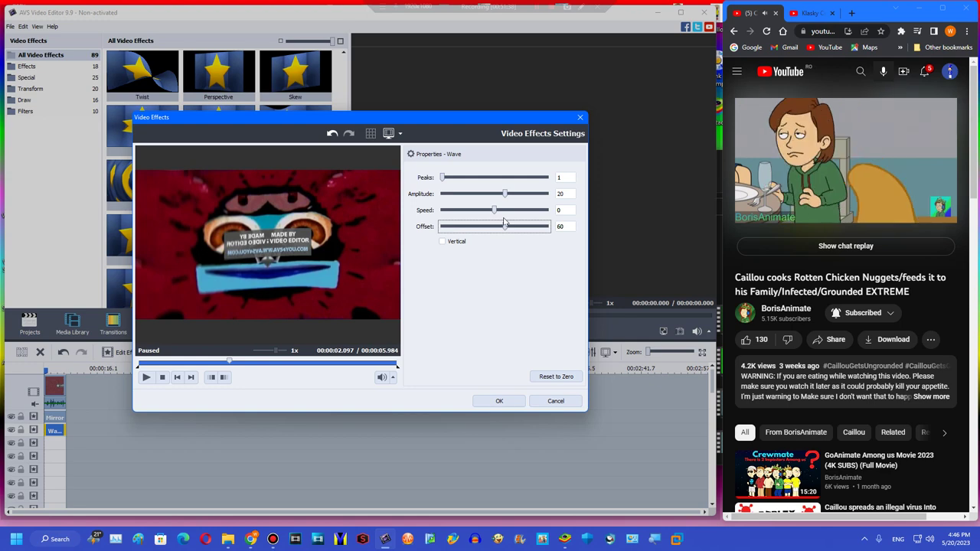
left_click(499, 400)
left_click(365, 332)
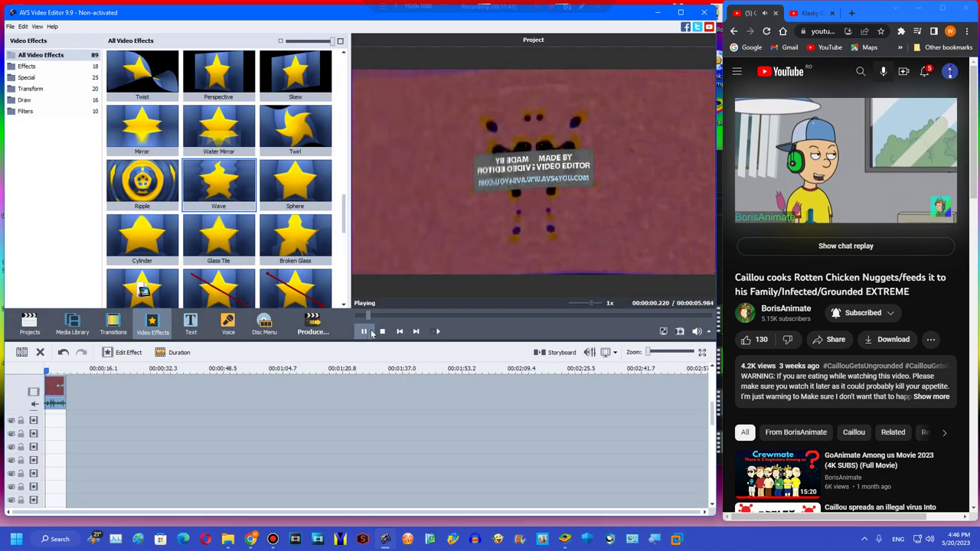
left_click(382, 332)
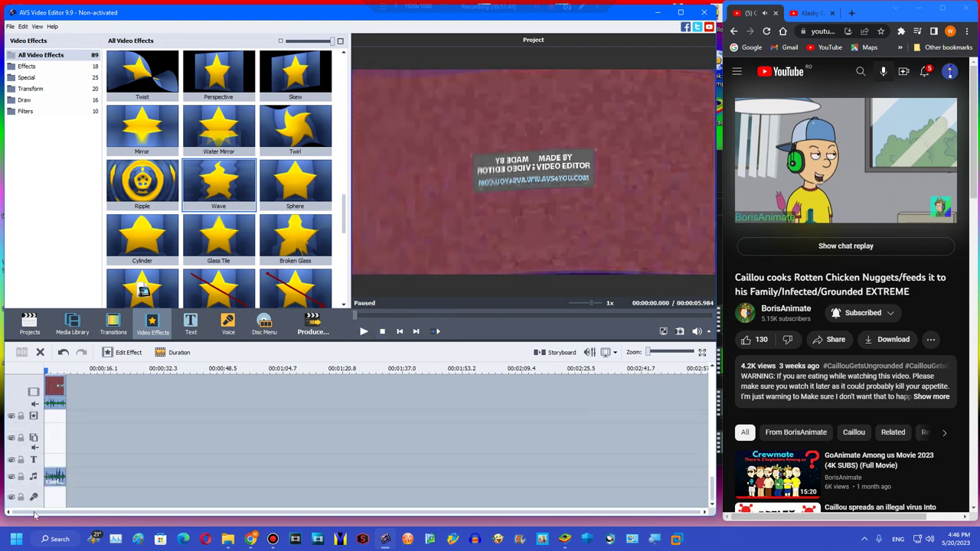
Produce the project as the WMV video file Untitled34 in the My User Videos v2 folder and return to the editor
left_click(314, 318)
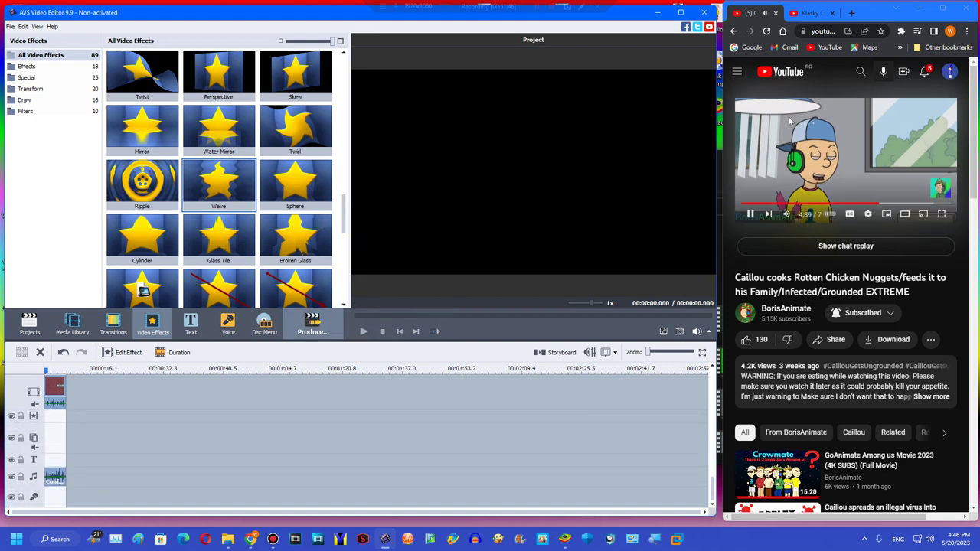
left_click(777, 473)
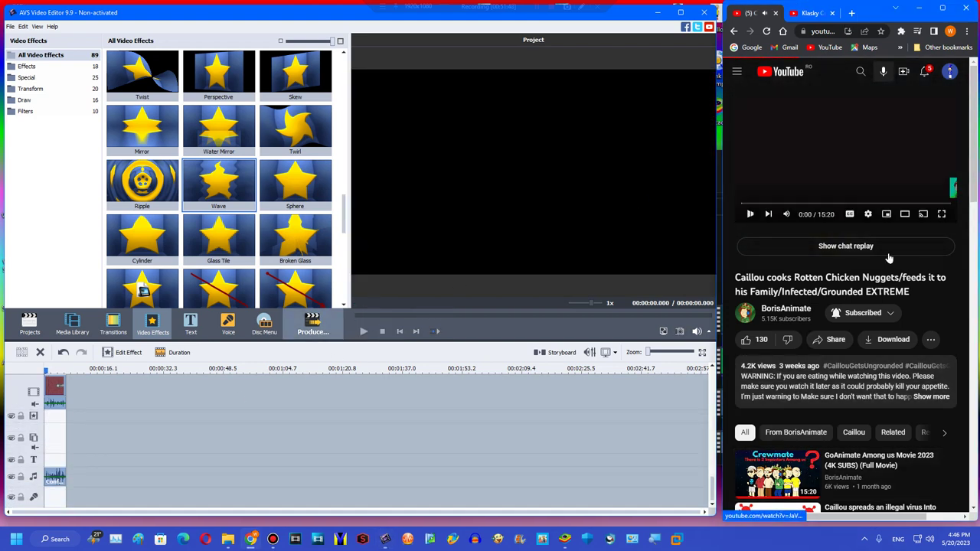
left_click_drag(783, 202, 756, 204)
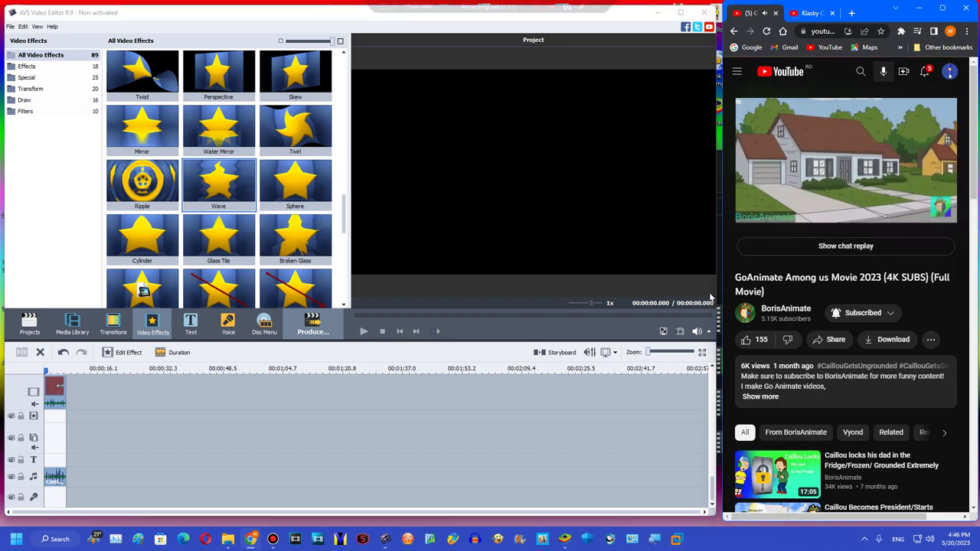
left_click(703, 12)
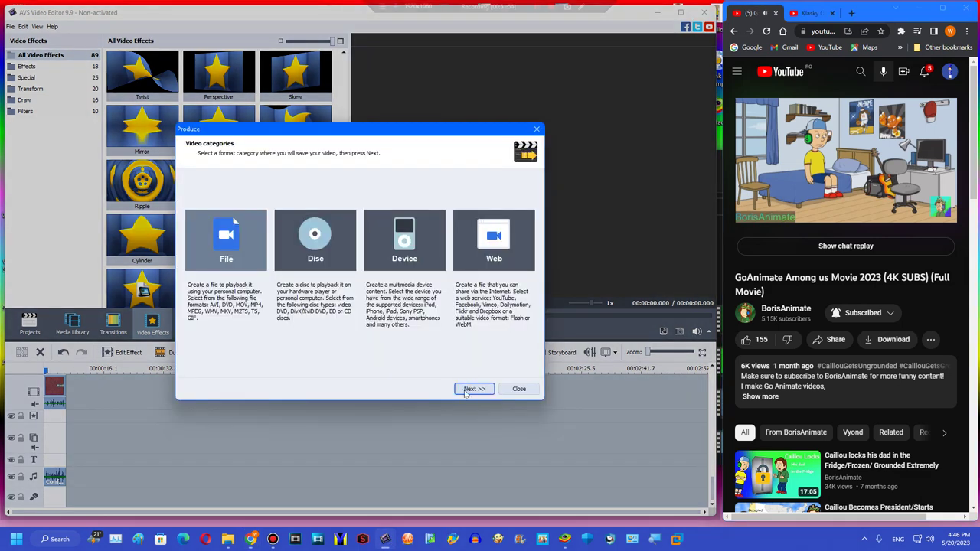
left_click(473, 389)
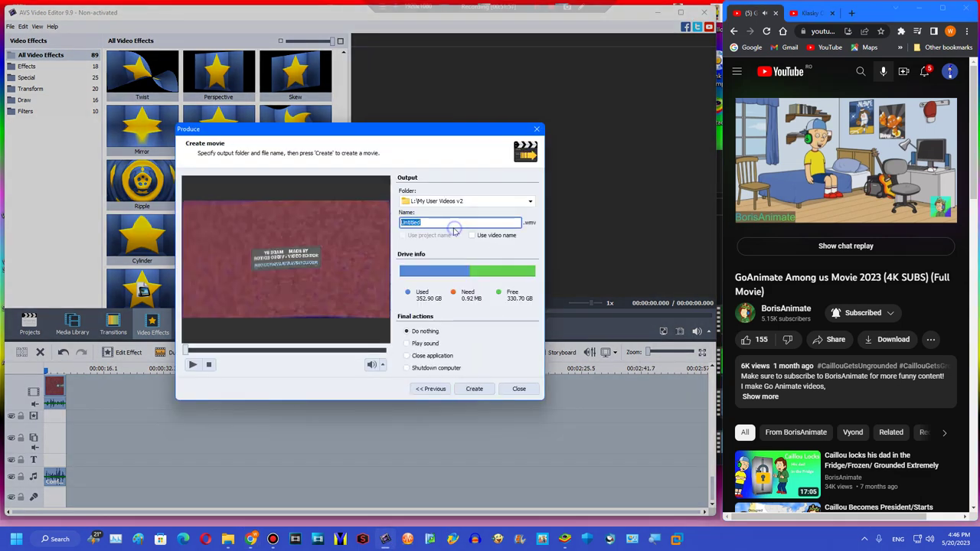
left_click(474, 389)
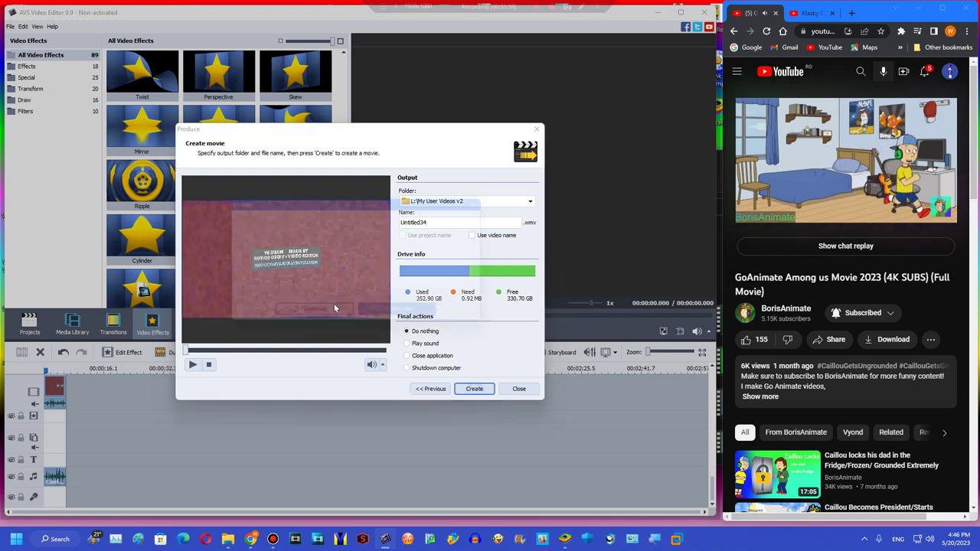
left_click(327, 319)
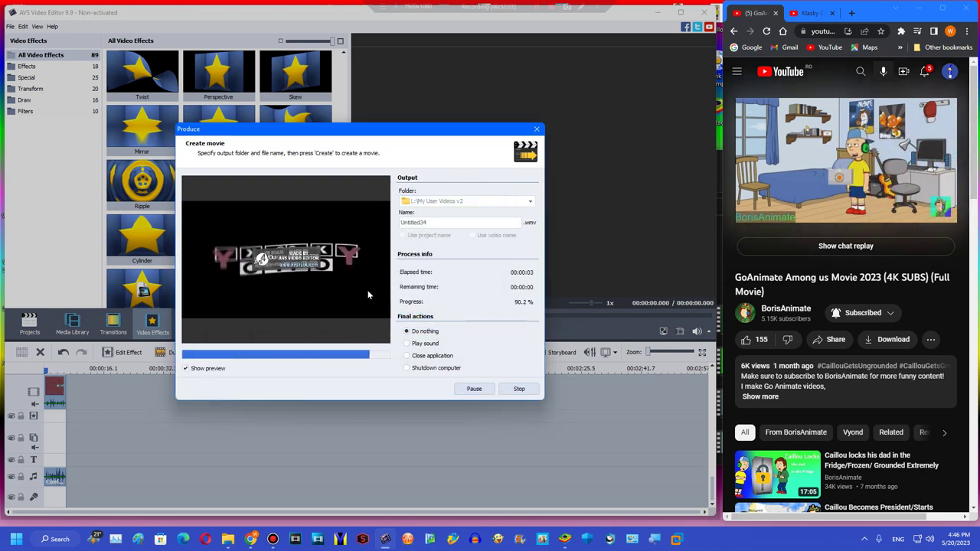
left_click(537, 129)
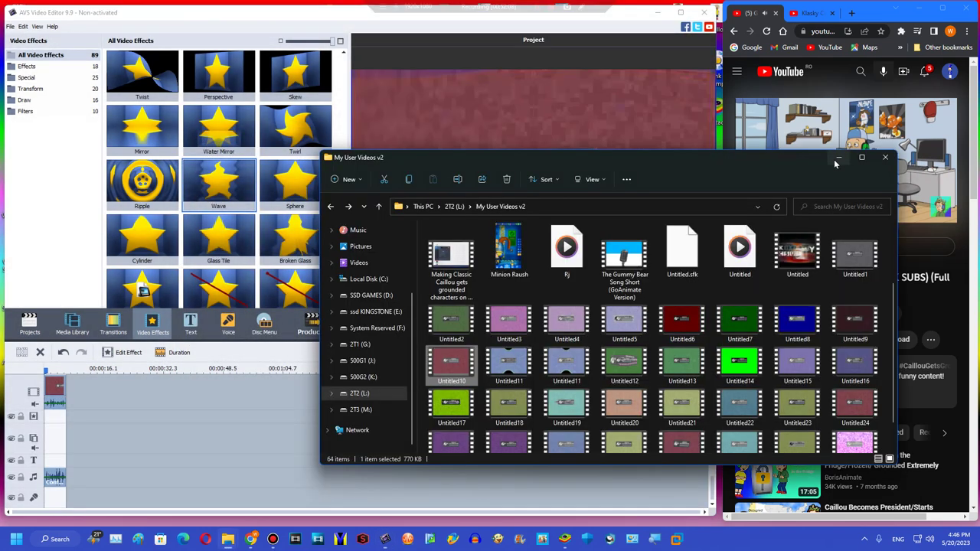
left_click(837, 159)
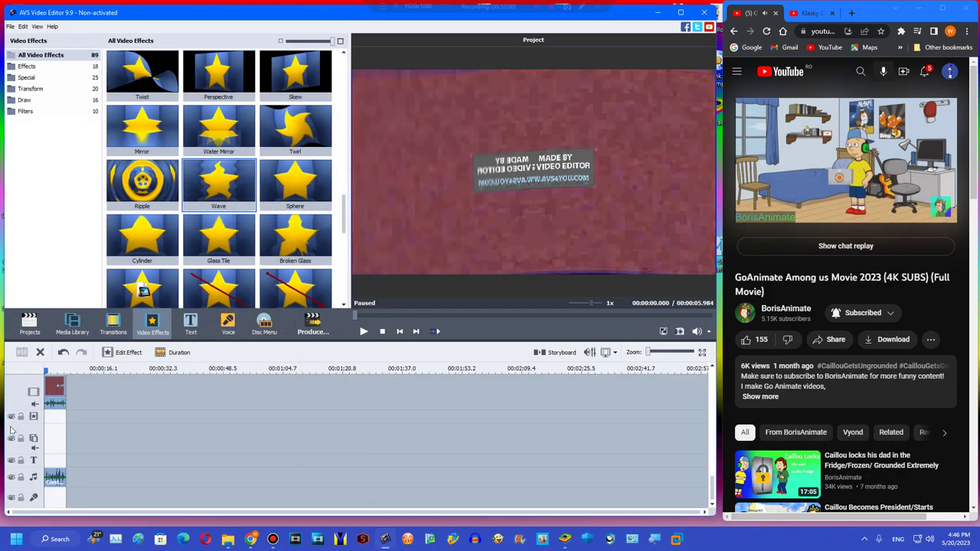
Clear the timeline, return to the media library and bring up the My User Videos v2 folder to find the next clip
left_click(72, 325)
mouse_move(228, 539)
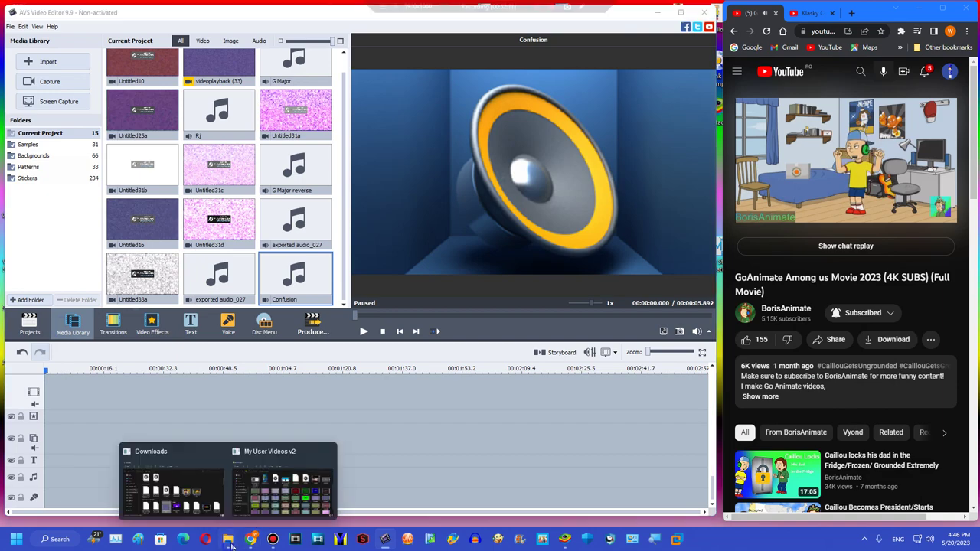
left_click(261, 486)
scroll(657, 331, "down", 2)
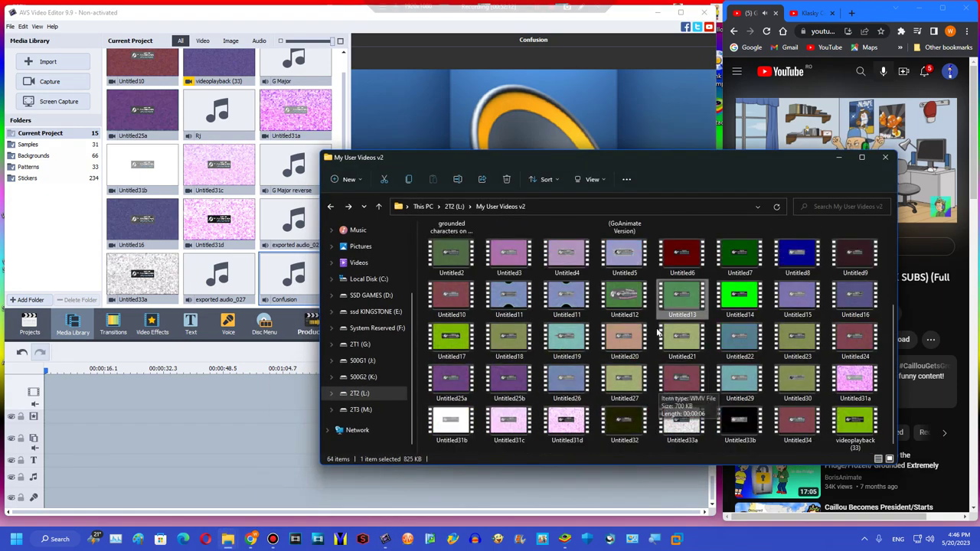
left_click_drag(624, 298, 79, 418)
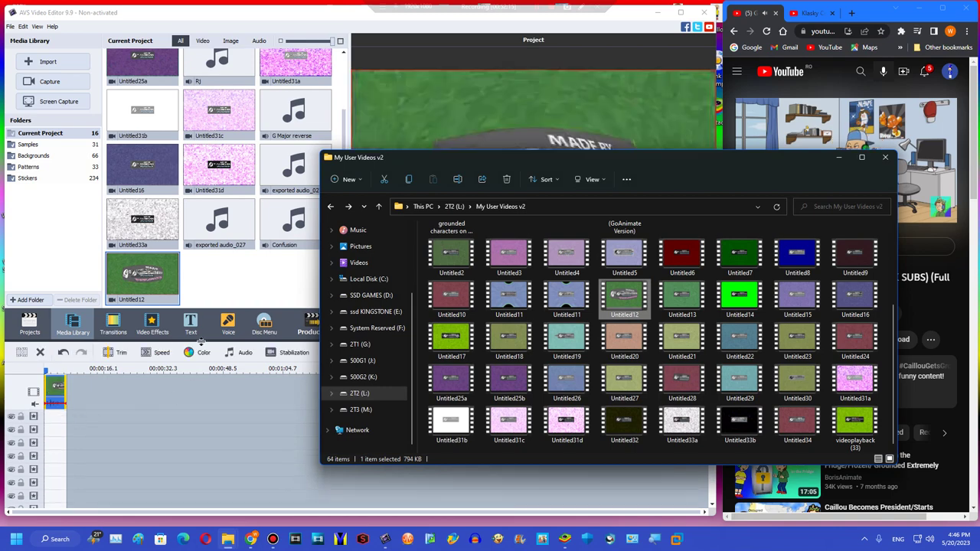
left_click(201, 350)
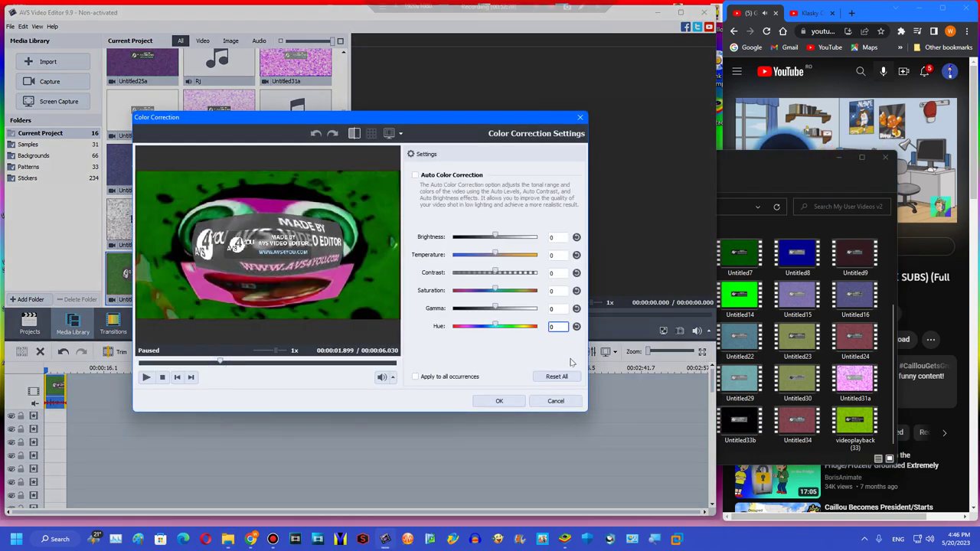
left_click(556, 402)
Import Untitled13 from the My User Videos v2 folder and place it at the start of the video track
left_click(739, 337)
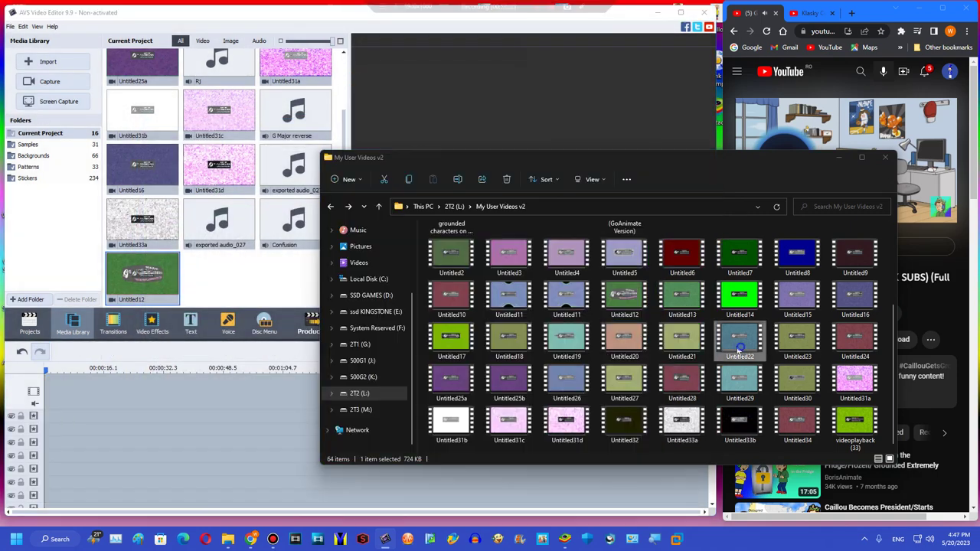
left_click(678, 303)
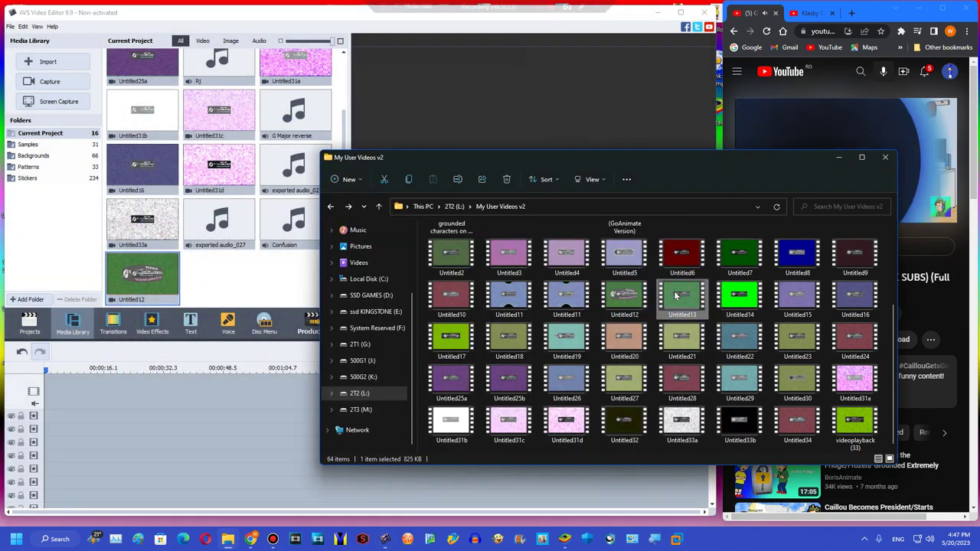
left_click_drag(678, 303, 117, 414)
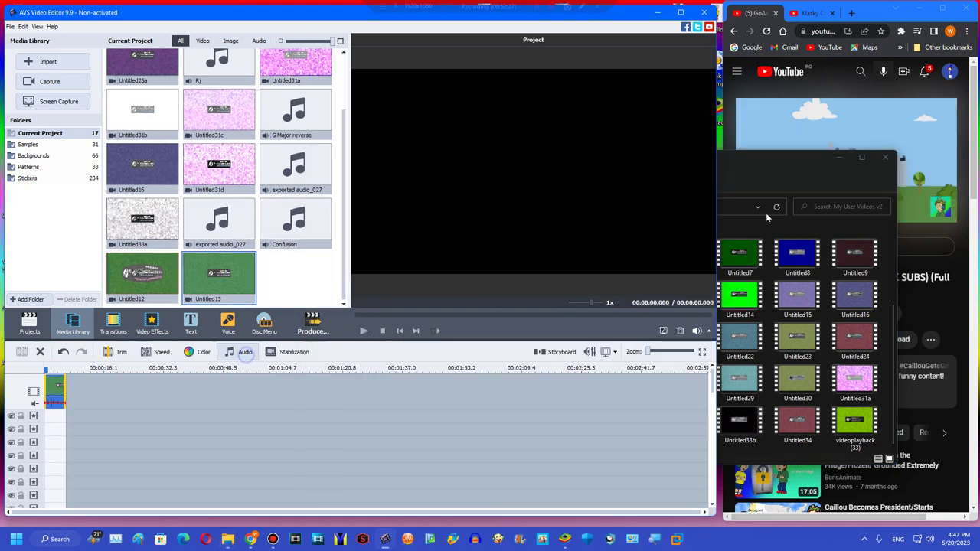
Pause the YouTube video, set the Untitled13 clip's Pitch Shift rate to 119 and give the clip a negative hue shift
left_click(809, 129)
left_click(244, 352)
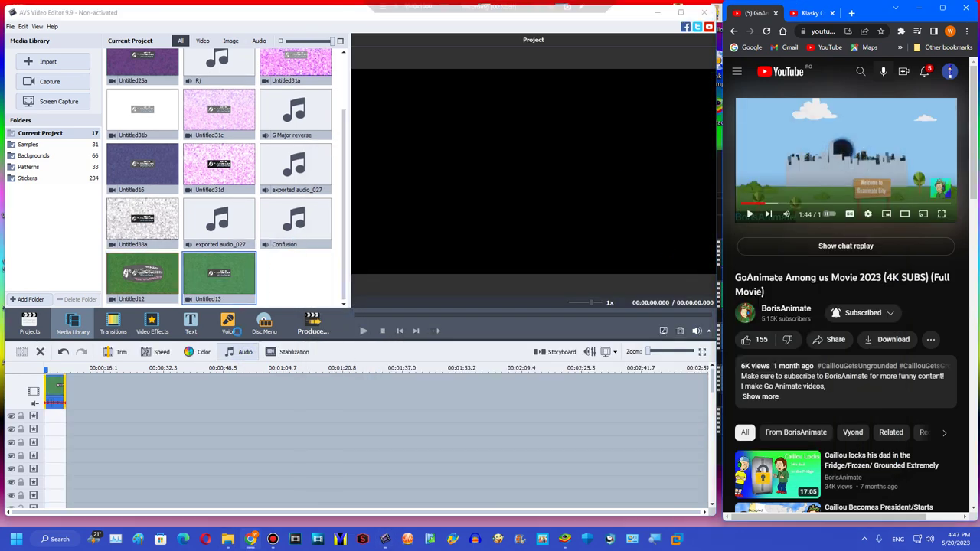
left_click(236, 364)
left_click(497, 349)
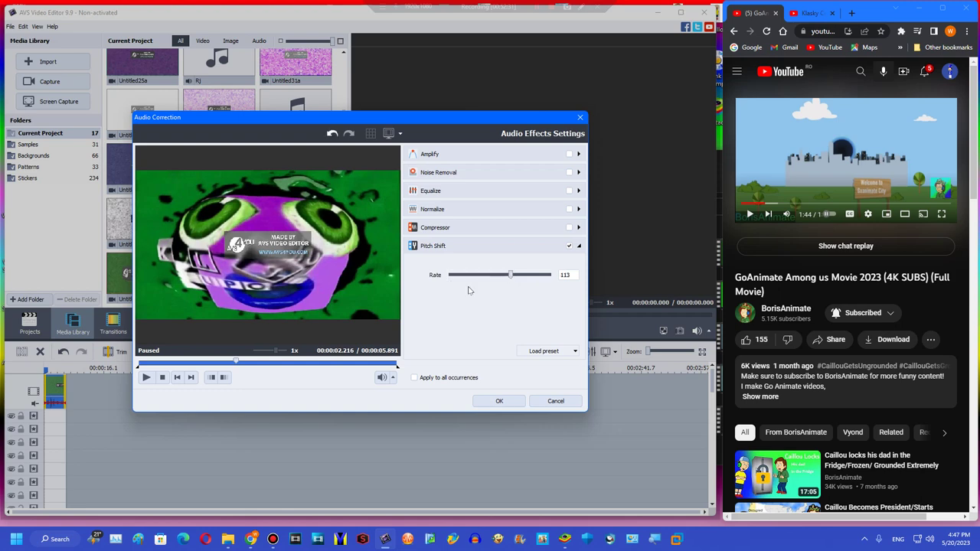
left_click(145, 377)
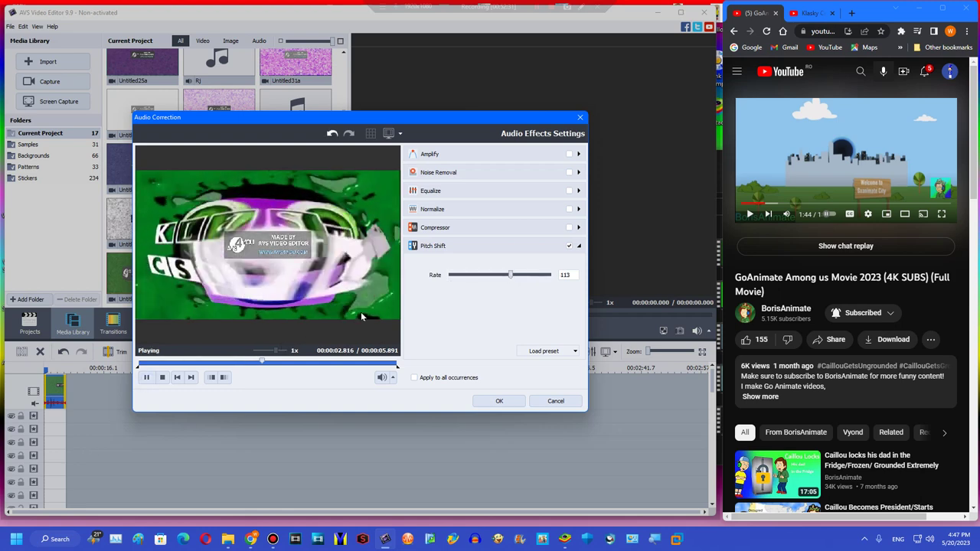
left_click_drag(510, 274, 521, 278)
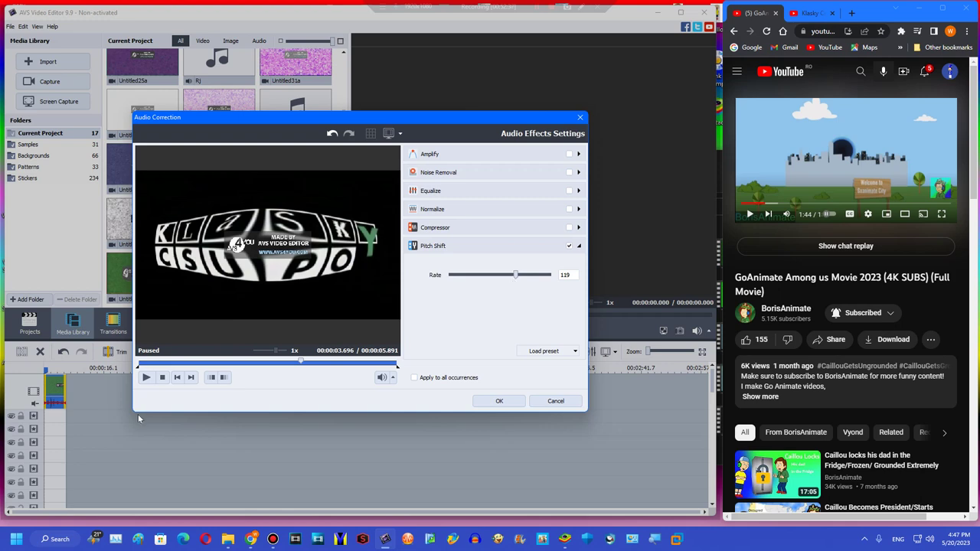
left_click(161, 364)
left_click(145, 376)
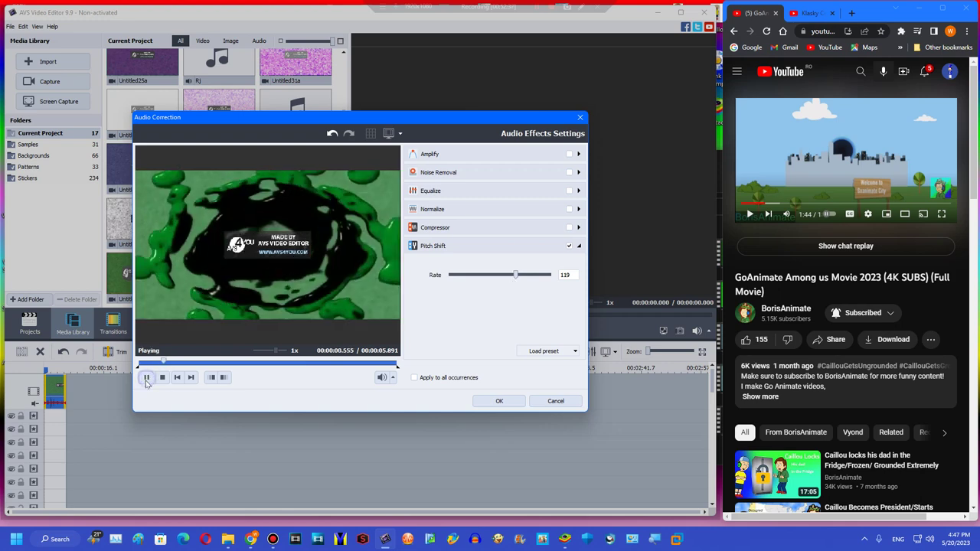
left_click(476, 404)
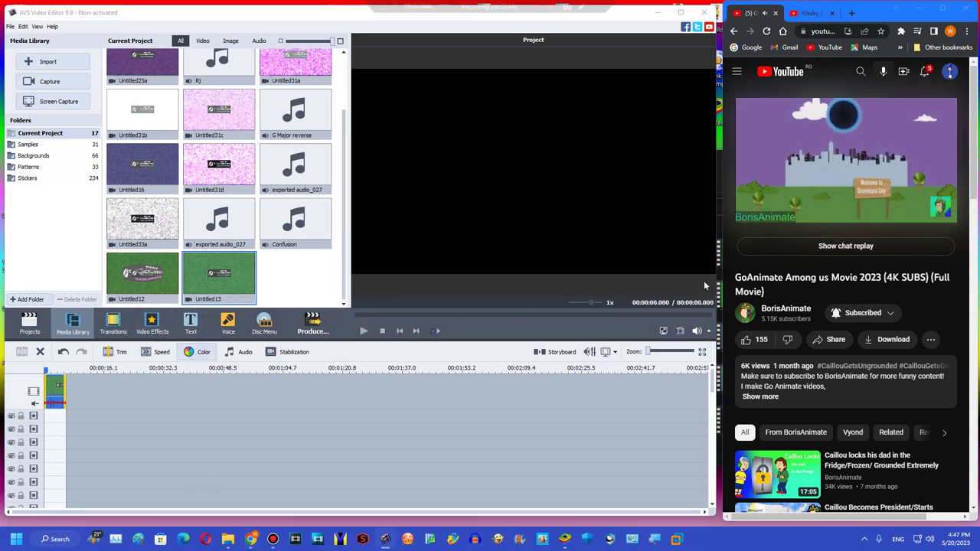
left_click(198, 351)
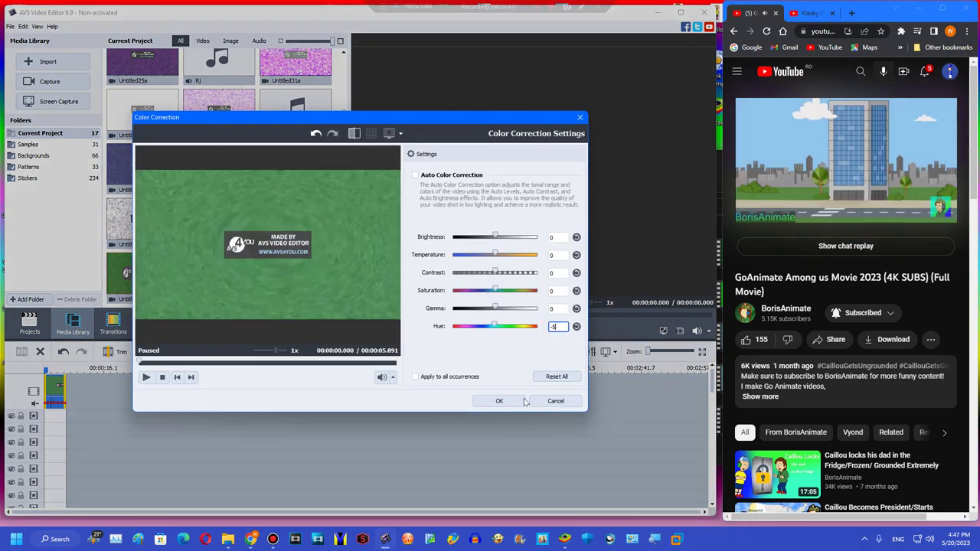
left_click(556, 400)
Apply a Mirror effect of type Right to the Untitled13 clip
left_click(144, 326)
left_click(142, 130)
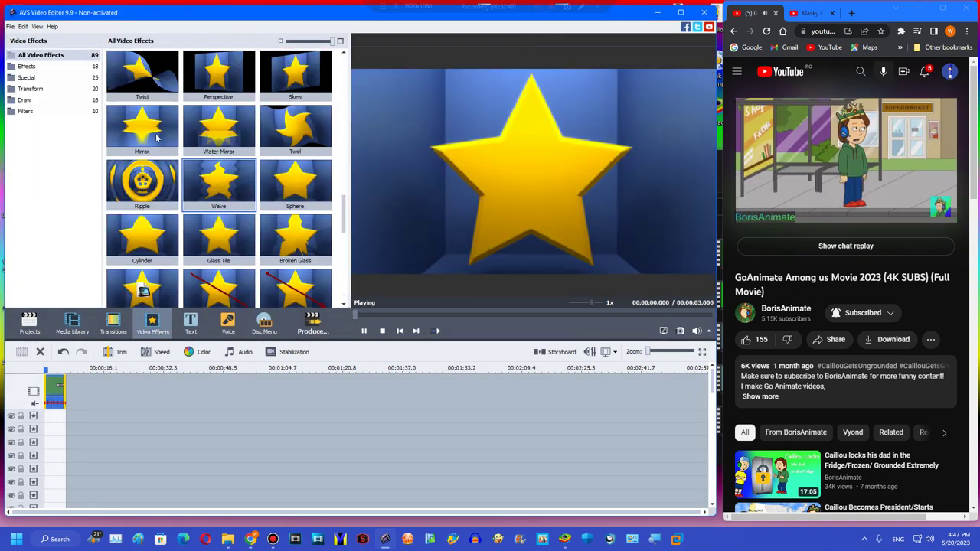
left_click_drag(142, 131, 58, 419)
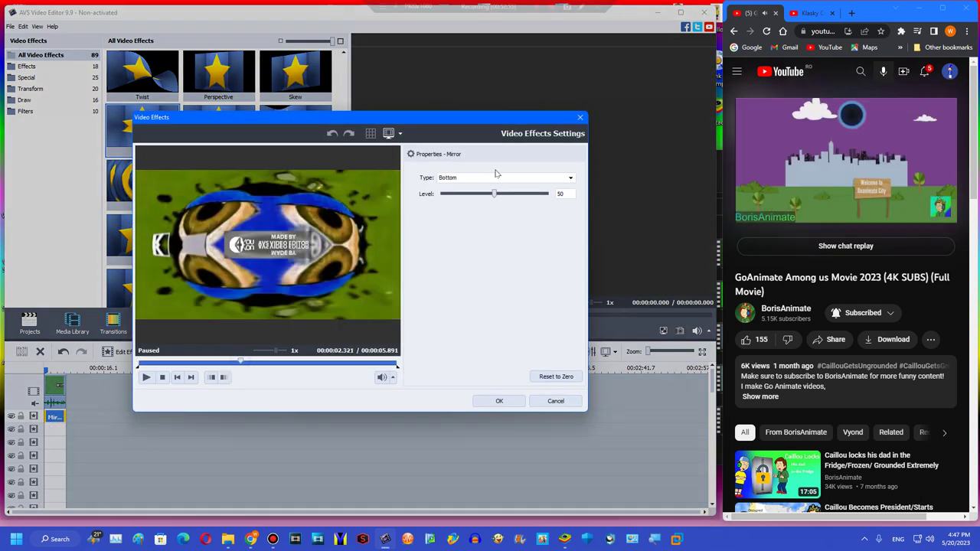
left_click(496, 177)
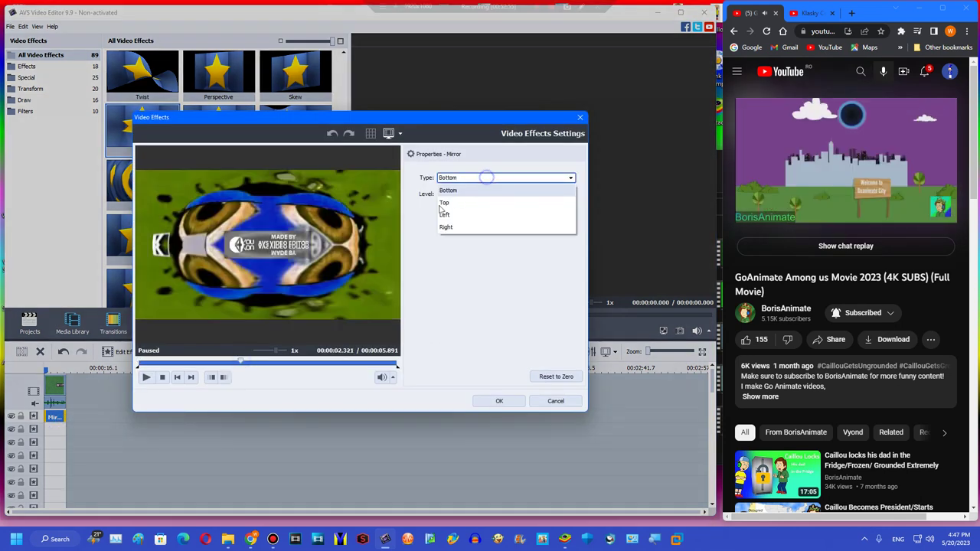
left_click(503, 223)
left_click(483, 401)
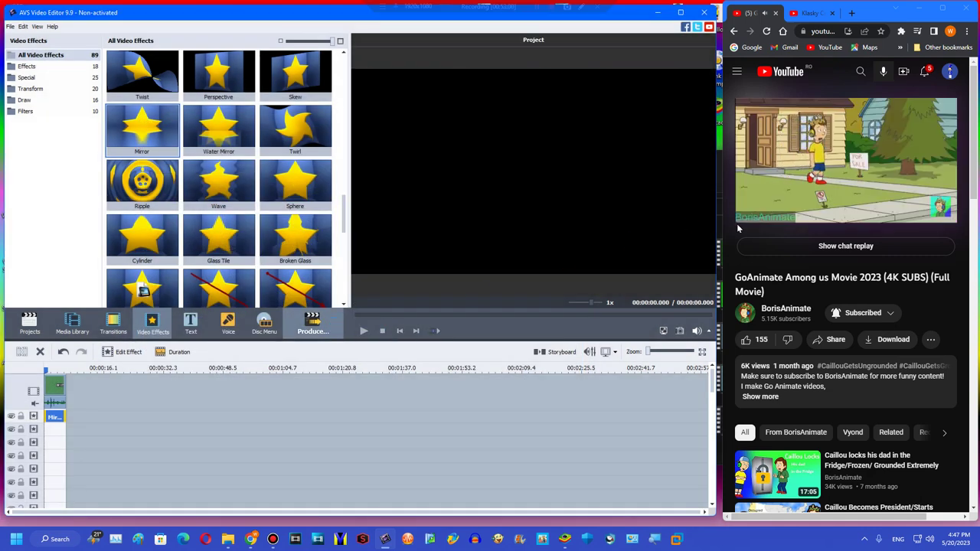
Render the mirrored clip as a WMV file named Untitled35 in the My User Videos v2 folder, continuing with the trial version
mouse_move(800, 214)
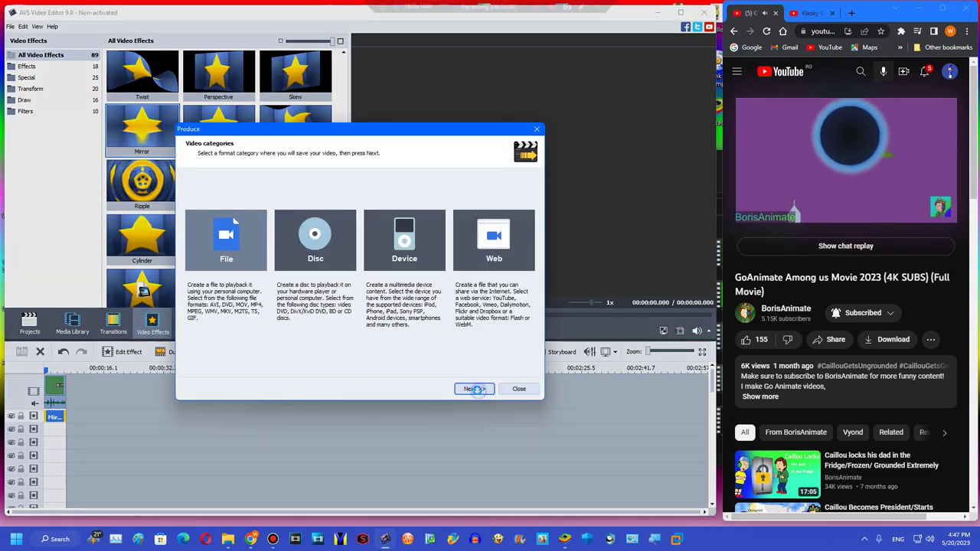
left_click(475, 389)
left_click(474, 389)
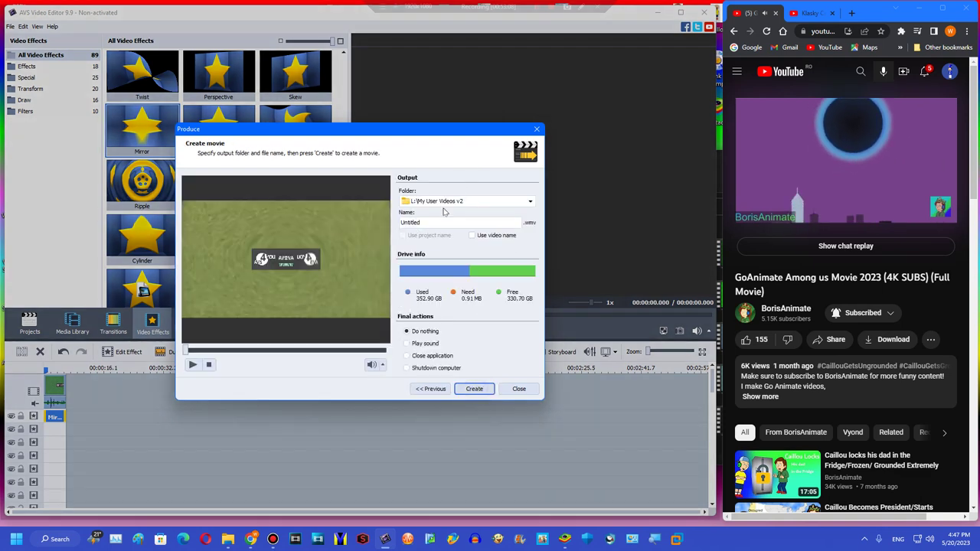
left_click(474, 389)
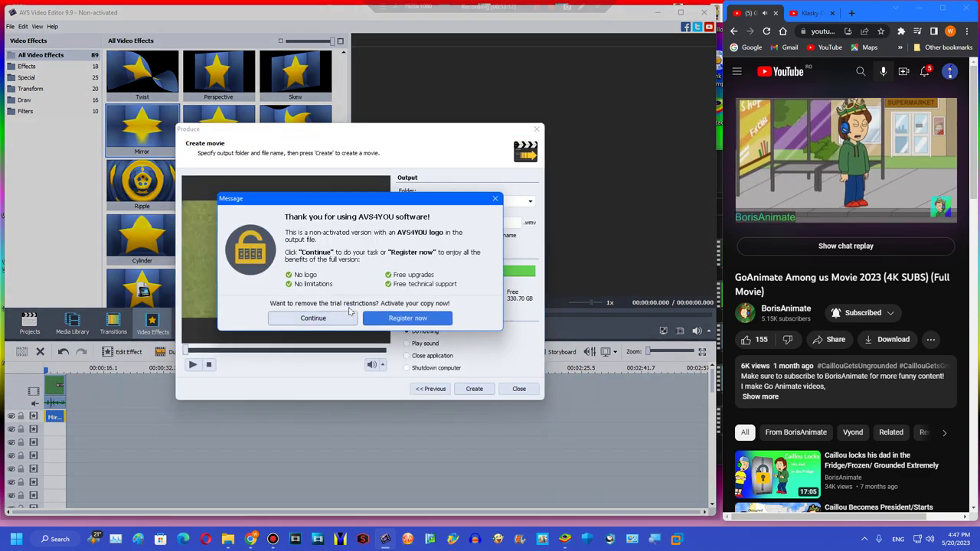
left_click(313, 312)
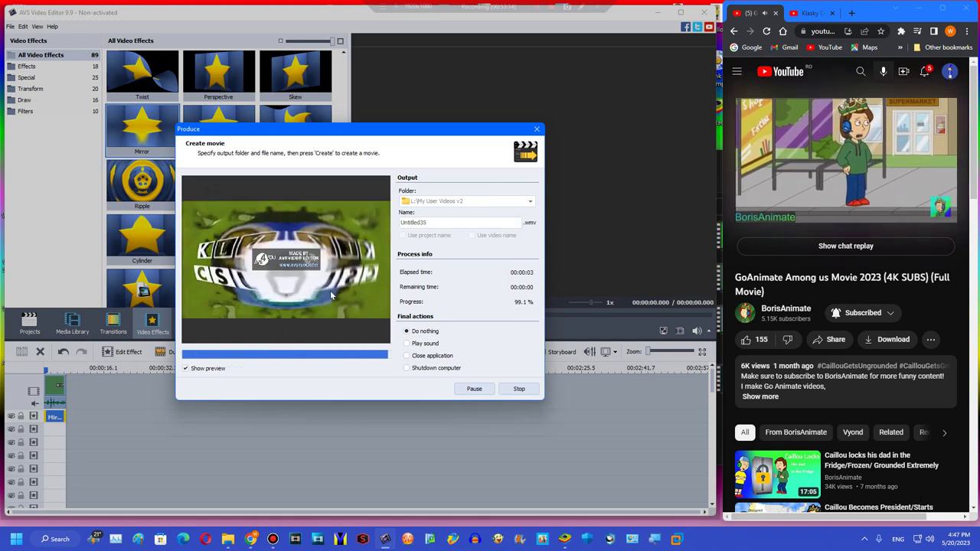
left_click(375, 284)
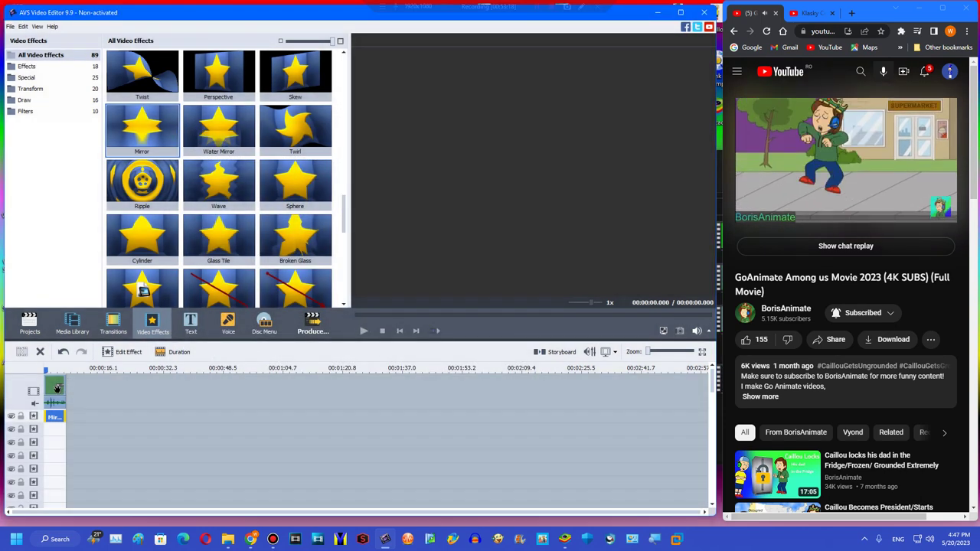
Clear the timeline, return to the media library and look through the My User Videos v2 folder for the next clip
left_click(56, 388)
left_click(40, 351)
left_click(72, 324)
left_click(815, 338)
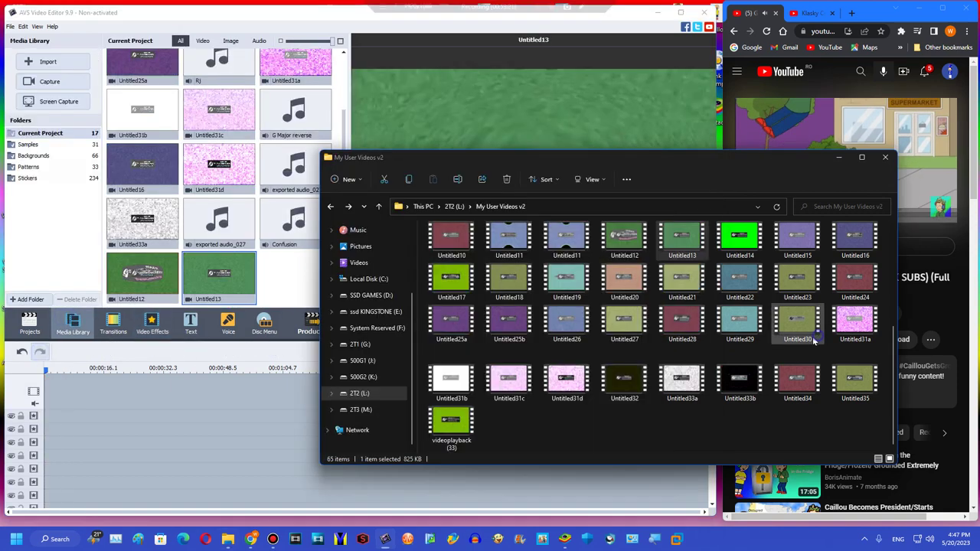
left_click(869, 380)
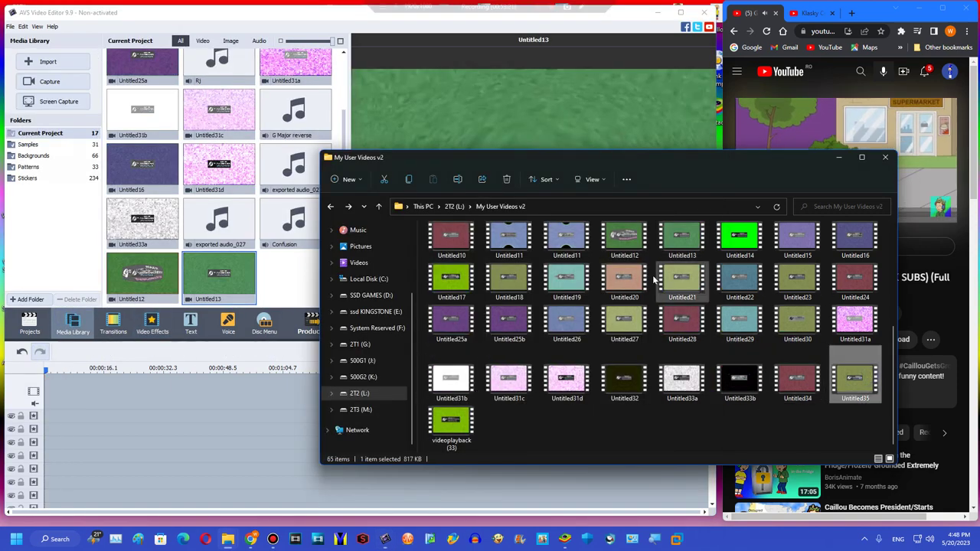
scroll(629, 273, "up", 4)
scroll(786, 368, "down", 2)
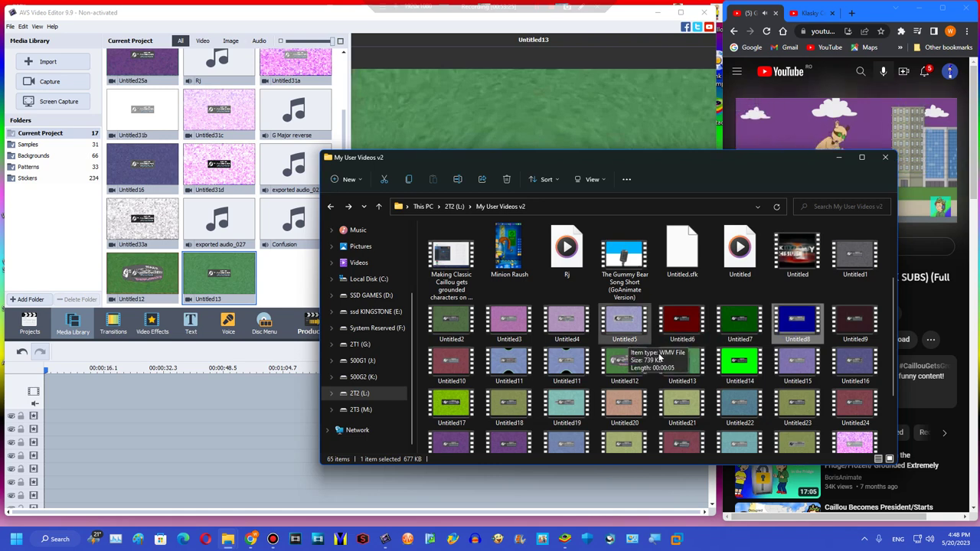
Place the videoplayback (33) clip from the media library at the start of the video track
left_click(140, 77)
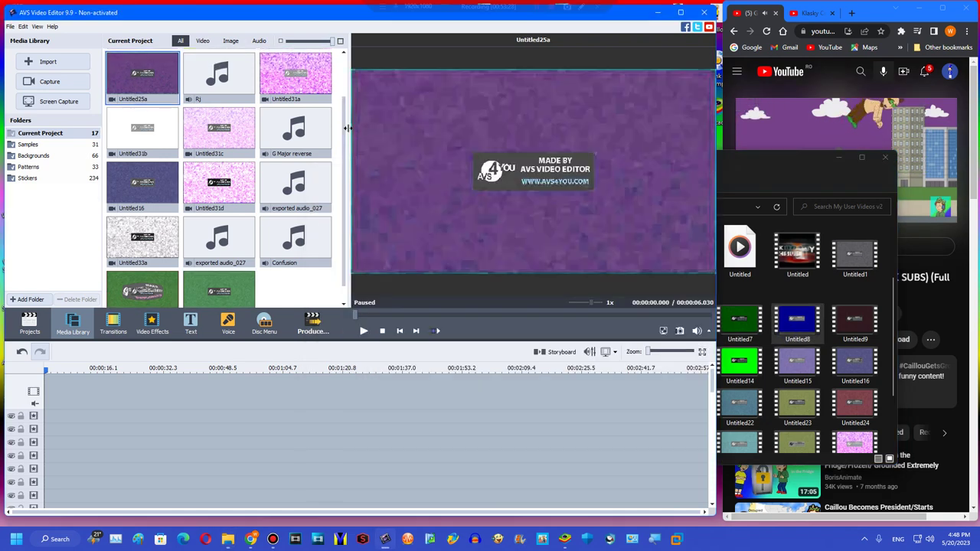
scroll(213, 75, "up", 1)
left_click_drag(112, 384, 113, 387)
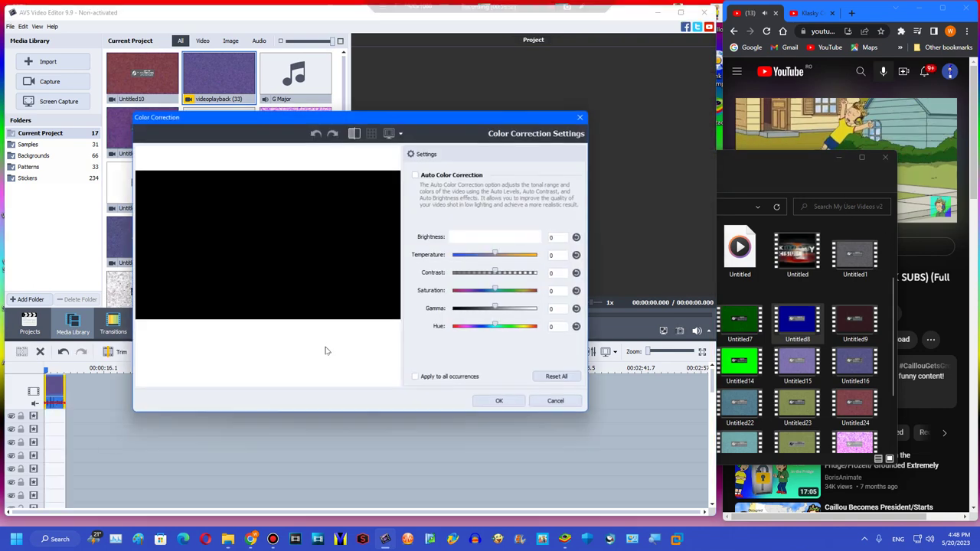
Preview a frame of the clip in Color Correction and set its hue to 30
left_click(238, 362)
left_click(560, 327)
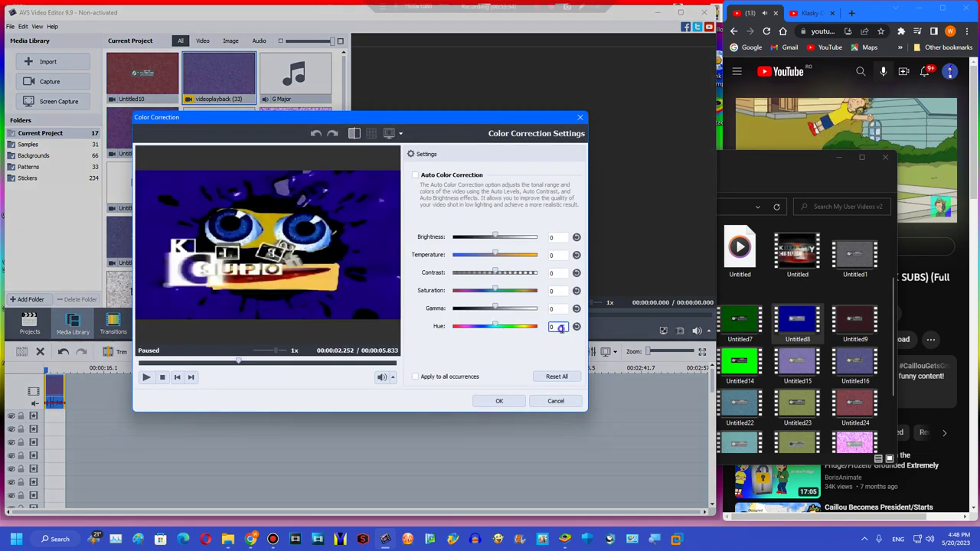
type("3")
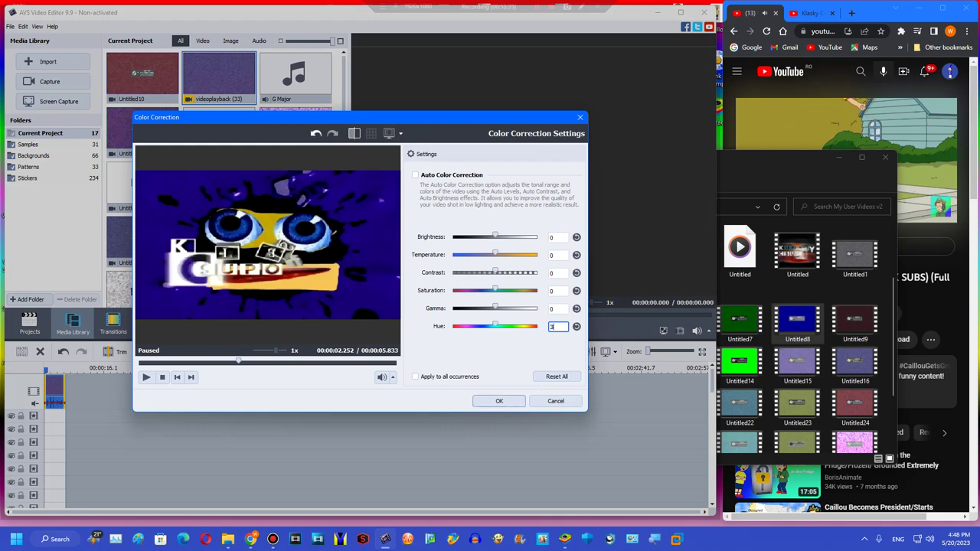
type("0")
left_click(499, 402)
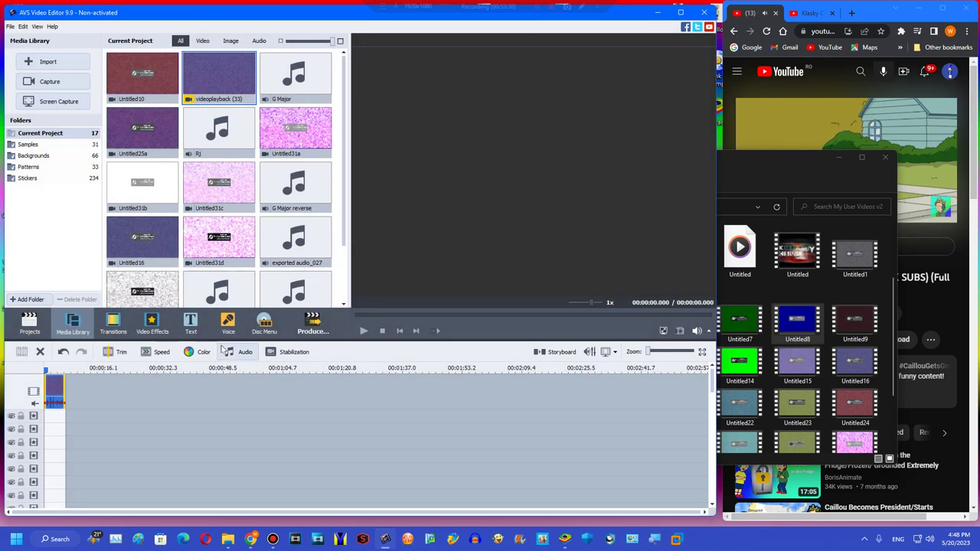
Pause the YouTube video, set the clip's Pitch Shift rate to 89 and preview the sound
left_click(851, 96)
left_click(239, 351)
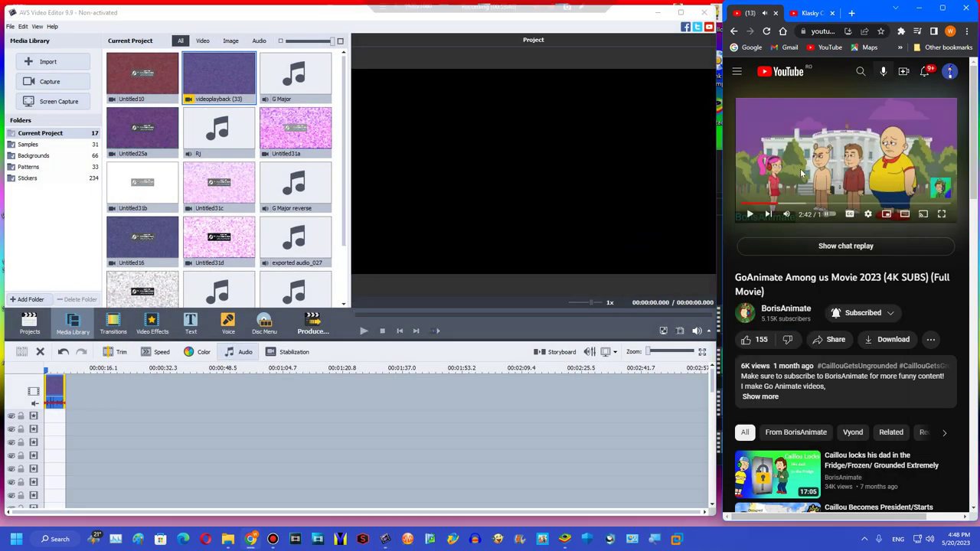
left_click(492, 354)
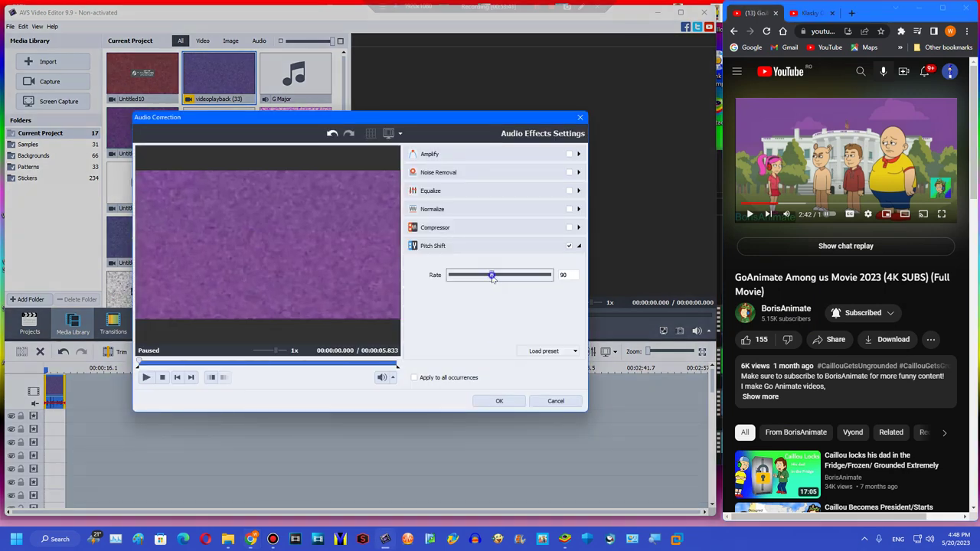
left_click(144, 377)
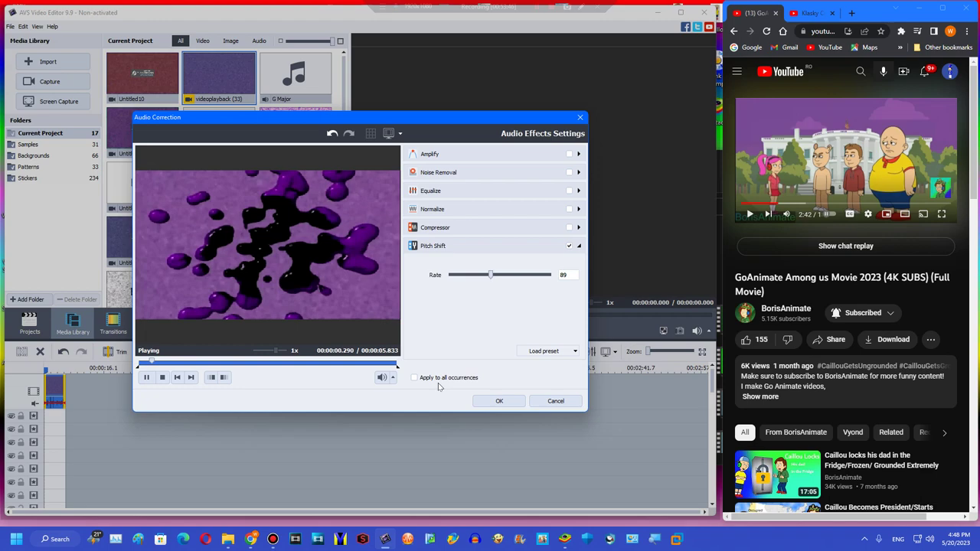
left_click(494, 401)
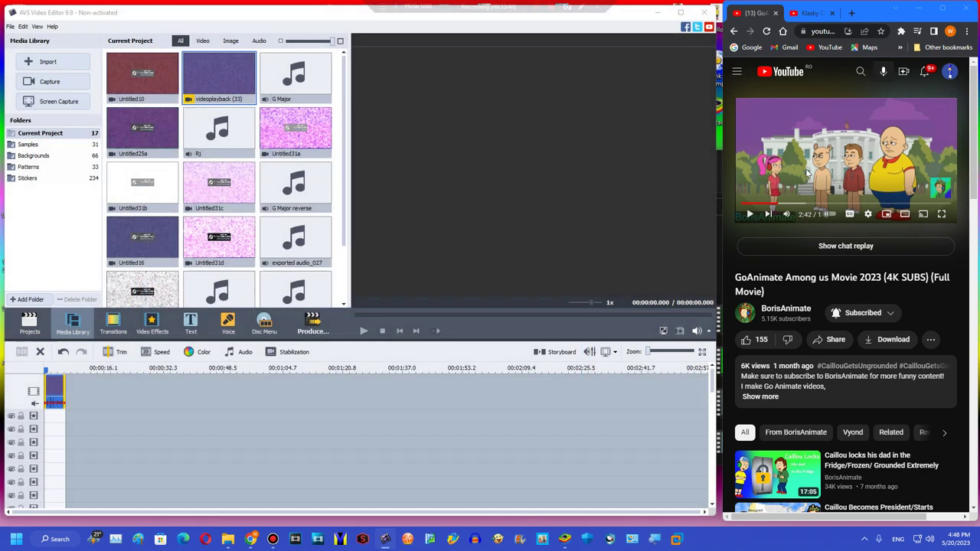
Add a Flip effect beneath the clip and shorten it to the clip's length
left_click(152, 325)
scroll(198, 288, "up", 3)
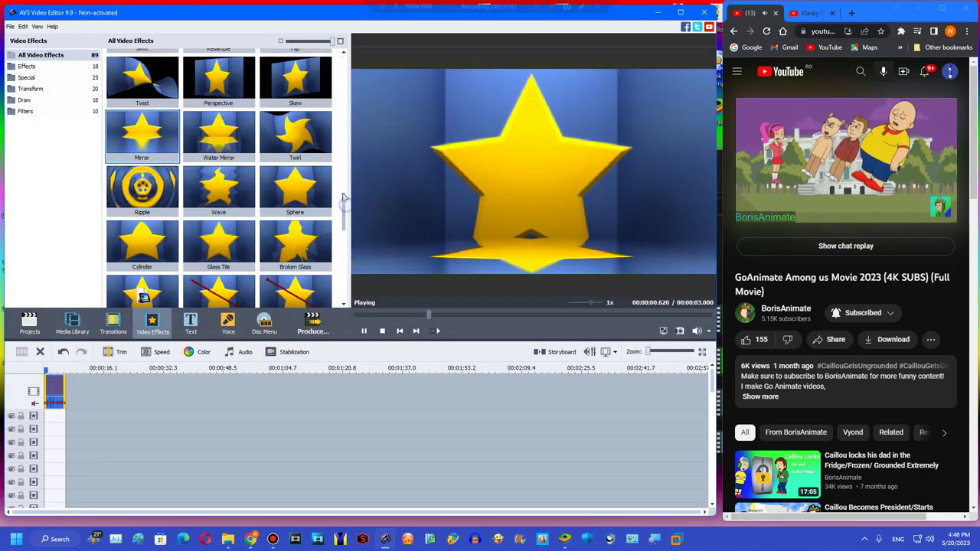
left_click_drag(295, 159, 59, 418)
left_click_drag(254, 417, 66, 417)
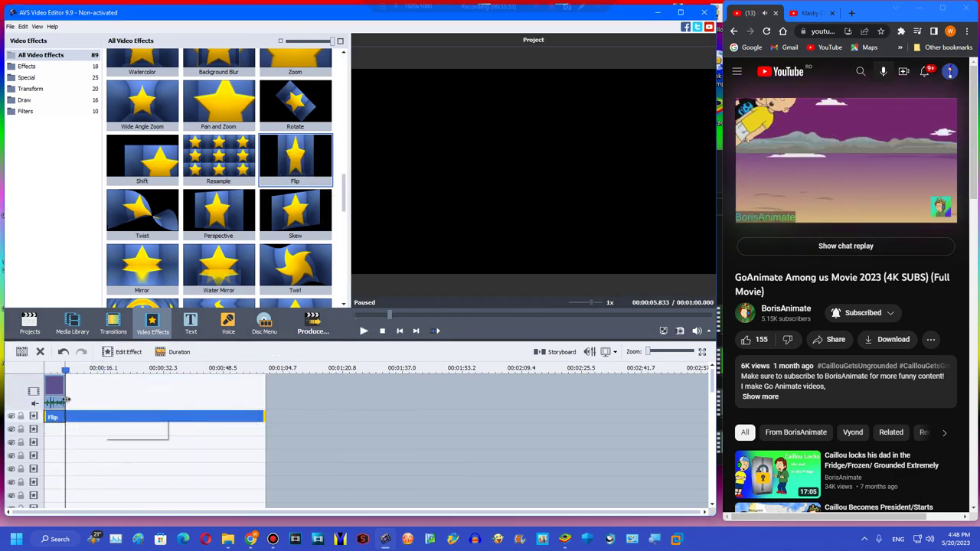
Render the flipped clip as a WMV file named Untitled36 in the My User Videos v2 folder, then dismiss the output folder
left_click(301, 329)
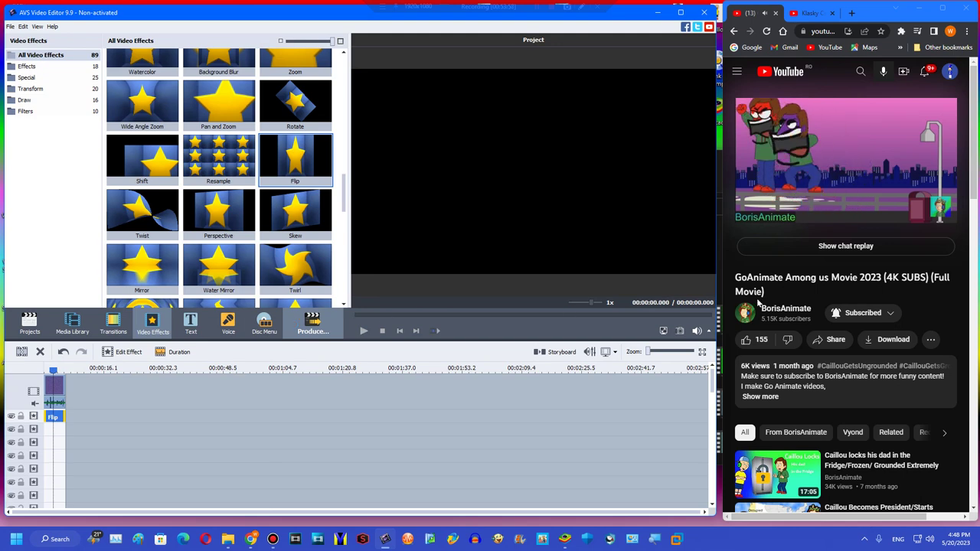
left_click(838, 292)
key("Right")
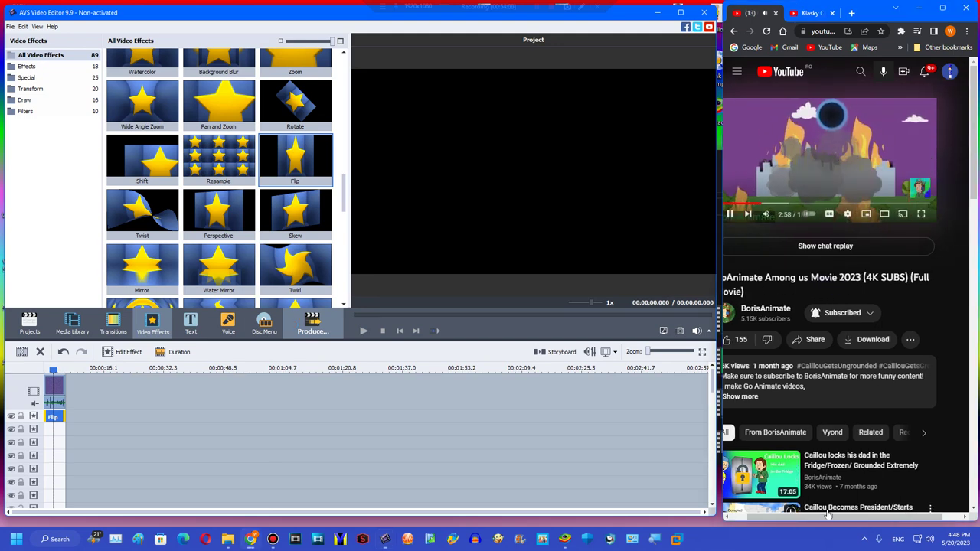
left_click_drag(824, 517, 791, 519)
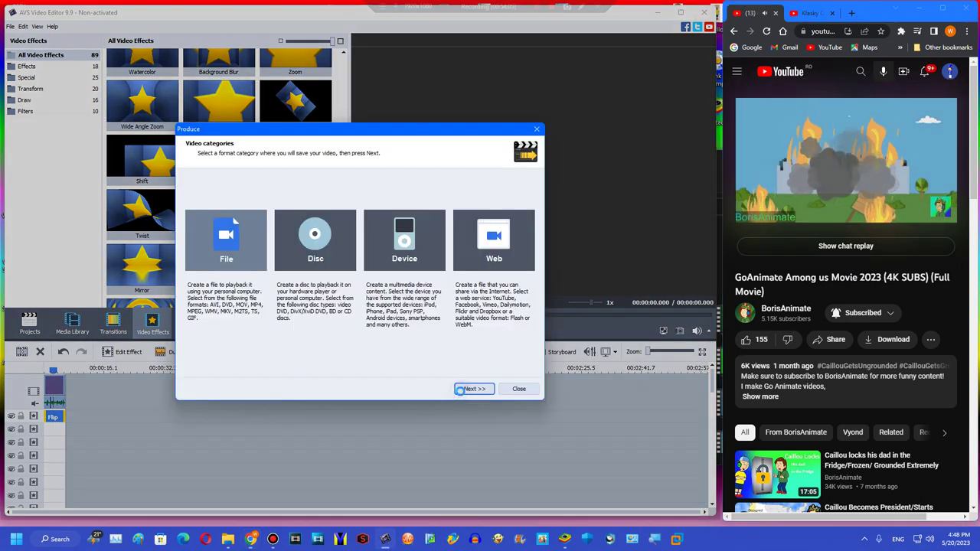
left_click(464, 392)
left_click(469, 390)
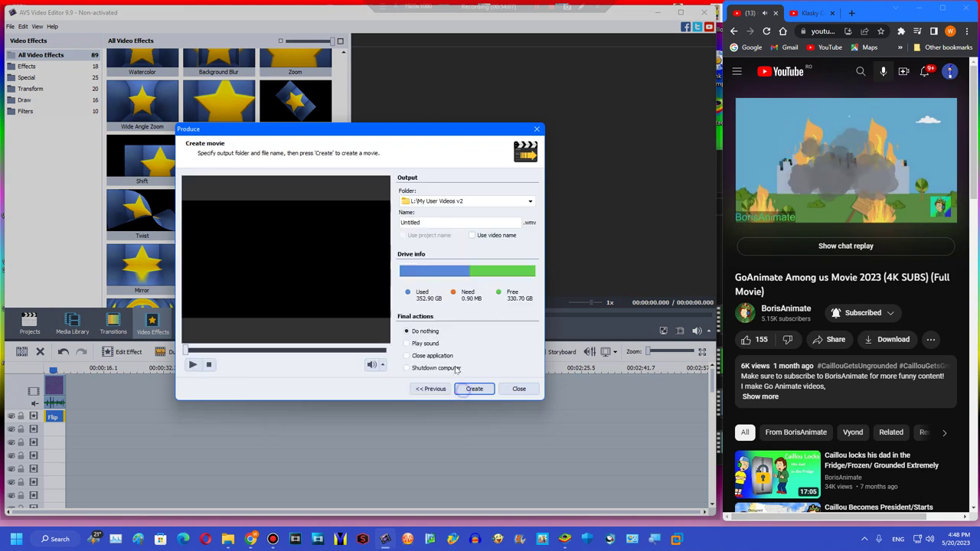
double_click(420, 222)
left_click(474, 389)
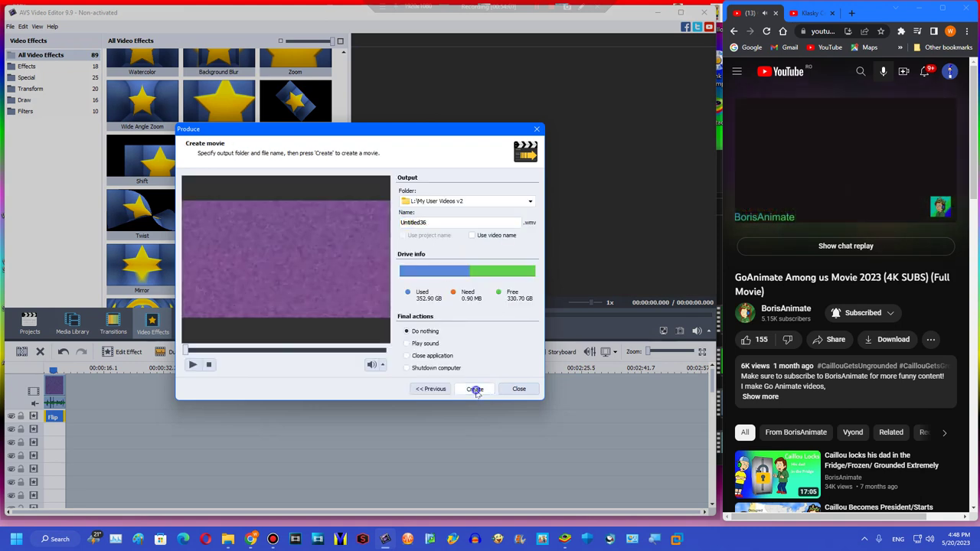
left_click(335, 318)
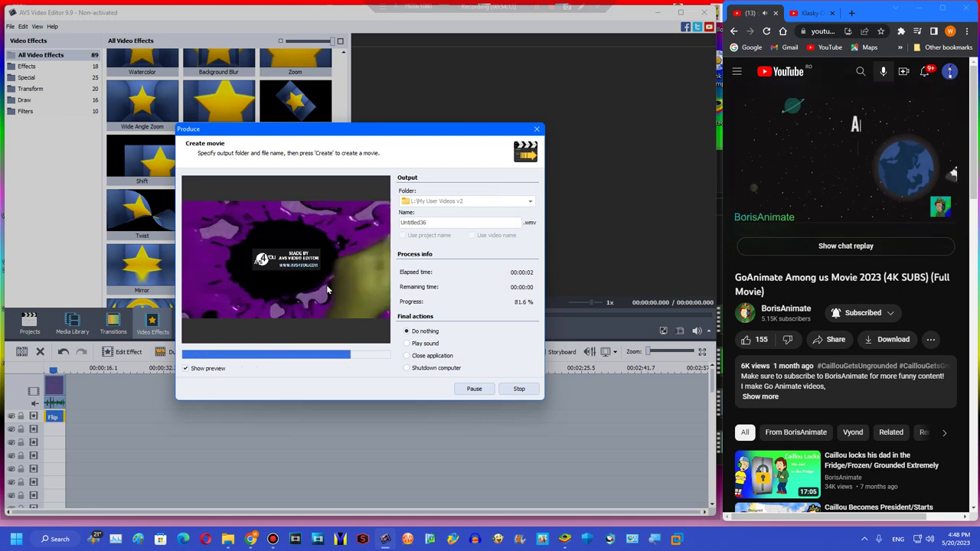
left_click(379, 284)
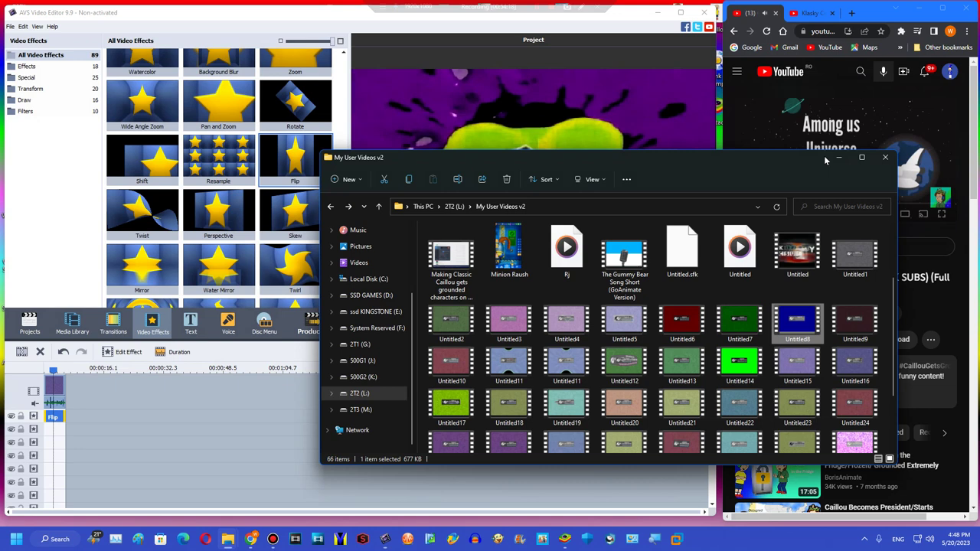
left_click(831, 157)
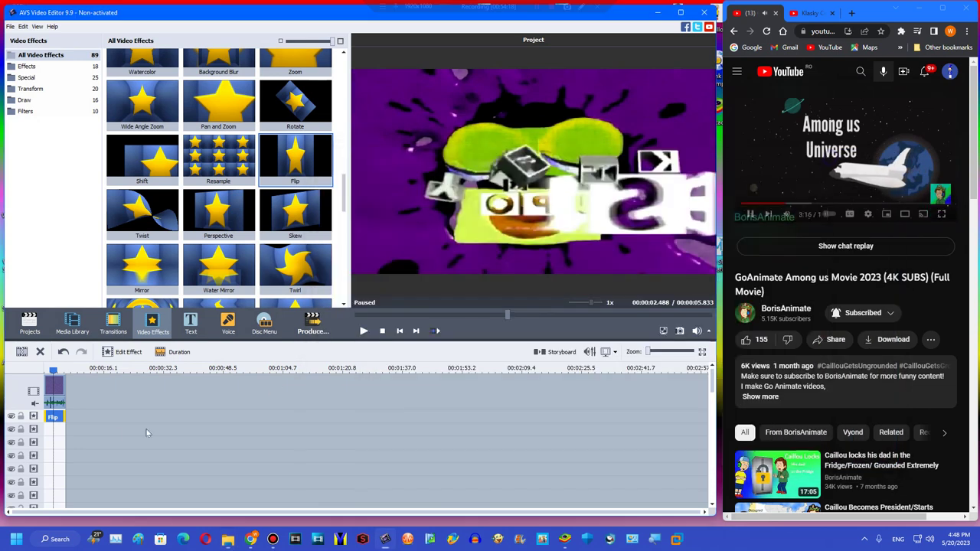
Replace the Flip effect with a Zoom effect and shift the clip's hue further towards magenta
scroll(345, 190, "up", 5)
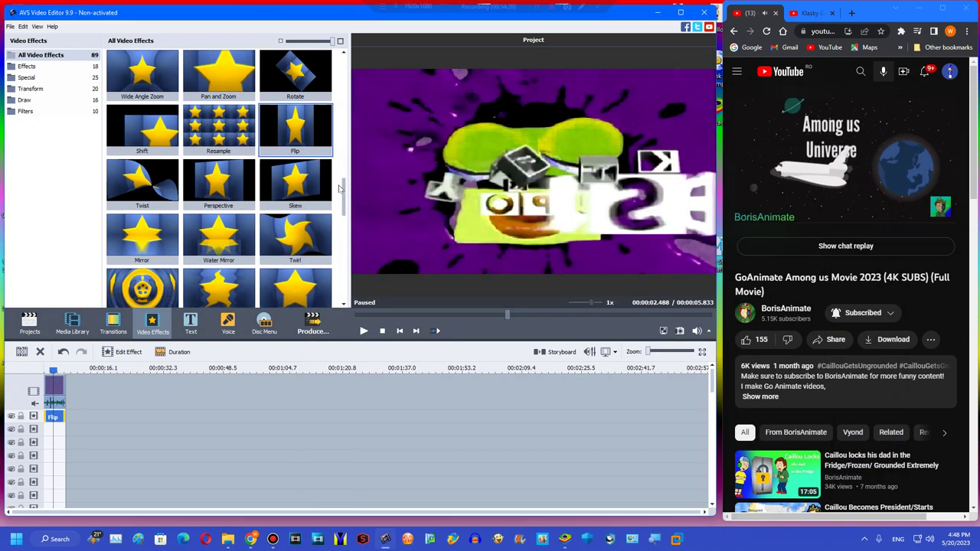
left_click_drag(294, 248, 56, 419)
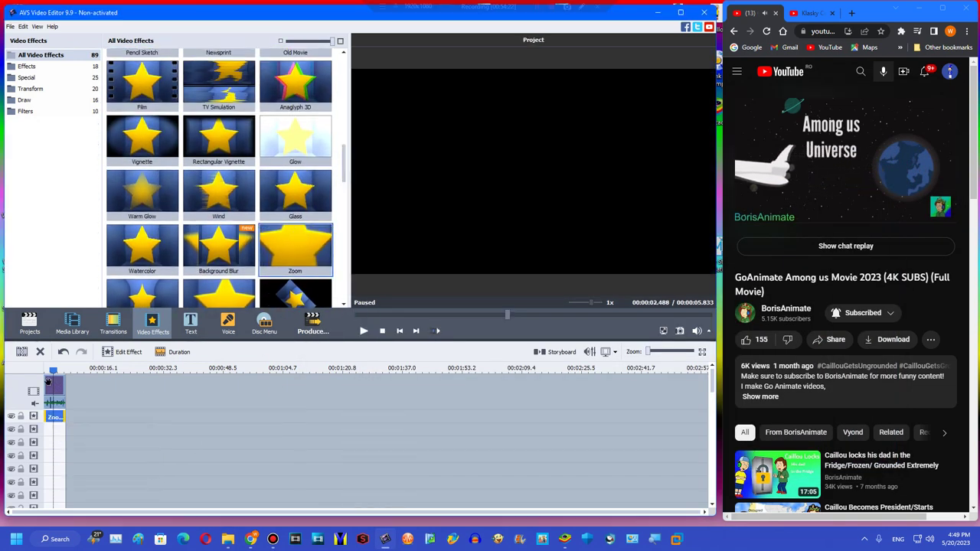
left_click(212, 354)
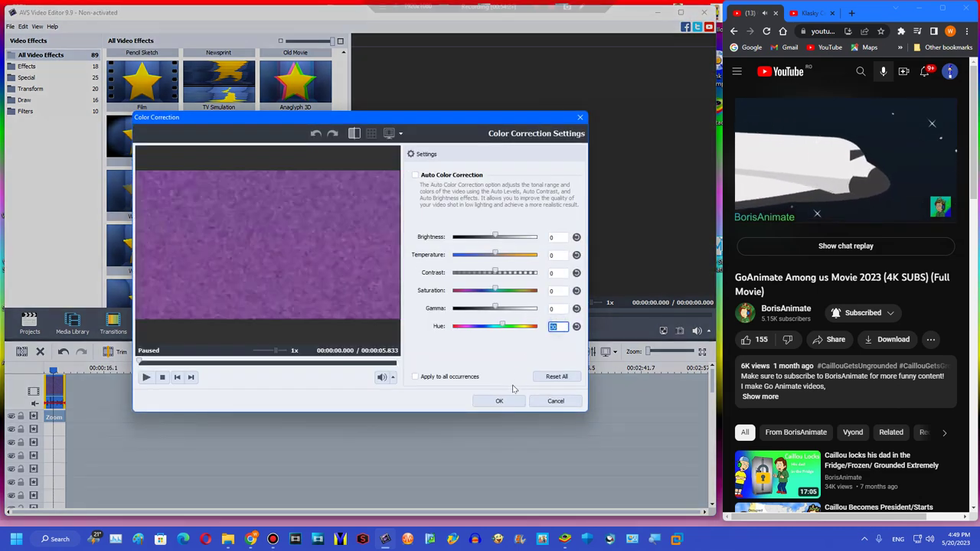
left_click(498, 400)
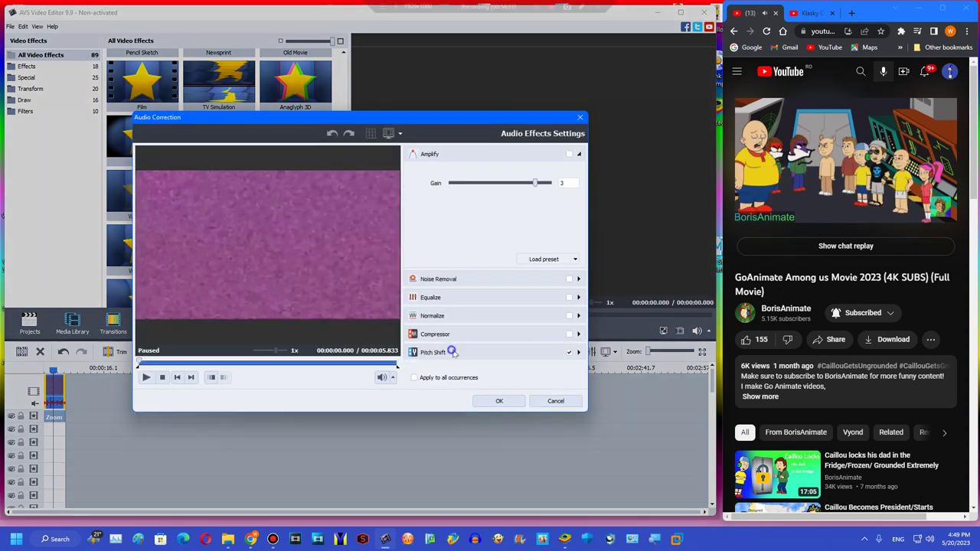
Set the clip's Pitch Shift rate to 95 and preview the sound
left_click(433, 350)
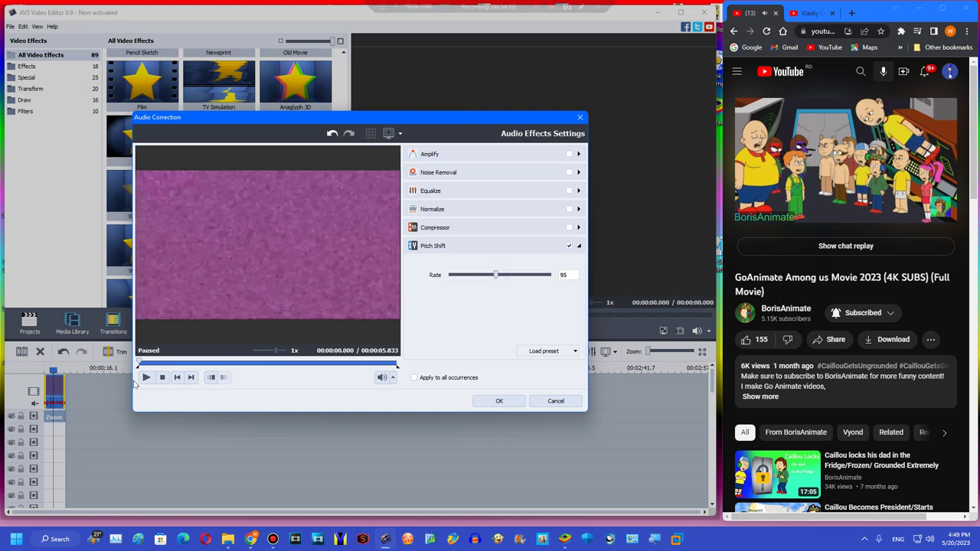
left_click(146, 376)
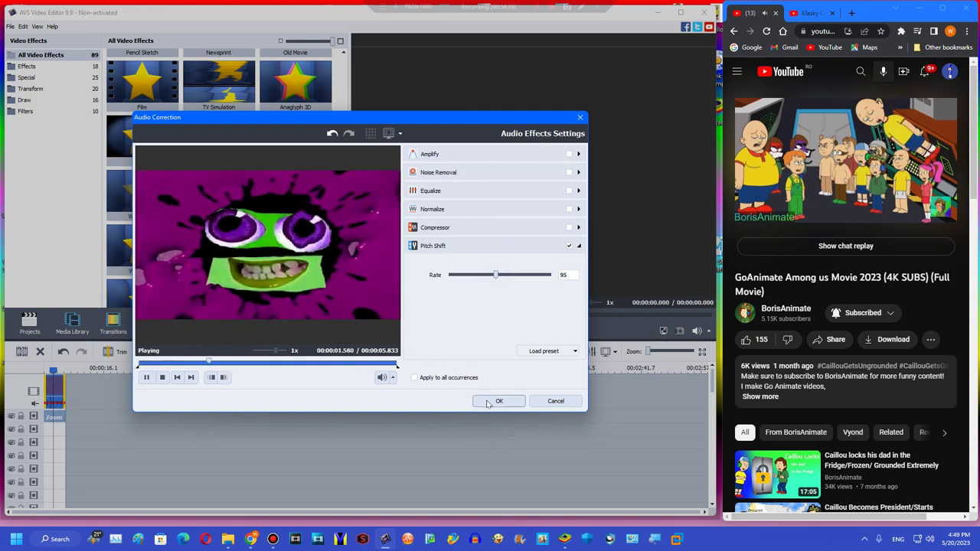
left_click(496, 280)
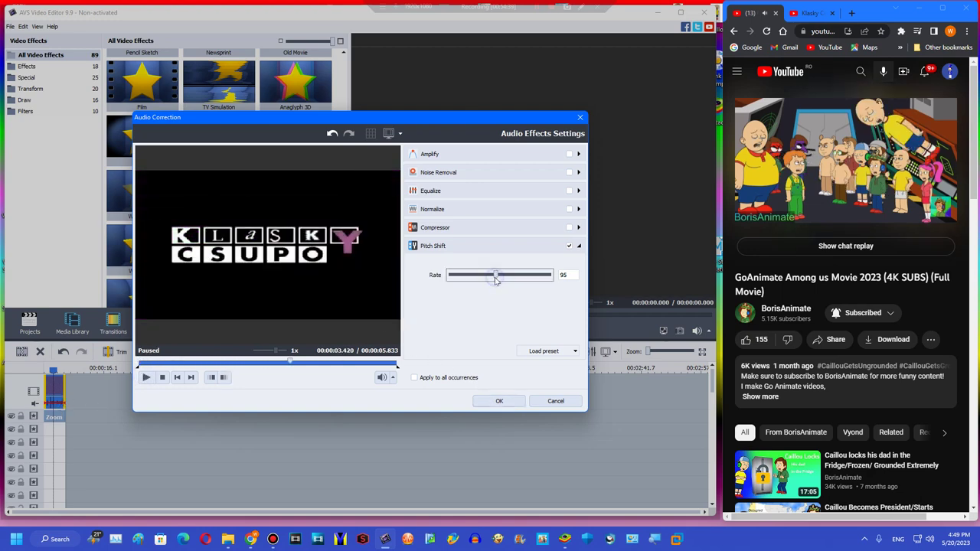
Apply the Pitch Shift rate of 95 and set the clip's Zoom effect to zoom 0 with Center X at -50
left_click(482, 402)
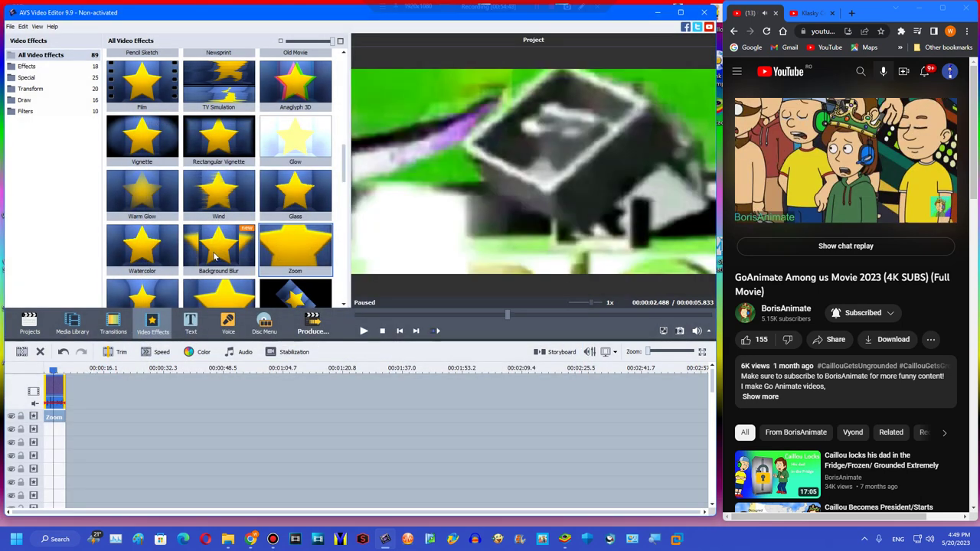
left_click(55, 416)
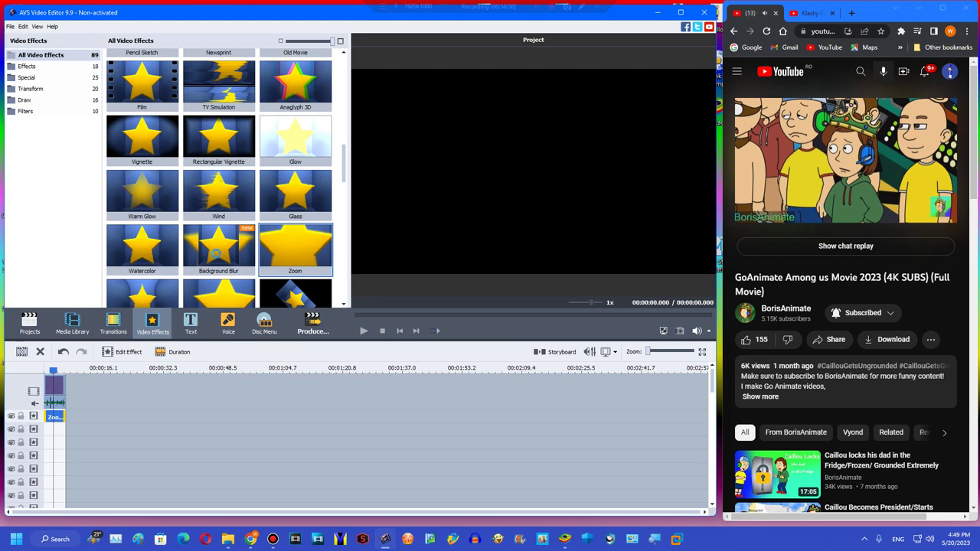
double_click(55, 416)
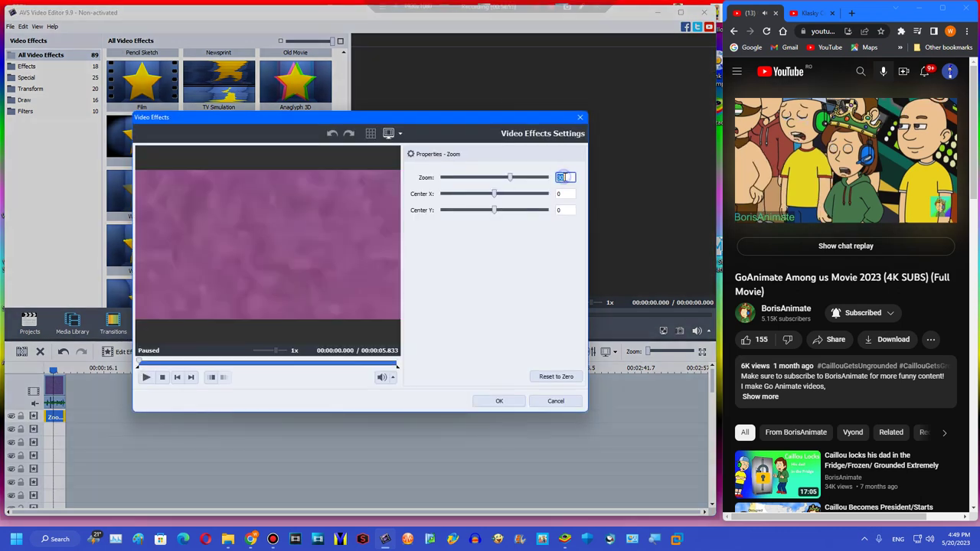
left_click(237, 363)
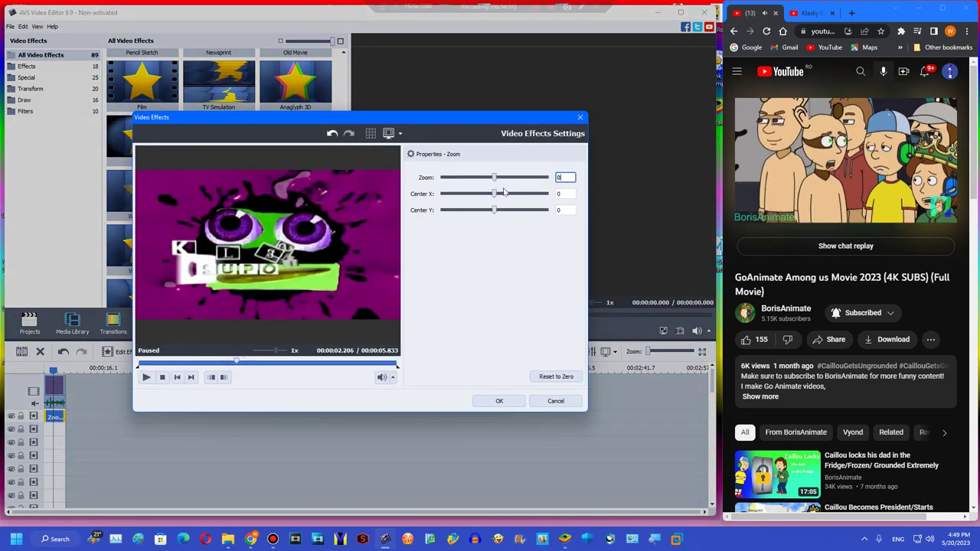
left_click_drag(498, 194, 471, 207)
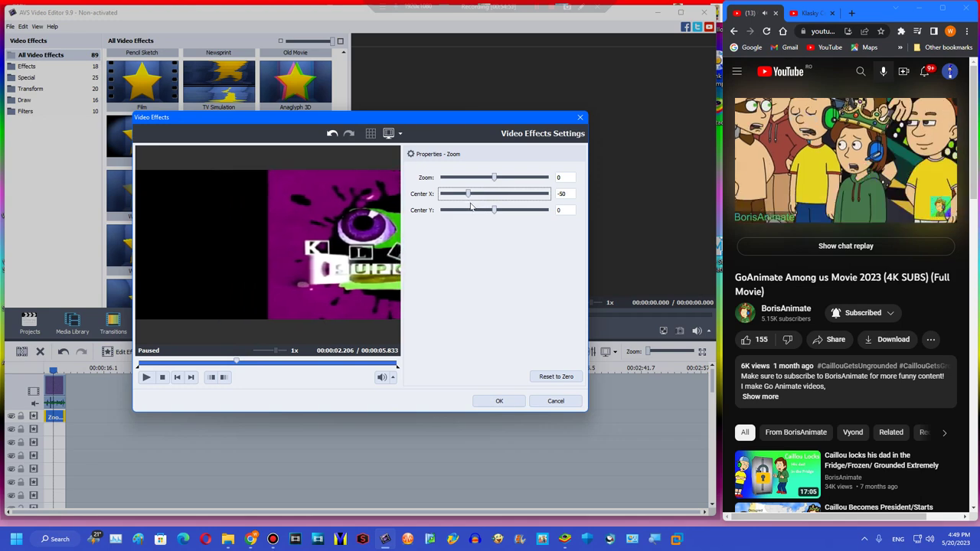
Search YouTube for "klasky csupo luig group split mari group" and open the Klasky Csupo in Luig Group & Mari Group video
left_click(794, 11)
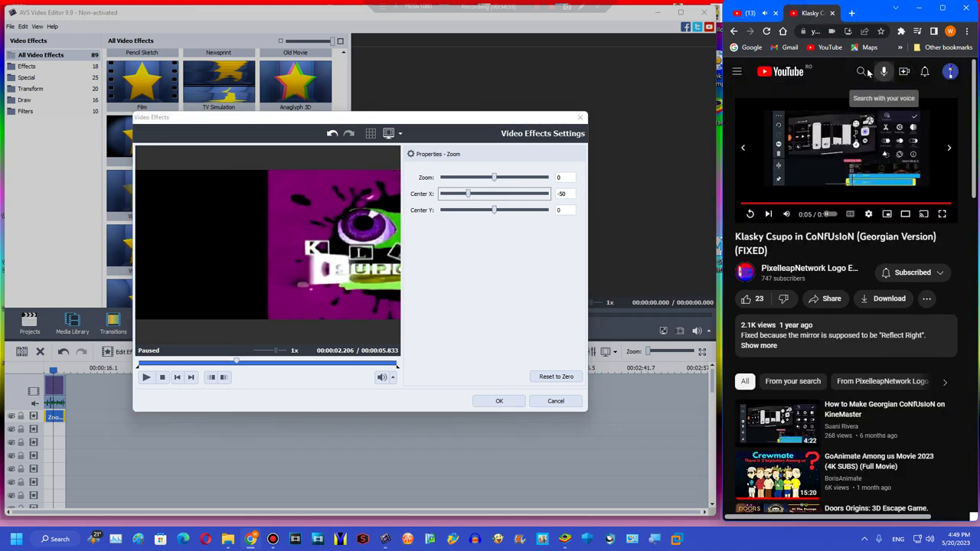
left_click(863, 71)
type("klasky")
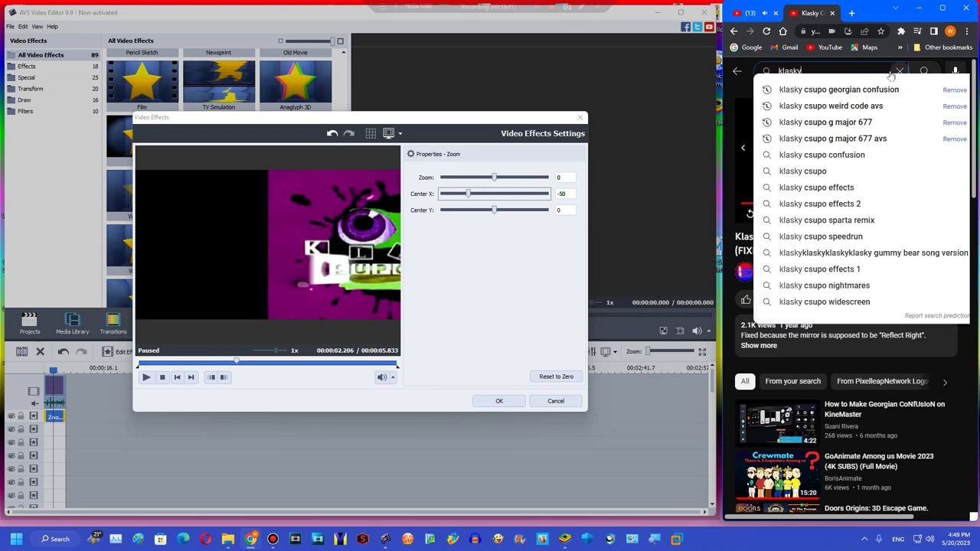
type(" csupo mari g")
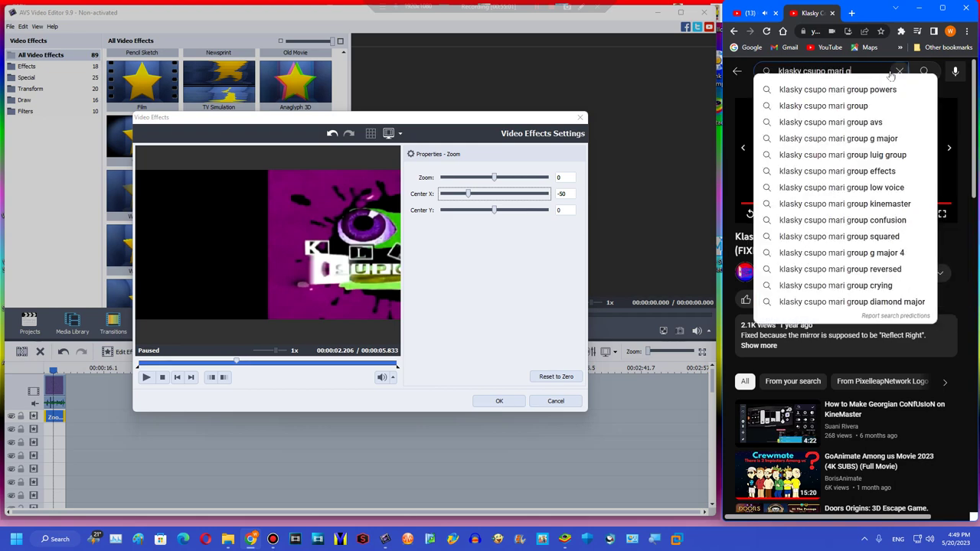
type("roup spl")
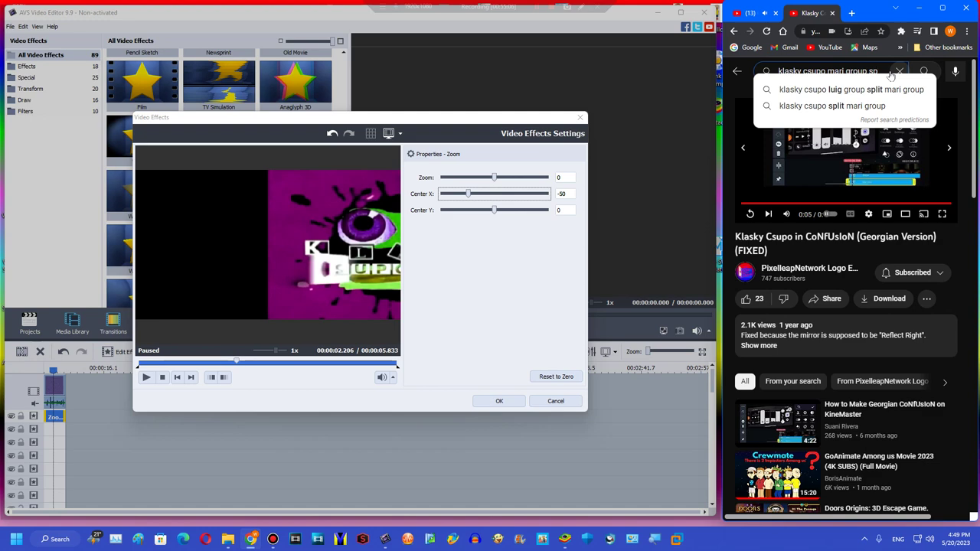
left_click(847, 89)
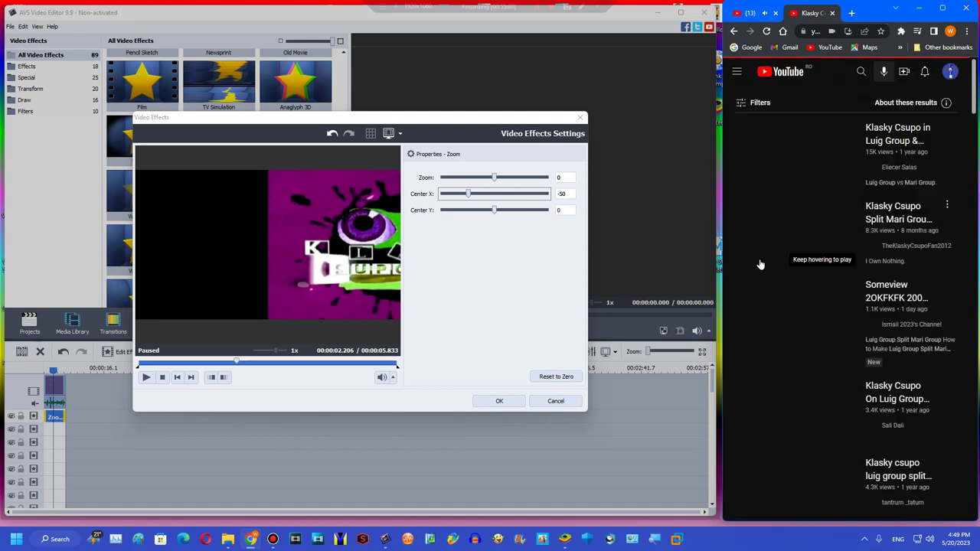
left_click(756, 182)
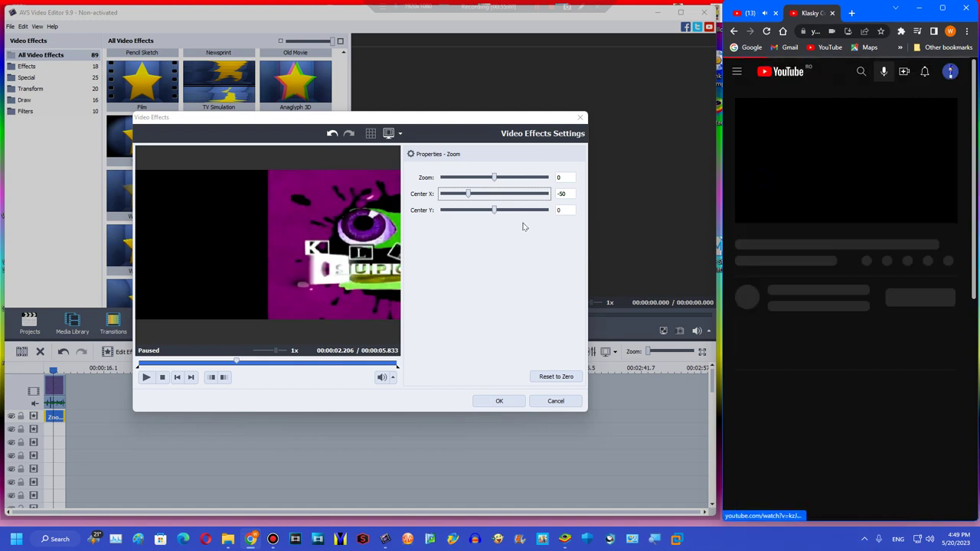
In AVS Video Editor, set the Zoom effect's Center X to 50 and apply it
left_click(565, 194)
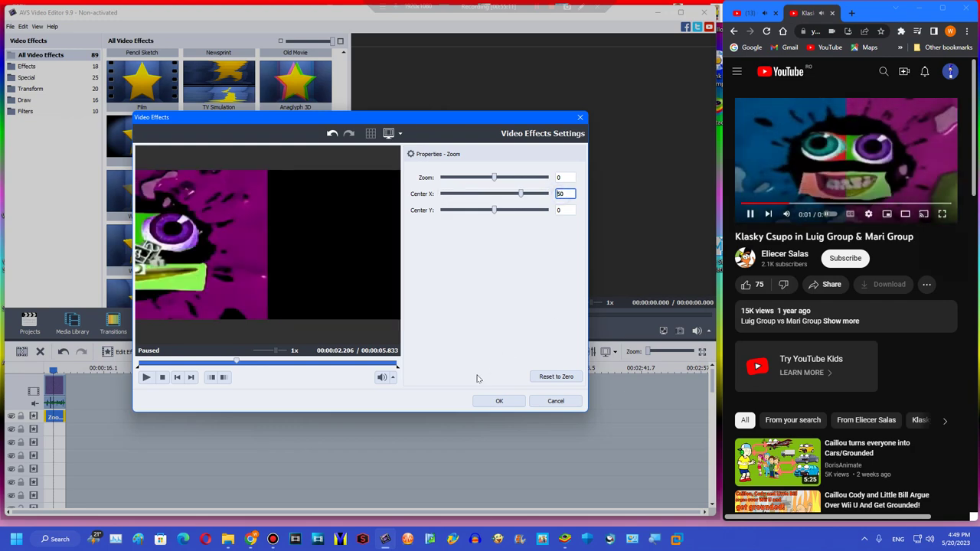
left_click(499, 401)
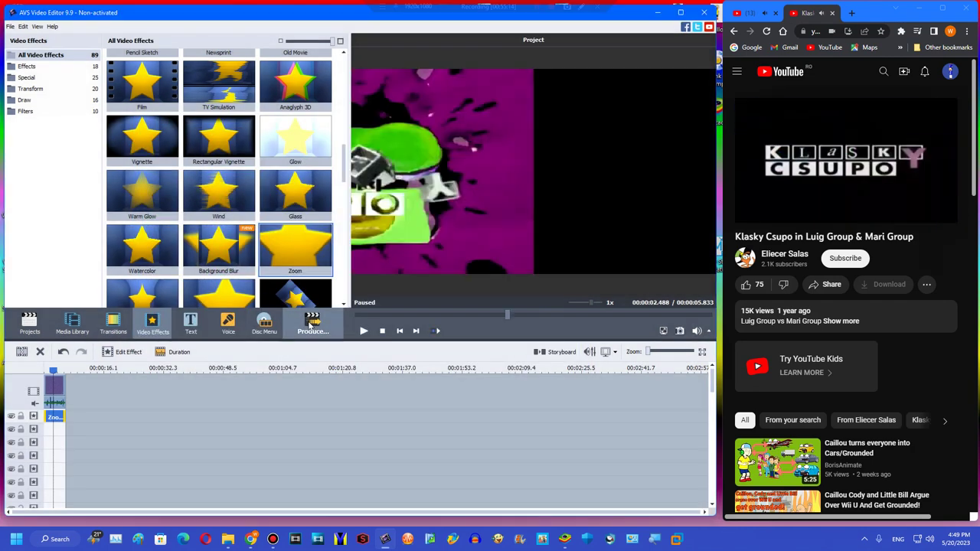
Produce the project as the WMV file Untitled37a in L:\My User Videos v2 and open the output folder
left_click(310, 325)
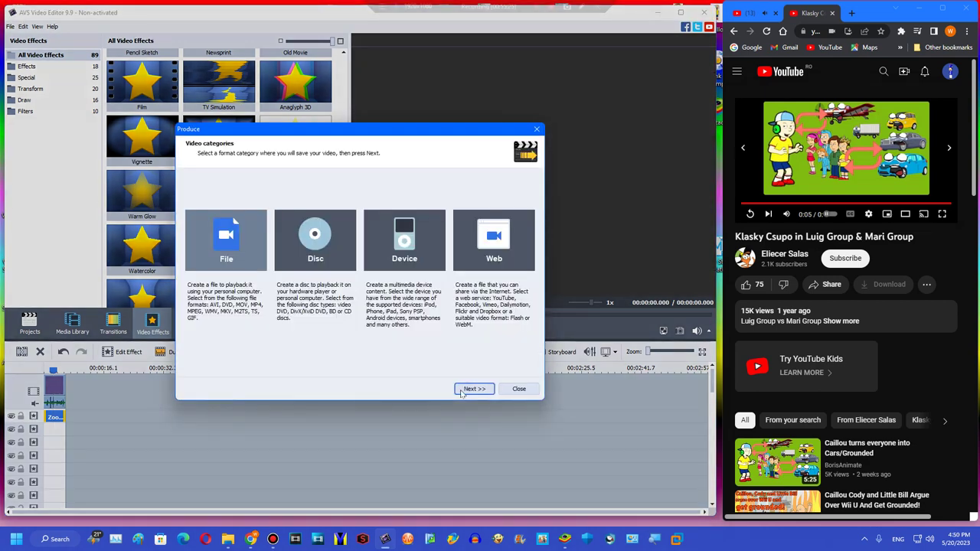
left_click(473, 389)
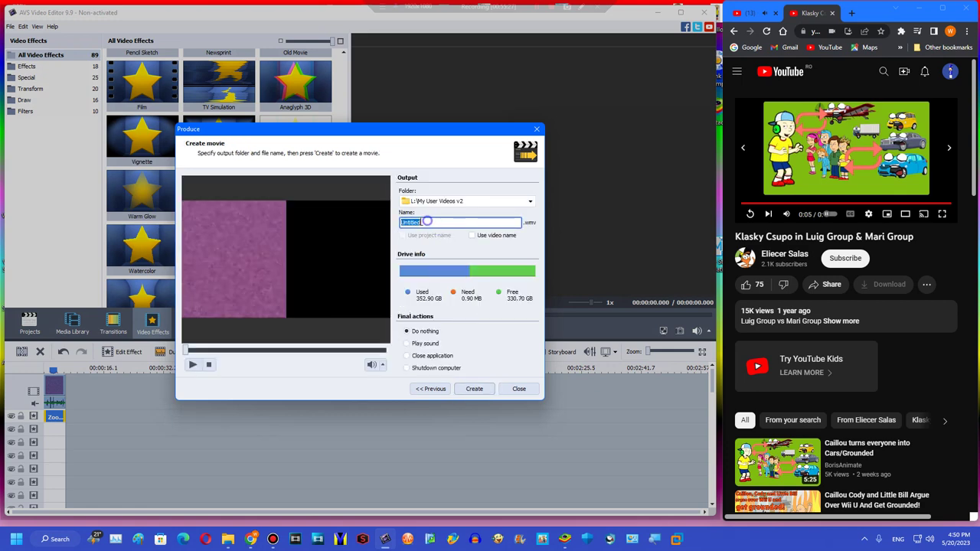
left_click(474, 389)
left_click(321, 321)
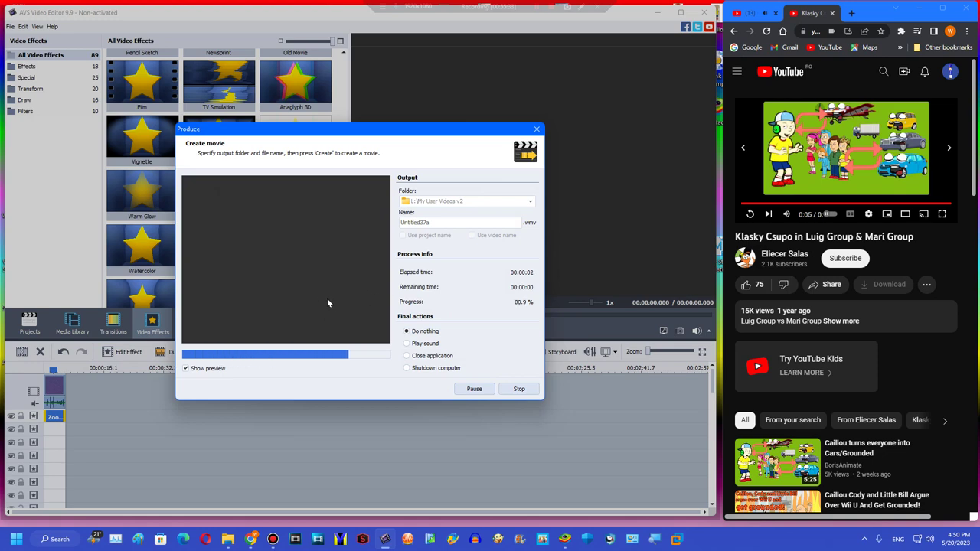
left_click(324, 287)
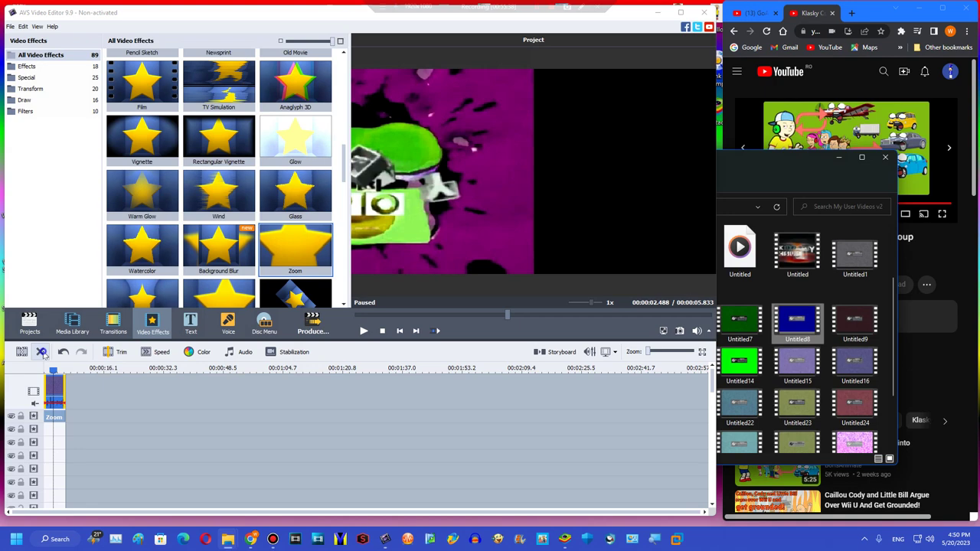
Empty the timeline and import Untitled37a from the My User Videos v2 folder into the media library
left_click(72, 326)
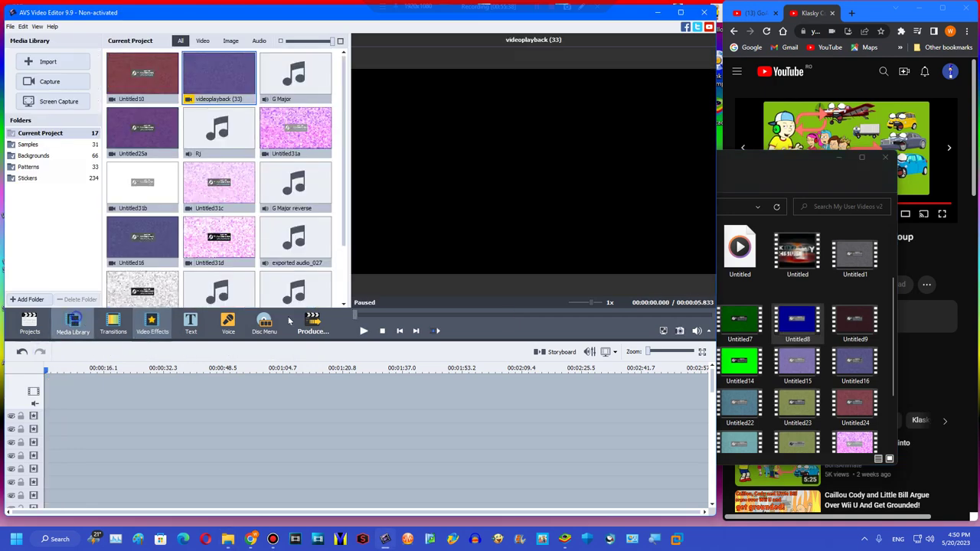
left_click(739, 343)
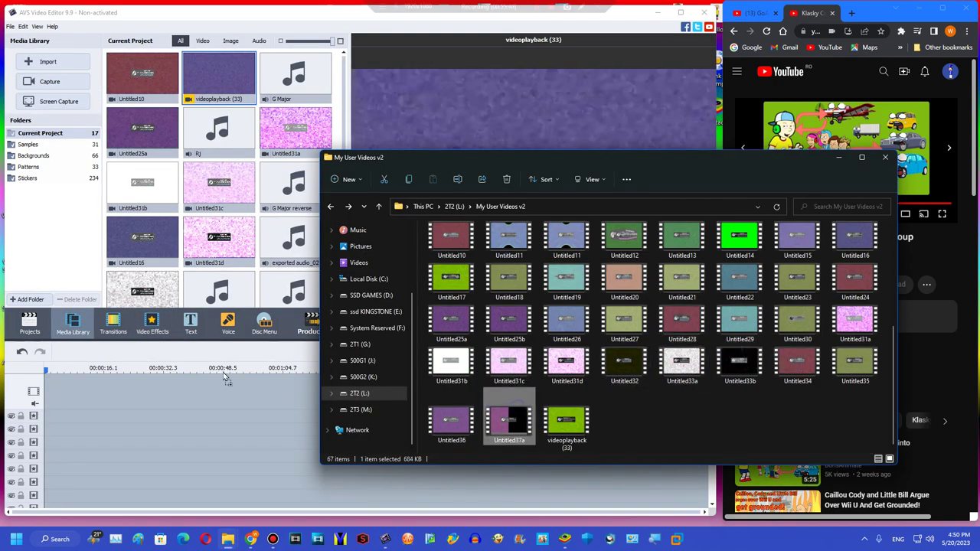
left_click_drag(211, 256, 211, 256)
Place the videoplayback (33) clip at the start of the main video track
mouse_move(211, 81)
left_mouse_down()
mouse_move(92, 393)
mouse_move(79, 385)
mouse_move(92, 385)
mouse_move(212, 69)
left_mouse_up()
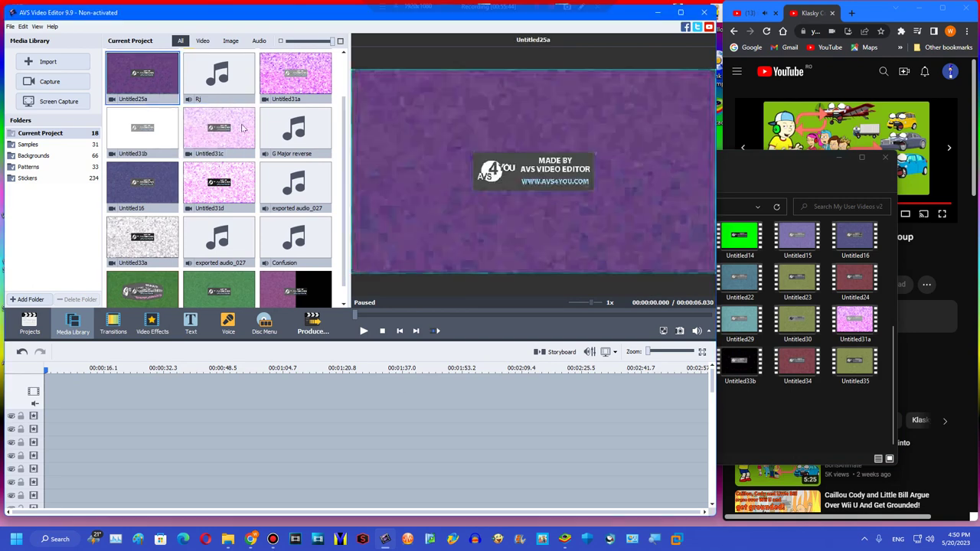
left_click_drag(344, 134, 344, 91)
left_click_drag(219, 76, 140, 387)
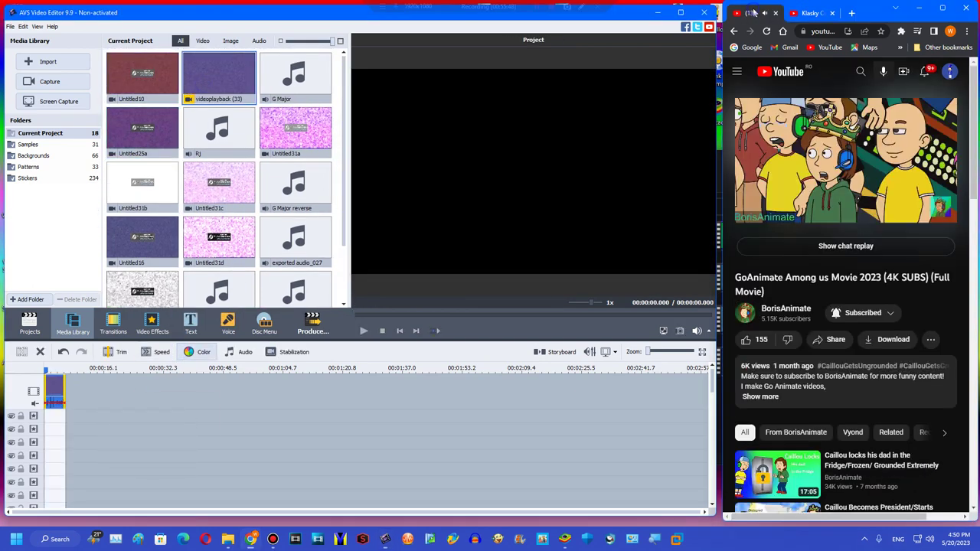
Set the videoplayback (33) clip's hue to -56 and apply a Pitch Shift with rate 107 to its audio
left_click(199, 351)
left_click(222, 364)
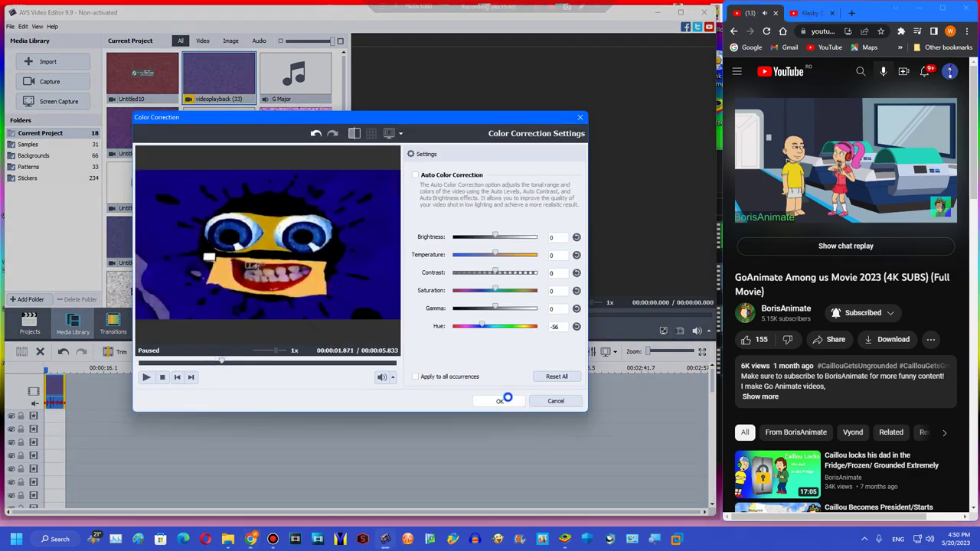
left_click(501, 401)
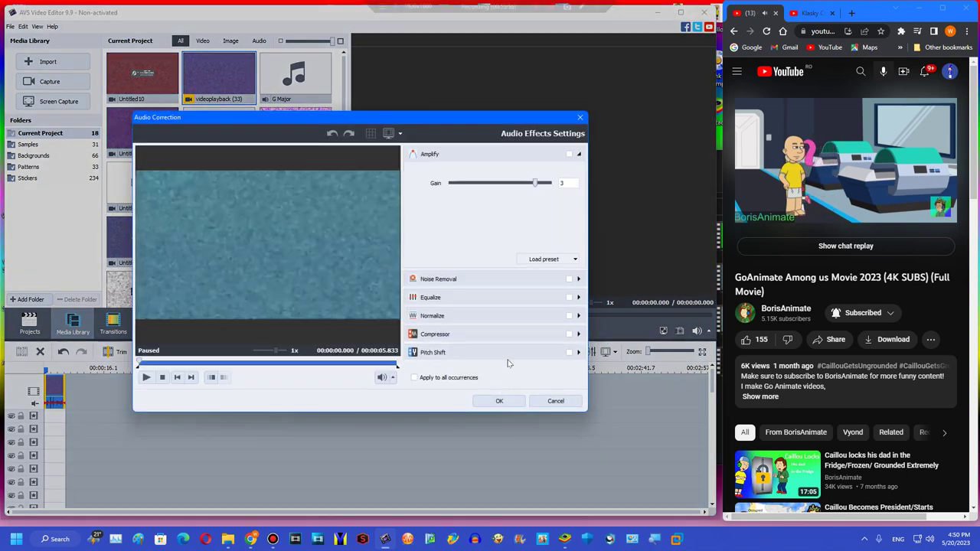
left_click(510, 351)
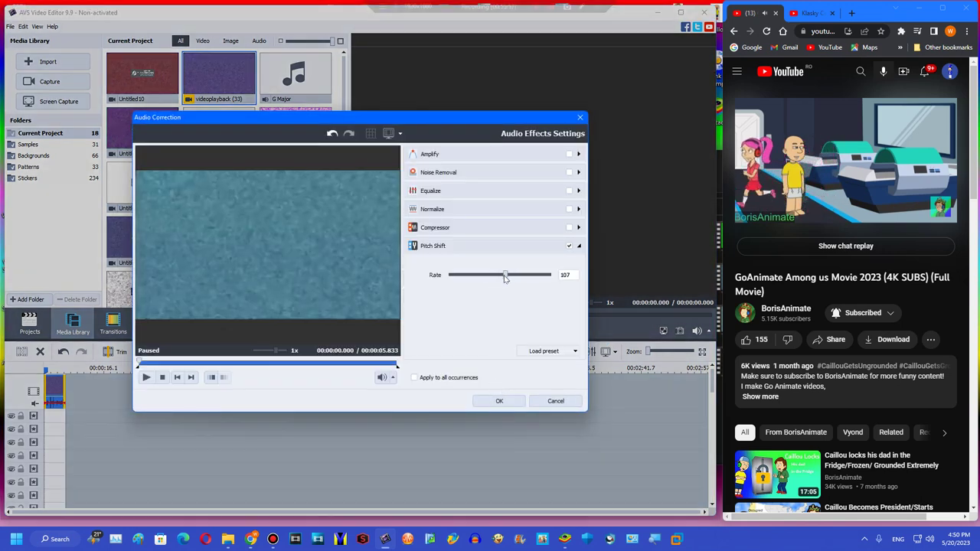
left_click(492, 403)
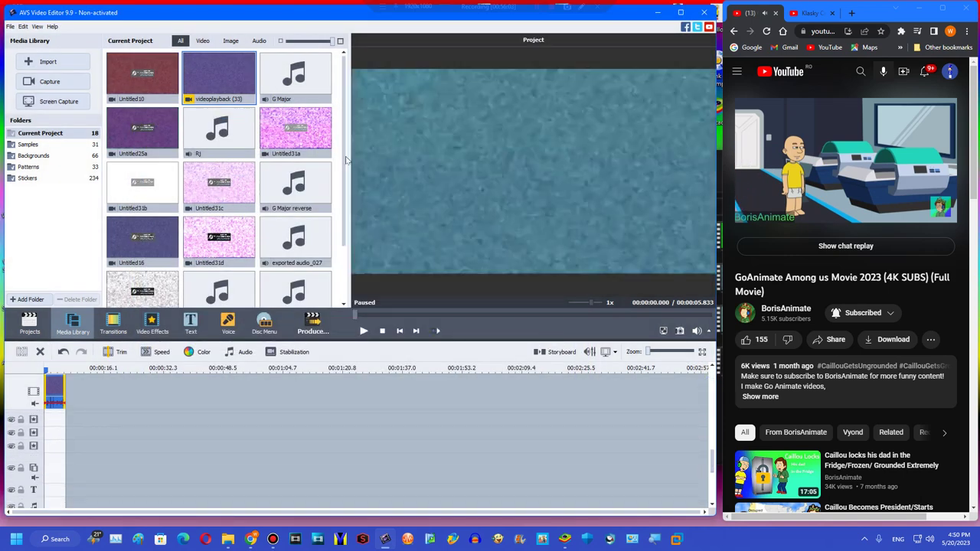
Add Untitled37a to the start of the video overlay track and enlarge the overlay to fill the whole frame
scroll(212, 265, "down", 1)
left_click_drag(270, 293, 58, 462)
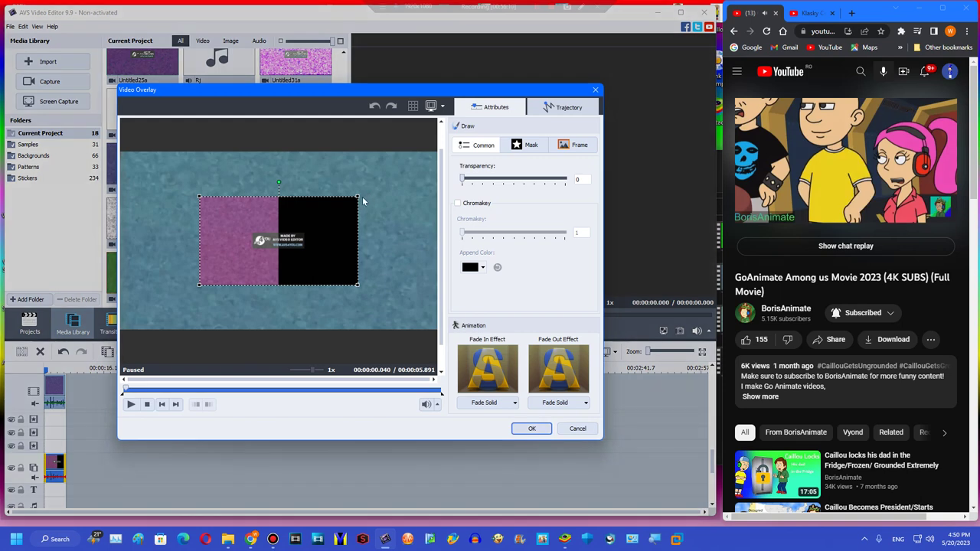
left_click_drag(395, 192, 437, 161)
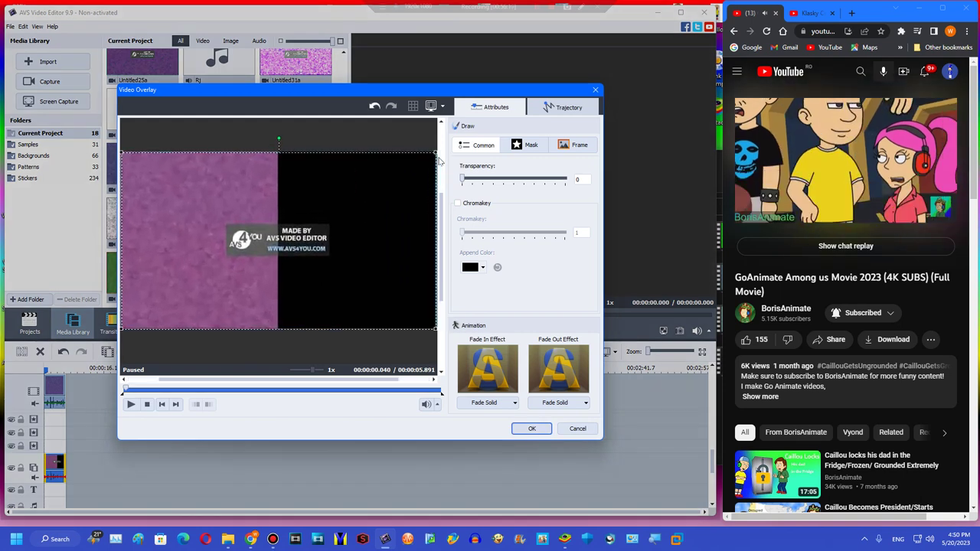
left_click(130, 404)
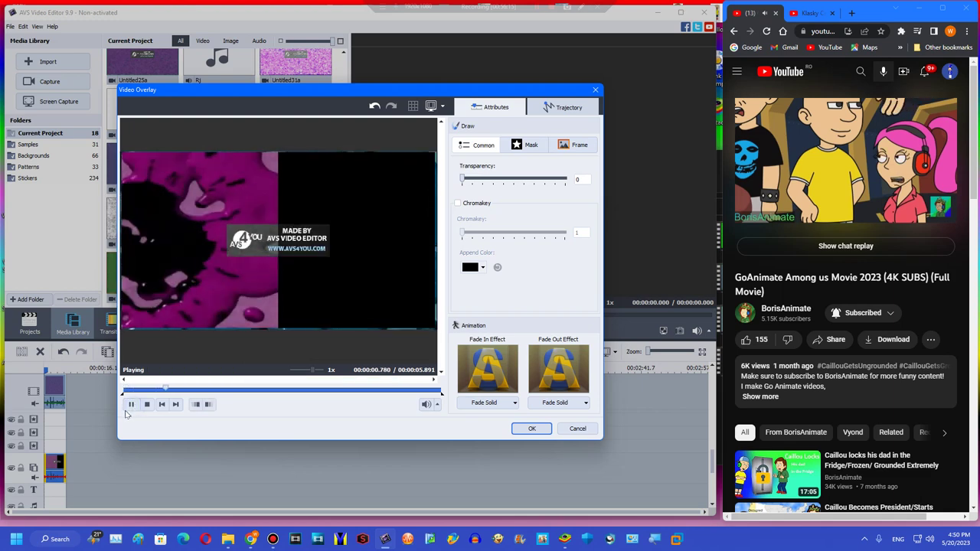
left_click(130, 405)
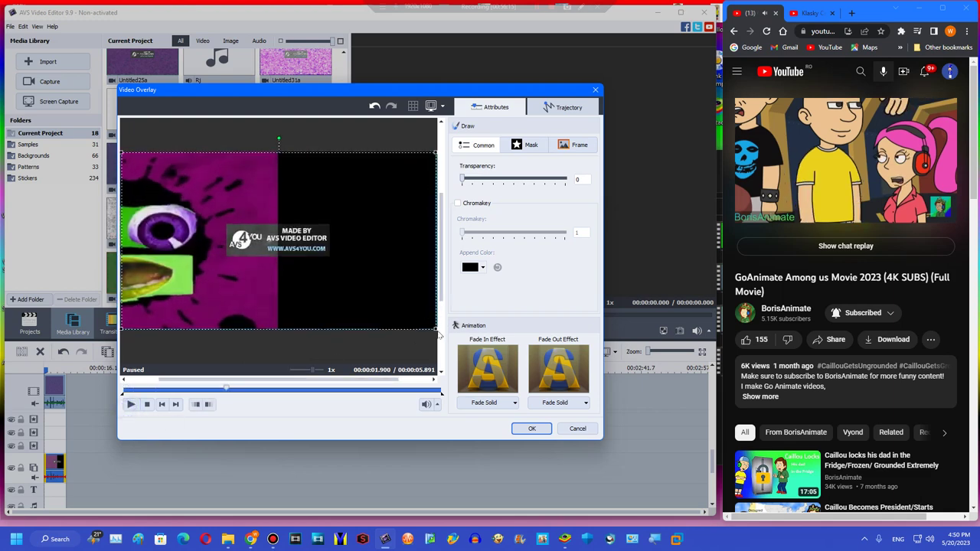
left_click_drag(436, 334, 437, 335)
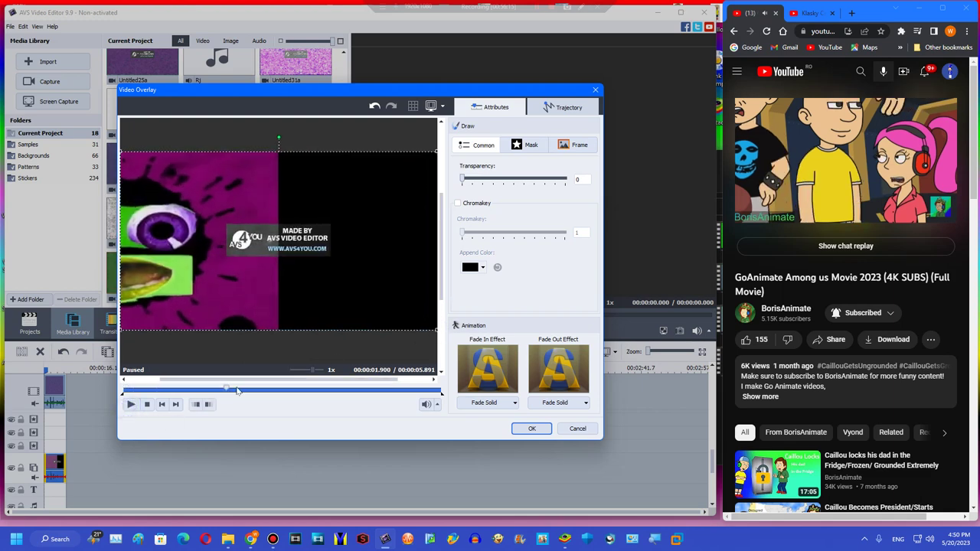
Shift the overlay so its picture covers the right half of the frame and lines up with the face underneath, checking the alignment in playback
left_click_drag(151, 279, 308, 279)
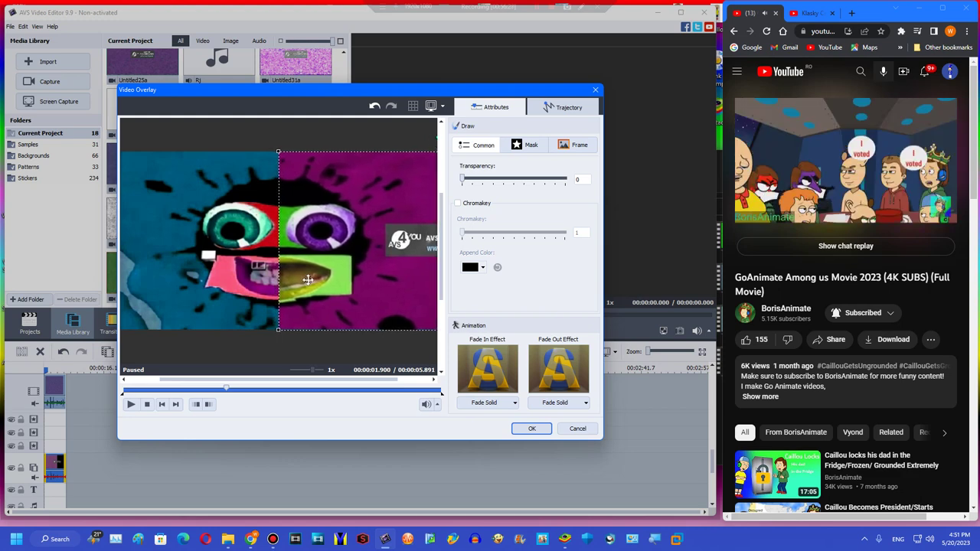
left_click(131, 404)
left_click(131, 404)
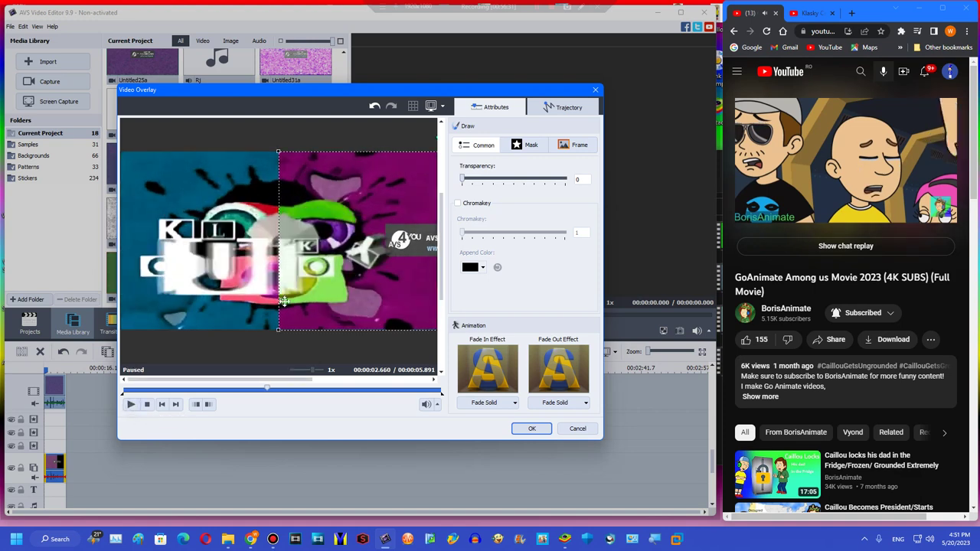
left_click_drag(299, 297, 296, 299)
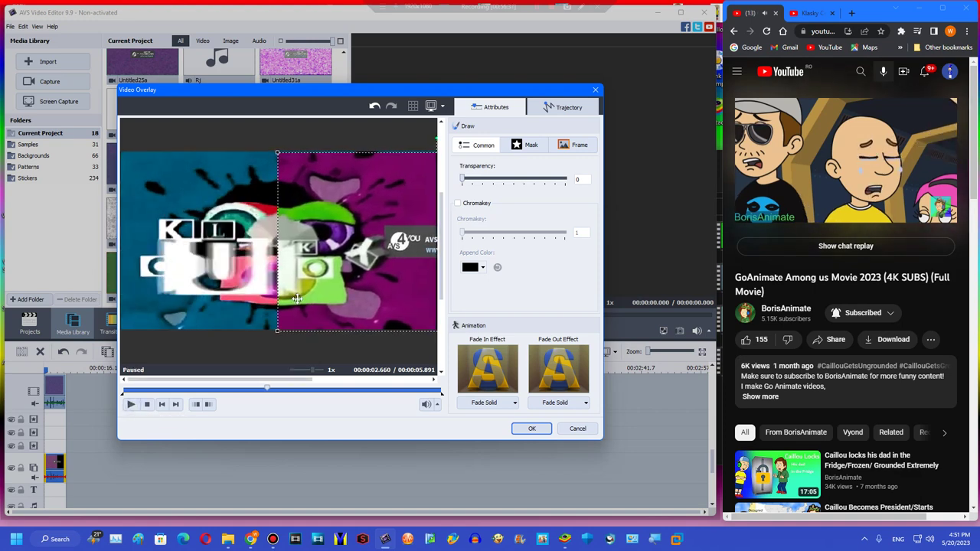
left_click(290, 391)
left_click_drag(310, 389, 265, 392)
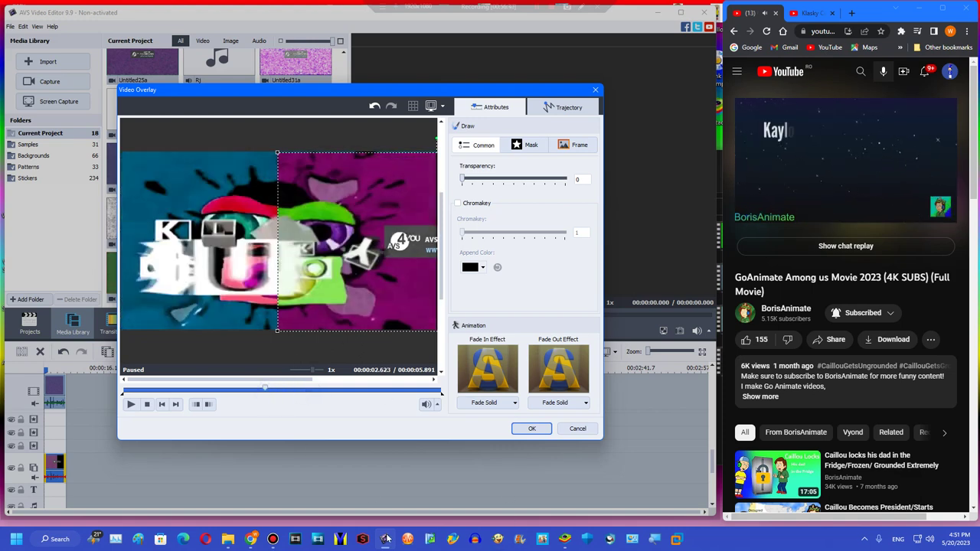
left_click(655, 541)
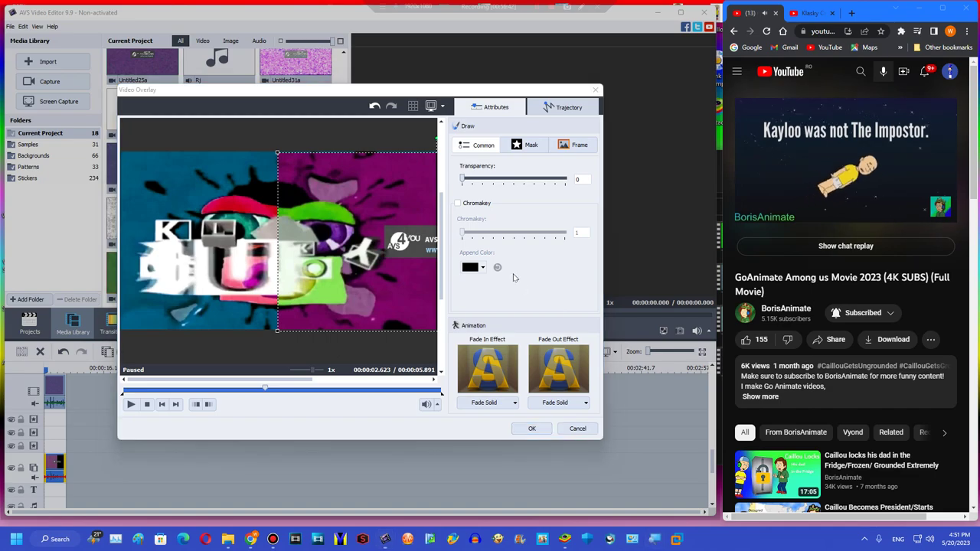
Check the overlay's alignment along the split under magnification, replay the clip from the beginning, and accept the overlay placement
left_click(82, 478)
left_click(82, 478)
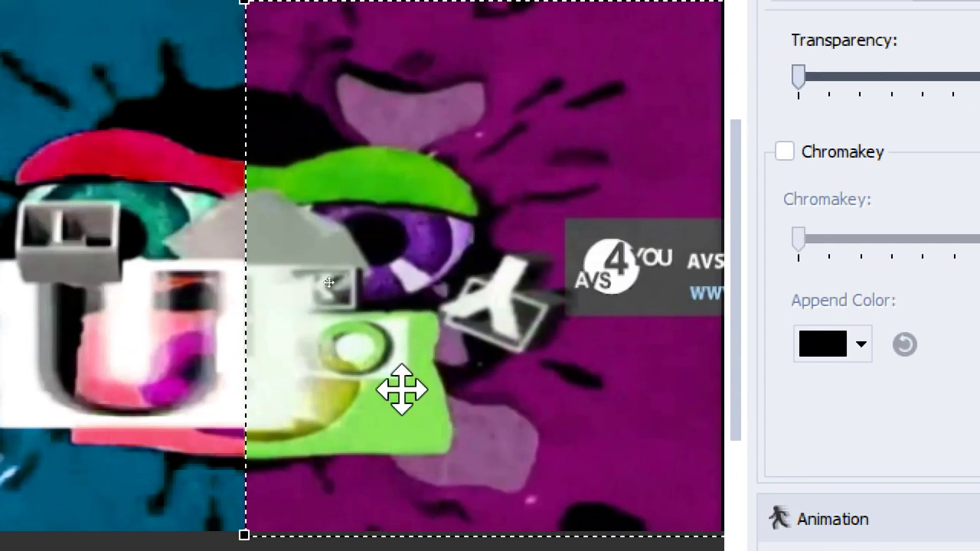
left_click_drag(401, 390, 433, 347)
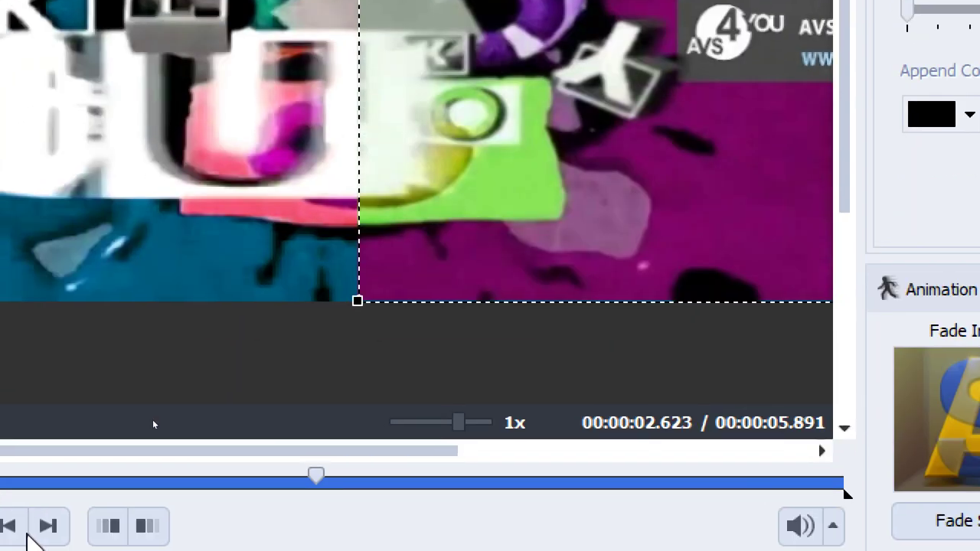
left_click(0, 525)
left_click(0, 526)
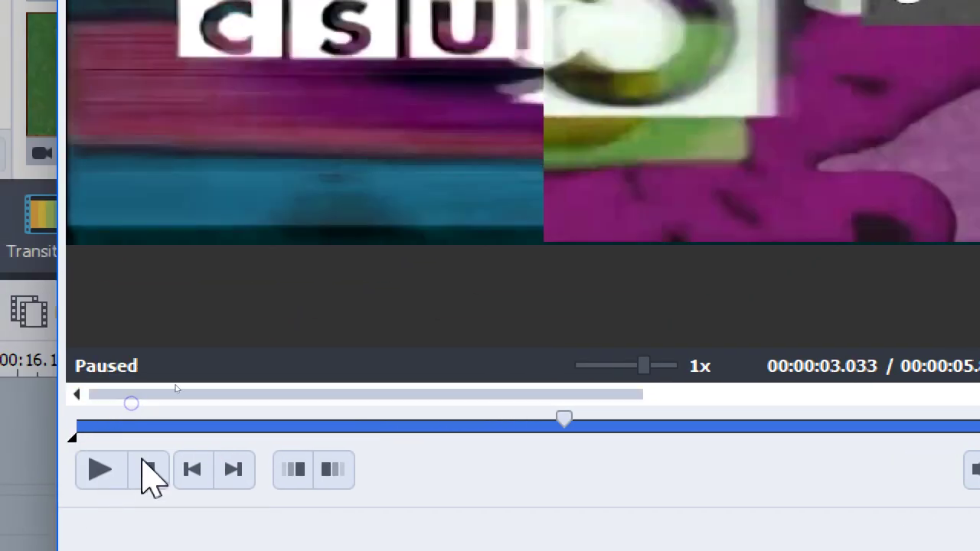
left_click(751, 109)
left_click_drag(750, 109, 751, 111)
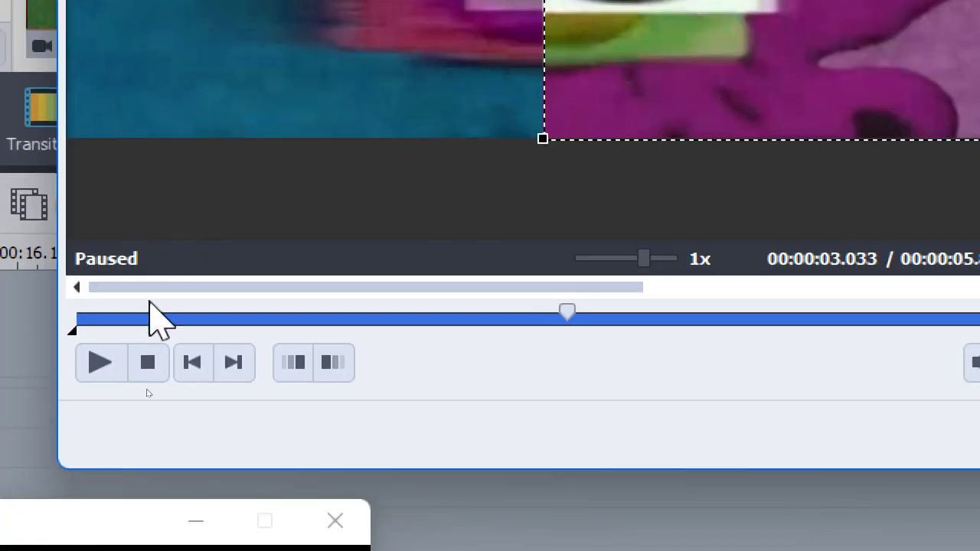
left_click(139, 316)
left_click(98, 361)
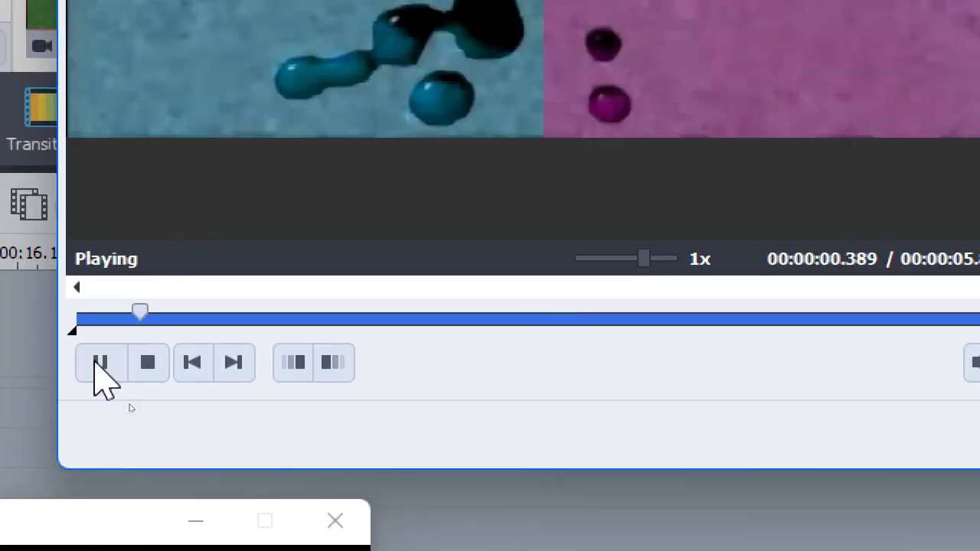
left_click(100, 361)
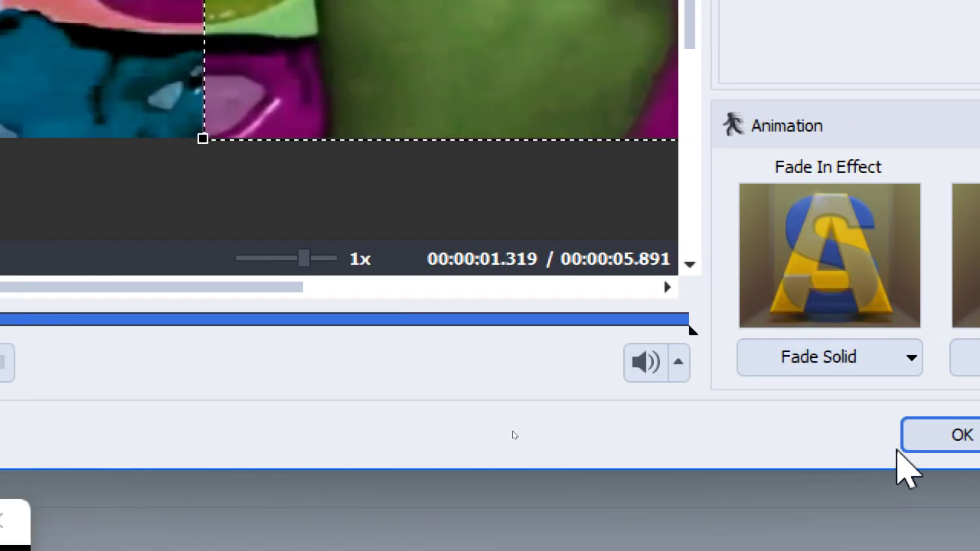
left_click(892, 442)
Return the magnification to 100%, play the composite project to review the split effect, and close Magnifier
left_click(96, 385)
left_click(95, 384)
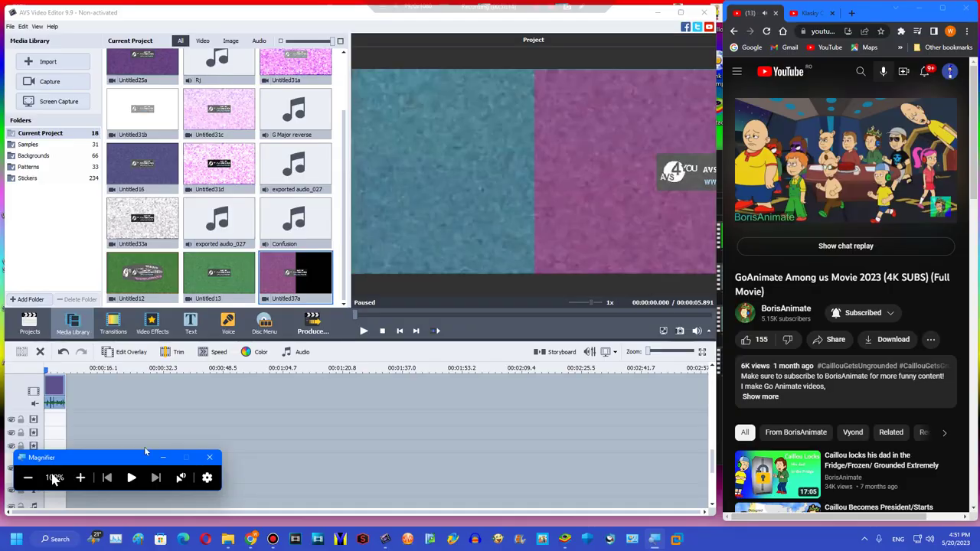
left_click(364, 333)
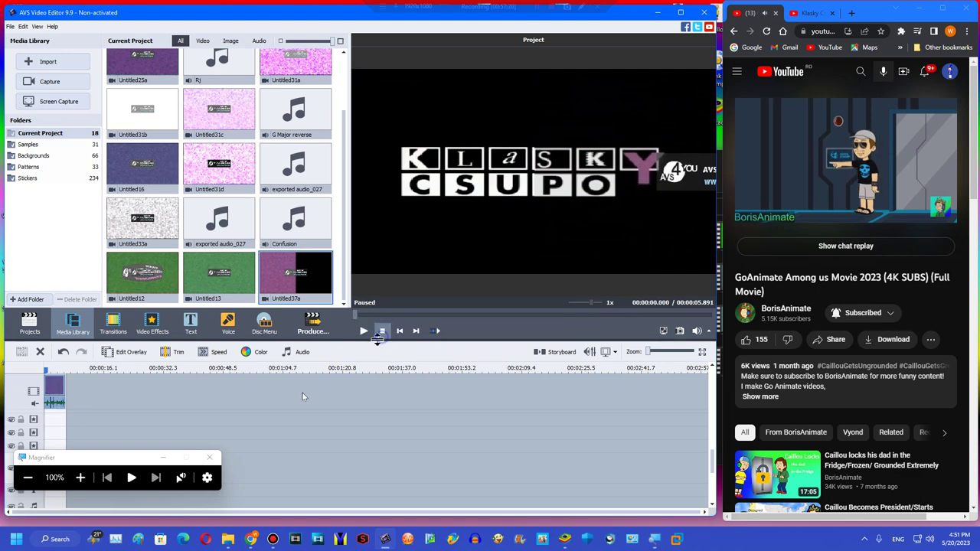
left_click(382, 331)
left_click(209, 457)
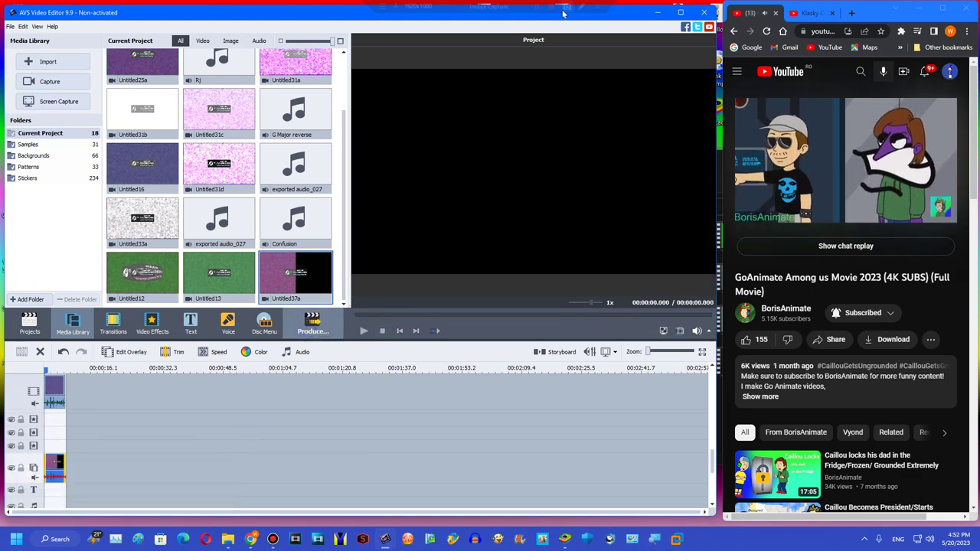
Pause the YouTube video playing in the browser
left_click(823, 142)
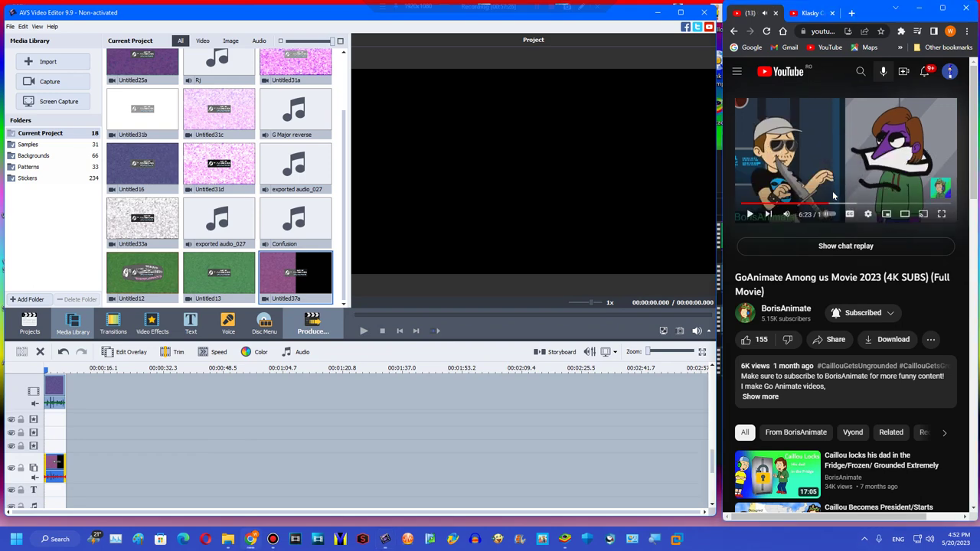
scroll(828, 177, "down", 10)
Produce the project as Untitled37b.wmv in L:\My User Videos v2 and open the output folder
left_click(313, 325)
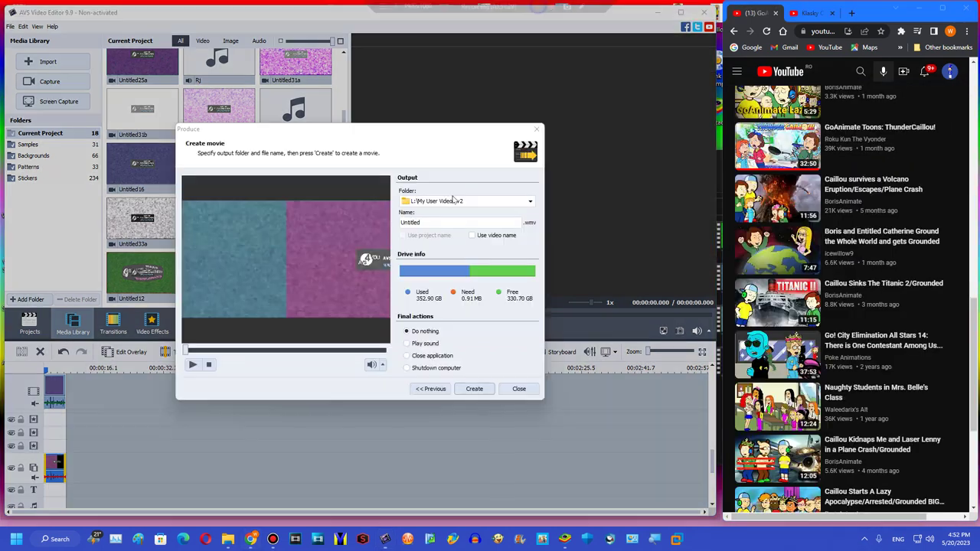
left_click(475, 390)
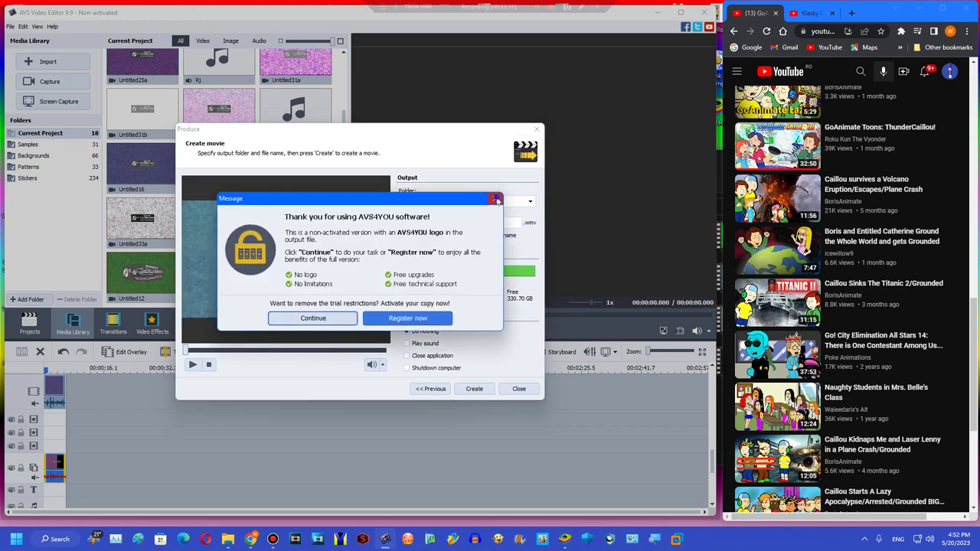
left_click(496, 199)
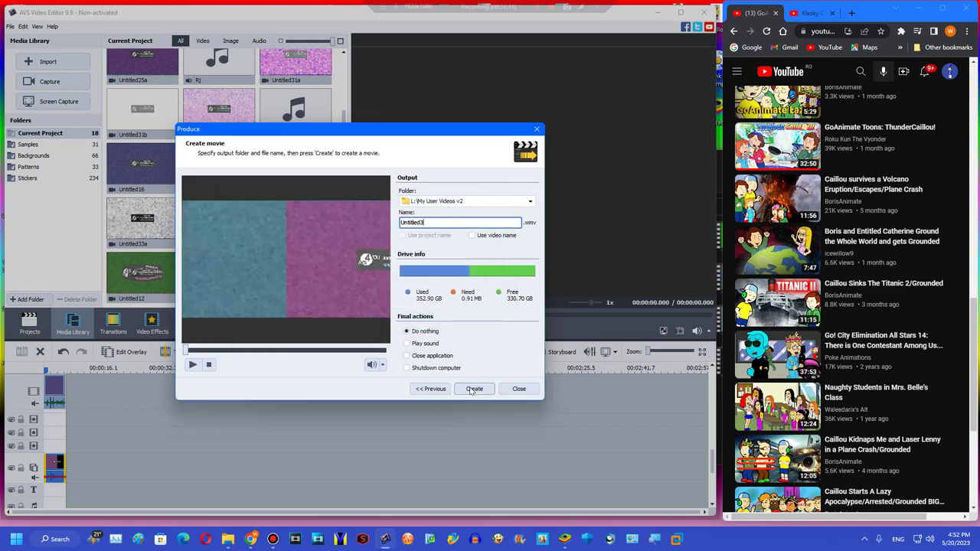
key("Return")
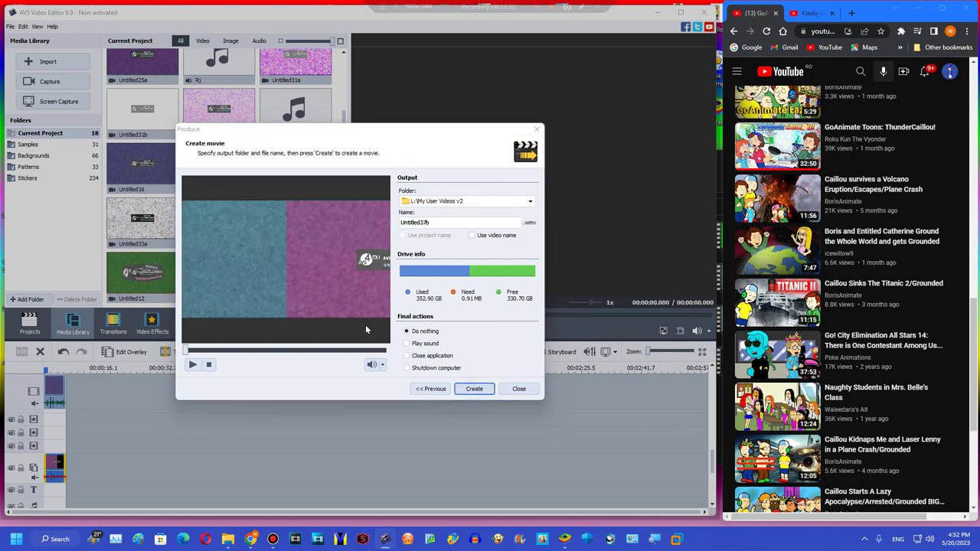
left_click(326, 319)
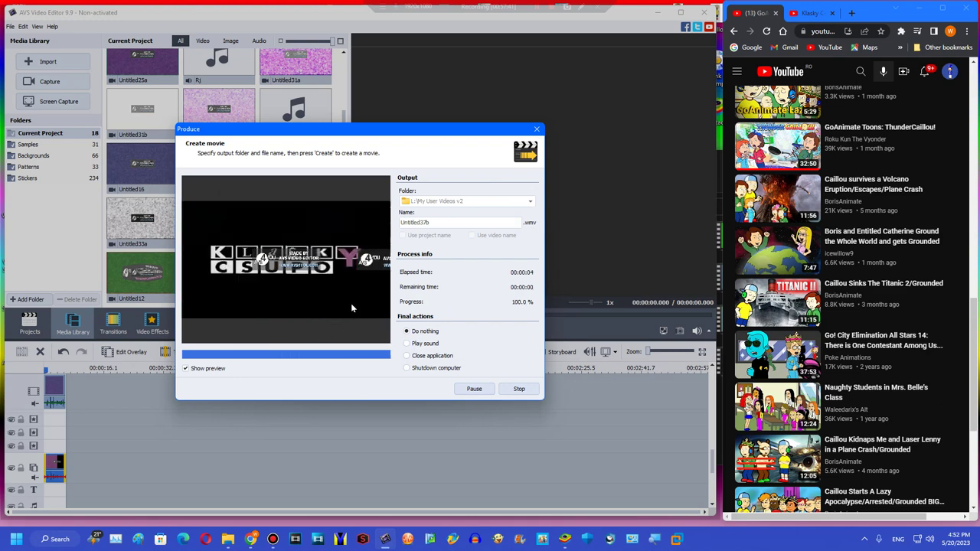
left_click(334, 285)
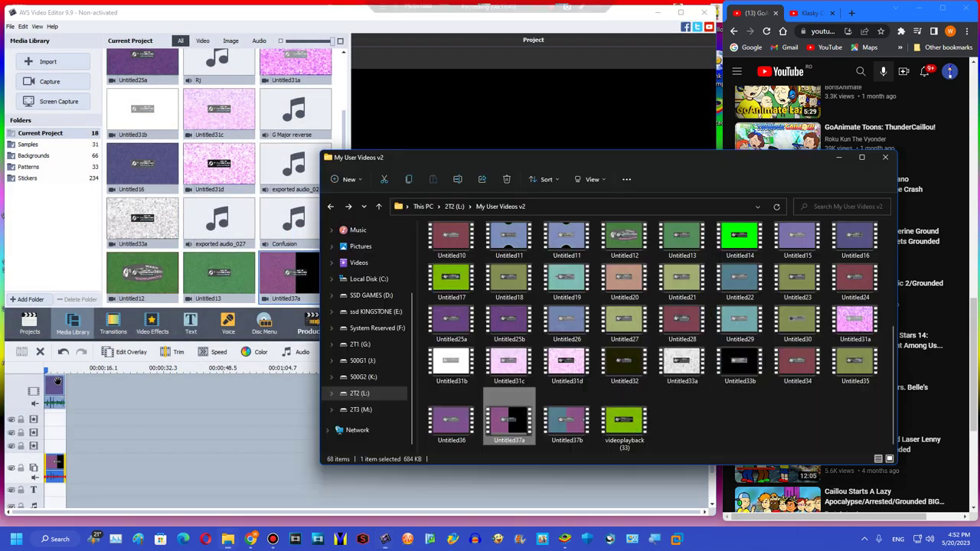
Replace the clip on the main video track with a fresh, uncorrected copy of videoplayback (33)
left_click(56, 392)
left_click(40, 352)
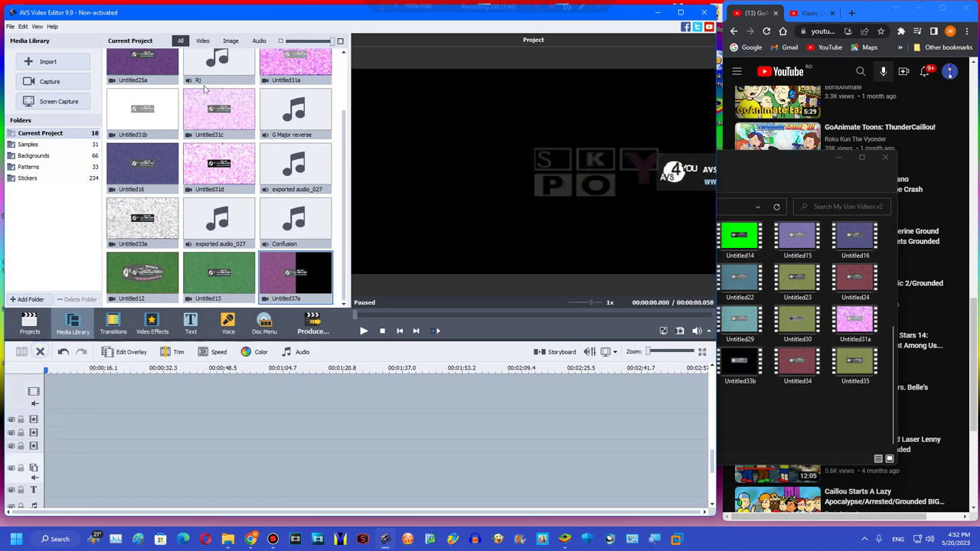
left_click(219, 65)
scroll(344, 138, "up", 2)
left_click_drag(219, 77, 74, 429)
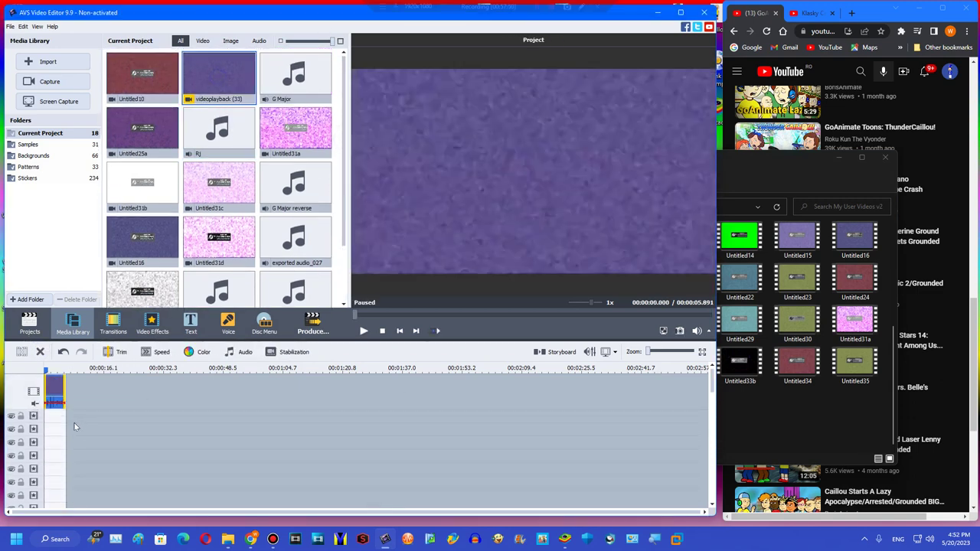
left_click(197, 351)
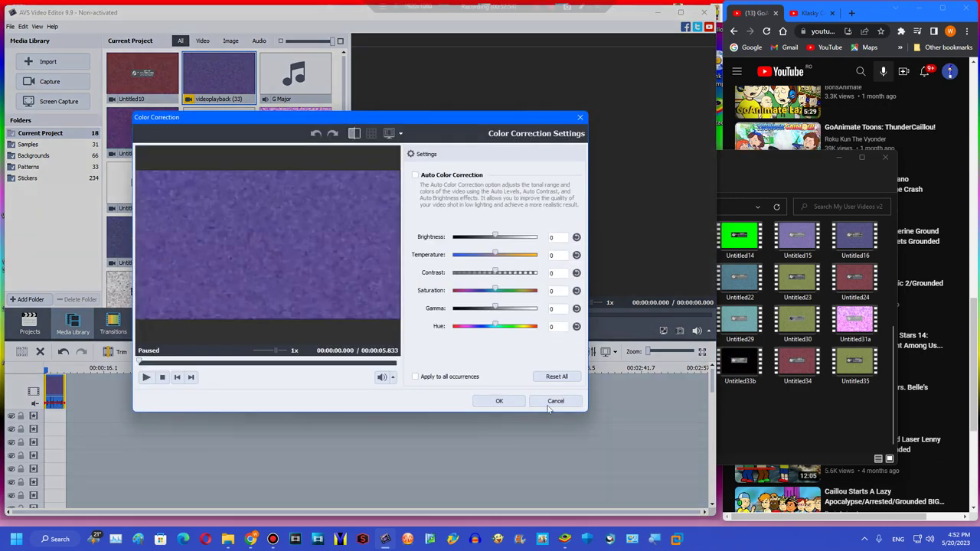
left_click(555, 401)
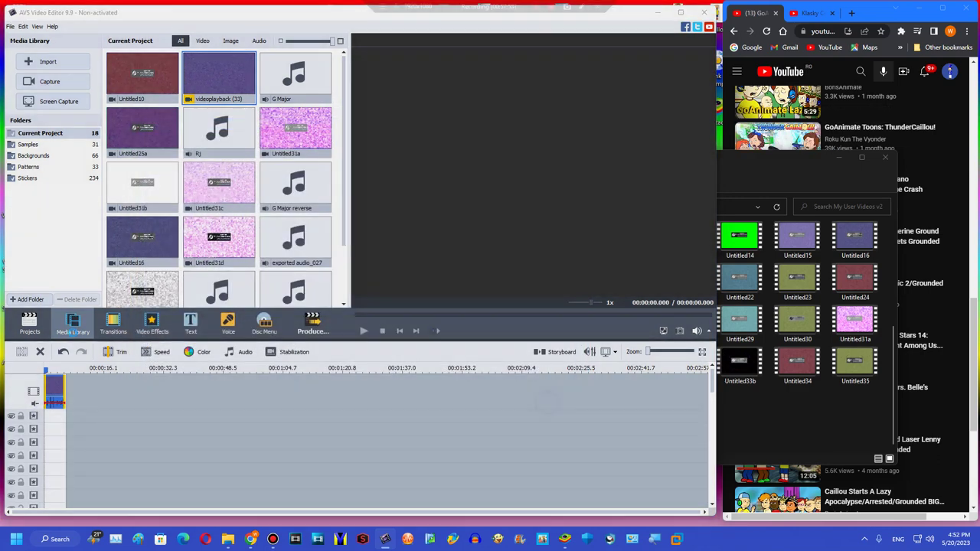
Add the Invert effect beneath the videoplayback (33) clip and trim it to the clip's length
left_click(152, 325)
scroll(346, 139, "down", 3)
scroll(346, 139, "up", 5)
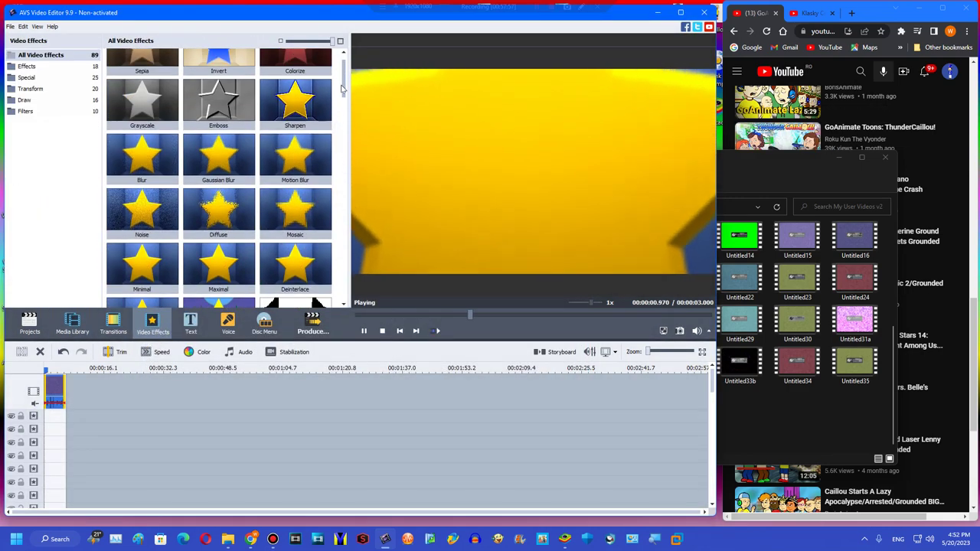
left_click_drag(218, 77, 48, 416)
left_click_drag(269, 419, 66, 417)
Delete the leftover Untitled37a clip from the video overlay track
scroll(71, 452, "down", 3)
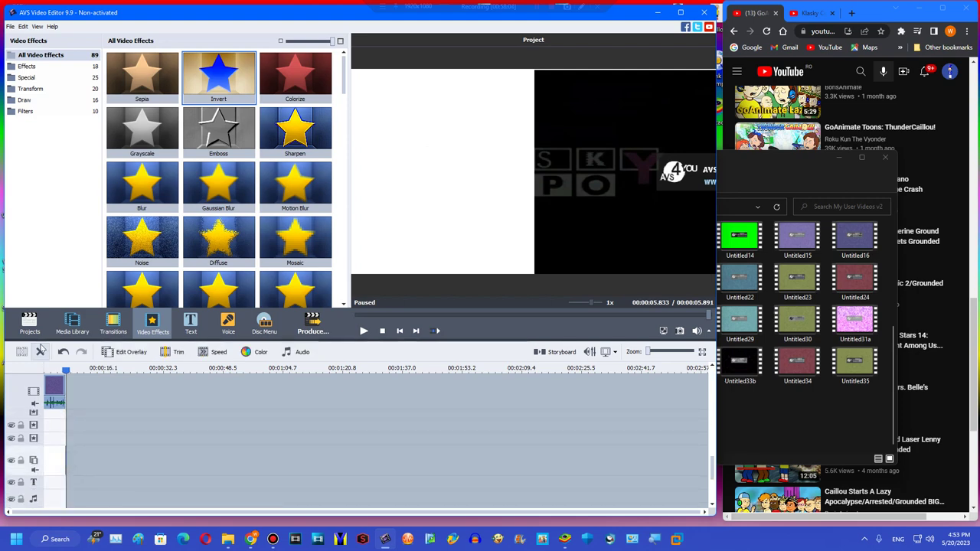
left_click(40, 351)
scroll(89, 455, "up", 3)
scroll(70, 441, "up", 1)
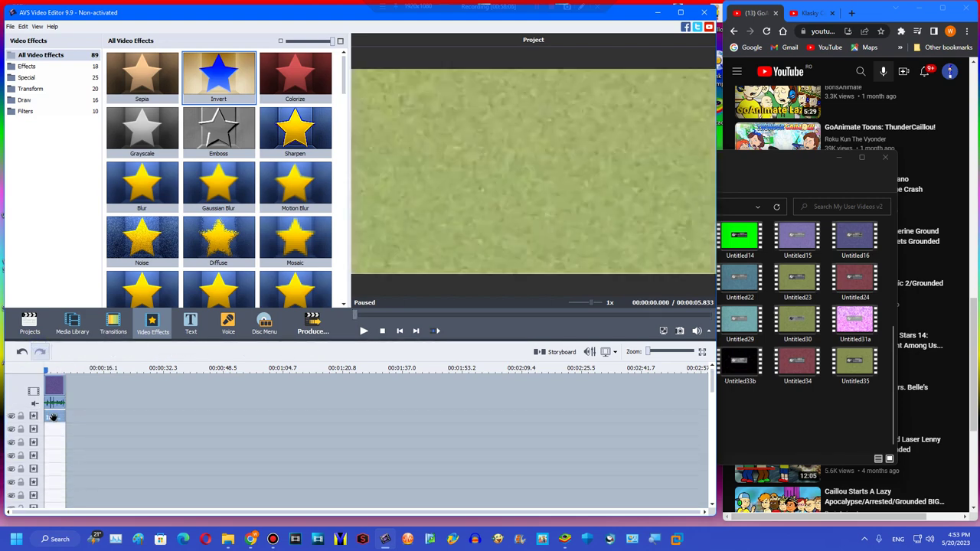
Duplicate the Invert effect onto the second video effects line and replace the copy with Colorize
right_click(51, 413)
left_click(72, 470)
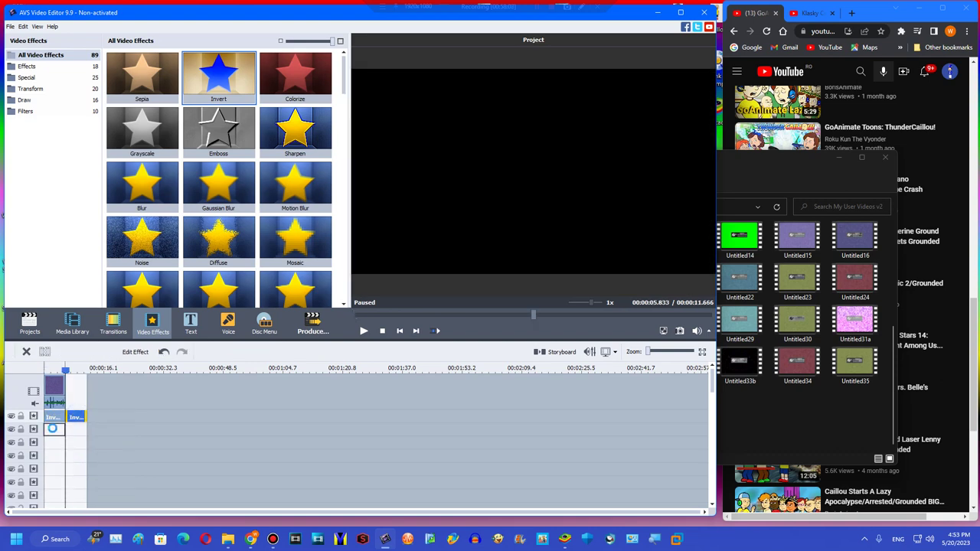
left_click_drag(304, 105, 55, 430)
Replace a duplicate of Colorize on the third video effects line with Twirl, using degree 5 and angle -93
right_click(58, 432)
left_click(88, 490)
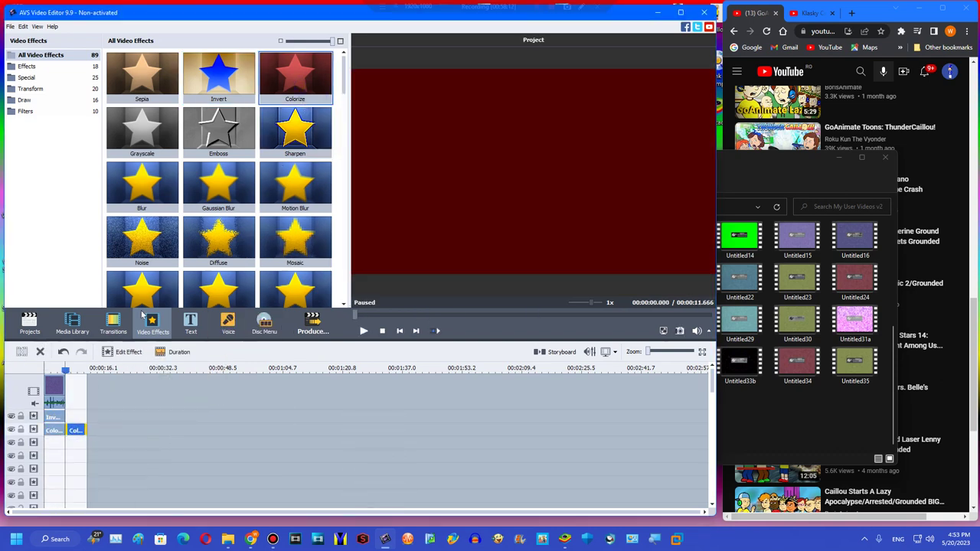
scroll(310, 197, "down", 10)
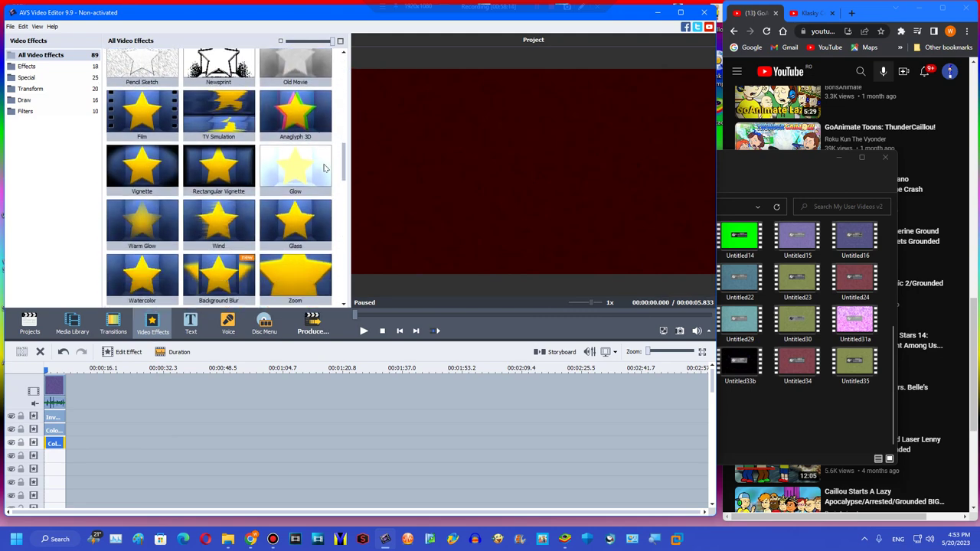
scroll(310, 198, "down", 5)
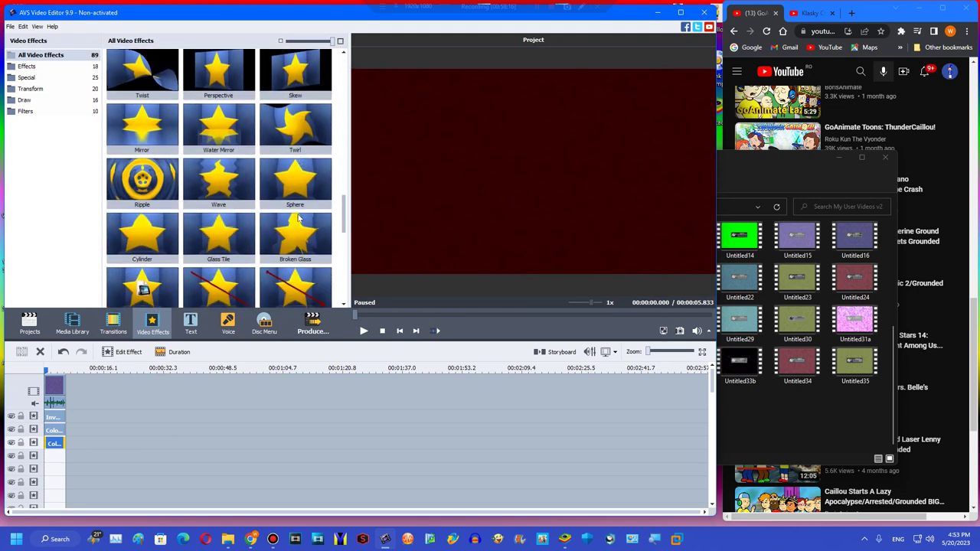
left_click_drag(295, 147, 55, 444)
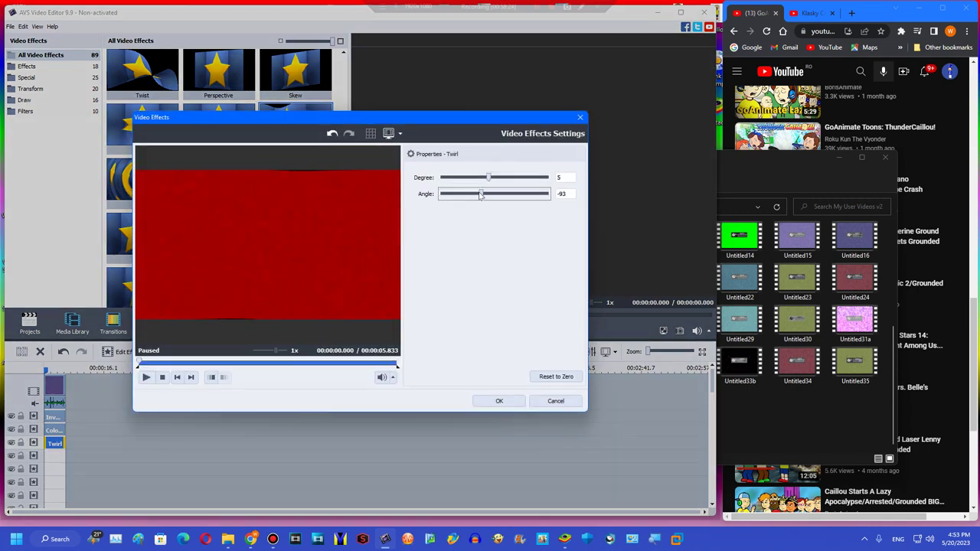
left_click(495, 401)
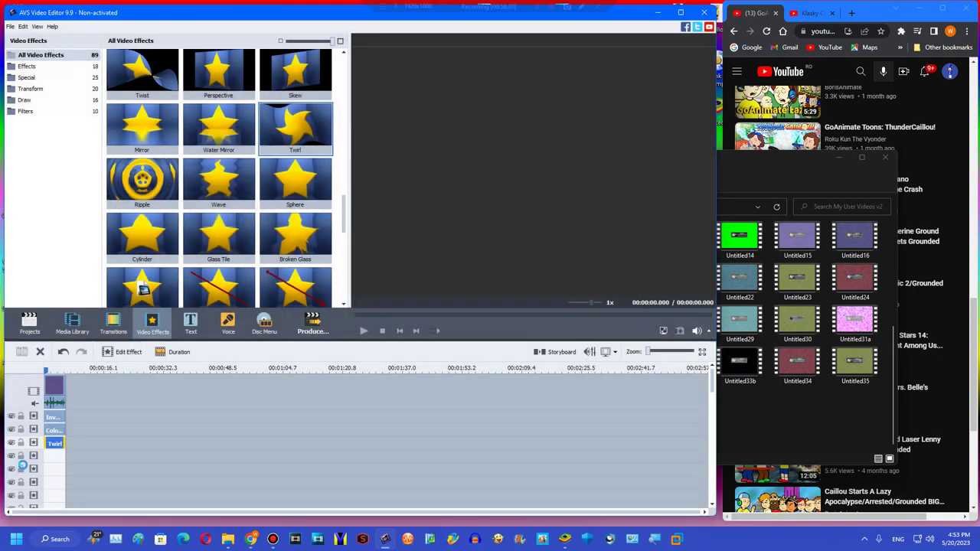
Set the Colorize effect's blue to 255 and check the colour on a frame with the face
left_click(53, 432)
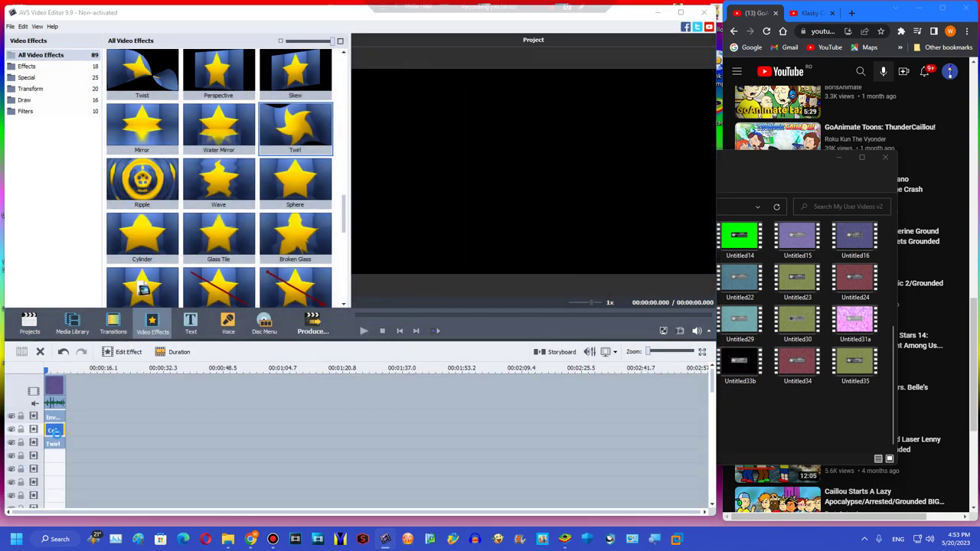
double_click(55, 433)
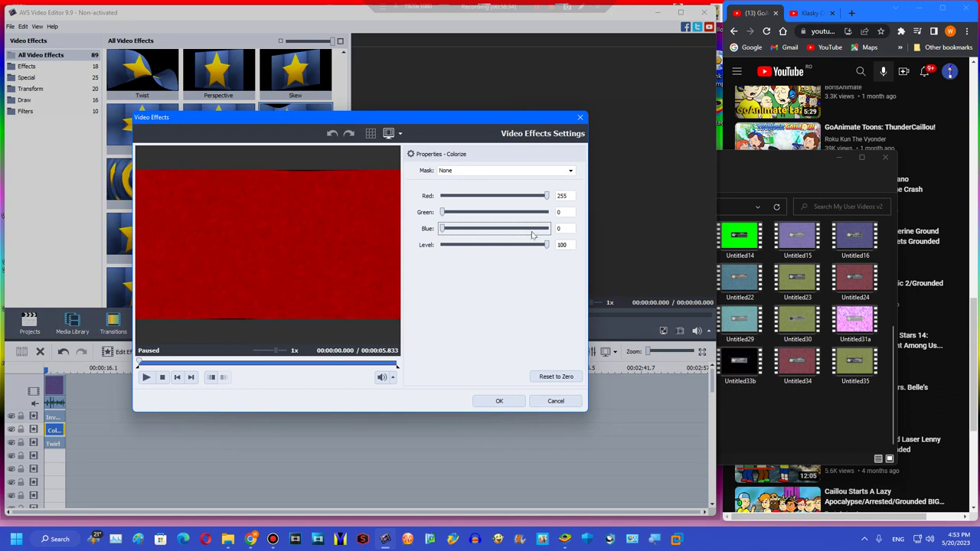
left_click(533, 230)
left_click(232, 363)
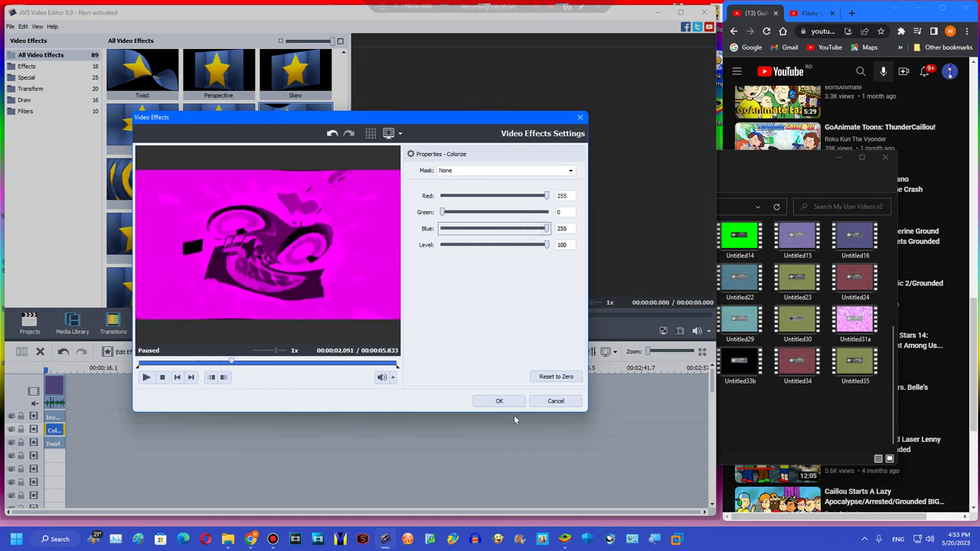
left_click(499, 400)
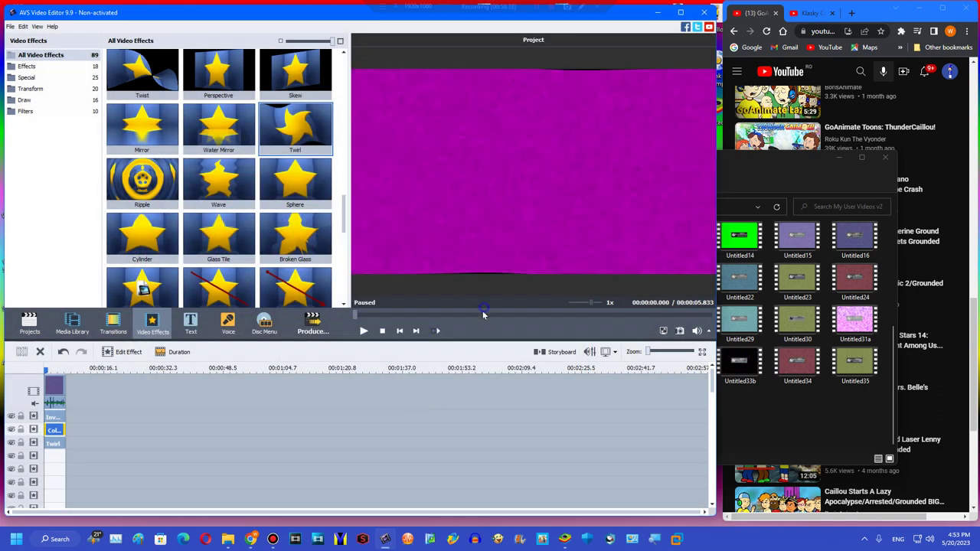
Add videoplayback (33) to the audio track and apply Pitch Shift to it at rate 126
left_click(72, 323)
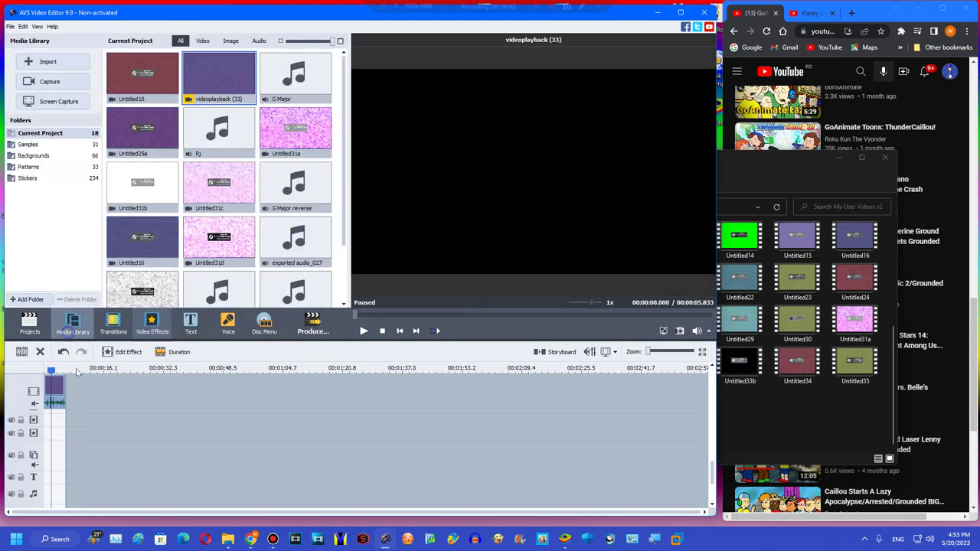
left_click_drag(251, 98, 49, 501)
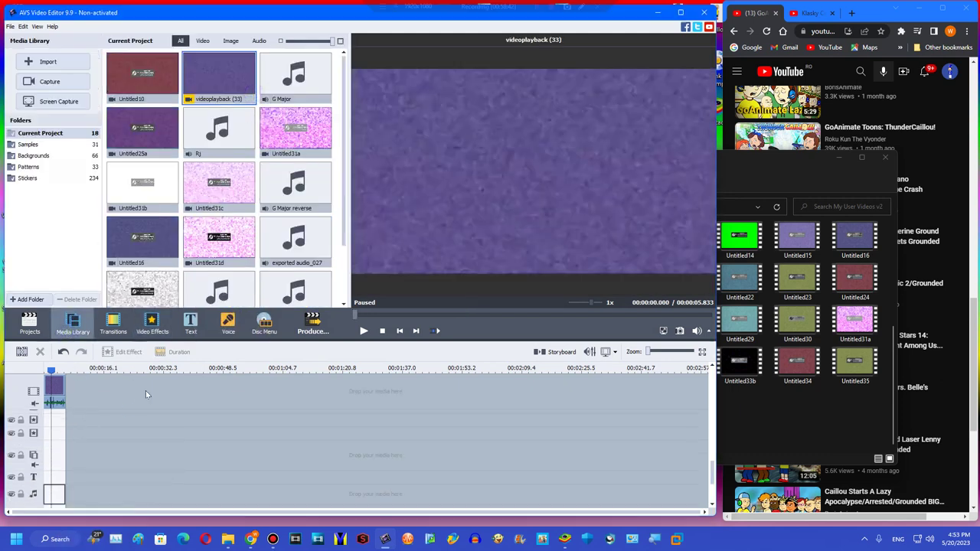
left_click_drag(146, 394, 145, 395)
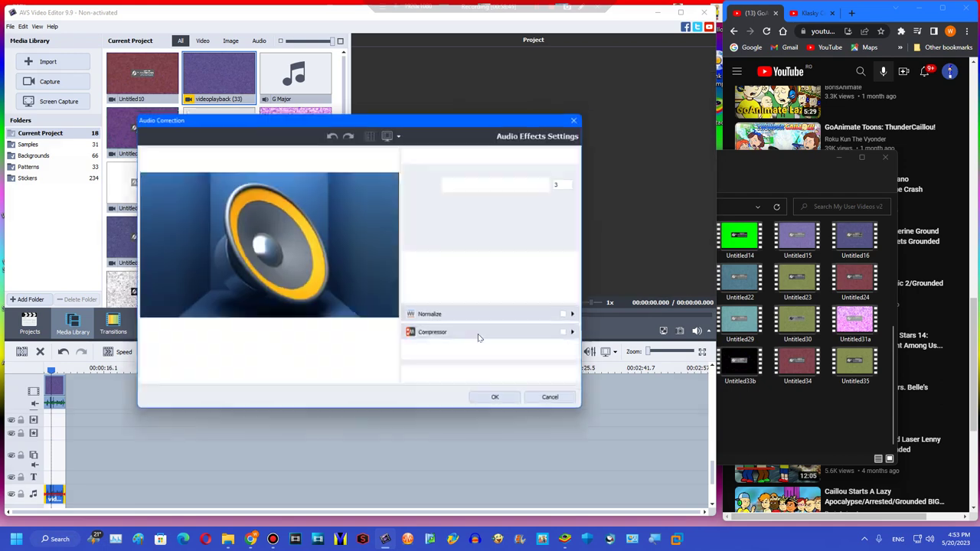
left_click(475, 348)
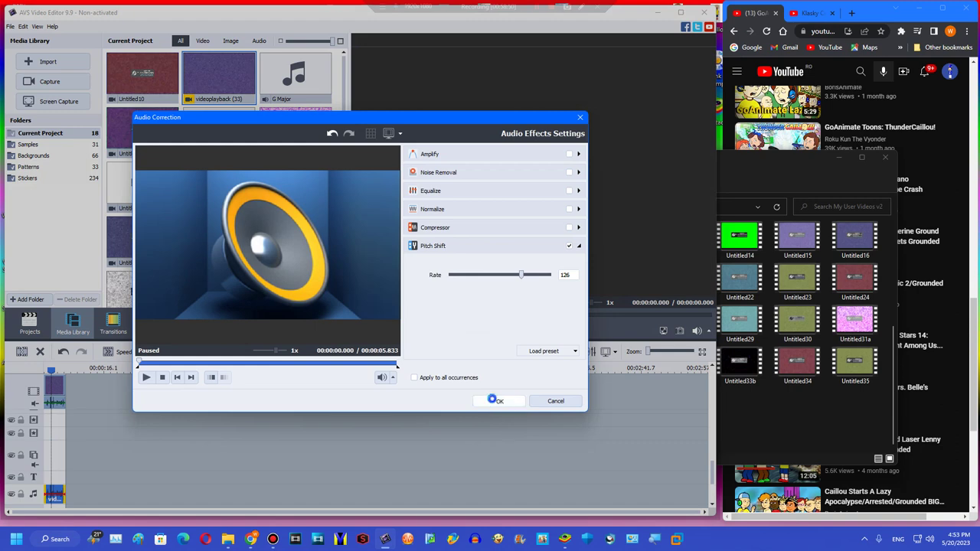
left_click(494, 400)
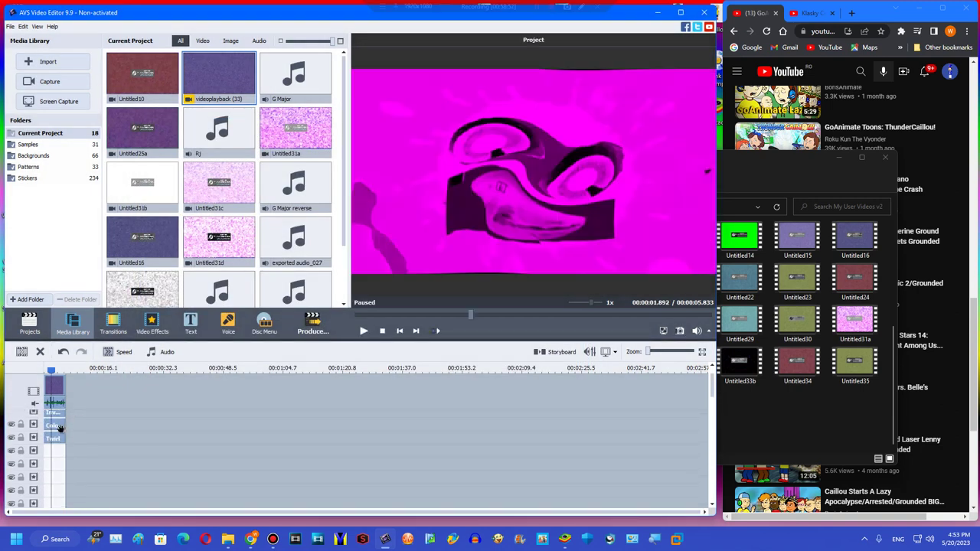
Move Twirl down one video effects line and fill the freed line with a Border on the left and right sides only, size 40
left_click_drag(53, 448, 56, 456)
left_click(152, 324)
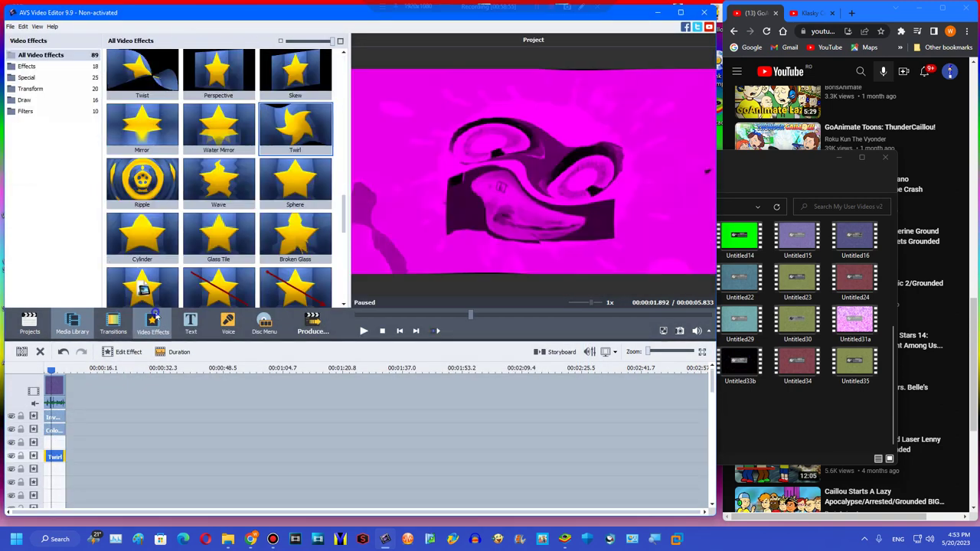
scroll(322, 236, "down", 5)
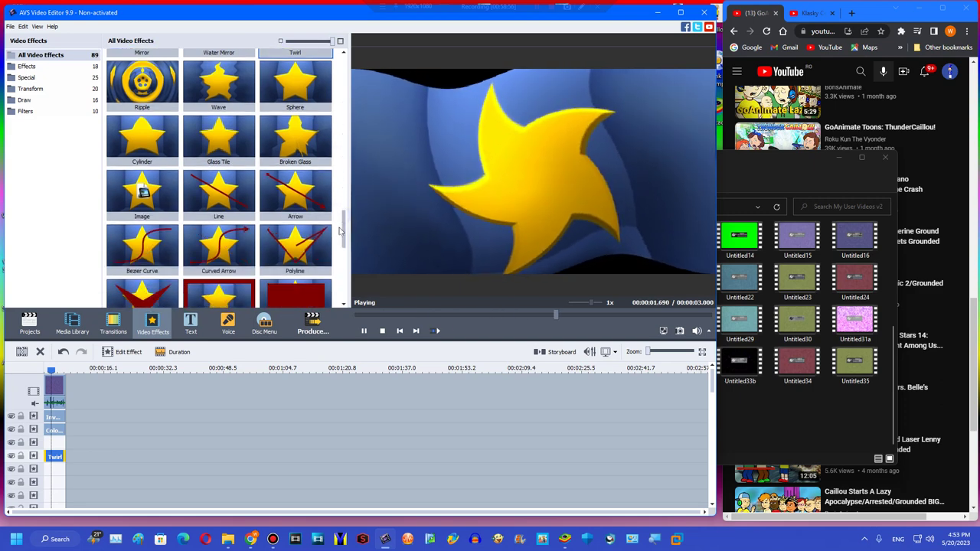
left_click_drag(218, 168, 64, 444)
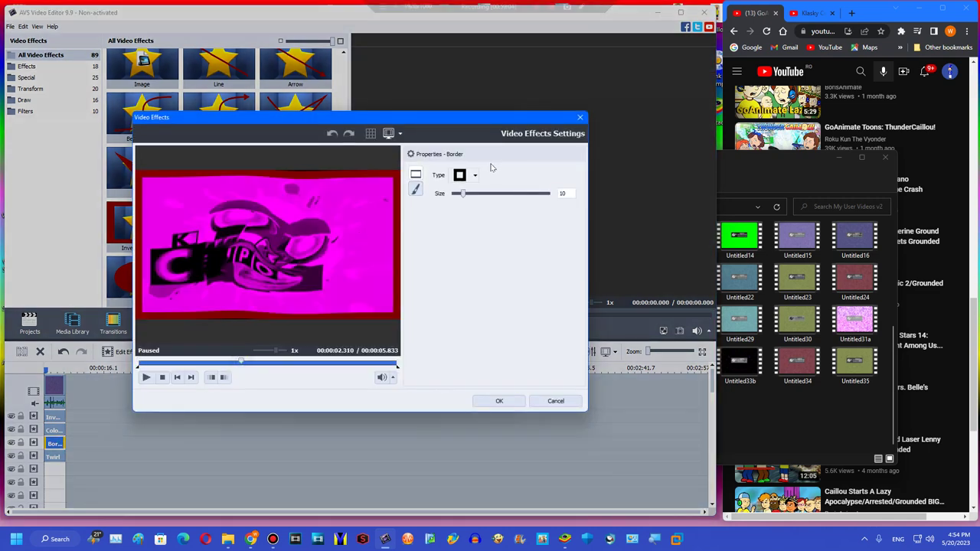
left_click(475, 176)
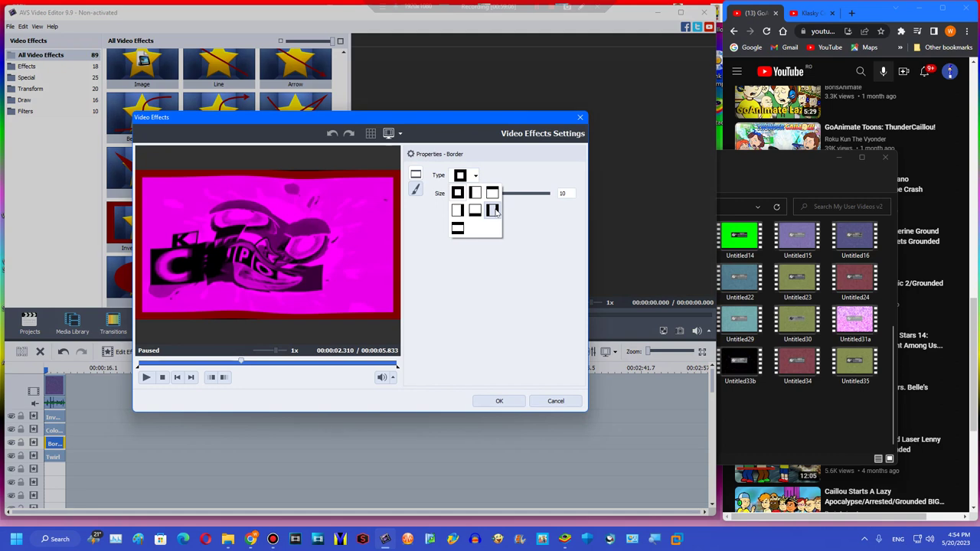
left_click(492, 211)
mouse_move(482, 200)
left_mouse_down()
mouse_move(474, 196)
mouse_move(492, 196)
left_mouse_up()
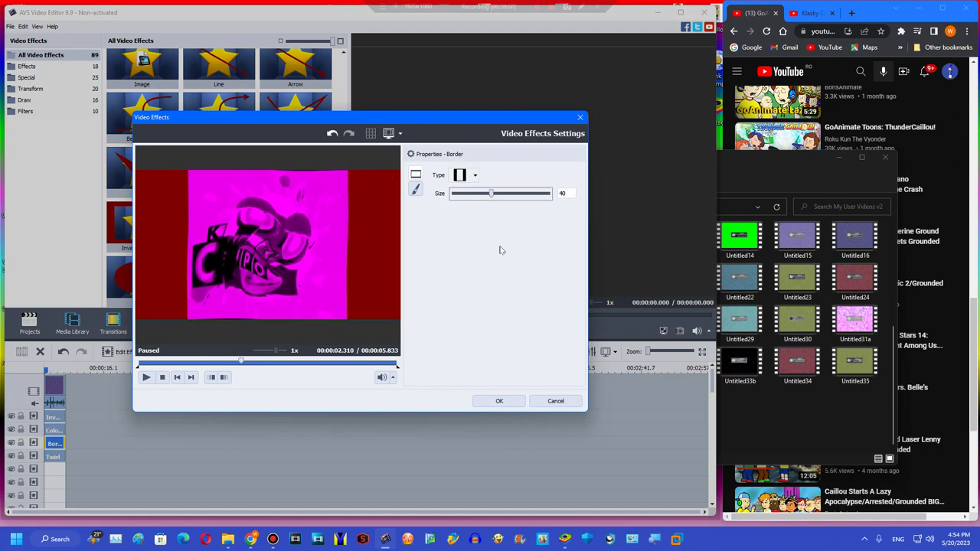
left_click(483, 402)
Duplicate the Border effect onto the line below Twirl and set the copy's type to top and bottom sides only
right_click(61, 444)
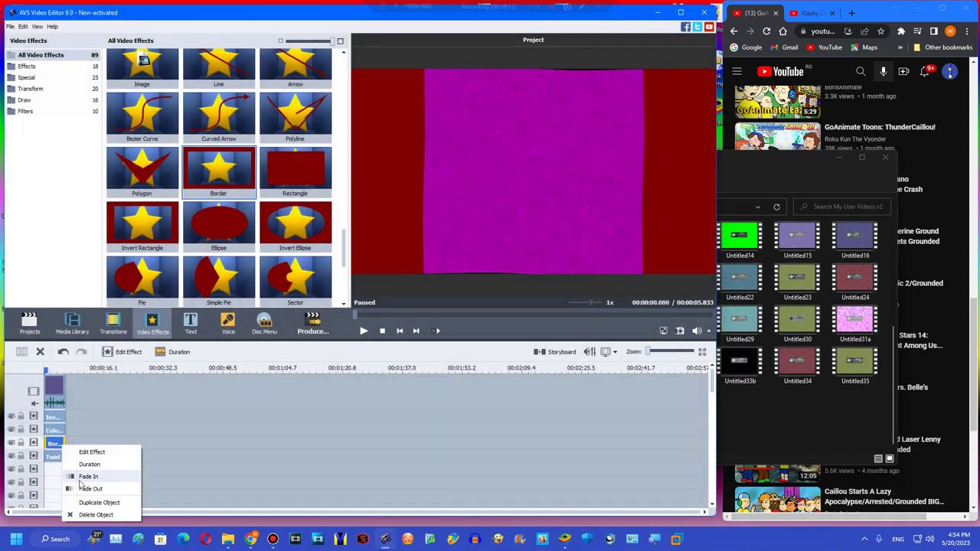
left_click(75, 499)
left_click_drag(58, 475, 57, 471)
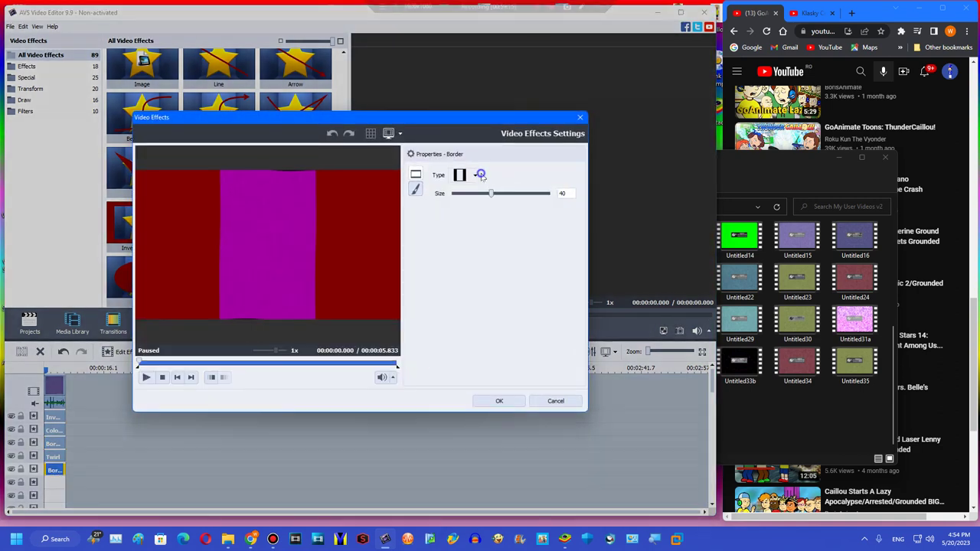
left_click(475, 176)
left_click(457, 228)
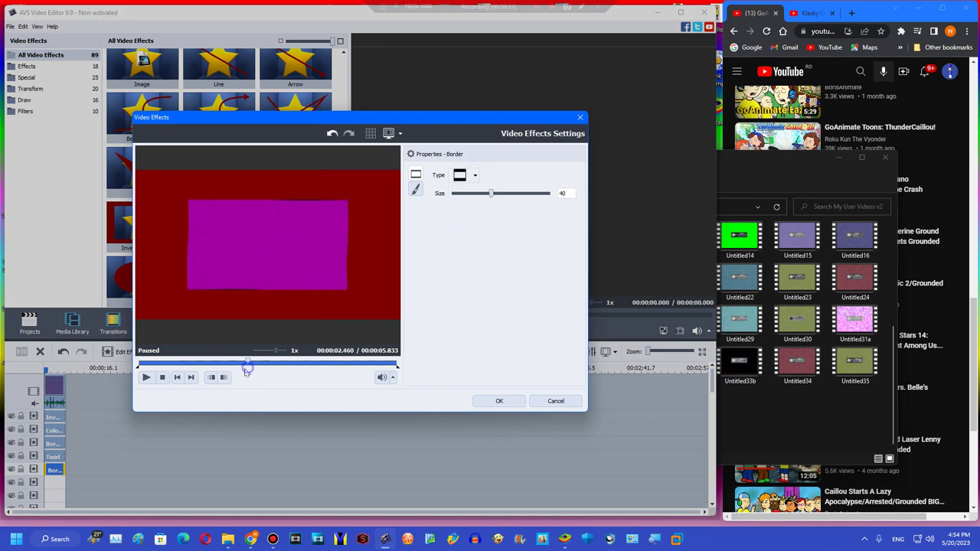
left_click_drag(246, 370, 225, 366)
left_click(488, 406)
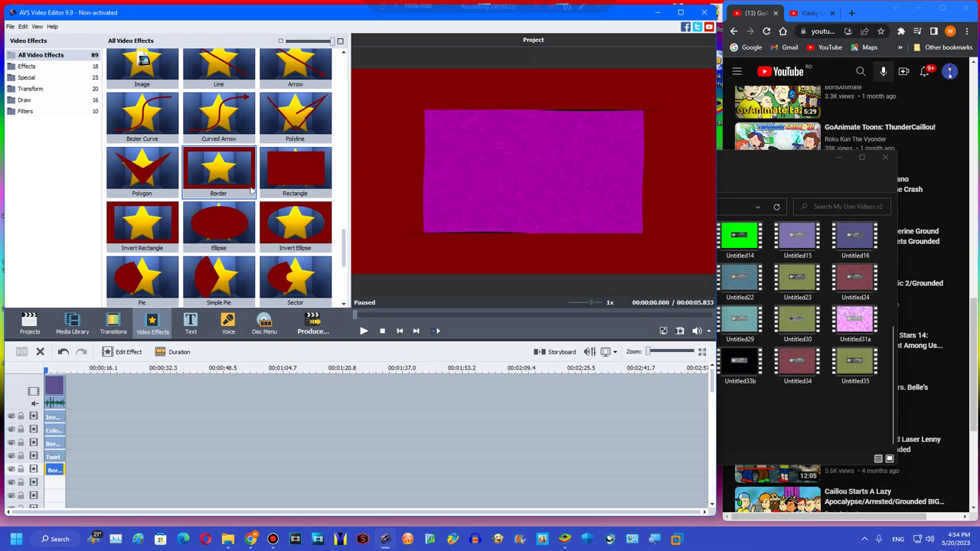
Add a Zoom effect with zoom 7 below the second Border, matching its length to the clip, and preview the project
left_click_drag(344, 242, 54, 488)
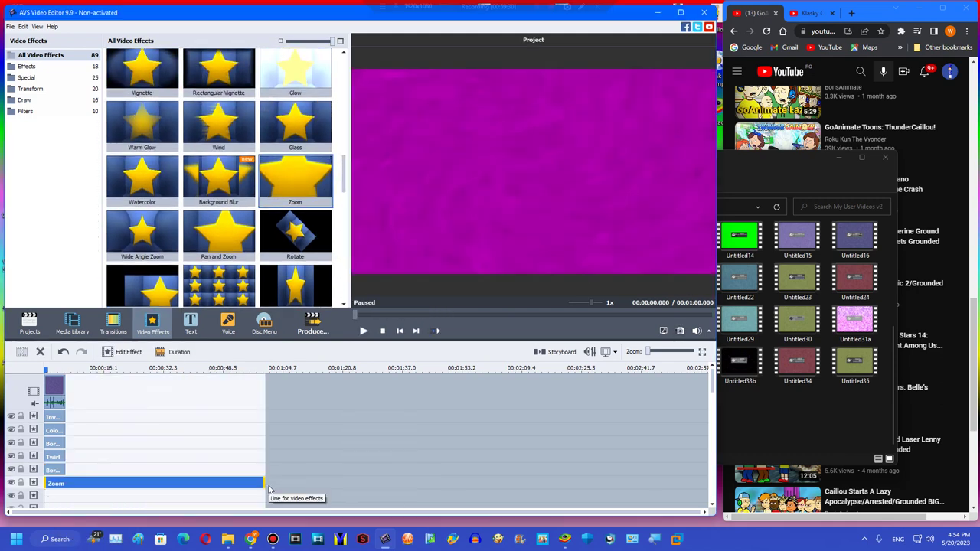
left_click_drag(123, 489, 56, 482)
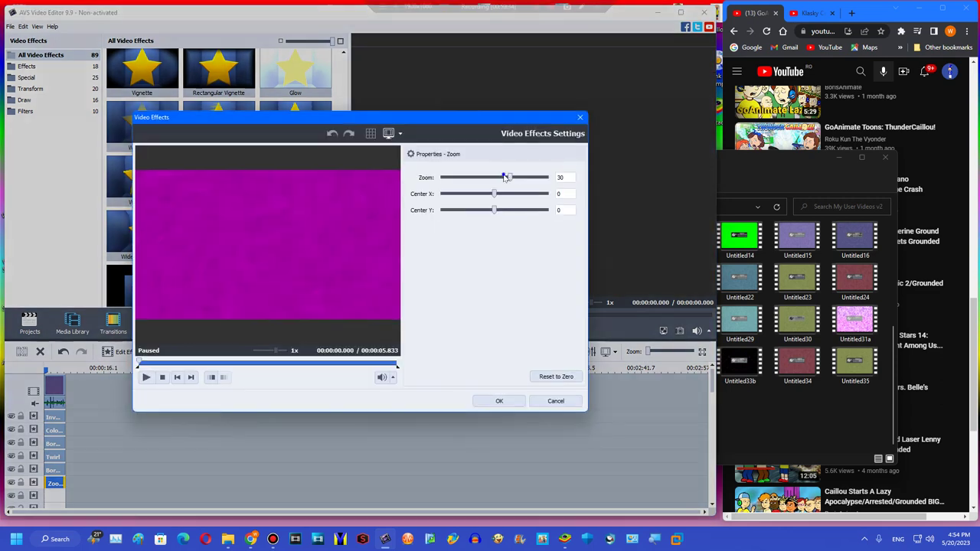
left_click(232, 365)
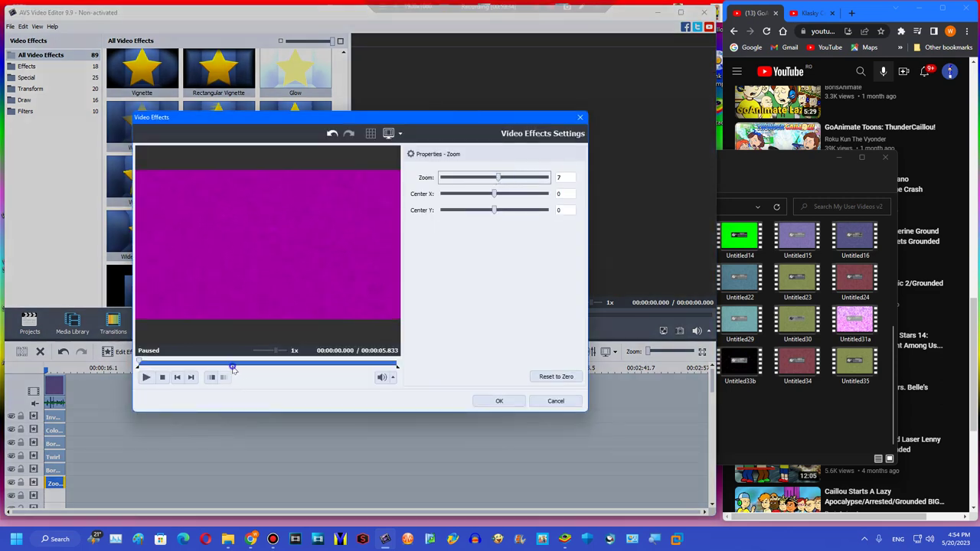
left_click(509, 401)
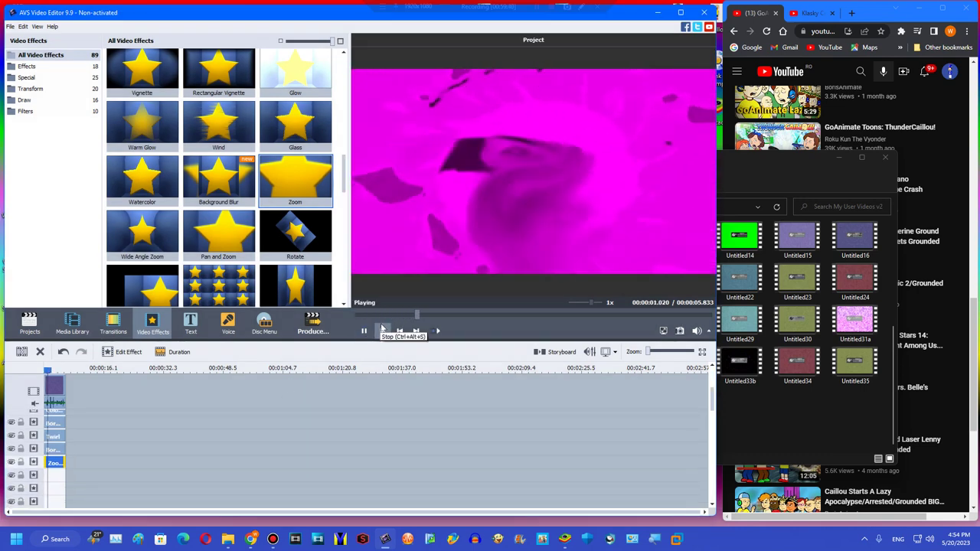
left_click(382, 331)
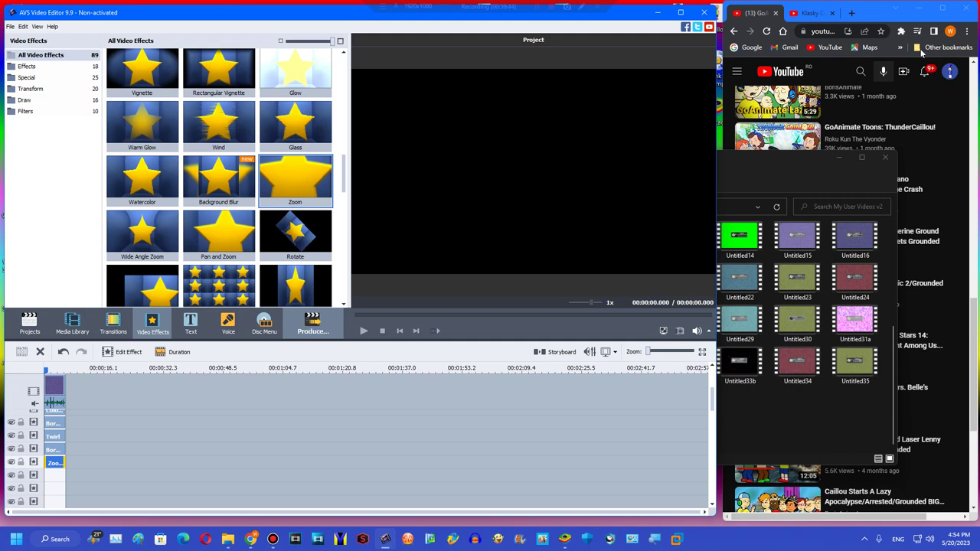
Switch to YouTube, skip ahead in the GoAnimate Among us Movie, and open the video about Caillou locking his dad in the fridge
left_click(762, 124)
left_click(741, 127)
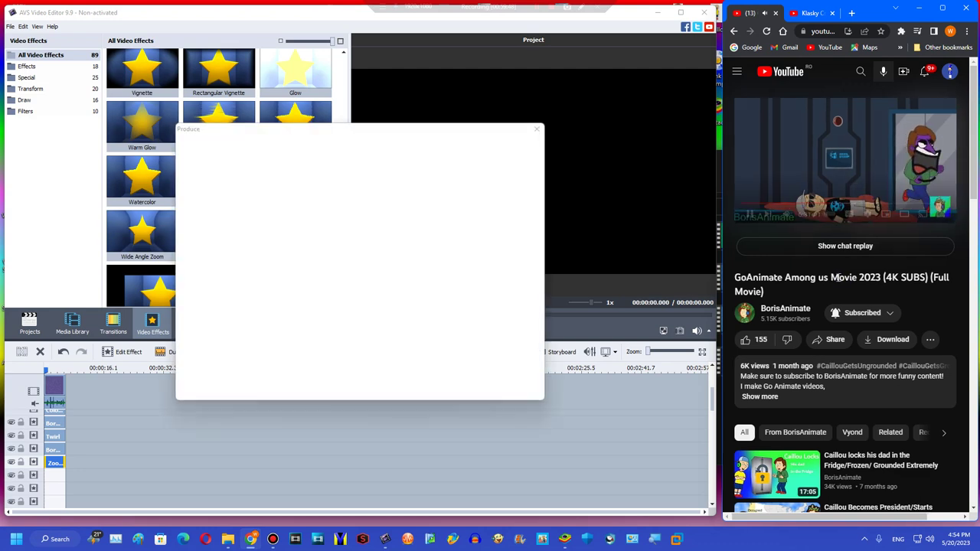
key("Right")
key("Right")
key("Right")
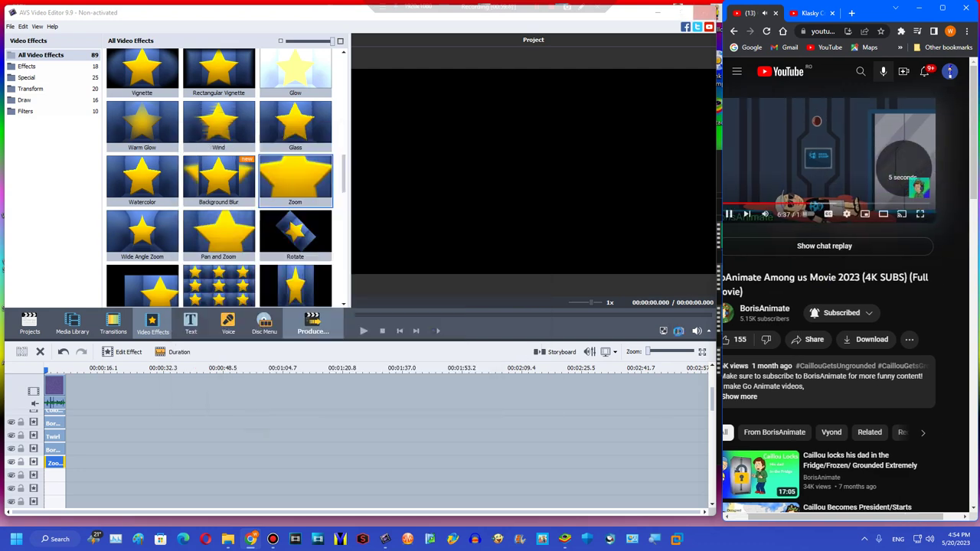
key("Right")
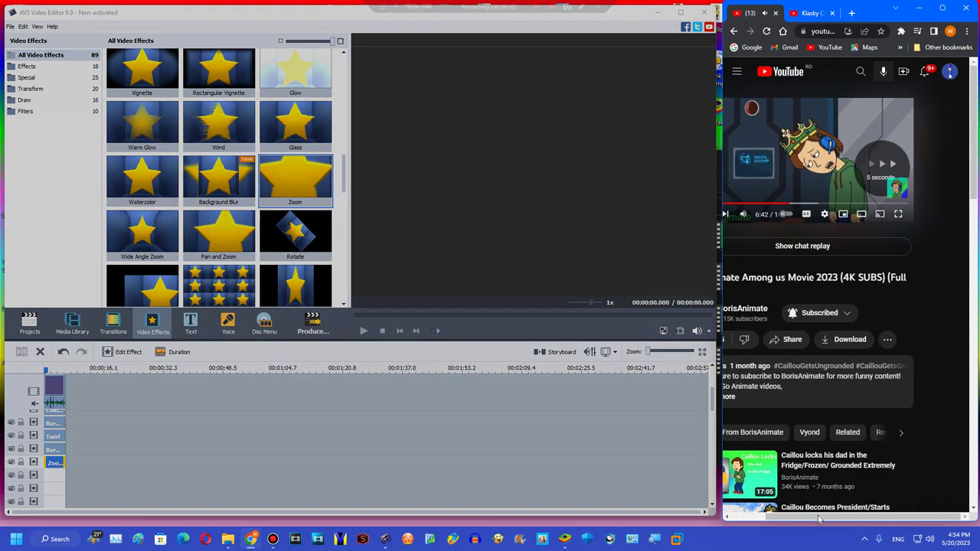
left_click(742, 483)
left_click(741, 482)
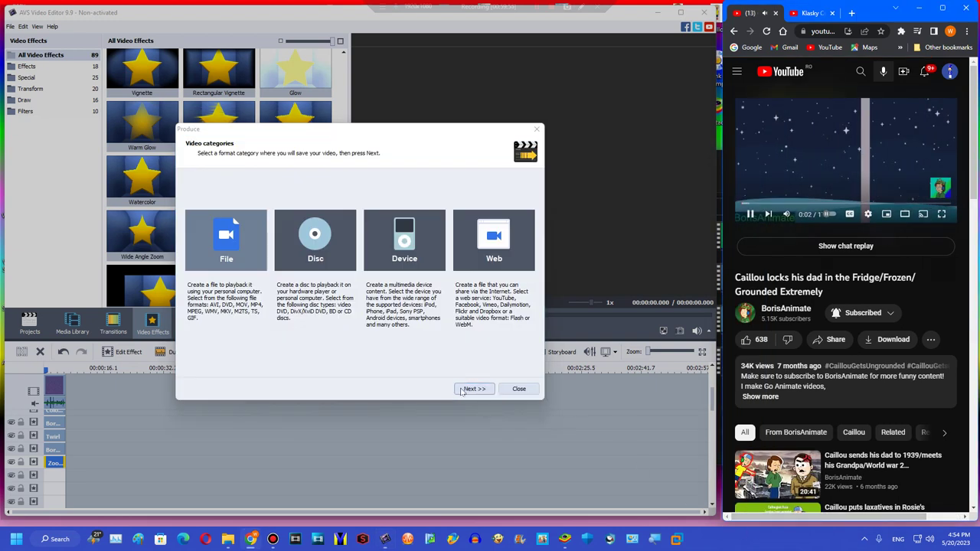
Produce the project as the WMV file Untitled38 in L:\My User Videos v2, continuing with the non-activated version
left_click(474, 388)
left_click(474, 388)
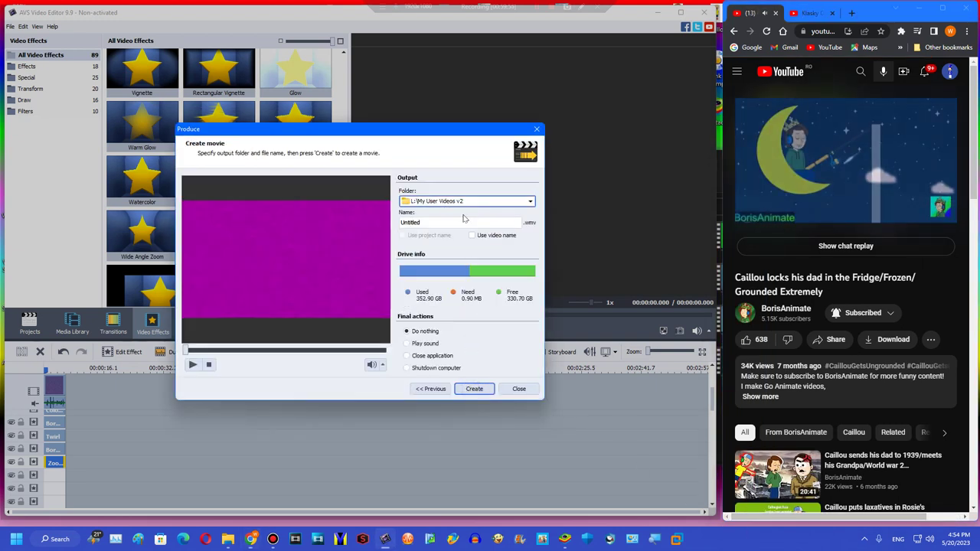
left_click(475, 388)
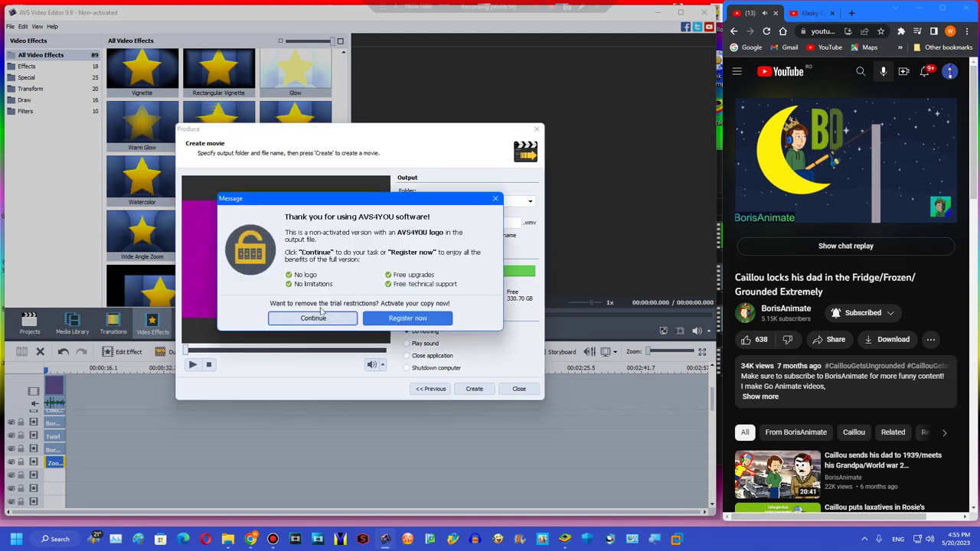
left_click(314, 317)
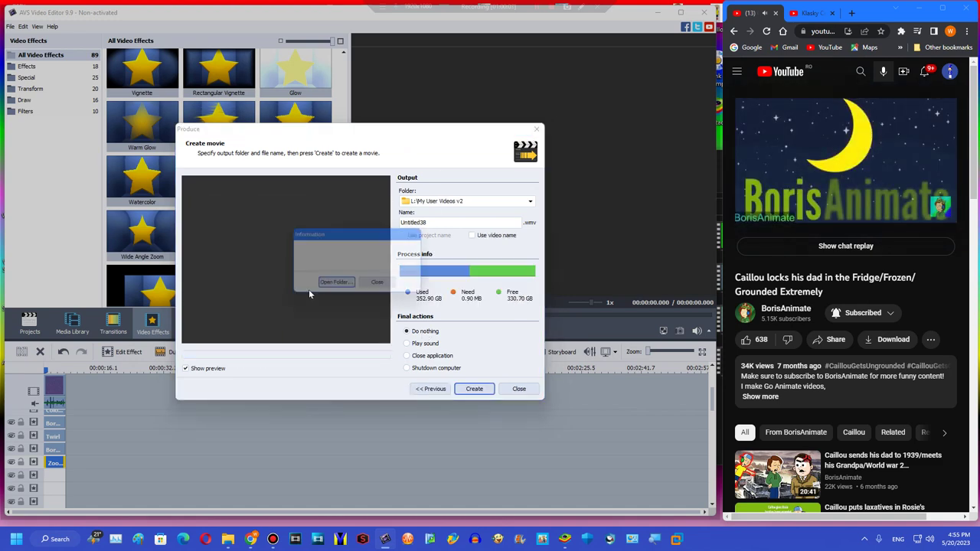
left_click(323, 286)
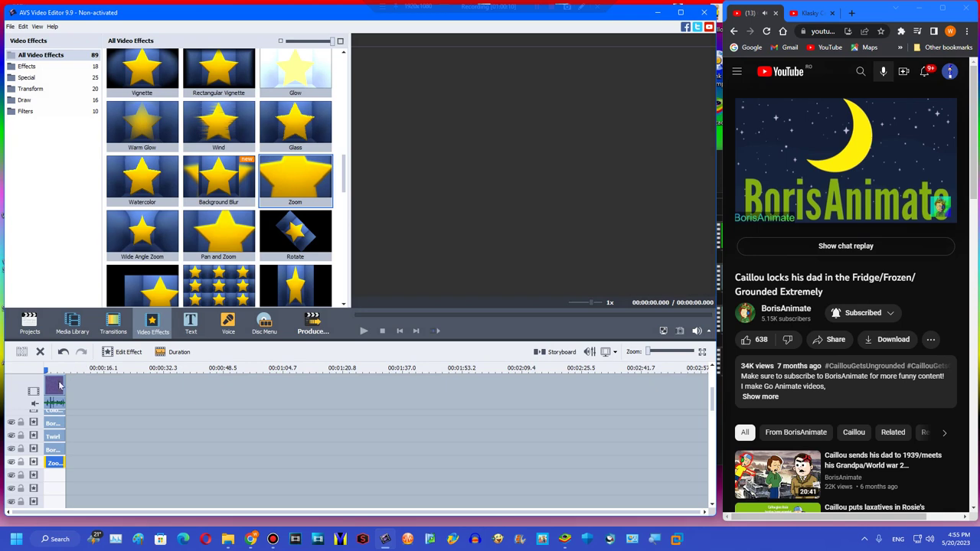
Delete the main clip from the timeline and put a fresh copy of videoplayback (33) on the main video track
left_click(59, 383)
left_click(40, 352)
left_click(72, 325)
left_click_drag(207, 76, 56, 384)
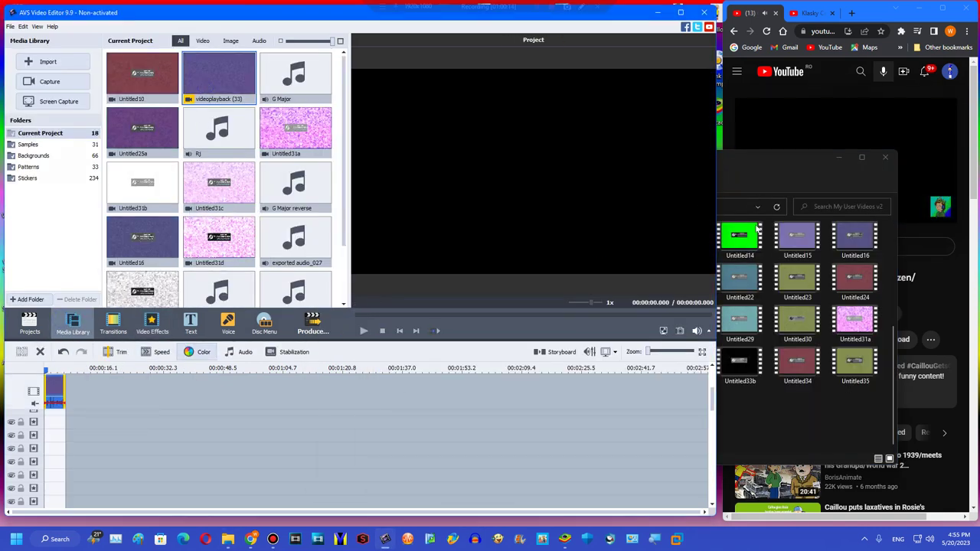
Shift the clip's hue to green with Color Correction and apply Pitch Shift to its audio at rate 79
left_click(955, 302)
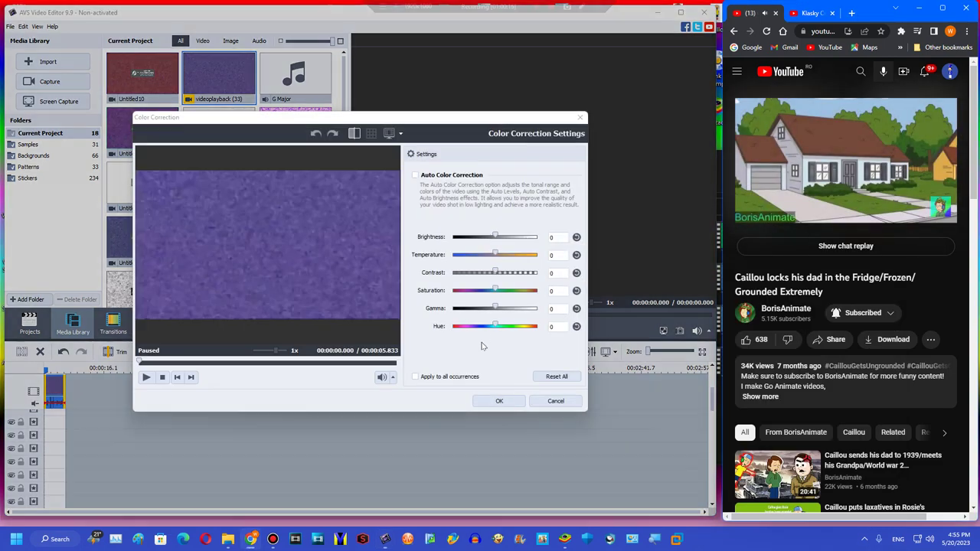
left_click_drag(484, 329, 549, 348)
left_click(500, 402)
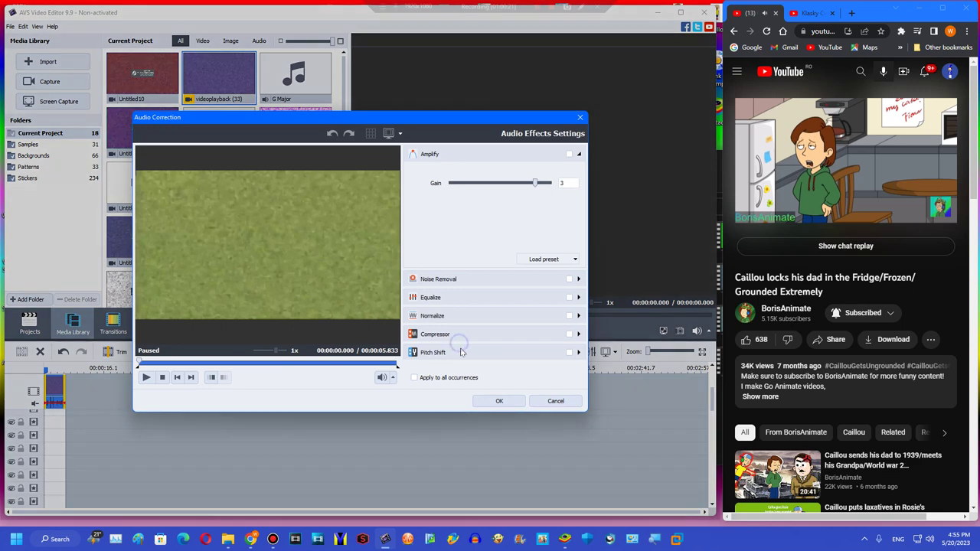
left_click(462, 352)
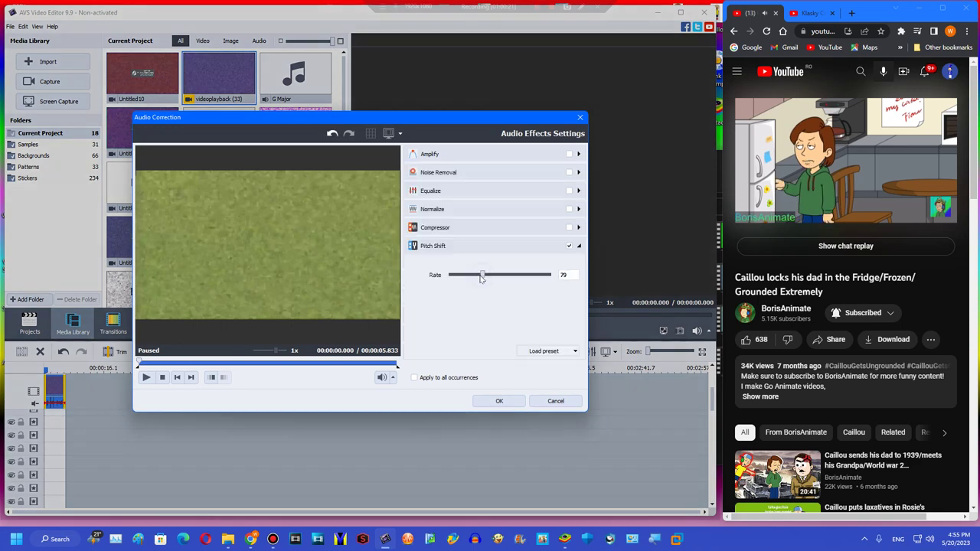
left_click(483, 407)
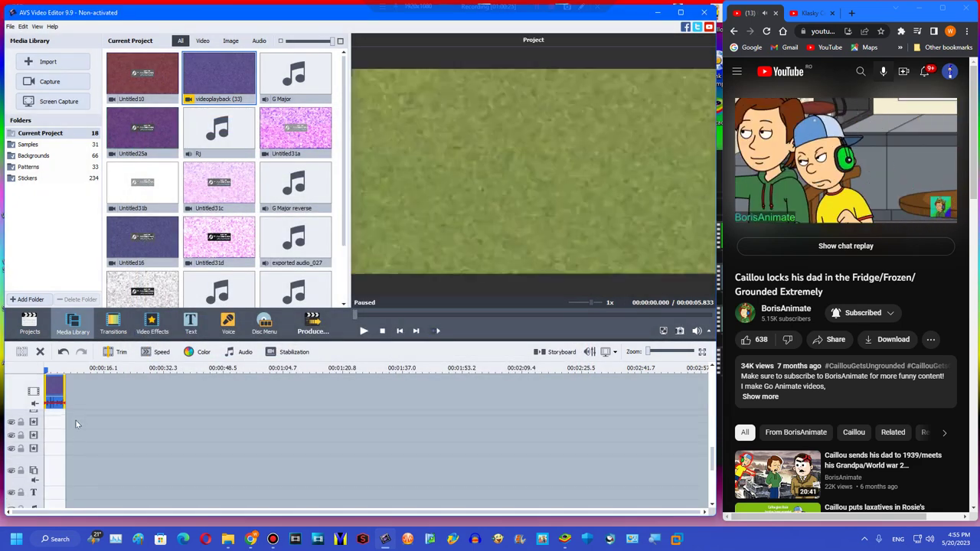
Place a copy of videoplayback (33) on the audio track and apply Pitch Shift to it
left_click_drag(222, 80, 49, 481)
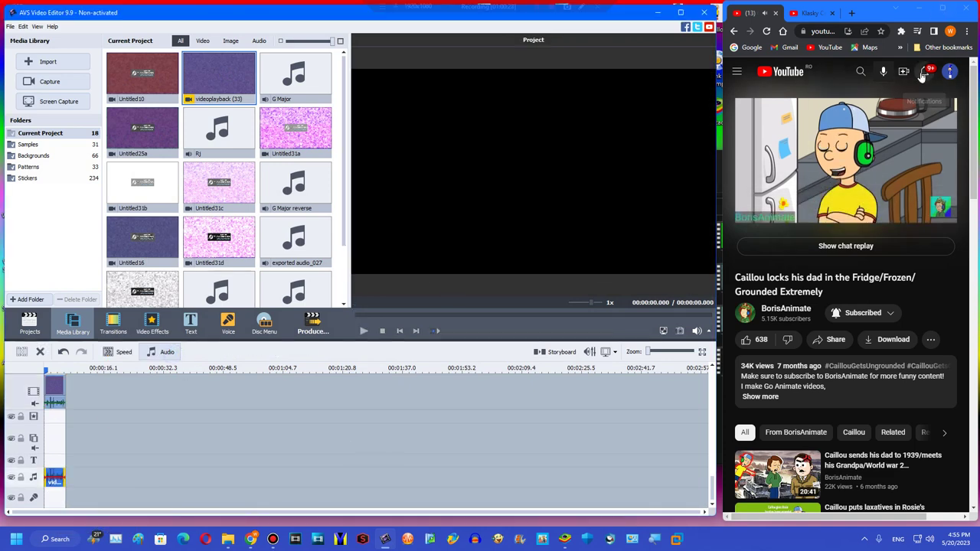
left_click(167, 351)
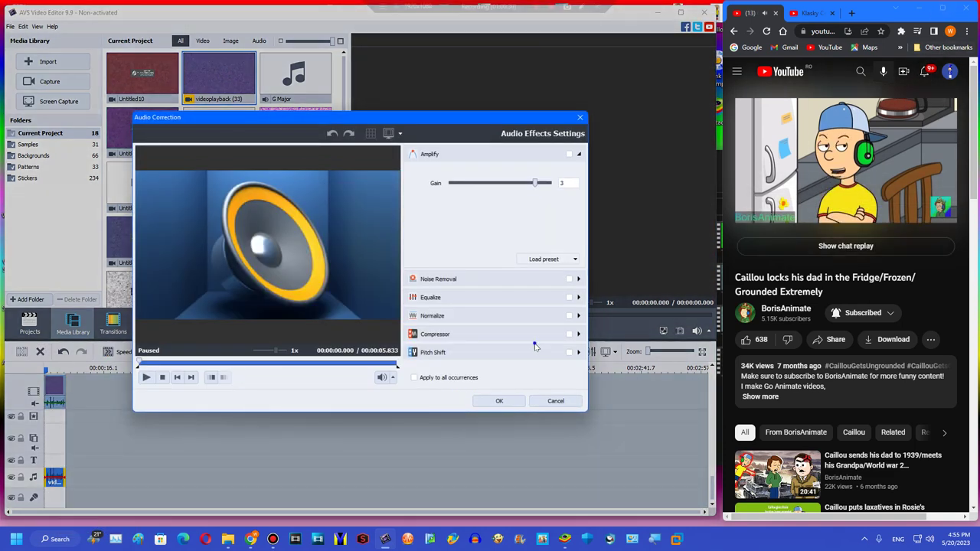
left_click(533, 350)
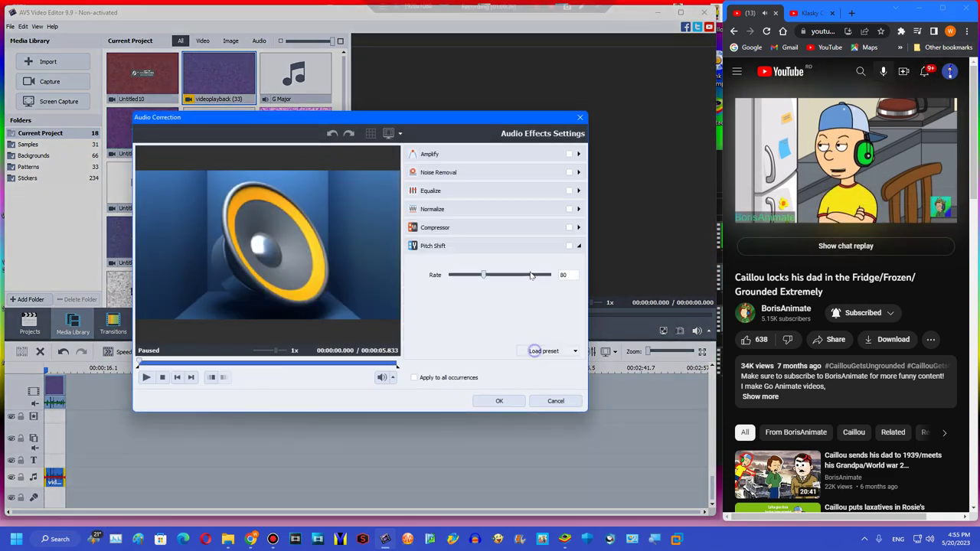
left_click(495, 401)
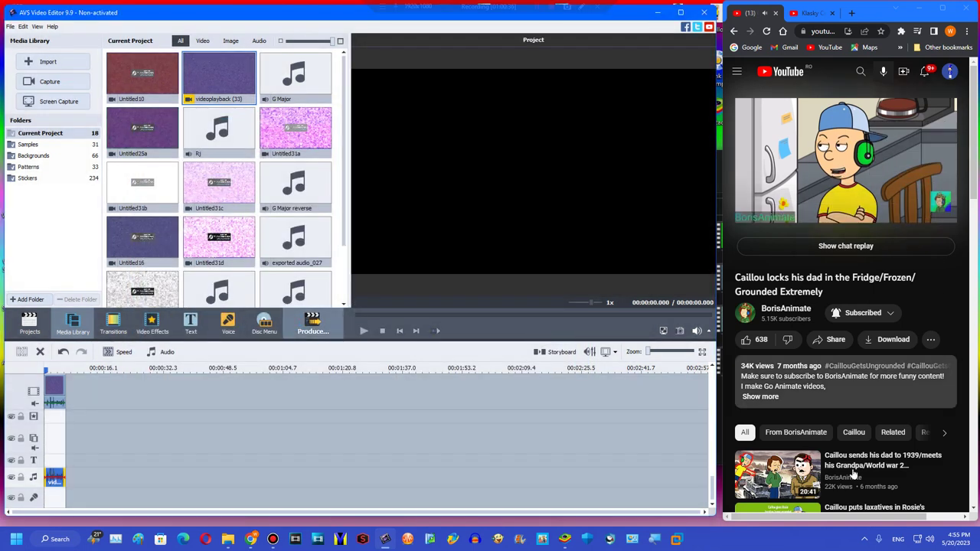
Switch to YouTube and open the newly uploaded video Even Painis Csupo Discontinues (VEGAS PRO 7.0B VERSION) from the notifications
left_click(924, 72)
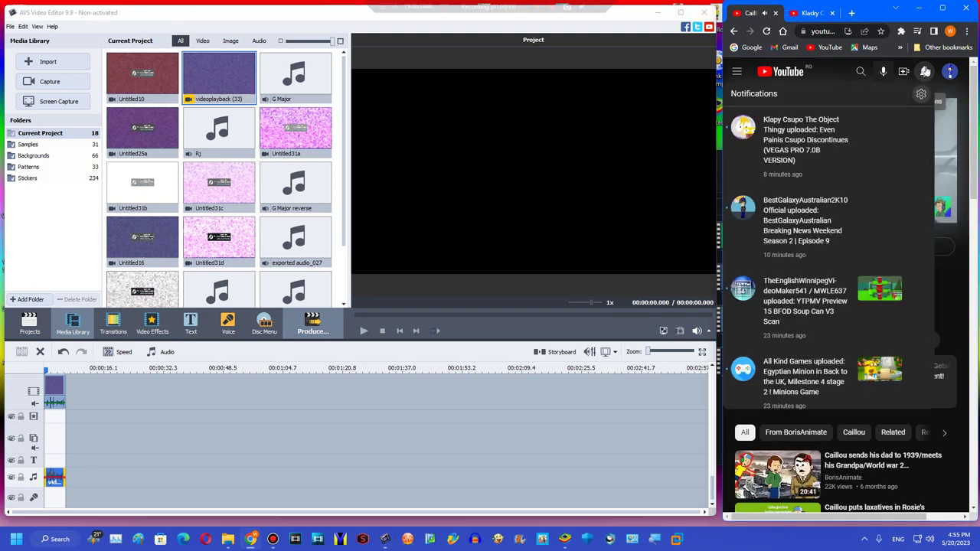
left_click(845, 156)
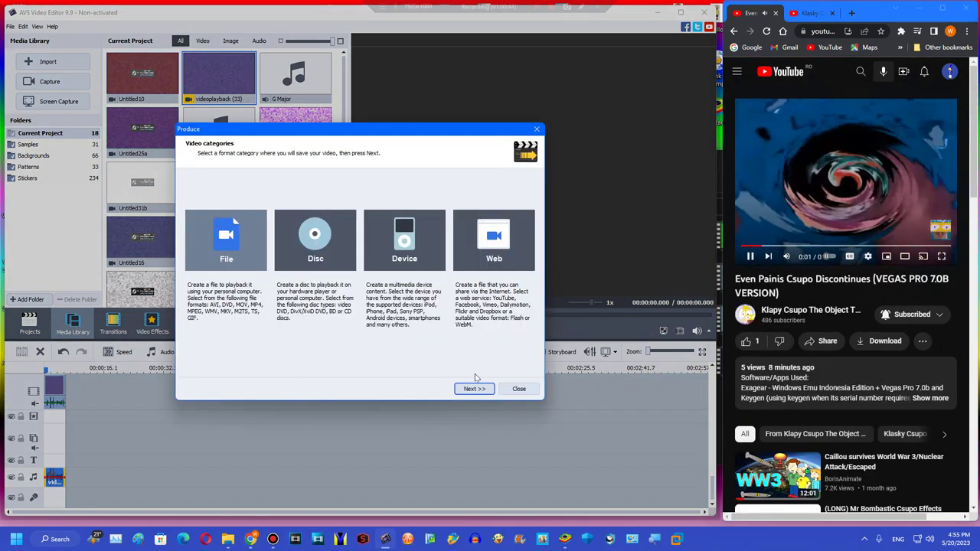
Produce the project as the WMV file Untitled39 in L:\My User Videos v2, continuing non-activated, and open the output folder
left_click(470, 389)
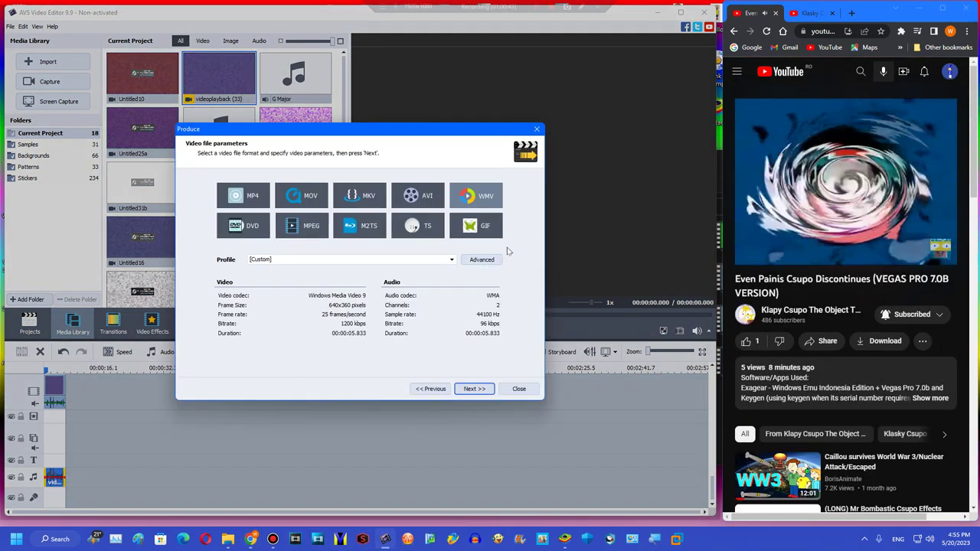
left_click(473, 388)
left_click(432, 223)
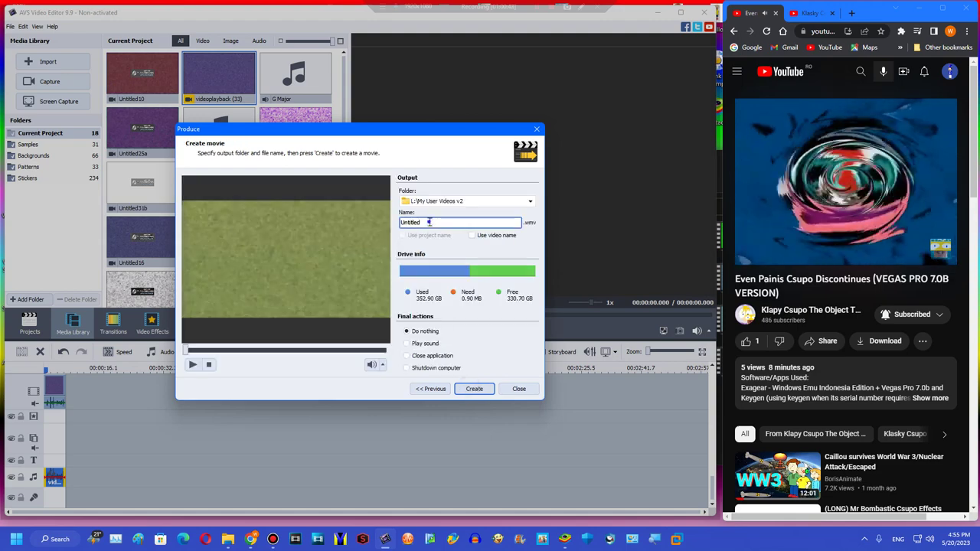
type("39")
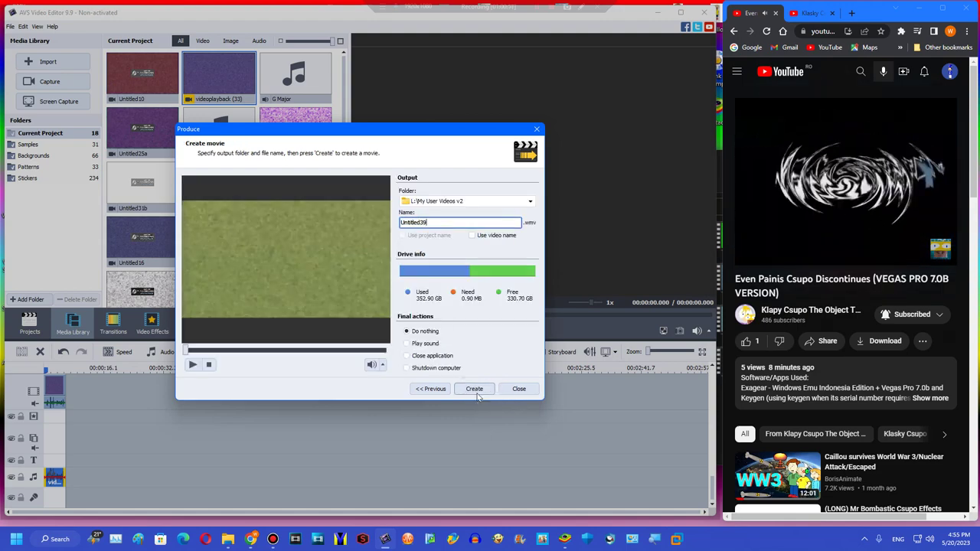
left_click(476, 392)
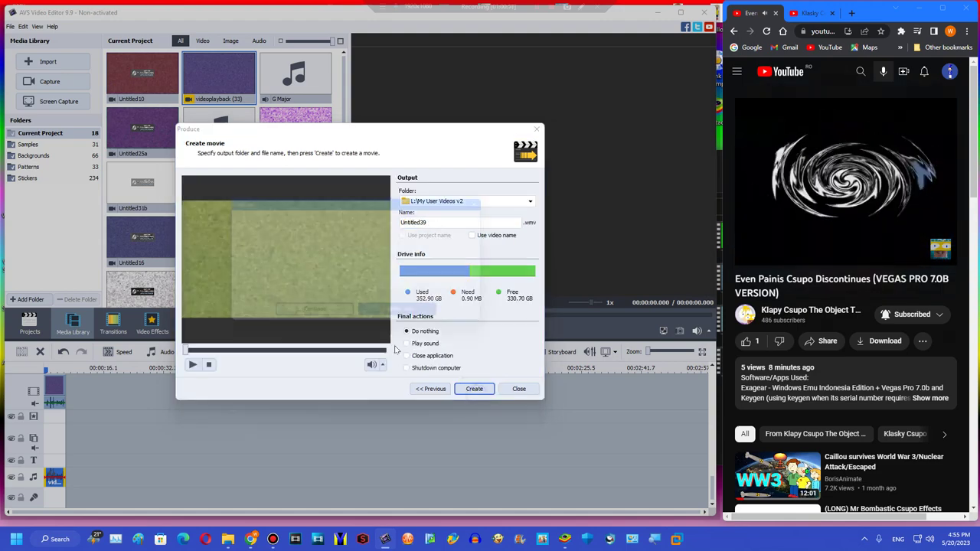
left_click(343, 322)
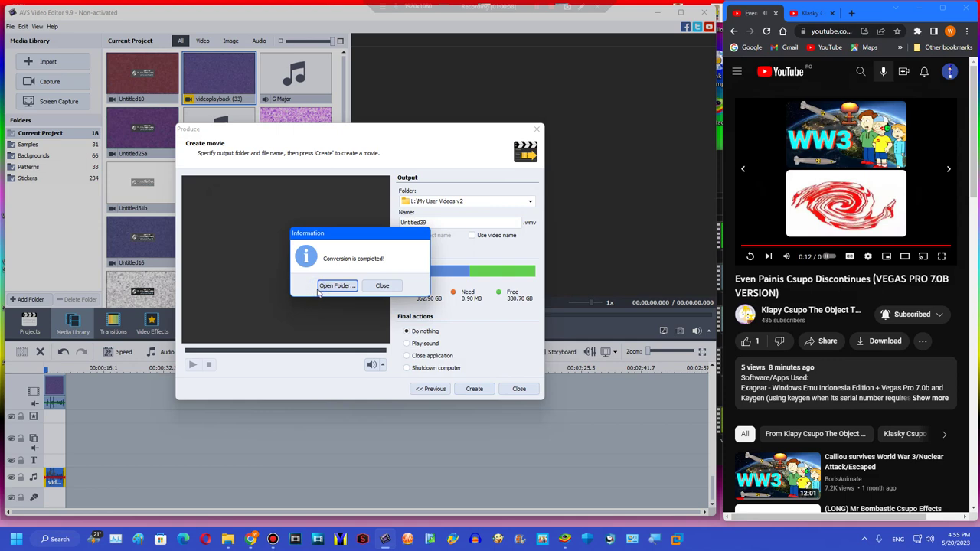
left_click(320, 289)
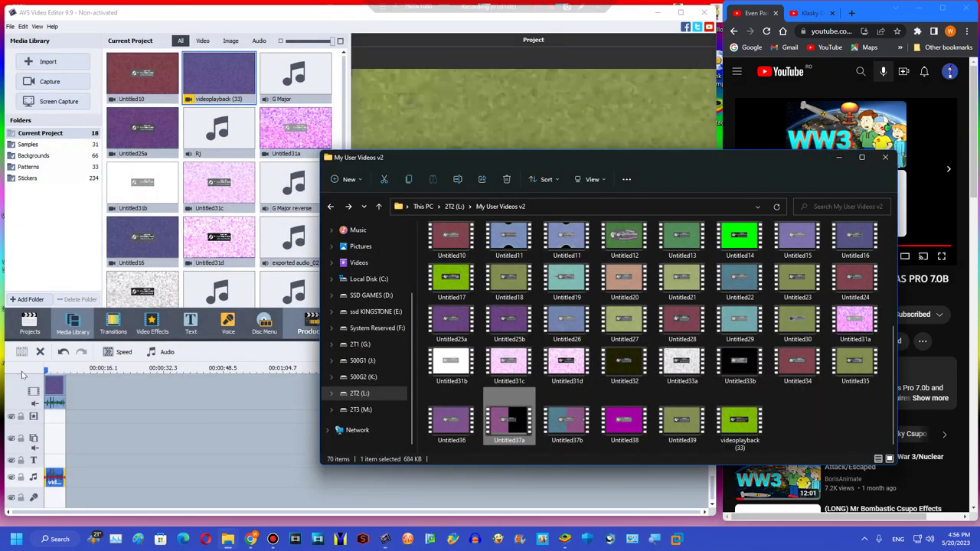
Clear the clips from the timeline and place Untitled1 from My User Videos v2 on the main video track
left_click(57, 383)
left_click(40, 352)
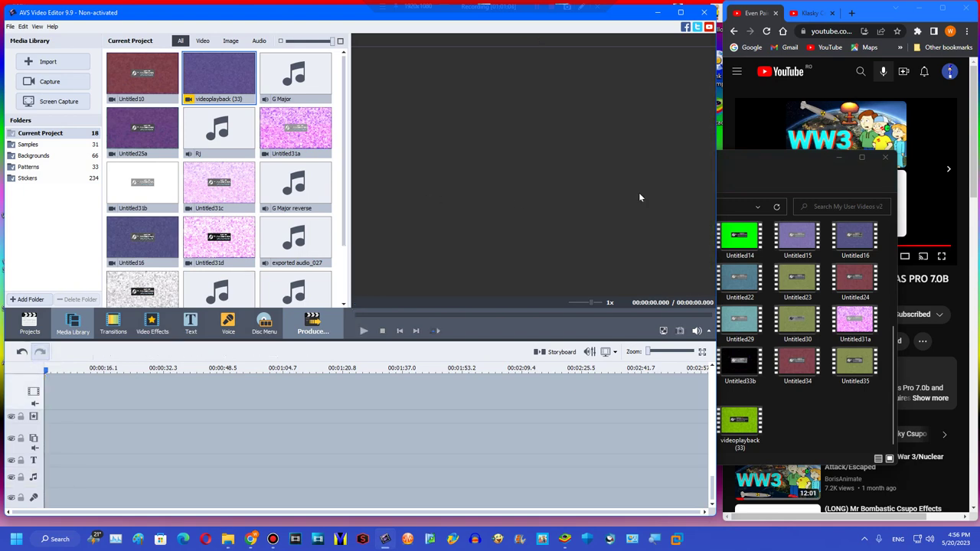
left_click(732, 297)
scroll(732, 298, "up", 5)
scroll(735, 307, "down", 2)
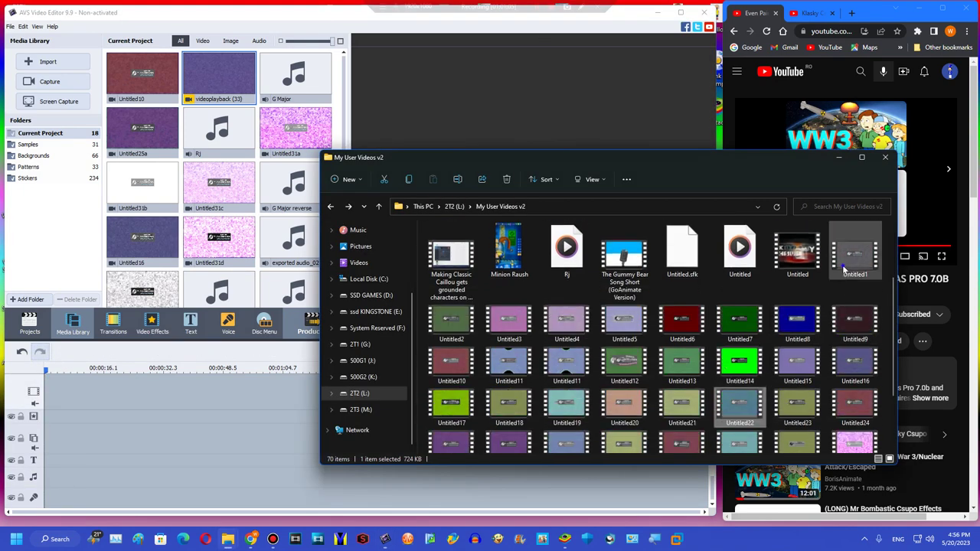
left_click_drag(845, 268, 79, 413)
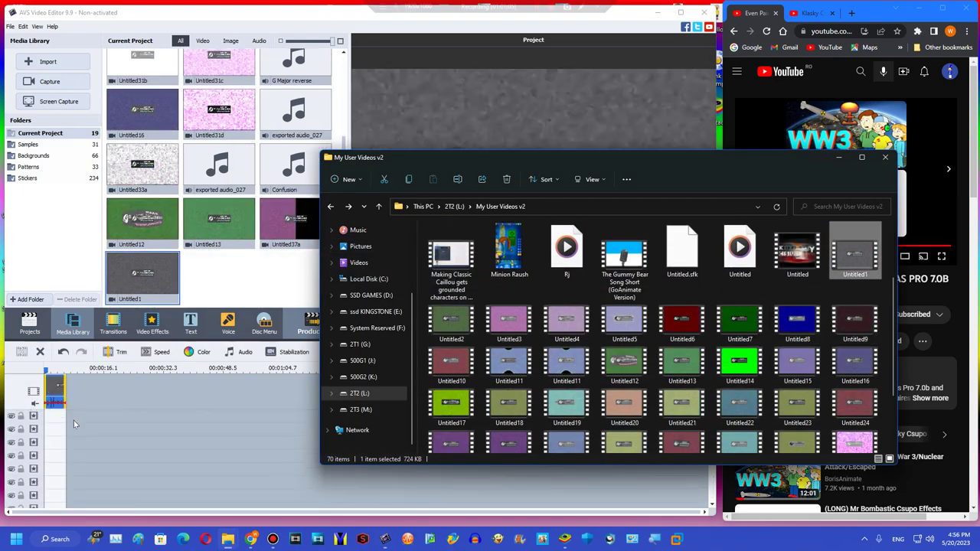
Open the video effects library and set the Untitled1 clip's hue to 180 with Color Correction
left_click(112, 321)
left_click(152, 322)
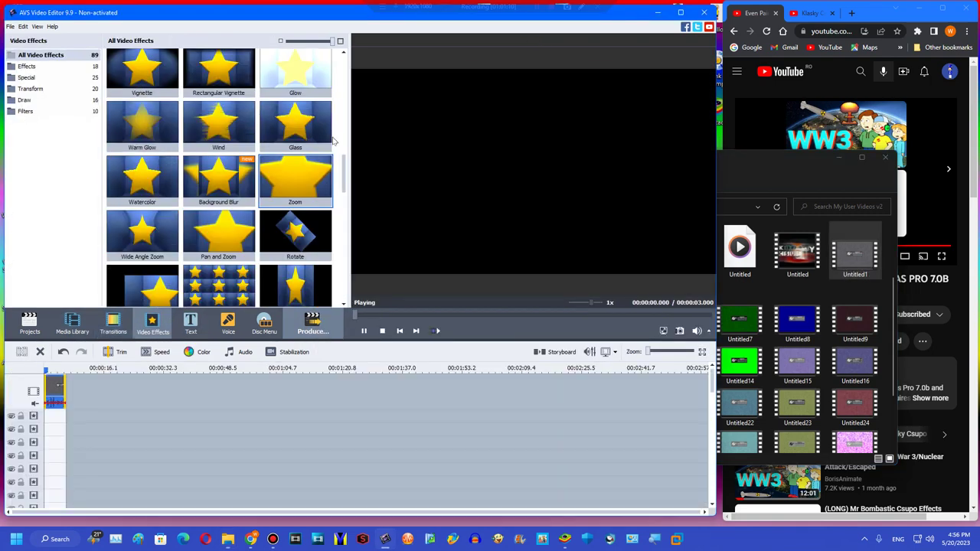
left_click(322, 181)
left_click_drag(344, 181, 341, 234)
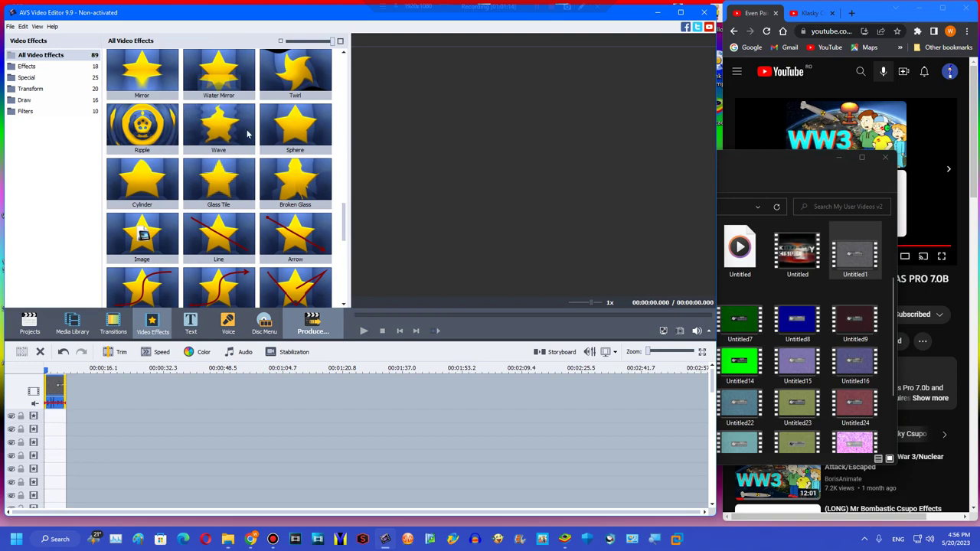
left_click_drag(344, 220, 344, 71)
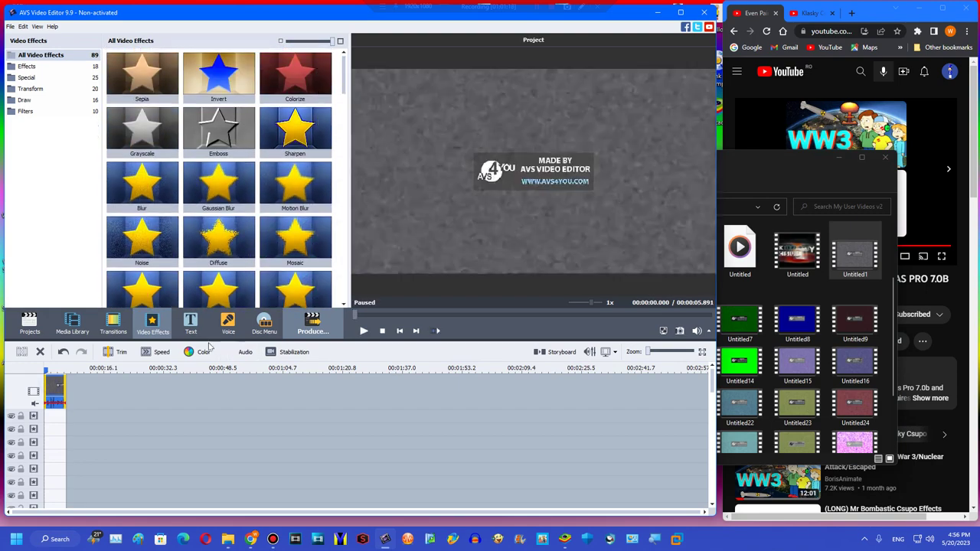
left_click(190, 325)
left_click(152, 324)
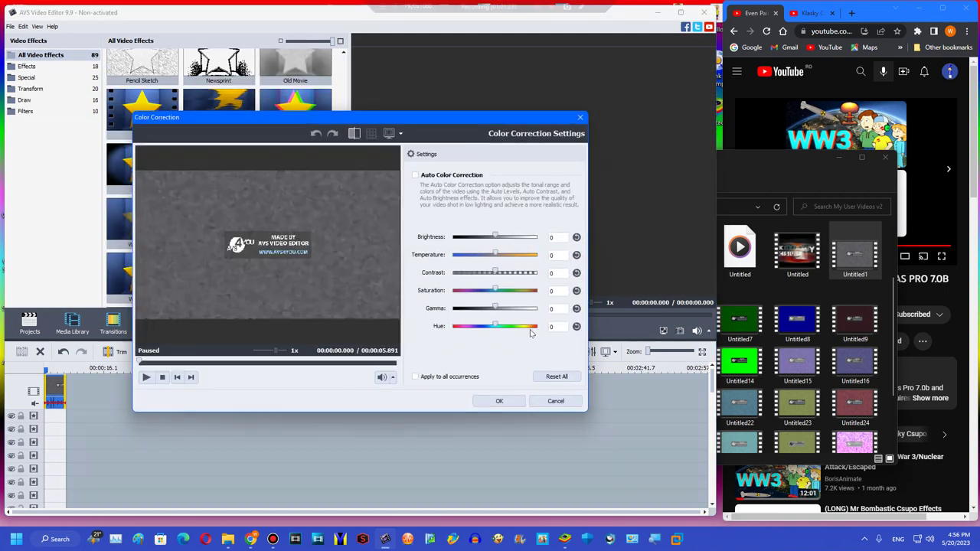
left_click(535, 328)
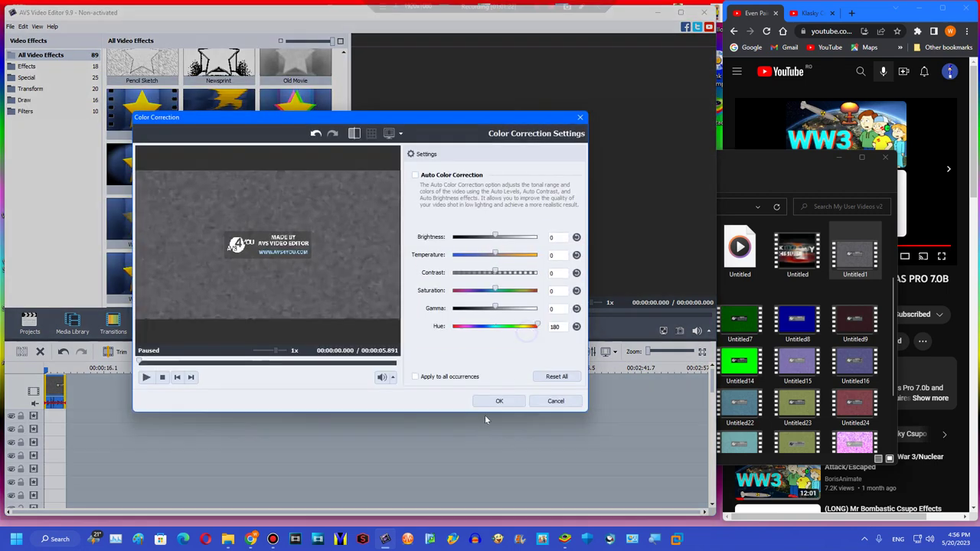
left_click(498, 401)
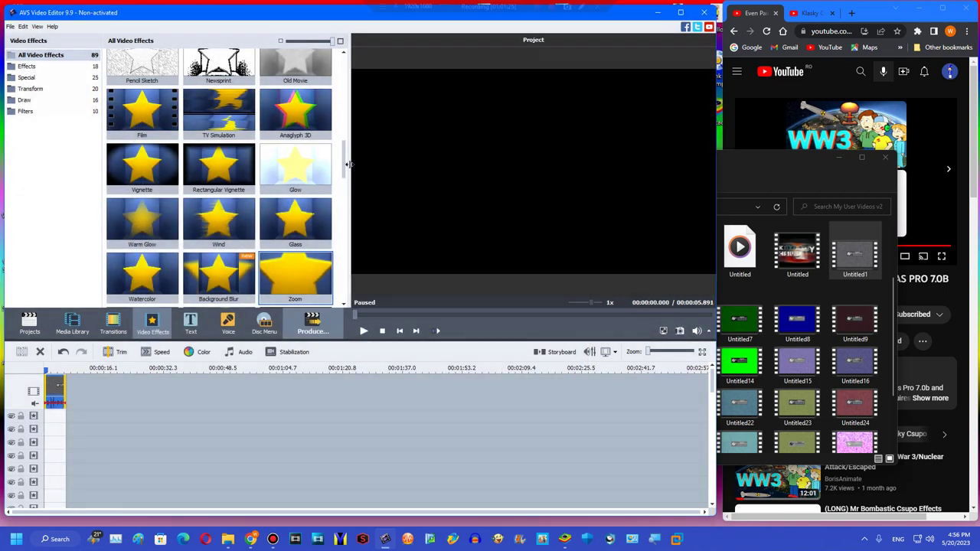
Add a Tilt-shift effect under the clip with Blur 0 and Sharpness 0
scroll(344, 110, "down", 3)
scroll(344, 109, "up", 5)
scroll(321, 128, "down", 5)
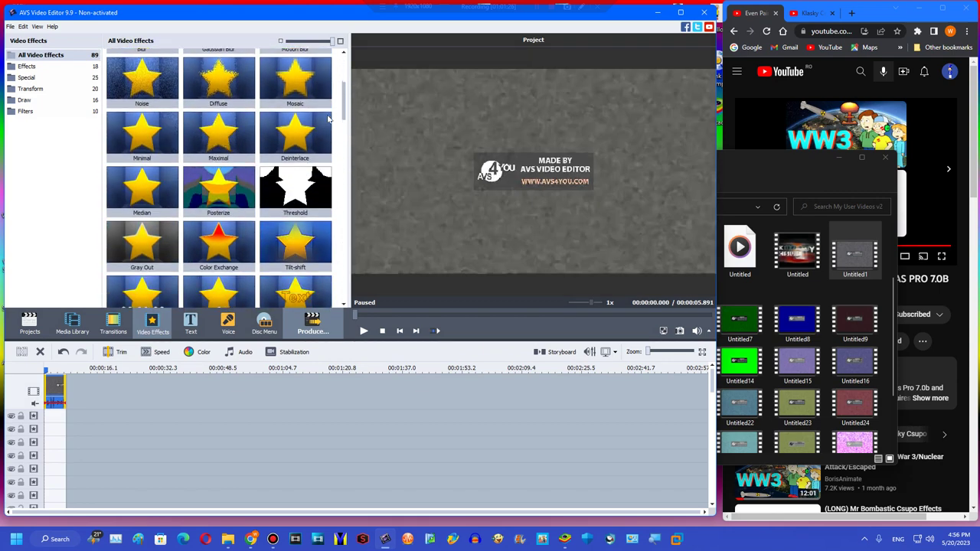
left_click_drag(321, 128, 64, 417)
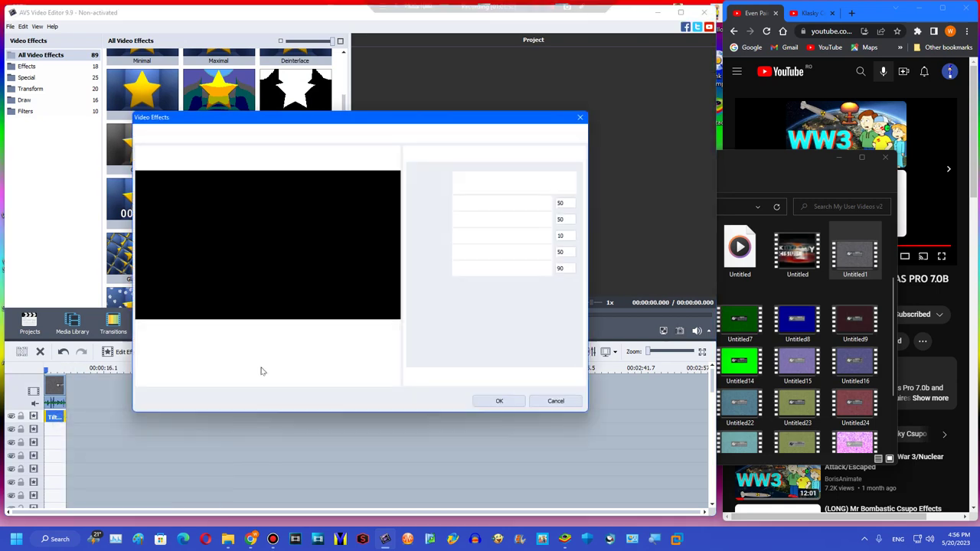
left_click(259, 368)
left_click_drag(473, 239, 451, 237)
left_click_drag(539, 268, 432, 268)
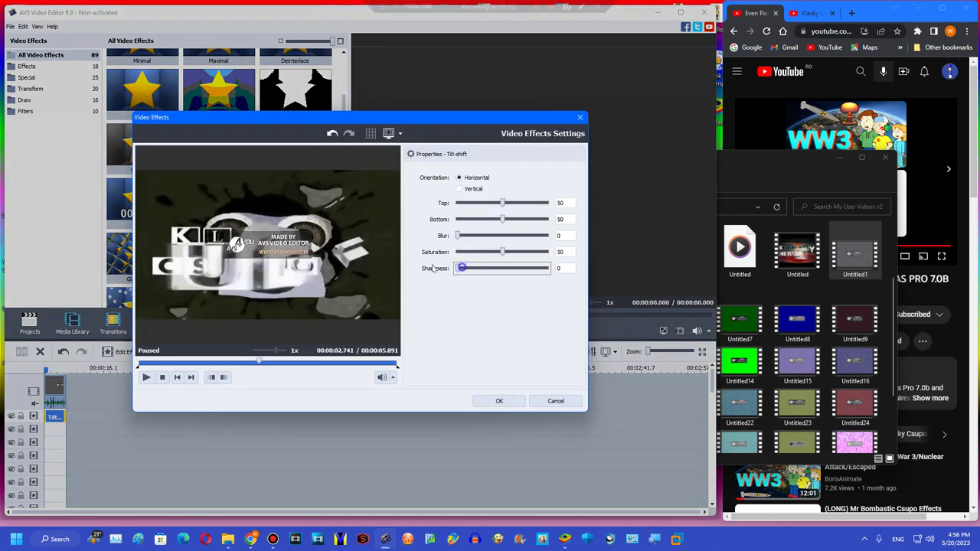
left_click(498, 400)
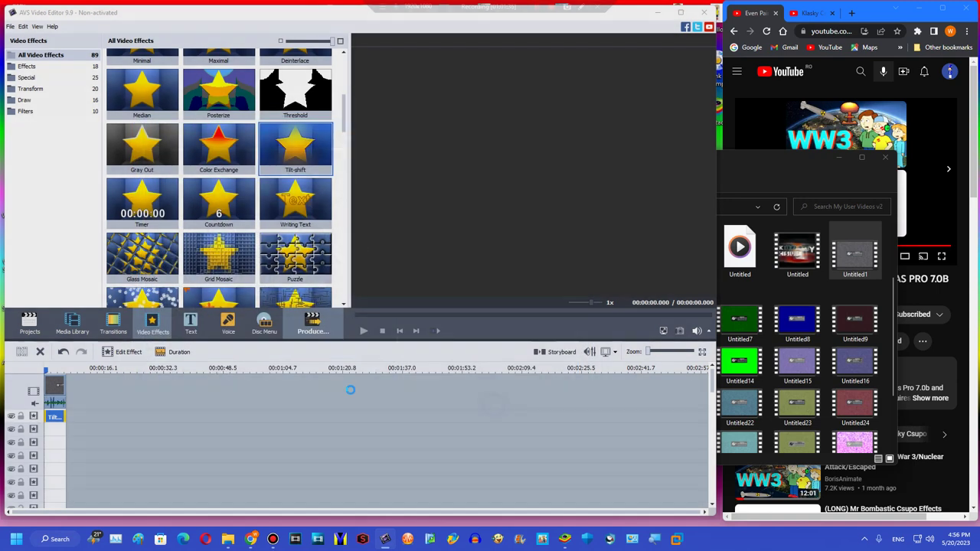
Copy the Tilt-shift effect and paste three copies onto the effect tracks below it
left_click_drag(73, 416, 54, 457)
right_click(57, 425)
left_click(75, 482)
right_click(48, 438)
right_click(56, 444)
left_click(84, 501)
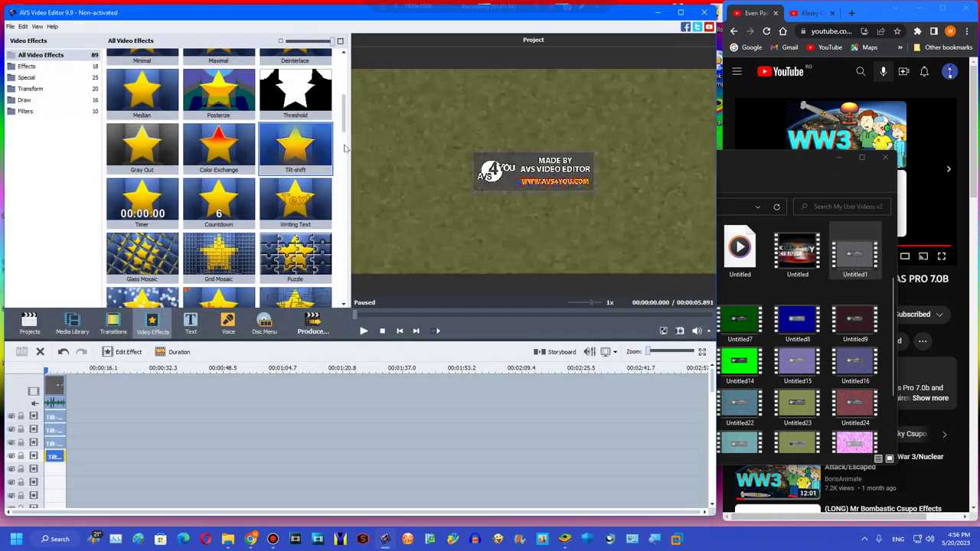
Add a Mirror effect below the Tilt-shift effects and set its type to Right
left_click_drag(344, 119, 338, 179)
scroll(337, 178, "down", 5)
left_click_drag(142, 197, 66, 454)
left_click(142, 460)
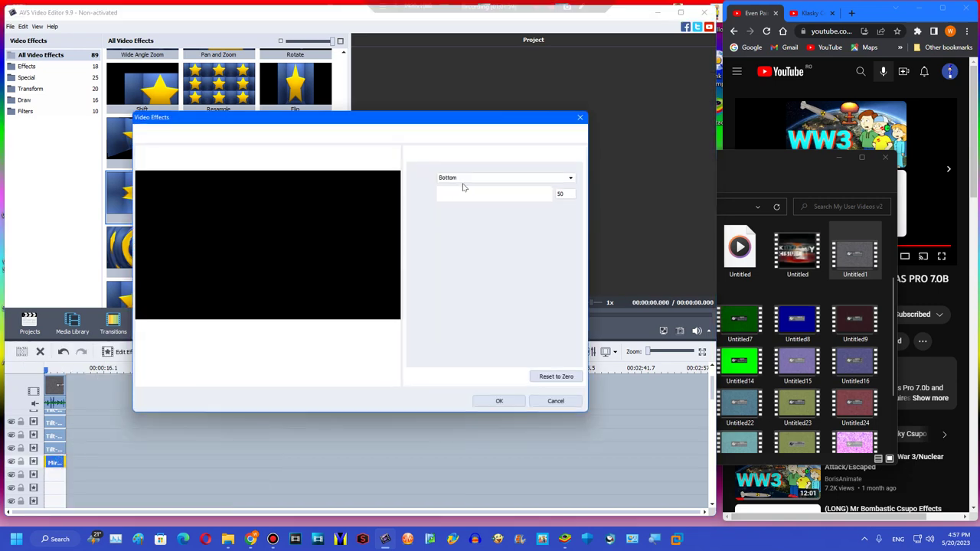
left_click(465, 178)
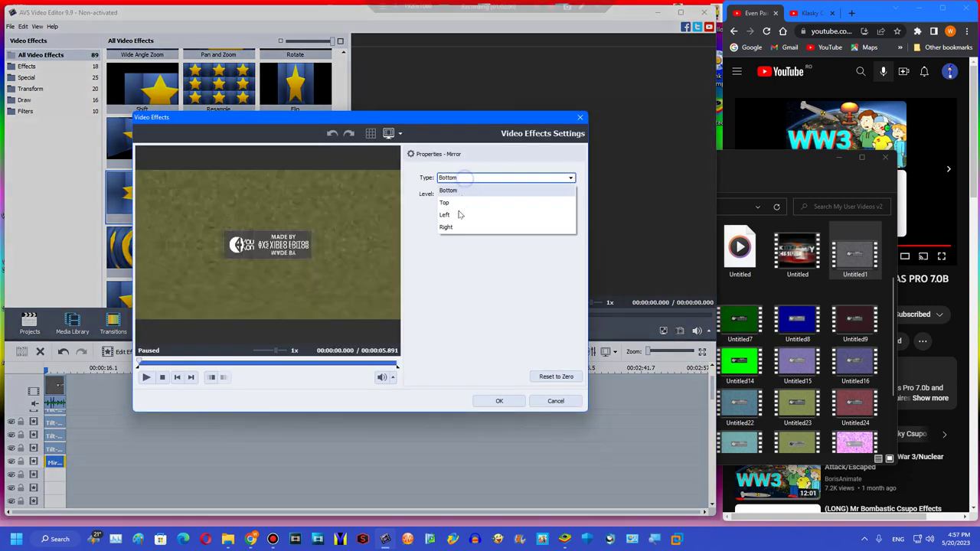
left_click(455, 222)
left_click(484, 399)
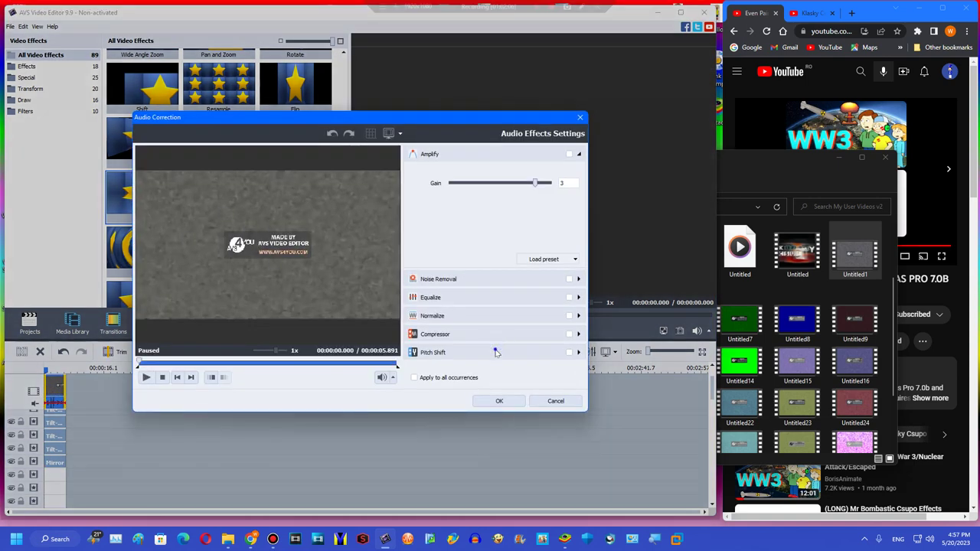
Apply Pitch Shift to the Untitled1 clip's audio and slow the clip down to a duration of 7.854 seconds
left_click(497, 350)
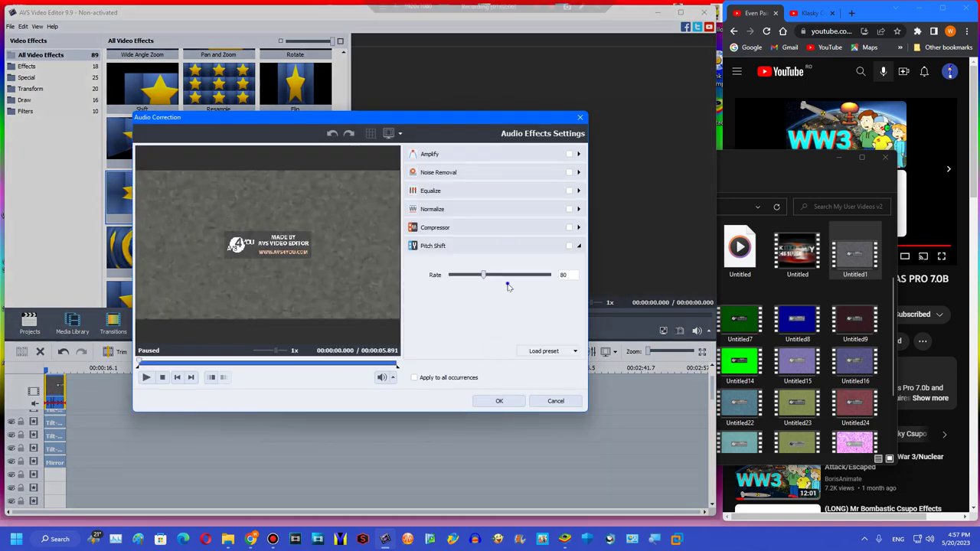
left_click(481, 407)
left_click(155, 352)
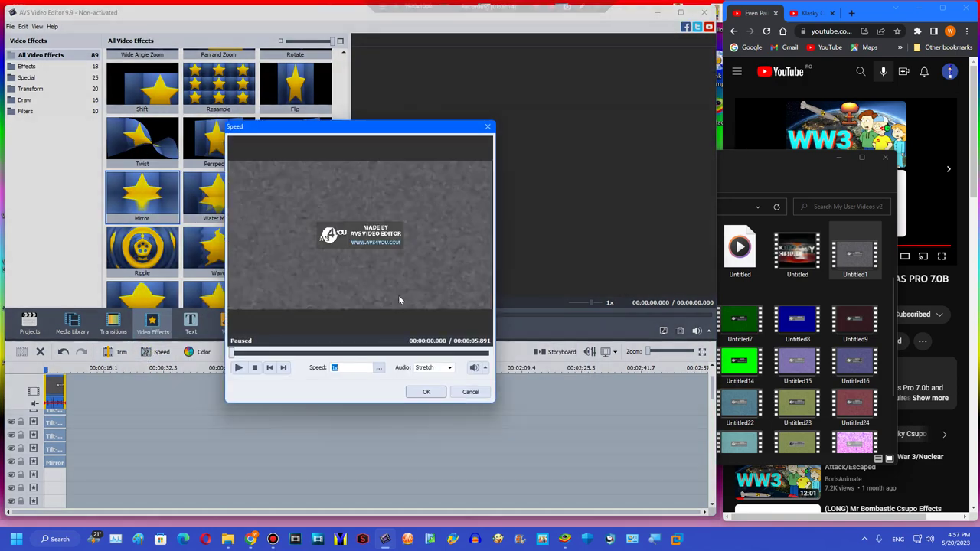
type("0.95")
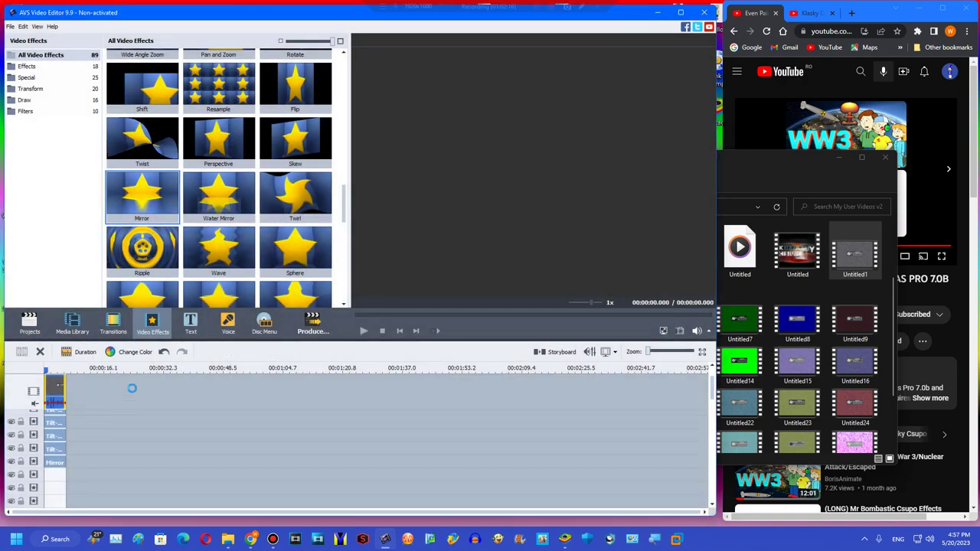
left_click(155, 351)
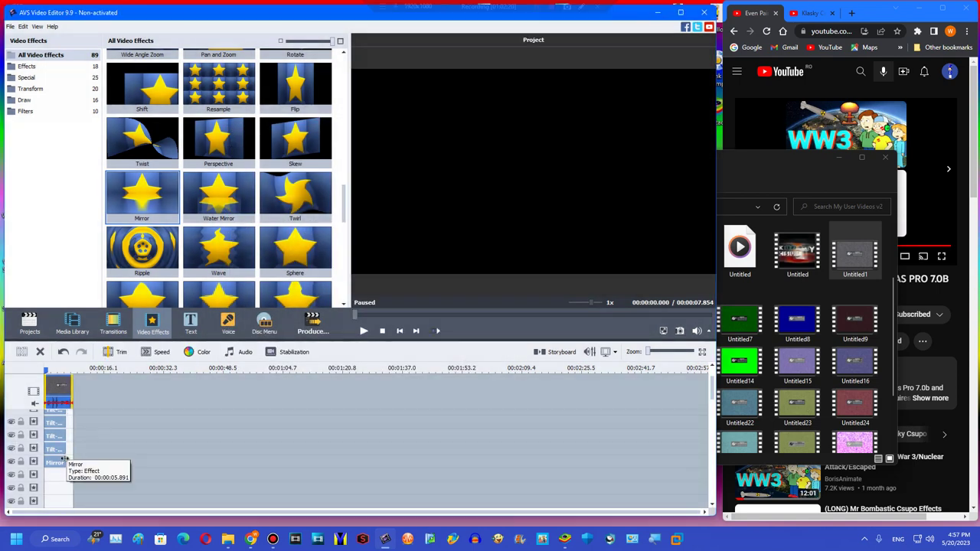
Stretch the Mirror effect and all the Tilt-shift effects to match the clip's full 7.854-second duration
left_click(66, 461)
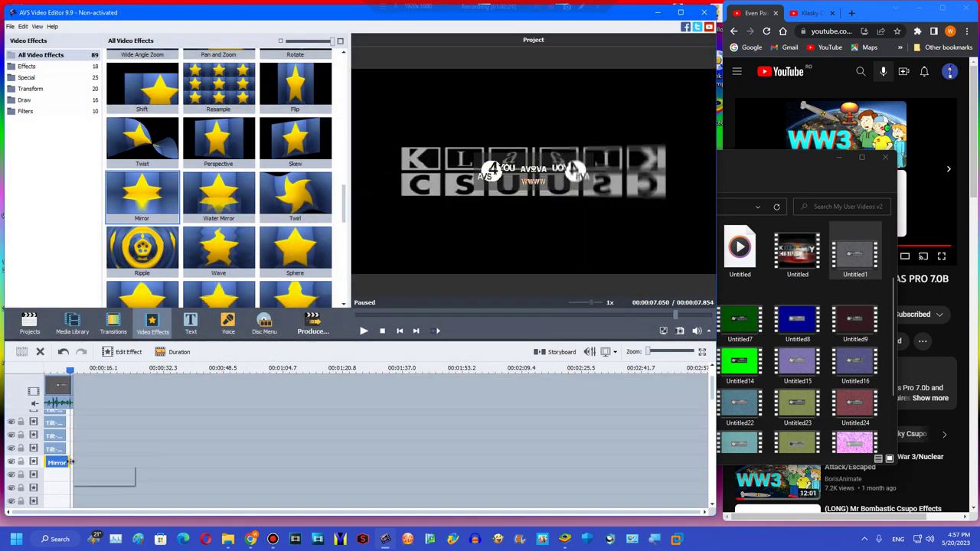
left_click(65, 451)
left_click_drag(67, 450, 75, 450)
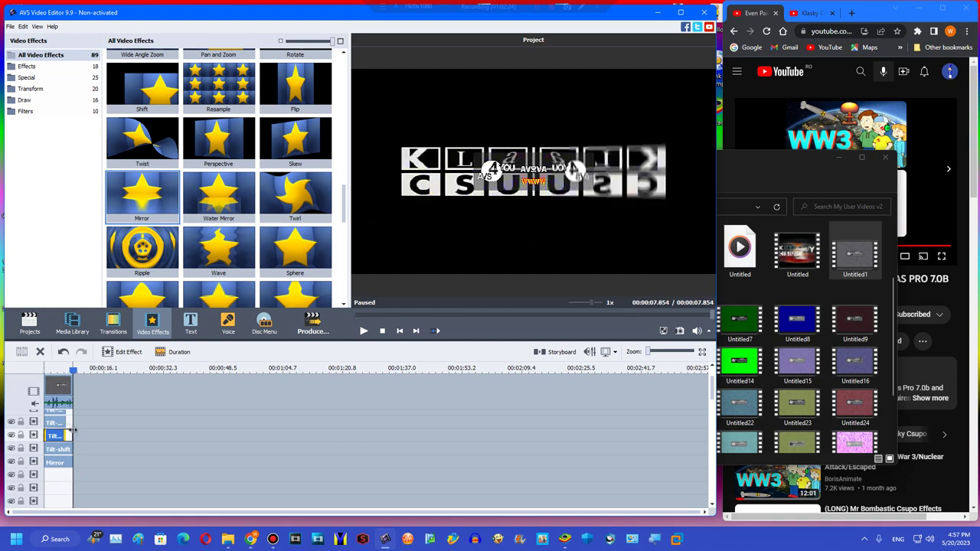
left_click(68, 419)
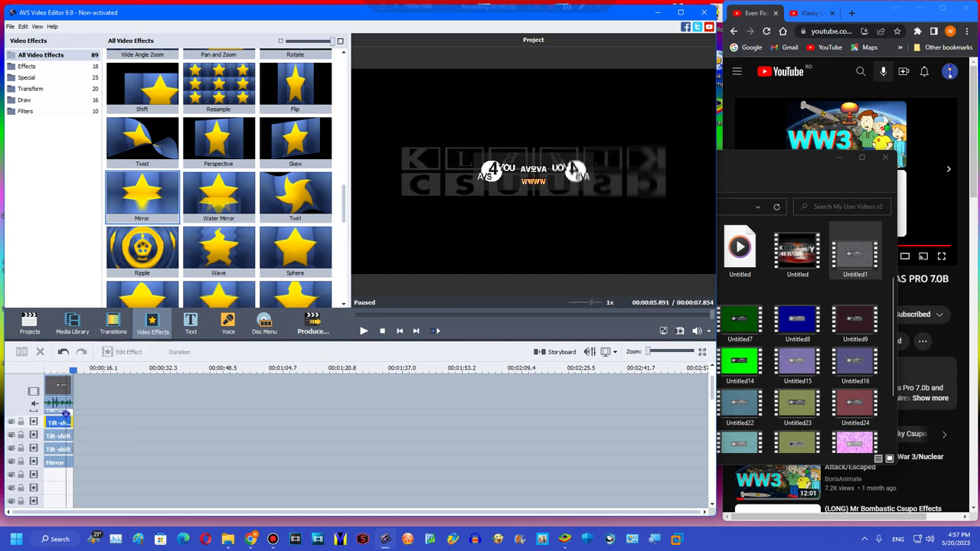
left_click(54, 368)
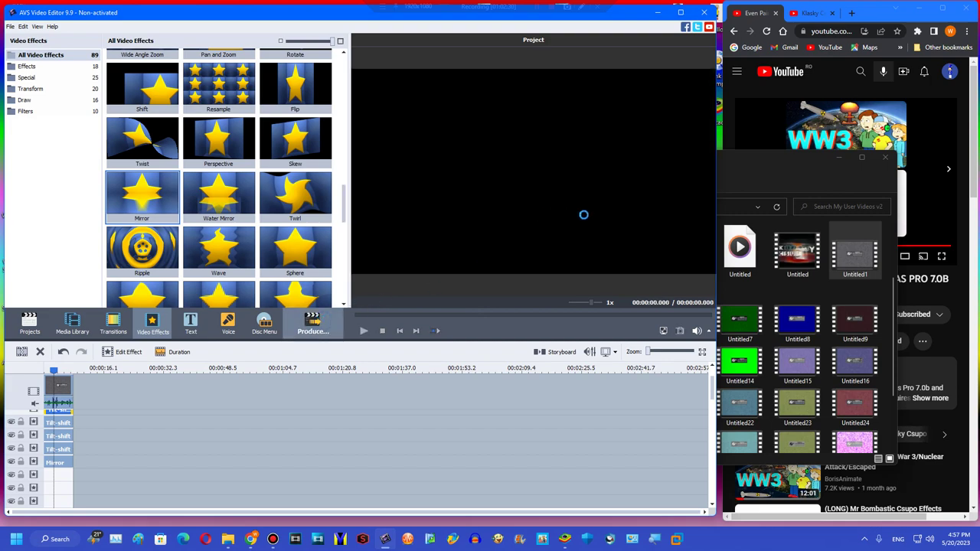
left_click(570, 540)
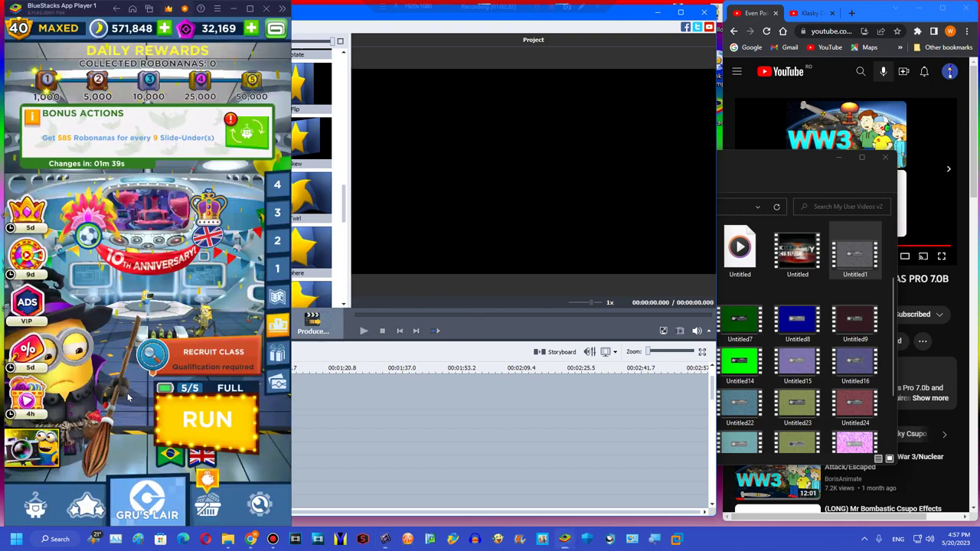
left_click_drag(98, 4, 778, 514)
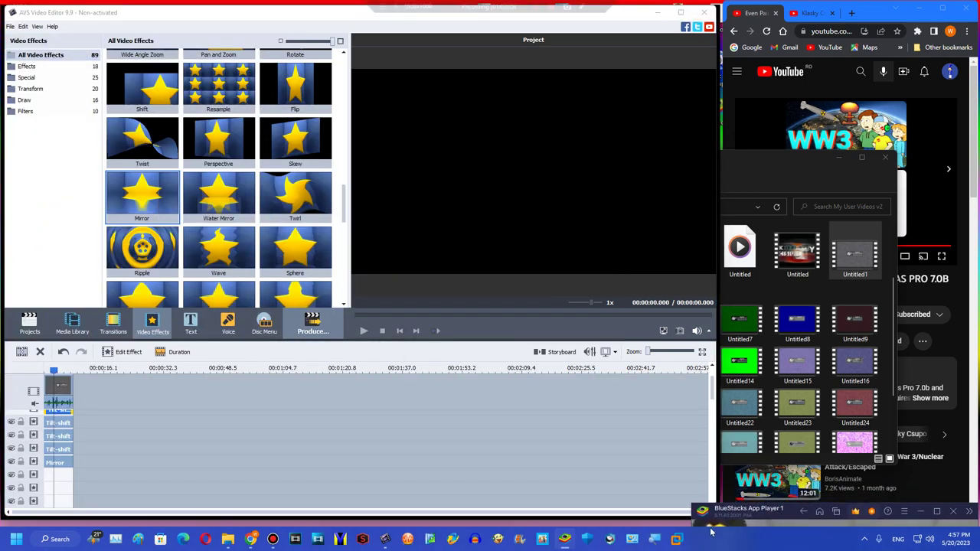
Produce the project as a WMV file named Untitled40 in L:\My User Videos v2 and open the output folder
mouse_move(385, 539)
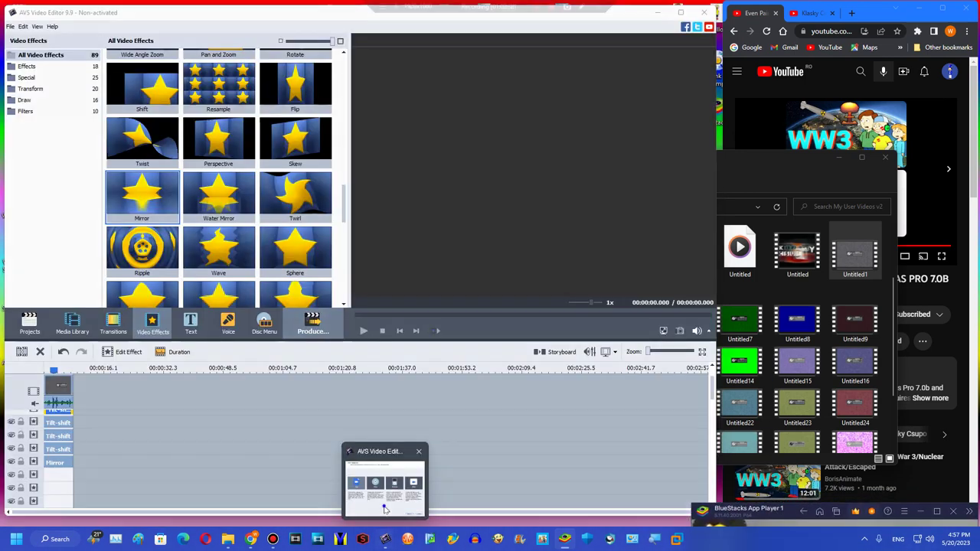
left_click(383, 505)
left_click(469, 385)
left_click(468, 389)
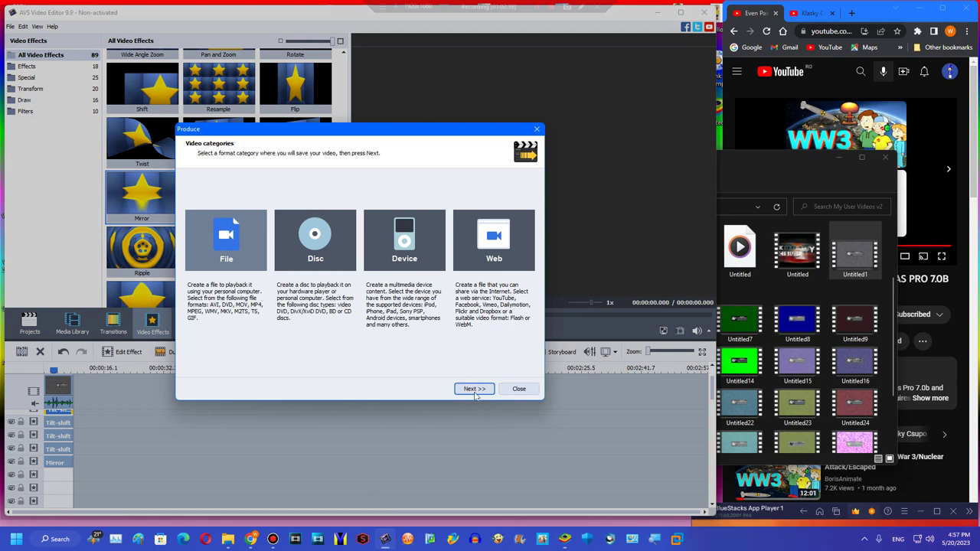
left_click(464, 388)
double_click(425, 222)
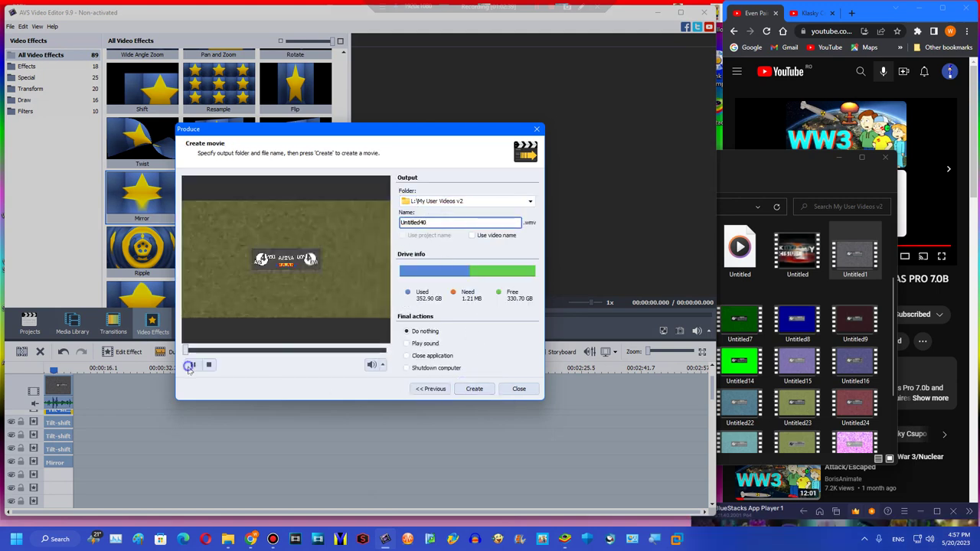
left_click(474, 389)
left_click(330, 317)
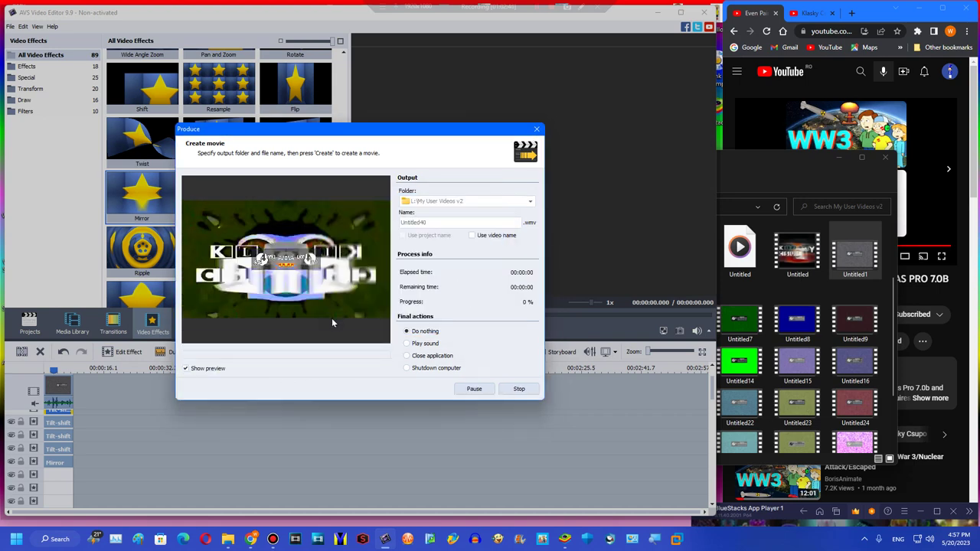
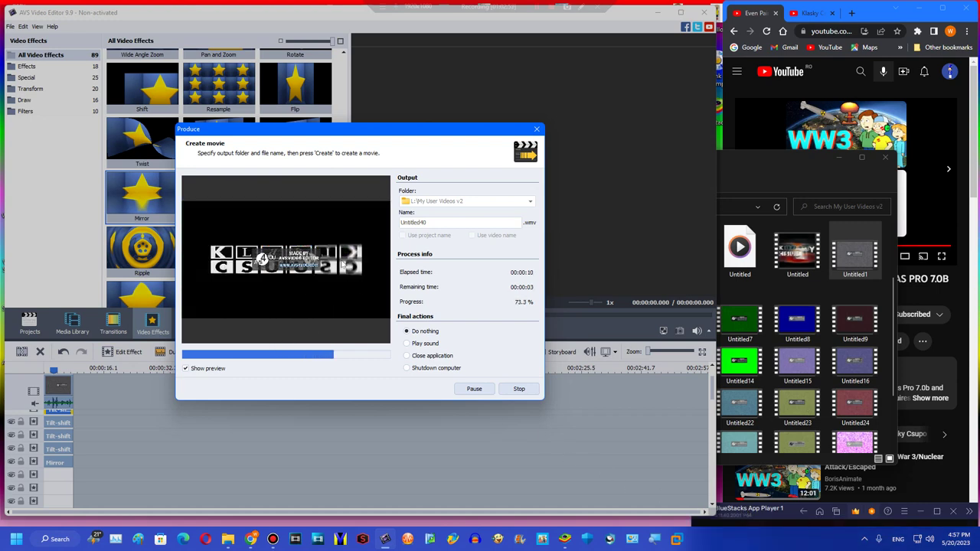
left_click(774, 510)
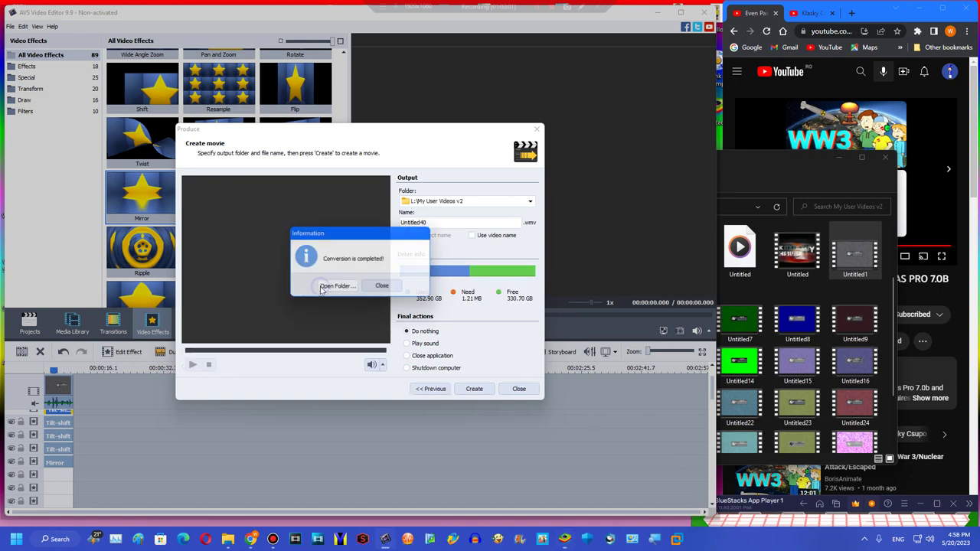
left_click(328, 283)
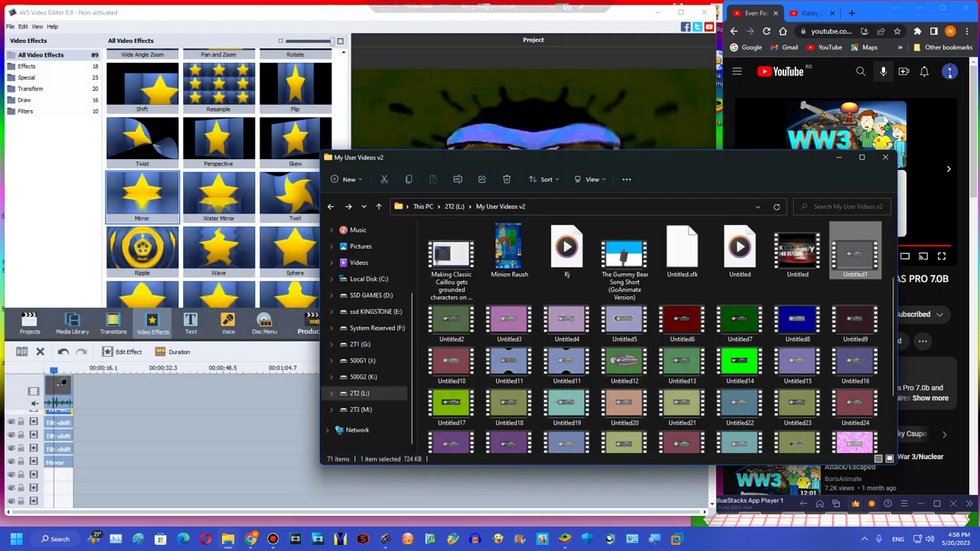
Delete the Mirror effect from the track below the Tilt-shift effects
left_click(57, 461)
right_click(57, 462)
left_click(68, 459)
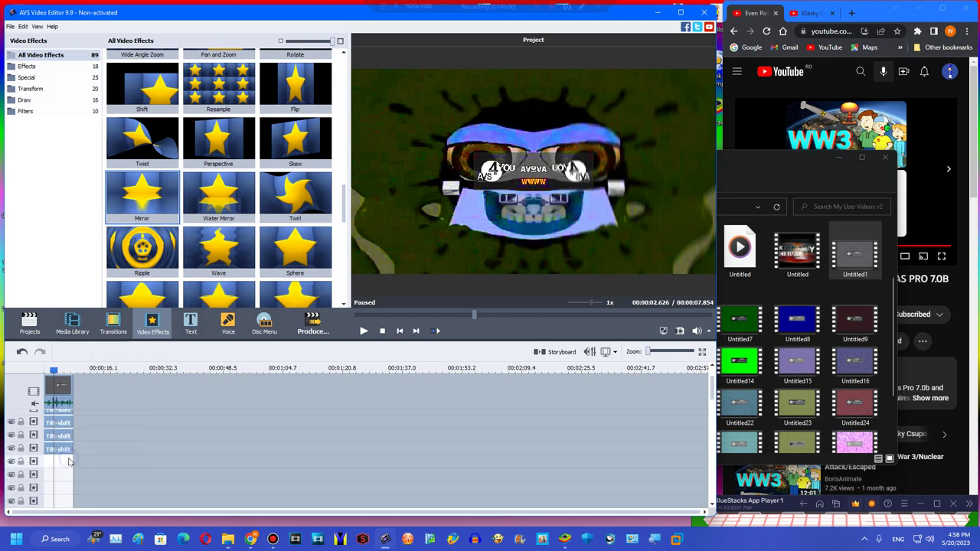
Change the Untitled1 clip's hue with Color Correction and reset its speed so it lasts 5.891 seconds
scroll(65, 431, "up", 1)
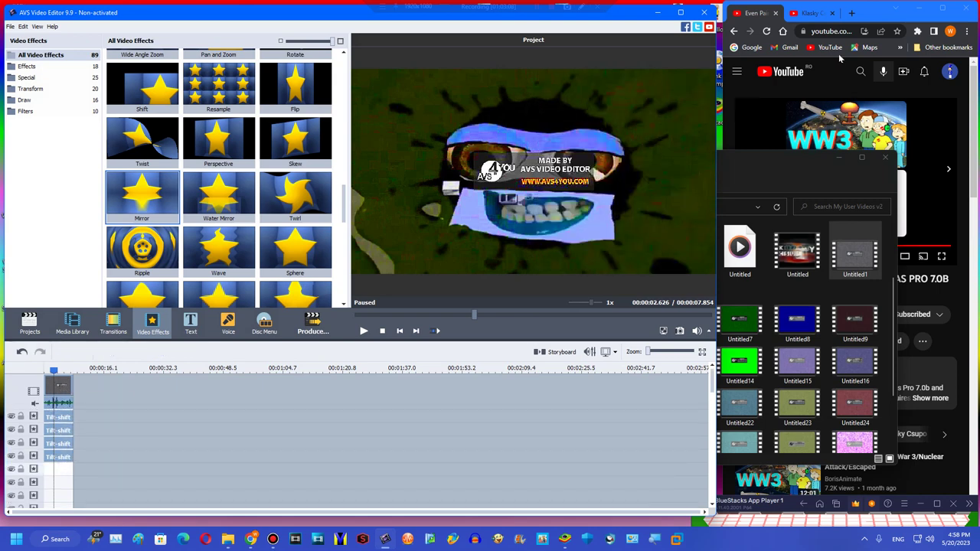
left_click(63, 385)
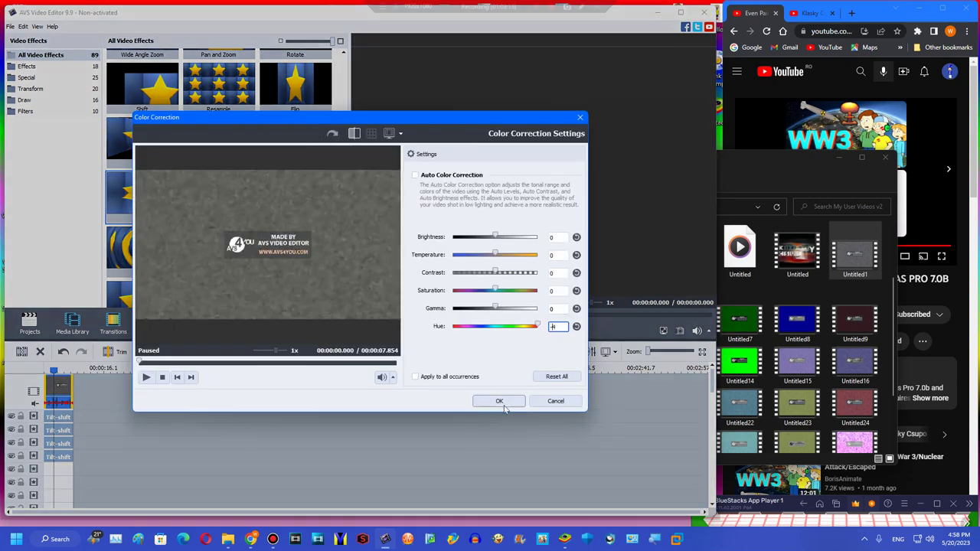
left_click(502, 404)
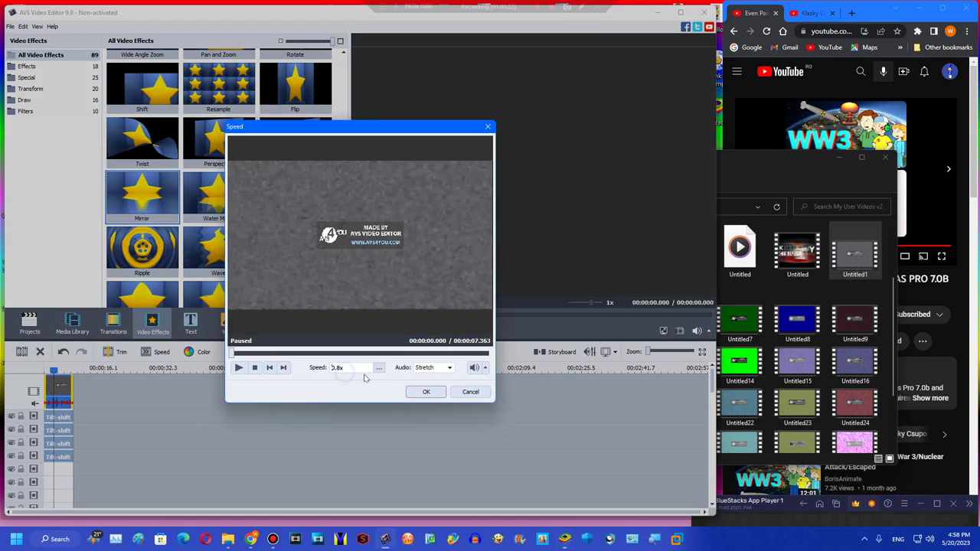
left_click(414, 391)
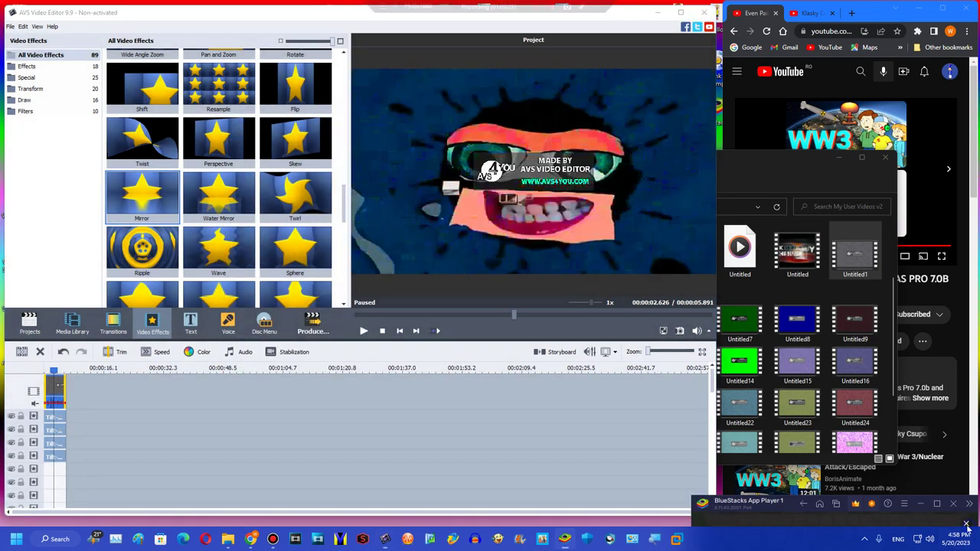
Switch to BlueStacks, start the GruTube reward video ad, and move the player window away from the editor
left_click(784, 507)
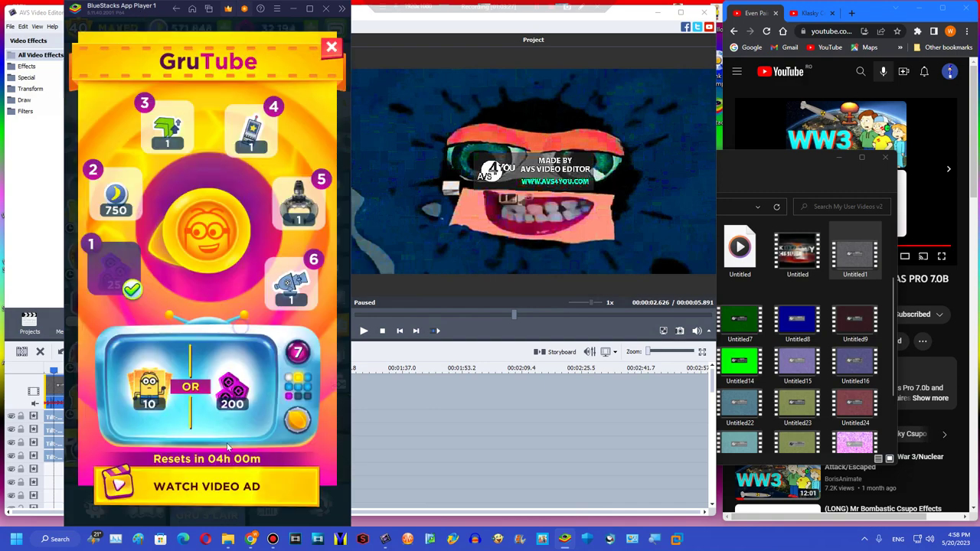
left_click(231, 501)
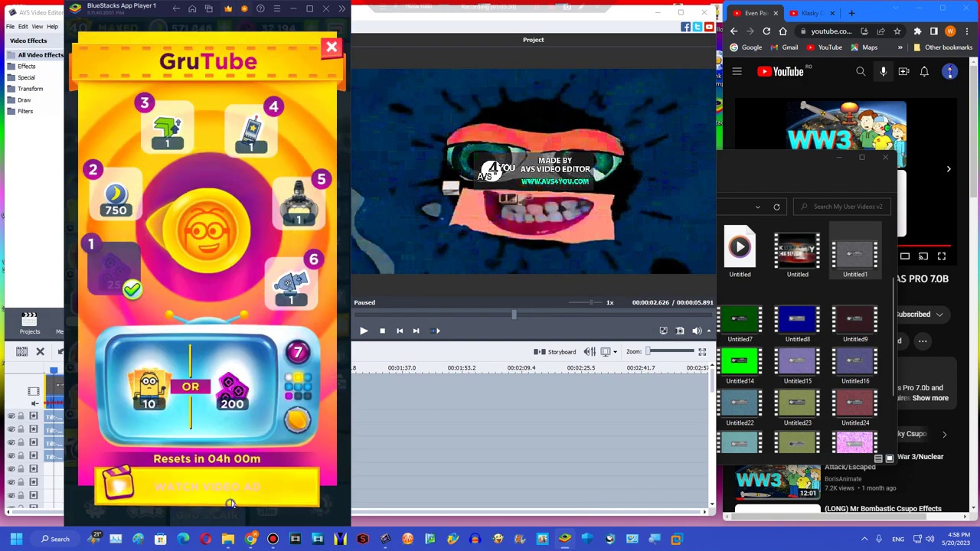
left_click(267, 339)
left_click(237, 486)
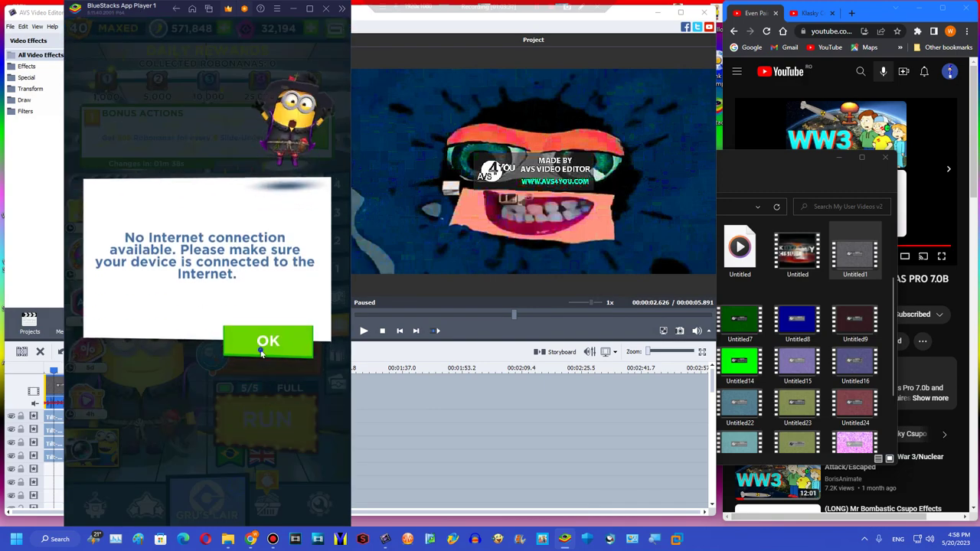
left_click(261, 350)
left_click(241, 496)
left_click(257, 350)
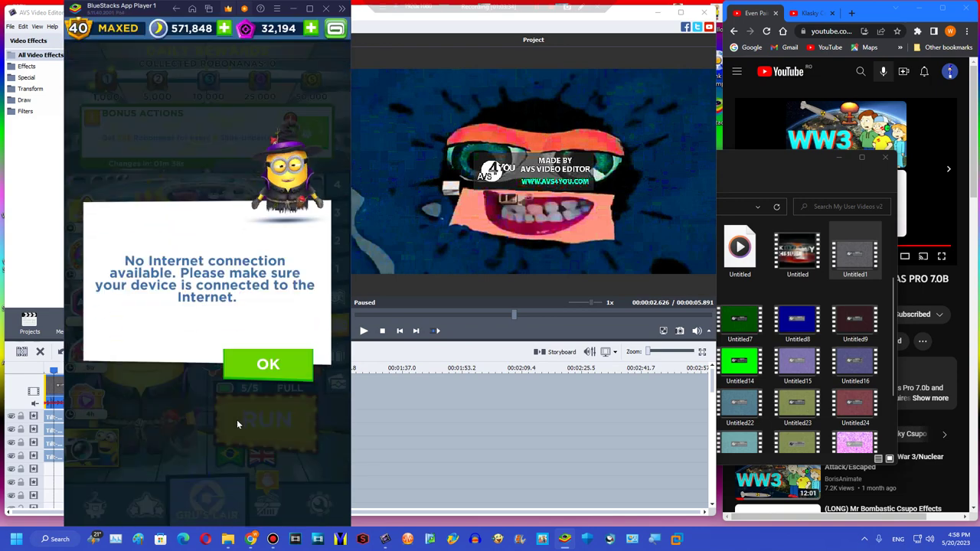
left_click(265, 344)
left_click(268, 348)
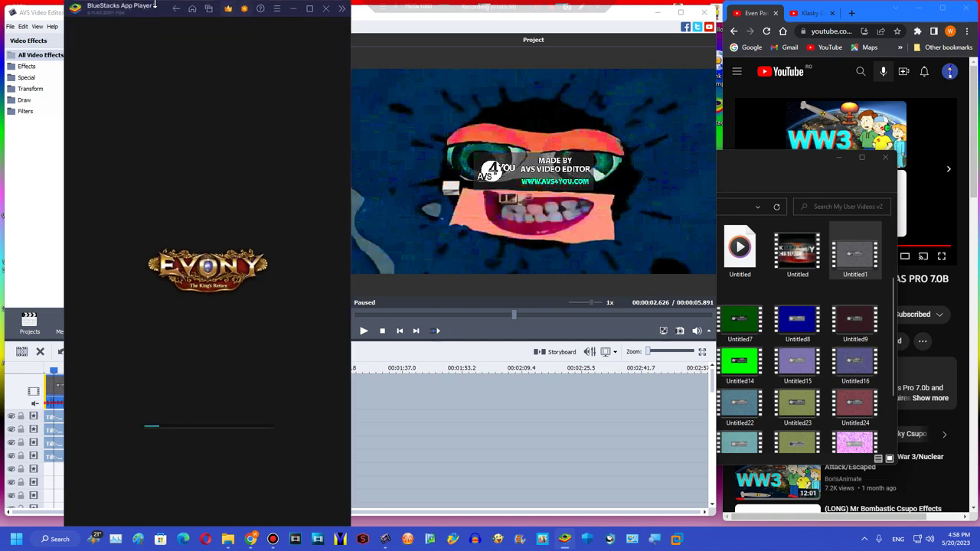
left_click_drag(146, 9, 780, 501)
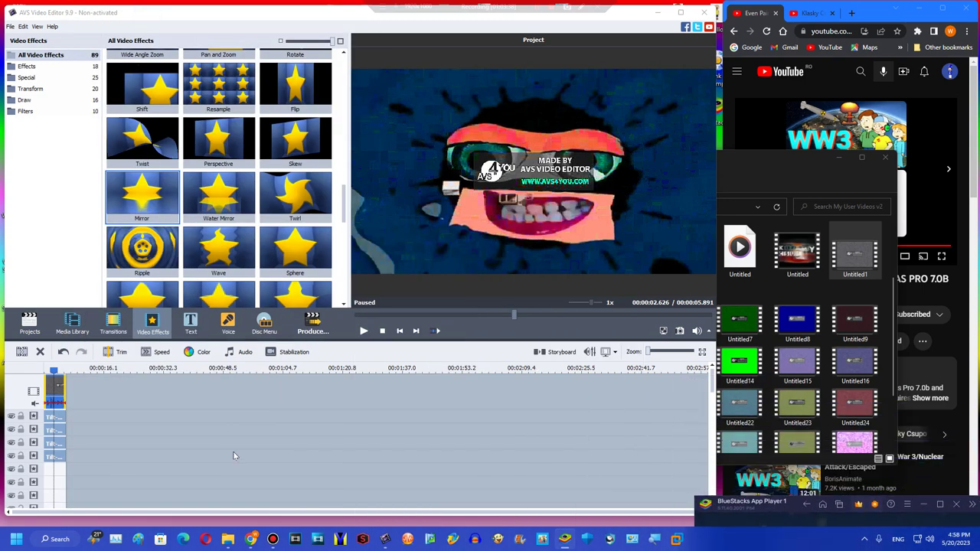
Turn off Pitch Shift in the Untitled1 clip's audio effects
left_click(239, 356)
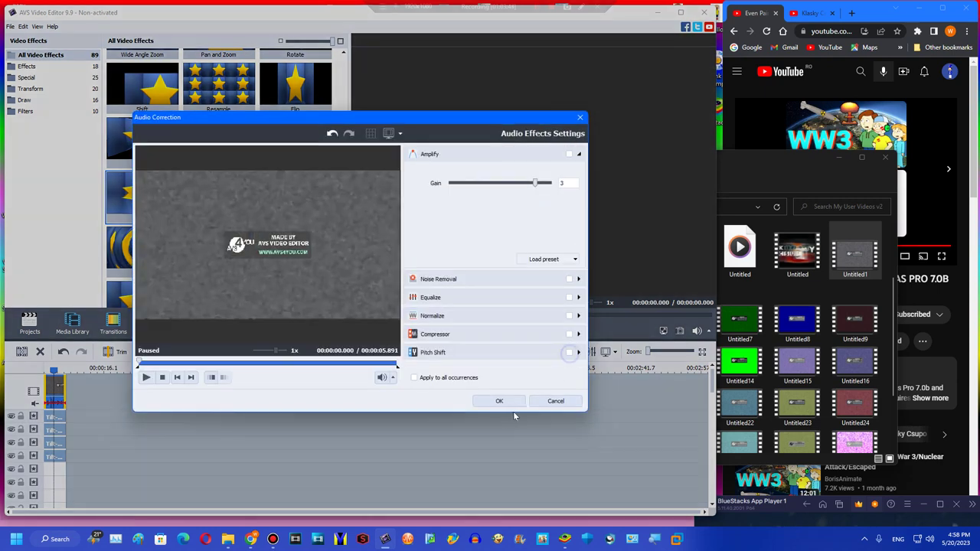
left_click(498, 402)
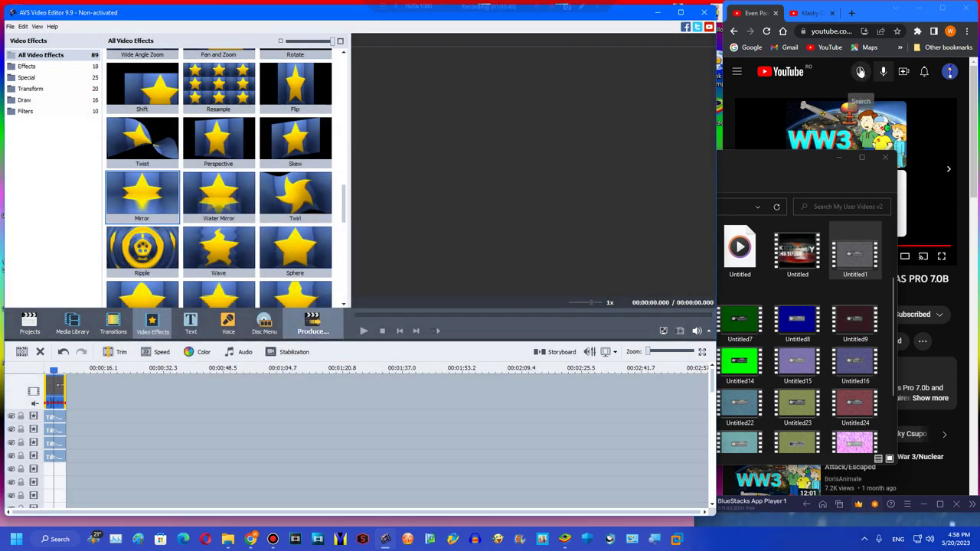
Switch to YouTube in the browser and search for "how to make blind pinch punch avs"
left_click(860, 71)
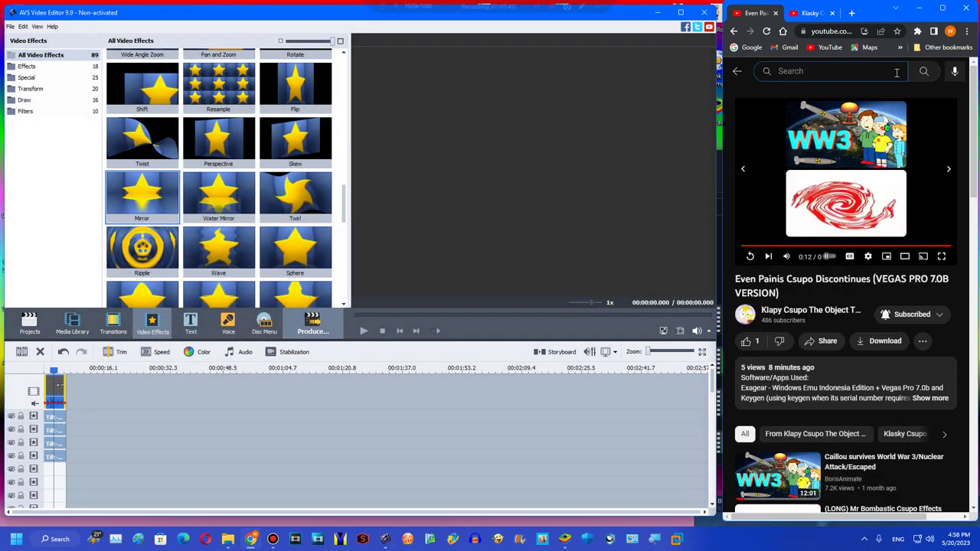
type("how to mak")
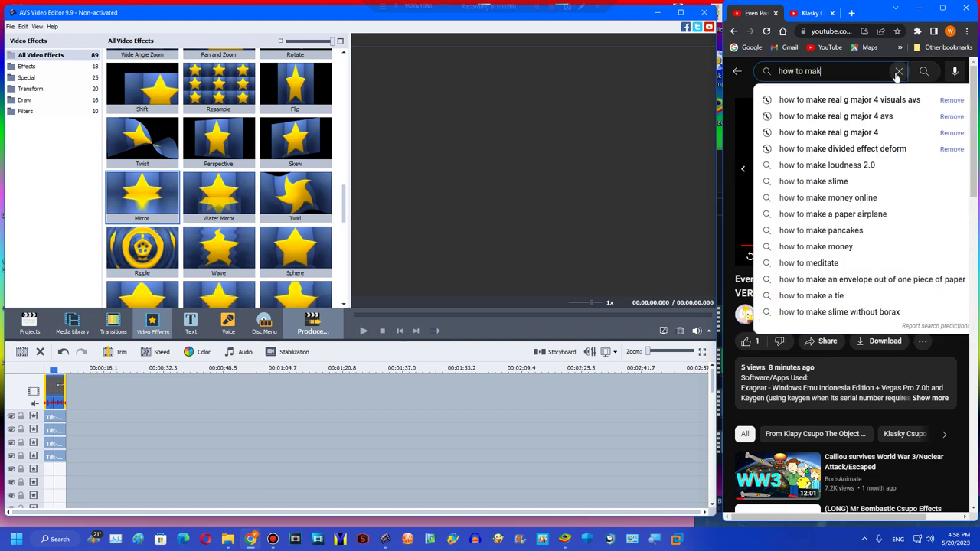
type("e blind ")
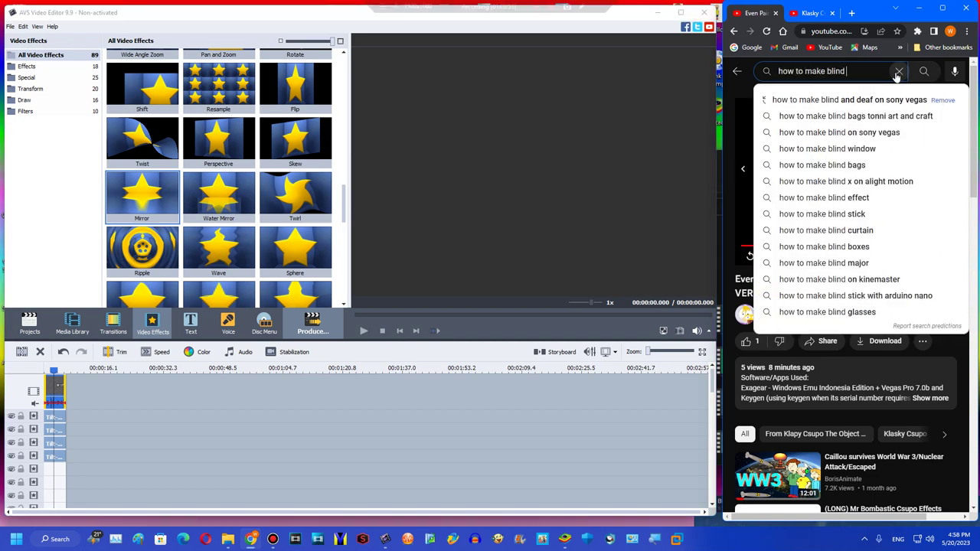
type("pinhc")
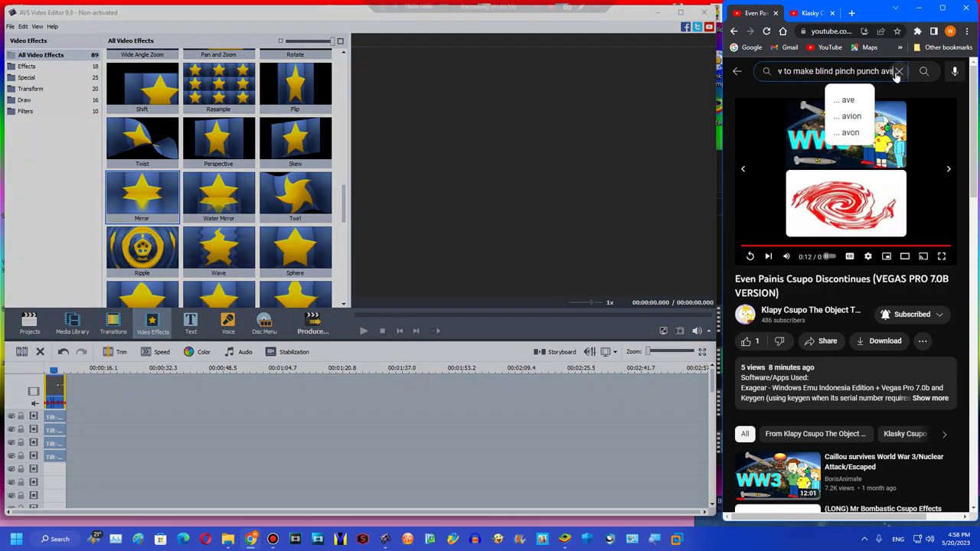
key("Return")
key("Return")
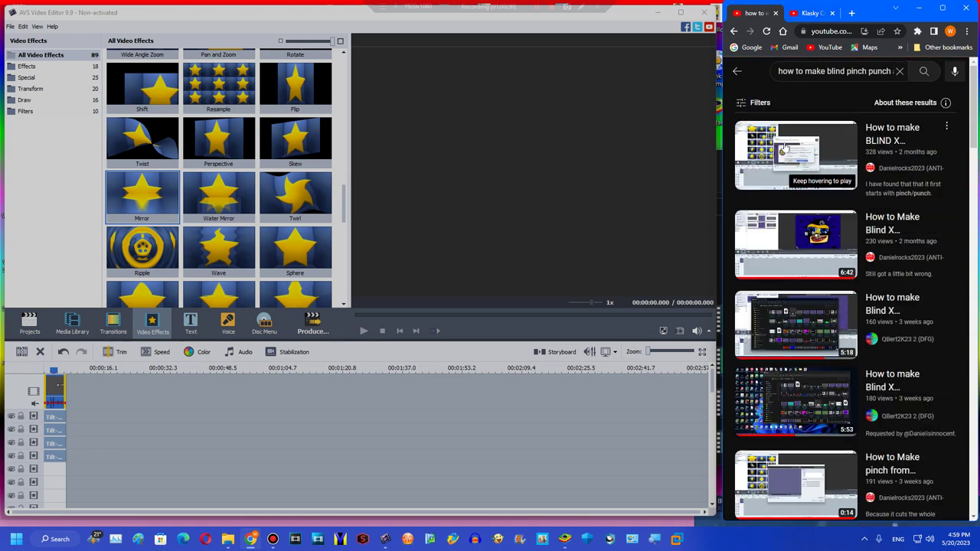
Open the video "How to make BLIND X pinch/punch on AVS", view it full screen around 6:40, and exit full screen
left_click(789, 161)
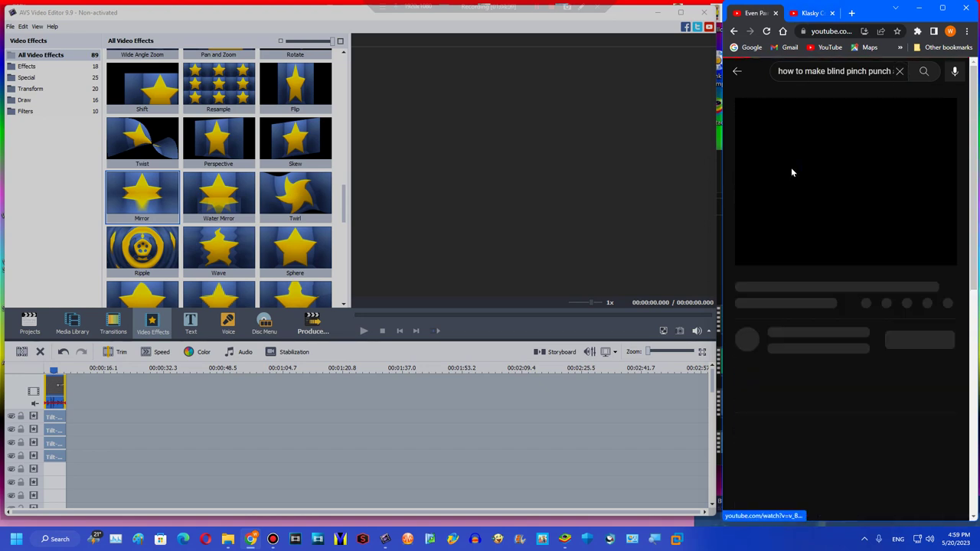
double_click(792, 170)
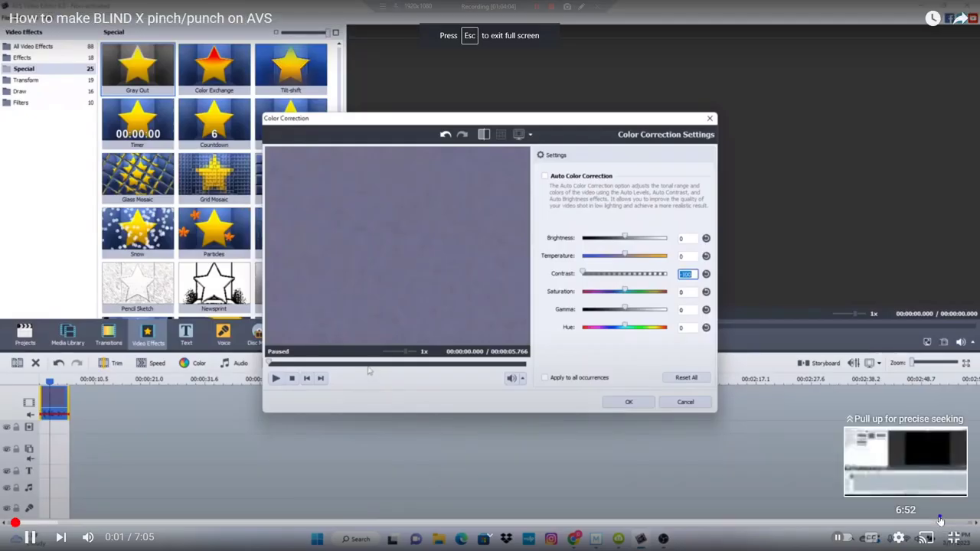
left_click(940, 522)
left_click(914, 522)
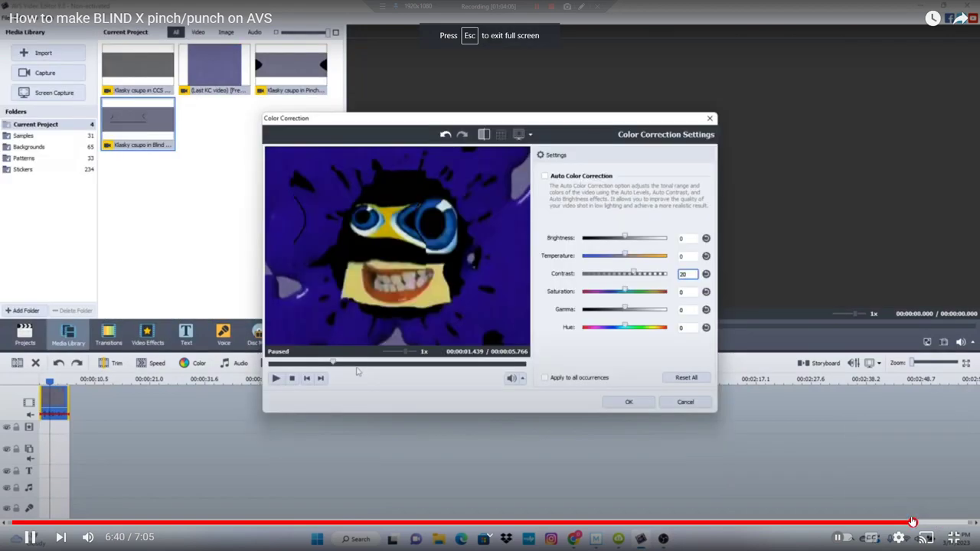
left_click(953, 536)
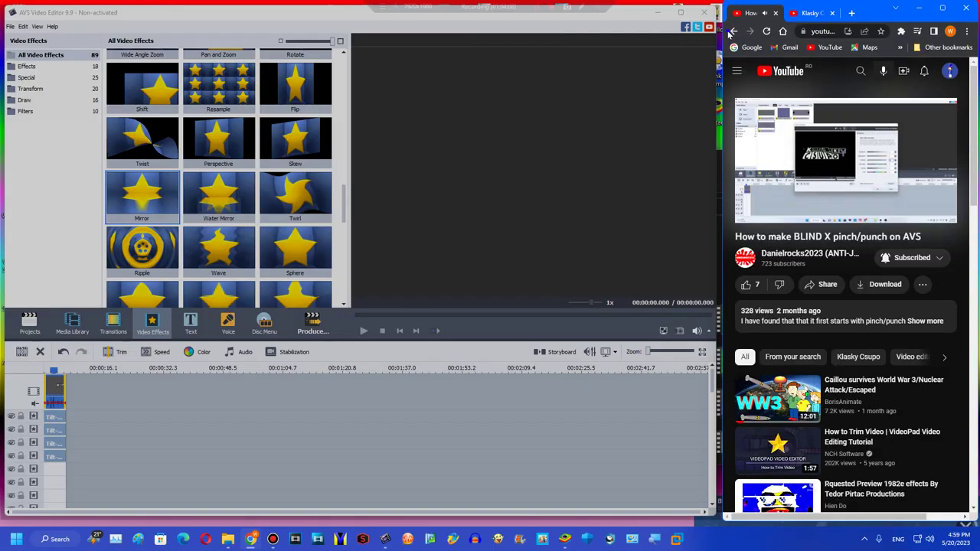
Open the video "How to Make Blind X pinch/punch effect on AVS (AGAIN)", view it full screen near 6:35, and exit full screen
left_click(733, 31)
left_click(783, 245)
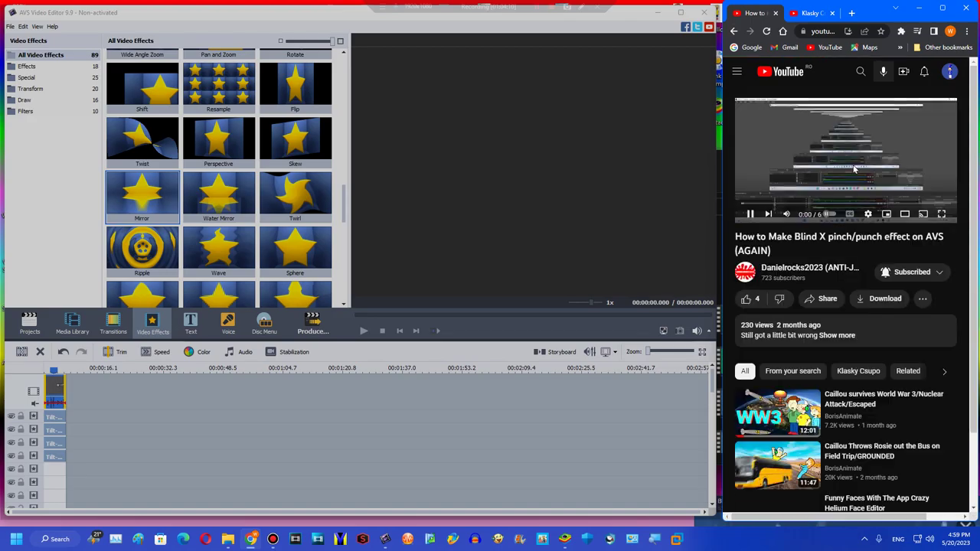
double_click(850, 207)
left_click(946, 523)
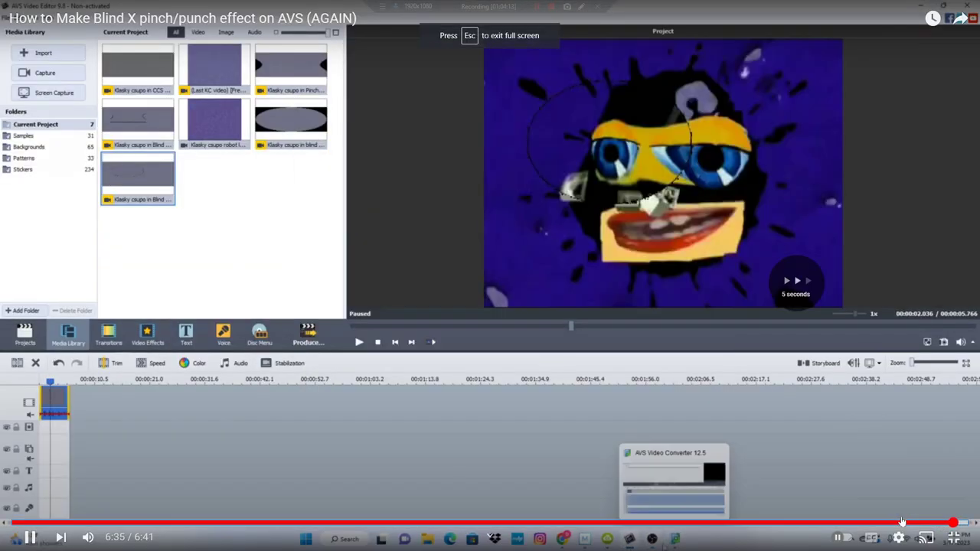
left_click(953, 537)
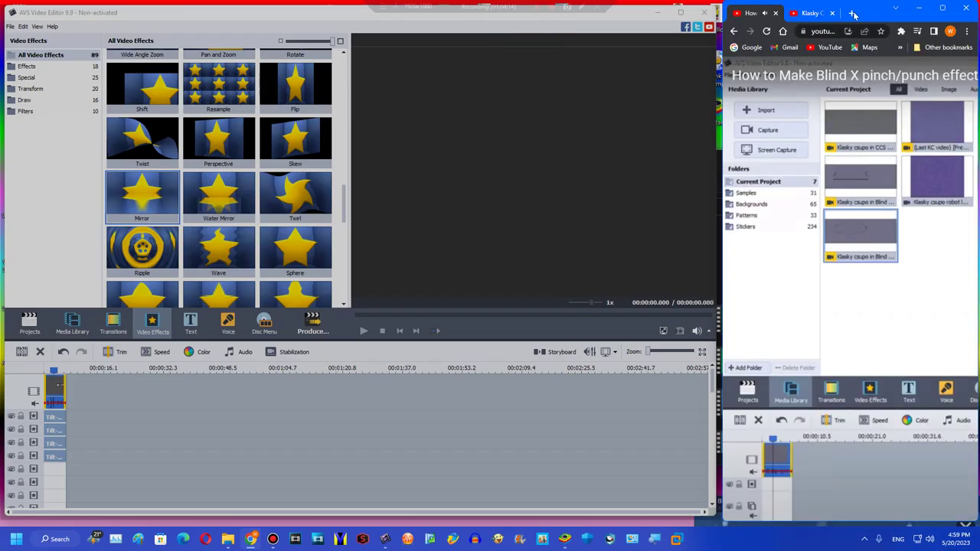
Open "How to make Blind X Pinch/Punch on AVS (16:9 Version/Refixed)", skim it full screen, return near the start, pause it and exit full screen
left_click(734, 30)
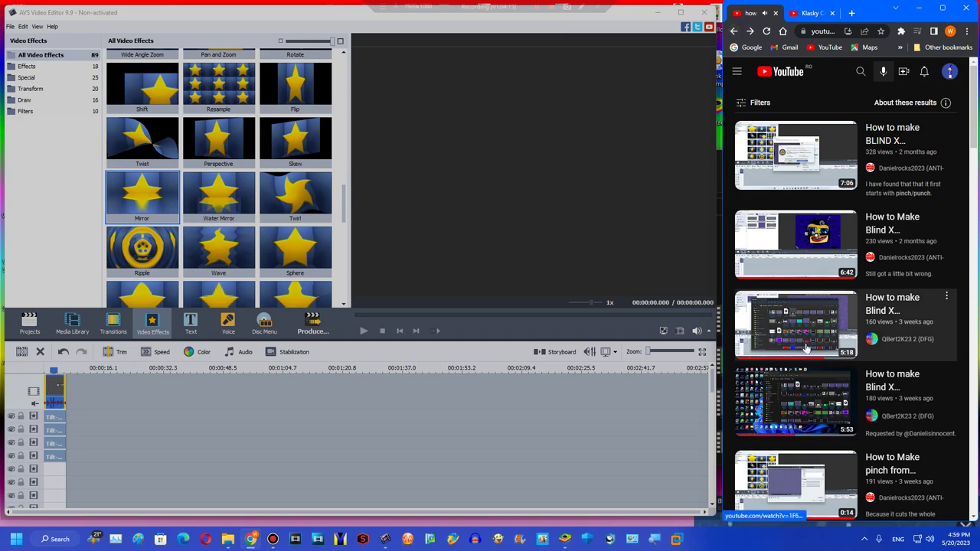
left_click(809, 330)
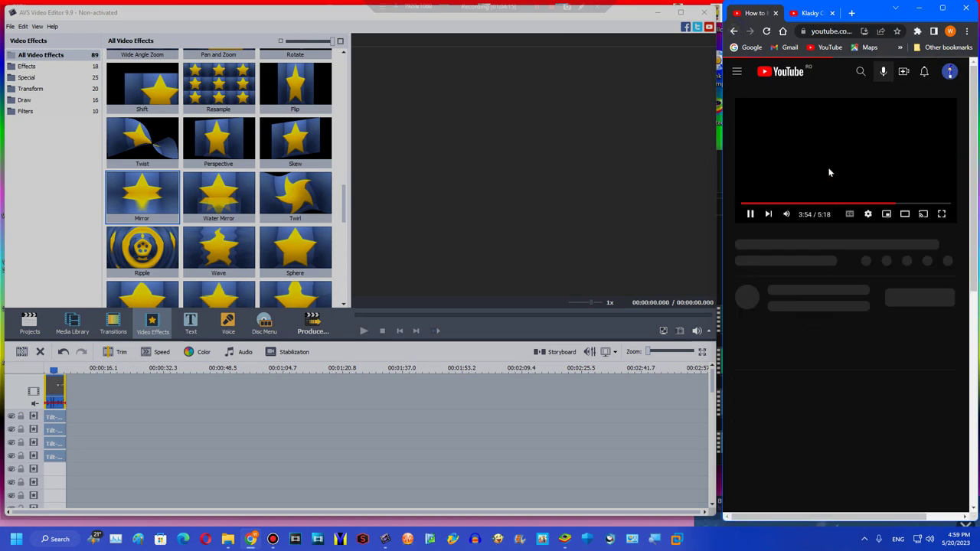
left_click(941, 214)
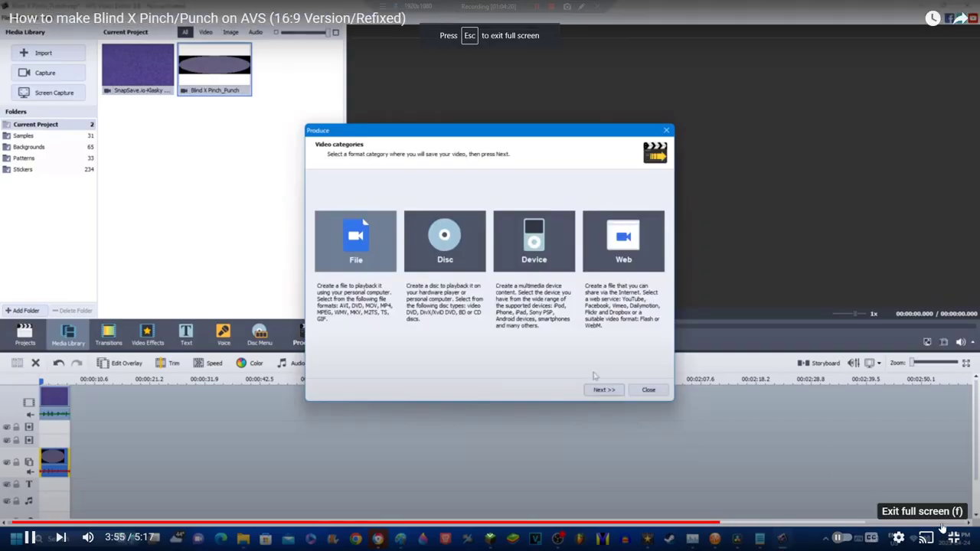
left_click(941, 522)
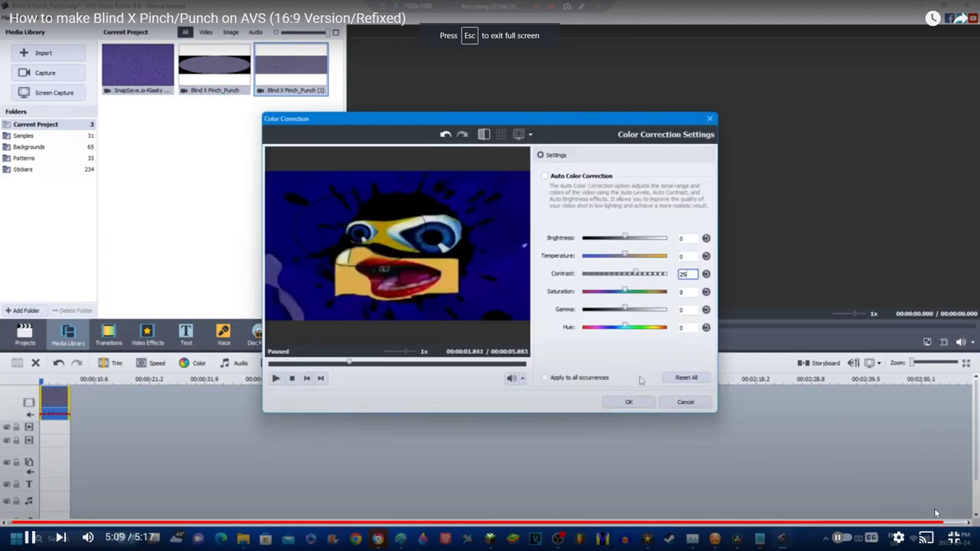
left_click(339, 520)
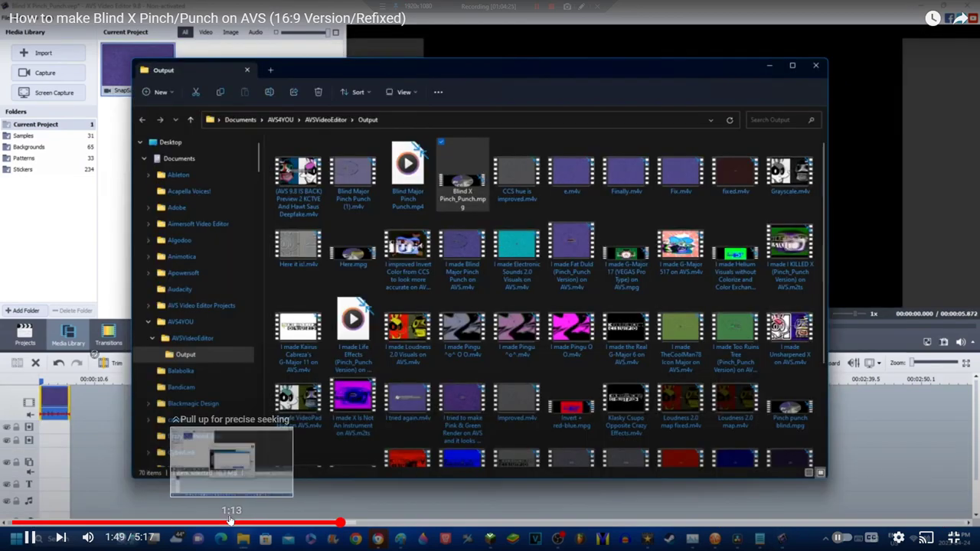
left_click(229, 517)
left_click_drag(207, 518, 40, 521)
left_click(26, 520)
left_click(421, 409)
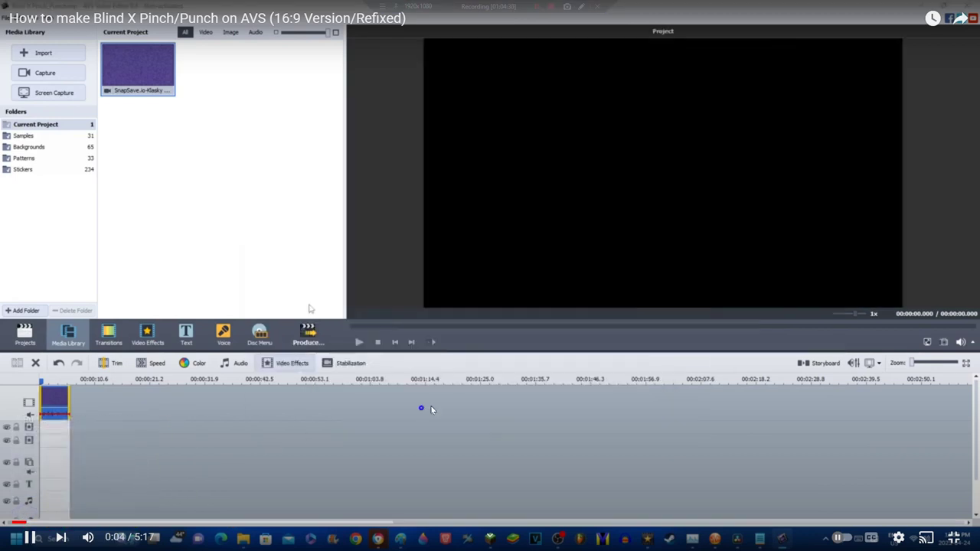
left_click(952, 538)
Switch to AVS Video Editor and produce the project as a WMV file named Untitled41a in L:\My User Videos v2
left_click(385, 539)
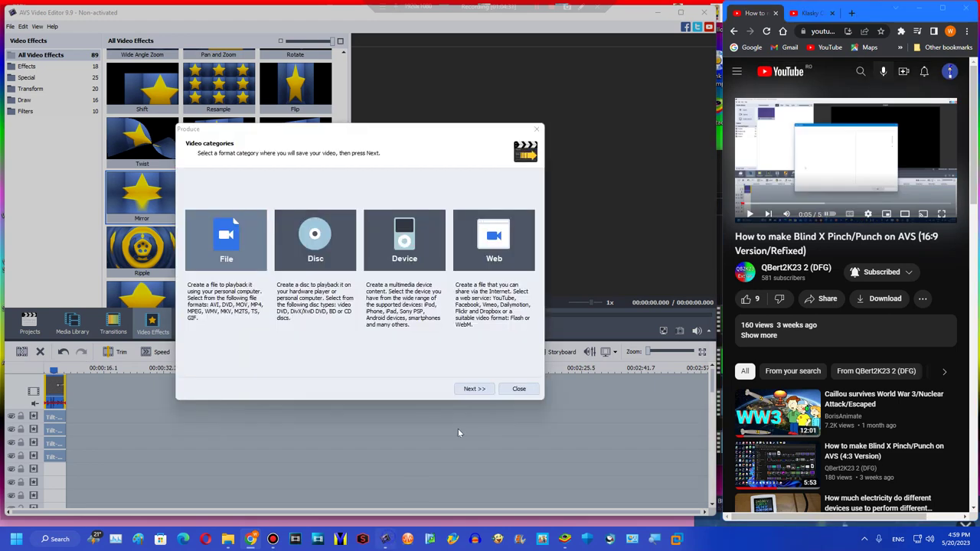
left_click(474, 389)
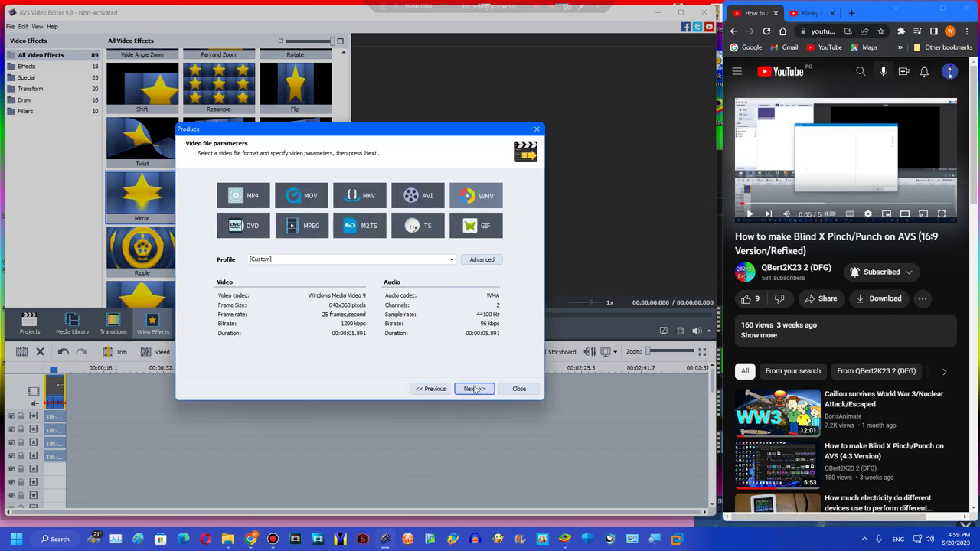
left_click(474, 388)
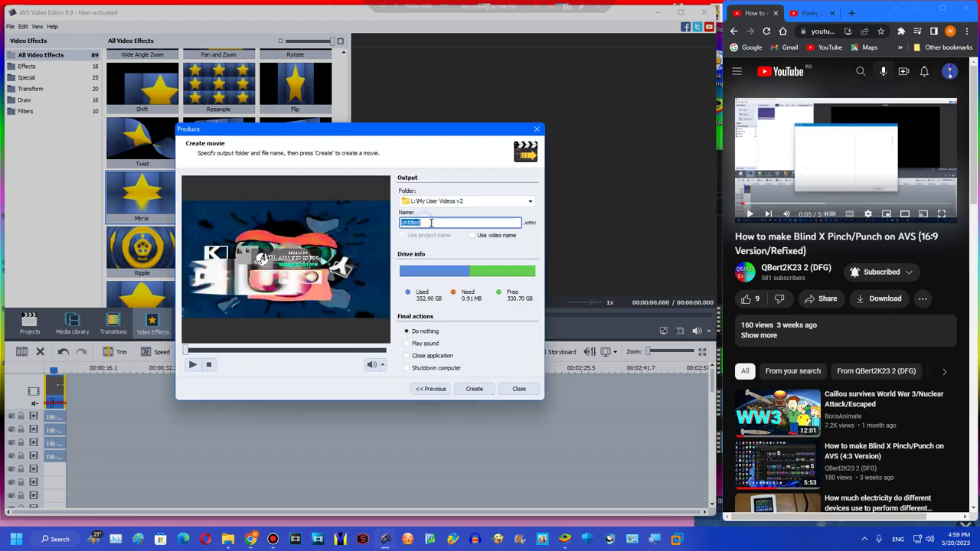
left_click_drag(199, 352, 133, 353)
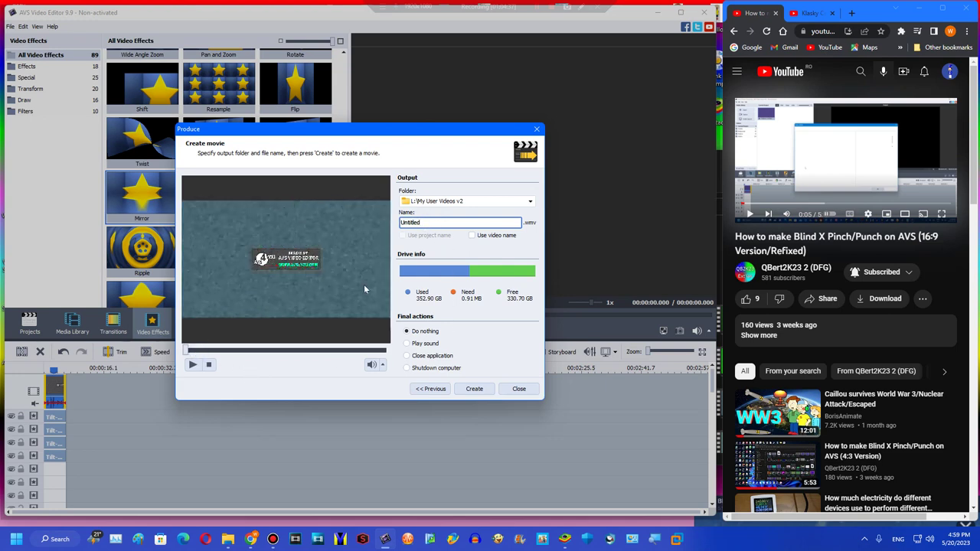
left_click(476, 390)
left_click(306, 320)
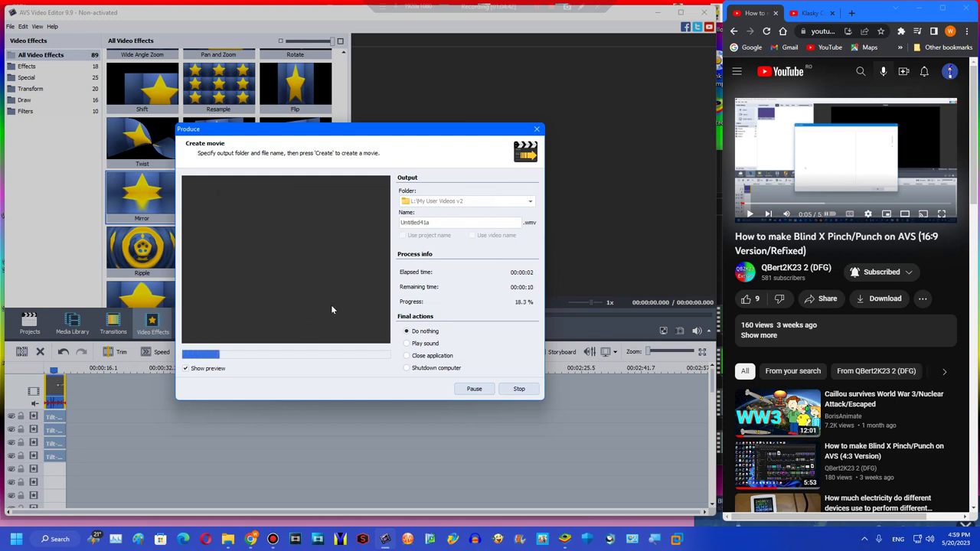
Bring up the BlueStacks game and move the player window clear of the Produce dialog
left_click(567, 539)
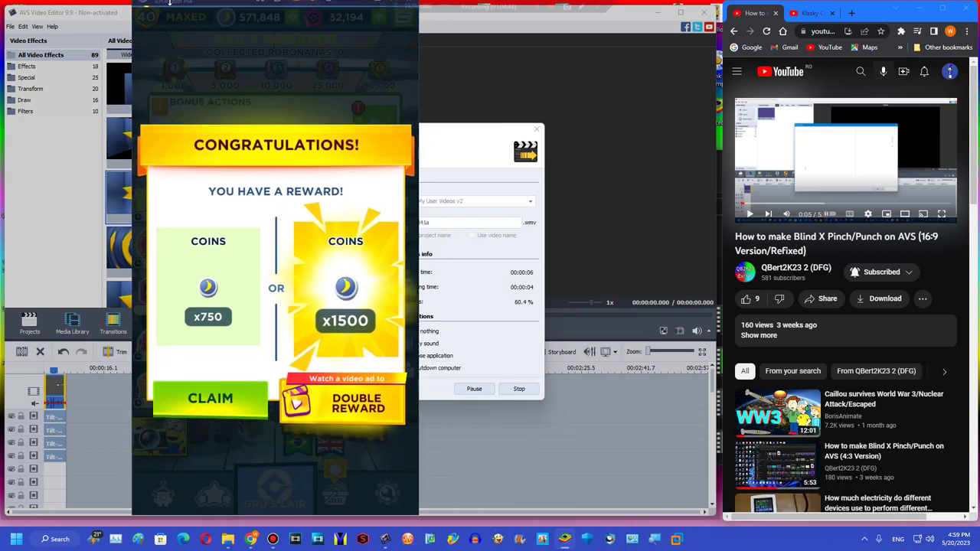
left_click_drag(222, 23, 760, 506)
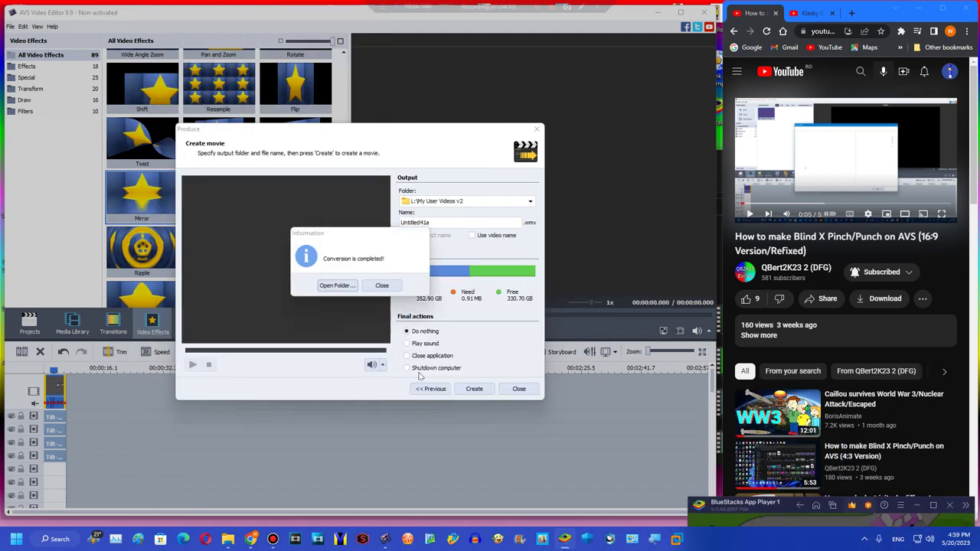
Open the output folder, remove the Untitled1 clip with its effects from the timeline, and show the project's media
left_click(382, 345)
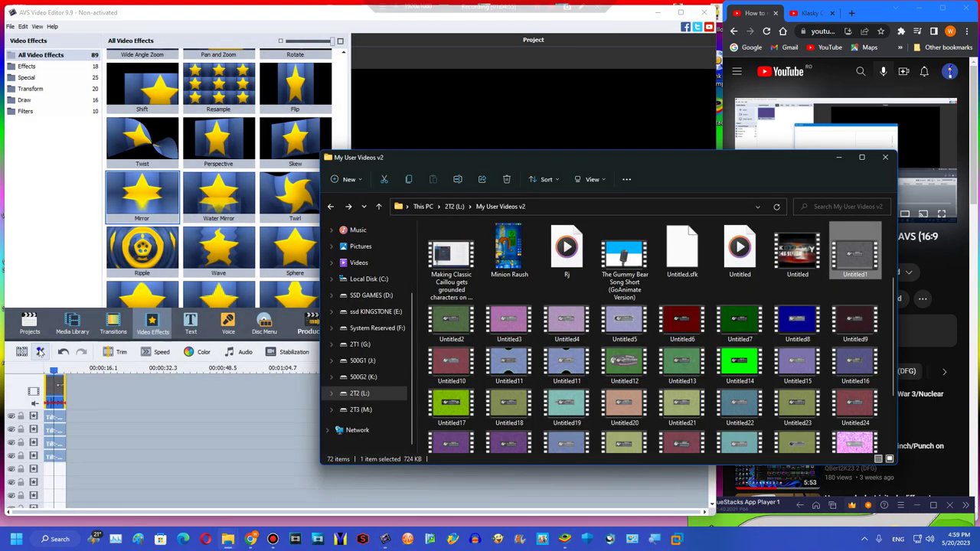
left_click(54, 387)
key("Delete")
left_click(72, 324)
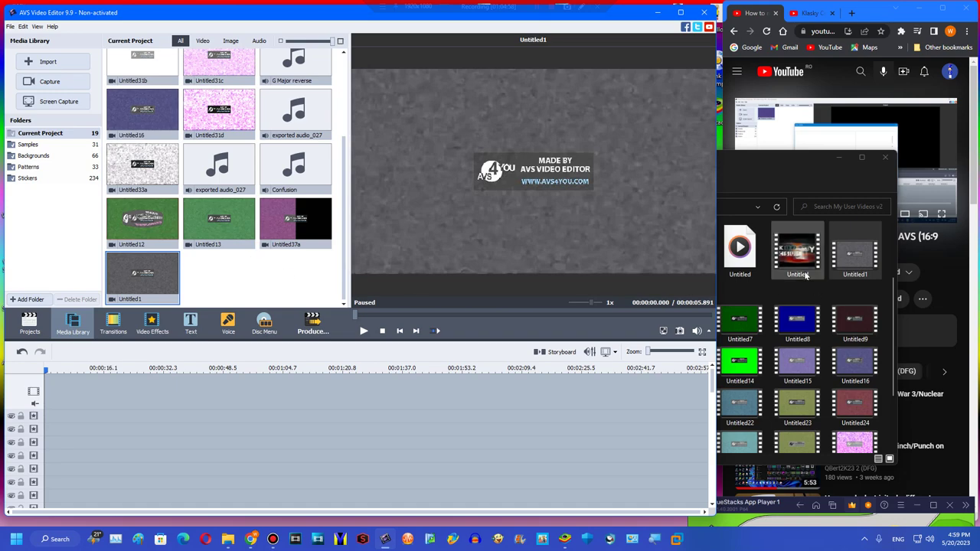
Add Untitled41a from the My User Videos v2 folder to the main video track and minimize the folder window
left_click(797, 320)
scroll(797, 321, "down", 3)
left_click_drag(806, 416, 229, 375)
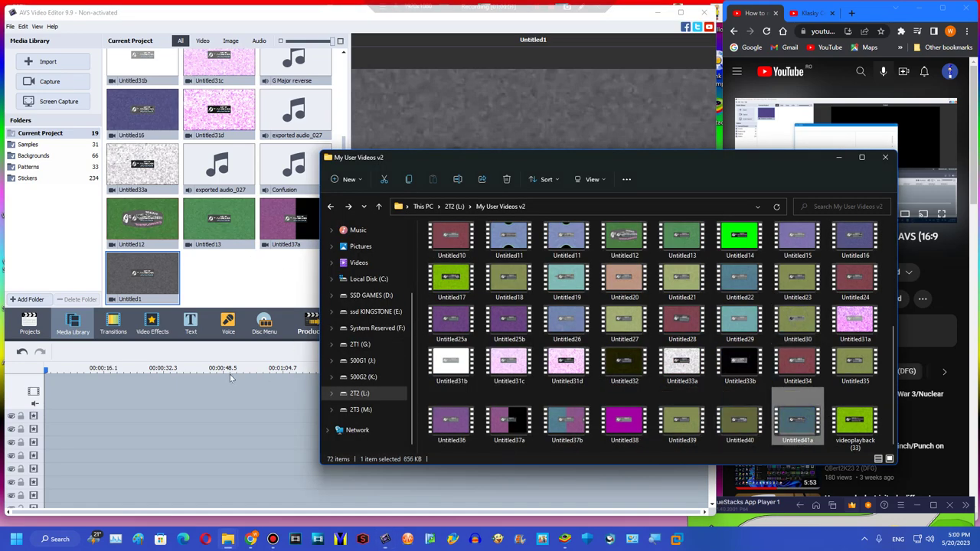
left_click(839, 159)
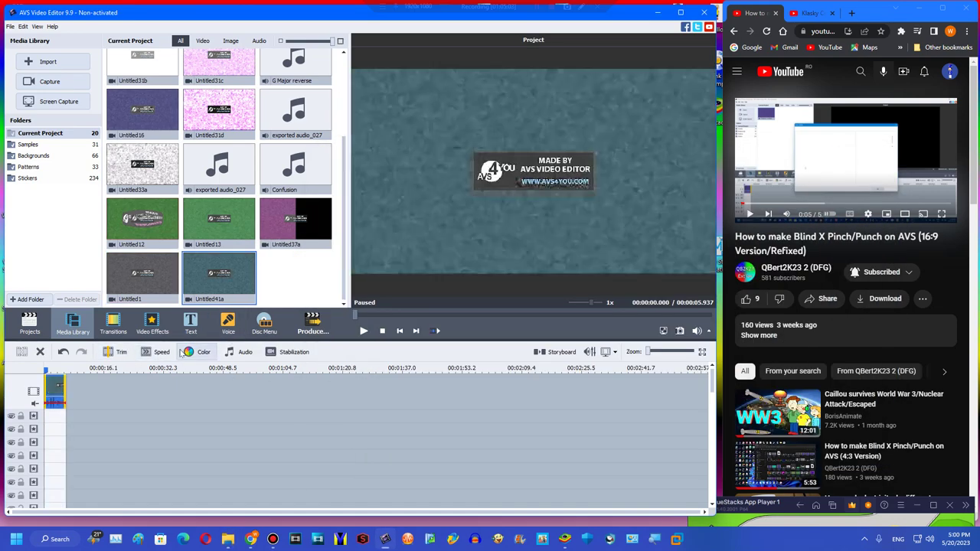
Display the video effects, play the 16:9 tutorial full screen to about 0:07 for the Zoom settings, pause it and exit full screen
left_click(157, 327)
double_click(861, 135)
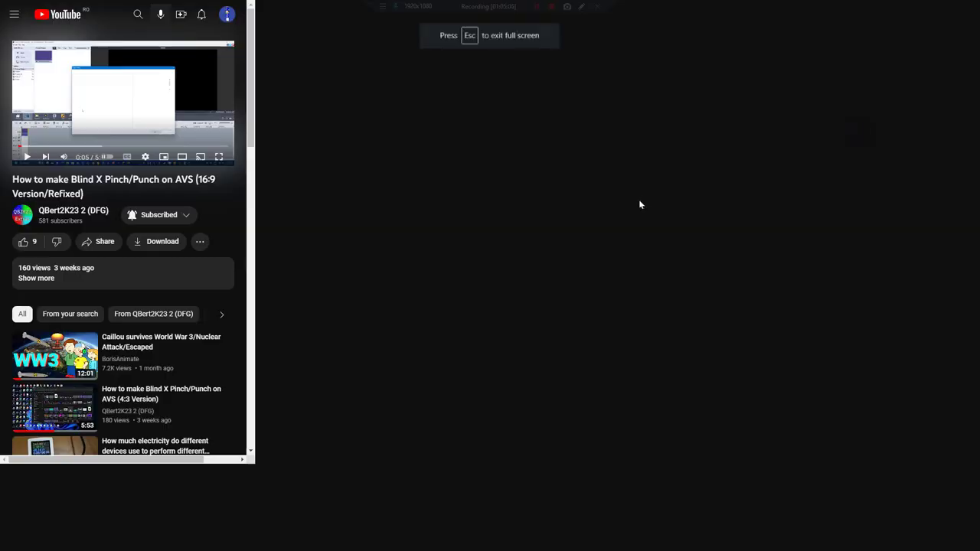
key("Right")
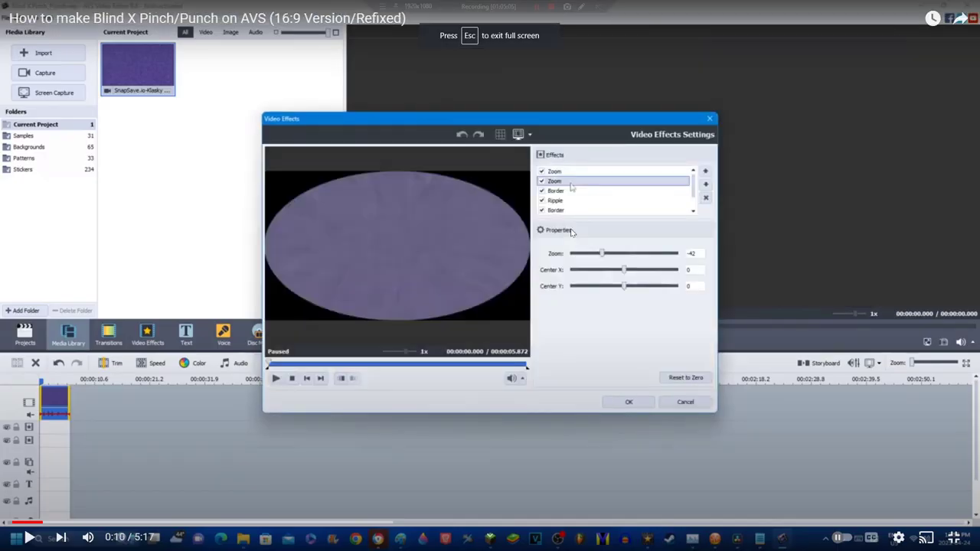
key("Left")
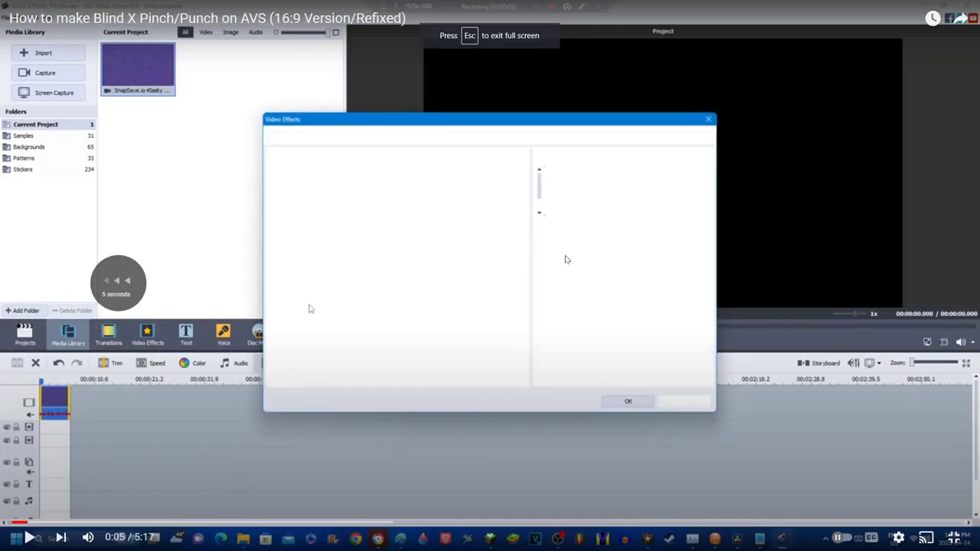
key("space")
key("space")
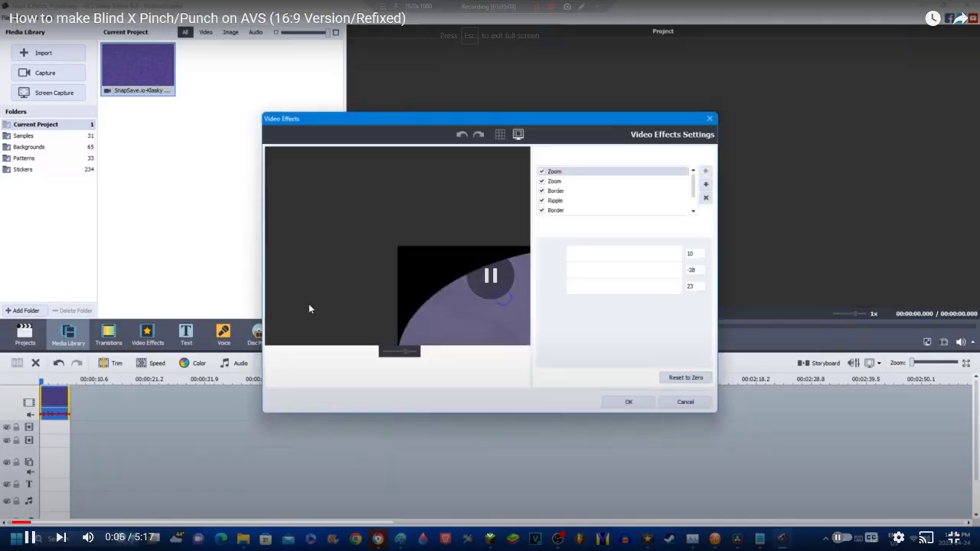
key("space")
key("Escape")
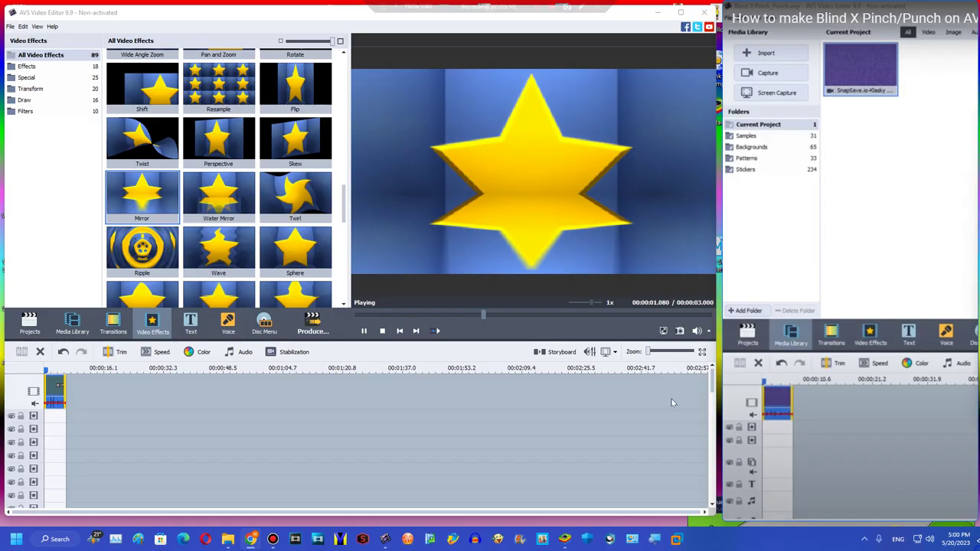
Apply the Zoom effect over the Untitled41a clip on the first effects track and open its settings to compare with the tutorial
scroll(319, 177, "up", 4)
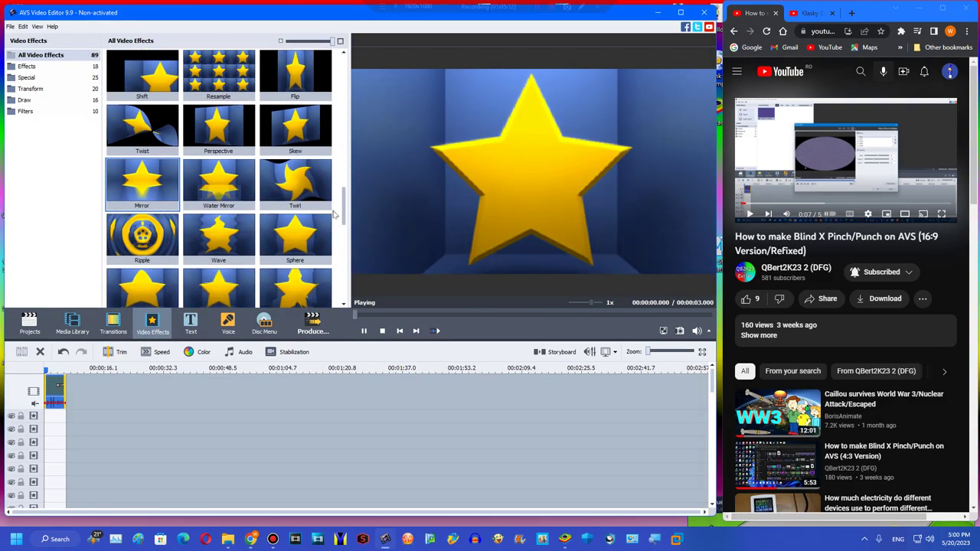
left_click_drag(319, 177, 66, 427)
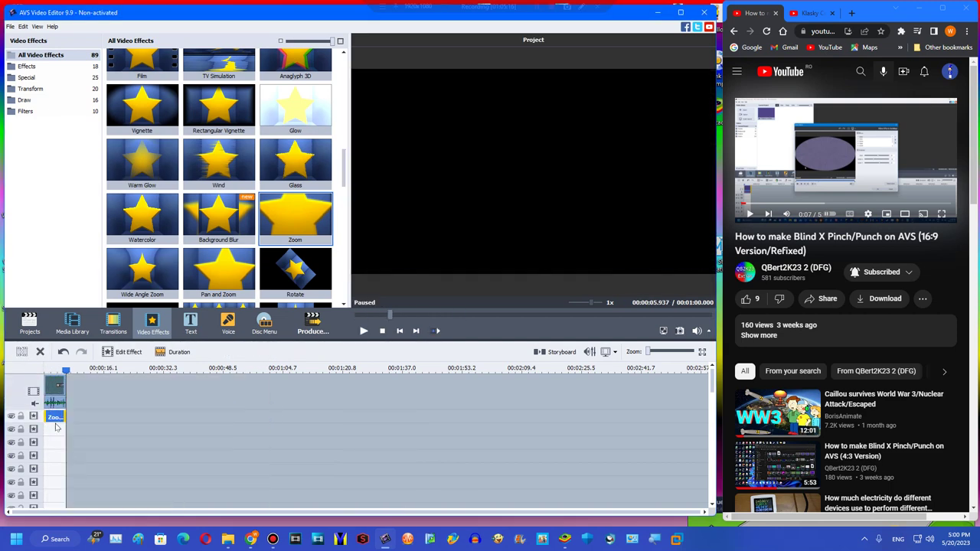
left_click(54, 428)
left_click(54, 415)
double_click(775, 163)
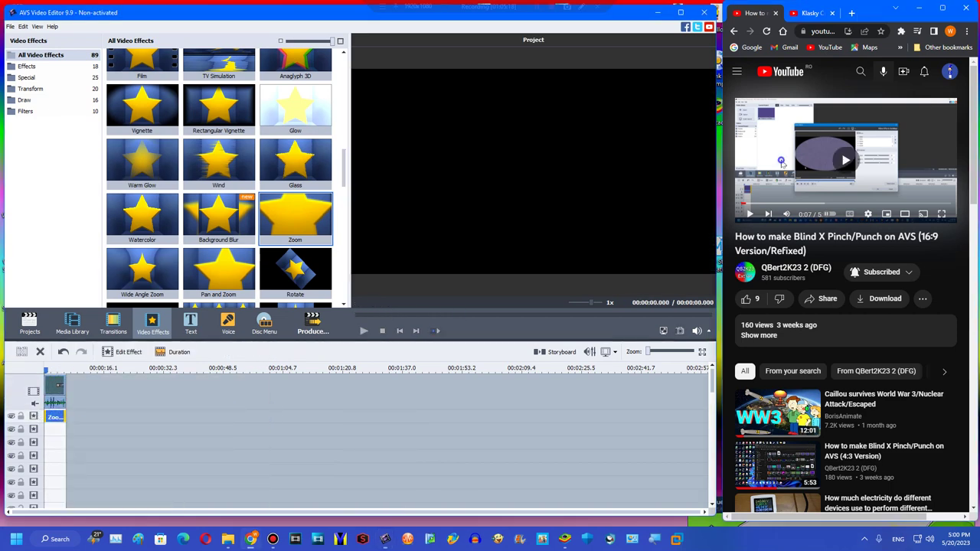
key("Escape")
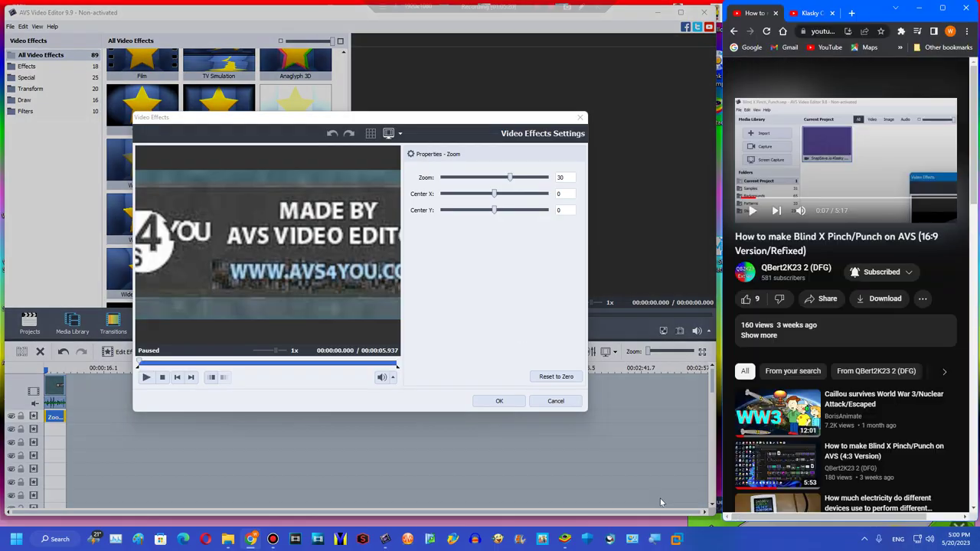
Bring up BlueStacks and move the player window off the Zoom effect settings
left_click(955, 525)
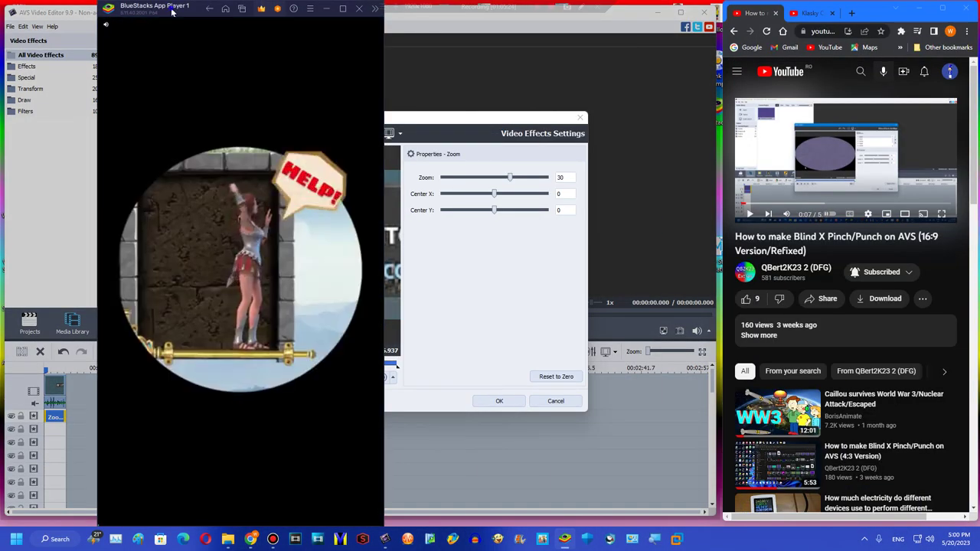
left_click_drag(173, 10, 773, 519)
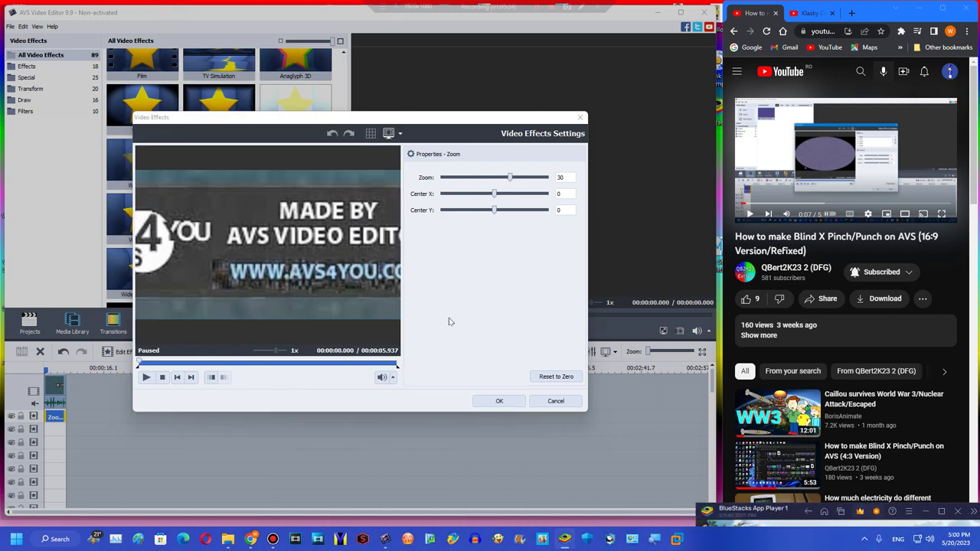
Set the effect's Zoom to 10, Center X to -28 and Center Y to 24, checking the tutorial's values, and apply the settings
left_click(226, 363)
mouse_move(507, 176)
left_mouse_down()
mouse_move(496, 191)
mouse_move(501, 183)
left_mouse_up()
double_click(790, 161)
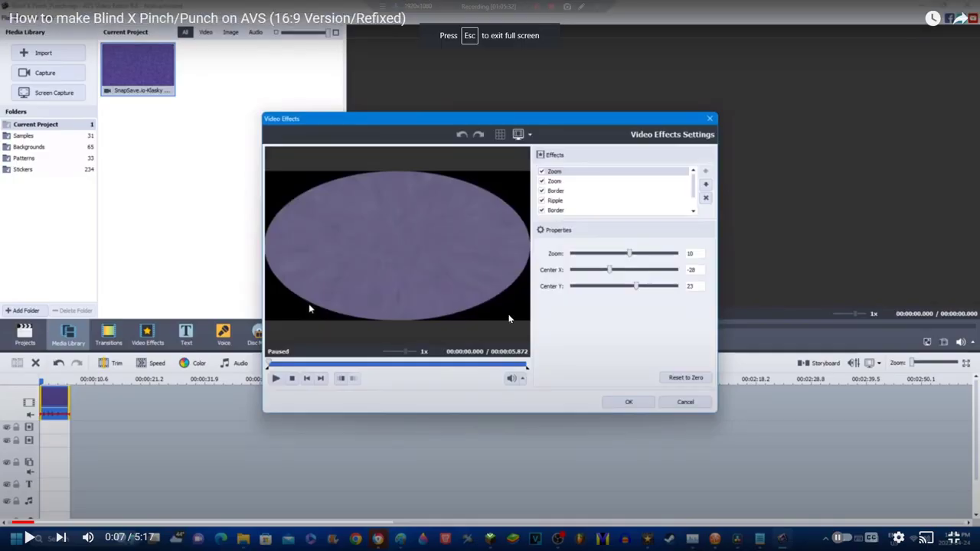
double_click(503, 312)
left_click(479, 194)
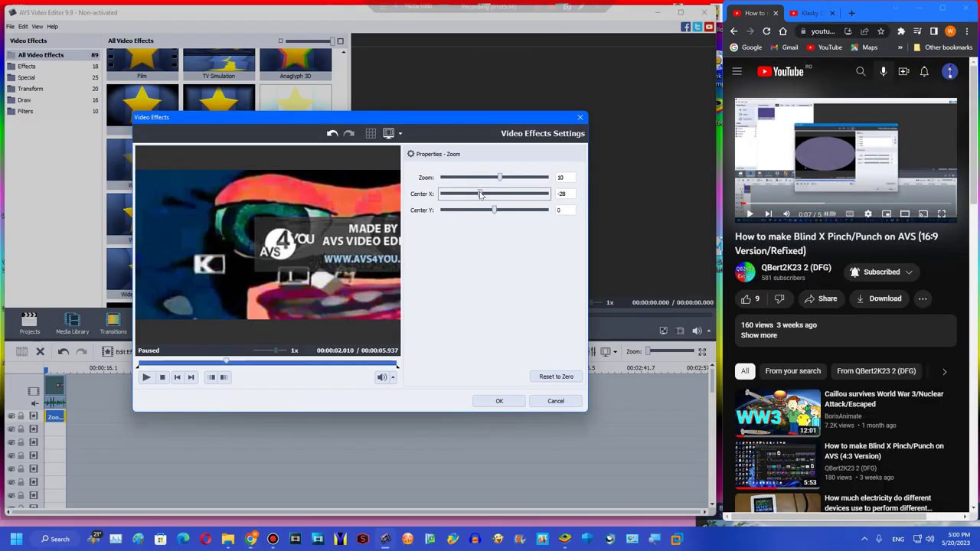
left_click_drag(495, 209, 505, 217)
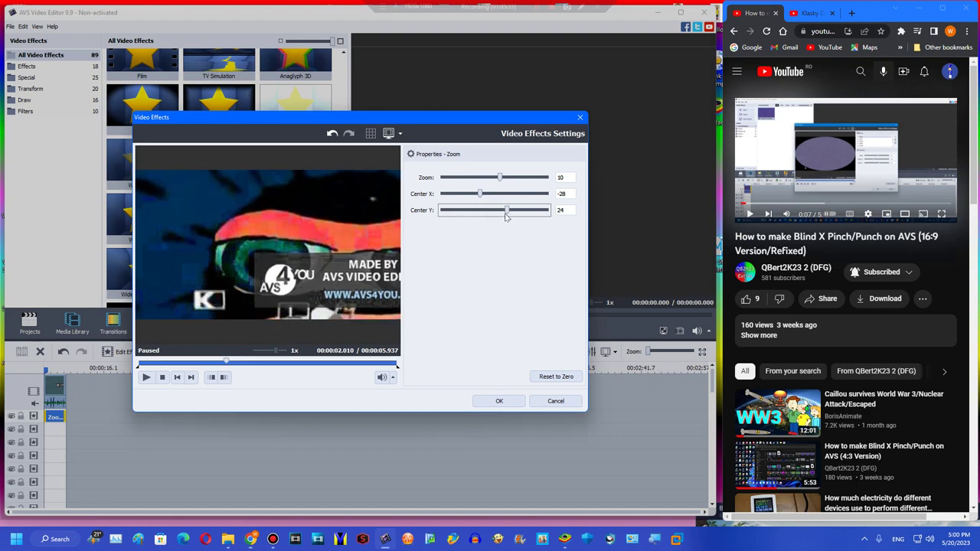
left_click(499, 401)
Advance the tutorial to 0:12 in full screen to check the second Zoom effect's settings, and exit full screen
double_click(782, 191)
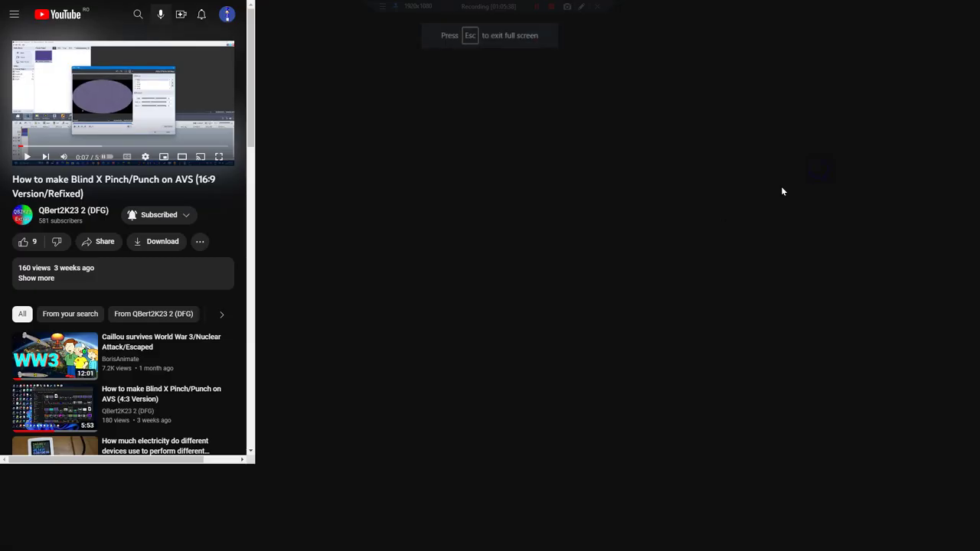
key("Right")
double_click(389, 272)
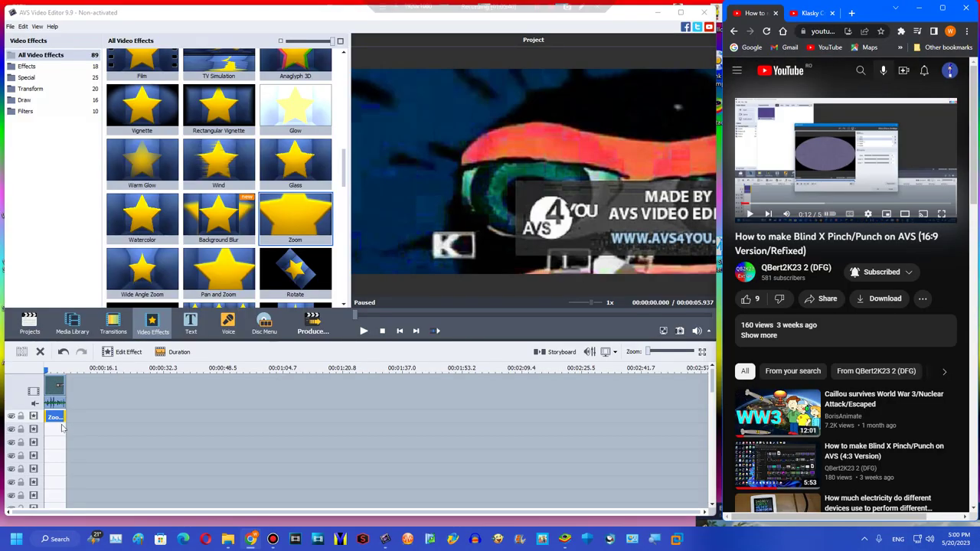
Duplicate the Zoom effect and place the copy on the second effects track, aligned with the start of the clip
right_click(63, 417)
left_click(88, 476)
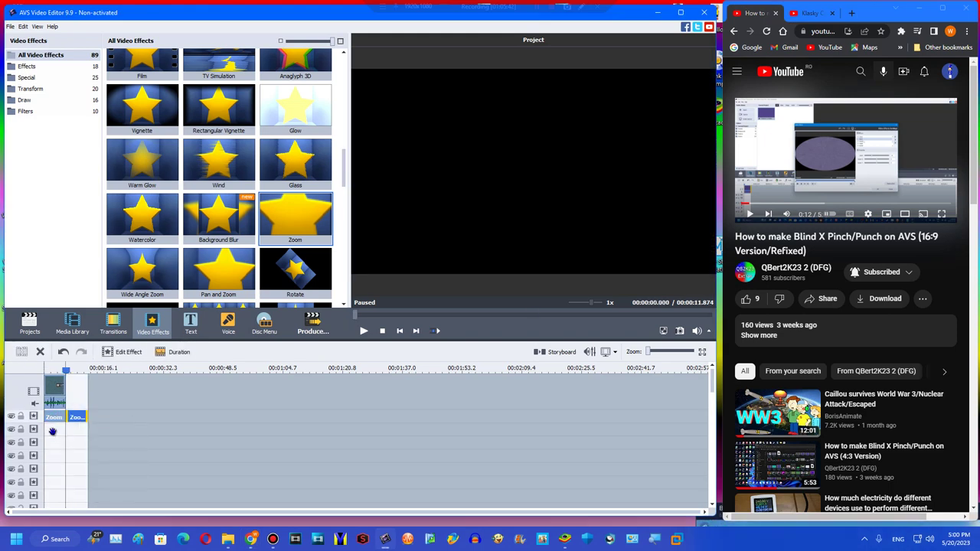
left_click_drag(52, 431, 54, 430)
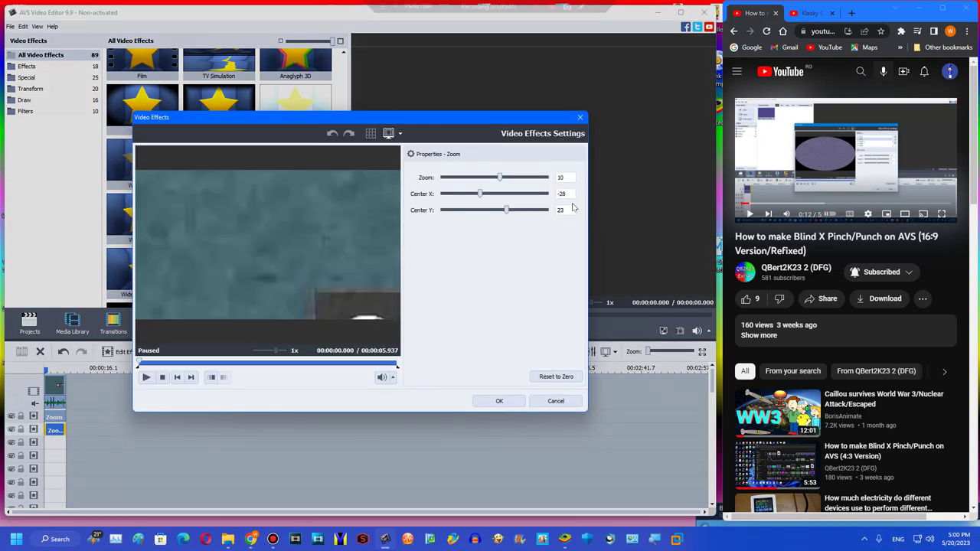
Set the second Zoom effect's Center X and Center Y to 0 and its Zoom to -40, and apply the settings
double_click(566, 195)
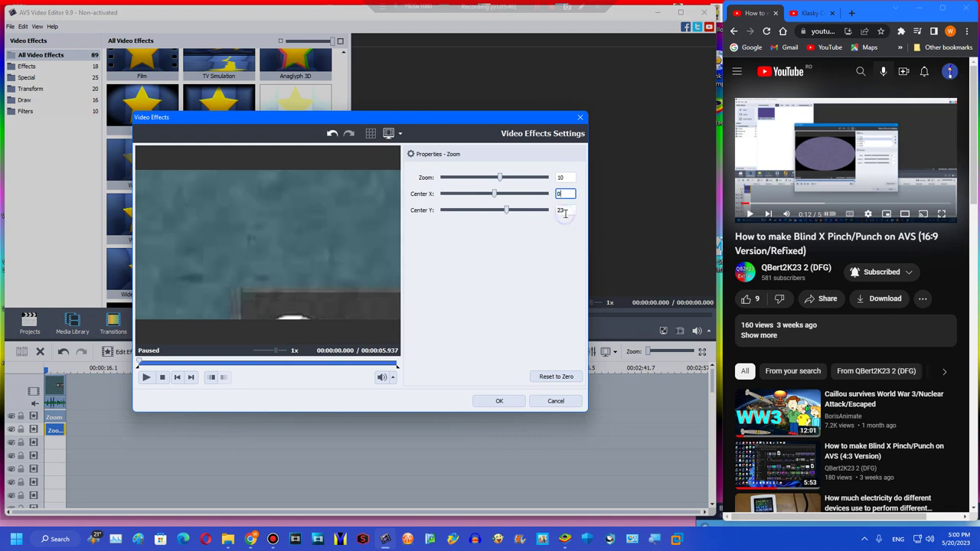
type("0")
key("Tab")
type("0")
left_click_drag(500, 178, 473, 187)
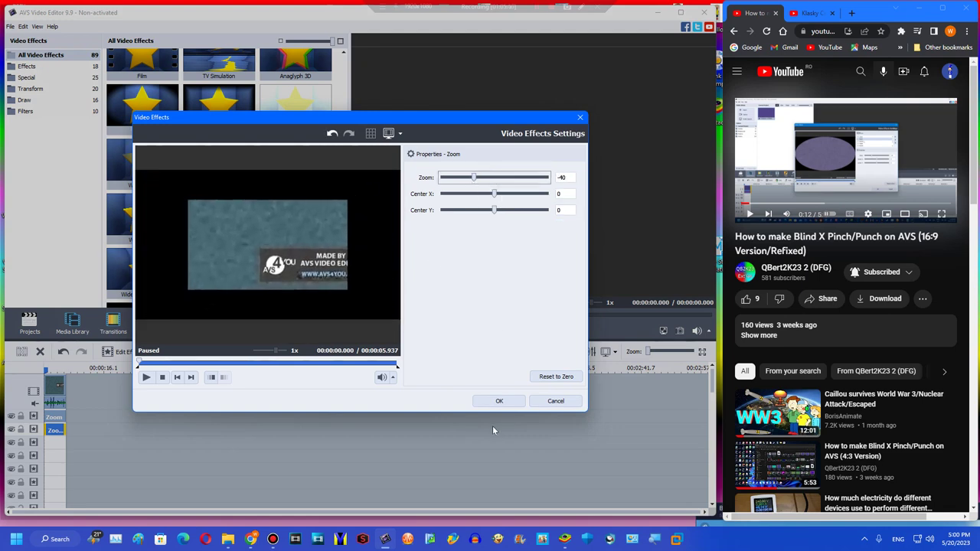
left_click(497, 401)
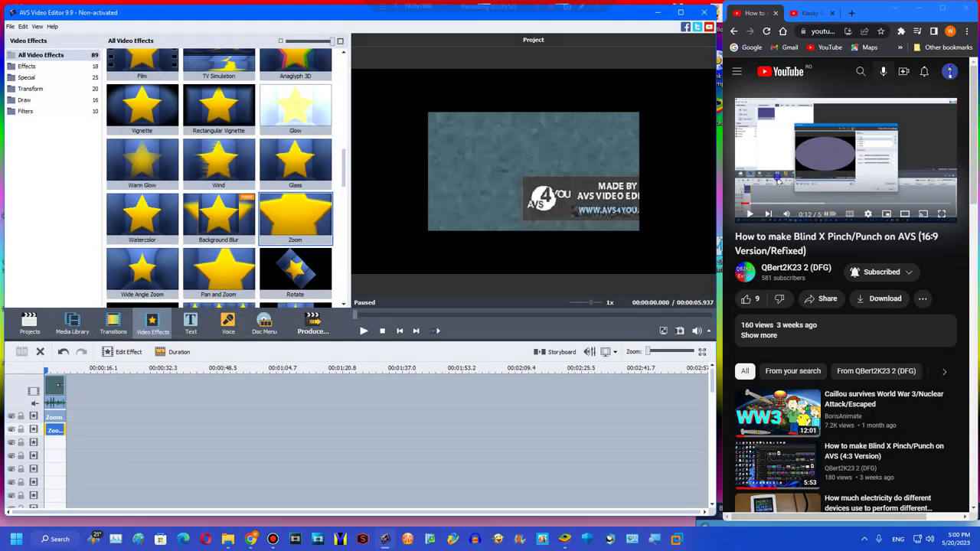
View the tutorial in full screen around 0:12 to check the Border effect's type and size, and exit full screen
key("F11")
key("Right")
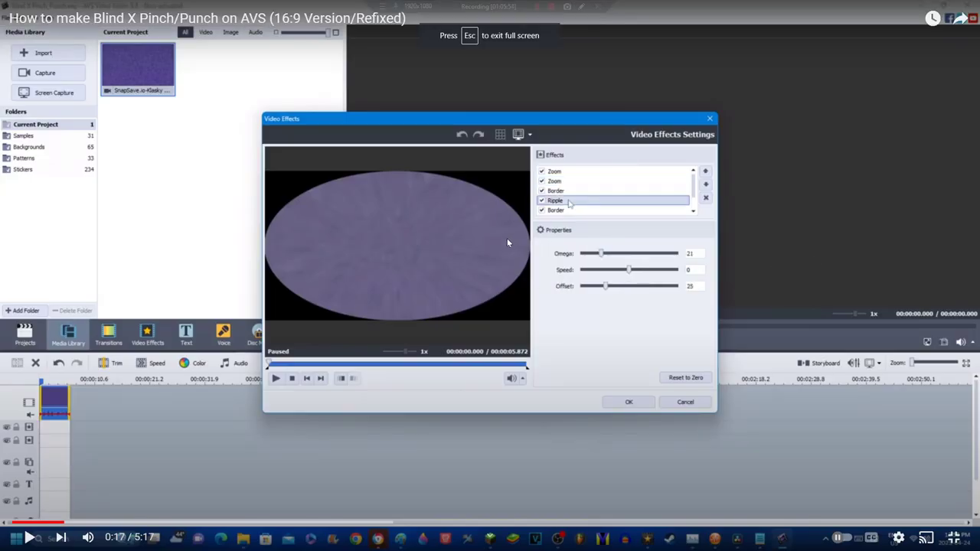
key("Left")
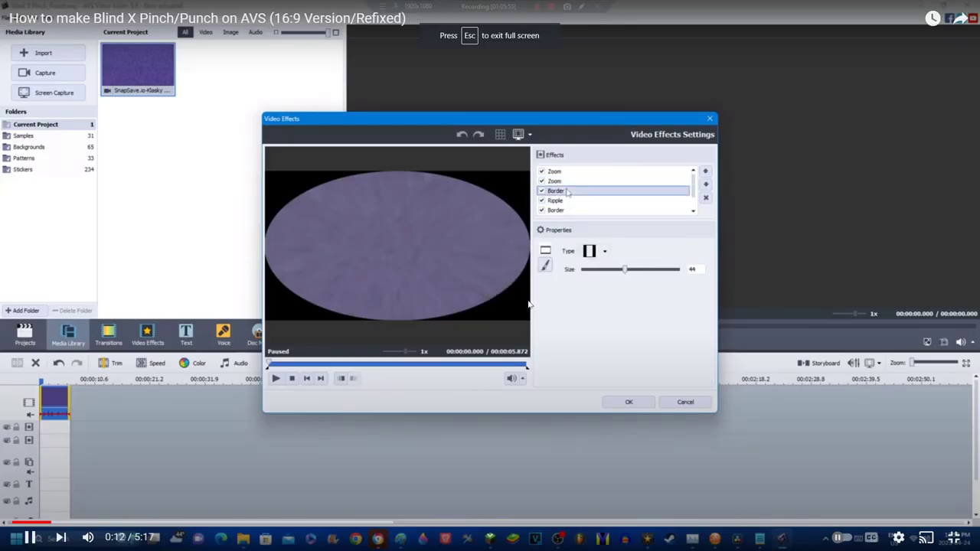
key("Escape")
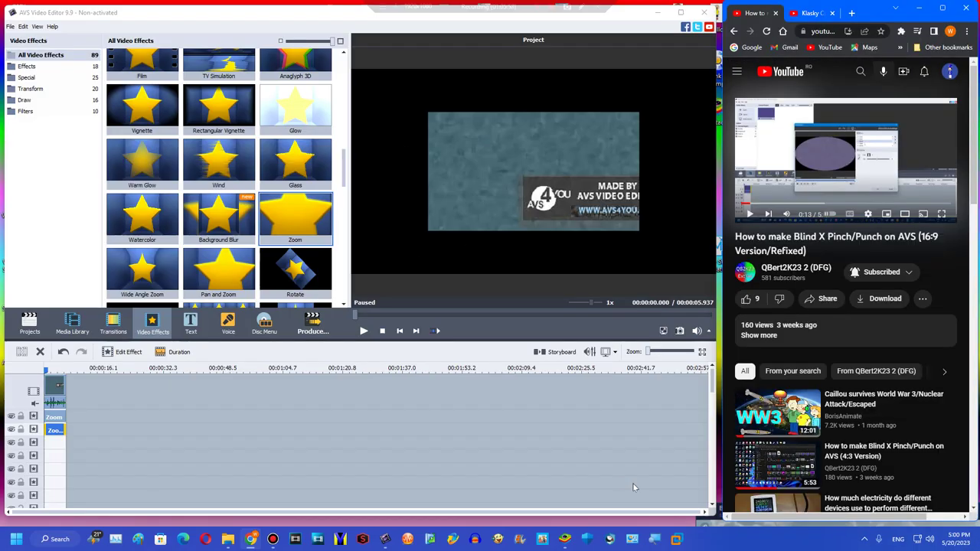
Add a Border effect on the third effects track and trim it to the clip's length
left_click(570, 542)
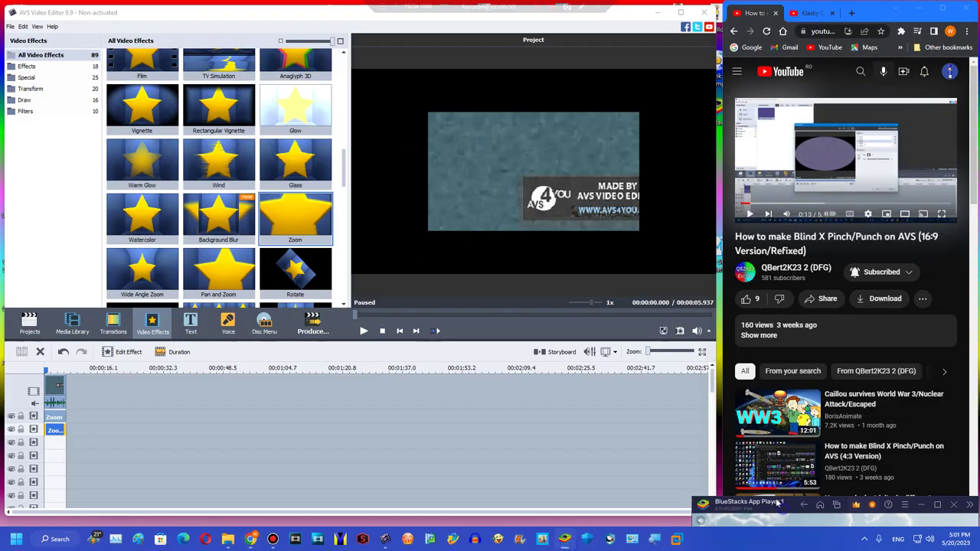
left_click(334, 166)
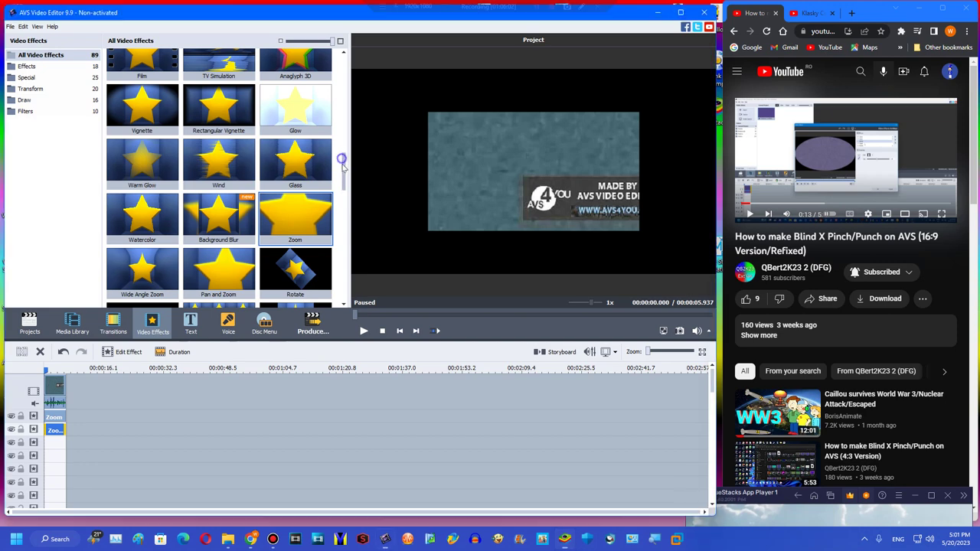
scroll(227, 201, "down", 5)
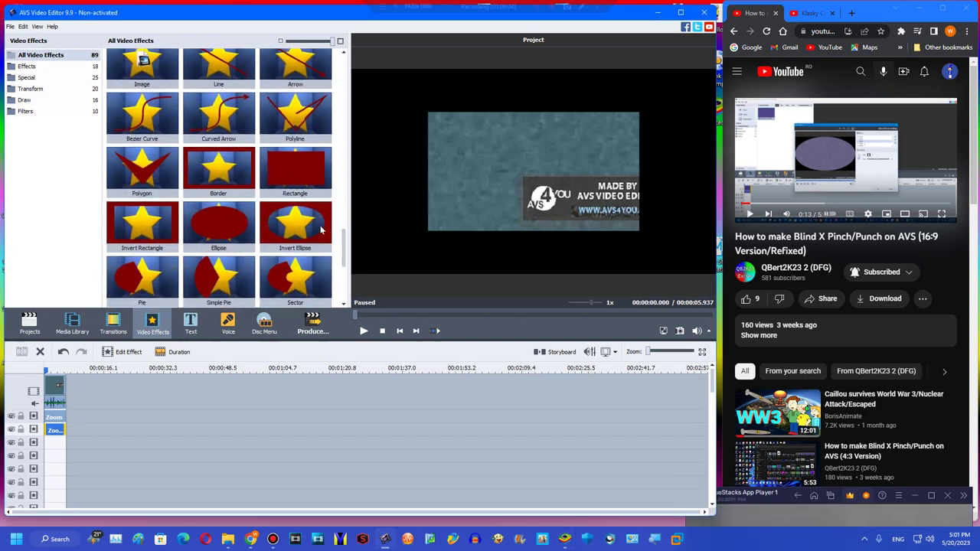
left_click_drag(195, 170, 269, 446)
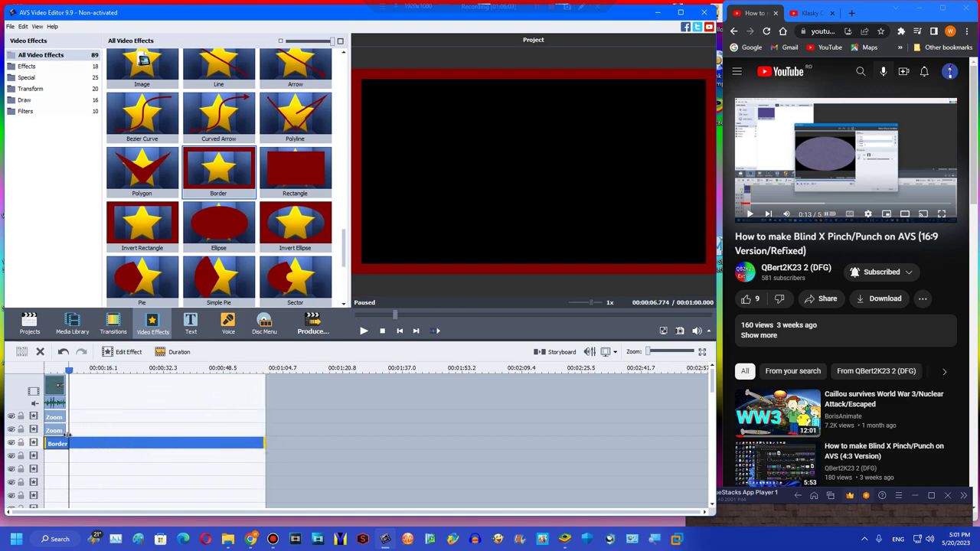
left_click_drag(68, 435, 66, 444)
Give the Border effect the type with bars on the left and right sides, set its Size to 44 and apply
double_click(57, 444)
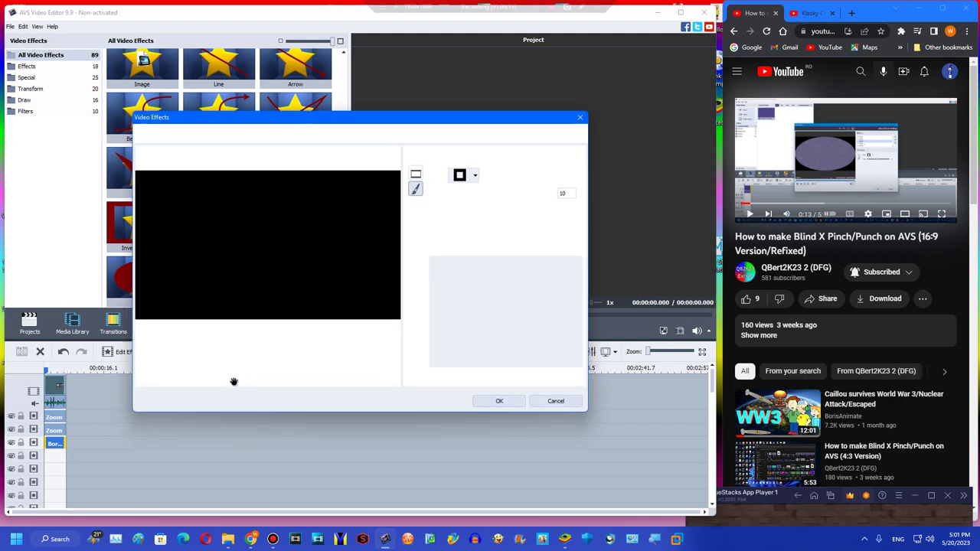
left_click(234, 364)
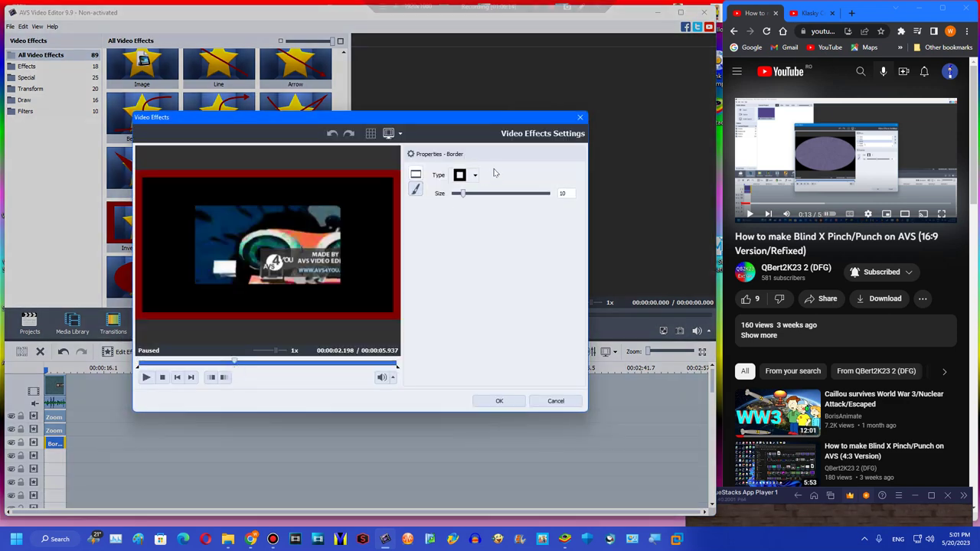
left_click(492, 211)
left_click_drag(468, 194, 496, 197)
left_click(511, 400)
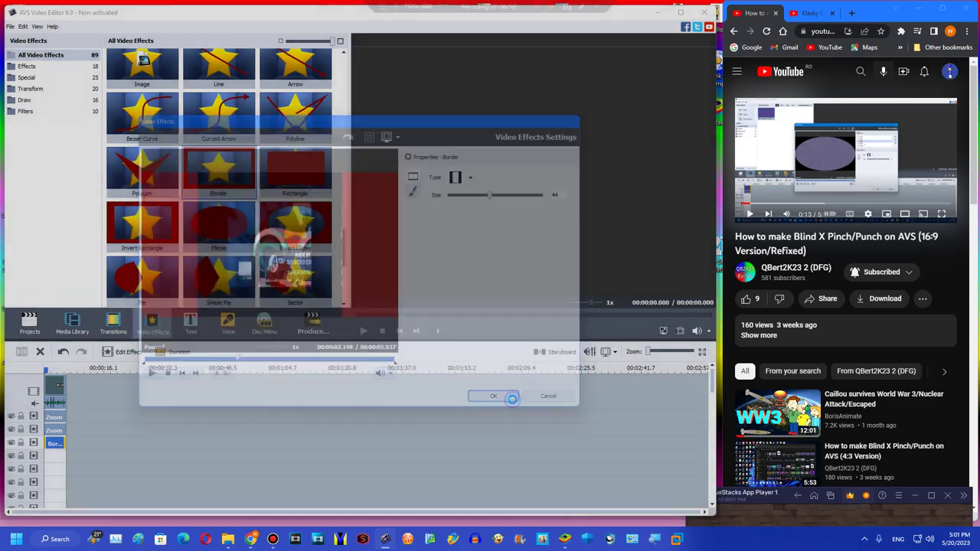
Advance the tutorial to about 0:18 in full screen to check the Ripple settings, and exit full screen
left_click(941, 213)
key("Right")
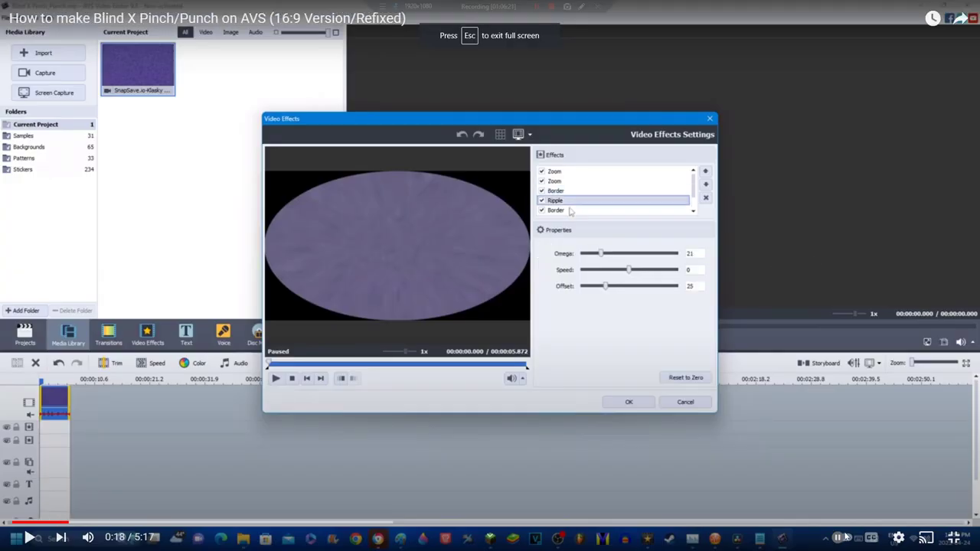
key("Escape")
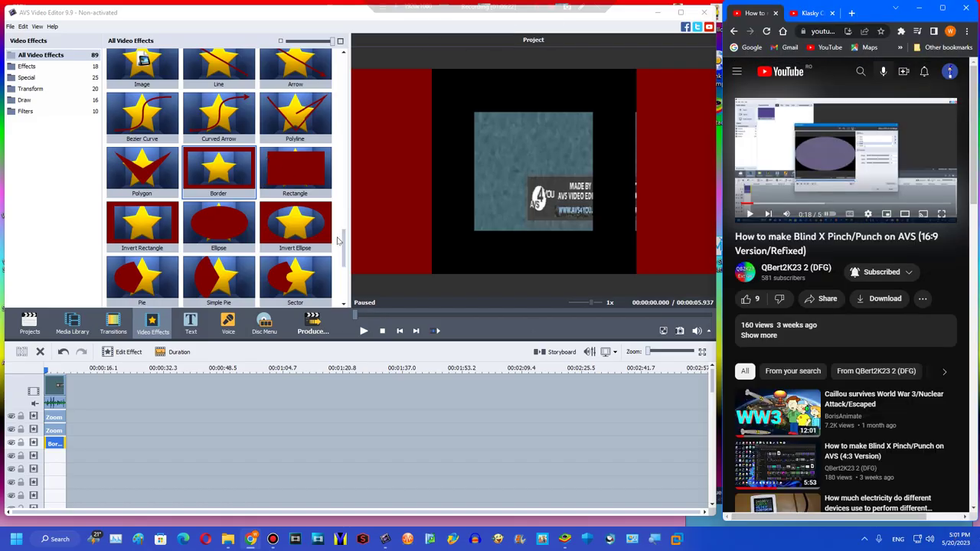
Add a Ripple effect on the fourth effects track and trim it to the clip's length
scroll(307, 165, "up", 8)
scroll(322, 168, "down", 5)
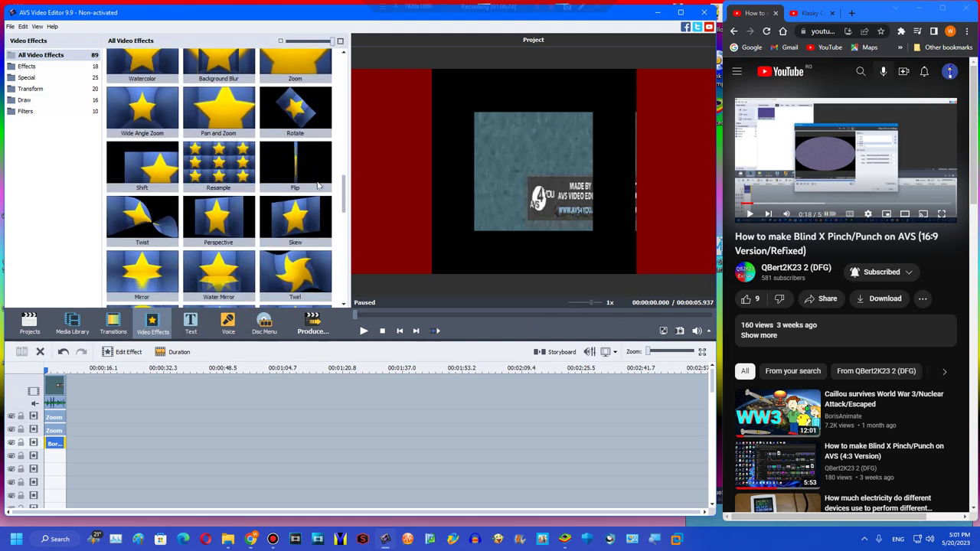
left_click_drag(142, 234, 61, 458)
left_click_drag(262, 457, 66, 459)
Set the Ripple effect's Omega to 21, Speed to 0 and Offset to 25, preview a later frame and apply
left_click(57, 458)
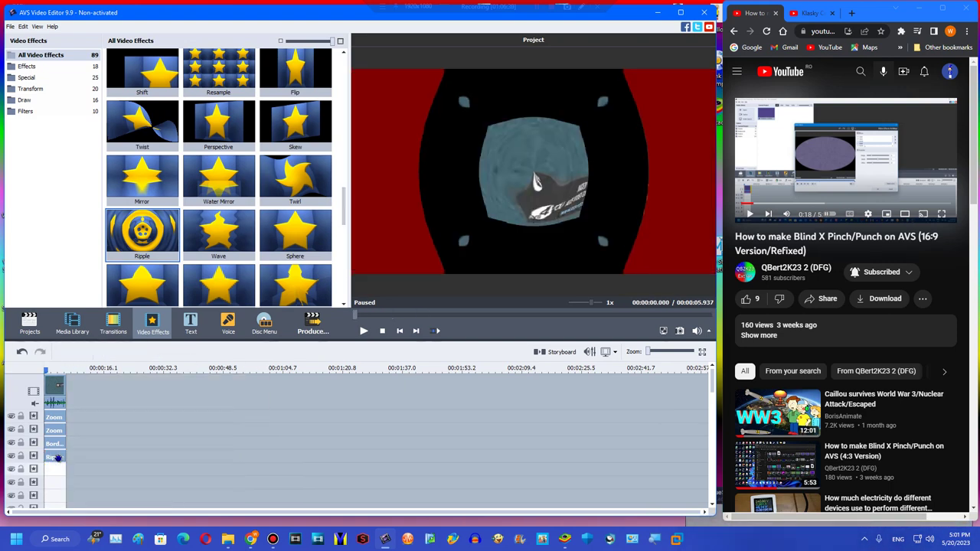
left_click(565, 539)
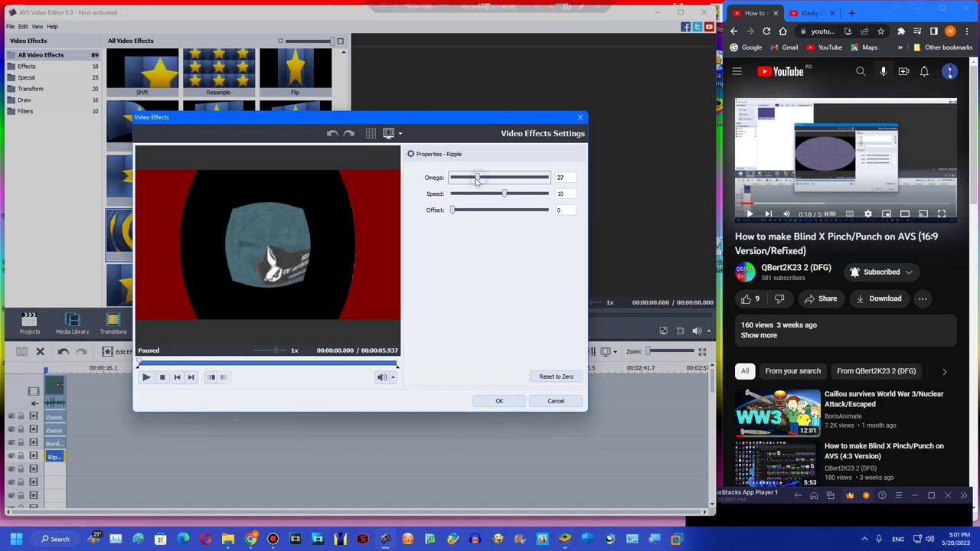
left_click_drag(480, 177, 478, 221)
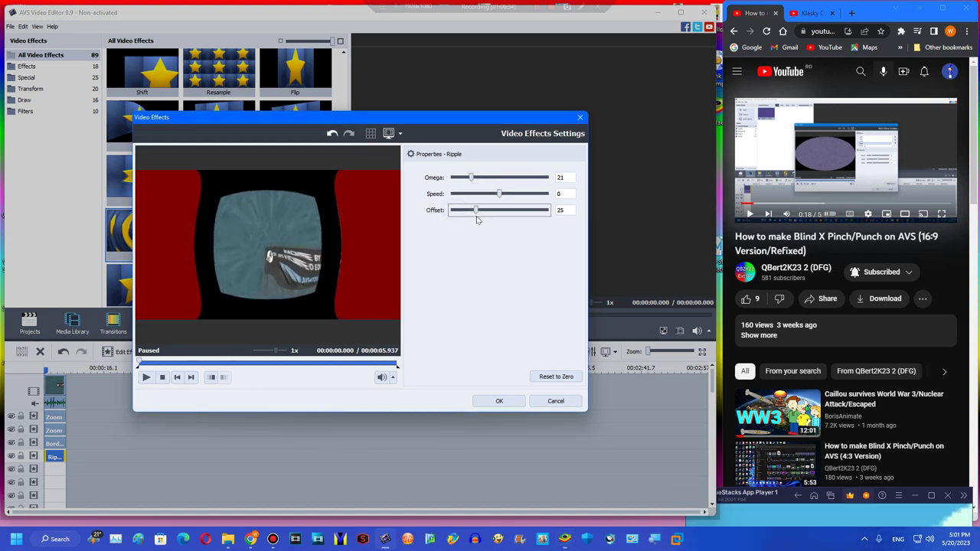
left_click(219, 360)
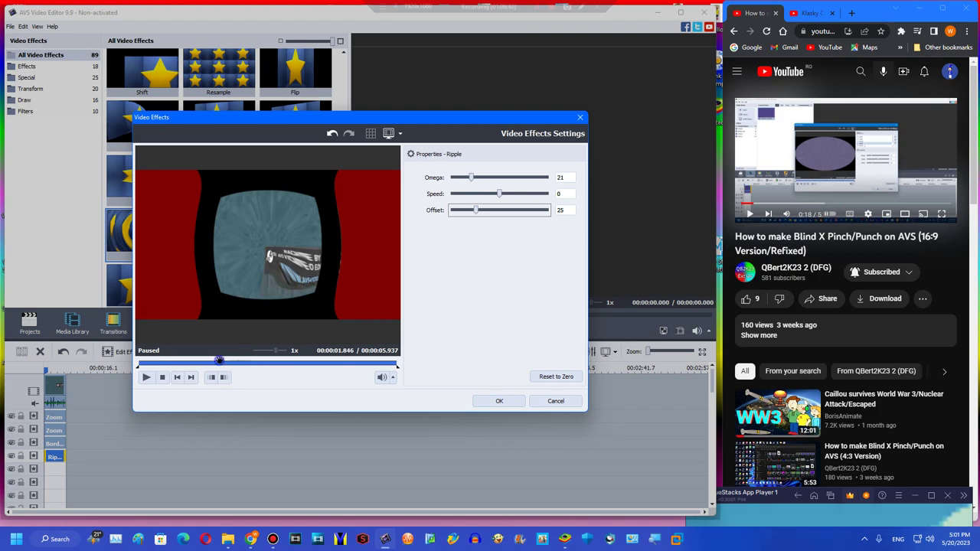
left_click(496, 399)
Advance the tutorial to 0:23 in full screen to check the second Border effect's settings, and exit full screen
left_click(941, 213)
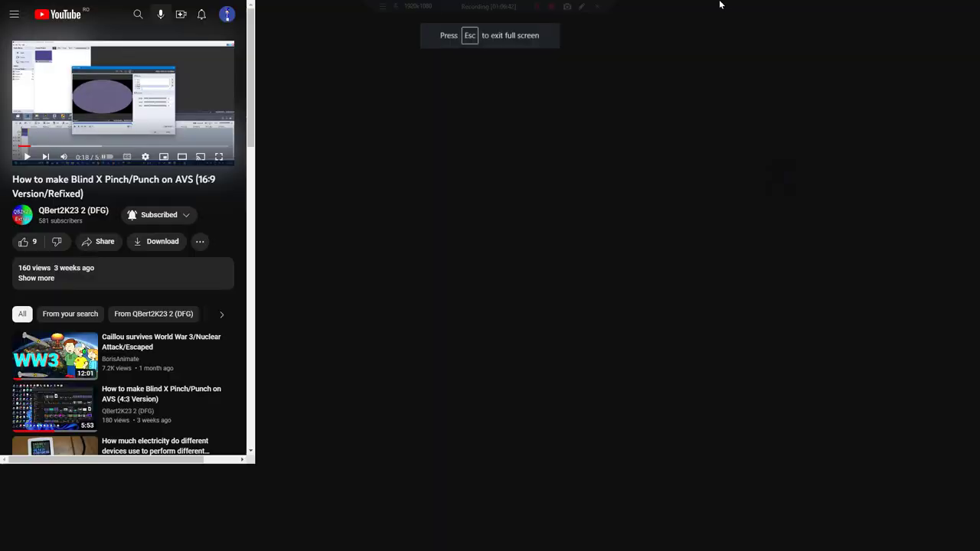
key("Right")
left_click(953, 537)
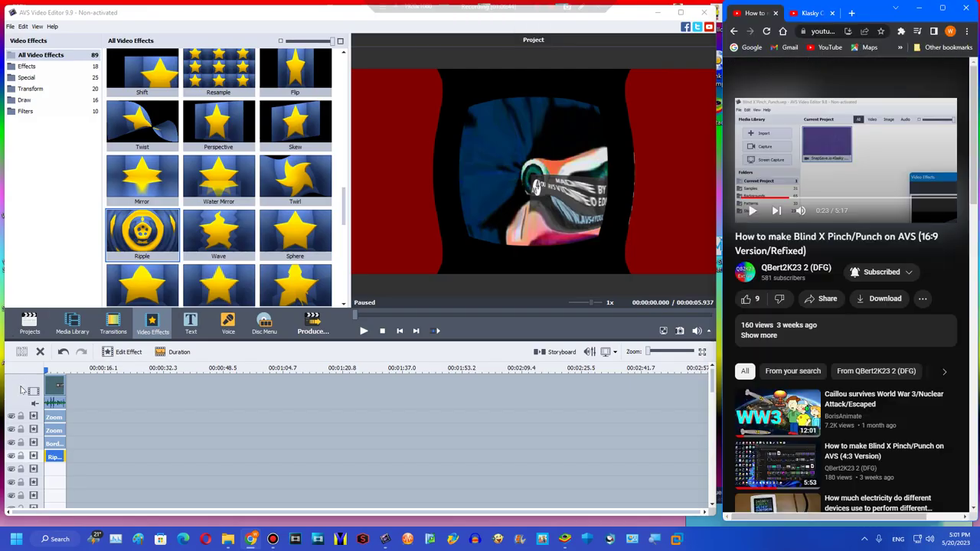
Duplicate the Border effect and place the copy on the fifth effects track, aligned with the start of the clip
right_click(55, 446)
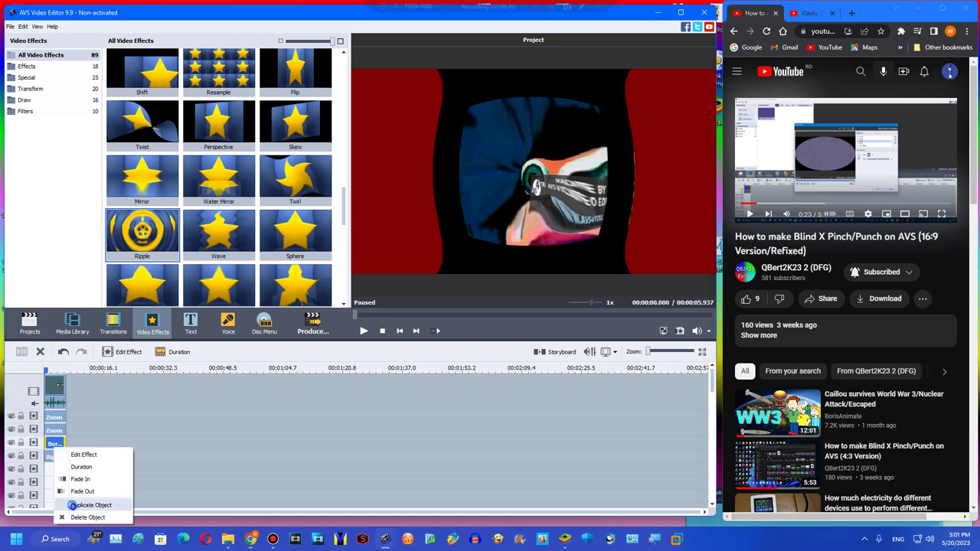
left_click(90, 505)
left_click_drag(48, 473, 50, 471)
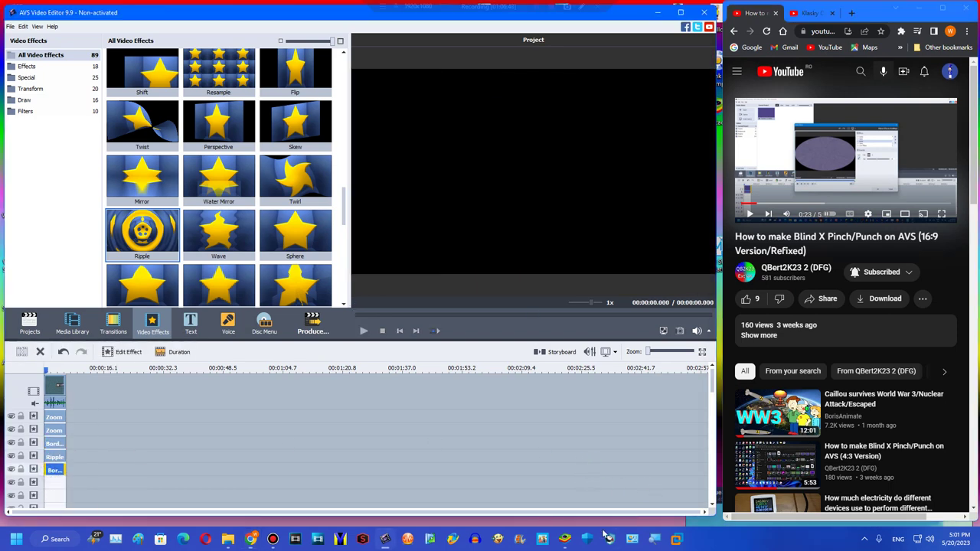
Switch to BlueStacks, bring the game into view, interact with it and move the player window back off the Border settings
left_click(564, 540)
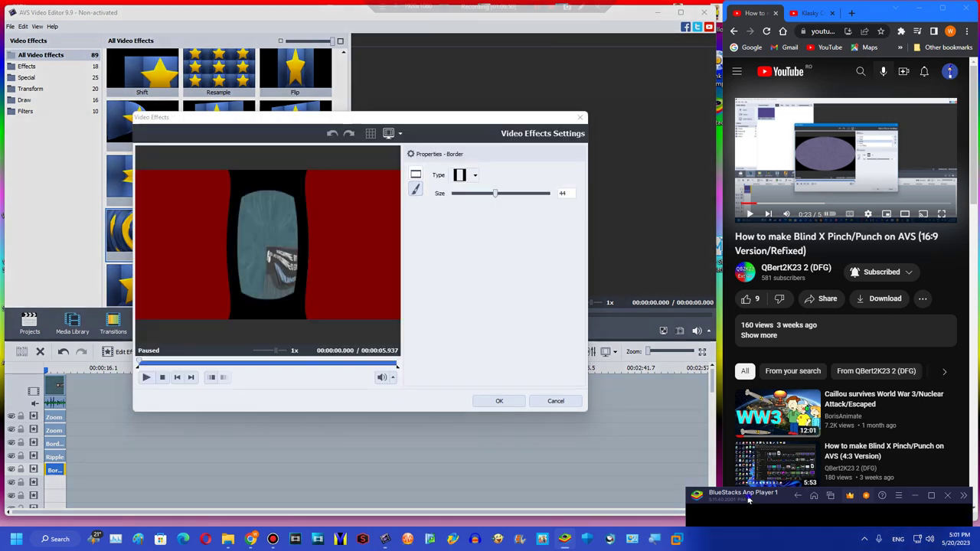
left_click_drag(745, 498, 178, 10)
left_click(206, 474)
left_click(206, 475)
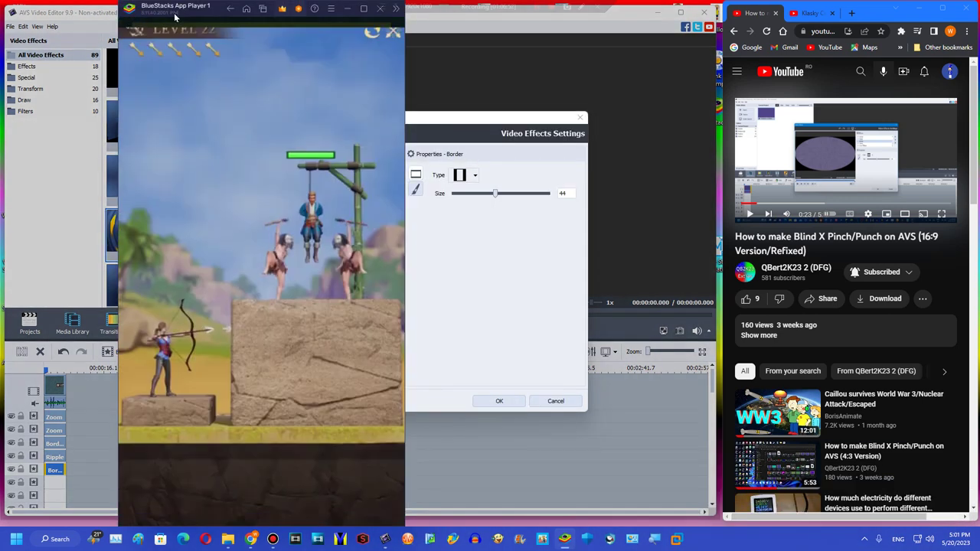
left_click_drag(359, 126, 758, 478)
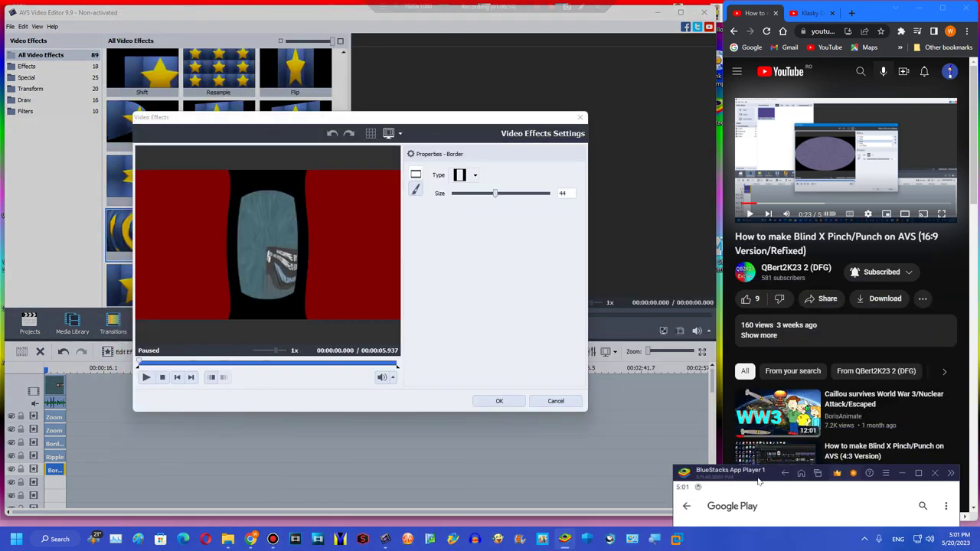
Change the second Border effect's type to bars along the top and bottom, and apply the settings
left_click(467, 174)
left_click(456, 226)
left_click(498, 400)
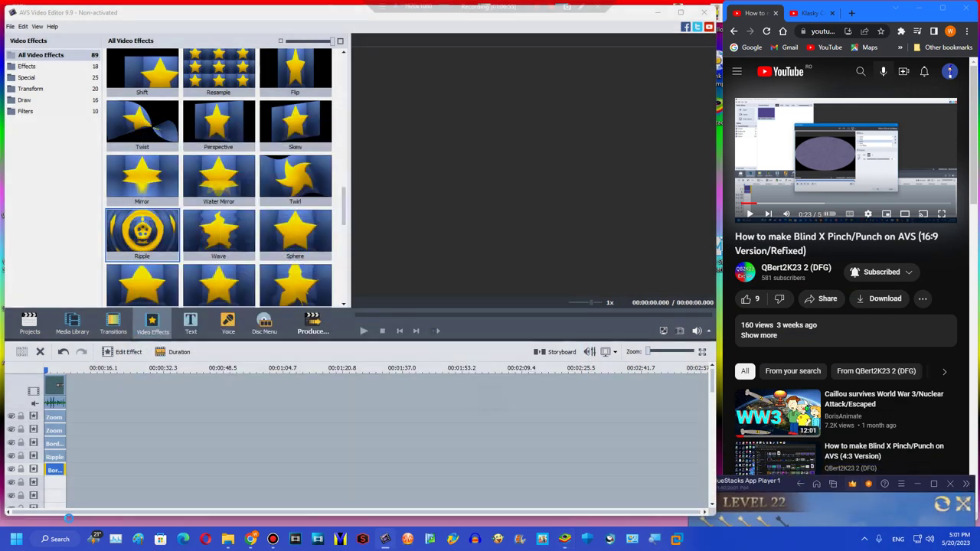
Duplicate the second Zoom effect and place the copy on the sixth effects track, aligned with the start of the clip
right_click(55, 436)
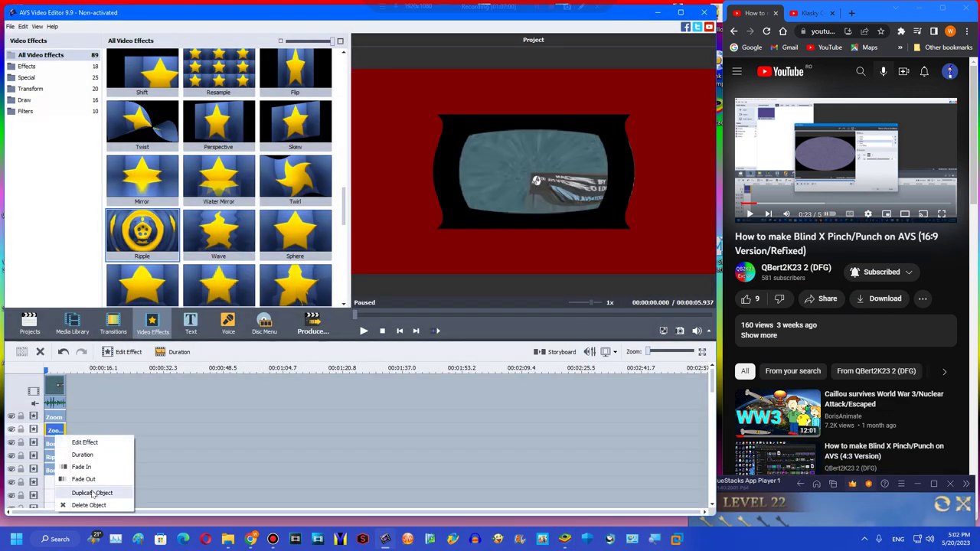
left_click(91, 491)
left_click(60, 445)
left_click_drag(80, 427, 49, 487)
Check the tutorial's final Zoom settings in full screen, then set the sixth-track Zoom effect's zoom to 16 and apply it
double_click(813, 150)
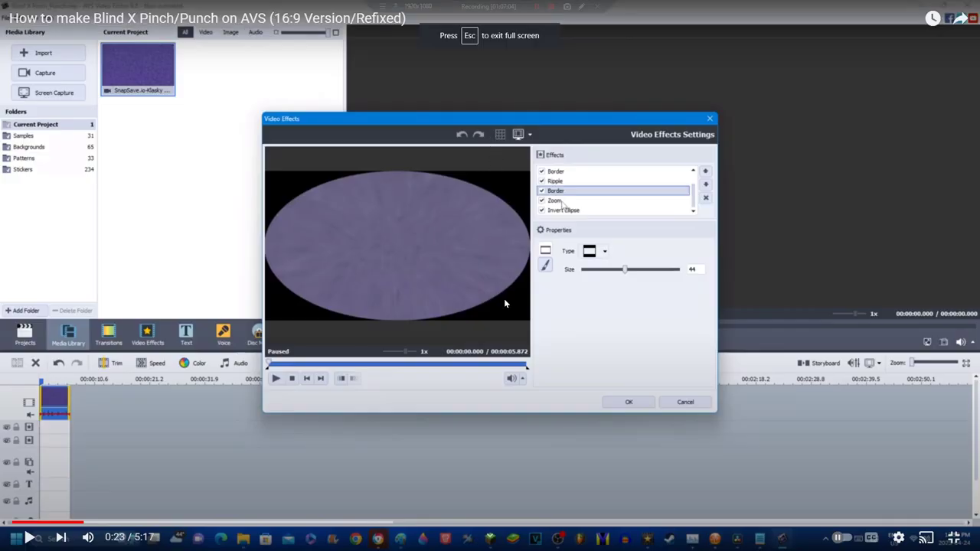
left_click(466, 249)
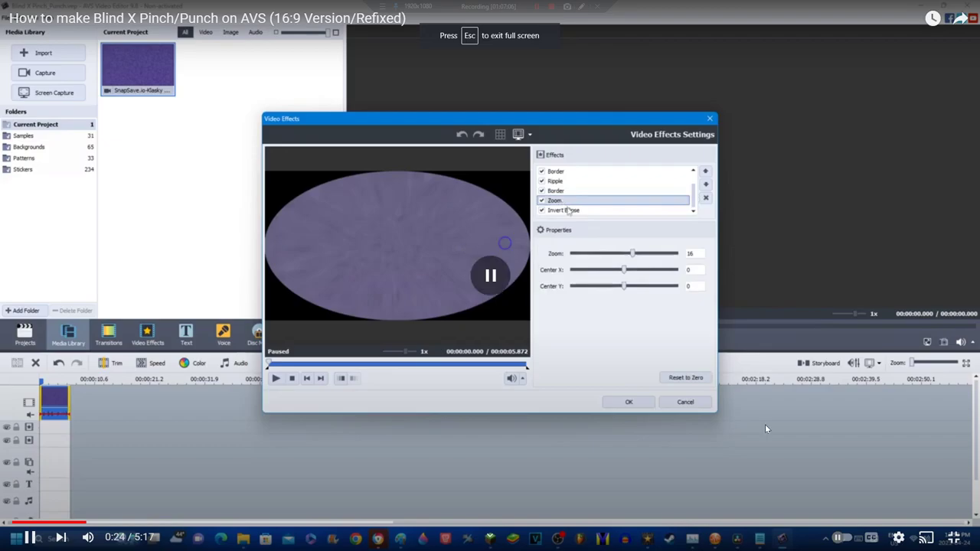
left_click(953, 537)
left_click(505, 177)
left_click_drag(506, 176, 507, 179)
left_click(499, 400)
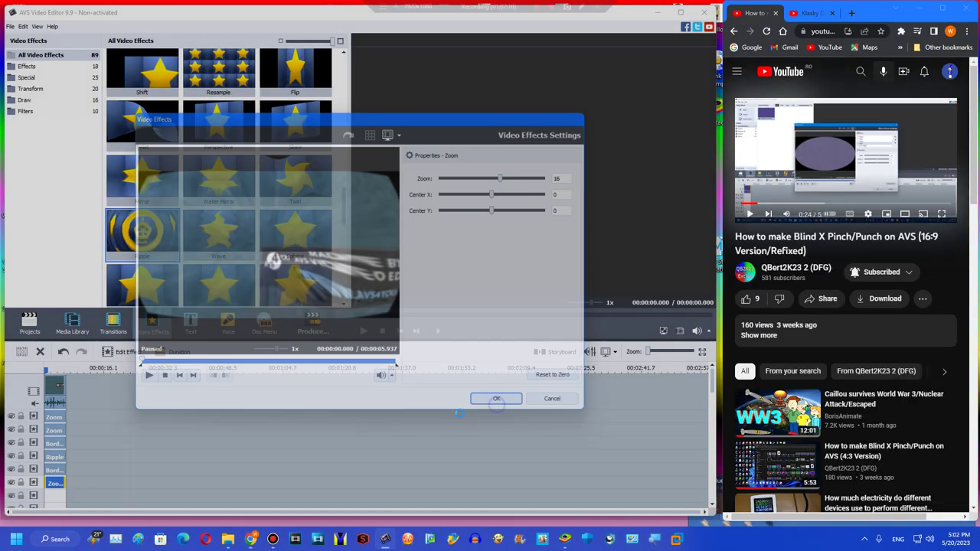
Add an Invert Ellipse effect on the seventh effects track at the start and shorten it to the clip's length
scroll(333, 266, "down", 10)
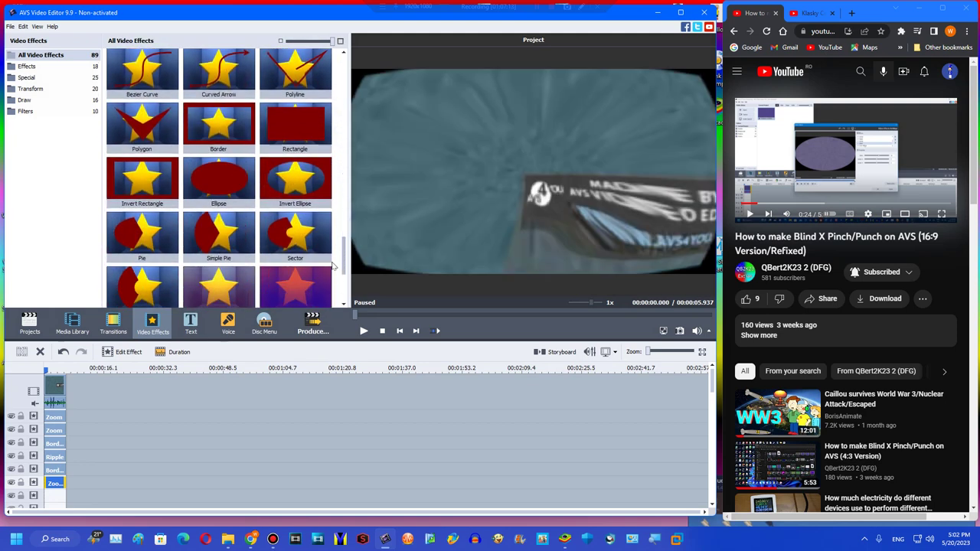
scroll(332, 266, "down", 2)
left_click_drag(295, 145, 49, 487)
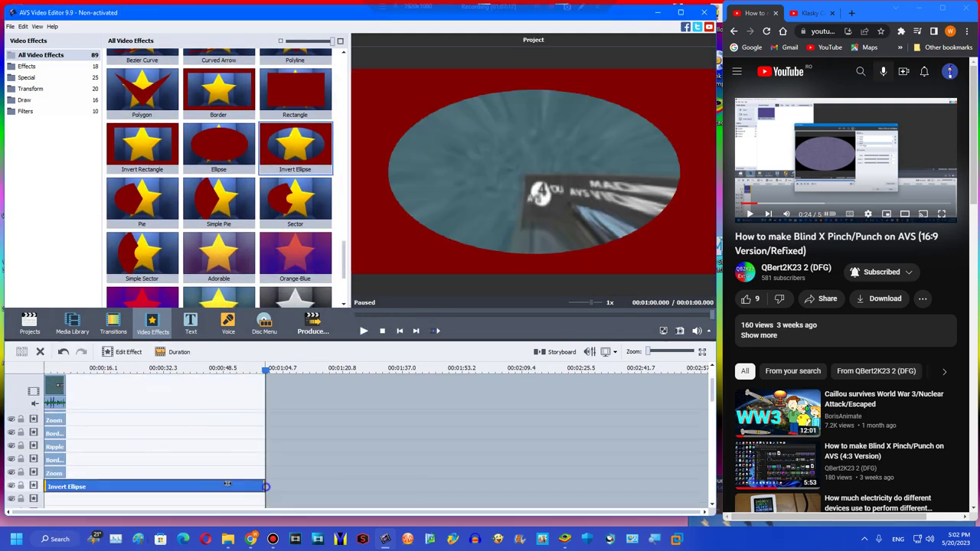
left_click_drag(227, 484, 67, 484)
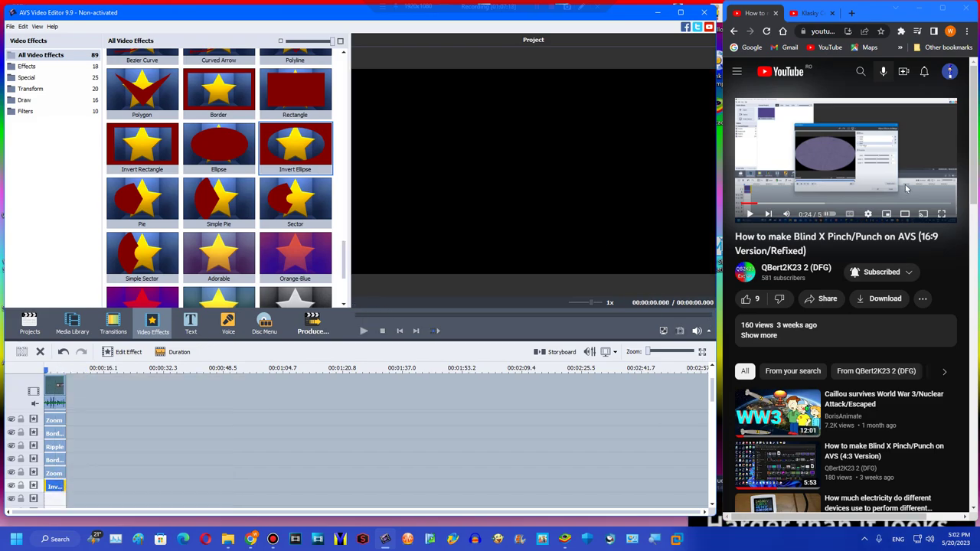
Check the tutorial's Invert Ellipse settings and change the Invert Ellipse's solid brush colour to black
double_click(905, 188)
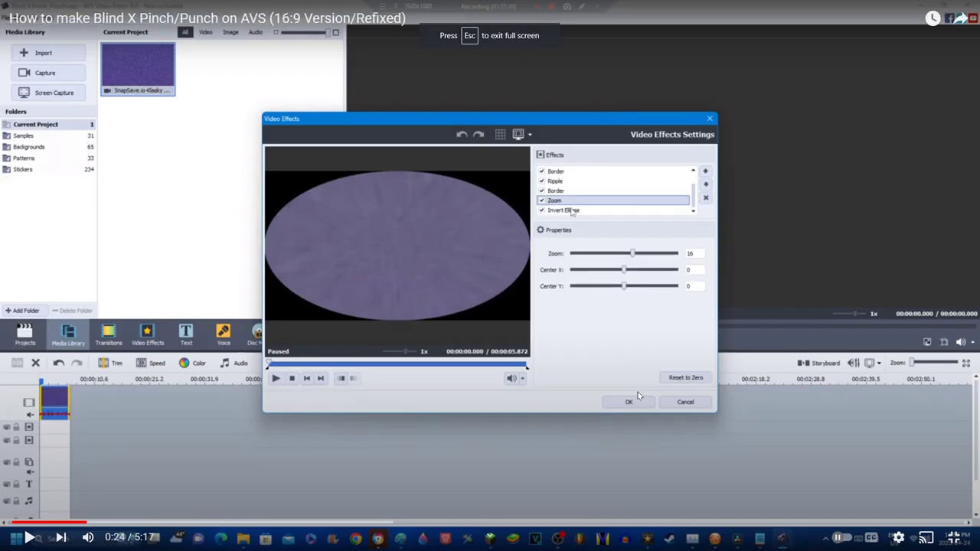
key("Right")
key("Left")
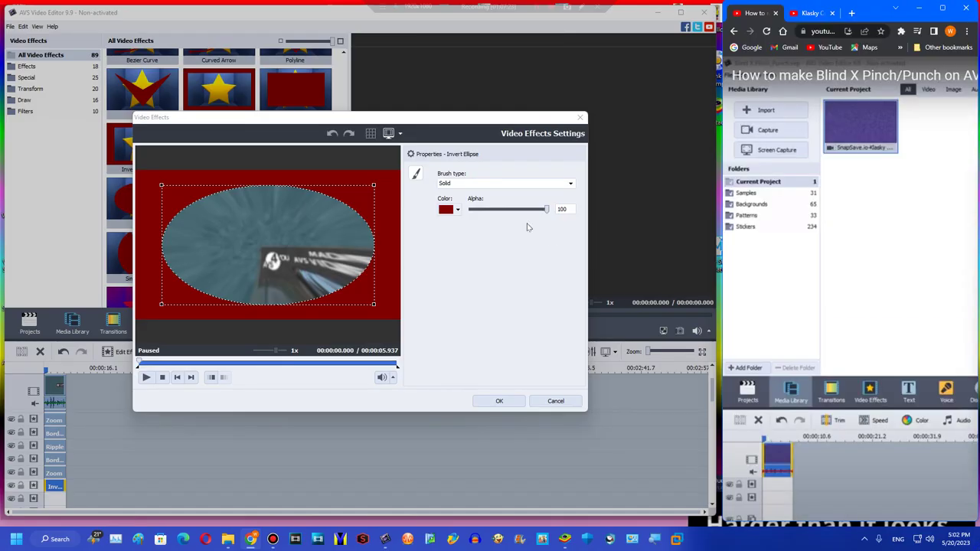
left_click(953, 537)
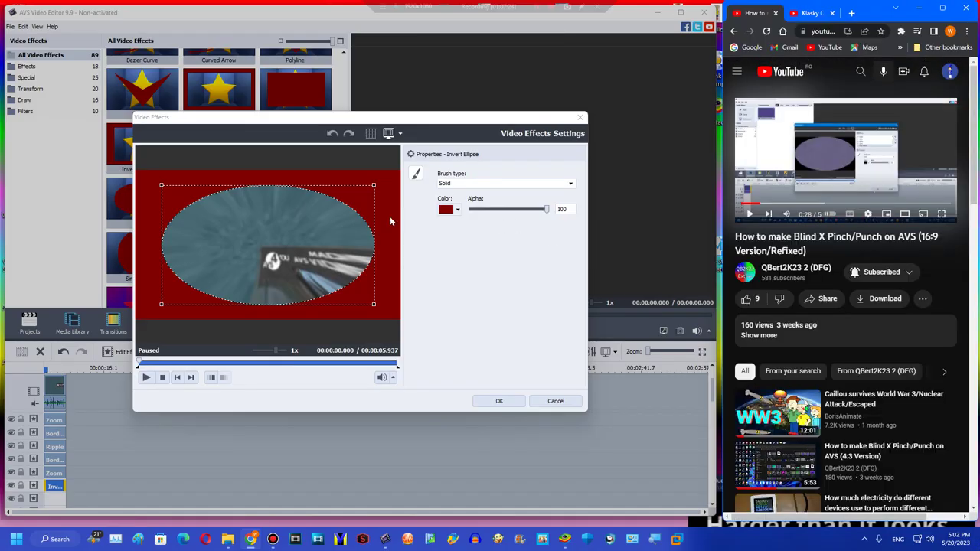
left_click(457, 211)
left_click(444, 222)
double_click(846, 161)
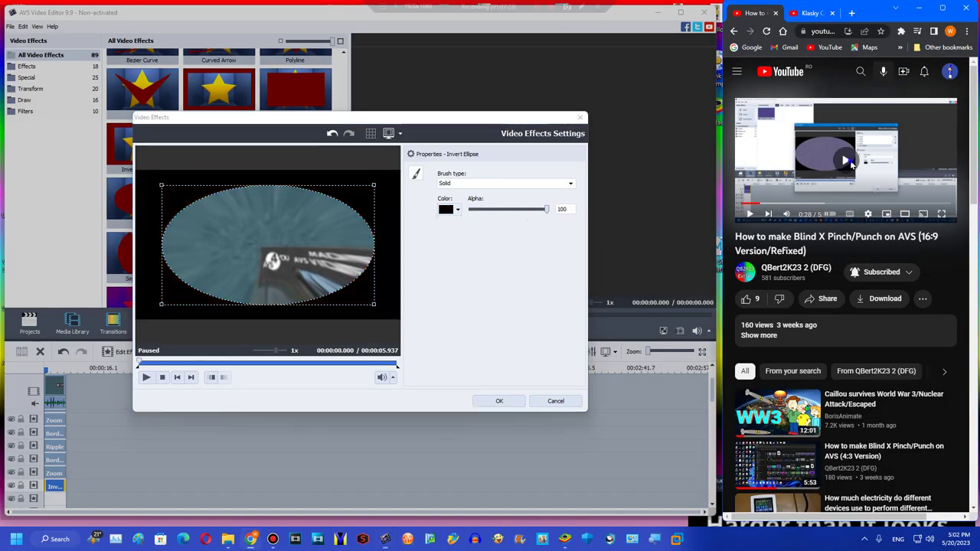
key("Escape")
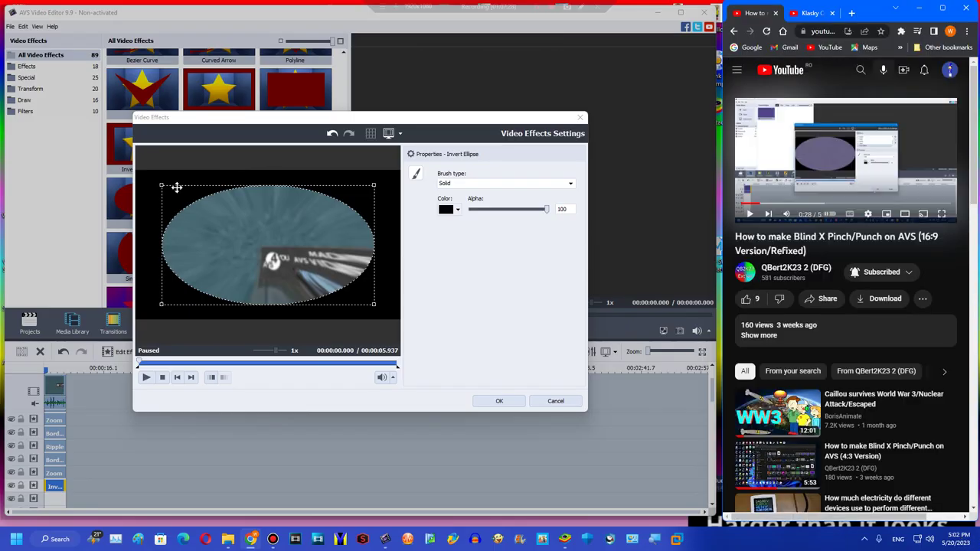
Stretch the inverted ellipse to the corners of the video frame, keep its alpha at 100, and apply the settings
left_click_drag(163, 191, 136, 175)
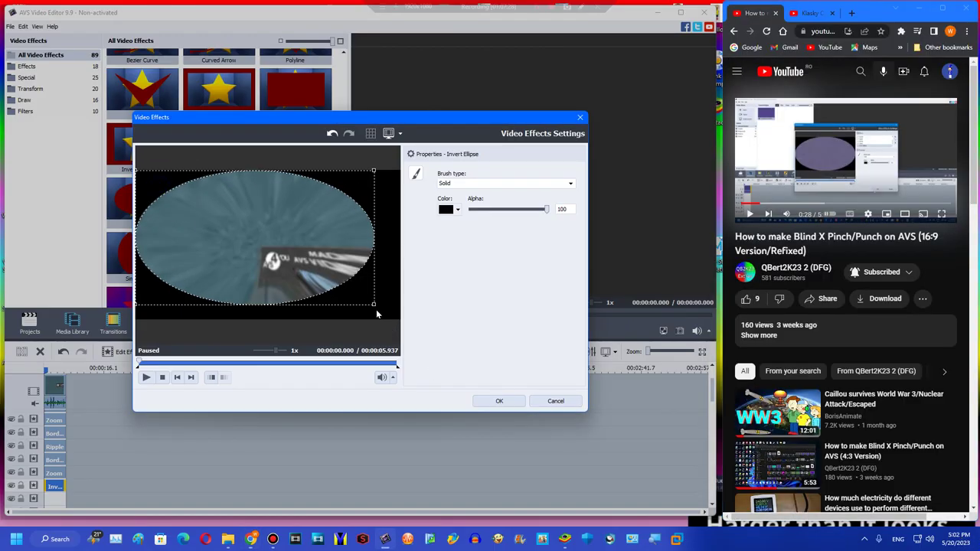
left_click_drag(373, 308, 400, 323)
left_click(490, 209)
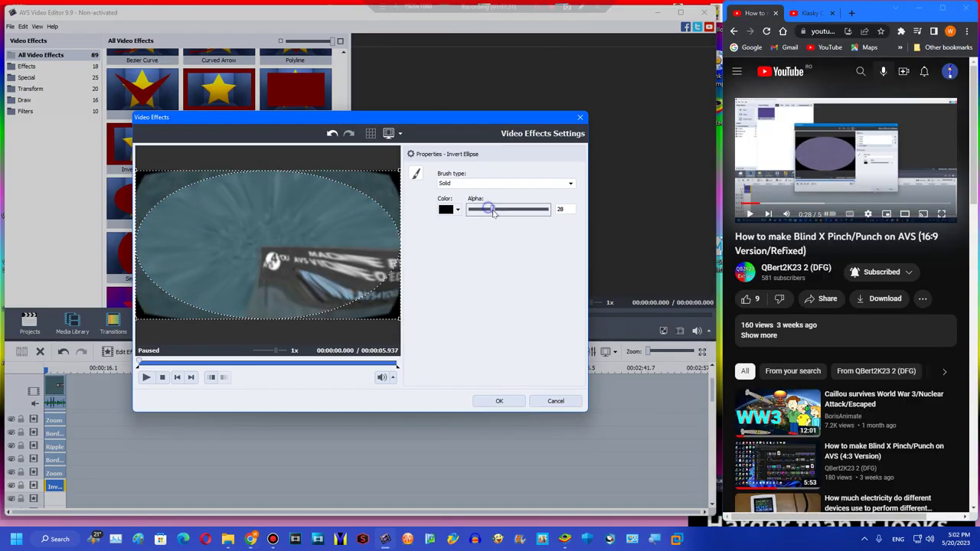
left_click_drag(494, 213, 578, 212)
left_click(507, 403)
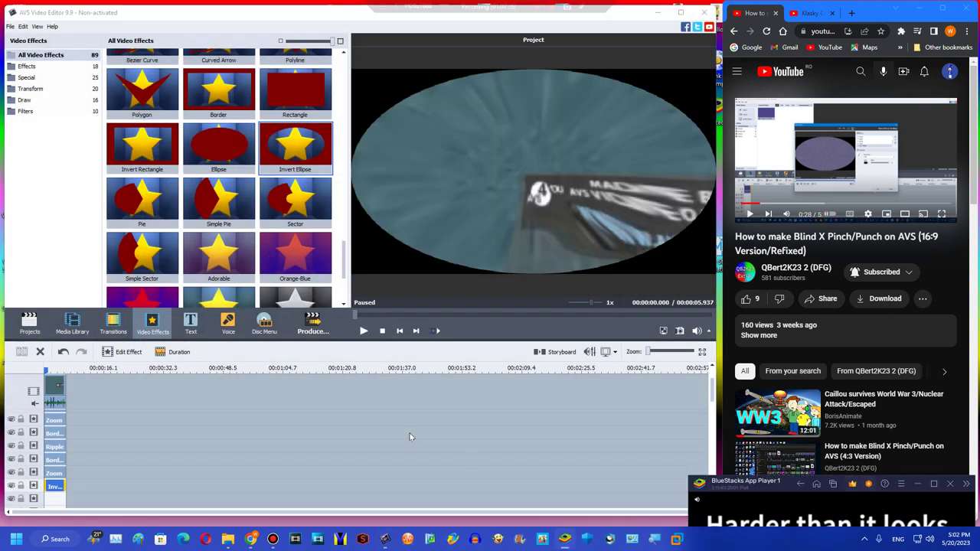
Preview the finished effect chain partway through the clip and start producing the movie
left_click_drag(440, 315, 461, 314)
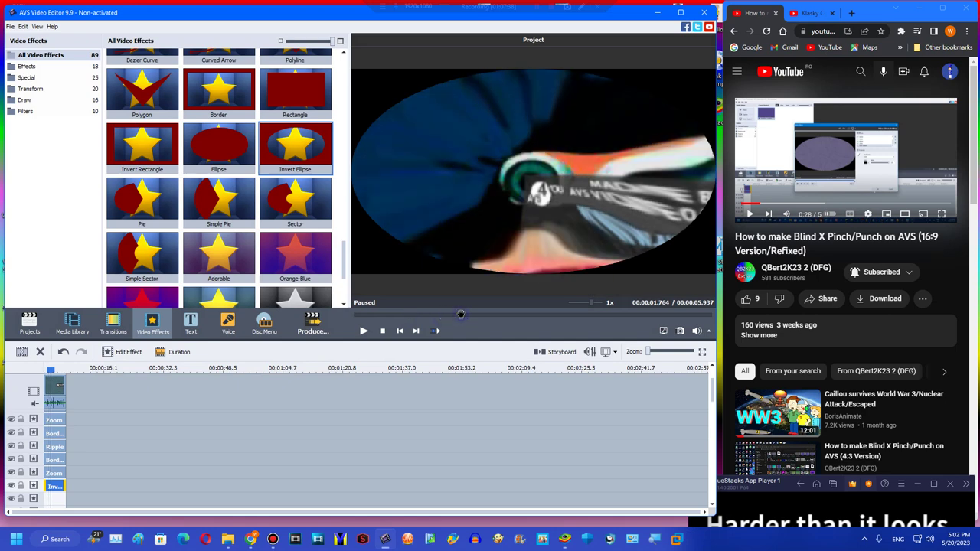
left_click(312, 323)
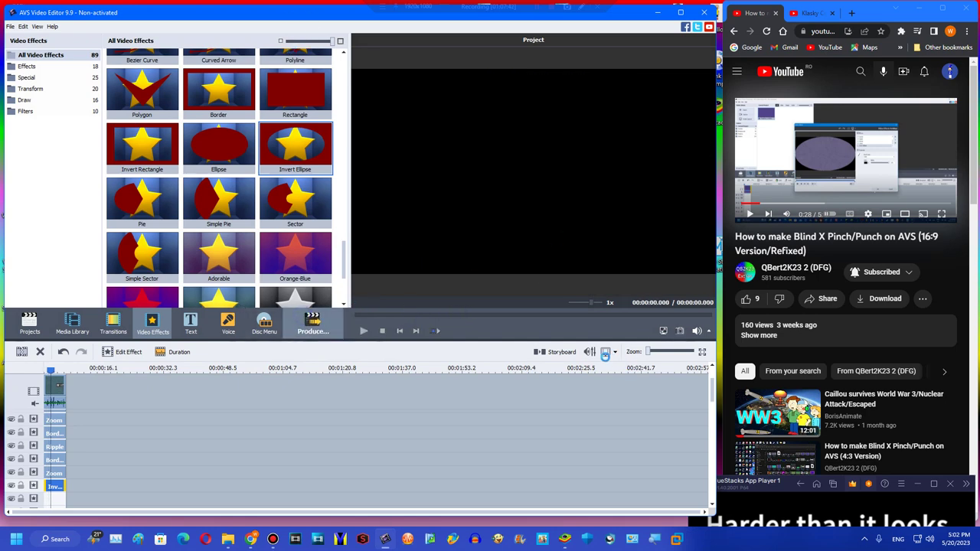
Skim the full-screen tutorial forward through the movie production to the part where the rendered Blind X Pinch_Punch clip is overlaid
double_click(847, 152)
key("Right")
key("Right")
key("Right")
key("Right")
key("Right")
key("Right")
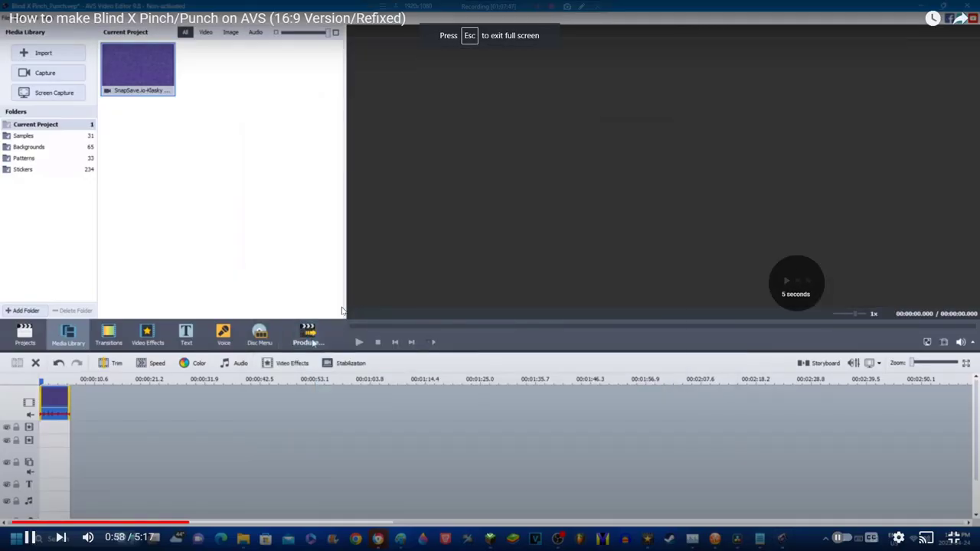
key("Right")
key("Right")
key("Right")
key("Right")
key("Right")
key("Right")
key("Right")
key("Right")
key("Right")
key("Right")
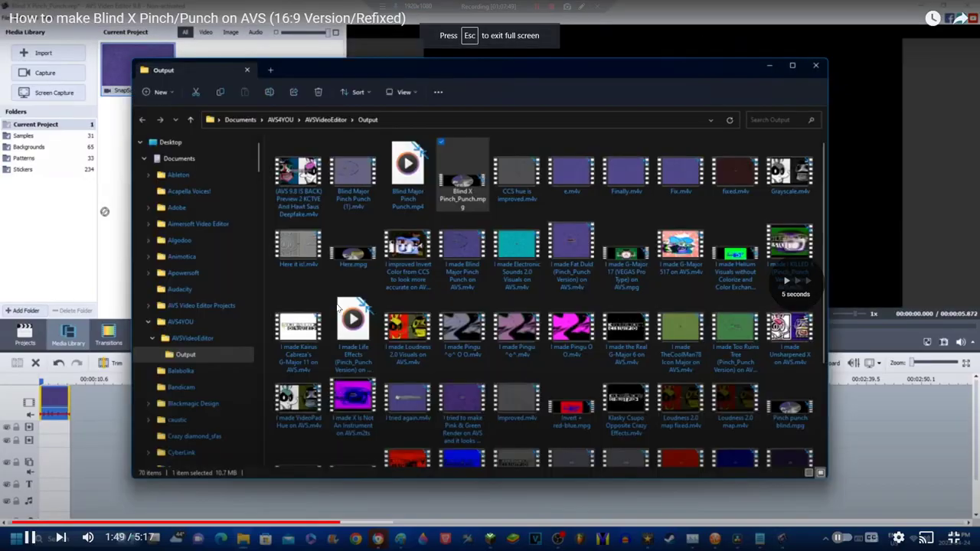
key("Right")
key("Right")
key("Right")
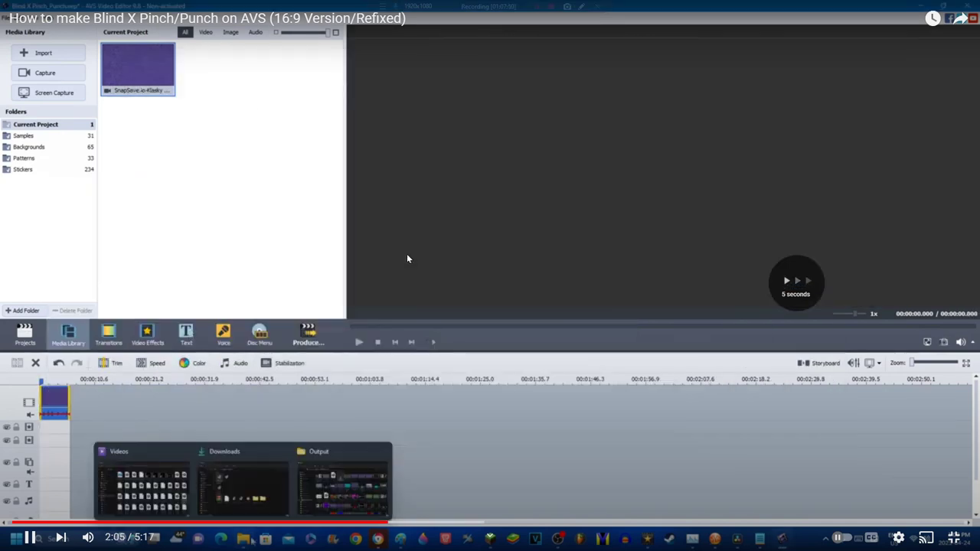
key("Left")
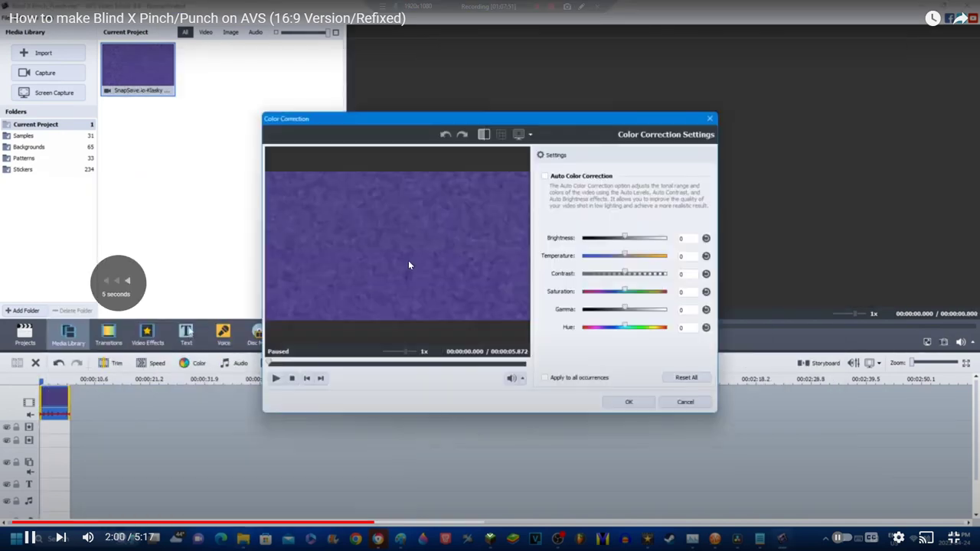
key("Right")
key("Right")
key("Right")
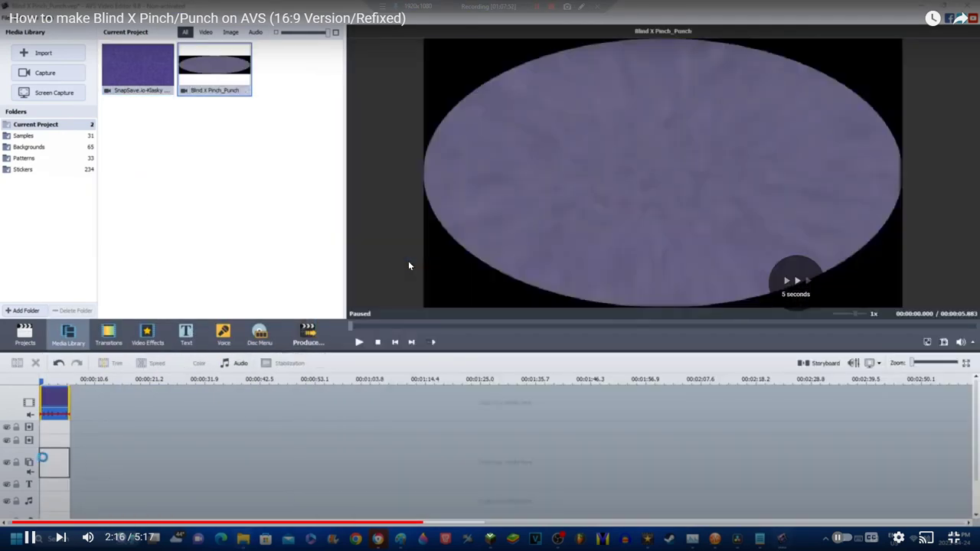
key("Right")
Rewind the tutorial through the production section to review the Video Effects settings near its beginning
key("Left")
key("Left")
key("Left")
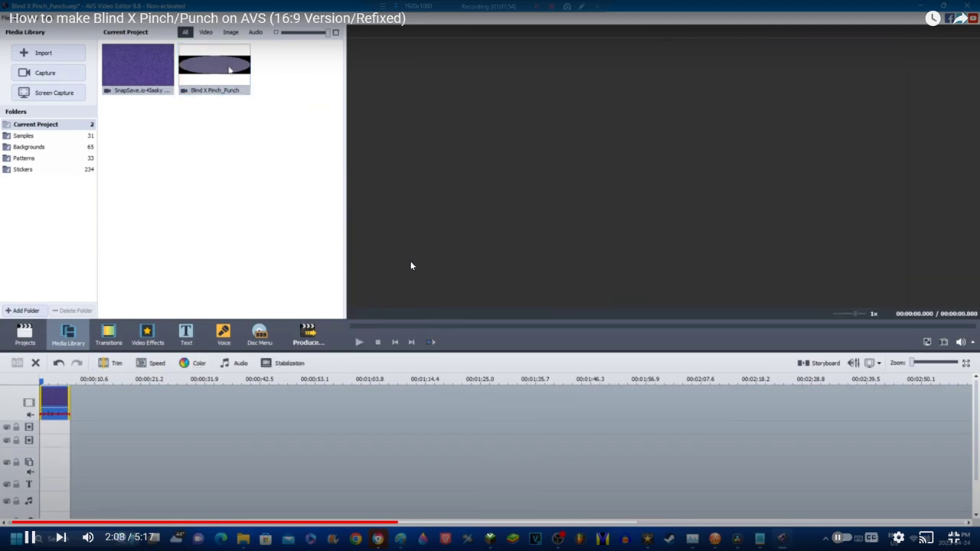
key("Left")
key("Left")
key("Left")
key("Left")
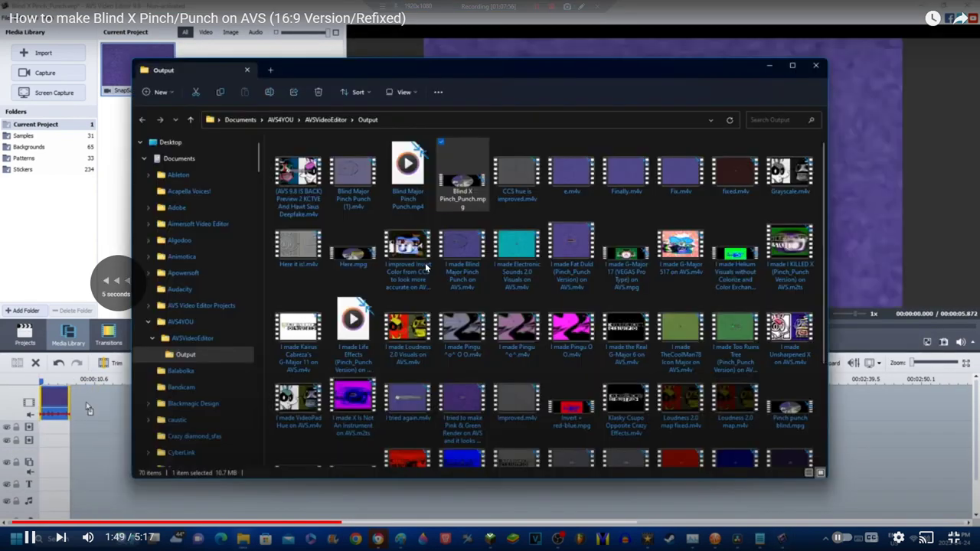
key("Left")
key("Left")
key("Left")
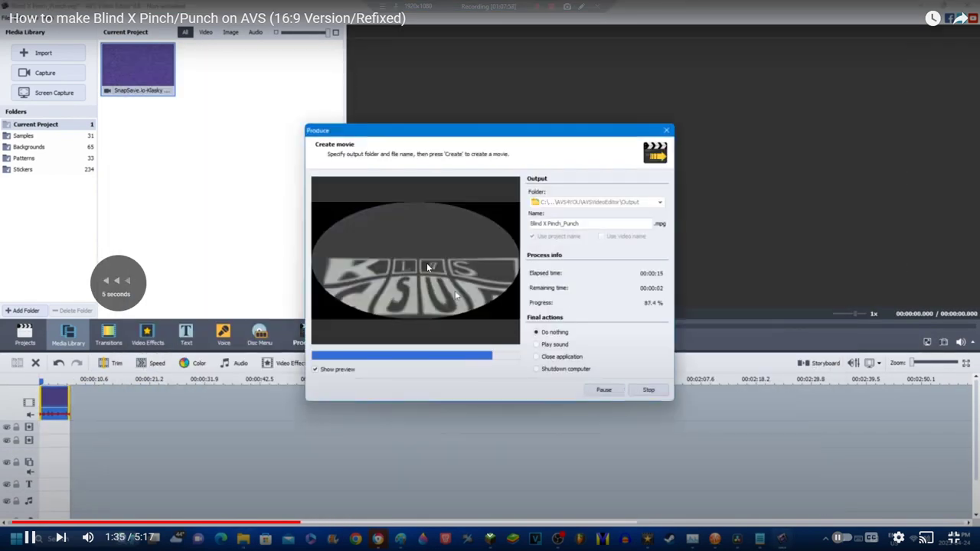
key("Left")
key("Left")
key("Left")
key("Left")
key("Left")
key("Left")
key("Left")
key("Left")
key("Left")
key("Left")
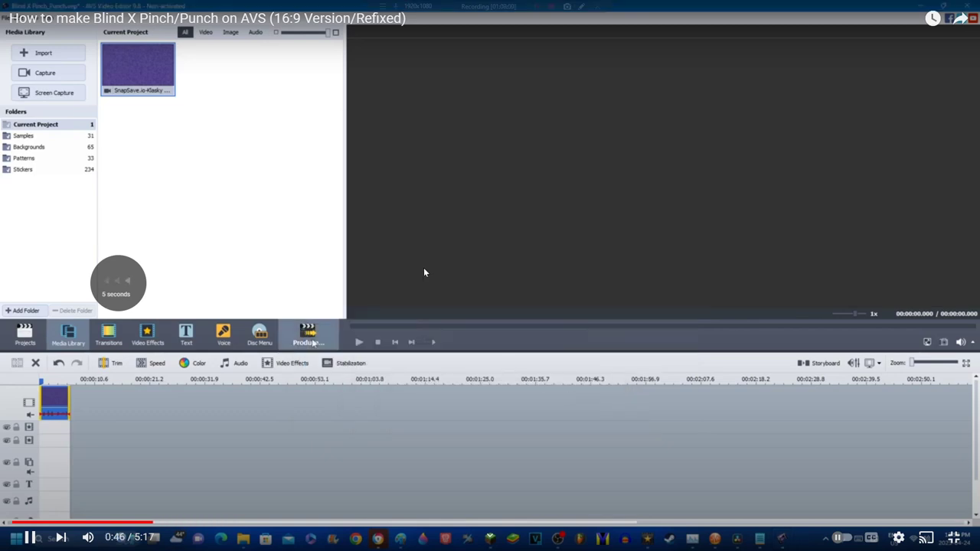
key("Left")
left_click(41, 521)
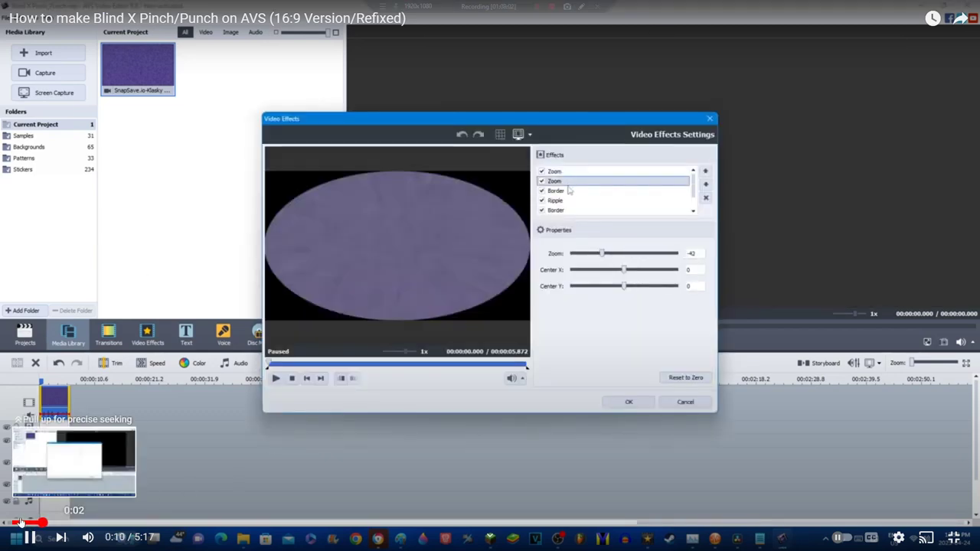
left_click(18, 522)
left_click(15, 521)
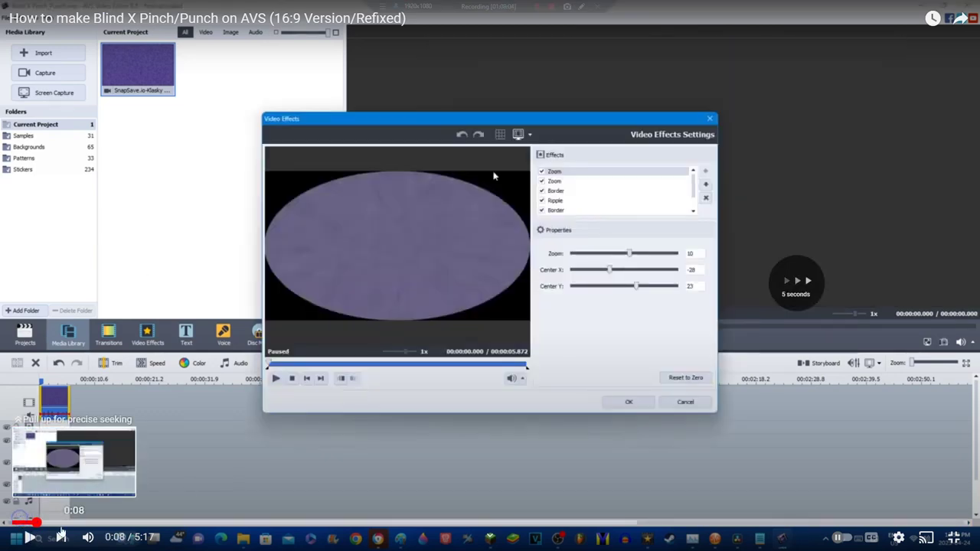
Examine the tutorial's Video Overlay section, then skip back to where the original effects have been removed and the rendered file is imported
left_click_drag(16, 523, 584, 522)
key("Left")
key("Left")
key("Left")
key("Left")
key("Left")
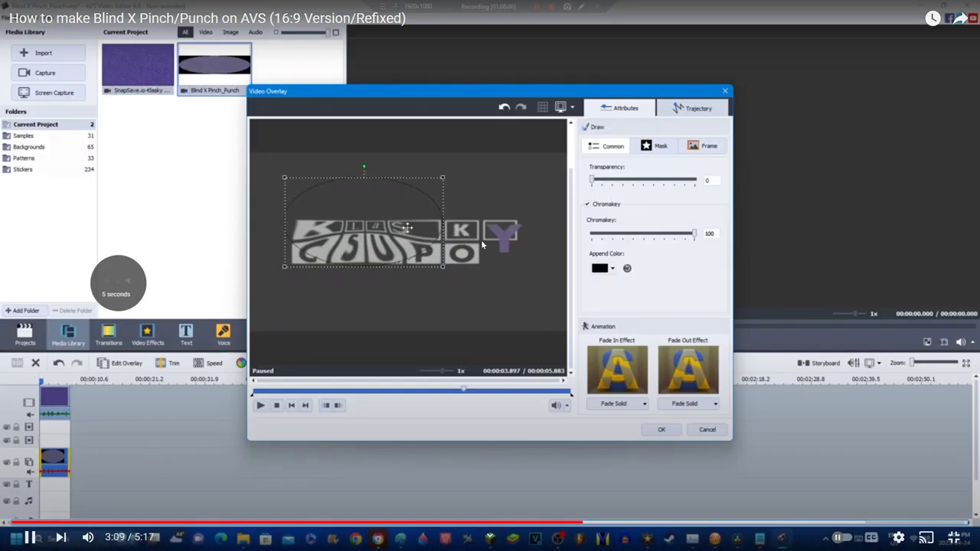
key("Left")
key("Left")
key("Left")
key("Left")
key("Left")
key("Left")
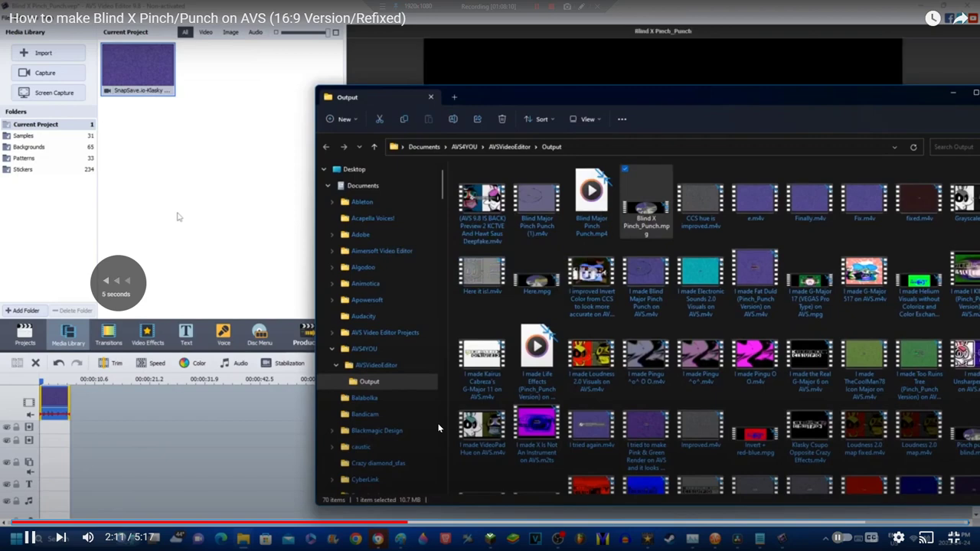
key("Right")
key("Left")
key("Left")
key("Left")
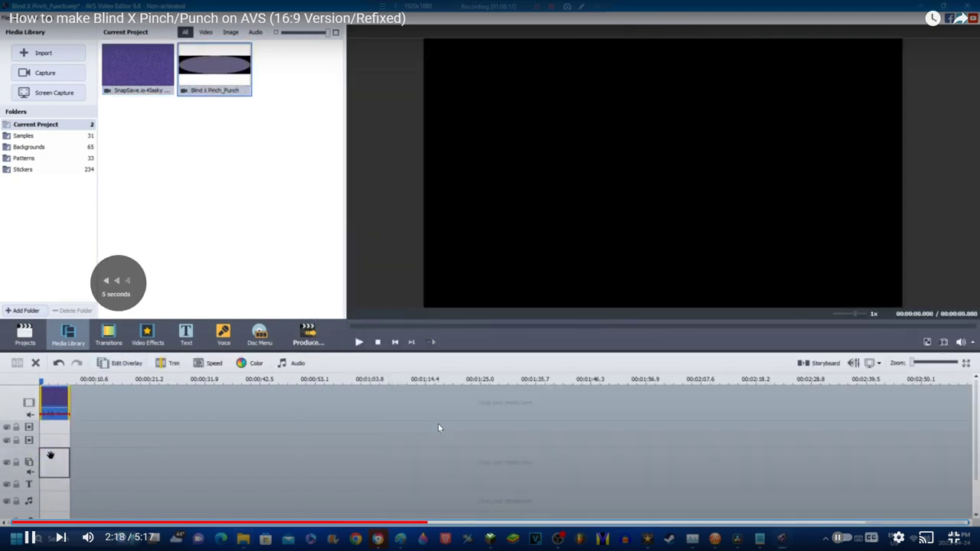
key("Left")
key("Left")
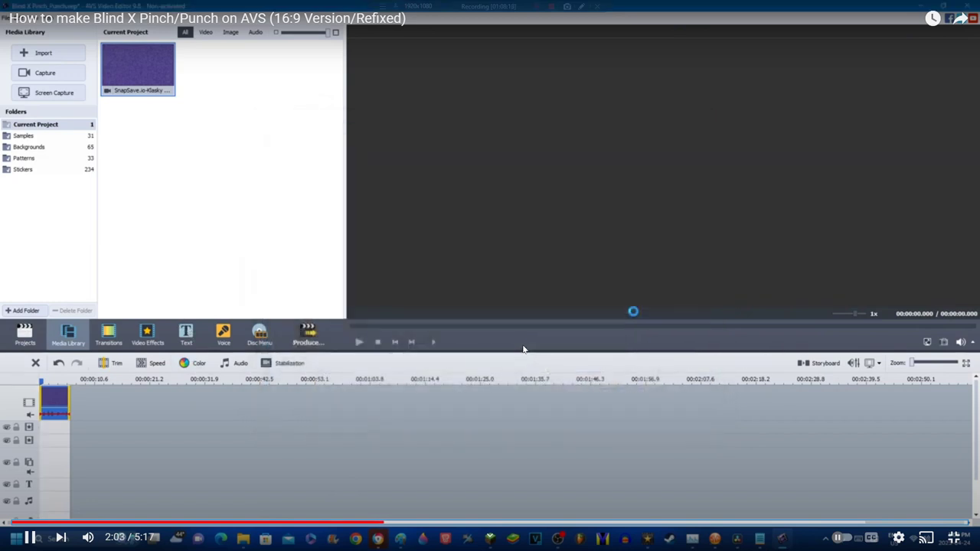
Pause the tutorial, leave full screen, and return to AVS Video Editor to close the Produce wizard
left_click(524, 349)
key("Escape")
left_click(385, 539)
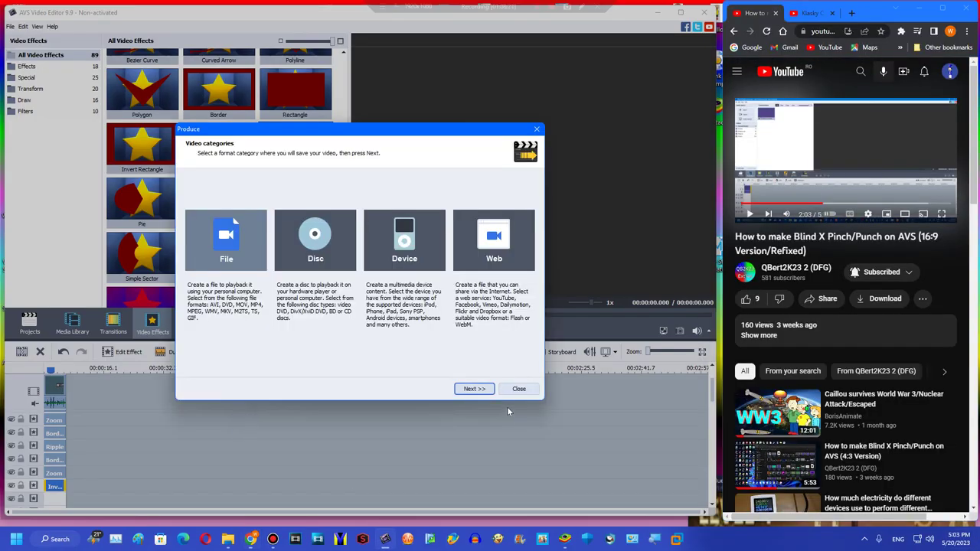
left_click(509, 389)
Bring up BlueStacks, move its window lower on the desktop, and select the video clip on the AVS Video Editor timeline
left_click(565, 539)
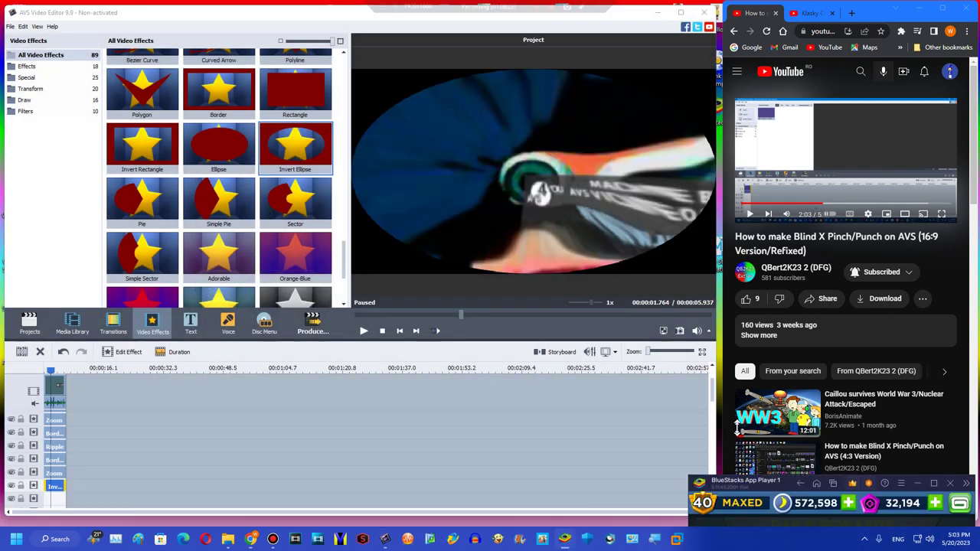
left_click_drag(732, 479, 748, 513)
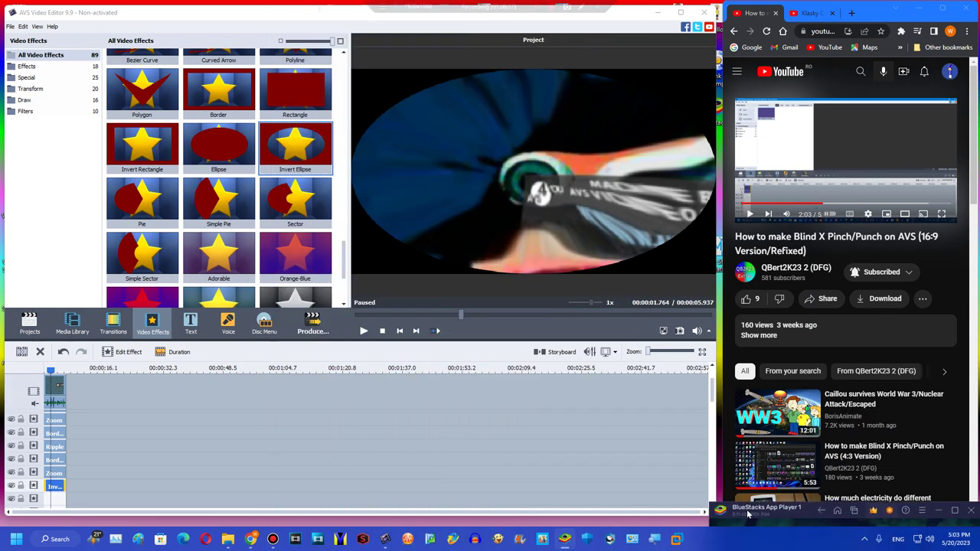
left_click(54, 385)
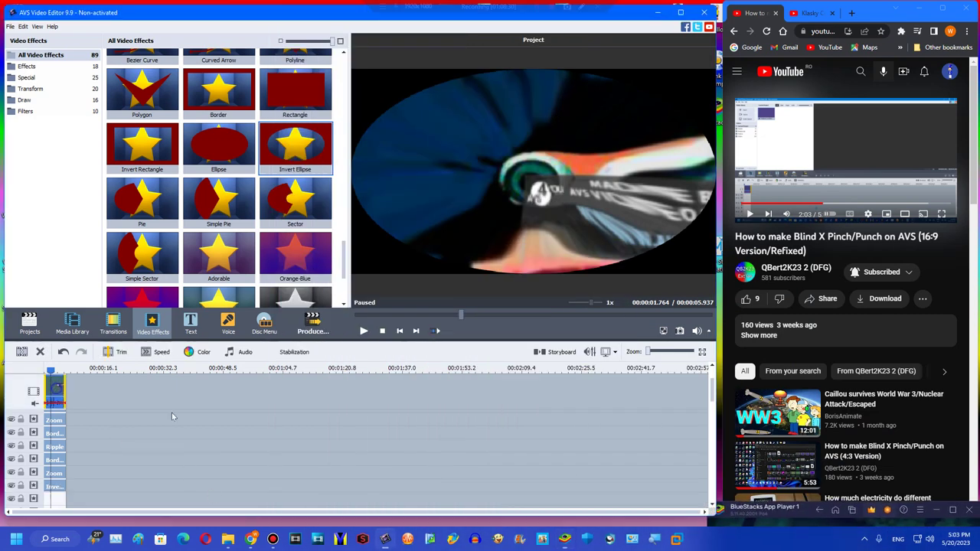
Apply color correction to the timeline clip with the contrast set to -100
left_click(201, 353)
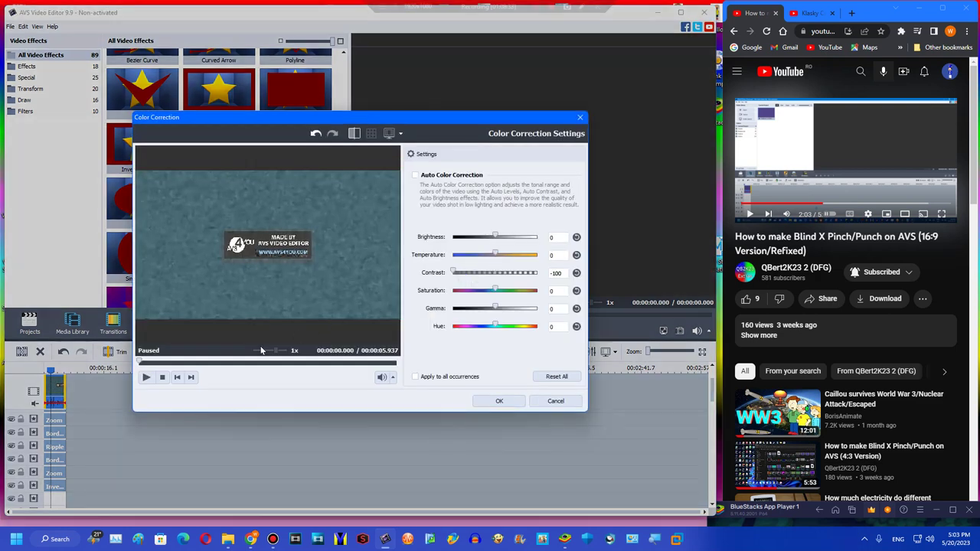
left_click(243, 363)
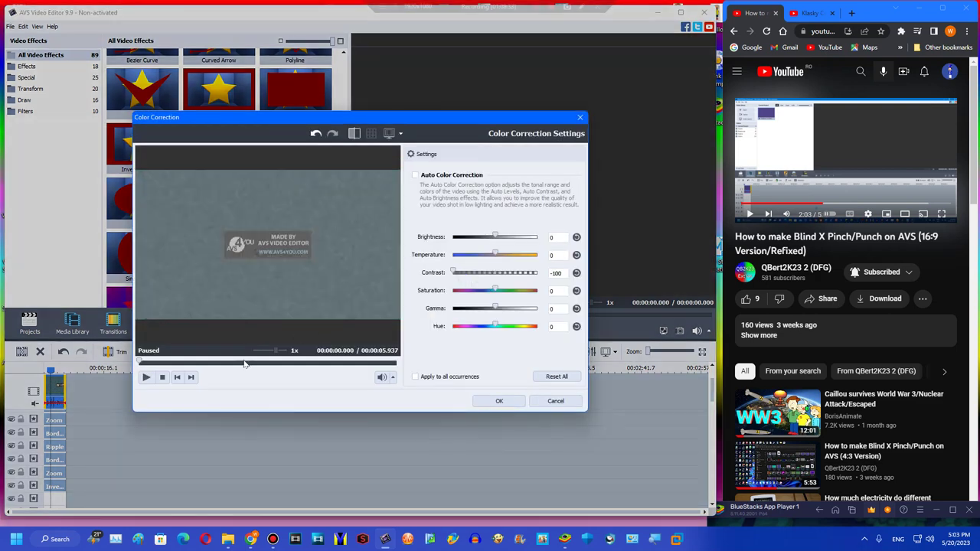
left_click(498, 403)
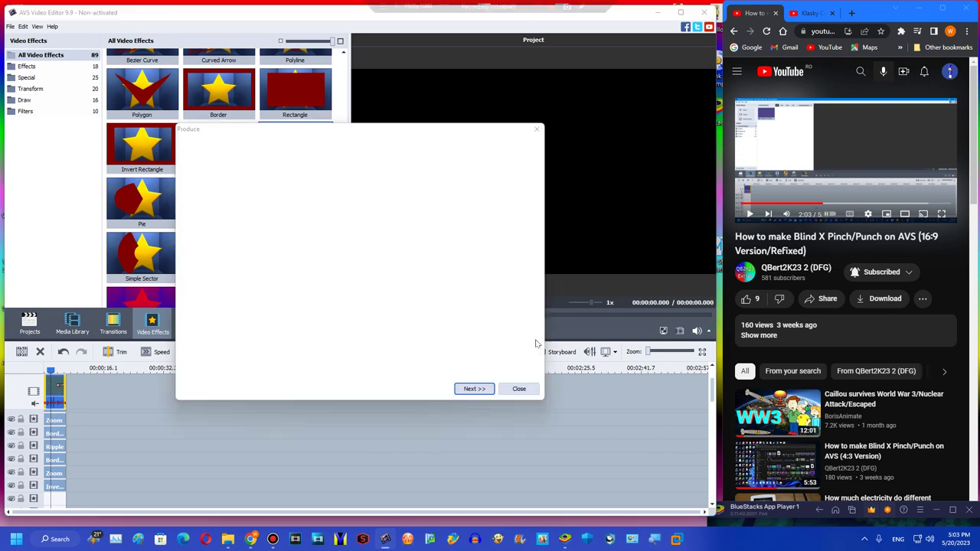
Produce the edited clip as Untitled41b.wmv in the folder L:\My User Videos v2
left_click(470, 389)
left_click(470, 389)
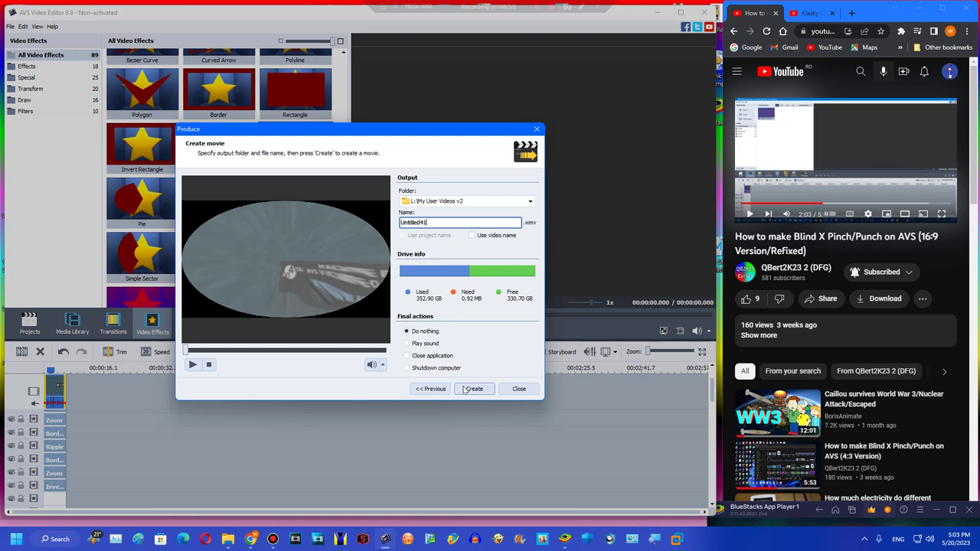
left_click(313, 317)
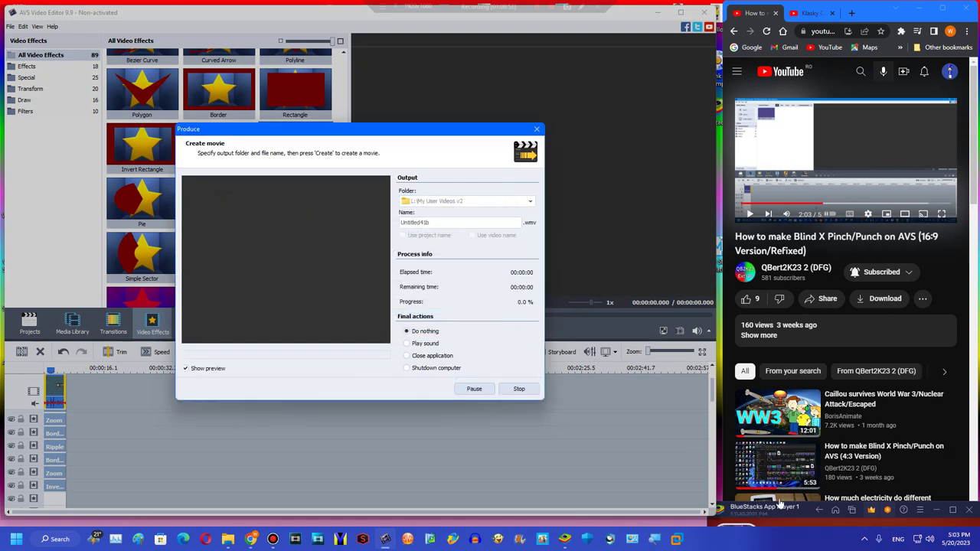
left_click_drag(781, 505, 750, 501)
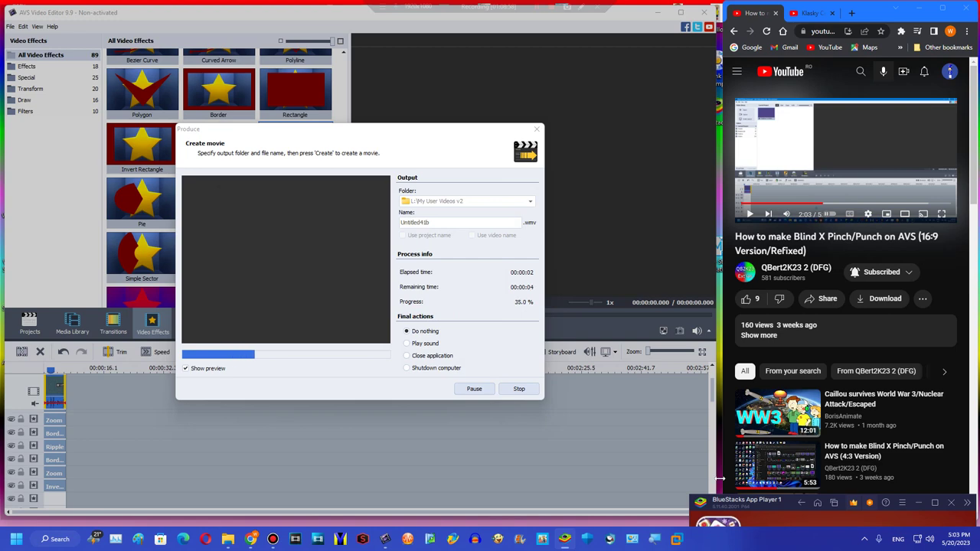
left_click(336, 285)
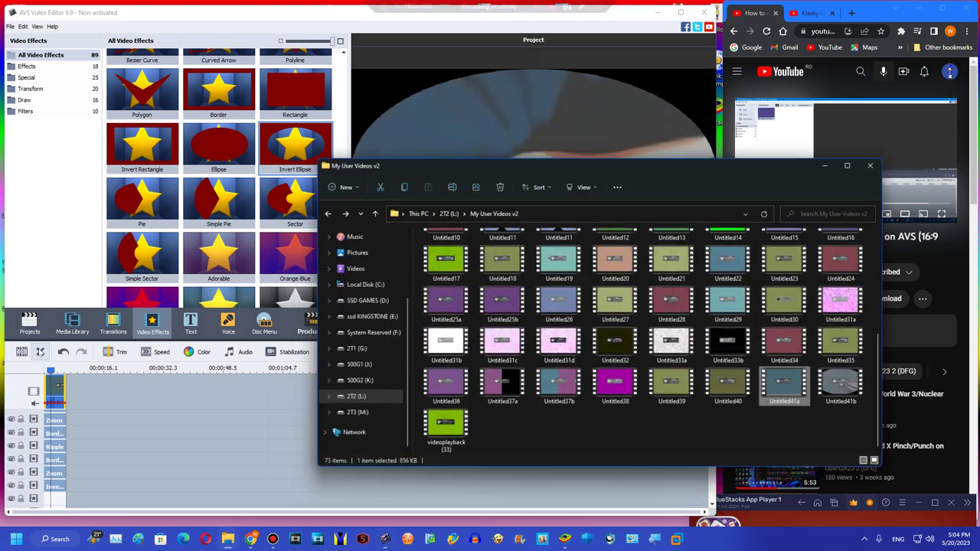
Delete the clip with its effects from the timeline and place Untitled41a from the Media Library there instead
left_click(40, 353)
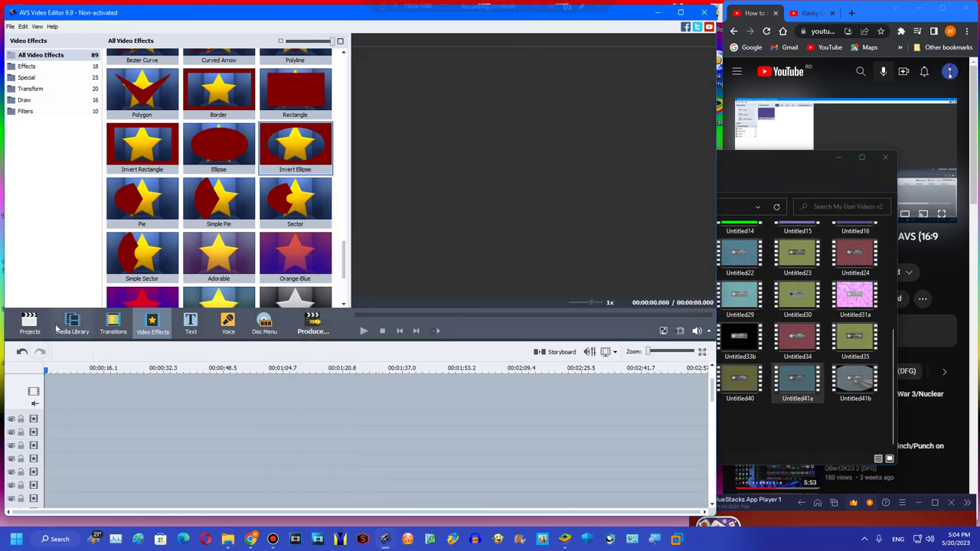
left_click(59, 328)
left_click_drag(232, 294, 170, 392)
Bring the rendered Untitled41b file from File Explorer into the project and remove its copy from the main video track
left_click(797, 381)
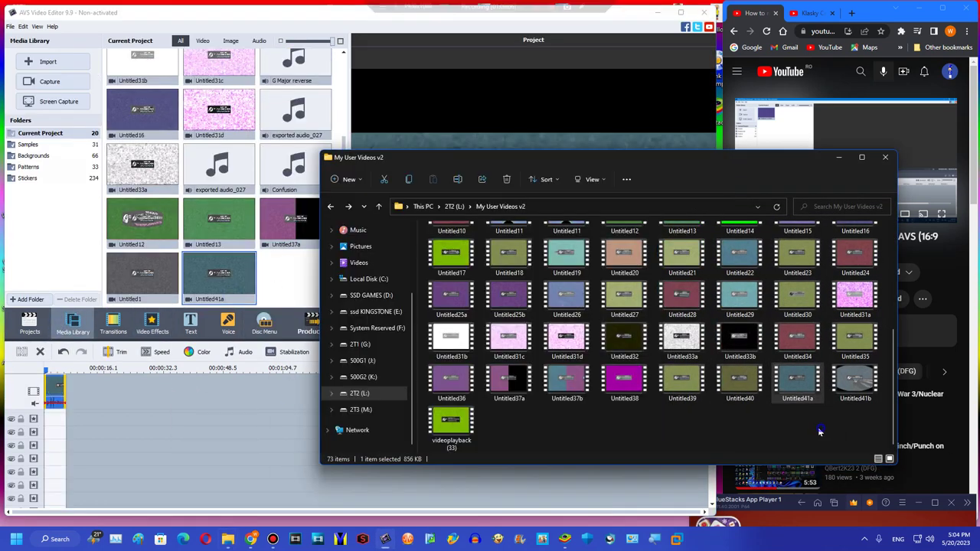
left_click_drag(687, 421, 98, 455)
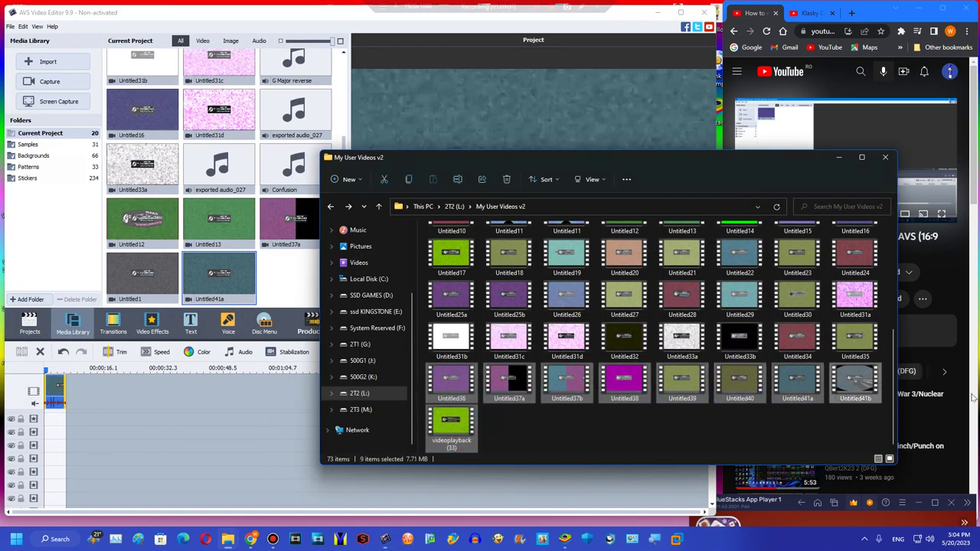
left_click(846, 382)
left_click_drag(847, 381, 205, 409)
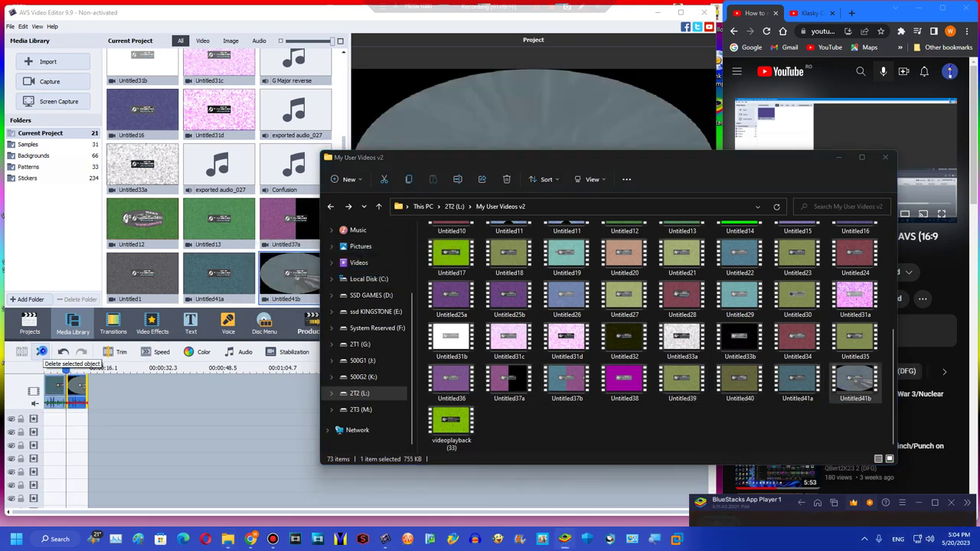
left_click(42, 352)
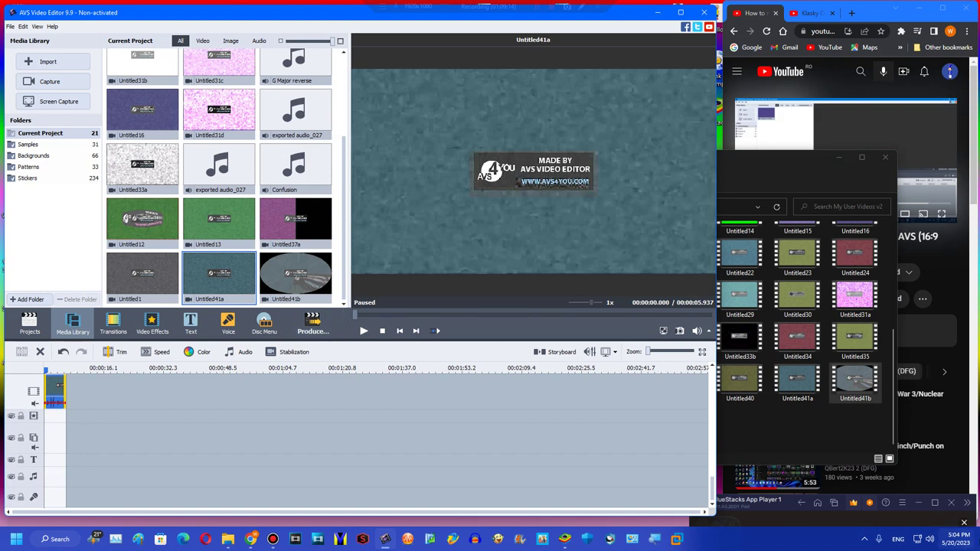
Switch to BlueStacks, dismiss the ad and claim the Minion Launcher reward, then move its window out of the way
left_click(964, 522)
left_click_drag(713, 502, 215, 8)
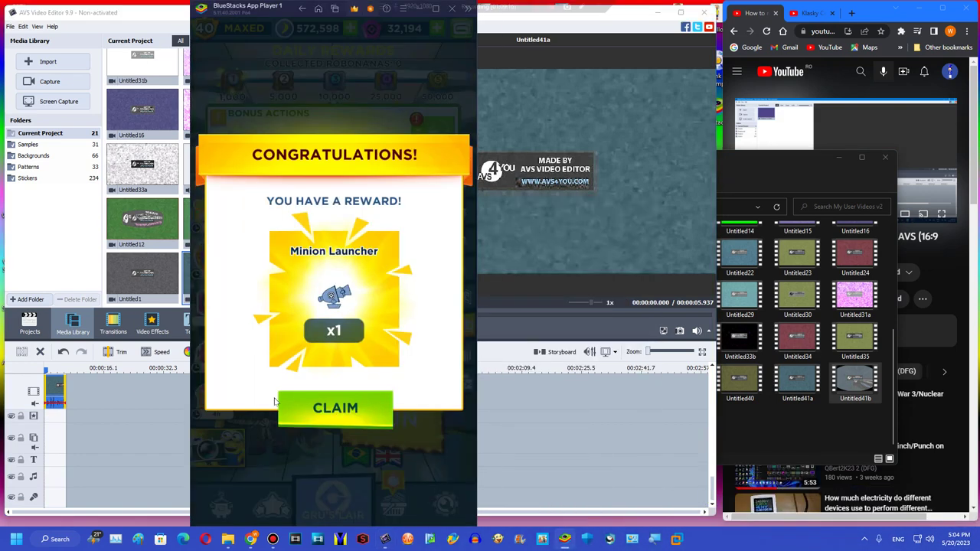
left_click(284, 409)
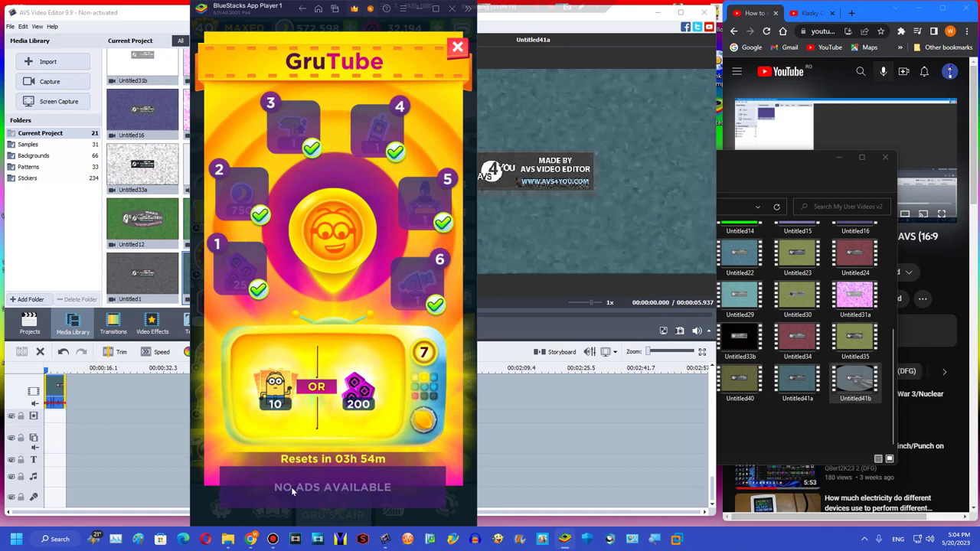
left_click(288, 488)
left_click_drag(259, 13, 752, 509)
Place Untitled41b on the video overlay track and color-correct the main Untitled41a clip with contrast -100
left_click_drag(307, 276, 49, 443)
left_click_drag(56, 390, 55, 390)
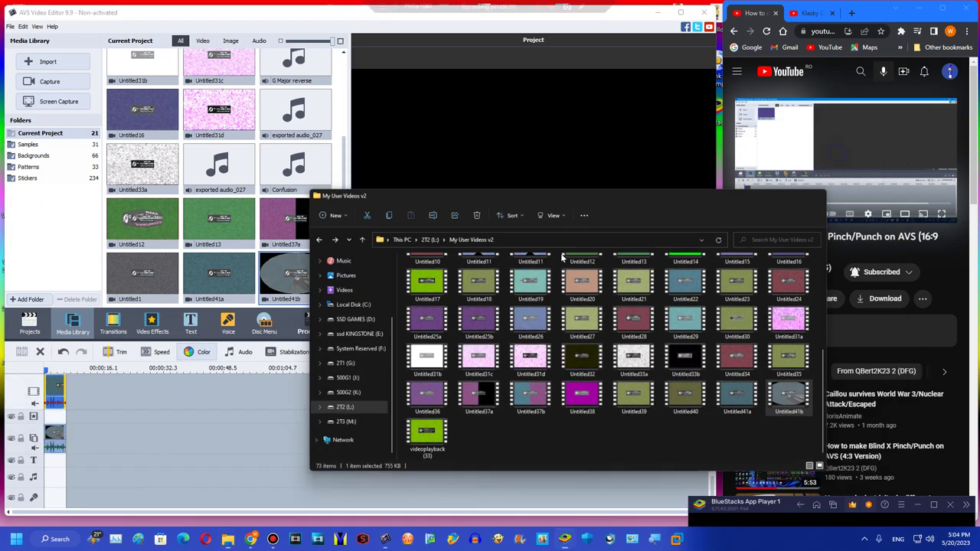
left_click(198, 352)
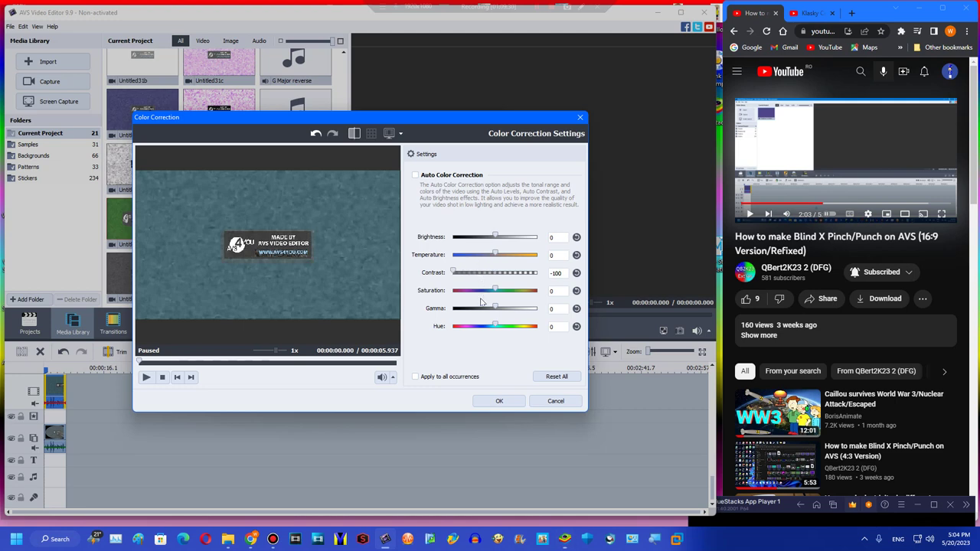
left_click(494, 400)
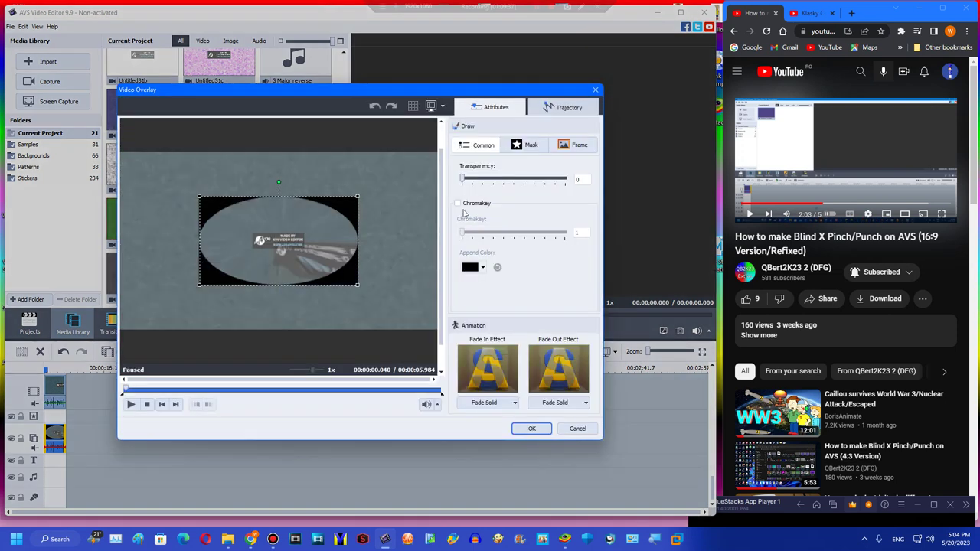
Enable Chromakey with black for the overlay and set its level to 100, consulting the tutorial's Video Overlay section
left_click(458, 203)
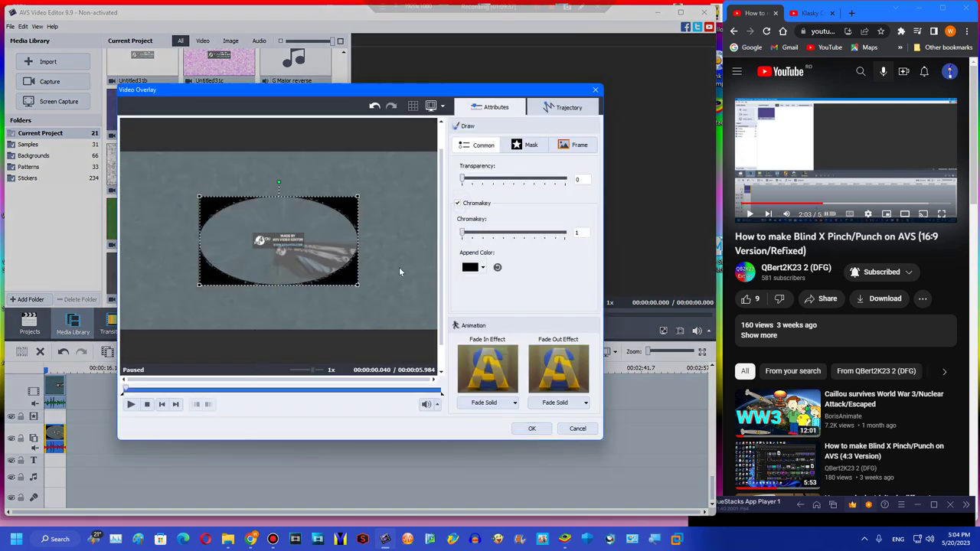
double_click(777, 184)
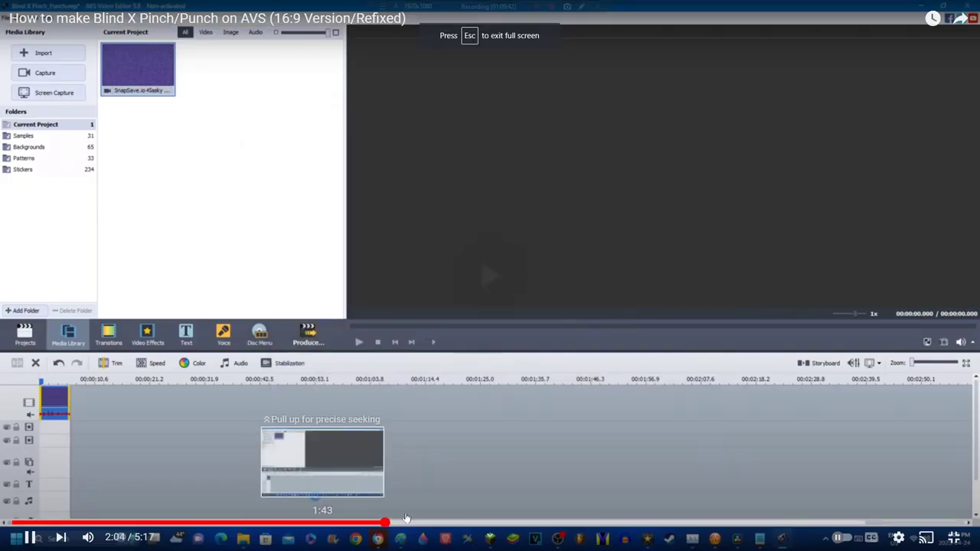
left_click(428, 522)
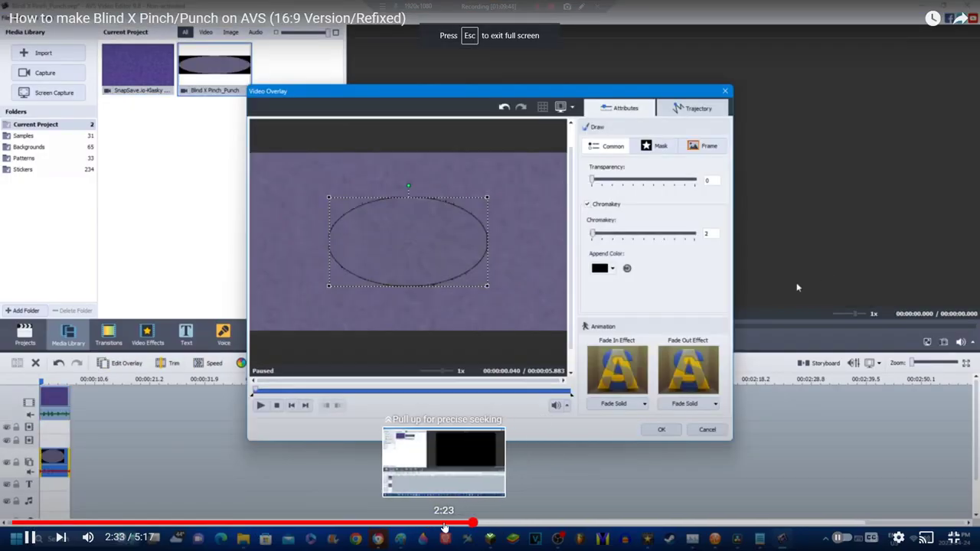
left_click(401, 523)
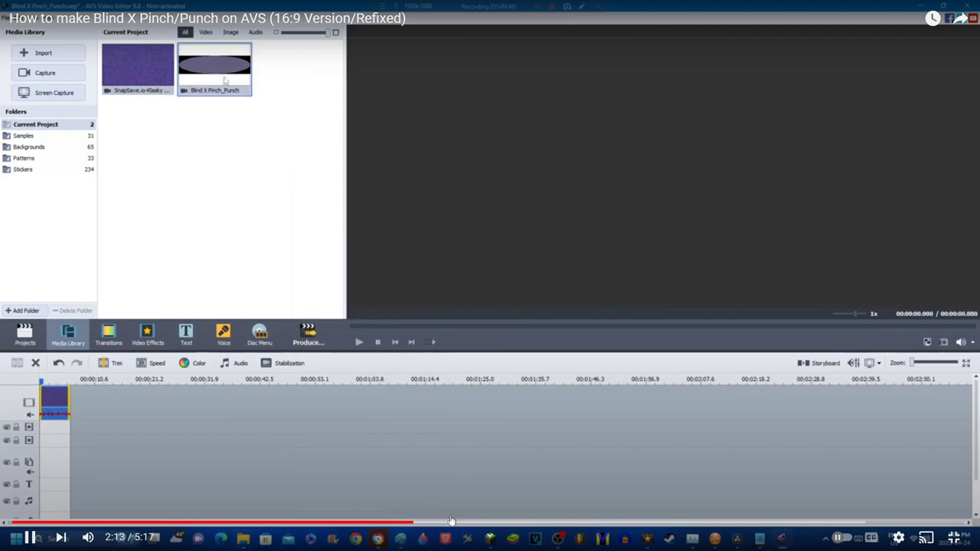
left_click(451, 521)
key("Escape")
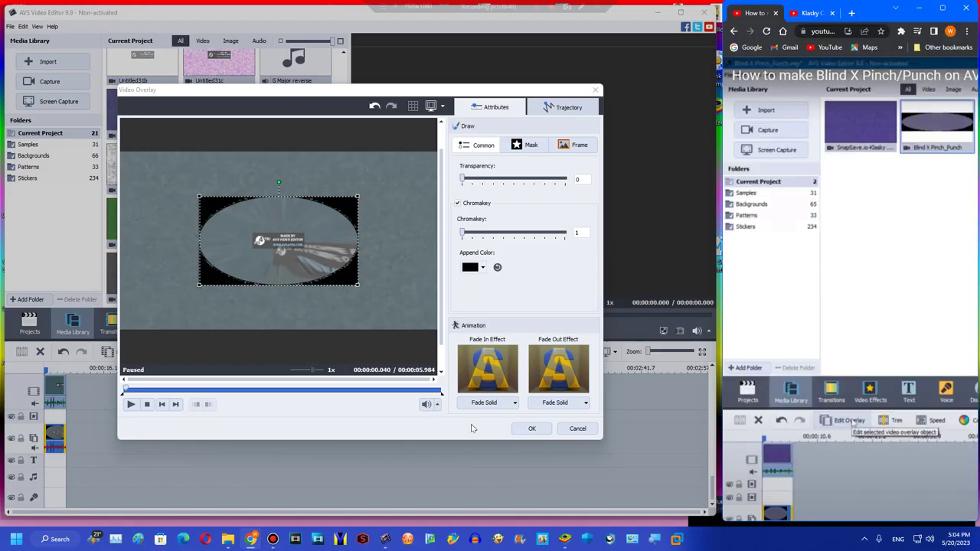
left_click_drag(481, 237, 569, 237)
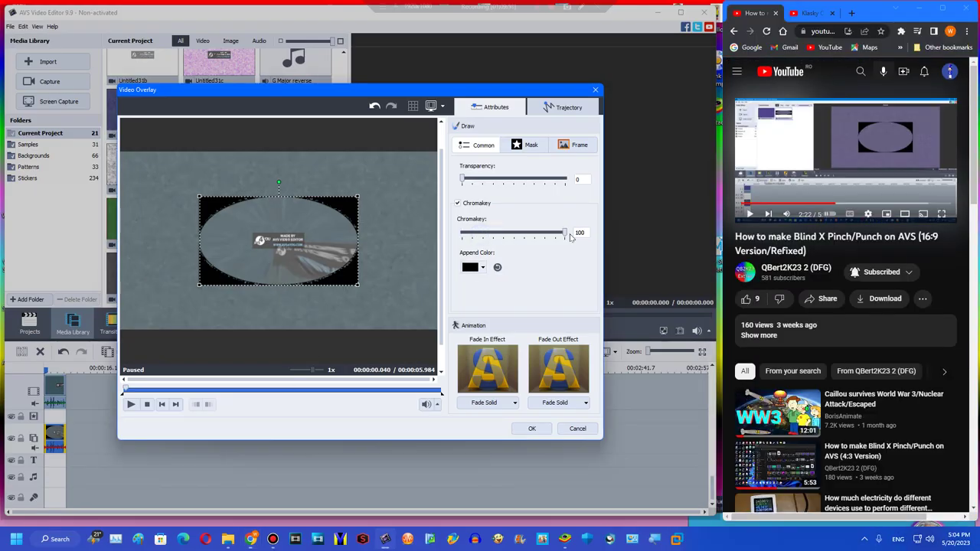
Move the overlay ellipse up and left in the frame, aligning it with the face and the logo text at different times
left_click(211, 379)
left_click(201, 389)
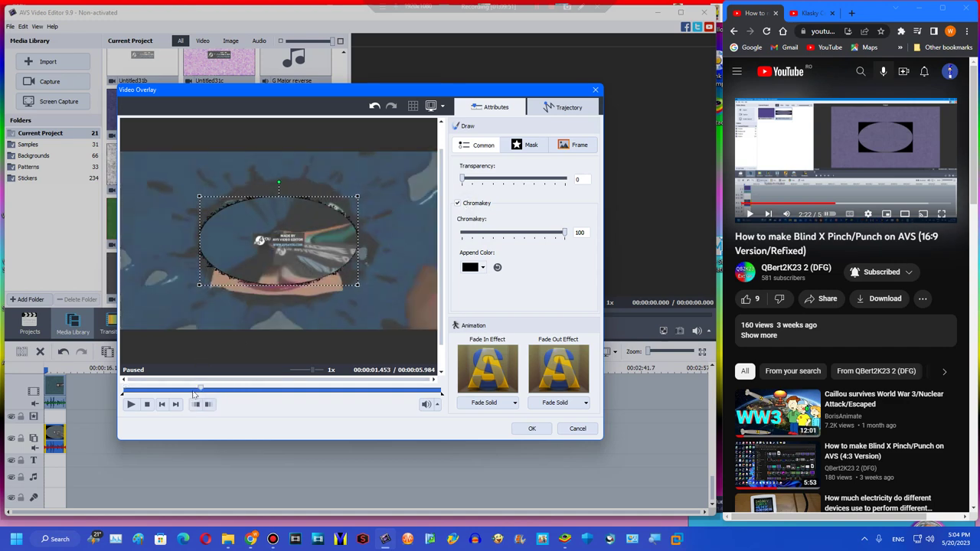
left_click_drag(284, 214, 244, 201)
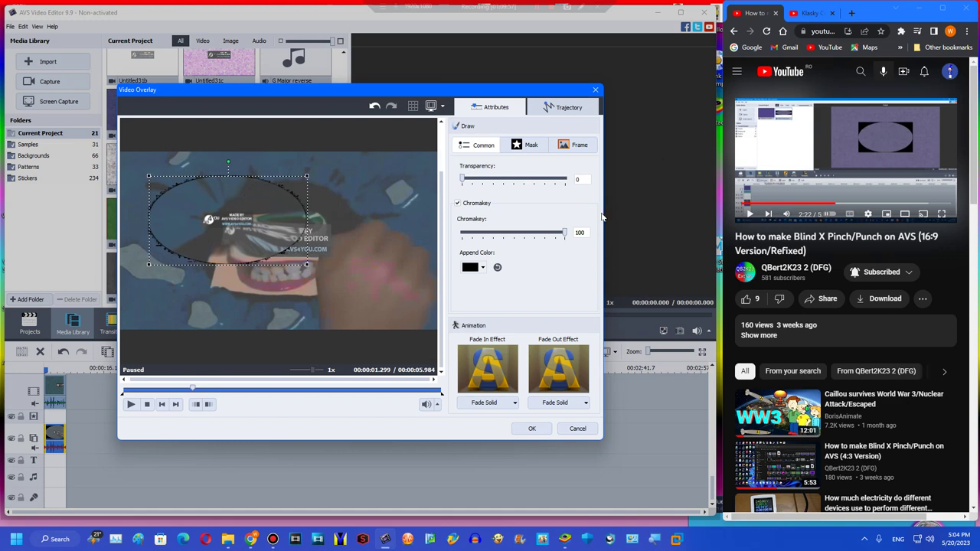
left_click(318, 390)
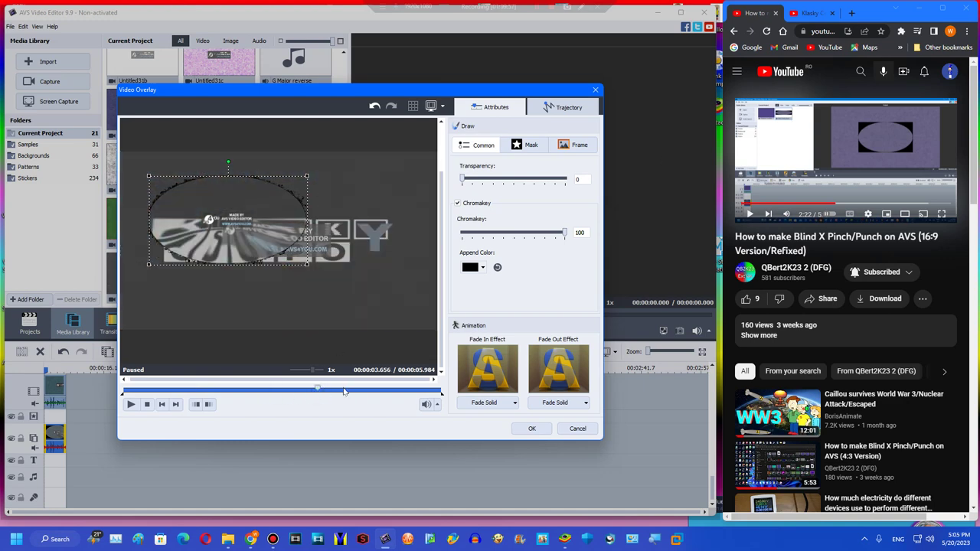
left_click_drag(223, 221, 234, 217)
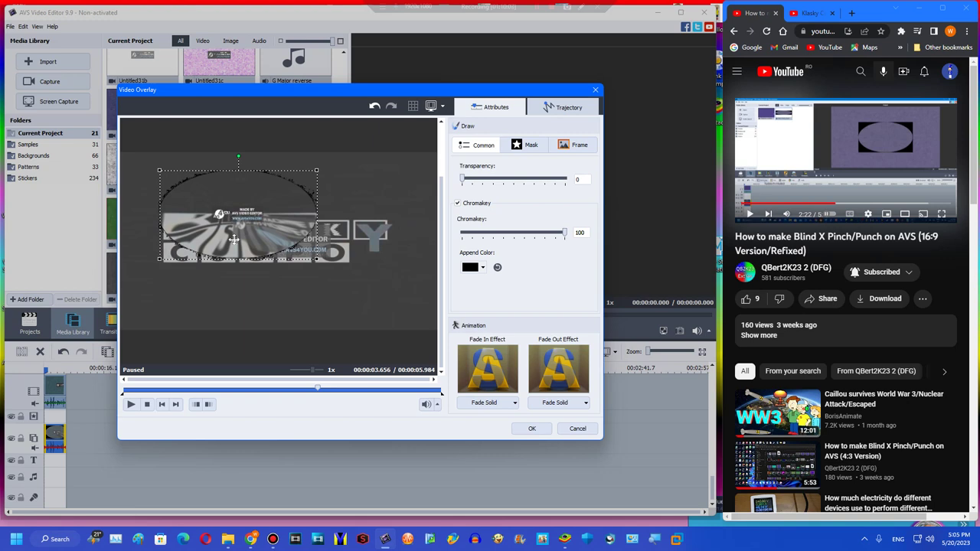
Nudge the overlay ellipse slightly down and left over the face, and play the overlay preview to check the alignment
left_click(131, 406)
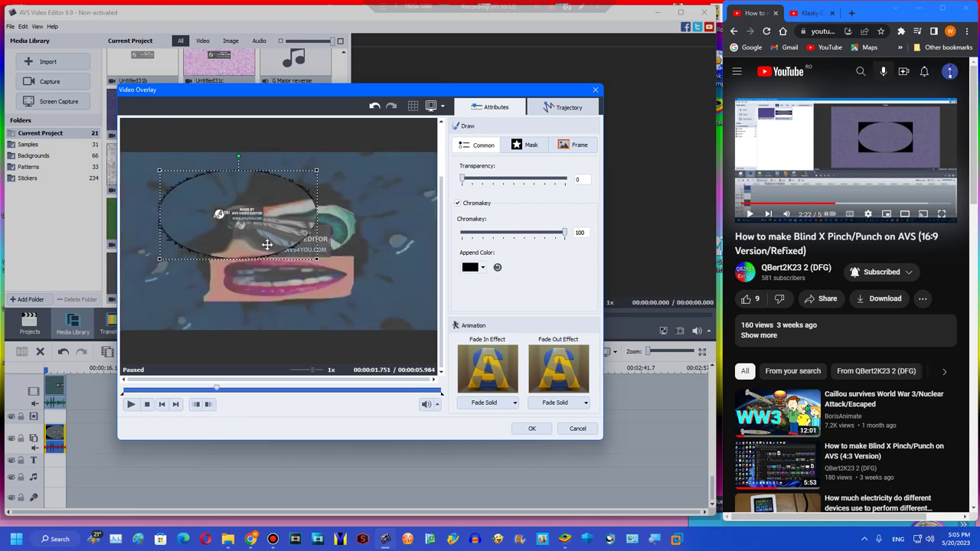
left_click_drag(268, 244, 259, 255)
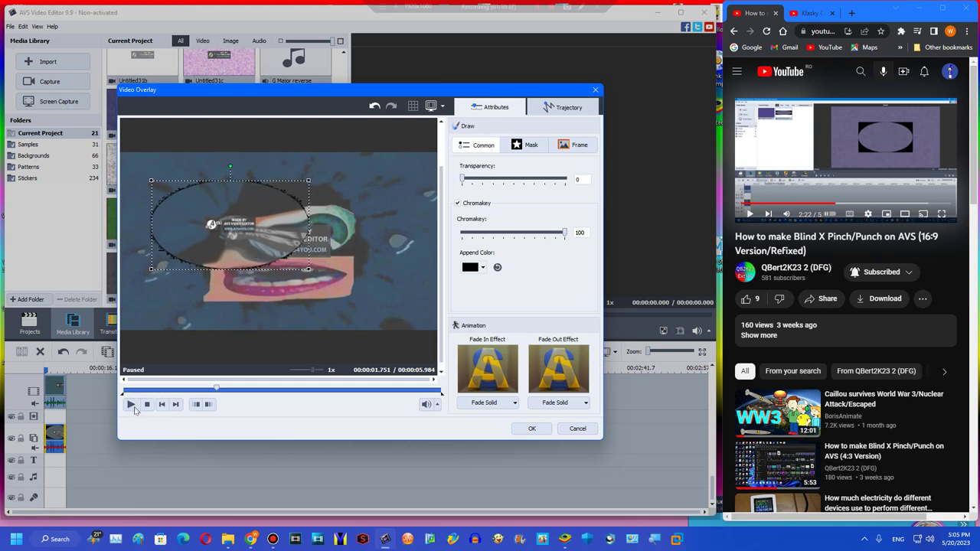
left_click(132, 408)
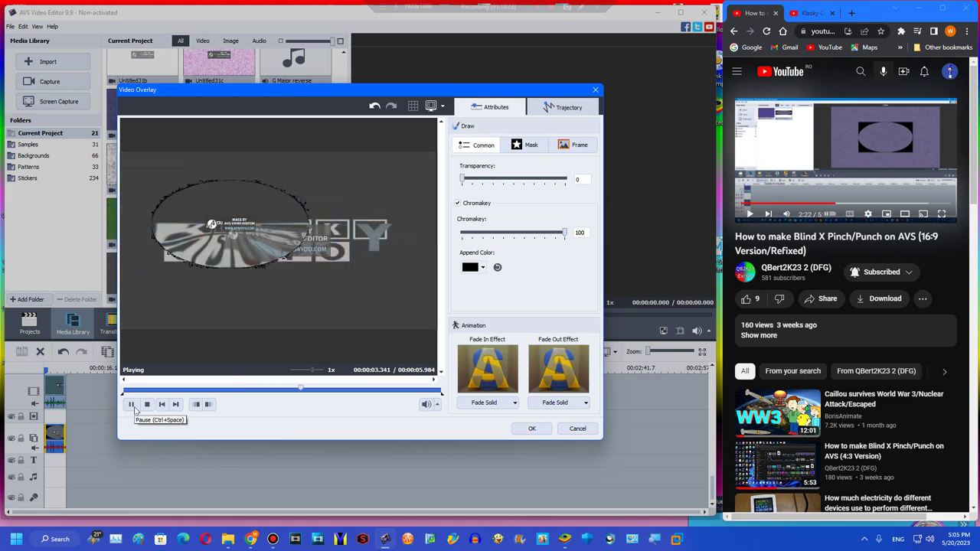
left_click(132, 405)
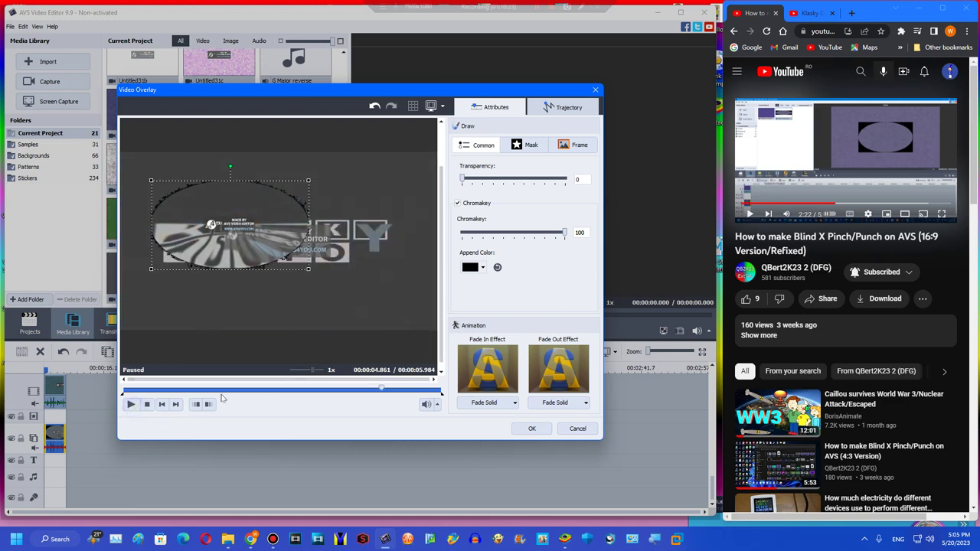
Shift the overlay ellipse slightly up at about 1.6 seconds, preview the playback, and apply the Video Overlay settings
left_click_drag(220, 397, 208, 396)
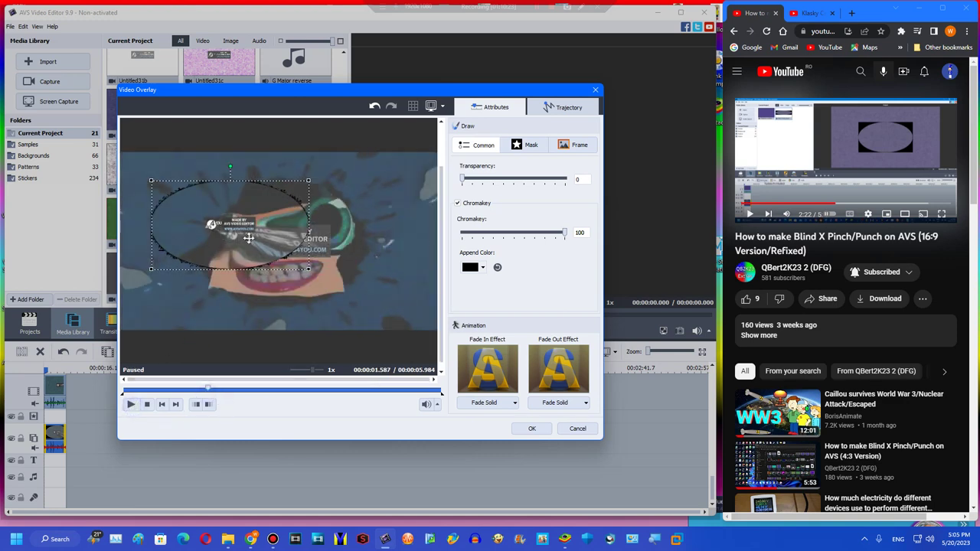
left_click_drag(249, 238, 250, 233)
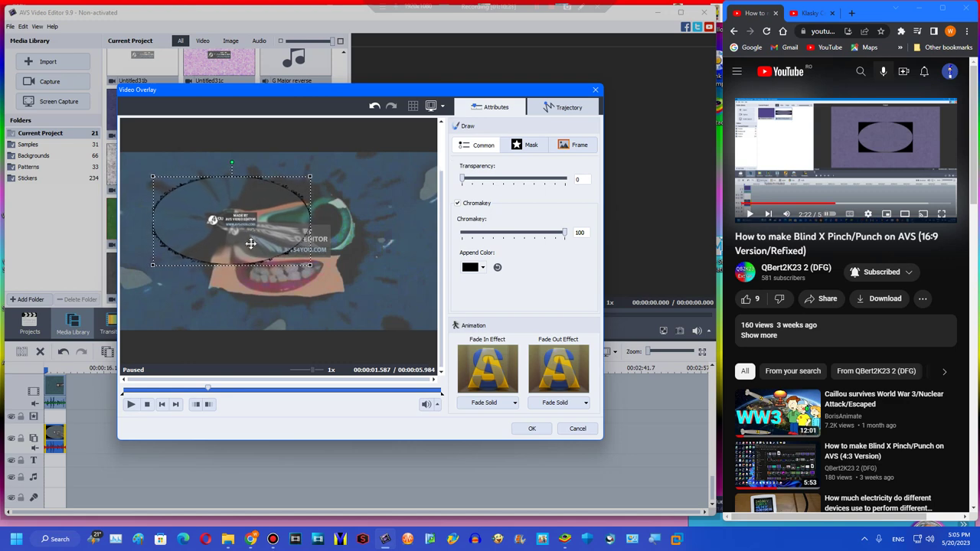
left_click(130, 405)
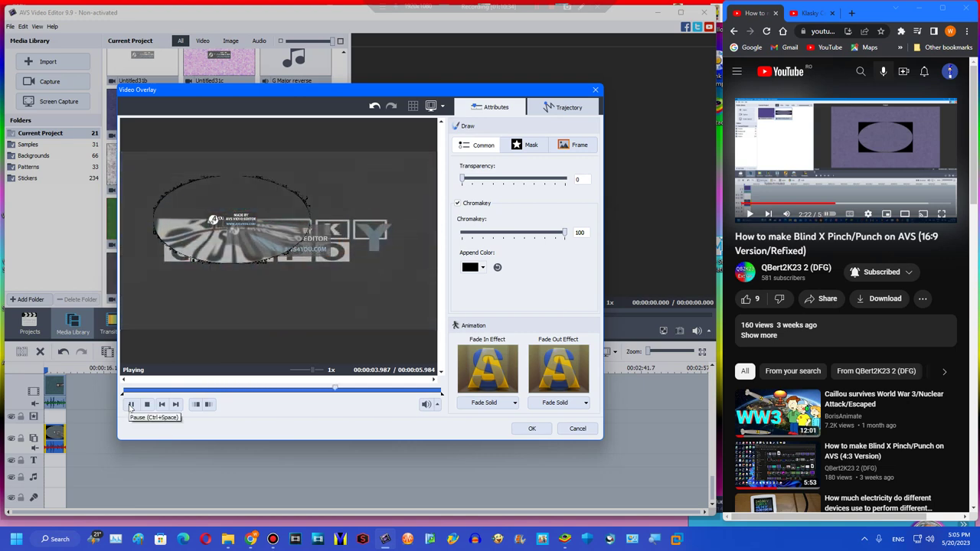
left_click(520, 428)
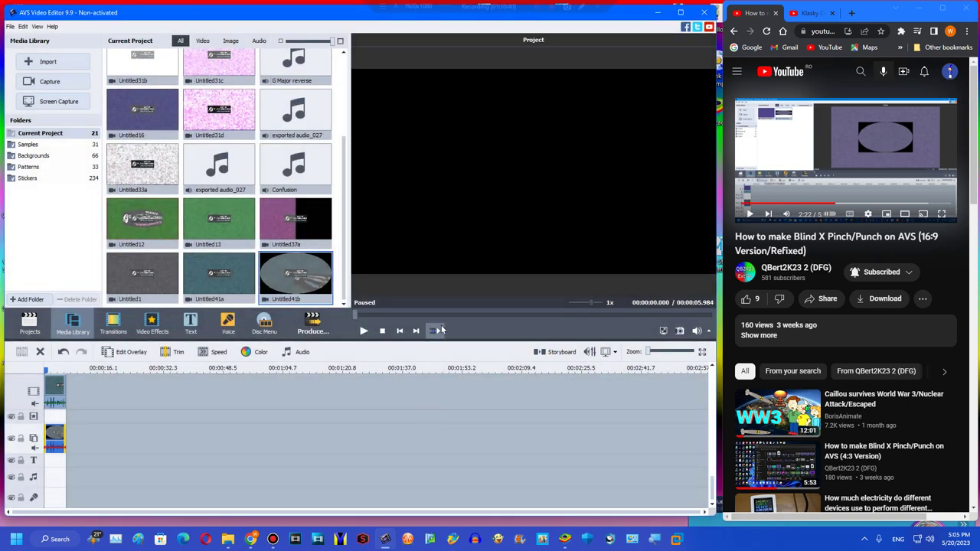
Play the overlay project to check the ellipse, mute the overlay clip, and start producing the movie
left_click(430, 315)
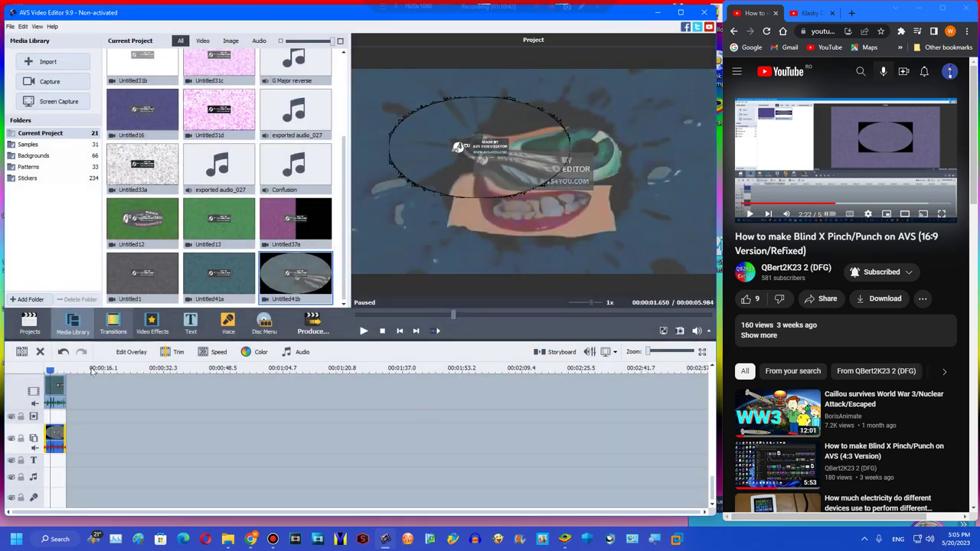
left_click(45, 370)
left_click(364, 331)
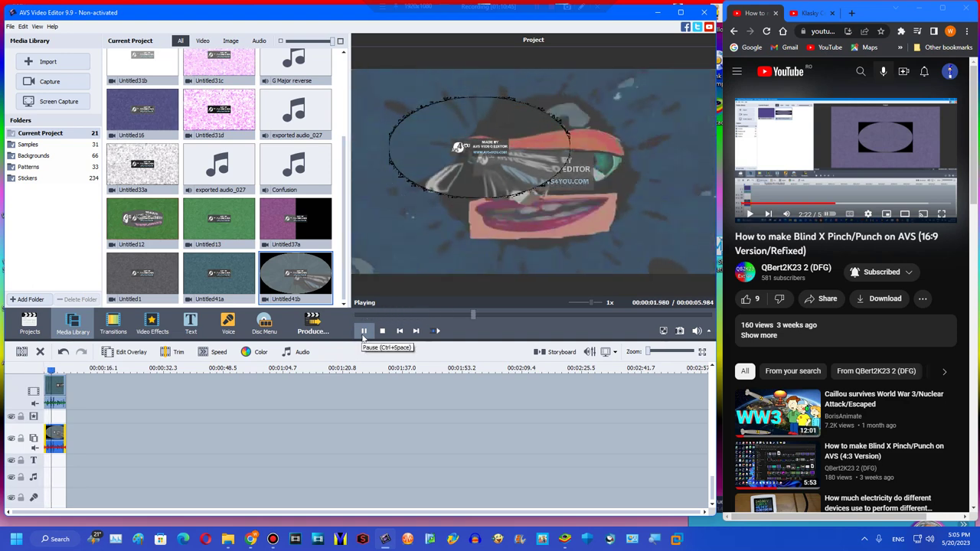
right_click(59, 436)
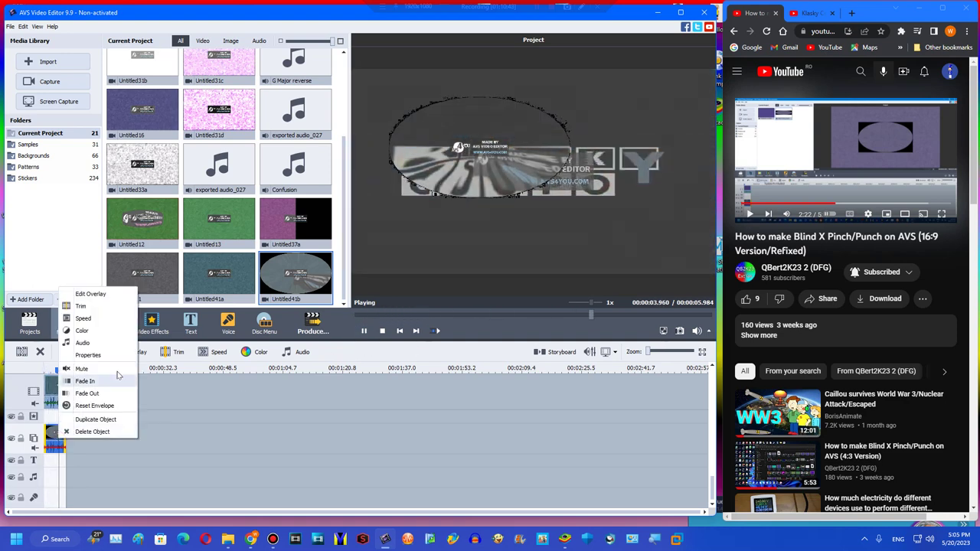
left_click(98, 365)
left_click(324, 321)
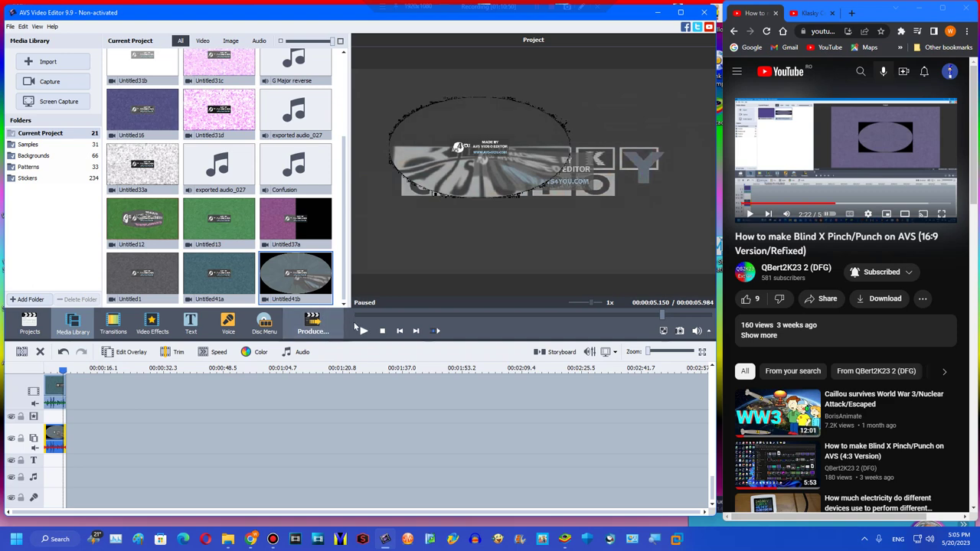
left_click(311, 334)
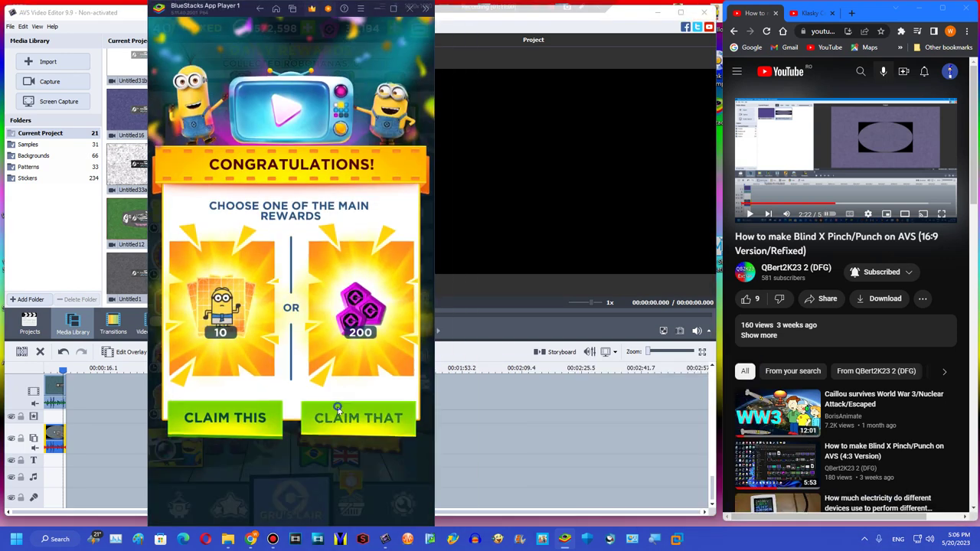
Switch to BlueStacks, claim the 200-piece reward in the Minion game, and exit the player
left_click(337, 409)
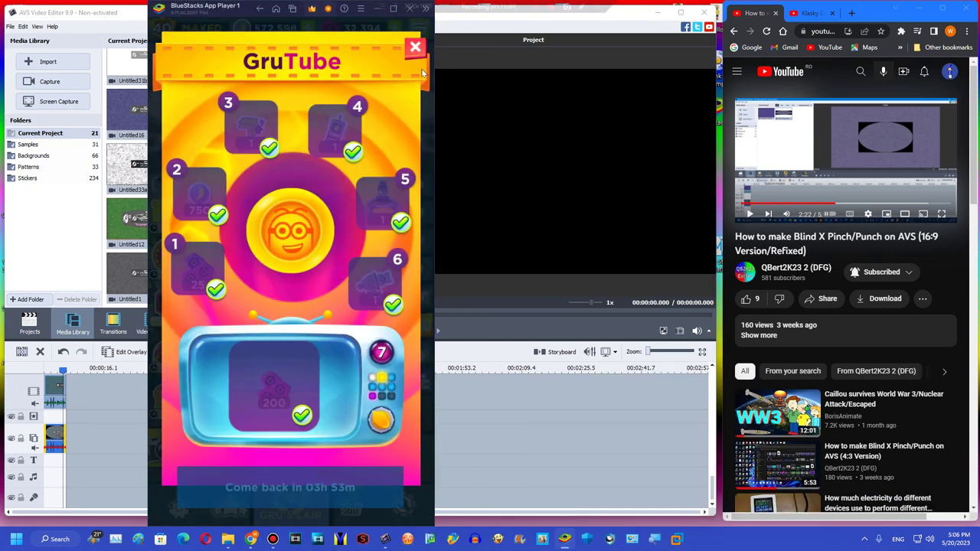
left_click(293, 9)
left_click(396, 120)
left_click(408, 9)
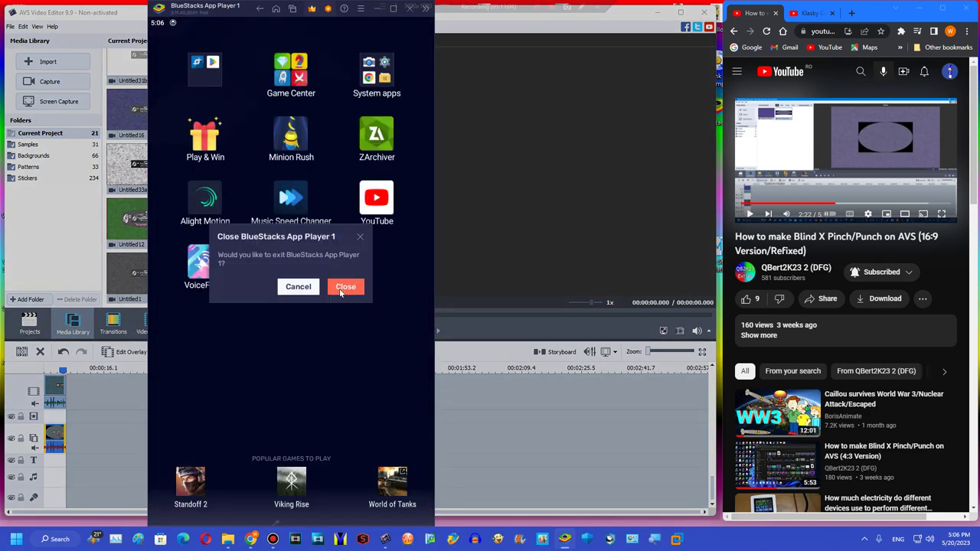
left_click(344, 285)
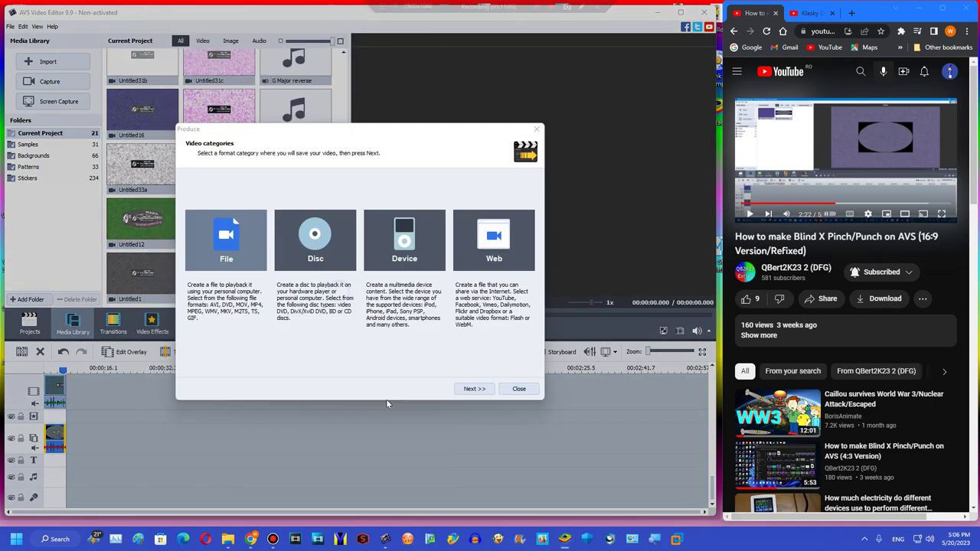
Produce the project as the WMV file Untitled41c in the My User Videos v2 folder and open that folder
left_click(471, 391)
left_click(473, 389)
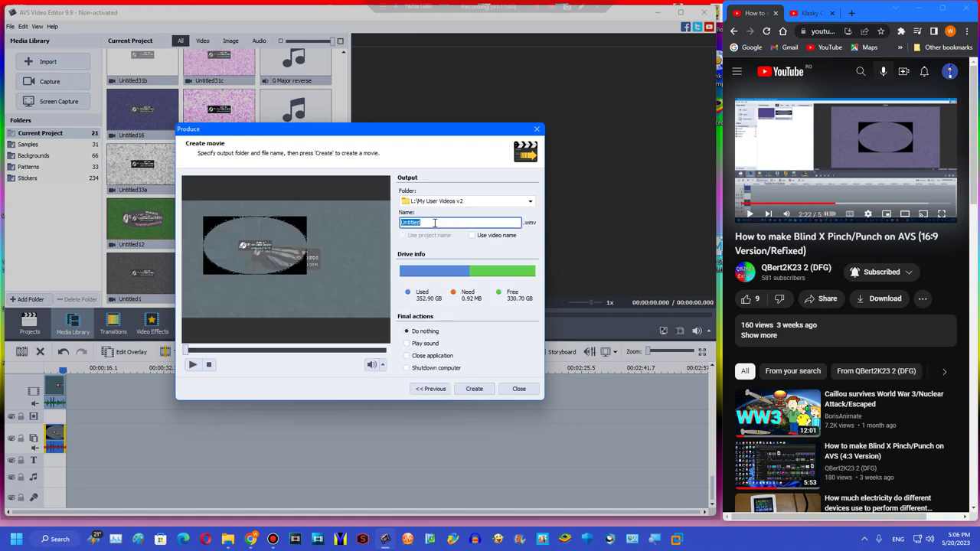
left_click(470, 392)
left_click(296, 319)
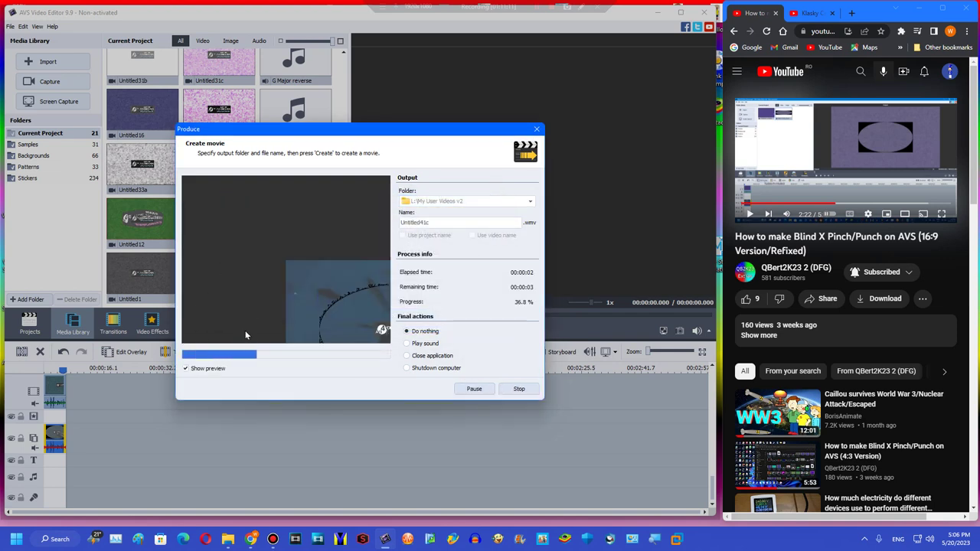
left_click(335, 282)
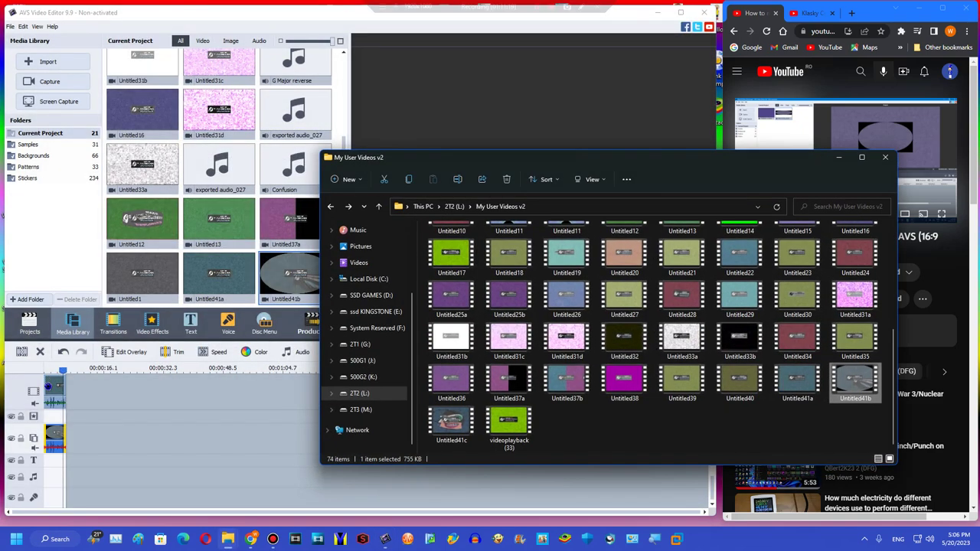
Clear the old clips from the timeline and place Untitled41c from the folder on the main video track
left_click(49, 383)
left_click(40, 351)
left_click(736, 330)
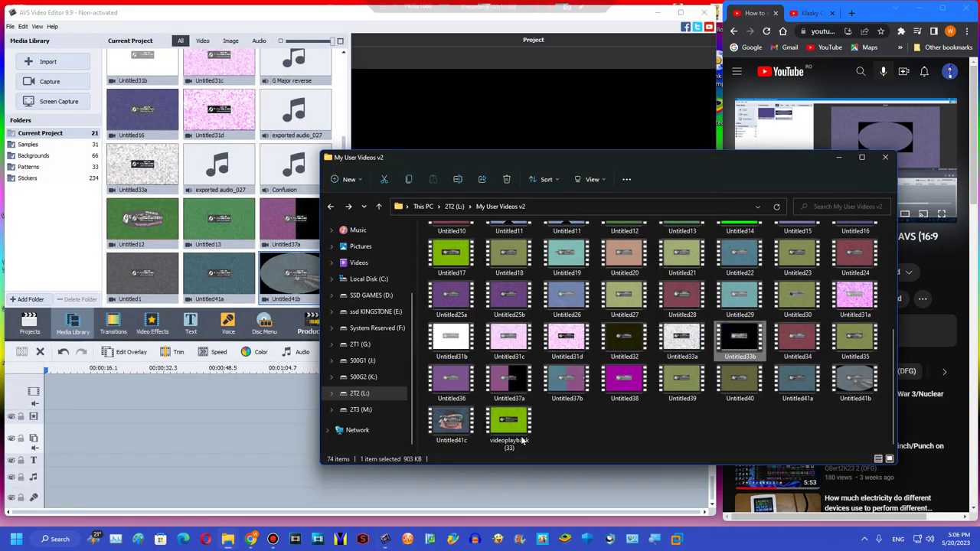
left_click_drag(452, 422, 69, 398)
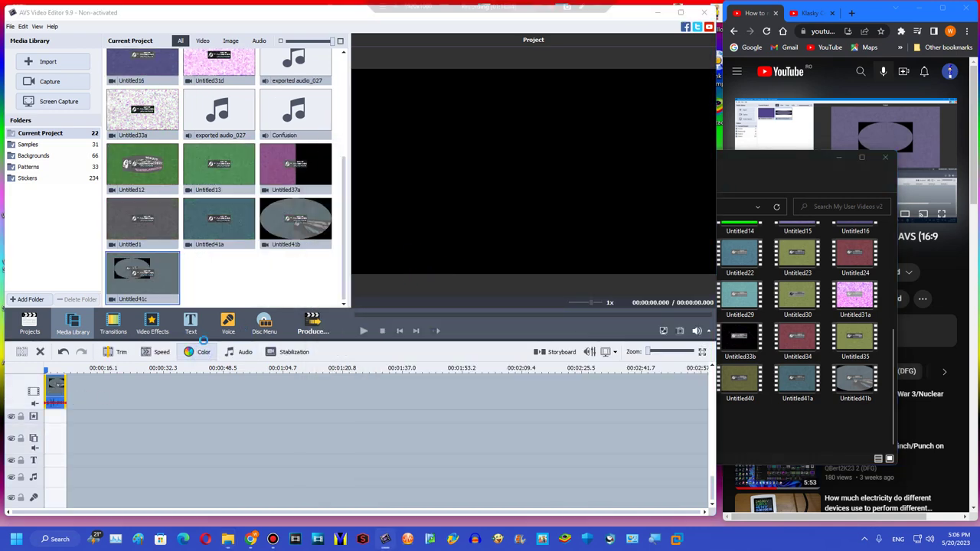
Set the Untitled41c clip's color correction contrast to 25, check another frame, and apply it
left_click(199, 351)
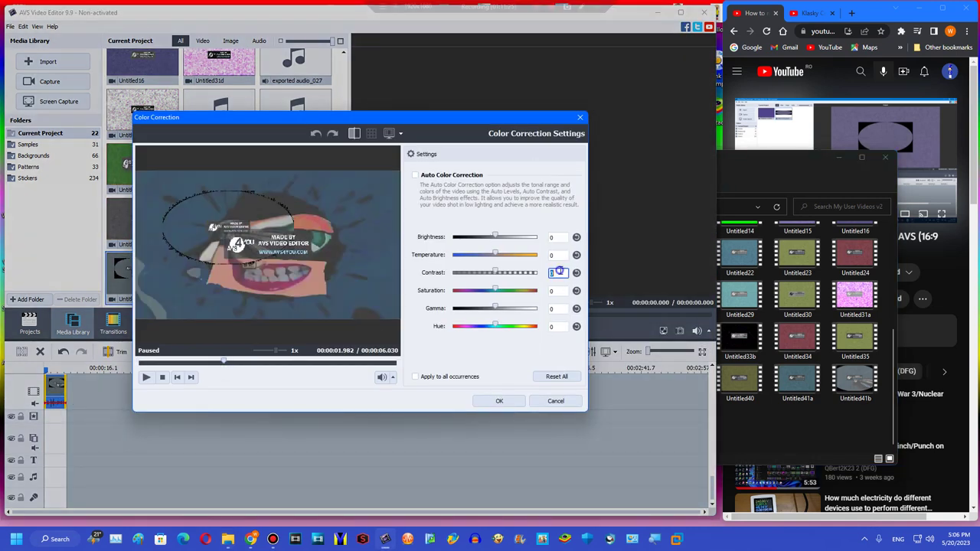
type("25")
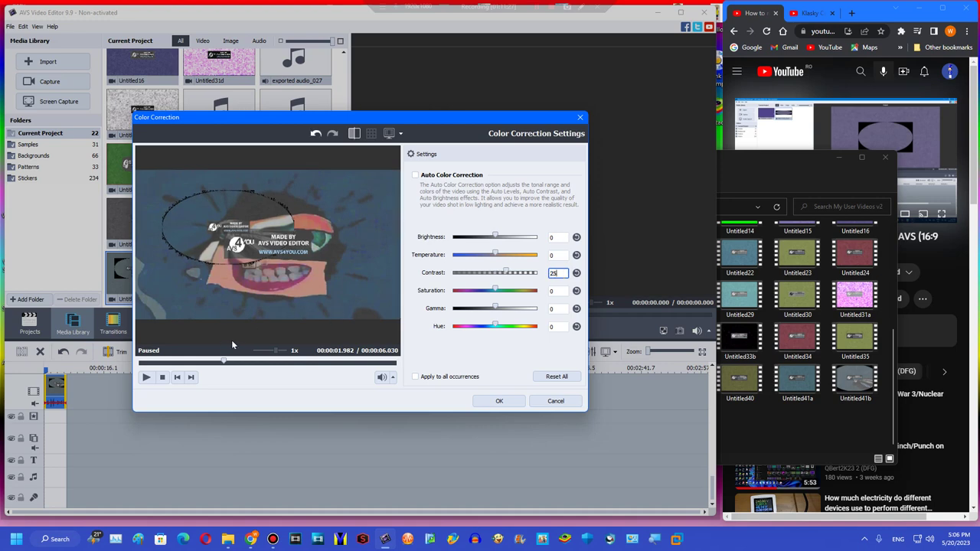
left_click(196, 362)
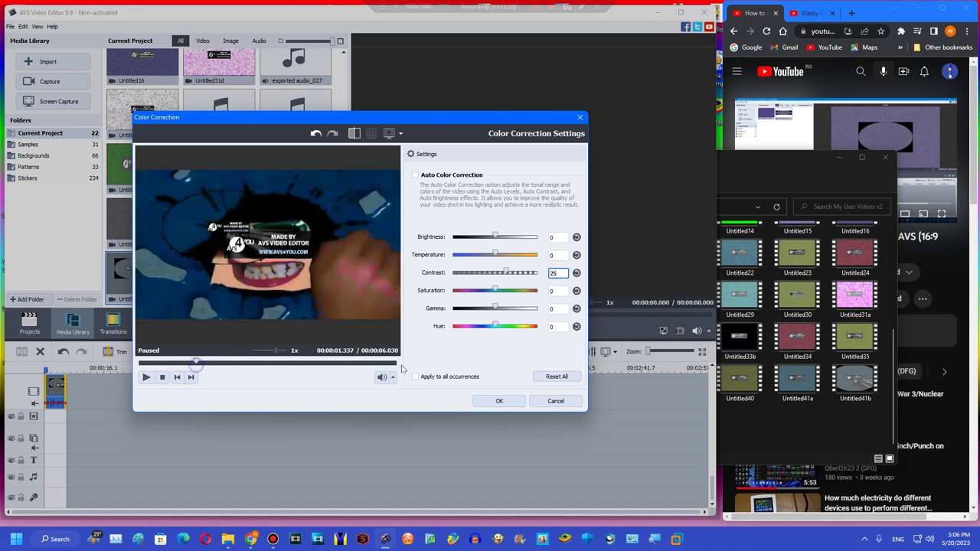
left_click(505, 396)
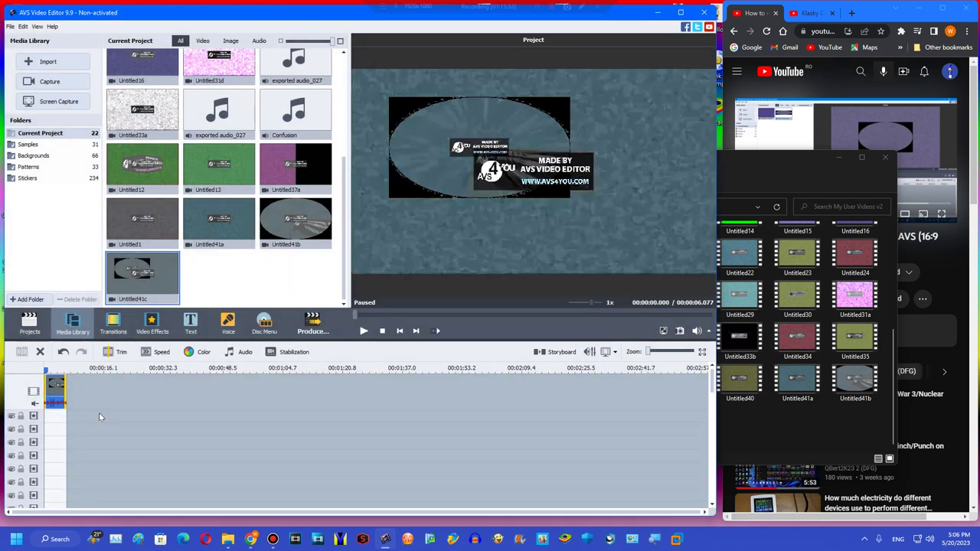
Add the Invert video effect to the first effects track and fit its duration to the Untitled41c clip
left_click(152, 323)
scroll(247, 115, "up", 10)
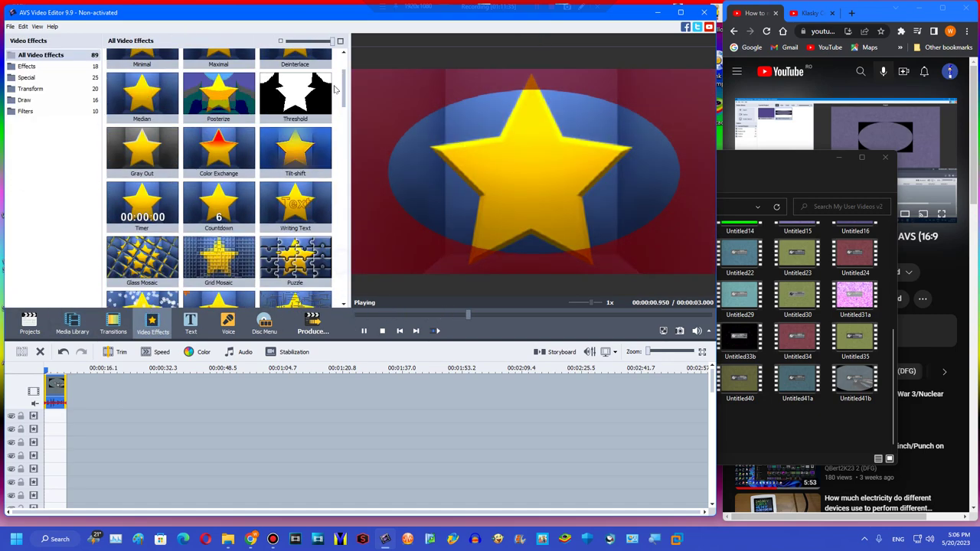
scroll(247, 75, "up", 1)
left_click_drag(218, 77, 54, 418)
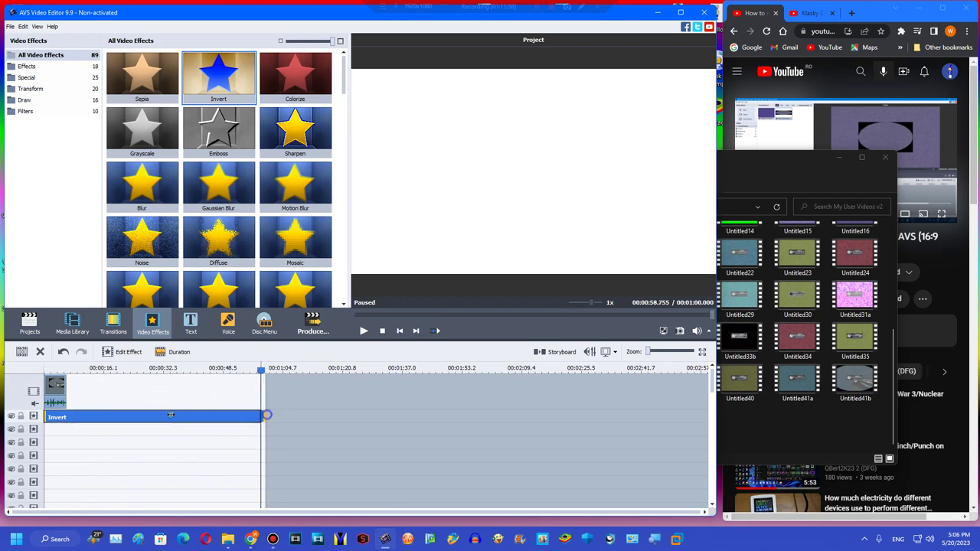
Add the Mirror video effect on the track below Invert, matching the clip's length, and check a frame near 2 seconds
left_click_drag(346, 86, 314, 186)
scroll(310, 186, "up", 5)
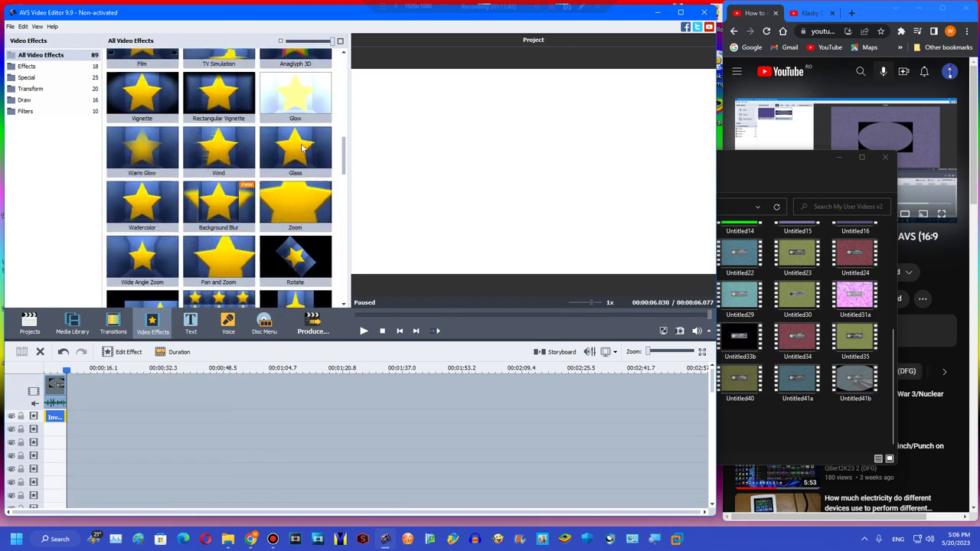
scroll(295, 186, "down", 4)
scroll(294, 186, "down", 5)
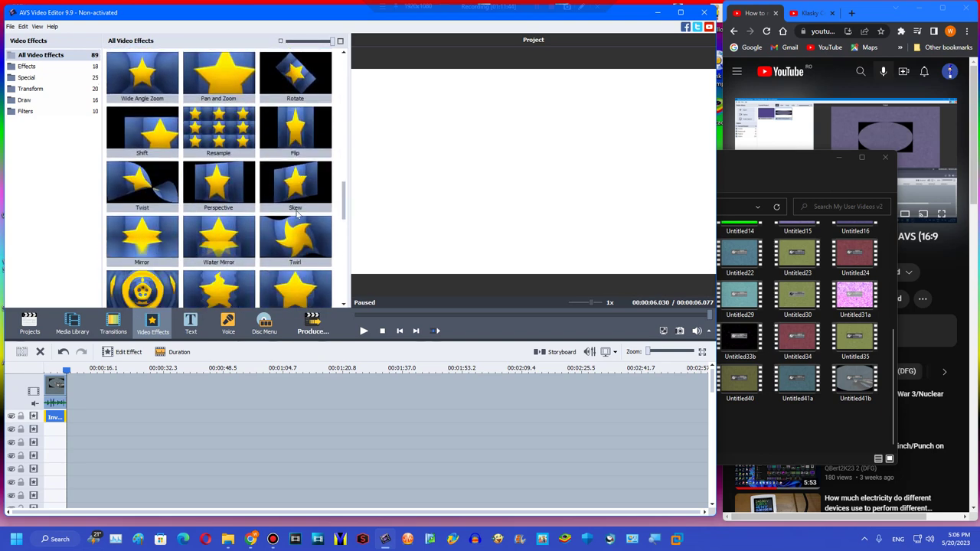
left_click_drag(142, 145, 42, 428)
left_click(51, 369)
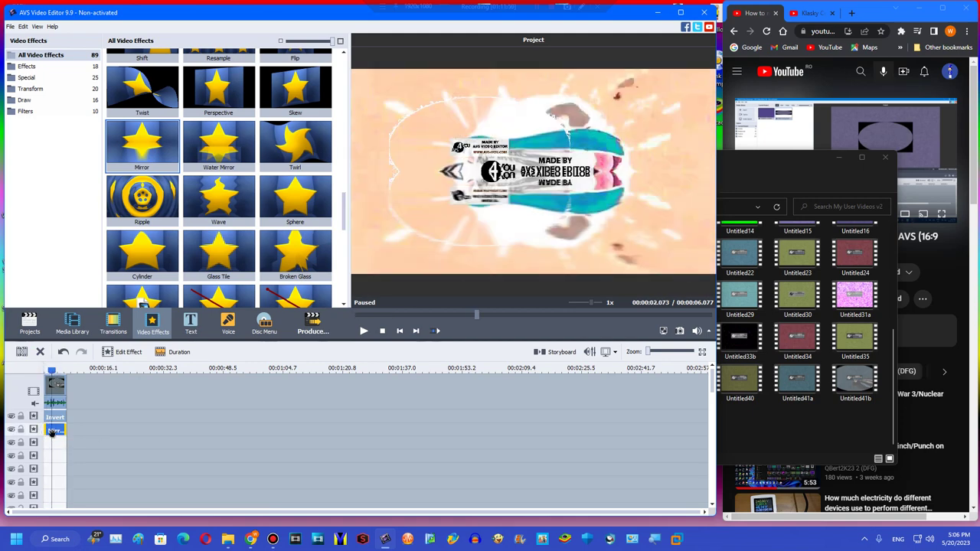
Try the Left type for the Mirror effect and switch it to Right, checking frames between about 1.5 and 2.2 seconds
double_click(52, 433)
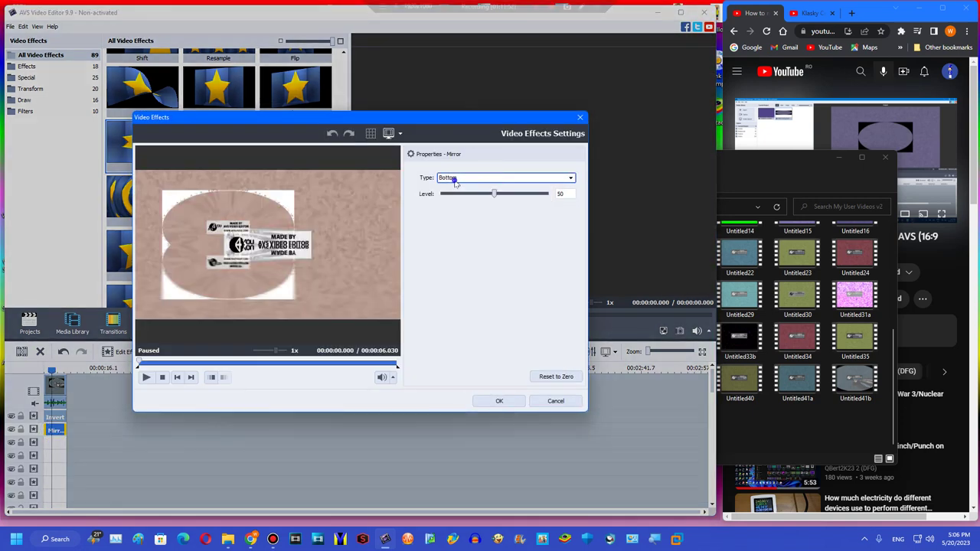
left_click(454, 180)
left_click(446, 212)
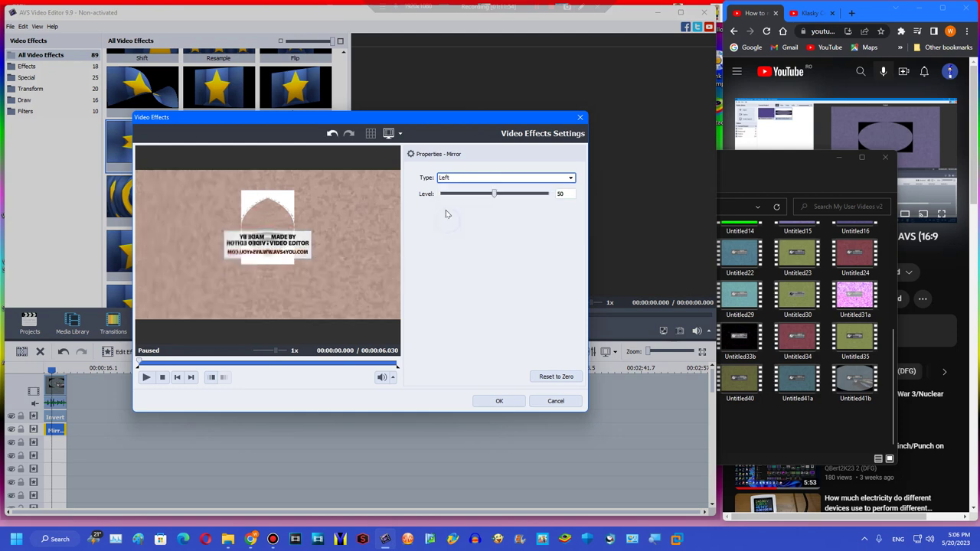
left_click(468, 177)
left_click(456, 216)
key("Down")
key("Up")
left_click_drag(203, 364, 234, 373)
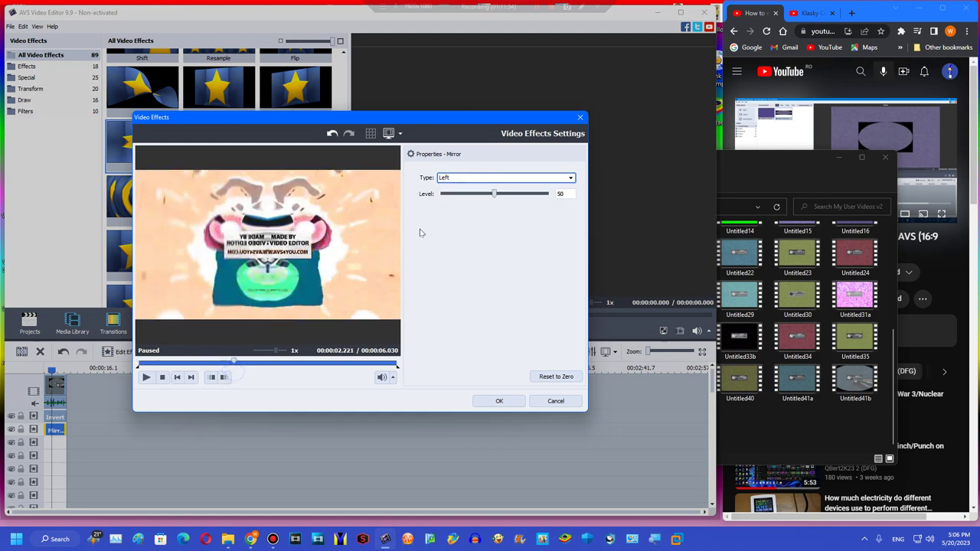
left_click(450, 181)
left_click(449, 223)
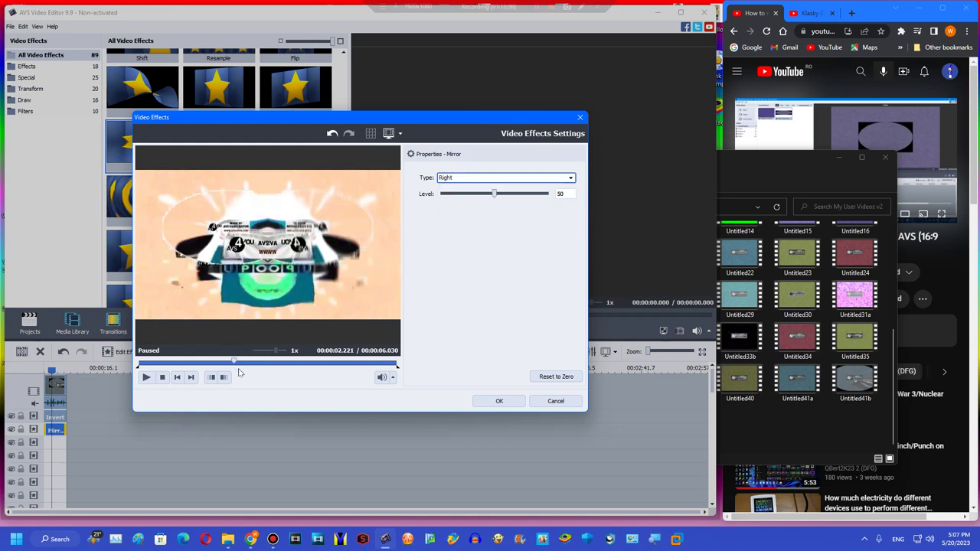
left_click(199, 365)
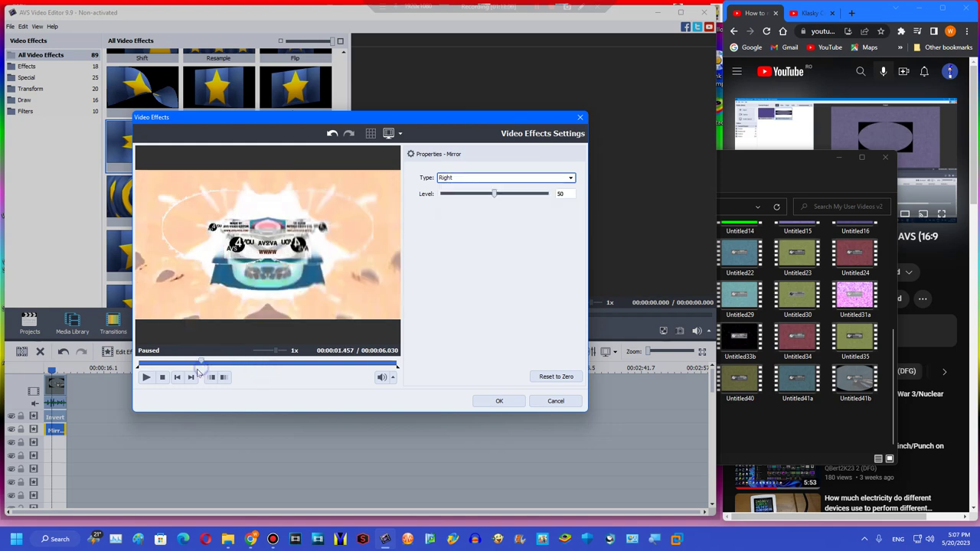
left_click(224, 364)
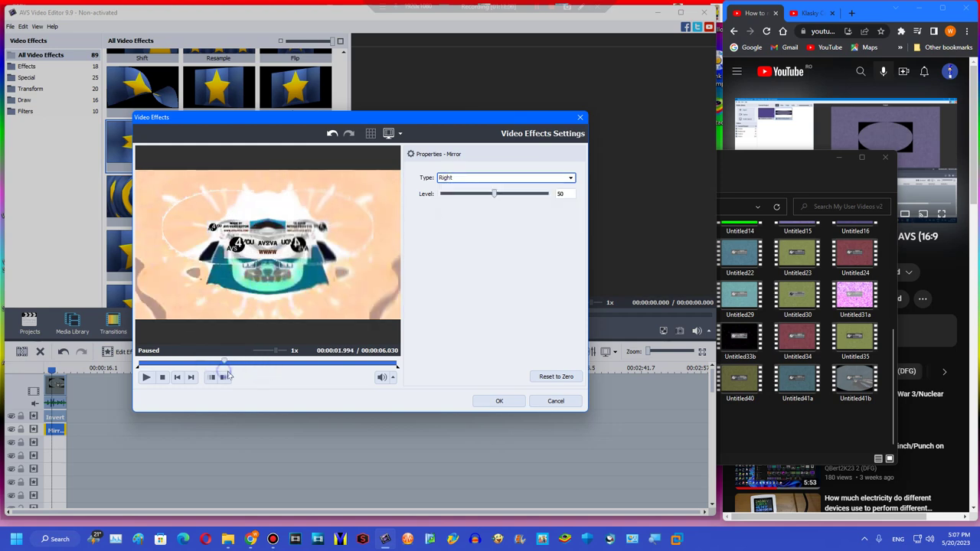
Compare the Bottom and Left mirror types at about 2 seconds, set the type to Right, and apply the Mirror settings
left_click(476, 178)
left_click(464, 191)
left_click(460, 180)
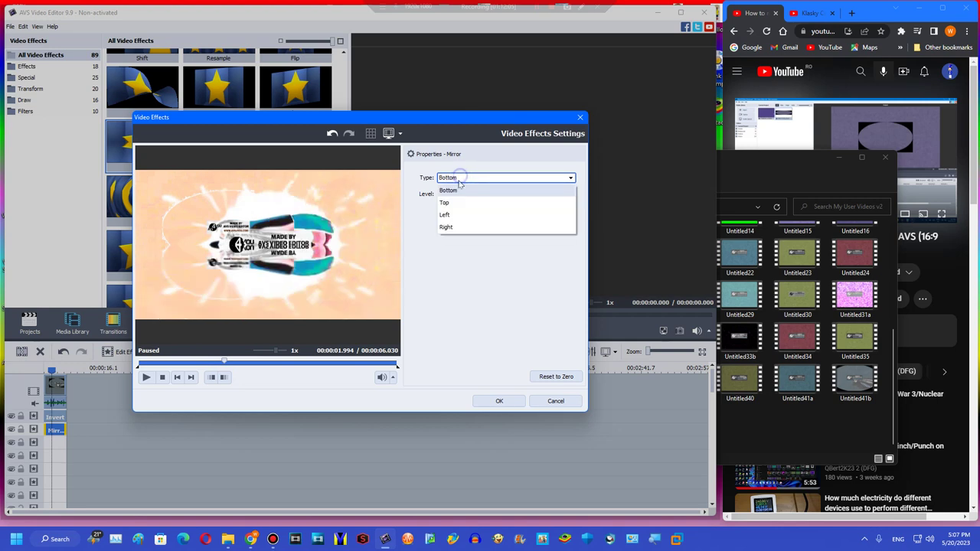
left_click(458, 178)
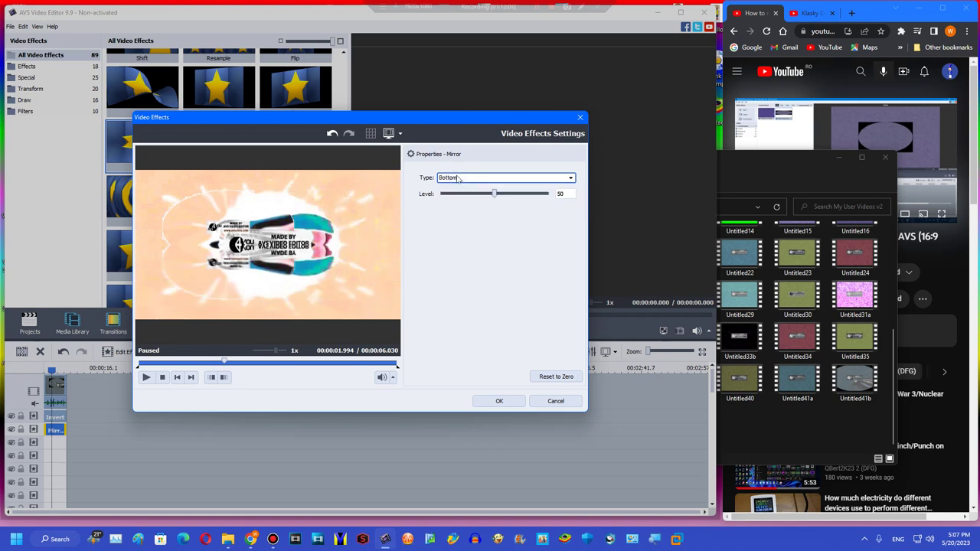
left_click_drag(222, 360, 224, 359)
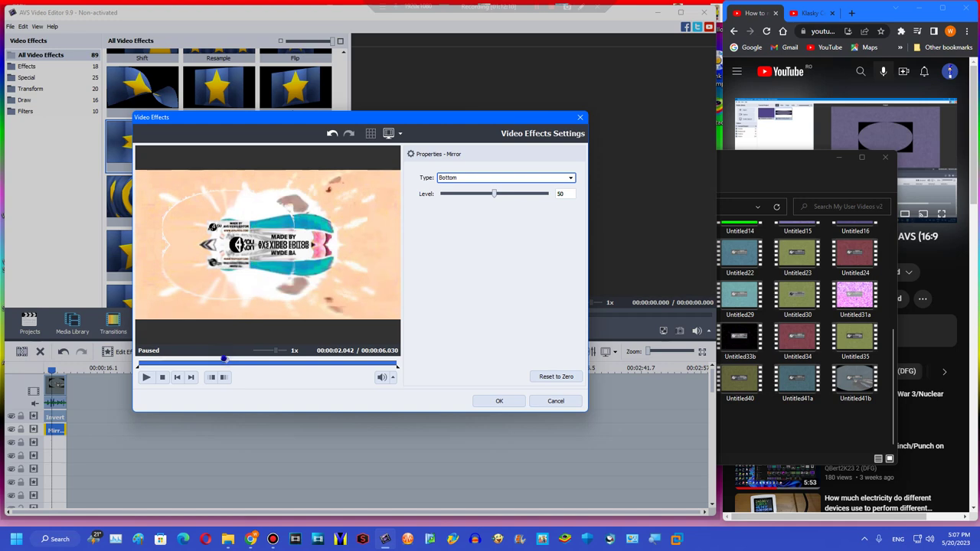
left_click(447, 180)
left_click(446, 217)
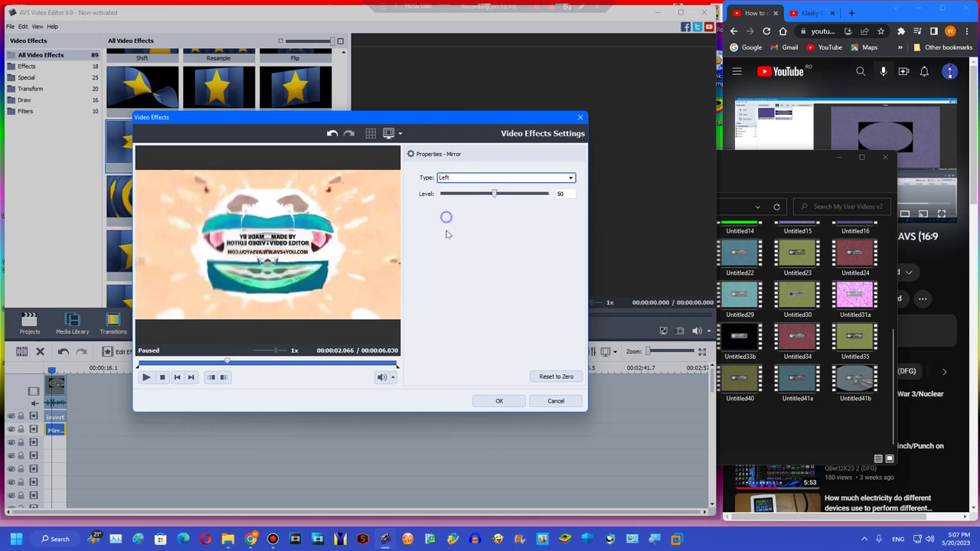
left_click(498, 401)
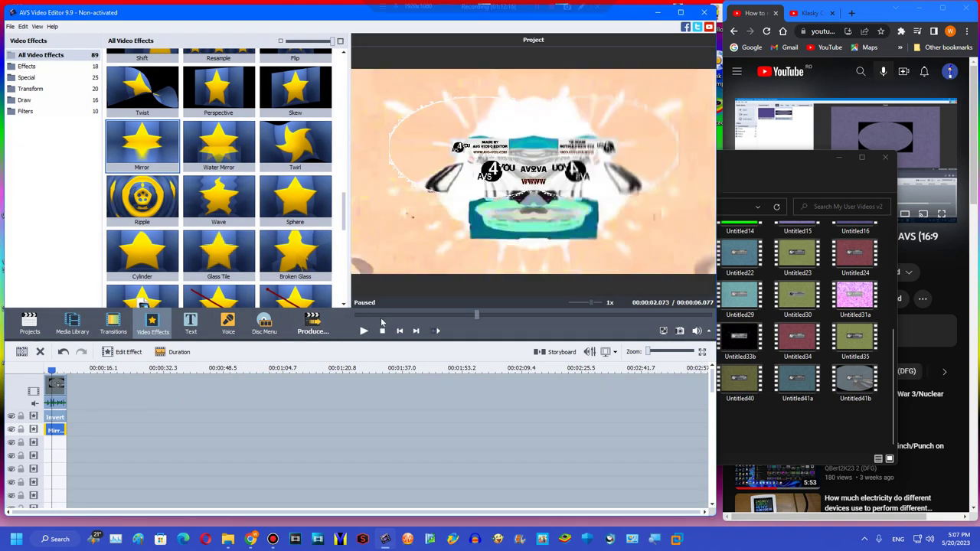
Preview the project with the Mirror effect and mute the original audio of the Untitled41c video clip
left_click(382, 329)
left_click(360, 328)
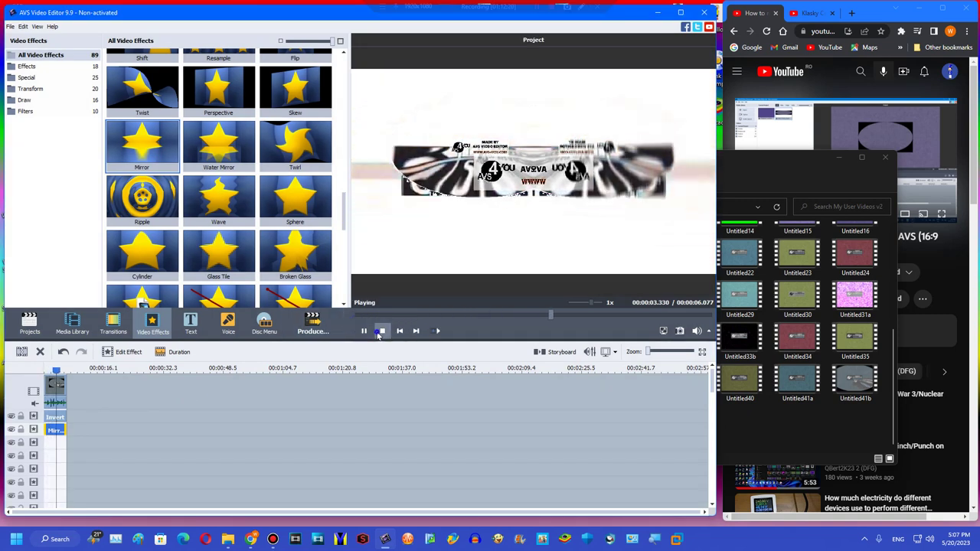
left_click(381, 331)
right_click(61, 386)
left_click(55, 472)
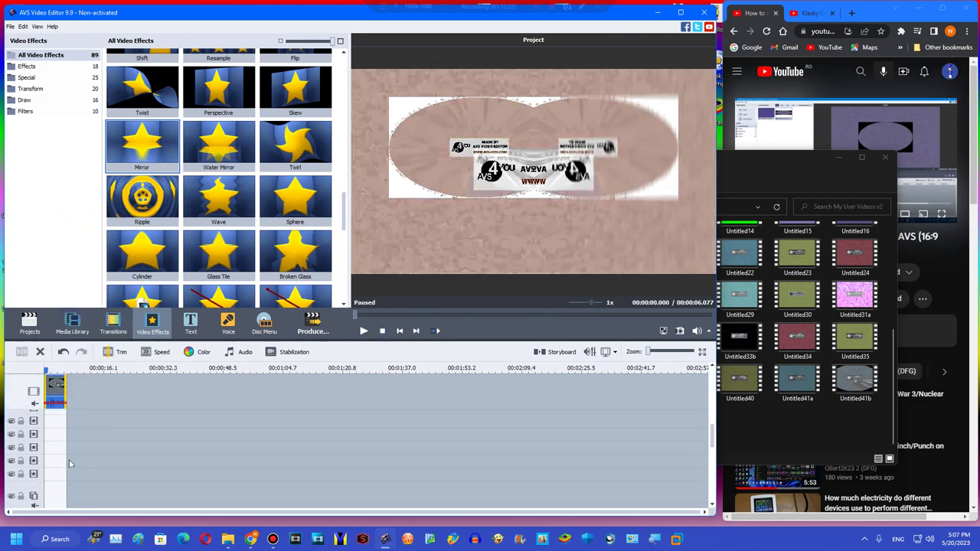
Place Untitled41c from the media library on the music track and apply a Pitch Shift with a rate of 109
left_click(72, 325)
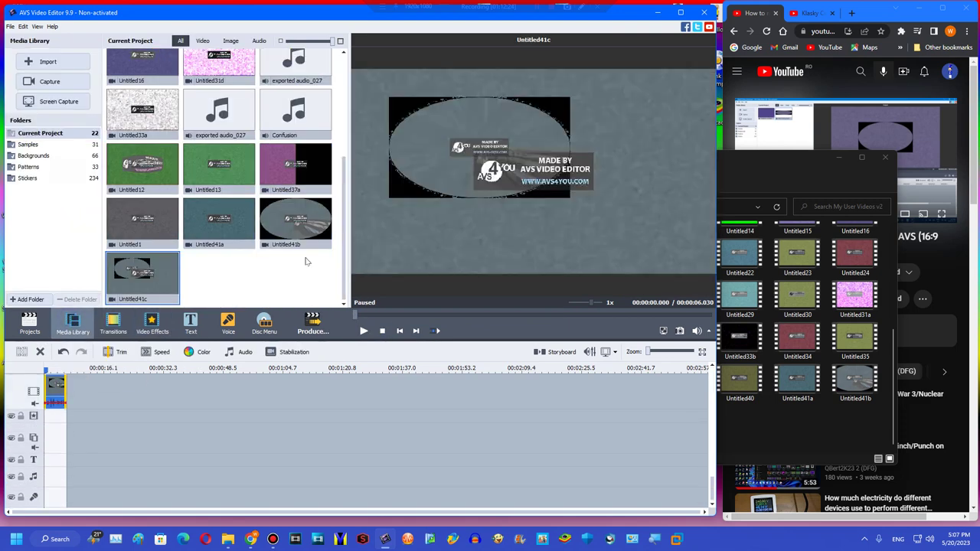
scroll(347, 214, "up", 5)
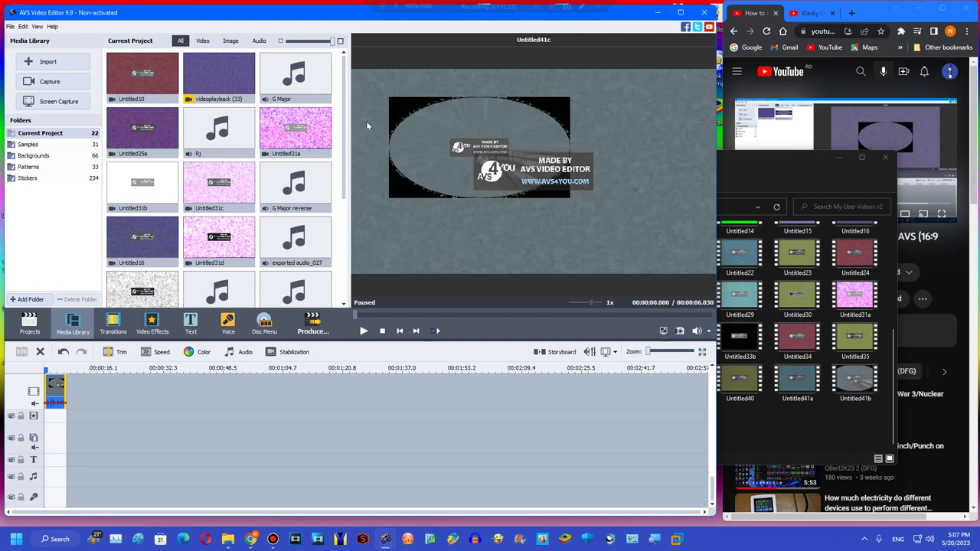
left_click_drag(347, 141, 347, 249)
left_click_drag(165, 268, 47, 482)
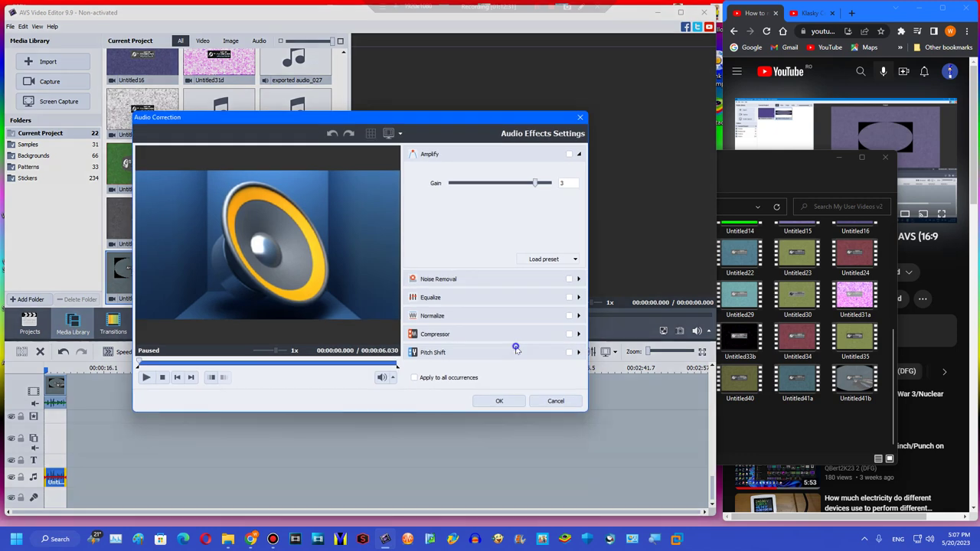
left_click(516, 346)
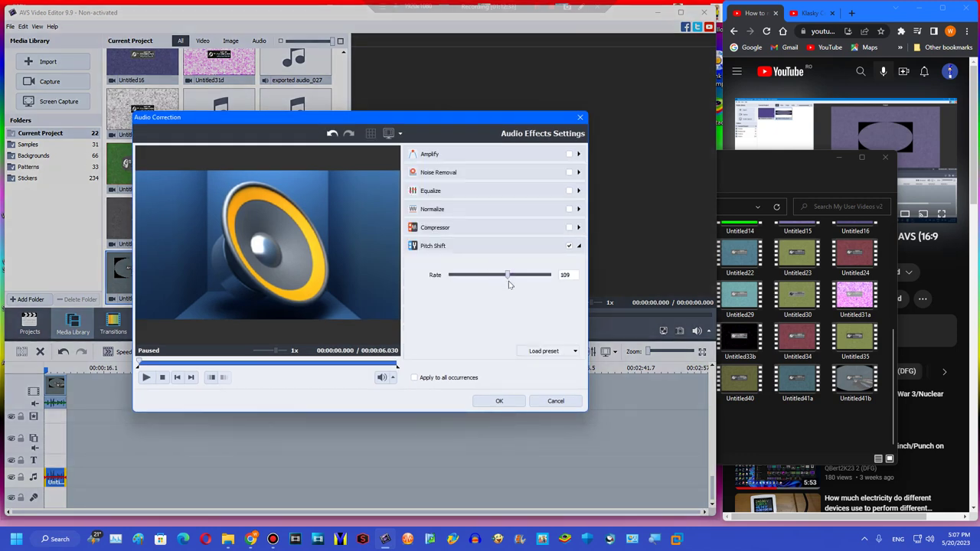
left_click(499, 401)
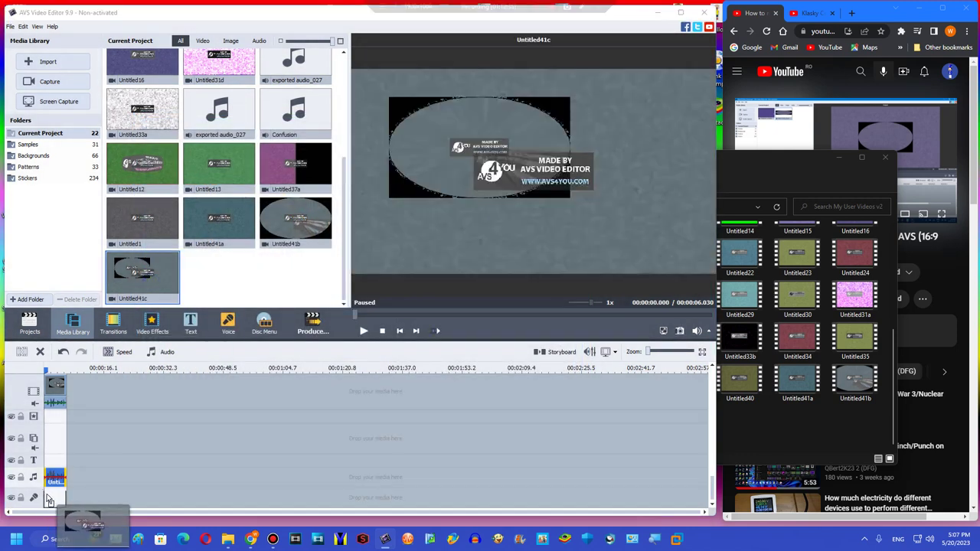
Place a second Untitled41c copy on the voice track with a Pitch Shift rate of 134, and preview the project
left_click_drag(48, 499, 49, 498)
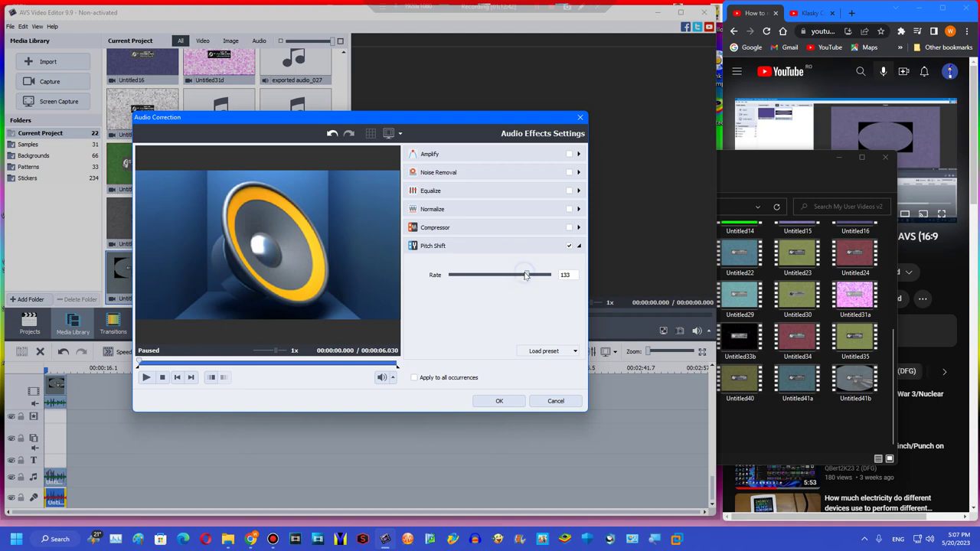
left_click(497, 404)
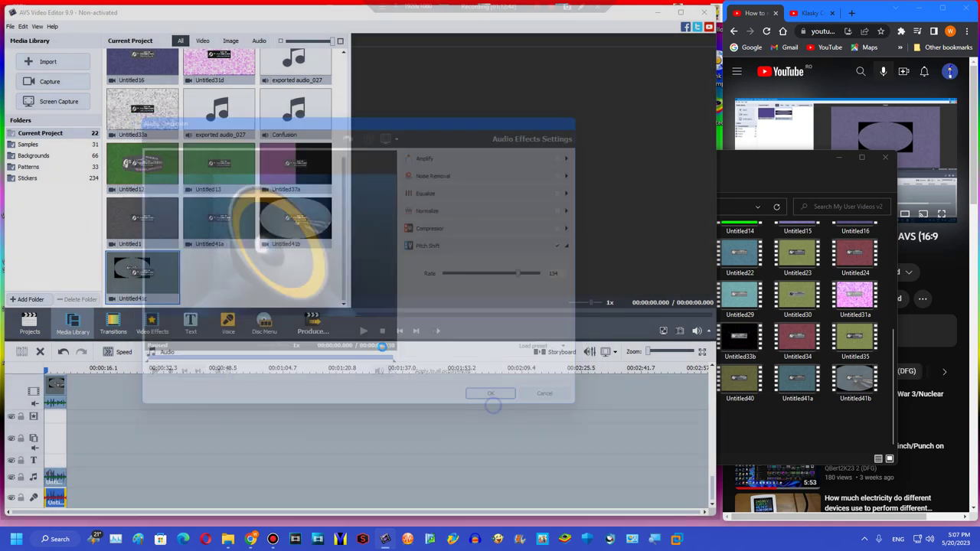
left_click(362, 332)
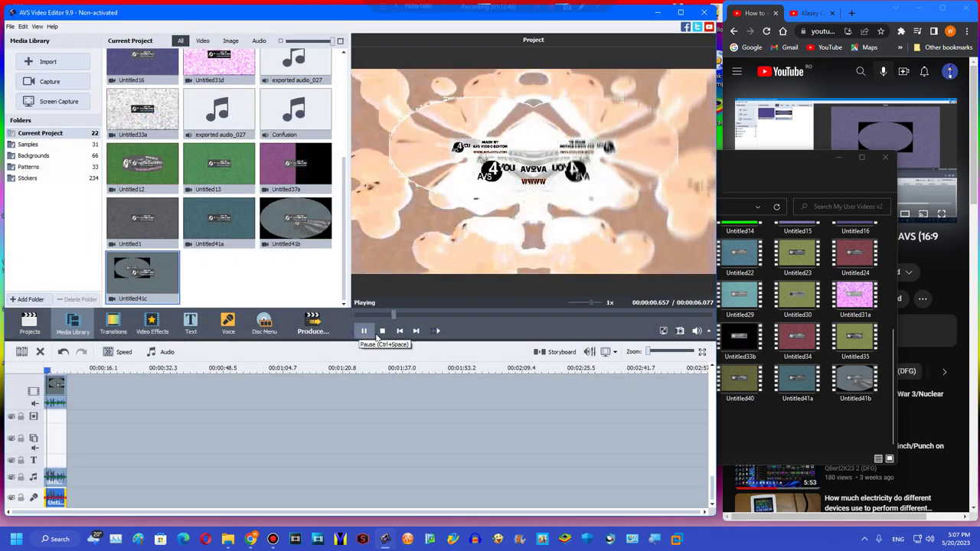
left_click(295, 222)
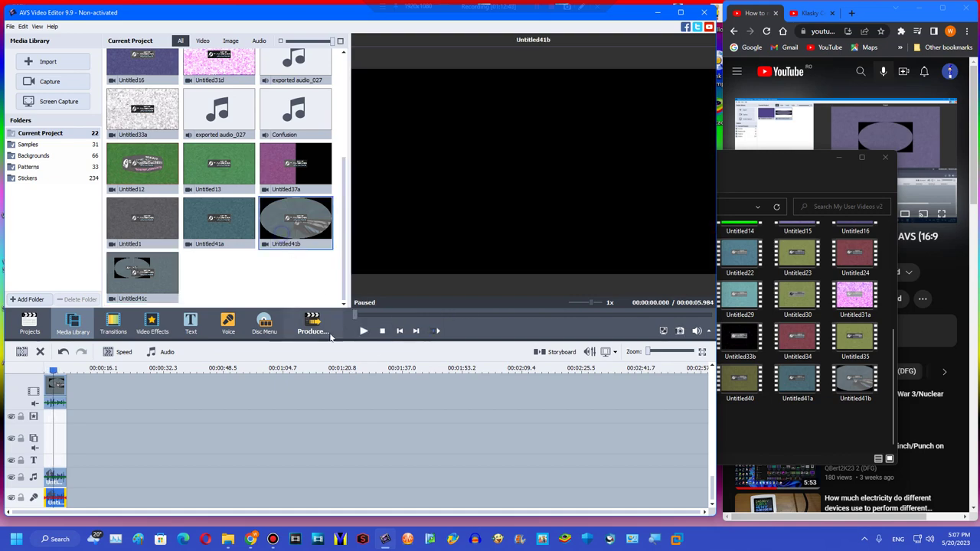
left_click(363, 331)
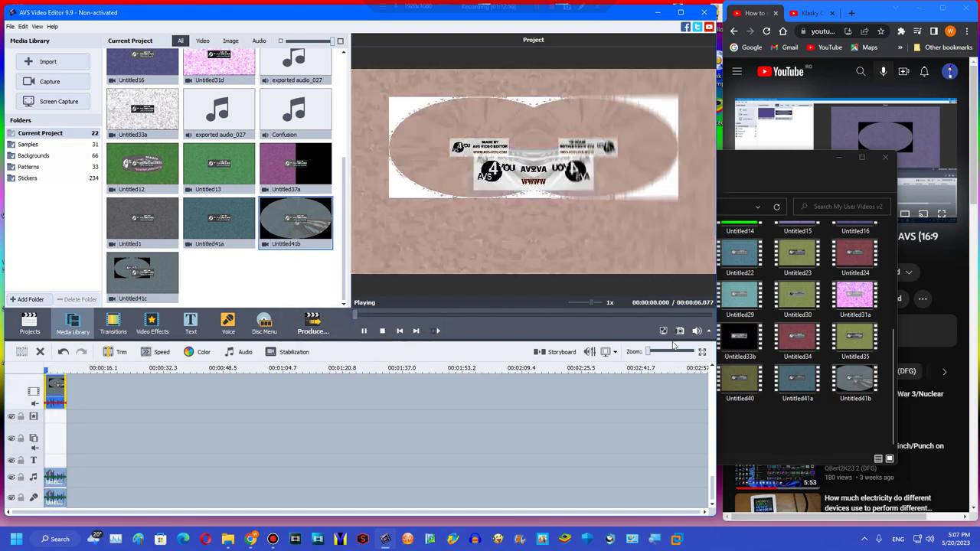
Delete the tiny leftover overlay clip at the end of the Untitled41c clip and replay the project
left_click(687, 352)
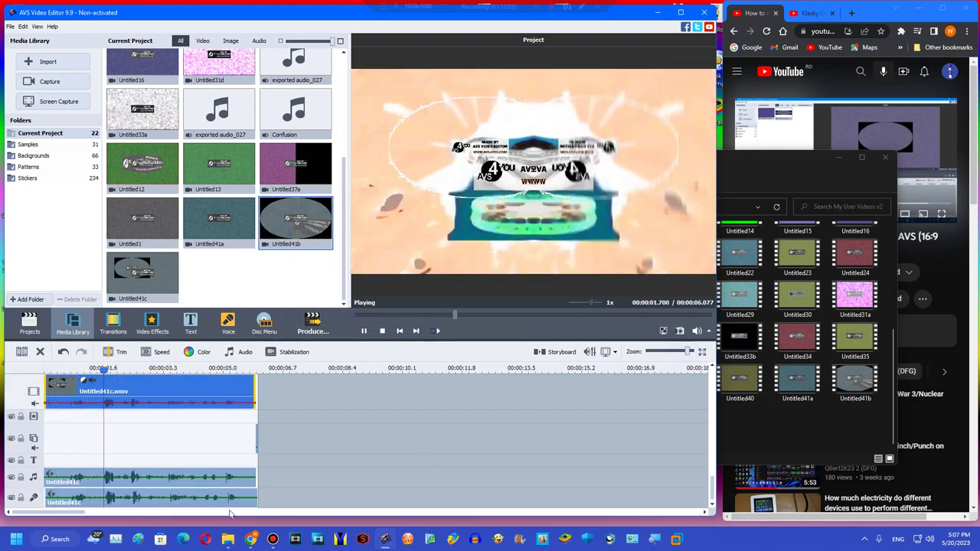
left_click(84, 499)
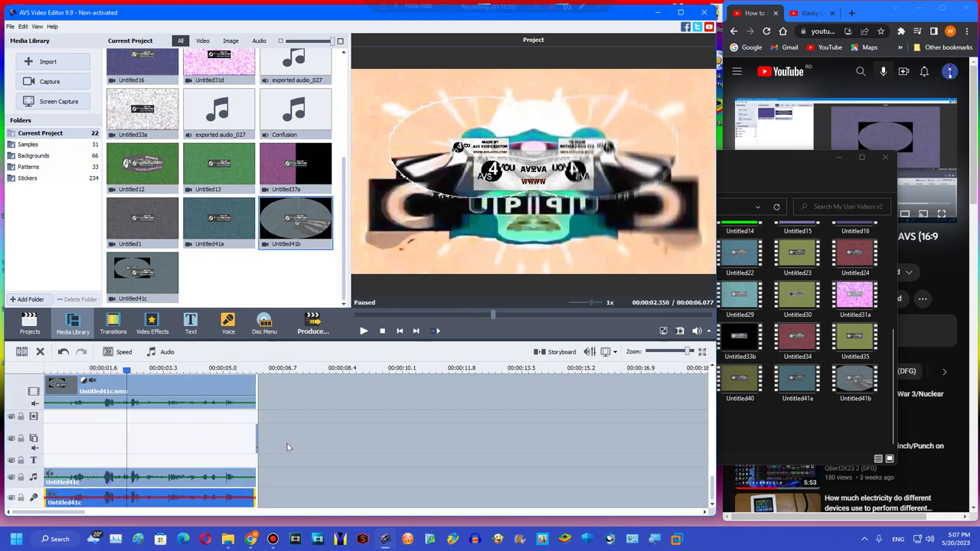
right_click(255, 441)
left_click(253, 427)
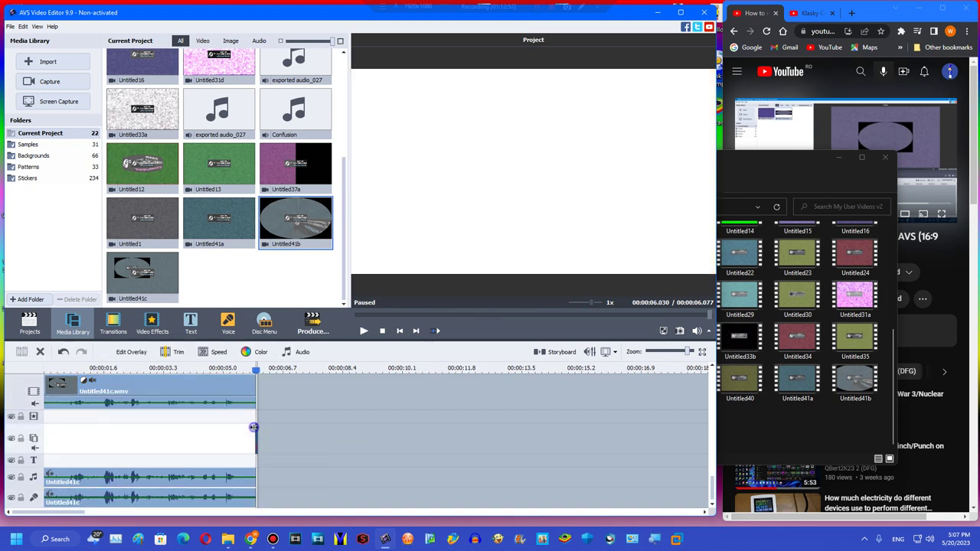
left_click(40, 351)
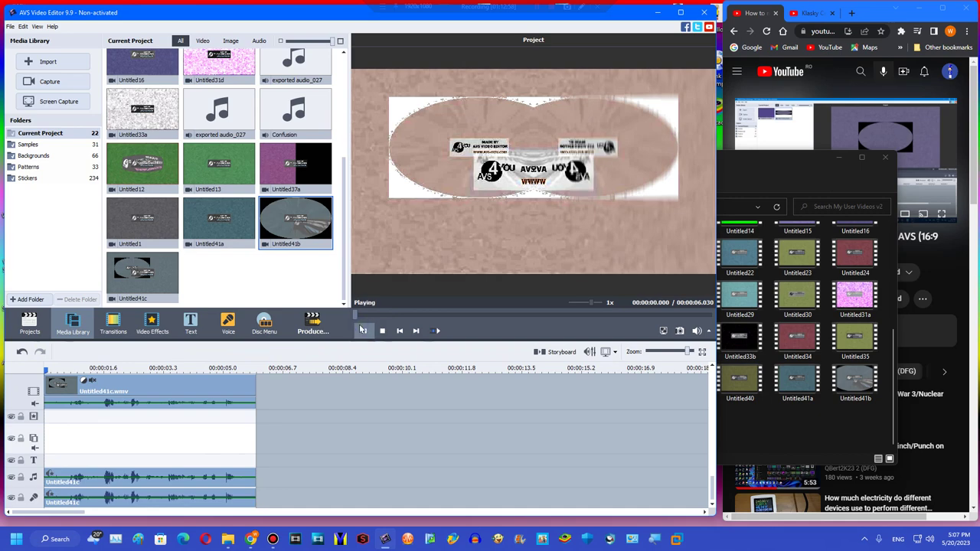
left_click(361, 329)
scroll(465, 364, "down", 3)
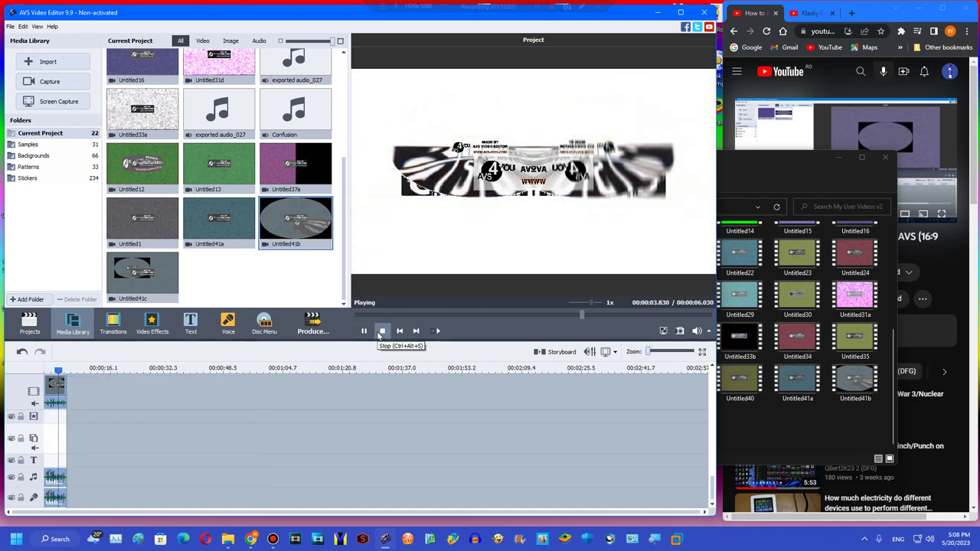
left_click(382, 331)
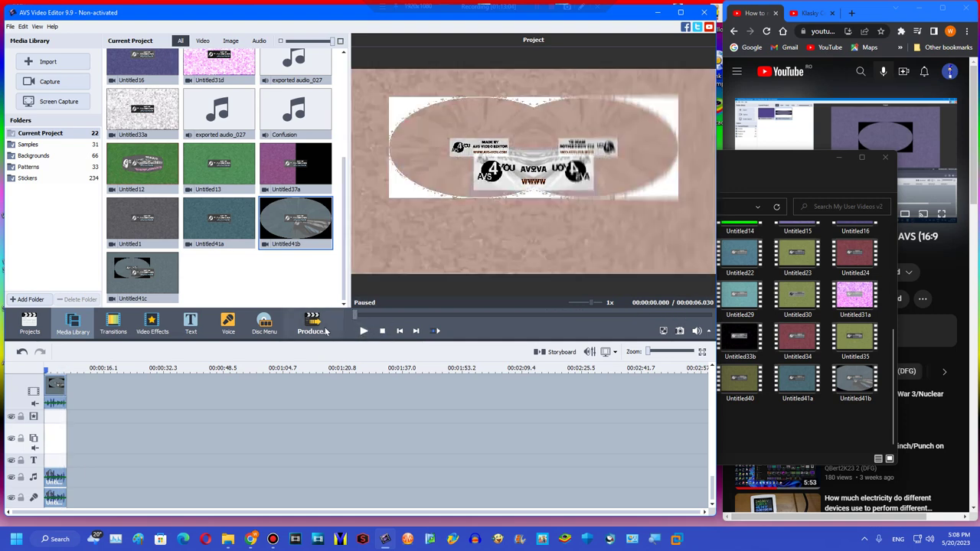
Minimise the file window and skip the Blind X Pinch/Punch reference video to about 4:46
left_click(840, 157)
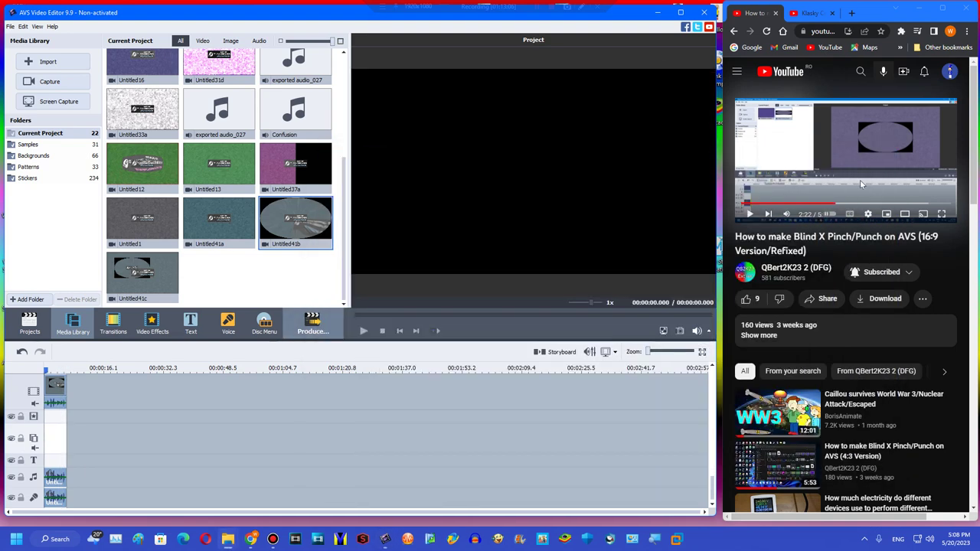
left_click(930, 204)
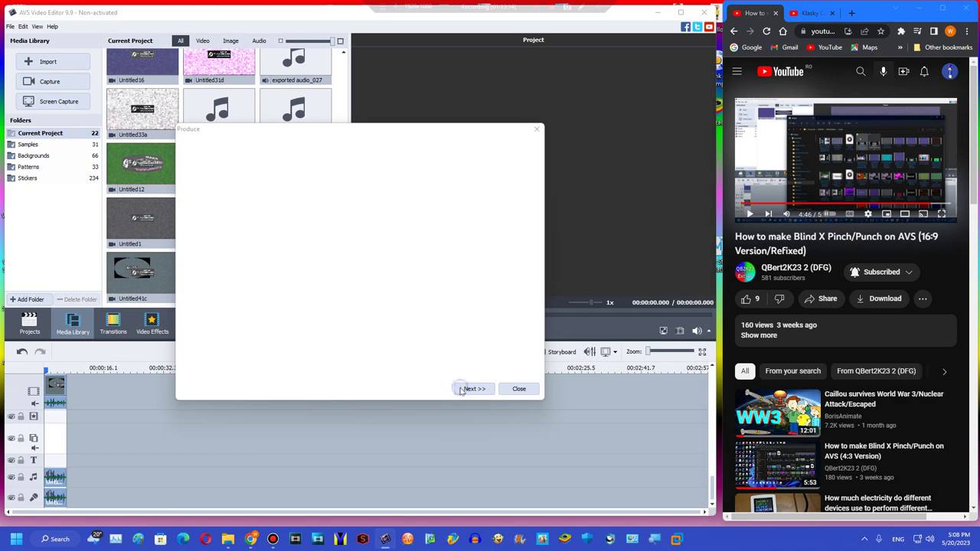
Render the project as Untitled41d.wmv in L:\My User Videos v2, and minimise the output folder window when done
left_click(462, 389)
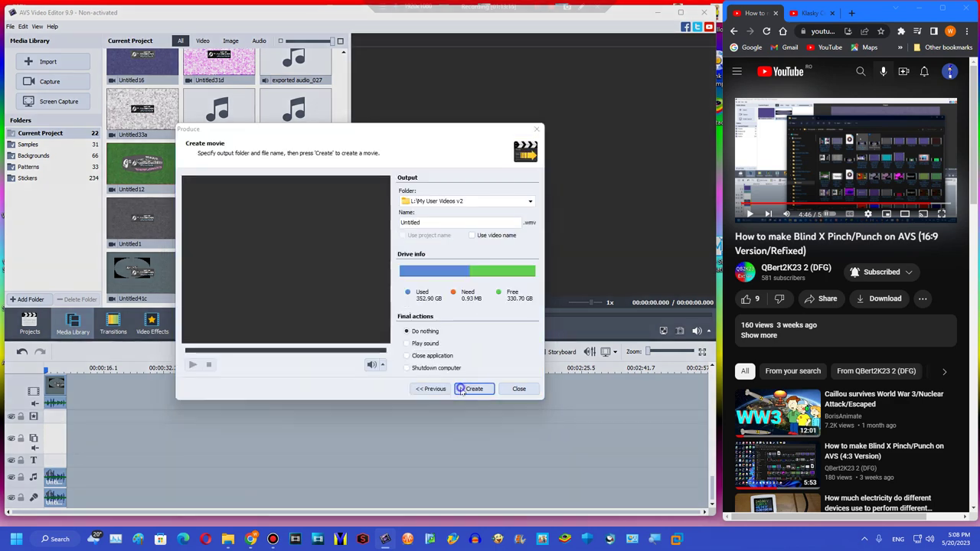
left_click(495, 199)
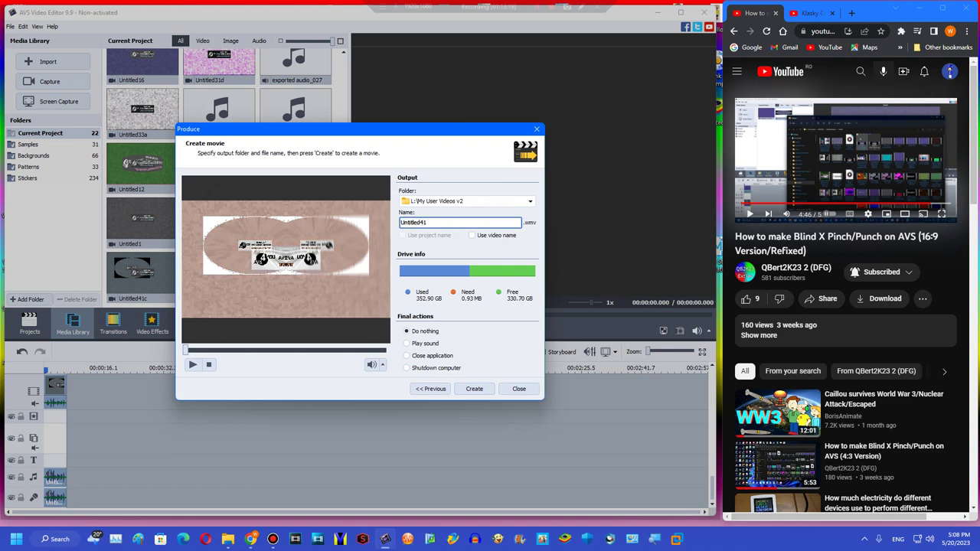
left_click(460, 389)
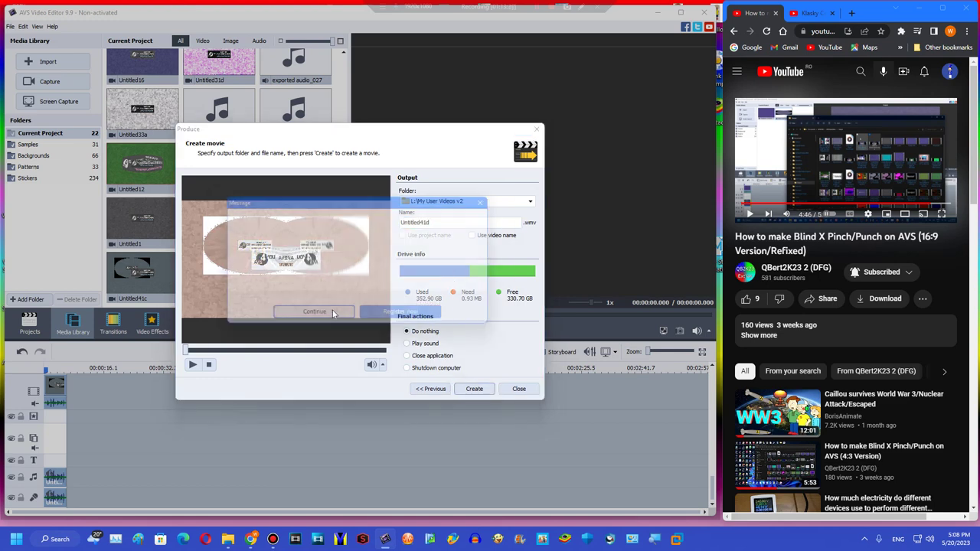
left_click(333, 317)
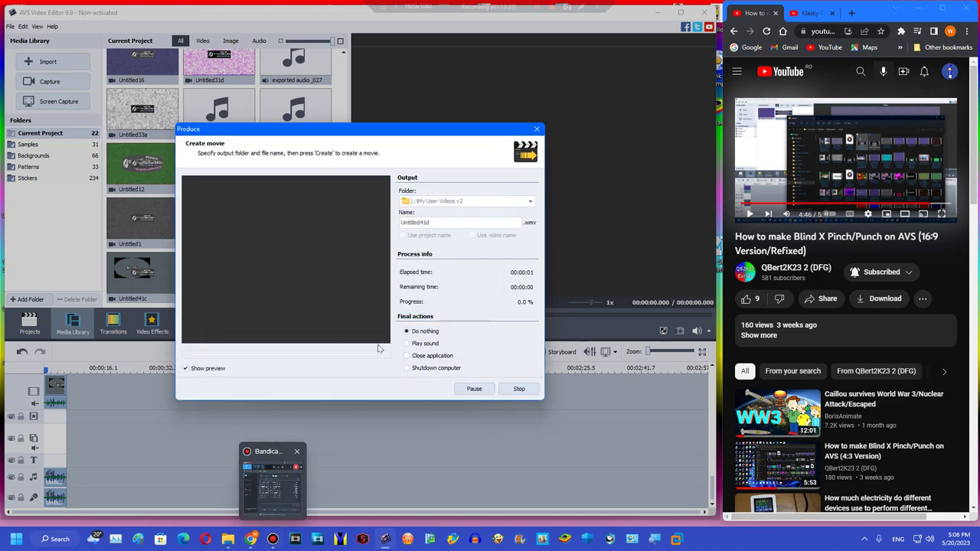
left_click(328, 289)
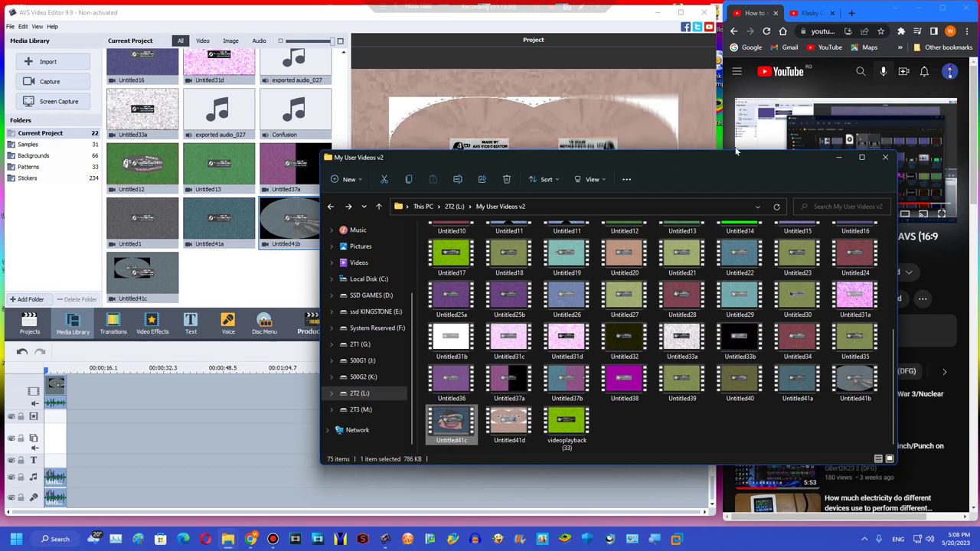
left_click(837, 157)
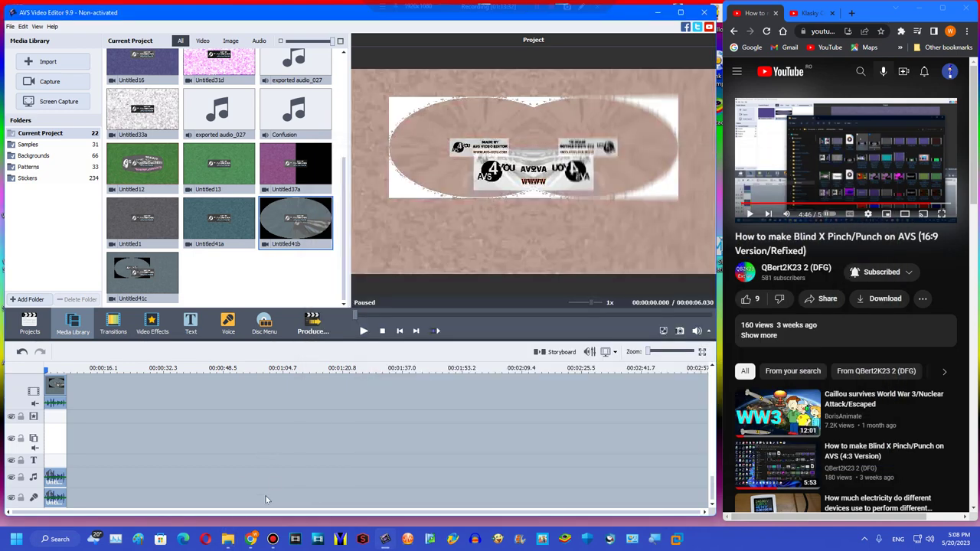
Write the note "To be continued, again!" in blue below the preview picture with the recorder's on-screen Text tool, and close the drawing tools
left_click(272, 544)
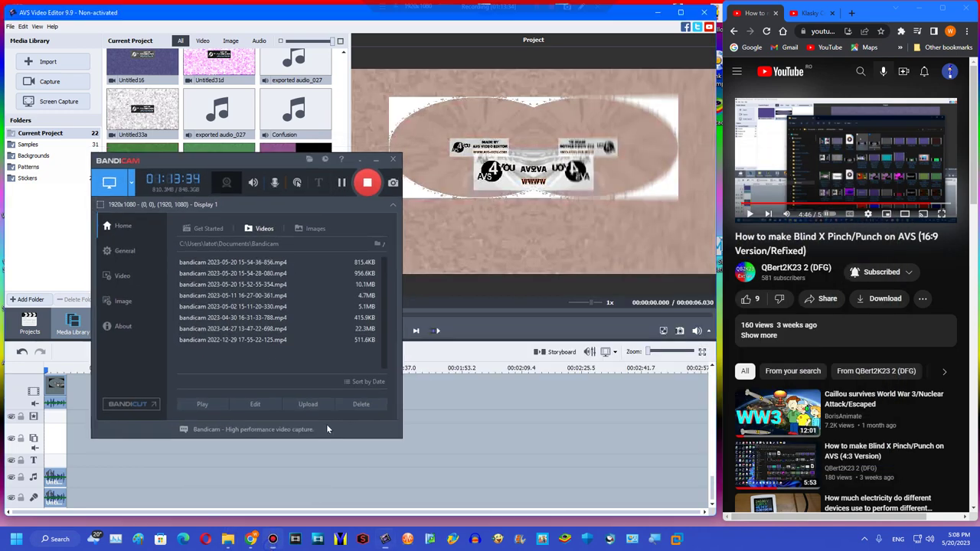
left_click(272, 543)
left_click(579, 7)
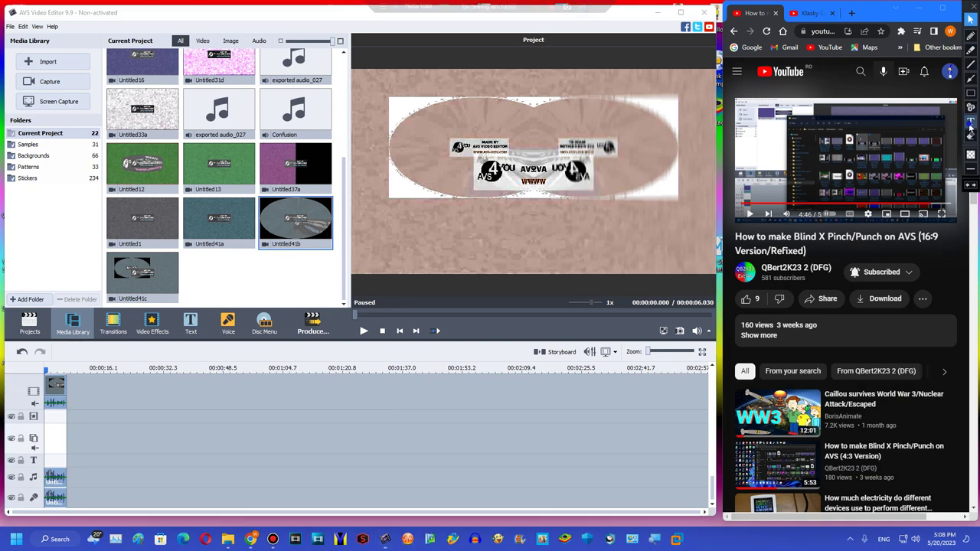
left_click(970, 123)
left_click(393, 222)
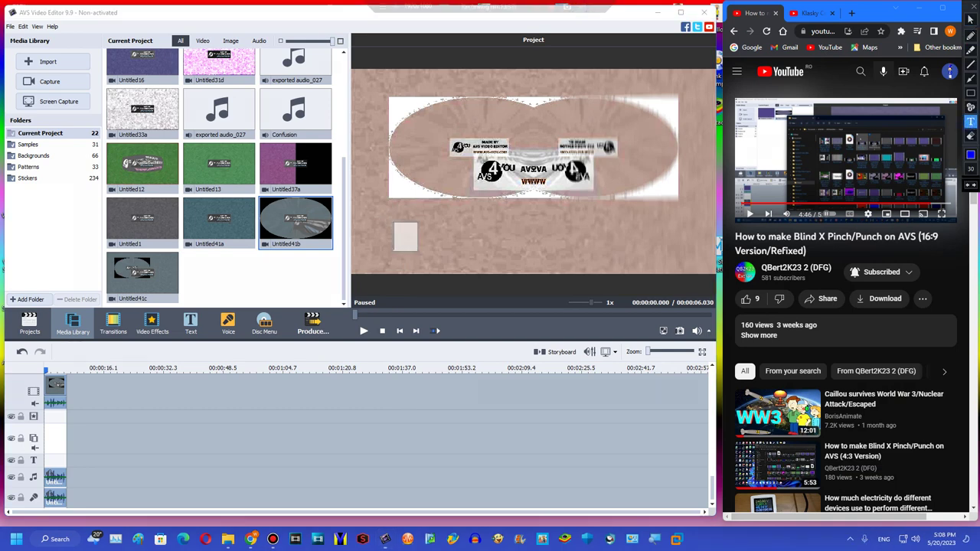
type("To be conti")
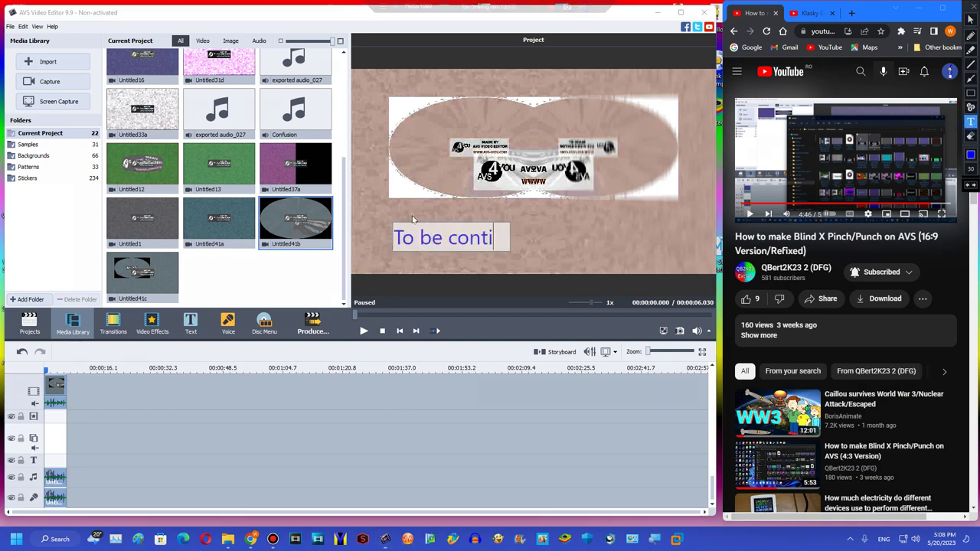
type("nued, again!")
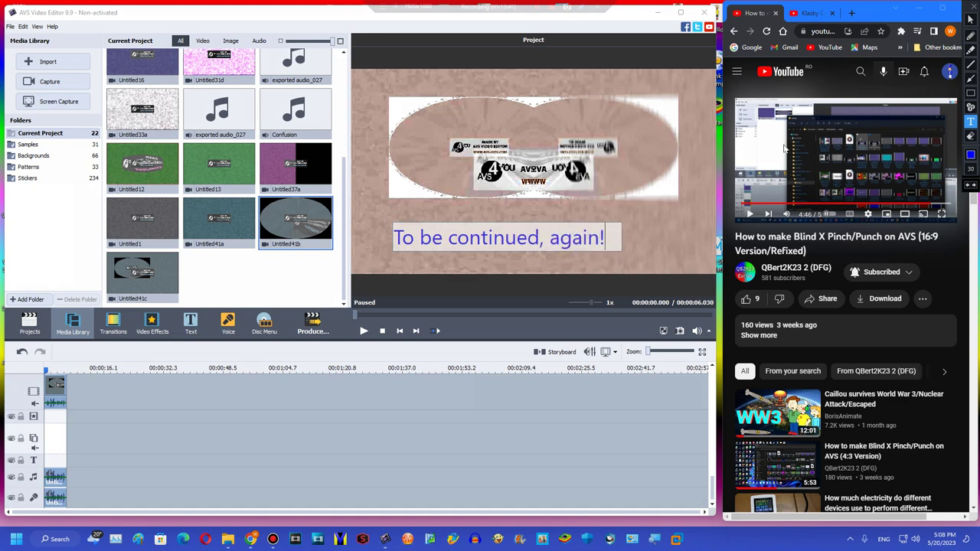
left_click(594, 120)
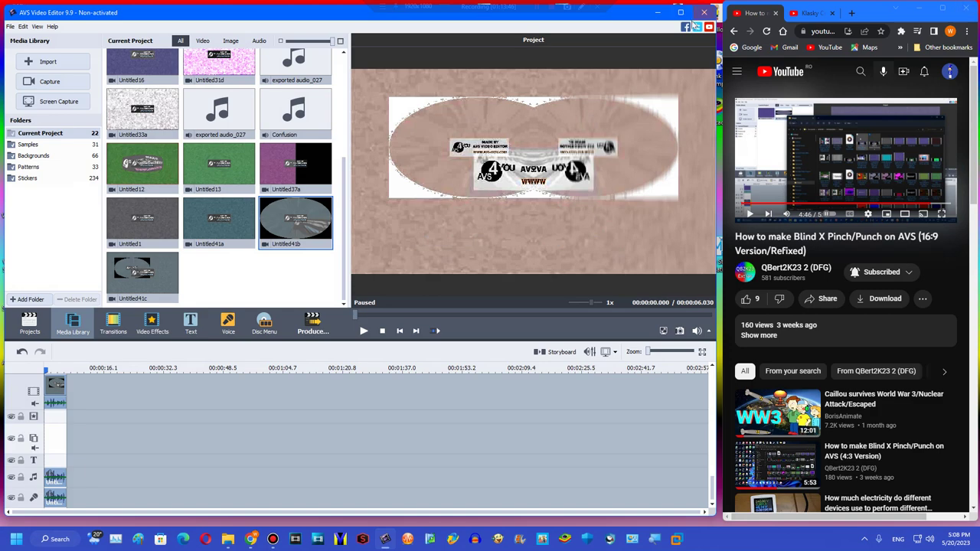
Close the video editor project and the browser window with the reference video
left_click(705, 12)
left_click(361, 291)
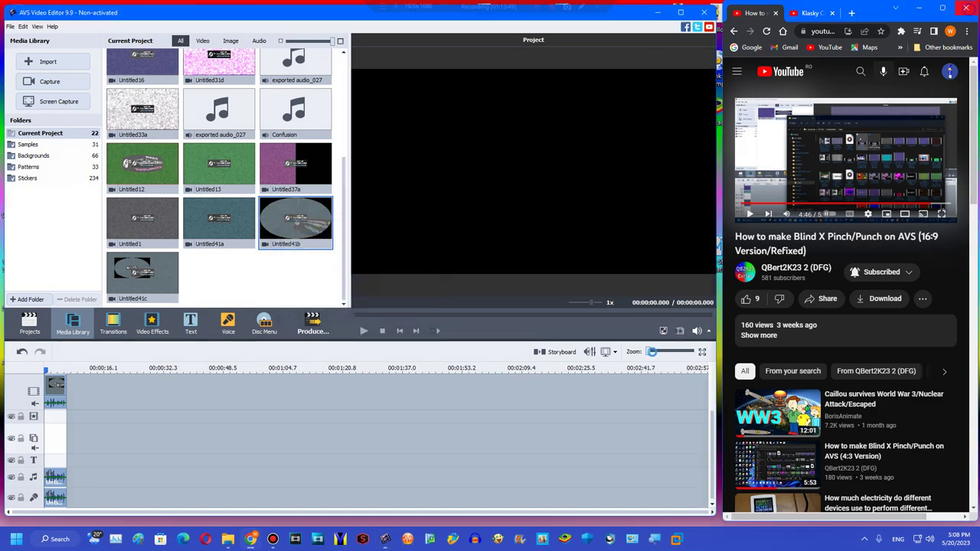
left_click(252, 539)
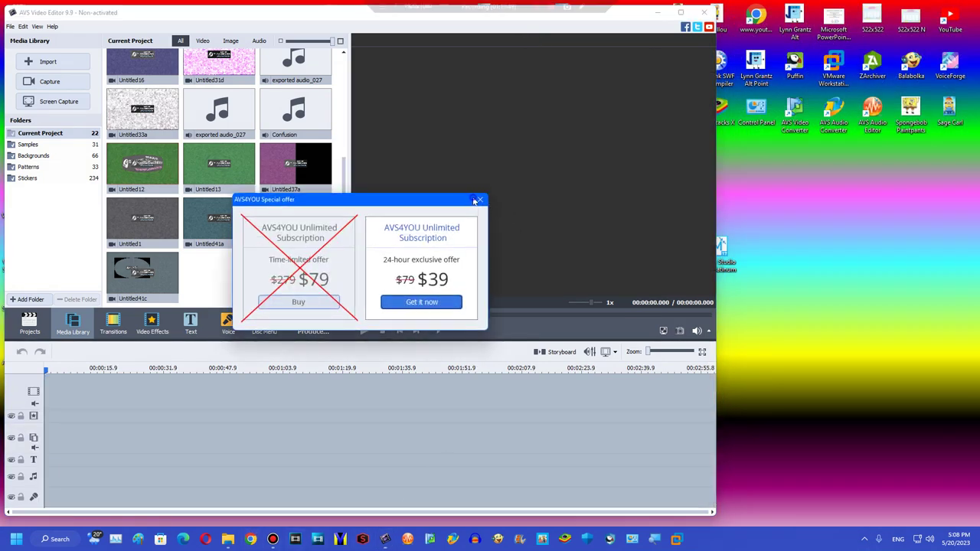